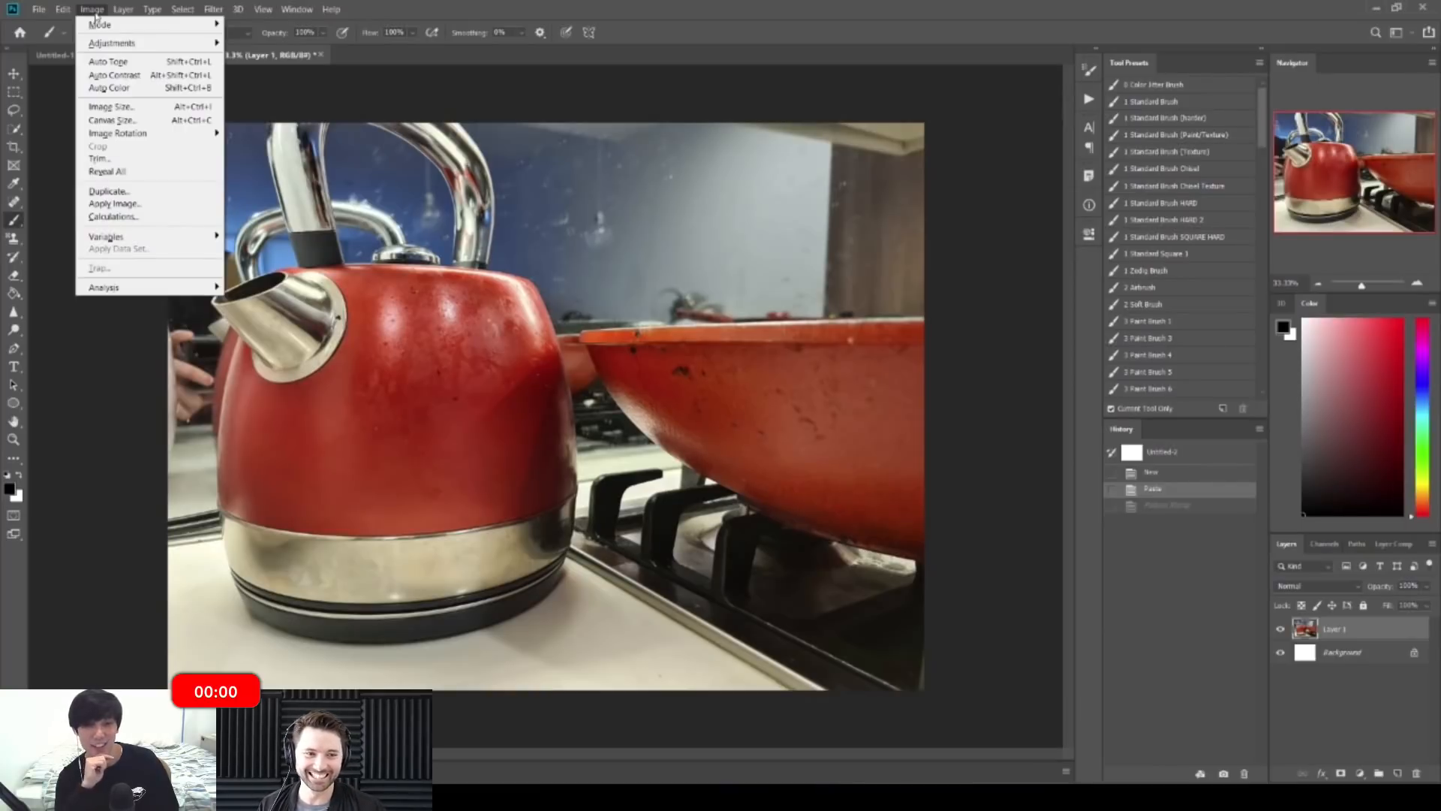
Step: Dismiss the Image menu and bring up the Edit menu with Define Pattern in reach
mouse_move(63, 9)
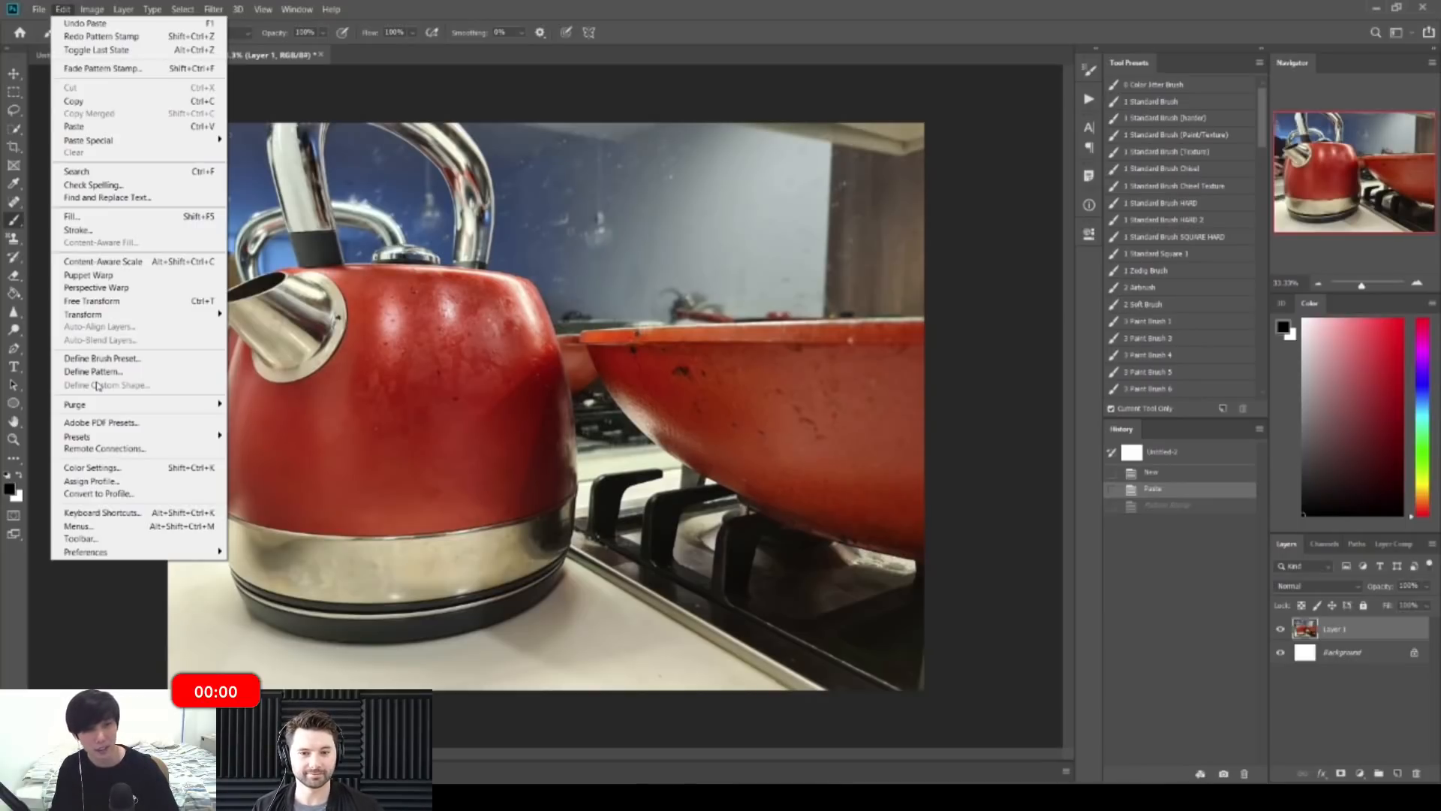
left_click(96, 372)
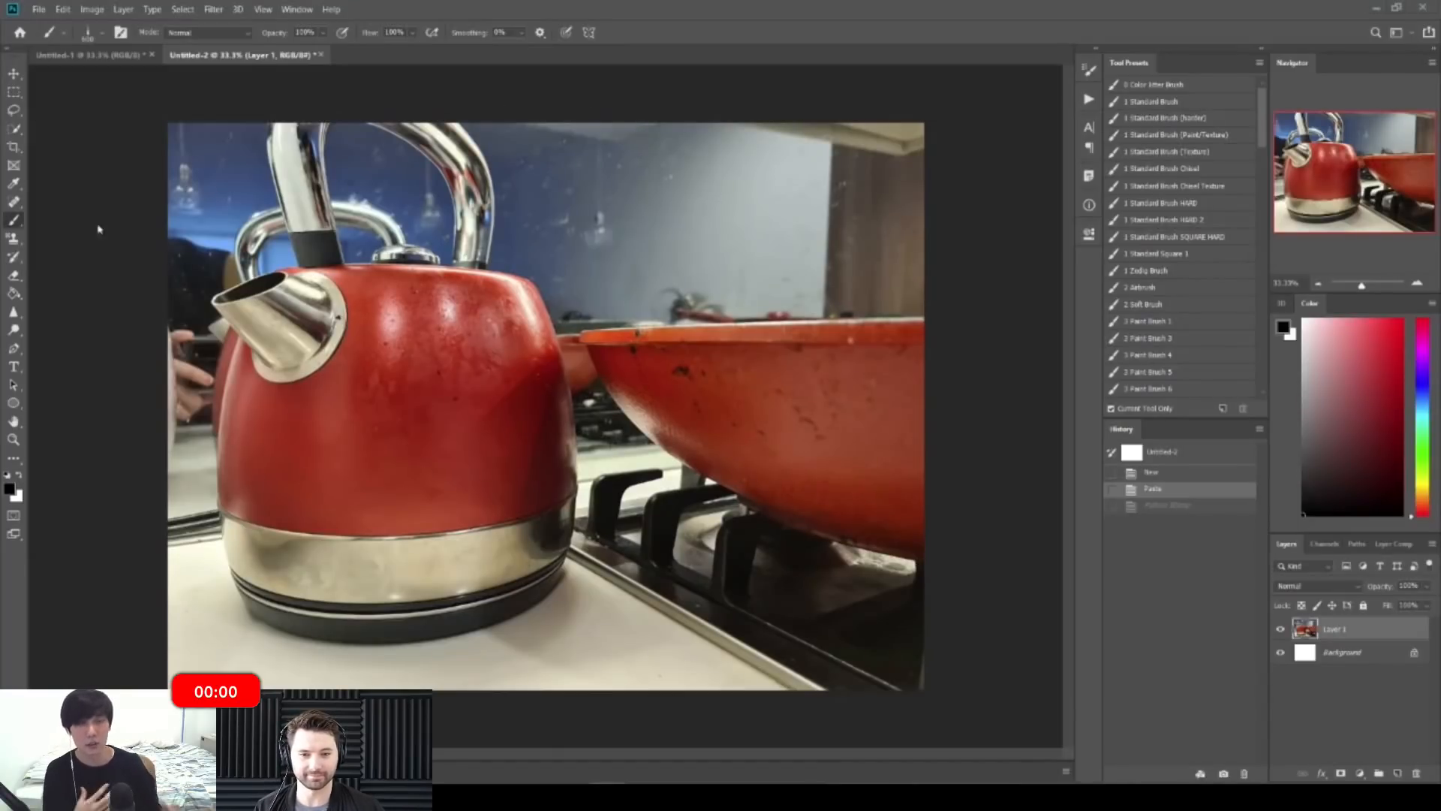
left_click(91, 9)
mouse_move(62, 9)
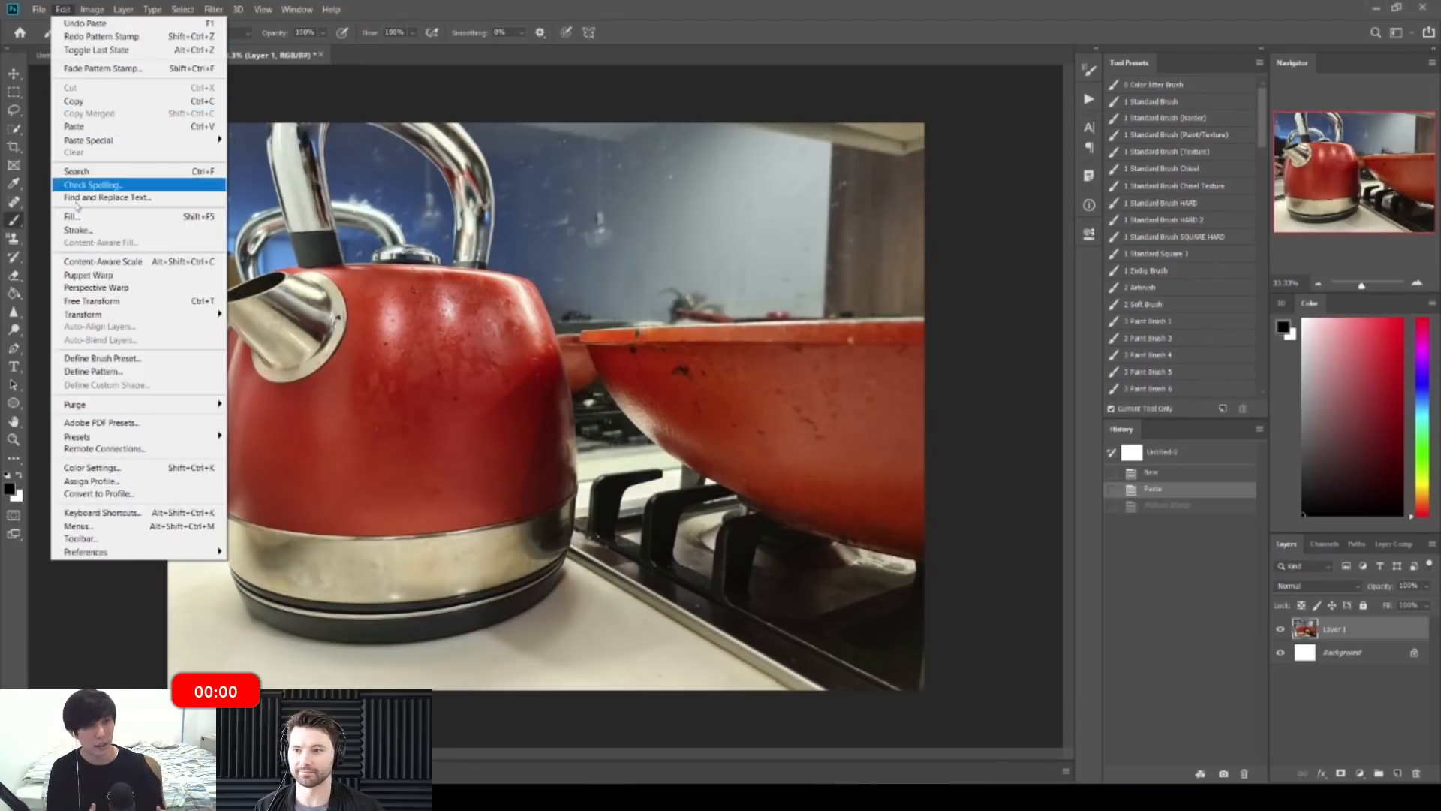
Step: Define the kettle-and-pan photo as a new pattern named 'Red Steel'
left_click(105, 378)
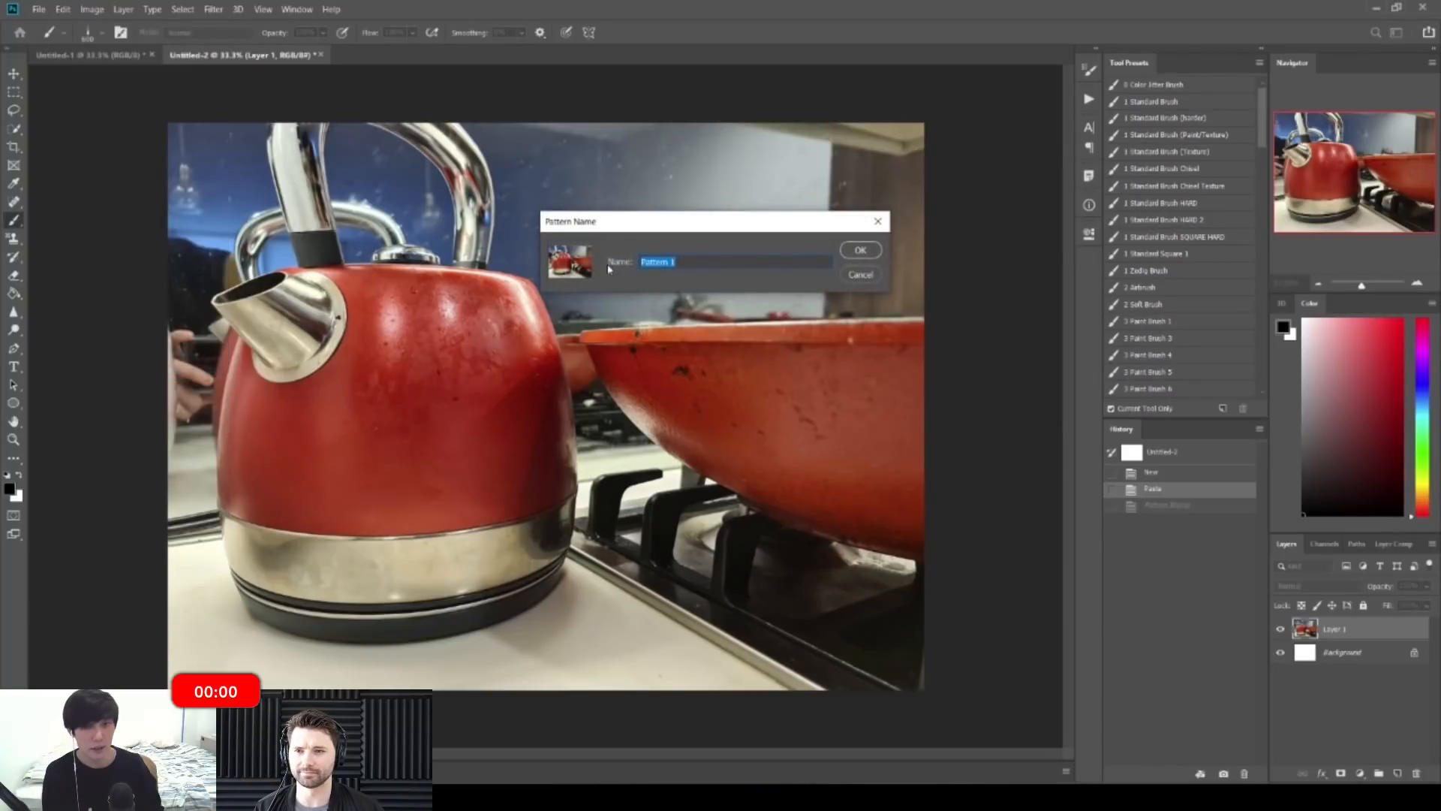
type("Red St")
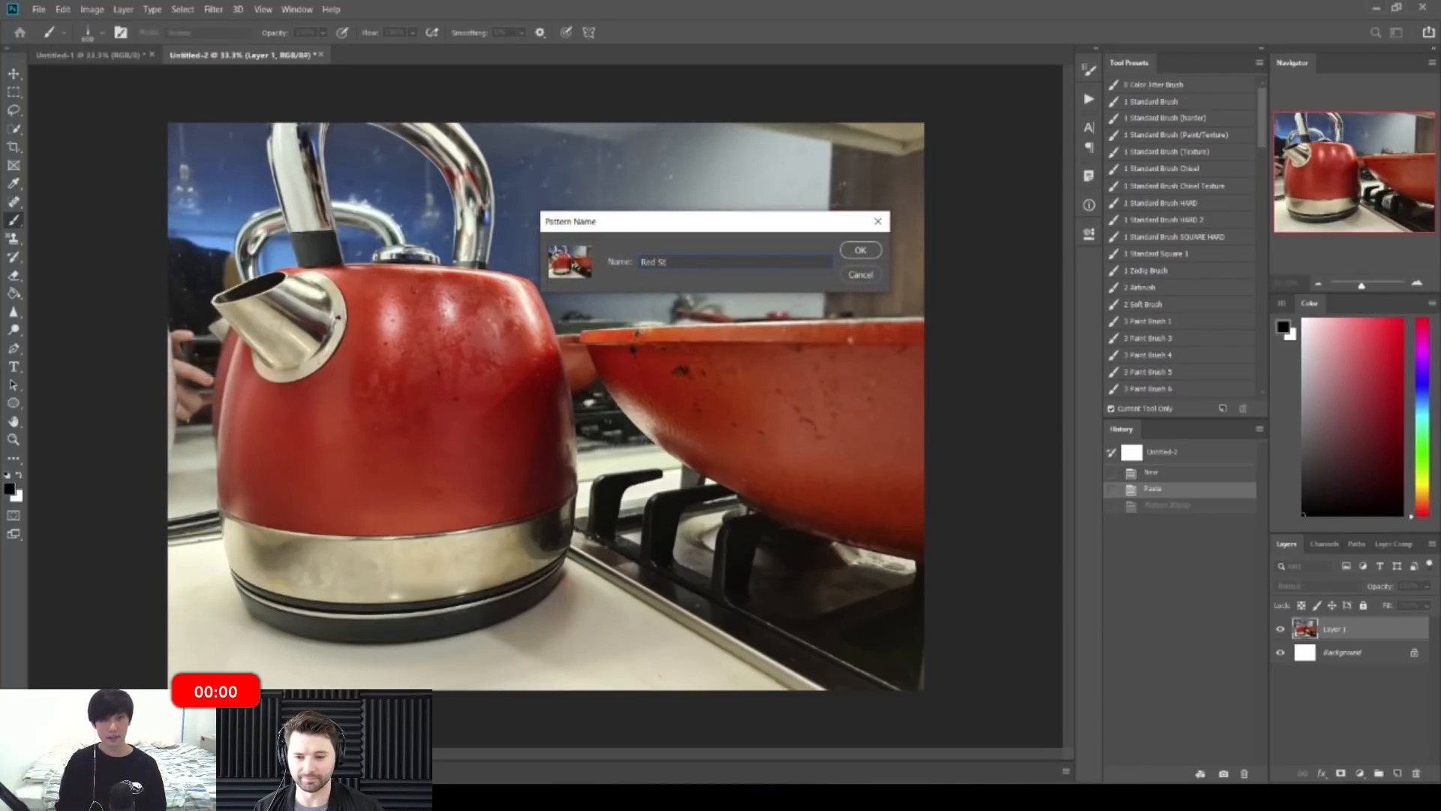
left_click(863, 250)
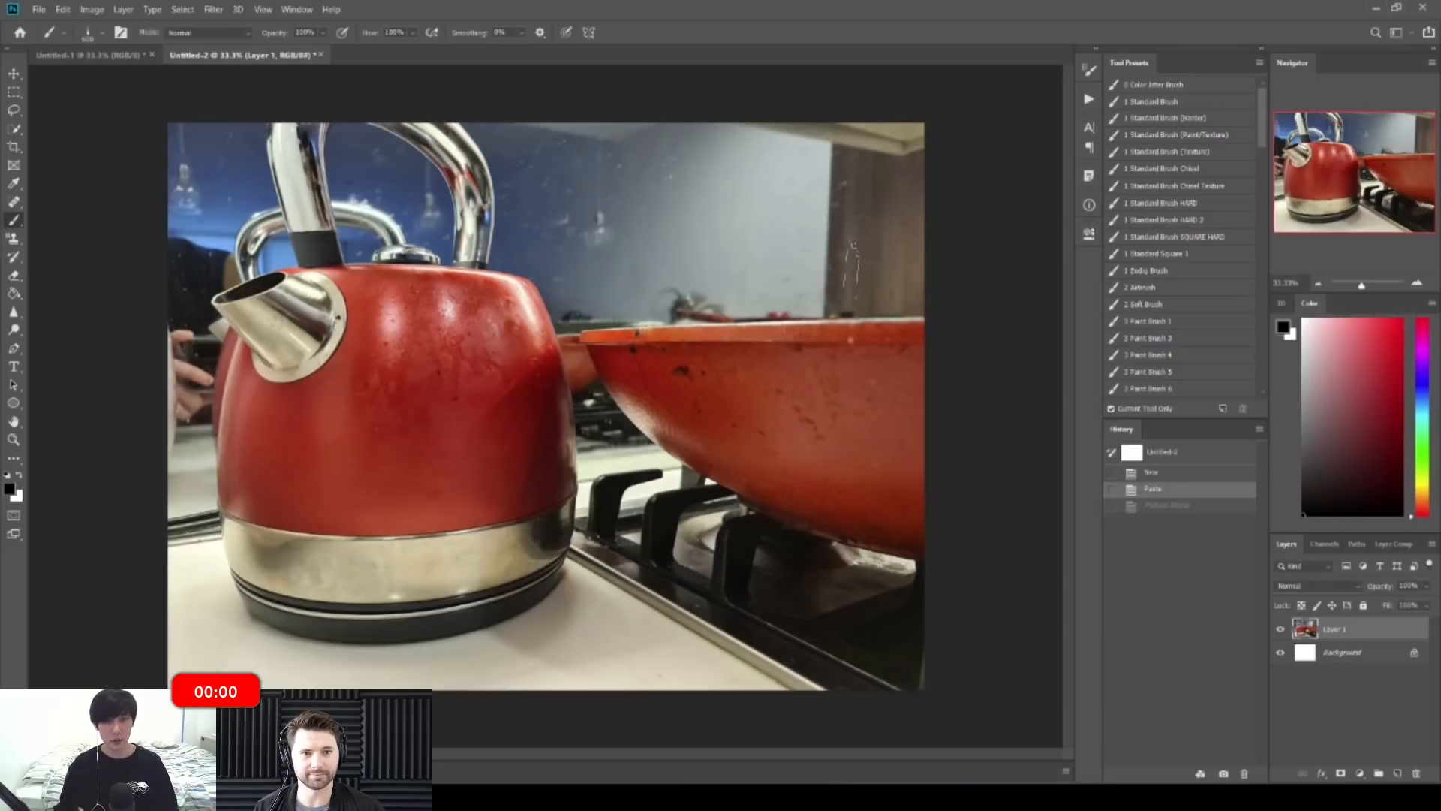
Step: On Untitled-1, test a Pattern Stamp stroke using the Red Steel pattern, then undo it
left_click(102, 55)
left_click(13, 239)
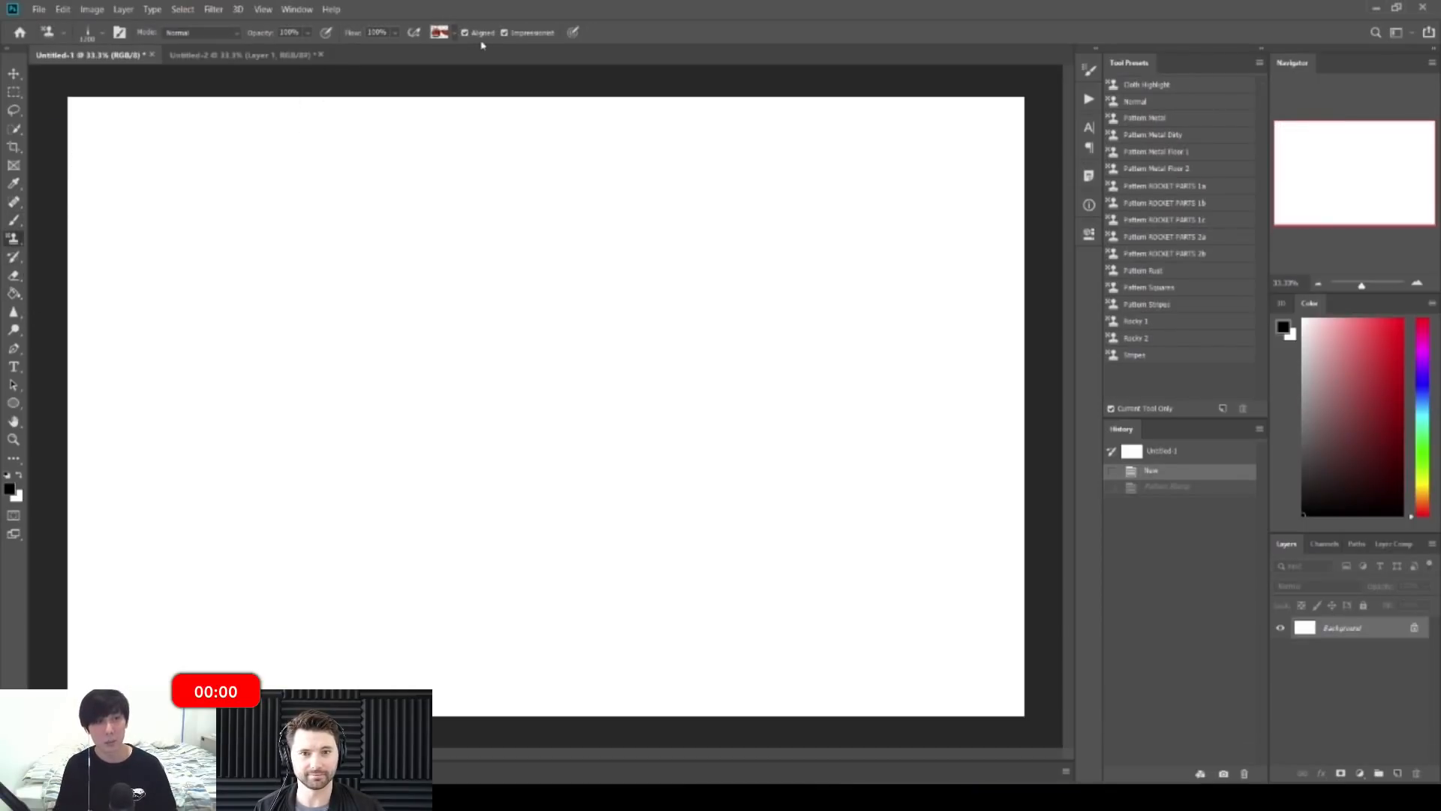
left_click(454, 34)
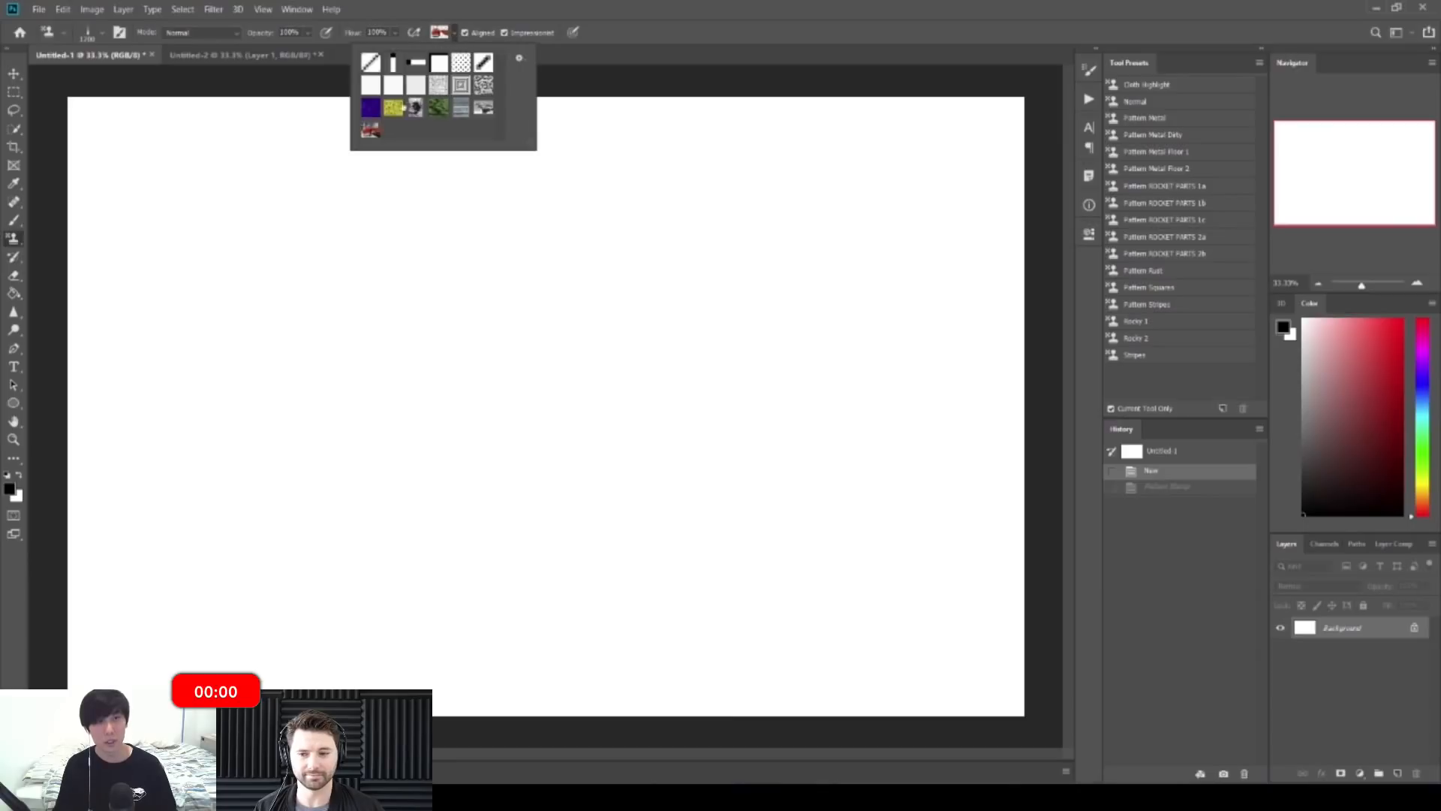
left_click(504, 33)
mouse_move(350, 300)
left_mouse_down()
mouse_move(357, 437)
mouse_move(529, 411)
mouse_move(510, 526)
mouse_move(751, 360)
mouse_move(638, 151)
left_mouse_up()
key("ctrl+z")
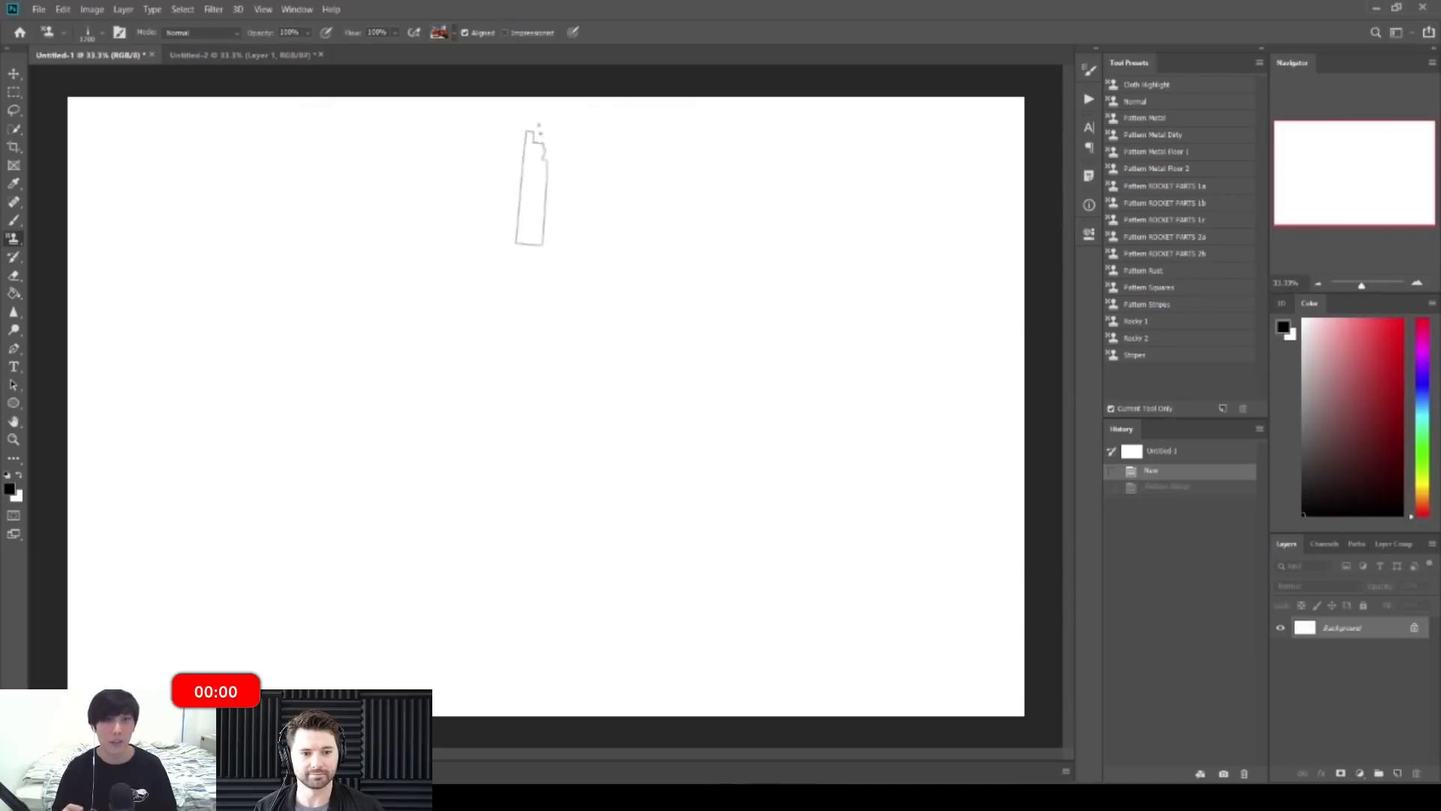
Step: Repaint Red Steel with Impressionist enabled, undo back to blank, and return to the Brush tool
left_click(504, 33)
mouse_move(233, 368)
left_mouse_down()
mouse_move(370, 361)
mouse_move(481, 323)
mouse_move(595, 353)
left_mouse_up()
key("ctrl+z")
key("ctrl+z")
key("ctrl+z")
key("ctrl+z")
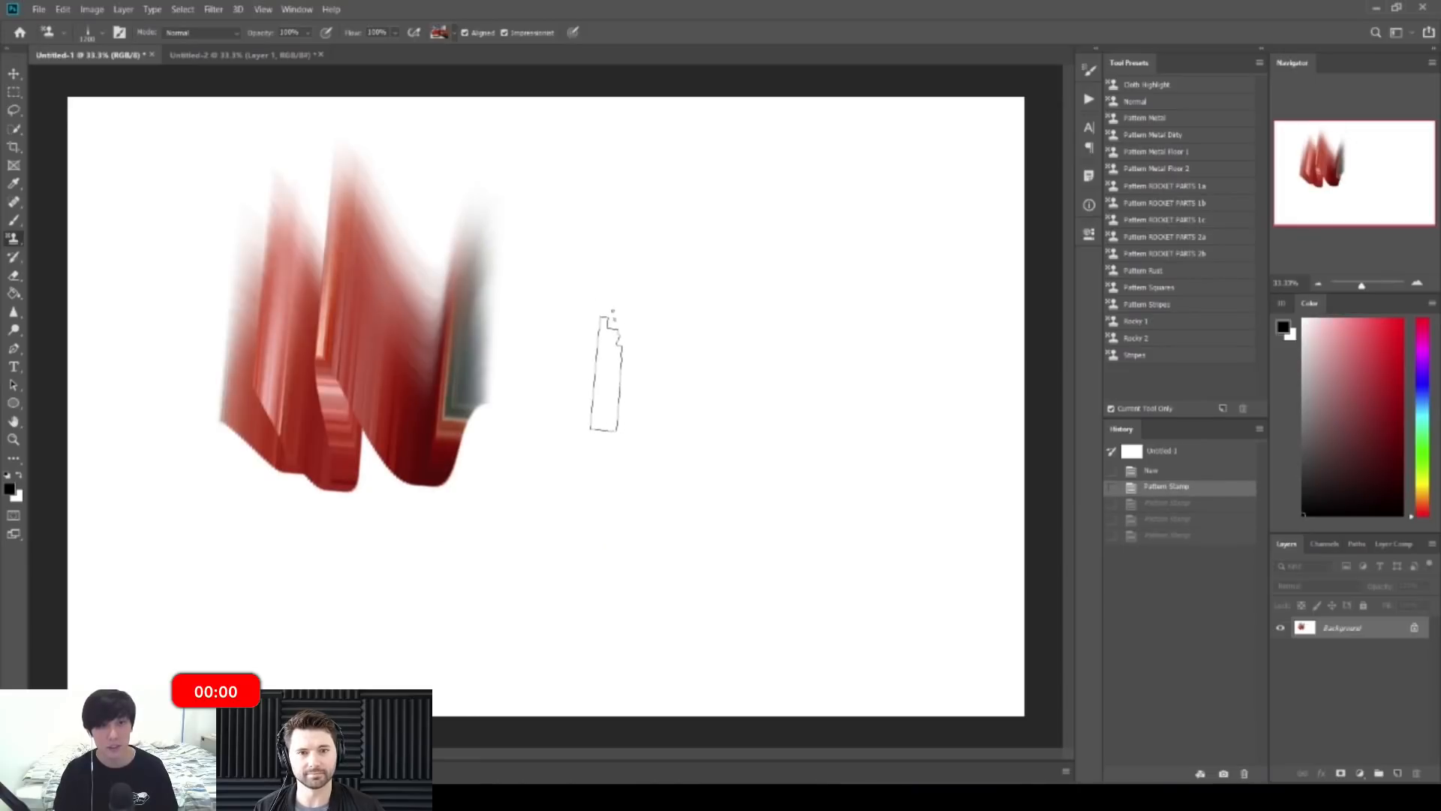
key("b")
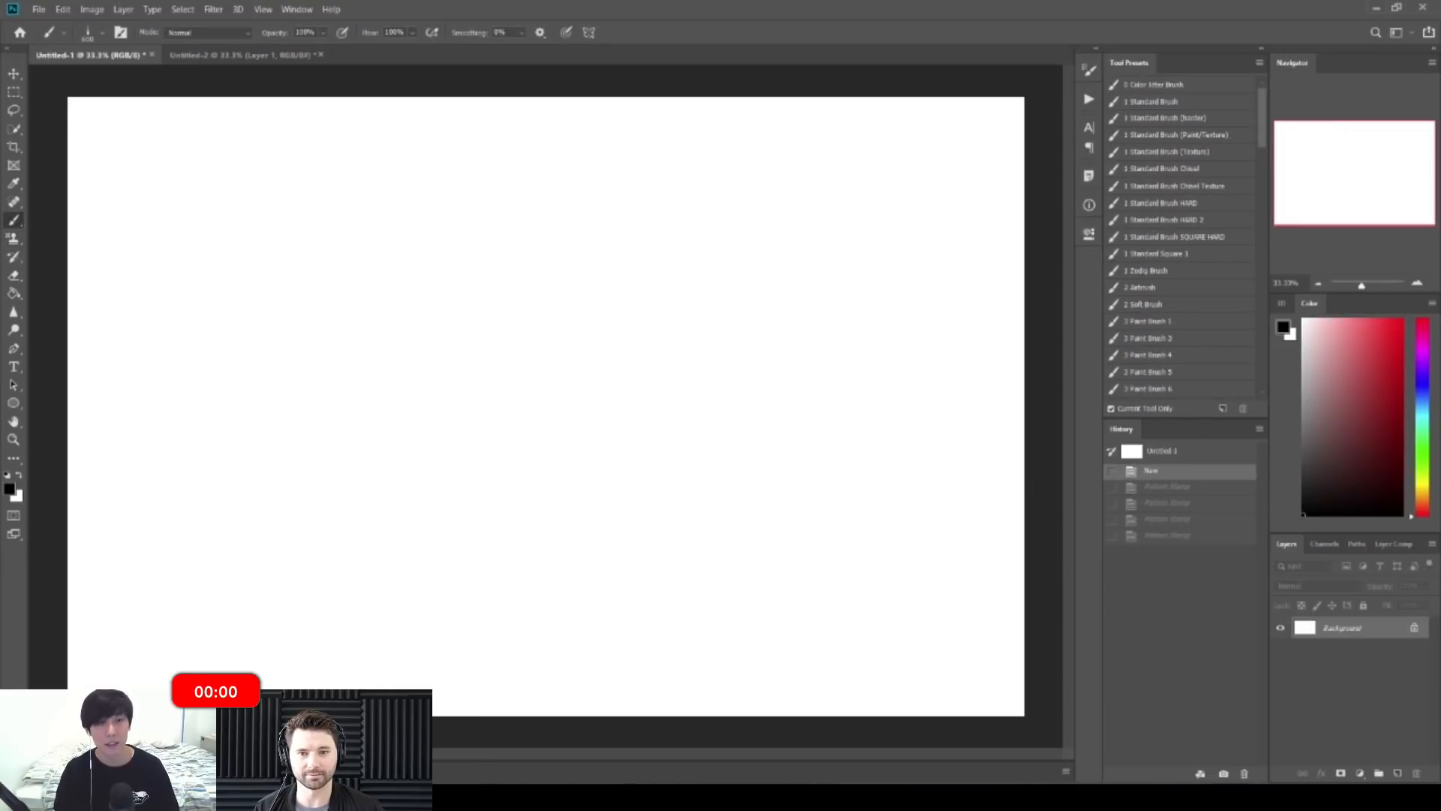
Step: Zoom out, choose the 2 Soft Brush preset and set a brownish grey foreground colour
key("ctrl+space")
left_click_drag(388, 246, 372, 244)
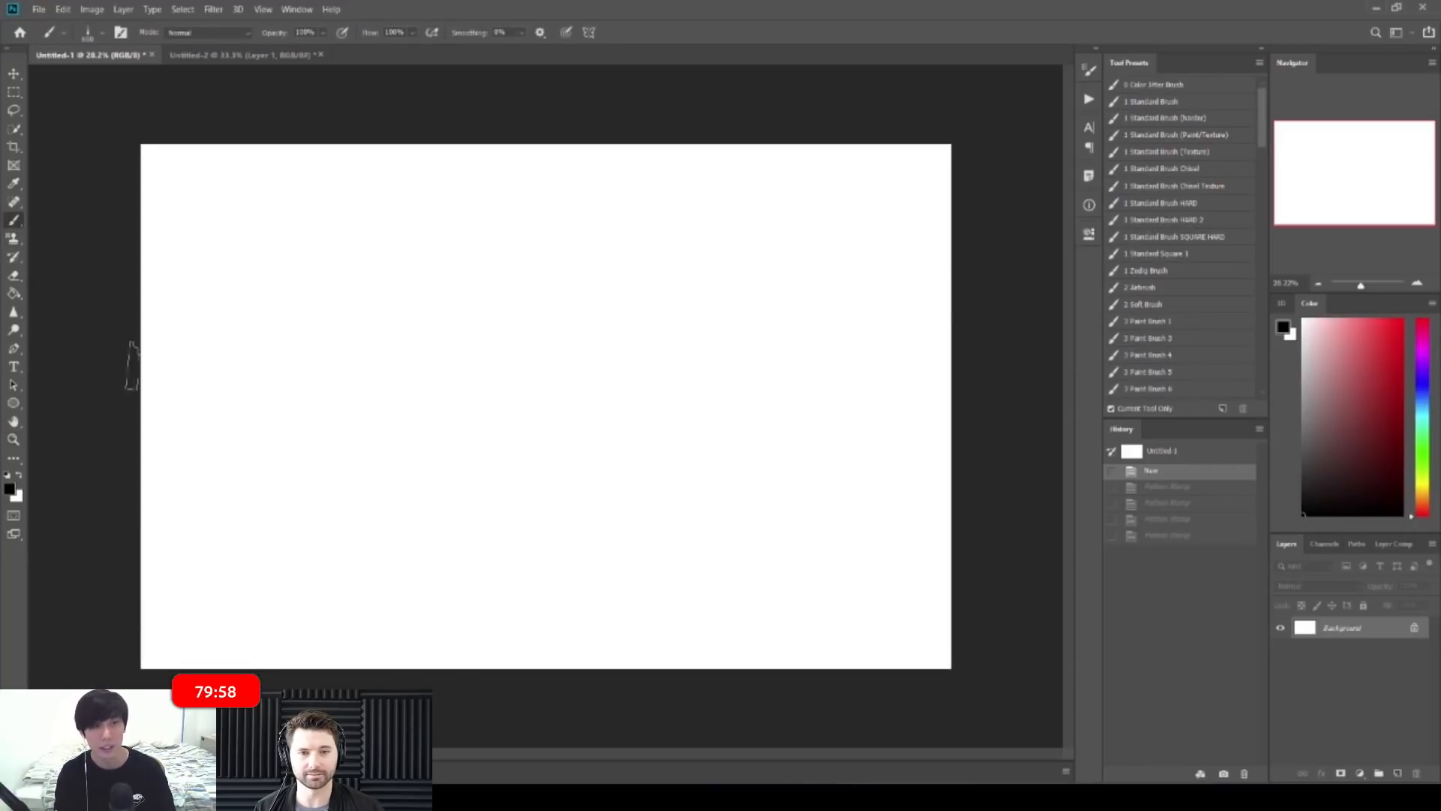
left_click(1159, 305)
left_click(9, 489)
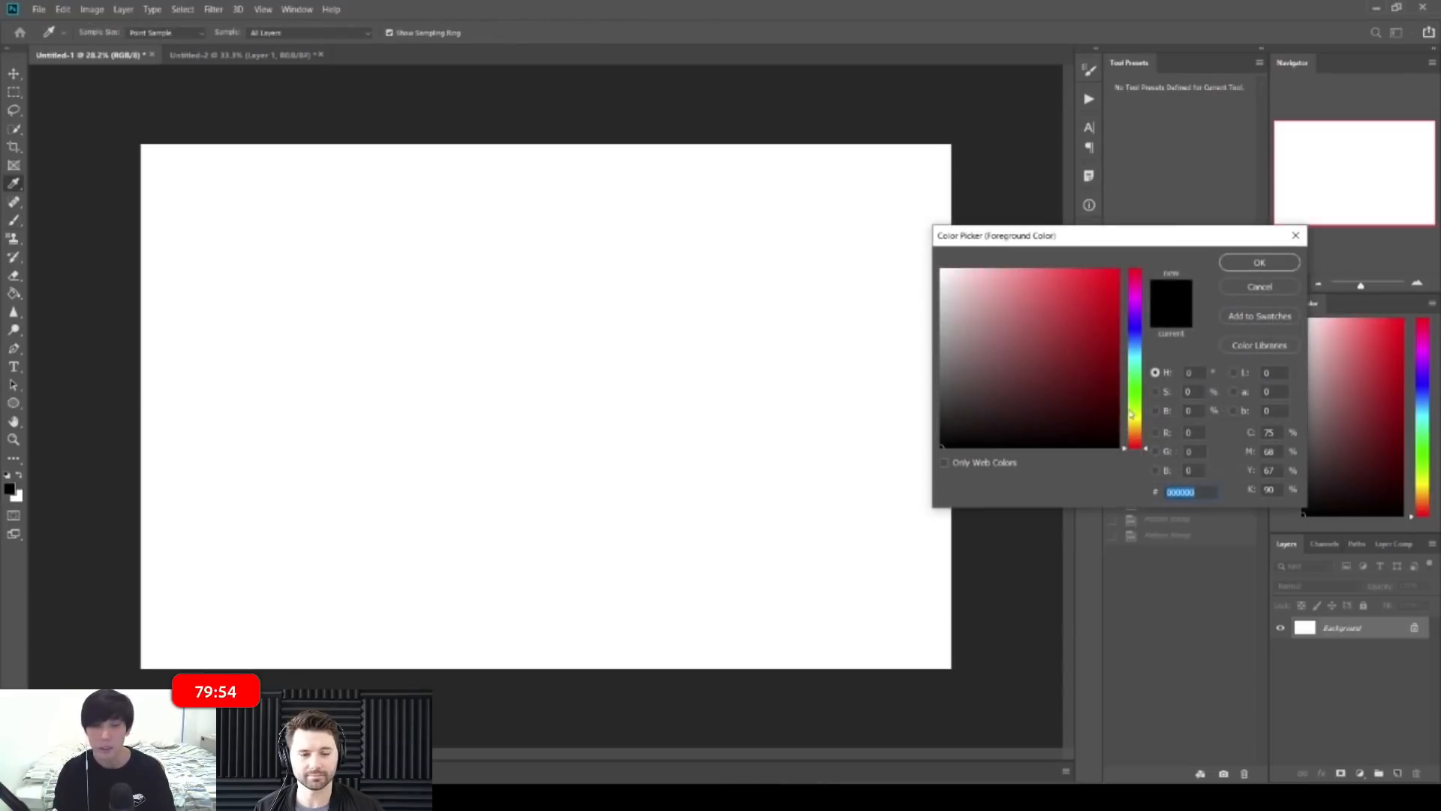
left_click(1129, 437)
left_click(965, 363)
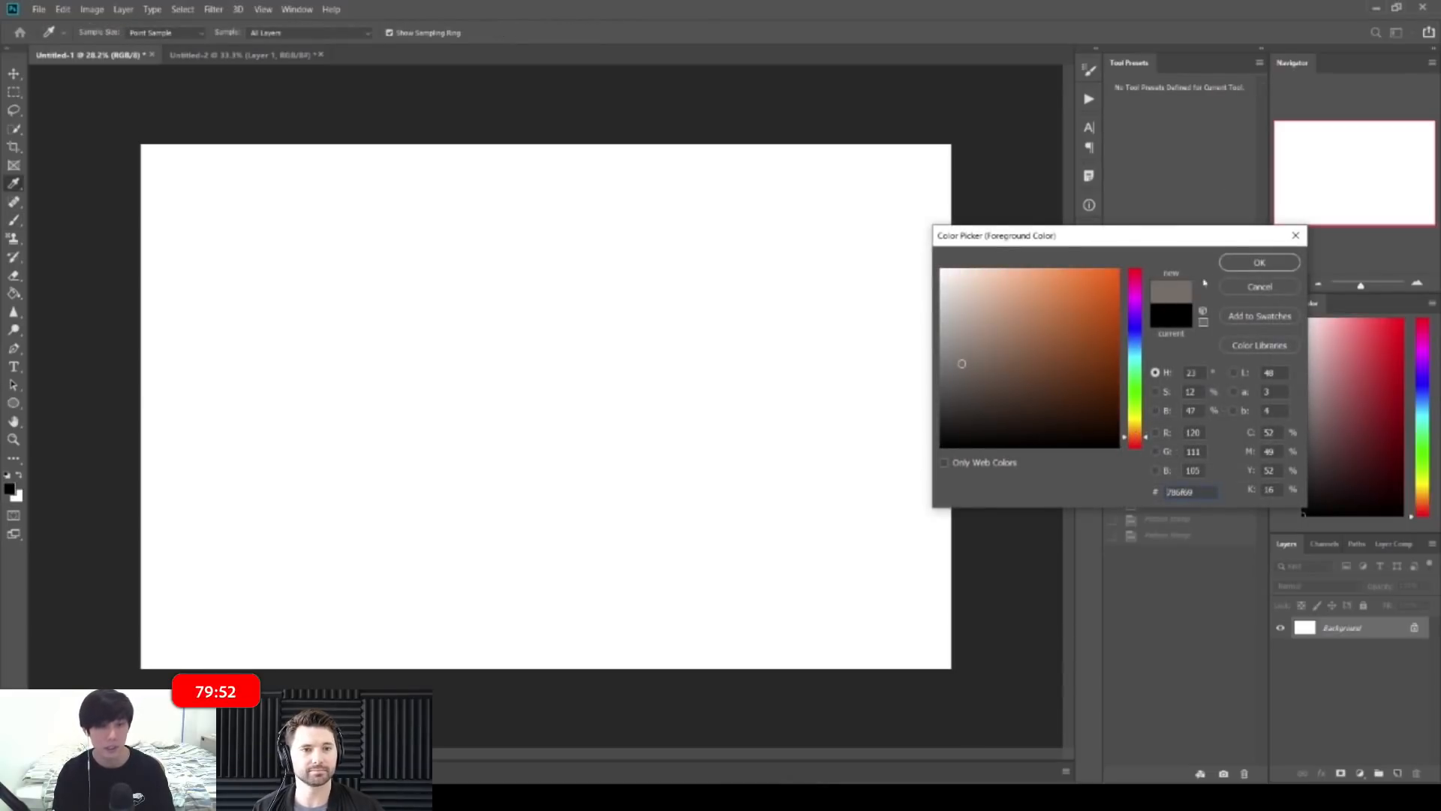
left_click(1259, 262)
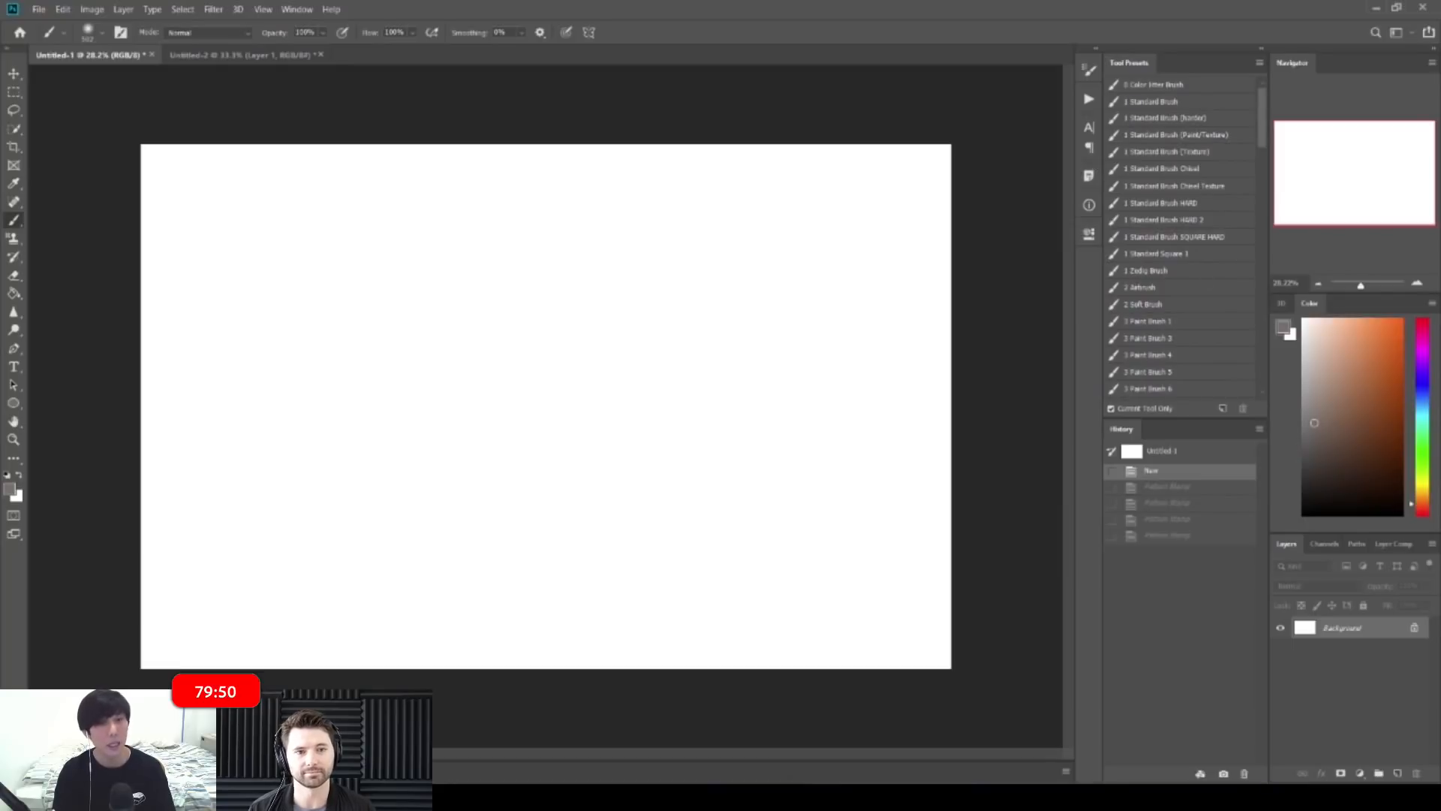
left_click(527, 247)
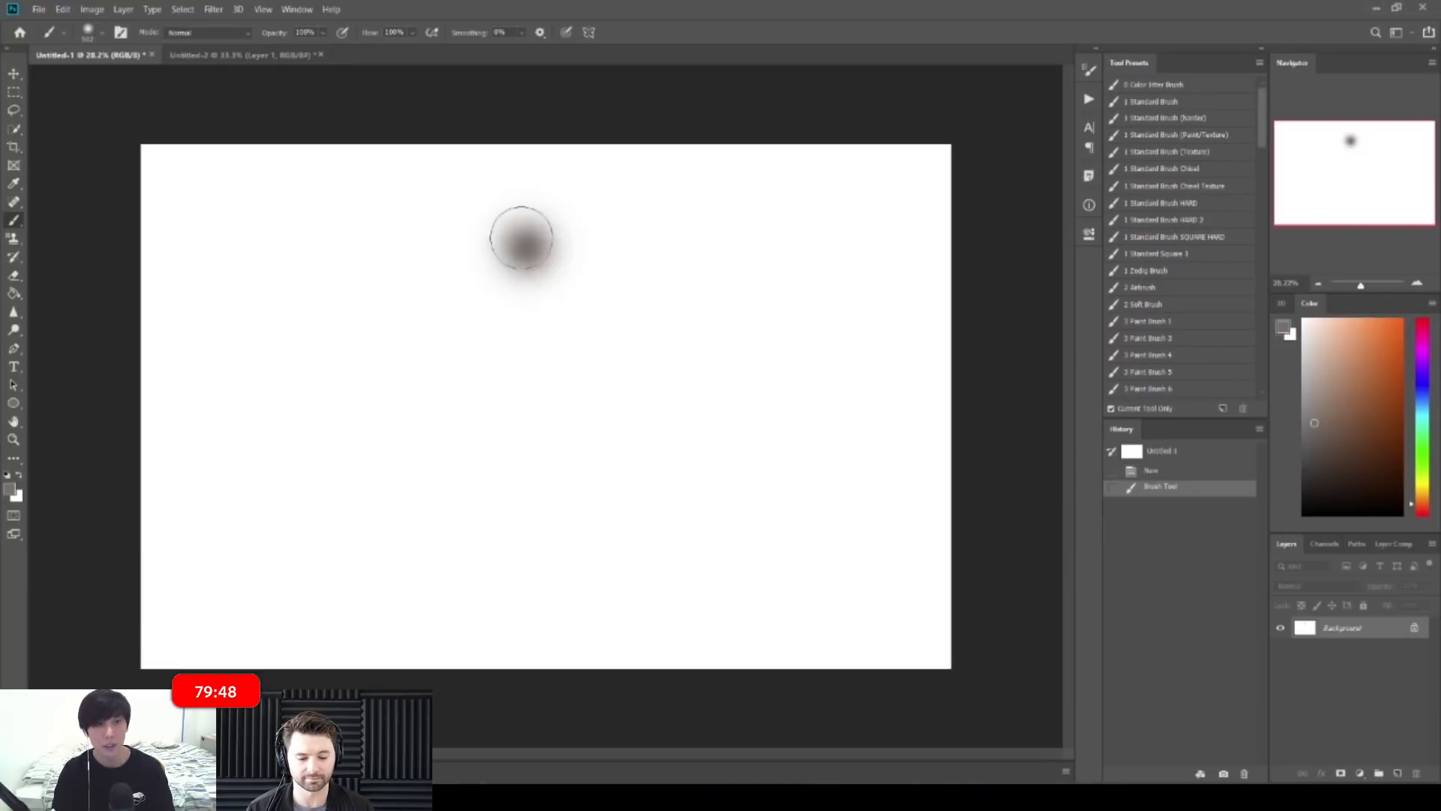
key("ctrl+z")
Step: With a huge soft brush, wash grey across the canvas, lightening the lower middle and darkening the top right
key("bracketright")
key("bracketright")
key("bracketright")
key("bracketright")
key("bracketright")
key("bracketright")
key("bracketright")
key("bracketright")
key("bracketright")
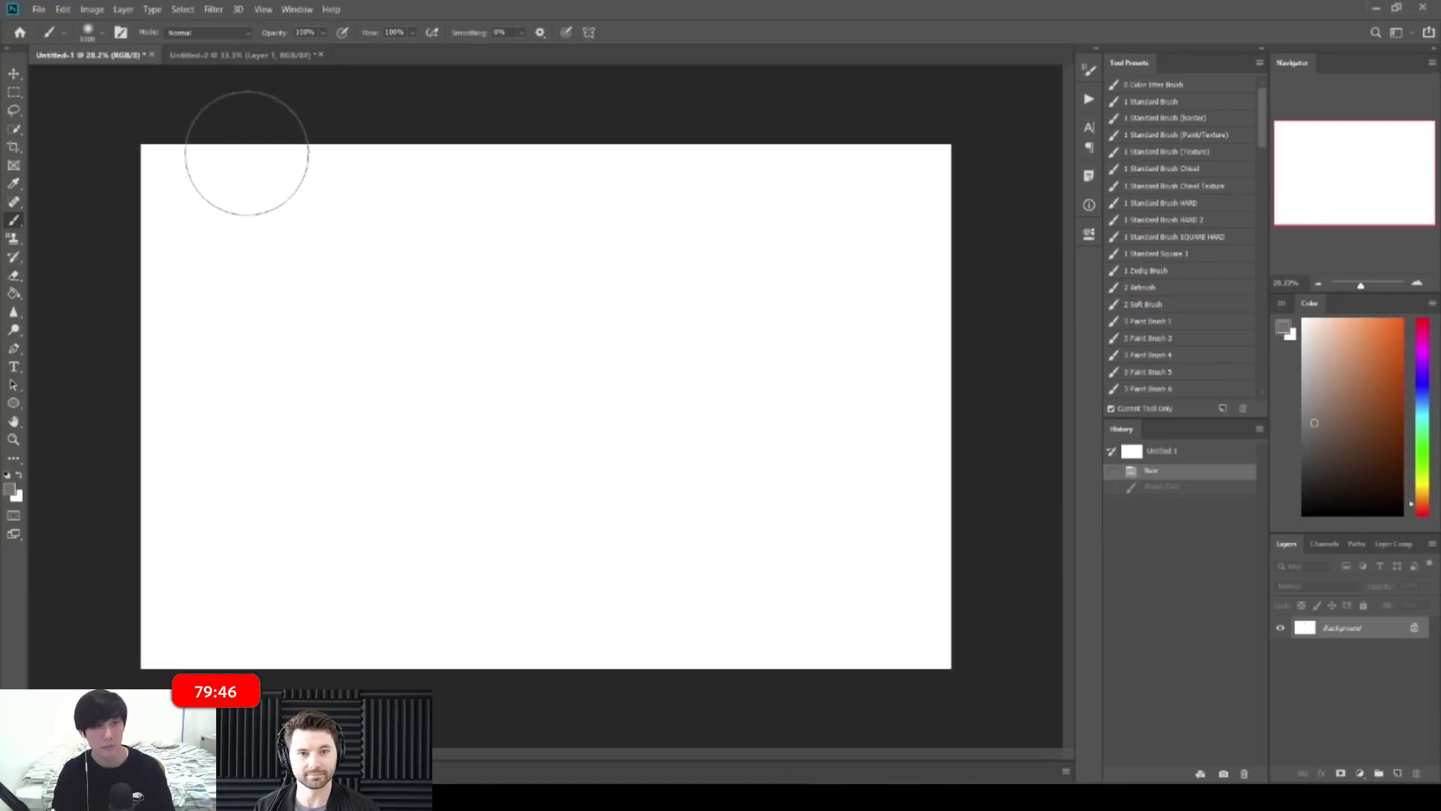
mouse_move(200, 142)
left_mouse_down()
mouse_move(283, 144)
mouse_move(145, 145)
mouse_move(331, 263)
mouse_move(1003, 312)
mouse_move(563, 418)
mouse_move(868, 441)
mouse_move(698, 488)
left_mouse_up()
left_click(532, 439, "alt")
key("bracketleft")
mouse_move(371, 432)
left_mouse_down()
mouse_move(251, 471)
mouse_move(331, 548)
mouse_move(508, 572)
left_mouse_up()
left_click(333, 599, "alt")
left_click(537, 485, "alt")
mouse_move(548, 487)
left_mouse_down()
mouse_move(666, 587)
mouse_move(758, 552)
left_mouse_up()
mouse_move(813, 502)
left_mouse_down()
mouse_move(752, 603)
mouse_move(831, 486)
mouse_move(821, 379)
left_mouse_up()
left_click(756, 598, "alt")
left_click(859, 187, "alt")
mouse_move(897, 196)
left_mouse_down()
mouse_move(919, 189)
mouse_move(919, 126)
left_mouse_up()
Step: Lay a darker grey haze along the top and blend the upper middle and right side
left_click_drag(1309, 411, 1310, 449)
key("bracketright")
key("bracketright")
key("bracketright")
left_click_drag(788, 240, 828, 366)
left_click_drag(689, 231, 773, 330)
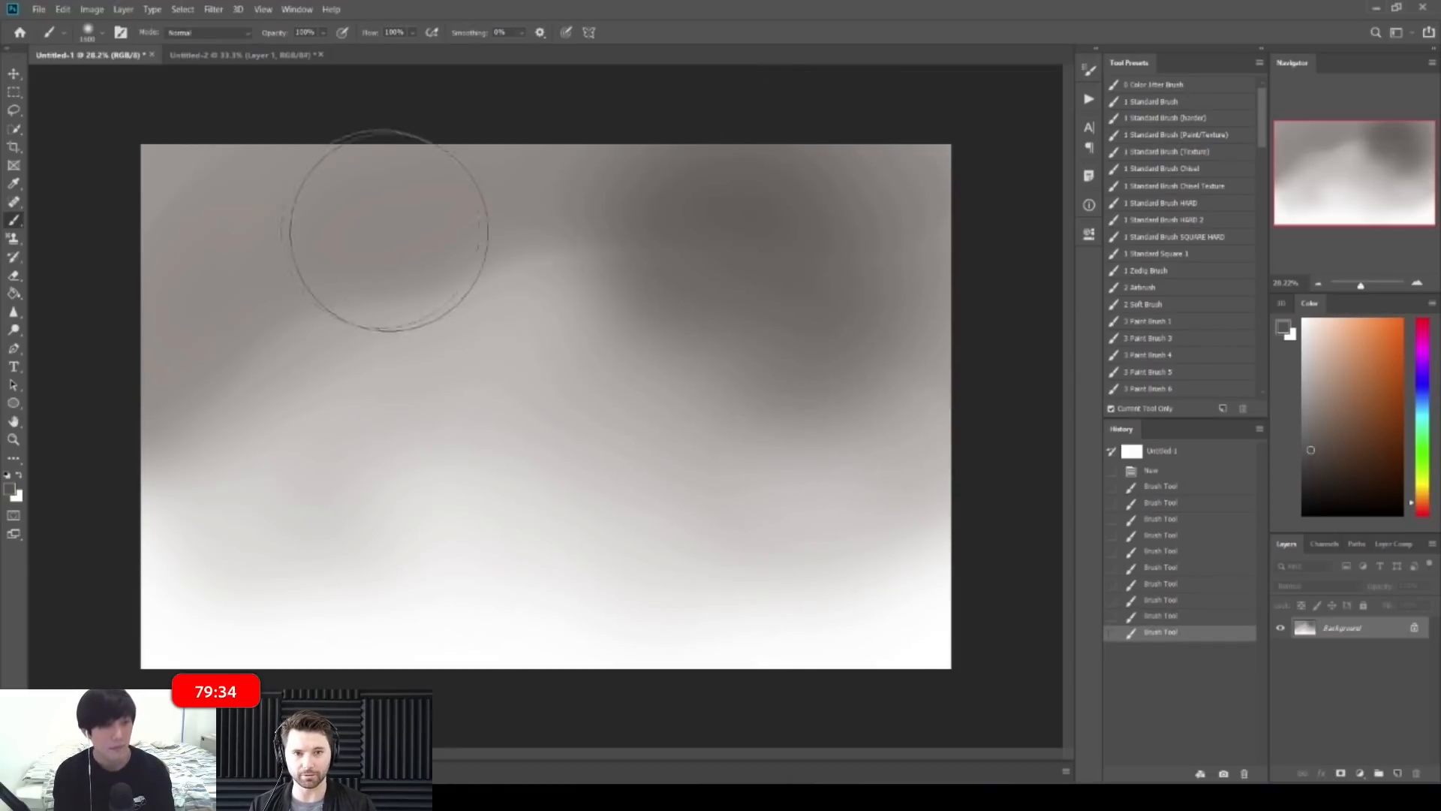
key("bracketleft")
left_click_drag(307, 288, 251, 296)
mouse_move(300, 217)
left_mouse_down()
mouse_move(508, 182)
mouse_move(513, 196)
left_mouse_up()
left_click(517, 214, "alt")
left_click_drag(408, 273, 548, 275)
mouse_move(668, 259)
left_mouse_down()
mouse_move(739, 323)
mouse_move(737, 419)
mouse_move(765, 405)
left_mouse_up()
Step: Darken the right side and smooth the lighter haze across the lower middle
left_click(598, 396, "alt")
left_click(792, 329, "alt")
mouse_move(807, 338)
left_mouse_down()
mouse_move(875, 380)
mouse_move(833, 233)
mouse_move(926, 177)
mouse_move(961, 300)
left_mouse_up()
left_click(824, 211, "alt")
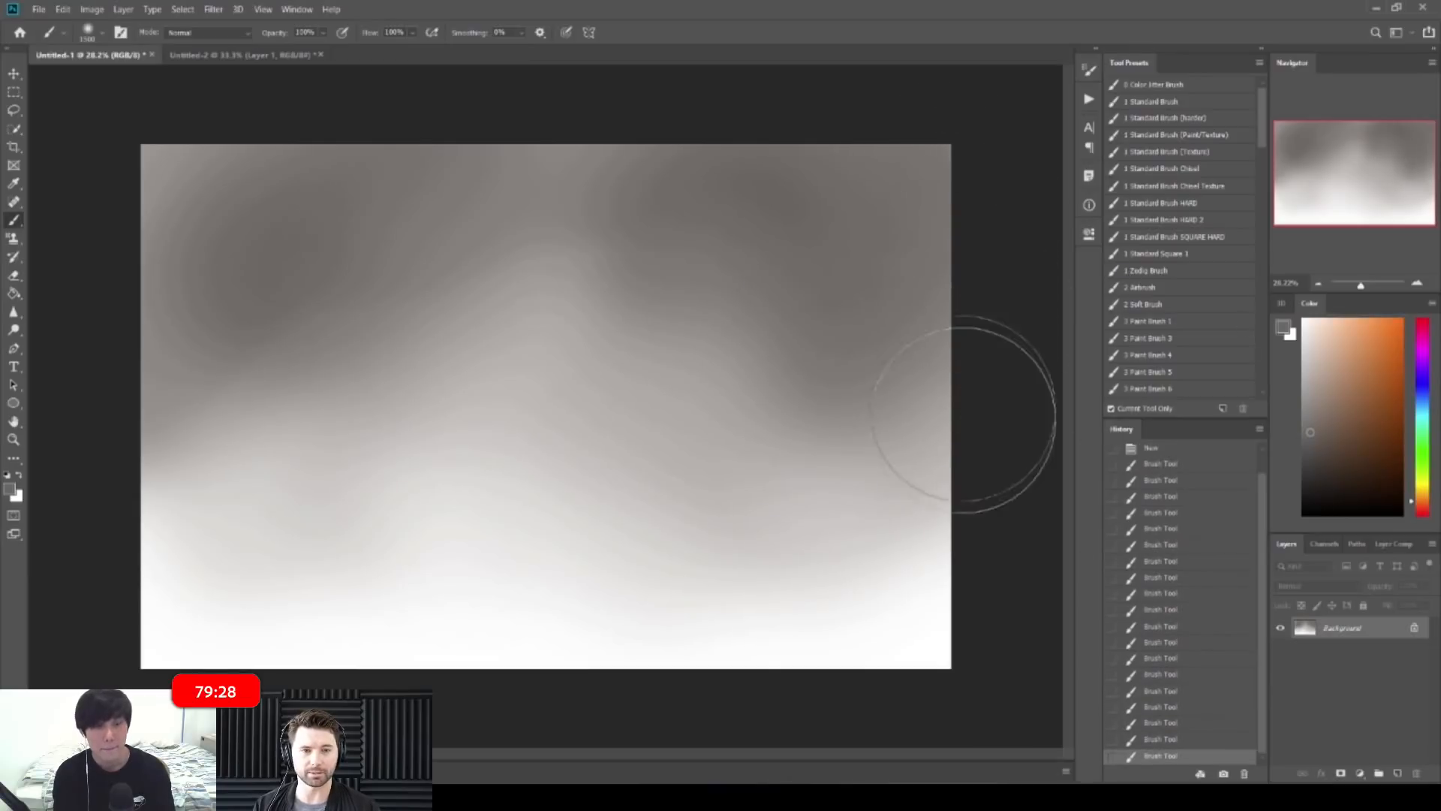
left_click_drag(775, 391, 687, 441)
mouse_move(691, 451)
left_mouse_down()
mouse_move(736, 470)
mouse_move(519, 486)
mouse_move(560, 466)
mouse_move(657, 528)
left_mouse_up()
left_click(522, 487, "alt")
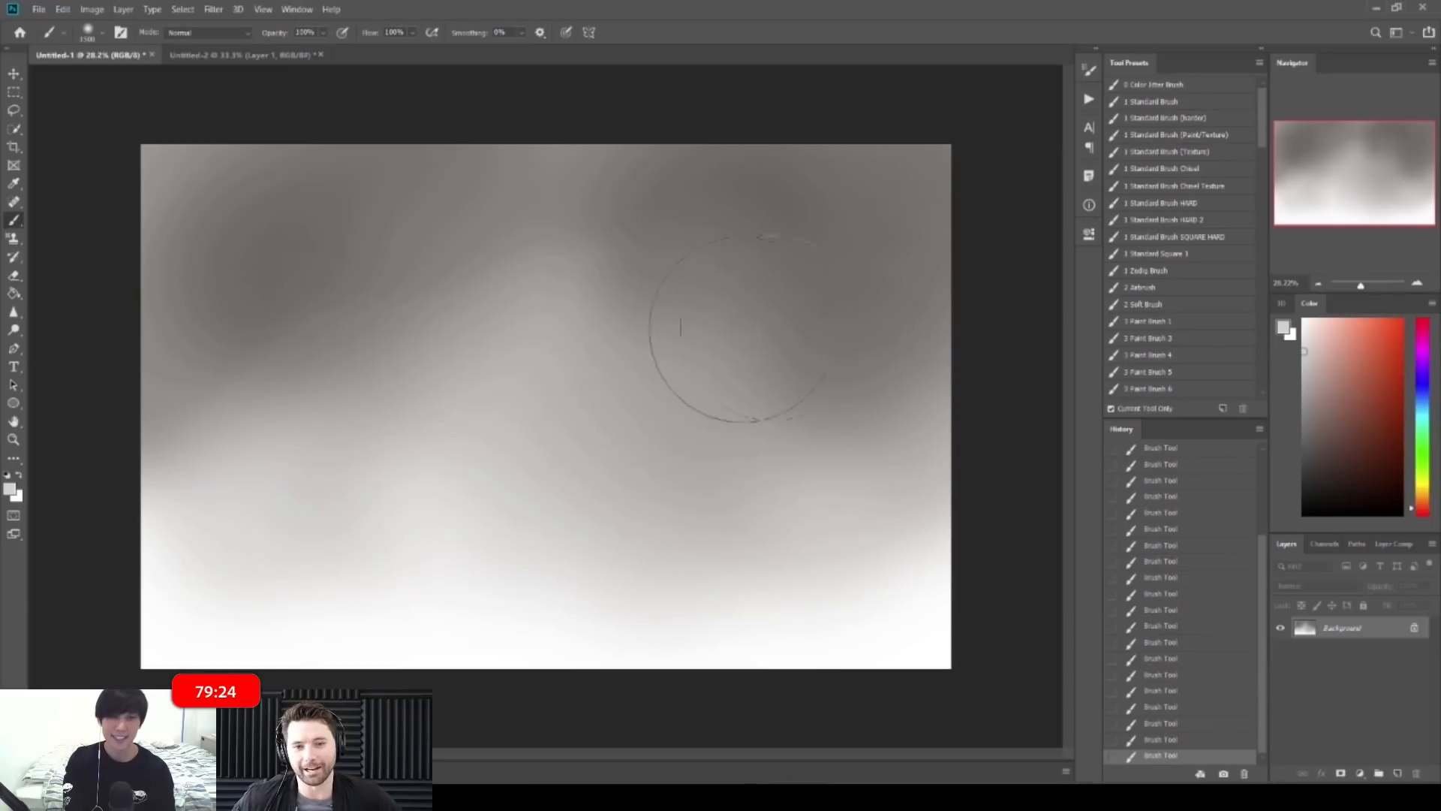
Step: Pick a dark reddish grey and switch to the Mixer Brush Tool
left_click(1335, 406)
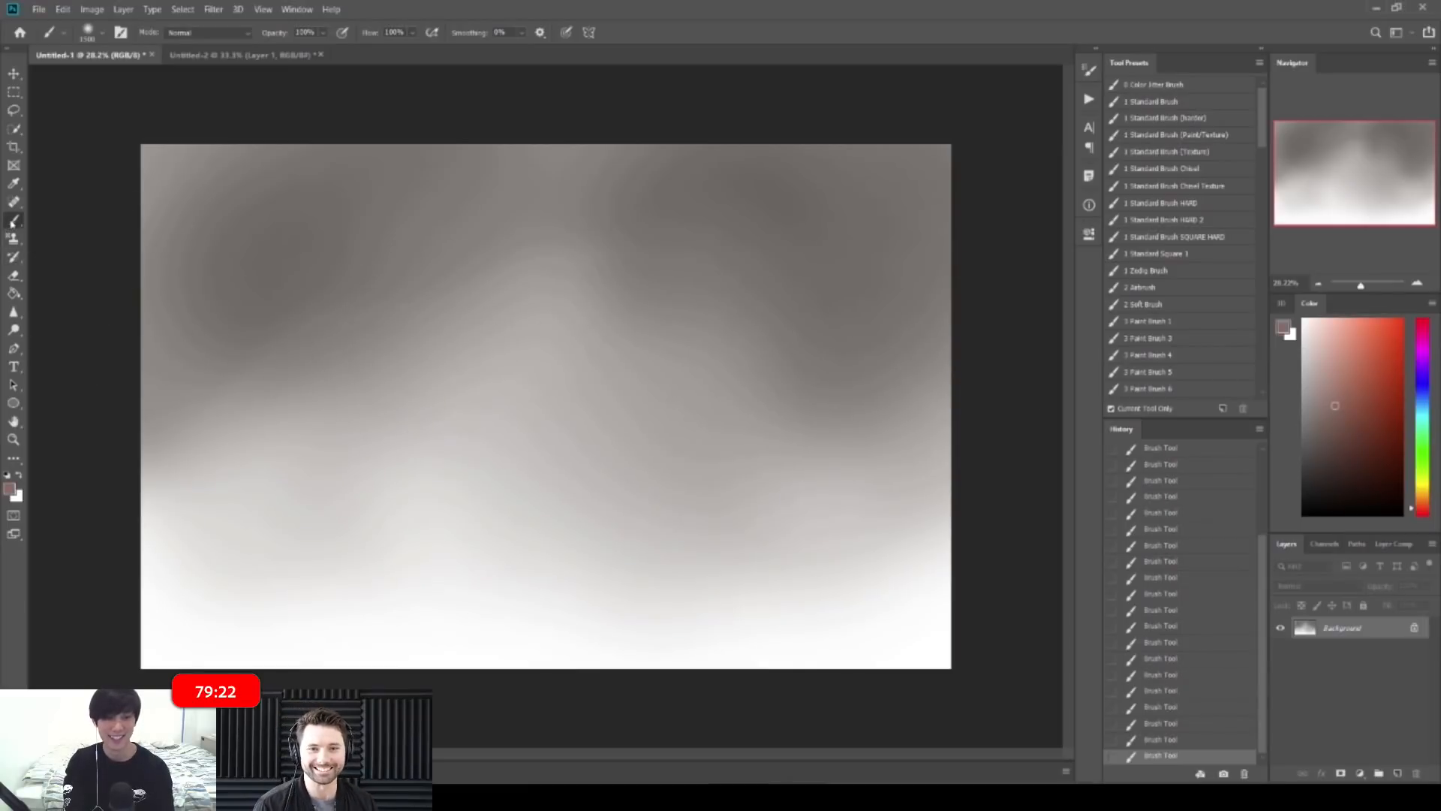
right_click(14, 220)
left_click(60, 260)
right_click(453, 309)
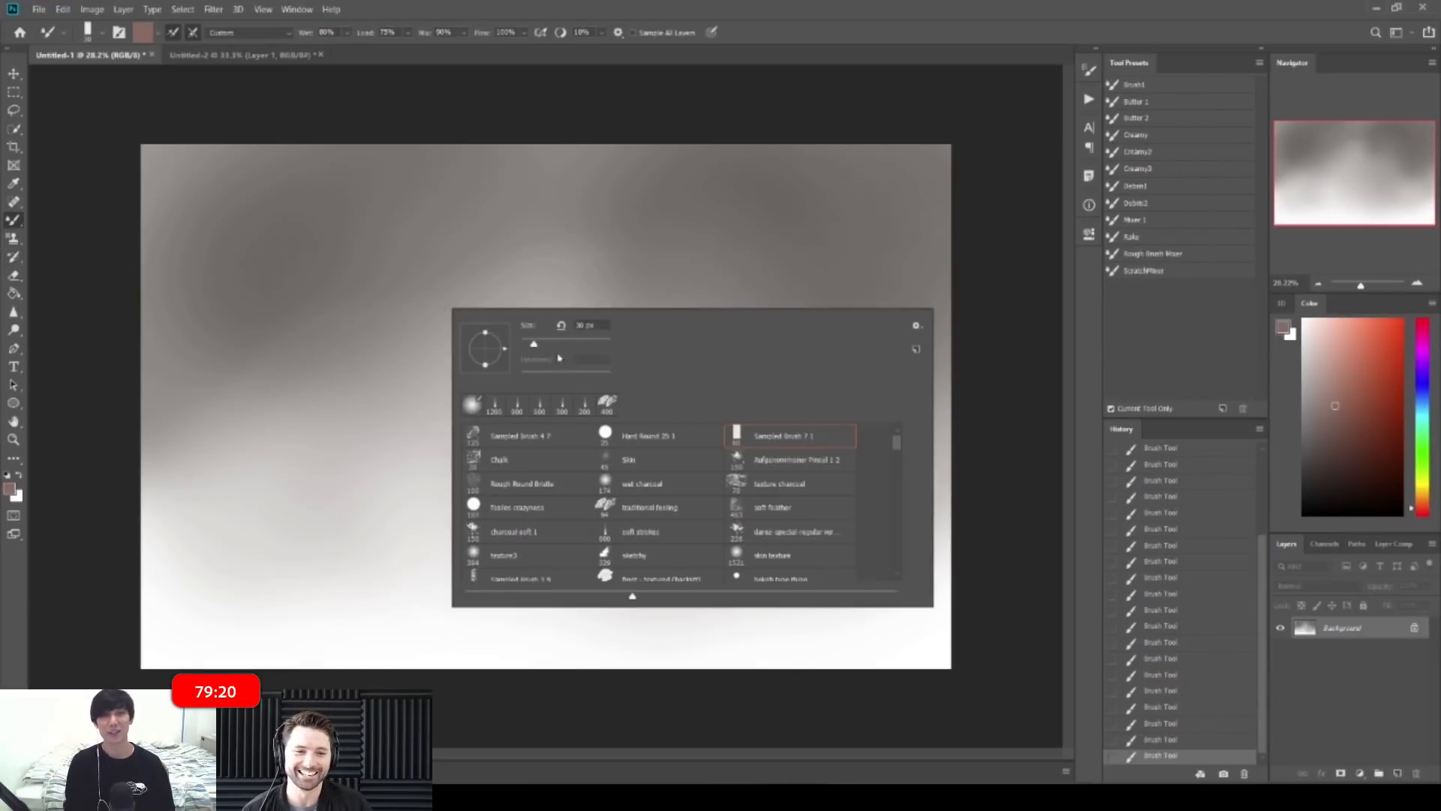
Step: Pull two dark vertical streaks down from the top with an enlarged mixer brush
left_click_drag(653, 259, 646, 338)
key("ctrl+z")
key("bracketright")
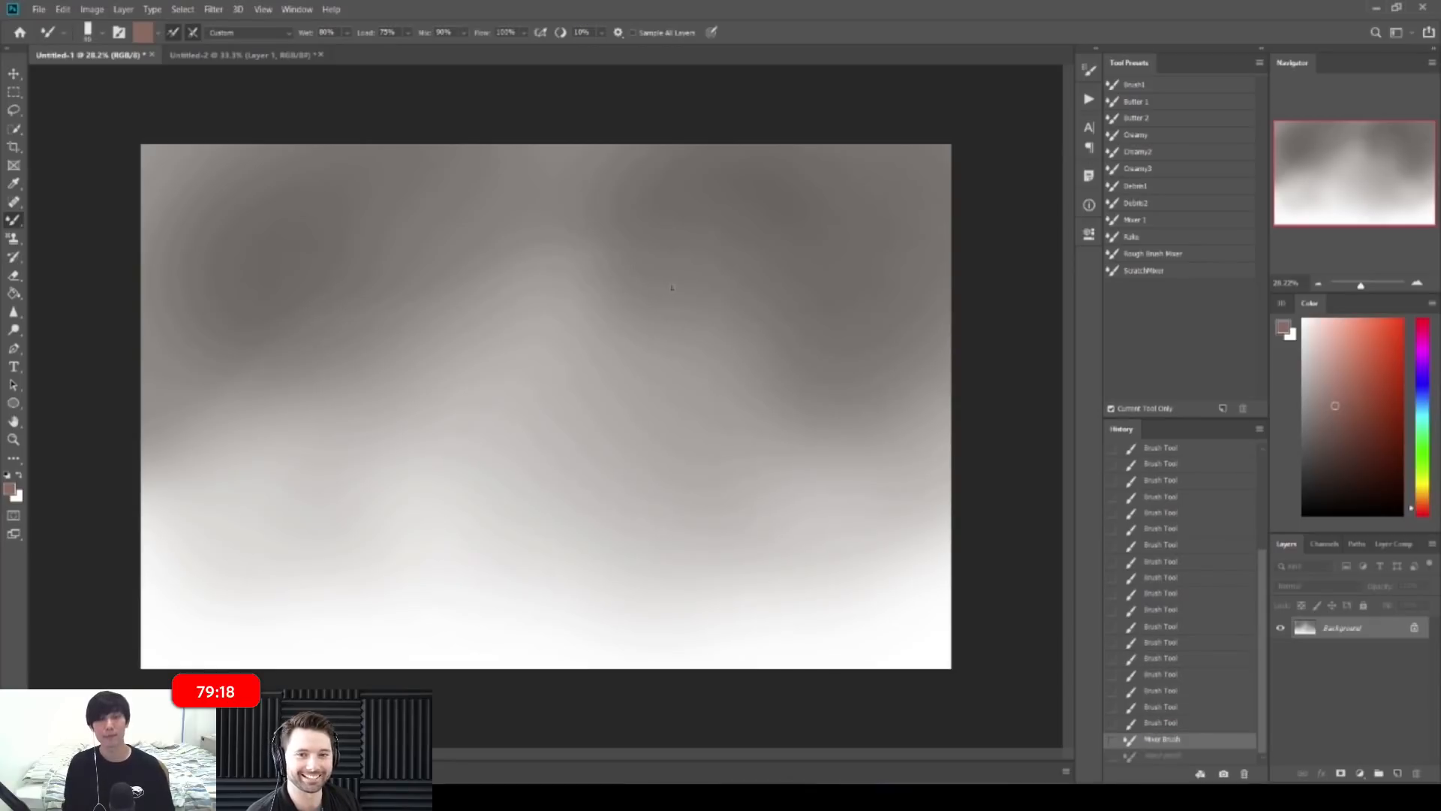
left_click_drag(751, 207, 745, 308)
mouse_move(788, 237)
left_mouse_down()
mouse_move(788, 412)
mouse_move(788, 450)
left_mouse_up()
Step: Trim and smear the lower edges and tip of the dark central column
left_click(749, 339, "alt")
left_click_drag(745, 360, 745, 424)
left_click(733, 401, "alt")
left_click_drag(740, 398, 754, 436)
mouse_move(747, 412)
left_mouse_down()
mouse_move(759, 474)
mouse_move(779, 463)
mouse_move(786, 370)
mouse_move(779, 428)
left_mouse_up()
left_click_drag(783, 356, 785, 411)
left_click_drag(781, 383, 788, 435)
left_click(777, 390, "alt")
left_click_drag(800, 448, 821, 464)
left_click_drag(821, 464, 815, 475)
left_click(814, 481, "alt")
key("]")
key("]")
key("]")
key("]")
key("]")
key("]")
Step: Smear the left dark areas and pull stepped dark streaks down the top-left and centre-left
mouse_move(359, 350)
left_mouse_down()
mouse_move(385, 429)
mouse_move(424, 415)
left_mouse_up()
left_click(311, 378, "alt")
left_click_drag(311, 378, 391, 406)
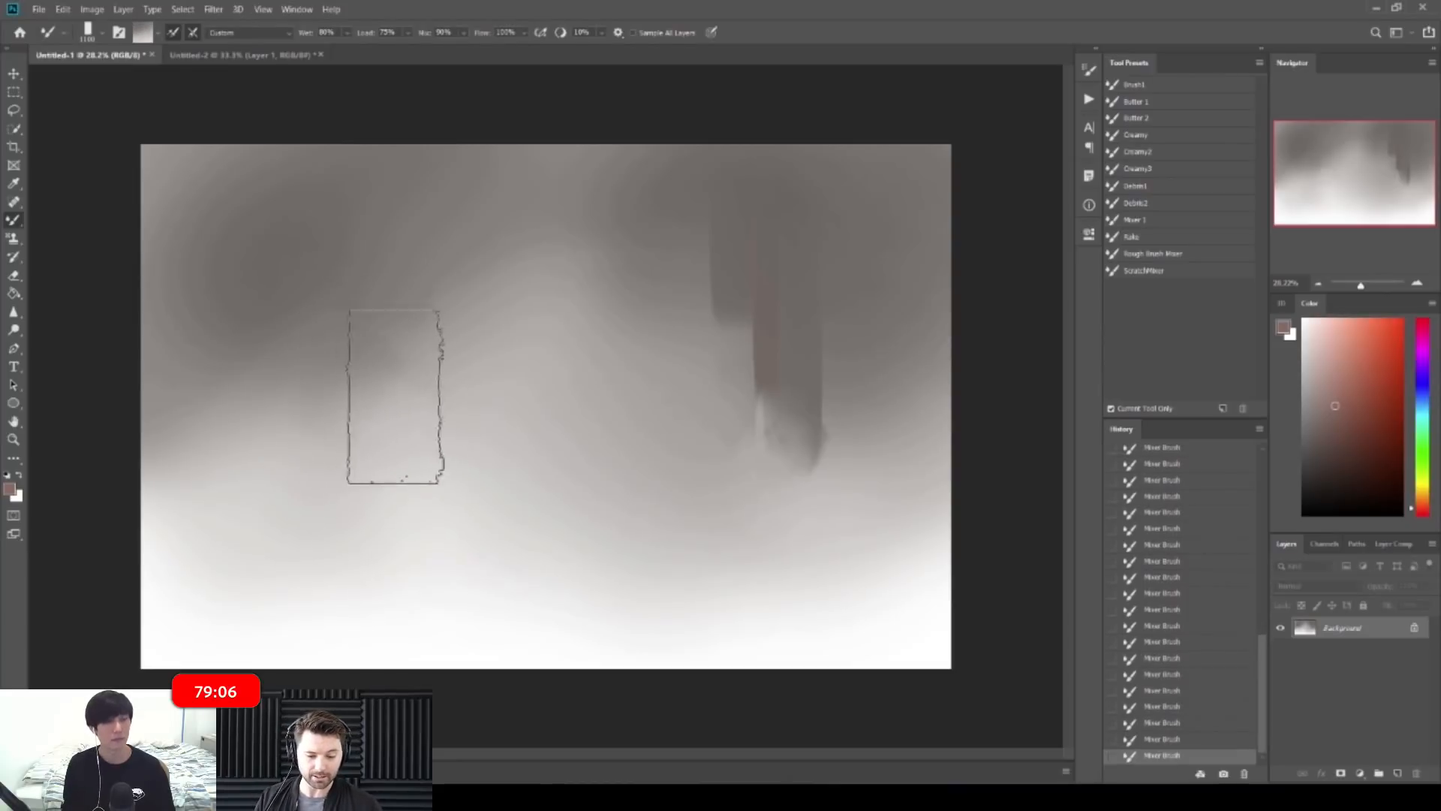
mouse_move(154, 187)
left_mouse_down()
mouse_move(204, 248)
mouse_move(220, 180)
mouse_move(269, 428)
left_mouse_up()
left_click(204, 200, "alt")
key("[")
left_click_drag(325, 170, 331, 426)
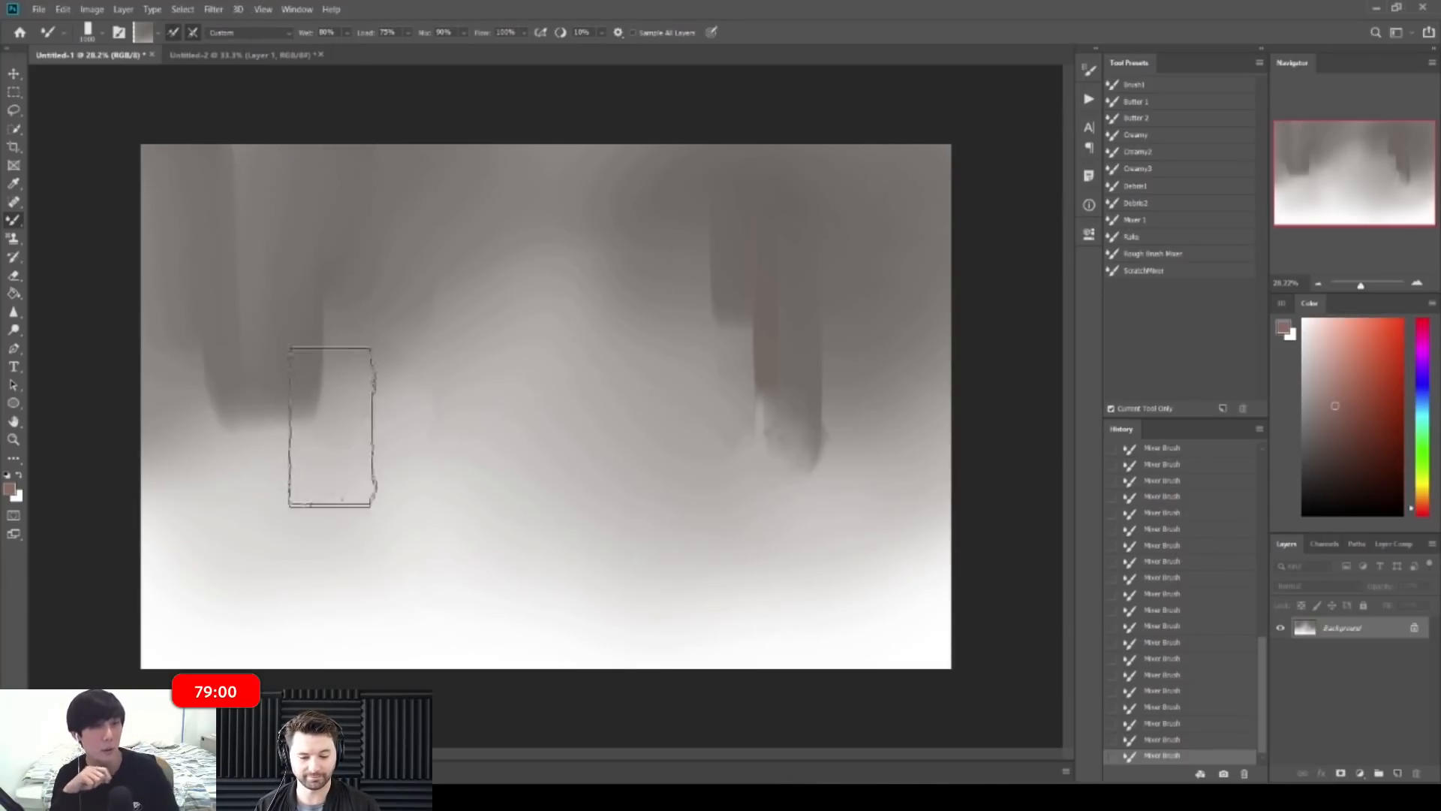
left_click_drag(507, 208, 501, 359)
left_click_drag(492, 289, 459, 398)
left_click_drag(449, 290, 449, 484)
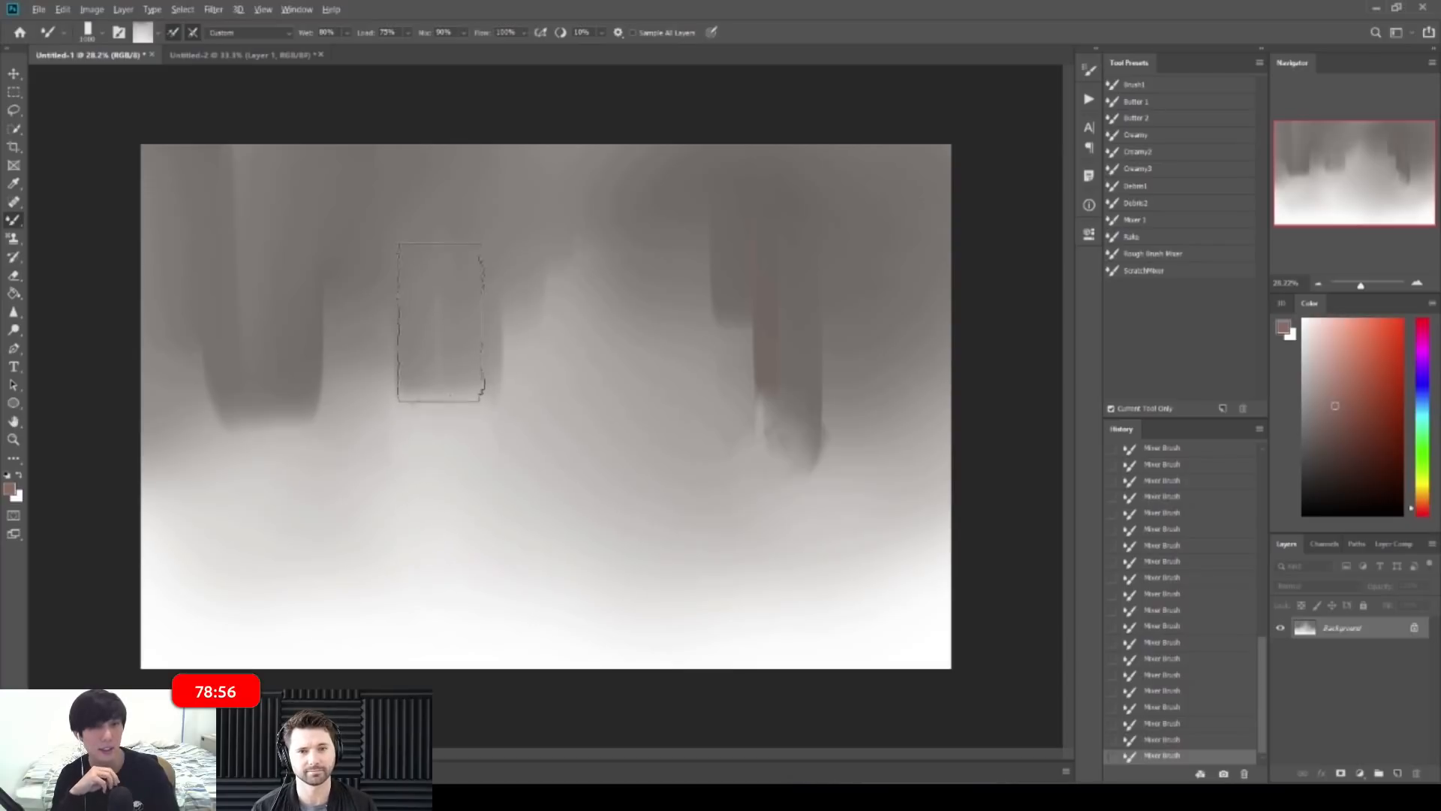
Step: Switch to the soft feather preset and feather the centre-left block, extending streaks to the lower right
right_click(499, 380)
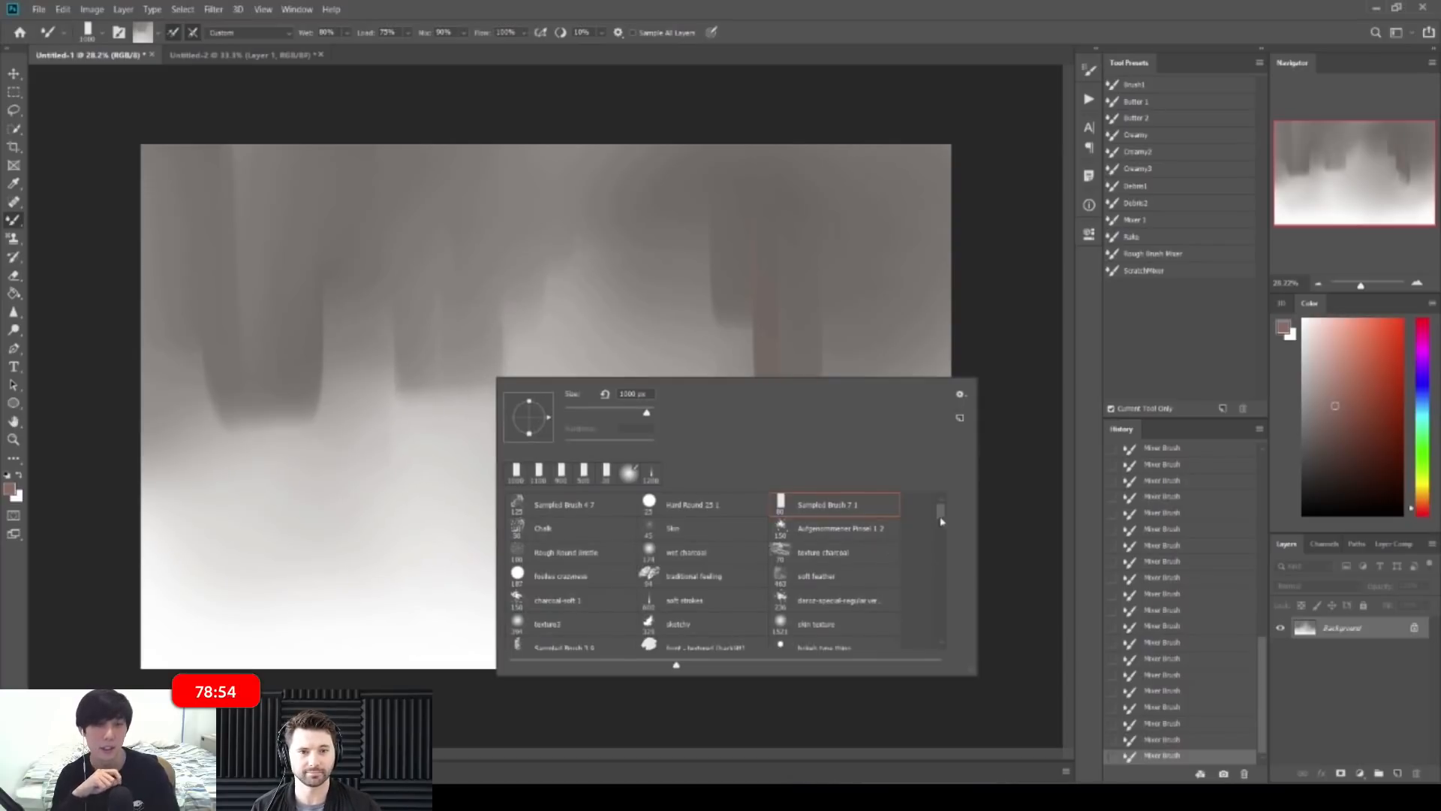
left_click(844, 575)
left_click(405, 396)
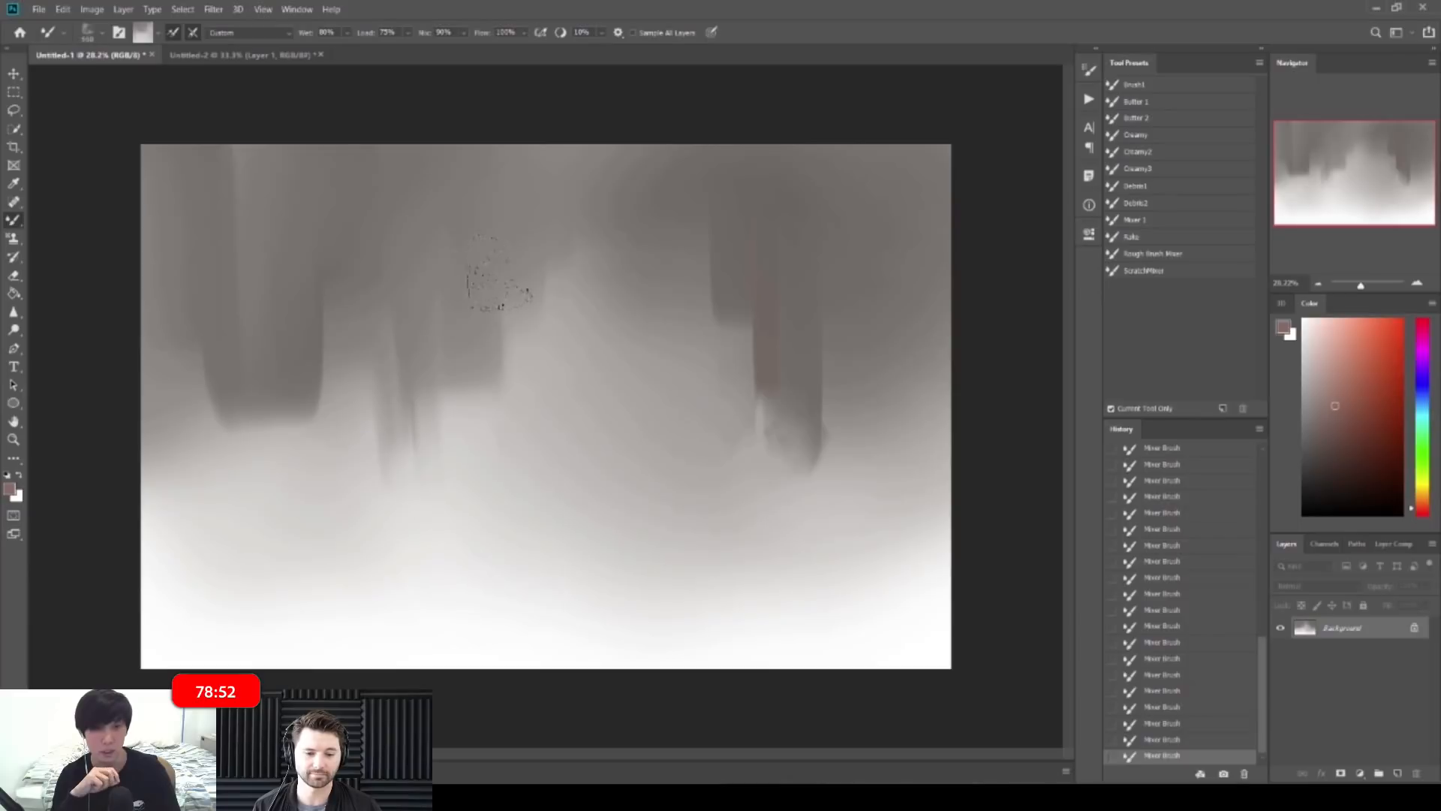
mouse_move(508, 293)
left_mouse_down()
mouse_move(529, 433)
mouse_move(531, 329)
mouse_move(561, 337)
left_mouse_up()
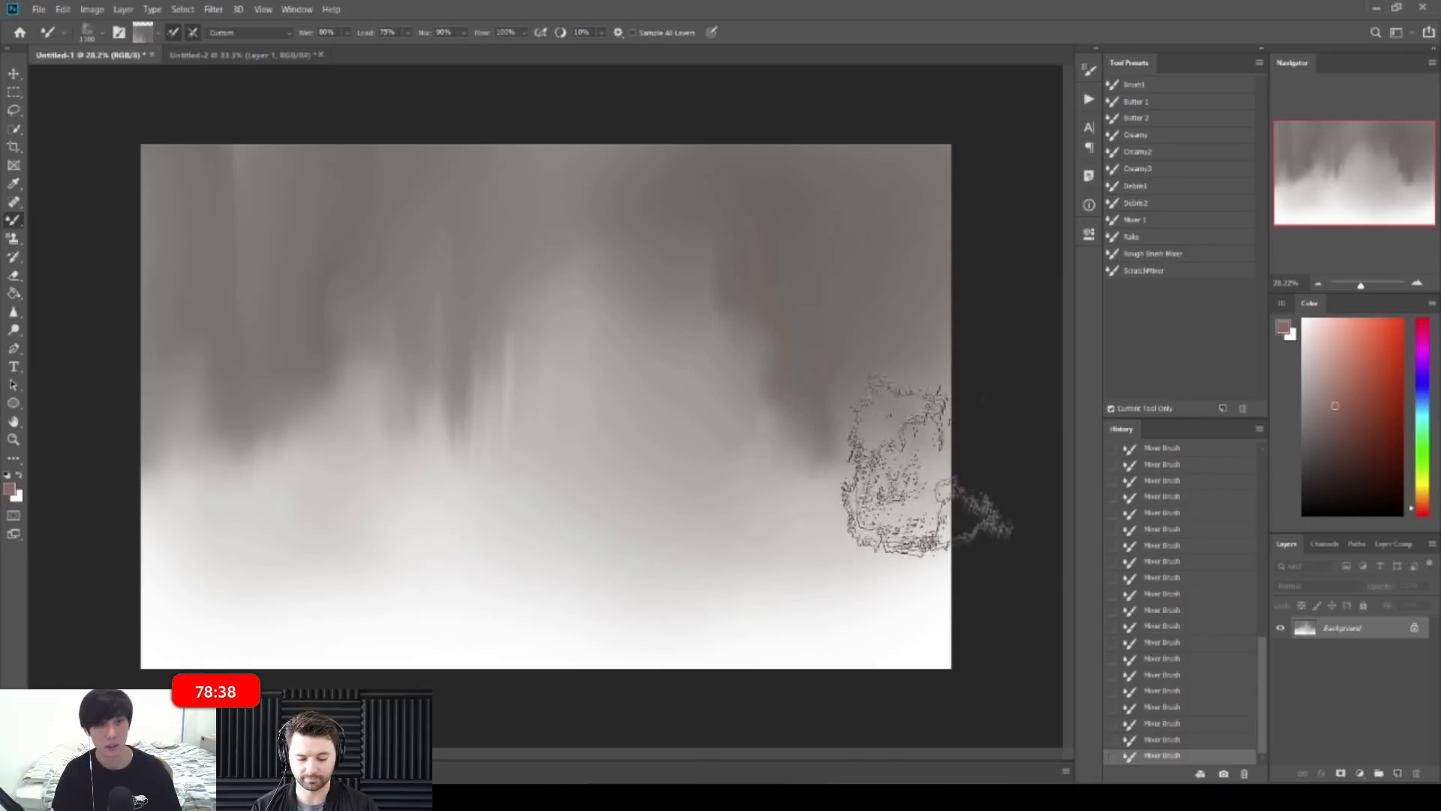
left_click_drag(923, 611, 933, 611)
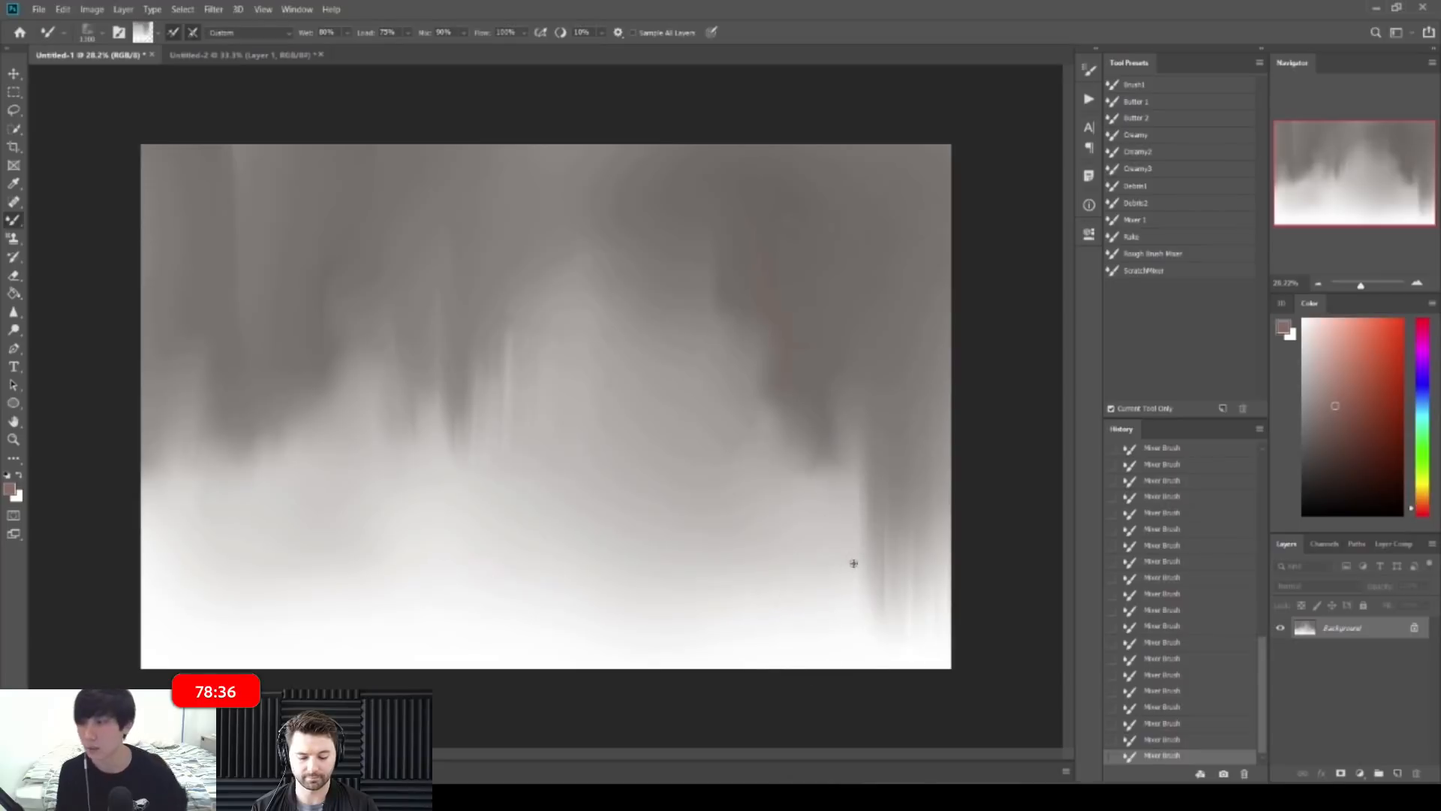
Step: Try a hard round tip, undo its smear, then pick the Rough Round Bristle tip
right_click(391, 480)
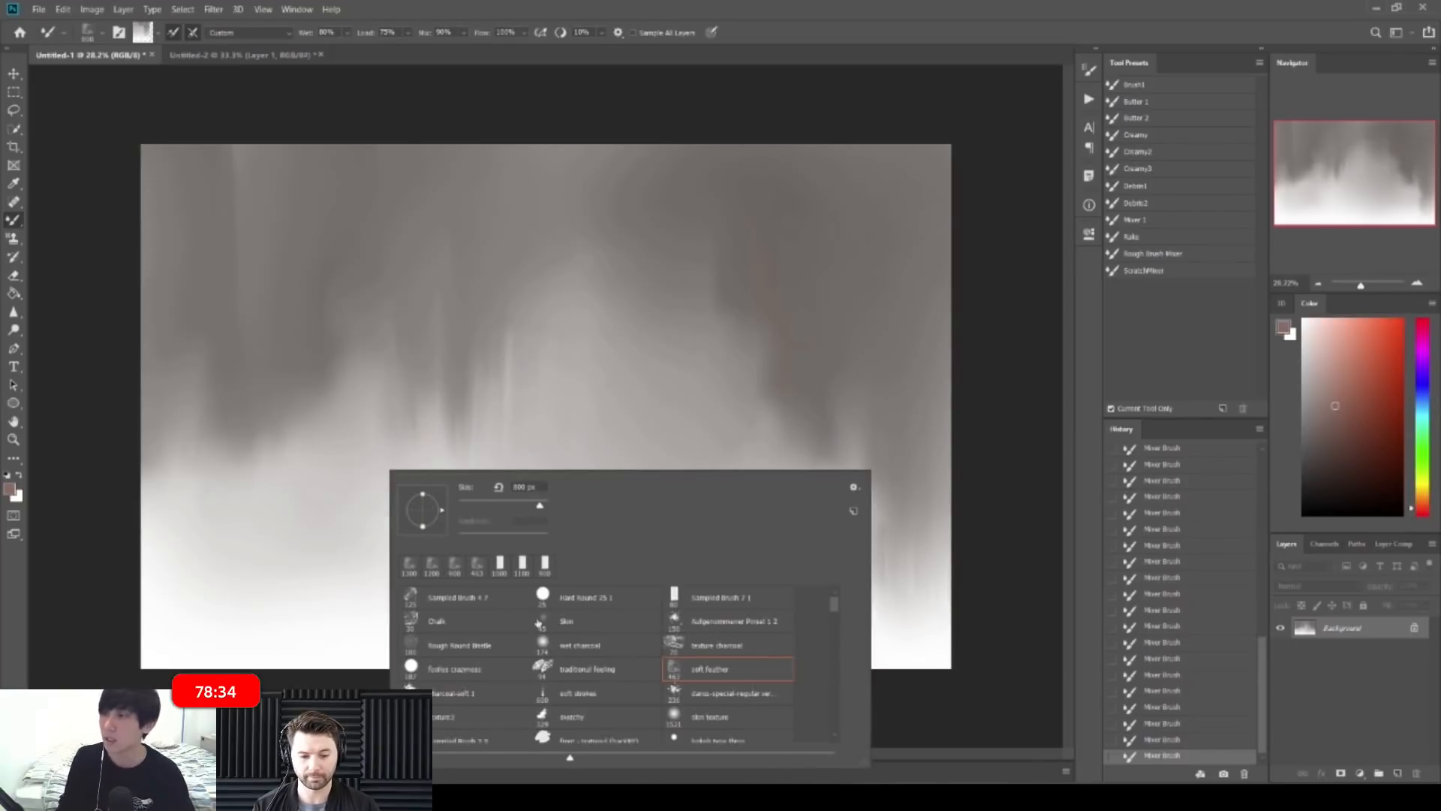
double_click(475, 659)
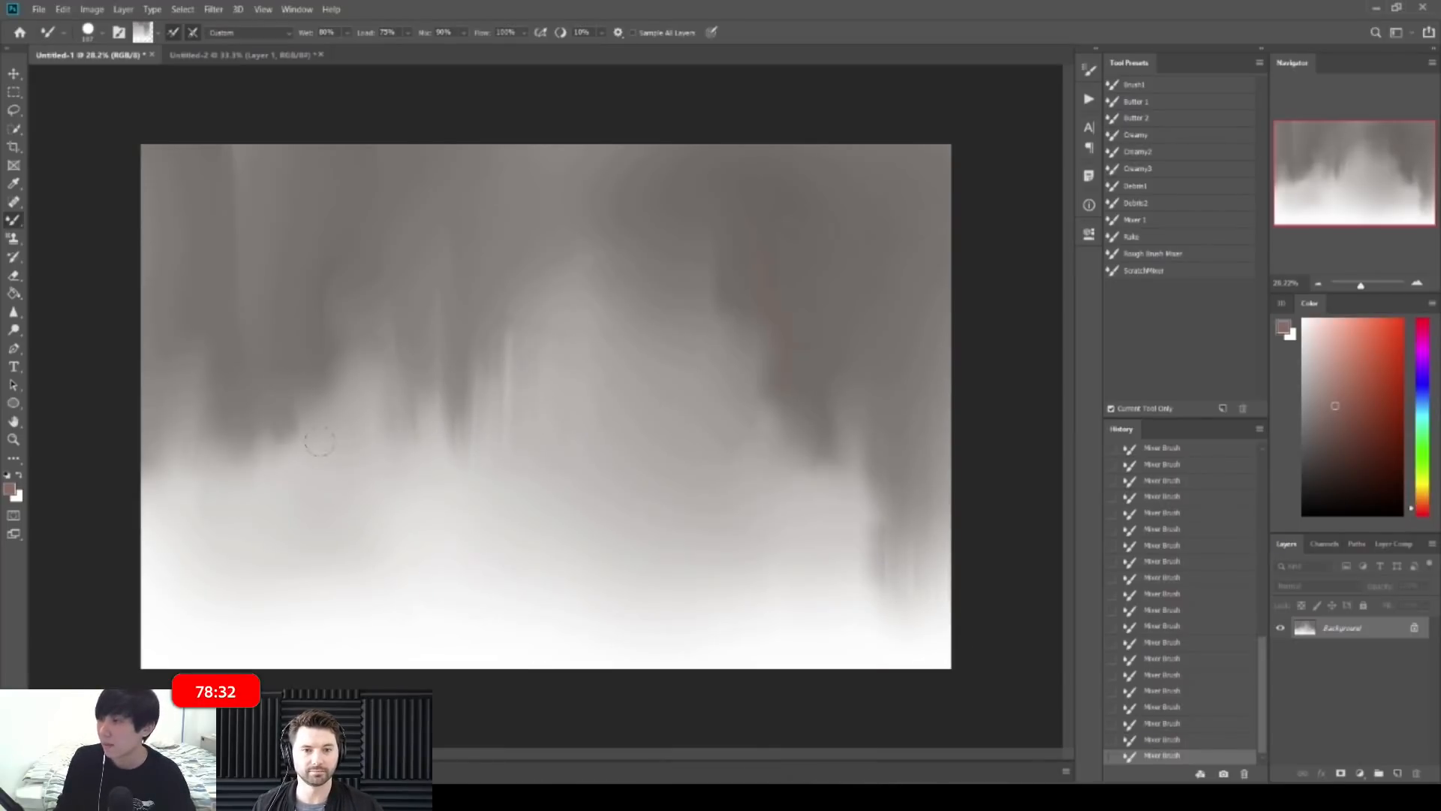
key("ctrl+z")
right_click(317, 466)
double_click(373, 640)
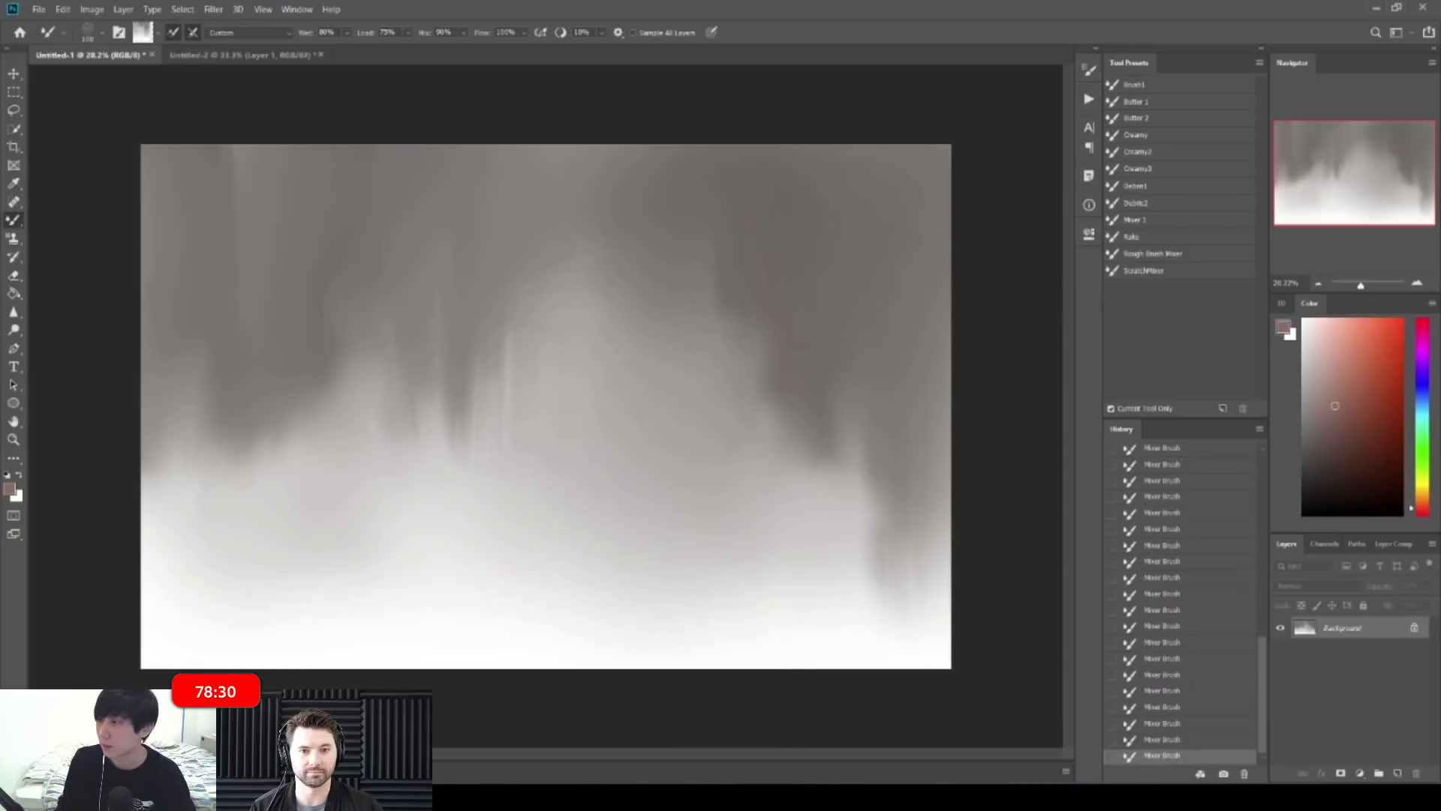
Step: Test the CLOUDER_V tip with a reddish-brown colour, undoing the downward smear
right_click(300, 449)
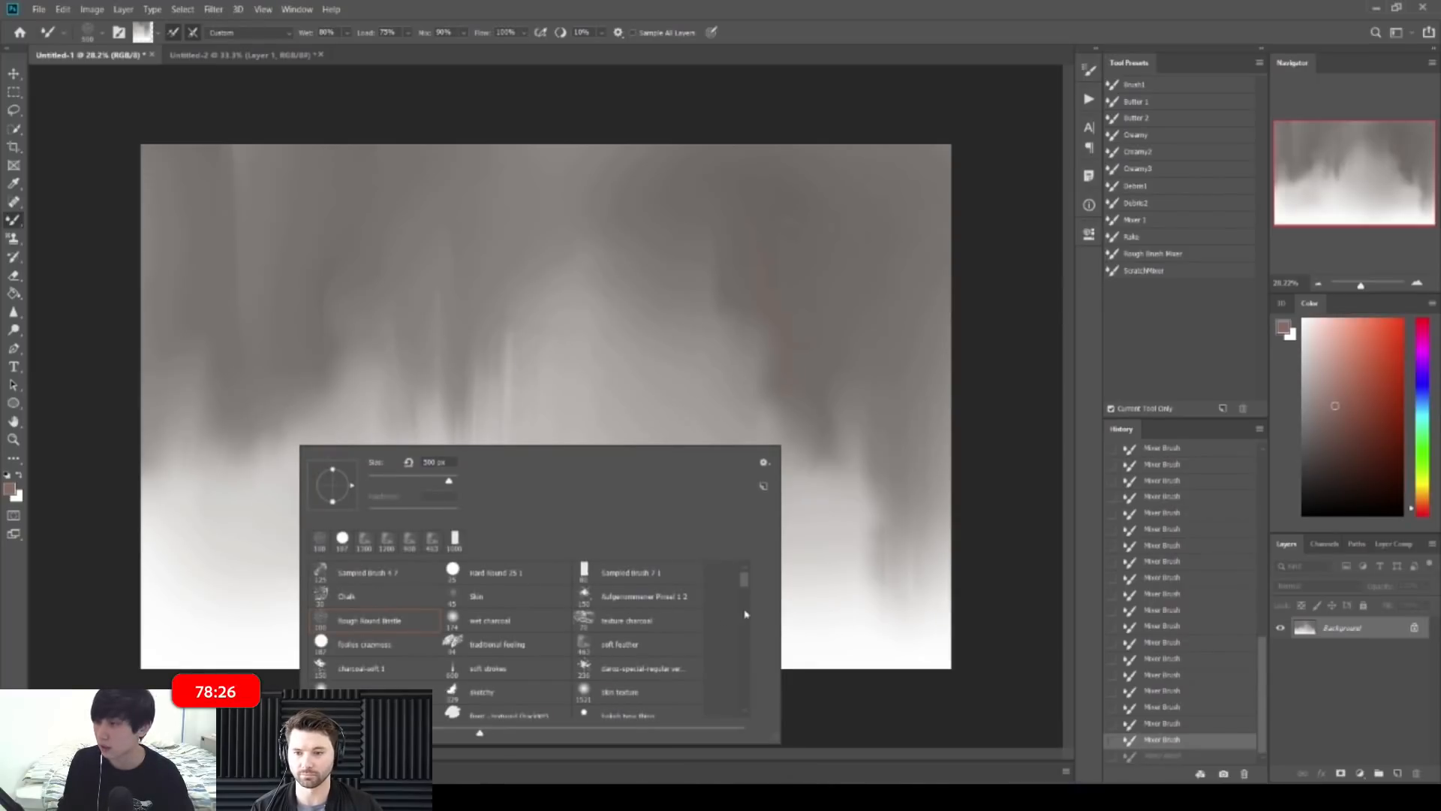
scroll(742, 590, "down", 6)
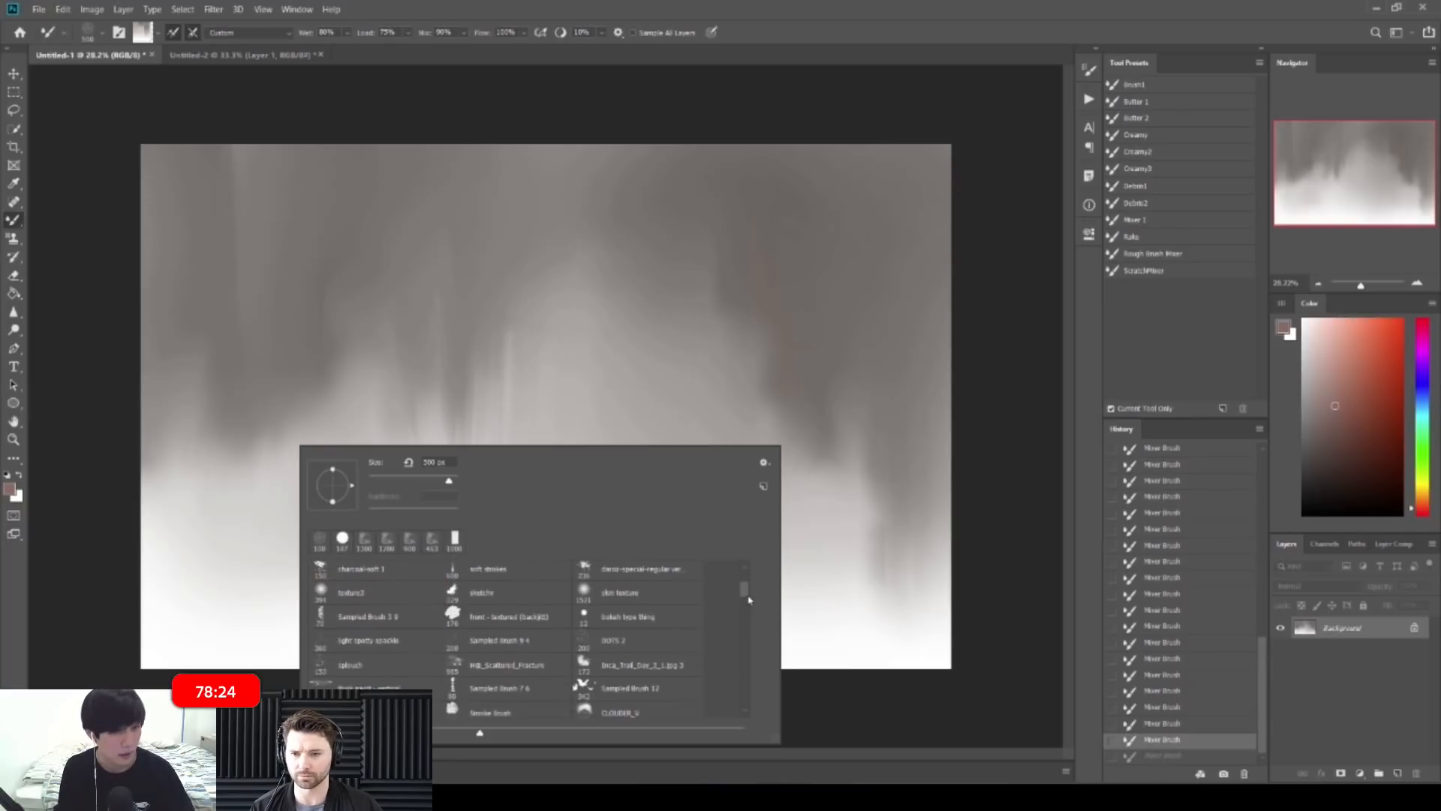
left_click(623, 645)
left_click(407, 409)
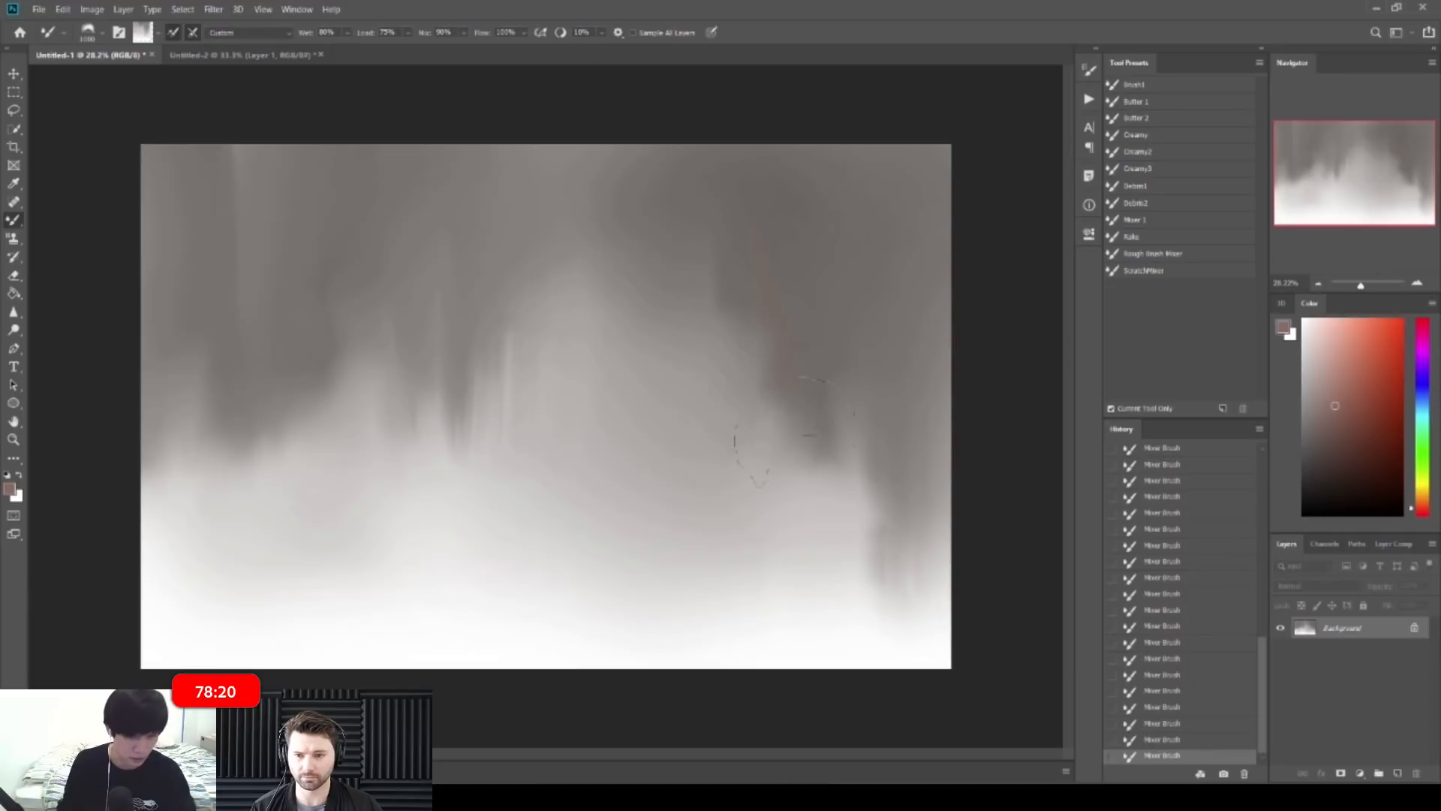
left_click_drag(1355, 426, 1369, 427)
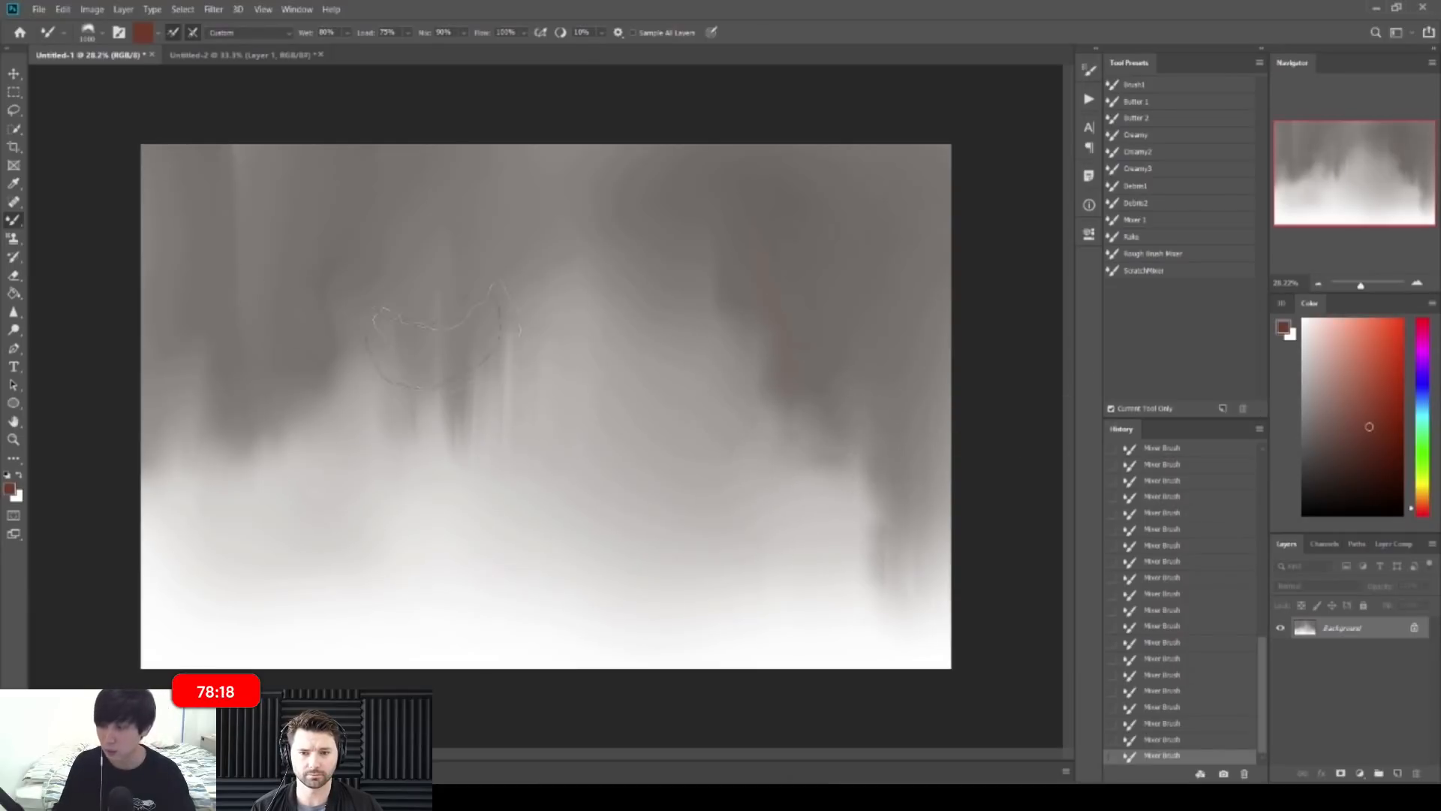
key("ctrl+z")
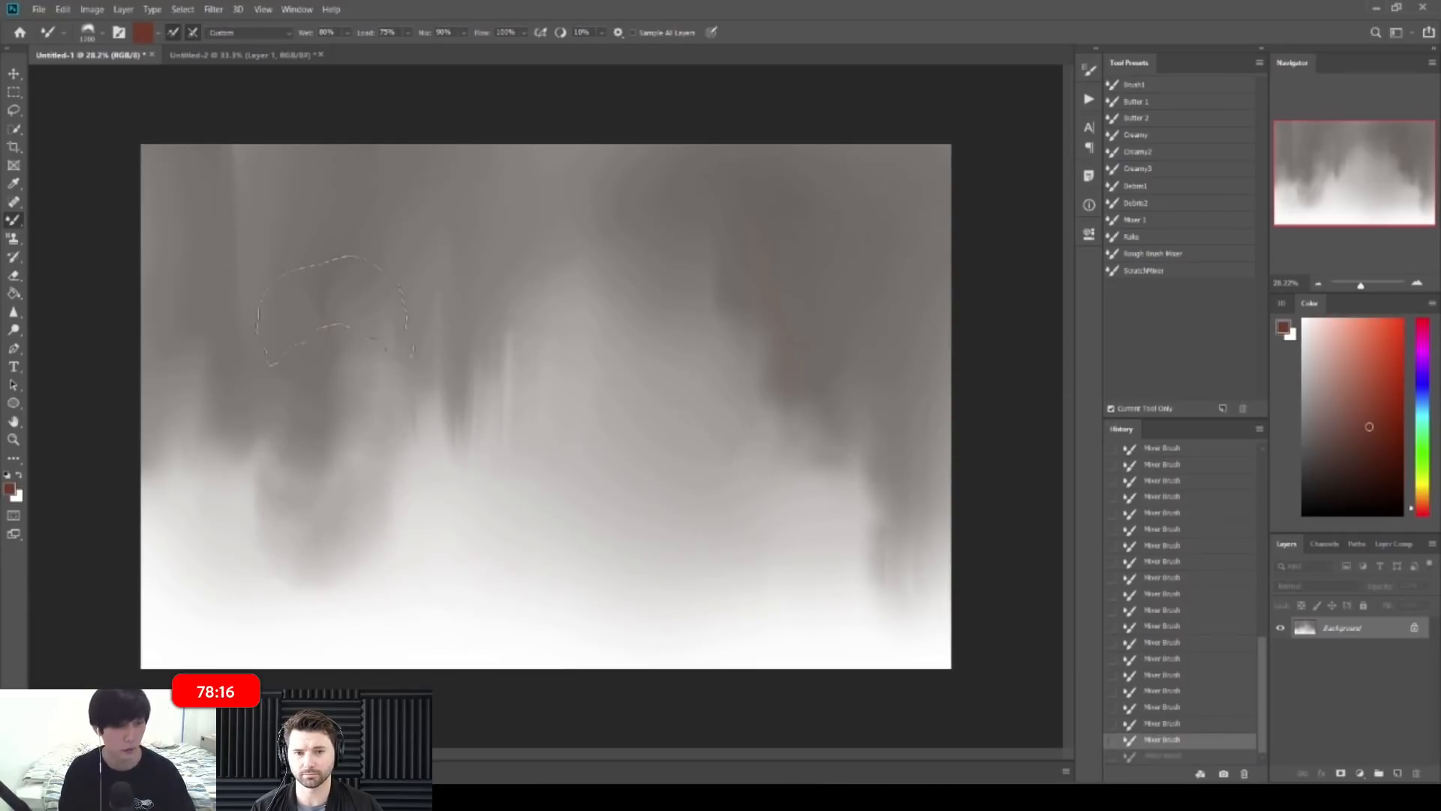
left_click_drag(334, 323, 351, 623)
key("ctrl+z")
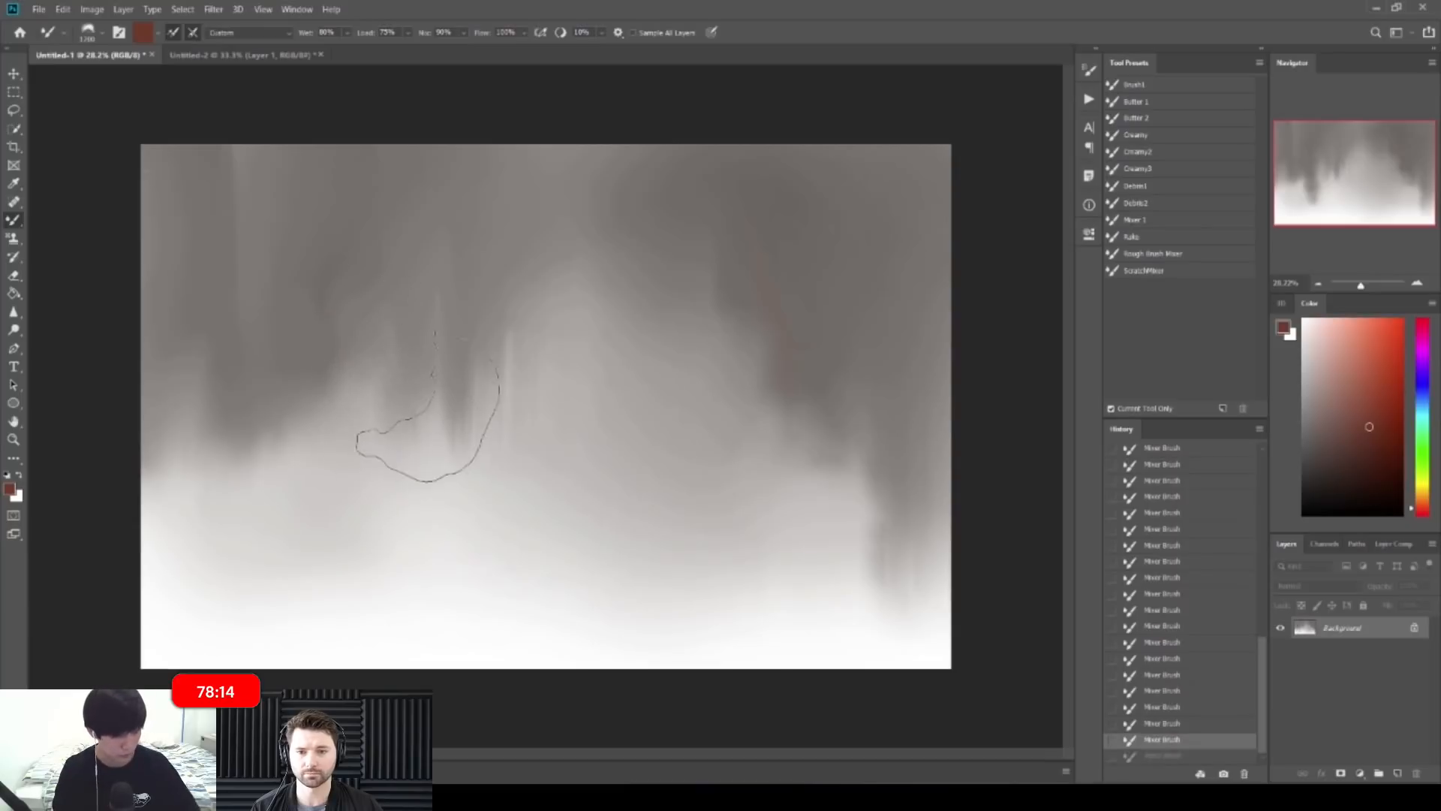
Step: Soften the dark spike in the background, then try a 30 px tip and undo
left_click_drag(431, 415, 471, 417)
left_click(484, 413, "alt")
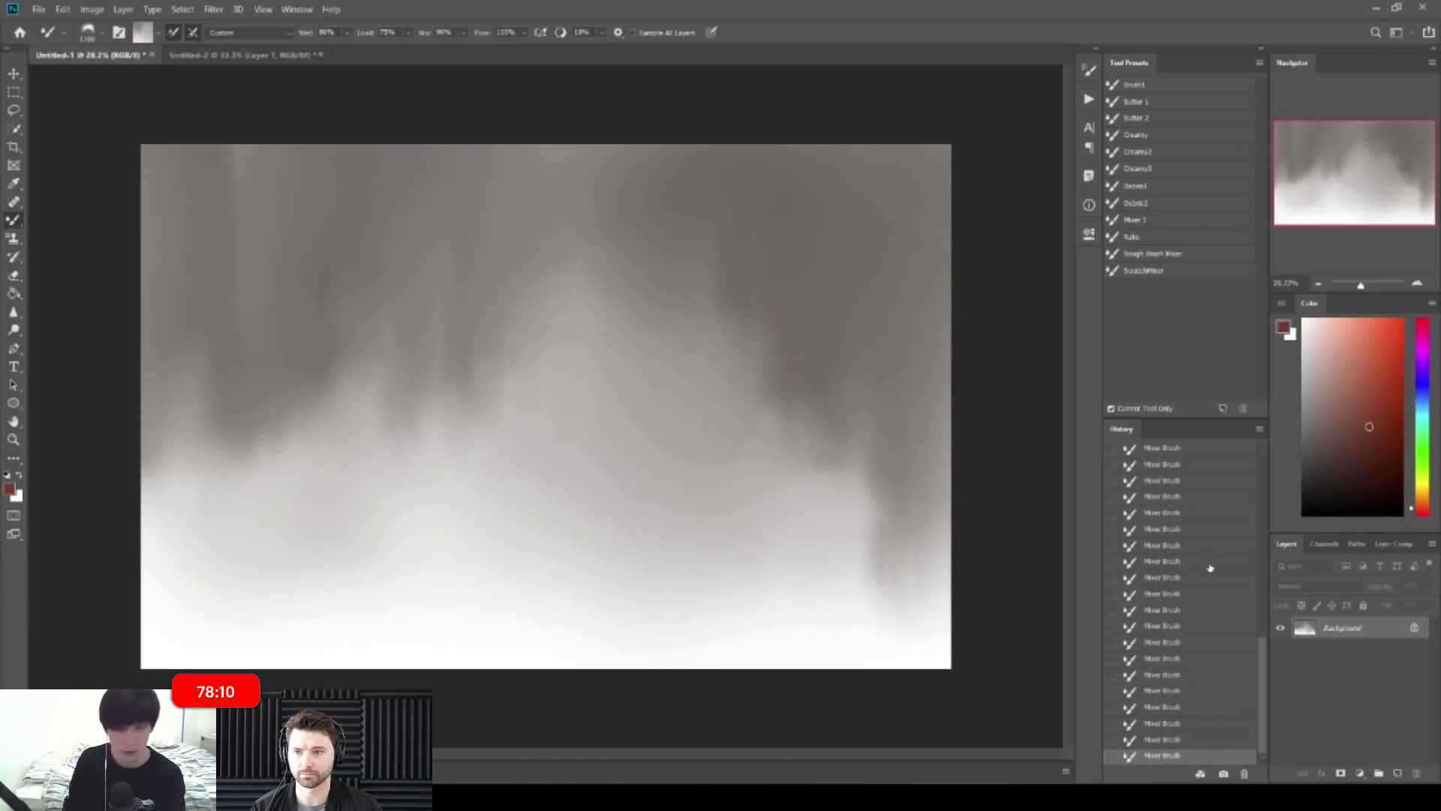
right_click(689, 315)
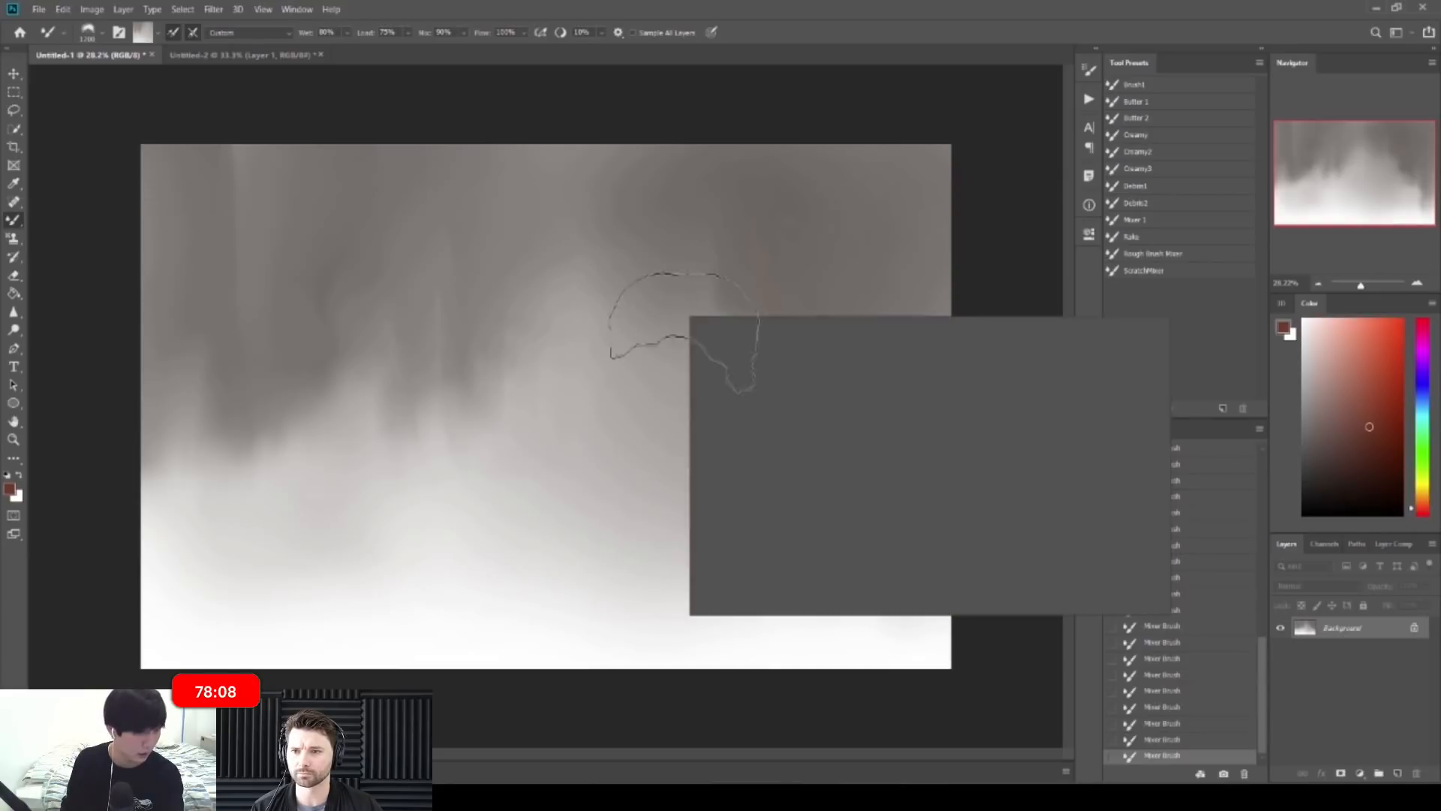
left_click(893, 493)
key("Return")
key("ctrl+z")
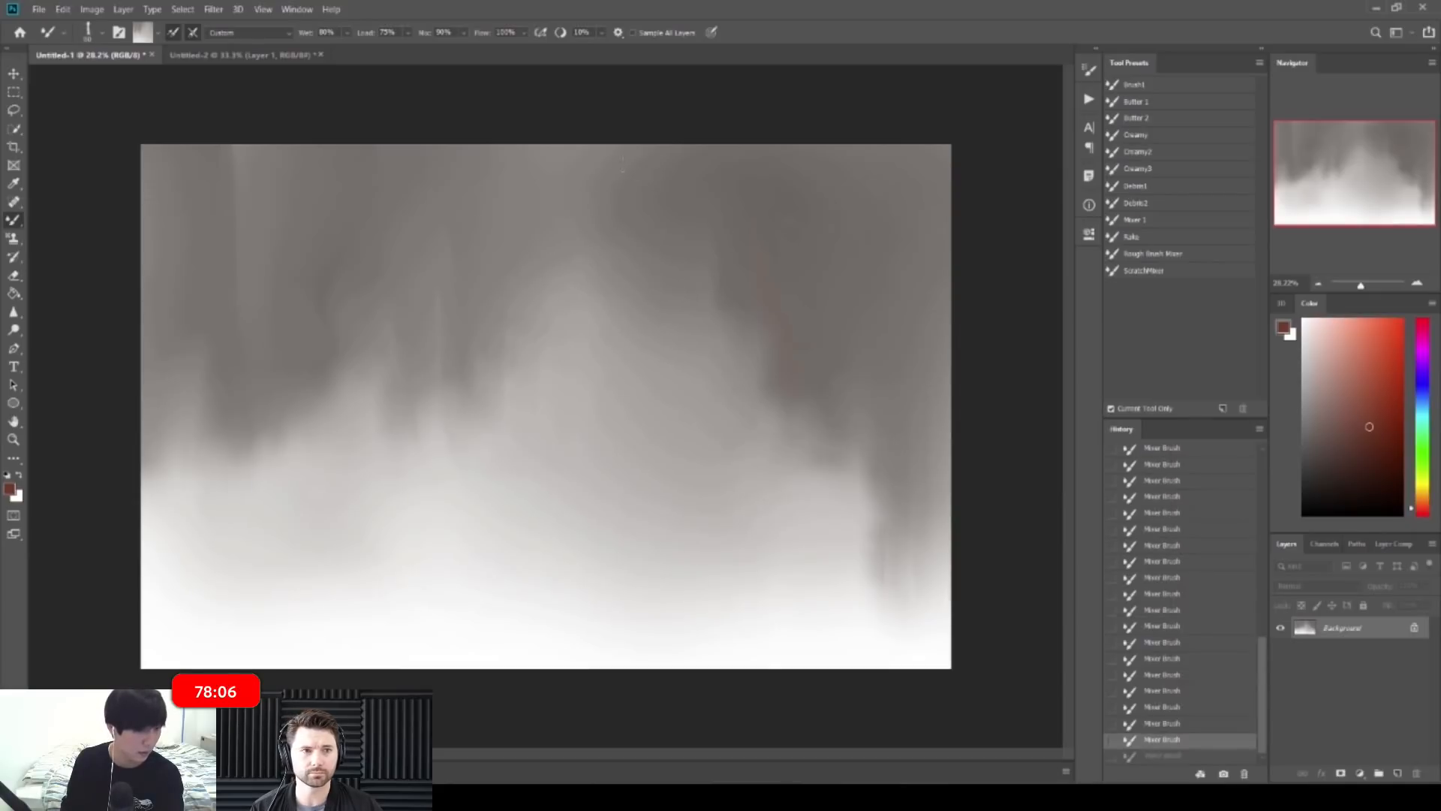
Step: Test 600 px flat grey vertical streaks down the upper centre and undo them all
left_click(656, 181, "alt")
key("]")
key("]")
key("]")
key("]")
key("]")
left_click_drag(666, 180, 654, 630)
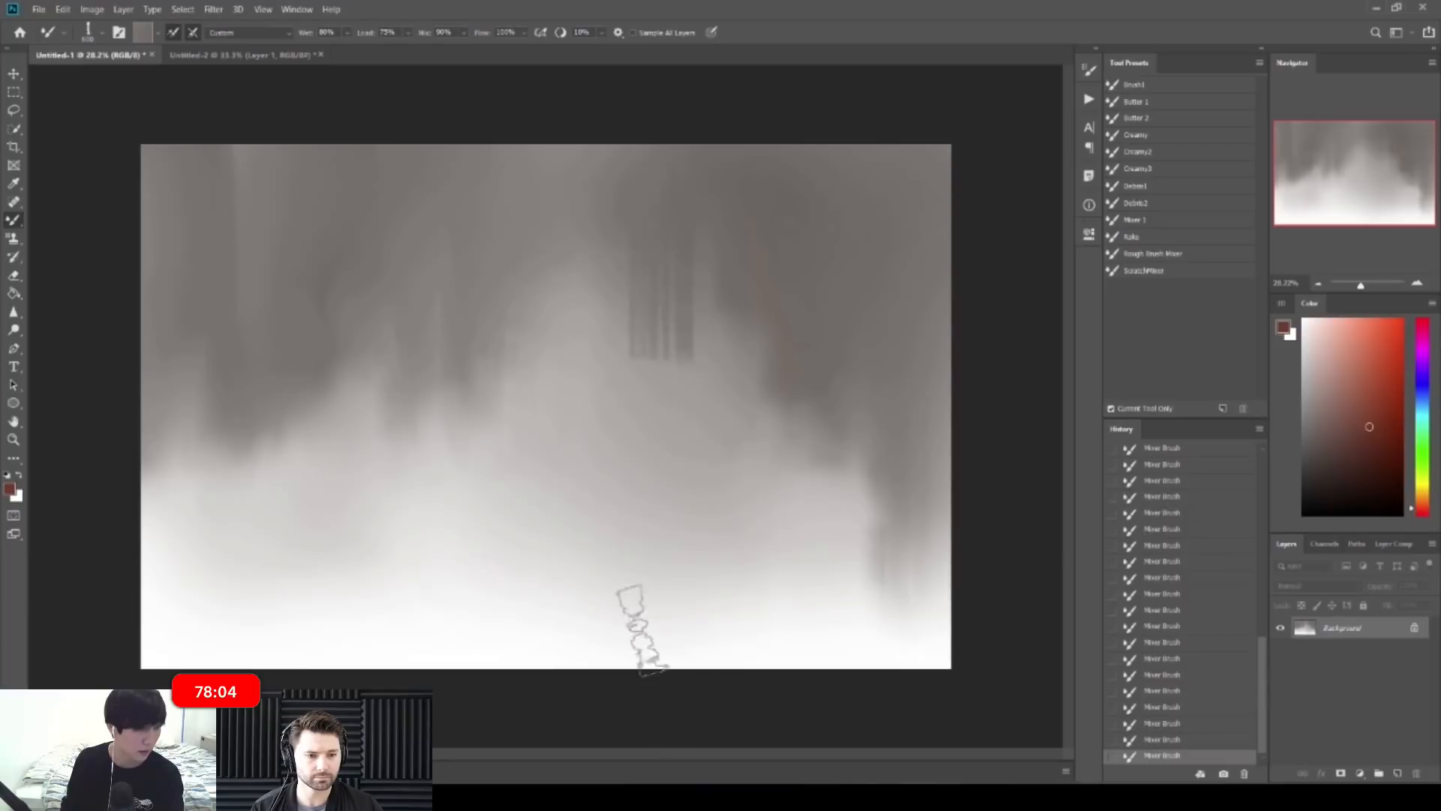
key("ctrl+z")
key("ctrl+z")
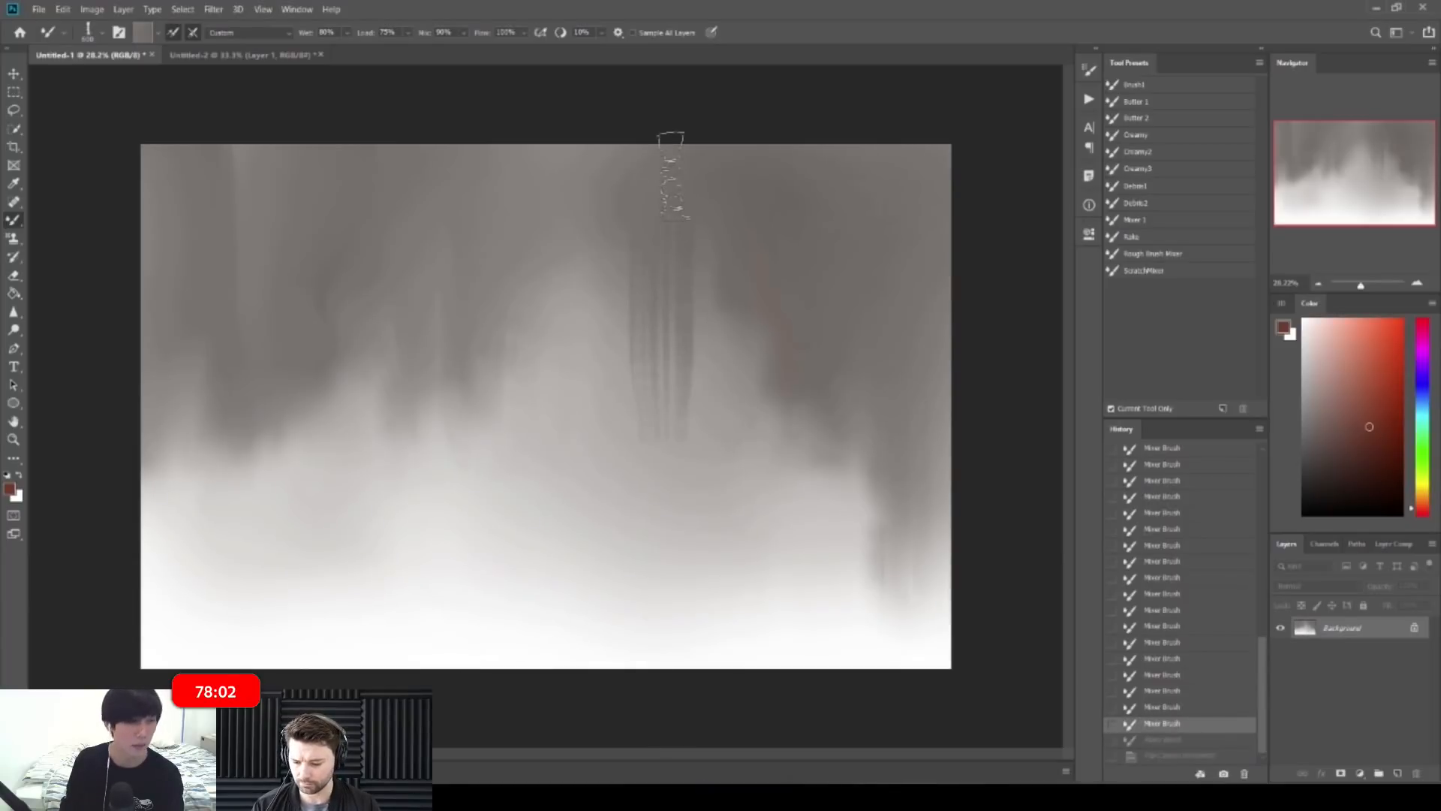
key("ctrl+z")
left_click_drag(676, 197, 686, 563)
key("ctrl+z")
left_click(672, 292)
mouse_move(670, 289)
left_mouse_down()
mouse_move(684, 390)
mouse_move(727, 379)
mouse_move(737, 405)
left_mouse_up()
key("ctrl+z")
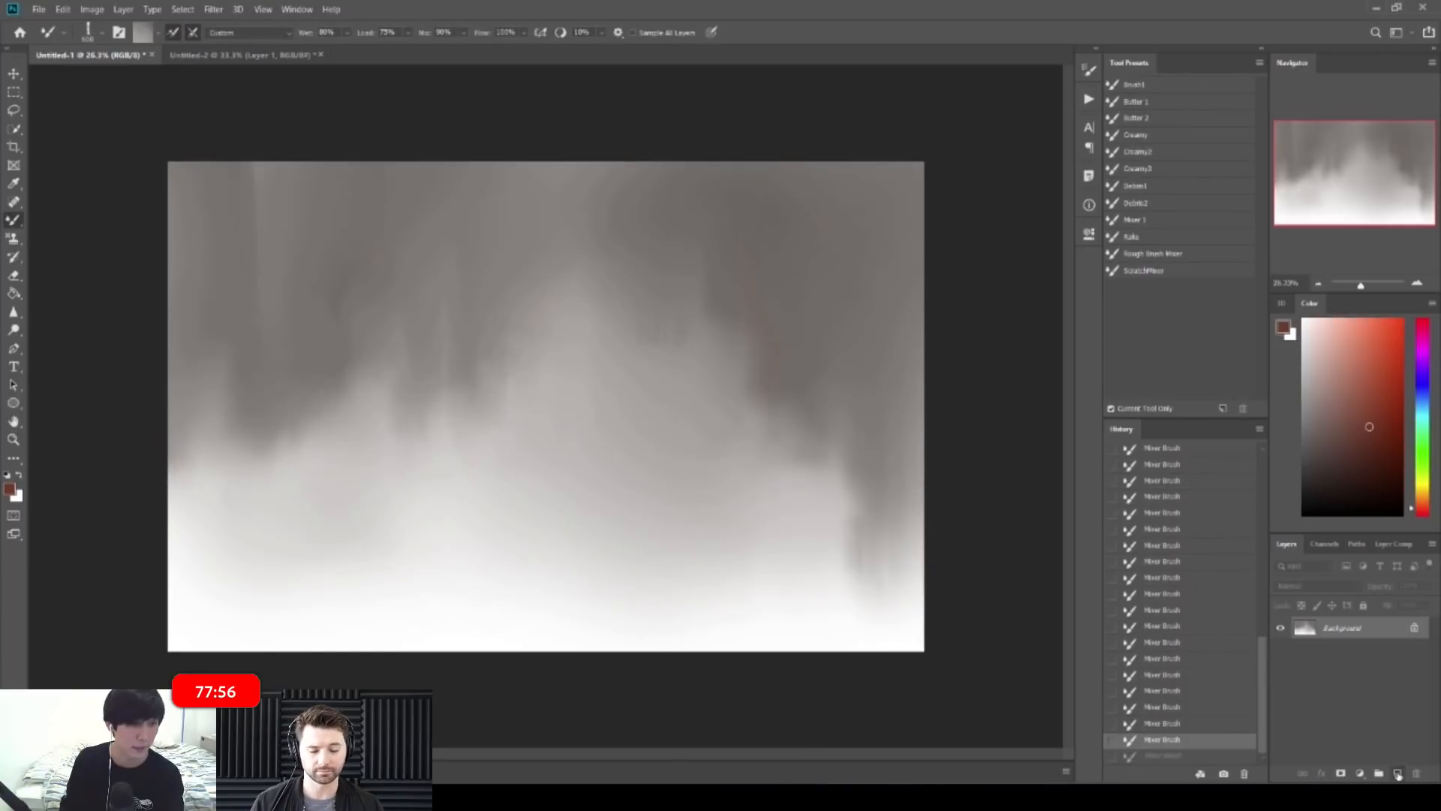
Step: Add a new empty layer above the background and select the Pattern Stamp Tool
left_click(1397, 773)
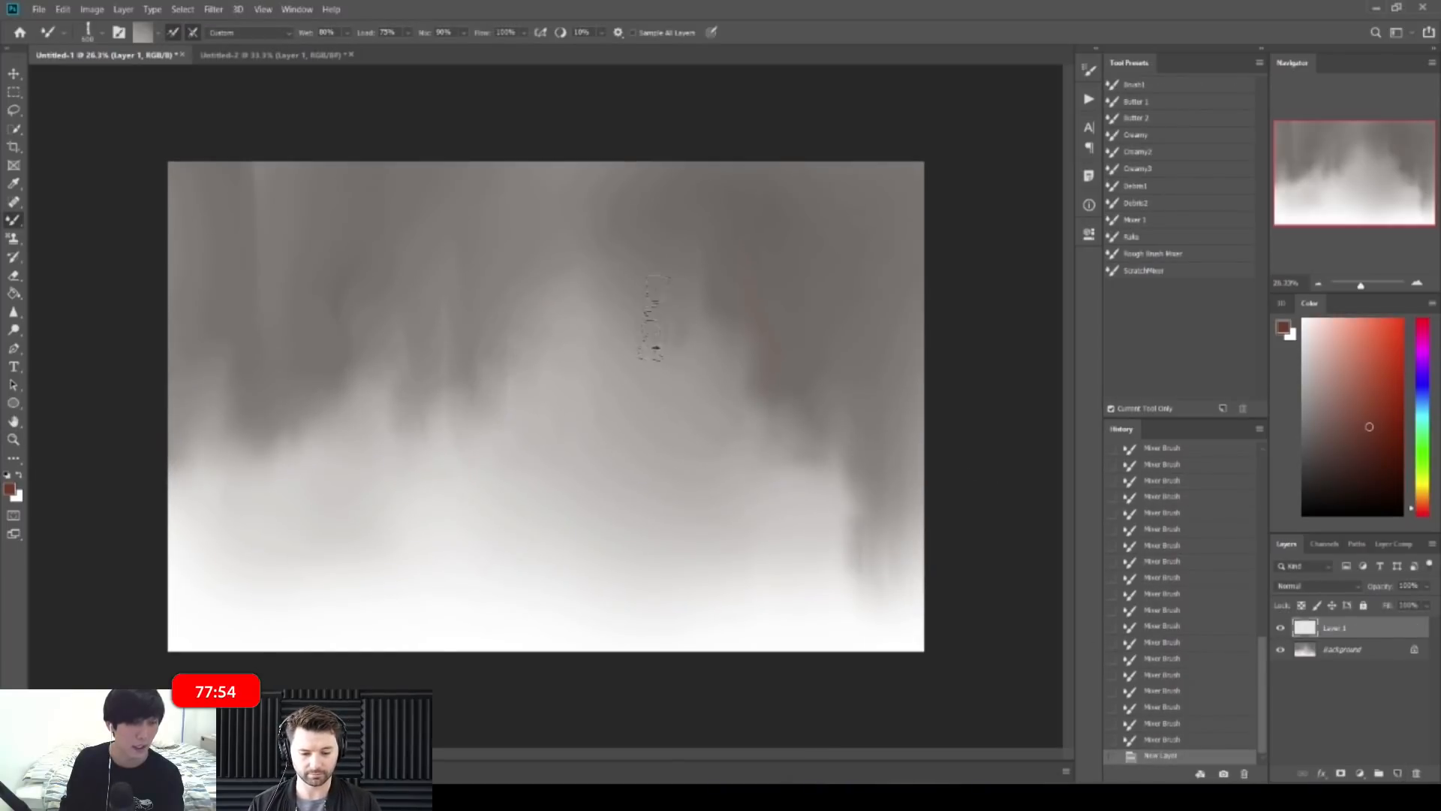
key("x")
left_click(16, 257)
left_click(14, 239)
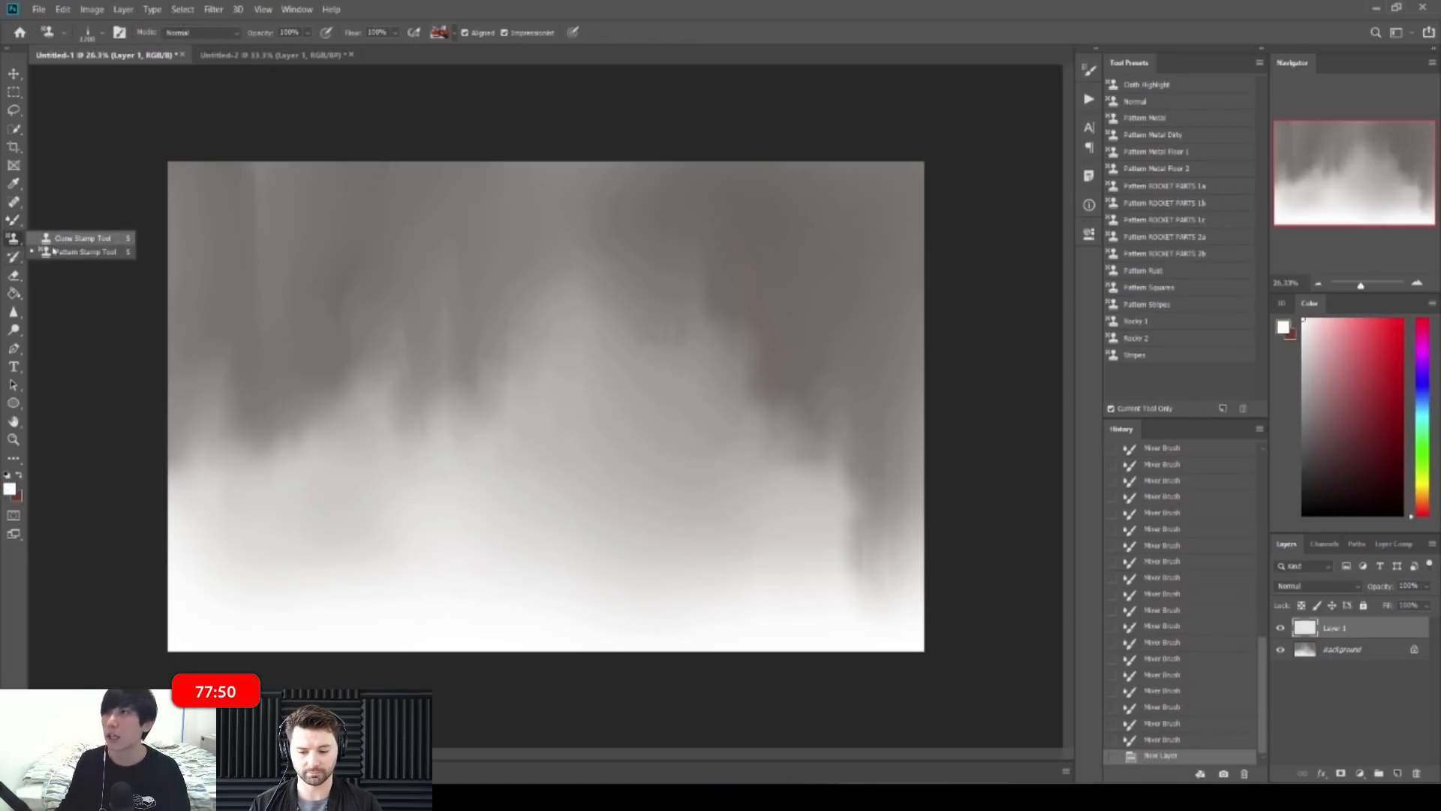
left_click(82, 252)
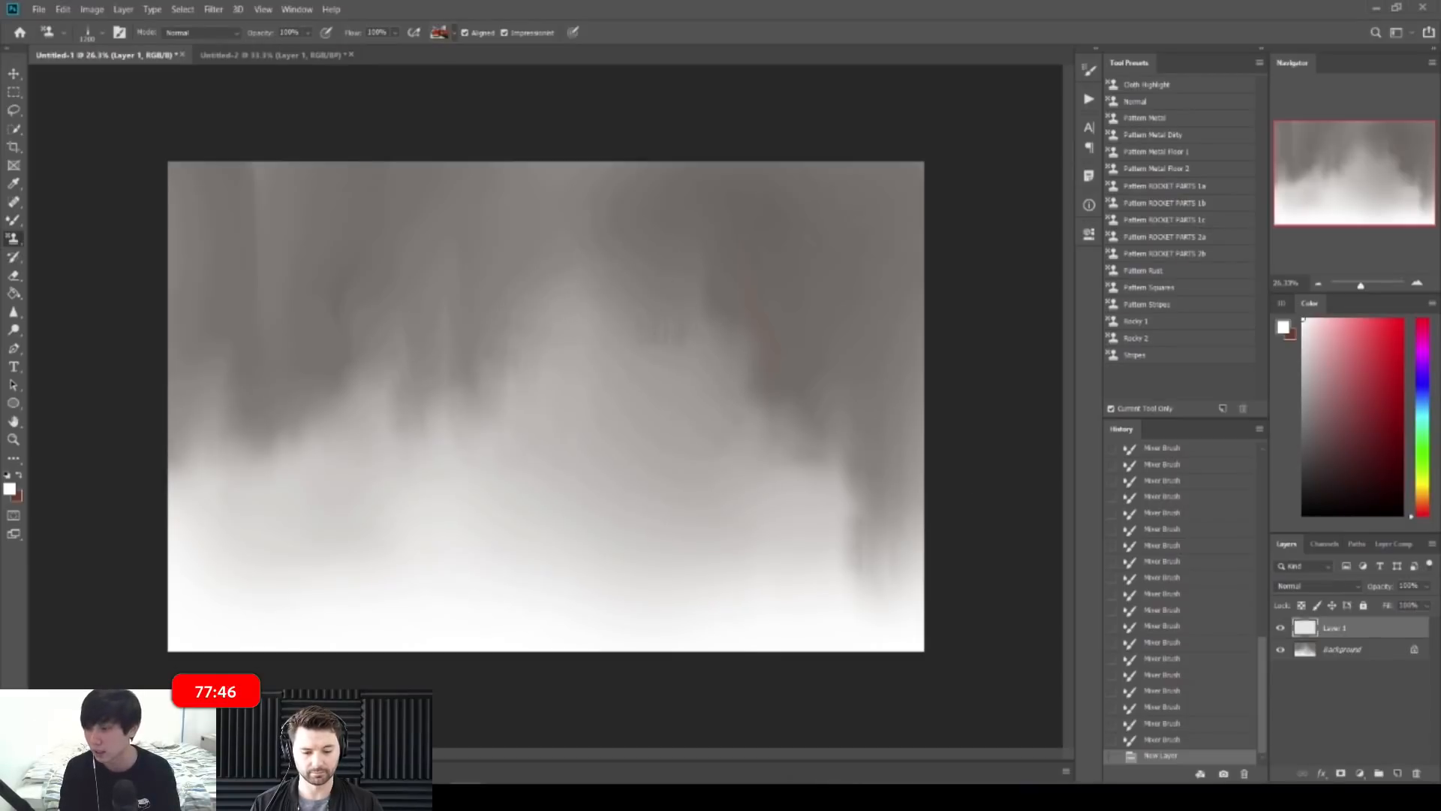
Step: Switch to a 100 px square tip and stamp red and blue-grey pattern blocks mid-canvas
mouse_move(622, 319)
left_mouse_down()
mouse_move(625, 435)
mouse_move(624, 330)
mouse_move(651, 311)
mouse_move(609, 307)
mouse_move(651, 302)
left_mouse_up()
key("[")
key("[")
key("[")
key("[")
key("[")
key("[")
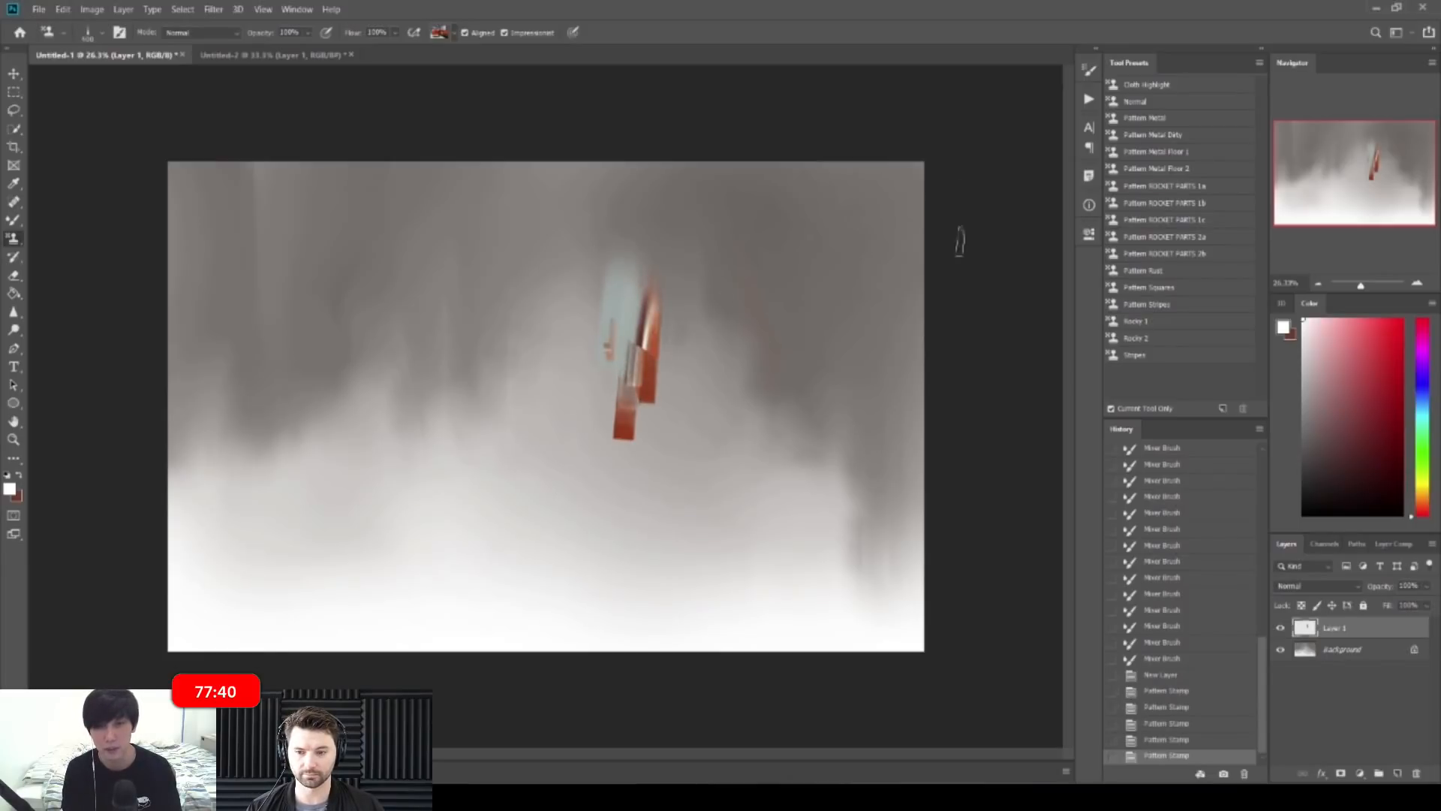
right_click(595, 367)
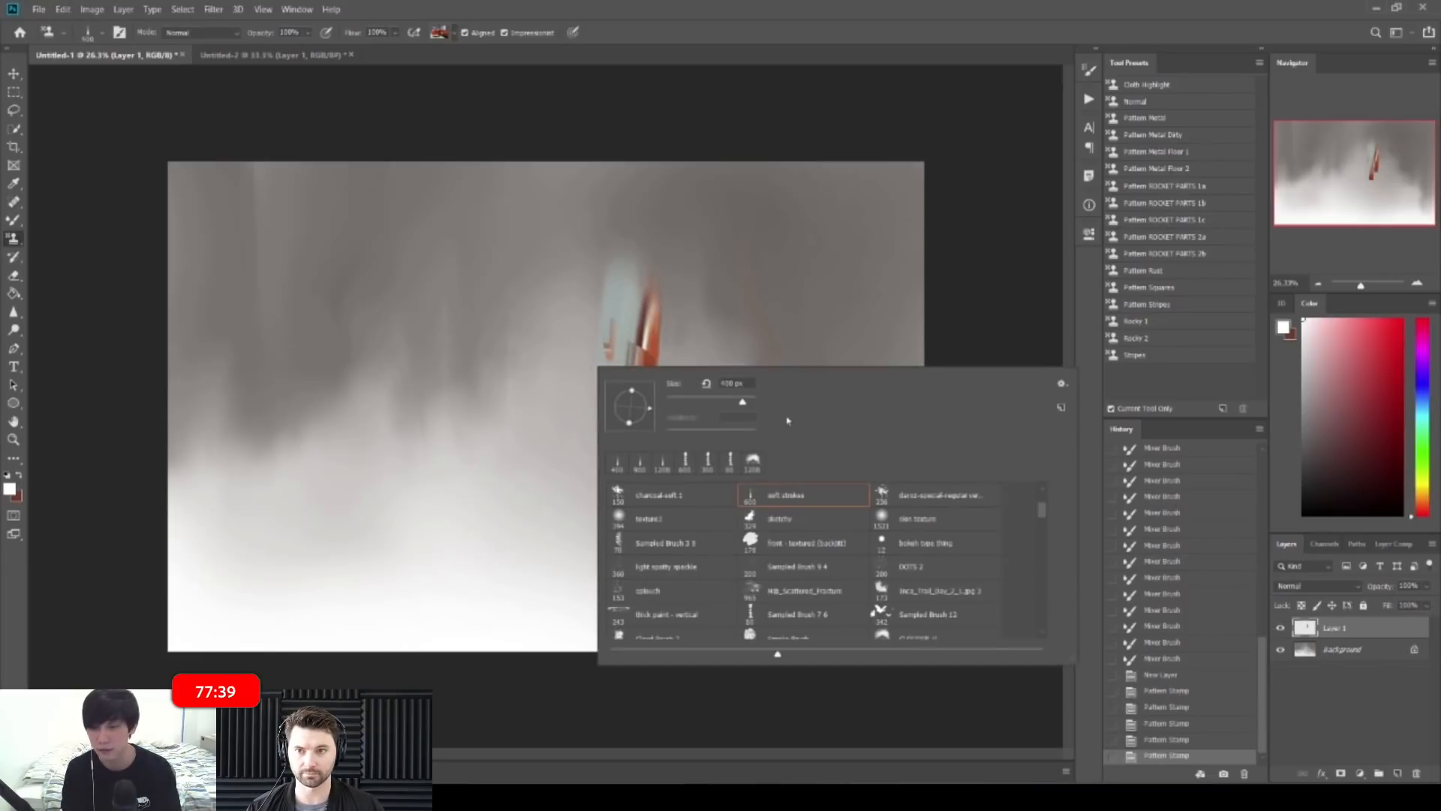
left_click_drag(1044, 518, 1042, 511)
left_click(938, 502)
left_click_drag(635, 336, 602, 276)
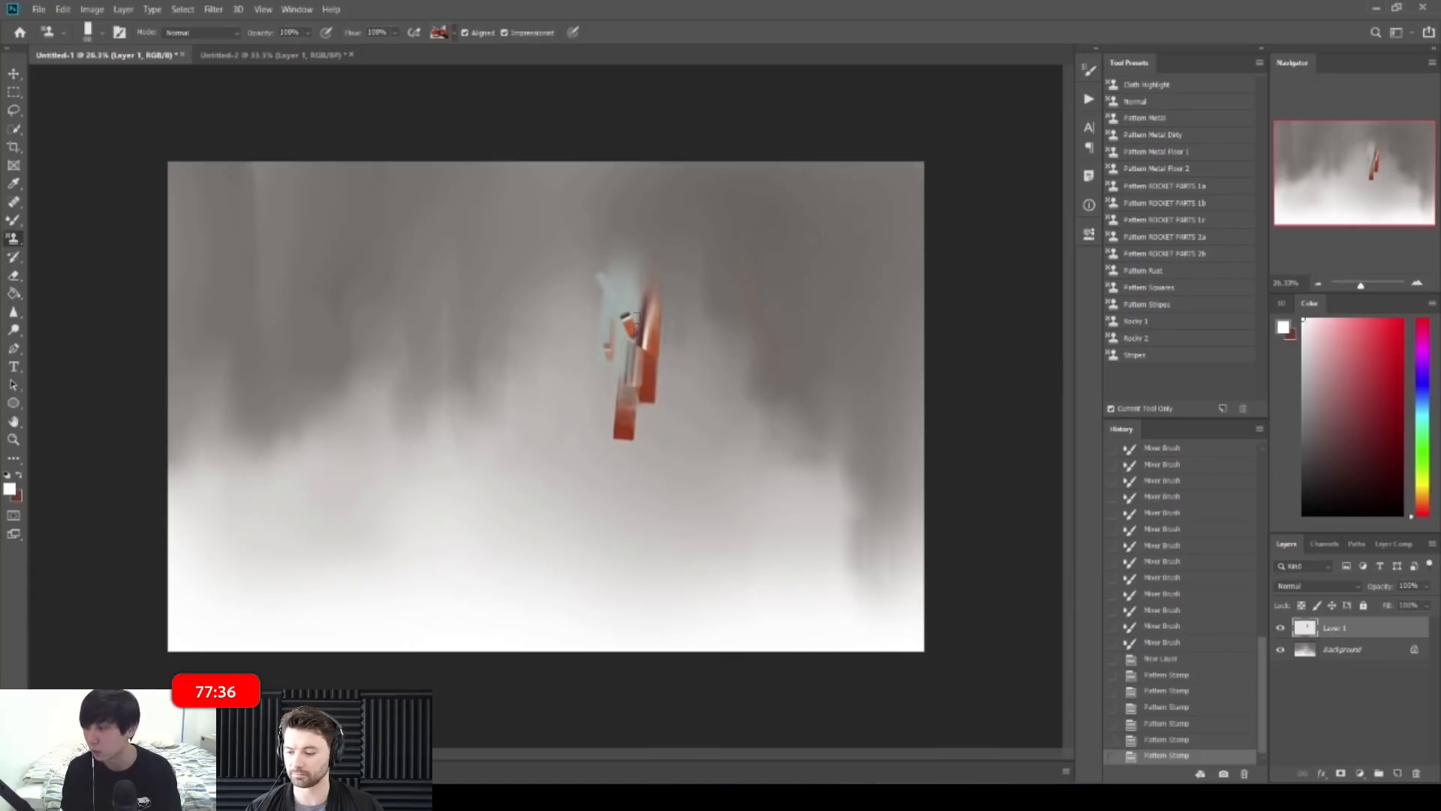
key("bracketright")
key("bracketright")
key("bracketright")
key("bracketright")
mouse_move(627, 329)
left_mouse_down()
mouse_move(629, 345)
mouse_move(646, 323)
mouse_move(673, 359)
left_mouse_up()
mouse_move(621, 274)
left_mouse_down()
mouse_move(695, 339)
mouse_move(680, 355)
mouse_move(581, 280)
mouse_move(695, 325)
mouse_move(701, 348)
mouse_move(688, 317)
mouse_move(699, 360)
left_mouse_up()
mouse_move(623, 293)
left_mouse_down()
mouse_move(555, 280)
mouse_move(489, 328)
mouse_move(424, 329)
left_mouse_up()
mouse_move(561, 282)
left_mouse_down()
mouse_move(458, 319)
mouse_move(518, 342)
mouse_move(434, 367)
mouse_move(466, 350)
mouse_move(415, 410)
mouse_move(426, 382)
mouse_move(419, 409)
mouse_move(554, 296)
mouse_move(486, 334)
mouse_move(522, 283)
mouse_move(484, 323)
mouse_move(633, 263)
mouse_move(596, 252)
mouse_move(677, 301)
mouse_move(605, 323)
mouse_move(635, 274)
mouse_move(577, 330)
mouse_move(577, 309)
mouse_move(623, 276)
mouse_move(604, 269)
mouse_move(596, 289)
mouse_move(668, 315)
mouse_move(559, 294)
mouse_move(696, 385)
mouse_move(634, 345)
mouse_move(639, 422)
mouse_move(591, 350)
mouse_move(633, 368)
mouse_move(596, 357)
mouse_move(619, 422)
mouse_move(598, 442)
mouse_move(646, 398)
mouse_move(589, 316)
mouse_move(648, 336)
mouse_move(648, 308)
mouse_move(685, 416)
mouse_move(708, 407)
mouse_move(698, 383)
mouse_move(540, 364)
mouse_move(489, 372)
mouse_move(475, 413)
mouse_move(478, 396)
mouse_move(424, 424)
mouse_move(513, 368)
mouse_move(562, 459)
mouse_move(550, 539)
mouse_move(587, 450)
mouse_move(615, 510)
mouse_move(598, 525)
mouse_move(616, 480)
mouse_move(664, 507)
mouse_move(598, 429)
mouse_move(612, 405)
mouse_move(616, 499)
mouse_move(641, 529)
left_mouse_up()
Step: Uncheck Aligned and stamp red, tan and blue sleeve shapes at 250–300 px
left_click(464, 33)
key("bracketright")
key("bracketright")
key("bracketright")
left_click_drag(580, 398, 596, 521)
left_click_drag(563, 443, 604, 532)
mouse_move(593, 432)
left_mouse_down()
mouse_move(637, 562)
mouse_move(625, 431)
mouse_move(670, 391)
left_mouse_up()
key("bracketright")
Step: At about 500 px, stamp metallic, blue, red and striped tan strips down the left side
key("bracketright")
key("bracketright")
left_click_drag(434, 379, 317, 529)
left_click_drag(426, 467, 378, 574)
mouse_move(459, 508)
left_mouse_down()
mouse_move(444, 534)
mouse_move(475, 557)
mouse_move(494, 514)
mouse_move(414, 589)
left_mouse_up()
key("bracketright")
left_click_drag(476, 529, 444, 596)
mouse_move(455, 398)
left_mouse_down()
mouse_move(456, 473)
mouse_move(490, 518)
left_mouse_up()
mouse_move(490, 424)
left_mouse_down()
mouse_move(546, 548)
mouse_move(492, 363)
mouse_move(473, 361)
mouse_move(507, 495)
left_mouse_up()
mouse_move(516, 544)
left_mouse_down()
mouse_move(503, 589)
mouse_move(543, 604)
mouse_move(516, 617)
left_mouse_up()
mouse_move(429, 550)
left_mouse_down()
mouse_move(414, 582)
mouse_move(304, 604)
left_mouse_up()
left_click_drag(349, 488, 259, 615)
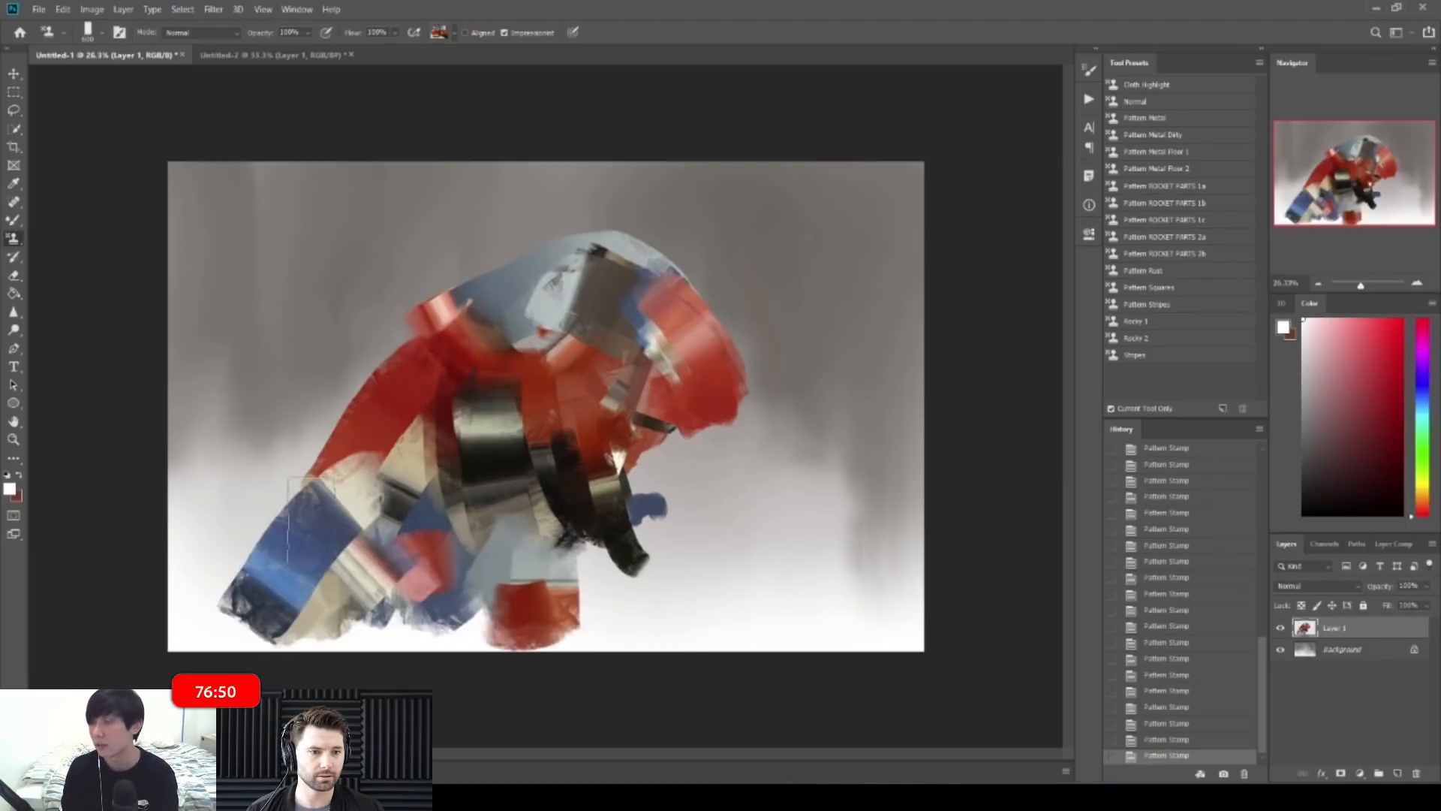
left_click_drag(293, 529, 239, 626)
mouse_move(387, 411)
left_mouse_down()
mouse_move(297, 554)
mouse_move(396, 562)
mouse_move(435, 601)
left_mouse_up()
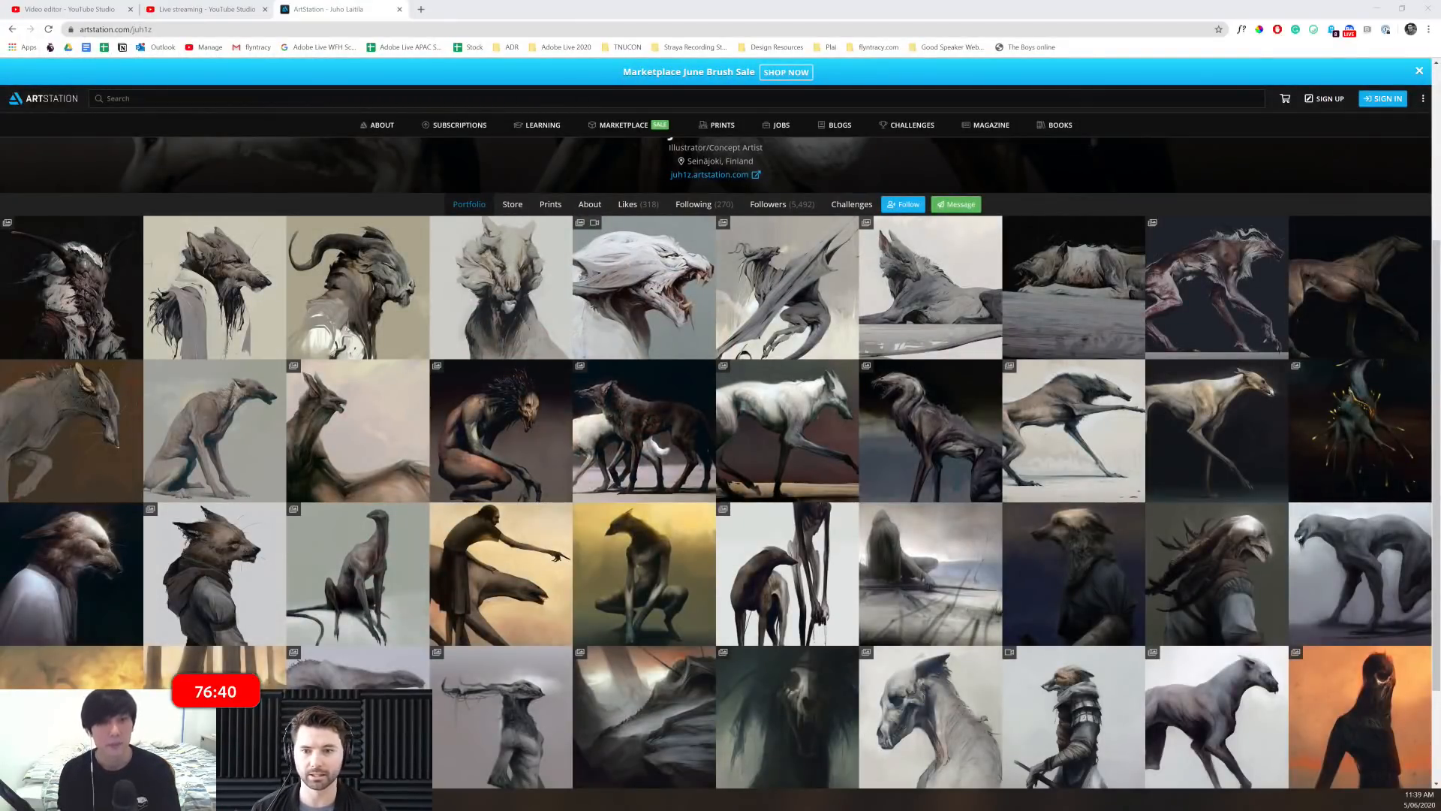
Step: Scroll up the ArtStation portfolio, then stamp metallic strips along the red shape's top rim
scroll(1070, 433, "up", 4)
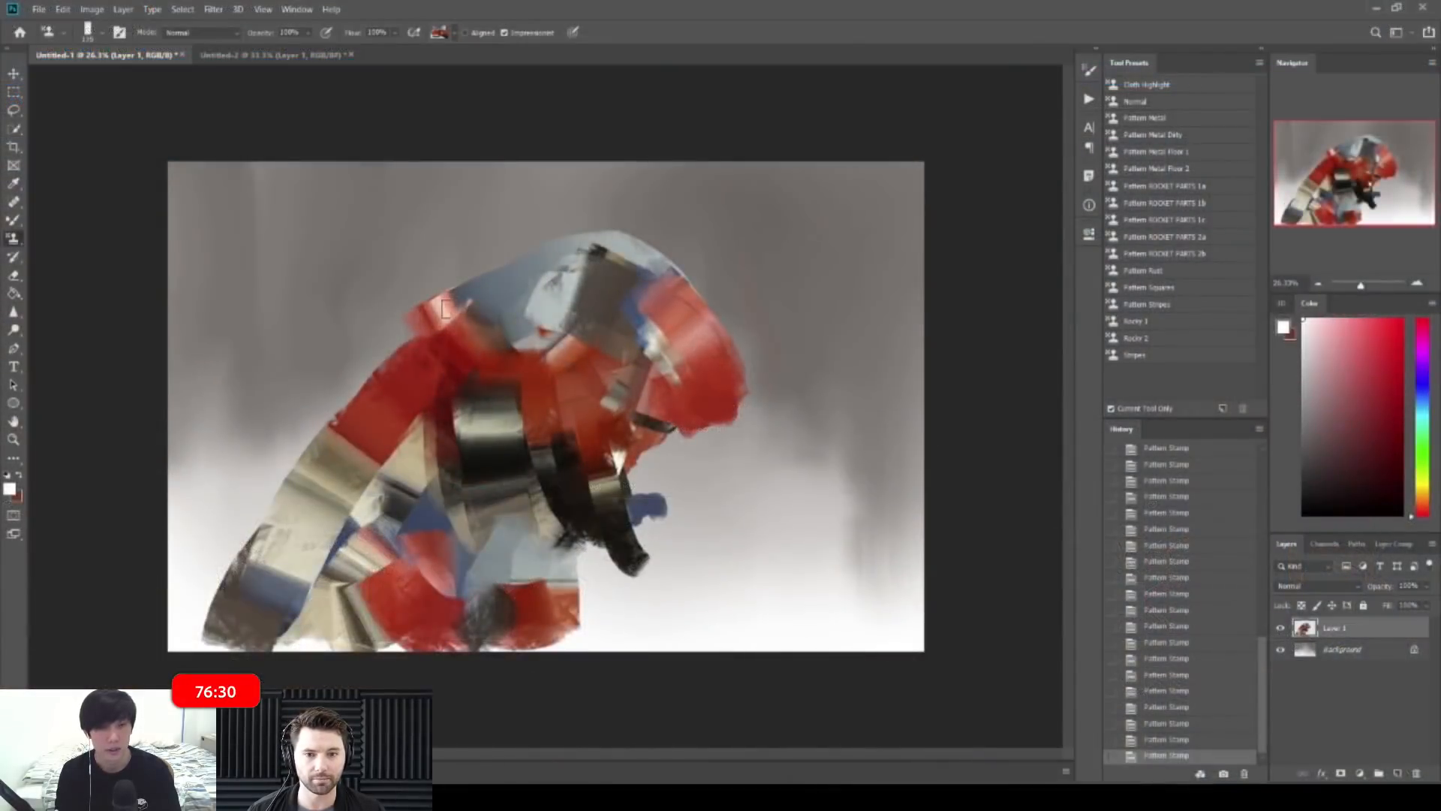
mouse_move(444, 308)
left_mouse_down()
mouse_move(525, 270)
mouse_move(619, 276)
mouse_move(722, 358)
mouse_move(731, 432)
left_mouse_up()
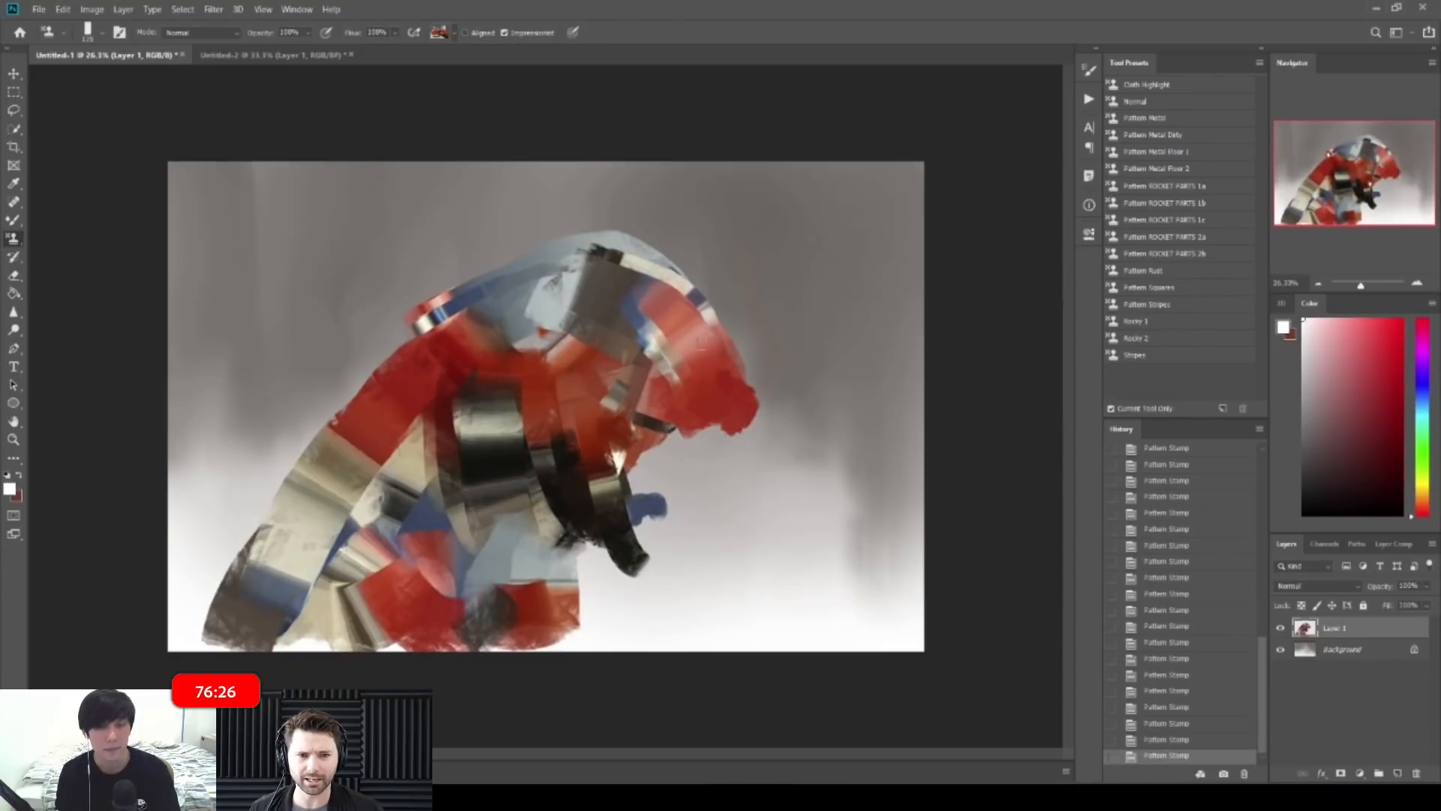
Step: Erase ragged bits along the red edge with the hard round Eraser
key("e")
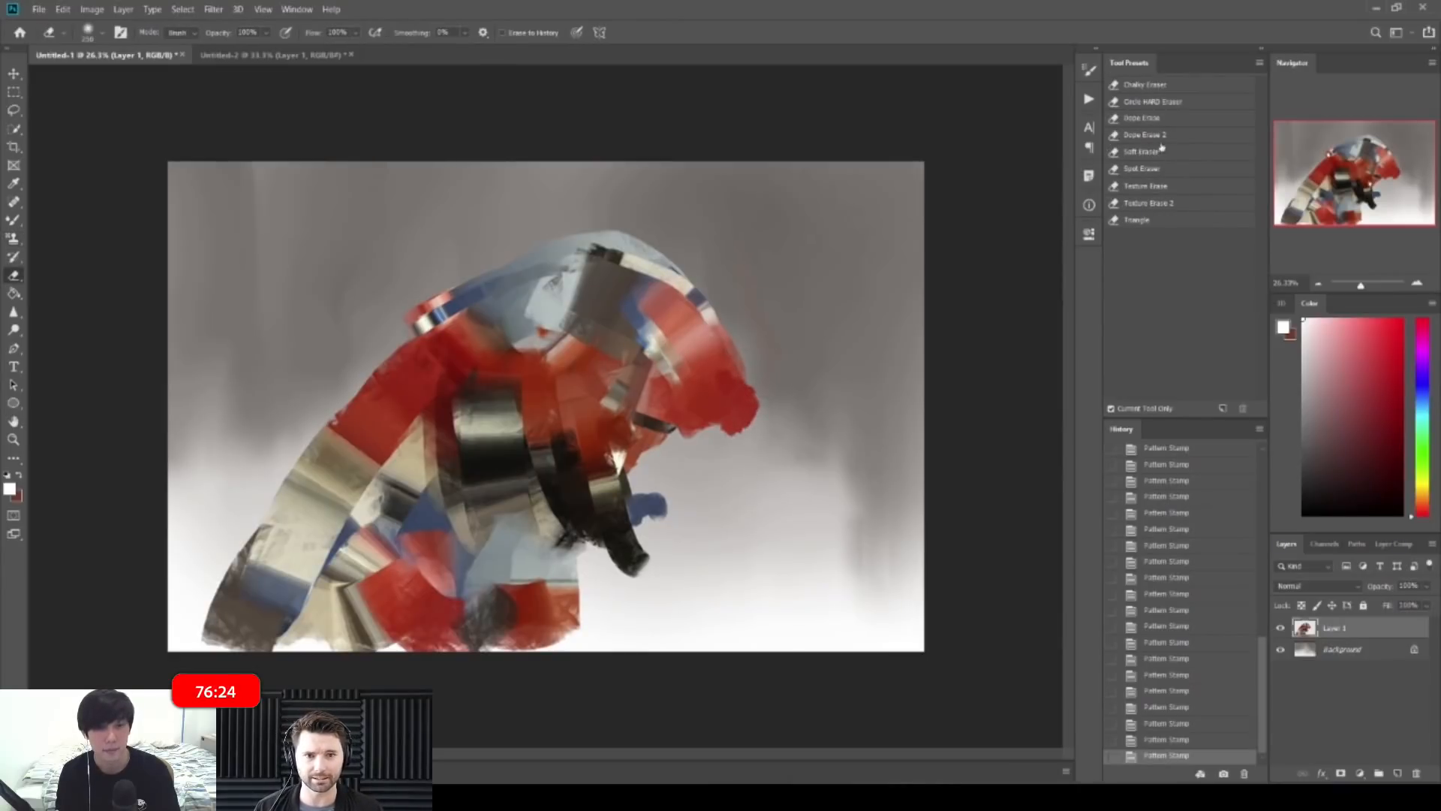
left_click(1175, 103)
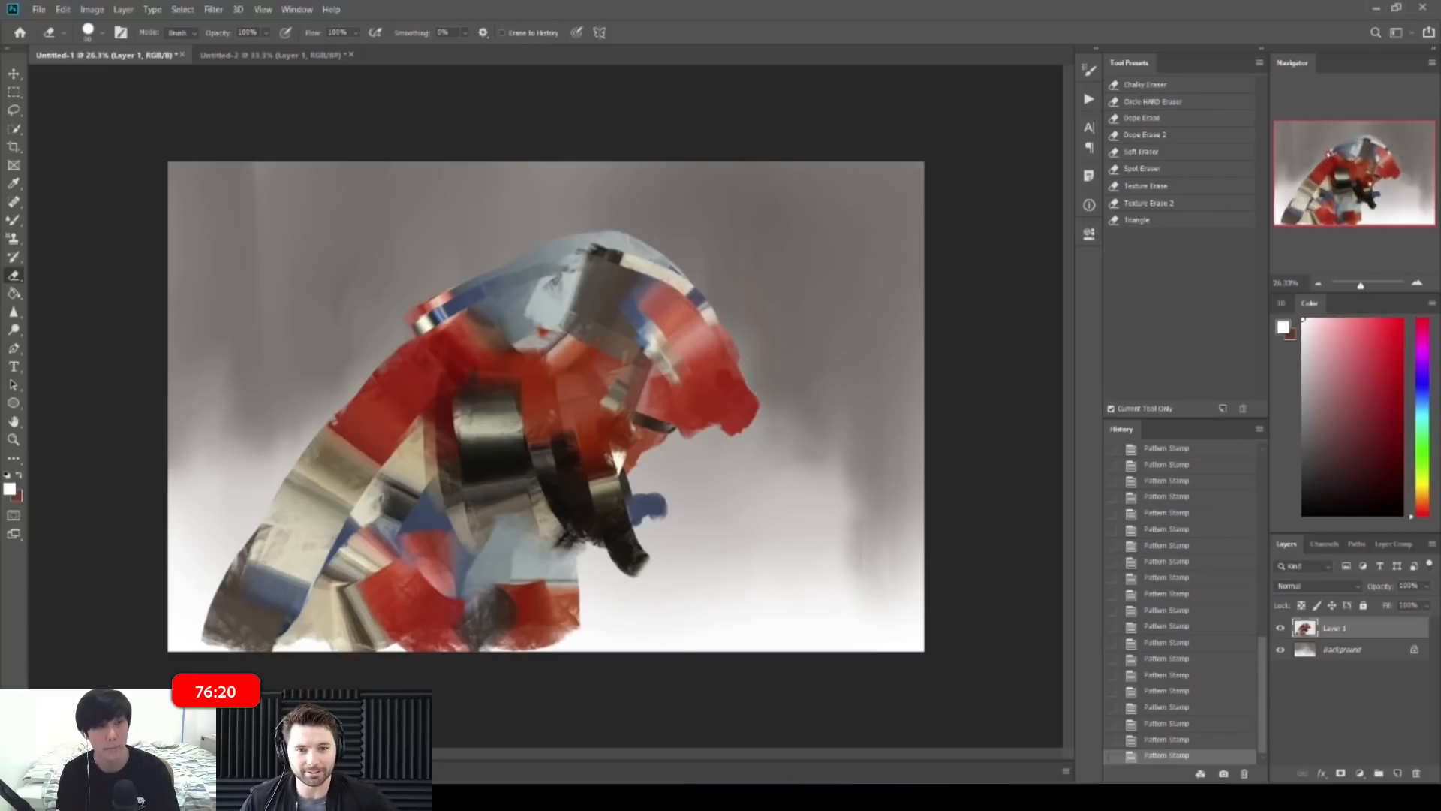
left_click_drag(748, 357, 740, 342)
left_click_drag(746, 353, 720, 329)
Step: With the Mixer Brush, brighten the red shape's upper-right edge and blend across the head
key("b")
mouse_move(739, 377)
left_mouse_down()
mouse_move(709, 315)
mouse_move(703, 337)
left_mouse_up()
left_click_drag(726, 404, 684, 328)
mouse_move(611, 422)
left_mouse_down()
mouse_move(584, 487)
mouse_move(661, 306)
mouse_move(644, 337)
left_mouse_up()
left_click(632, 409, "alt")
left_click(642, 352, "alt")
Step: Smear the lower white patch upward into streaks with a 250 px mixer brush
left_click_drag(676, 393, 678, 399)
left_click(629, 444, "alt")
left_click_drag(621, 449, 623, 424)
left_click(601, 492, "alt")
left_click(616, 485, "alt")
key("bracketright")
key("bracketright")
key("bracketright")
mouse_move(607, 478)
left_mouse_down()
mouse_move(621, 420)
mouse_move(689, 417)
left_mouse_up()
left_click(662, 427, "alt")
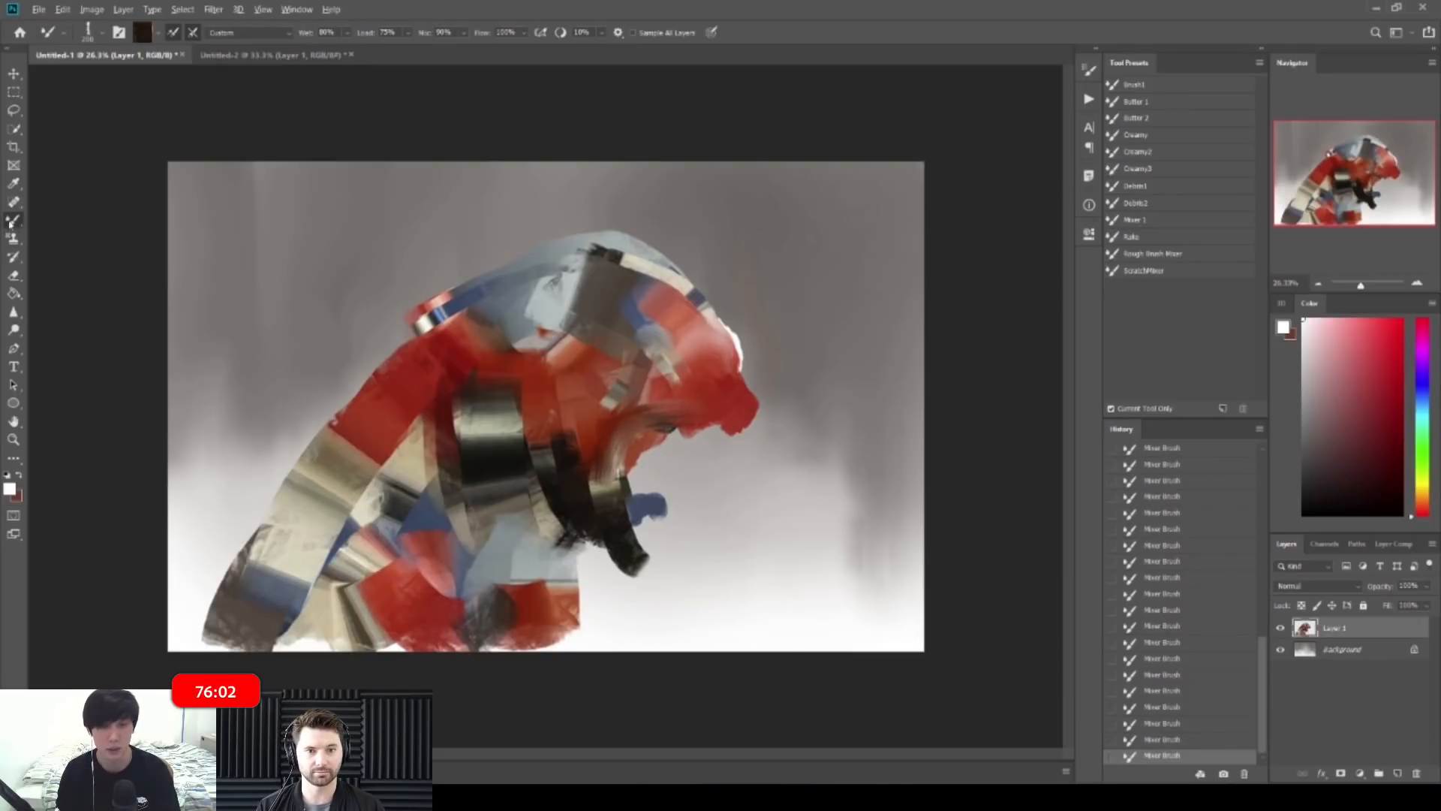
Step: With the regular Brush and a sampled dark brown, outline the eye
key("shift+b")
left_click(1177, 119)
left_click(563, 473, "alt")
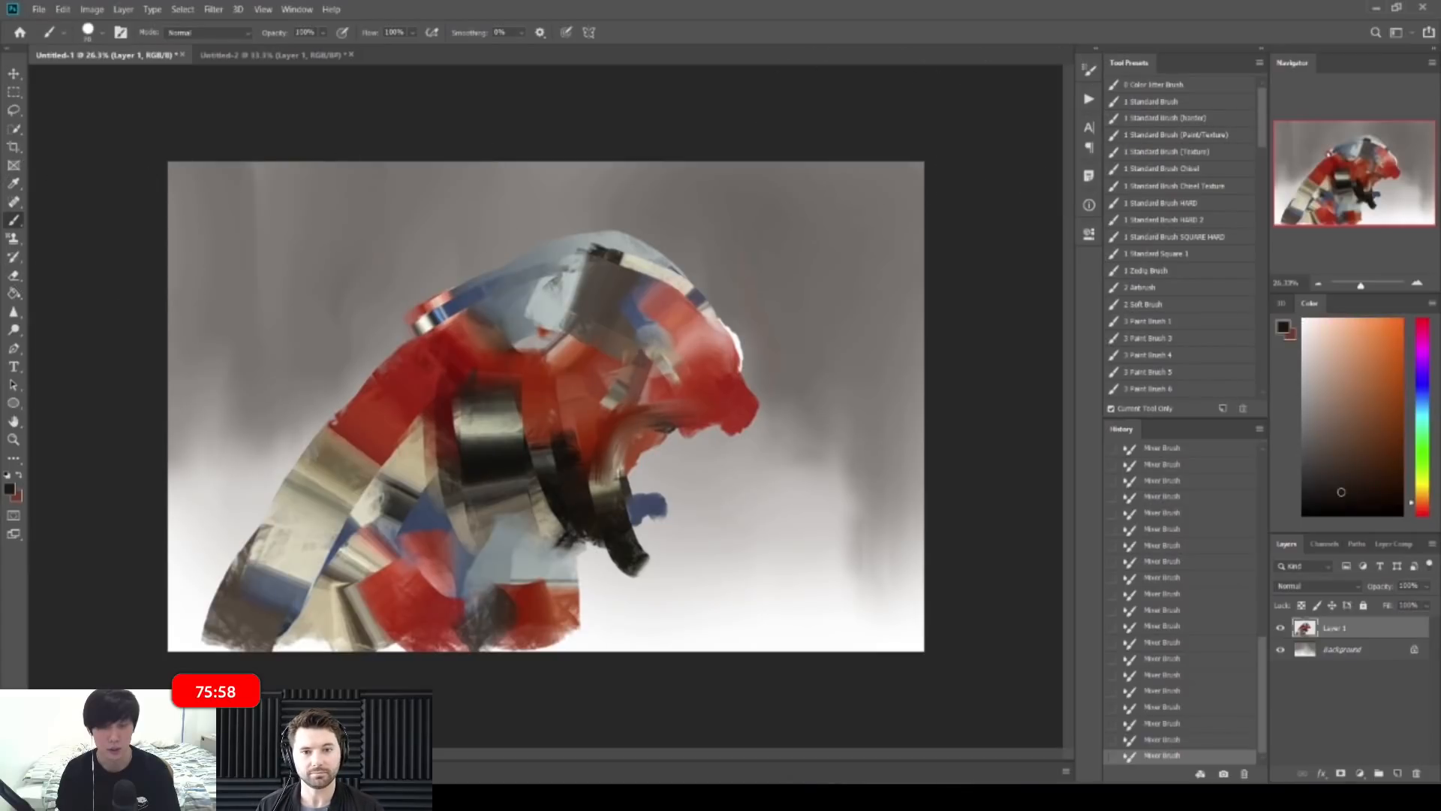
mouse_move(668, 330)
left_mouse_down()
mouse_move(643, 330)
mouse_move(657, 345)
left_mouse_up()
left_click_drag(664, 328, 662, 346)
left_click_drag(668, 332, 664, 344)
left_click(658, 335, "alt")
left_click(679, 334, "alt")
left_click_drag(671, 339, 670, 362)
left_click(667, 368, "alt")
Step: Enlarge the brush to 70 and draw thin near-black lines along the mouth and jaw
key("]")
left_click(606, 516, "alt")
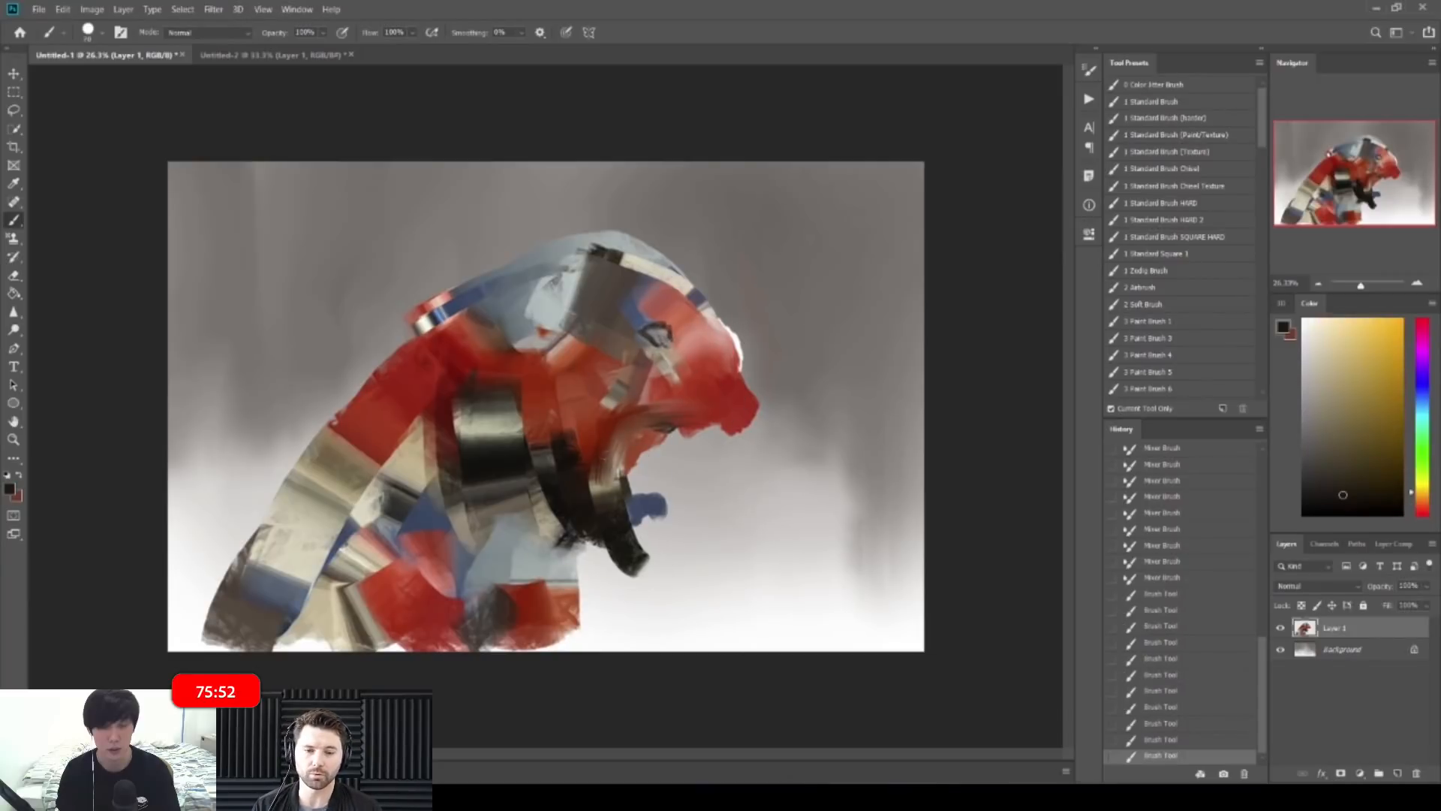
left_click_drag(632, 413, 616, 432)
mouse_move(589, 472)
left_mouse_down()
mouse_move(589, 495)
mouse_move(629, 513)
left_mouse_up()
left_click_drag(635, 538, 642, 546)
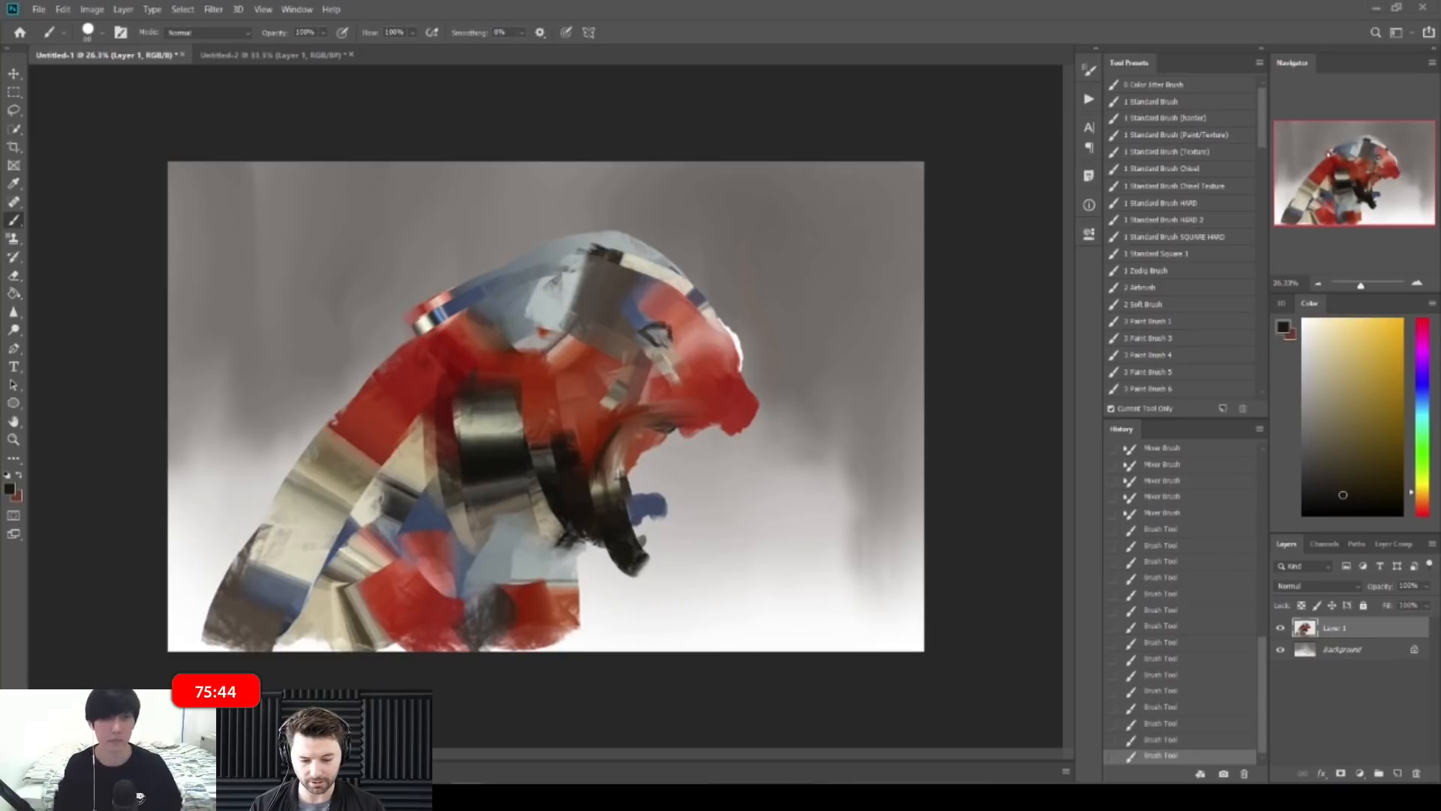
key("z")
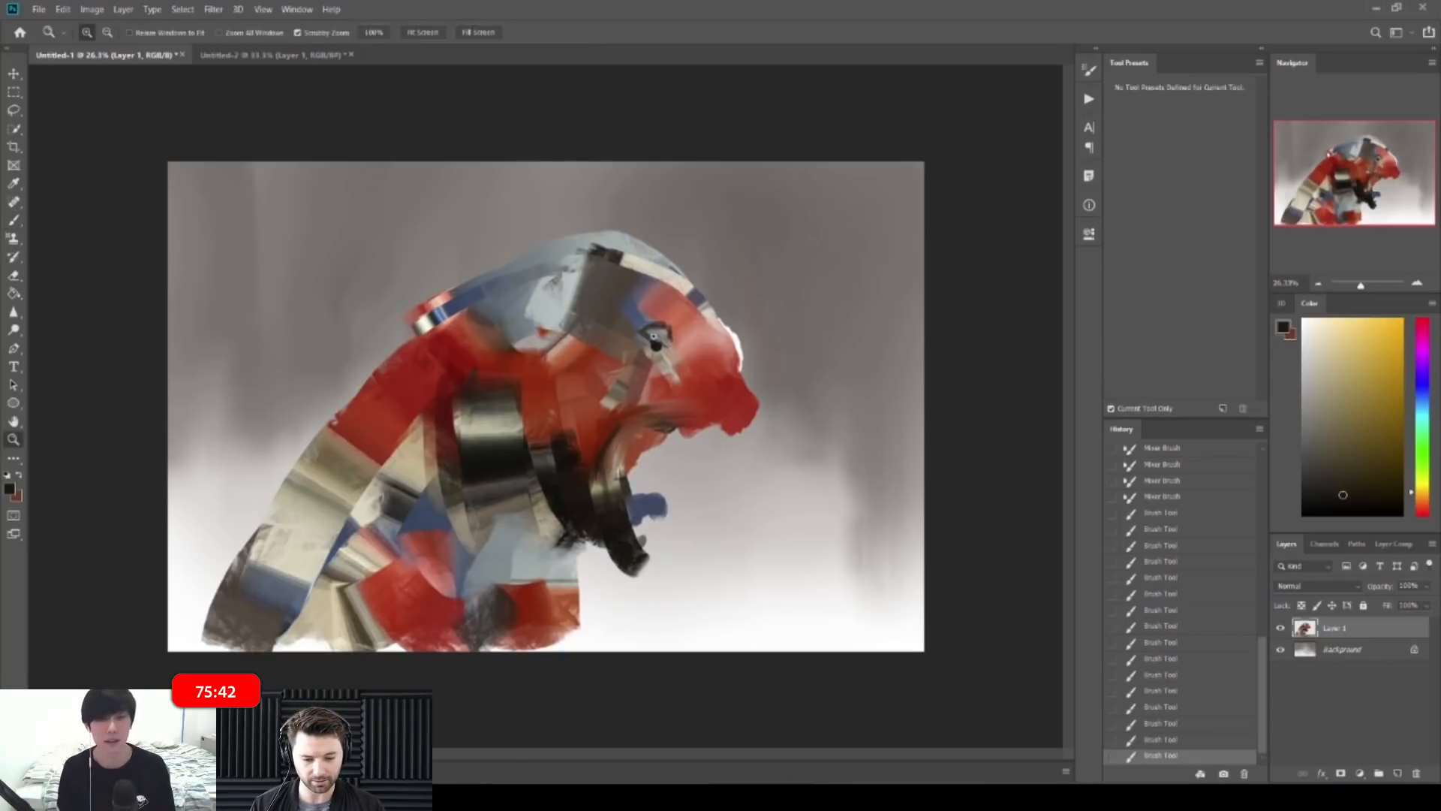
left_click(658, 364)
mouse_move(648, 325)
left_mouse_down()
mouse_move(601, 334)
mouse_move(638, 369)
mouse_move(585, 376)
mouse_move(616, 375)
left_mouse_up()
key("z")
Step: Darken the jaw curve with near-black strokes at 100 px, undoing the last strokes
left_click(542, 375, "alt")
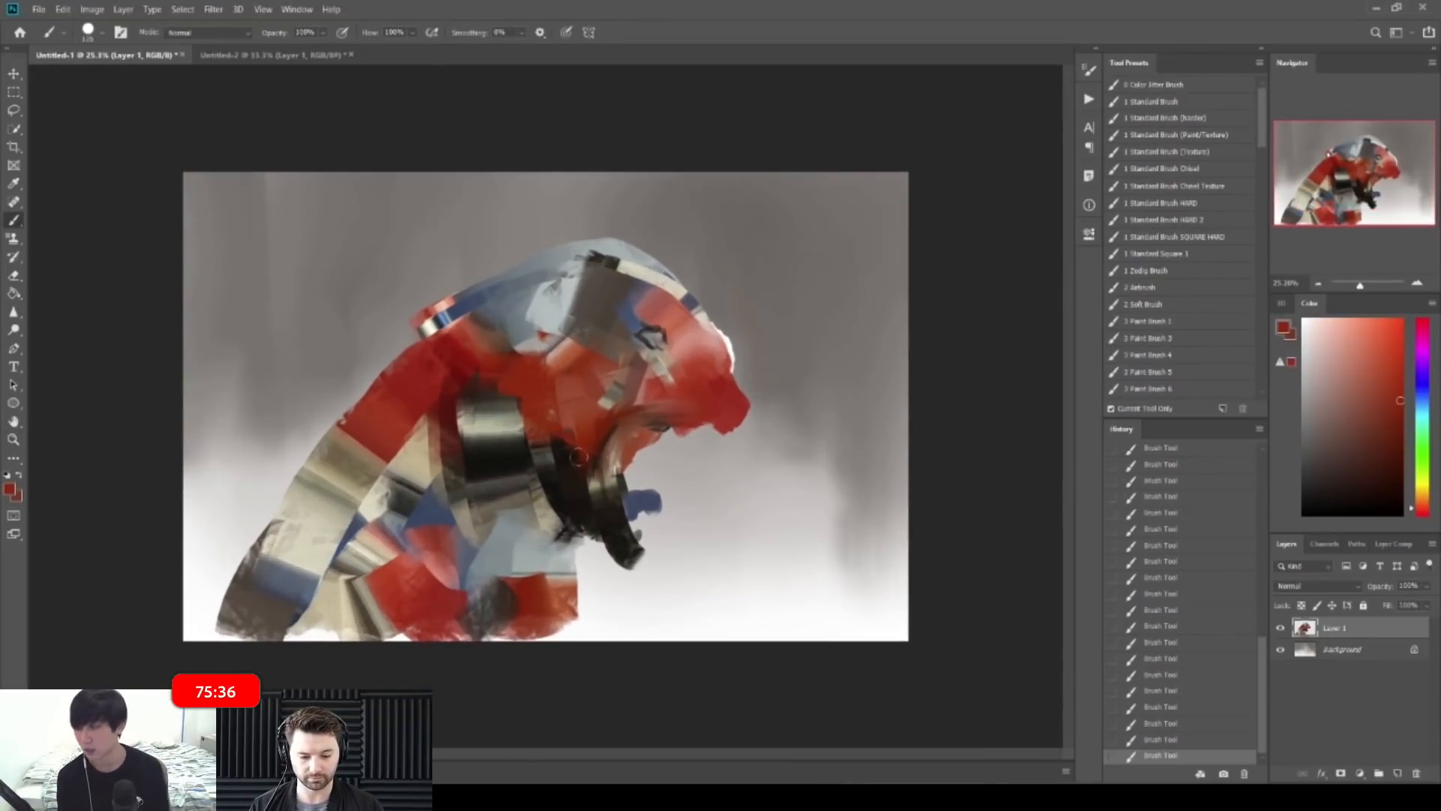
left_click(616, 452, "alt")
left_click_drag(595, 468, 611, 419)
key("bracketleft")
left_click(605, 471, "alt")
left_click(598, 490, "alt")
mouse_move(591, 487)
left_mouse_down()
mouse_move(637, 406)
mouse_move(711, 406)
mouse_move(684, 360)
mouse_move(743, 404)
mouse_move(755, 384)
mouse_move(723, 445)
left_mouse_up()
key("bracketleft")
key("bracketleft")
key("ctrl+z")
key("ctrl+z")
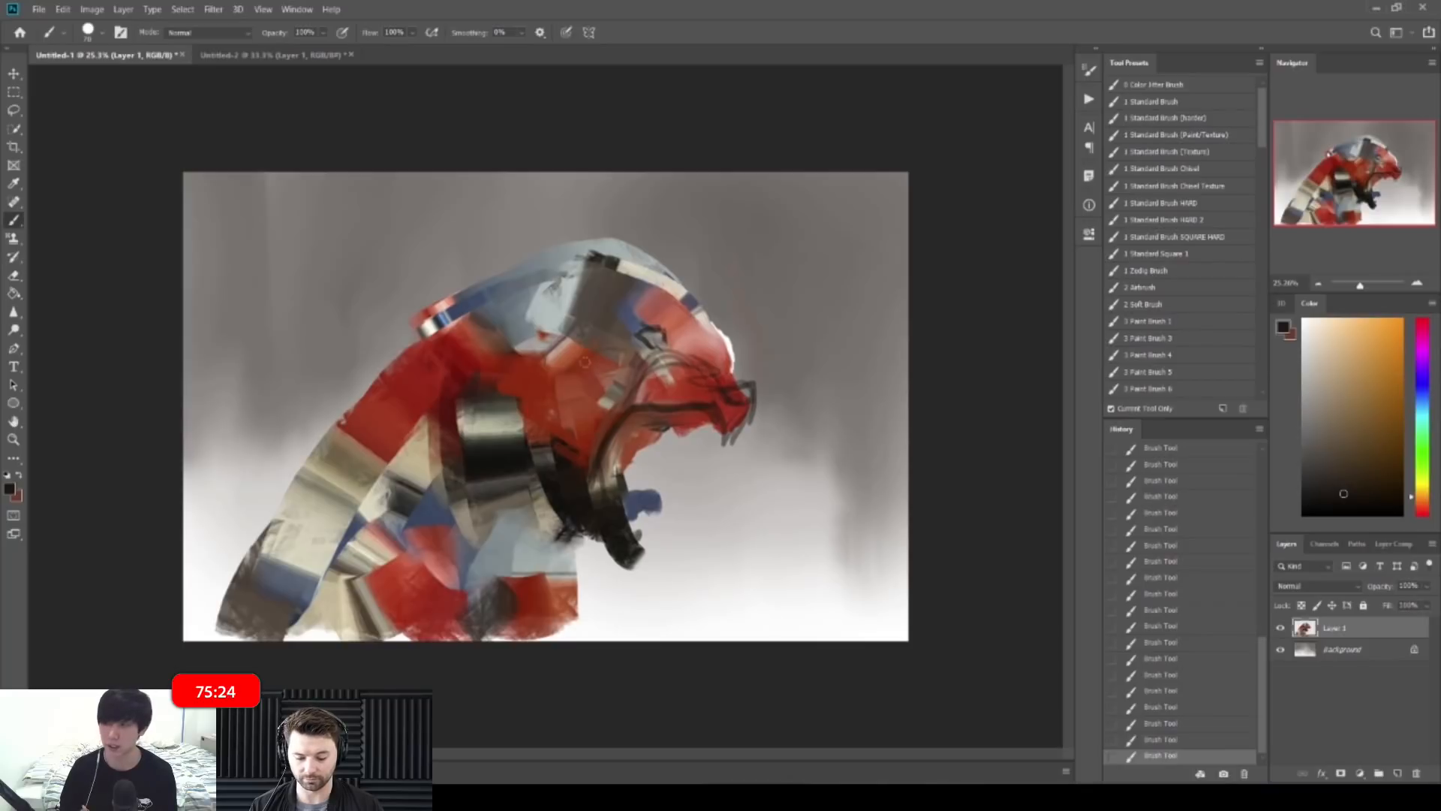
Step: Paint dark teeth along the lower jaw, then dark and red strokes over the head's back edge
left_click_drag(558, 455, 558, 519)
mouse_move(635, 550)
left_mouse_down()
mouse_move(648, 528)
mouse_move(655, 546)
mouse_move(666, 537)
left_mouse_up()
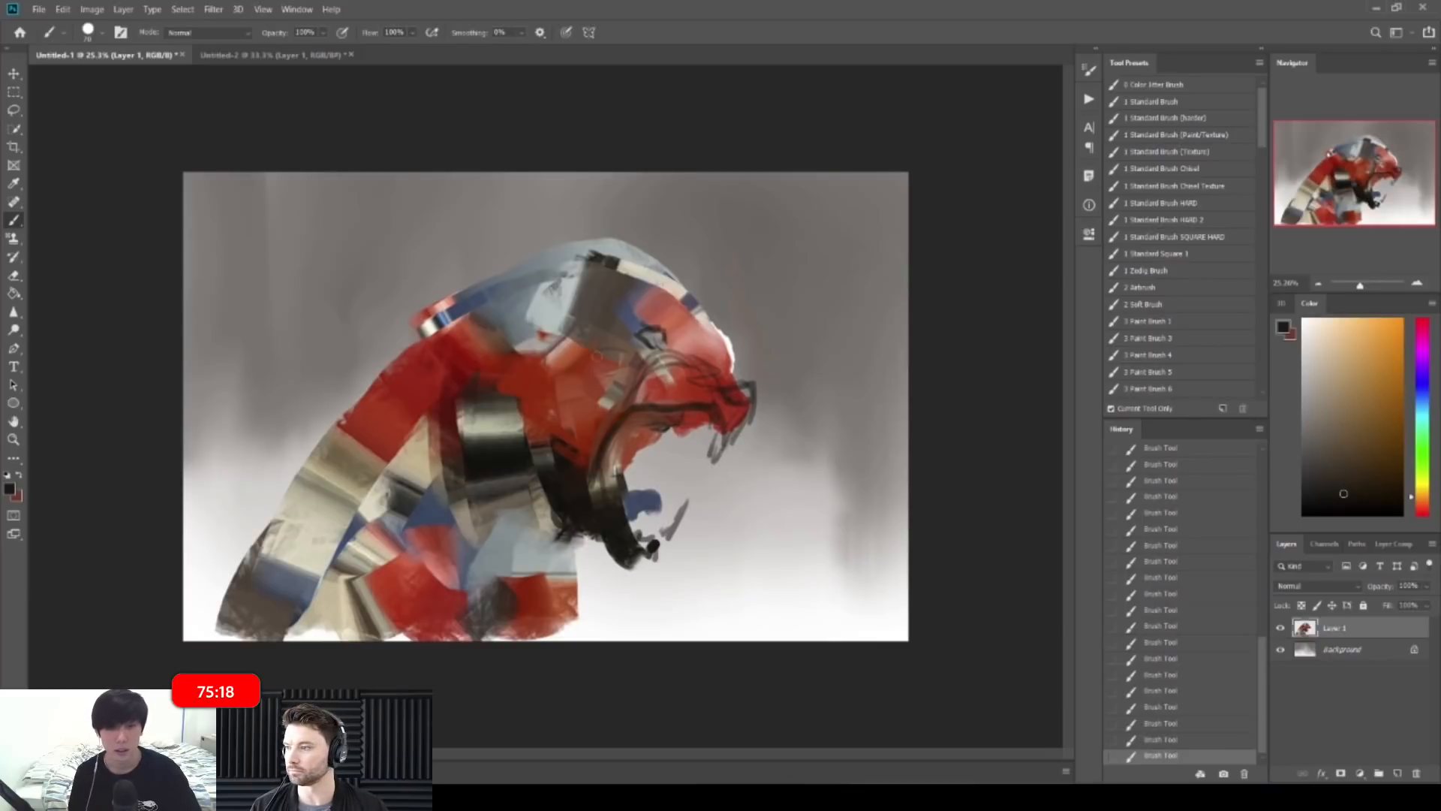
mouse_move(417, 313)
left_mouse_down()
mouse_move(528, 267)
mouse_move(390, 323)
mouse_move(417, 329)
mouse_move(511, 294)
left_mouse_up()
key("bracketright")
key("bracketright")
key("bracketright")
key("bracketright")
key("bracketright")
key("bracketright")
key("bracketright")
left_click(459, 345, "alt")
mouse_move(512, 293)
left_mouse_down()
mouse_move(405, 318)
mouse_move(497, 293)
left_mouse_up()
key("shift+b")
key("shift+b")
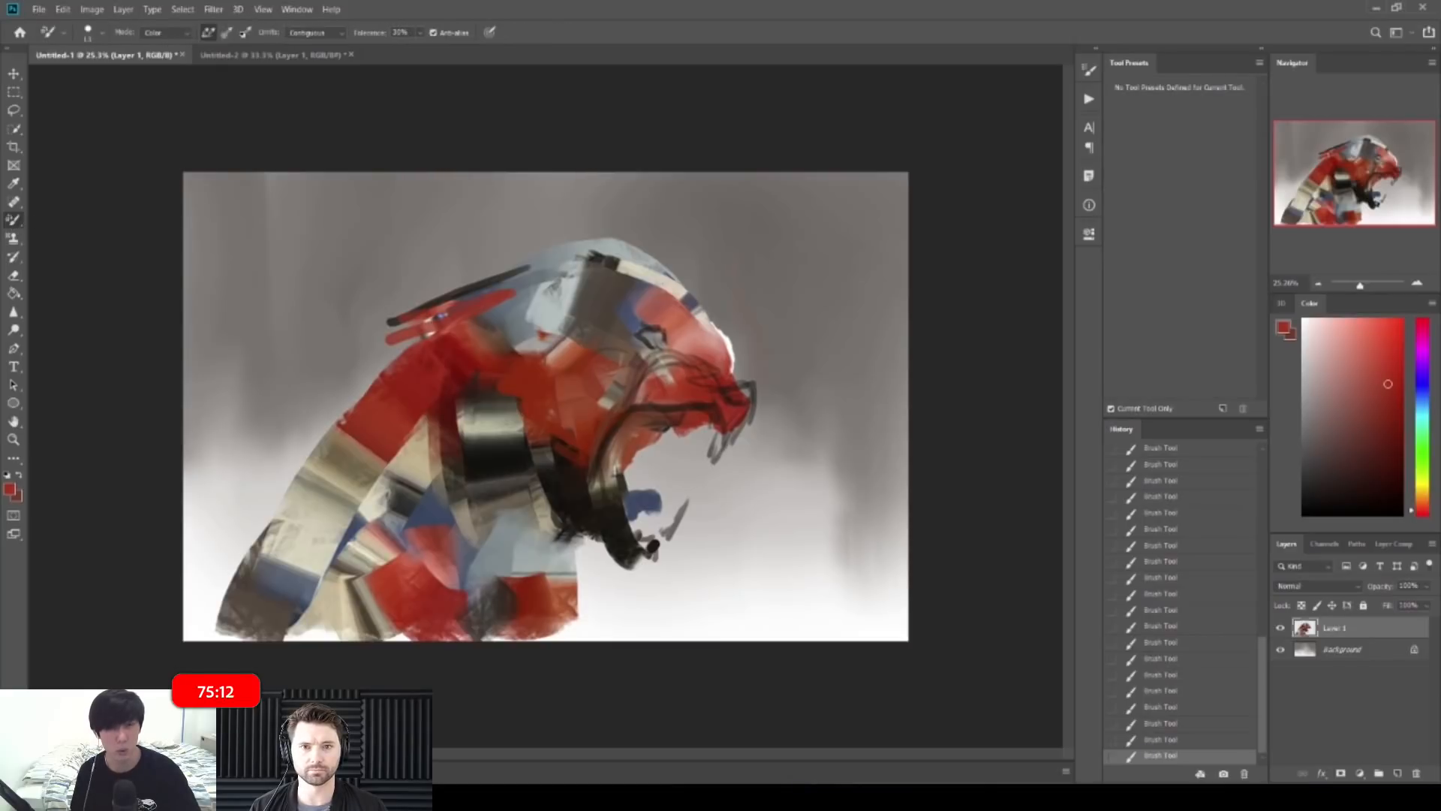
key("shift+b")
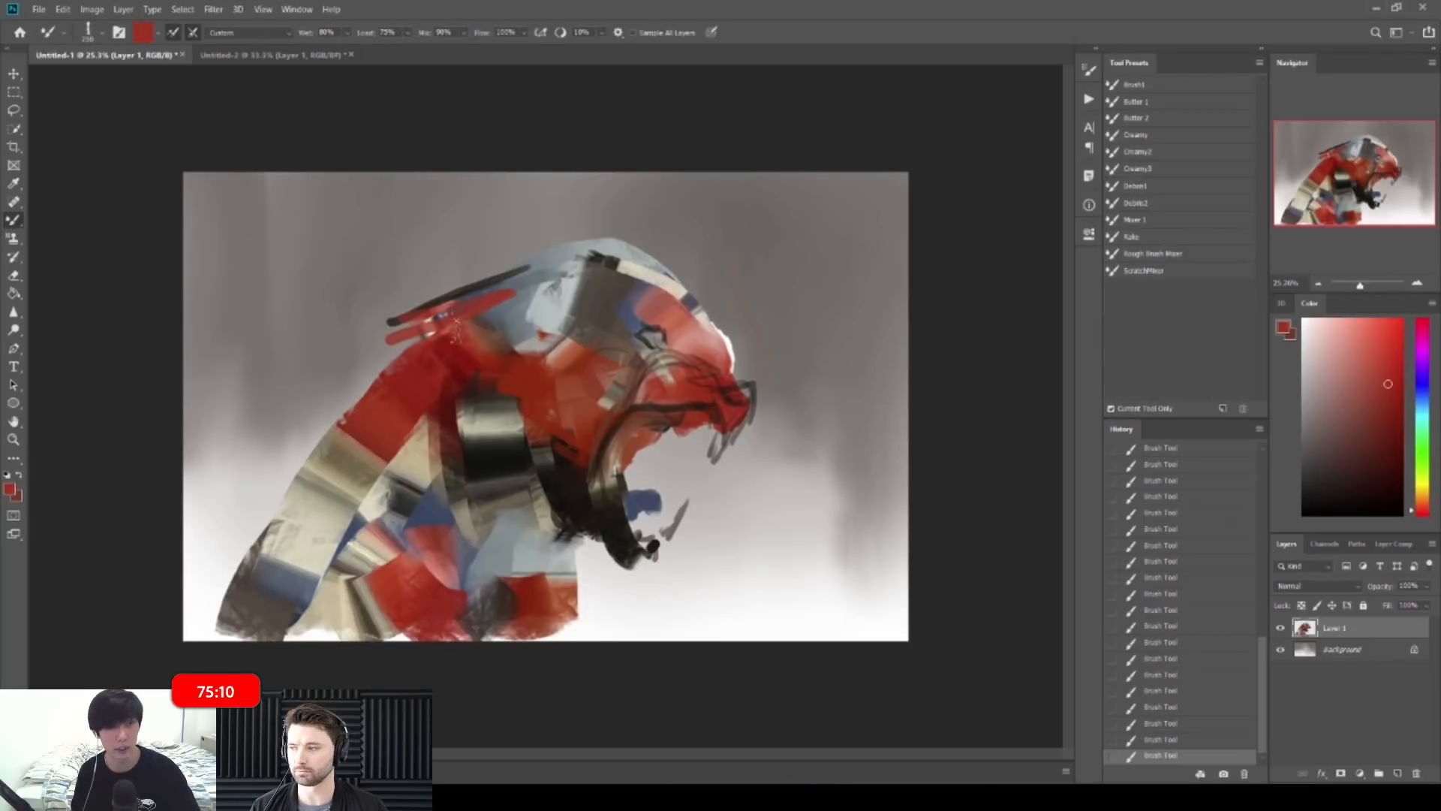
Step: Give the Mixer Brush a rectangular tip and extend the red ear crest left and upward
mouse_move(481, 319)
left_mouse_down()
mouse_move(398, 321)
mouse_move(449, 340)
mouse_move(457, 322)
left_mouse_up()
right_click(526, 353)
left_click_drag(975, 502, 969, 464)
left_click(907, 485)
left_click(962, 276)
left_click(582, 366, "alt")
mouse_move(415, 319)
left_mouse_down()
mouse_move(366, 330)
mouse_move(424, 345)
left_mouse_up()
mouse_move(515, 297)
left_mouse_down()
mouse_move(490, 301)
mouse_move(542, 301)
mouse_move(615, 266)
left_mouse_up()
Step: Sweep 250 px red strokes across the head, covering the pale patch behind the crest
key("bracketright")
key("bracketright")
key("bracketright")
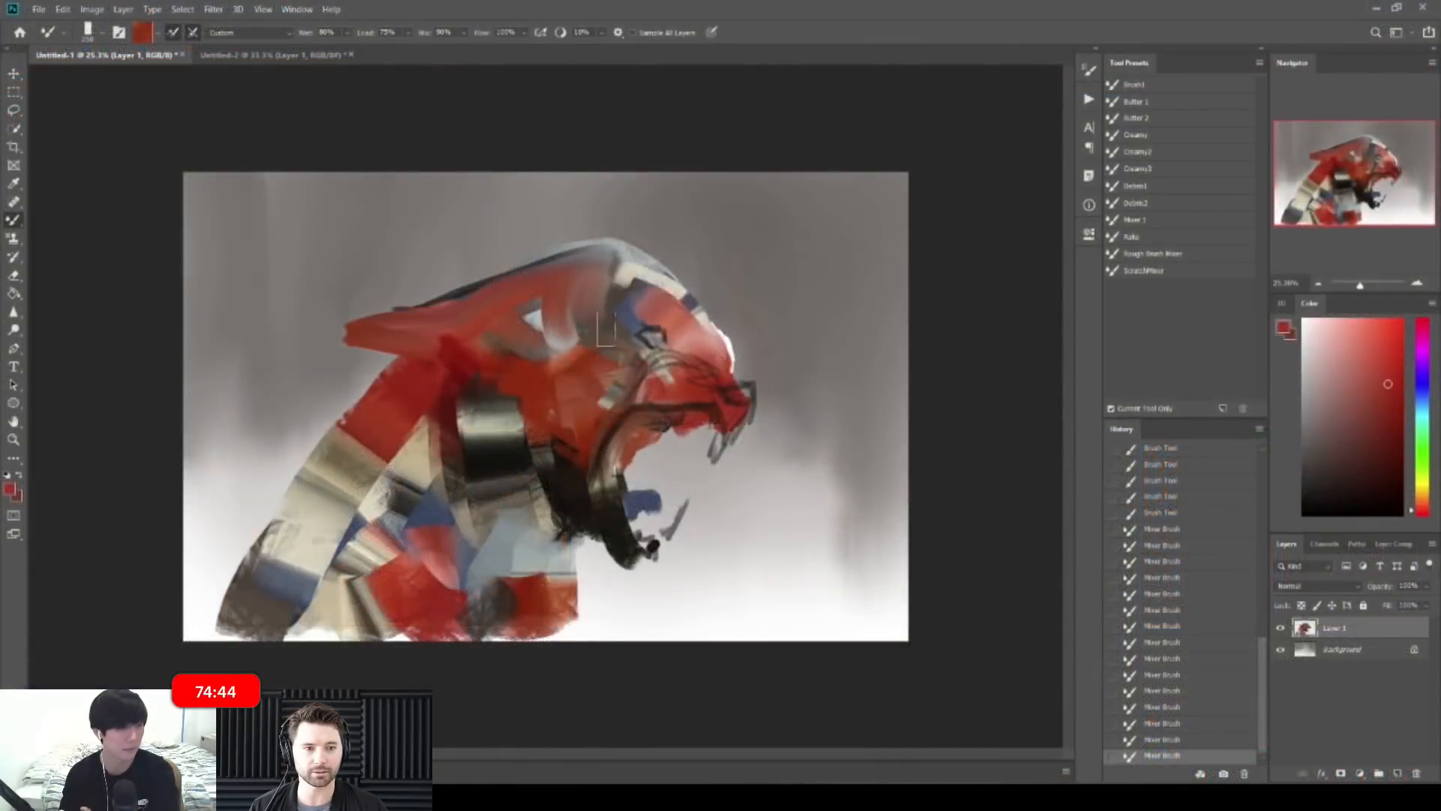
mouse_move(569, 346)
left_mouse_down()
mouse_move(574, 297)
mouse_move(602, 306)
mouse_move(587, 332)
mouse_move(644, 281)
left_mouse_up()
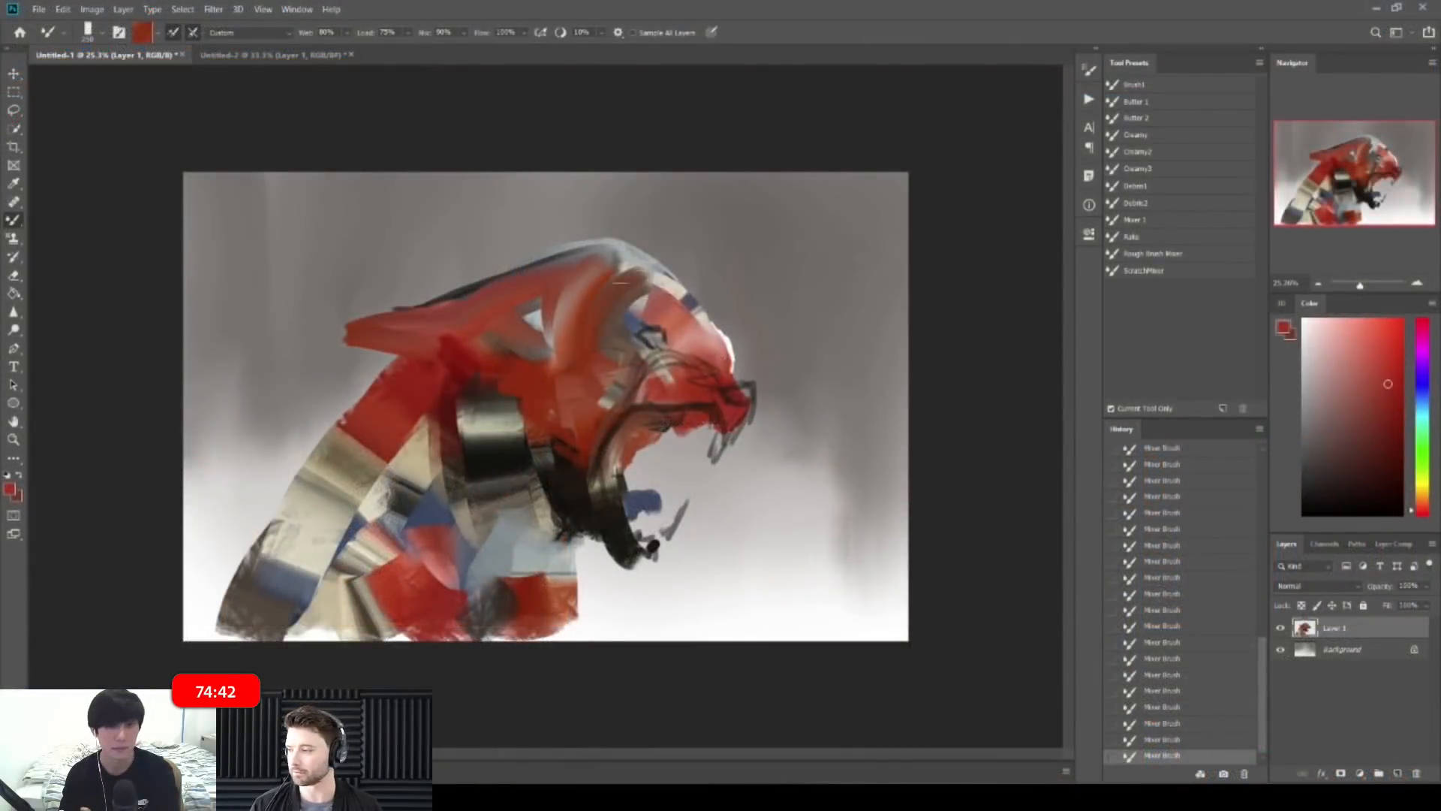
left_click_drag(529, 330, 584, 277)
mouse_move(555, 351)
left_mouse_down()
mouse_move(584, 286)
mouse_move(650, 279)
mouse_move(679, 310)
mouse_move(669, 288)
mouse_move(652, 304)
mouse_move(704, 318)
mouse_move(755, 304)
left_mouse_up()
Step: Cover the brown patch left of the eye with salmon red-orange at about 130 px
left_click(674, 302, "alt")
key("bracketleft")
key("ctrl+space")
key("bracketleft")
key("bracketleft")
key("bracketleft")
key("bracketleft")
key("bracketleft")
key("bracketleft")
key("bracketleft")
left_click(523, 370, "alt")
left_click_drag(434, 373, 517, 390)
mouse_move(432, 411)
left_mouse_down()
mouse_move(468, 378)
mouse_move(521, 416)
left_mouse_up()
mouse_move(435, 383)
left_mouse_down()
mouse_move(555, 439)
mouse_move(450, 413)
mouse_move(544, 405)
left_mouse_up()
key("z")
key("b")
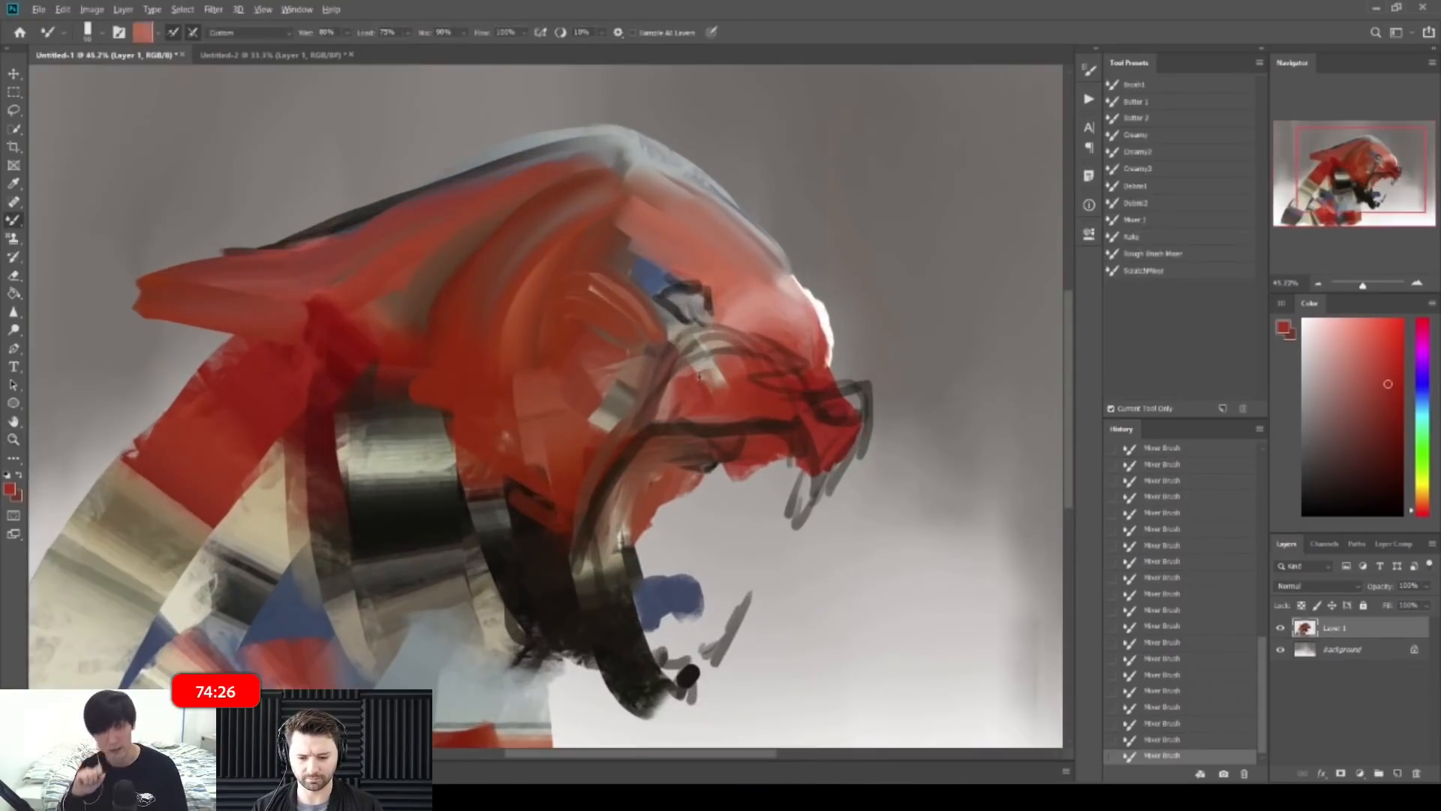
Step: Cover the muzzle's light patch and sketch lines with red, adding short strokes down the cheek
mouse_move(705, 369)
left_mouse_down()
mouse_move(776, 367)
mouse_move(787, 399)
left_mouse_up()
left_click(705, 398, "alt")
left_click_drag(704, 381, 797, 409)
mouse_move(757, 359)
left_mouse_down()
mouse_move(697, 357)
mouse_move(647, 412)
mouse_move(589, 409)
mouse_move(619, 408)
mouse_move(613, 477)
left_mouse_up()
key("z")
key("b")
mouse_move(555, 380)
left_mouse_down()
mouse_move(563, 531)
mouse_move(516, 383)
mouse_move(525, 405)
mouse_move(488, 487)
left_mouse_up()
key("z")
key("b")
key("z")
key("b")
Step: Cover the dark neck with greenish-beige strokes sweeping down past the jaw
left_click(477, 428, "alt")
mouse_move(503, 429)
left_mouse_down()
mouse_move(533, 518)
mouse_move(555, 532)
left_mouse_up()
left_click_drag(523, 444, 561, 552)
mouse_move(479, 446)
left_mouse_down()
mouse_move(471, 471)
mouse_move(455, 422)
left_mouse_up()
mouse_move(452, 418)
left_mouse_down()
mouse_move(441, 459)
mouse_move(577, 606)
left_mouse_up()
left_click_drag(511, 502, 549, 592)
mouse_move(557, 534)
left_mouse_down()
mouse_move(589, 597)
mouse_move(578, 612)
mouse_move(597, 616)
left_mouse_up()
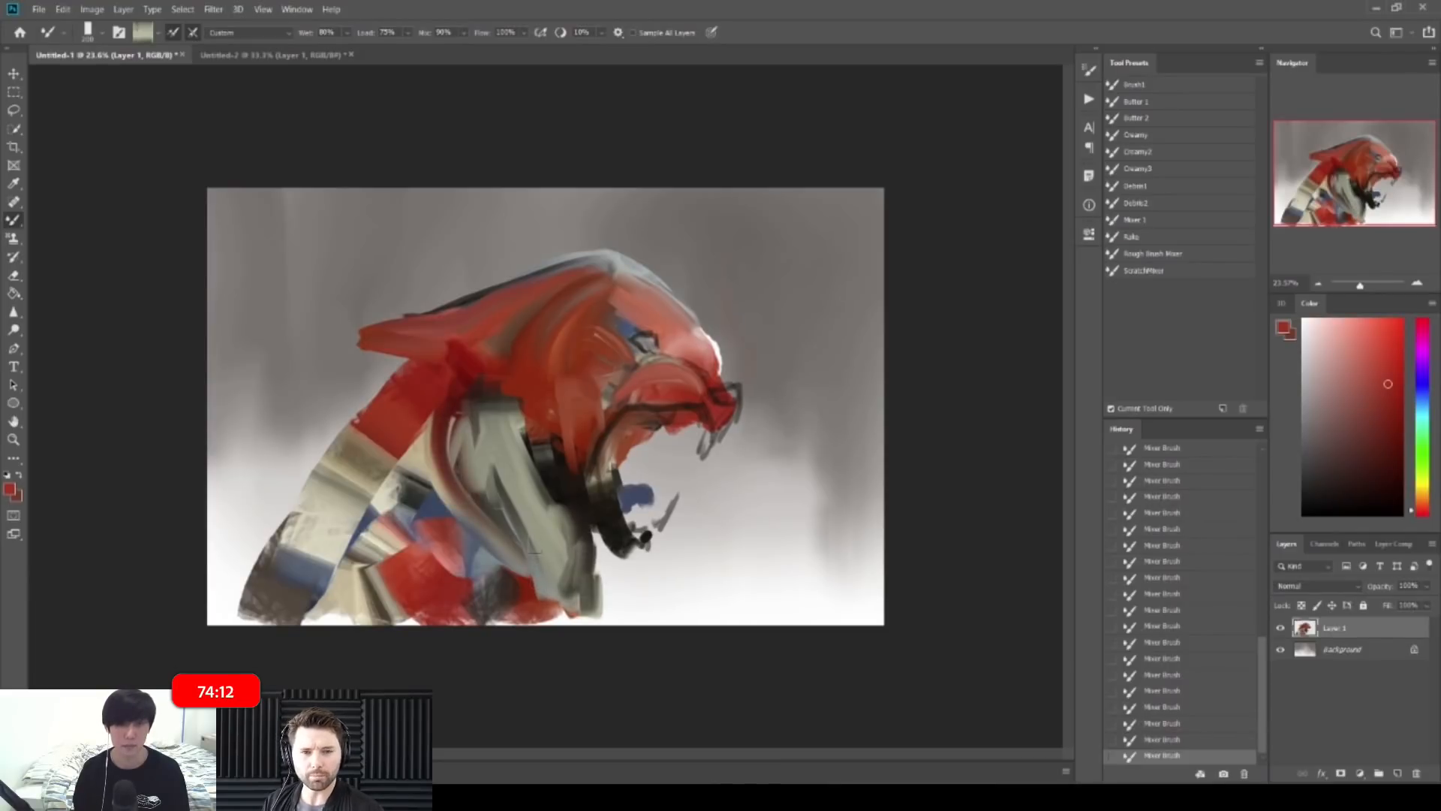
Step: At 300 px, round the grey-green area along the neck and below the cheek
key("bracketright")
mouse_move(415, 427)
left_mouse_down()
mouse_move(422, 516)
mouse_move(465, 508)
left_mouse_up()
mouse_move(452, 369)
left_mouse_down()
mouse_move(435, 459)
mouse_move(518, 402)
mouse_move(525, 371)
left_mouse_up()
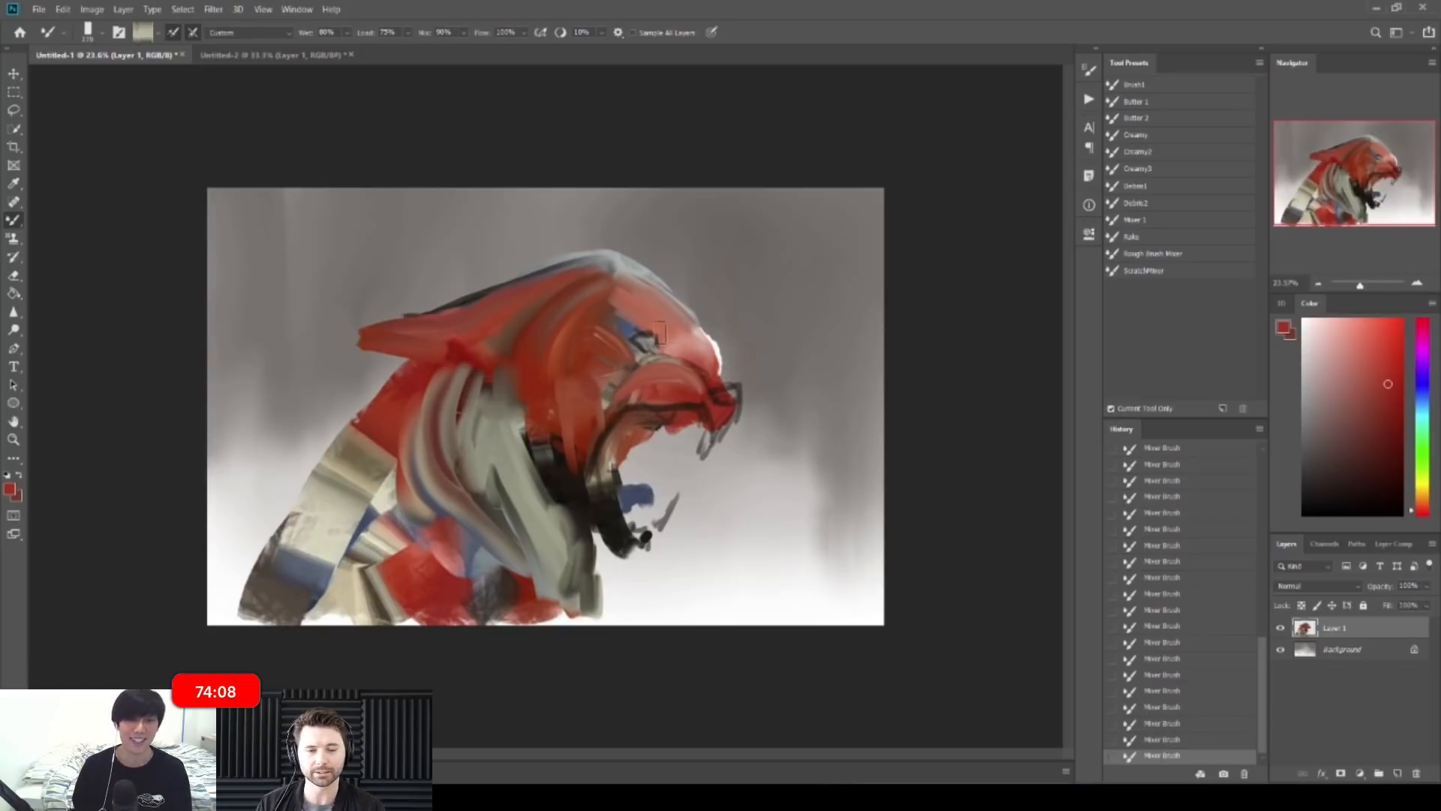
scroll(659, 333, "up", 2)
scroll(570, 367, "down", 2)
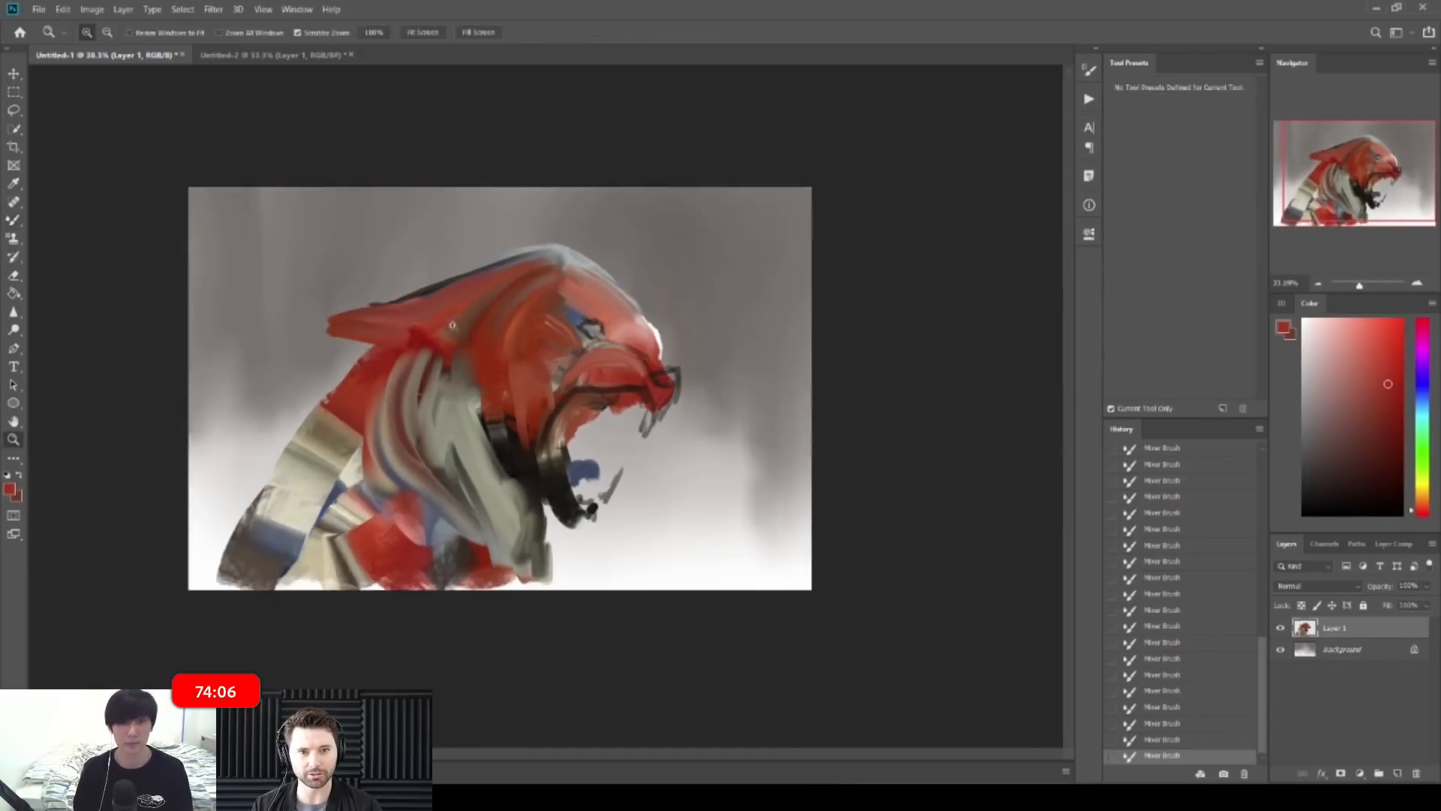
Step: With a 200 px Mixer Brush, cover the neck stripes in pale grey-green and sweep a red curve across the lower chest
left_click(338, 533, "alt")
key("bracketright")
key("bracketright")
mouse_move(486, 429)
left_mouse_down()
mouse_move(449, 454)
mouse_move(465, 412)
mouse_move(445, 457)
mouse_move(460, 481)
left_mouse_up()
left_click_drag(499, 526, 518, 553)
mouse_move(467, 499)
left_mouse_down()
mouse_move(475, 557)
mouse_move(495, 572)
left_mouse_up()
mouse_move(449, 529)
left_mouse_down()
mouse_move(514, 580)
mouse_move(508, 565)
mouse_move(527, 599)
left_mouse_up()
mouse_move(524, 551)
left_mouse_down()
mouse_move(529, 617)
mouse_move(531, 570)
mouse_move(553, 590)
left_mouse_up()
Step: Blend darker grey-green paint through the neck
left_click(500, 462, "alt")
mouse_move(500, 473)
left_mouse_down()
mouse_move(507, 510)
mouse_move(501, 492)
mouse_move(556, 566)
mouse_move(558, 539)
left_mouse_up()
left_click(517, 523, "alt")
left_click(572, 545, "alt")
left_click_drag(534, 554, 536, 501)
Step: Paint red over the jaw's black down to the chin, shrinking the brush to 150
left_click(551, 481, "alt")
key("bracketleft")
key("bracketleft")
left_click(546, 428, "alt")
mouse_move(545, 445)
left_mouse_down()
mouse_move(610, 531)
mouse_move(590, 508)
left_mouse_up()
key("bracketleft")
key("bracketleft")
mouse_move(529, 417)
left_mouse_down()
mouse_move(548, 456)
mouse_move(530, 455)
left_mouse_up()
left_click(540, 468, "alt")
Step: Switch to the regular Brush and paint sampled orange-red and brown-orange strokes on the cheek
key("b")
left_click(532, 412, "alt")
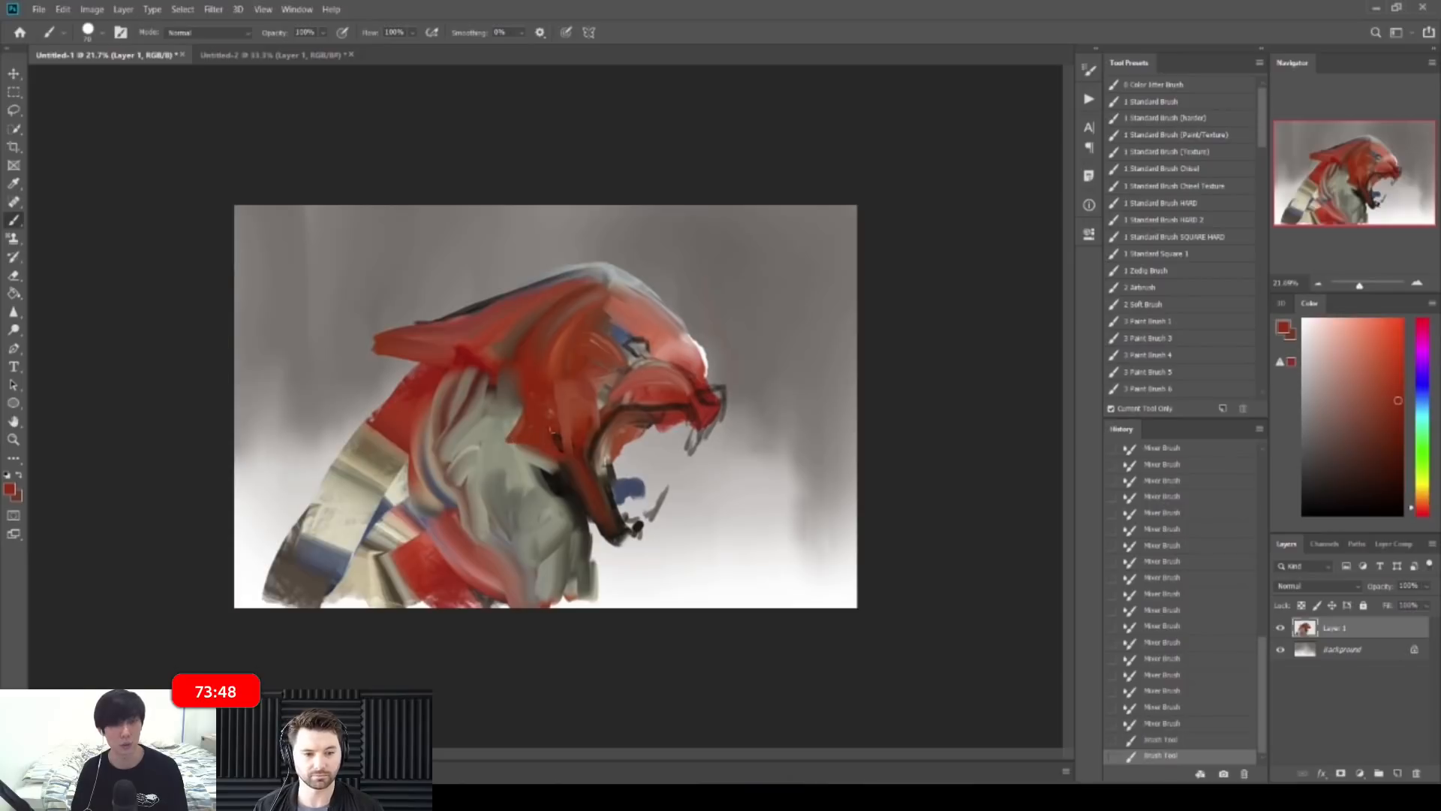
left_click(554, 409, "alt")
mouse_move(552, 409)
left_mouse_down()
mouse_move(550, 422)
mouse_move(545, 398)
mouse_move(520, 400)
mouse_move(517, 417)
left_mouse_up()
left_click(544, 376, "alt")
left_click(488, 378, "alt")
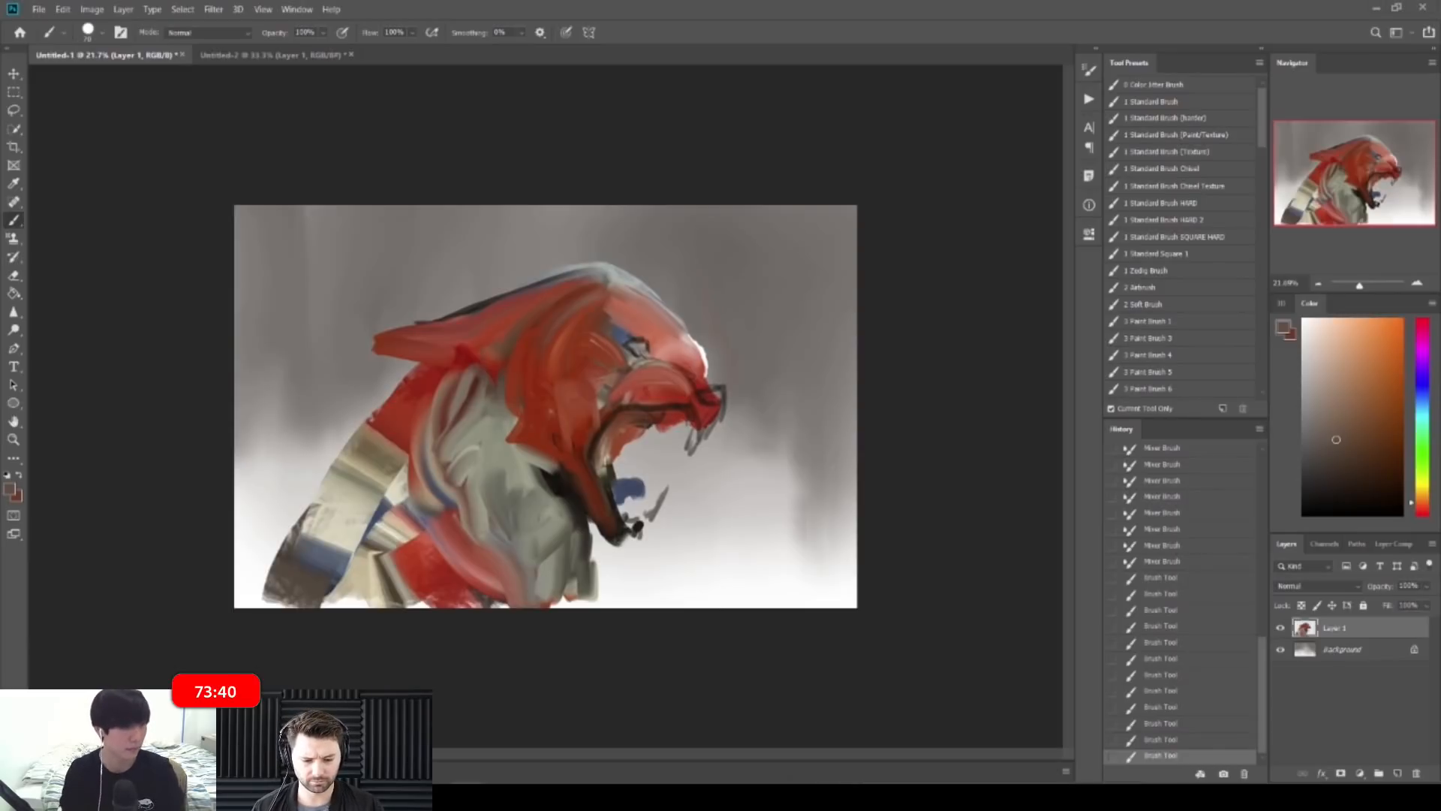
left_click_drag(606, 394, 607, 382)
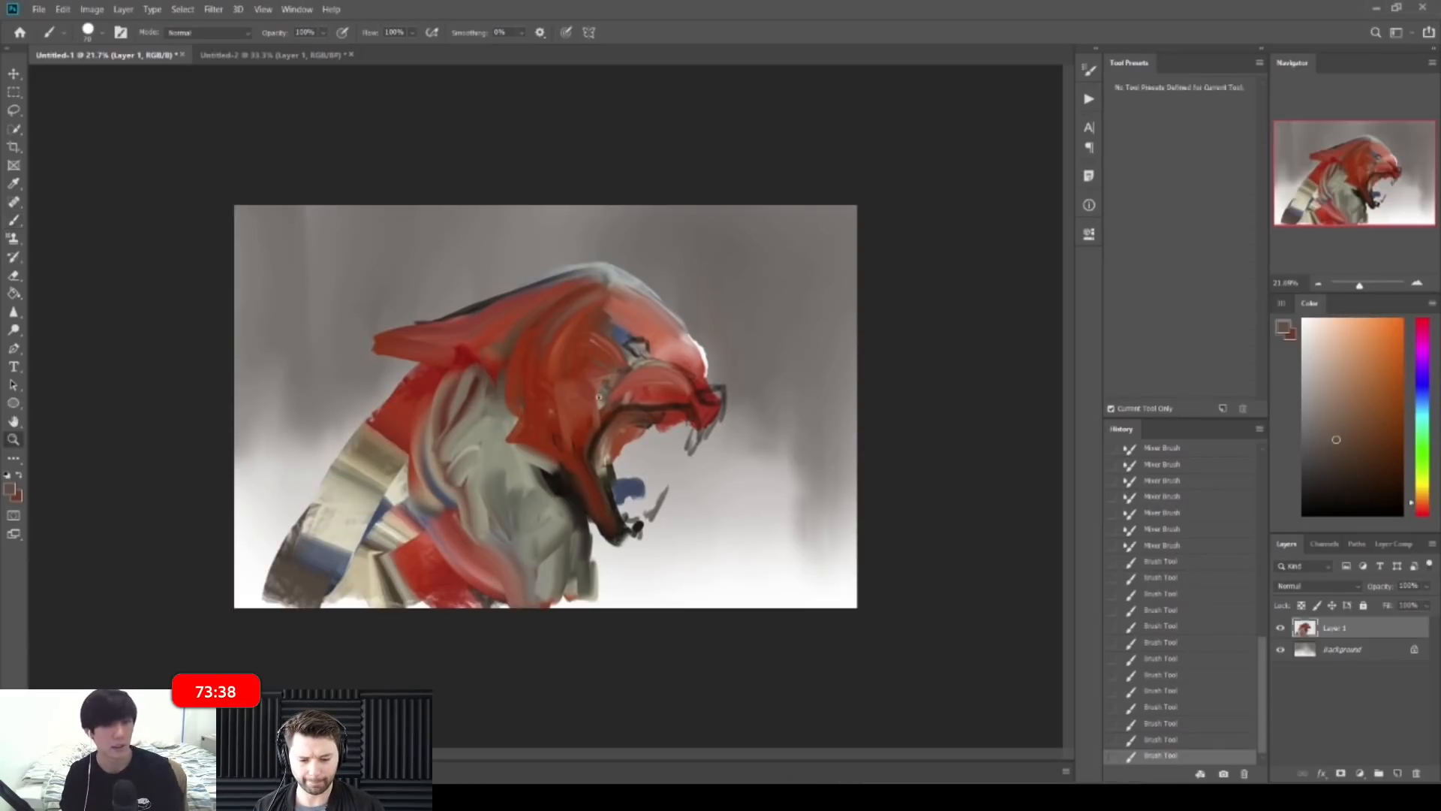
Step: Darken the jaw's left edge and the upper jaw line with a sampled dark colour
left_click_drag(621, 469, 647, 473)
left_click(623, 425, "alt")
mouse_move(631, 412)
left_mouse_down()
mouse_move(594, 424)
mouse_move(589, 469)
left_mouse_up()
left_click_drag(580, 420, 647, 408)
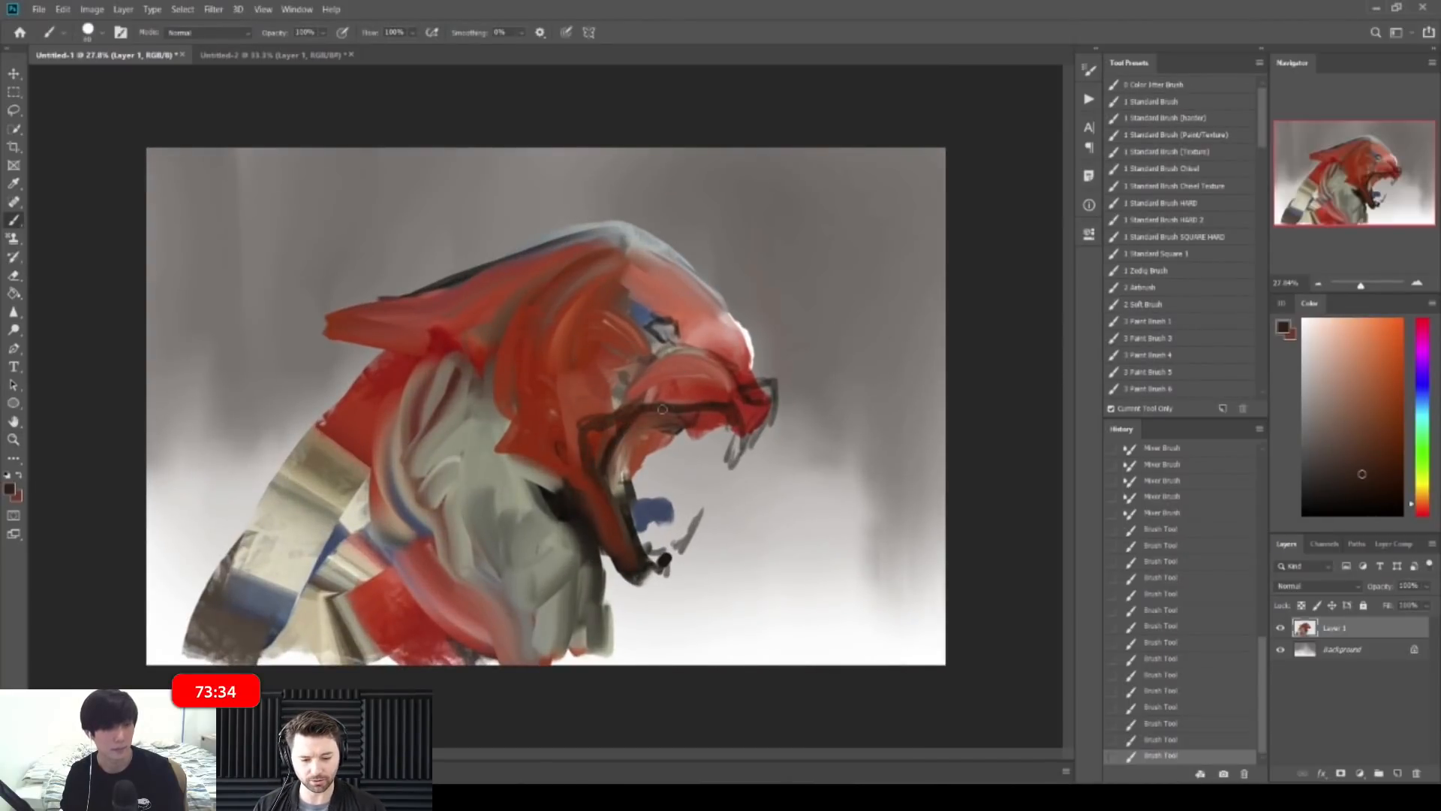
Step: Extend the snout tip and its right edge in sampled reds
left_click(728, 386, "alt")
left_click(725, 383, "alt")
left_click(703, 358, "alt")
left_click(728, 370, "alt")
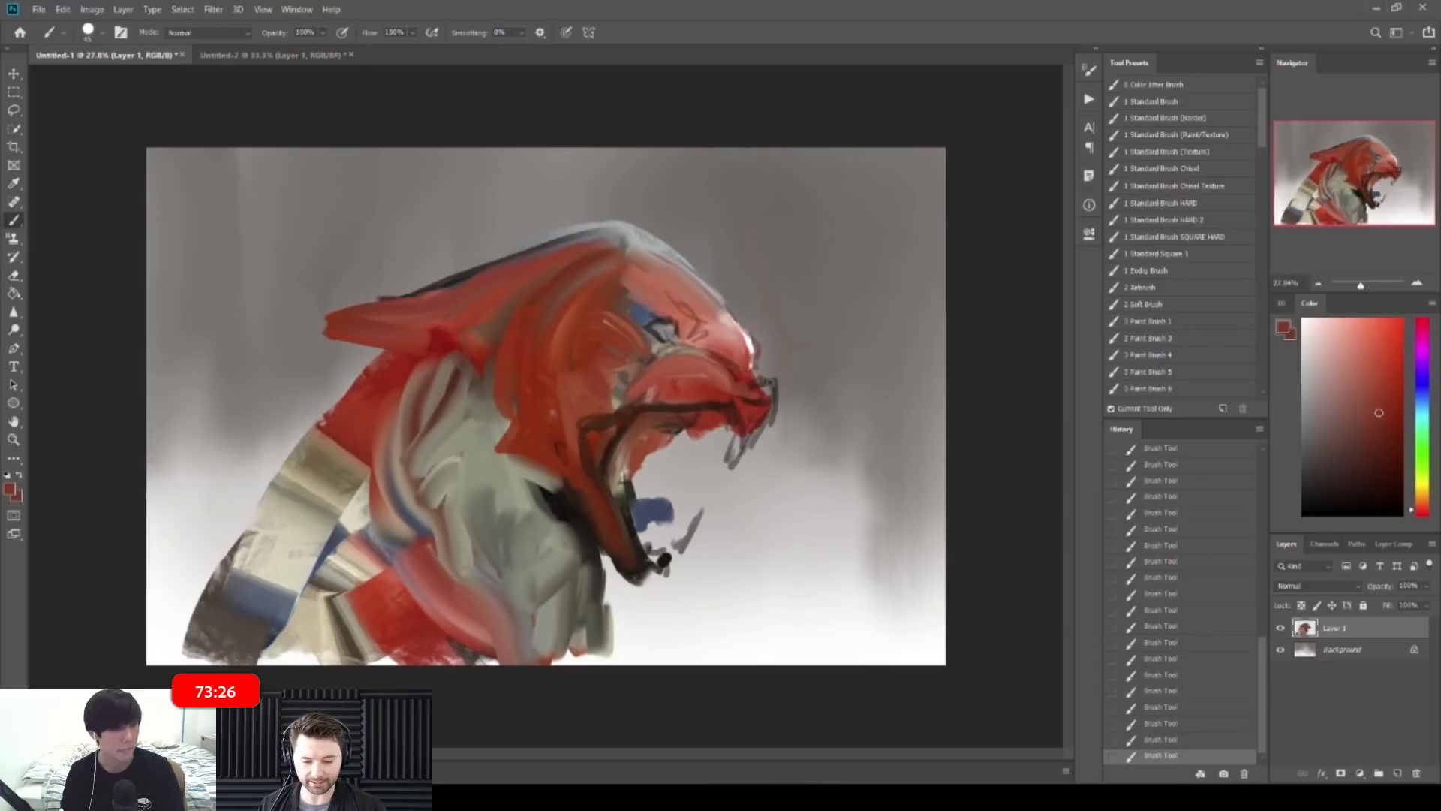
left_click(743, 402, "alt")
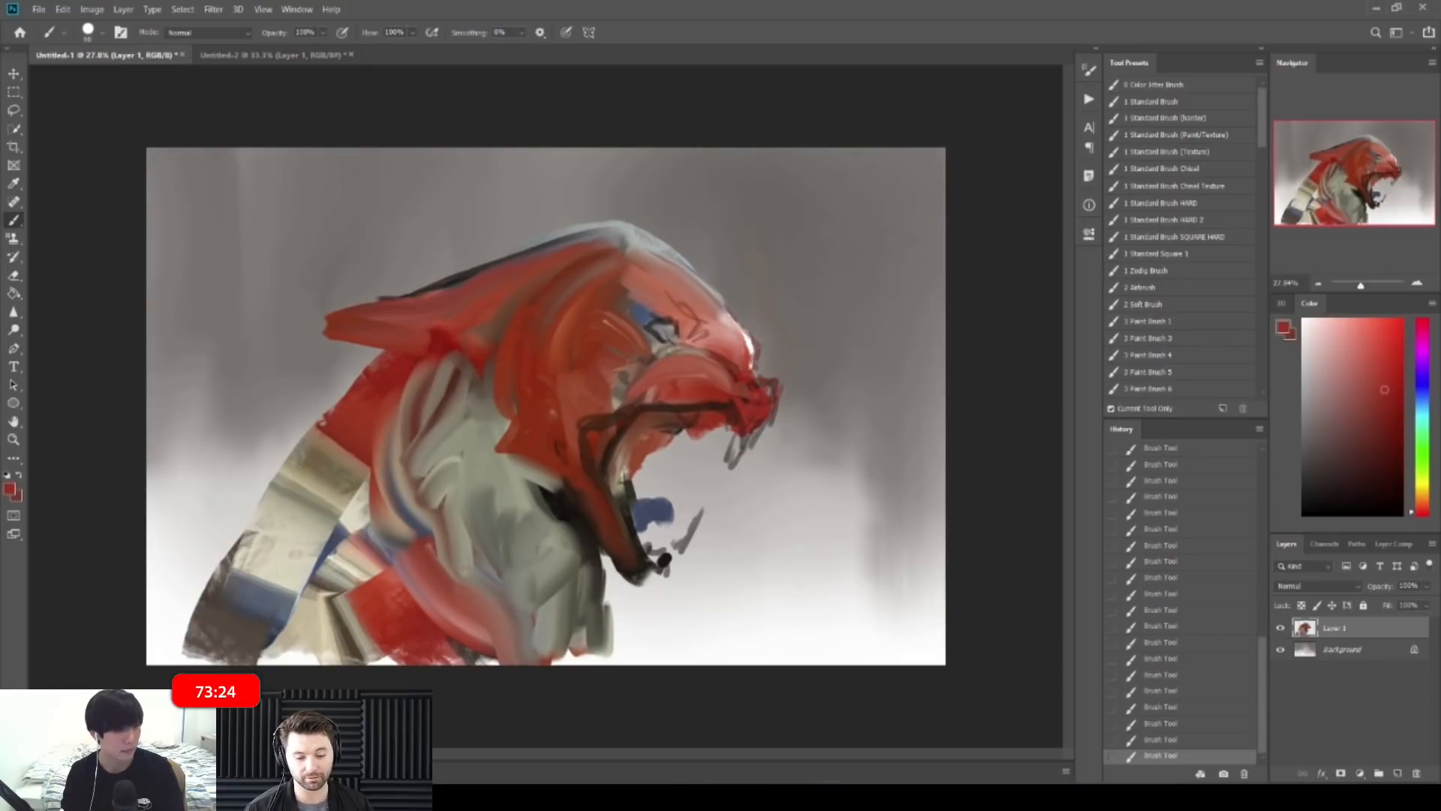
left_click_drag(792, 373, 773, 429)
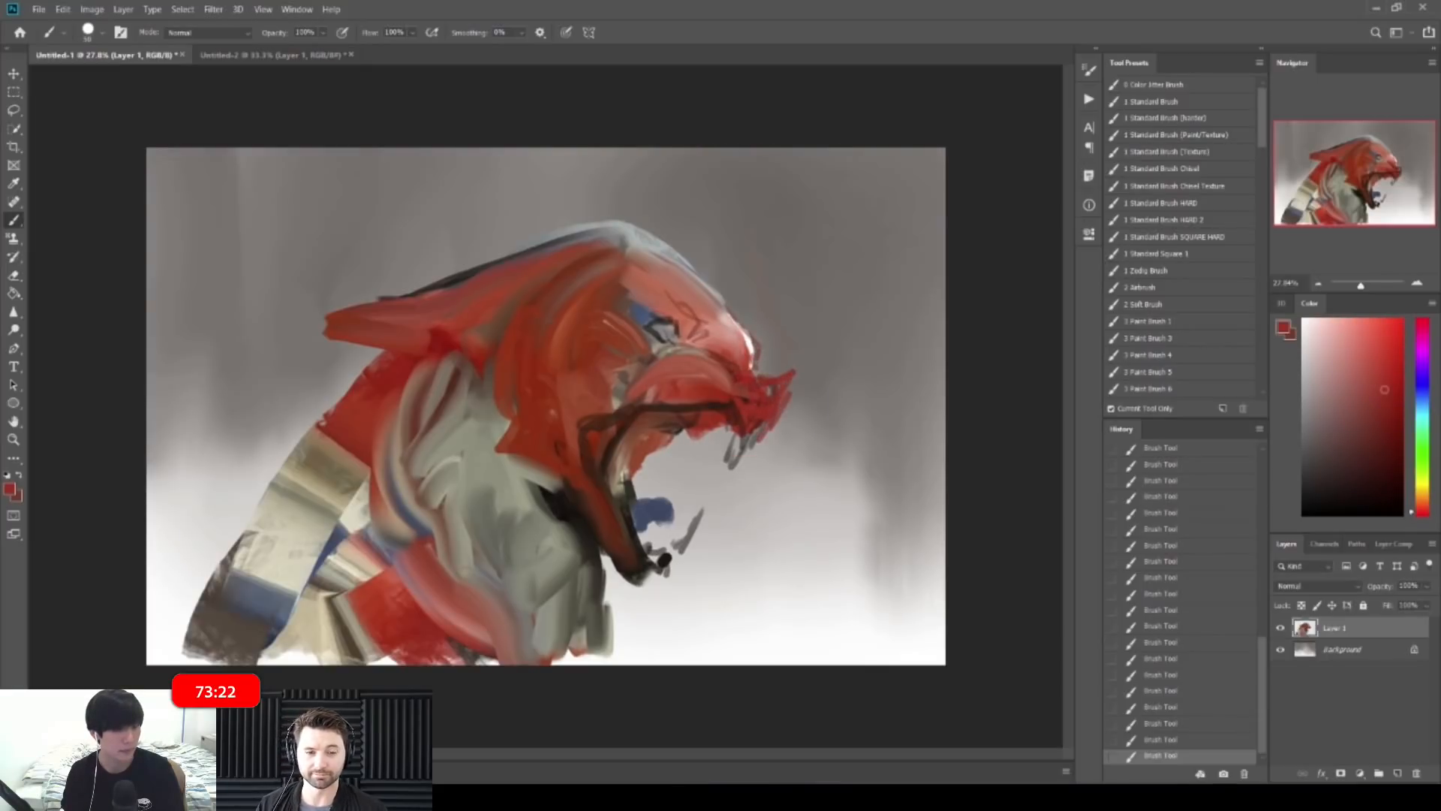
left_click(699, 340, "alt")
left_click_drag(711, 347, 726, 351)
Step: Zoom in and paint dark red-brown strokes around the snout
key("z")
left_click_drag(665, 296, 736, 294)
key("b")
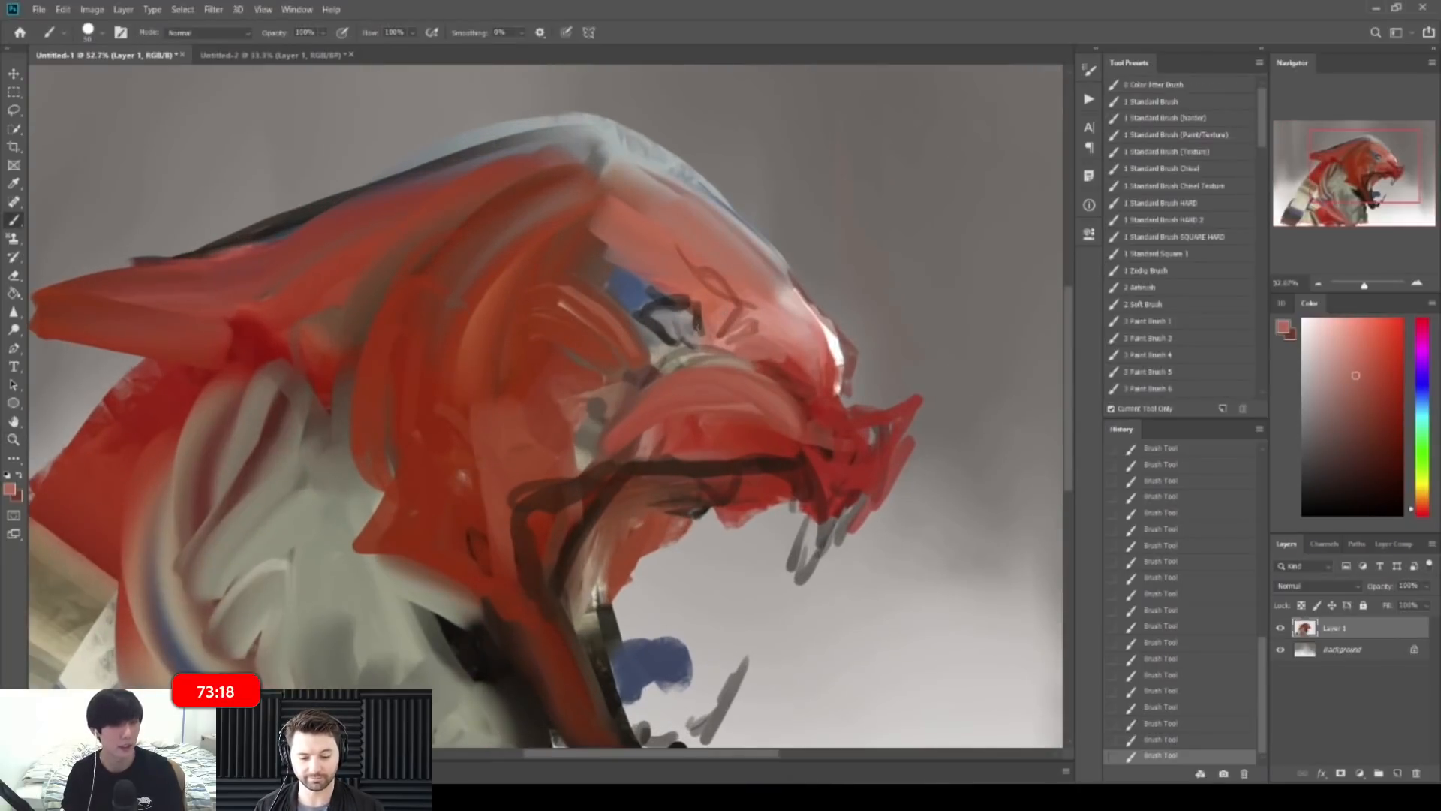
left_click(413, 518, "alt")
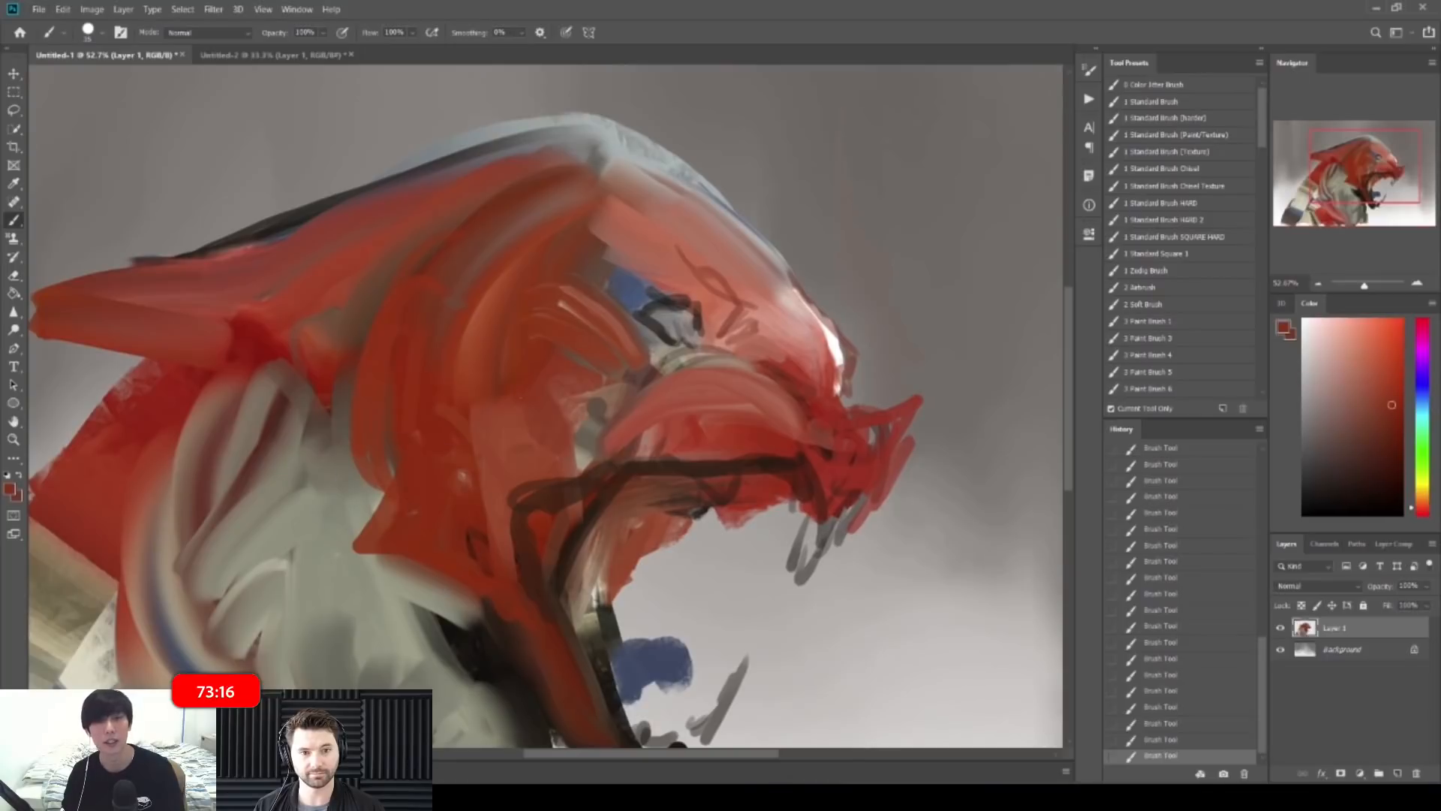
mouse_move(664, 292)
left_mouse_down()
mouse_move(724, 331)
mouse_move(649, 270)
mouse_move(663, 291)
mouse_move(574, 278)
mouse_move(734, 278)
left_mouse_up()
Step: Dab a small slate-blue patch near the eye with a smaller brush
key("z")
key("b")
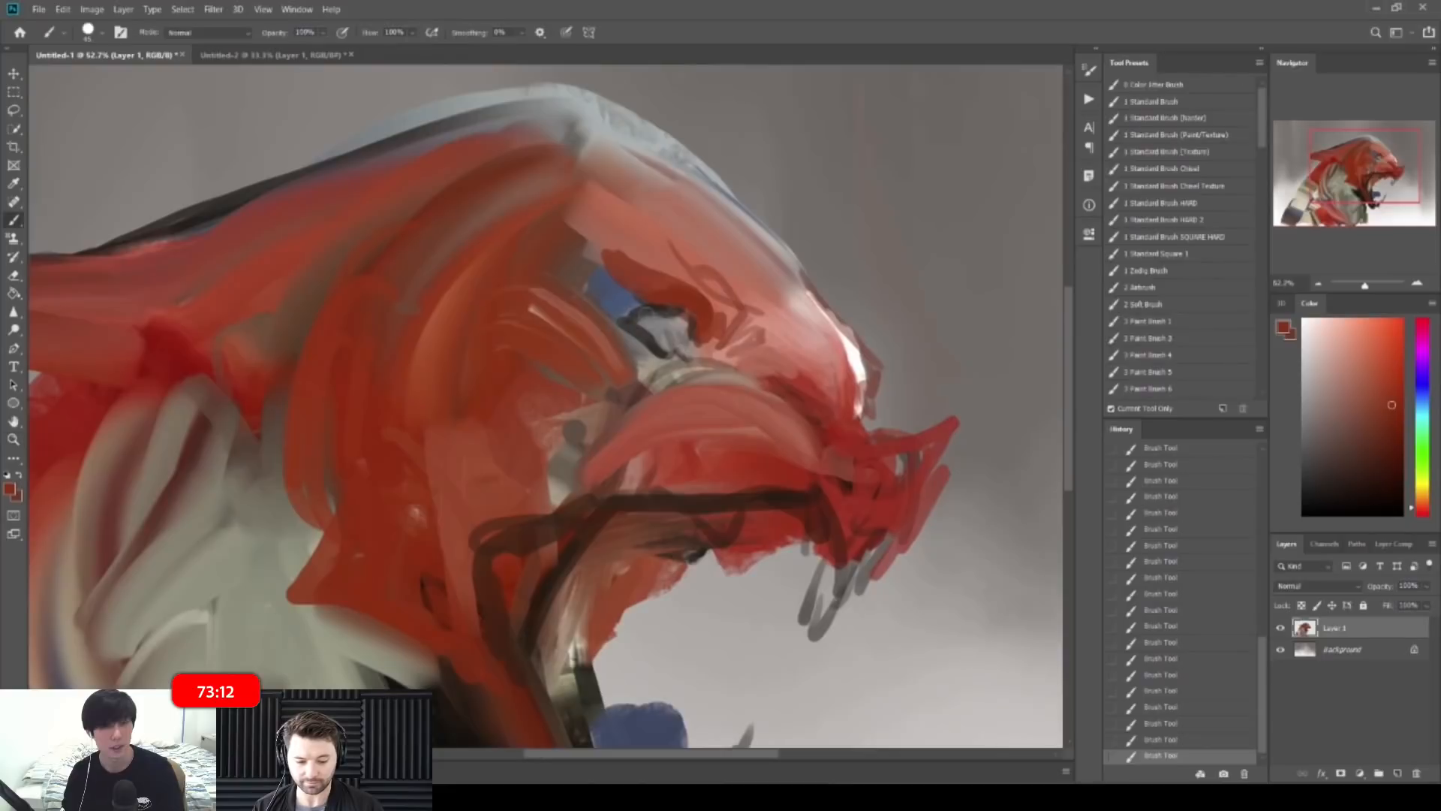
left_click(623, 314, "alt")
key("bracketleft")
key("bracketleft")
key("bracketleft")
key("bracketleft")
left_click_drag(598, 258, 593, 252)
Step: Zoom out to the whole painting and flip the canvas horizontally to check the drawing
left_click(582, 262, "alt")
key("z")
mouse_move(664, 333)
left_mouse_down()
mouse_move(548, 333)
mouse_move(634, 375)
mouse_move(673, 420)
left_mouse_up()
key("b")
key("ctrl+shift+h")
Step: Paint red strokes by the neck and a dark brown stroke along the jaw
key("z")
key("b")
key("bracketright")
key("bracketright")
key("bracketright")
key("bracketright")
key("bracketright")
key("bracketright")
key("bracketright")
left_click(662, 385, "alt")
left_click_drag(665, 398, 666, 494)
left_click(683, 413, "alt")
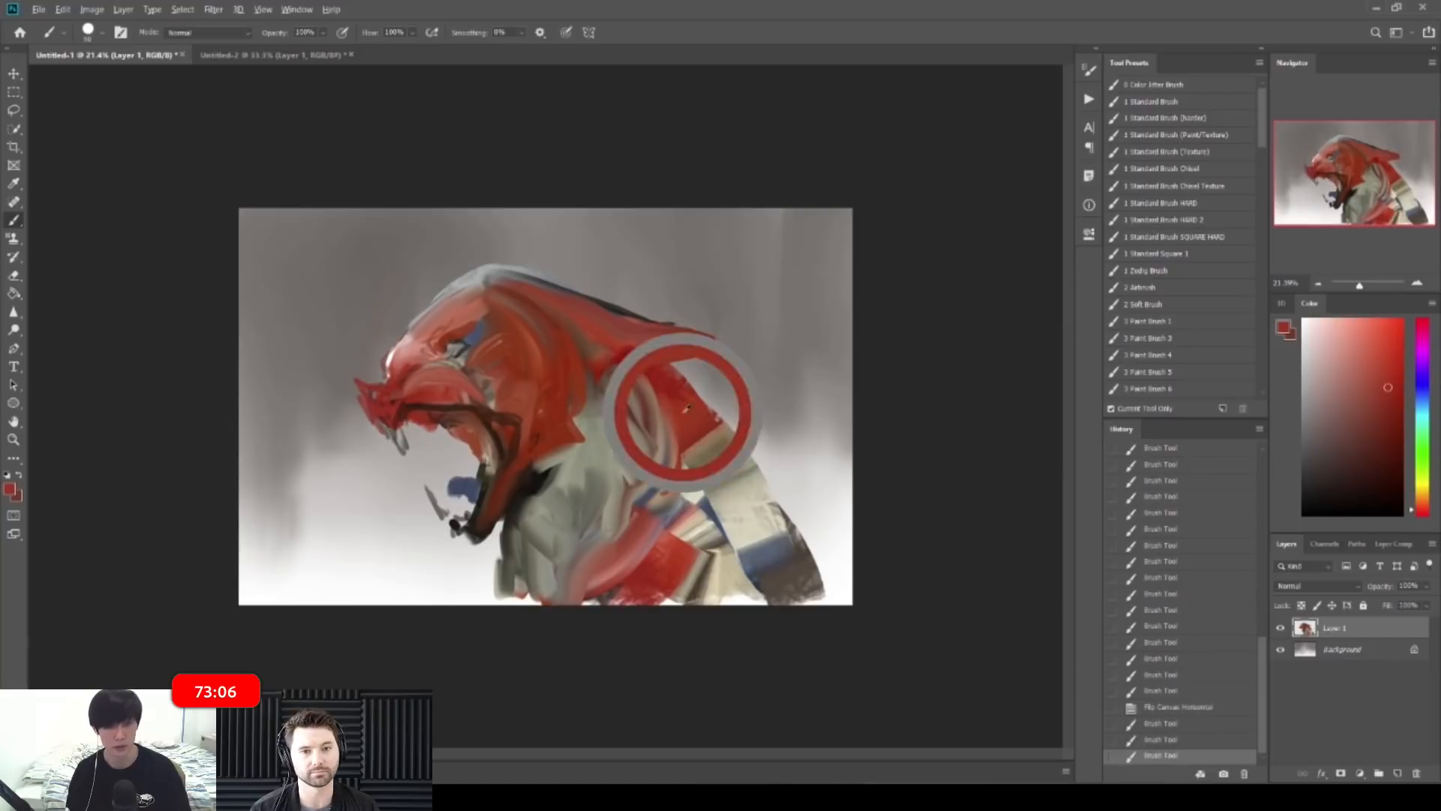
left_click(528, 478, "alt")
key("bracketleft")
key("bracketleft")
key("bracketleft")
key("bracketleft")
left_click_drag(537, 464, 581, 433)
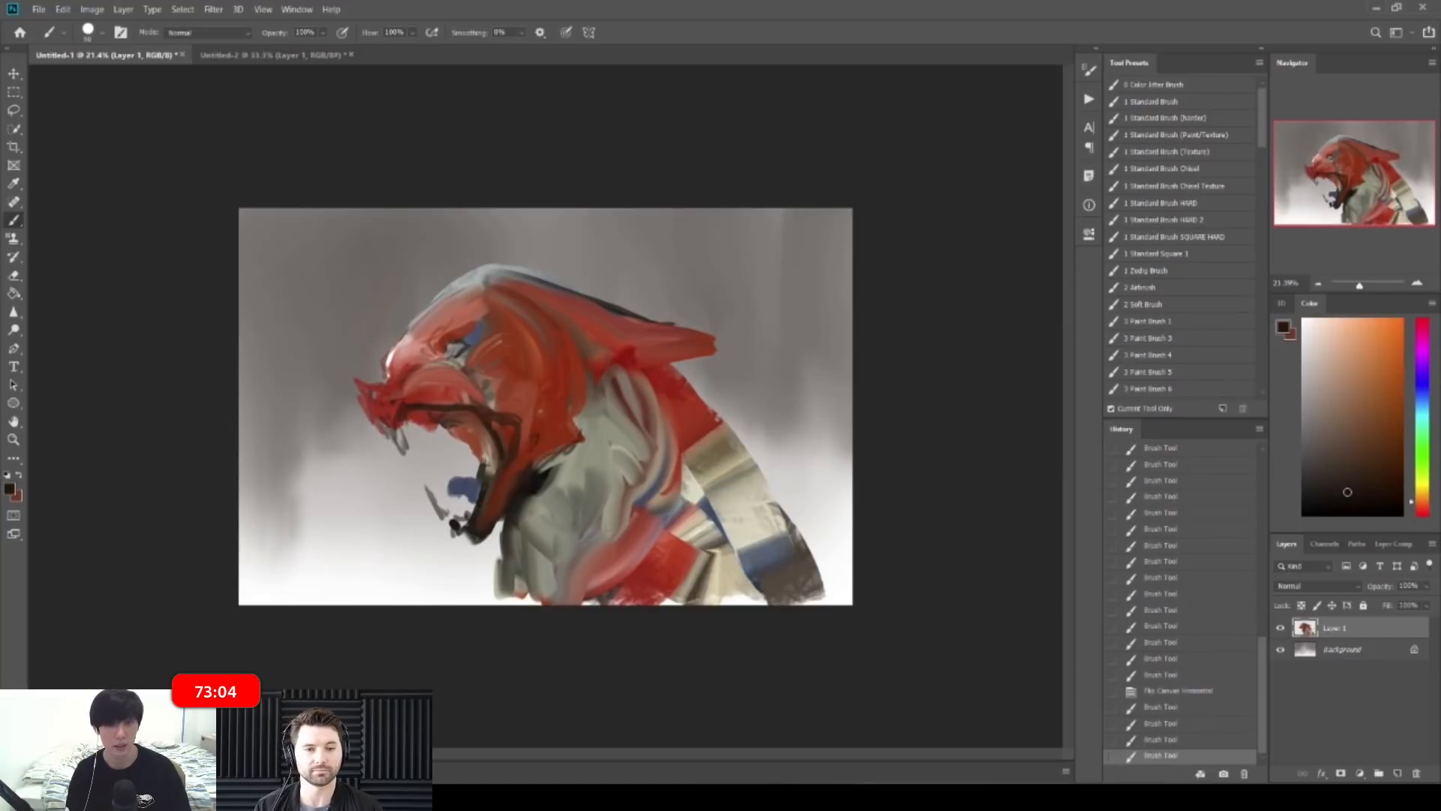
left_click(394, 412, "alt")
Step: Flip the canvas back and mute the bright red patch behind the jaw with orange-brown
key("ctrl+shift+h")
key("z")
left_click_drag(793, 398, 803, 398)
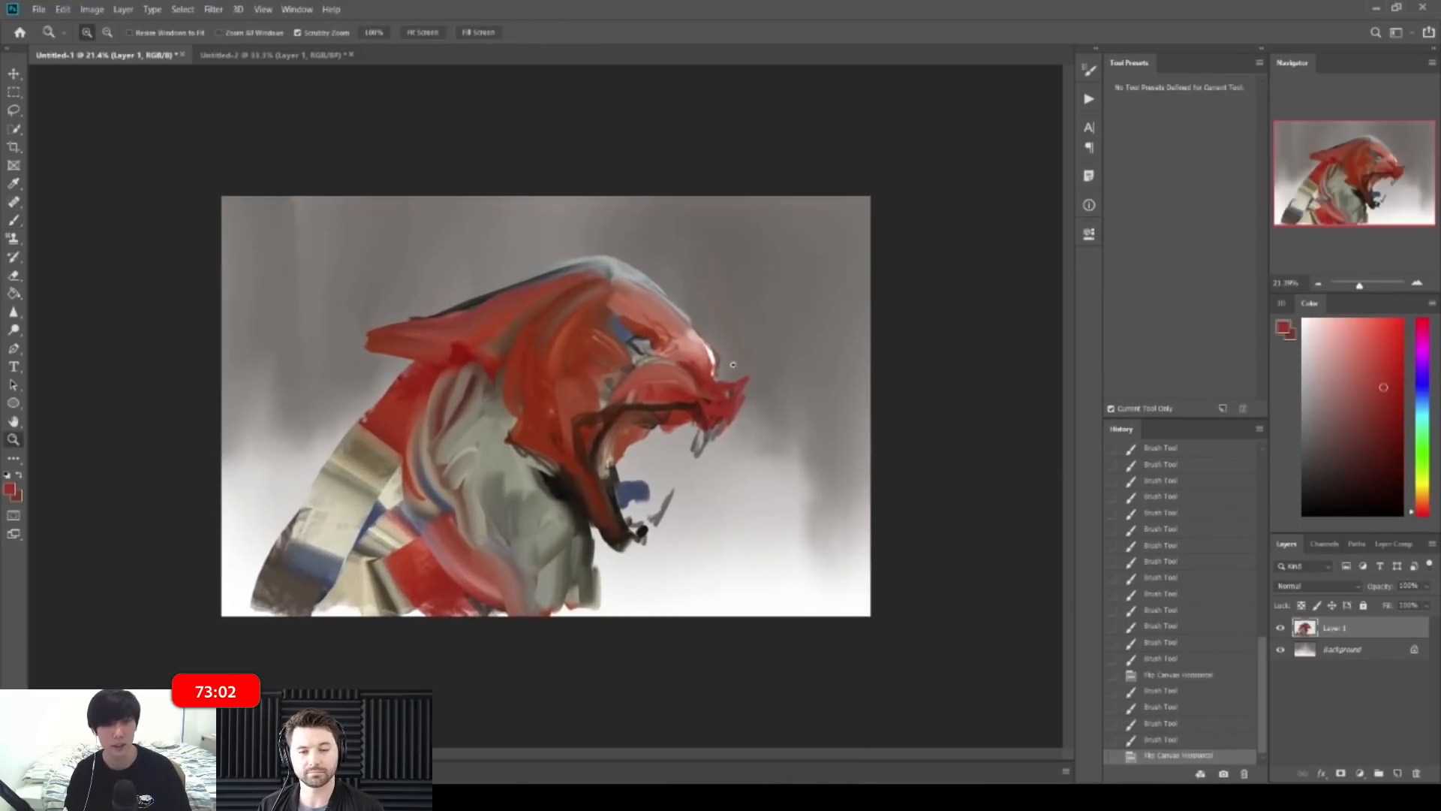
key("b")
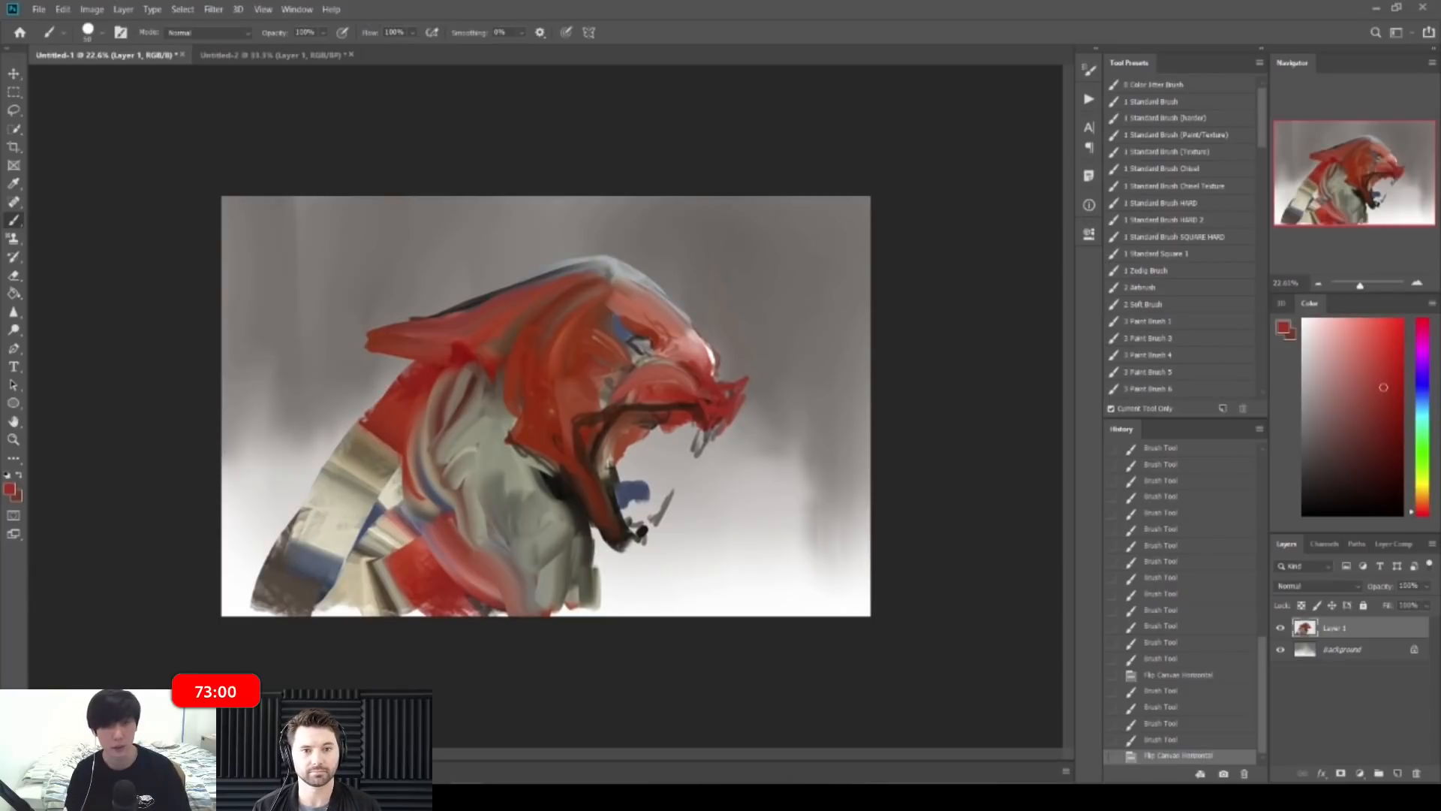
left_click_drag(474, 365, 495, 379)
left_click(522, 380, "alt")
mouse_move(476, 362)
left_mouse_down()
mouse_move(512, 408)
mouse_move(497, 407)
left_mouse_up()
Step: Cover the dark jaw line with sampled red
left_click(463, 310, "alt")
left_click(485, 409, "alt")
left_click(666, 386, "alt")
left_click_drag(653, 408, 703, 419)
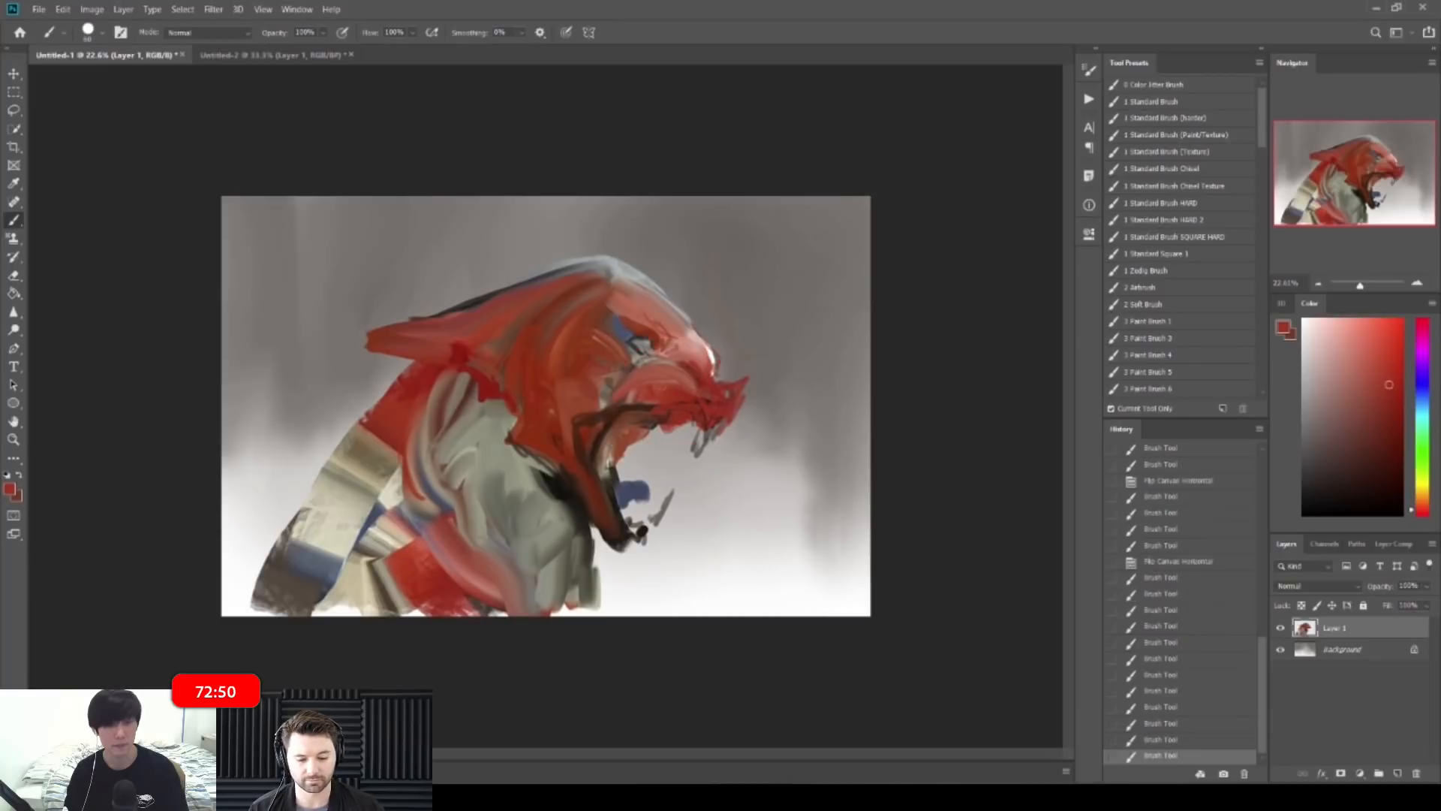
key("bracketleft")
key("bracketleft")
key("bracketleft")
key("bracketleft")
left_click_drag(575, 398, 653, 397)
left_click(654, 394, "alt")
Step: Darken the back of the muzzle with short dark saturated red strokes
left_click(488, 360, "alt")
left_click_drag(659, 364, 665, 400)
mouse_move(682, 366)
left_mouse_down()
mouse_move(673, 399)
mouse_move(683, 393)
left_mouse_up()
mouse_move(694, 361)
left_mouse_down()
mouse_move(690, 393)
mouse_move(749, 349)
mouse_move(765, 368)
left_mouse_up()
left_click(738, 363, "alt")
Step: Fill the lower nose and jaw tip with dark red and add a stroke above the nostril
key("[")
left_click(763, 351, "alt")
left_click(773, 356, "alt")
left_click(760, 359, "alt")
left_click(791, 396, "alt")
key("]")
mouse_move(848, 406)
left_mouse_down()
mouse_move(812, 452)
mouse_move(853, 429)
mouse_move(826, 449)
left_mouse_up()
key("[")
key("[")
left_click_drag(812, 374, 809, 347)
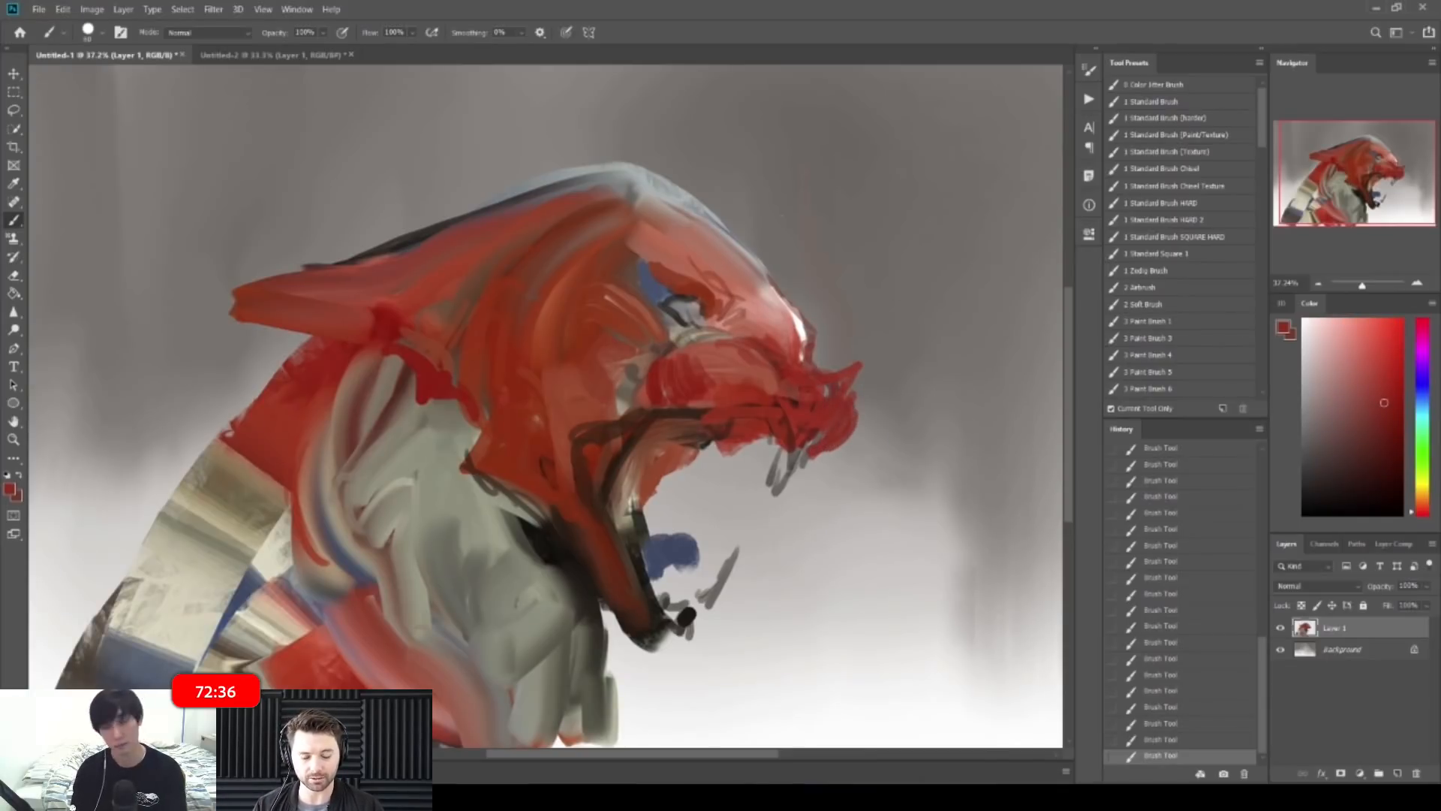
Step: Add small salmon and dark red strokes beside the eye
left_click(705, 283, "alt")
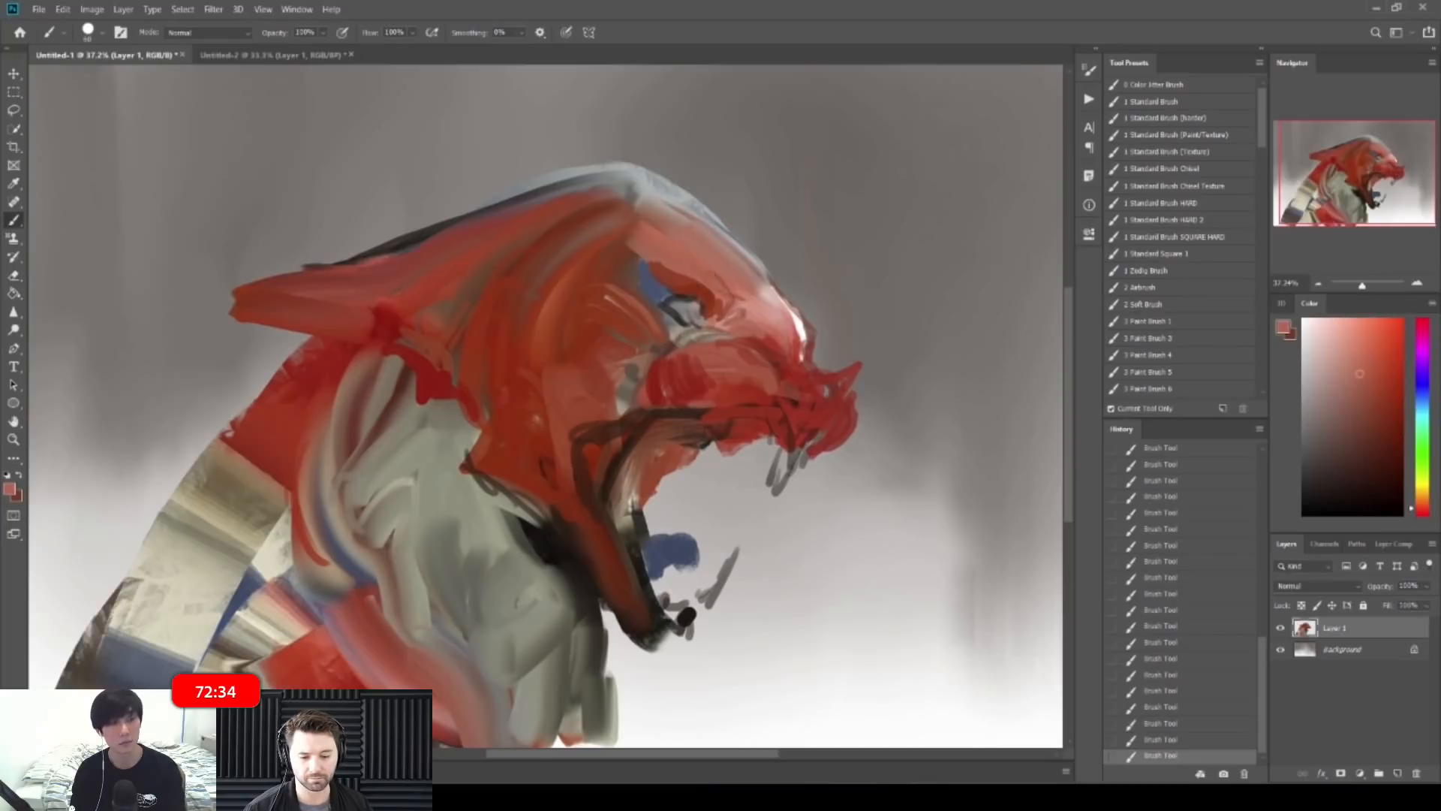
left_click(767, 289, "alt")
left_click(706, 291, "alt")
left_click_drag(733, 309, 718, 325)
left_click(707, 275, "alt")
left_click(669, 270, "alt")
left_click_drag(667, 271, 658, 264)
Step: Paint deep crimson over the blue patch above the eye
left_click(635, 256, "alt")
left_click(653, 257, "alt")
left_click(386, 319, "alt")
left_click_drag(633, 246, 664, 288)
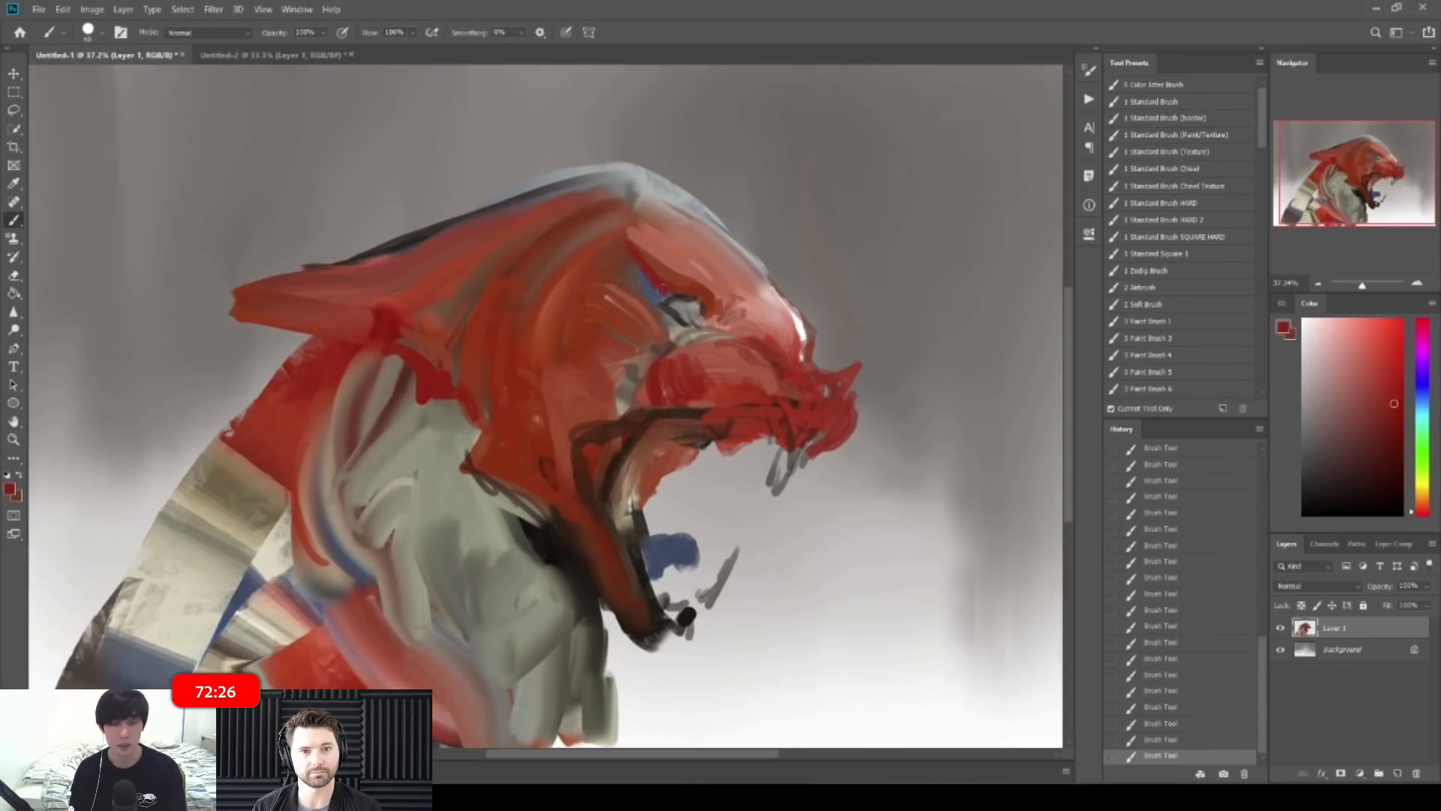
left_click(665, 307, "alt")
left_click(678, 322, "alt")
left_click(681, 312, "alt")
left_click(687, 310, "alt")
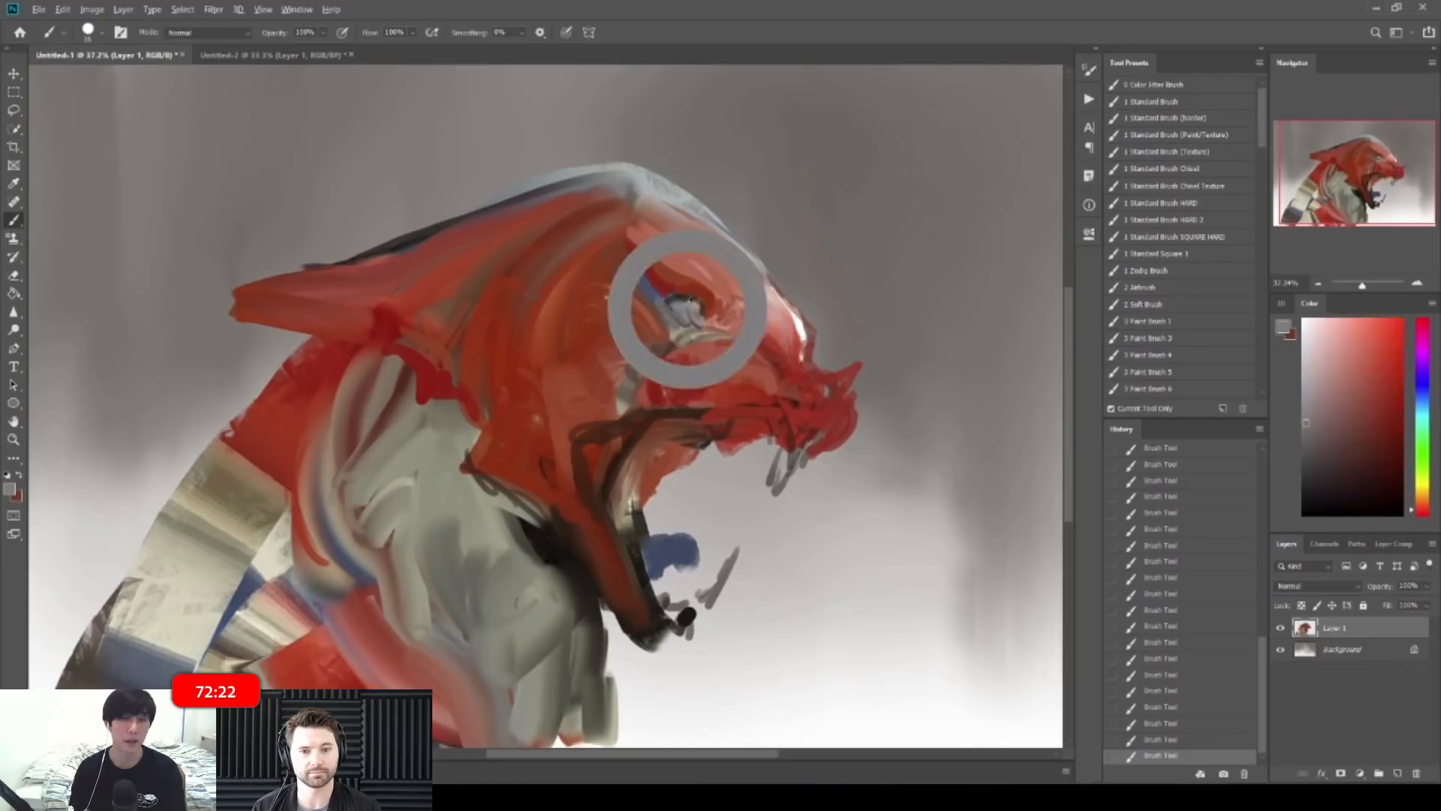
Step: Darken the upper mouth line with dark brown and touch it up with red
left_click(749, 507, "alt")
left_click(730, 400, "alt")
left_click(689, 409, "alt")
mouse_move(689, 408)
left_mouse_down()
mouse_move(725, 436)
mouse_move(793, 414)
left_mouse_up()
left_click(669, 409, "alt")
left_click(773, 399, "alt")
left_click(748, 430, "alt")
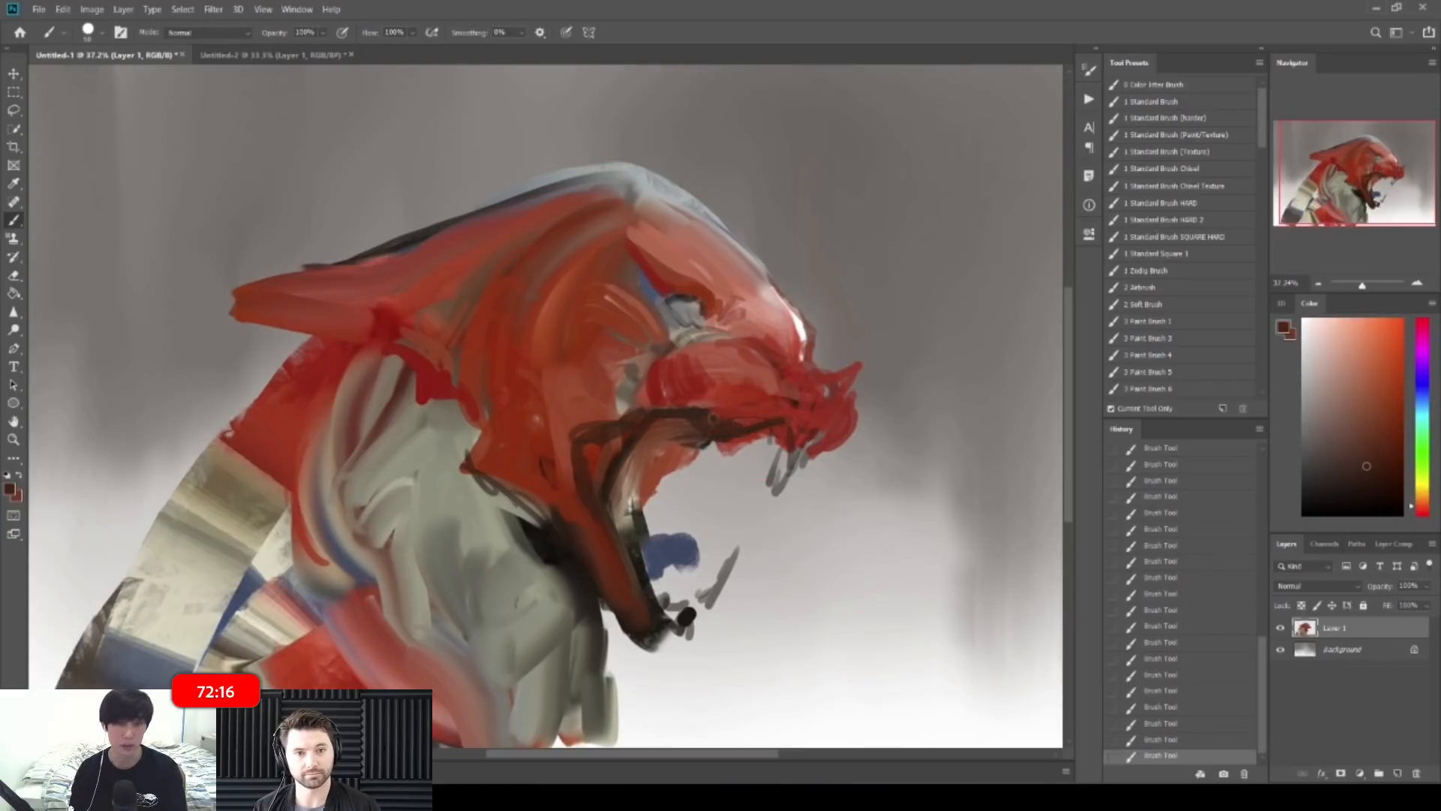
Step: Zoom out and draw a freehand Lasso selection around the head and jaw
key("ctrl+minus")
key("ctrl+minus")
key("ctrl+minus")
key("ctrl+minus")
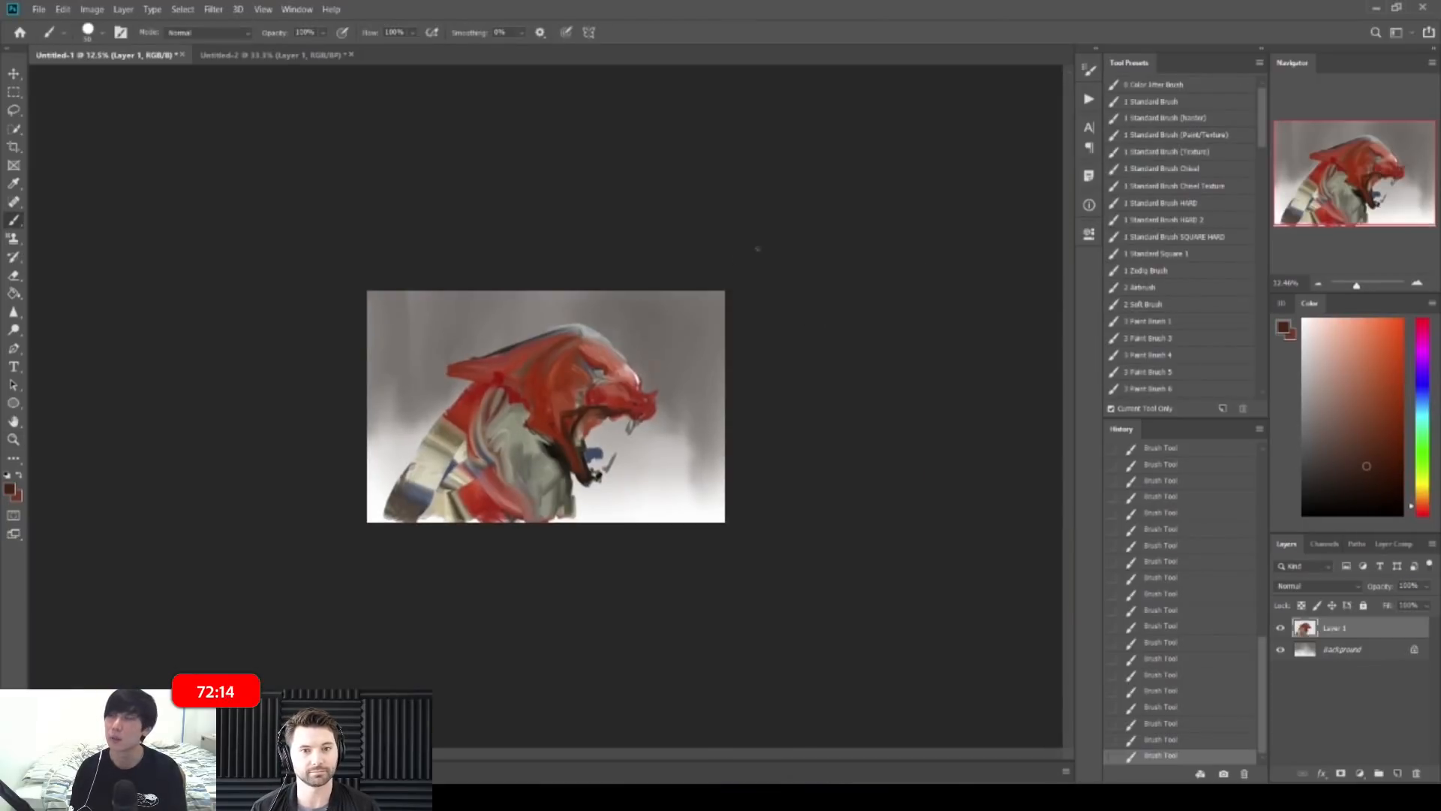
left_click_drag(589, 384, 698, 385)
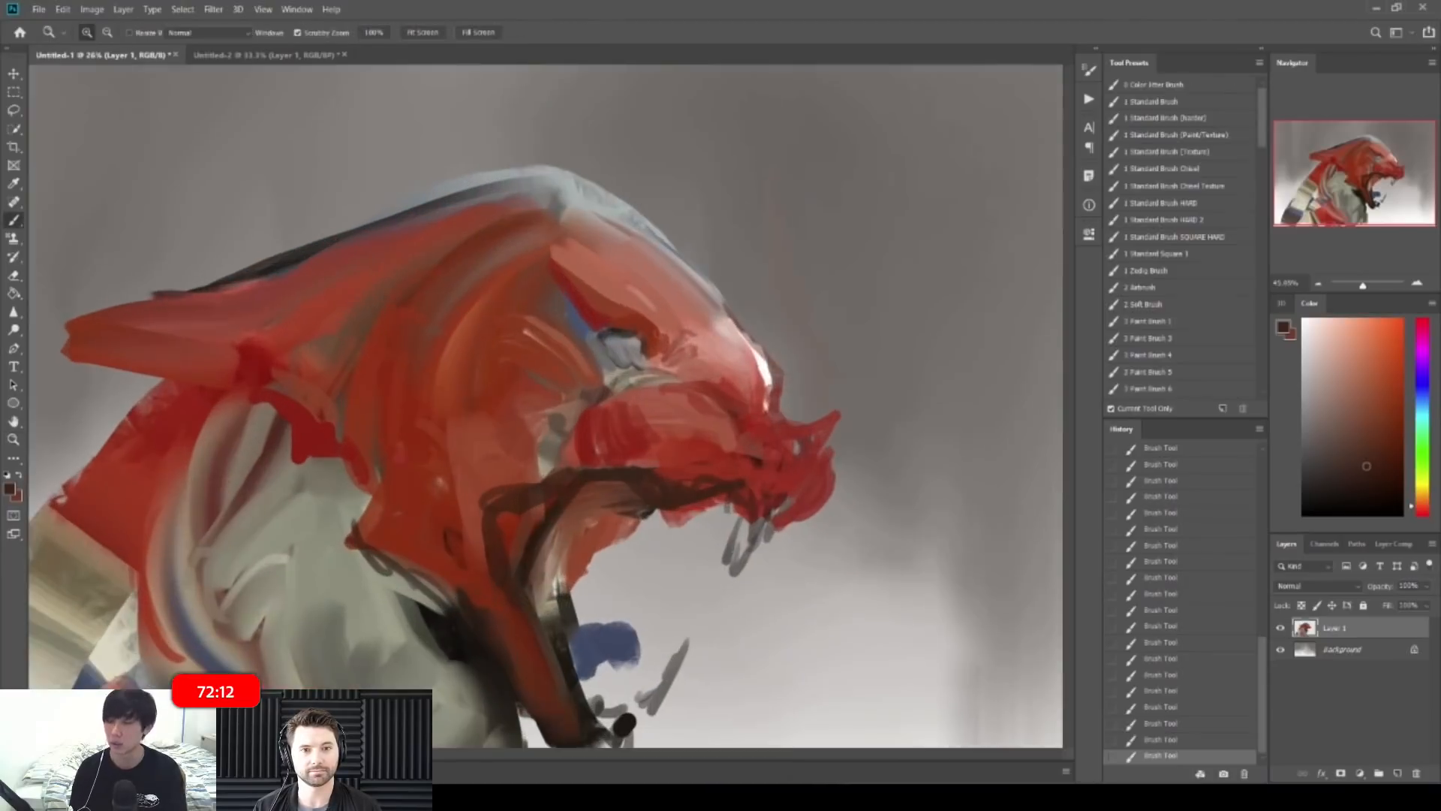
left_click(605, 345, "alt")
left_click(611, 338, "alt")
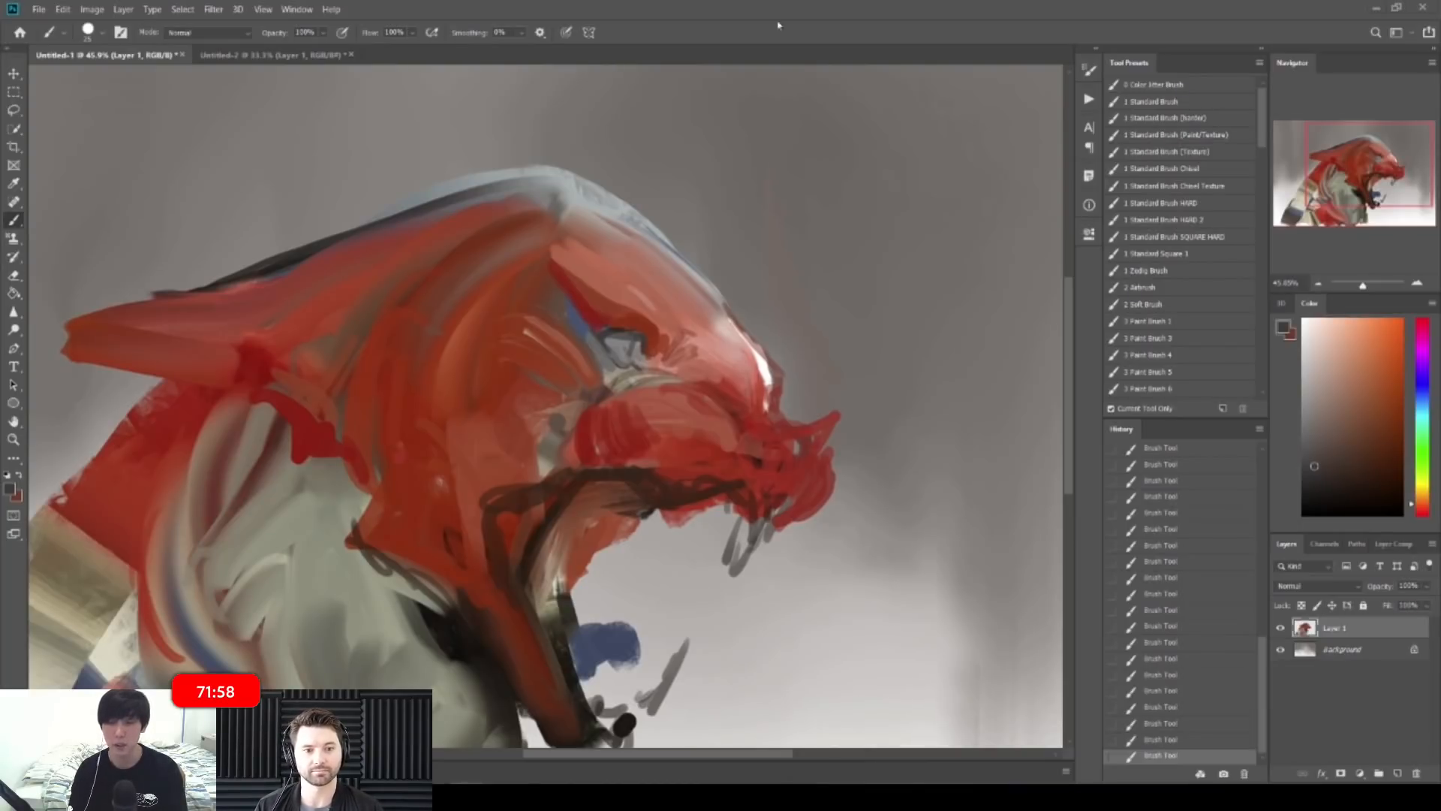
mouse_move(855, 253)
left_mouse_down()
mouse_move(808, 219)
mouse_move(673, 283)
left_mouse_up()
left_click(14, 111)
mouse_move(557, 477)
left_mouse_down()
mouse_move(615, 547)
mouse_move(730, 431)
mouse_move(665, 374)
mouse_move(571, 403)
mouse_move(551, 439)
left_mouse_up()
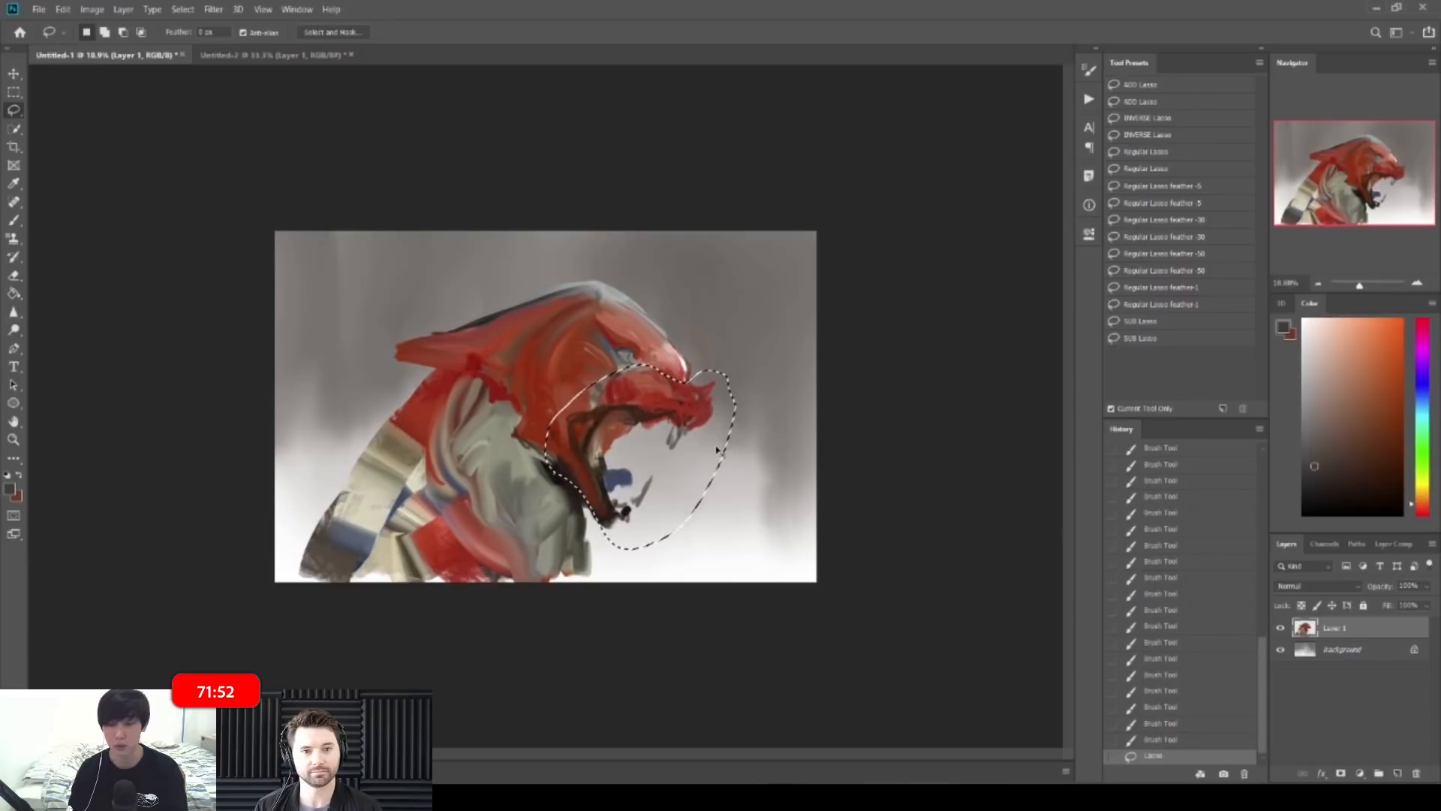
Step: Shift the selected head and jaw down-right, then fill the exposed white gap with sampled red
key("v")
left_click_drag(696, 436, 716, 448)
key("ctrl+d")
key("b")
left_click(539, 413, "alt")
mouse_move(541, 442)
left_mouse_down()
mouse_move(568, 467)
mouse_move(574, 448)
left_mouse_up()
key("bracketright")
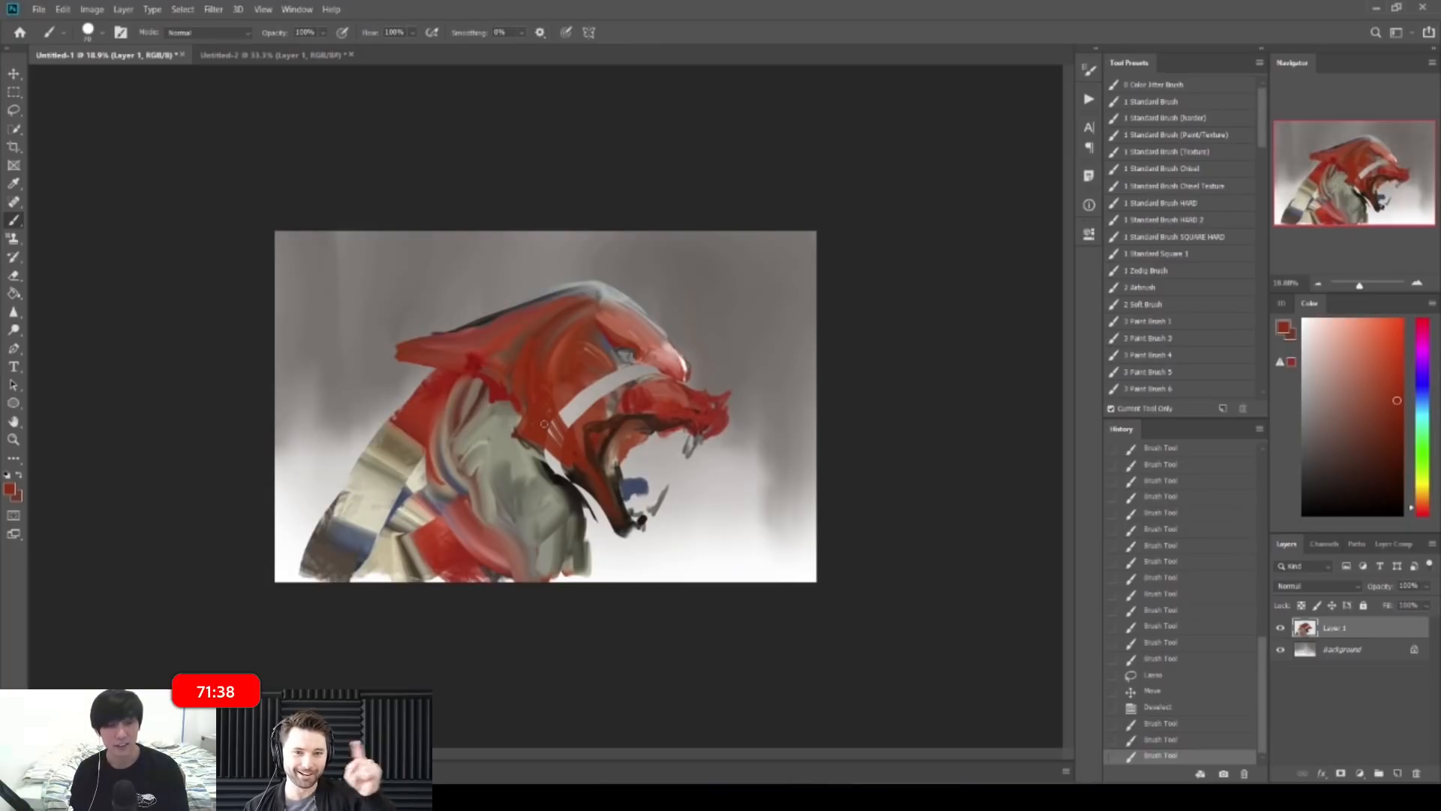
left_click_drag(557, 436, 650, 363)
Step: Refine the brow, snout and cheek with small dark and lighter red strokes
left_click_drag(651, 368, 667, 377)
left_click_drag(651, 370, 662, 387)
left_click(650, 377, "alt")
left_click(658, 386, "alt")
mouse_move(573, 377)
left_mouse_down()
mouse_move(562, 391)
mouse_move(572, 378)
mouse_move(677, 380)
left_mouse_up()
left_click(559, 394, "alt")
mouse_move(666, 374)
left_mouse_down()
mouse_move(688, 369)
mouse_move(665, 333)
left_mouse_up()
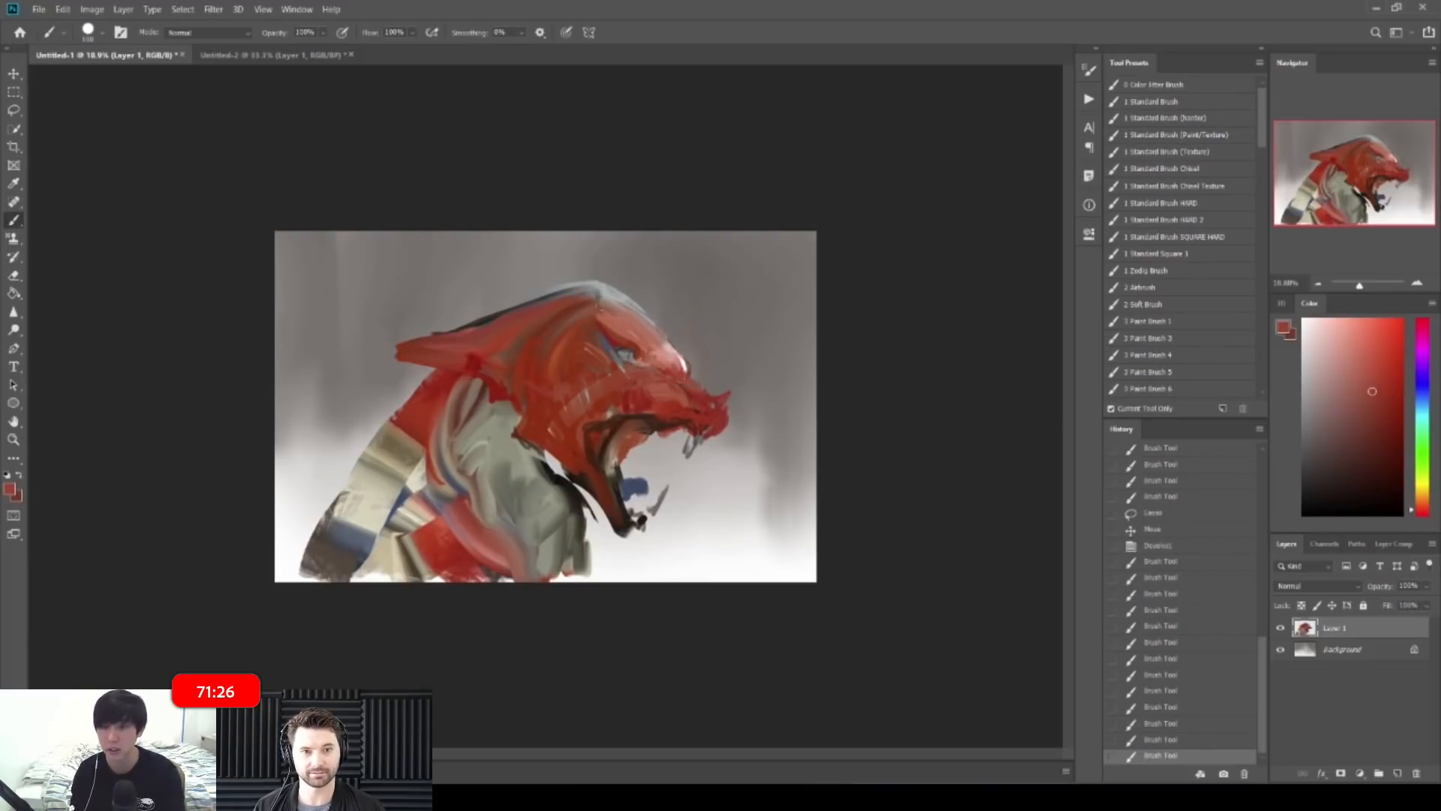
Step: Soften the red collar band left of the neck with a sampled tan-orange
left_click(499, 393, "alt")
left_click_drag(498, 392, 492, 396)
left_click(466, 380, "alt")
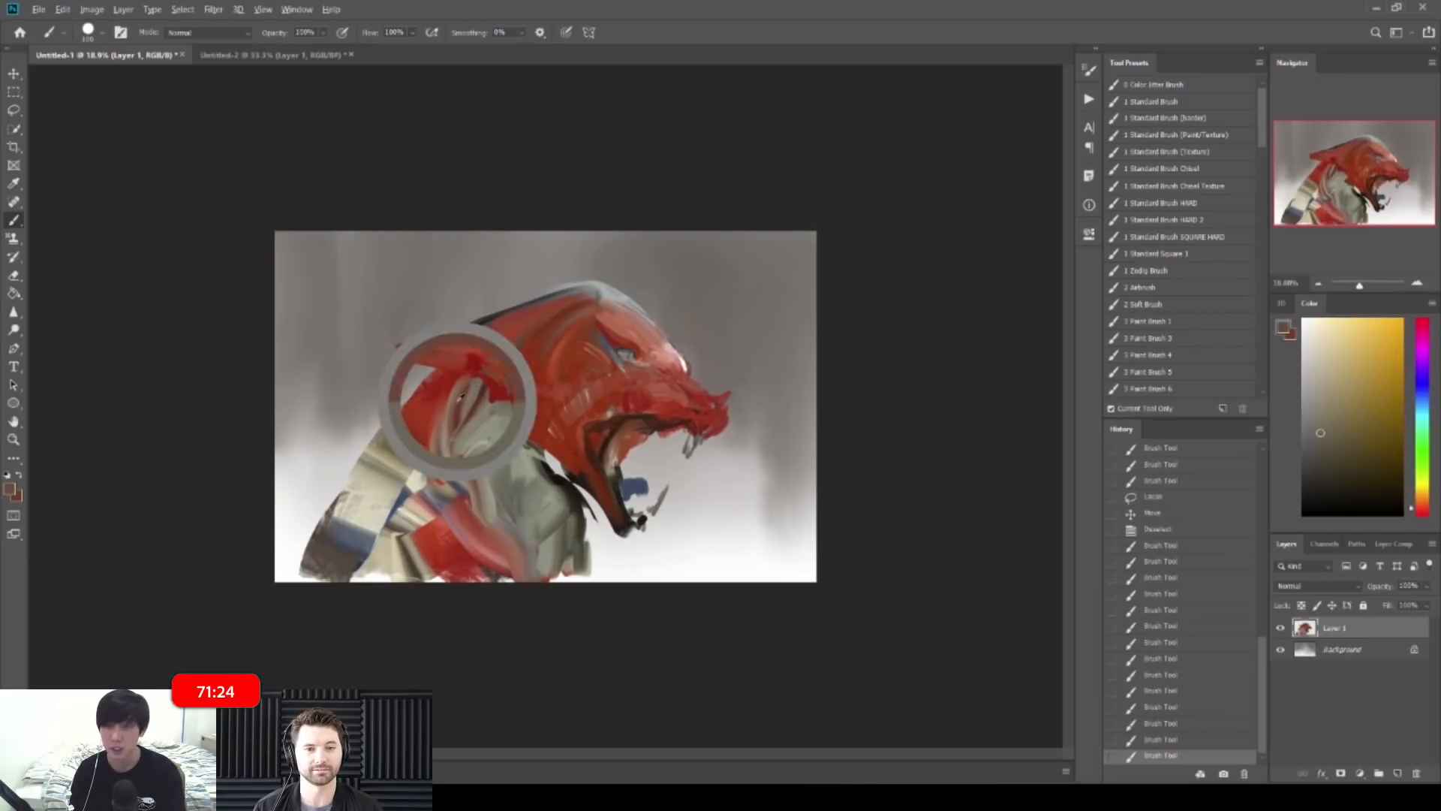
mouse_move(442, 439)
left_mouse_down()
mouse_move(453, 386)
mouse_move(440, 463)
mouse_move(478, 513)
left_mouse_up()
Step: Darken the inside of the eye with warm grey and extend the white brow highlight
left_click(607, 339, "alt")
left_click(632, 311, "alt")
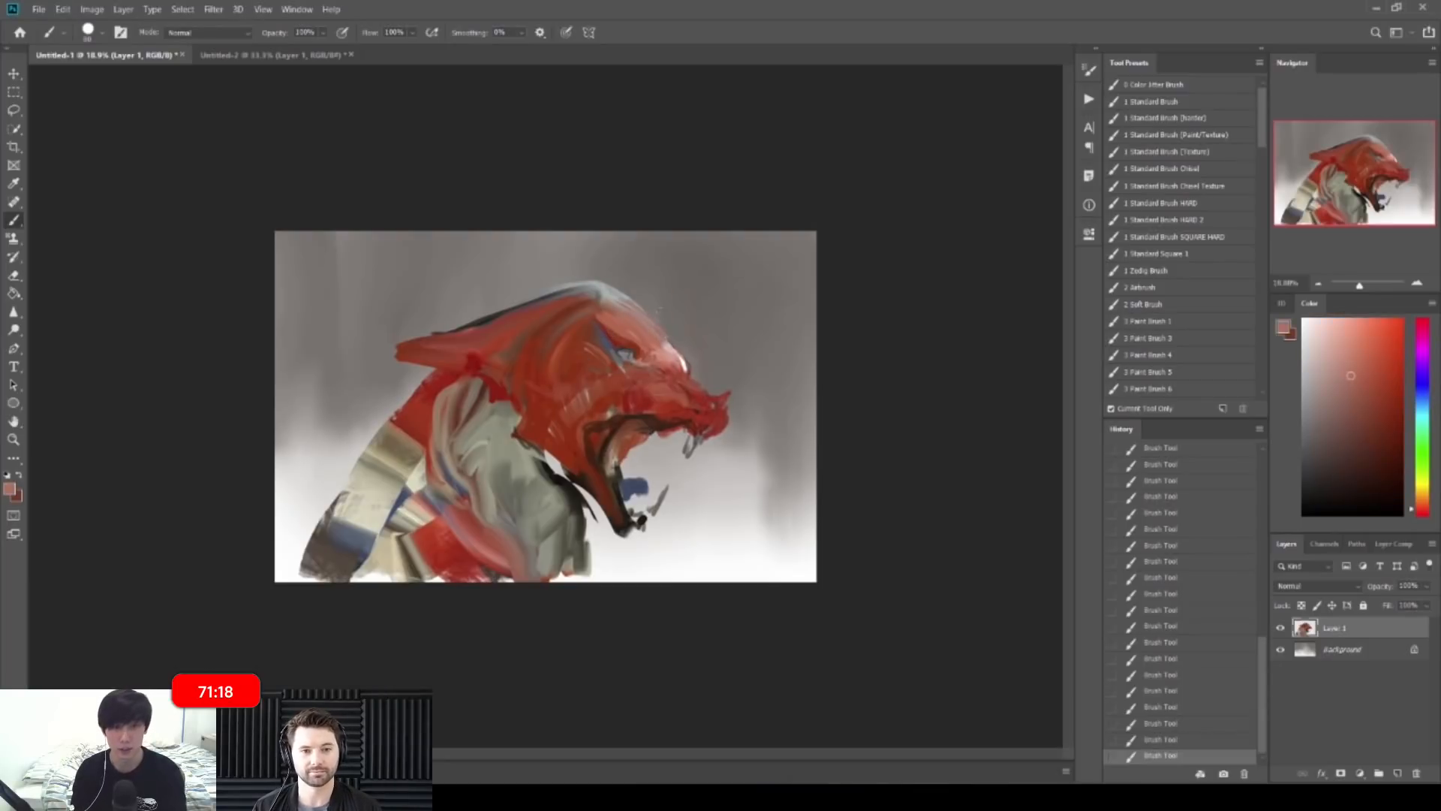
left_click(671, 368, "alt")
left_click_drag(659, 335, 740, 337)
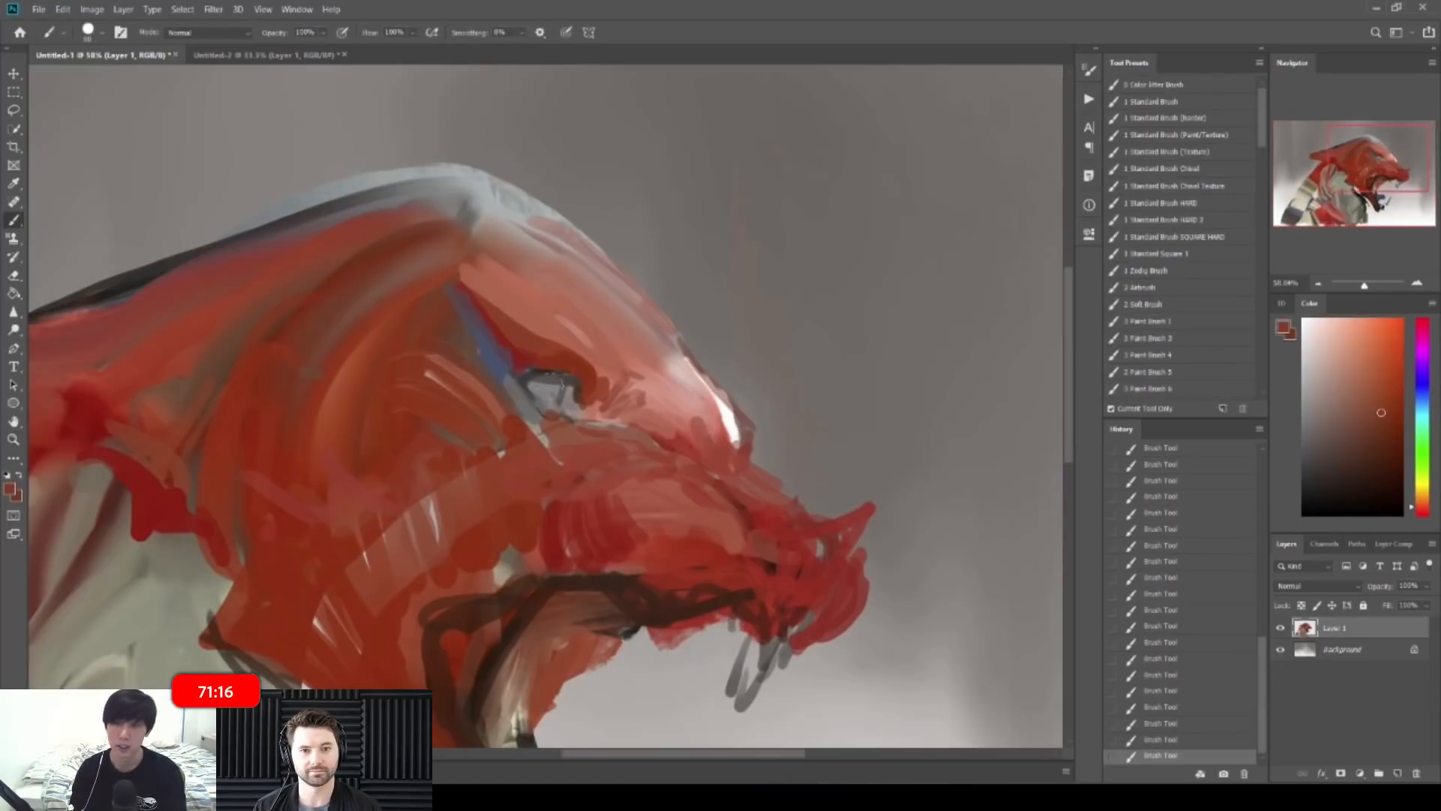
left_click(554, 391, "alt")
left_click(554, 375, "alt")
key("[")
left_click_drag(537, 384, 553, 409)
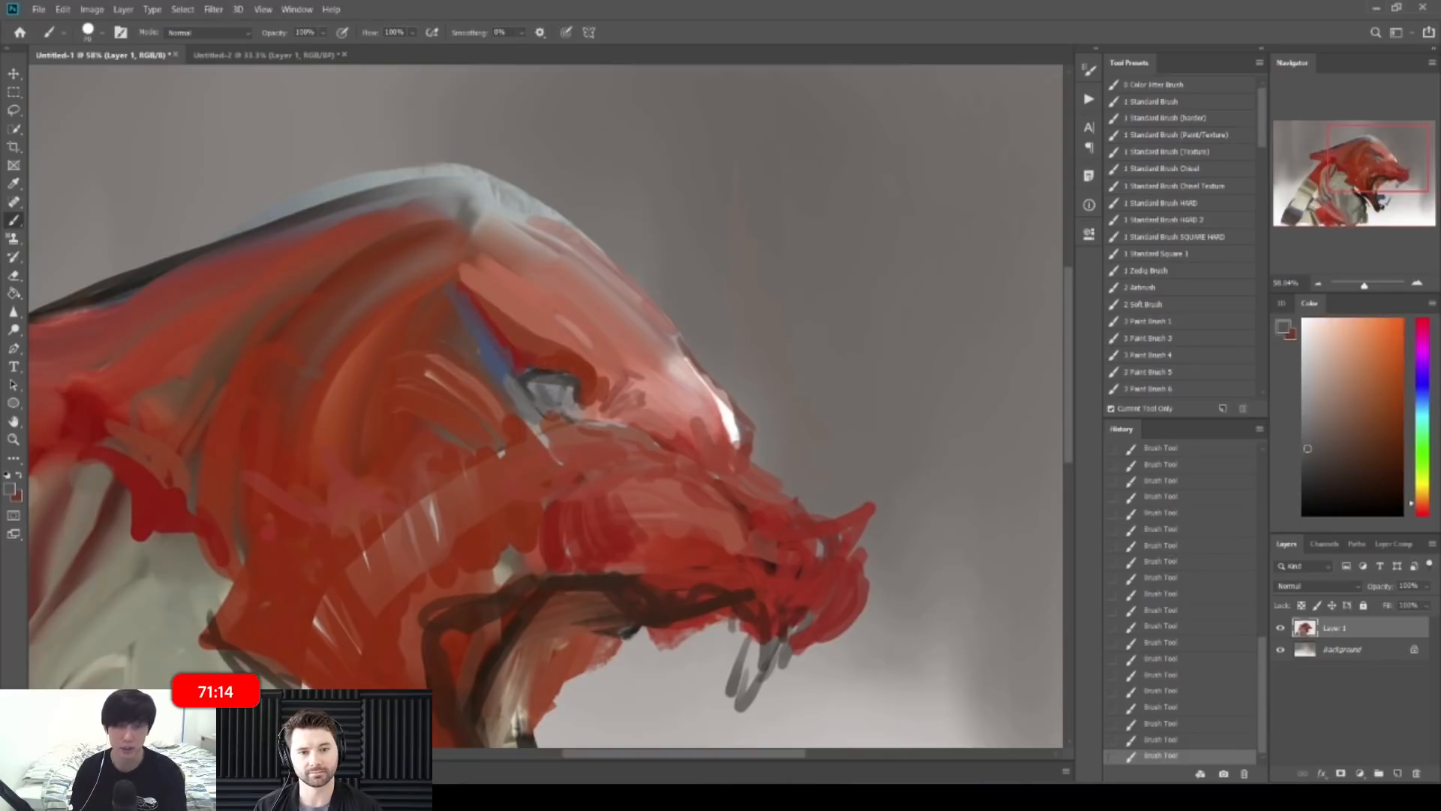
left_click(735, 417, "alt")
left_click_drag(730, 409, 737, 442)
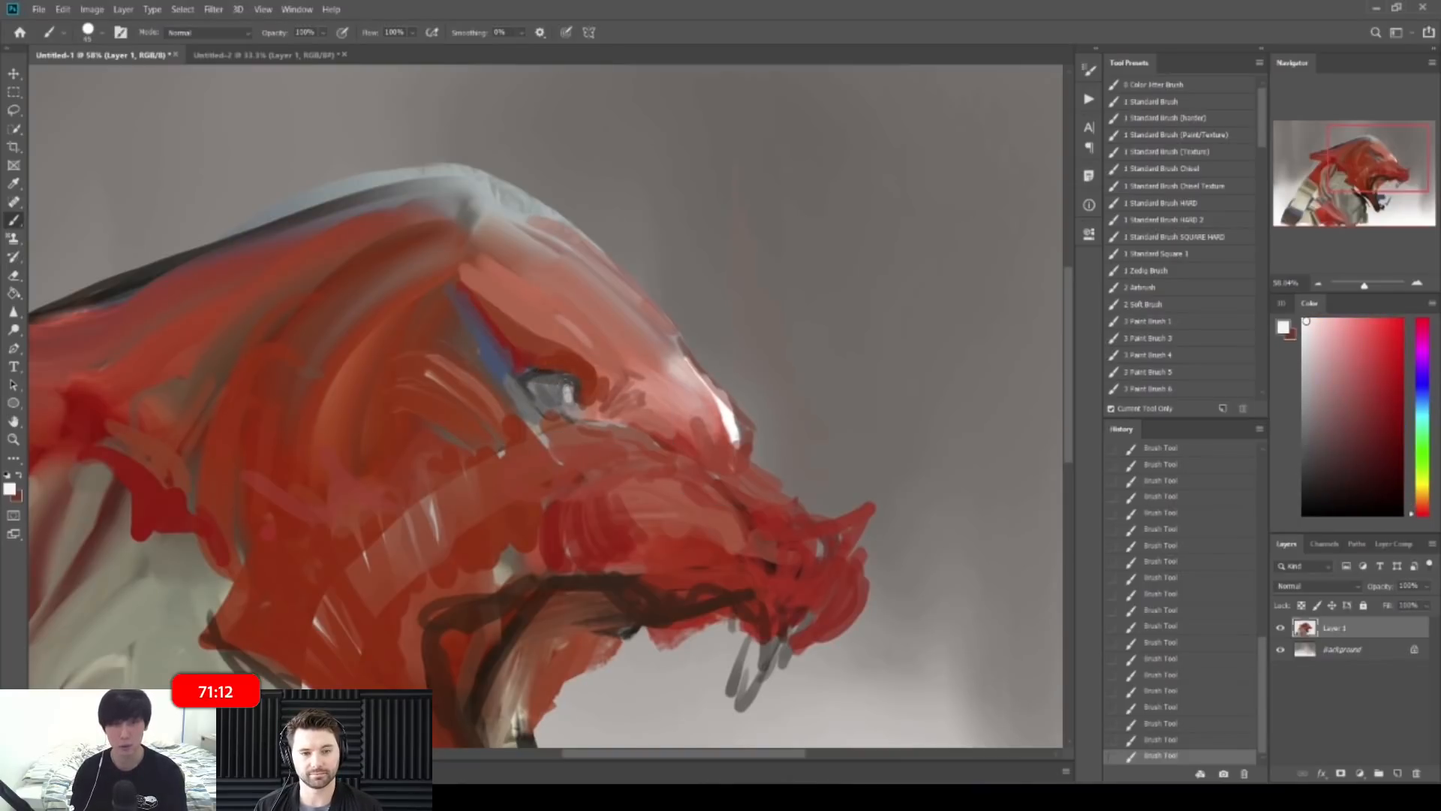
Step: Mirror the canvas horizontally to check the drawing, then flip it back
left_click_drag(780, 297, 672, 288)
key("ctrl+shift+h")
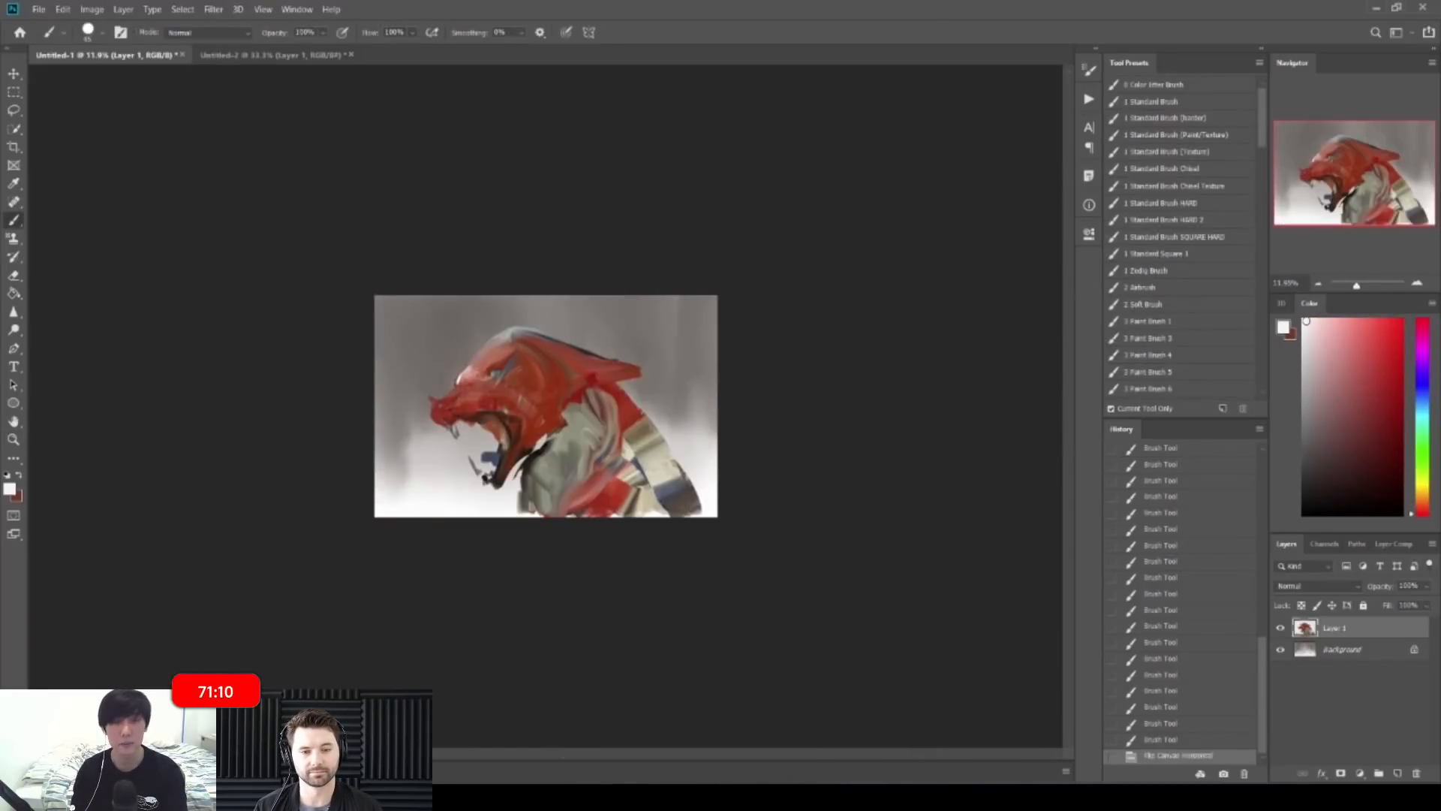
left_click_drag(495, 446, 517, 446)
key("ctrl+shift+h")
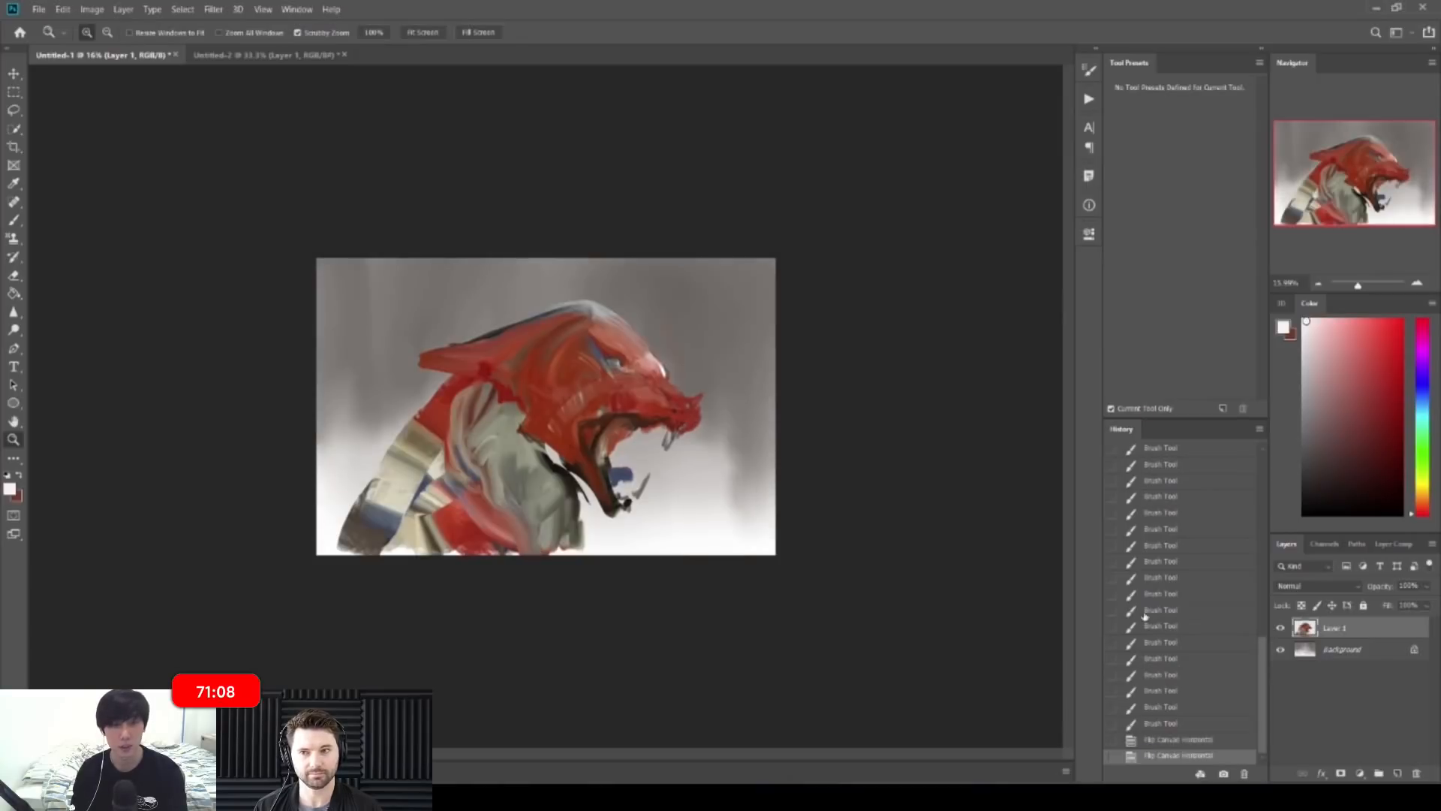
Step: Add small near-black strokes along the jaw and neck
left_click(584, 471, "alt")
left_click(561, 472, "alt")
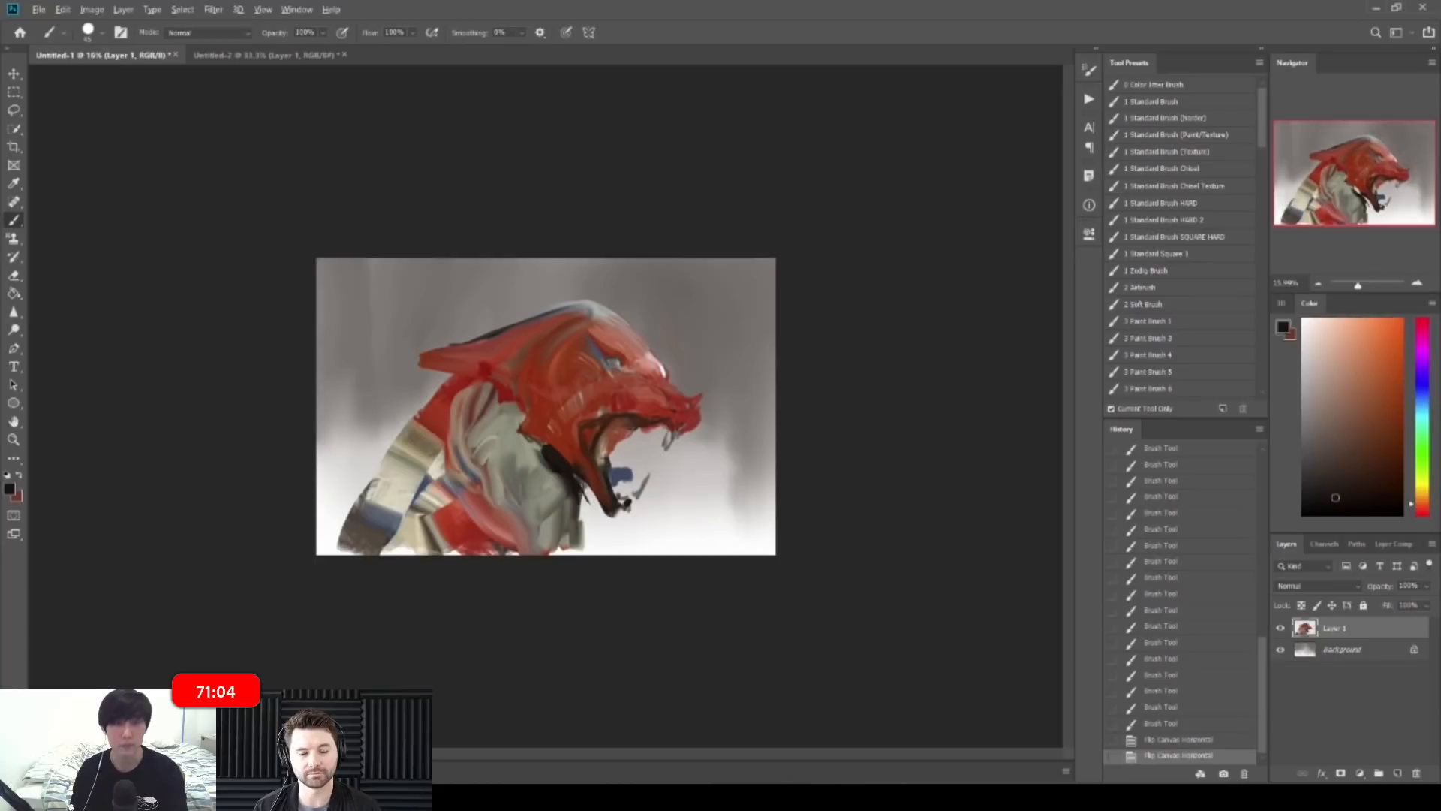
left_click_drag(569, 506, 579, 516)
left_click_drag(578, 502, 584, 509)
Step: Scale the whole dragon layer to about 93%, move it up-right, and commit
key("ctrl+t")
left_click_drag(337, 554, 363, 535)
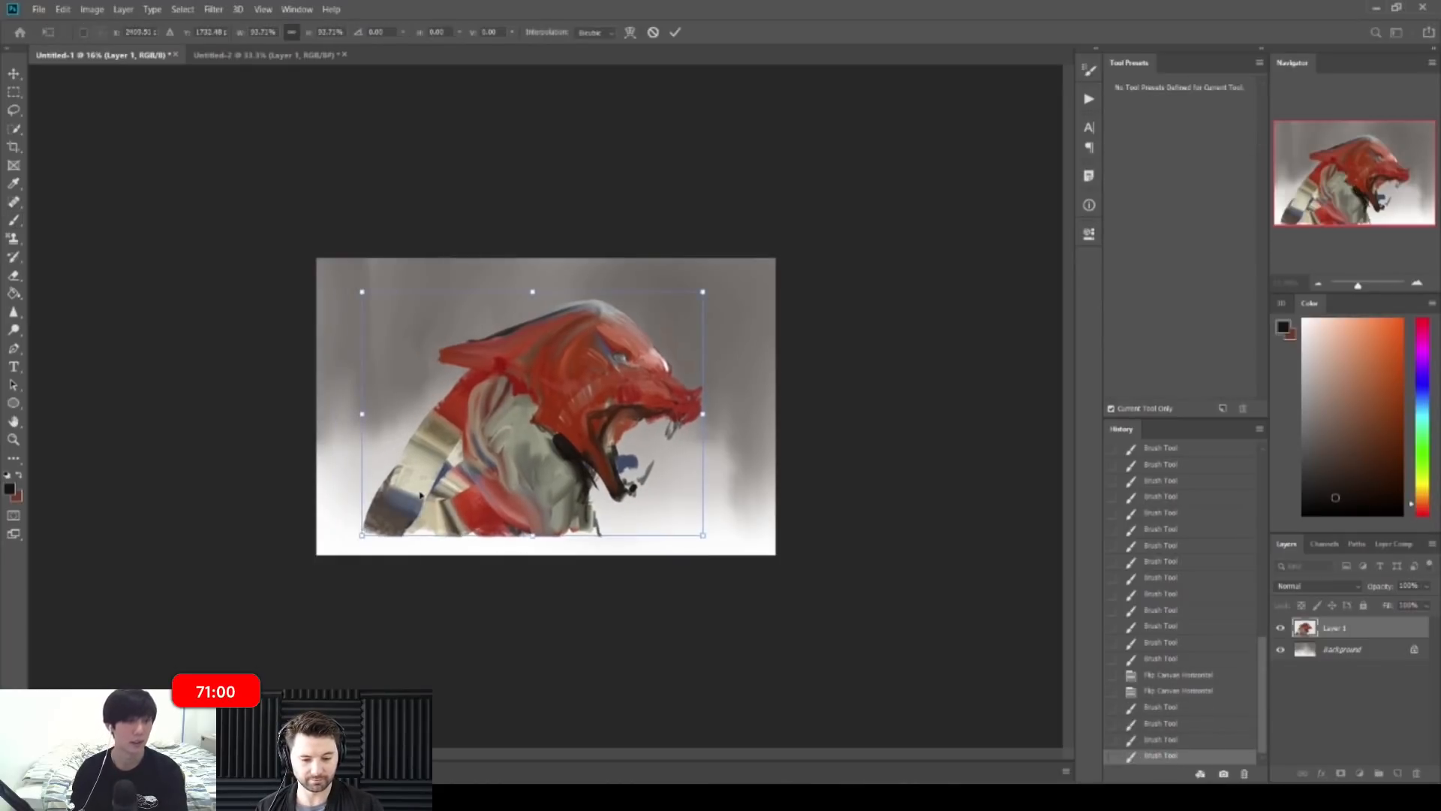
left_click_drag(464, 463, 478, 451)
left_click_drag(422, 490, 398, 517)
left_click(675, 34)
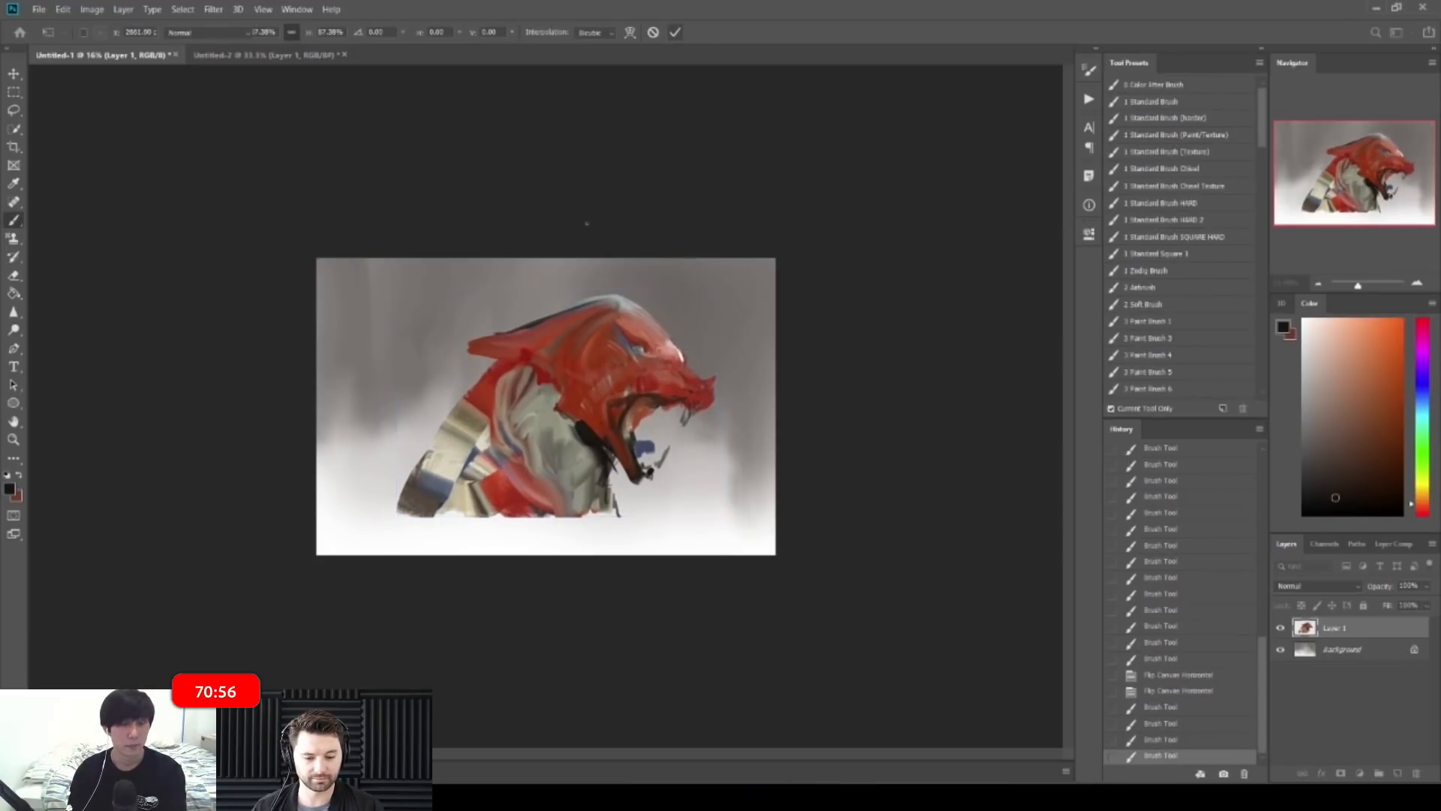
Step: Touch up the head with sampled red and browner red strokes
left_click_drag(610, 488, 611, 505)
left_click(516, 356, "alt")
left_click_drag(516, 361, 466, 381)
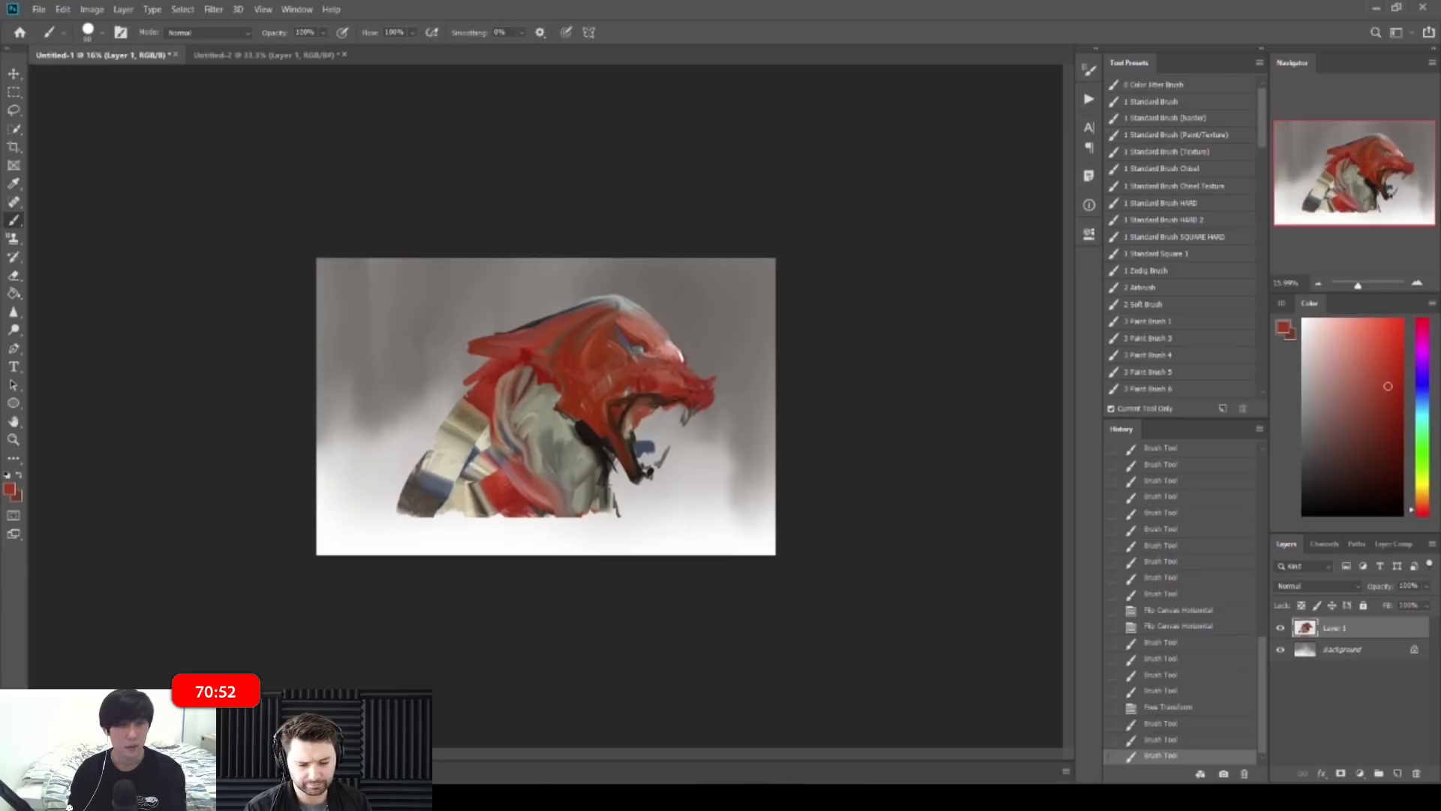
left_click_drag(657, 312, 694, 312)
left_click(589, 290, "alt")
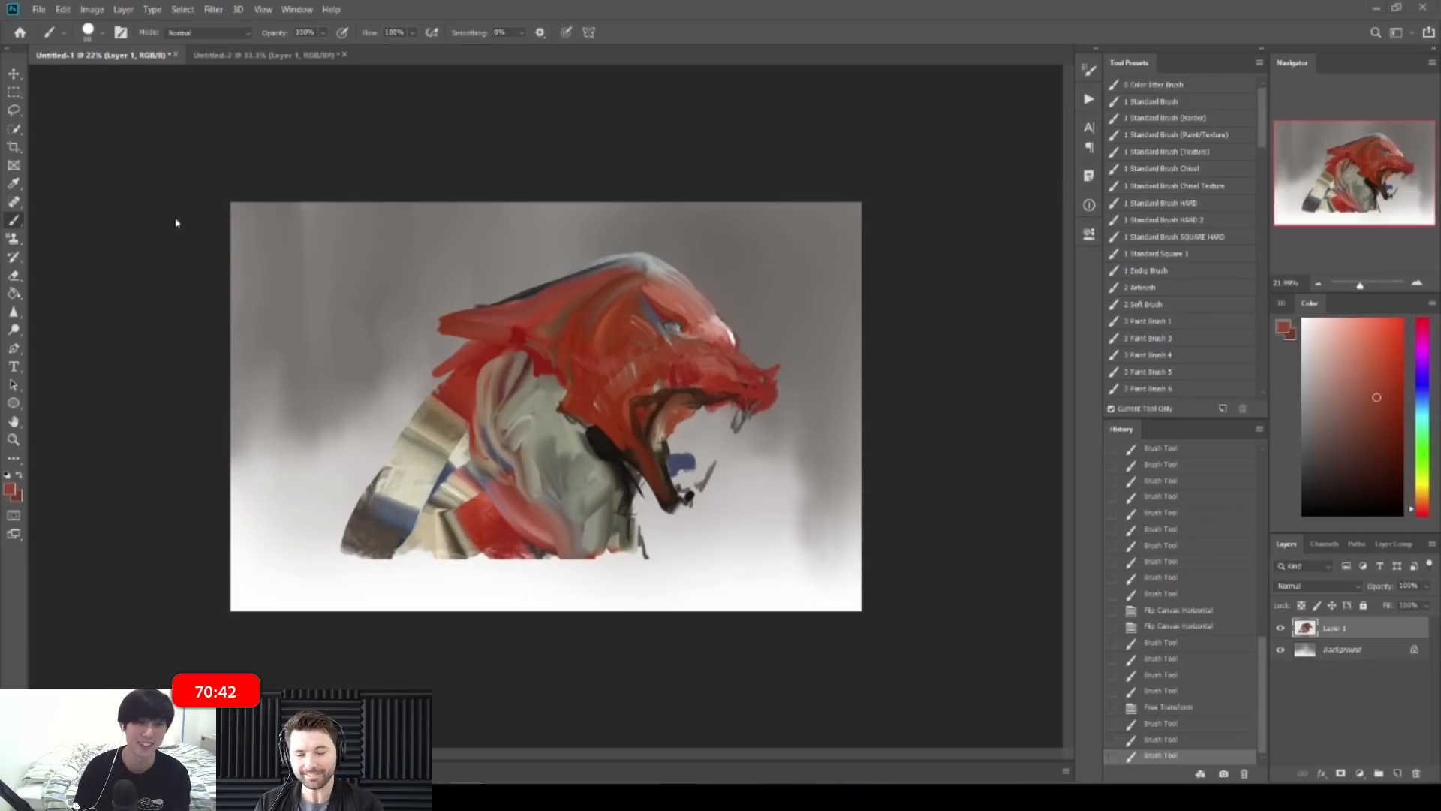
Step: Switch to the Pattern Stamp and try horn strokes from the head, undoing misfires
right_click(13, 238)
left_click(67, 242)
left_click_drag(620, 283, 500, 262)
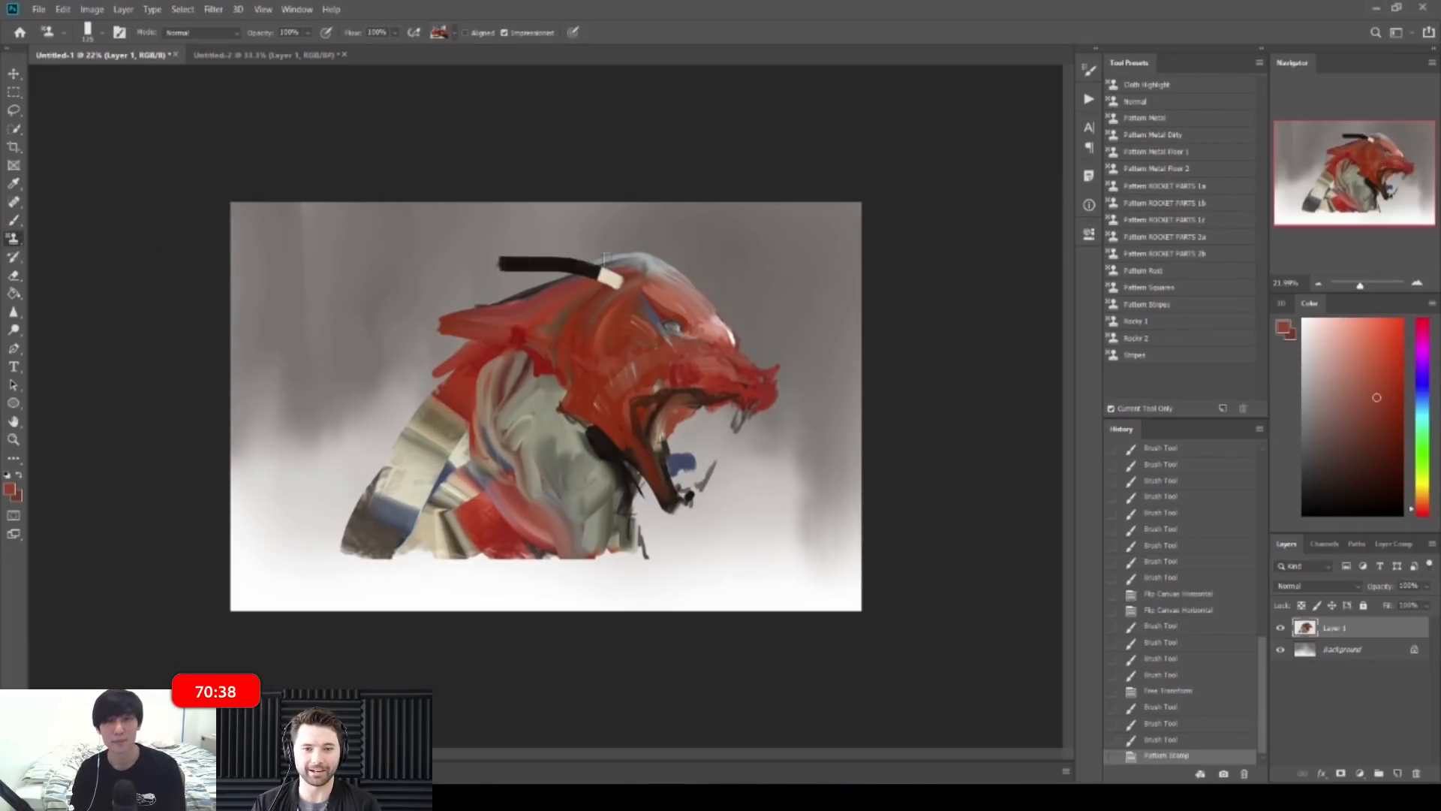
key("ctrl+z")
key("]")
key("]")
key("]")
key("]")
left_click_drag(614, 271, 440, 255)
key("ctrl+z")
mouse_move(574, 289)
left_mouse_down()
mouse_move(593, 276)
mouse_move(515, 270)
mouse_move(616, 284)
left_mouse_up()
left_click_drag(621, 278, 617, 334)
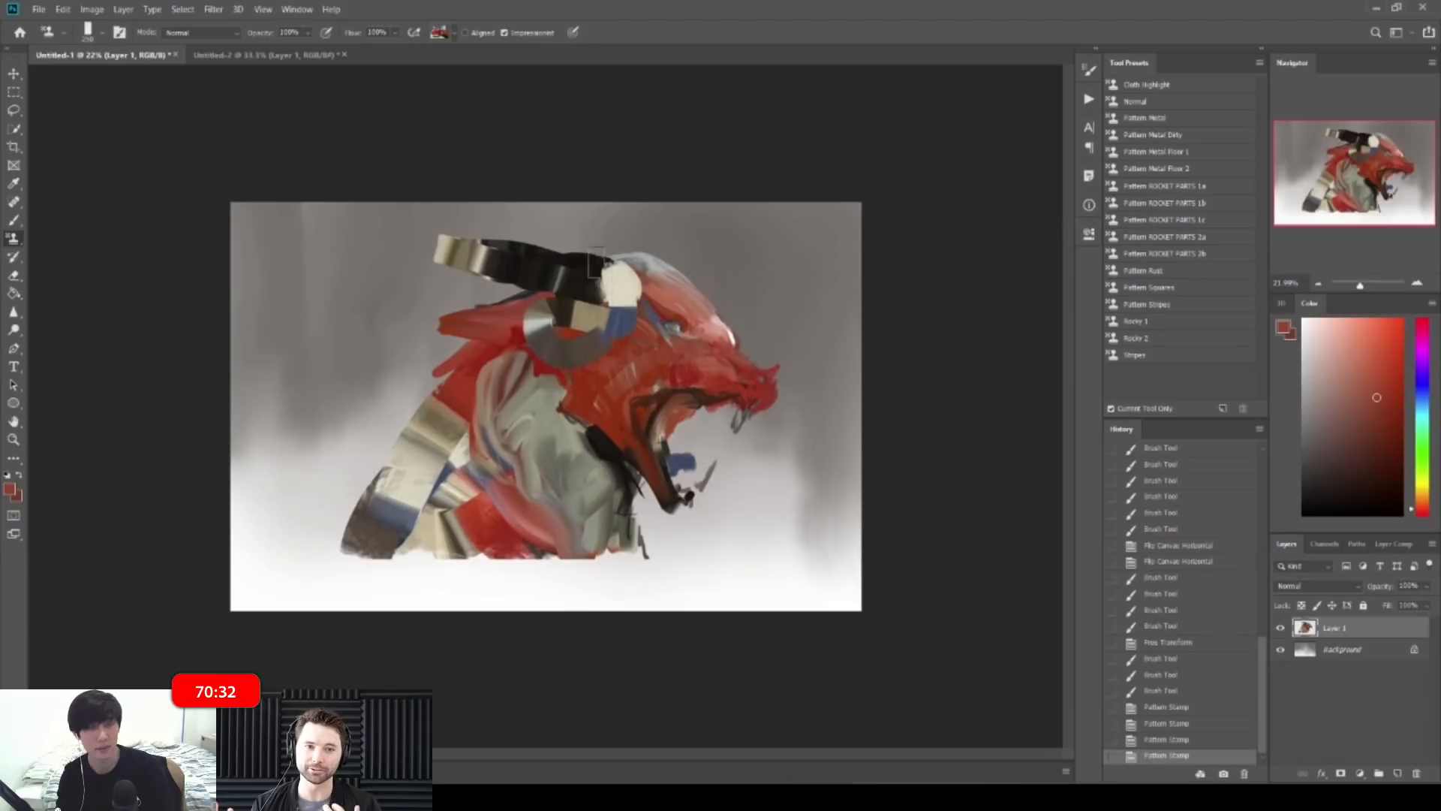
key("ctrl+z")
key("ctrl+z")
key("ctrl+z")
key("ctrl+z")
Step: With Aligned on, stamp a blue-grey horn sweeping left from the head to its tip
left_click(469, 33)
left_click_drag(586, 278, 486, 263)
mouse_move(595, 285)
left_mouse_down()
mouse_move(530, 270)
mouse_move(609, 290)
left_mouse_up()
key("bracketright")
key("bracketright")
left_click_drag(442, 255, 644, 281)
key("bracketleft")
key("bracketleft")
key("bracketleft")
left_click_drag(518, 273, 435, 260)
mouse_move(424, 260)
left_mouse_down()
mouse_move(342, 256)
mouse_move(441, 253)
mouse_move(503, 280)
left_mouse_up()
key("bracketright")
key("bracketright")
key("bracketright")
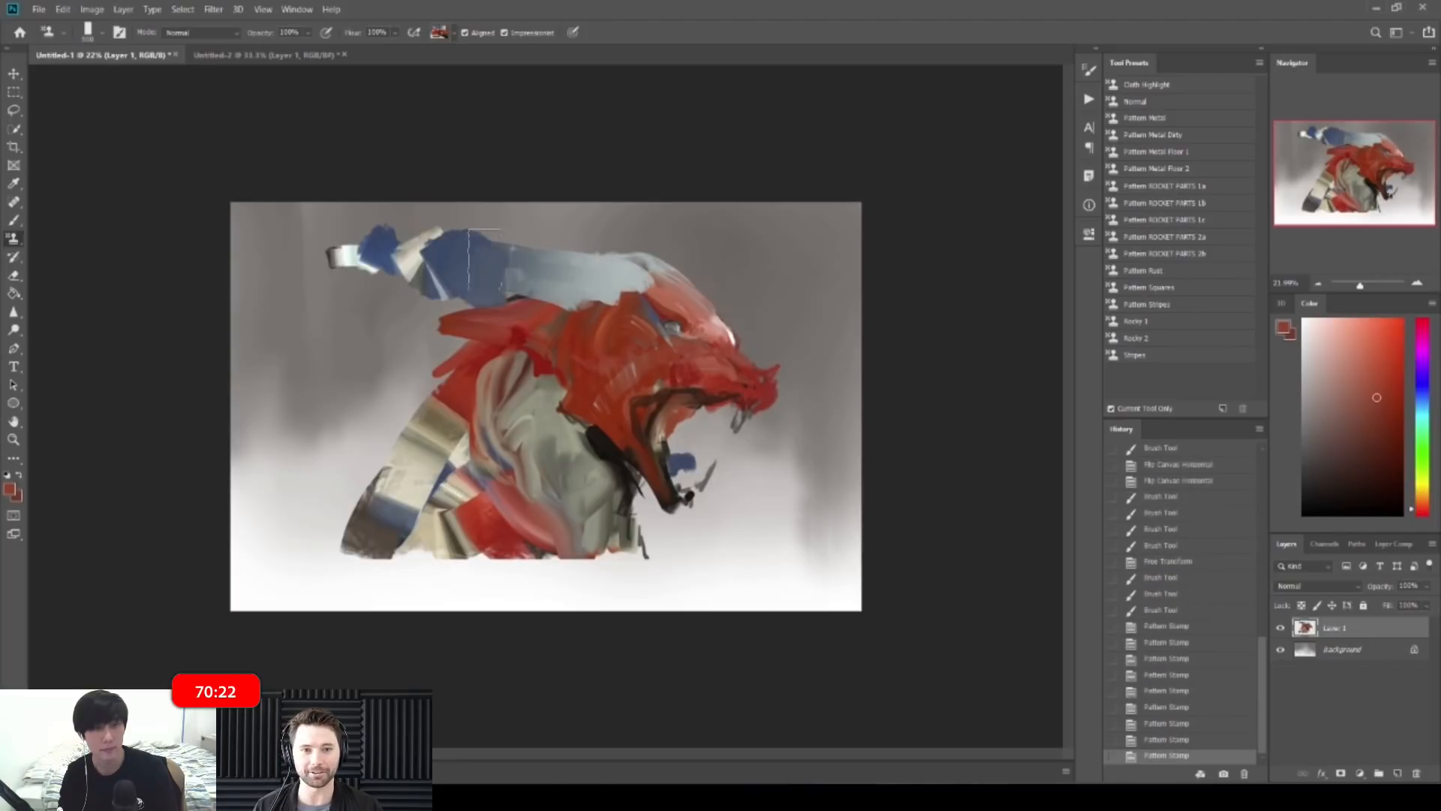
key("ctrl+z")
key("ctrl+z")
key("ctrl+z")
key("ctrl+z")
key("bracketleft")
key("bracketleft")
key("bracketleft")
left_click_drag(453, 253, 398, 253)
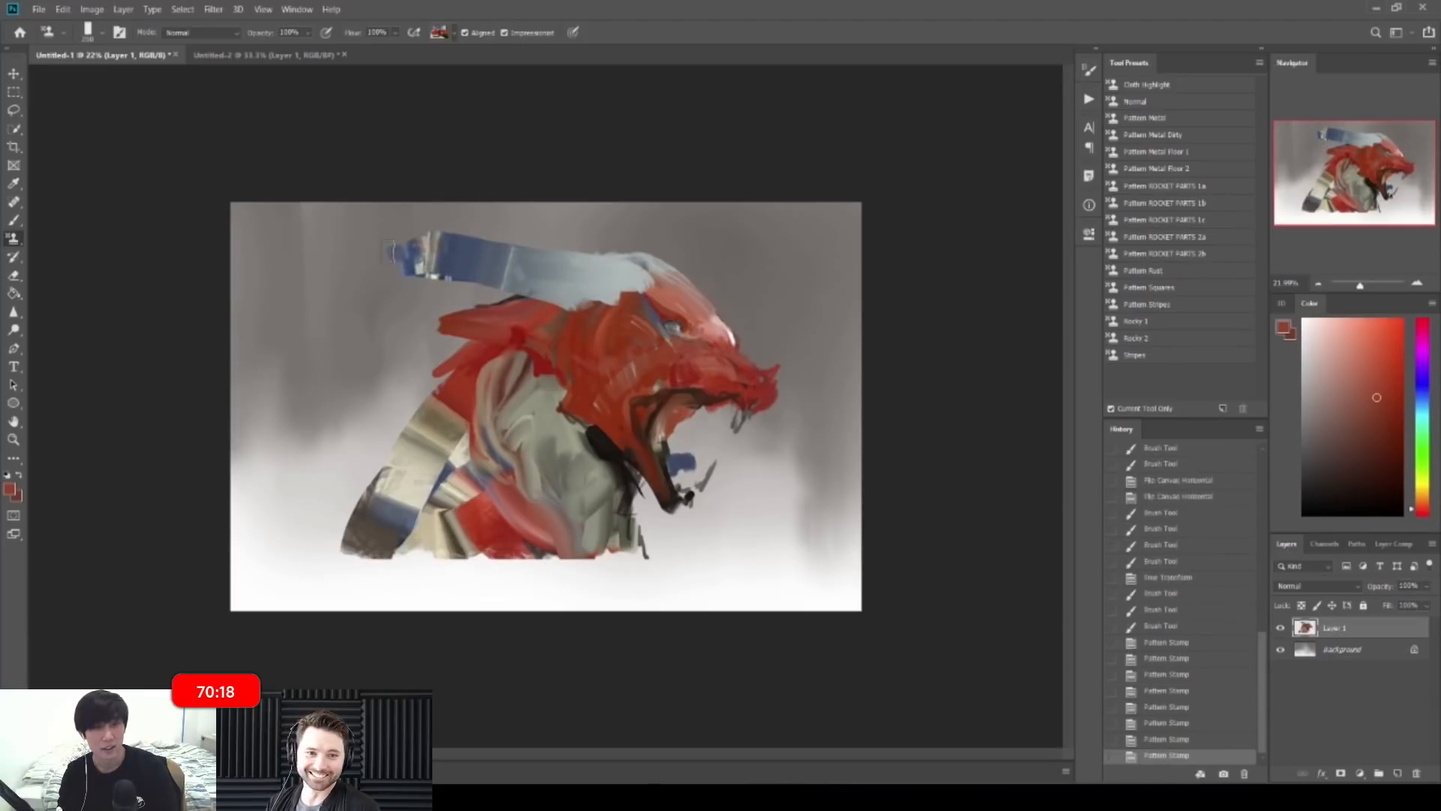
mouse_move(402, 256)
left_mouse_down()
mouse_move(361, 262)
mouse_move(495, 284)
mouse_move(384, 234)
mouse_move(407, 239)
left_mouse_up()
Step: Erase leftover paint under the horn and shape a thinner pointed tip
key("e")
left_click_drag(501, 289, 489, 284)
key("b")
mouse_move(359, 266)
left_mouse_down()
mouse_move(309, 244)
mouse_move(335, 251)
left_mouse_up()
left_click(12, 237)
key("e")
mouse_move(328, 251)
left_mouse_down()
mouse_move(312, 243)
mouse_move(327, 262)
left_mouse_up()
mouse_move(323, 258)
left_mouse_down()
mouse_move(353, 271)
mouse_move(368, 247)
left_mouse_up()
key("b")
Step: Add blue and red-striped bands along the horn's middle and extend its pale base
key("s")
mouse_move(469, 248)
left_mouse_down()
mouse_move(409, 246)
mouse_move(428, 245)
left_mouse_up()
left_click_drag(458, 248, 420, 246)
mouse_move(511, 260)
left_mouse_down()
mouse_move(439, 250)
mouse_move(601, 279)
mouse_move(595, 301)
mouse_move(632, 297)
left_mouse_up()
key("bracketright")
key("bracketright")
left_click_drag(591, 302, 604, 302)
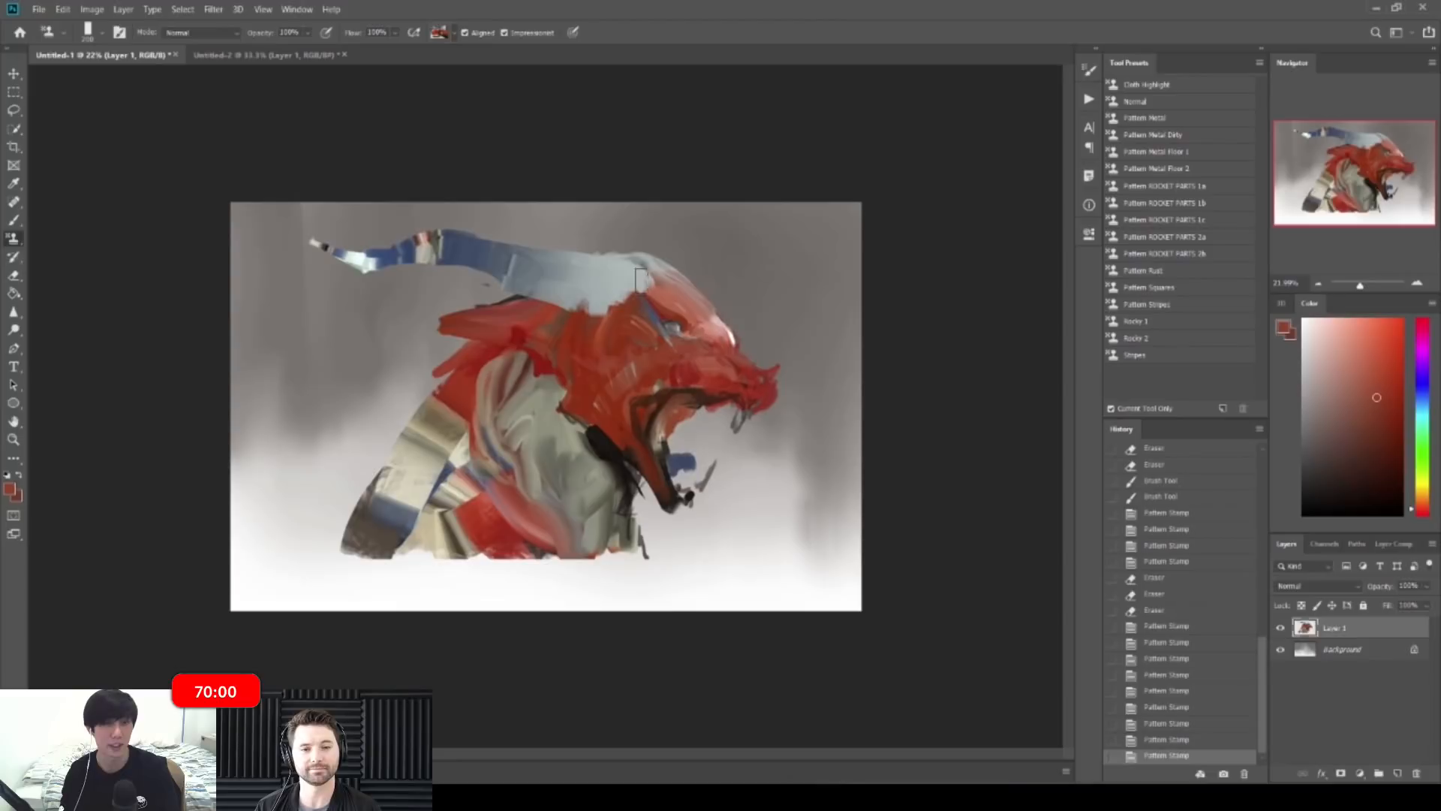
key("bracketleft")
key("bracketleft")
key("bracketleft")
key("bracketleft")
Step: Paint a pale second horn along the head's top edge and lengthen its tip
left_click_drag(675, 271, 697, 289)
mouse_move(666, 265)
left_mouse_down()
mouse_move(690, 283)
mouse_move(596, 239)
left_mouse_up()
left_click_drag(631, 256, 606, 241)
left_click_drag(632, 254, 611, 245)
Step: Mirror the canvas to check the design, undo the neck stroke, and add a jaw mark
left_click_drag(725, 244, 669, 235)
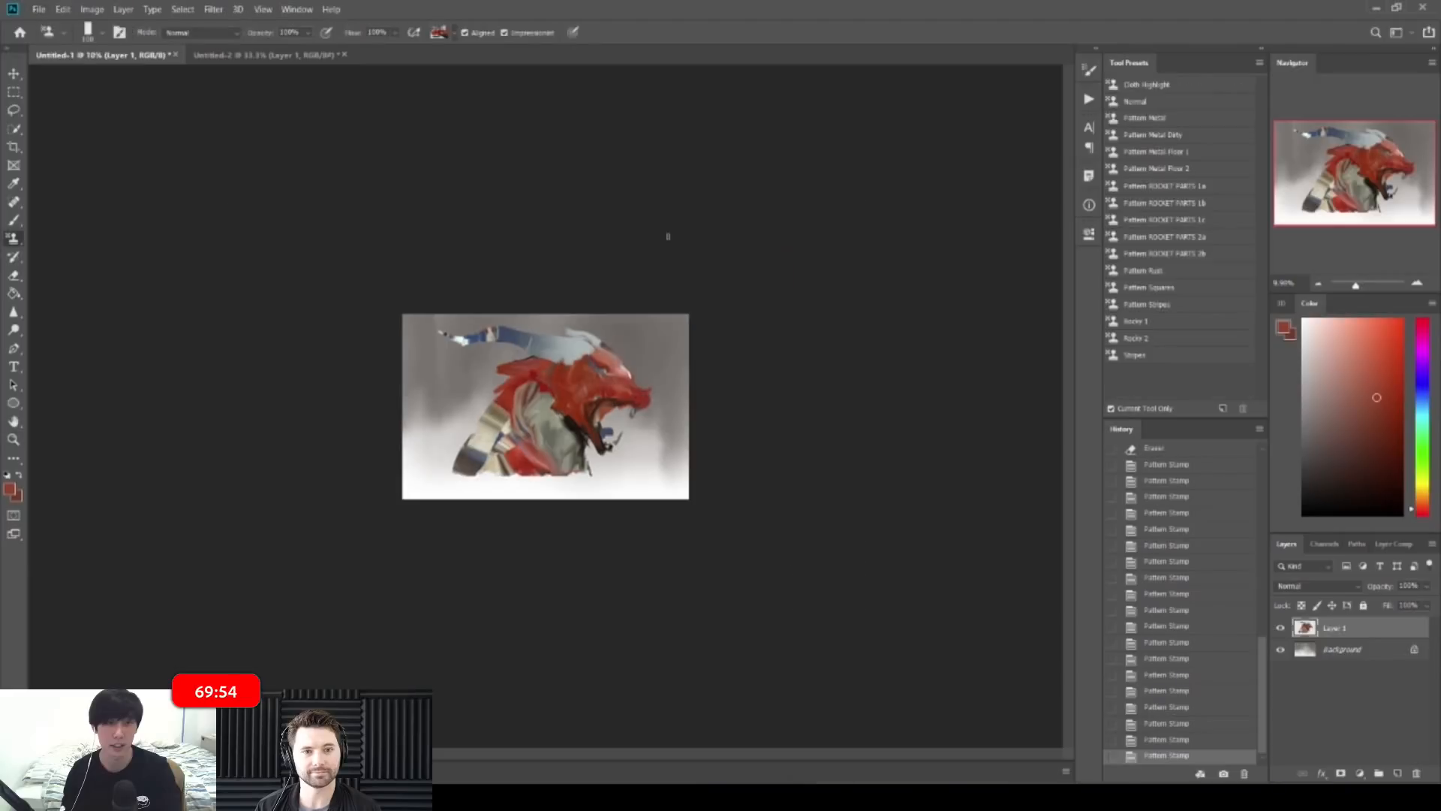
key("ctrl+shift+h")
mouse_move(582, 311)
left_mouse_down()
mouse_move(660, 309)
mouse_move(583, 297)
left_mouse_up()
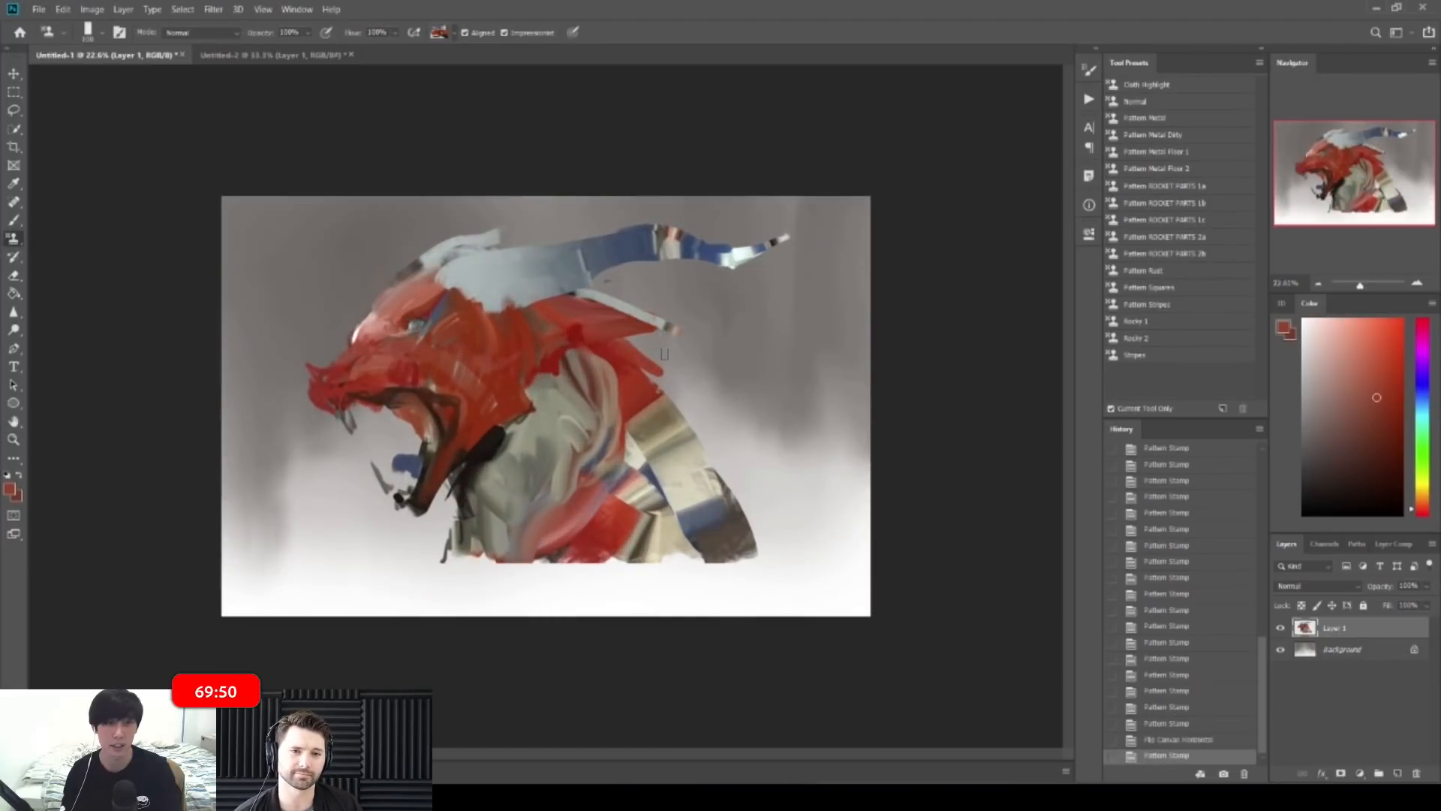
key("ctrl+z")
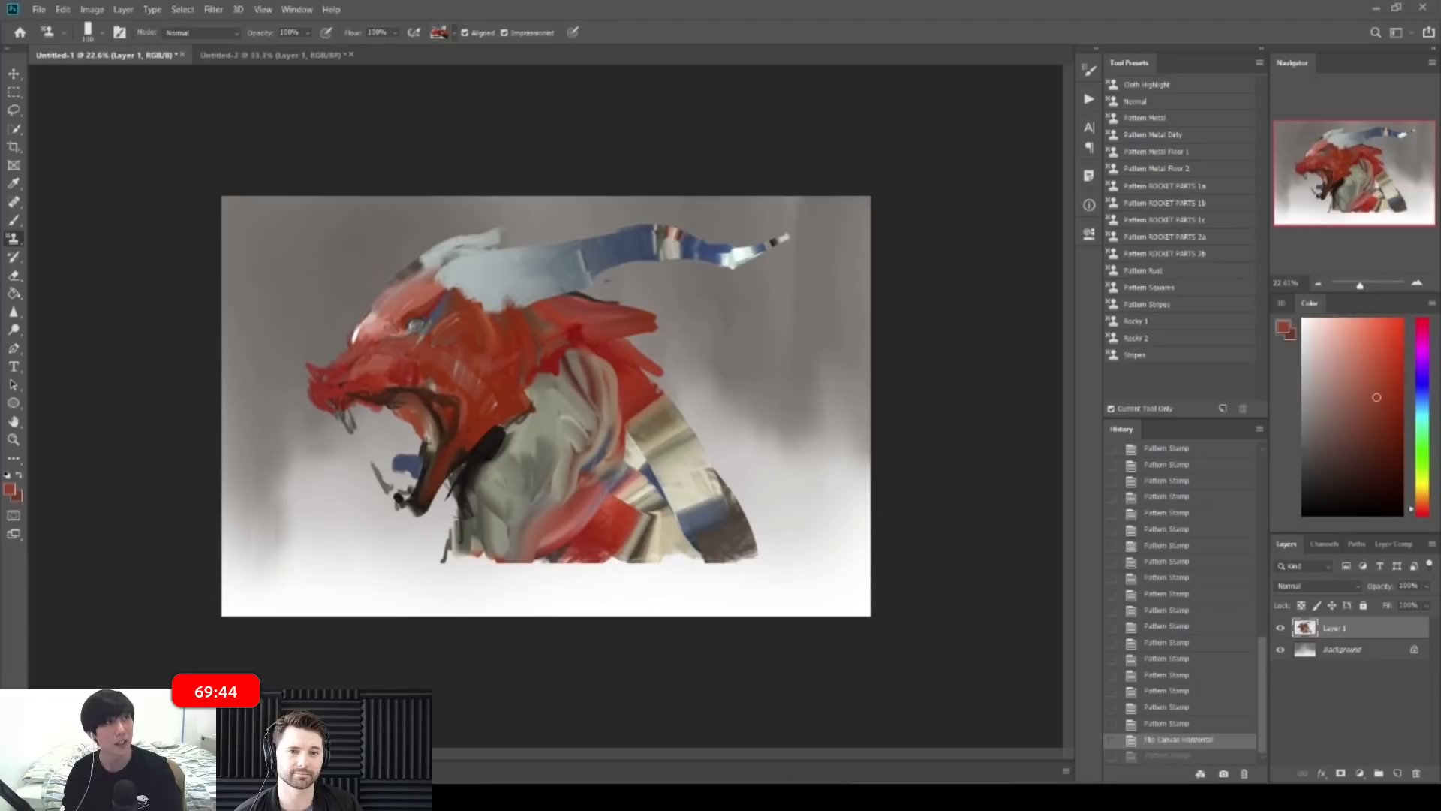
left_click(427, 486)
Step: Blend dark brown and reddish-brown strokes into the jaw with the Mixer Brush
right_click(23, 242)
left_click(47, 240)
right_click(22, 221)
left_click(61, 260)
mouse_move(425, 497)
left_mouse_down()
mouse_move(423, 527)
mouse_move(448, 505)
left_mouse_up()
left_click_drag(472, 444, 444, 482)
left_click(455, 448, "alt")
mouse_move(455, 459)
left_mouse_down()
mouse_move(439, 496)
mouse_move(448, 485)
left_mouse_up()
left_click_drag(451, 472, 434, 506)
left_click_drag(476, 446, 456, 474)
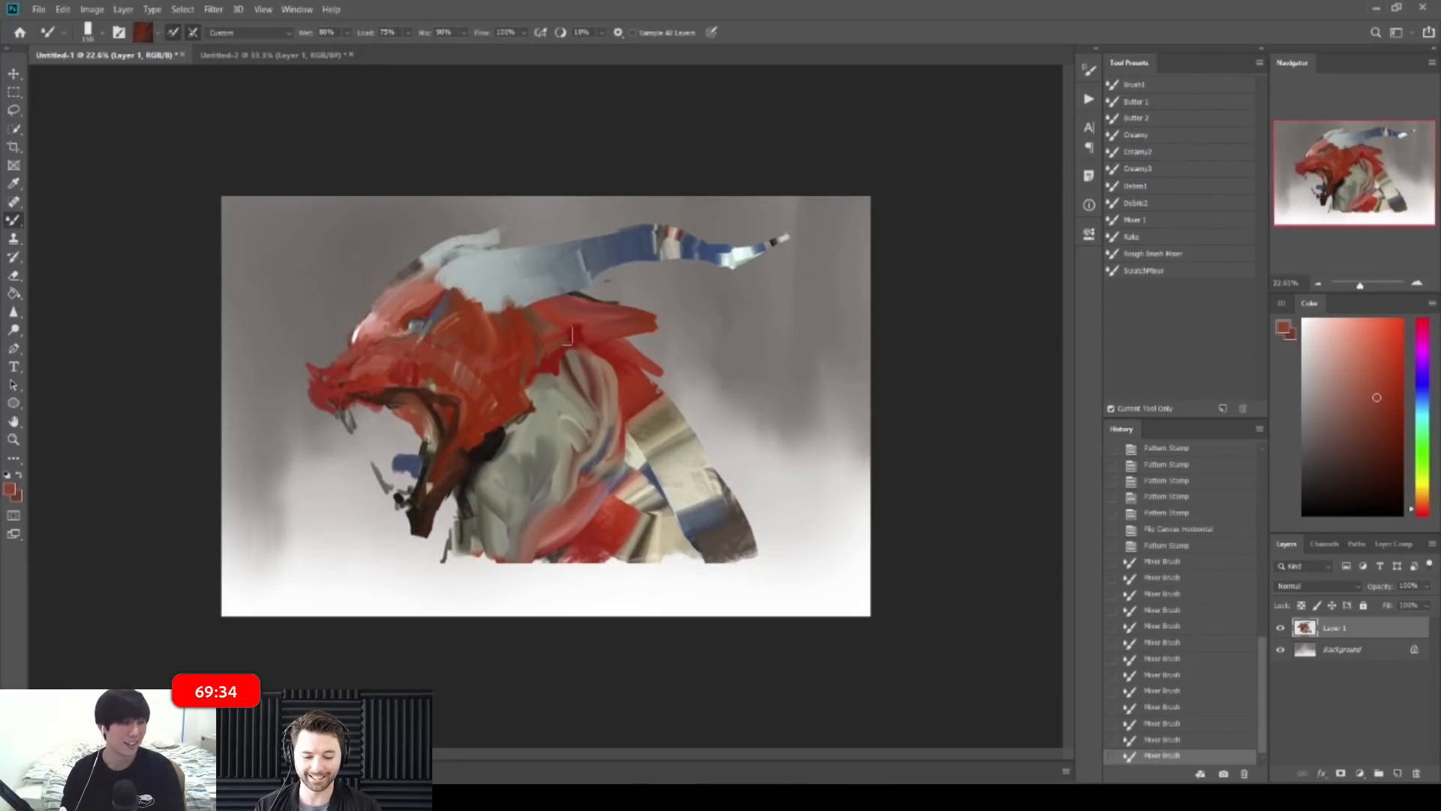
Step: Flip the canvas back to face right and zoom in on the dragon's eye
key("ctrl+shift+h")
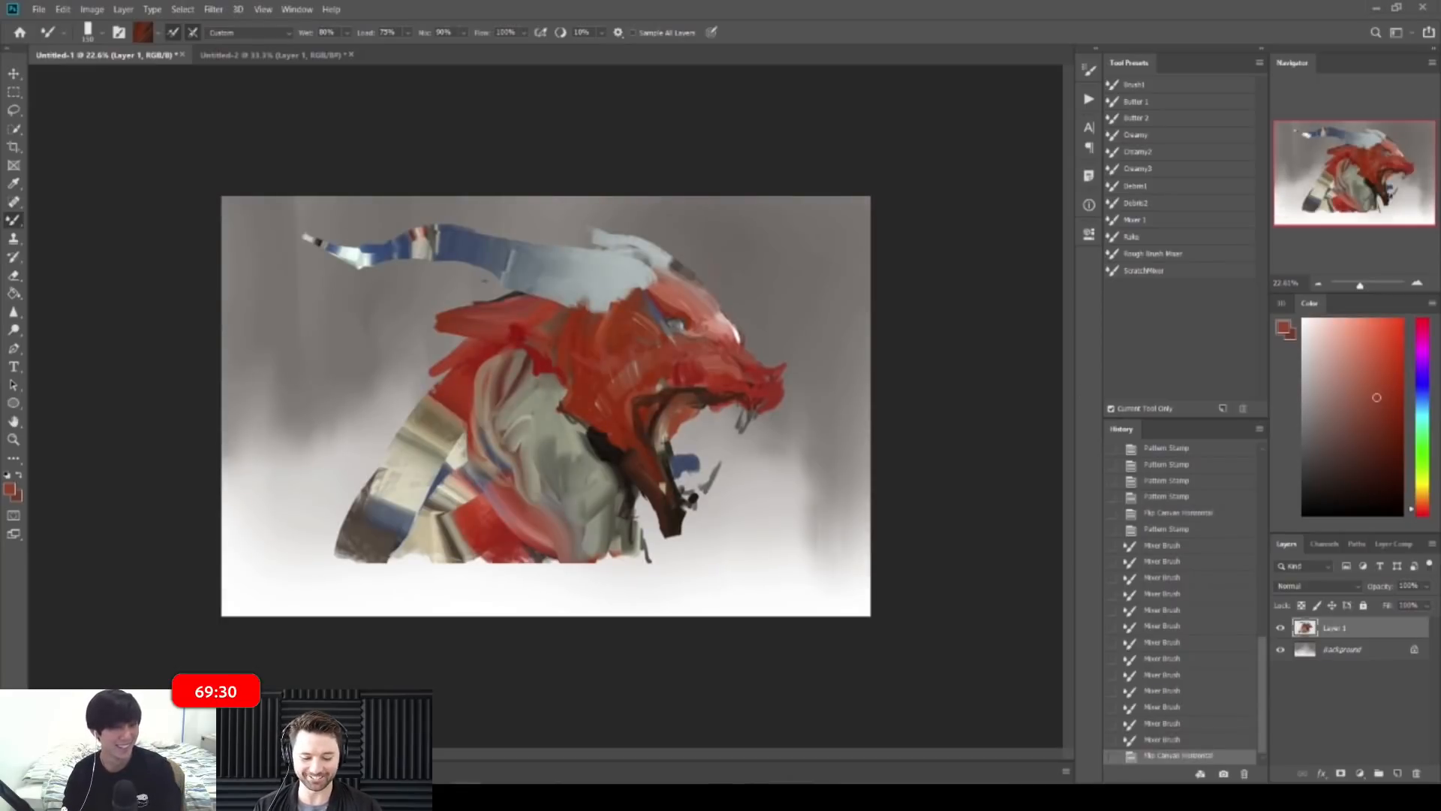
left_click(983, 520)
key("ctrl+space")
left_click_drag(658, 409, 725, 409)
key("ctrl+space")
left_click_drag(713, 228, 755, 227)
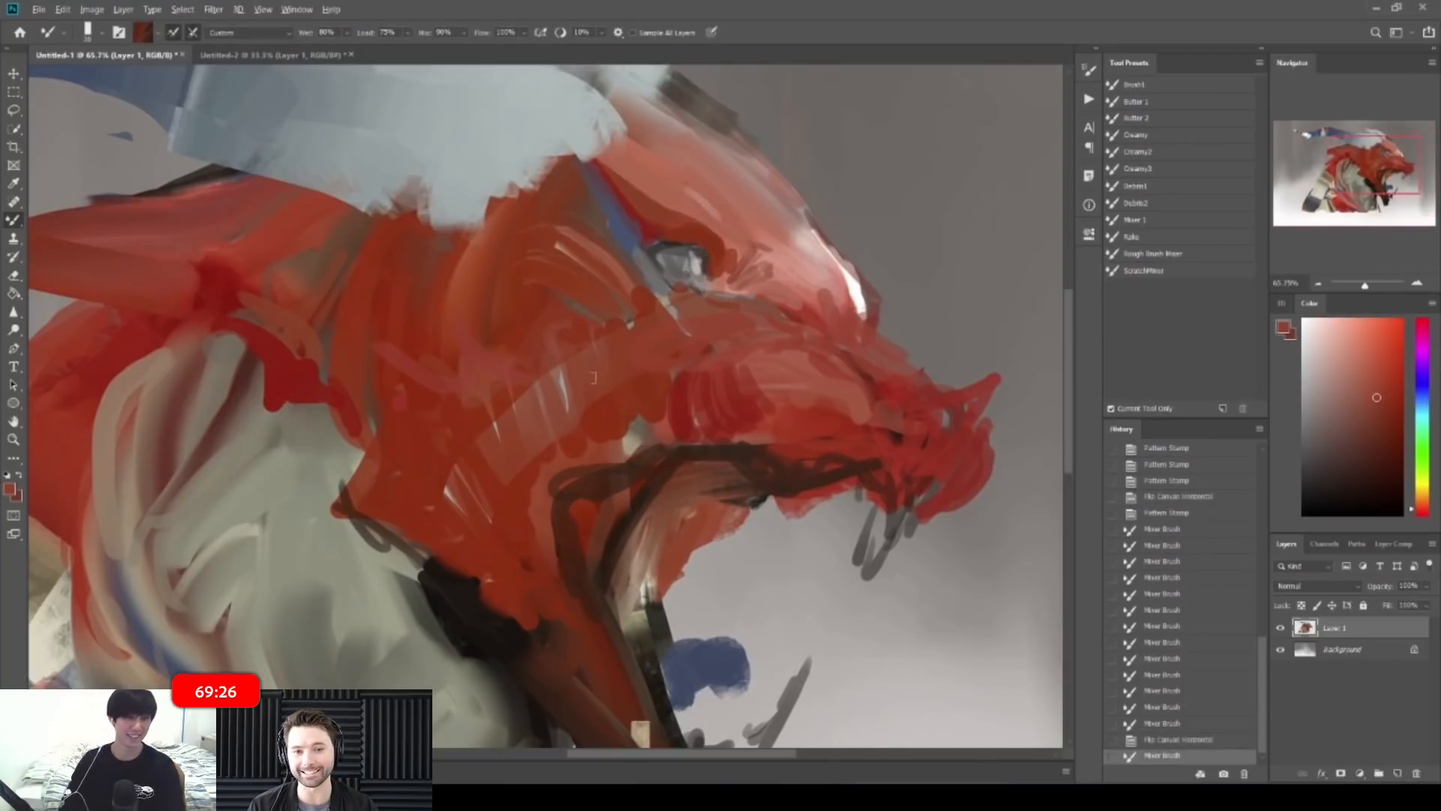
Step: Darken the upper eyelid and the eye's right corner with small near-black strokes
left_click(457, 617, "alt")
mouse_move(654, 247)
left_mouse_down()
mouse_move(682, 241)
mouse_move(706, 276)
mouse_move(715, 251)
mouse_move(706, 274)
left_mouse_up()
left_click(712, 254, "alt")
key("[")
left_click_drag(709, 256, 708, 264)
left_click(705, 255, "alt")
left_click_drag(707, 252, 709, 263)
Step: Darken the eye's lower-right rim and paint red under the eye
key("ctrl+space")
mouse_move(753, 245)
left_mouse_down()
mouse_move(714, 222)
mouse_move(634, 229)
mouse_move(755, 242)
mouse_move(717, 292)
mouse_move(773, 302)
mouse_move(791, 323)
mouse_move(765, 293)
mouse_move(698, 292)
mouse_move(826, 294)
left_mouse_up()
left_click(702, 294, "alt")
left_click(723, 265, "alt")
key("]")
left_click(694, 308, "alt")
key("ctrl+space")
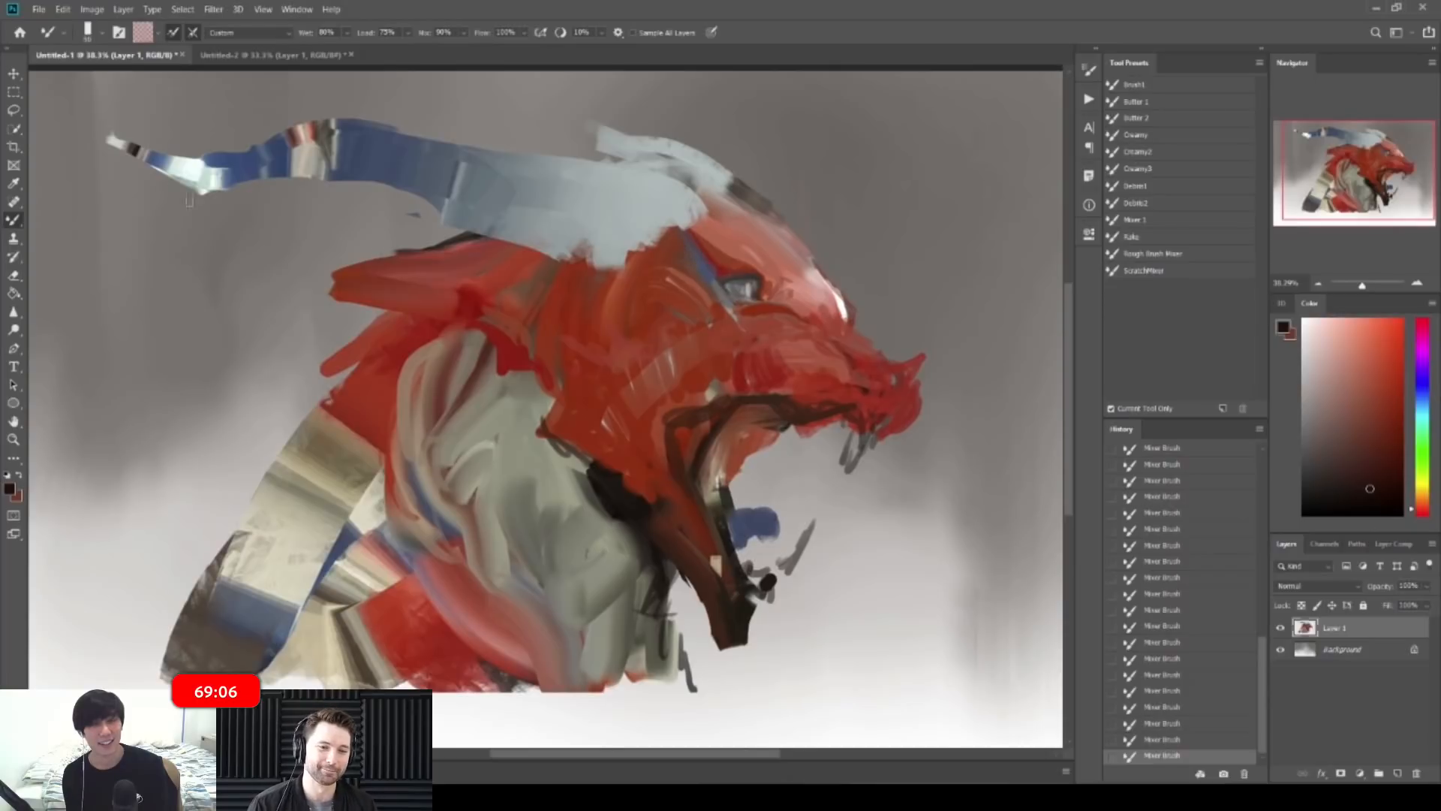
Step: Return to the regular Brush and sample reds from the head while zooming on the face
right_click(14, 222)
left_click(67, 217)
left_click(766, 328, "alt")
left_click_drag(751, 307, 780, 308)
left_click(766, 355, "alt")
left_click(725, 381, "alt")
mouse_move(704, 301)
left_mouse_down()
mouse_move(657, 302)
mouse_move(790, 293)
mouse_move(770, 303)
mouse_move(776, 316)
mouse_move(729, 296)
left_mouse_up()
Step: Paint dark red-brown strokes below the eye and at its lower right corner
left_click(644, 551, "alt")
left_click(773, 315, "alt")
left_click(779, 304, "alt")
mouse_move(754, 295)
left_mouse_down()
mouse_move(725, 297)
mouse_move(788, 294)
left_mouse_up()
left_click(794, 300, "alt")
left_click(773, 299, "alt")
left_click_drag(777, 296, 788, 276)
Step: Add small dark red-brown strokes to the right of the eye
left_click_drag(784, 279, 800, 274)
left_click_drag(783, 268, 806, 268)
mouse_move(801, 273)
left_mouse_down()
mouse_move(818, 263)
mouse_move(794, 261)
left_mouse_up()
left_click(809, 267, "alt")
left_click(790, 274, "alt")
left_click(796, 250, "alt")
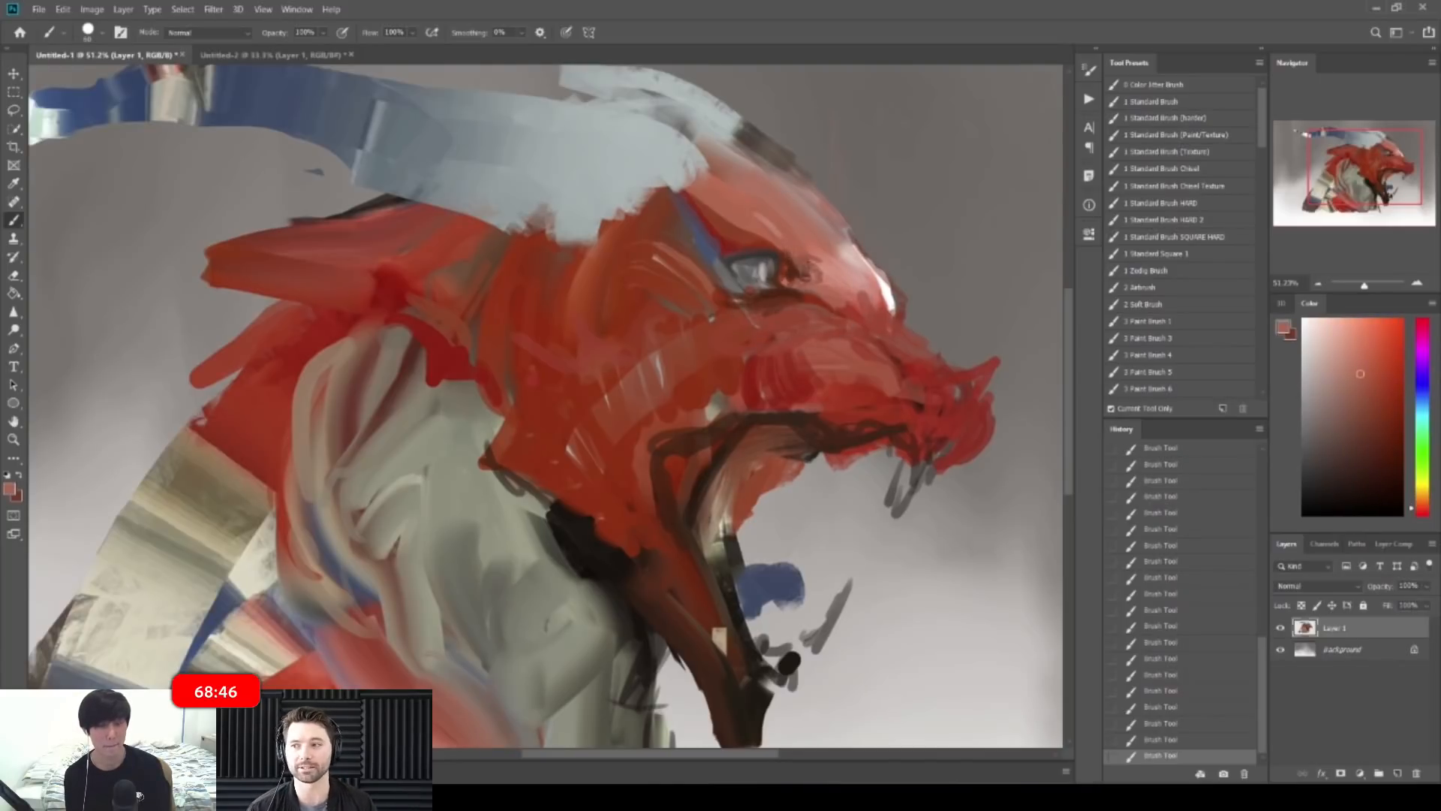
Step: Darken the inner left edge of the eye with near-black
left_click(787, 274, "alt")
key("z")
mouse_move(852, 261)
left_mouse_down()
mouse_move(690, 264)
mouse_move(856, 263)
left_mouse_up()
left_click_drag(761, 259, 788, 259)
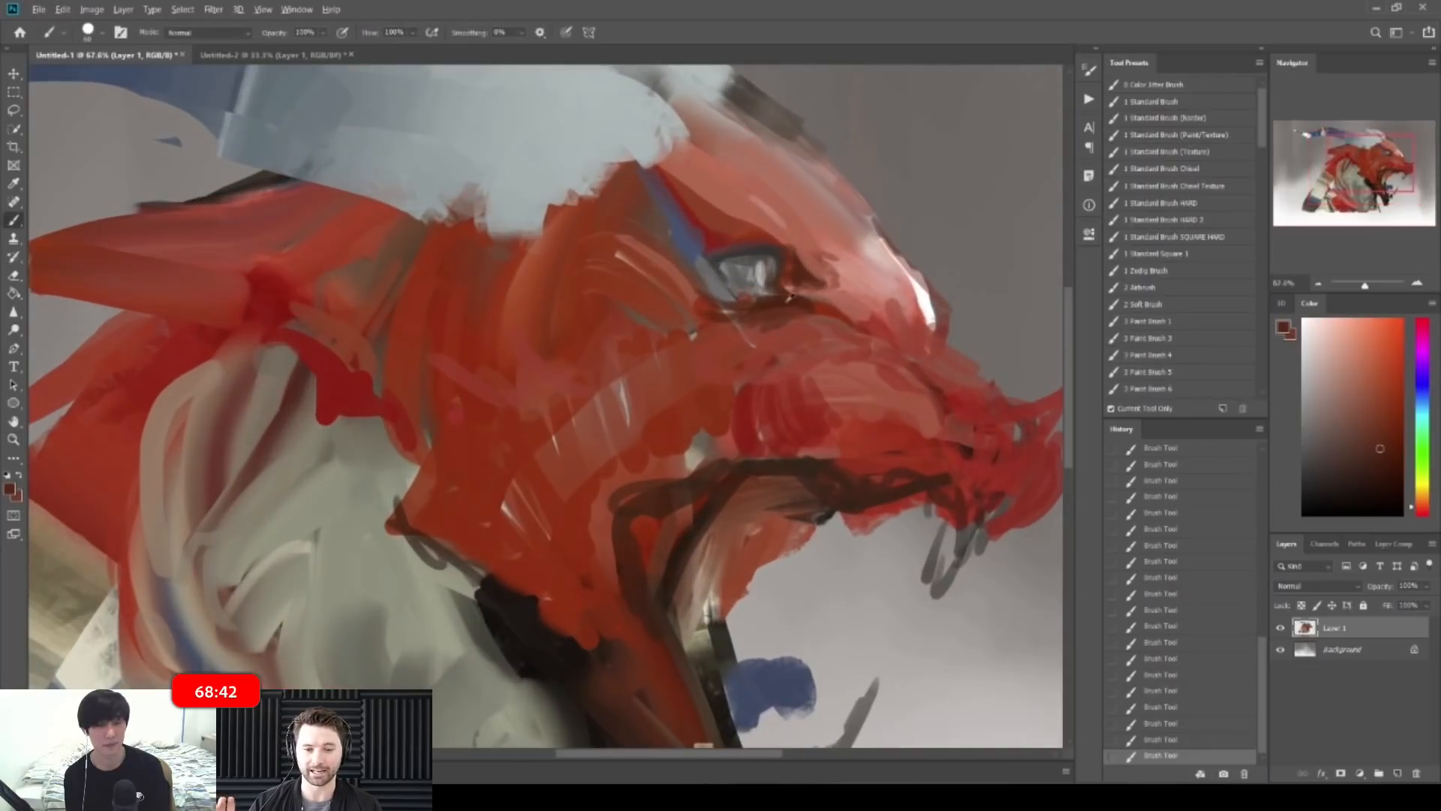
left_click(533, 633, "alt")
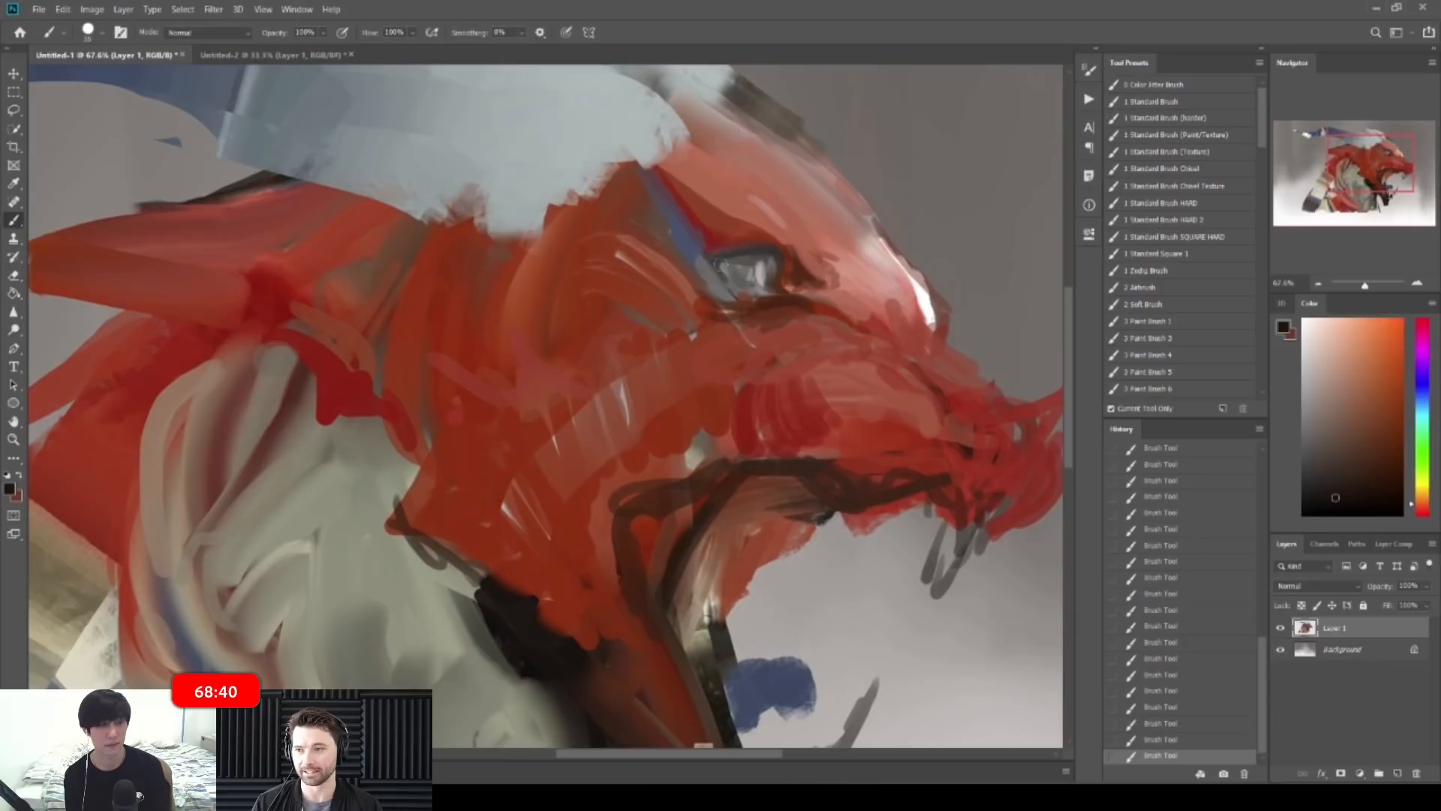
left_click_drag(719, 260, 736, 287)
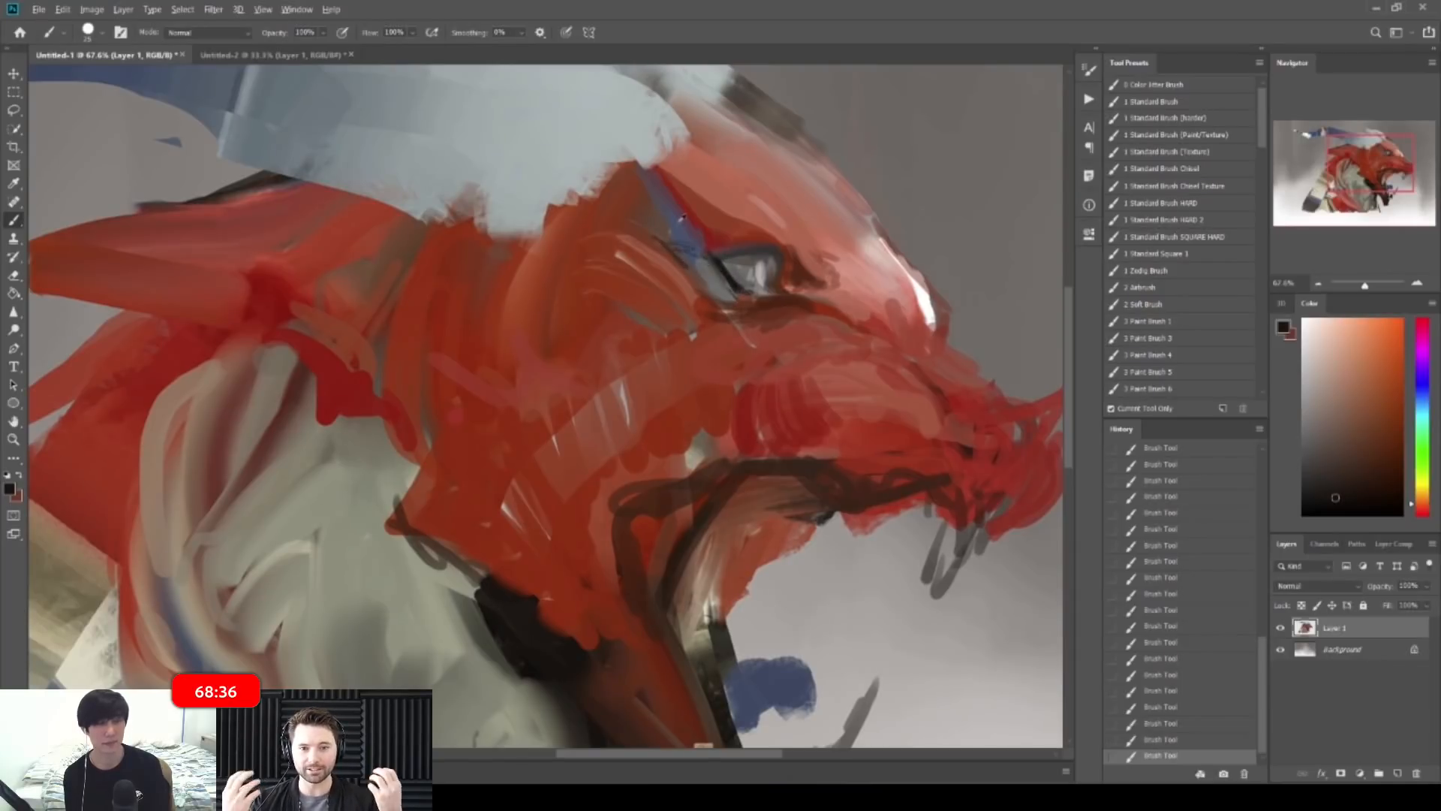
left_click(685, 257, "alt")
left_click_drag(863, 254, 728, 255)
Step: Mirror the canvas and paint dark brown strokes along the upper jaw and mouth corner
key("ctrl+h")
key("ctrl+h")
left_click(750, 354, "ctrl")
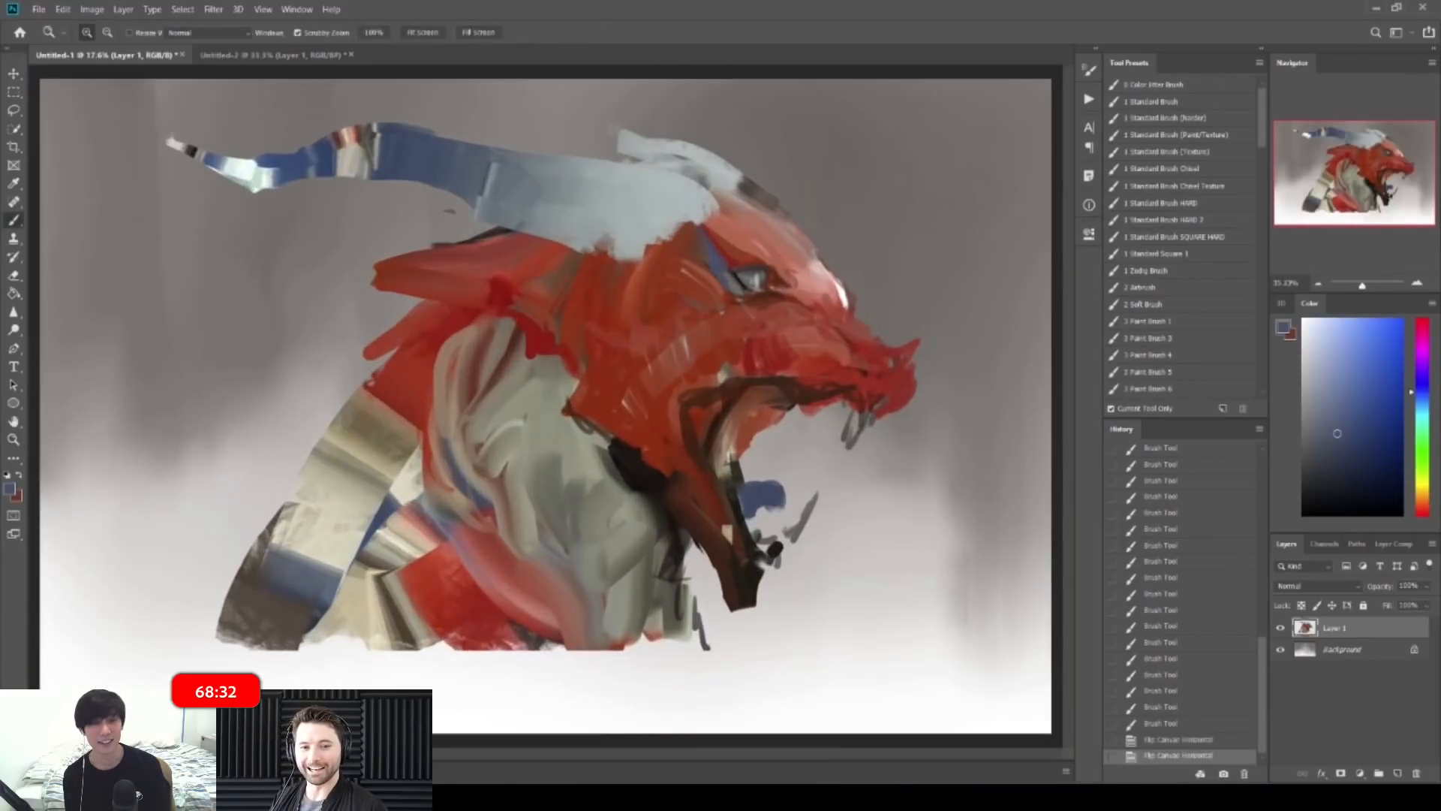
left_click(760, 380, "alt")
key("]")
left_click_drag(776, 376, 722, 377)
left_click_drag(739, 368, 724, 371)
key("]")
key("]")
mouse_move(715, 321)
left_mouse_down()
mouse_move(707, 362)
mouse_move(722, 366)
left_mouse_up()
Step: Paint reddish-brown over the cheek and upper jaw, darkening the cheek behind the mouth
left_click(754, 348, "alt")
left_click(738, 335, "alt")
key("]")
key("]")
key("]")
left_click_drag(739, 330, 726, 359)
left_click_drag(757, 337, 713, 367)
left_click_drag(722, 335, 705, 375)
mouse_move(719, 345)
left_mouse_down()
mouse_move(709, 379)
mouse_move(652, 369)
mouse_move(623, 385)
left_mouse_up()
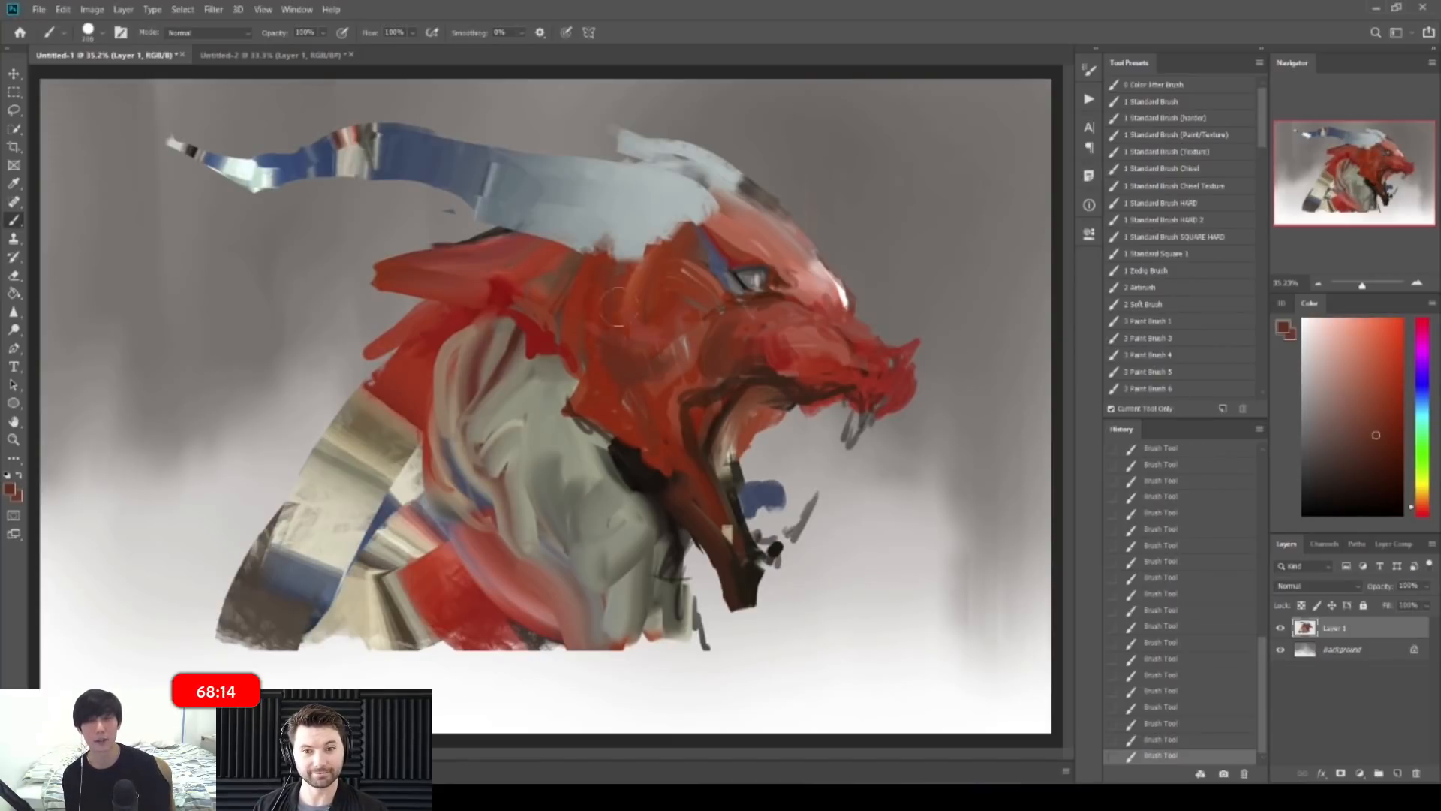
Step: Sample several reds and red-browns from the snout and jaw, ending on a saturated red
left_click(675, 345, "alt")
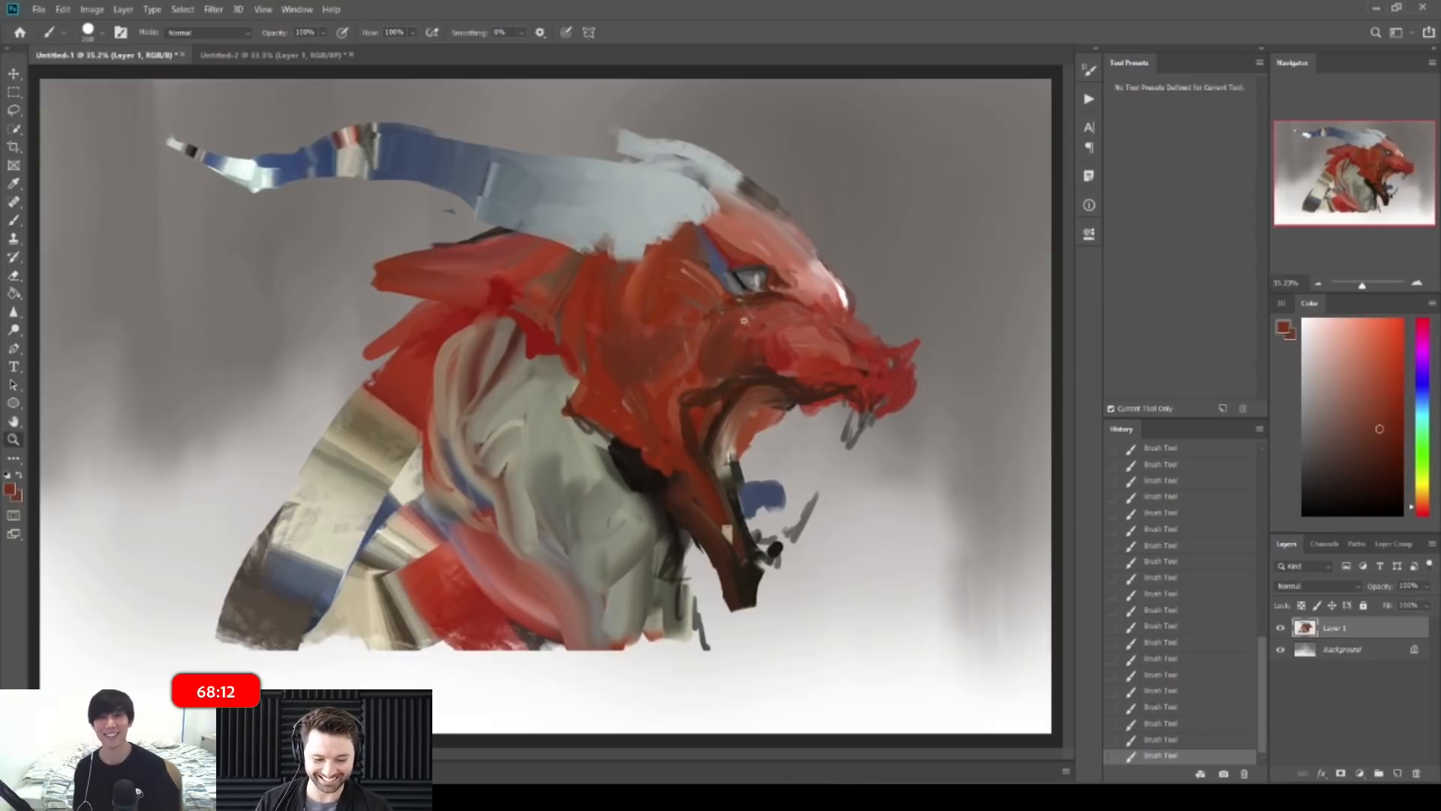
mouse_move(863, 330)
left_mouse_down()
mouse_move(765, 328)
mouse_move(863, 330)
left_mouse_up()
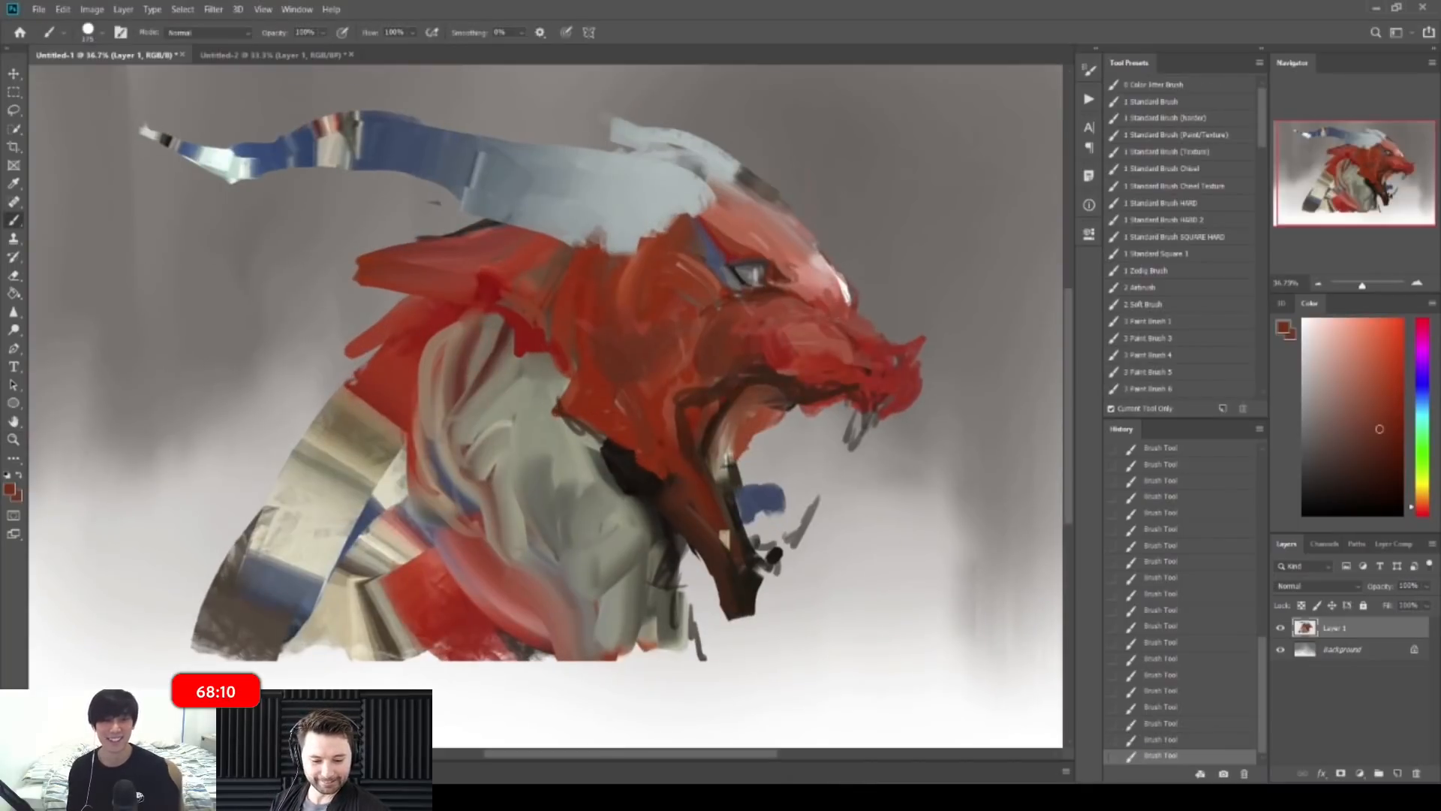
left_click(820, 302, "alt")
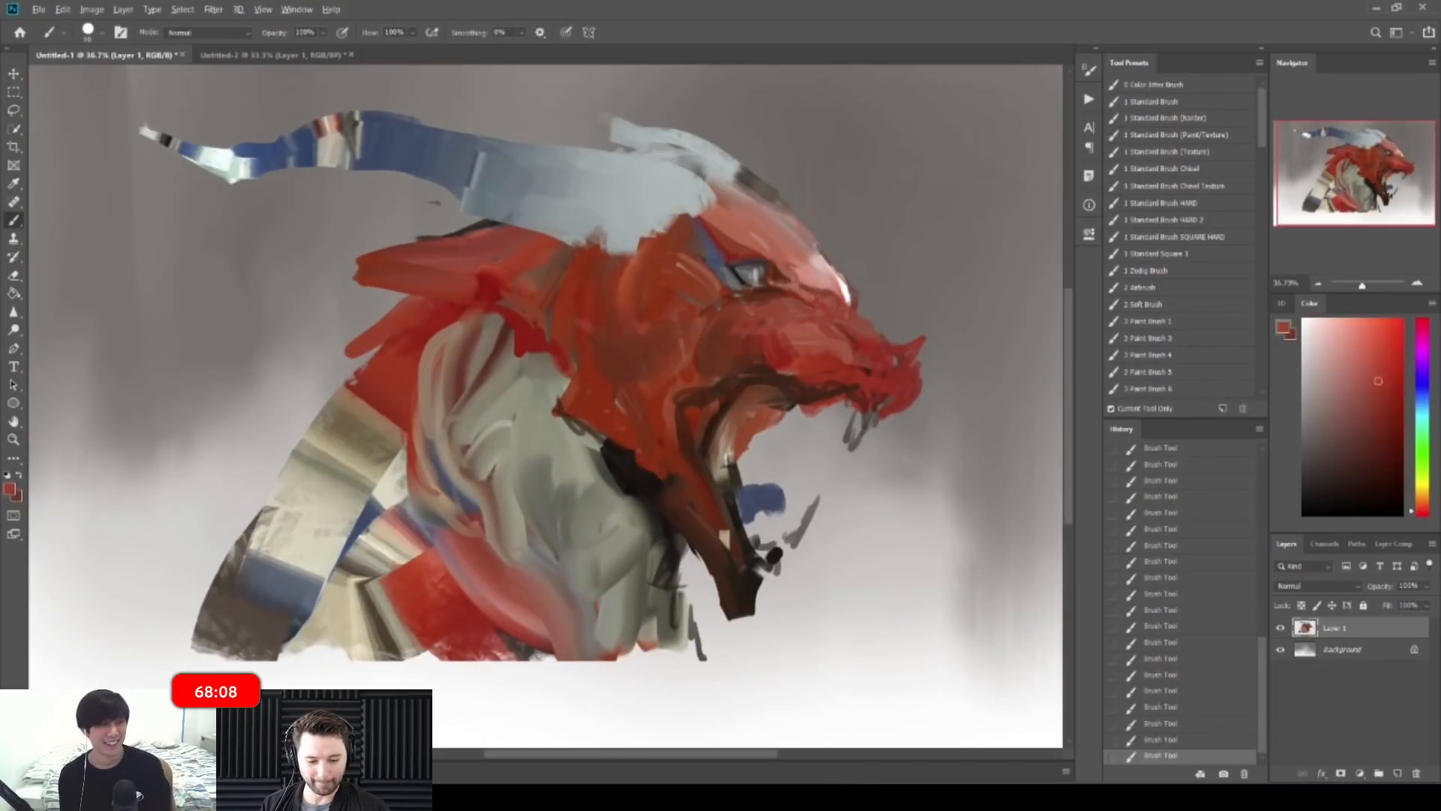
left_click(781, 295, "alt")
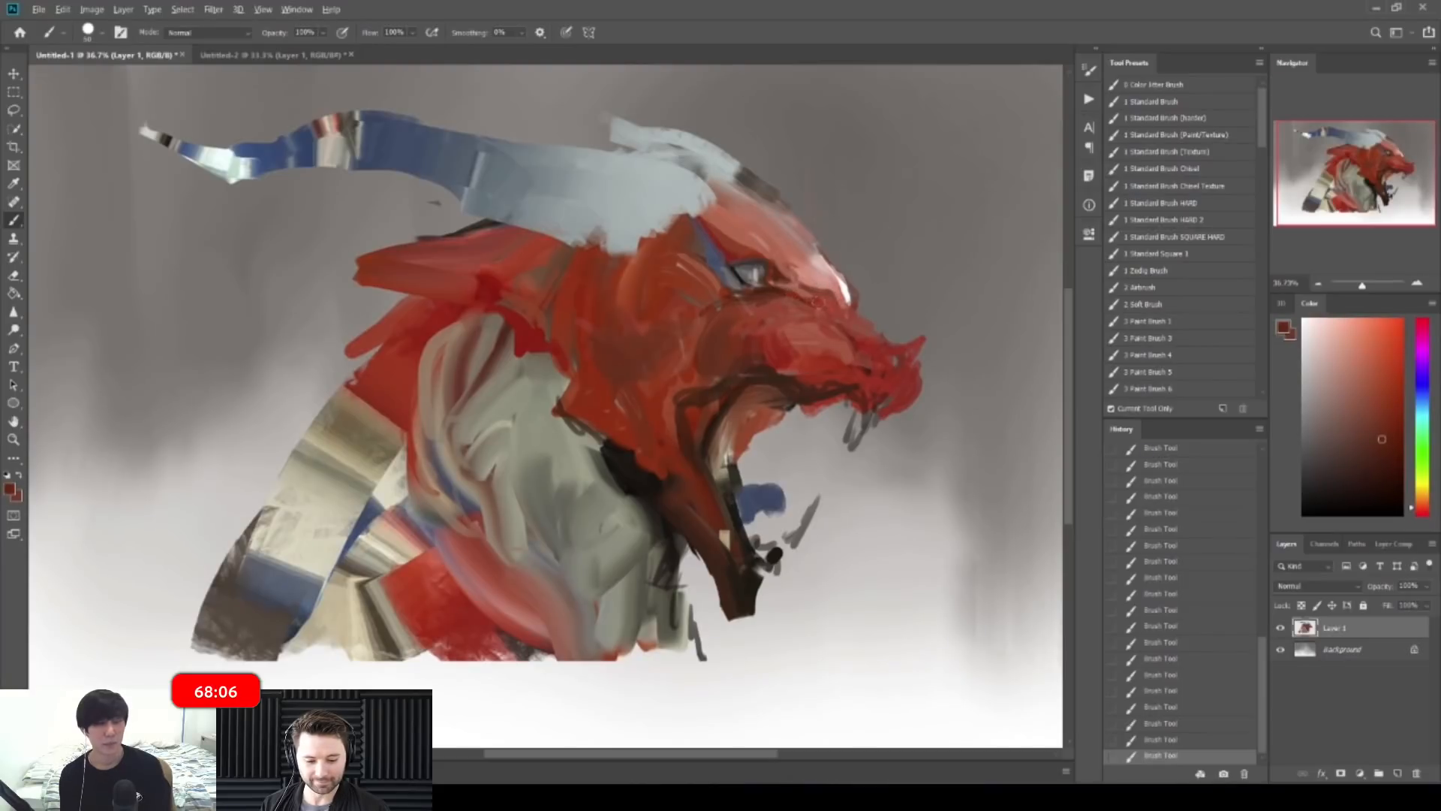
left_click(824, 319, "alt")
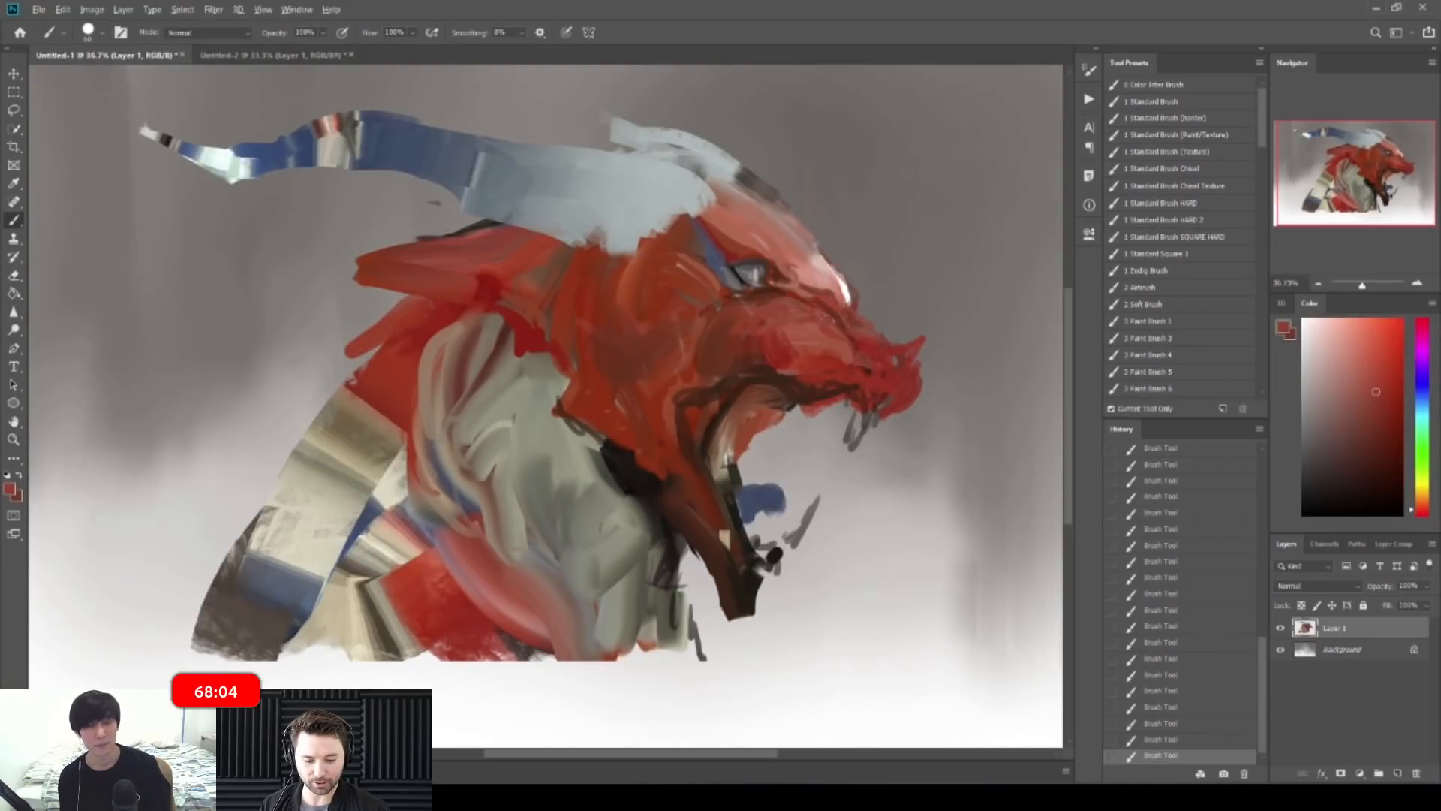
left_click(844, 345, "alt")
left_click(871, 357, "alt")
left_click(775, 380, "alt")
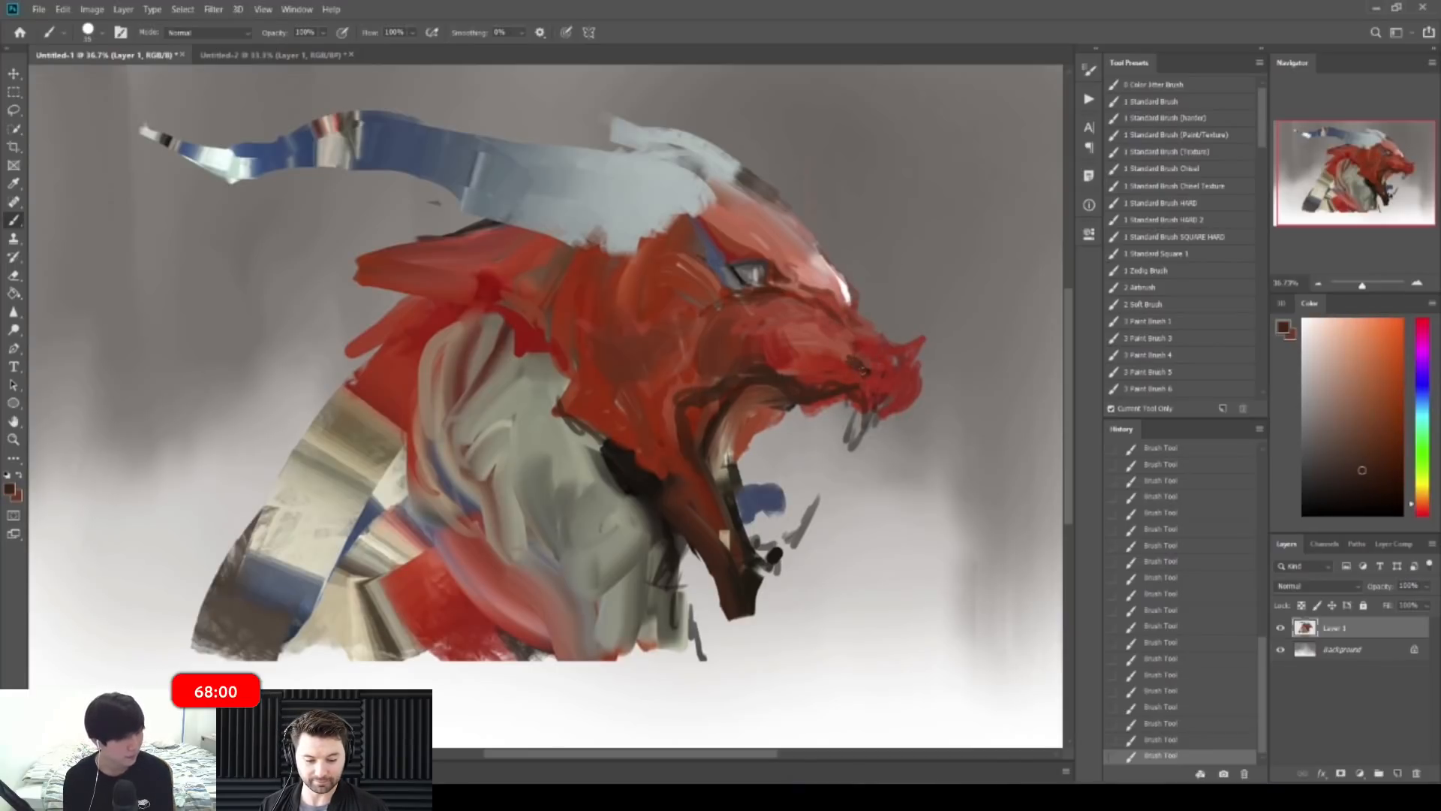
left_click(863, 367, "alt")
Step: Shift the red slightly toward orange and add short near-black strokes below the jaw
left_click_drag(930, 371, 886, 374)
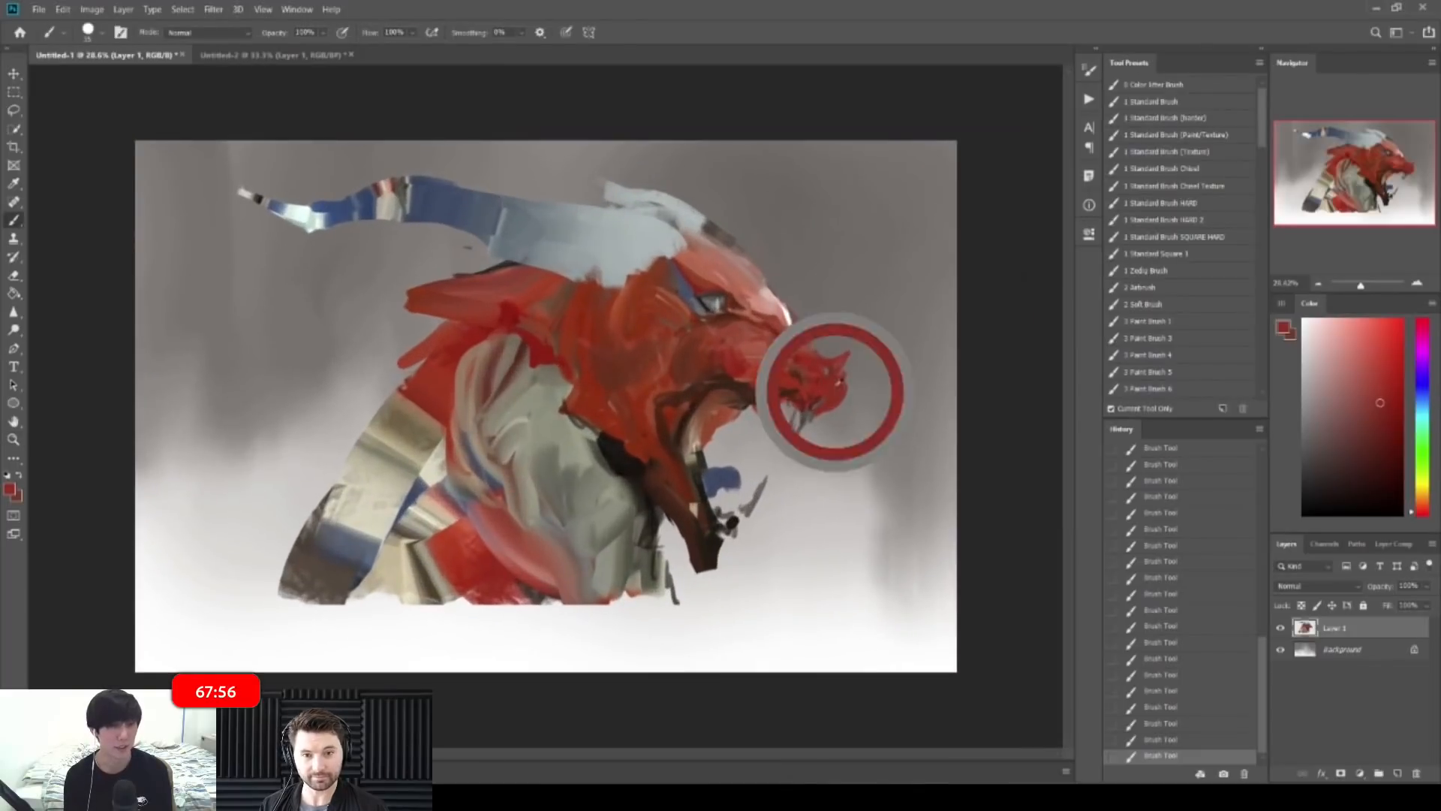
left_click_drag(1380, 402, 1383, 404)
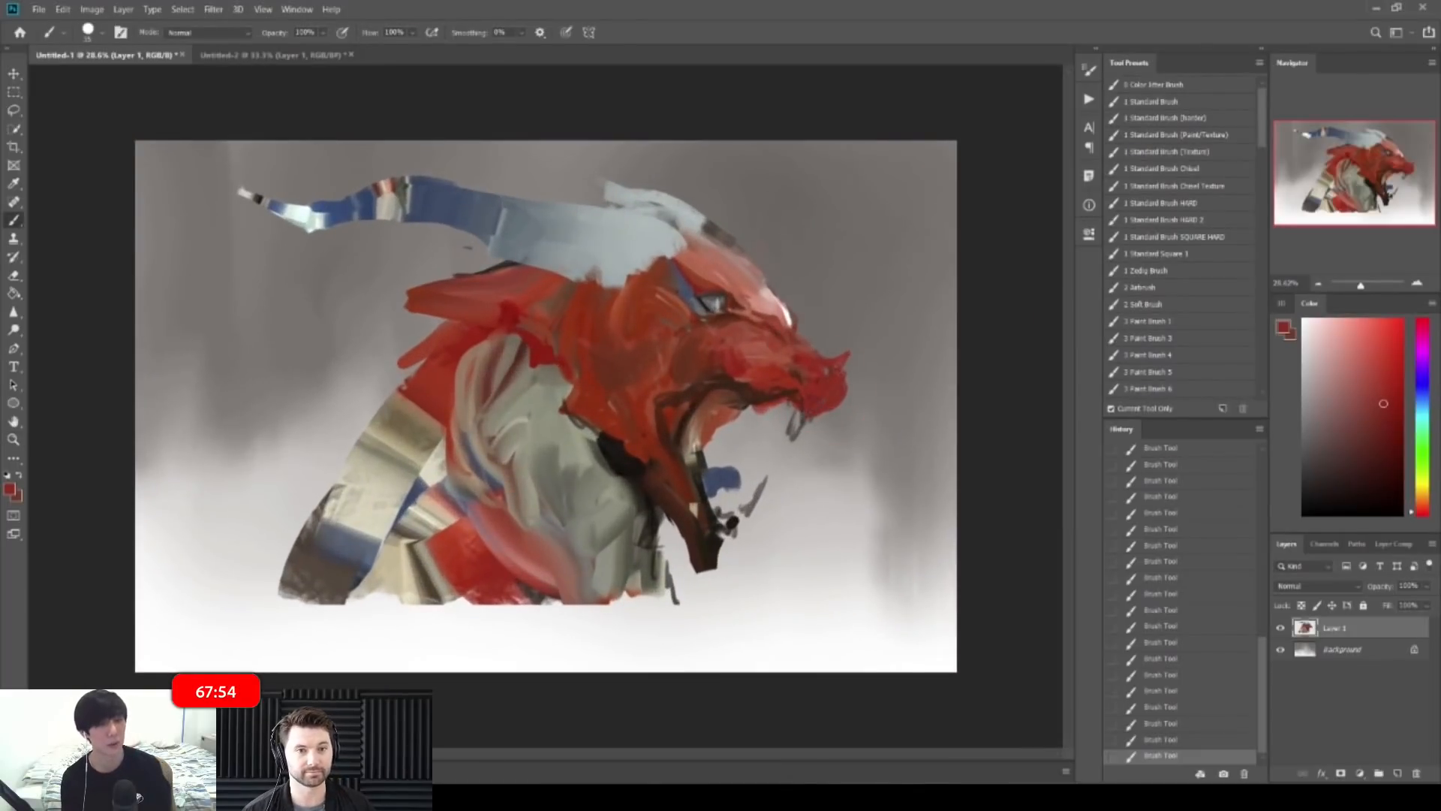
left_click_drag(1383, 404, 1368, 414)
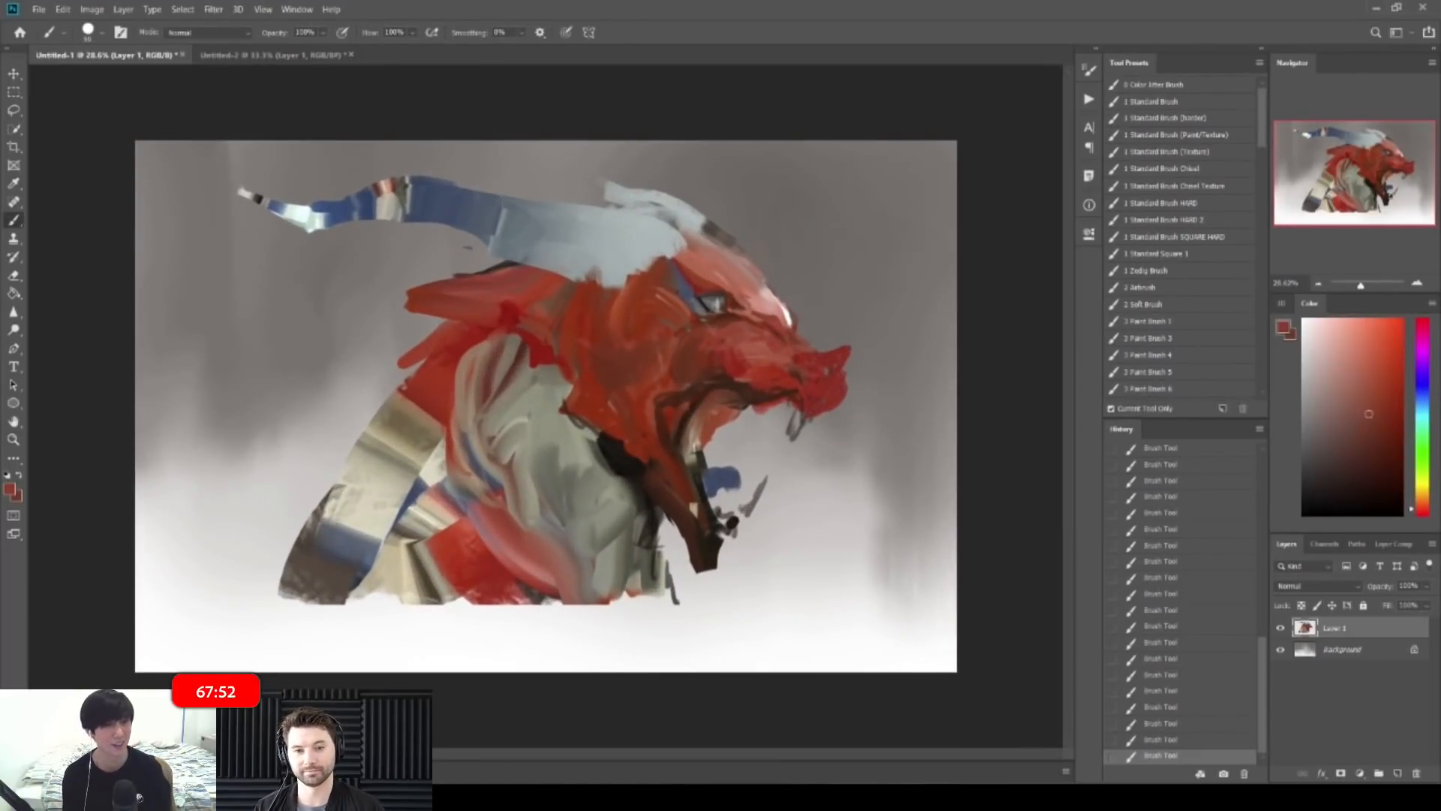
left_click(622, 458, "alt")
left_click_drag(593, 428, 623, 505)
Step: Cover the pale horn base's lower edge and outline with red-brown strokes
left_click_drag(720, 272, 773, 297)
left_click(498, 305, "alt")
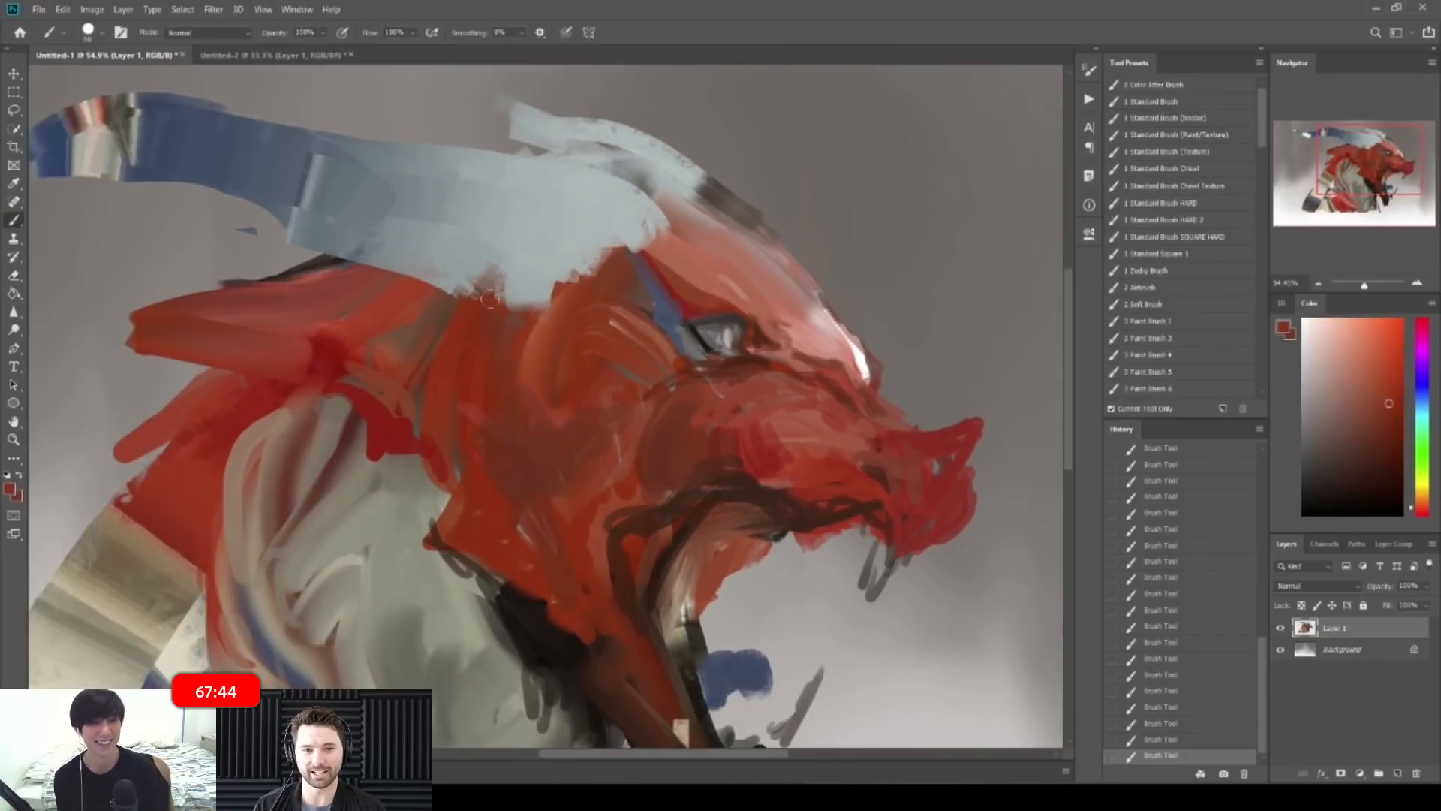
mouse_move(506, 305)
left_mouse_down()
mouse_move(599, 259)
mouse_move(543, 237)
mouse_move(635, 223)
mouse_move(584, 263)
mouse_move(653, 226)
left_mouse_up()
left_click(563, 293, "alt")
left_click_drag(664, 221, 563, 204)
Step: Trim the edge of the snout highlight with the Eraser
left_click_drag(749, 309, 814, 309)
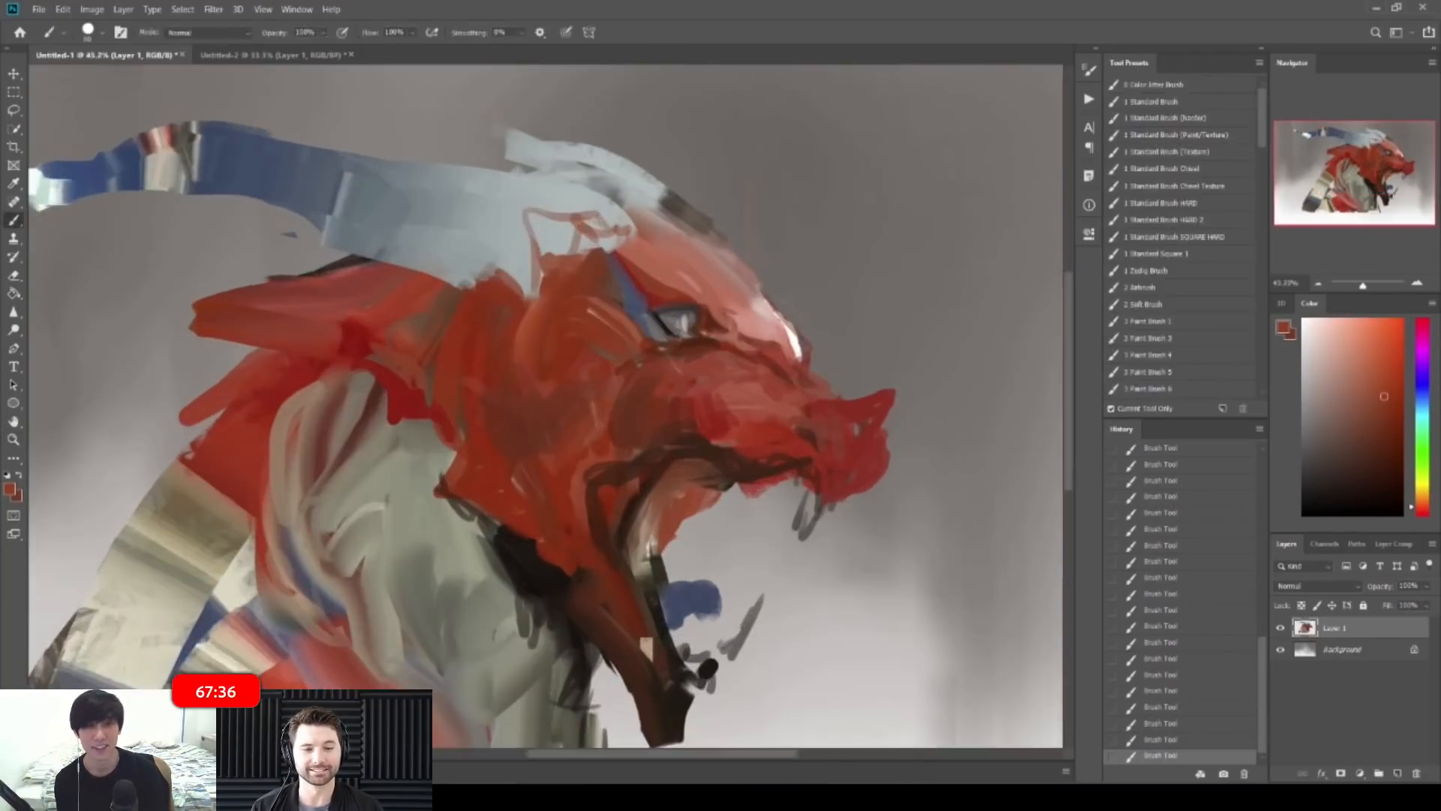
left_click(779, 322, "alt")
left_click(792, 342, "alt")
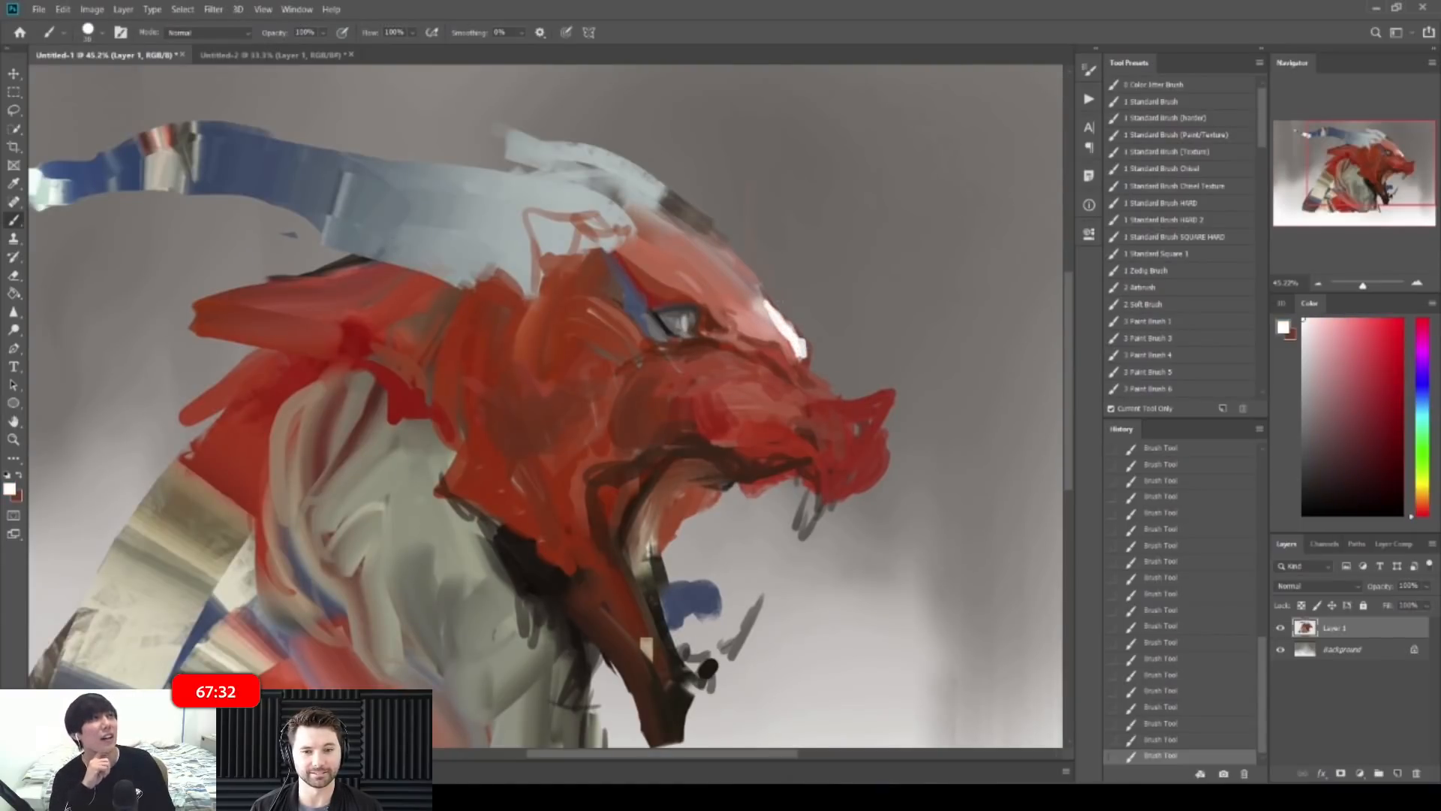
left_click(782, 306, "alt")
key("e")
left_click_drag(782, 304, 806, 357)
key("b")
Step: Extend the white highlight along the snout and up the forehead edge
left_click(795, 339, "alt")
left_click_drag(758, 285, 785, 326)
left_click_drag(756, 275, 764, 296)
left_click_drag(745, 274, 765, 298)
left_click_drag(710, 225, 755, 271)
key("ctrl+space")
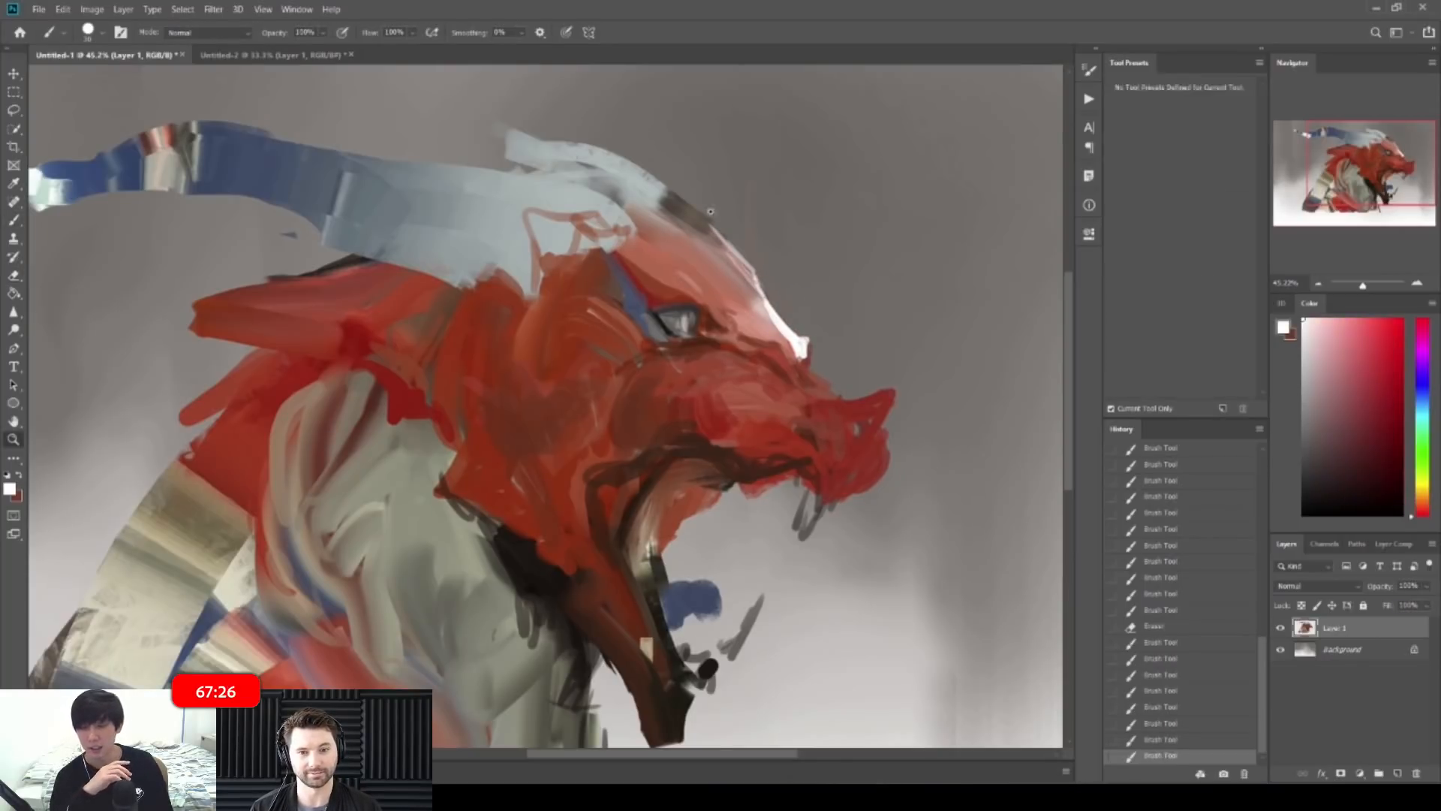
left_click_drag(710, 210, 653, 214)
key("ctrl+plus")
mouse_move(824, 290)
left_mouse_down()
mouse_move(853, 333)
mouse_move(844, 294)
left_mouse_up()
Step: Add dark brown accent strokes around the upper jaw with a slightly larger brush
key("ctrl+space")
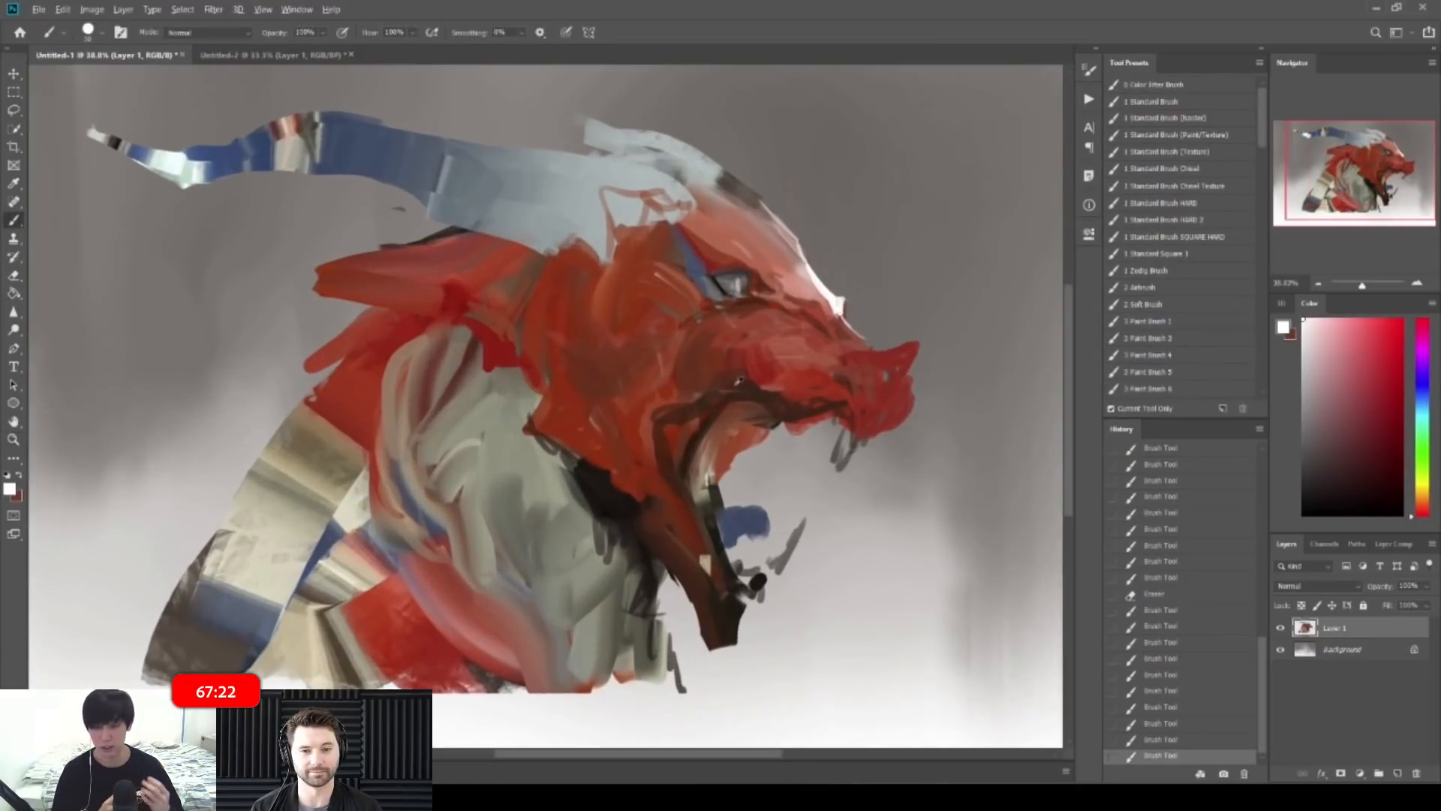
left_click(739, 378, "alt")
key("bracketright")
left_click_drag(751, 386, 713, 392)
left_click_drag(731, 383, 758, 387)
left_click_drag(737, 332, 803, 351)
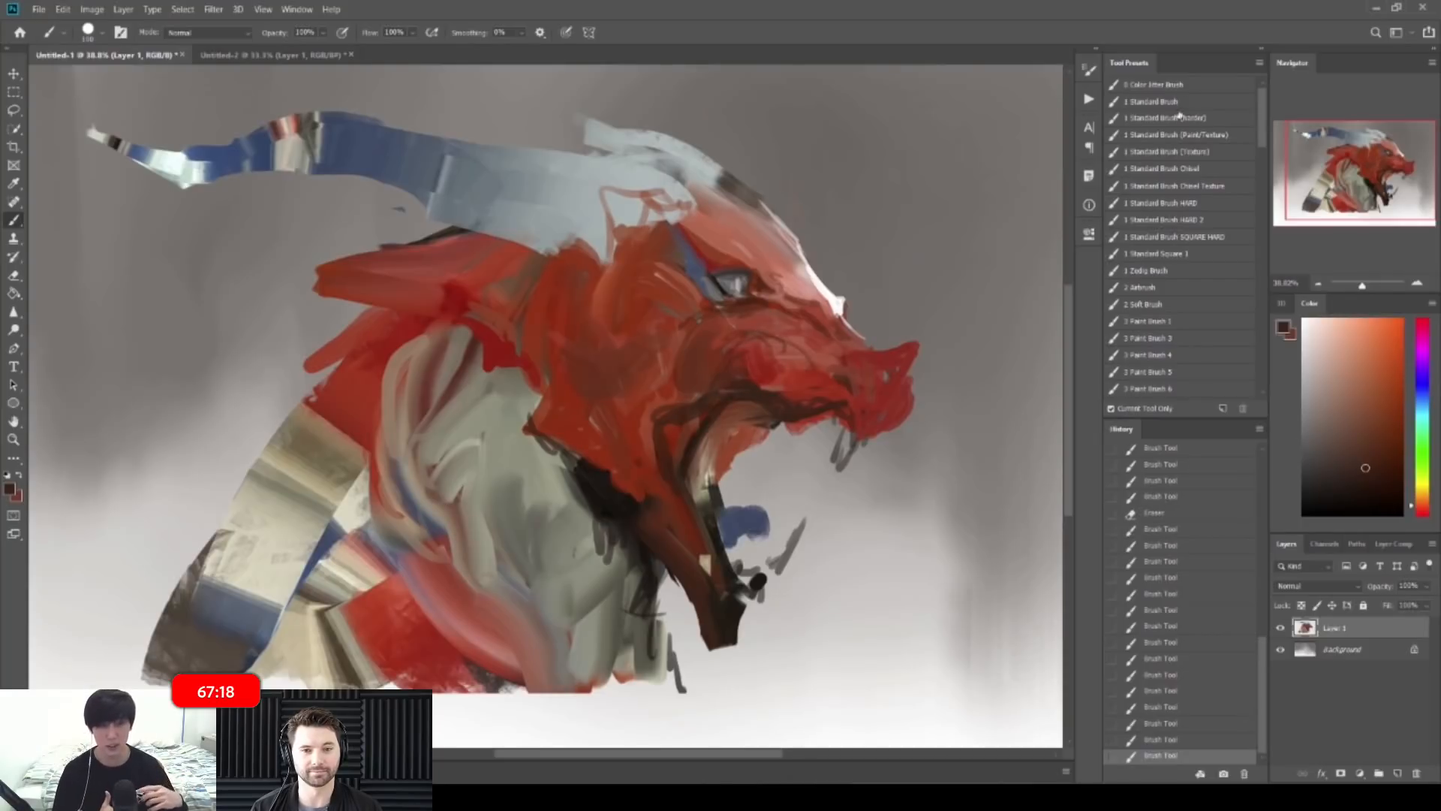
Step: Switch to a textured brush and paint dark red into the open mouth
left_click(1158, 325)
left_click(739, 387, "alt")
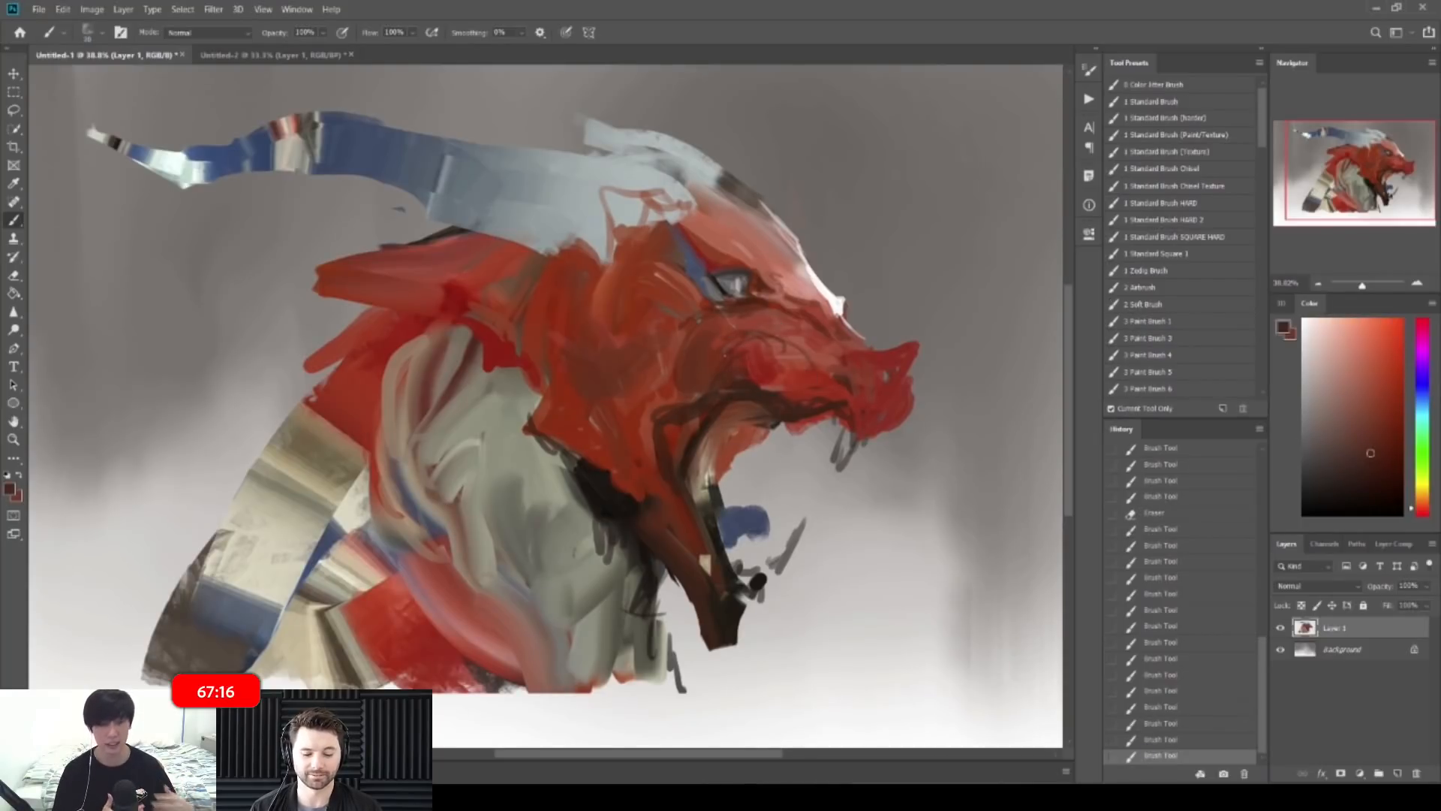
left_click(457, 302, "alt")
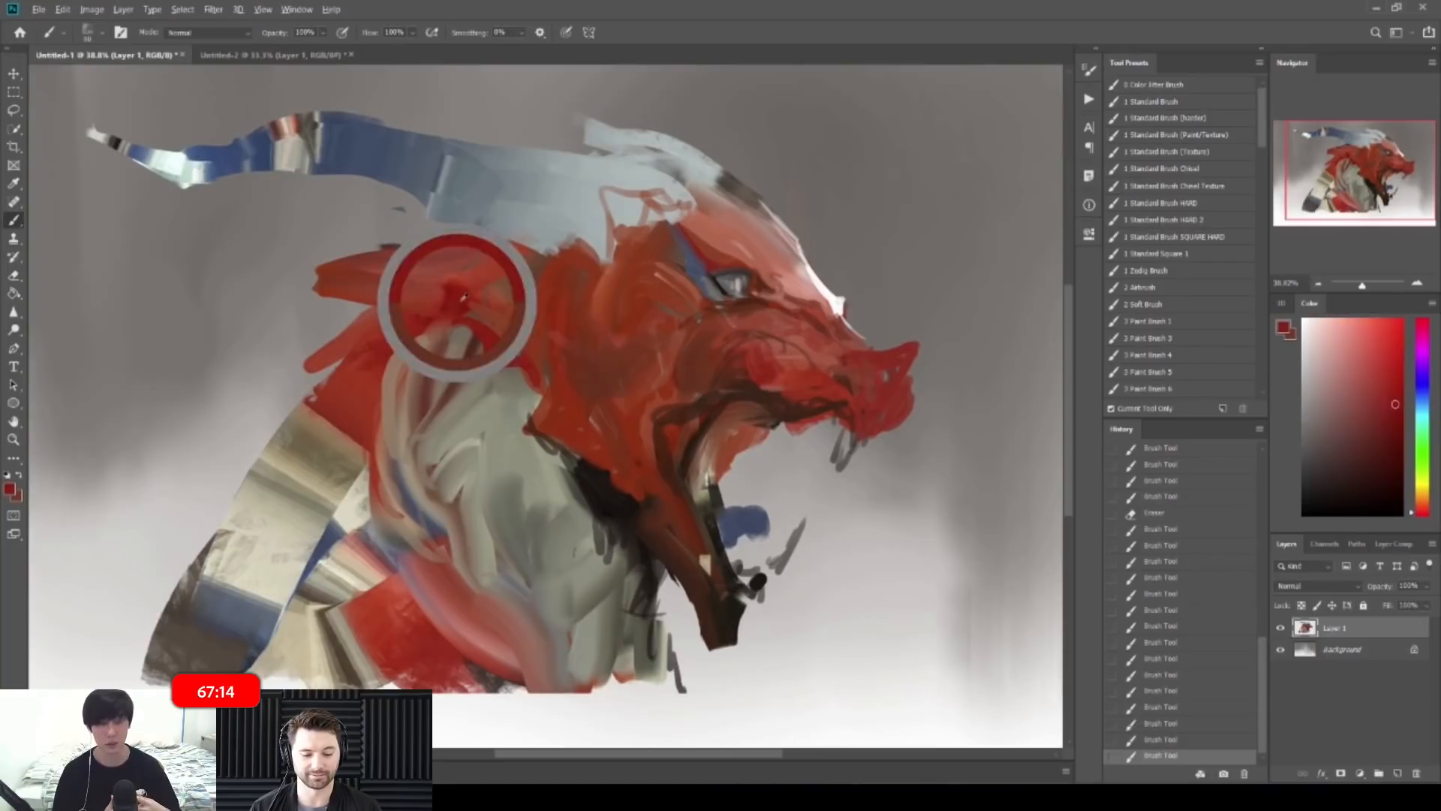
left_click(760, 375, "alt")
left_click(800, 335, "alt")
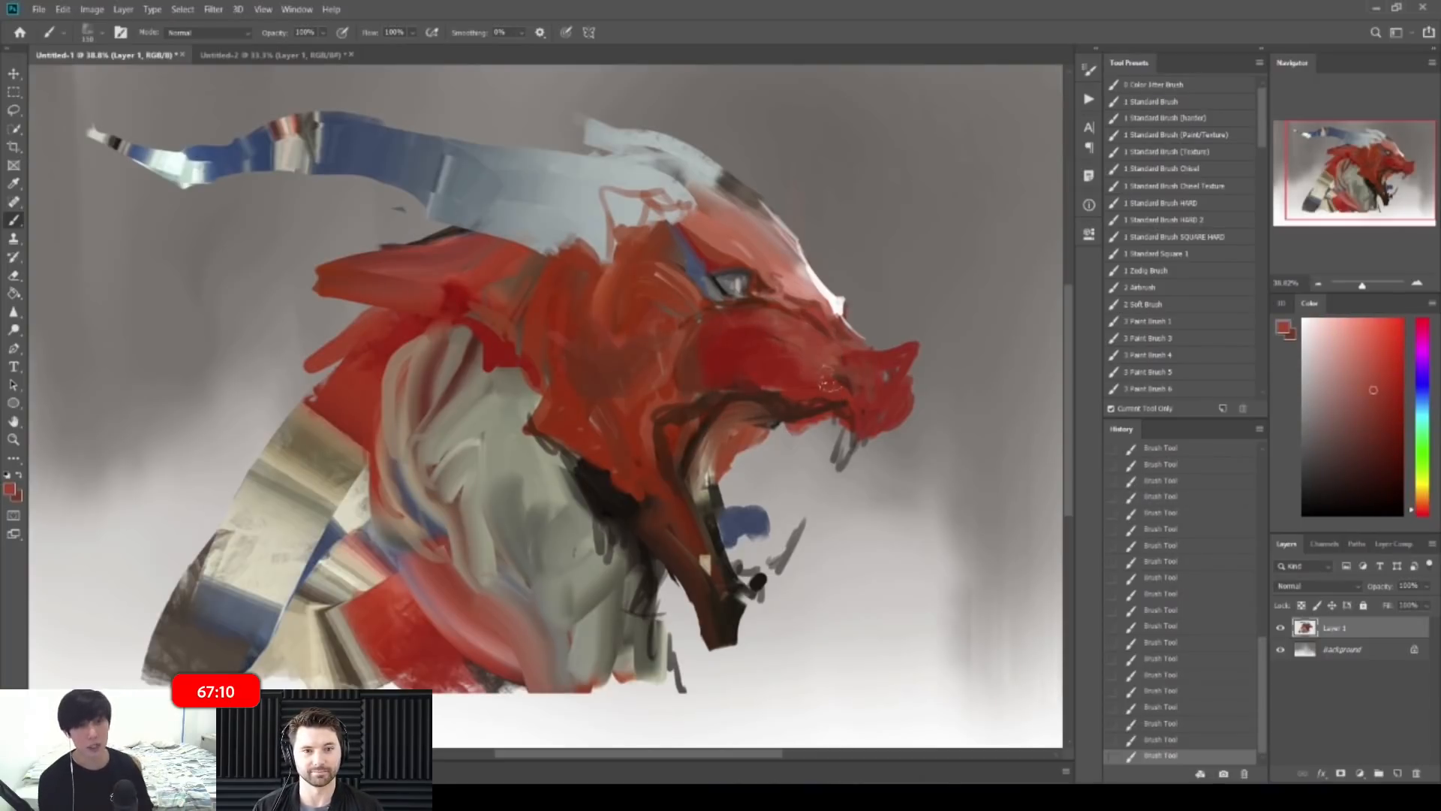
left_click(800, 403, "alt")
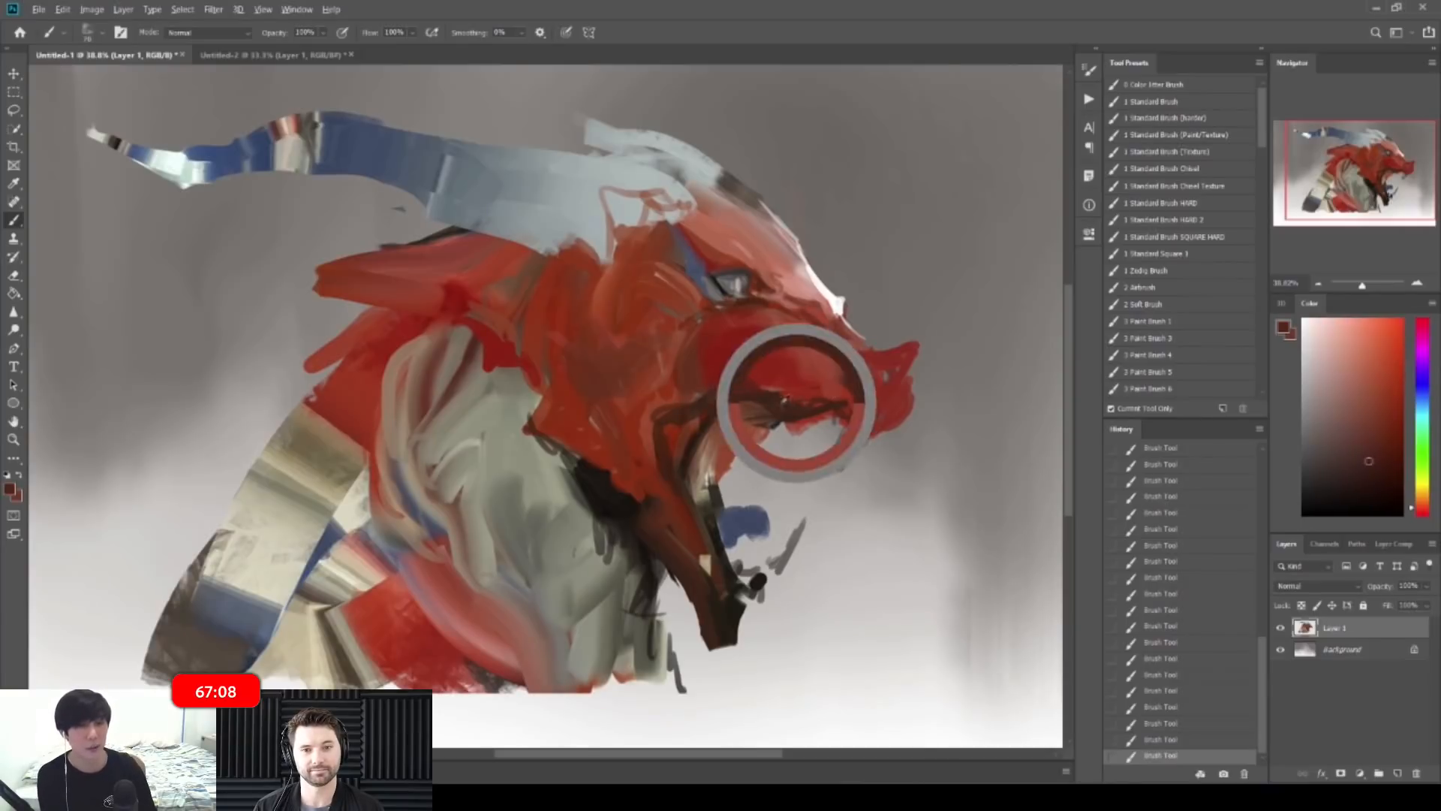
mouse_move(767, 403)
left_mouse_down()
mouse_move(757, 446)
mouse_move(762, 415)
mouse_move(787, 429)
mouse_move(771, 449)
mouse_move(794, 437)
mouse_move(834, 450)
mouse_move(818, 497)
mouse_move(863, 444)
mouse_move(860, 458)
left_mouse_up()
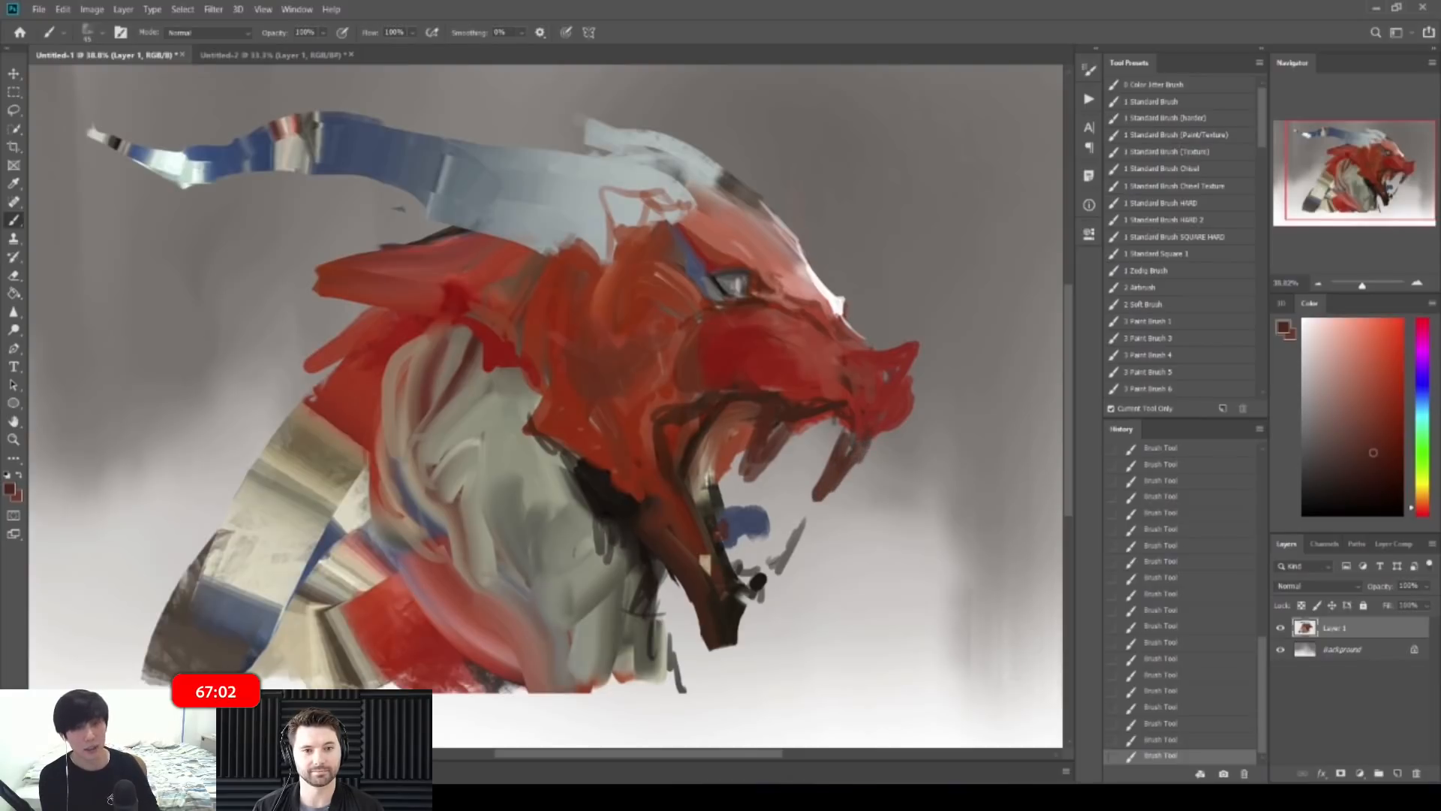
Step: Paint near-black dark brown into the lower jaw and throat
left_click(707, 564, "alt")
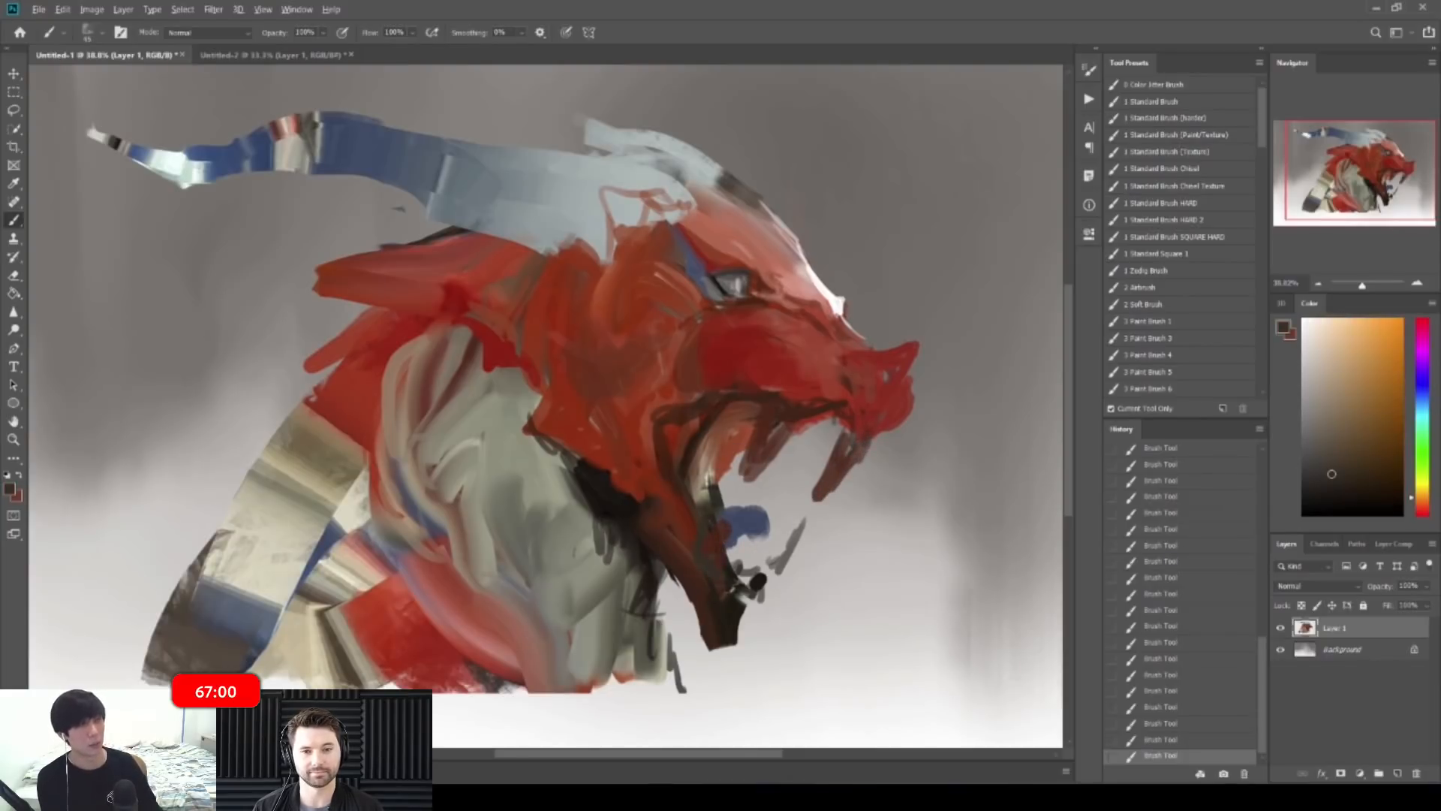
left_click(719, 584, "alt")
mouse_move(719, 581)
left_mouse_down()
mouse_move(668, 469)
mouse_move(683, 542)
mouse_move(717, 576)
left_mouse_up()
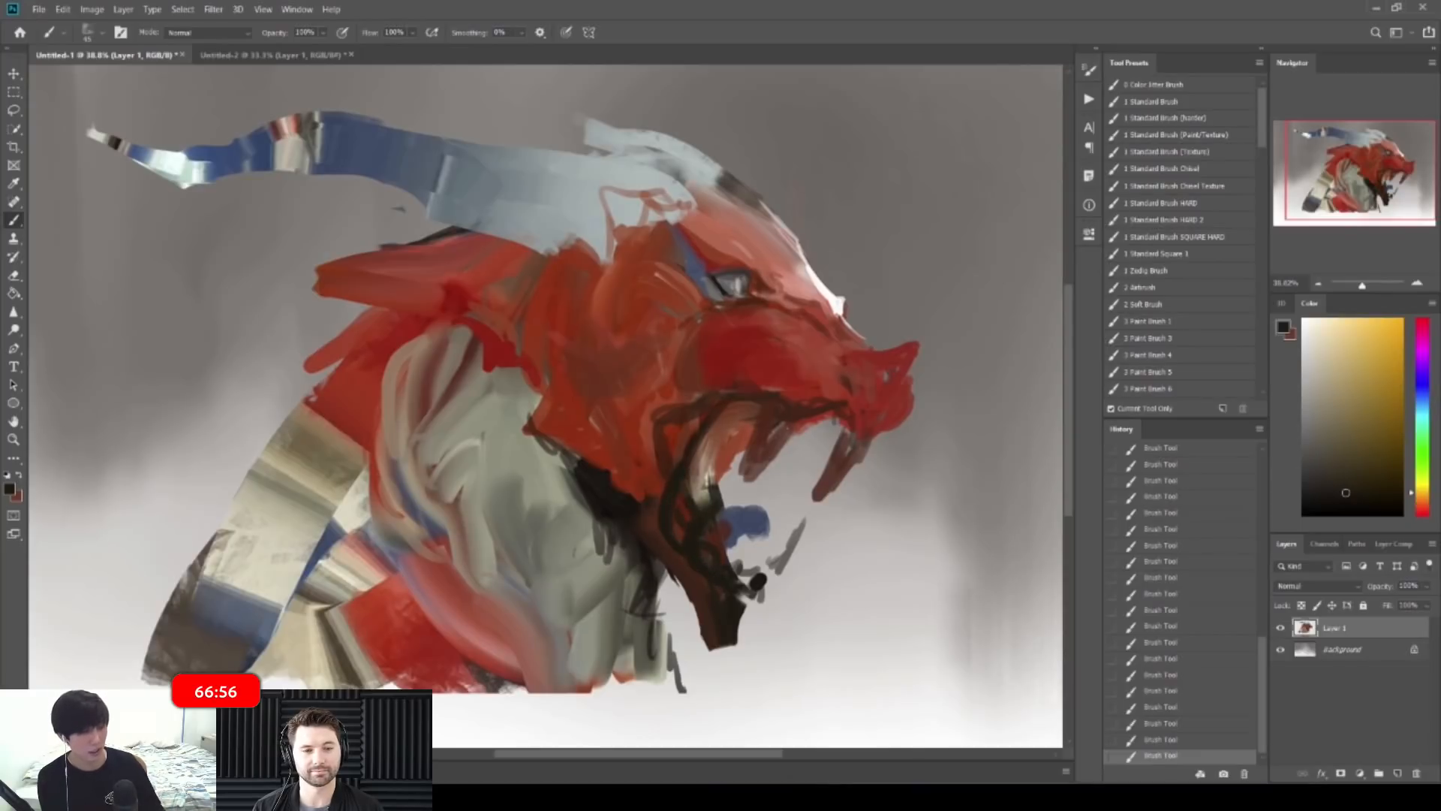
Step: Tidy the edge of the tooth with the Eraser
left_click(768, 436, "alt")
key("e")
left_click_drag(766, 472, 760, 454)
key("b")
left_click(759, 454, "alt")
Step: Paint brown inside the lower jaw, undoing the stroke over the lower tooth
left_click(692, 538, "alt")
left_click_drag(698, 538, 724, 503)
mouse_move(758, 582)
left_mouse_down()
mouse_move(787, 554)
mouse_move(764, 596)
mouse_move(774, 549)
left_mouse_up()
key("ctrl+z")
Step: Erase parts of the grey tooth to refine the lower fang
mouse_move(889, 453)
left_mouse_down()
mouse_move(823, 454)
mouse_move(867, 453)
left_mouse_up()
key("e")
mouse_move(755, 475)
left_mouse_down()
mouse_move(742, 504)
mouse_move(752, 498)
left_mouse_up()
mouse_move(785, 483)
left_mouse_down()
mouse_move(747, 483)
mouse_move(762, 482)
left_mouse_up()
Step: Sample red and paint broad red strokes over the dragon's shoulder and lower body
key("b")
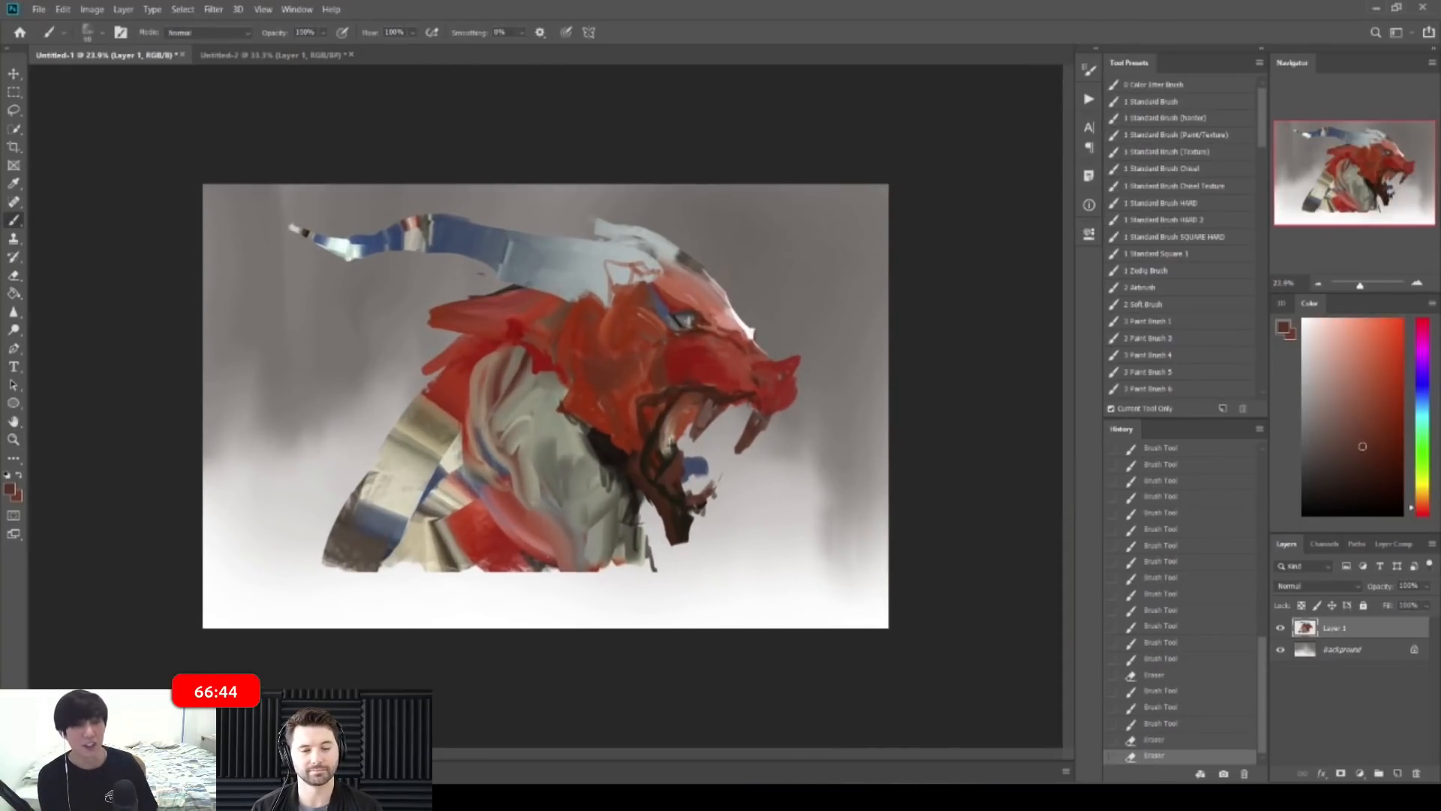
left_click(473, 539, "alt")
left_click_drag(441, 405, 420, 461)
left_click_drag(442, 481, 334, 623)
left_click_drag(420, 552, 418, 619)
mouse_move(443, 612)
left_mouse_down()
mouse_move(525, 589)
mouse_move(252, 601)
left_mouse_up()
left_click_drag(259, 601, 323, 522)
left_click_drag(300, 592, 371, 454)
left_click_drag(452, 368, 382, 469)
mouse_move(486, 585)
left_mouse_down()
mouse_move(479, 625)
mouse_move(509, 624)
left_mouse_up()
mouse_move(547, 584)
left_mouse_down()
mouse_move(567, 619)
mouse_move(601, 619)
left_mouse_up()
Step: Sample a grey-green and paint grey over the lower neck
left_click(589, 542, "alt")
mouse_move(576, 501)
left_mouse_down()
mouse_move(562, 576)
mouse_move(536, 559)
left_mouse_up()
left_click_drag(587, 539, 618, 592)
Step: Paint a light red patch behind the eye, edging its left side with darker red
left_click_drag(571, 307, 600, 306)
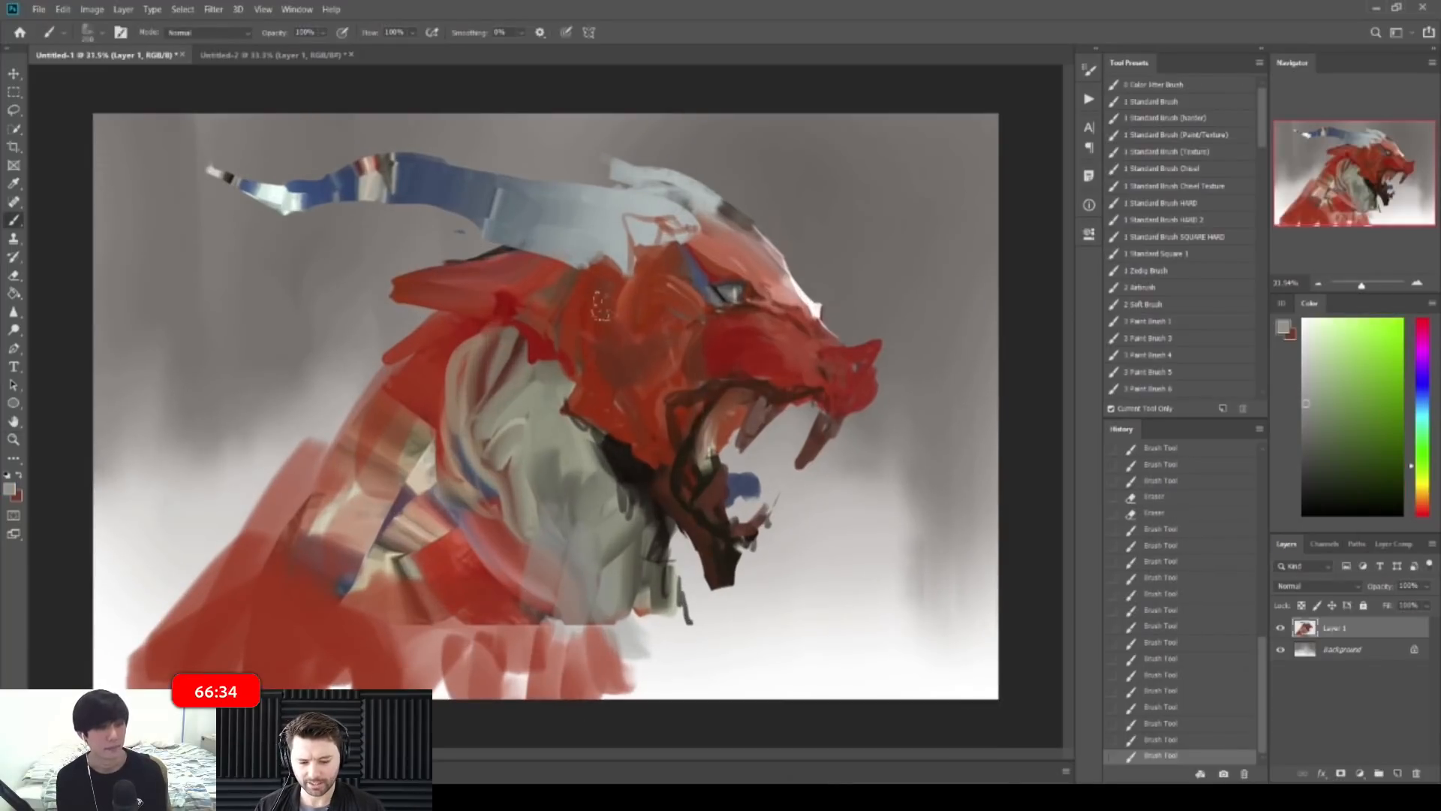
left_click(644, 275, "alt")
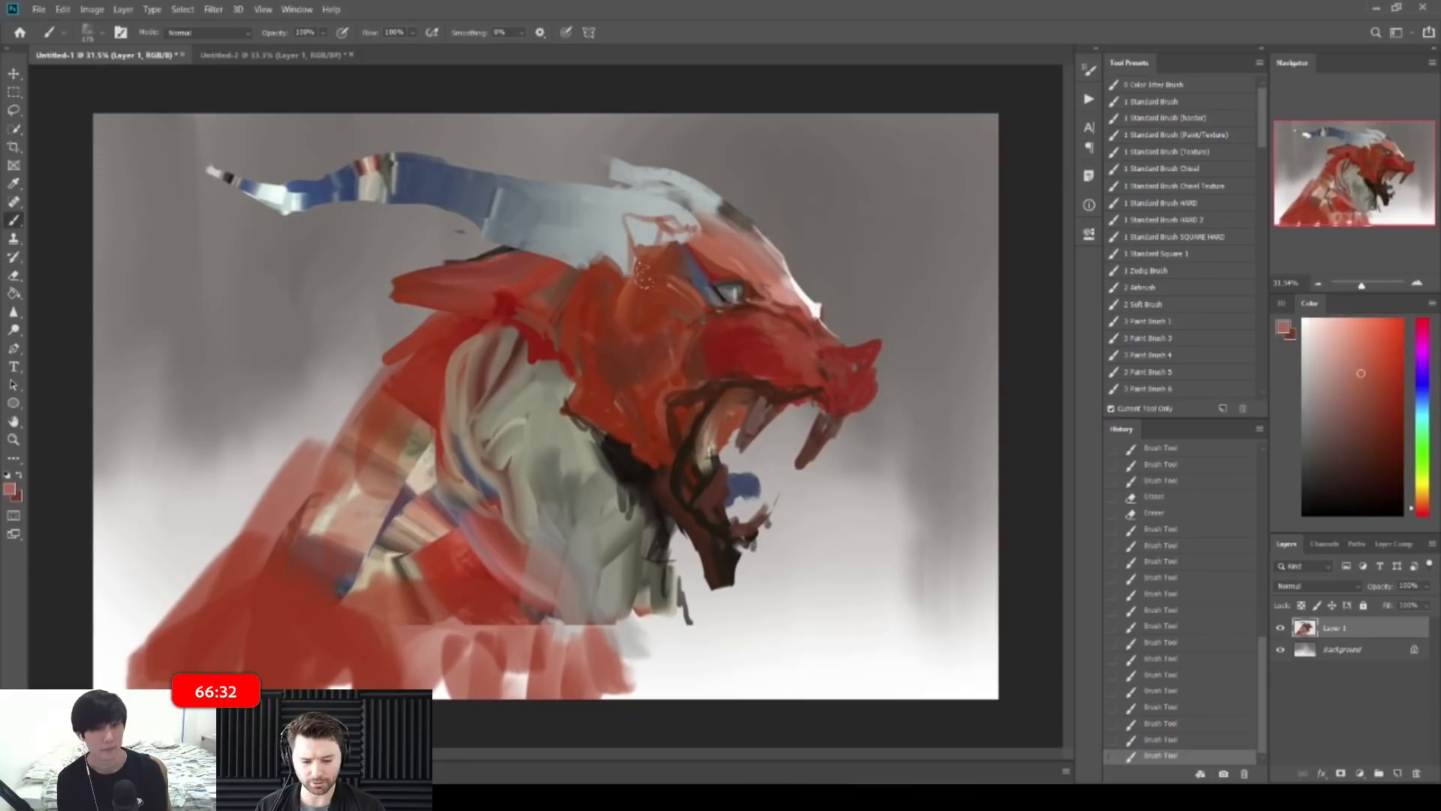
left_click_drag(644, 279, 666, 255)
mouse_move(650, 263)
left_mouse_down()
mouse_move(669, 251)
mouse_move(655, 294)
left_mouse_up()
left_click_drag(647, 295, 668, 290)
key("[")
key("[")
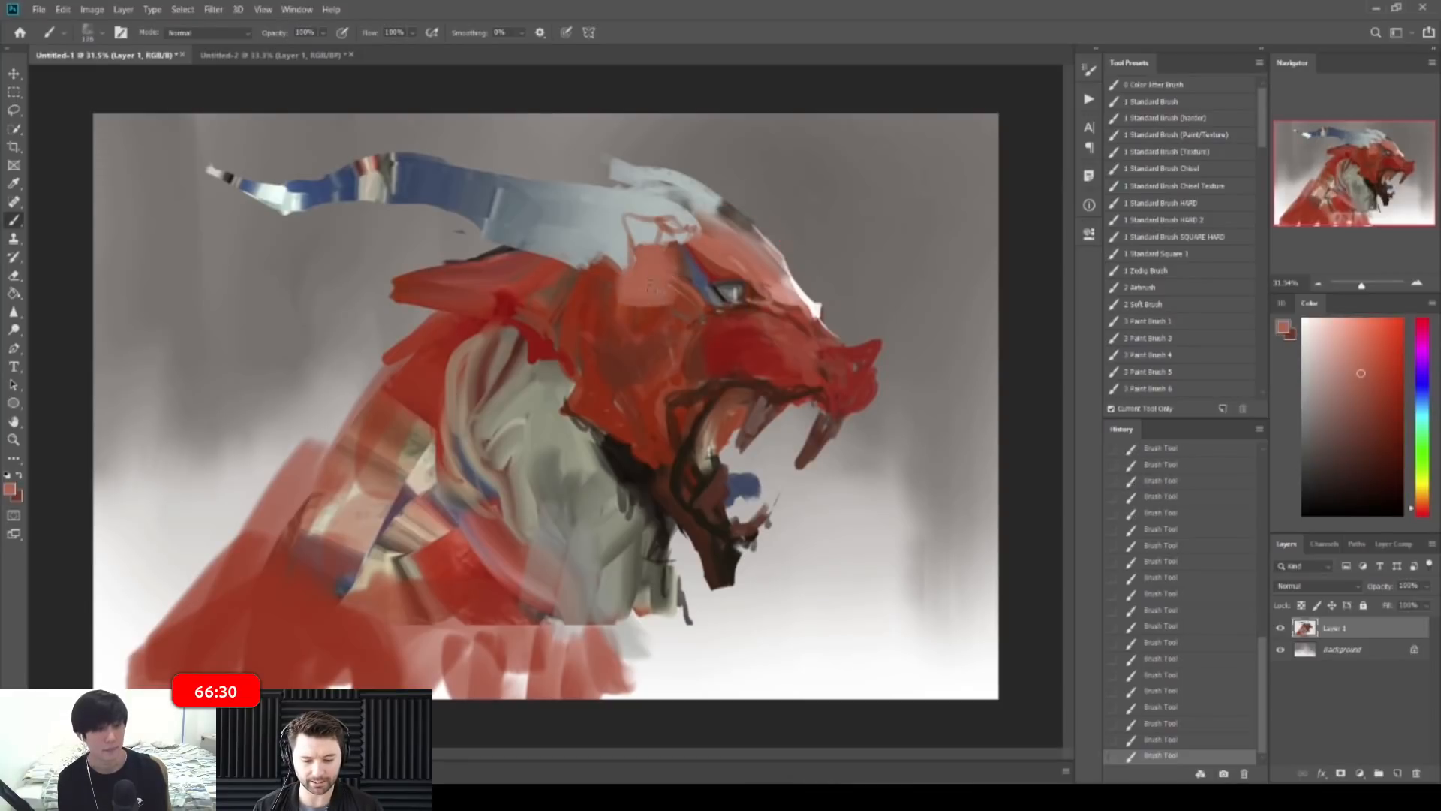
left_click(601, 297, "alt")
left_click(634, 298, "alt")
mouse_move(607, 302)
left_mouse_down()
mouse_move(620, 280)
mouse_move(609, 338)
mouse_move(576, 353)
left_mouse_up()
Step: Extend light red toward the cheek with darker red edges, then mirror the canvas to check
left_click(620, 353, "alt")
left_click(589, 330, "alt")
left_click(630, 380, "alt")
left_click(626, 367, "alt")
left_click(644, 366, "alt")
left_click_drag(647, 358, 643, 375)
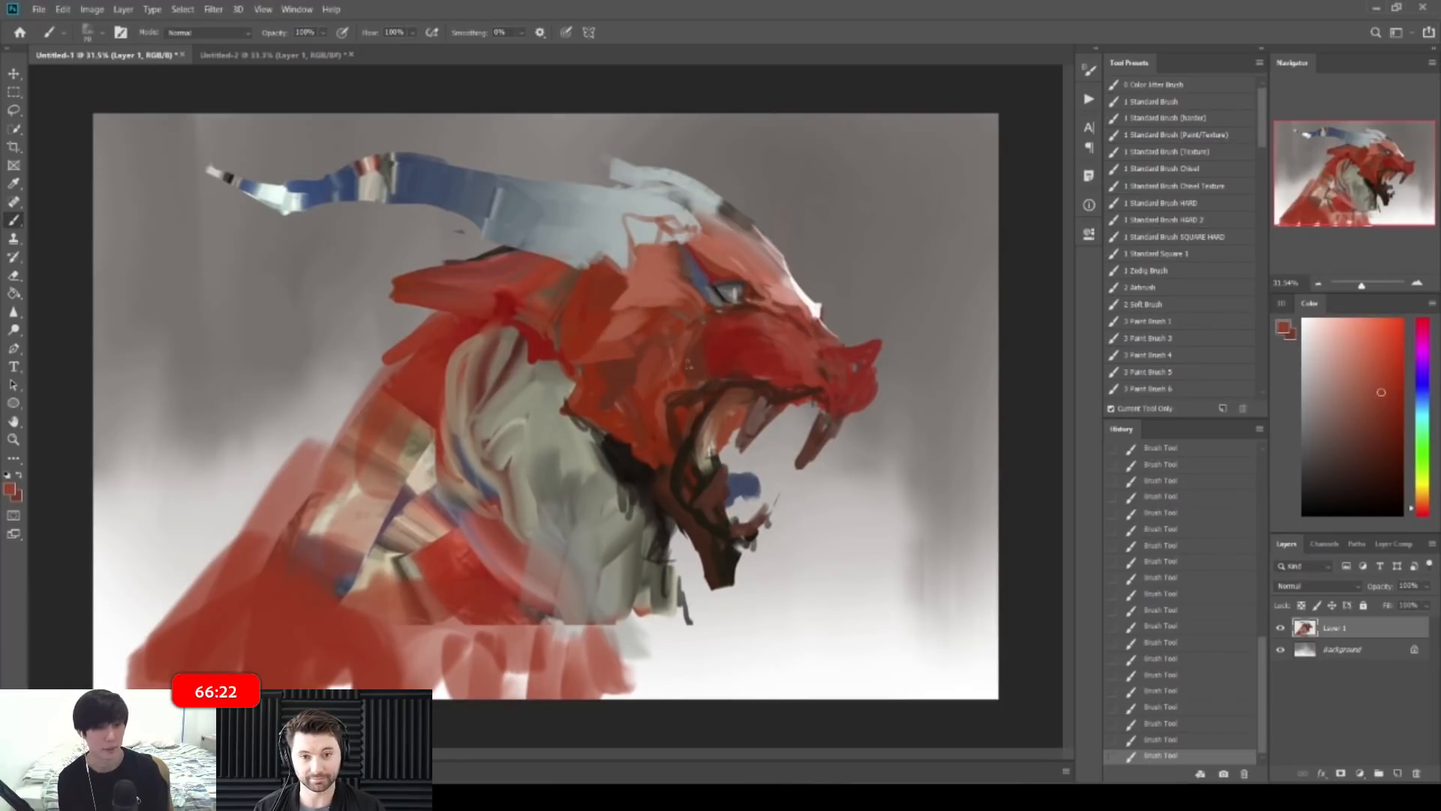
scroll(644, 366, "down", 4)
key("ctrl+shift+h")
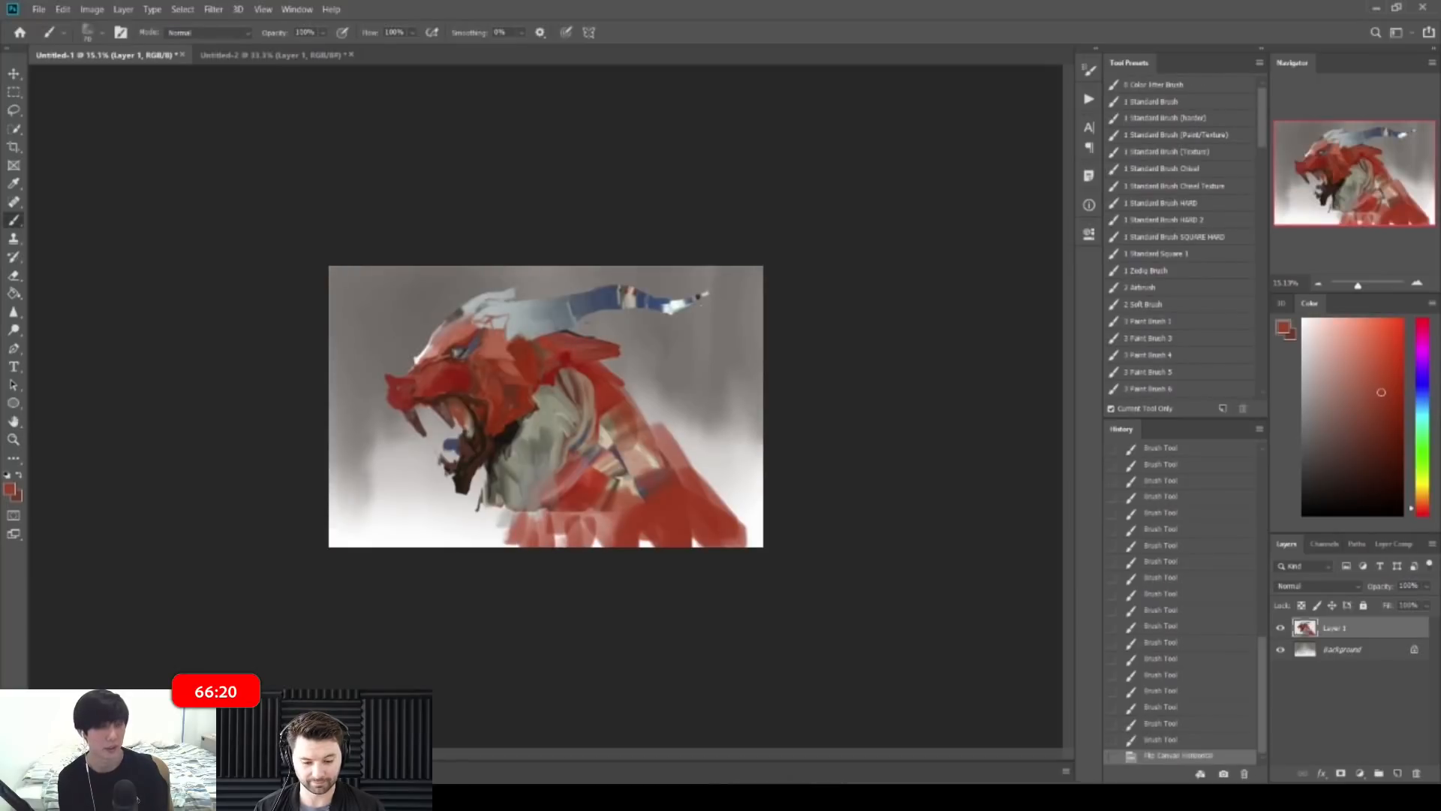
Step: Flip the canvas back and paint near-black strokes beside the eye and along the upper eyelid
key("ctrl+shift+h")
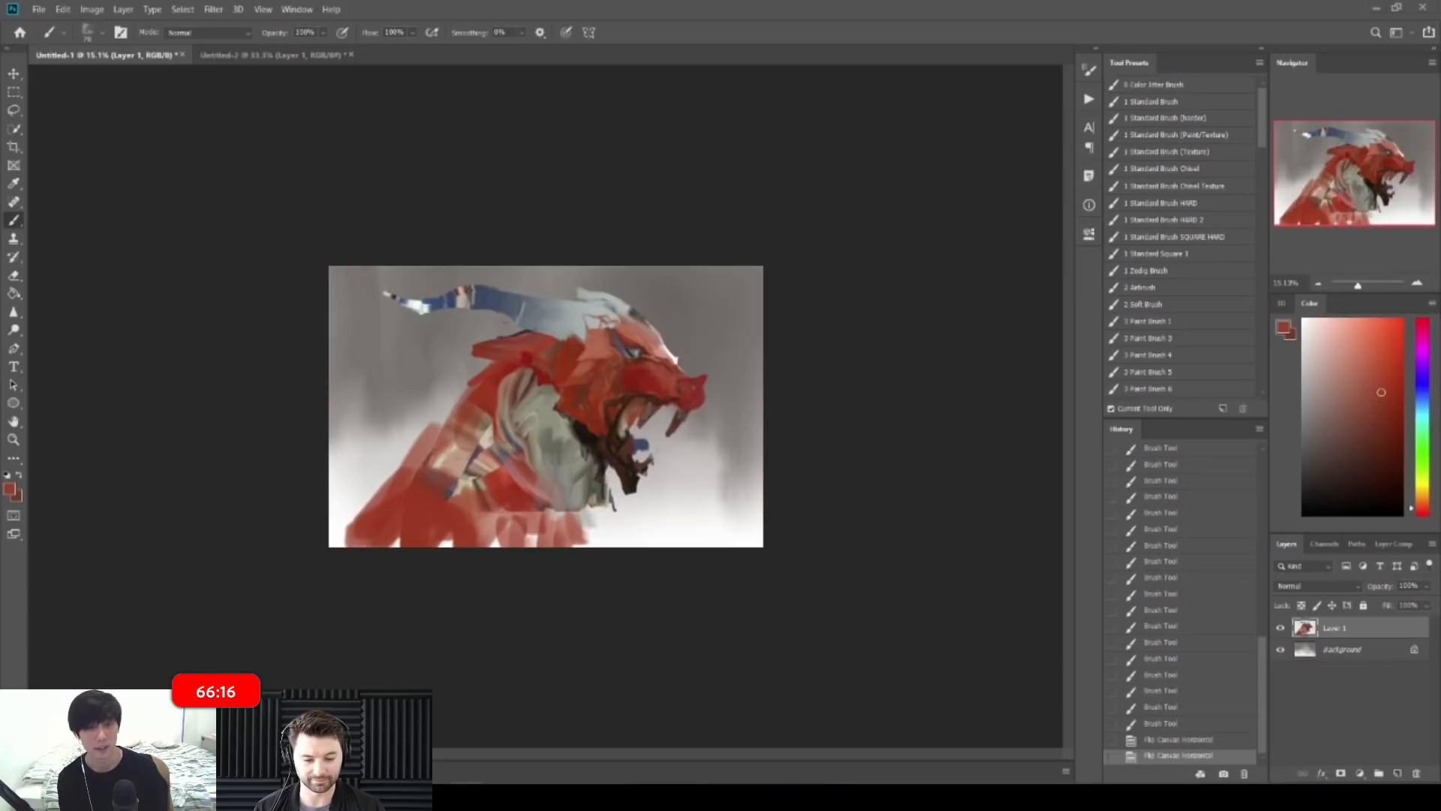
left_click_drag(701, 360, 788, 360)
left_click(710, 289)
left_click_drag(705, 267, 773, 268)
left_click(701, 331, "alt")
mouse_move(686, 310)
left_mouse_down()
mouse_move(726, 342)
mouse_move(715, 348)
mouse_move(683, 319)
mouse_move(734, 301)
left_mouse_up()
left_click(683, 323, "alt")
left_click(700, 326, "alt")
mouse_move(723, 302)
left_mouse_down()
mouse_move(760, 299)
mouse_move(764, 323)
left_mouse_up()
left_click(769, 321, "alt")
left_click_drag(773, 279, 728, 272)
Step: Add small dark dabs and short strokes around the snout near the nose
key("l")
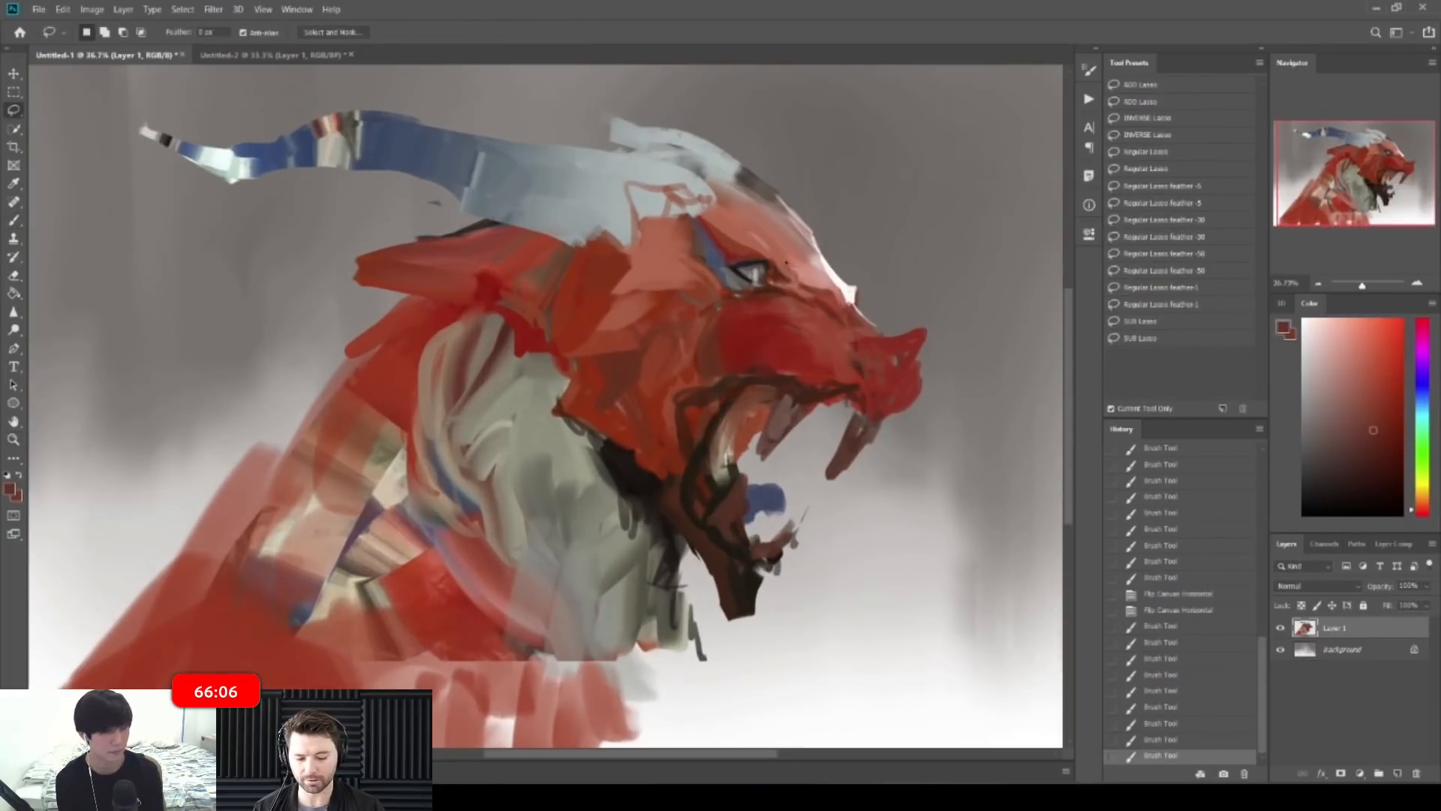
key("z")
left_click_drag(799, 273, 826, 274)
key("b")
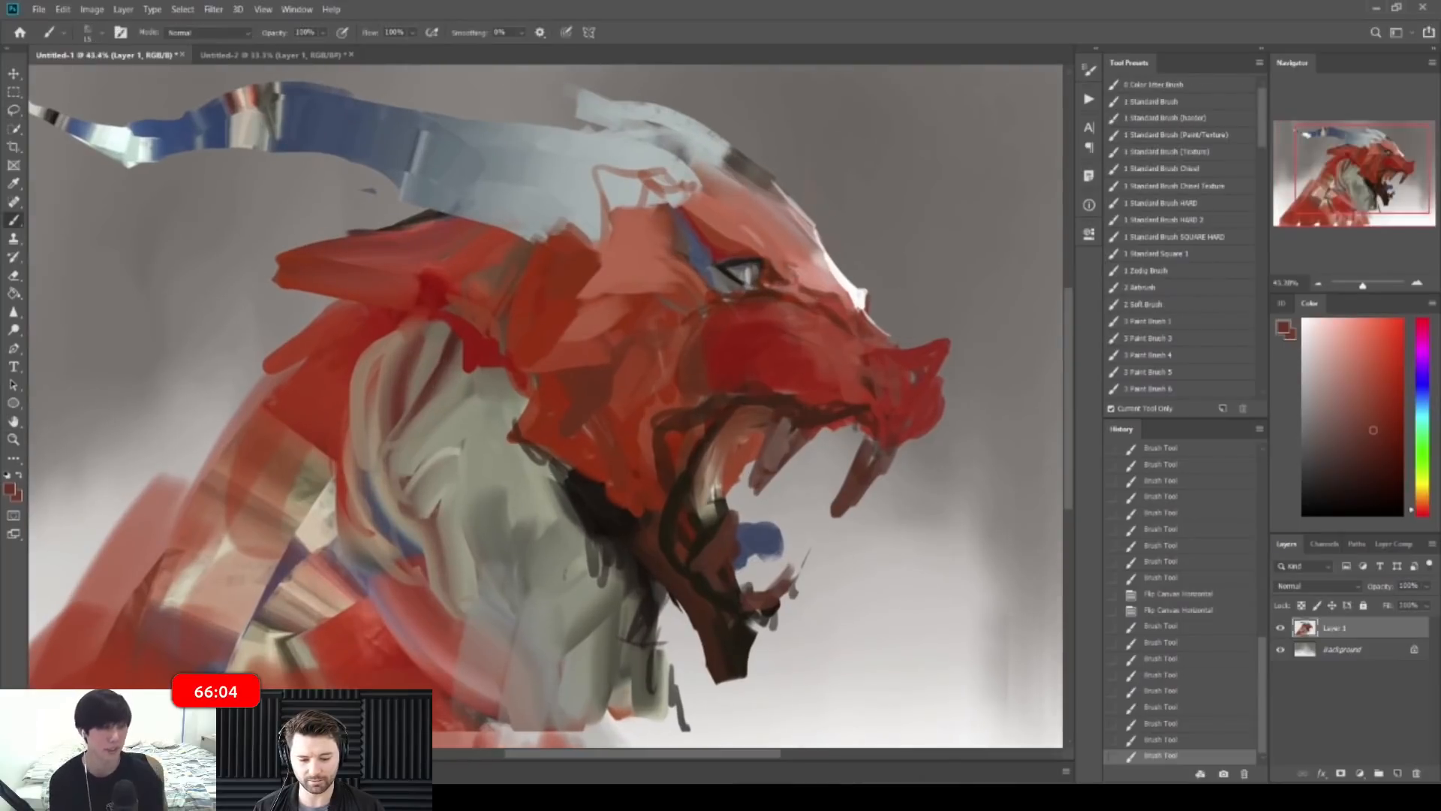
left_click(919, 358, "alt")
left_click(912, 377)
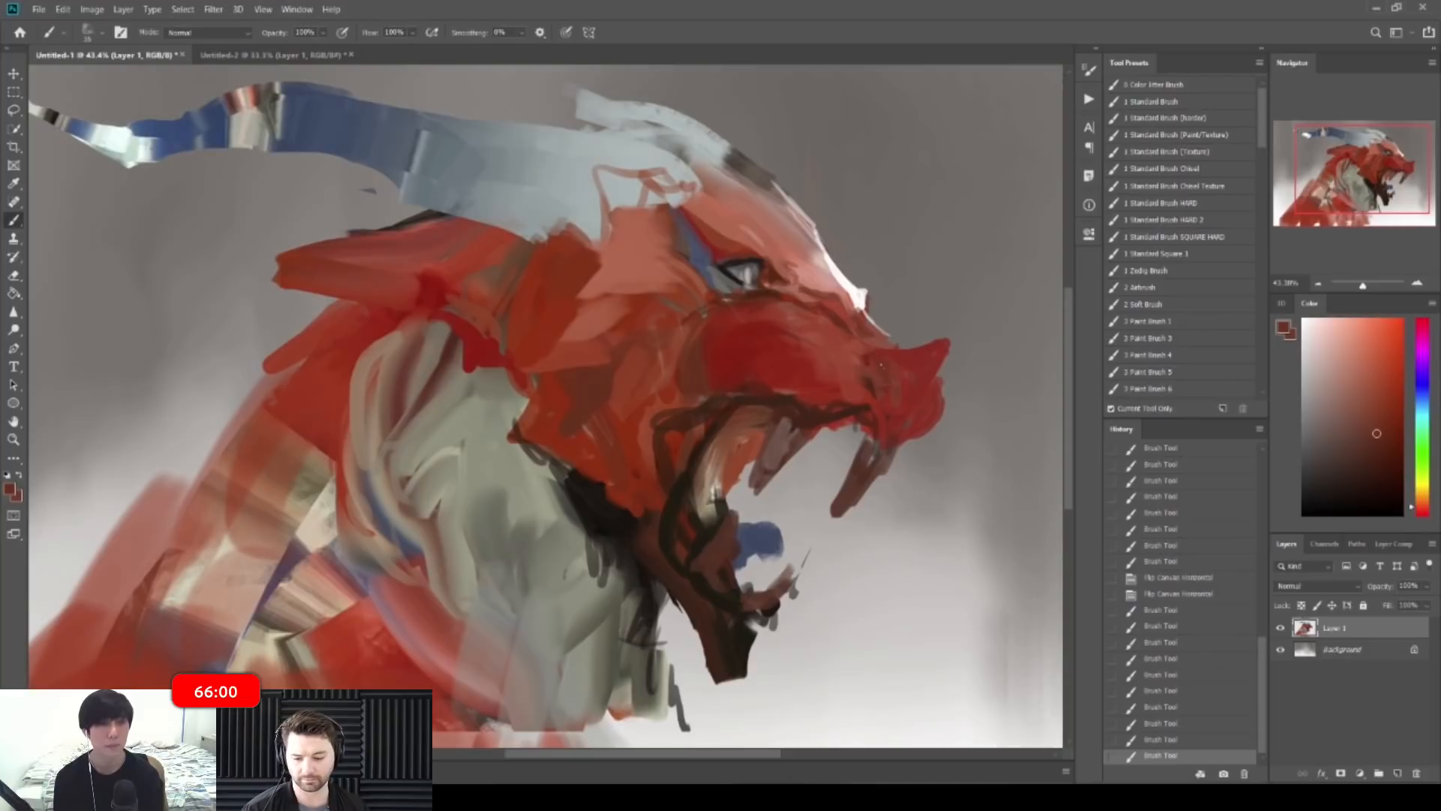
left_click_drag(897, 358, 883, 352)
left_click(919, 363)
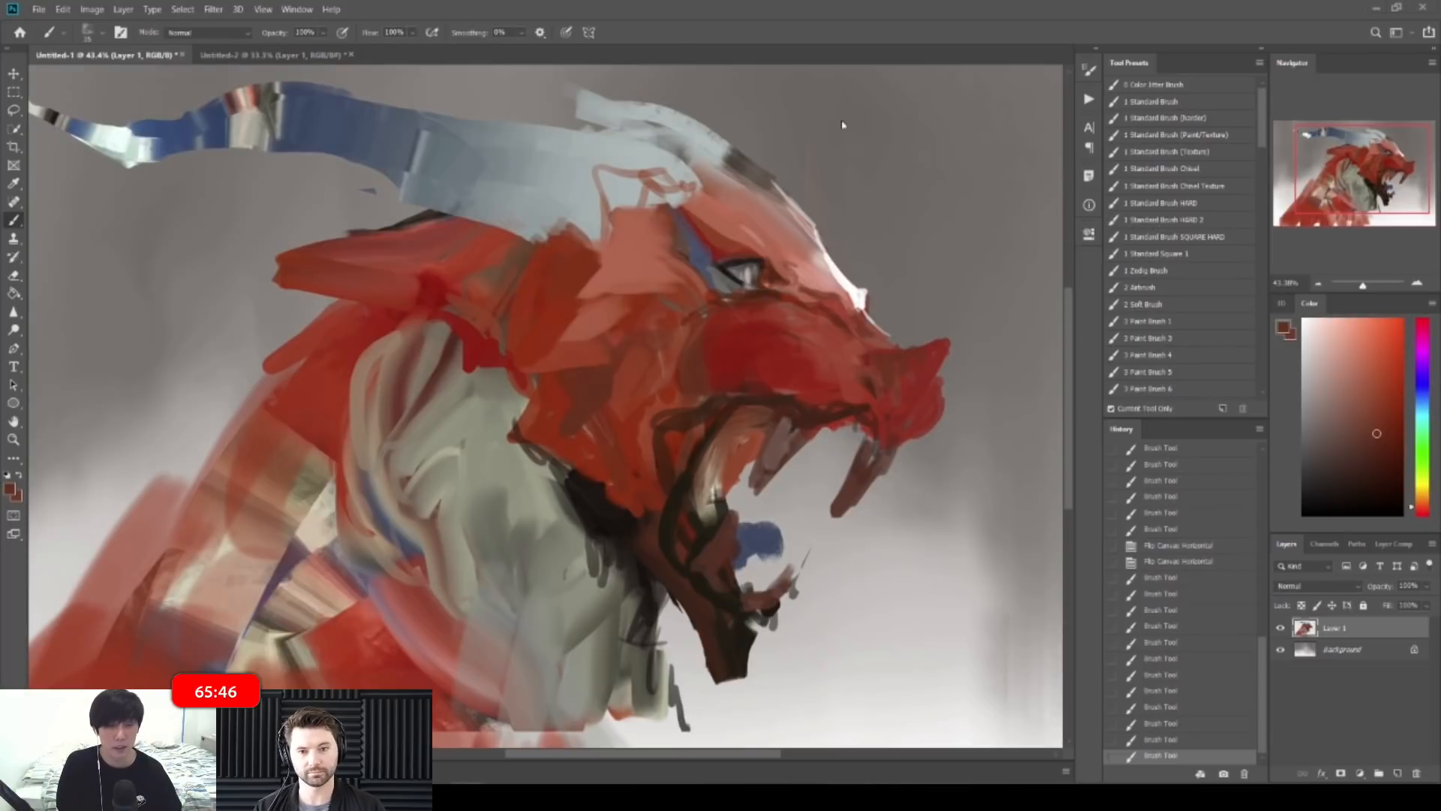
Step: With a larger brush, paint grey-beige over the lower jaw and a dark stroke along it
left_click_drag(863, 140, 818, 140)
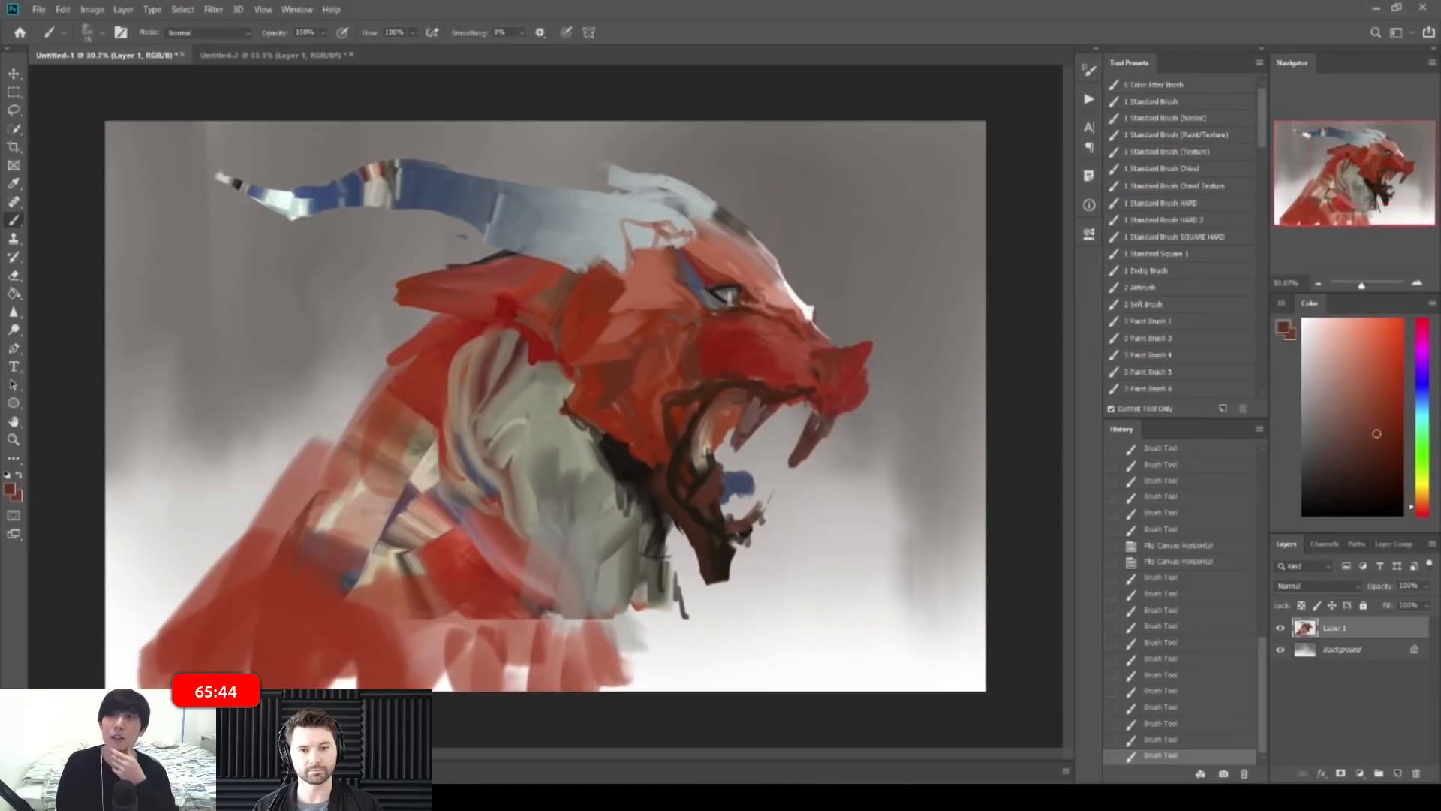
left_click(565, 462, "alt")
key("bracketright")
key("bracketright")
mouse_move(591, 385)
left_mouse_down()
mouse_move(584, 405)
mouse_move(625, 434)
mouse_move(642, 416)
mouse_move(665, 459)
mouse_move(653, 481)
mouse_move(688, 522)
left_mouse_up()
left_click_drag(687, 514, 701, 533)
left_click(644, 478, "alt")
mouse_move(721, 450)
left_mouse_down()
mouse_move(655, 449)
mouse_move(736, 447)
left_mouse_up()
Step: Switch to a smaller dark-brown brush and darken the left edge of the upper tooth
left_click_drag(569, 349, 578, 348)
left_click(623, 379, "alt")
left_click(1369, 466)
key("bracketleft")
key("bracketleft")
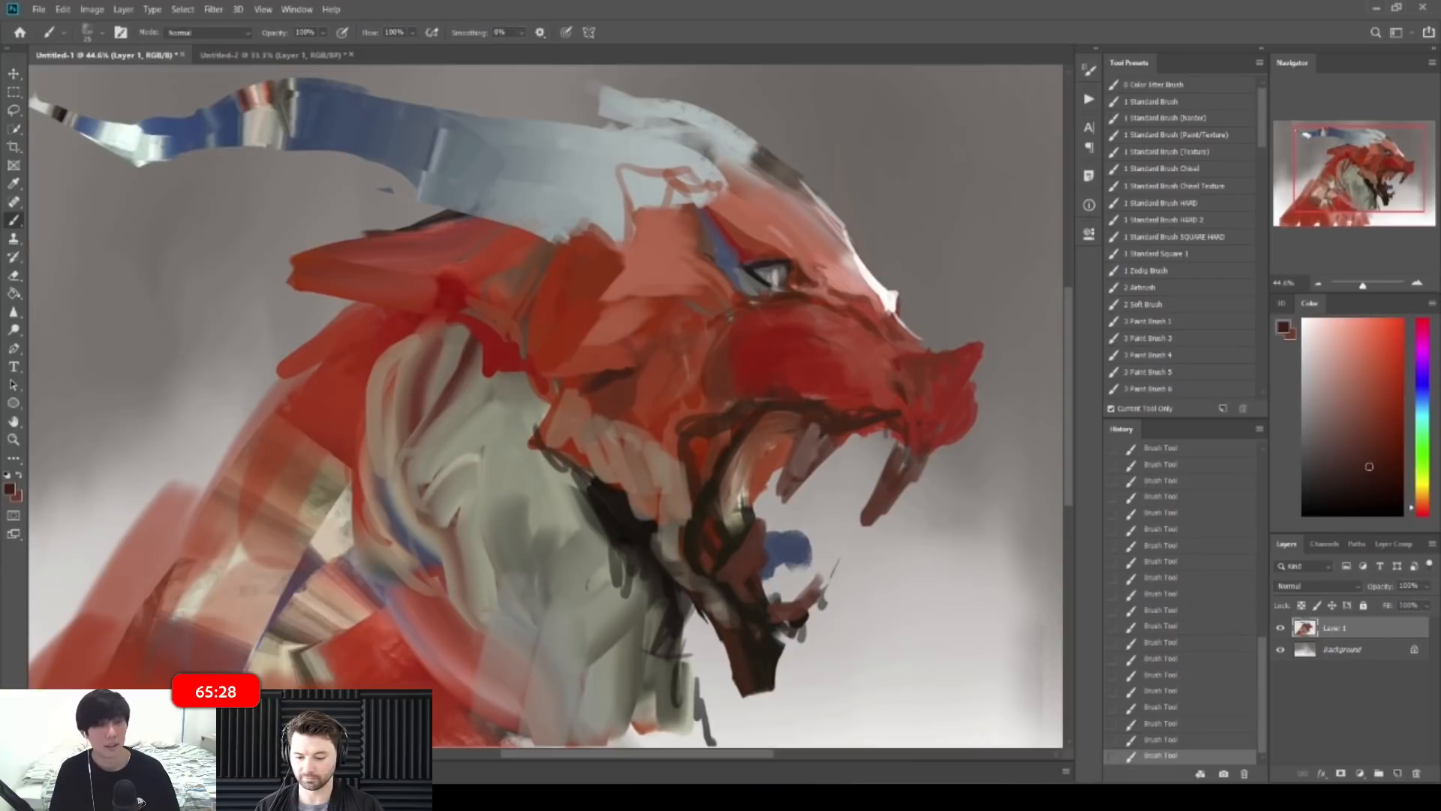
mouse_move(855, 272)
left_mouse_down()
mouse_move(703, 271)
mouse_move(733, 306)
mouse_move(875, 309)
mouse_move(775, 300)
left_mouse_up()
left_click_drag(678, 269, 727, 272)
left_click(716, 283, "alt")
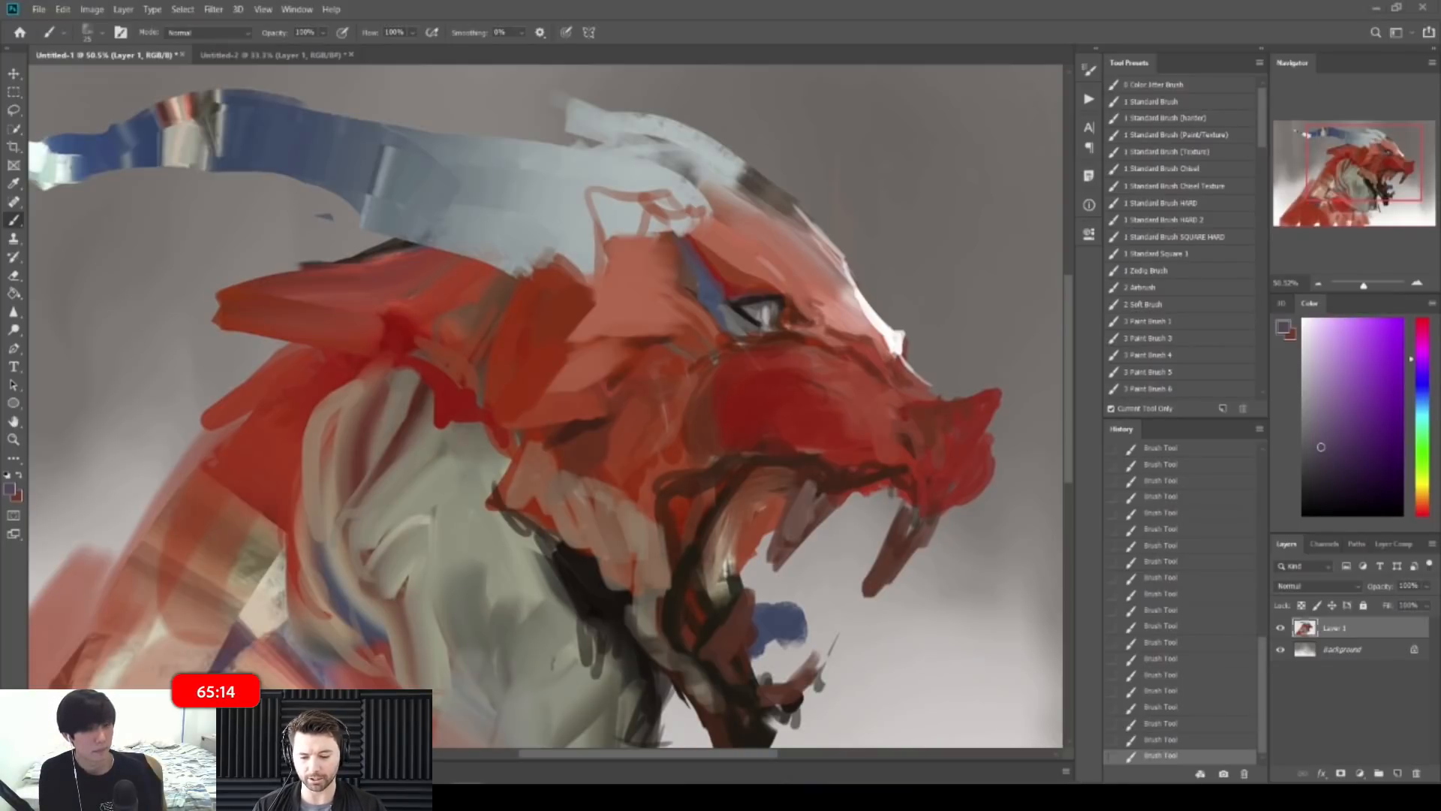
left_click_drag(893, 308, 947, 294)
left_click_drag(890, 401, 855, 402)
left_click(745, 559, "alt")
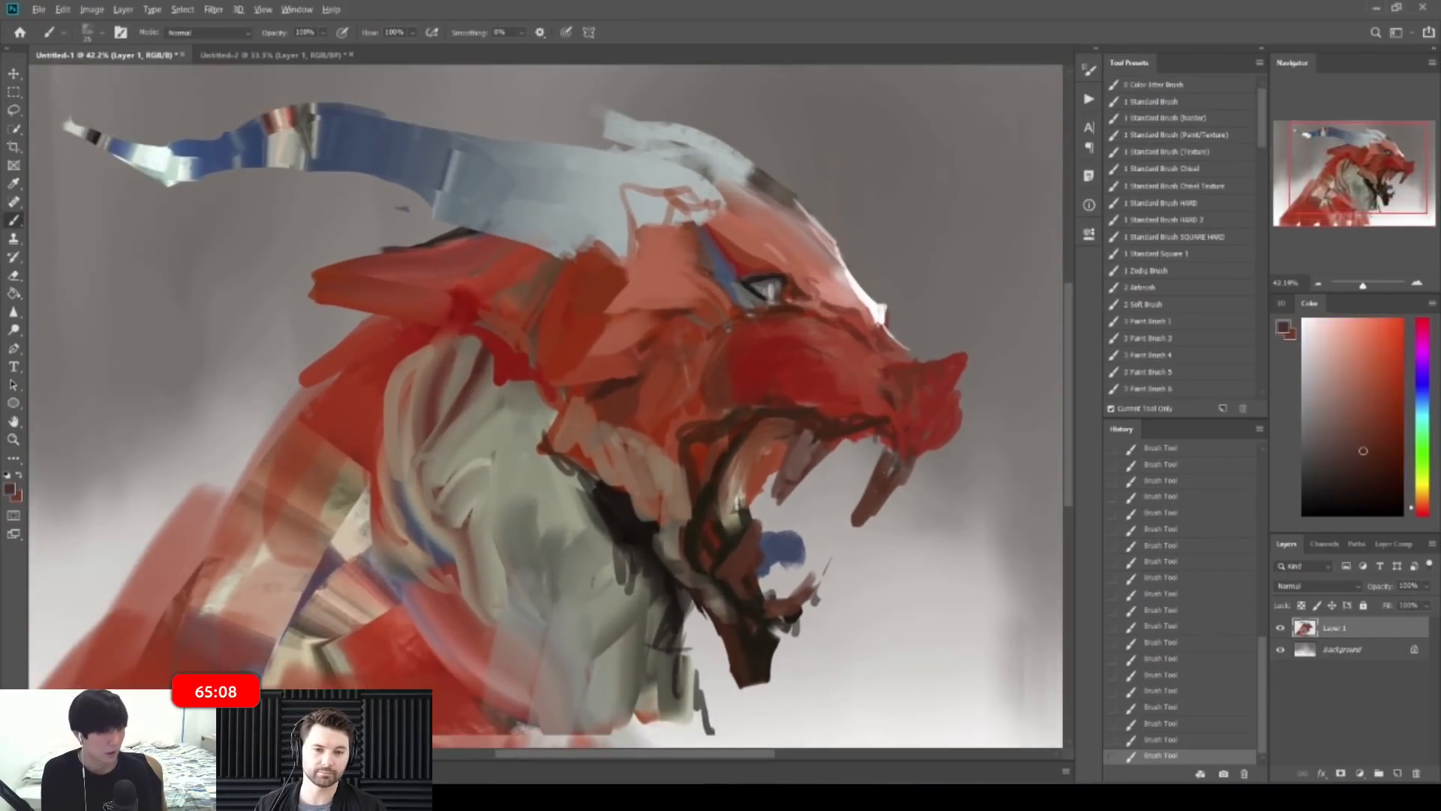
left_click(801, 430, "alt")
left_click_drag(797, 443, 787, 490)
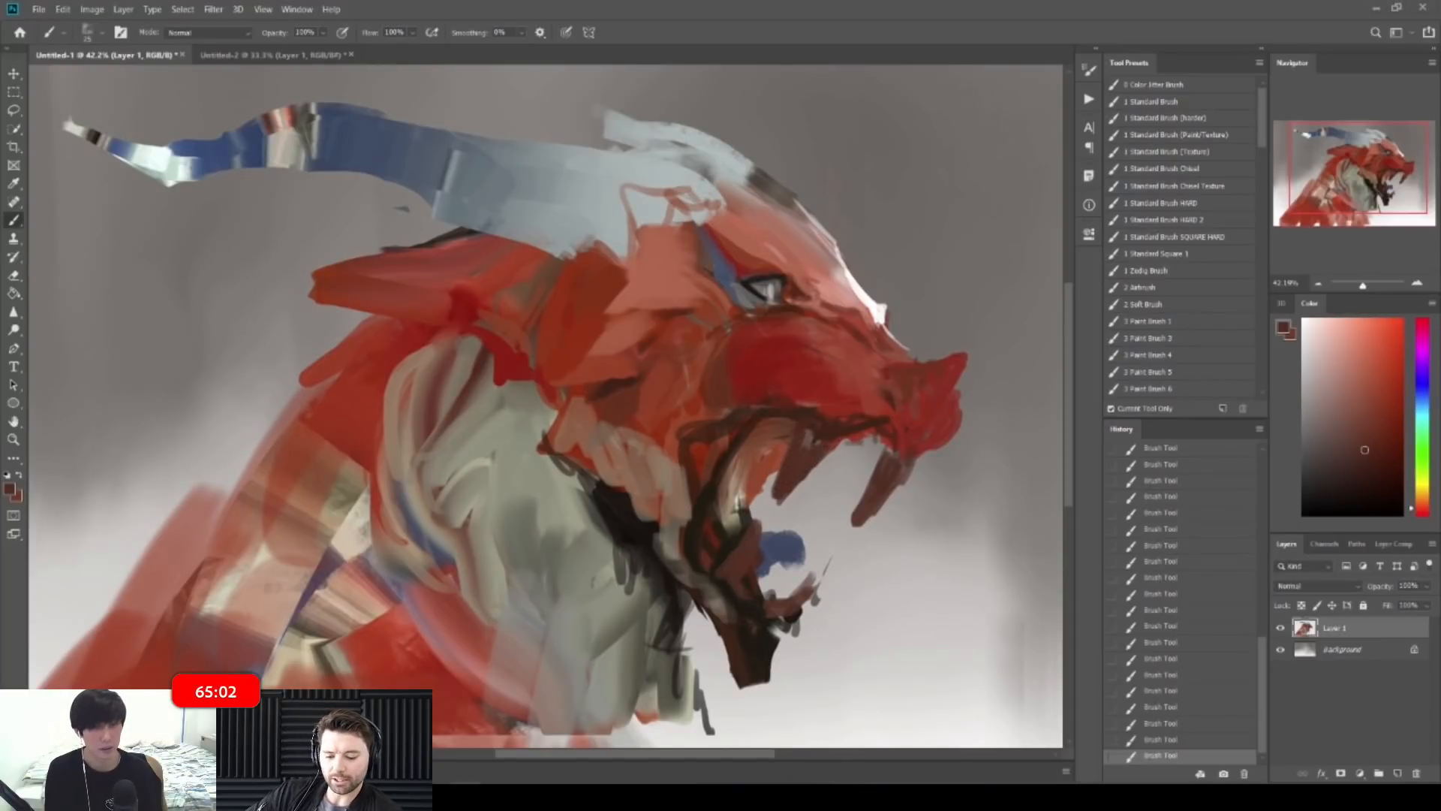
Step: Dab dark orange-brown inside the mouth and extend the small tooth in dark maroon
left_click(817, 449, "alt")
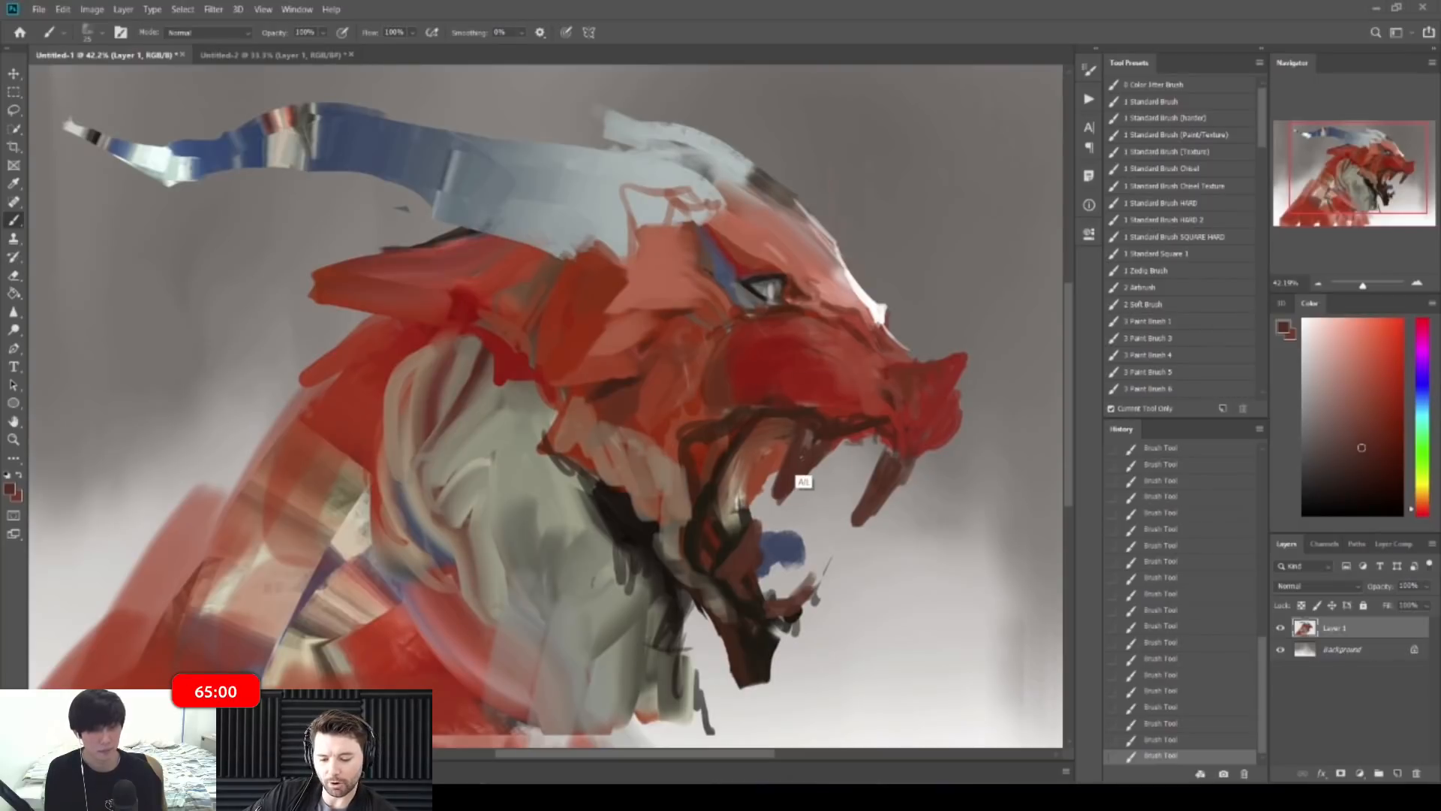
left_click(857, 430, "alt")
left_click_drag(861, 425, 888, 450)
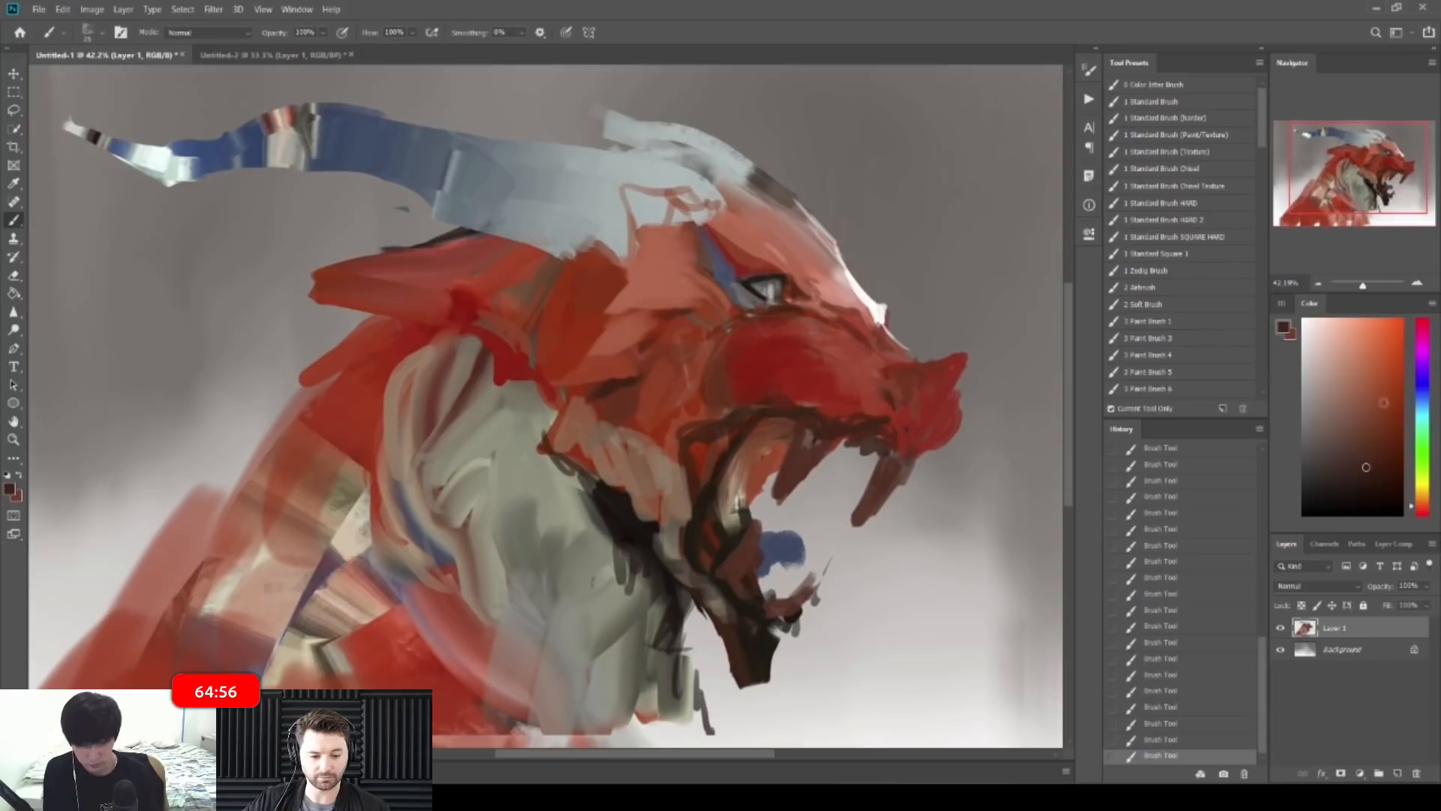
left_click(1420, 512)
left_click(1356, 409)
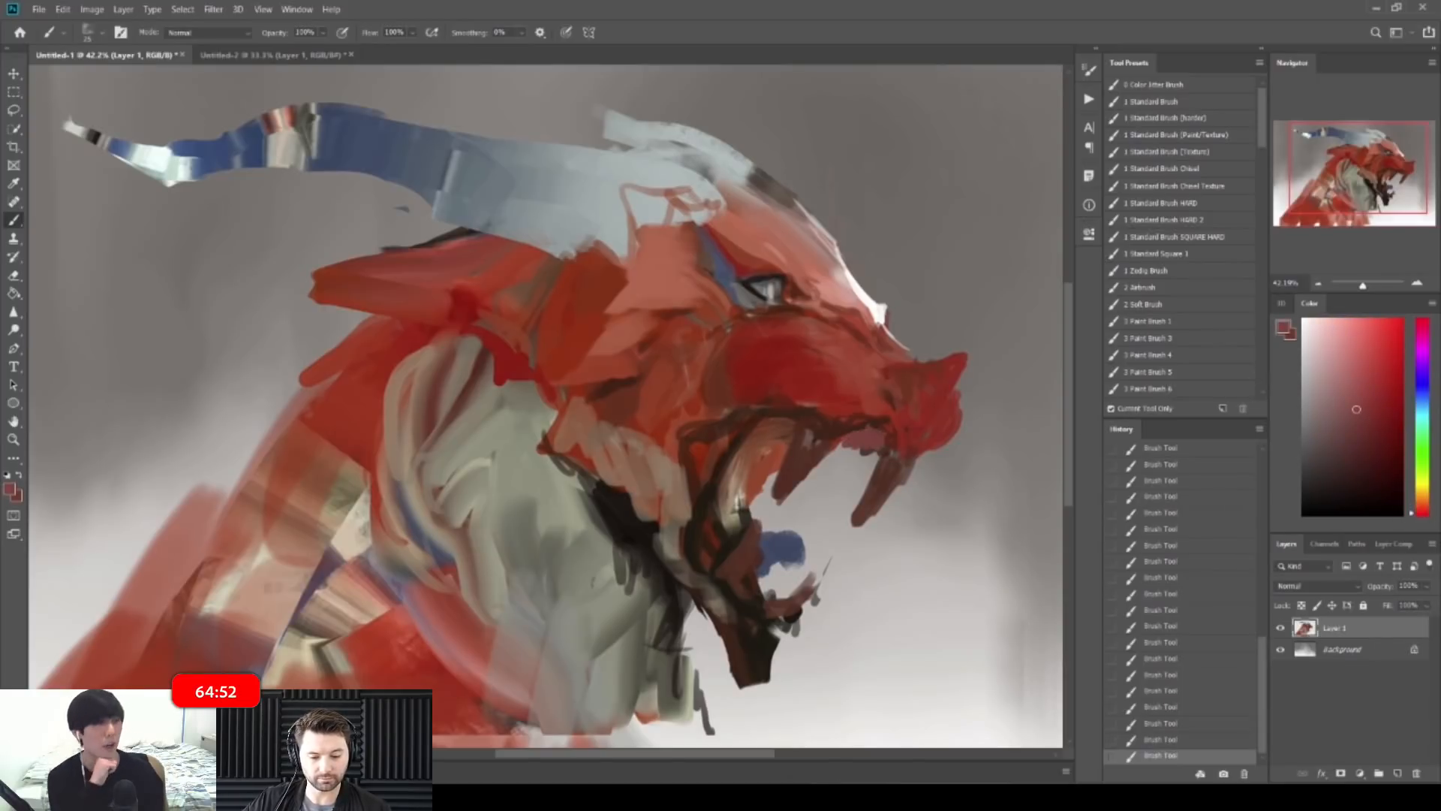
left_click(832, 441, "alt")
left_click_drag(849, 445, 850, 462)
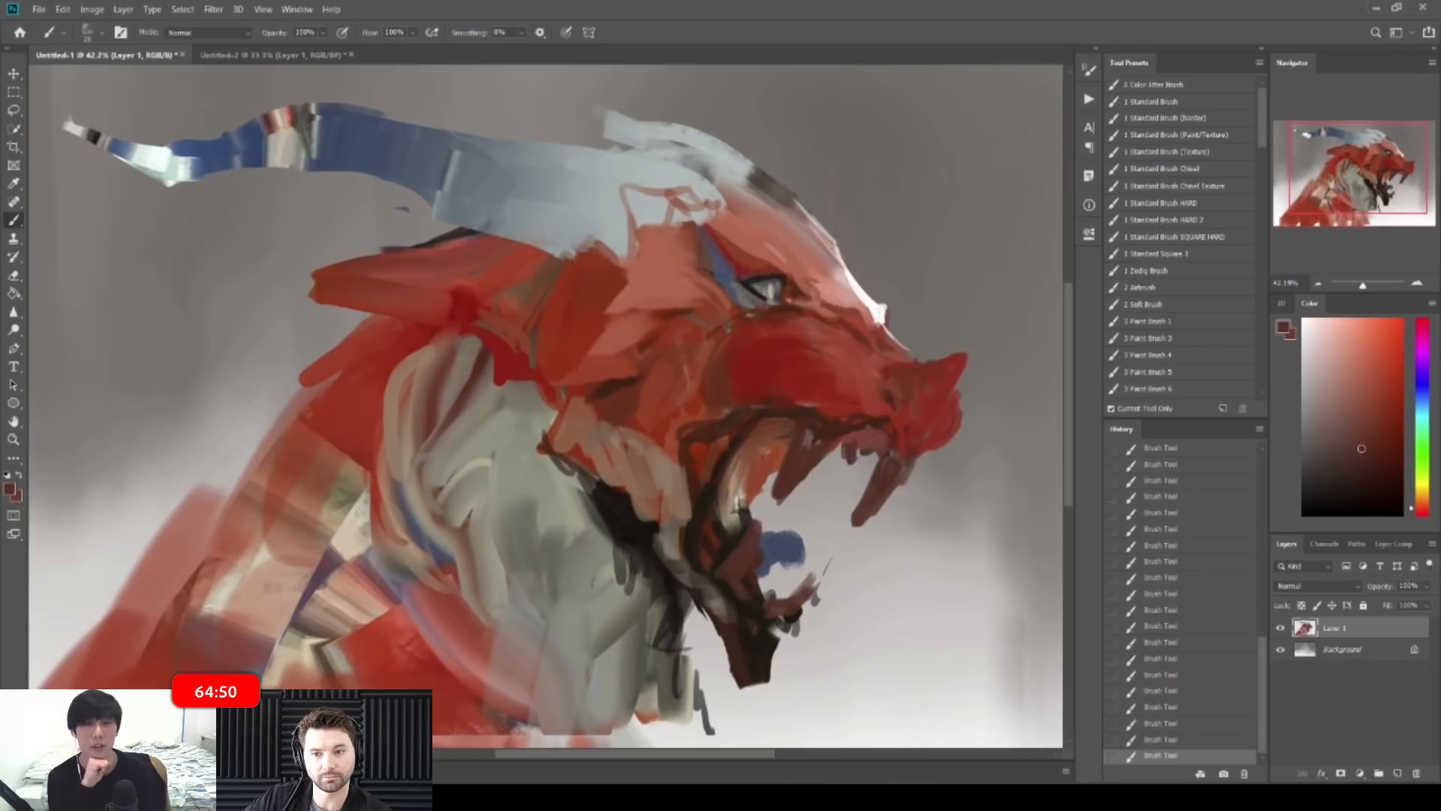
Step: Undo a stray eraser dab and paint a dark maroon stroke on the head
key("alt+e")
left_click(907, 435)
key("z")
left_click(923, 404)
key("ctrl+z")
key("b")
key("z")
key("b")
left_click(944, 417, "alt")
left_click(915, 443, "alt")
left_click_drag(913, 441, 905, 463)
Step: Check the head at different zoom levels and sample muted reds from the snout
key("z")
left_click_drag(924, 398, 988, 405)
key("b")
key("z")
mouse_move(998, 334)
left_mouse_down()
mouse_move(887, 326)
mouse_move(904, 326)
left_mouse_up()
key("b")
key("z")
key("b")
left_click(722, 373, "alt")
left_click(726, 367, "alt")
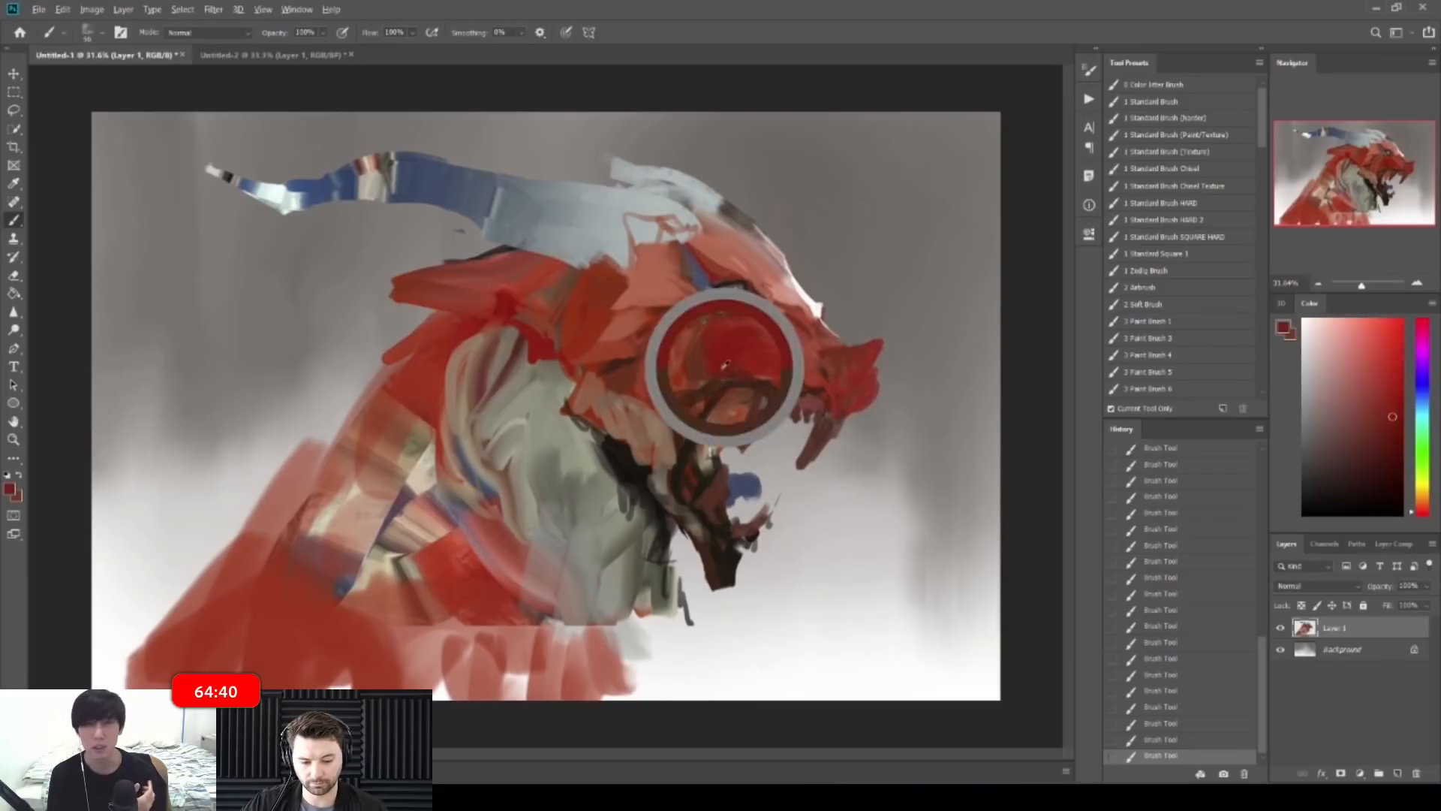
left_click(828, 353, "alt")
left_click(793, 353, "alt")
left_click(797, 368, "alt")
left_click(794, 362, "alt")
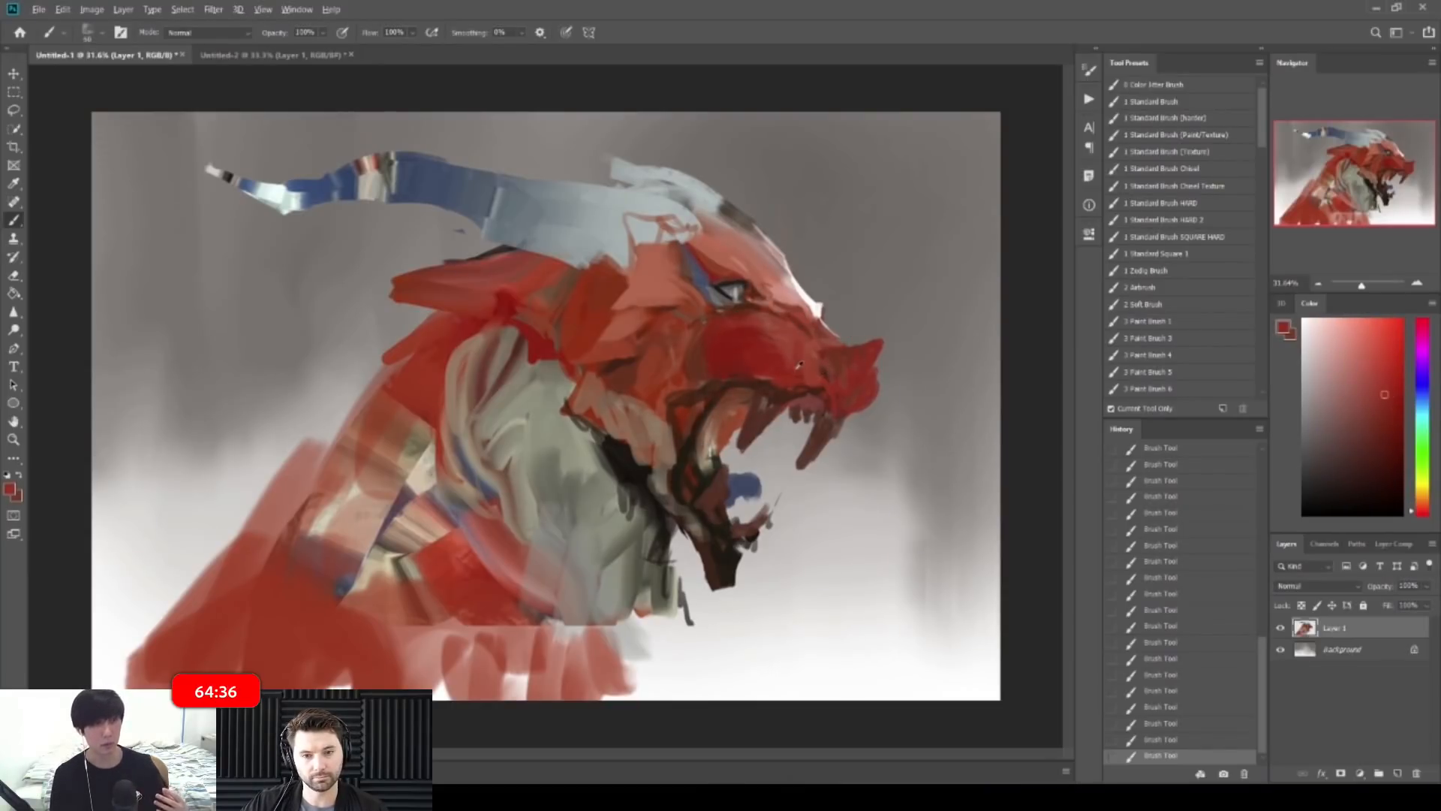
Step: Zoom in around the eye and sample its light grey and dark outline colours
key("ctrl+space")
mouse_move(740, 272)
left_mouse_down()
mouse_move(769, 275)
mouse_move(769, 296)
left_mouse_up()
key("ctrl+space")
left_click(718, 292, "alt")
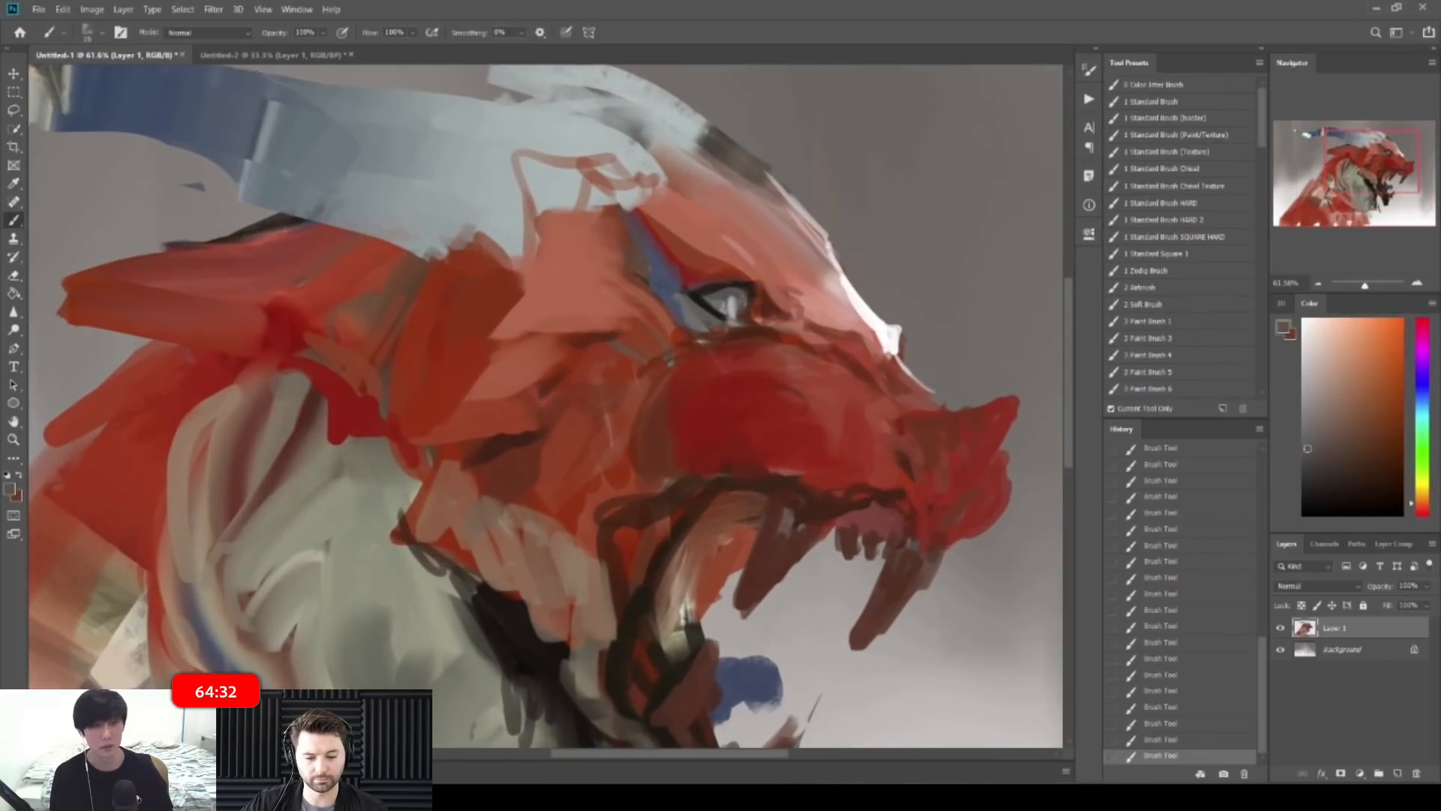
left_click(729, 304, "alt")
left_click(734, 309, "alt")
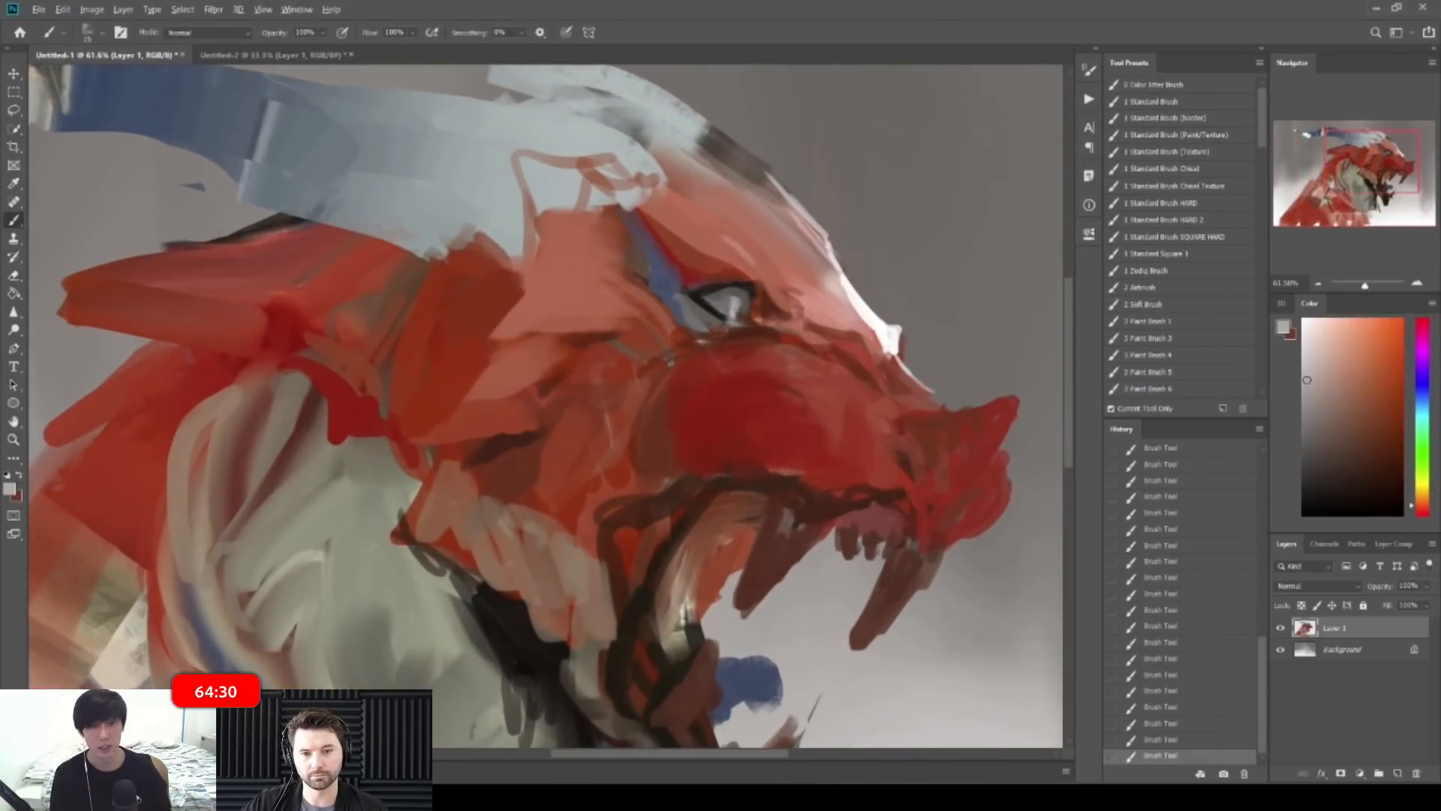
left_click(732, 299, "alt")
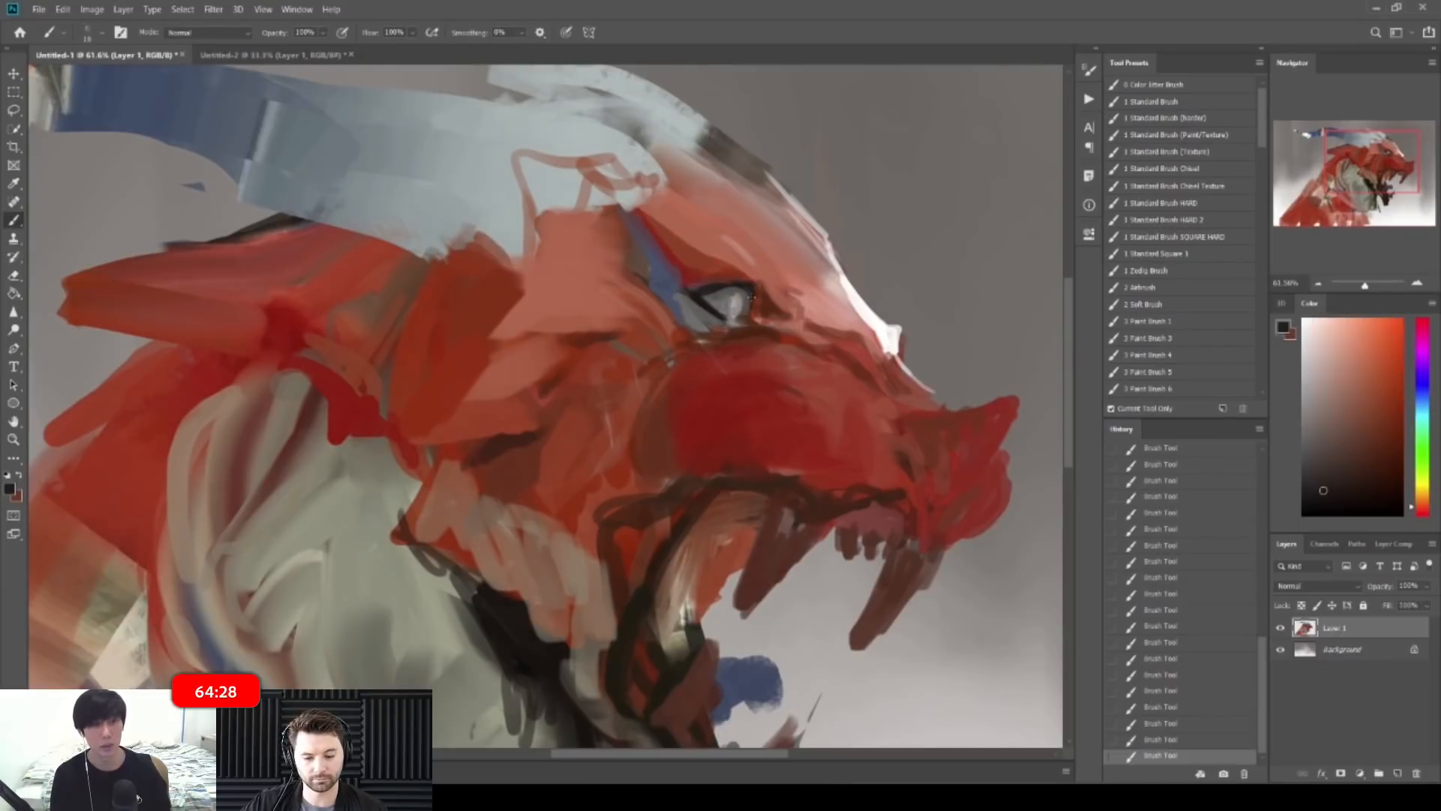
mouse_move(840, 280)
left_mouse_down()
mouse_move(761, 280)
mouse_move(687, 350)
mouse_move(727, 350)
left_mouse_up()
Step: Pick a red-brown and paint a short stroke darkening the upper neck
left_click(587, 302, "alt")
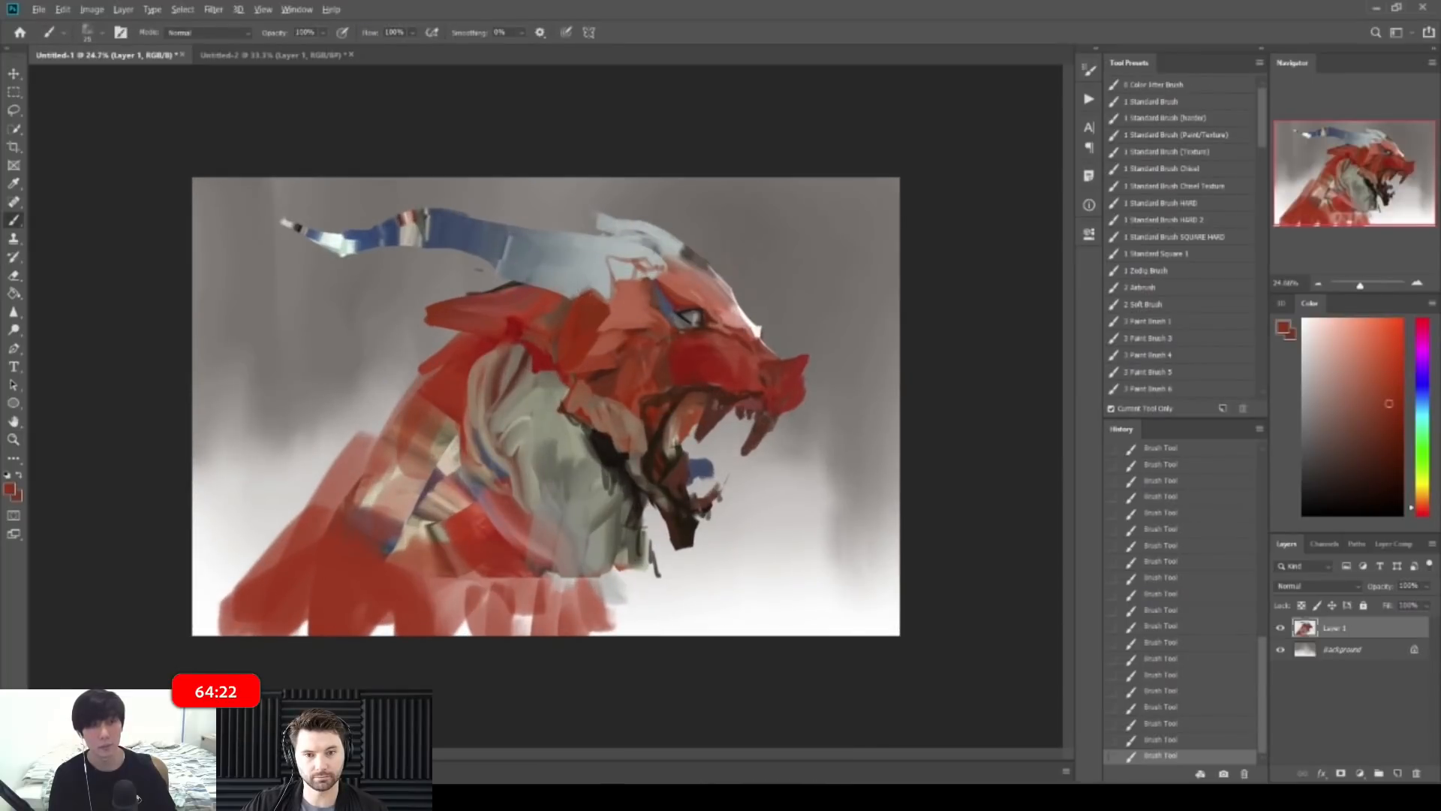
left_click(1371, 465)
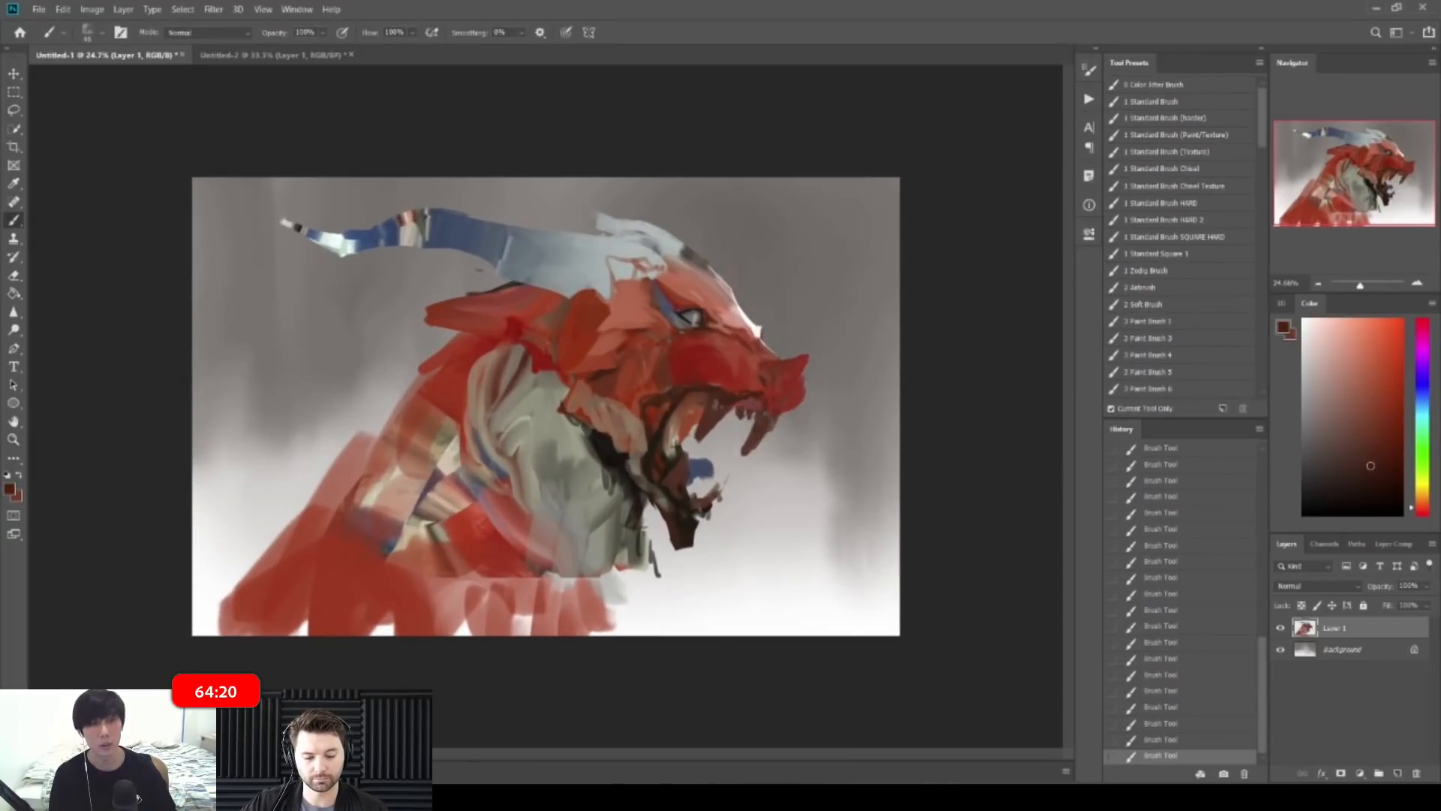
left_click(541, 301, "alt")
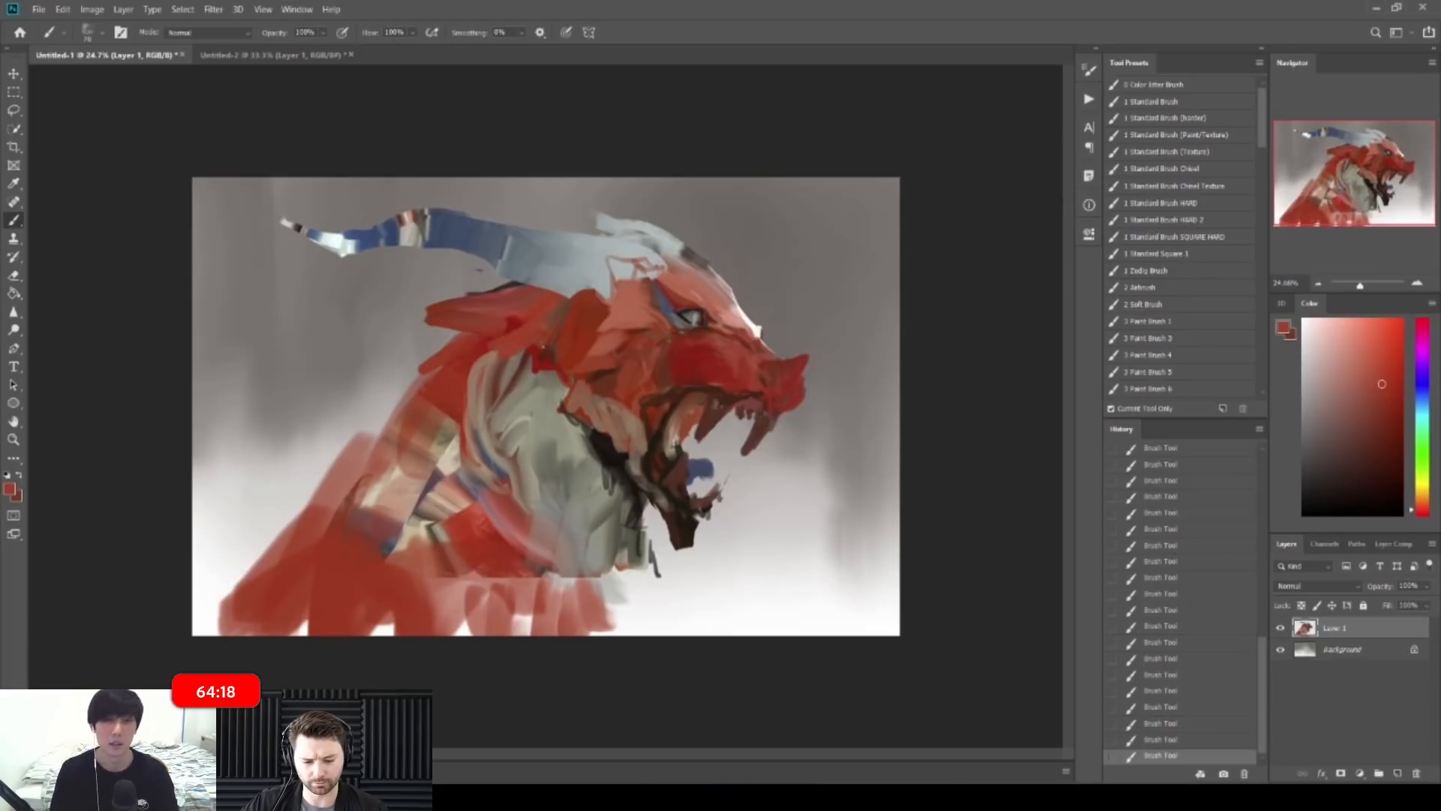
left_click(475, 358, "alt")
left_click_drag(477, 356, 522, 352)
Step: Add a short dark red stroke on the head near the horn base
left_click(545, 356, "alt")
left_click(530, 359, "alt")
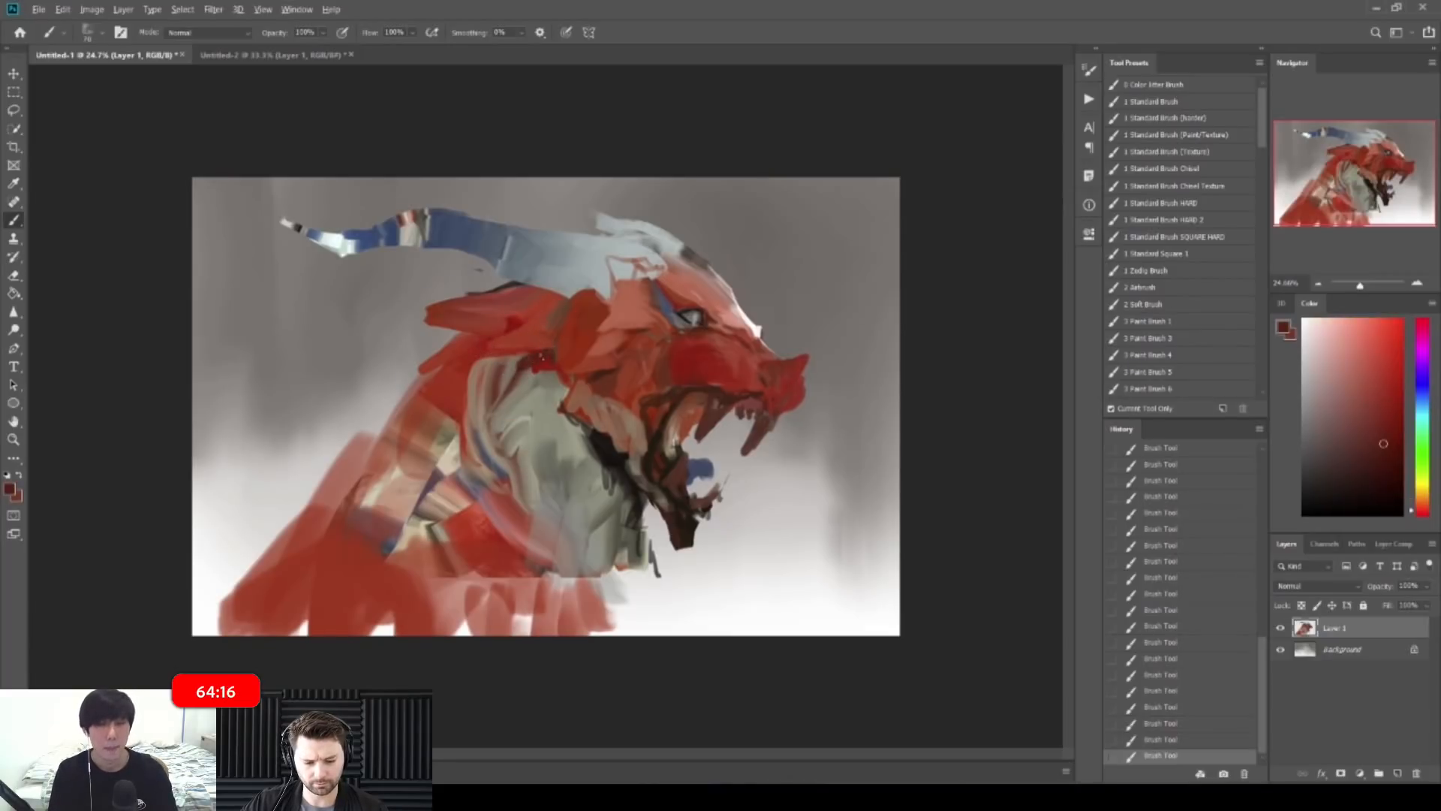
left_click(502, 296, "alt")
left_click_drag(466, 297, 492, 289)
Step: Erase part of the last stroke and add darker and lighter red-brown strokes on the cheek
key("e")
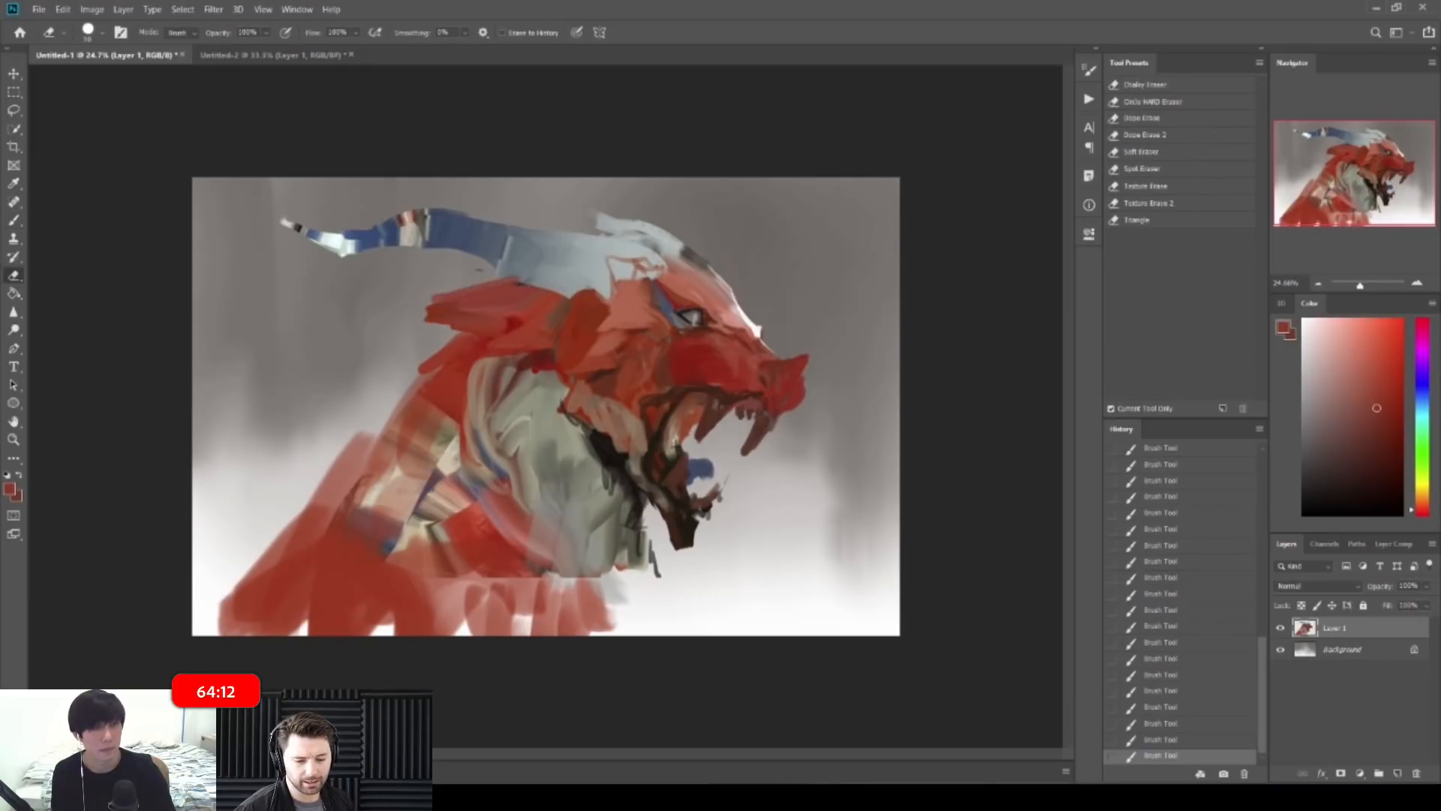
left_click(479, 269)
left_click_drag(480, 281, 444, 306)
key("z")
mouse_move(725, 375)
left_mouse_down()
mouse_move(752, 379)
mouse_move(784, 333)
mouse_move(739, 323)
mouse_move(698, 381)
left_mouse_up()
key("b")
left_click(696, 346, "alt")
mouse_move(649, 317)
left_mouse_down()
mouse_move(654, 365)
mouse_move(673, 351)
left_mouse_up()
left_click(655, 338, "alt")
left_click(660, 350, "alt")
left_click(682, 322, "alt")
Step: Paint dark brown contour strokes at the jaw corner
key("z")
left_click_drag(795, 300, 719, 280)
key("b")
key("z")
left_click_drag(675, 330, 726, 328)
key("b")
left_click_drag(672, 398, 687, 446)
left_click(673, 379, "alt")
left_click(688, 420, "alt")
left_click(698, 400, "alt")
mouse_move(719, 389)
left_mouse_down()
mouse_move(698, 404)
mouse_move(698, 439)
left_mouse_up()
Step: Add muted red-brown strokes beside the jaw with a smaller brush
left_click(700, 419, "alt")
left_click(825, 401, "alt")
left_click(695, 457, "alt")
key("bracketleft")
left_click(652, 485, "alt")
left_click_drag(682, 405, 680, 448)
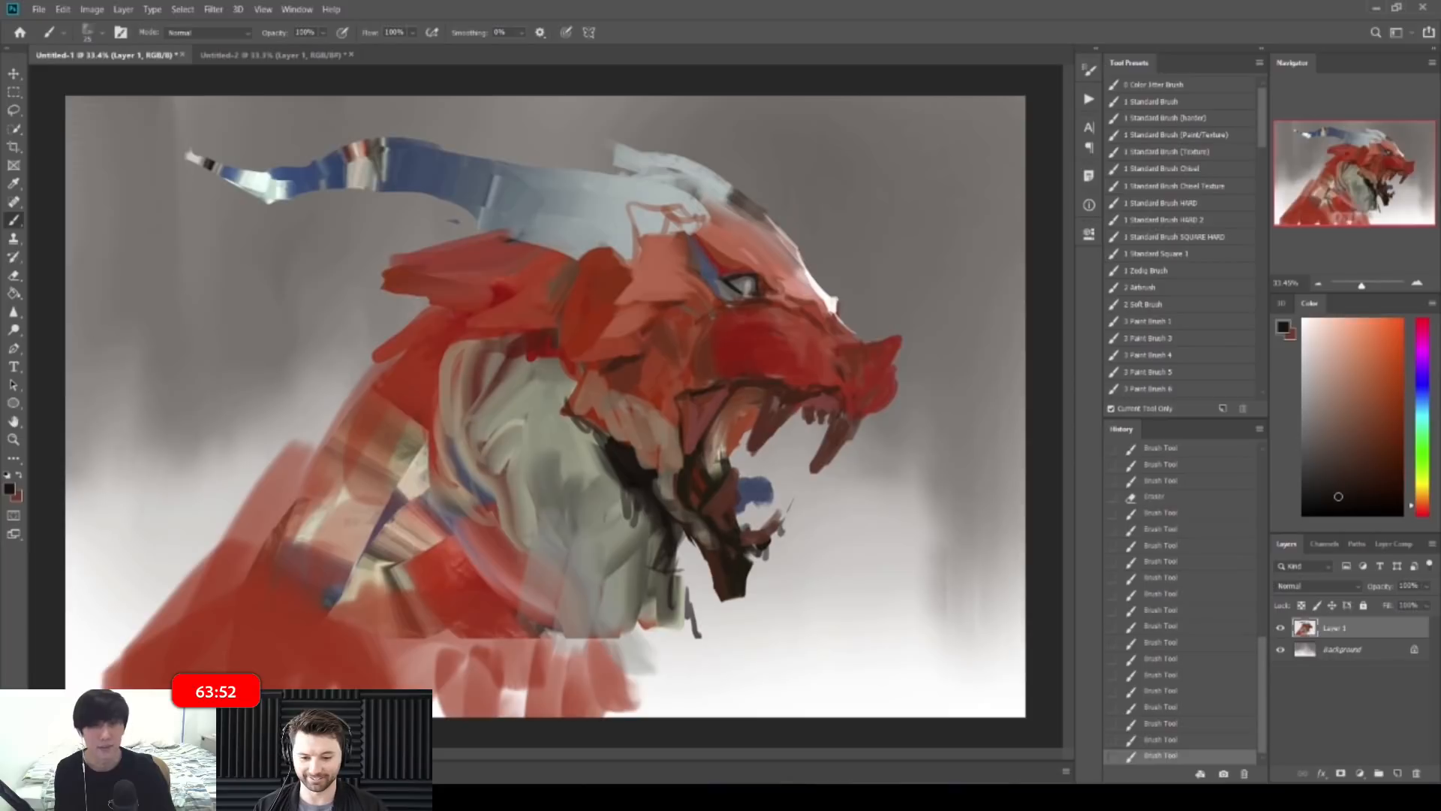
Step: Paint dark blue strokes inside the mouth
left_click(732, 502, "alt")
scroll(732, 502, "up", 2)
left_click(745, 481, "alt")
mouse_move(717, 460)
left_mouse_down()
mouse_move(705, 425)
mouse_move(692, 476)
left_mouse_up()
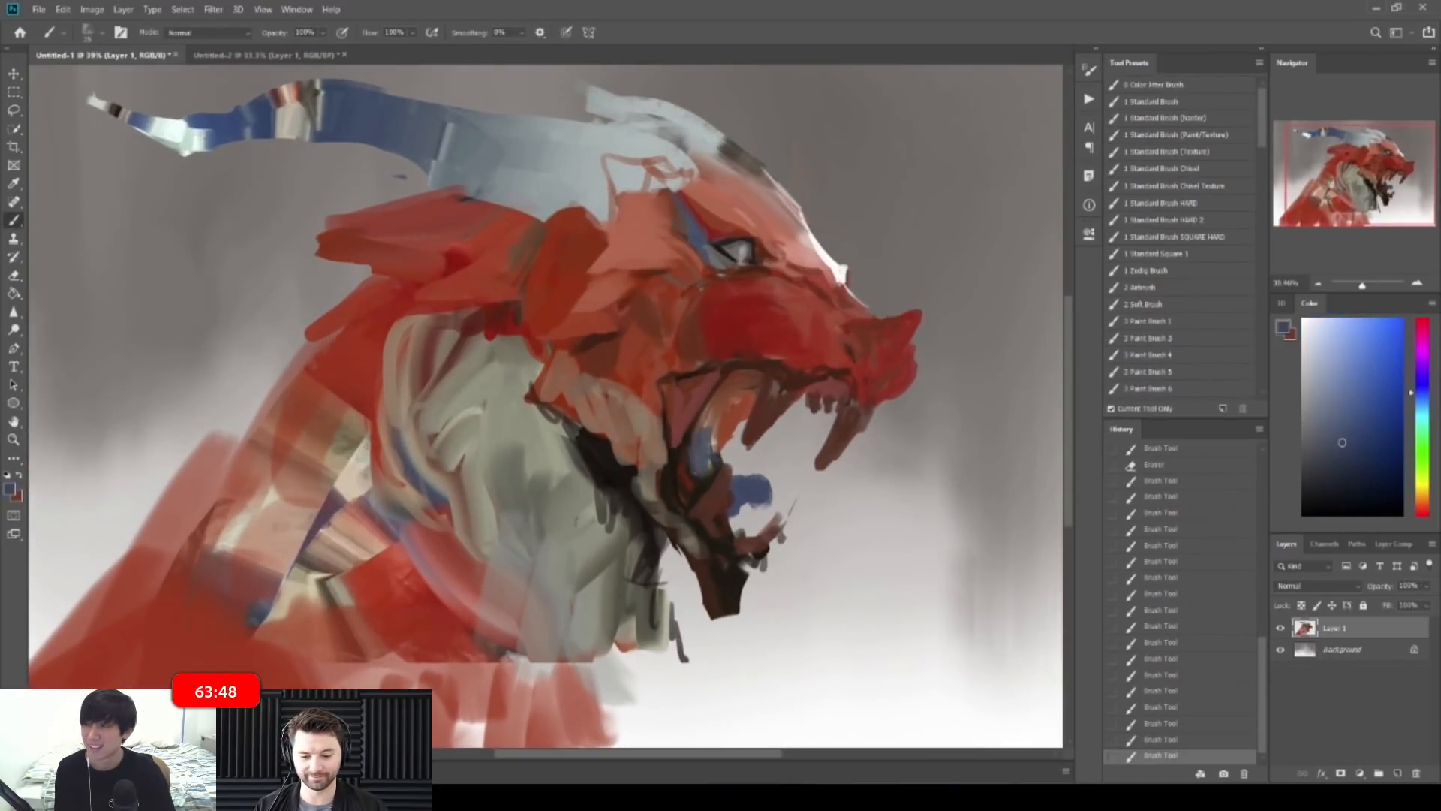
Step: Paint dark brown marks below the eye
key("ctrl+space")
left_click_drag(901, 390, 791, 383)
left_click_drag(675, 351, 839, 291)
left_click(709, 343, "alt")
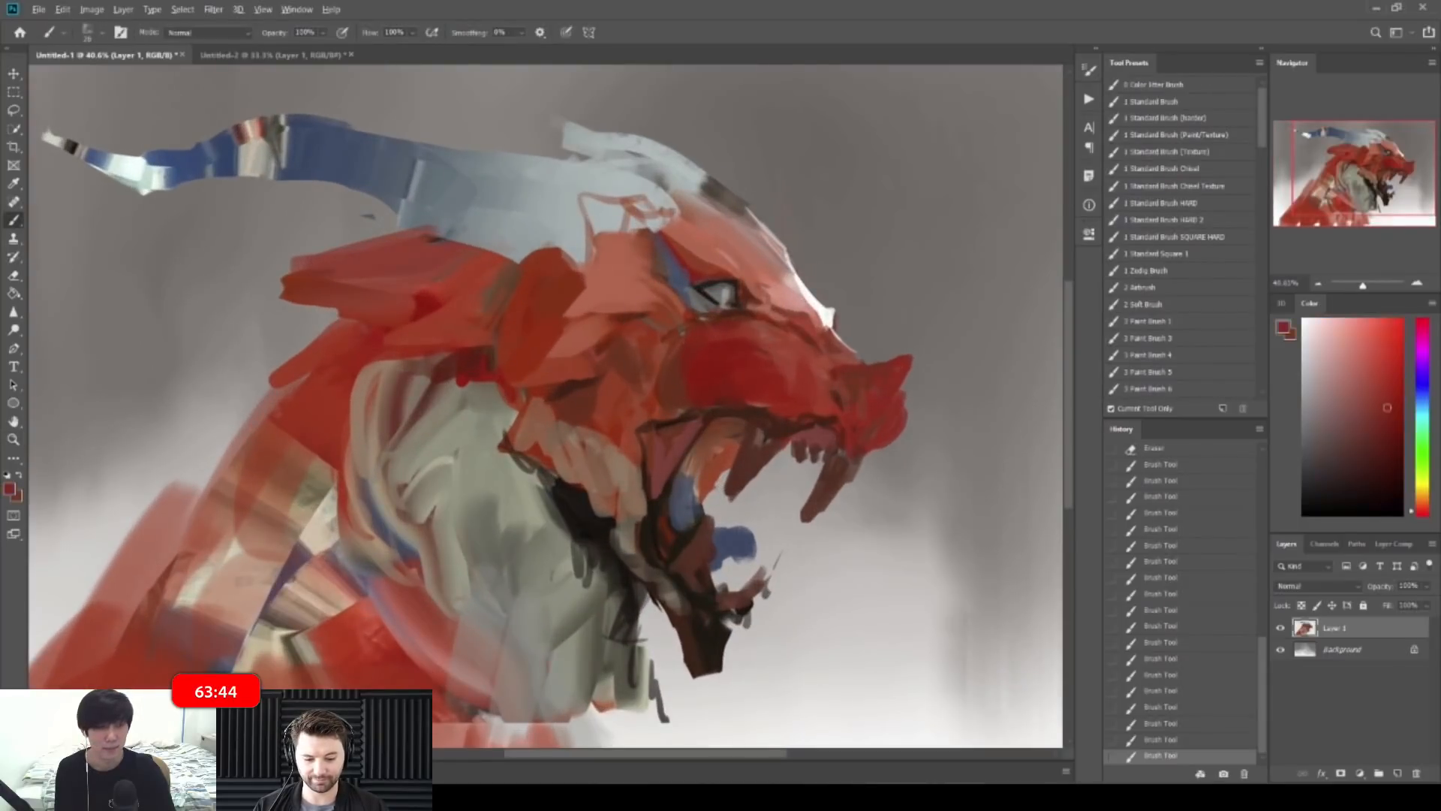
left_click(671, 394, "alt")
left_click(744, 312, "alt")
mouse_move(751, 318)
left_mouse_down()
mouse_move(779, 352)
mouse_move(803, 360)
mouse_move(806, 337)
mouse_move(758, 326)
mouse_move(773, 375)
mouse_move(770, 357)
mouse_move(778, 372)
mouse_move(850, 336)
left_mouse_up()
Step: Add a short dark red stroke and light pink marks on the snout
left_click(765, 352, "alt")
left_click(793, 367, "alt")
left_click(754, 342, "alt")
left_click(785, 298, "alt")
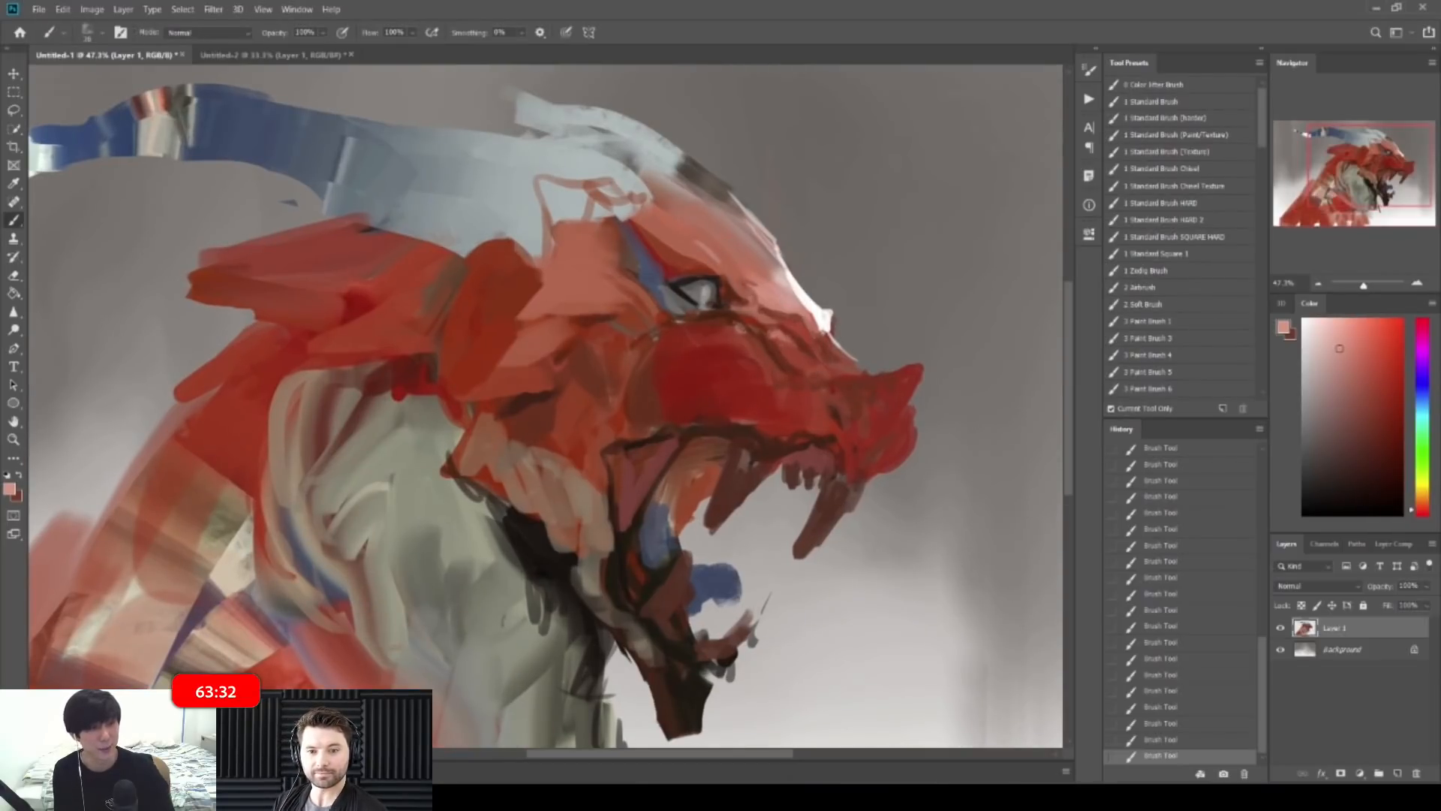
left_click(718, 341, "alt")
left_click(748, 335, "alt")
left_click(788, 337, "alt")
left_click(795, 356, "alt")
left_click(808, 339, "alt")
left_click(806, 340, "alt")
mouse_move(804, 335)
left_mouse_down()
mouse_move(839, 367)
mouse_move(870, 286)
left_mouse_up()
left_click(805, 318, "alt")
key("ctrl+space")
Step: Mirror the canvas so the dragon faces left and add brownish-pink hatching along the jaw
key("h")
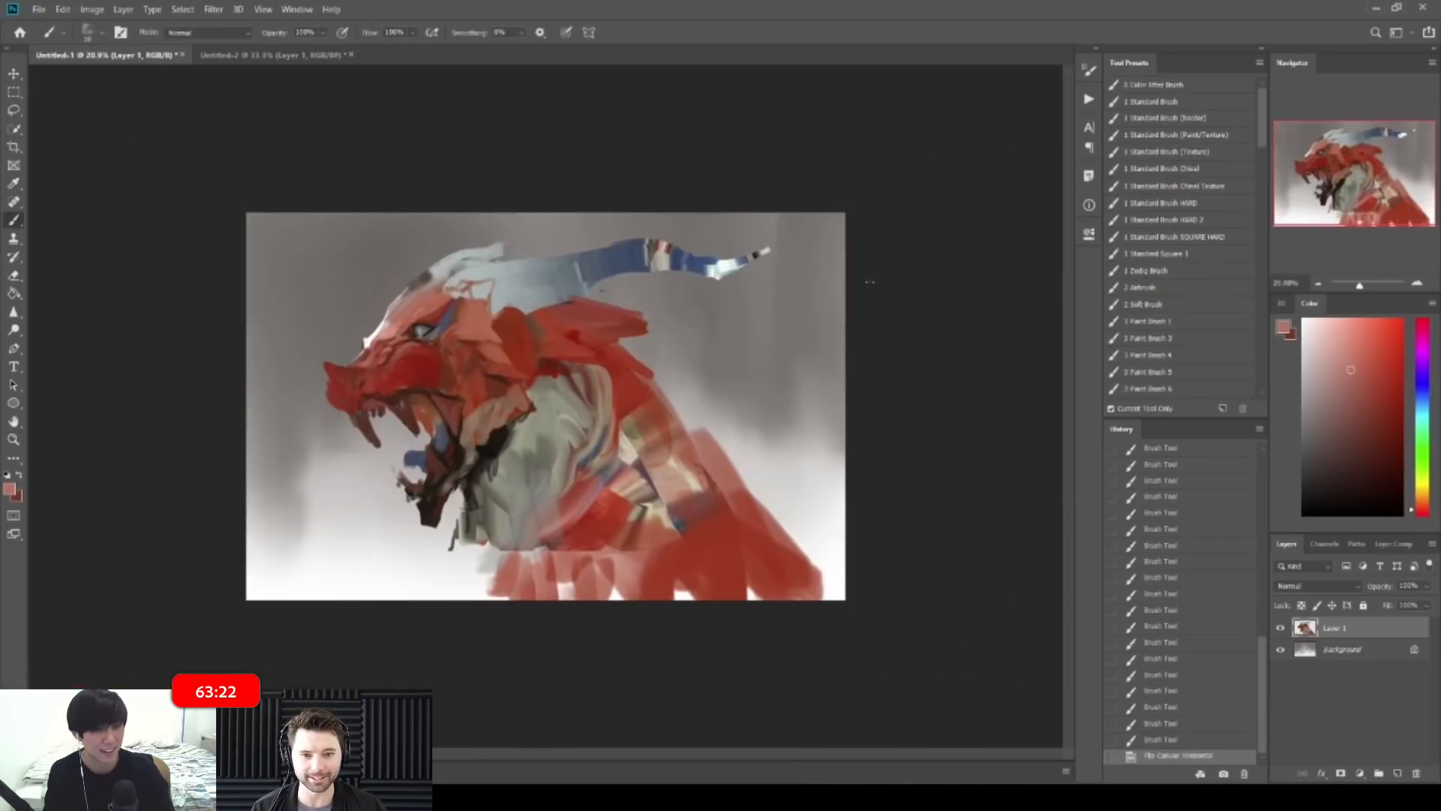
key("ctrl+space")
left_click_drag(448, 384, 518, 398)
left_click(522, 466, "alt")
key("bracketright")
mouse_move(518, 501)
left_mouse_down()
mouse_move(520, 519)
mouse_move(528, 499)
left_mouse_up()
left_click_drag(538, 463, 540, 489)
left_click_drag(547, 452, 555, 465)
mouse_move(569, 439)
left_mouse_down()
mouse_move(577, 460)
mouse_move(595, 455)
left_mouse_up()
mouse_move(610, 423)
left_mouse_down()
mouse_move(620, 457)
mouse_move(647, 428)
mouse_move(636, 455)
mouse_move(525, 459)
left_mouse_up()
Step: Paint near-black strokes down the throat edge and olive-grey strokes below the throat
key("ctrl+space")
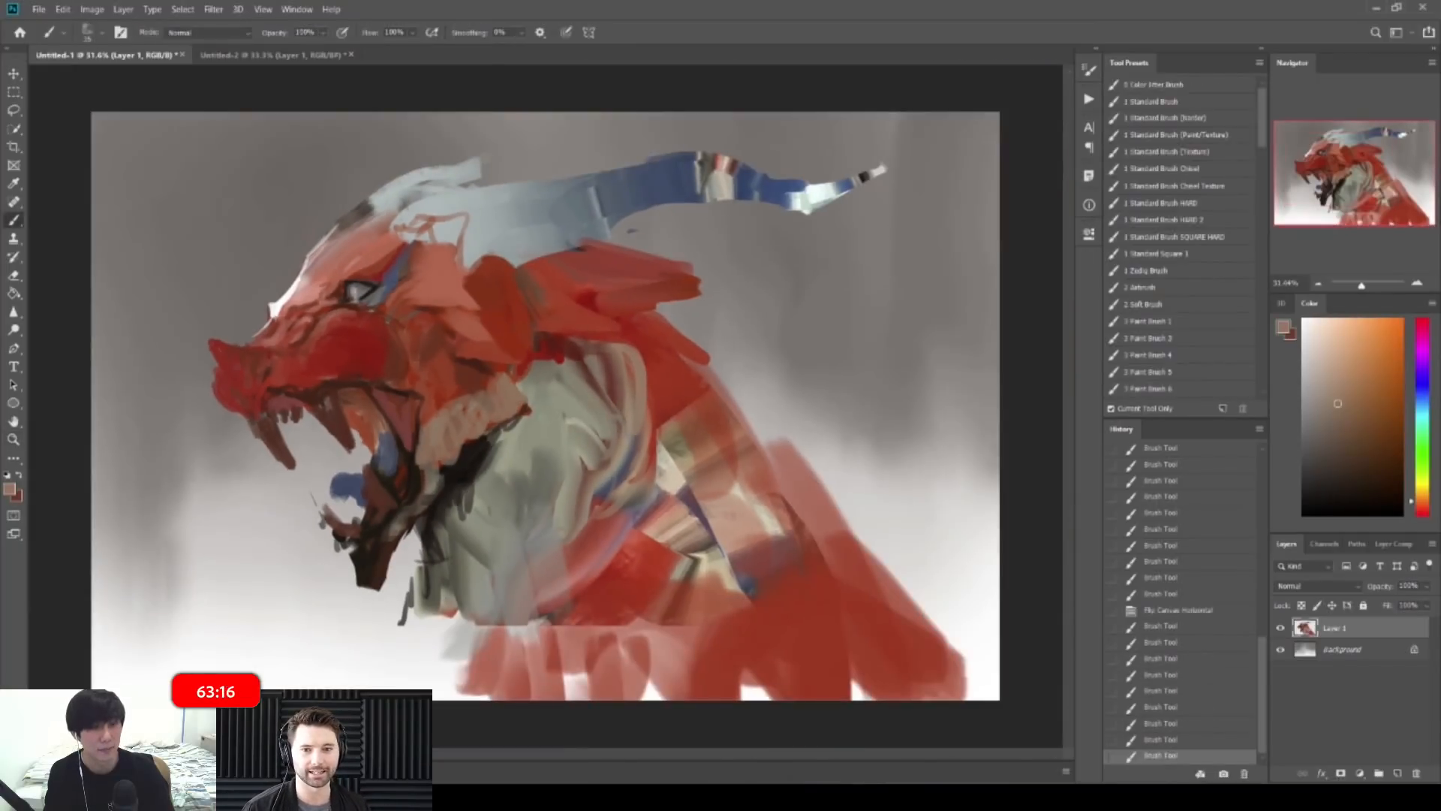
left_click(462, 476, "alt")
mouse_move(441, 521)
left_mouse_down()
mouse_move(433, 624)
mouse_move(437, 640)
mouse_move(468, 635)
left_mouse_up()
left_click(445, 589, "alt")
key("bracketright")
left_click_drag(479, 611, 481, 662)
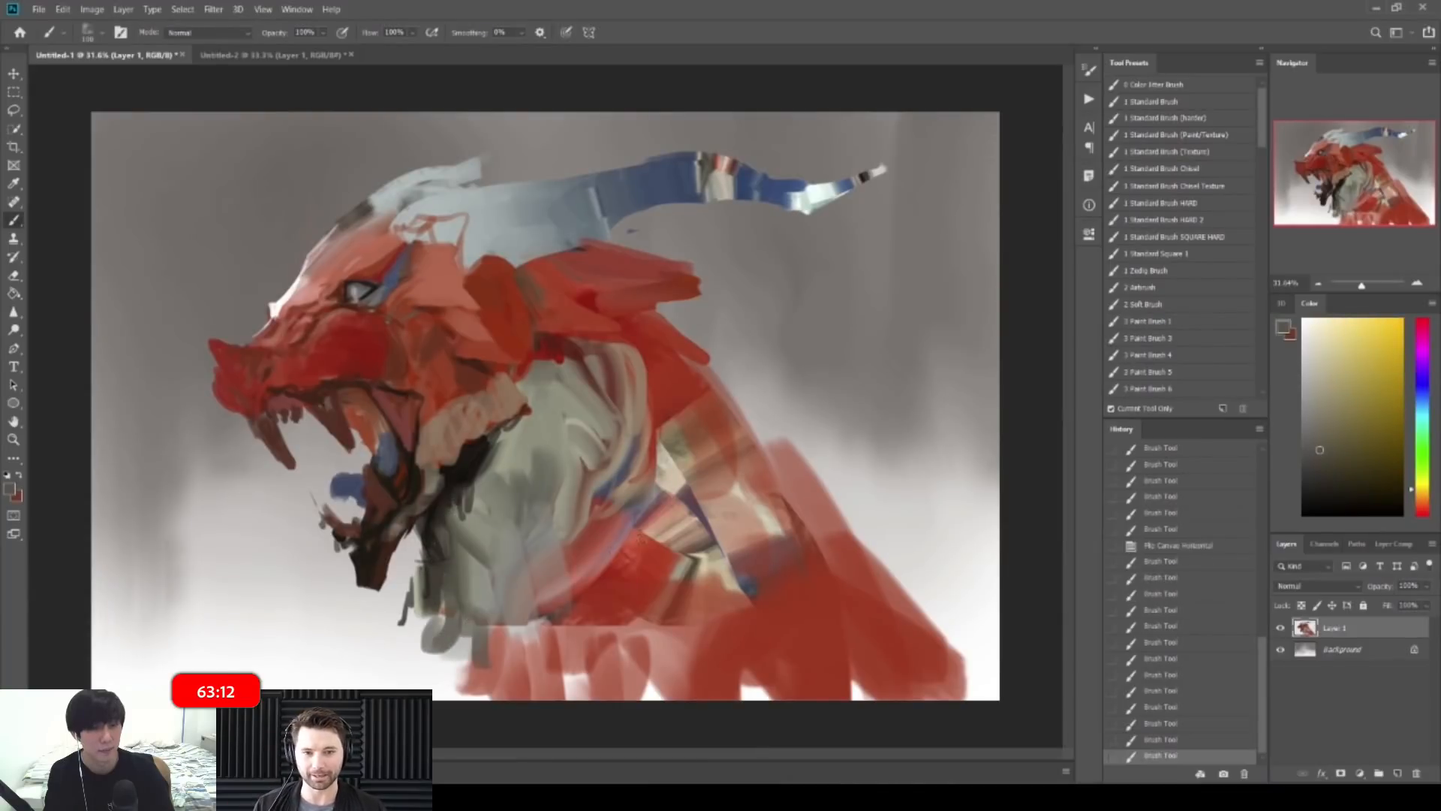
Step: Paint a red stroke down the neck
left_click(559, 557, "alt")
left_click(630, 505, "alt")
left_click(661, 405, "alt")
mouse_move(666, 476)
left_mouse_down()
mouse_move(665, 428)
mouse_move(676, 455)
mouse_move(649, 513)
mouse_move(582, 606)
left_mouse_up()
key("bracketleft")
Step: Add a small pale grey touch under the throat
left_click(529, 653, "alt")
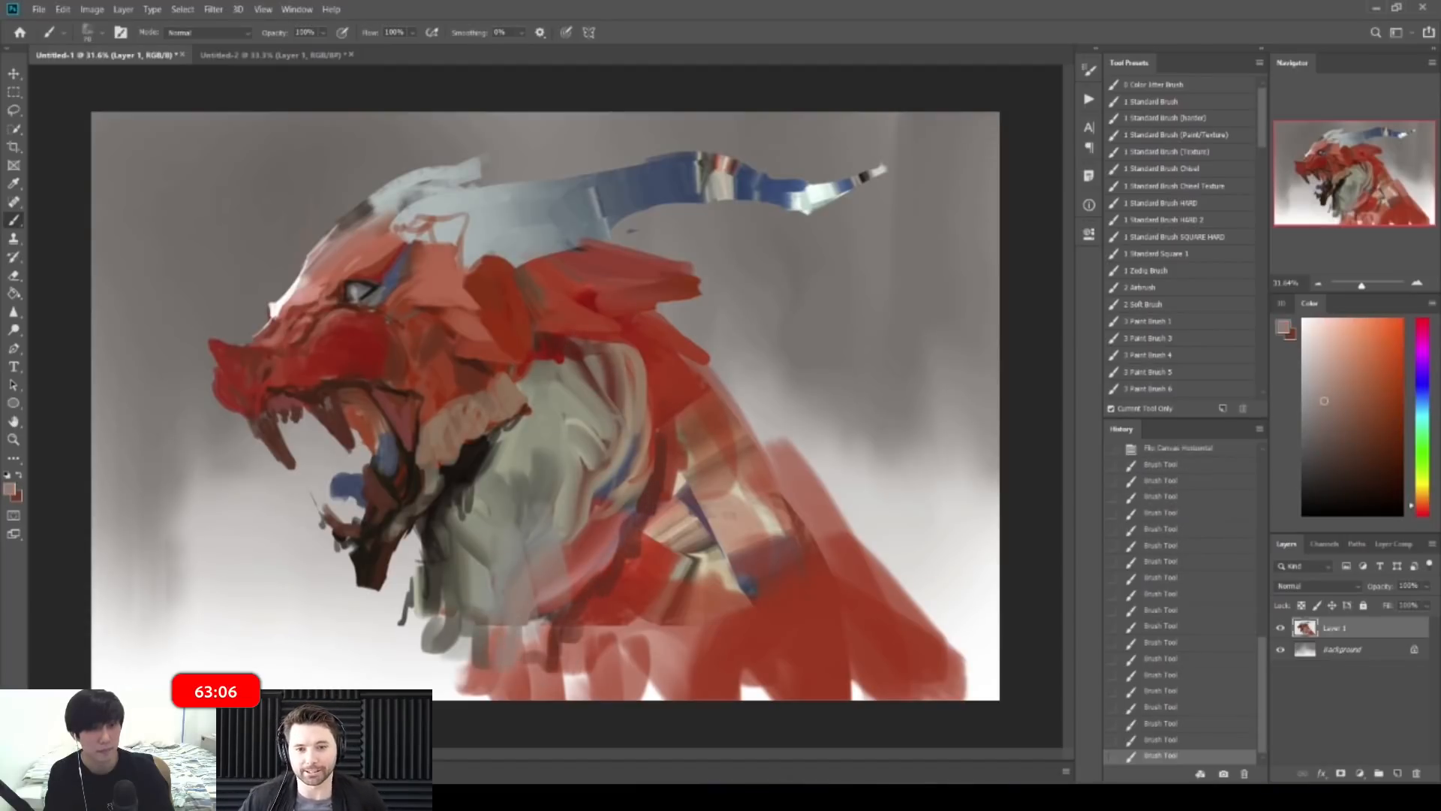
left_click(485, 601, "alt")
left_click(471, 611, "alt")
left_click_drag(470, 615, 469, 665)
scroll(600, 361, "down", 2)
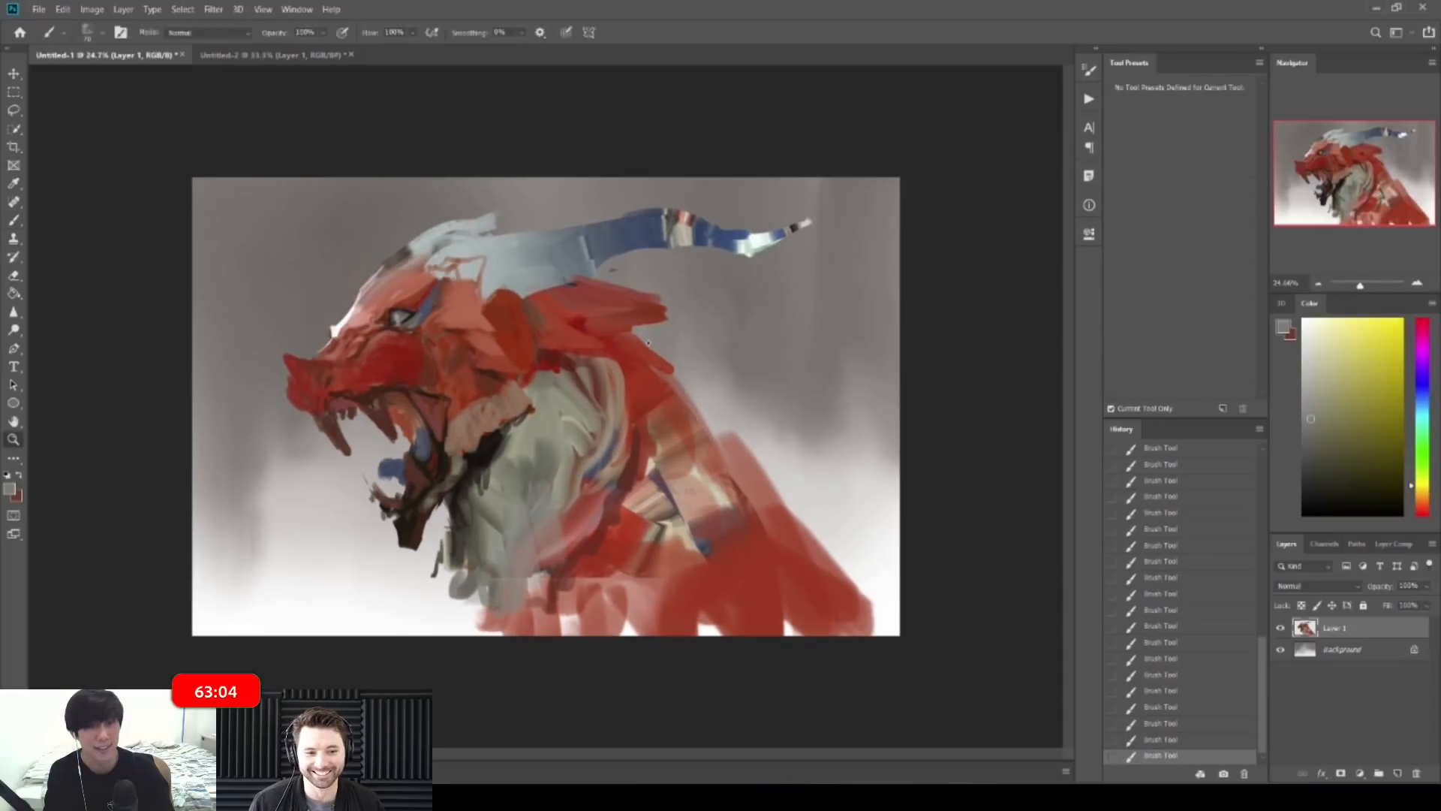
scroll(629, 332, "up", 5)
scroll(662, 309, "down", 2)
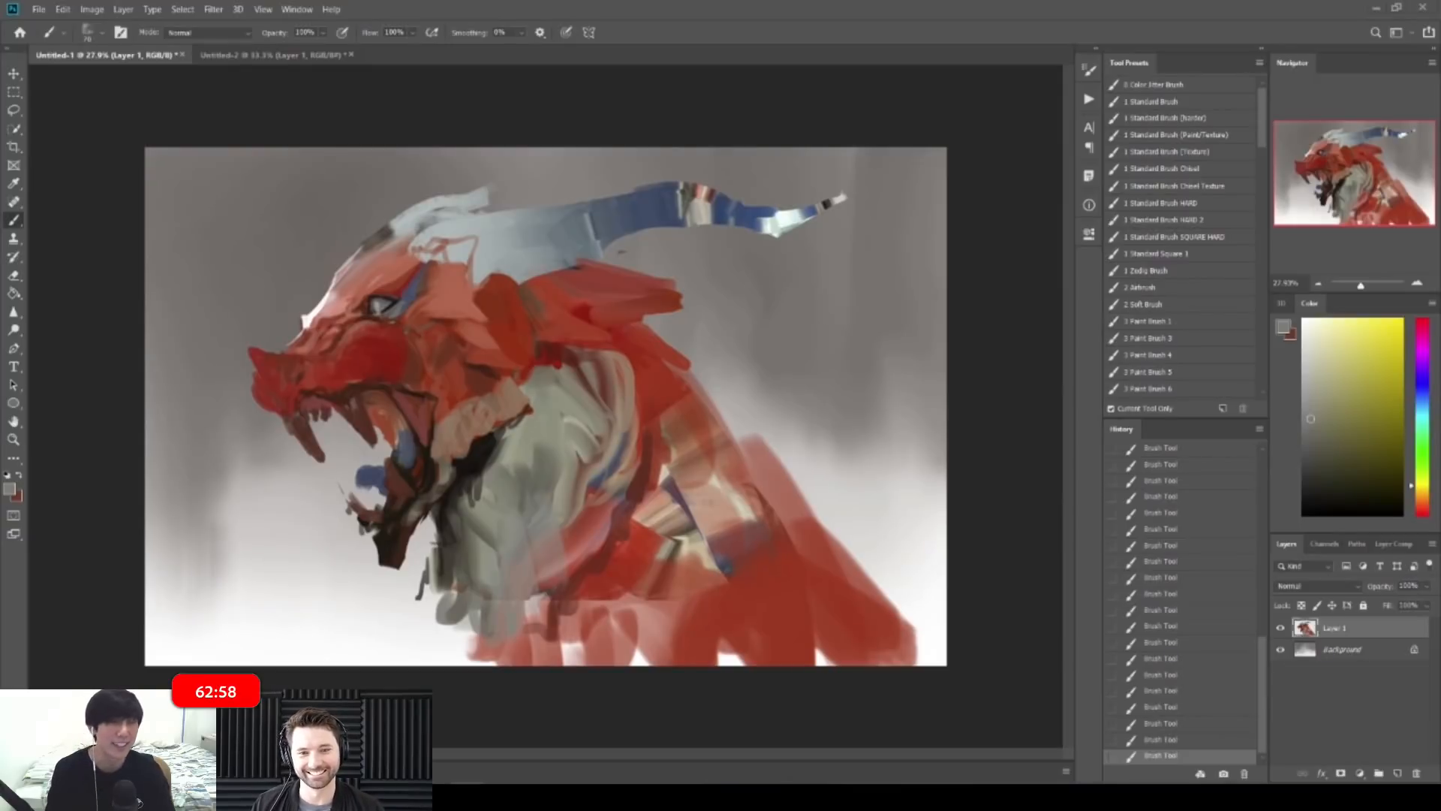
left_click_drag(390, 311, 338, 300)
left_click_drag(274, 349, 352, 349)
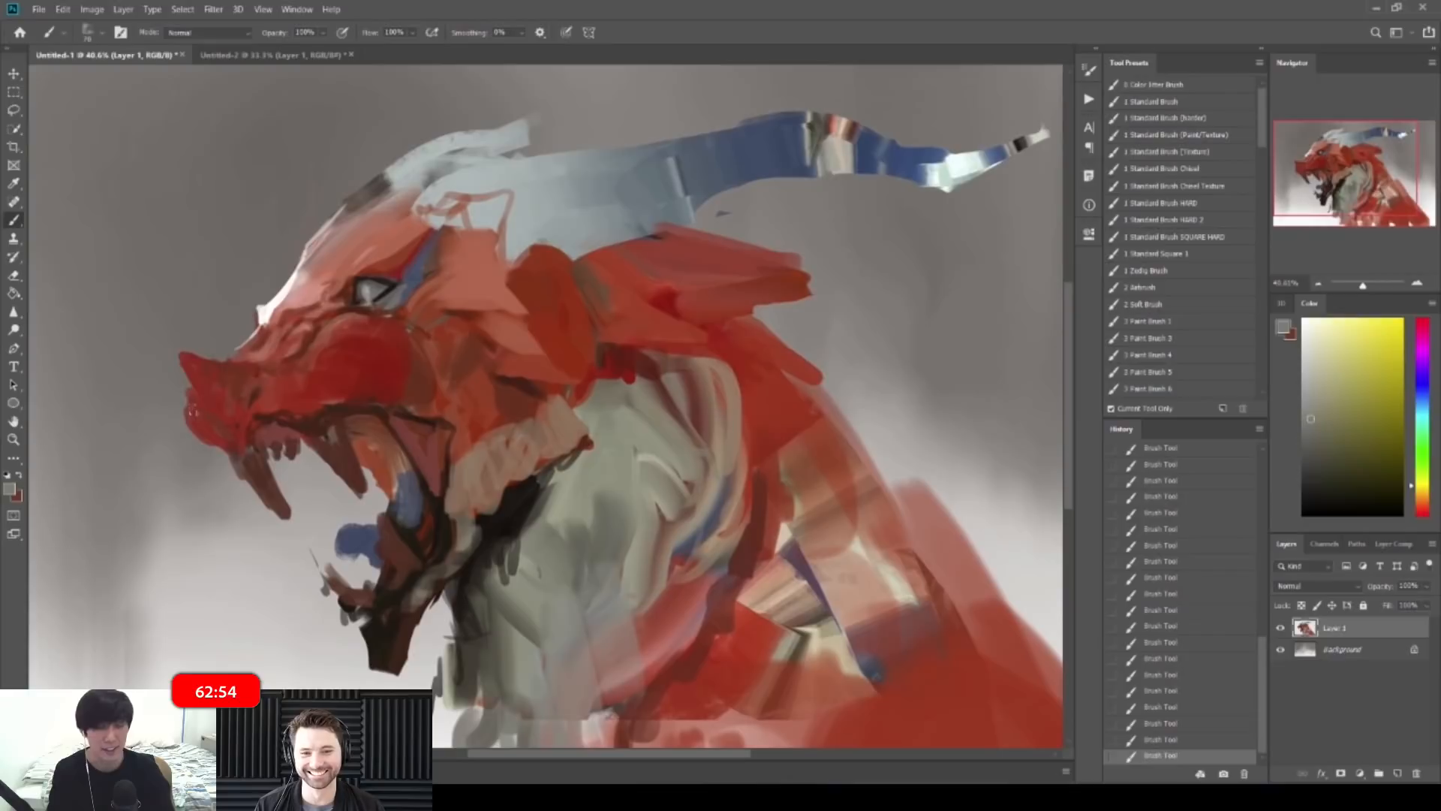
Step: Paint dark red along the left edge of the snout
left_click(201, 382, "alt")
mouse_move(190, 364)
left_mouse_down()
mouse_move(184, 390)
mouse_move(219, 406)
mouse_move(83, 413)
left_mouse_up()
left_click(224, 398, "alt")
Step: Flip the canvas back and repaint the snout and upper teeth in darker brownish red
key("ctrl+shift+h")
mouse_move(611, 368)
left_mouse_down()
mouse_move(846, 346)
mouse_move(885, 427)
left_mouse_up()
key("b")
left_click_drag(849, 431, 842, 437)
left_click(826, 422, "alt")
scroll(841, 411, "up", 3)
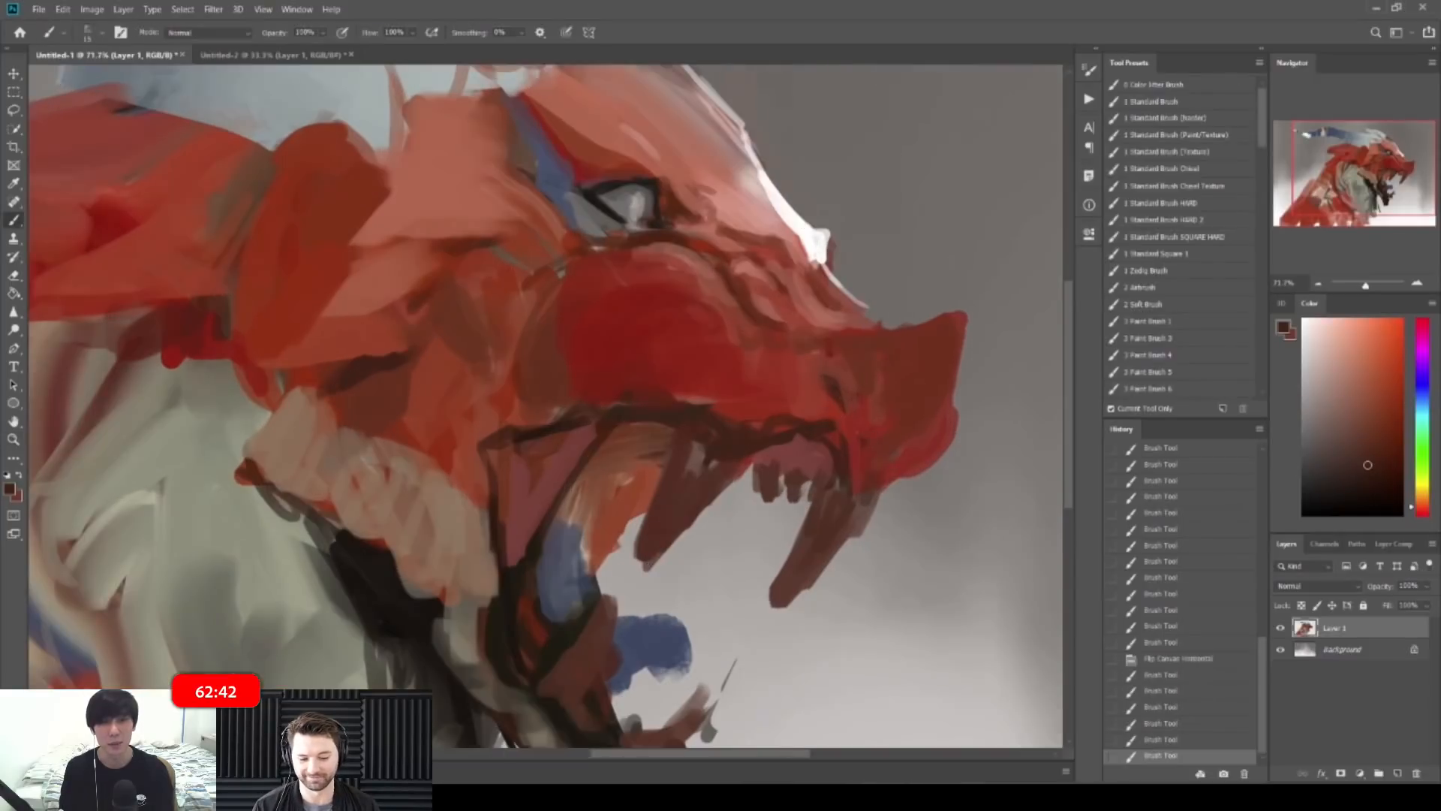
right_click(13, 220)
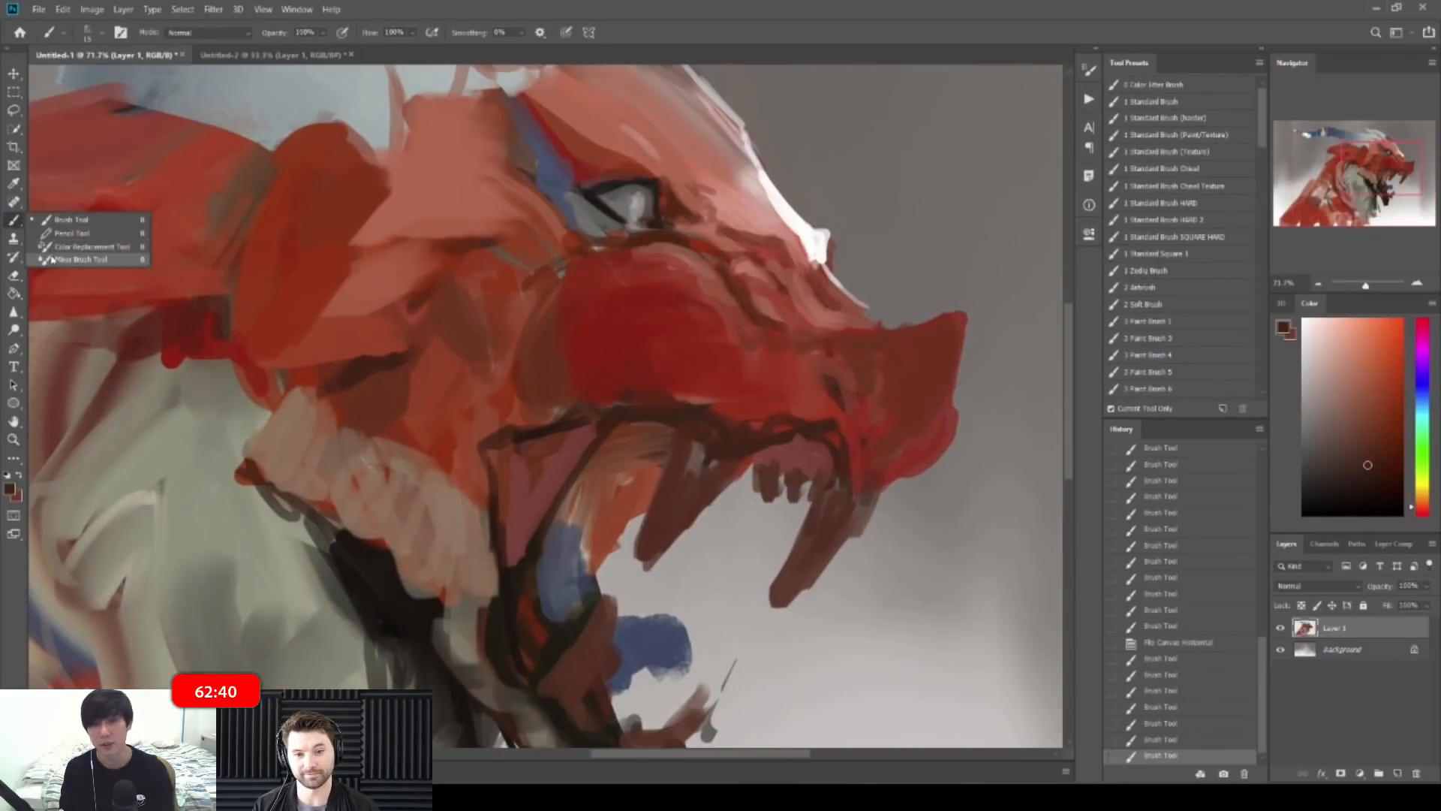
left_click(75, 259)
Step: With the Mixer Brush loaded with face red, darken the upper-lip line toward the teeth
left_click(881, 376)
scroll(910, 353, "down", 2)
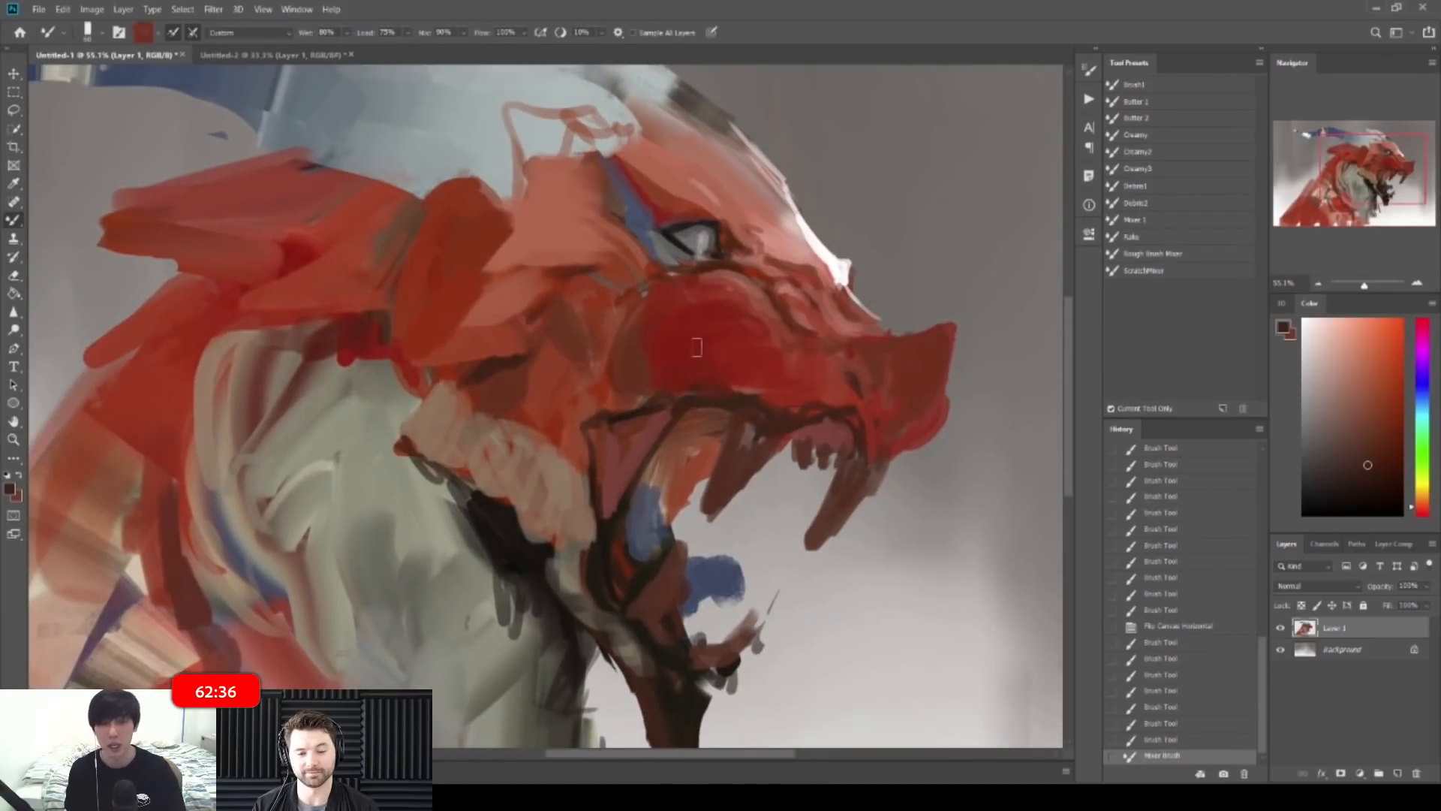
scroll(856, 406, "up", 3)
mouse_move(742, 398)
left_mouse_down()
mouse_move(797, 395)
mouse_move(785, 411)
mouse_move(847, 416)
left_mouse_up()
mouse_move(835, 414)
left_mouse_down()
mouse_move(856, 424)
mouse_move(885, 486)
left_mouse_up()
left_click_drag(869, 435, 886, 481)
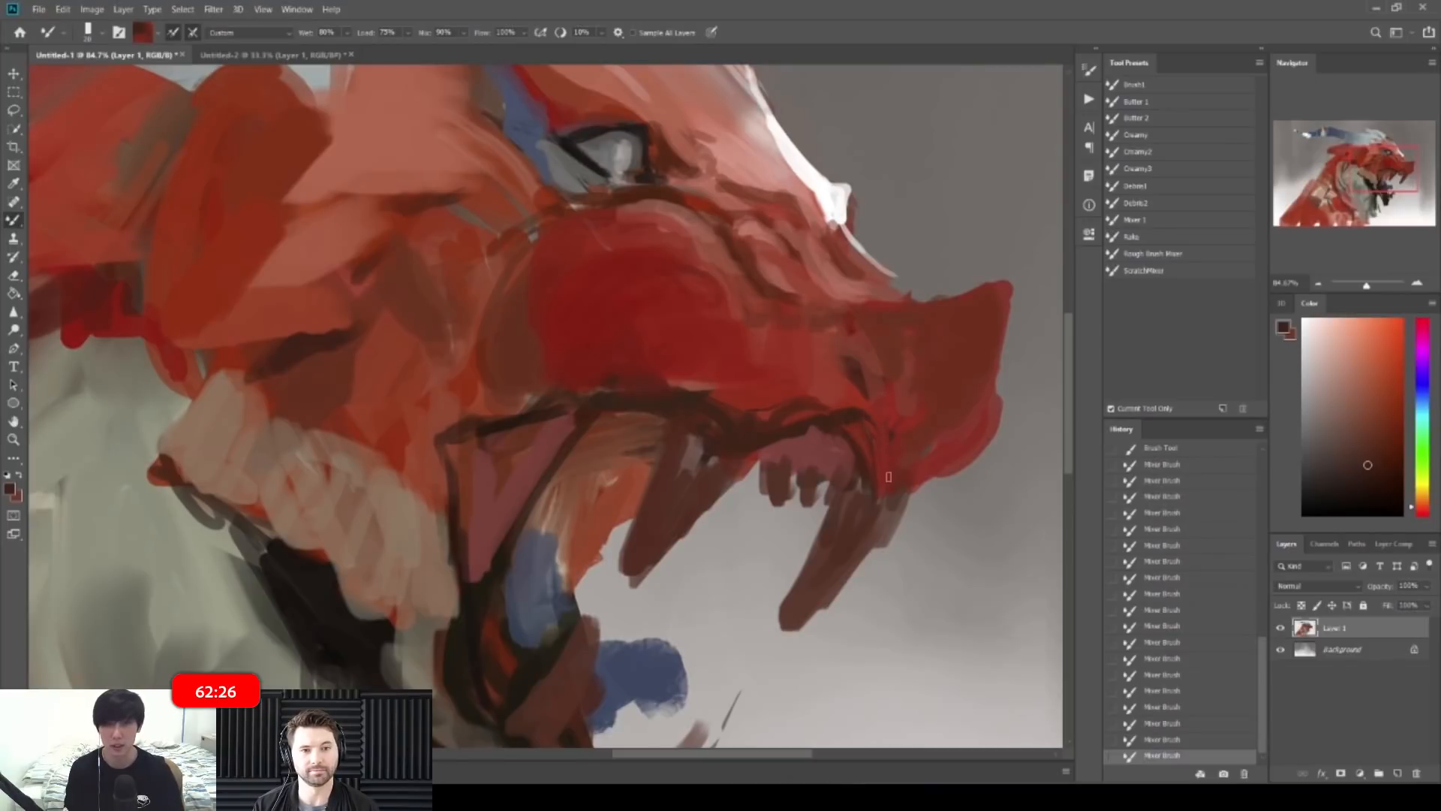
Step: Paint pale tan strokes, sampled from the mane, down the neck
key("ctrl+space")
mouse_move(870, 315)
left_mouse_down()
mouse_move(883, 317)
mouse_move(811, 319)
left_mouse_up()
mouse_move(646, 301)
left_mouse_down()
mouse_move(701, 377)
mouse_move(652, 388)
mouse_move(845, 409)
left_mouse_up()
key("ctrl+space")
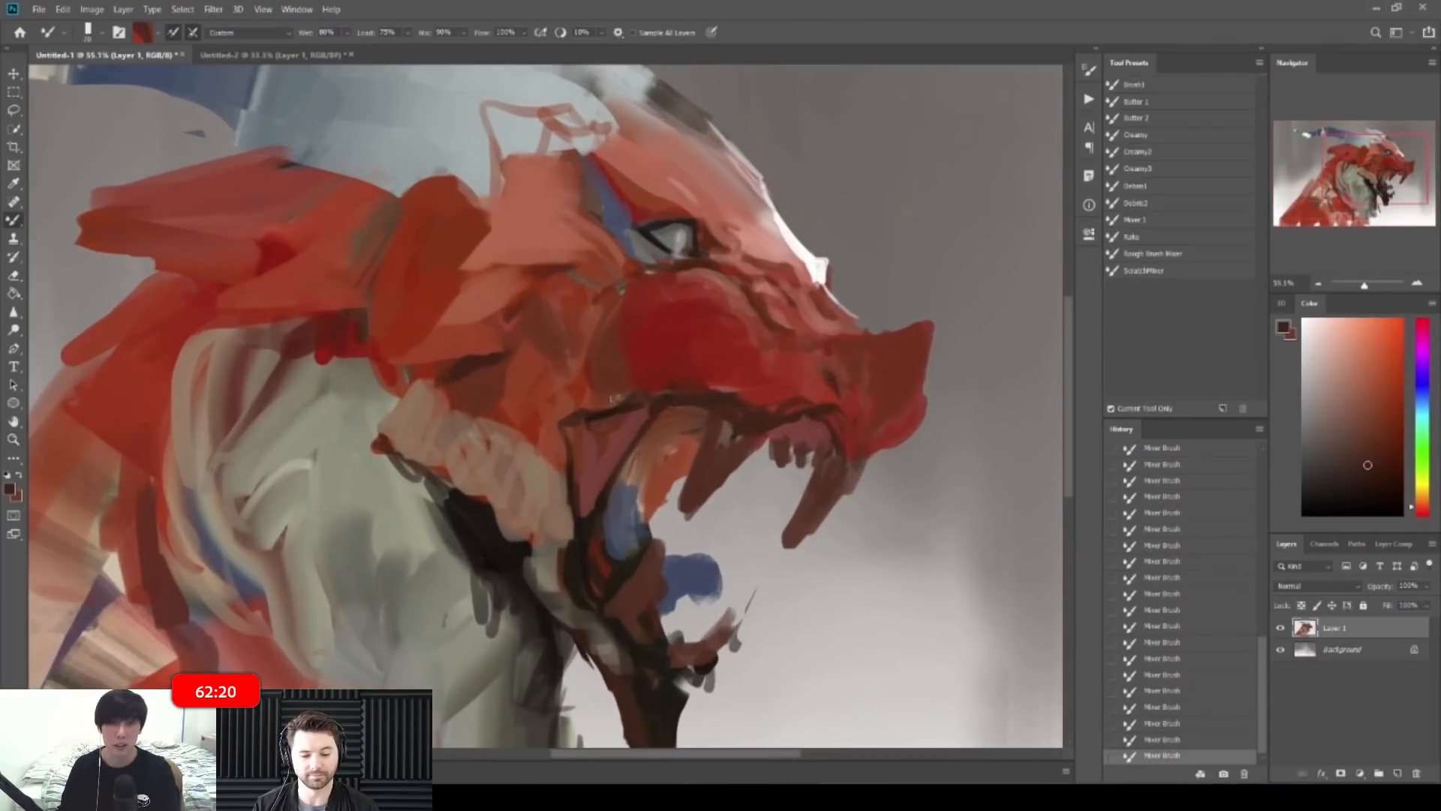
left_click(444, 434, "alt")
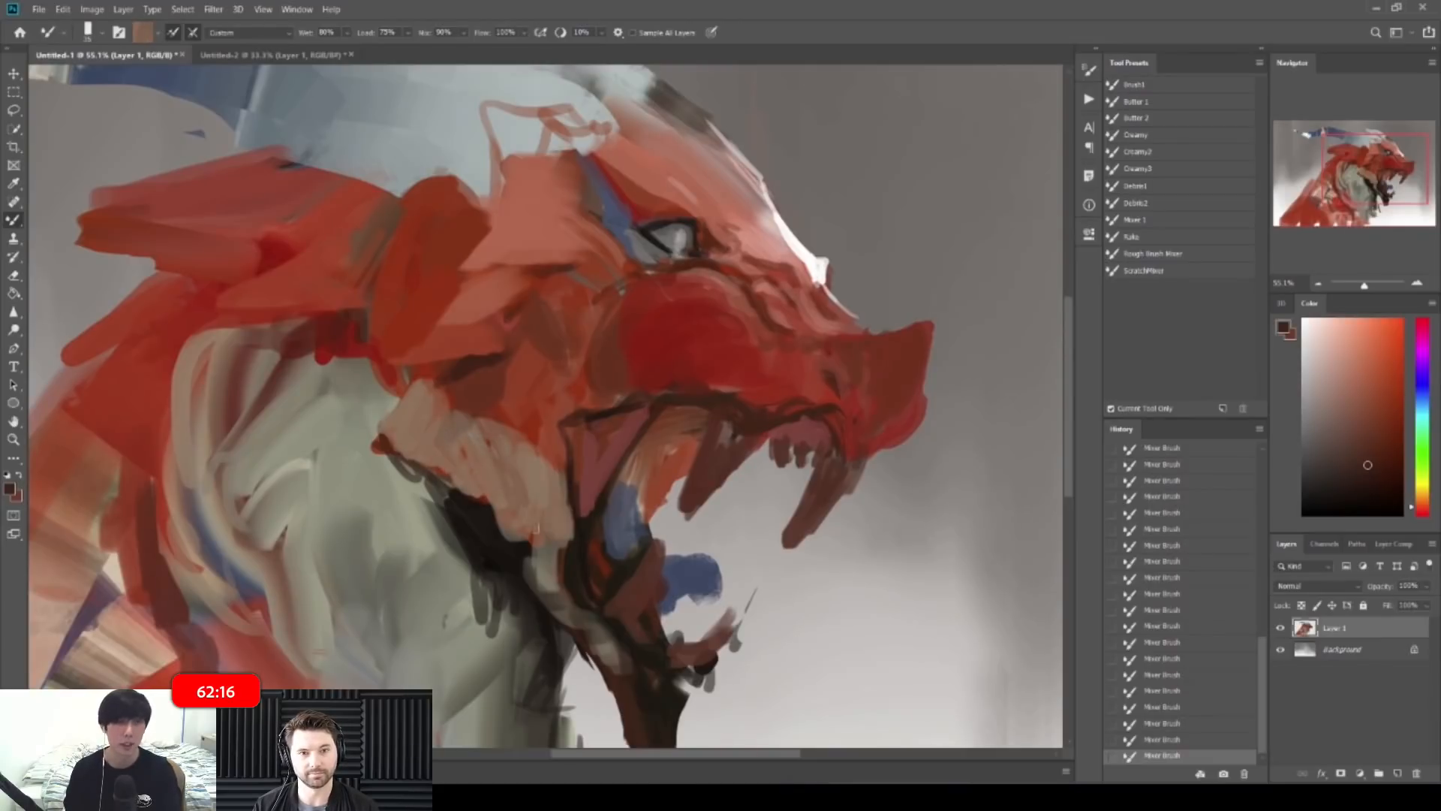
mouse_move(538, 529)
left_mouse_down()
mouse_move(542, 566)
mouse_move(559, 571)
mouse_move(525, 562)
mouse_move(587, 614)
mouse_move(625, 678)
mouse_move(638, 619)
left_mouse_up()
Step: Build a long brown lower jaw, hooking up its tip and filling the white gap
key("ctrl+space")
left_click_drag(613, 431, 631, 457)
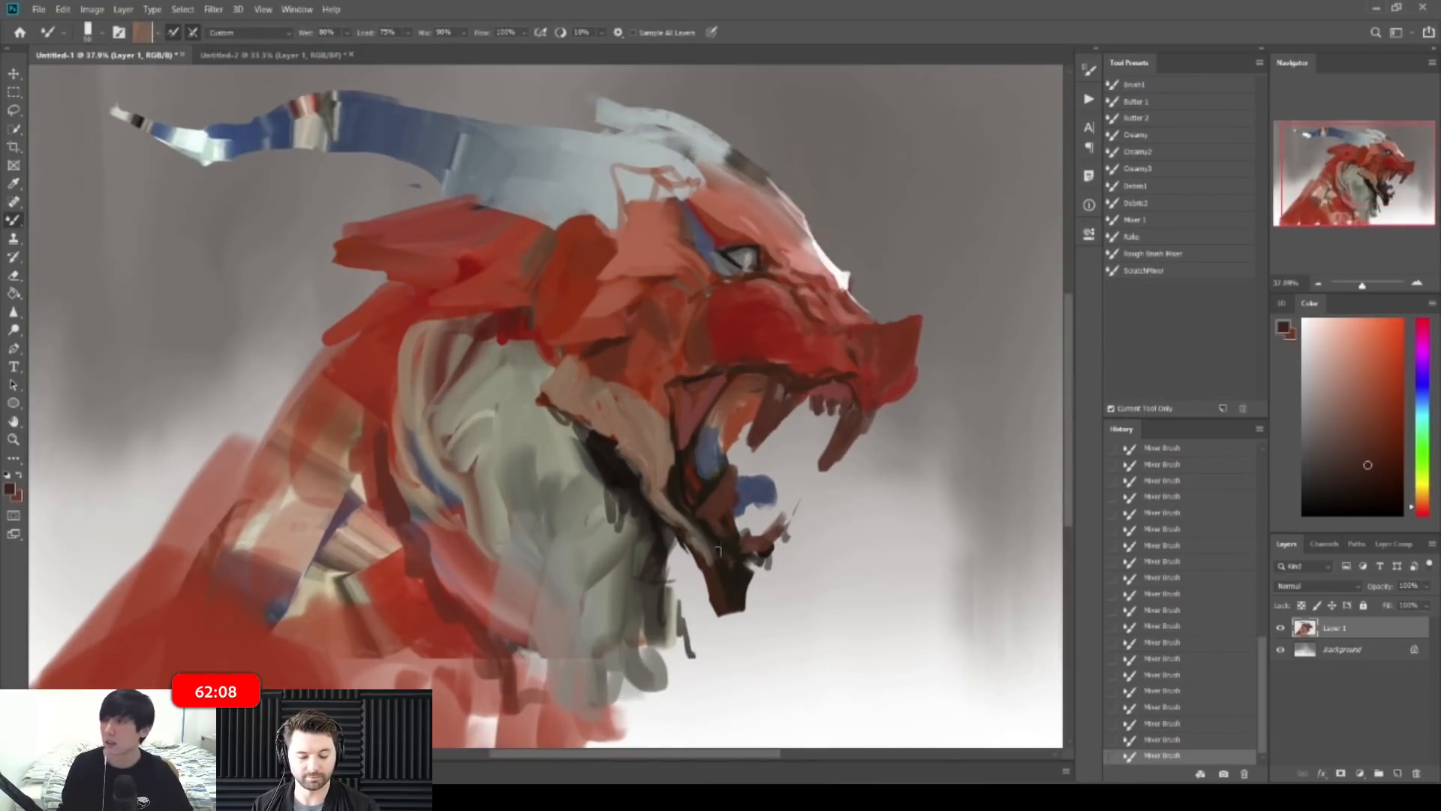
mouse_move(727, 594)
left_mouse_down()
mouse_move(742, 637)
mouse_move(700, 555)
mouse_move(739, 647)
mouse_move(752, 574)
mouse_move(743, 625)
left_mouse_up()
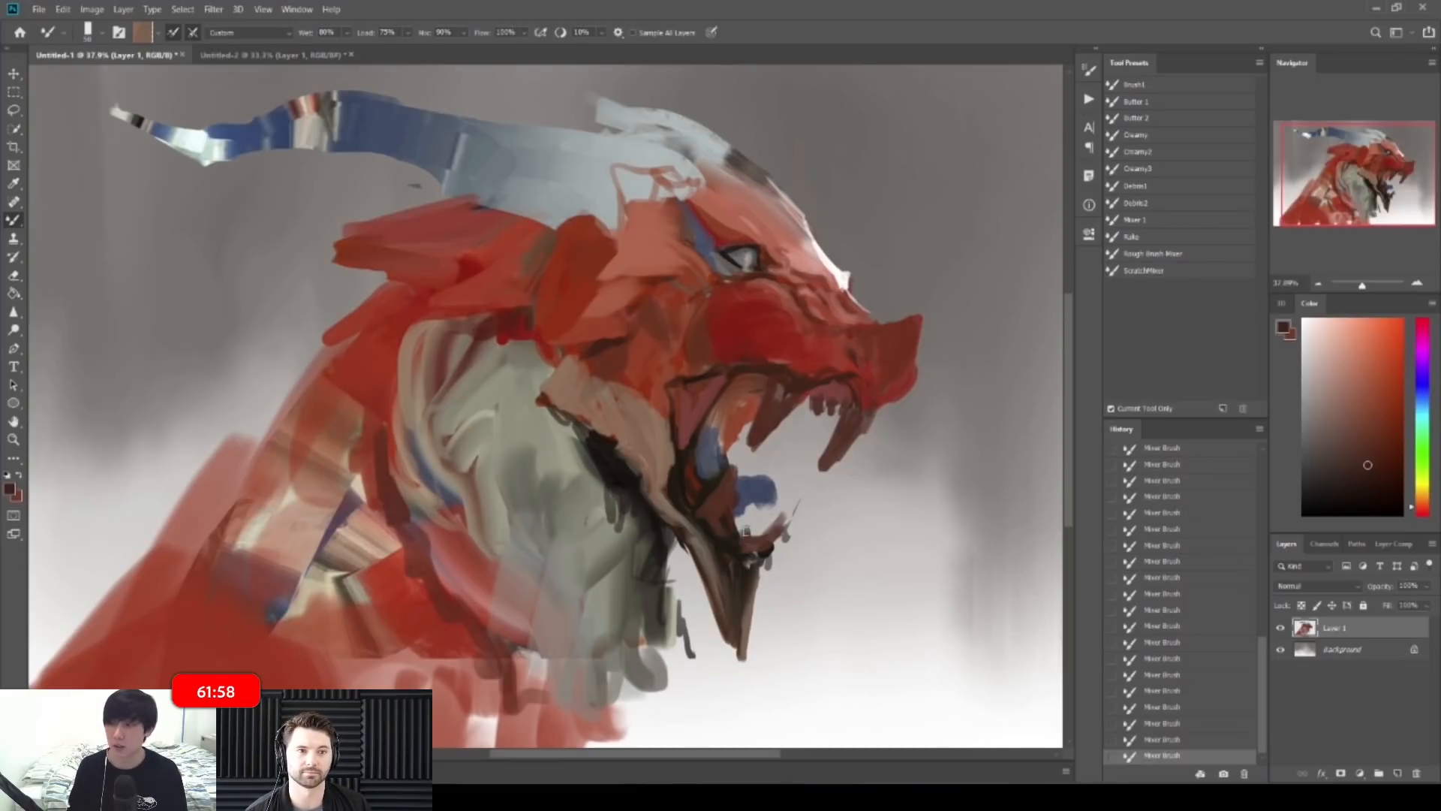
left_click_drag(686, 543, 732, 650)
mouse_move(679, 568)
left_mouse_down()
mouse_move(735, 672)
mouse_move(748, 644)
mouse_move(736, 619)
mouse_move(745, 674)
left_mouse_up()
left_click_drag(762, 572, 753, 645)
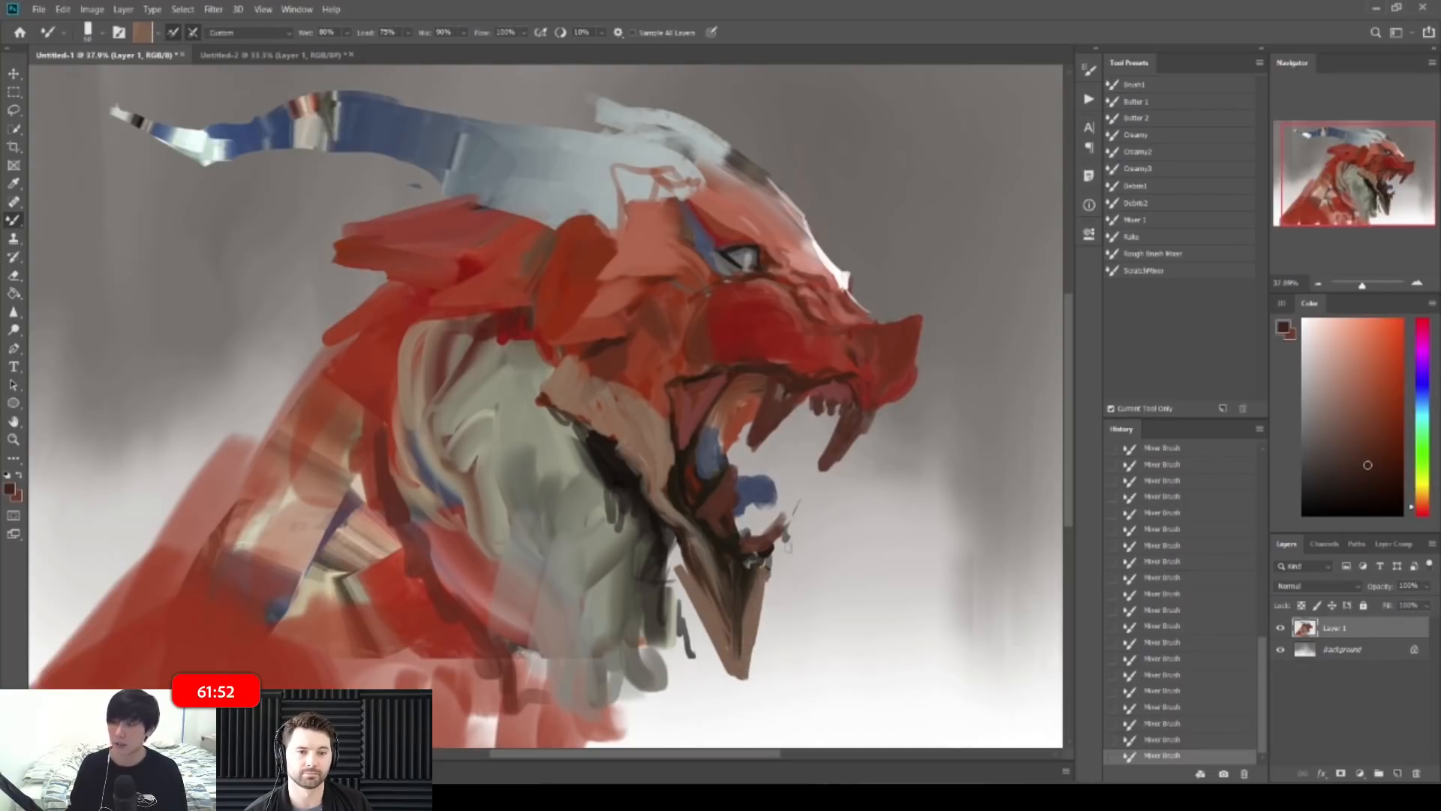
left_click_drag(863, 489, 810, 490)
left_click_drag(676, 503, 739, 503)
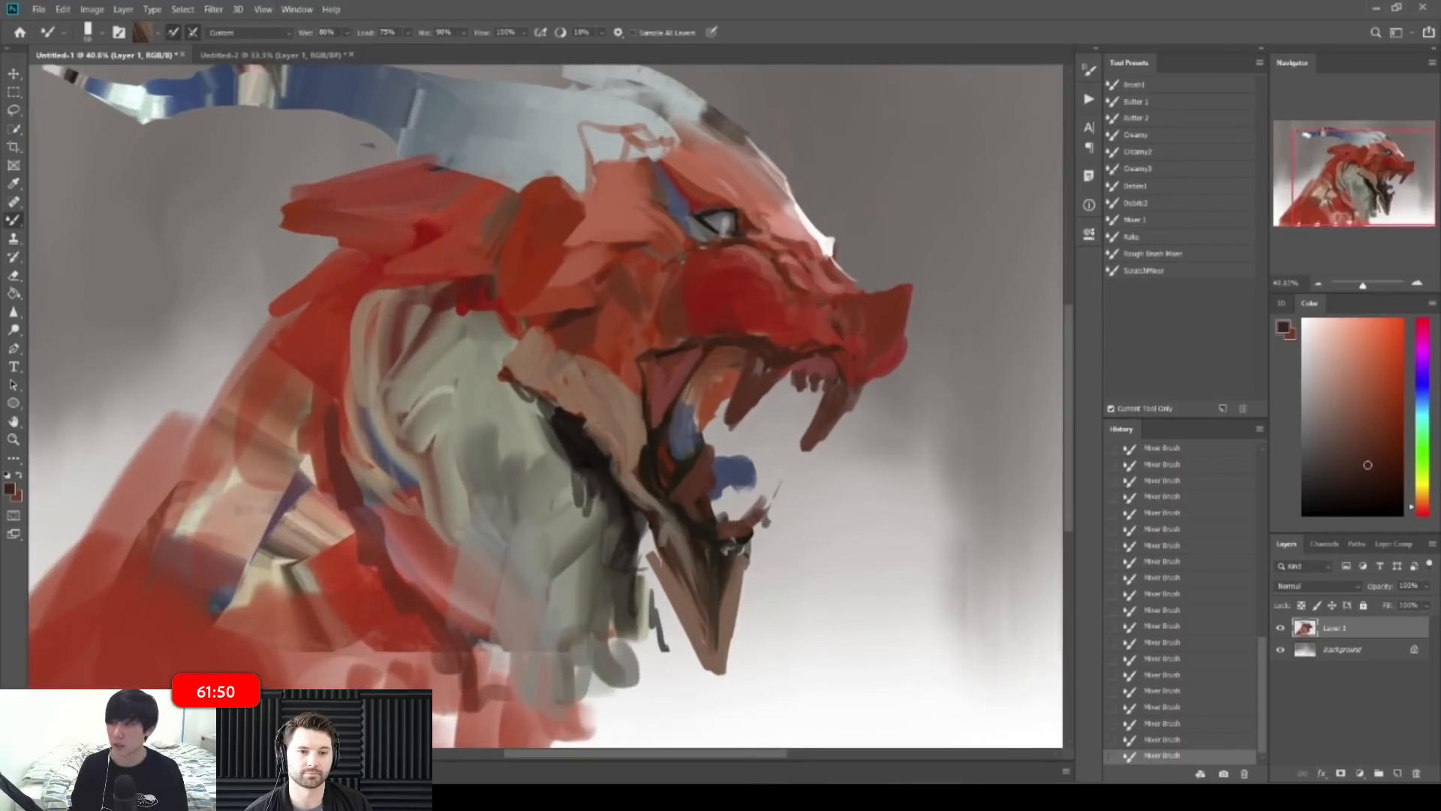
mouse_move(665, 529)
left_mouse_down()
mouse_move(671, 592)
mouse_move(704, 642)
left_mouse_up()
Step: Trim the lower jaw's right edge with the Eraser and flip the canvas horizontally
key("e")
left_click_drag(752, 565, 739, 660)
left_click_drag(803, 618, 754, 615)
key("ctrl+shift+h")
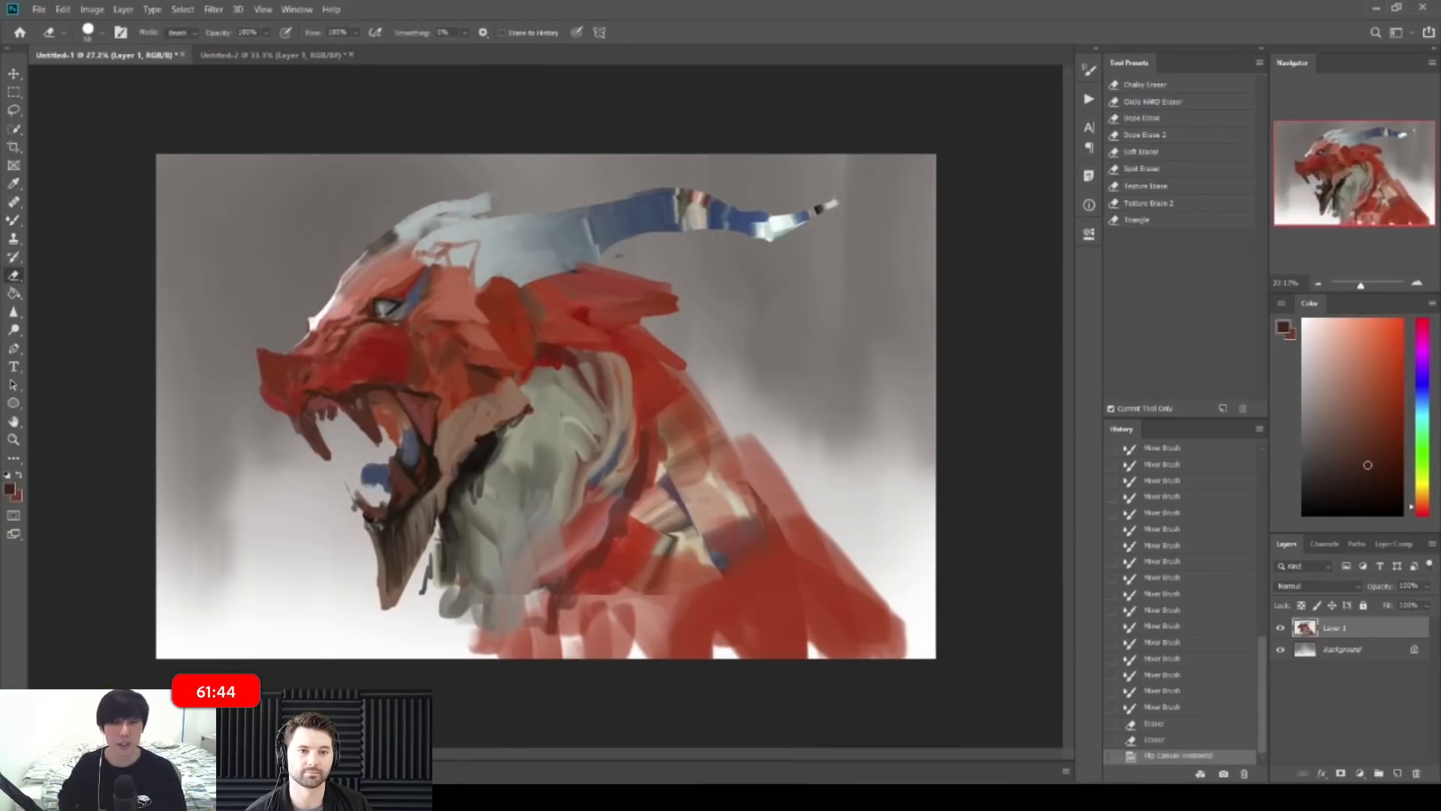
Step: Reshape the tan jaw corner and add a brown-red edge with the Mixer Brush
mouse_move(472, 382)
left_mouse_down()
mouse_move(603, 386)
mouse_move(659, 430)
mouse_move(620, 454)
left_mouse_up()
key("b")
left_click_drag(614, 436, 599, 456)
mouse_move(595, 380)
left_mouse_down()
mouse_move(649, 425)
mouse_move(653, 411)
left_mouse_up()
left_click_drag(624, 387, 667, 413)
mouse_move(620, 462)
left_mouse_down()
mouse_move(668, 428)
mouse_move(652, 398)
mouse_move(630, 398)
mouse_move(639, 405)
left_mouse_up()
Step: Flip the canvas back and blend the jaw-corner strokes further
key("ctrl+shift+h")
left_click_drag(624, 396, 660, 382)
left_click_drag(653, 408, 666, 381)
left_click_drag(667, 422, 672, 430)
mouse_move(669, 420)
left_mouse_down()
mouse_move(675, 433)
mouse_move(665, 388)
mouse_move(725, 406)
mouse_move(727, 440)
mouse_move(757, 444)
mouse_move(728, 449)
left_mouse_up()
key("z")
key("z")
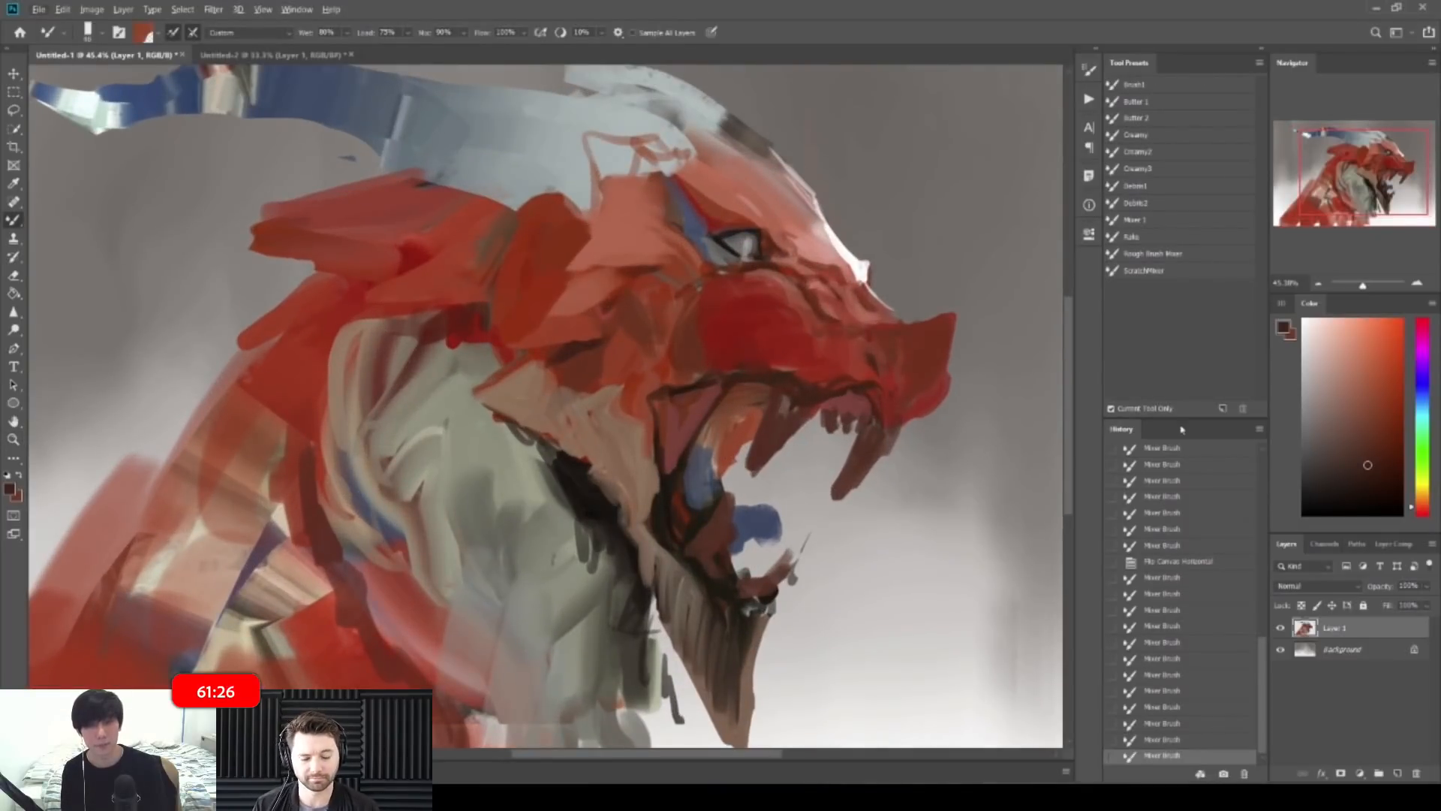
Step: Pick a pinkish red in the Color panel and dab it inside the upper mouth
left_click_drag(1422, 508, 1422, 515)
left_click_drag(1390, 339, 1369, 338)
left_click_drag(773, 408, 719, 449)
key("bracketright")
Step: Fill the upper inside of the dragon's mouth with saturated bright red
left_click_drag(1392, 347, 1402, 320)
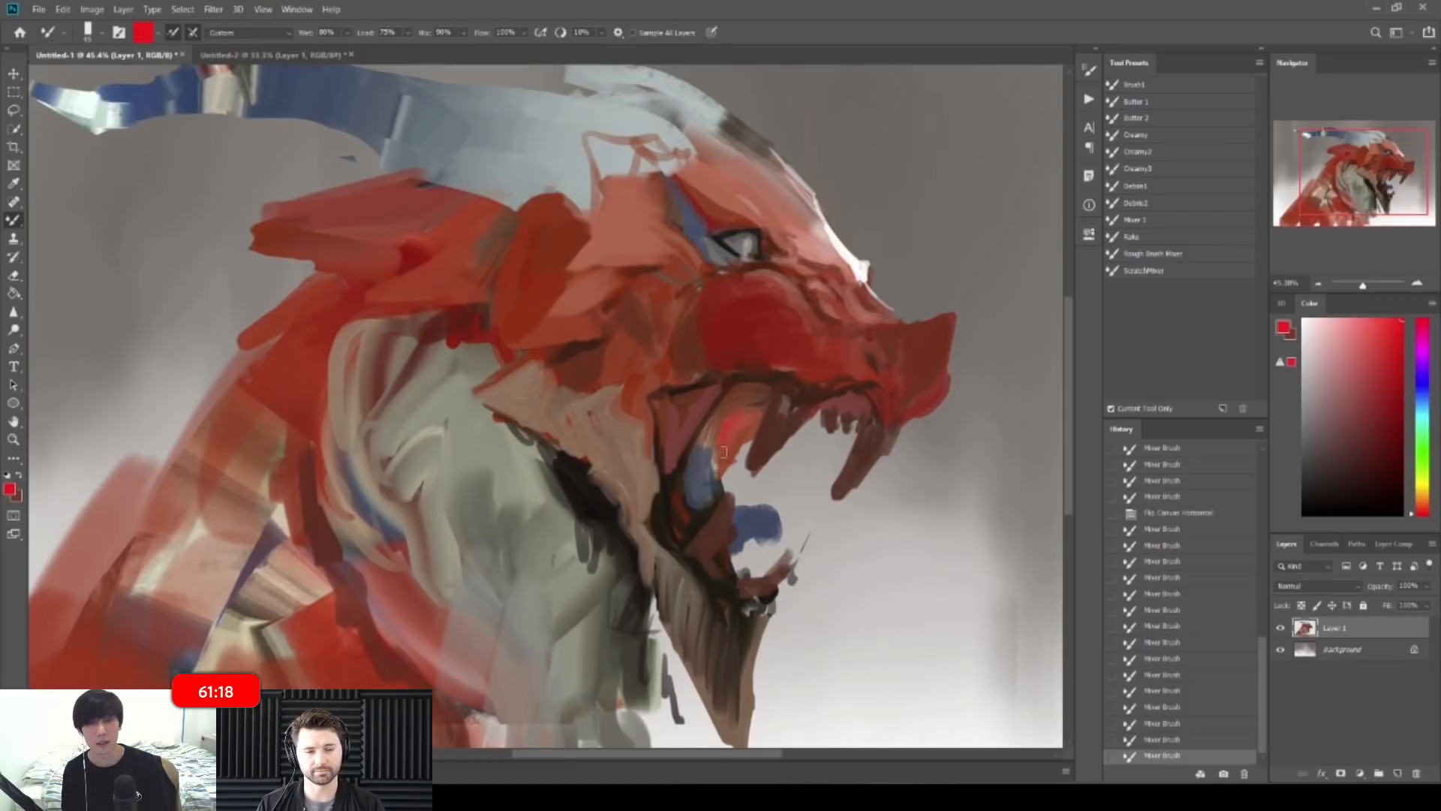
mouse_move(741, 422)
left_mouse_down()
mouse_move(717, 439)
mouse_move(732, 442)
left_mouse_up()
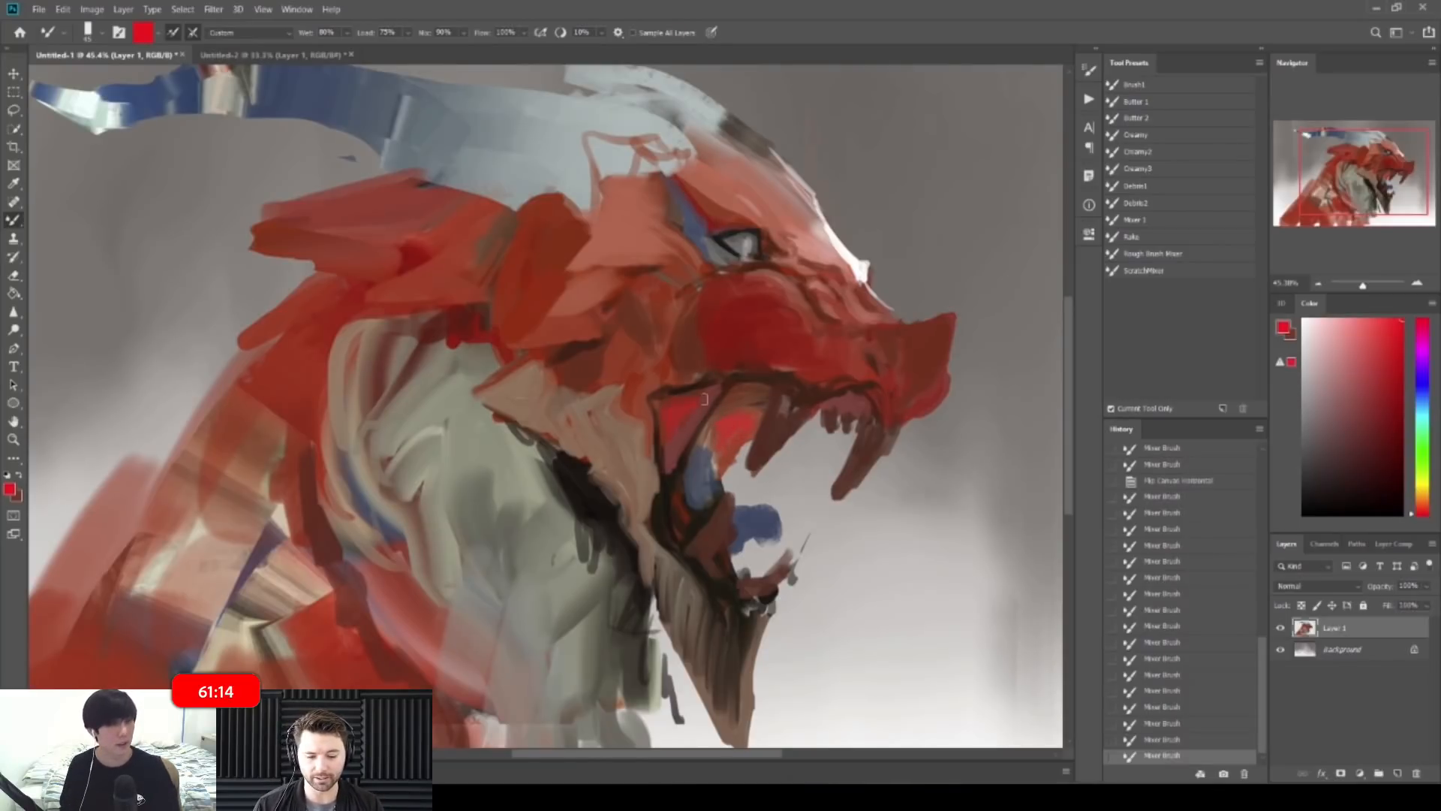
left_click_drag(662, 405, 698, 396)
left_click_drag(694, 398, 680, 413)
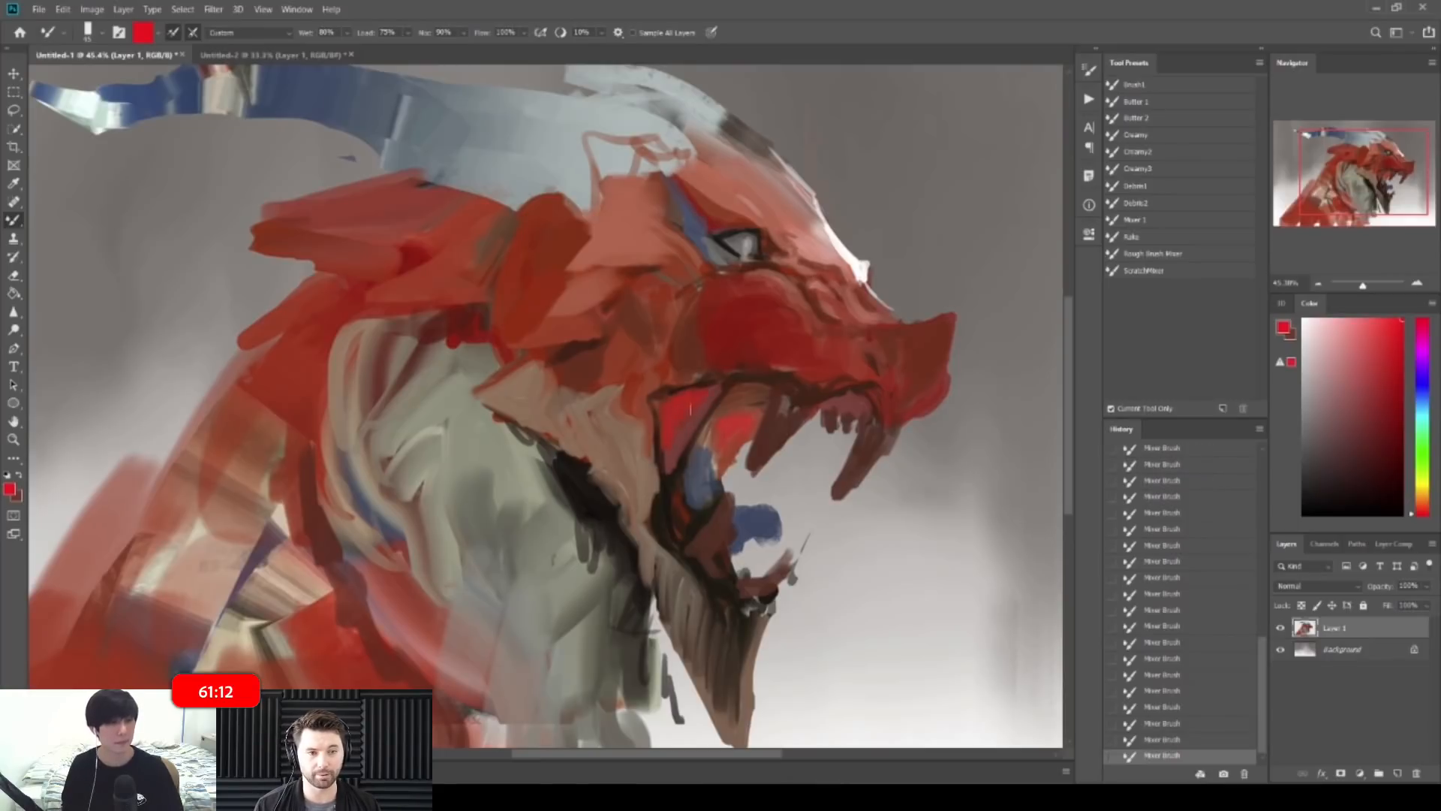
left_click_drag(778, 383, 746, 354)
left_click_drag(618, 424, 652, 400)
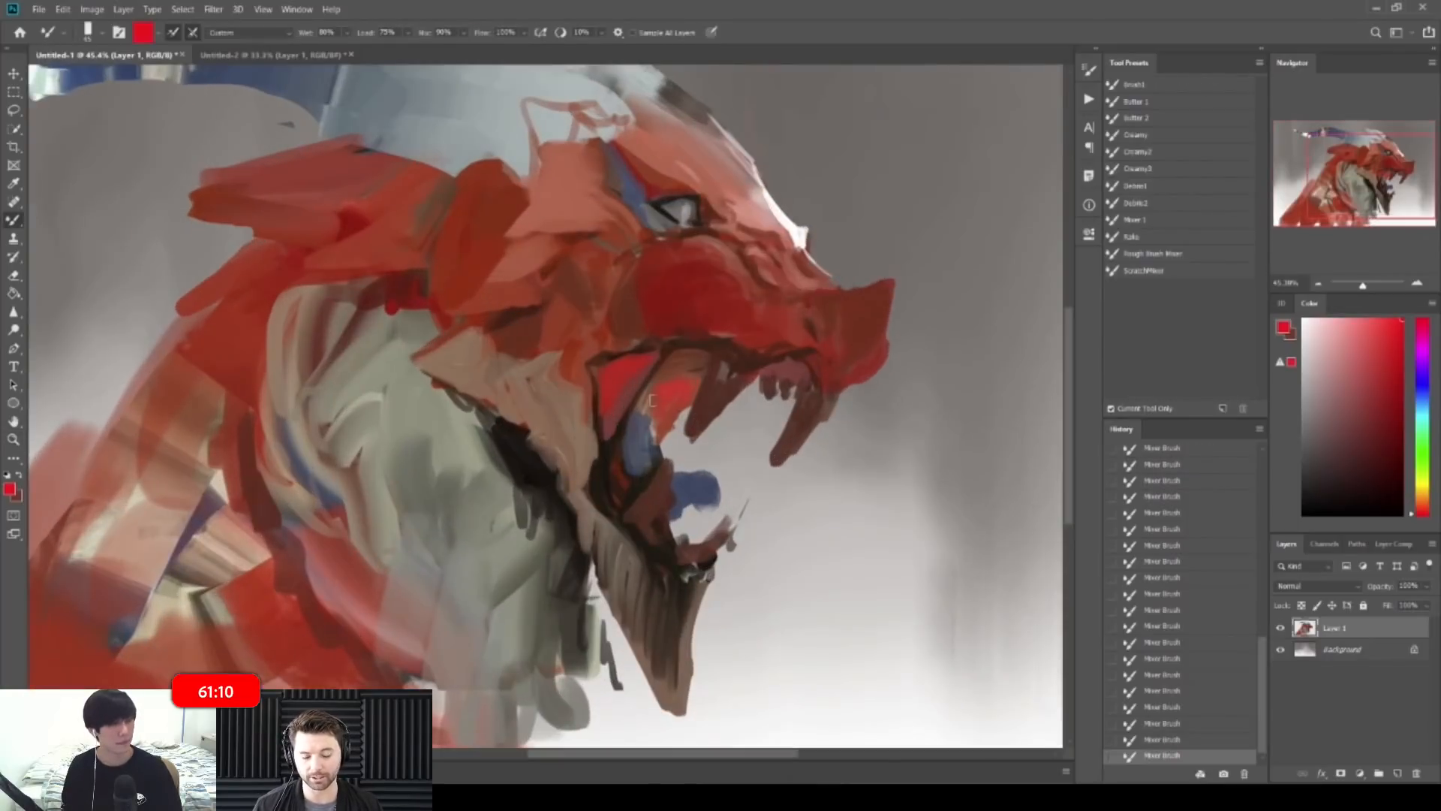
mouse_move(886, 428)
left_mouse_down()
mouse_move(845, 409)
mouse_move(925, 384)
left_mouse_up()
Step: Pick a near-black maroon and add a small dark mark at the snout tip
left_click(917, 375, "alt")
left_click_drag(1381, 379, 1377, 434)
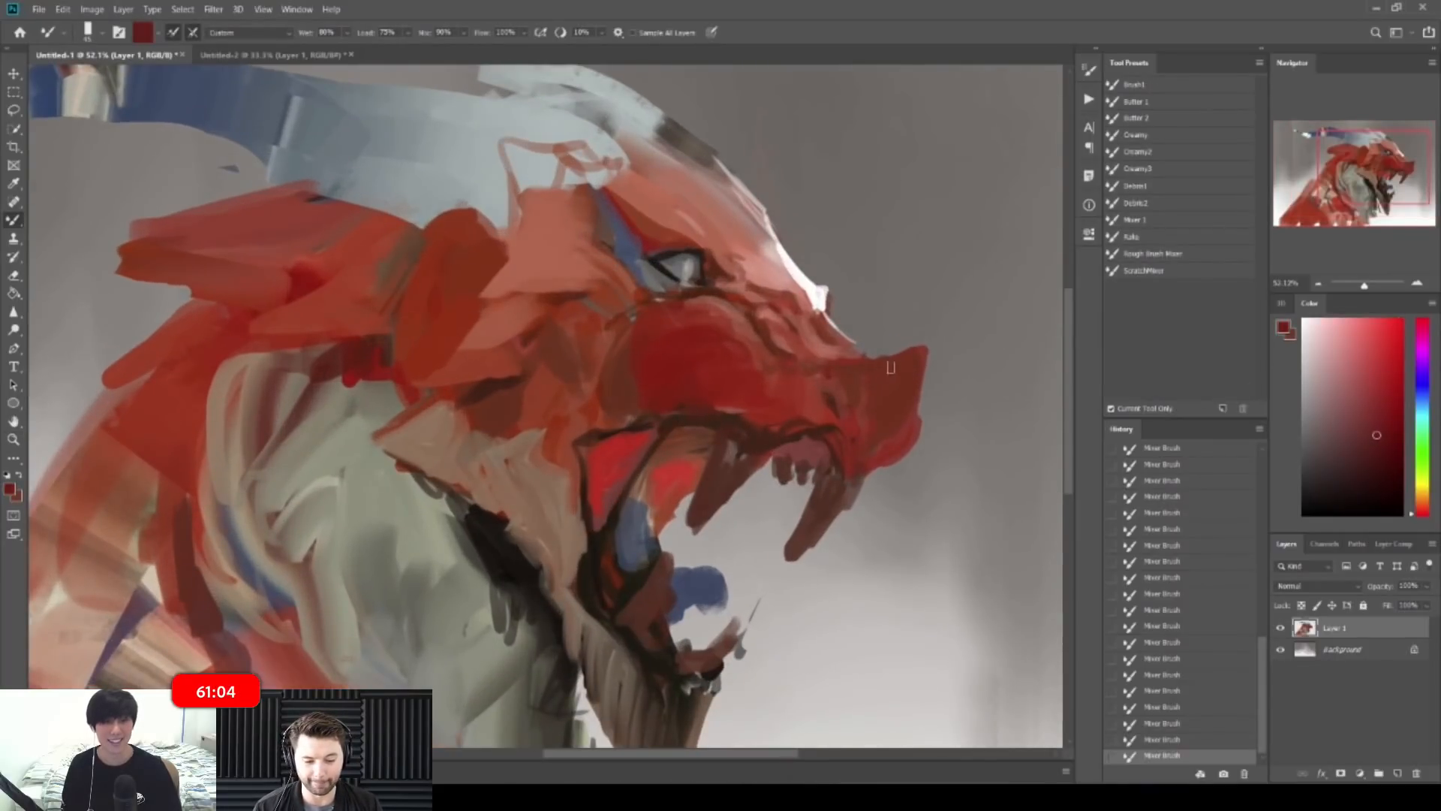
left_click(1385, 486)
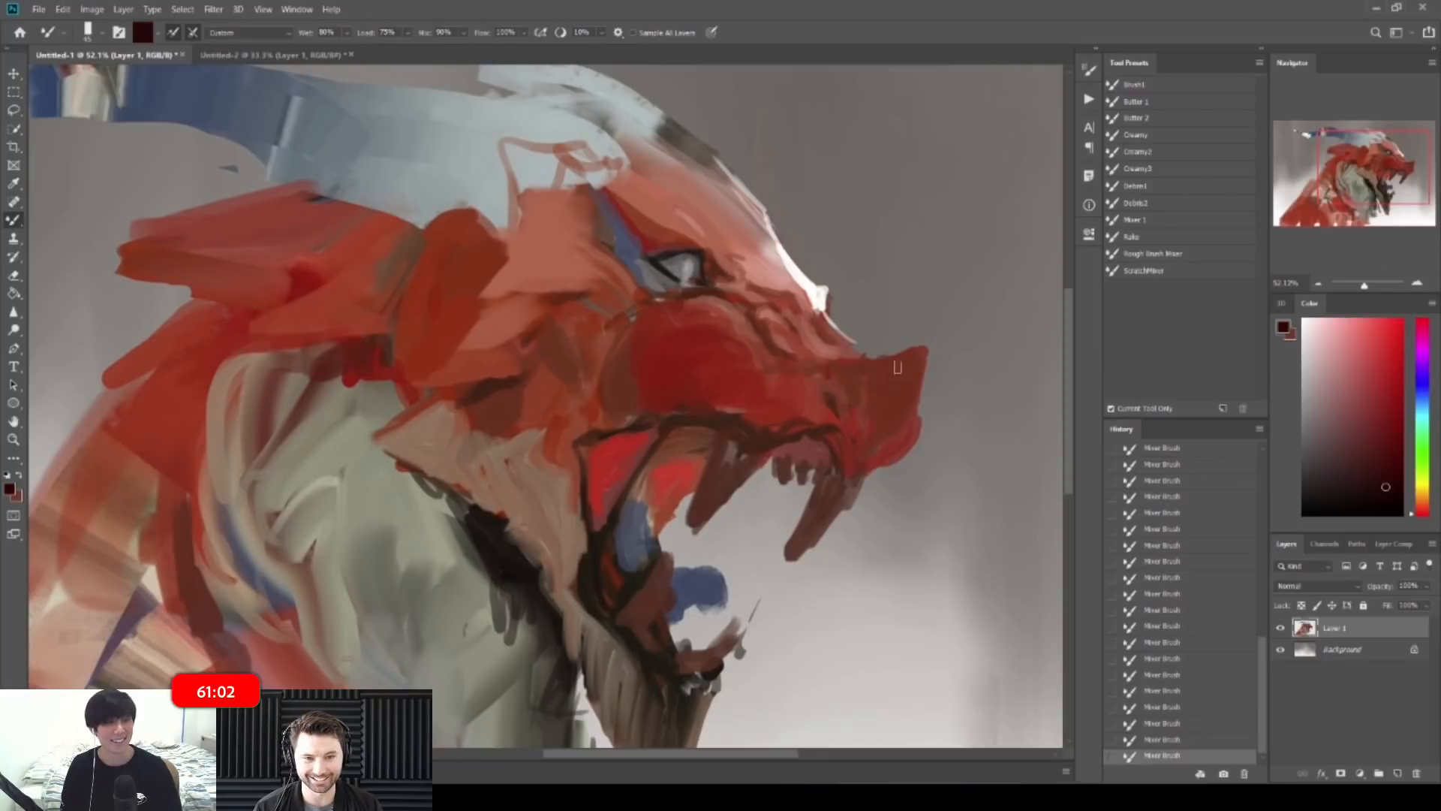
mouse_move(904, 367)
left_mouse_down()
mouse_move(893, 396)
mouse_move(866, 380)
mouse_move(912, 358)
mouse_move(878, 406)
left_mouse_up()
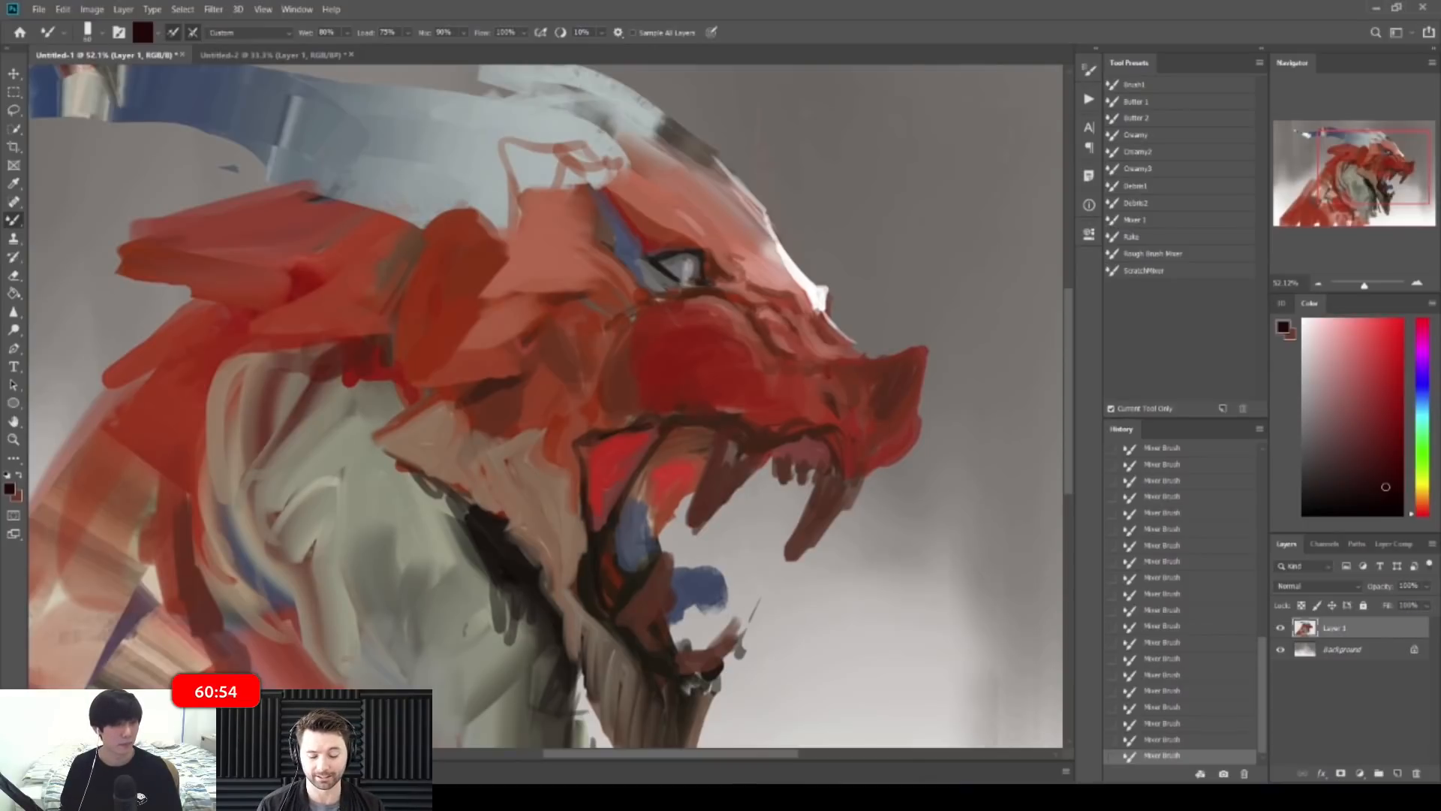
key("z")
mouse_move(794, 426)
left_mouse_down()
mouse_move(600, 406)
mouse_move(649, 405)
left_mouse_up()
key("z")
Step: Dab alternating dark red-brown and tan marks along the jaw plate
key("z")
left_click_drag(563, 416, 611, 403)
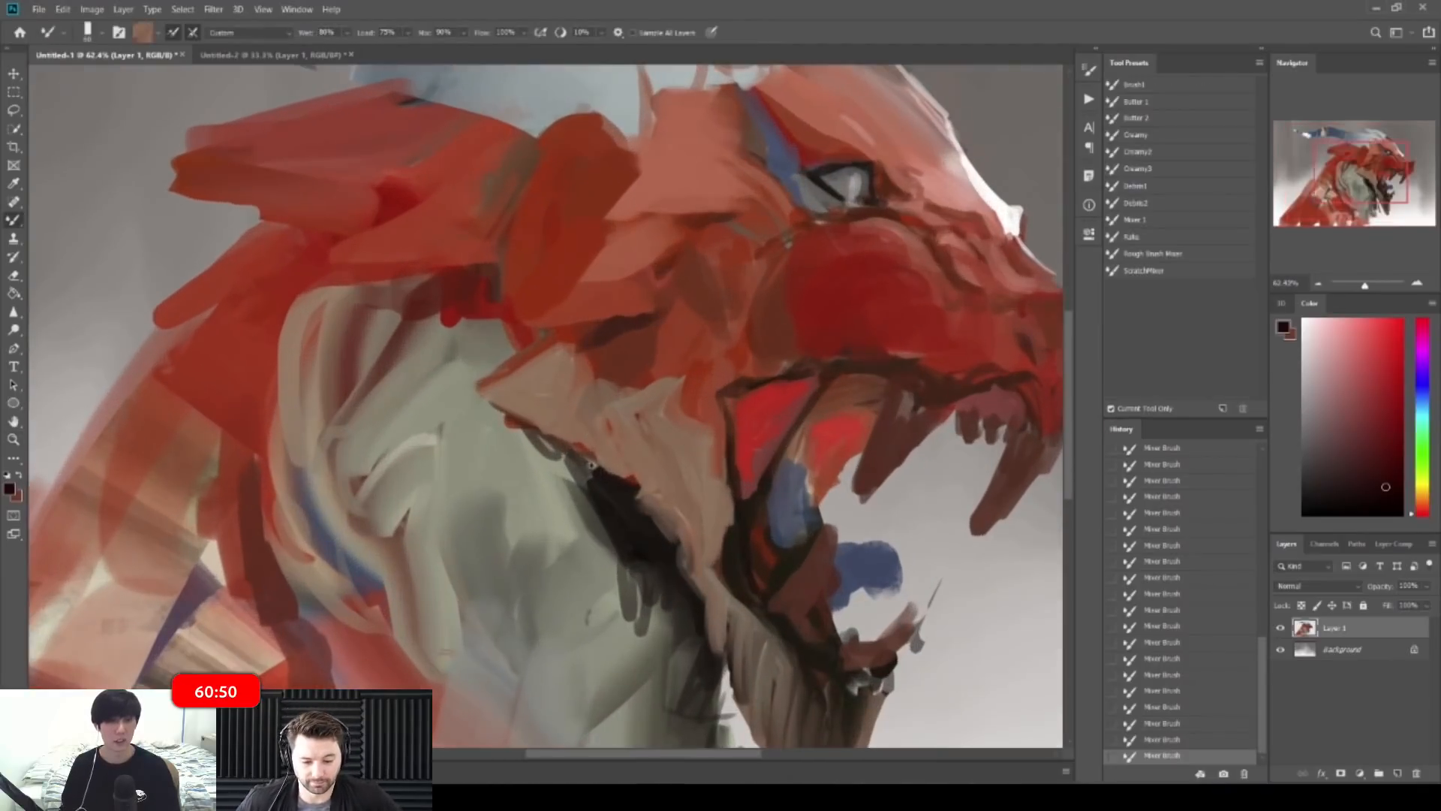
Step: Darken the jaw plate edge, then add a red-brown stroke and cover it with tan
left_click(573, 442, "alt")
left_click_drag(568, 442, 584, 424)
left_click(630, 480, "alt")
mouse_move(631, 479)
left_mouse_down()
mouse_move(656, 441)
mouse_move(618, 466)
mouse_move(660, 428)
left_mouse_up()
left_click(652, 459, "alt")
left_click(647, 475, "alt")
left_click(632, 477, "alt")
left_click(658, 429, "alt")
left_click(665, 464, "alt")
left_click(618, 506, "alt")
mouse_move(619, 507)
left_mouse_down()
mouse_move(645, 515)
mouse_move(541, 517)
left_mouse_up()
key("z")
mouse_move(600, 400)
left_mouse_down()
mouse_move(575, 397)
mouse_move(659, 405)
left_mouse_up()
key("z")
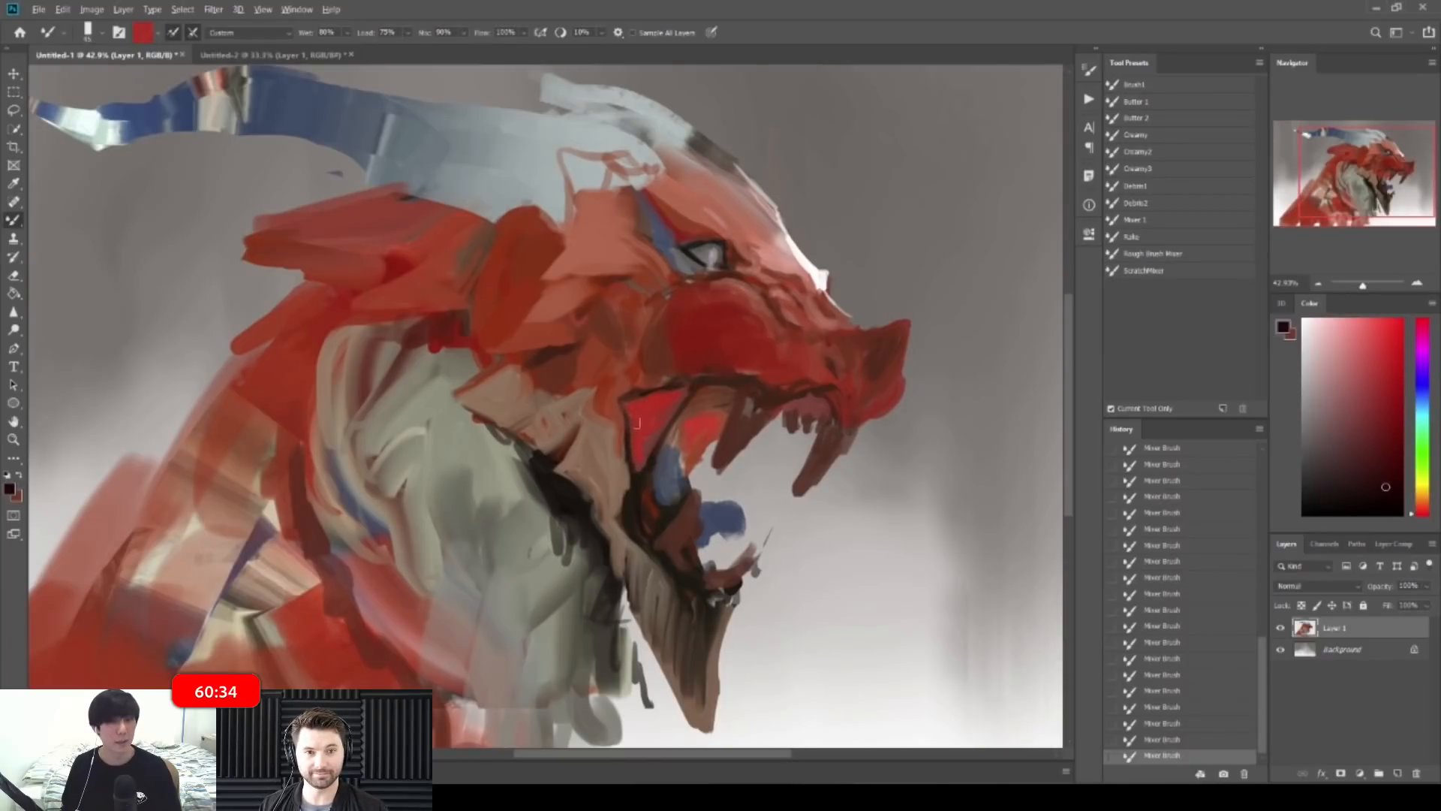
Step: Sample salmon, dark red and brown-red mixes to smooth the cheek and snout
left_click(629, 431, "alt")
left_click(629, 396, "alt")
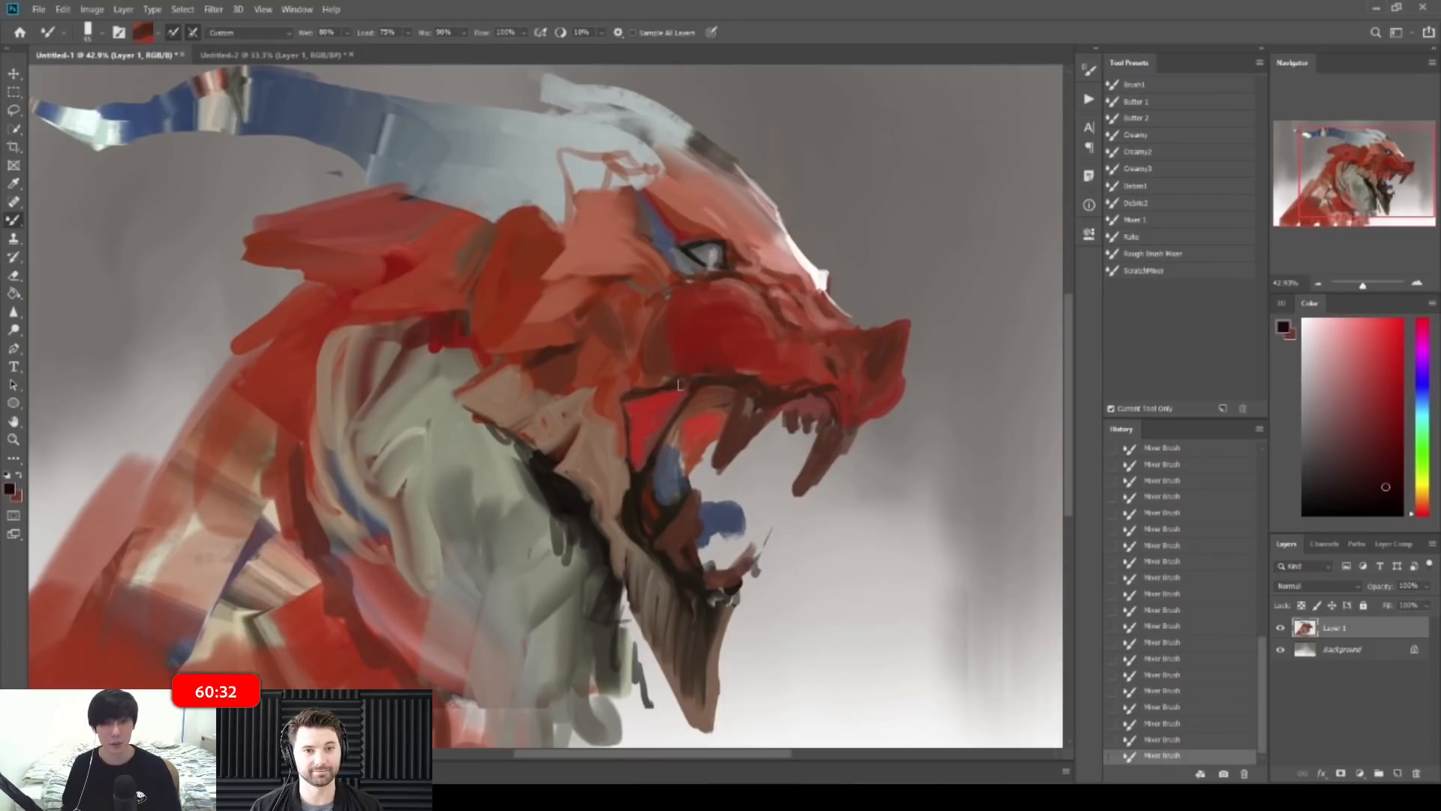
key("z")
left_click_drag(746, 347, 739, 347)
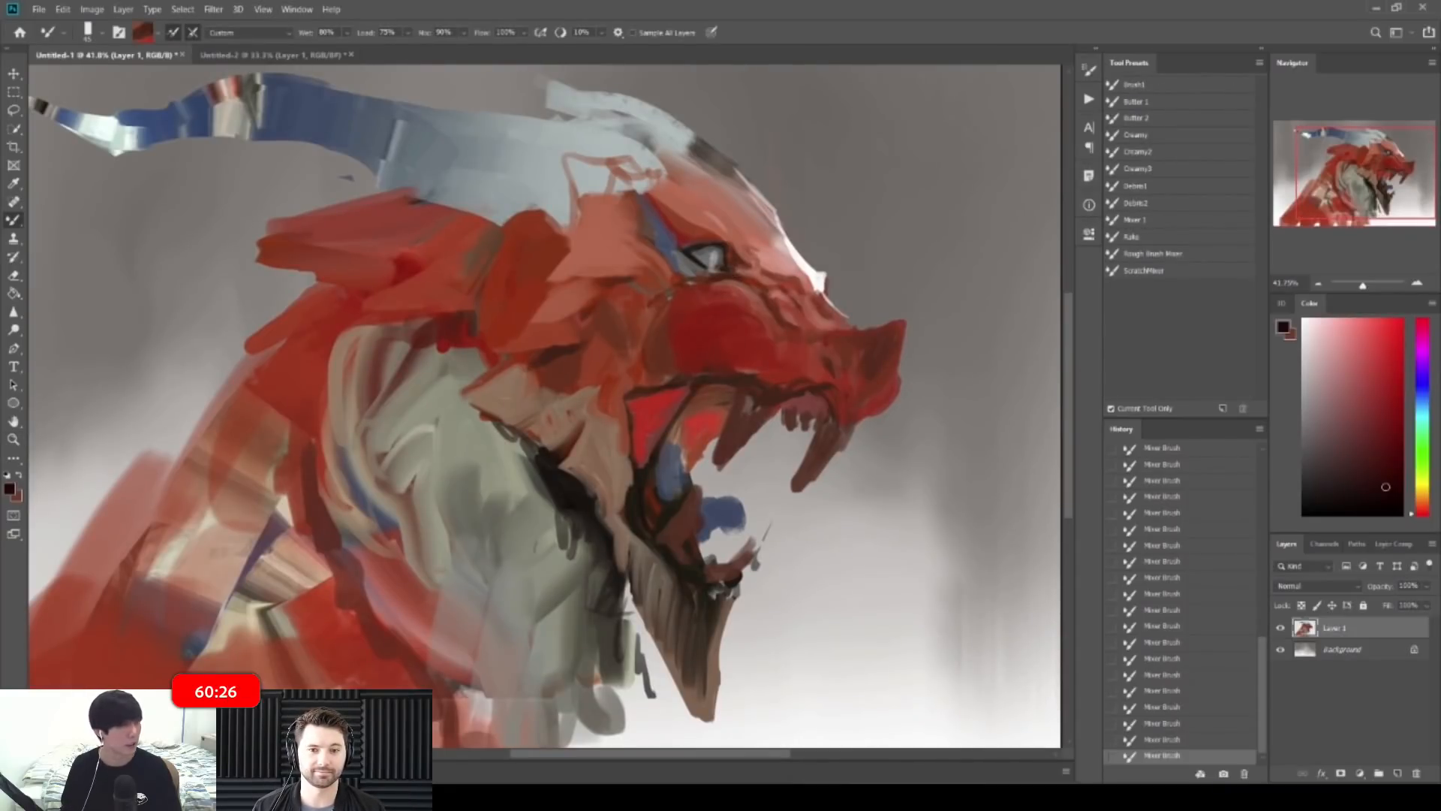
key("z")
mouse_move(665, 332)
left_mouse_down()
mouse_move(719, 331)
mouse_move(594, 415)
left_mouse_up()
left_click(624, 388, "alt")
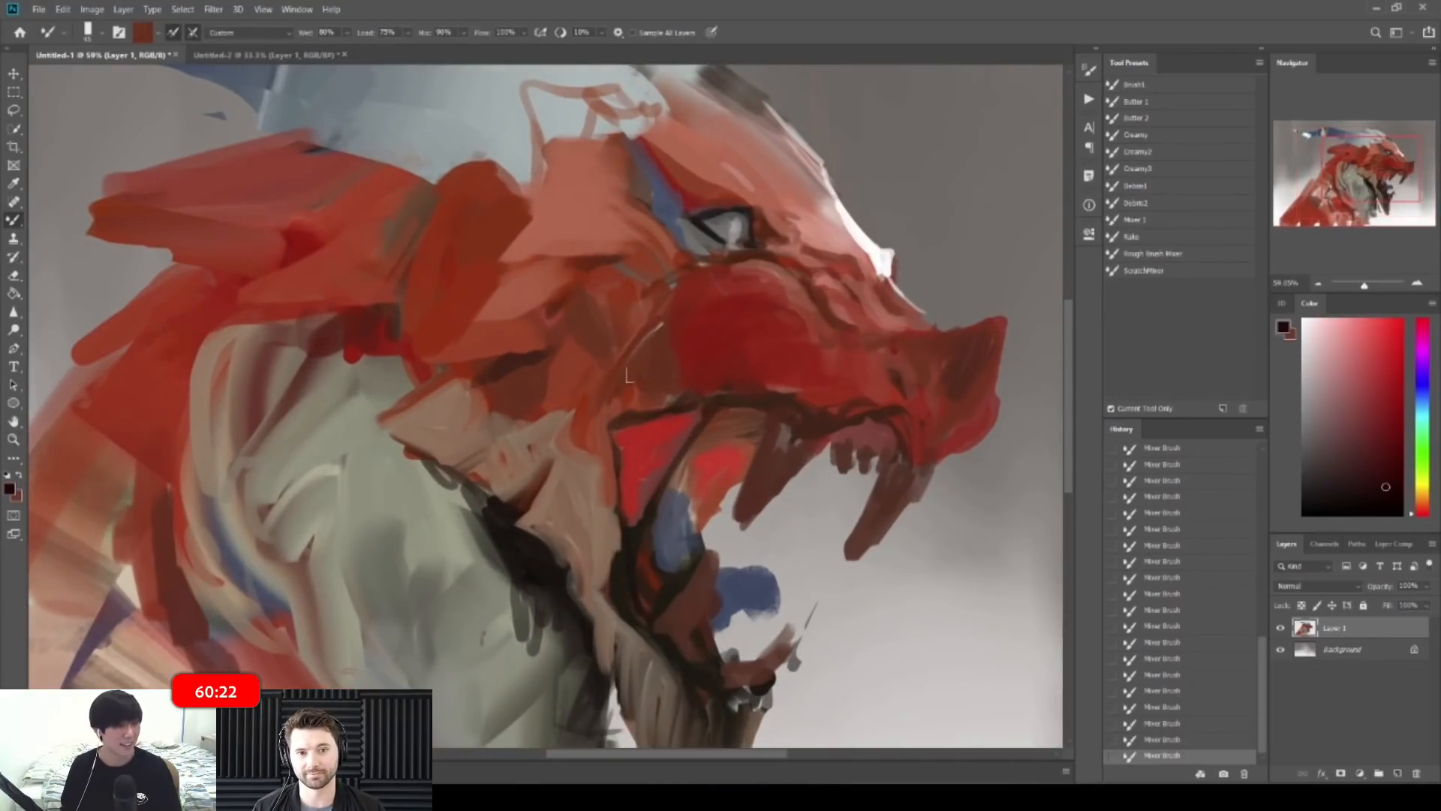
key("z")
mouse_move(724, 353)
left_mouse_down()
mouse_move(845, 355)
mouse_move(800, 317)
mouse_move(854, 362)
mouse_move(816, 333)
mouse_move(848, 365)
mouse_move(847, 366)
left_mouse_up()
key("z")
left_click(798, 325, "alt")
Step: Add a short snout stroke, flip the canvas horizontally, and paint short strokes around the eye
left_click_drag(912, 319, 842, 298)
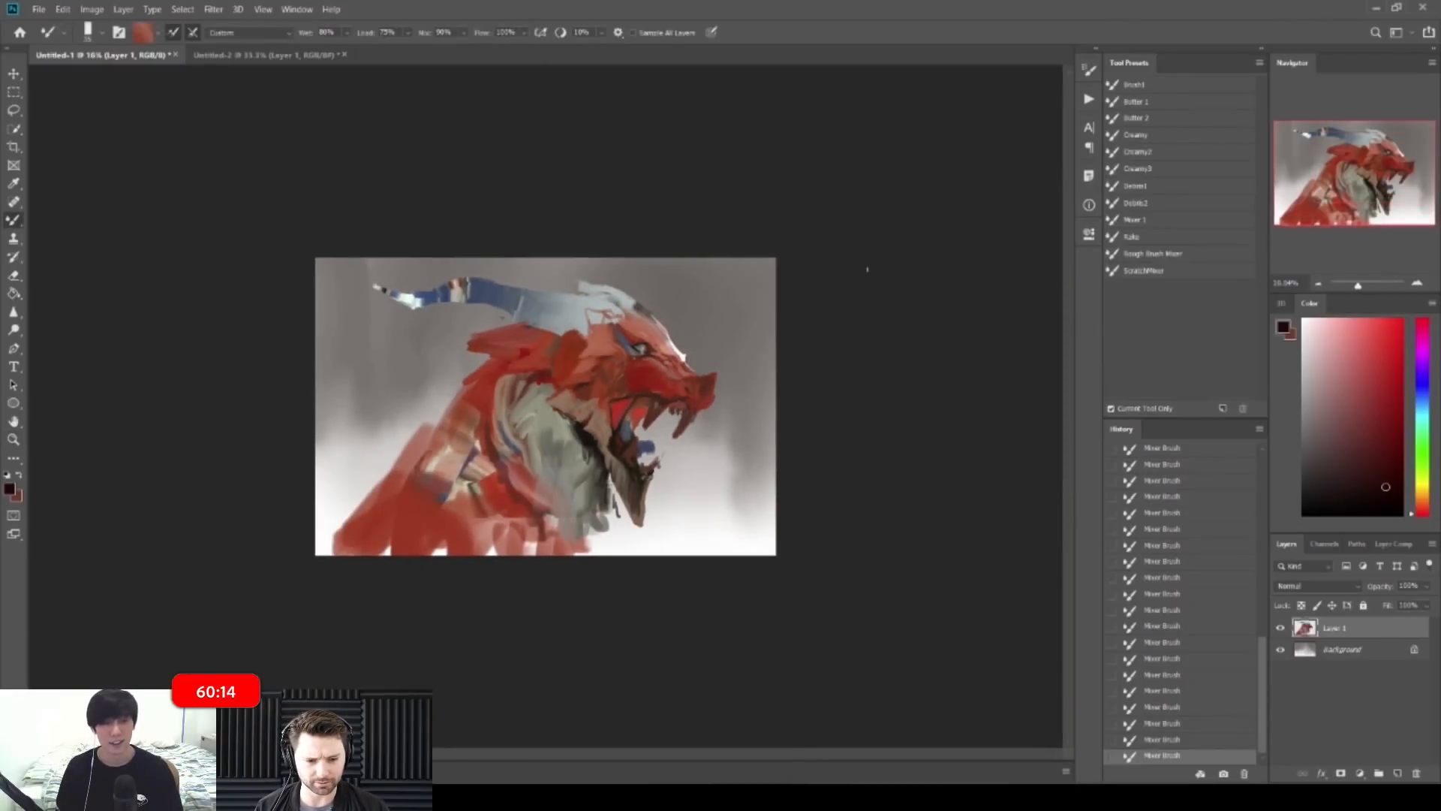
key("ctrl+shift+h")
mouse_move(406, 298)
left_mouse_down()
mouse_move(516, 304)
mouse_move(481, 274)
mouse_move(558, 284)
left_mouse_up()
key("bracketleft")
left_click_drag(442, 294, 405, 333)
mouse_move(482, 307)
left_mouse_down()
mouse_move(530, 307)
mouse_move(446, 326)
mouse_move(463, 316)
mouse_move(439, 337)
mouse_move(536, 305)
mouse_move(480, 244)
mouse_move(431, 243)
mouse_move(420, 258)
mouse_move(453, 225)
left_mouse_up()
Step: Widen the blue strip behind the eye using sampled and light blue paint
left_click(441, 336, "alt")
key("bracketright")
left_click(433, 251, "alt")
mouse_move(441, 250)
left_mouse_down()
mouse_move(475, 195)
mouse_move(449, 251)
left_mouse_up()
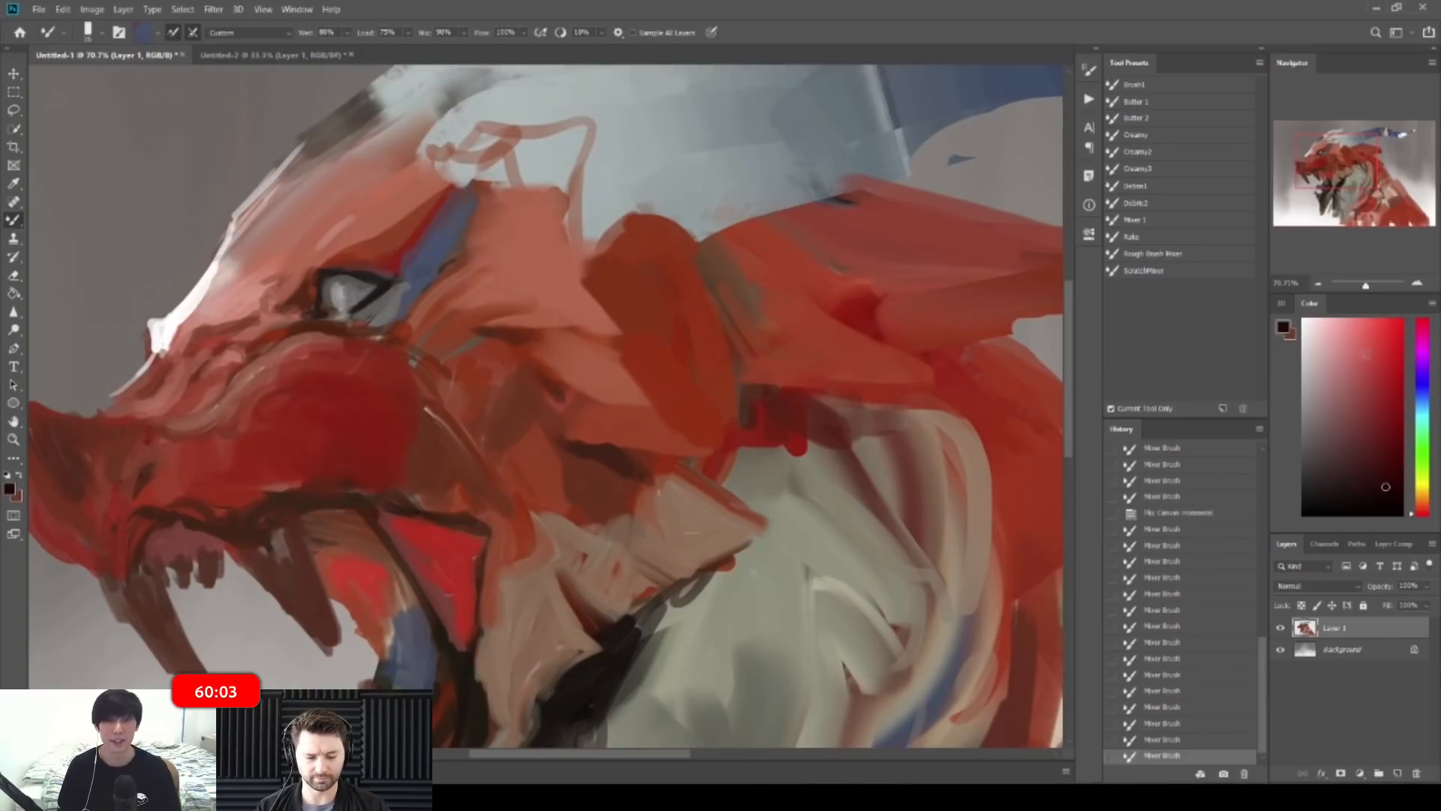
left_click(1425, 399)
left_click(1381, 358)
left_click_drag(448, 222, 425, 261)
left_click_drag(474, 251, 375, 264)
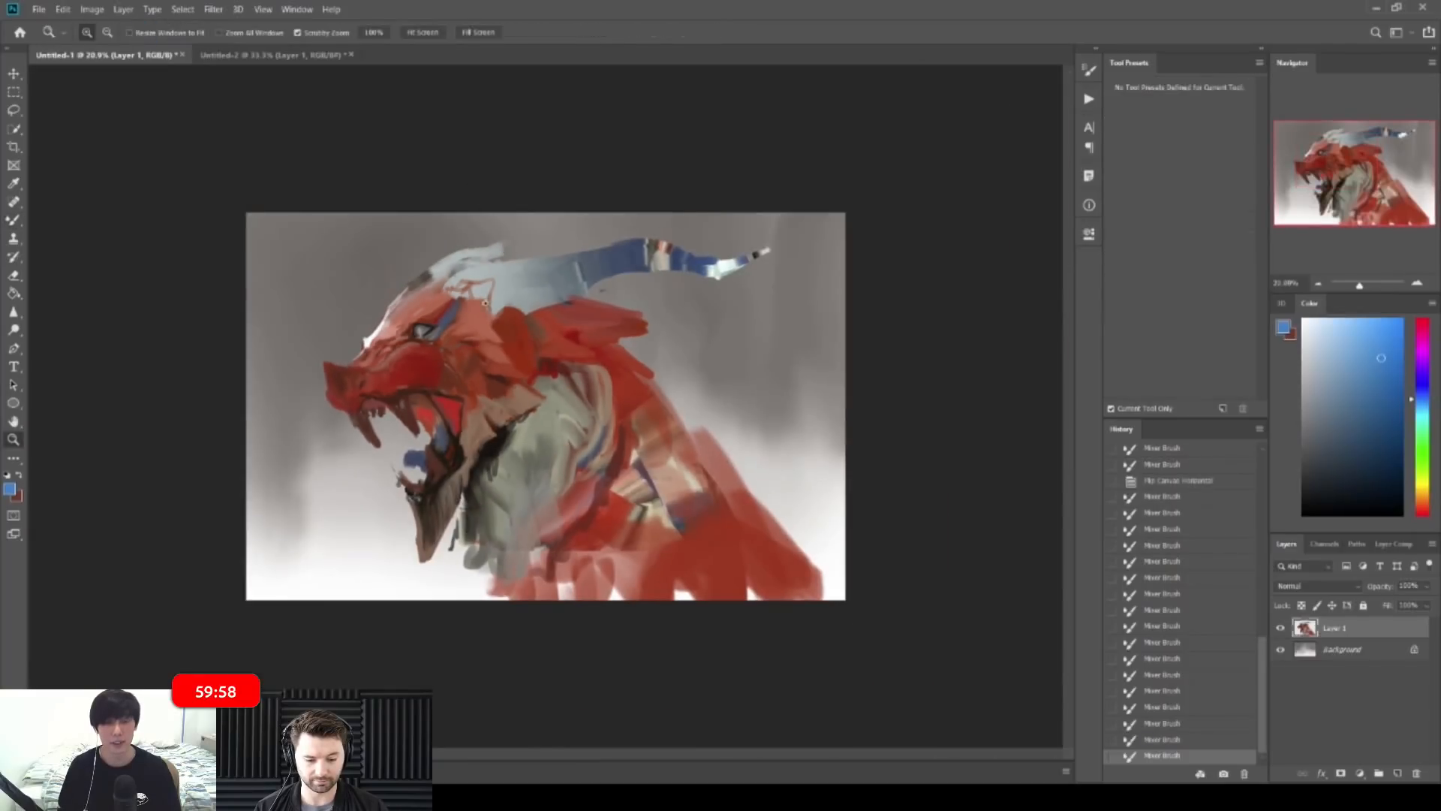
left_click_drag(485, 303, 495, 303)
Step: Add red spikes along the neck, undoing a stroke and thickening the second spike
left_click(656, 388, "alt")
mouse_move(656, 388)
left_mouse_down()
mouse_move(666, 359)
mouse_move(625, 342)
mouse_move(717, 387)
left_mouse_up()
left_click(638, 365, "alt")
mouse_move(638, 362)
left_mouse_down()
mouse_move(708, 386)
mouse_move(649, 368)
mouse_move(738, 441)
left_mouse_up()
key("ctrl+z")
key("ctrl+z")
mouse_move(668, 392)
left_mouse_down()
mouse_move(781, 485)
mouse_move(776, 512)
mouse_move(748, 493)
left_mouse_up()
left_click(698, 422, "alt")
Step: Flip the canvas back and spread blue along the horn, blending its blue, red and cream bands
key("F2")
left_click(360, 242, "alt")
left_click_drag(360, 241, 355, 254)
left_click_drag(355, 241, 354, 254)
left_click_drag(354, 241, 352, 255)
left_click_drag(348, 241, 345, 254)
mouse_move(383, 227)
left_mouse_down()
mouse_move(385, 251)
mouse_move(409, 248)
left_mouse_up()
left_click_drag(410, 223, 413, 248)
left_click_drag(414, 222, 425, 246)
left_click_drag(424, 221, 435, 242)
Step: Streak mixed red, cream and lighter blue tones along the horn toward its base
left_click(426, 226, "alt")
left_click_drag(431, 219, 459, 241)
left_click(446, 235, "alt")
mouse_move(451, 234)
left_mouse_down()
mouse_move(480, 243)
mouse_move(462, 243)
left_mouse_up()
left_click(455, 224, "alt")
left_click_drag(465, 223, 486, 249)
left_click_drag(484, 228, 517, 263)
Step: Blend the horn into its pale grey-blue base and extend the far horn's tip leftward
left_click(495, 239, "alt")
left_click_drag(507, 247, 512, 268)
left_click(496, 254, "alt")
left_click_drag(496, 255, 515, 272)
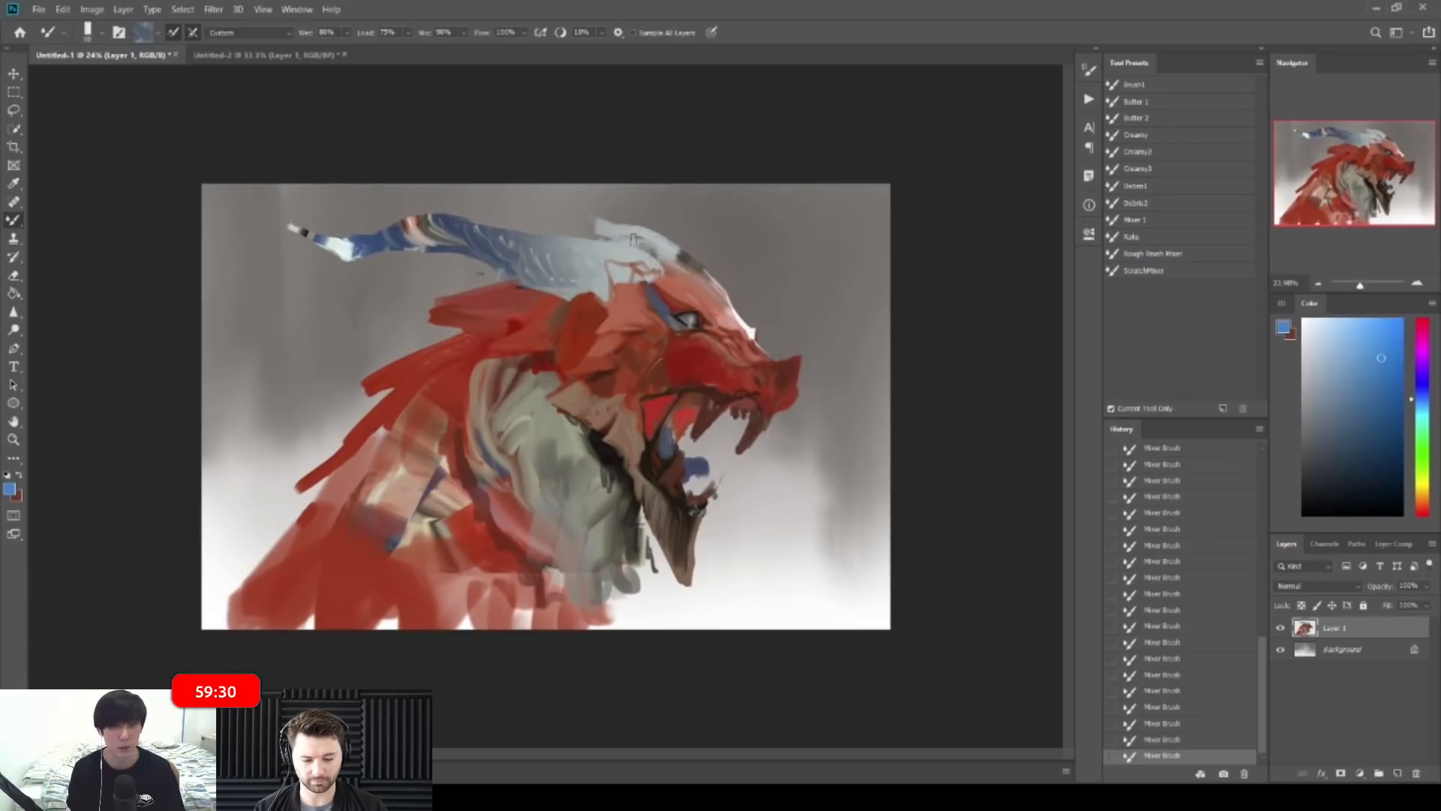
mouse_move(548, 205)
left_mouse_down()
mouse_move(520, 203)
mouse_move(592, 222)
left_mouse_up()
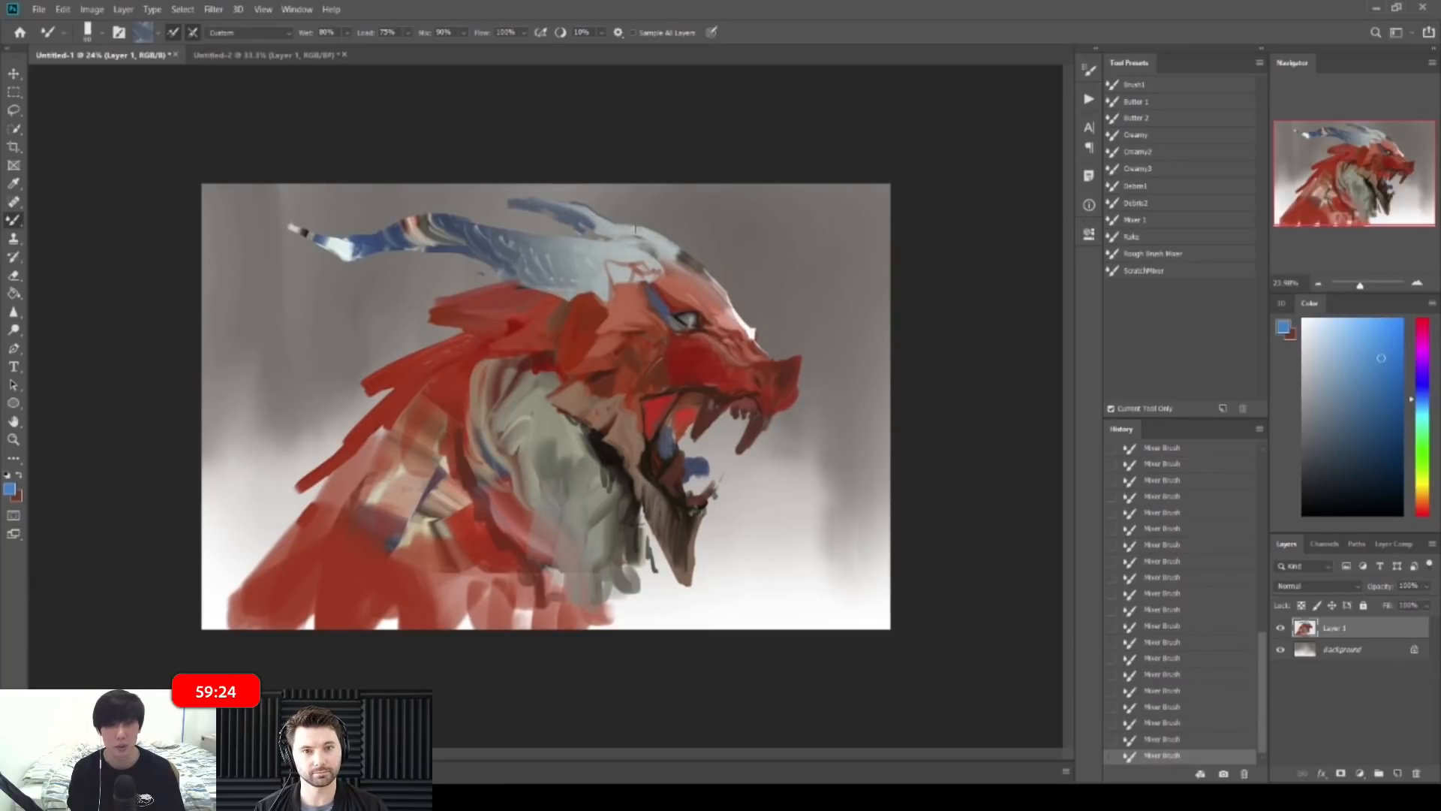
scroll(659, 277, "up", 3)
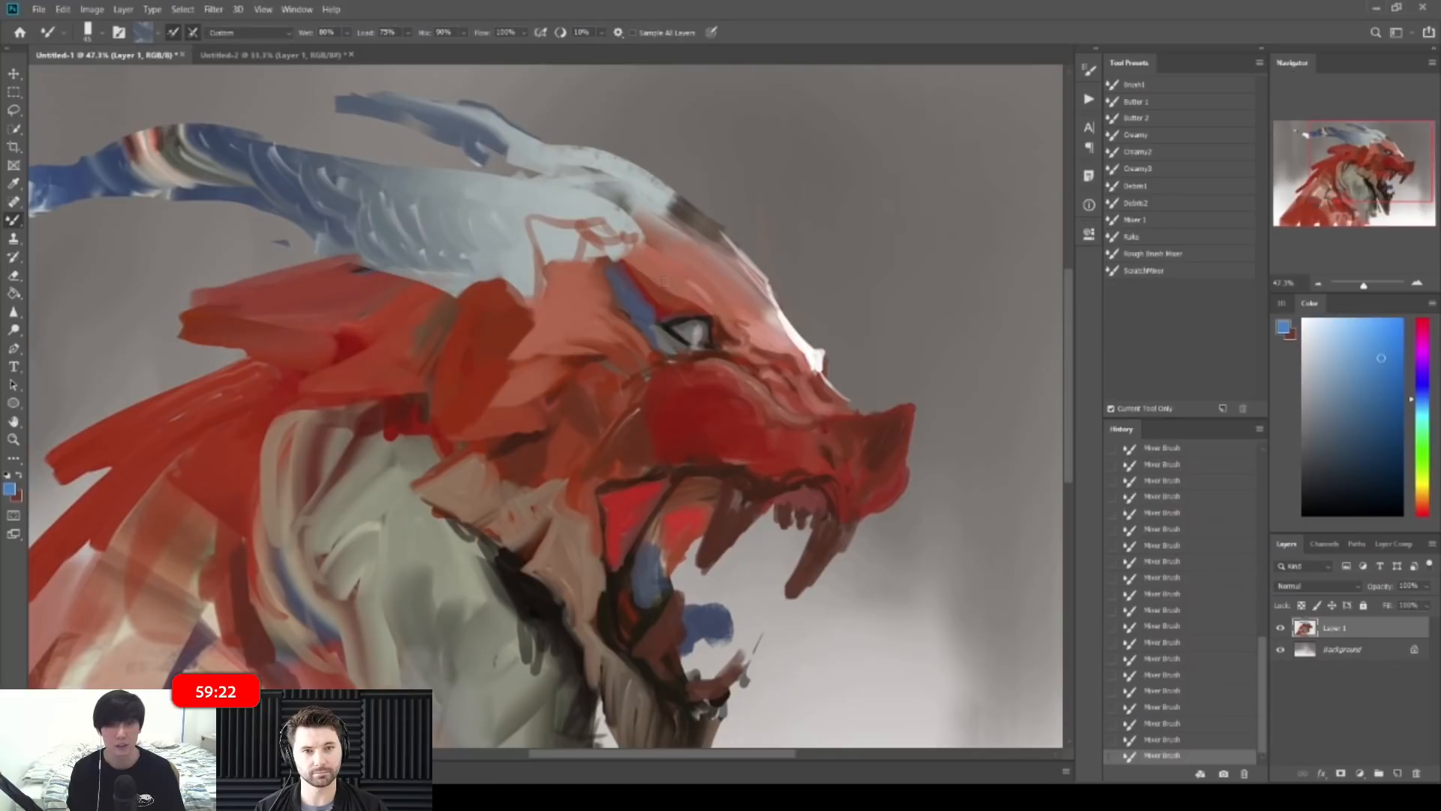
Step: Sample face reds and blend the dark marks beside the brow and right of the eye
left_click(510, 336, "alt")
left_click(608, 350, "alt")
left_click(606, 346, "alt")
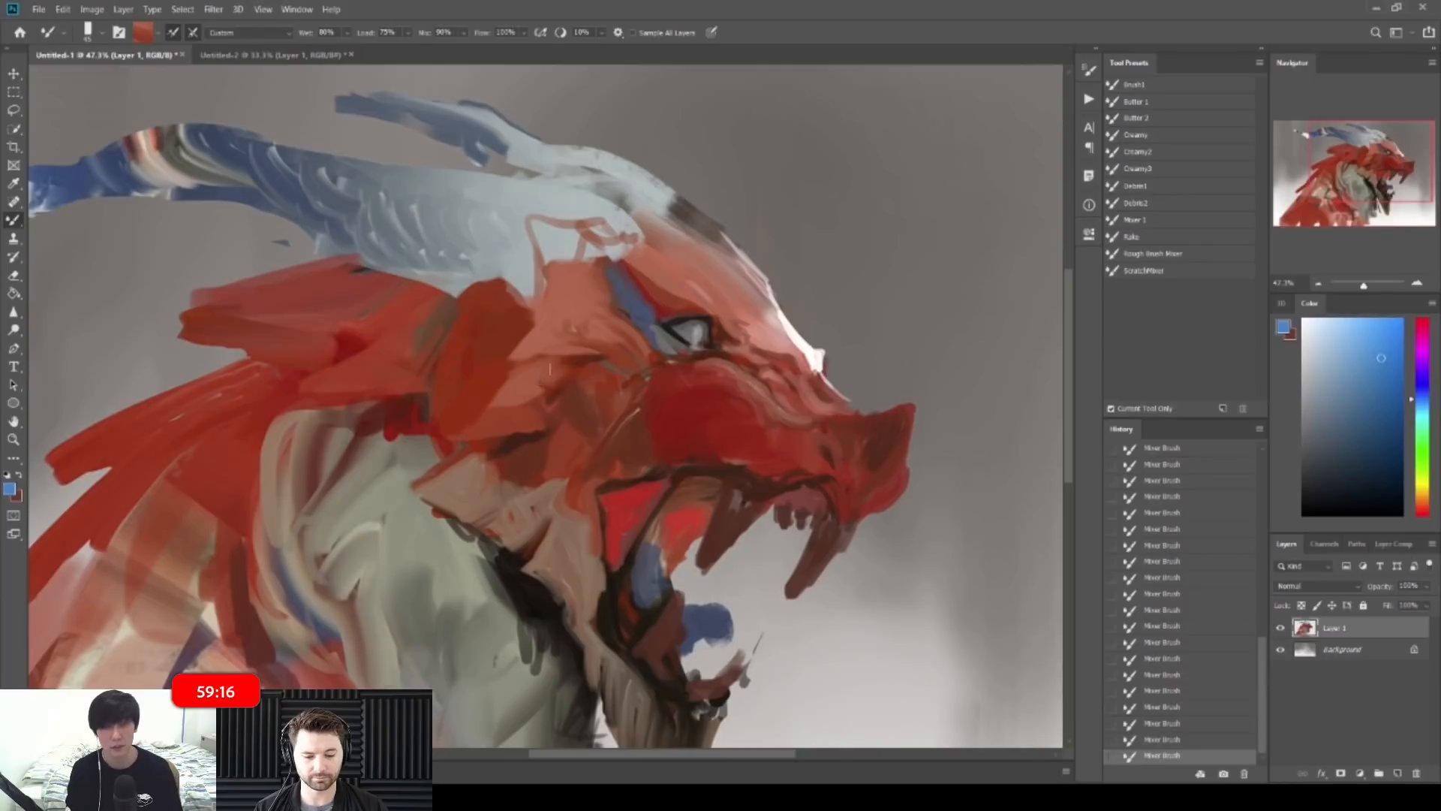
key("ctrl+space")
left_click_drag(778, 328, 840, 330)
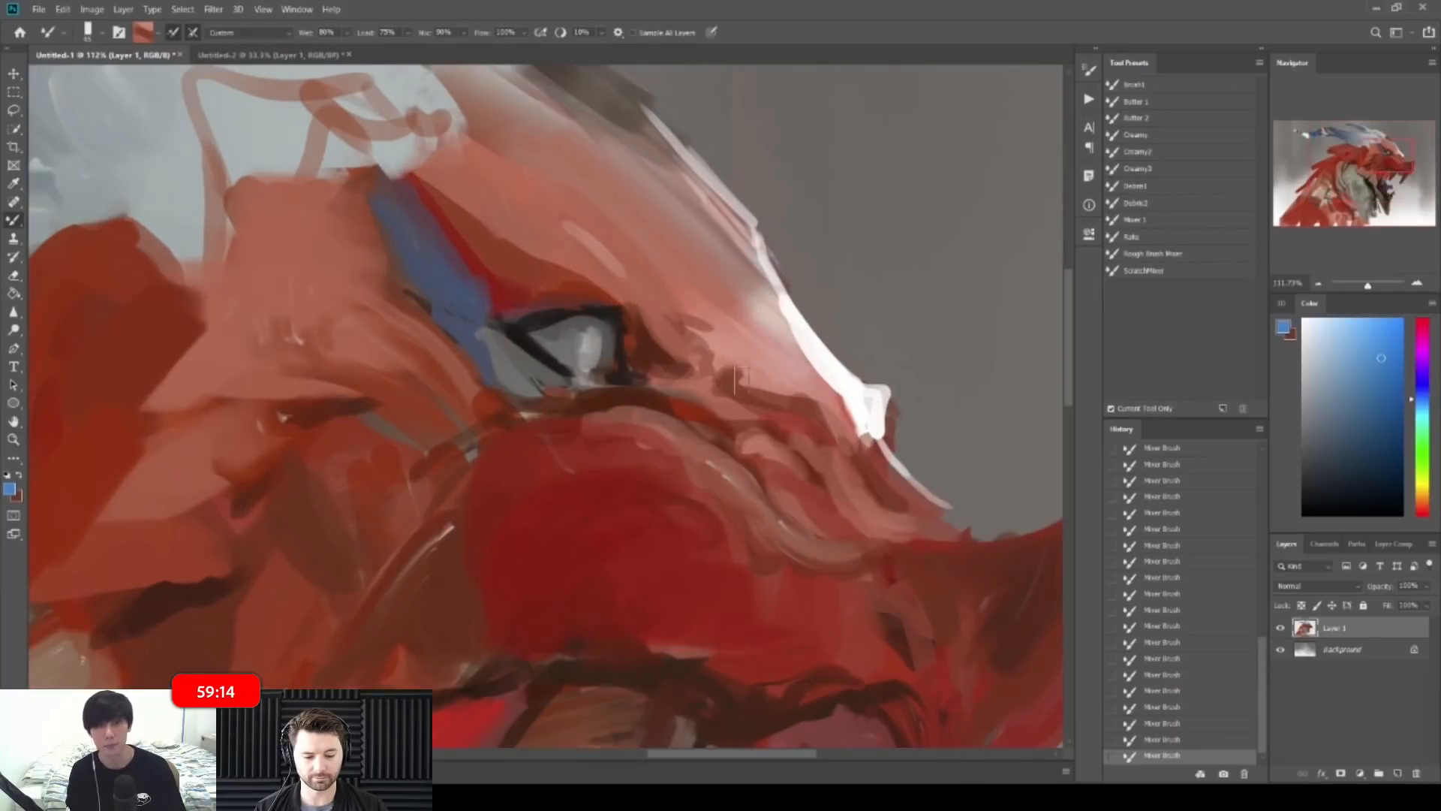
left_click_drag(759, 378, 780, 391)
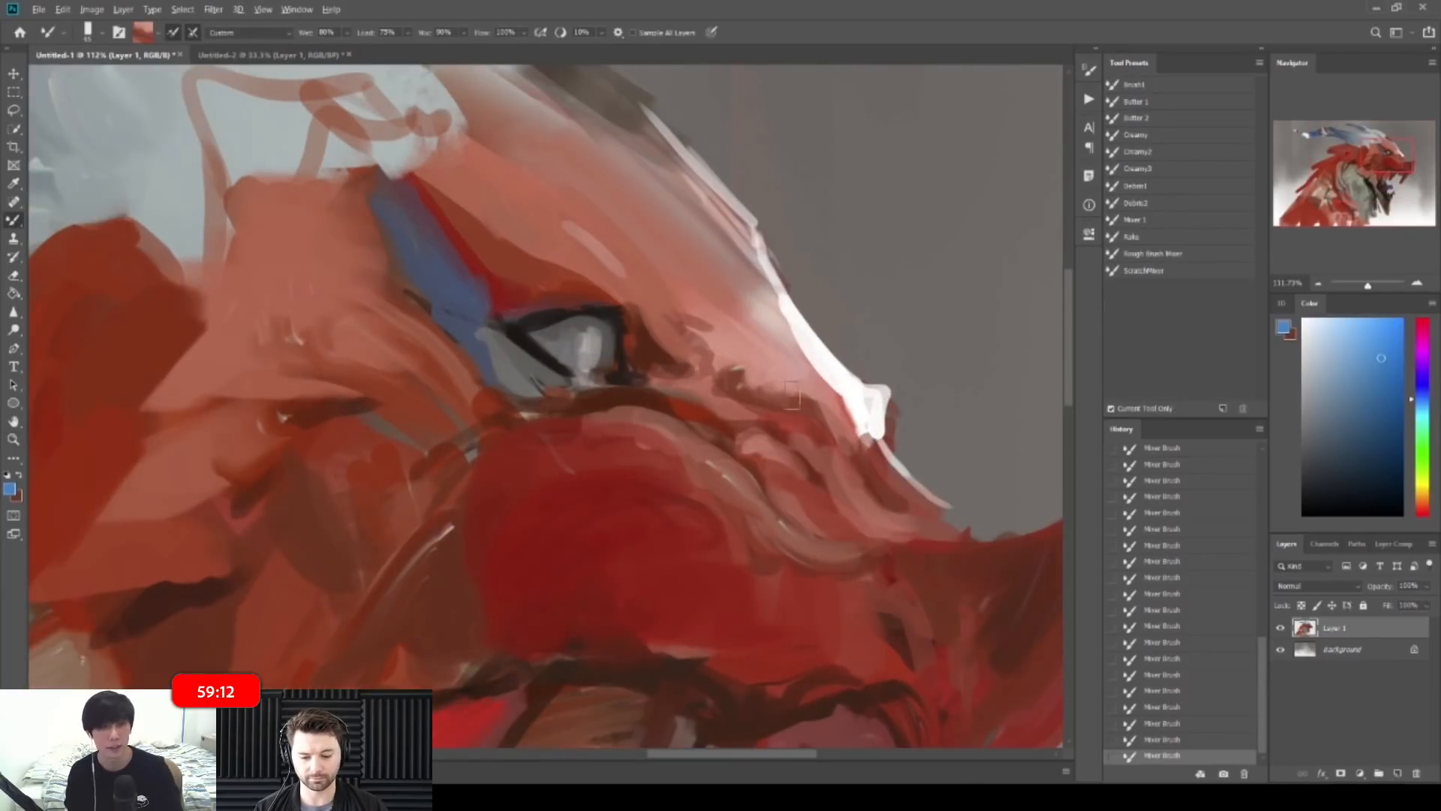
left_click(685, 406, "alt")
left_click_drag(689, 399, 757, 427)
left_click(661, 449, "alt")
left_click(663, 447, "alt")
left_click_drag(666, 451, 683, 470)
Step: Blend the pink and red snout folds, darkening one fold and adding a nostril mark
left_click(763, 460, "alt")
left_click(781, 454, "alt")
left_click_drag(794, 465, 812, 496)
left_click(756, 447, "alt")
left_click_drag(751, 450, 795, 495)
left_click(855, 495, "alt")
left_click(857, 495, "alt")
mouse_move(894, 501)
left_mouse_down()
mouse_move(911, 519)
mouse_move(850, 482)
mouse_move(913, 523)
mouse_move(788, 450)
mouse_move(775, 403)
left_mouse_up()
left_click(867, 512, "alt")
left_click(899, 515, "alt")
Step: On the flipped canvas, paint salmon and short dark curved strokes left of the eye
key("ctrl+shift+h")
left_click_drag(351, 298, 501, 304)
key("bracketleft")
left_click(415, 329, "alt")
left_click_drag(415, 330, 406, 309)
left_click_drag(418, 326, 412, 298)
mouse_move(425, 310)
left_mouse_down()
mouse_move(417, 294)
mouse_move(438, 282)
left_mouse_up()
left_click(435, 279, "alt")
mouse_move(441, 291)
left_mouse_down()
mouse_move(425, 275)
mouse_move(442, 267)
left_mouse_up()
left_click_drag(457, 283, 450, 269)
Step: Blend lighter pink below the eye and soften its edge
mouse_move(523, 239)
left_mouse_down()
mouse_move(440, 201)
mouse_move(436, 224)
left_mouse_up()
left_click_drag(351, 299, 501, 303)
left_click(376, 388, "alt")
left_click_drag(367, 378, 395, 368)
mouse_move(375, 377)
left_mouse_down()
mouse_move(408, 366)
mouse_move(440, 378)
left_mouse_up()
mouse_move(414, 370)
left_mouse_down()
mouse_move(427, 389)
mouse_move(445, 378)
left_mouse_up()
mouse_move(431, 382)
left_mouse_down()
mouse_move(452, 379)
mouse_move(390, 383)
left_mouse_up()
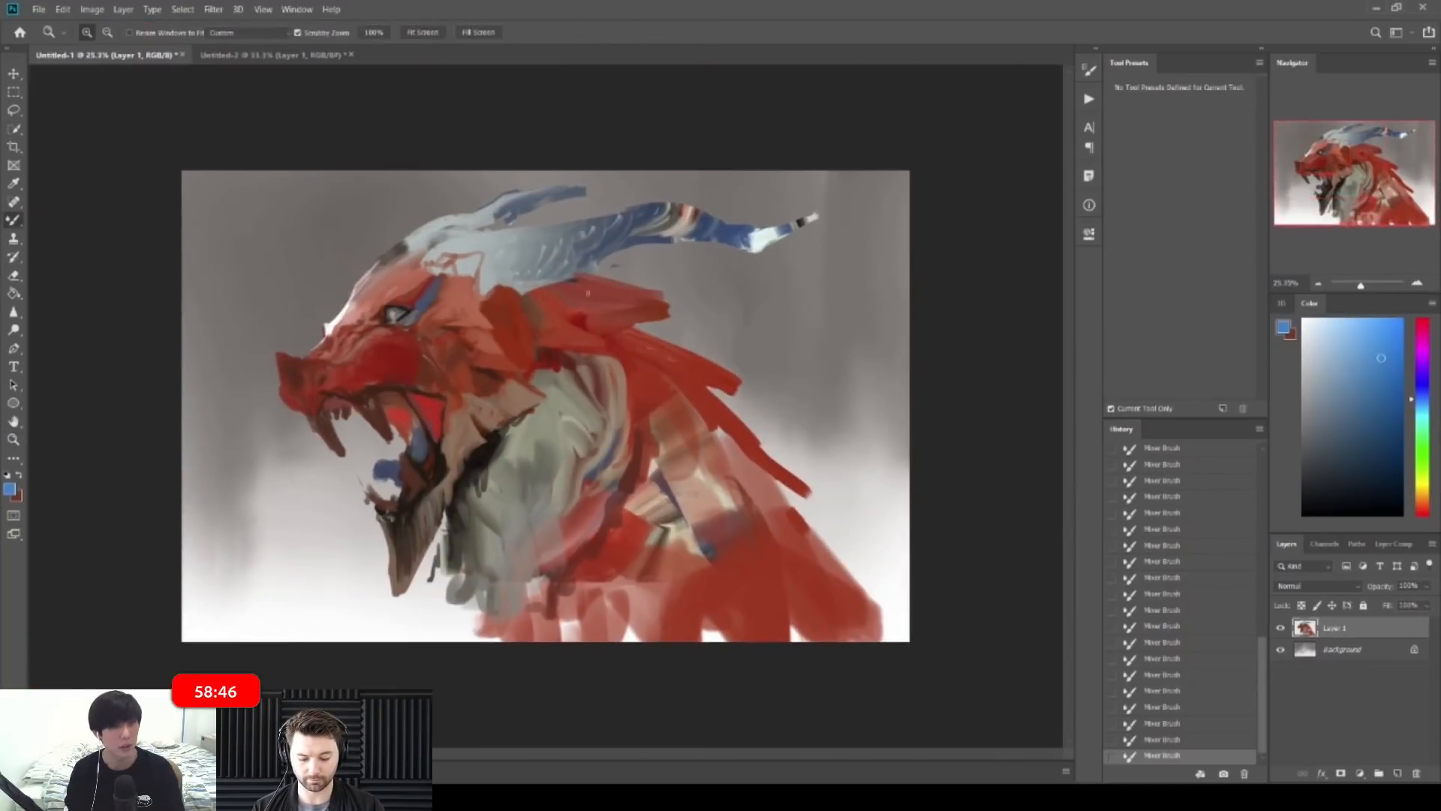
Step: Flip the canvas back and paint dark red along the cheek's left edge
key("ctrl+shift+h")
left_click_drag(730, 359, 801, 360)
key("]")
left_click(600, 351, "alt")
mouse_move(597, 330)
left_mouse_down()
mouse_move(582, 360)
mouse_move(540, 372)
mouse_move(530, 394)
mouse_move(570, 396)
mouse_move(542, 373)
mouse_move(554, 362)
left_mouse_up()
key("]")
left_click(560, 378, "alt")
left_click(565, 350, "alt")
mouse_move(551, 333)
left_mouse_down()
mouse_move(519, 382)
mouse_move(512, 453)
mouse_move(582, 473)
left_mouse_up()
mouse_move(497, 525)
left_mouse_down()
mouse_move(494, 542)
mouse_move(453, 537)
mouse_move(474, 521)
left_mouse_up()
Step: Add brown strokes and light hatching on the tan cheek plate, then zoom out to review
left_click(480, 518, "alt")
left_click_drag(490, 504, 476, 510)
mouse_move(491, 495)
left_mouse_down()
mouse_move(479, 519)
mouse_move(481, 507)
left_mouse_up()
left_click_drag(498, 485, 488, 507)
mouse_move(497, 476)
left_mouse_down()
mouse_move(478, 487)
mouse_move(488, 495)
left_mouse_up()
left_click_drag(376, 459, 400, 443)
left_click_drag(309, 383, 255, 384)
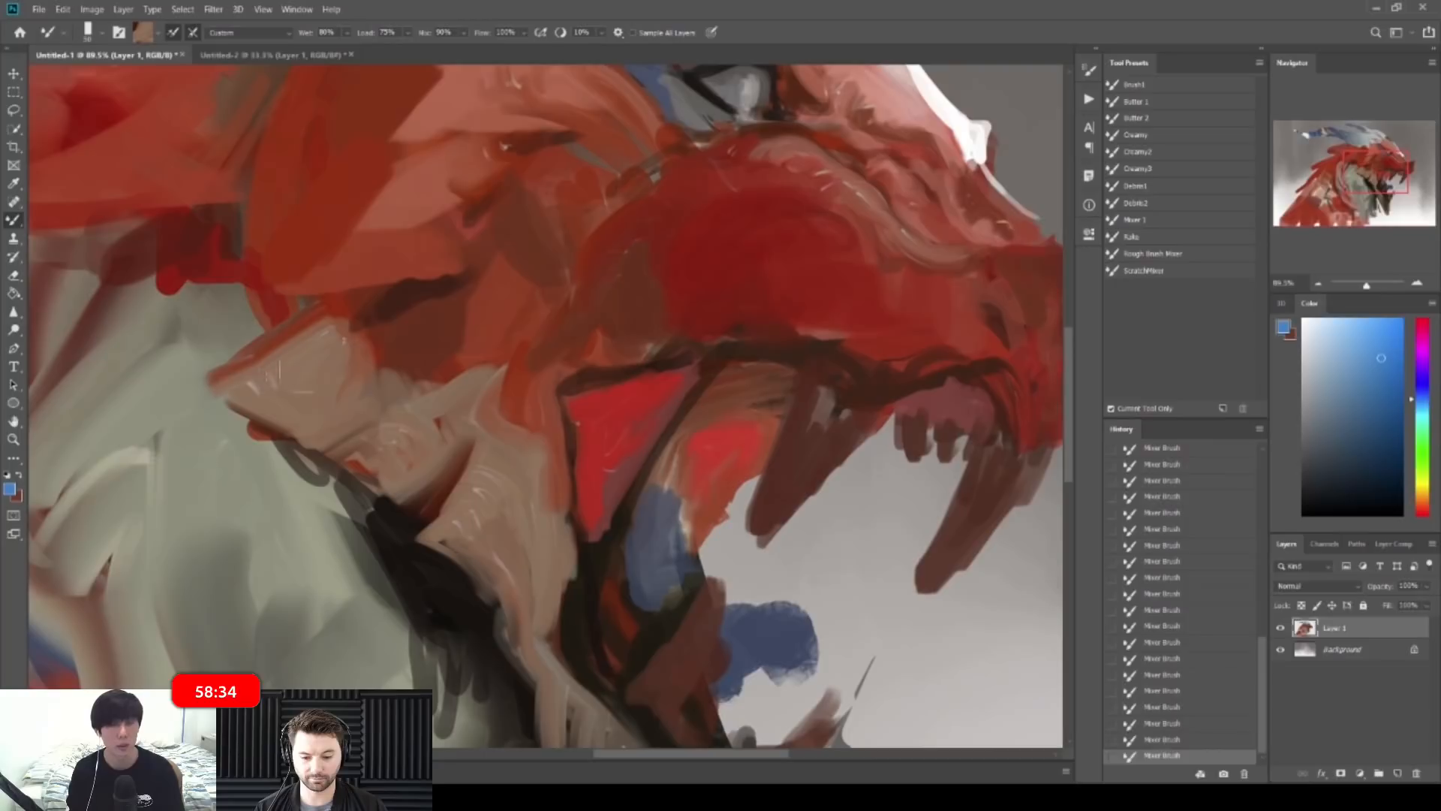
key("ctrl+space")
left_click_drag(343, 331, 288, 331)
left_click_drag(507, 298, 413, 308)
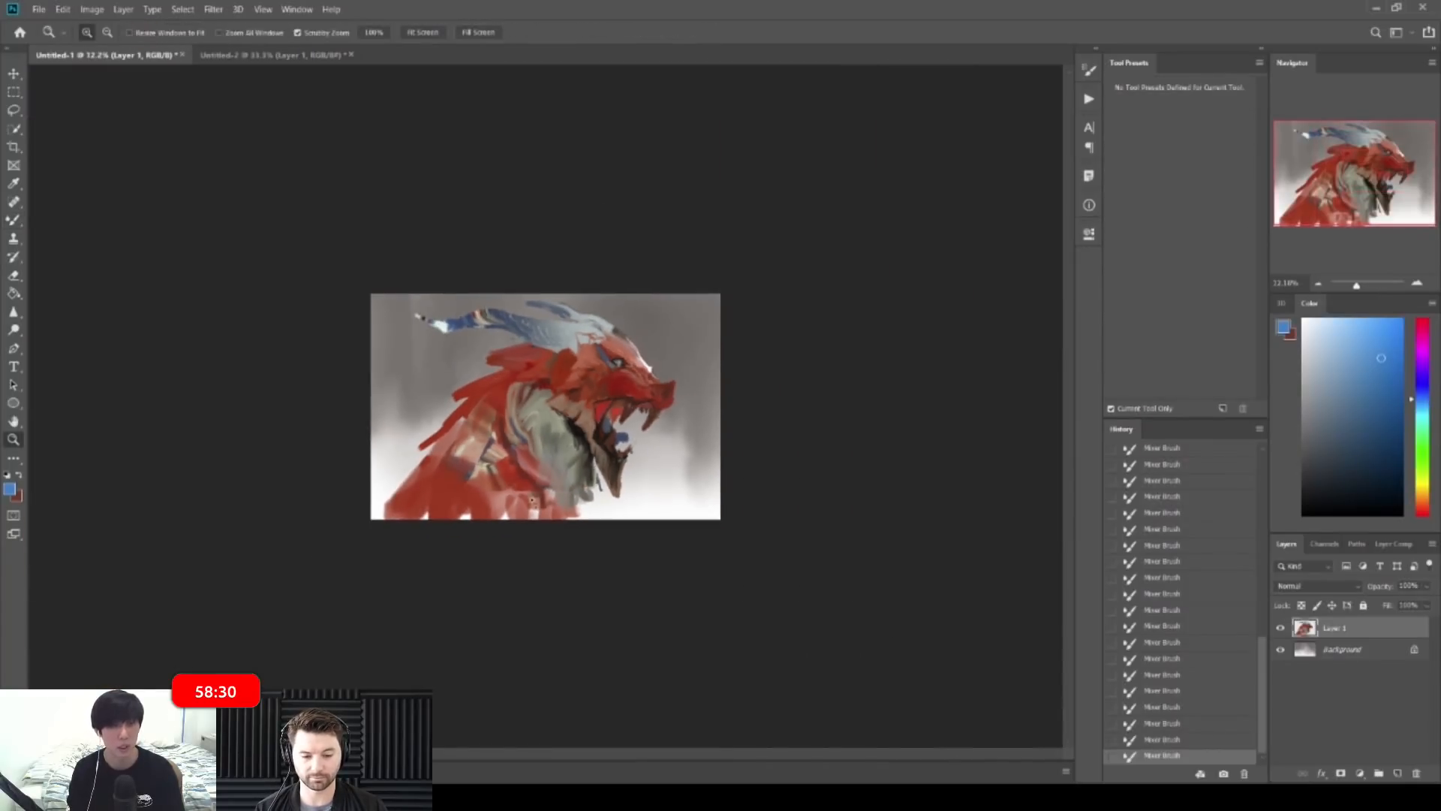
Step: Sample pinkish beige from the neck and blend the lower neck
left_click(511, 515, "alt")
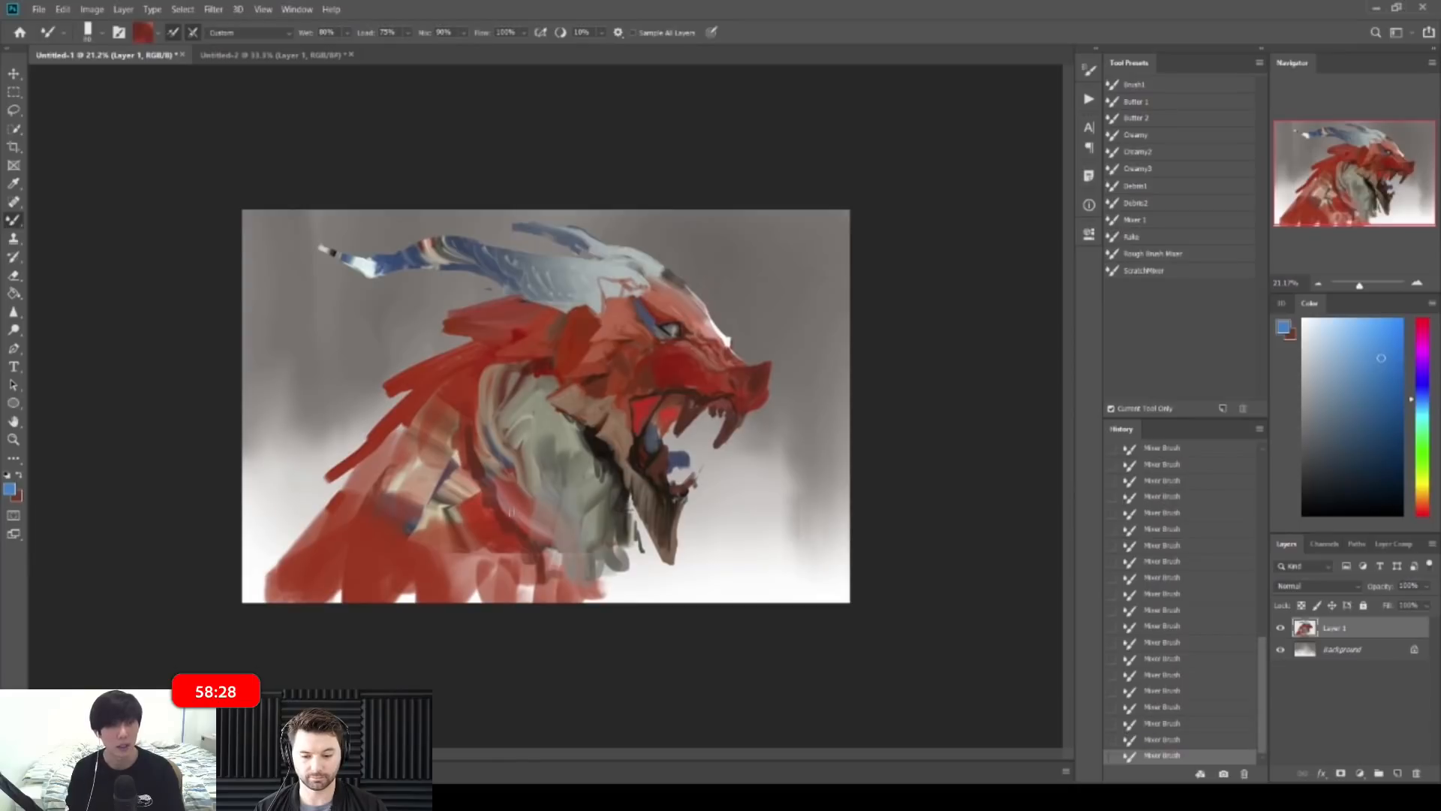
left_click(525, 482, "alt")
left_click(560, 535, "alt")
left_click_drag(554, 532, 568, 612)
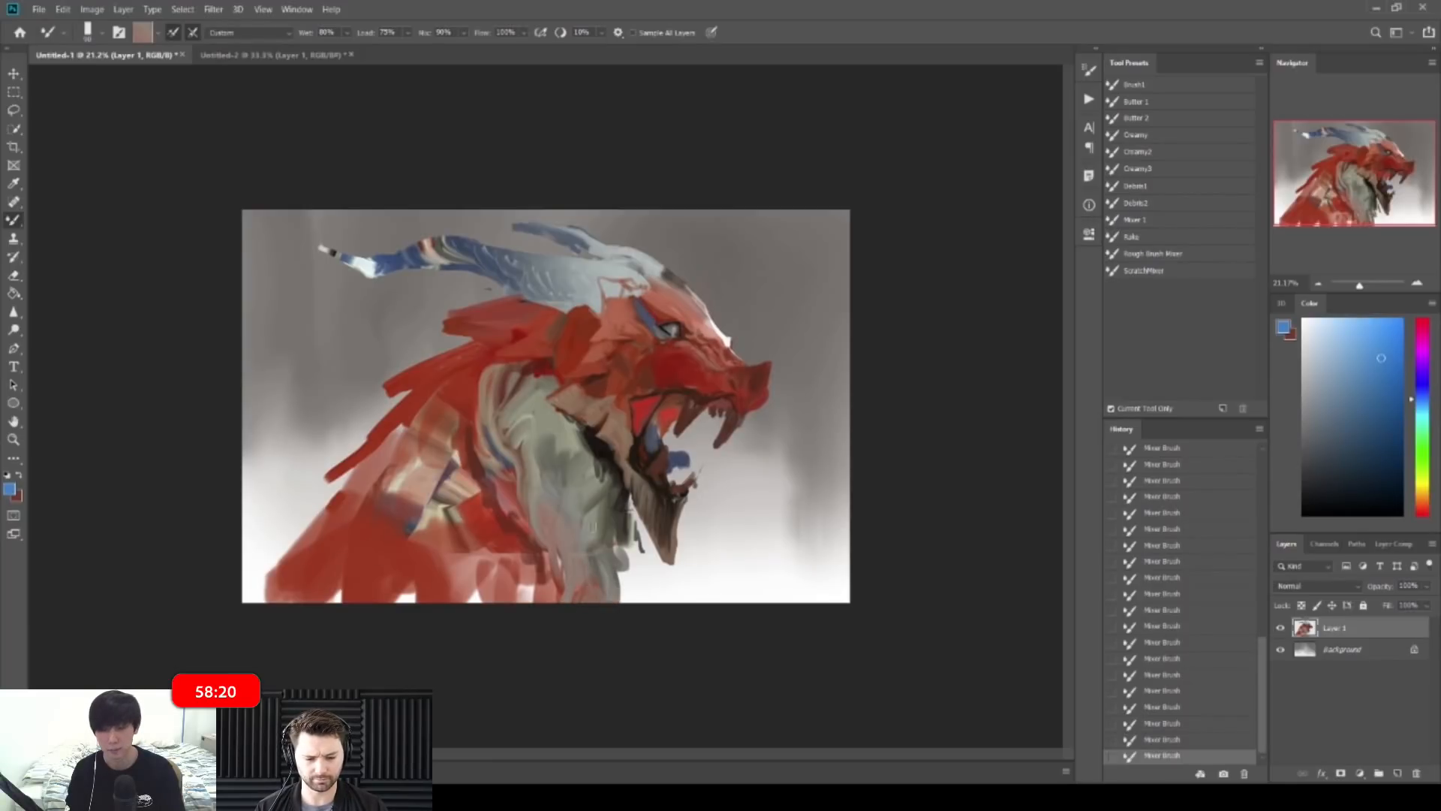
Step: Load a darker solid red with a larger brush and stroke over the brownish cheek patch
key("bracketright")
key("bracketright")
left_click(321, 538, "alt")
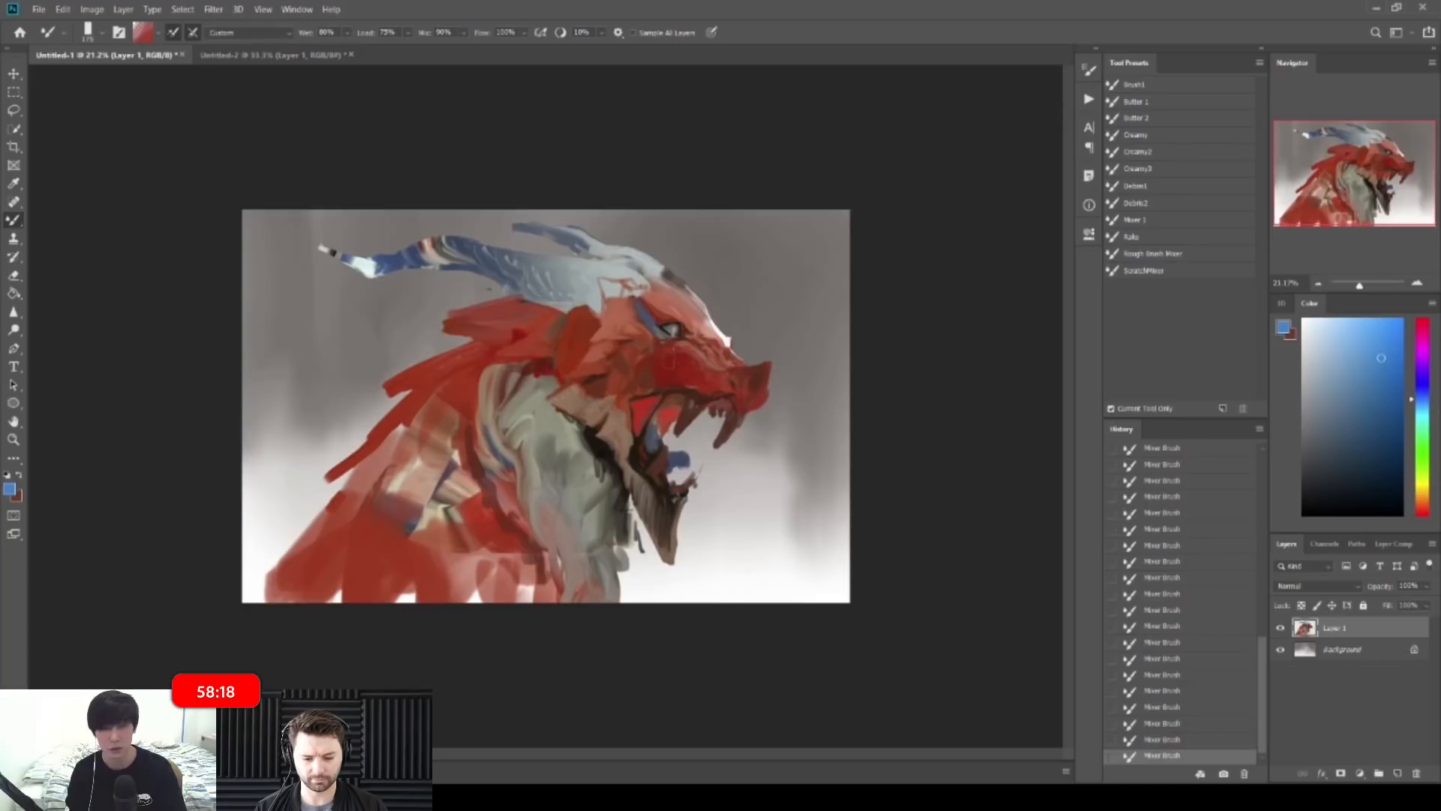
left_click(665, 374, "alt")
mouse_move(657, 356)
left_mouse_down()
mouse_move(709, 359)
mouse_move(623, 421)
left_mouse_up()
key("bracketleft")
key("bracketleft")
key("bracketleft")
key("bracketleft")
key("bracketleft")
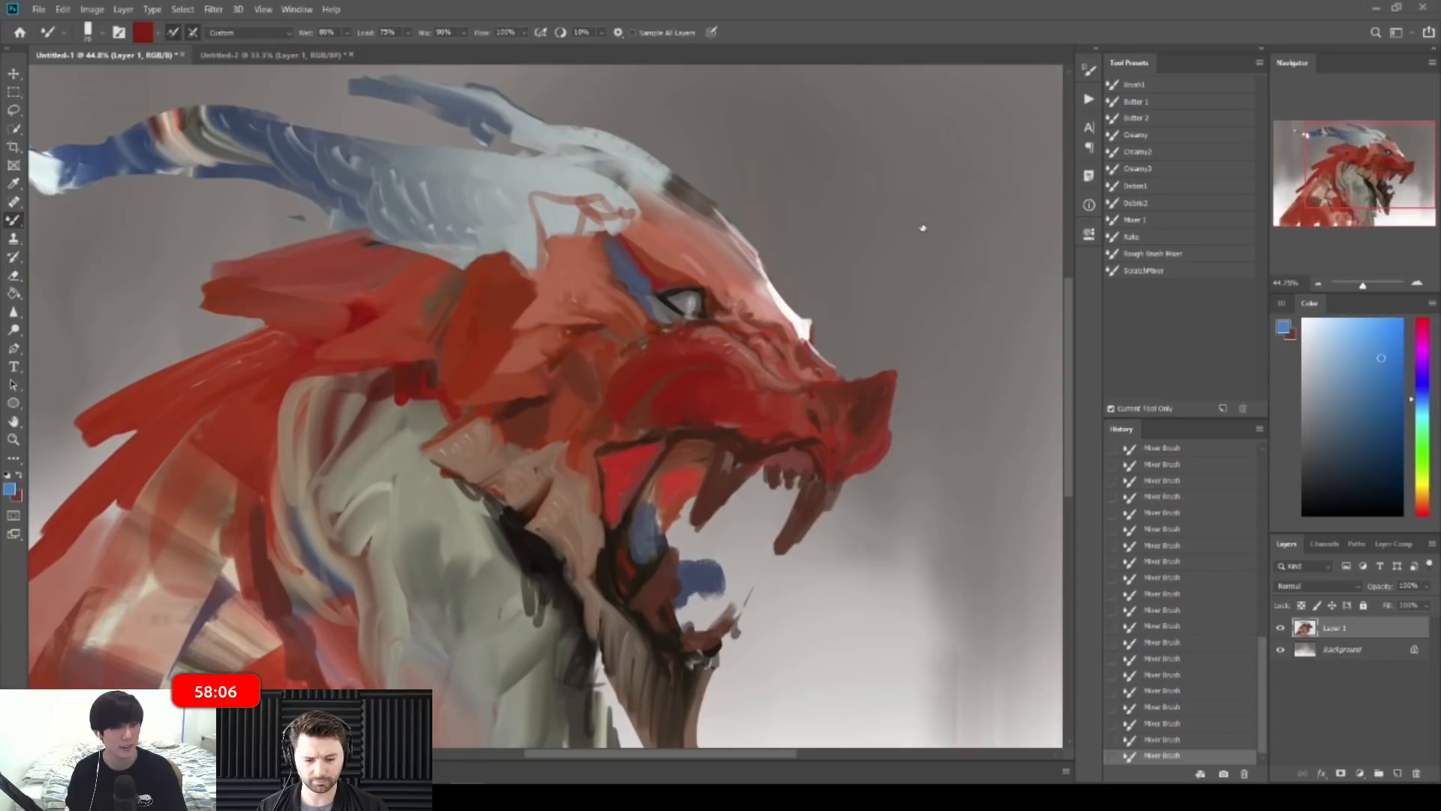
key("z")
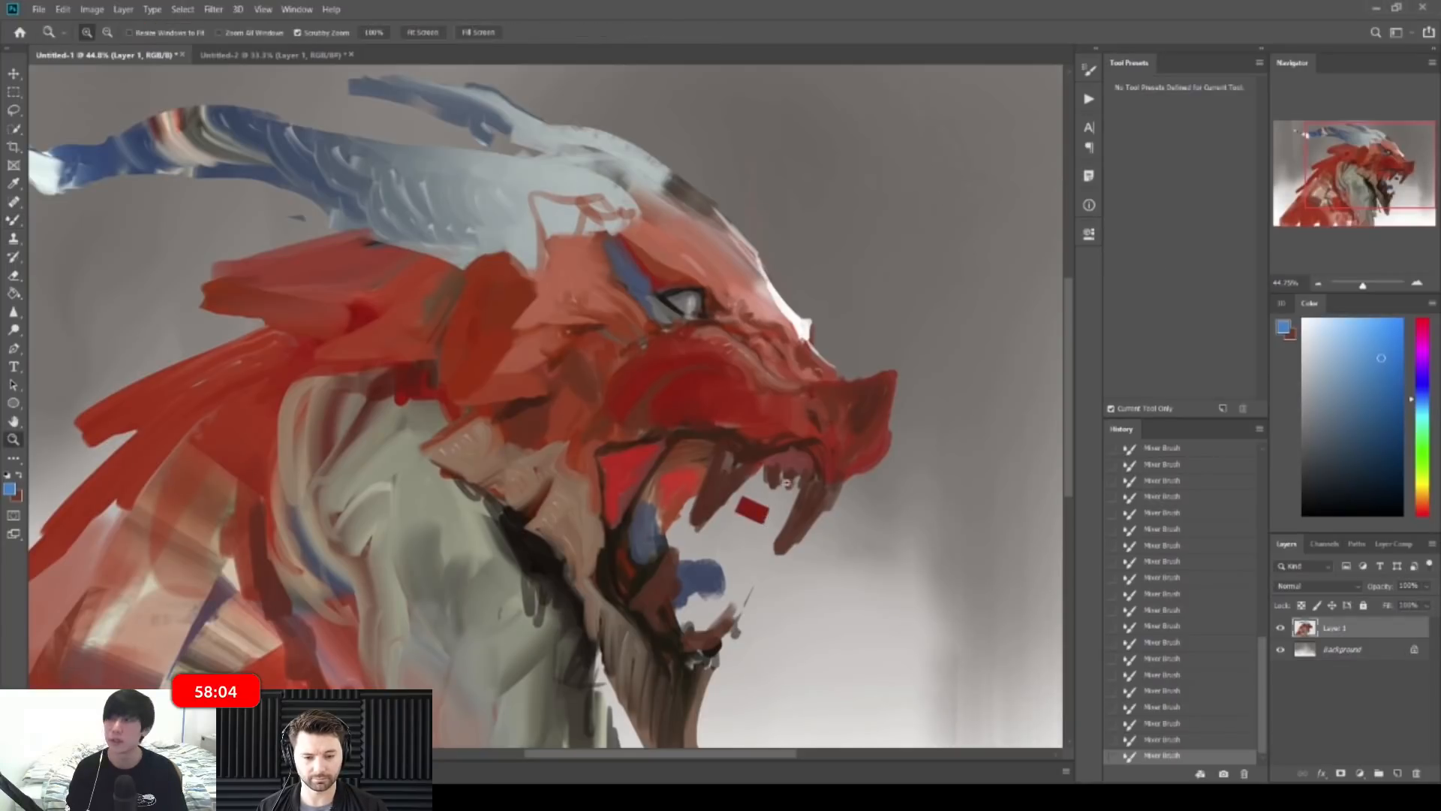
key("ctrl+z")
left_click(728, 481)
key("ctrl+shift+z")
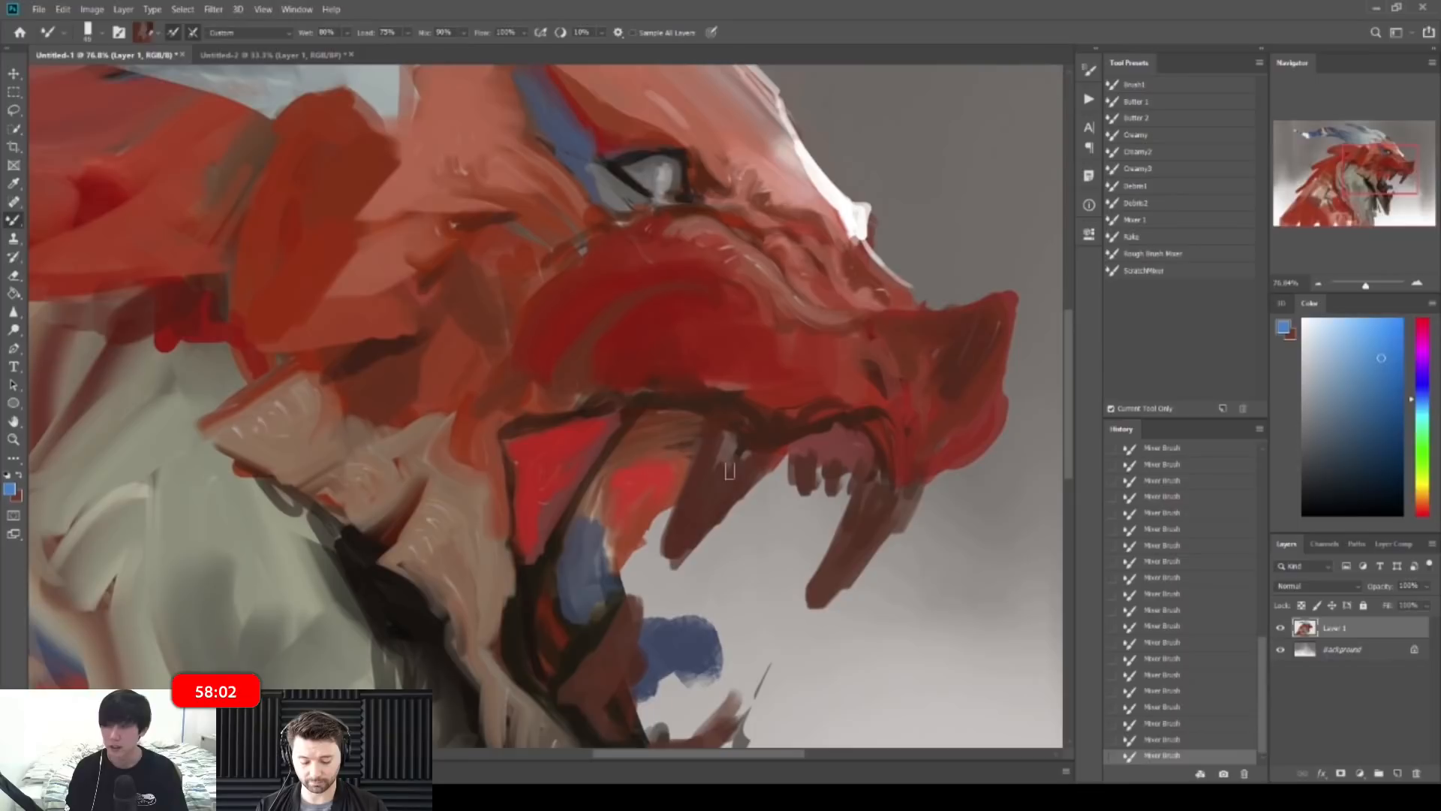
Step: Pick a light pink and lighten and widen the upper fang with a finer brush
left_click(726, 453, "alt")
key("[")
left_click_drag(1418, 491, 1420, 508)
left_click_drag(1333, 349, 1317, 343)
mouse_move(725, 435)
left_mouse_down()
mouse_move(683, 532)
mouse_move(730, 460)
mouse_move(721, 471)
mouse_move(720, 446)
mouse_move(742, 475)
mouse_move(724, 469)
mouse_move(680, 539)
left_mouse_up()
left_click_drag(732, 478, 695, 538)
left_click_drag(739, 486, 699, 528)
left_click_drag(753, 453, 737, 486)
mouse_move(724, 429)
left_mouse_down()
mouse_move(694, 478)
mouse_move(679, 559)
left_mouse_up()
Step: Erase part of the fang, then lighten the tooth's left edge and rework its tip
key("e")
key("ctrl+z")
key("ctrl+shift+z")
mouse_move(802, 493)
left_mouse_down()
mouse_move(749, 478)
mouse_move(797, 456)
left_mouse_up()
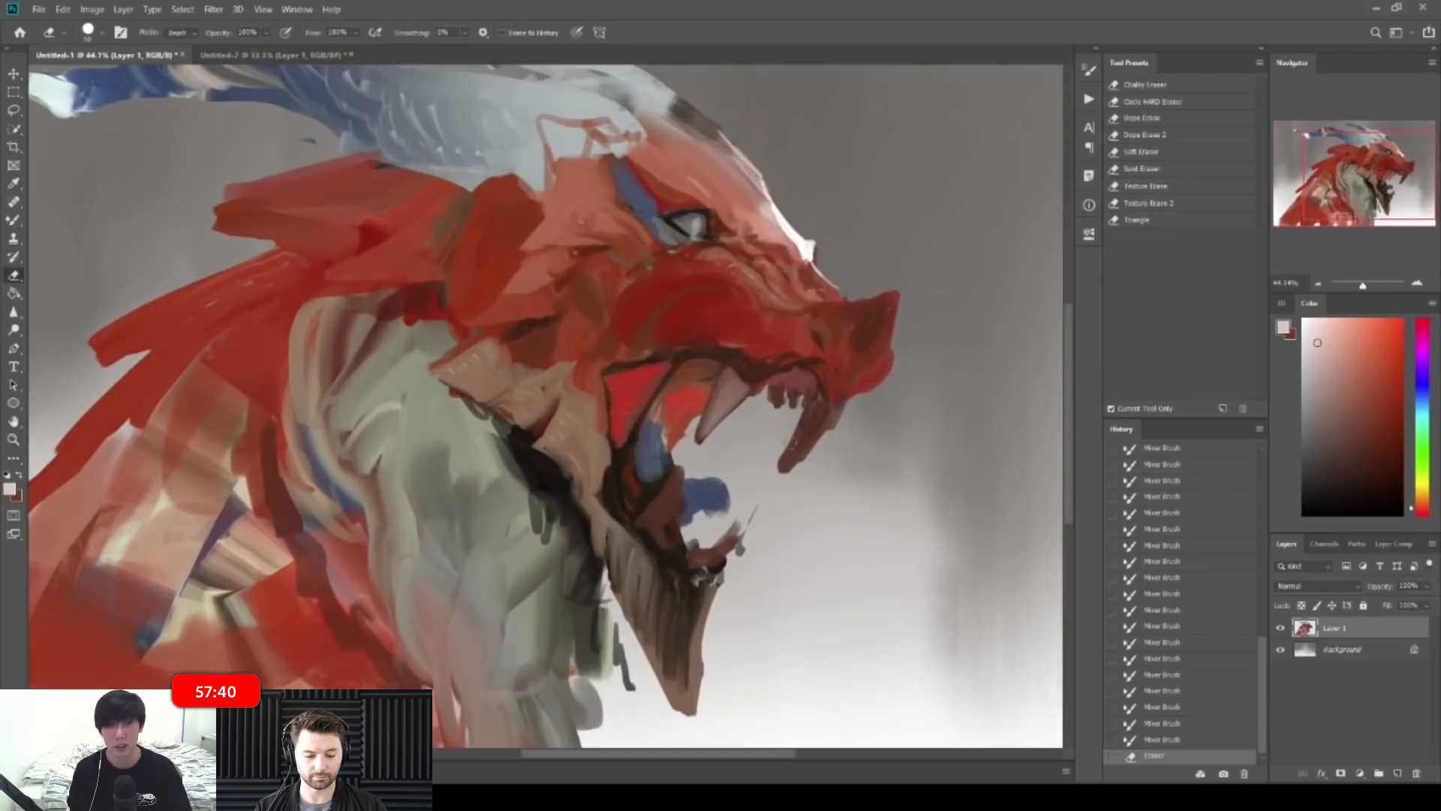
key("ctrl+z")
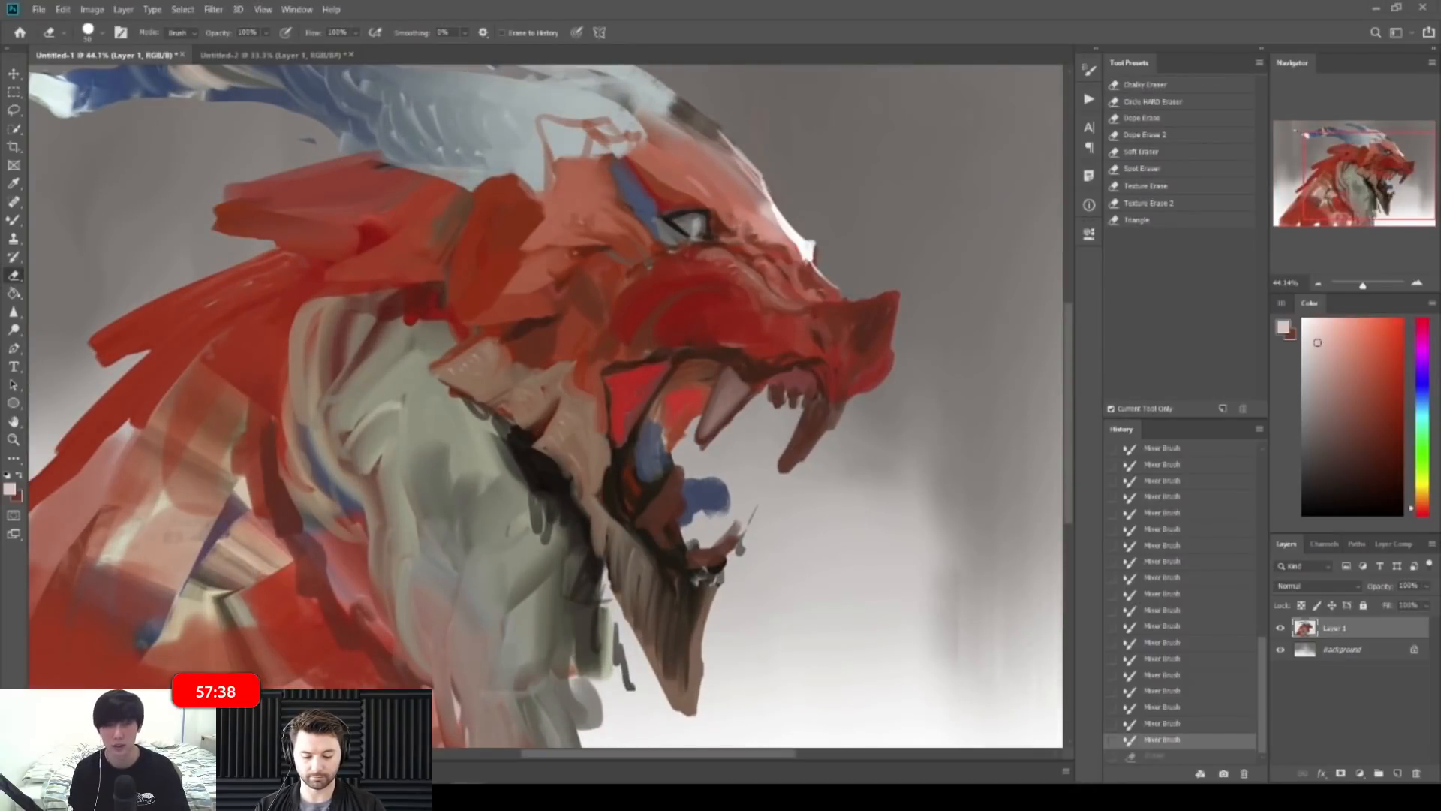
key("ctrl+shift+z")
left_click_drag(709, 403, 734, 406)
key("b")
left_click(714, 420)
key("ctrl+z")
key("ctrl+z")
mouse_move(722, 376)
left_mouse_down()
mouse_move(685, 468)
mouse_move(702, 459)
left_mouse_up()
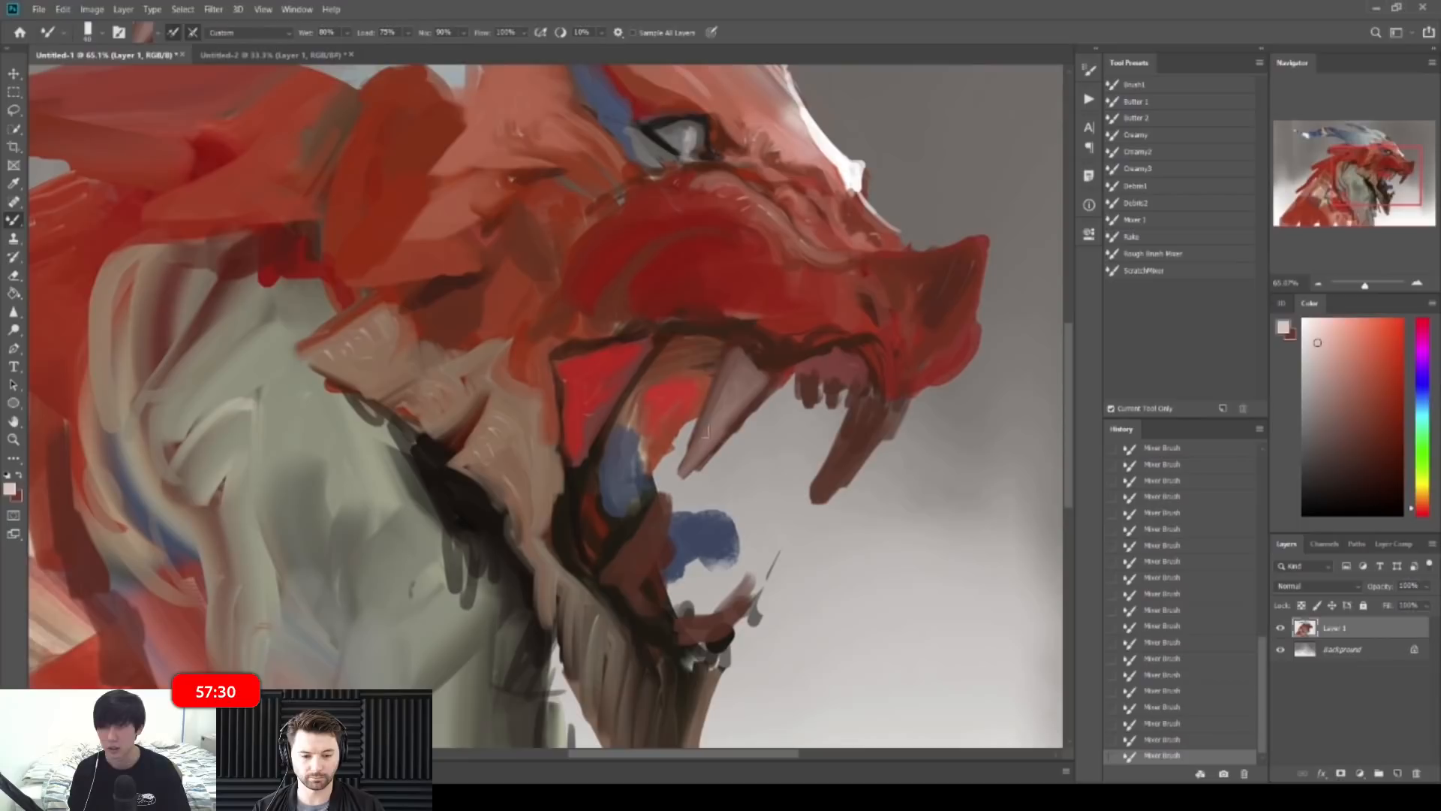
Step: Paint orange-red inside the mouth along the fang and over the lower jaw and tongue
scroll(758, 388, "down", 3)
left_click(686, 434, "alt")
mouse_move(691, 435)
left_mouse_down()
mouse_move(679, 474)
mouse_move(692, 468)
mouse_move(702, 489)
left_mouse_up()
mouse_move(750, 423)
left_mouse_down()
mouse_move(705, 475)
mouse_move(707, 499)
mouse_move(750, 426)
left_mouse_up()
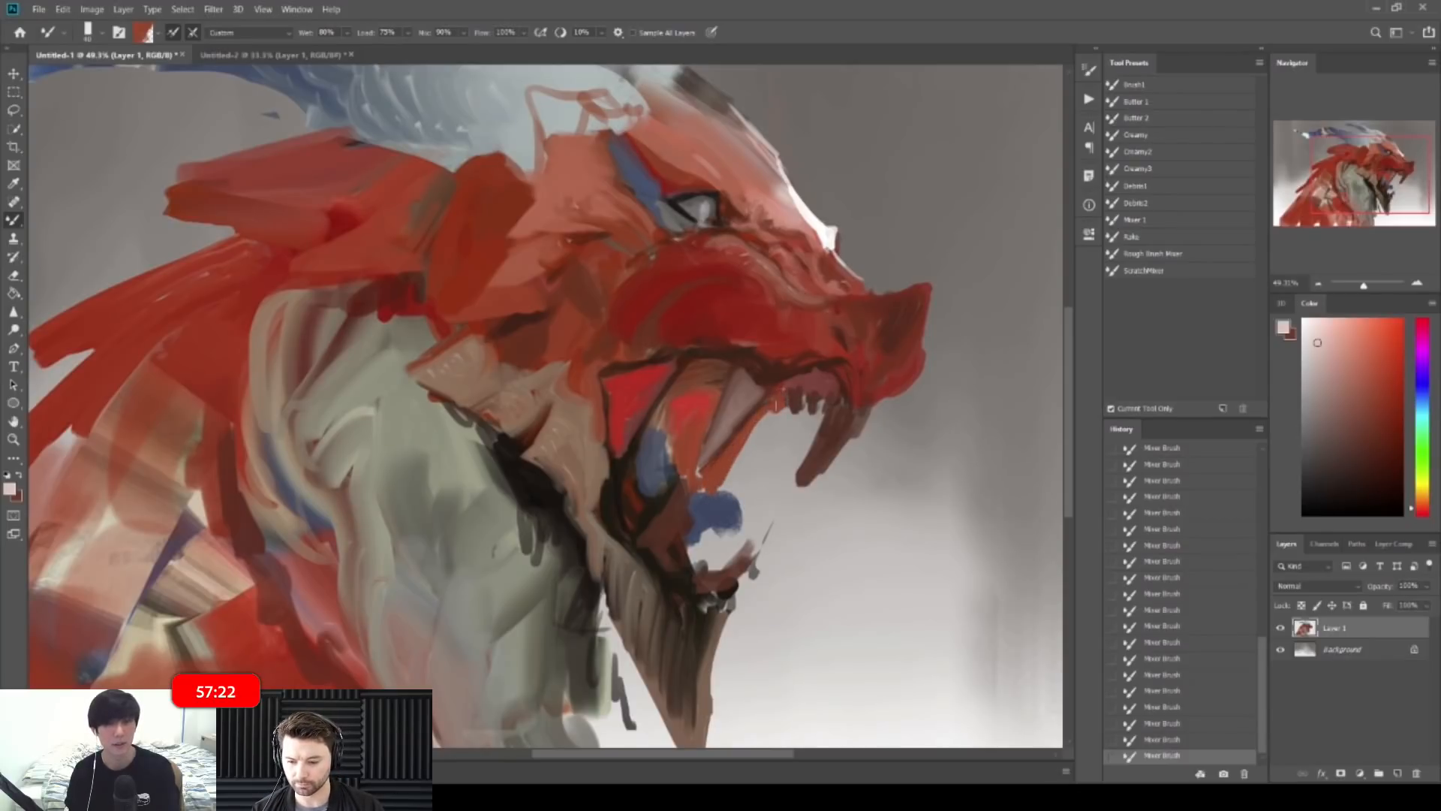
mouse_move(706, 548)
left_mouse_down()
mouse_move(698, 557)
mouse_move(725, 550)
mouse_move(713, 495)
mouse_move(739, 484)
left_mouse_up()
Step: Zoom in on the jaw, pick an orange-red and add small light marks on the upper fang
key("z")
left_click(780, 458, "alt")
left_click(797, 446, "ctrl")
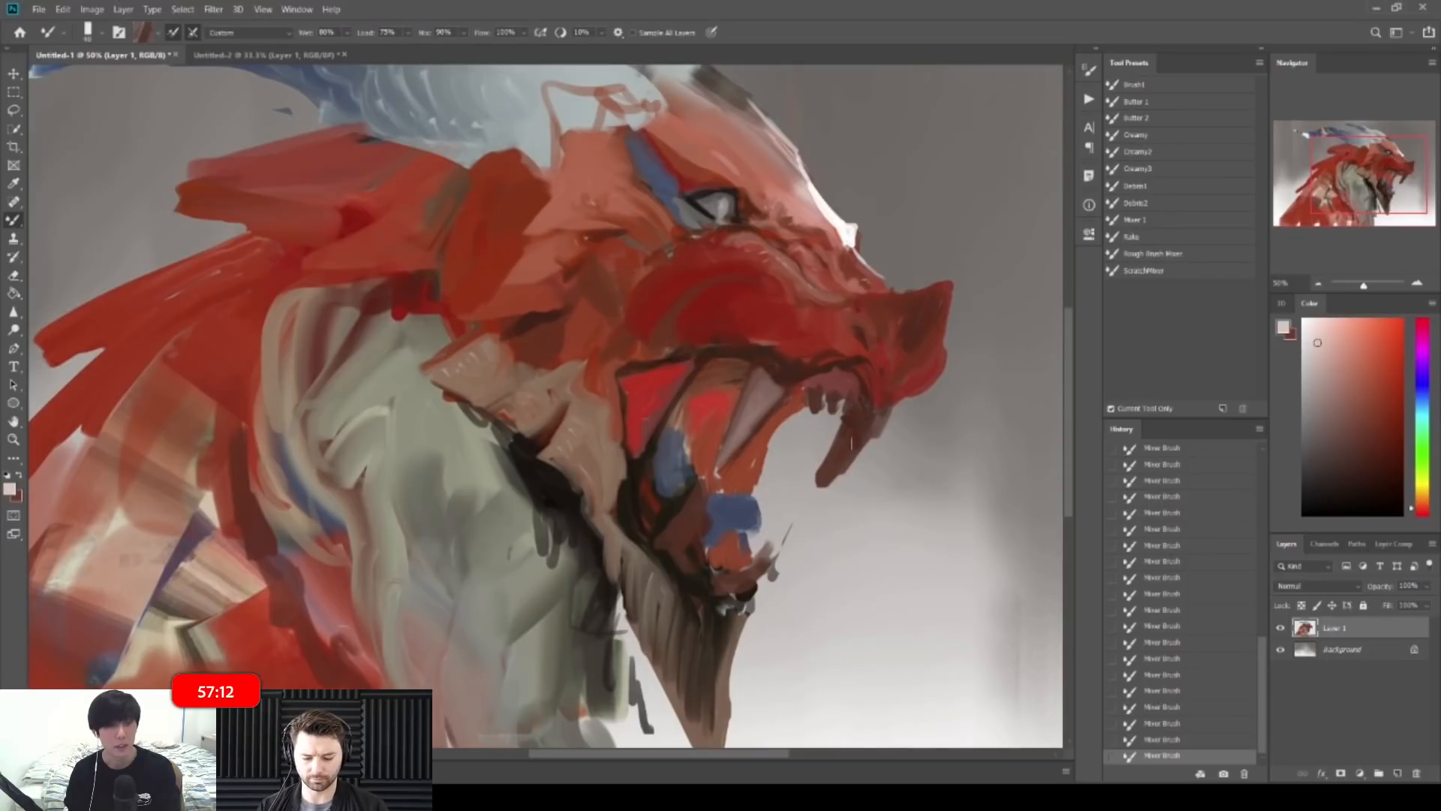
key("z")
left_click(801, 383)
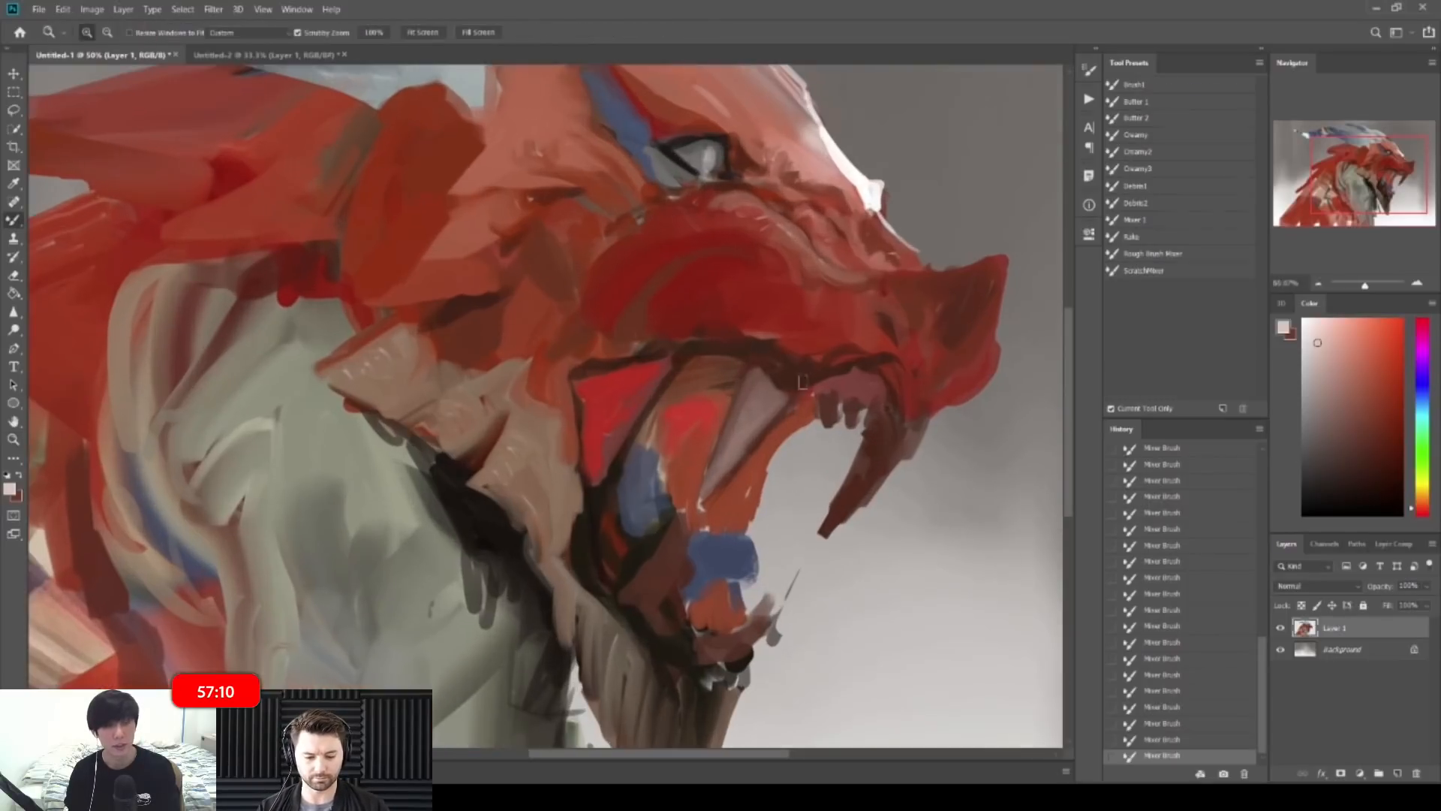
left_click(748, 394, "alt")
left_click(1366, 353)
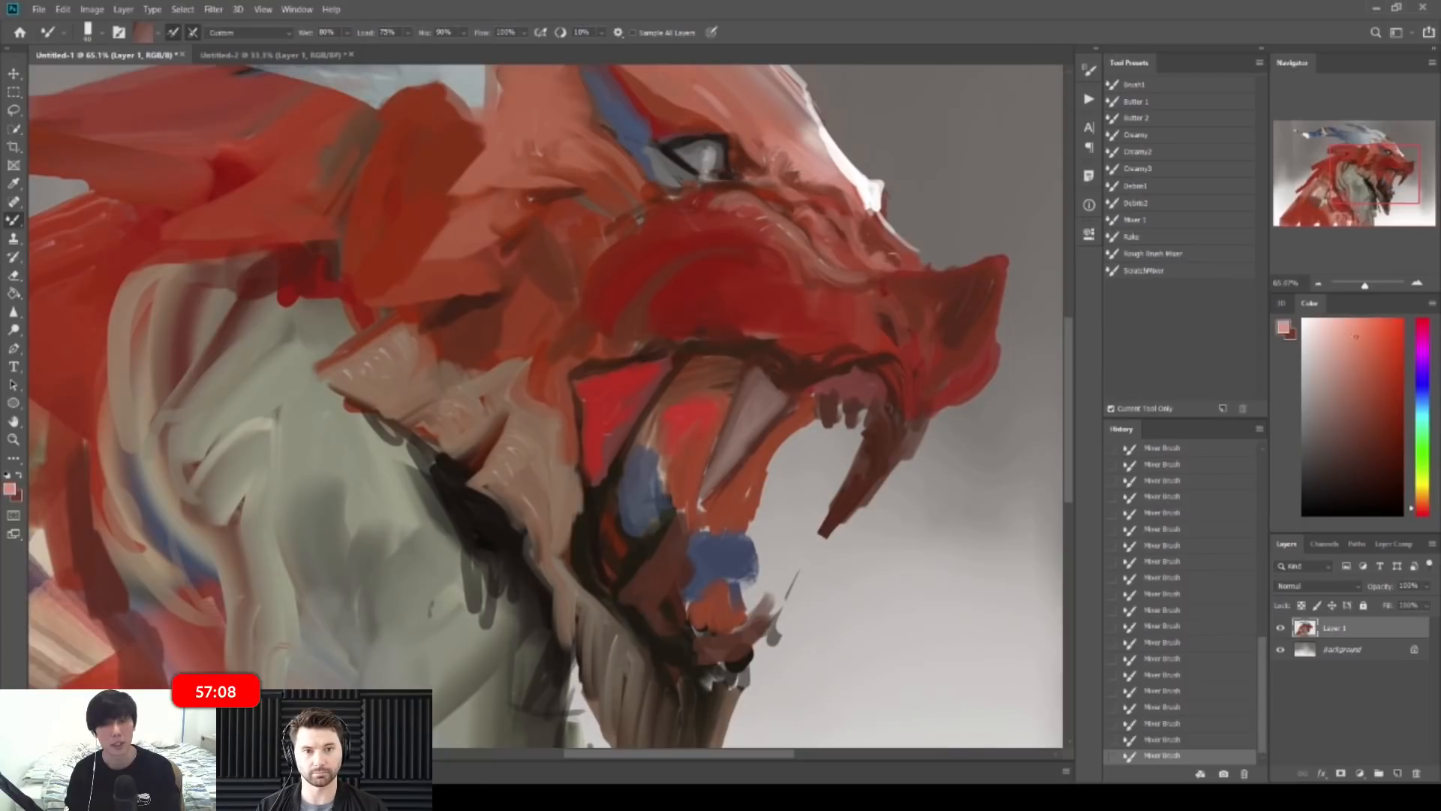
left_click_drag(753, 384, 765, 395)
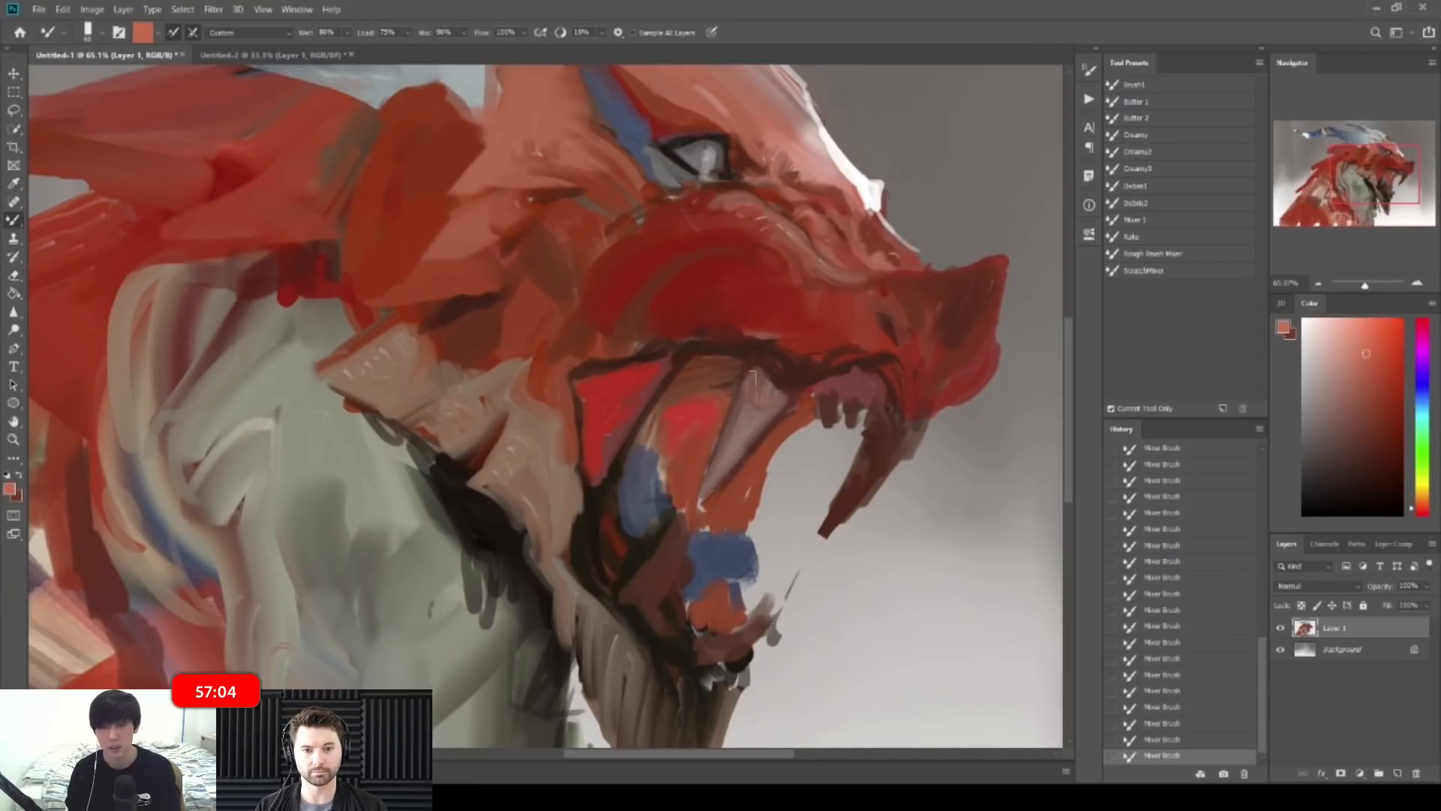
Step: Sample bright red and pale pink from the mouth, then choose a yellow paint tone
left_click(634, 387, "alt")
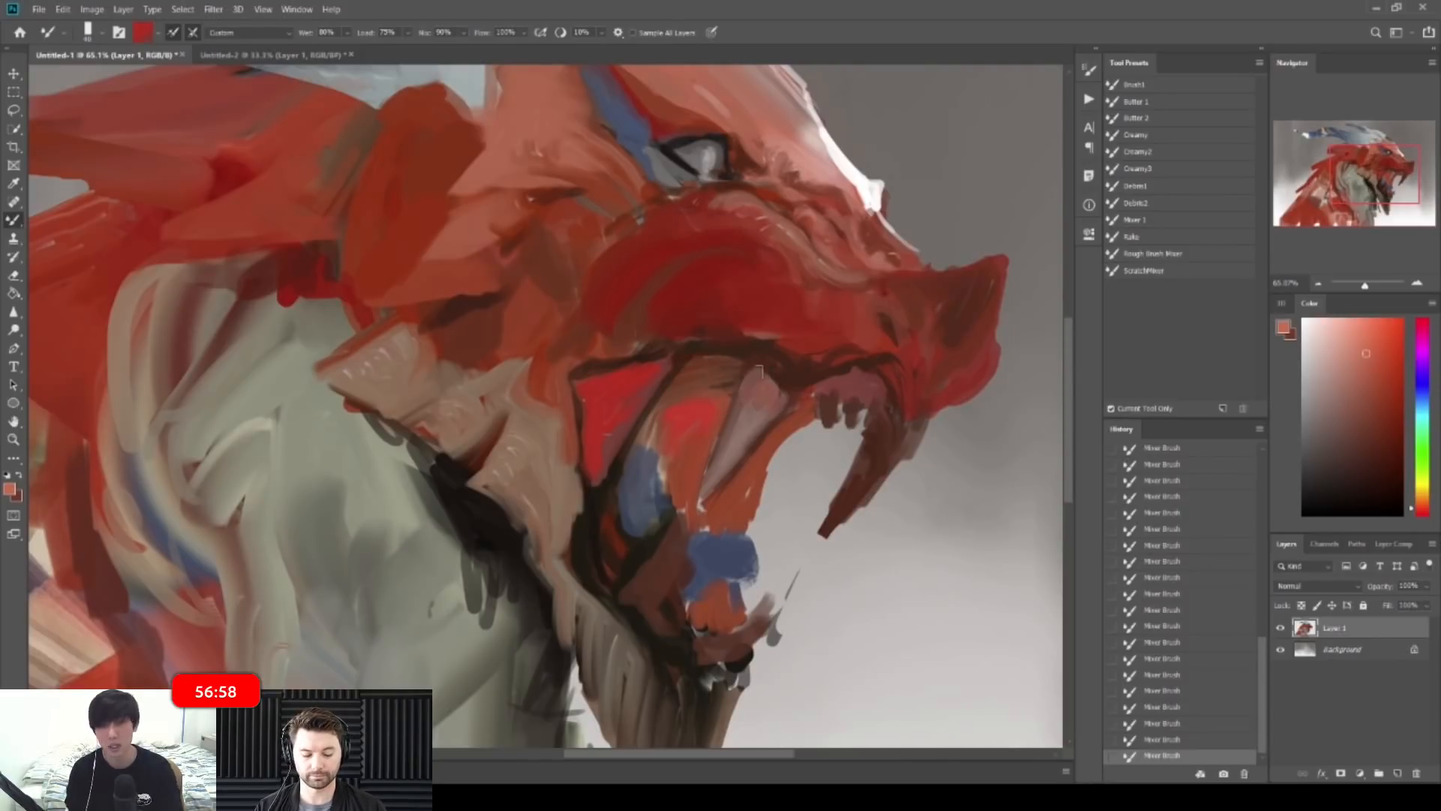
left_click(747, 407, "alt")
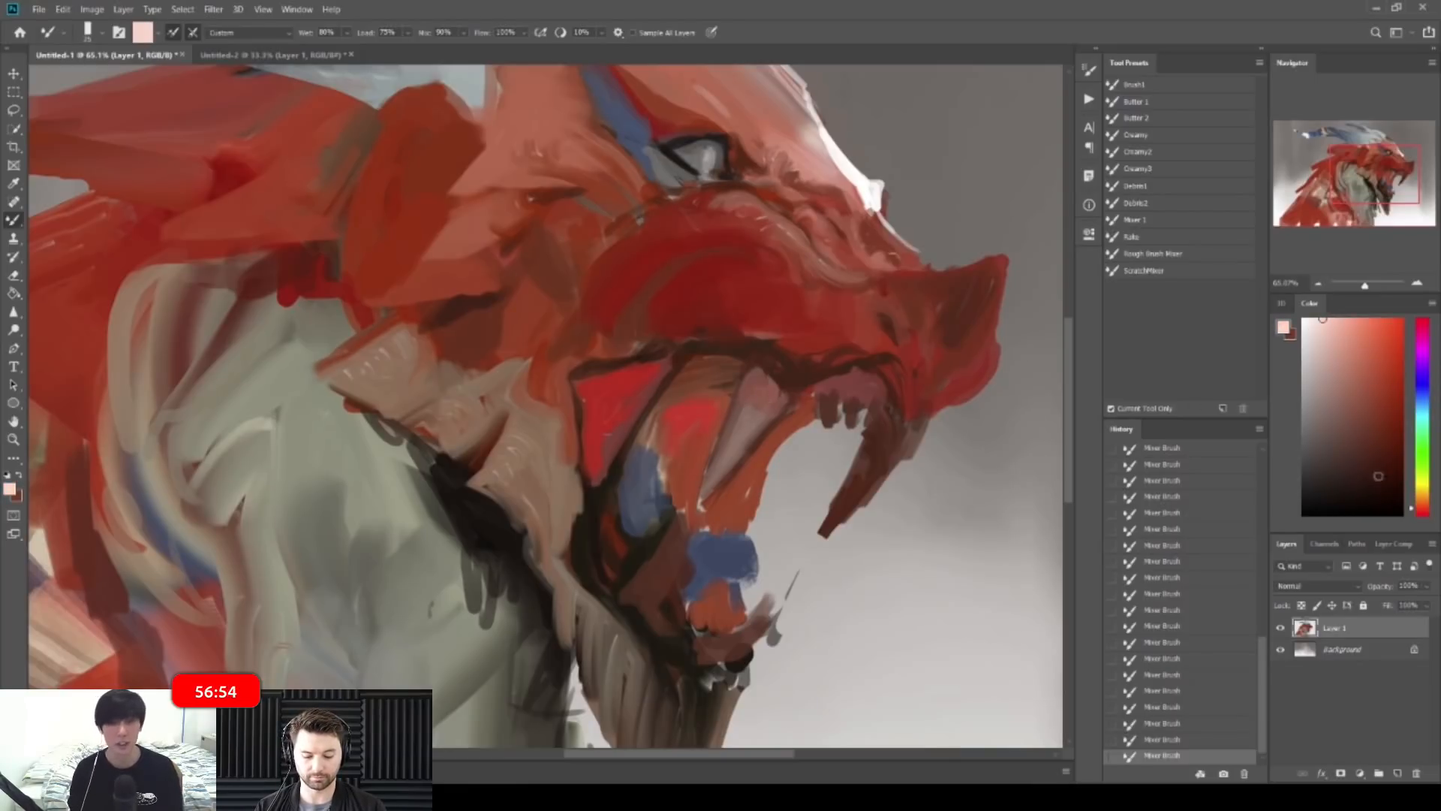
left_click_drag(1430, 496, 1430, 486)
left_click(1354, 352)
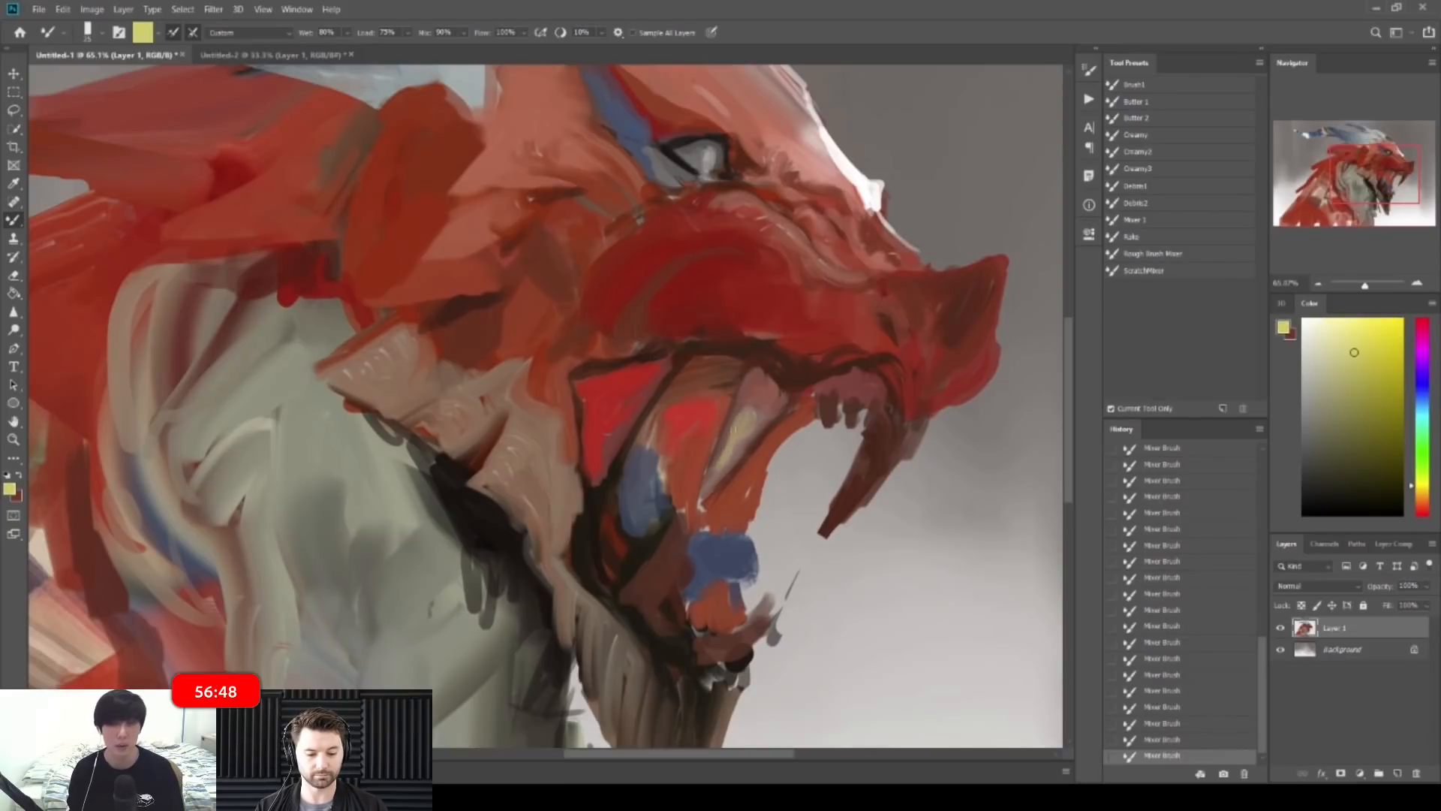
Step: Fill the fang's left edge with sampled dark red-brown Mixer Brush paint
scroll(867, 442, "down", 2)
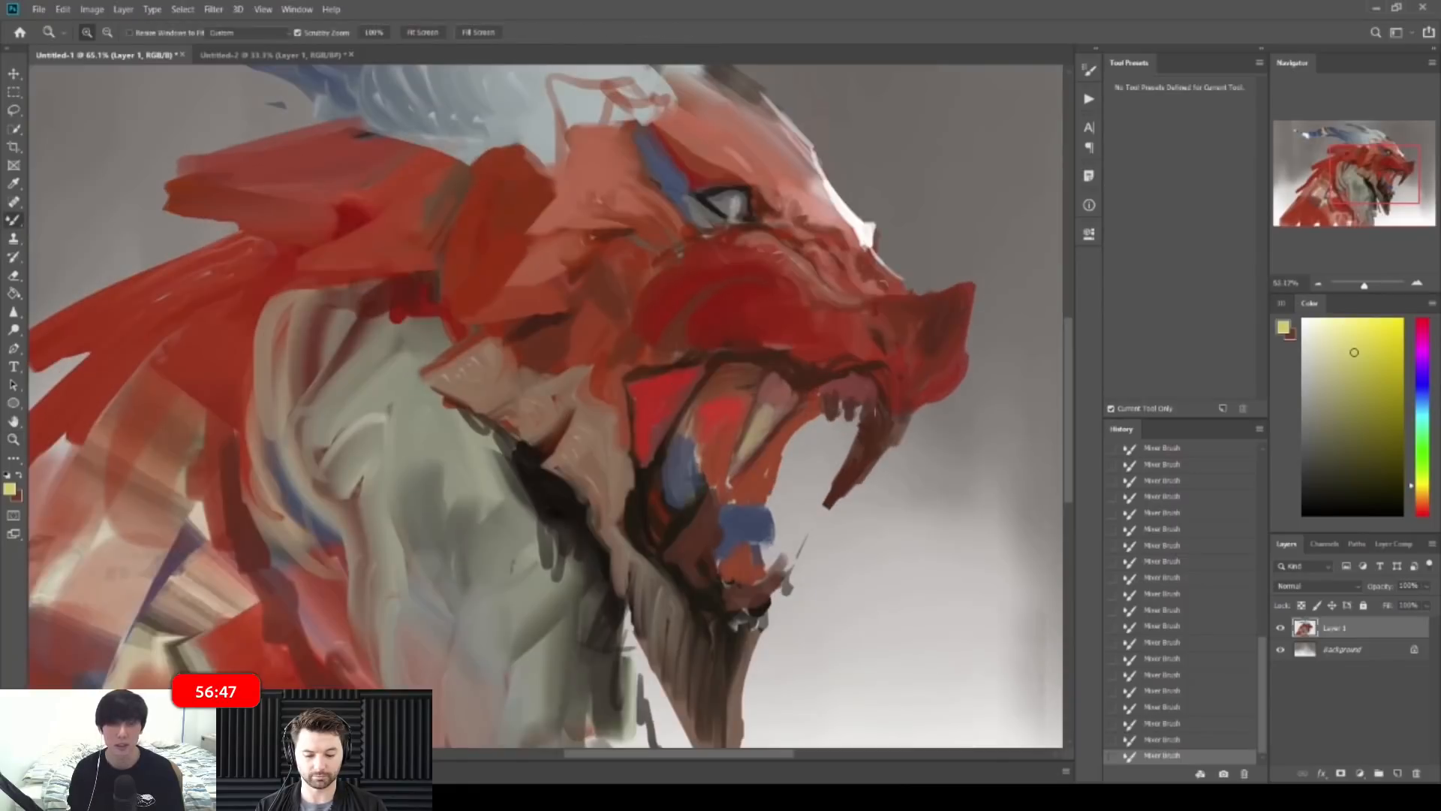
left_click(876, 438, "alt")
left_click(867, 451, "alt")
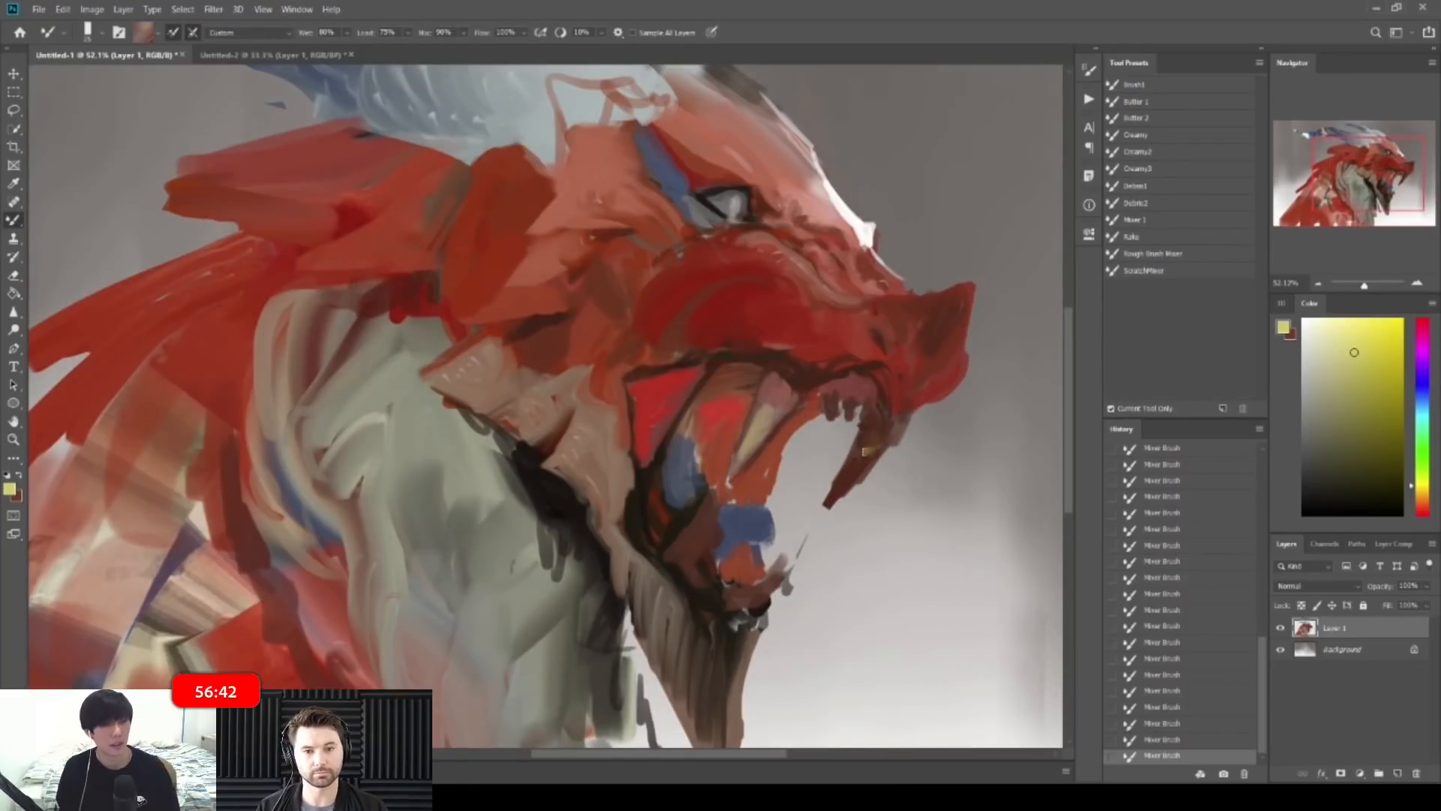
left_click_drag(849, 455, 840, 485)
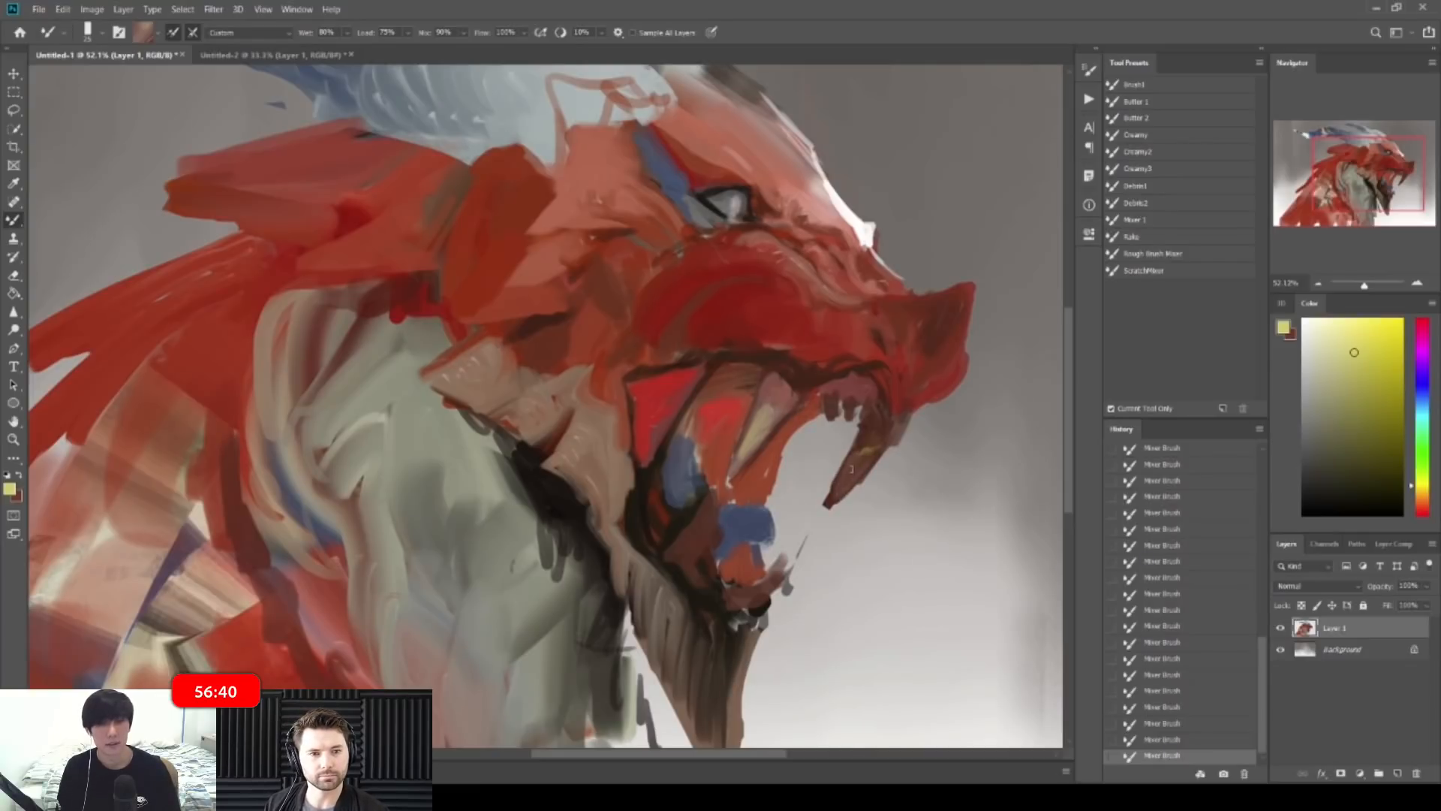
left_click(593, 448, "alt")
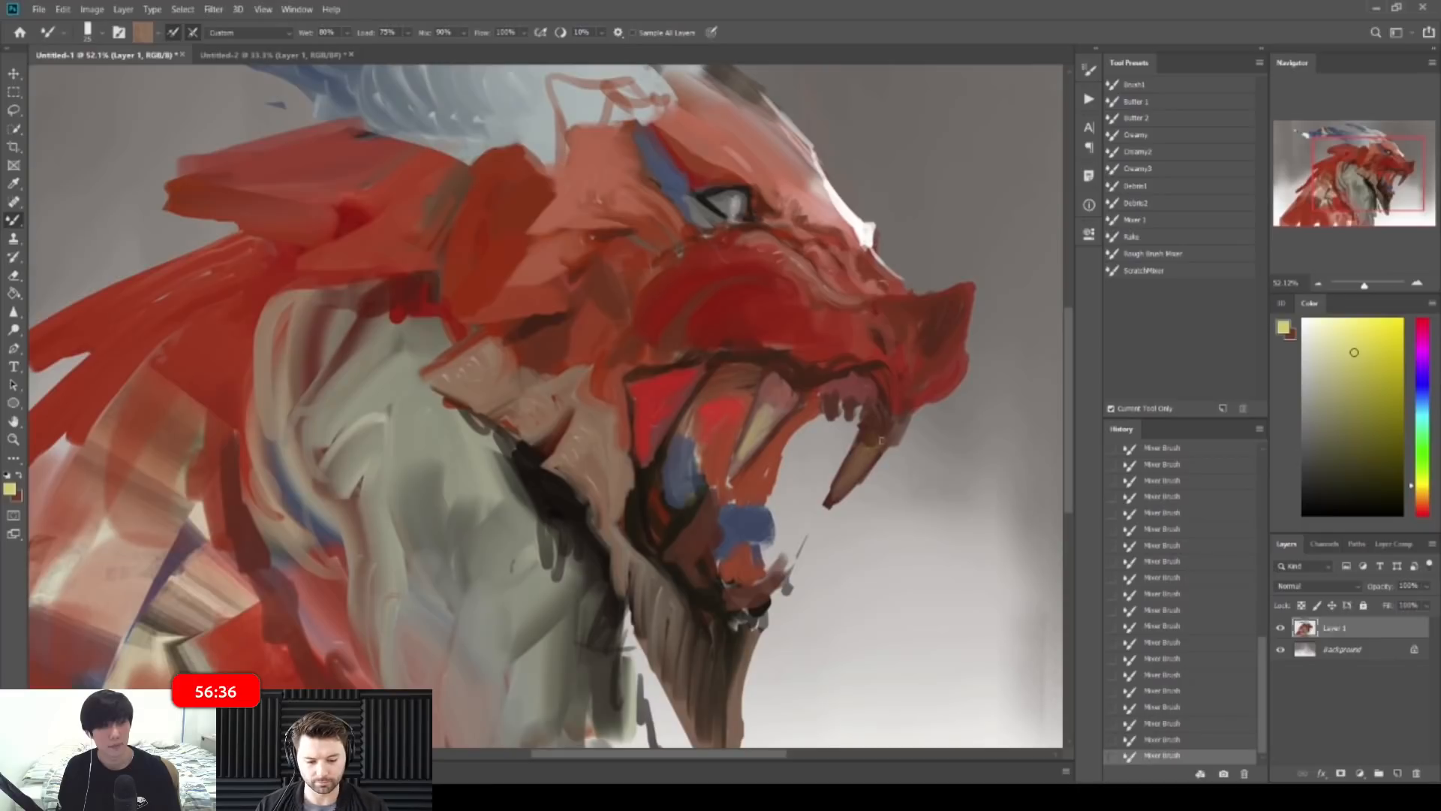
Step: Erase the stray specks around the fang tip, then check the whole painting
key("e")
left_click_drag(841, 512, 816, 498)
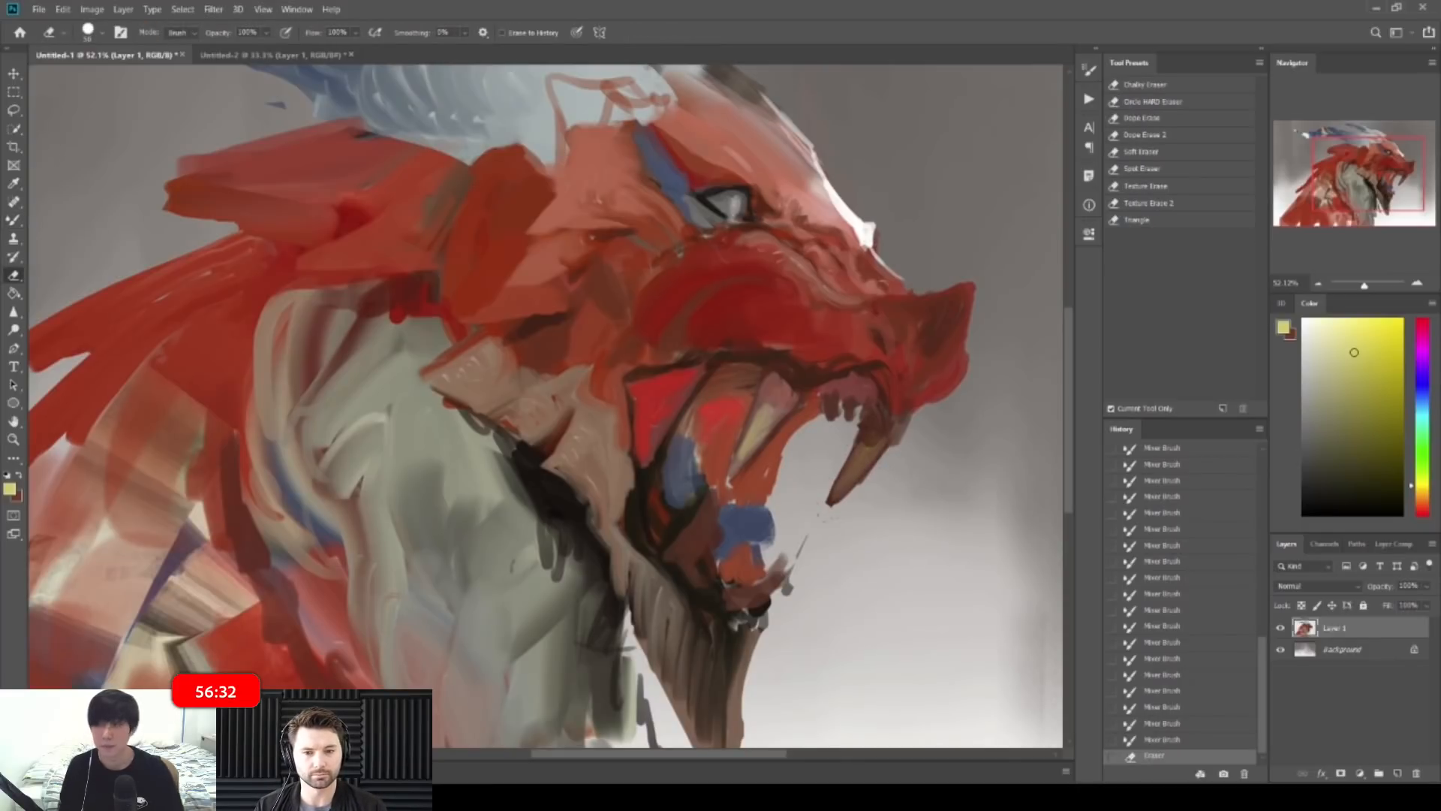
left_click_drag(840, 501, 829, 513)
left_click_drag(835, 516, 818, 515)
key("ctrl+space")
left_click_drag(1002, 392, 917, 393)
key("ctrl+space")
left_click_drag(679, 384, 837, 413)
Step: Rework the upper lip with sampled red paint along its length
key("b")
key("bracketleft")
key("bracketleft")
left_click(651, 381, "alt")
left_click_drag(651, 386, 694, 392)
key("bracketright")
key("bracketright")
key("bracketright")
left_click(552, 351, "alt")
mouse_move(553, 364)
left_mouse_down()
mouse_move(657, 400)
mouse_move(602, 405)
mouse_move(642, 398)
left_mouse_up()
Step: Add highlights and dark strokes to the upper lip and repaint its lip line
key("bracketright")
mouse_move(581, 368)
left_mouse_down()
mouse_move(670, 403)
mouse_move(649, 390)
left_mouse_up()
mouse_move(649, 389)
left_mouse_down()
mouse_move(654, 414)
mouse_move(680, 402)
left_mouse_up()
left_click(654, 413, "alt")
key("bracketleft")
mouse_move(651, 401)
left_mouse_down()
mouse_move(732, 381)
mouse_move(775, 390)
left_mouse_up()
Step: Rework the nostril, muzzle and snout edge with brighter and darker red paint
mouse_move(739, 360)
left_mouse_down()
mouse_move(827, 418)
mouse_move(782, 379)
left_mouse_up()
key("bracketleft")
left_click(841, 402, "alt")
left_click(773, 363, "alt")
left_click_drag(845, 420, 826, 443)
left_click_drag(890, 390, 886, 409)
left_click_drag(895, 387, 899, 401)
left_click(905, 388, "alt")
left_click(879, 363, "alt")
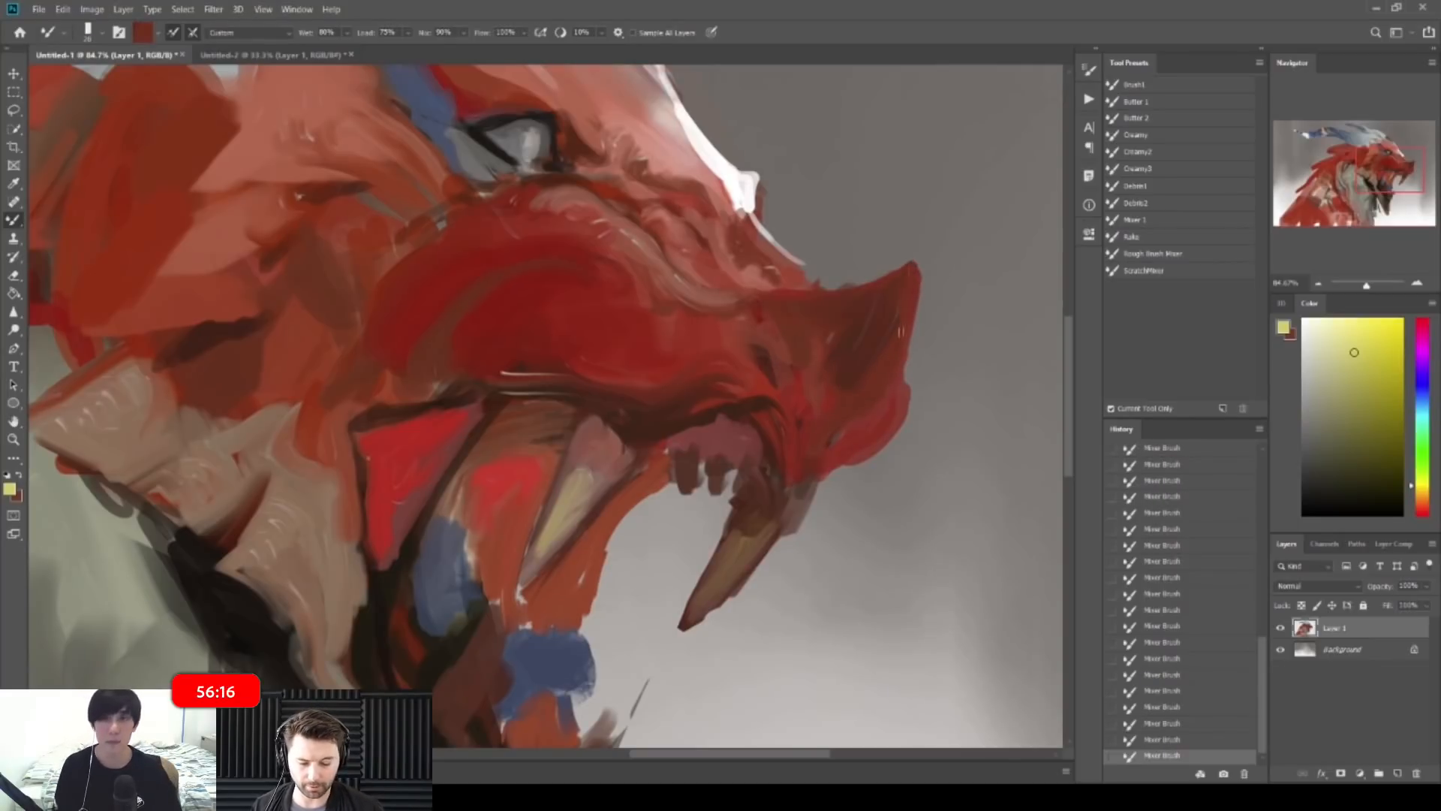
Step: Erase along the snout horn's right edge and mirror the canvas to check the design
key("e")
left_click_drag(922, 271, 915, 342)
key("z")
mouse_move(1039, 234)
left_mouse_down()
mouse_move(958, 231)
mouse_move(930, 213)
left_mouse_up()
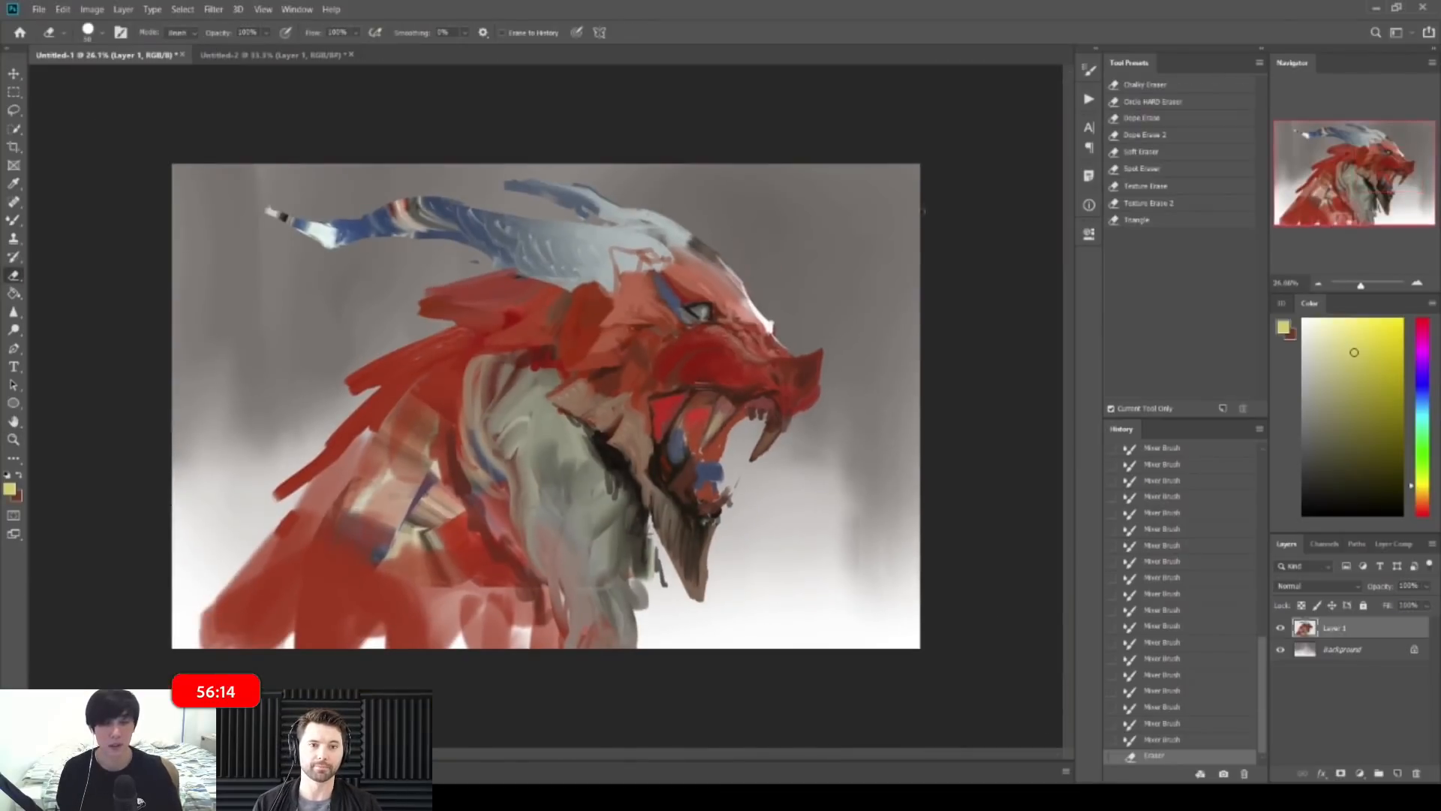
key("ctrl+shift+h")
key("ctrl+shift+h")
key("z")
left_click_drag(818, 337, 917, 379)
key("b")
Step: Paint short strokes and light hatching across the snout horn
left_click_drag(819, 383, 776, 518)
mouse_move(785, 422)
left_mouse_down()
mouse_move(773, 496)
mouse_move(750, 479)
mouse_move(764, 411)
left_mouse_up()
key("bracketleft")
left_click(760, 427, "alt")
left_click_drag(765, 411, 764, 484)
left_click_drag(743, 430, 753, 452)
mouse_move(758, 427)
left_mouse_down()
mouse_move(763, 451)
mouse_move(781, 439)
left_mouse_up()
left_click_drag(784, 410, 797, 424)
left_click_drag(802, 401, 806, 417)
Step: Check the whole dragon, then lightly repaint the red snout with a larger brush
key("z")
mouse_move(873, 382)
left_mouse_down()
mouse_move(794, 289)
mouse_move(816, 311)
left_mouse_up()
mouse_move(653, 352)
left_mouse_down()
mouse_move(691, 365)
mouse_move(651, 369)
left_mouse_up()
key("b")
key("bracketright")
key("bracketright")
key("bracketright")
key("bracketright")
key("bracketright")
left_click(632, 388, "alt")
left_click(684, 363, "alt")
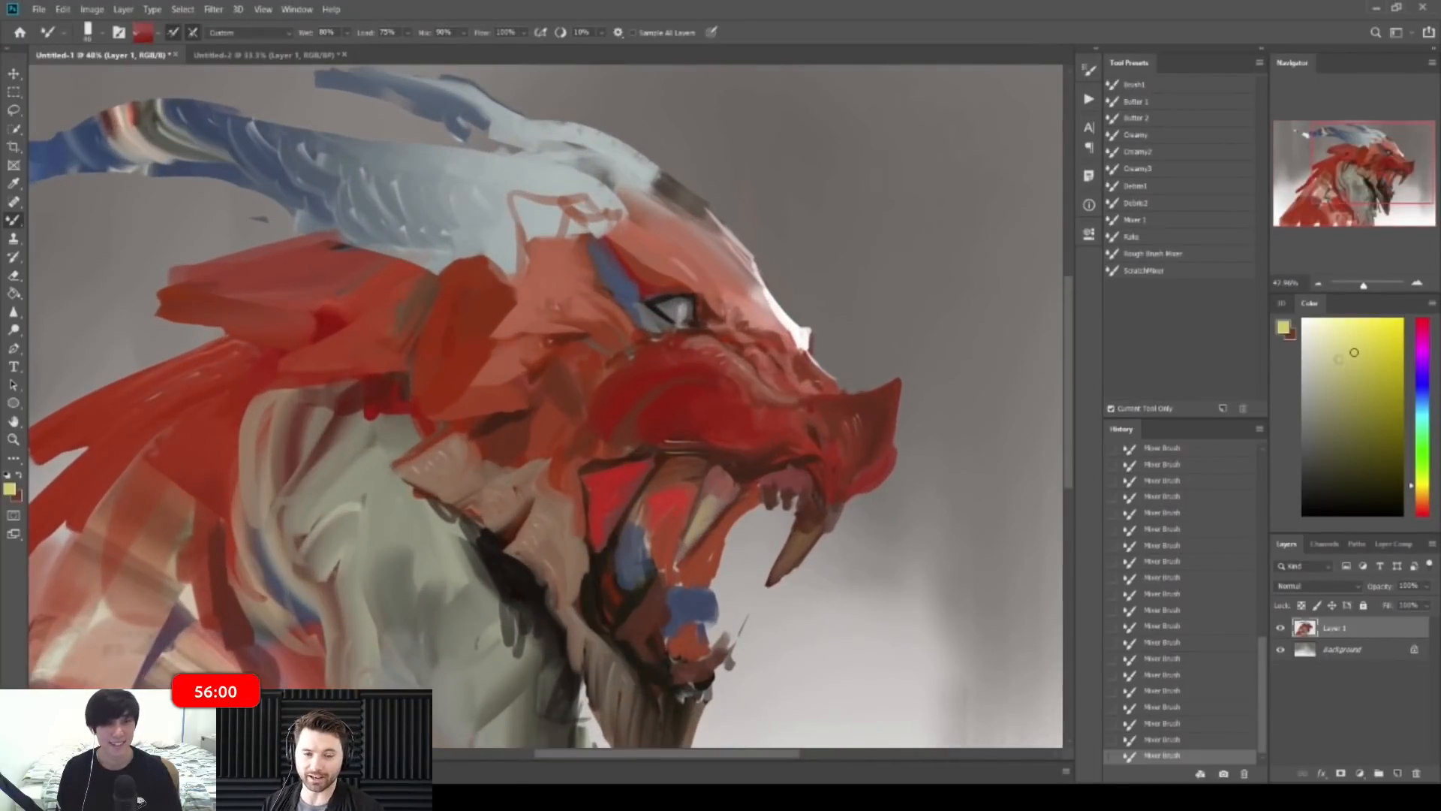
Step: Load a saturated red paint and mirror the canvas horizontally to check it
left_click(644, 370, "alt")
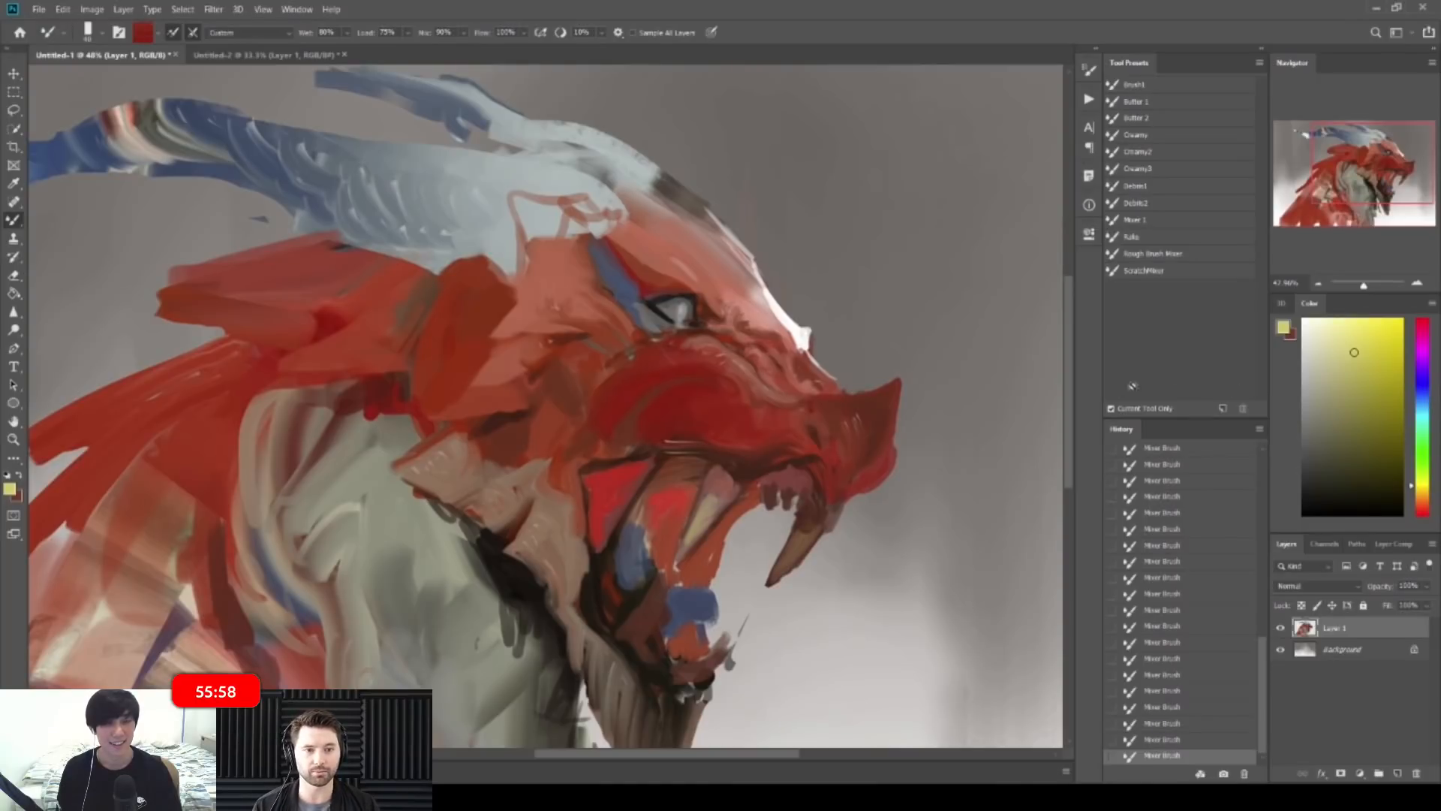
left_click(1422, 509)
left_click(1392, 347)
key("bracketright")
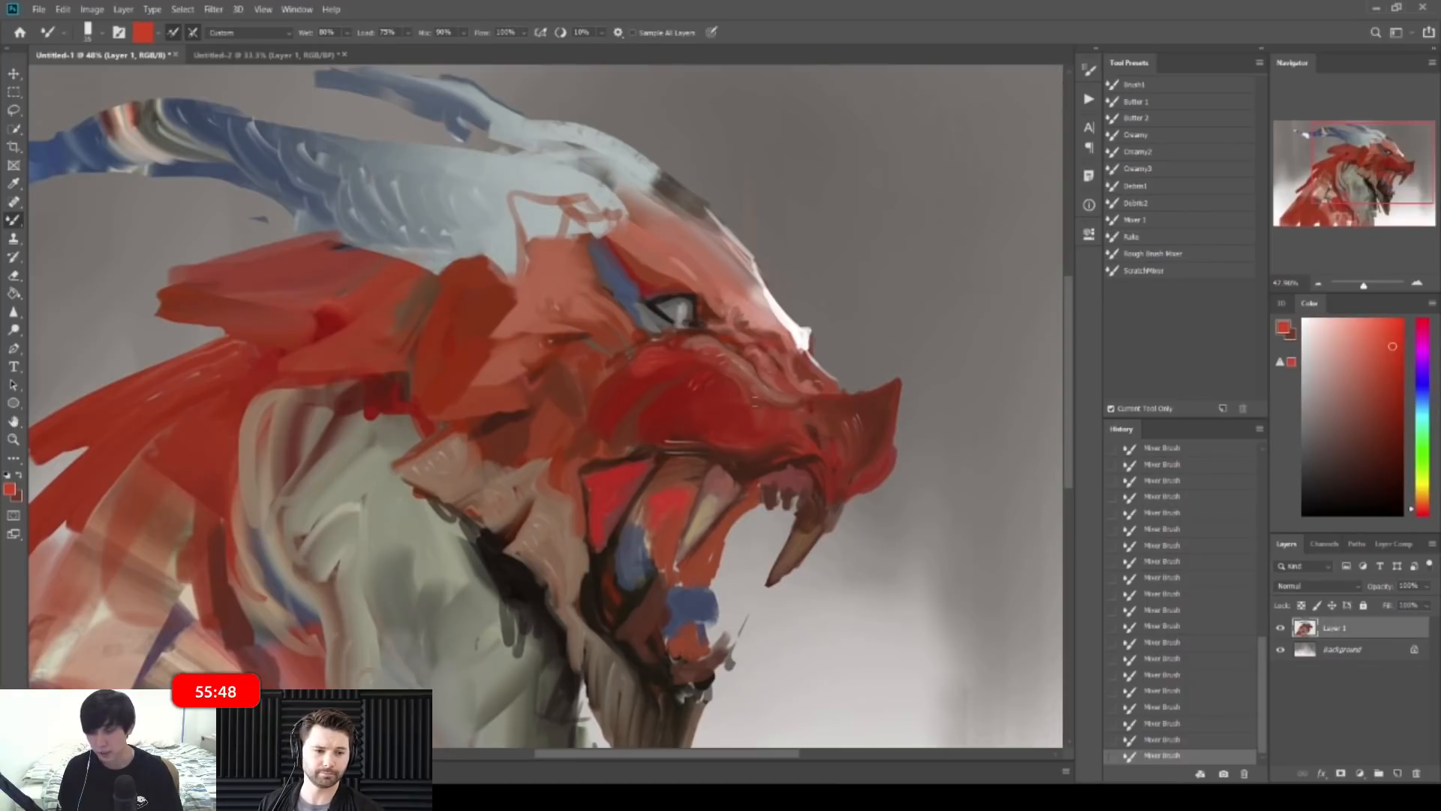
left_click_drag(736, 322, 653, 326)
key("ctrl+shift+h")
Step: Add short red strokes across the snout and lower snout of the mirrored head
mouse_move(335, 337)
left_mouse_down()
mouse_move(442, 343)
mouse_move(402, 347)
left_mouse_up()
mouse_move(529, 454)
left_mouse_down()
mouse_move(536, 489)
mouse_move(569, 480)
left_mouse_up()
left_click_drag(582, 447, 588, 468)
left_click_drag(552, 470, 541, 441)
left_click_drag(509, 495, 495, 516)
left_click_drag(482, 495, 471, 521)
left_click_drag(466, 492, 450, 518)
left_click(420, 517, "alt")
mouse_move(440, 483)
left_mouse_down()
mouse_move(431, 517)
mouse_move(463, 514)
left_mouse_up()
left_click_drag(499, 453, 502, 477)
mouse_move(536, 437)
left_mouse_down()
mouse_move(534, 460)
mouse_move(567, 449)
left_mouse_up()
Step: Paint darker strokes right of the eye and pick up pink paint from the face
left_click_drag(647, 427, 607, 420)
left_click_drag(421, 309, 455, 322)
left_click(456, 322, "alt")
mouse_move(498, 272)
left_mouse_down()
mouse_move(492, 295)
mouse_move(515, 299)
mouse_move(431, 328)
mouse_move(485, 272)
left_mouse_up()
key("]")
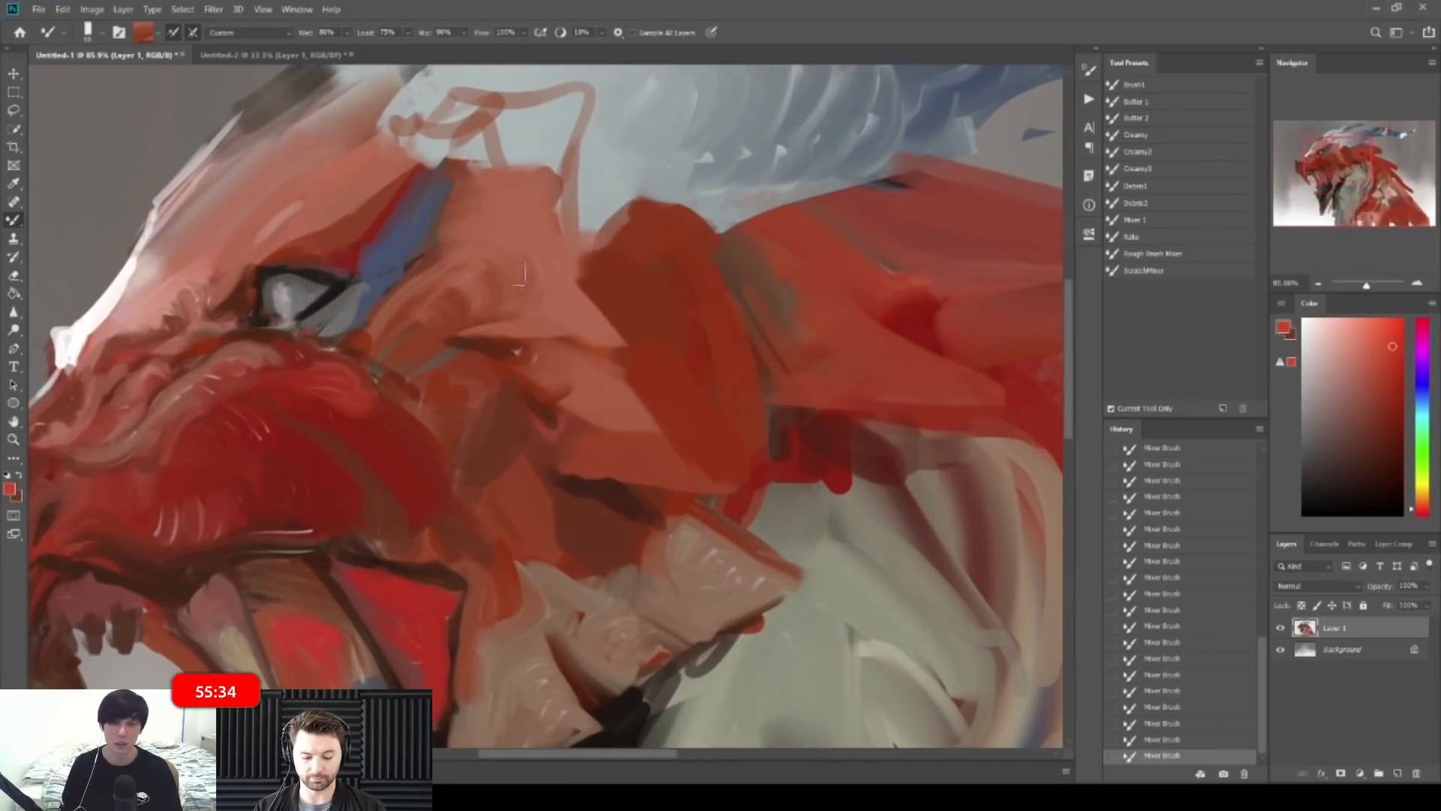
left_click(502, 313, "alt")
mouse_move(550, 273)
left_mouse_down()
mouse_move(444, 281)
mouse_move(441, 307)
mouse_move(517, 301)
left_mouse_up()
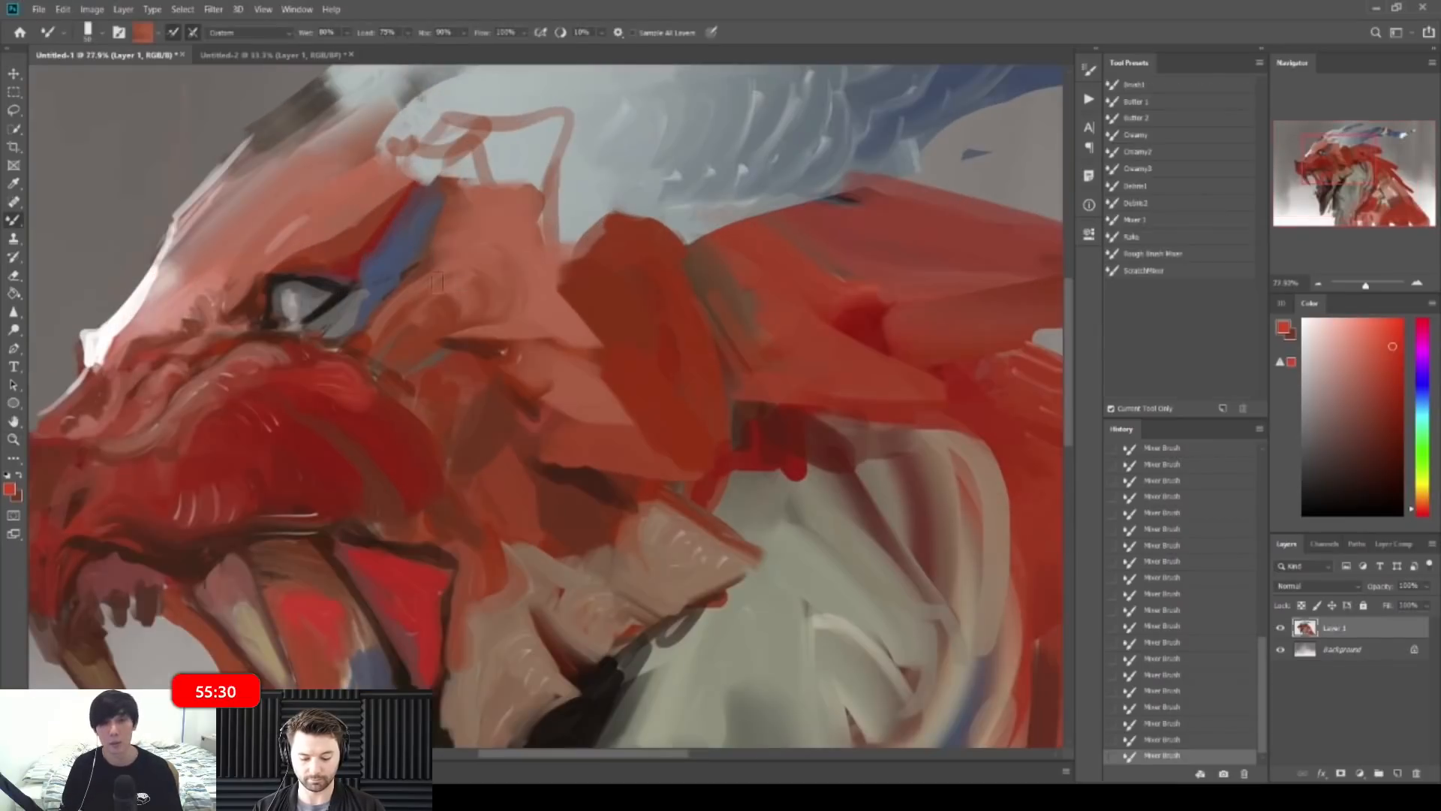
Step: Paint darker brownish strokes beside the blue patch, then flip the canvas horizontally
left_click(433, 254, "alt")
key("[")
key("[")
left_click_drag(446, 227, 429, 266)
mouse_move(462, 193)
left_mouse_down()
mouse_move(439, 246)
mouse_move(515, 191)
left_mouse_up()
left_click_drag(585, 197, 533, 153)
key("ctrl+shift+h")
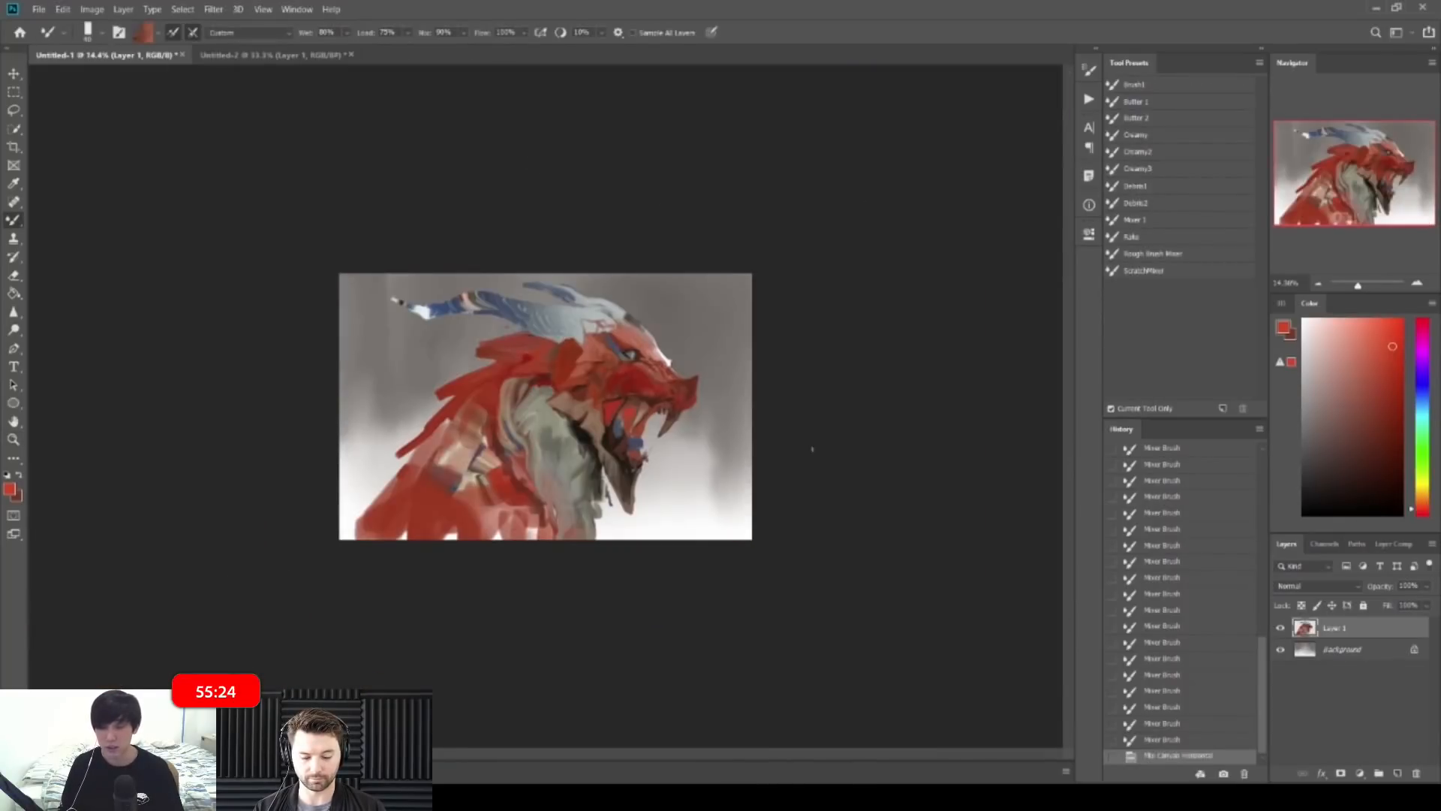
Step: Rework and smooth the cheek edge with salmon and dark red strokes
left_click_drag(634, 268, 725, 268)
left_click(654, 251, "alt")
left_click_drag(645, 233, 617, 306)
mouse_move(623, 291)
left_mouse_down()
mouse_move(596, 332)
mouse_move(642, 317)
left_mouse_up()
left_click(587, 324, "alt")
left_click(512, 370, "alt")
mouse_move(652, 315)
left_mouse_down()
mouse_move(622, 330)
mouse_move(661, 313)
left_mouse_up()
mouse_move(648, 313)
left_mouse_down()
mouse_move(628, 323)
mouse_move(634, 308)
left_mouse_up()
left_click(638, 305, "alt")
left_click(605, 306, "alt")
left_click(638, 296, "alt")
mouse_move(613, 310)
left_mouse_down()
mouse_move(627, 279)
mouse_move(602, 275)
left_mouse_up()
Step: Add small darker red strokes at the cheek edge with a smaller brush
key("[")
left_click(600, 282, "alt")
key("z")
left_click_drag(746, 232, 678, 229)
key("b")
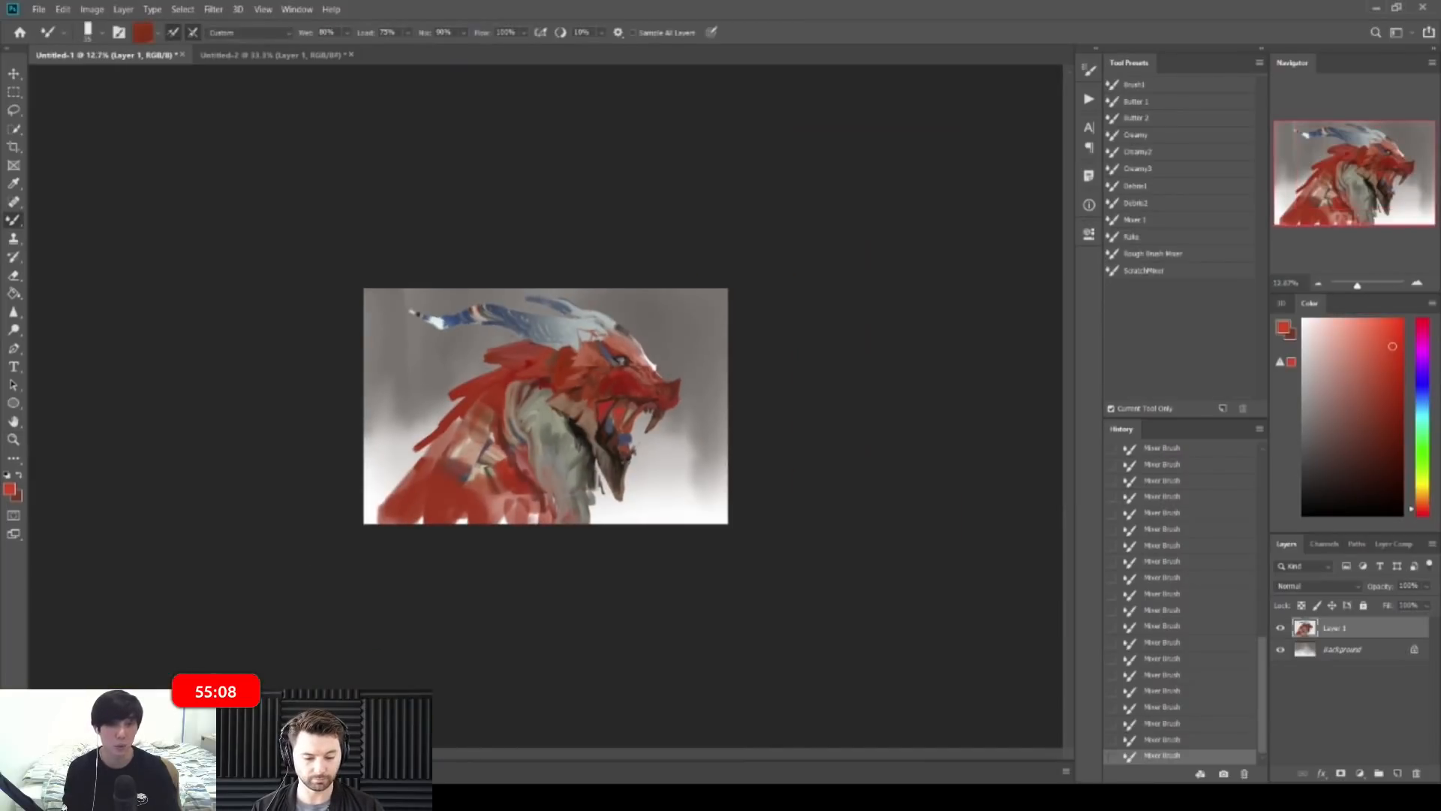
key("z")
left_click_drag(387, 250, 466, 245)
key("b")
Step: Smear grey-green paint down the neck, with lighter strokes along its left edge
left_click(606, 486, "alt")
left_click_drag(616, 481, 617, 500)
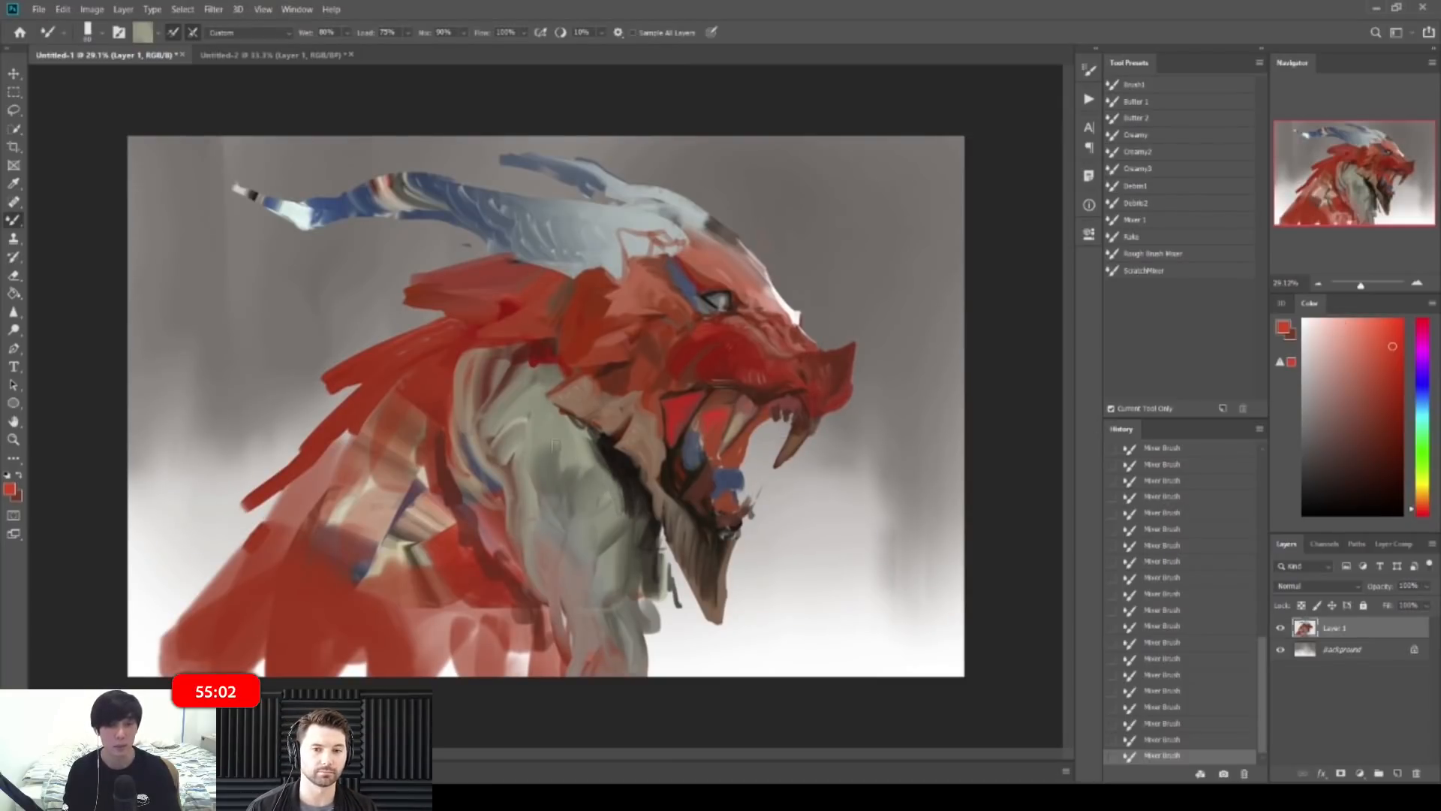
mouse_move(571, 466)
left_mouse_down()
mouse_move(589, 470)
mouse_move(606, 511)
left_mouse_up()
key("[")
key("[")
left_click_drag(565, 459, 593, 539)
left_click(562, 493, "alt")
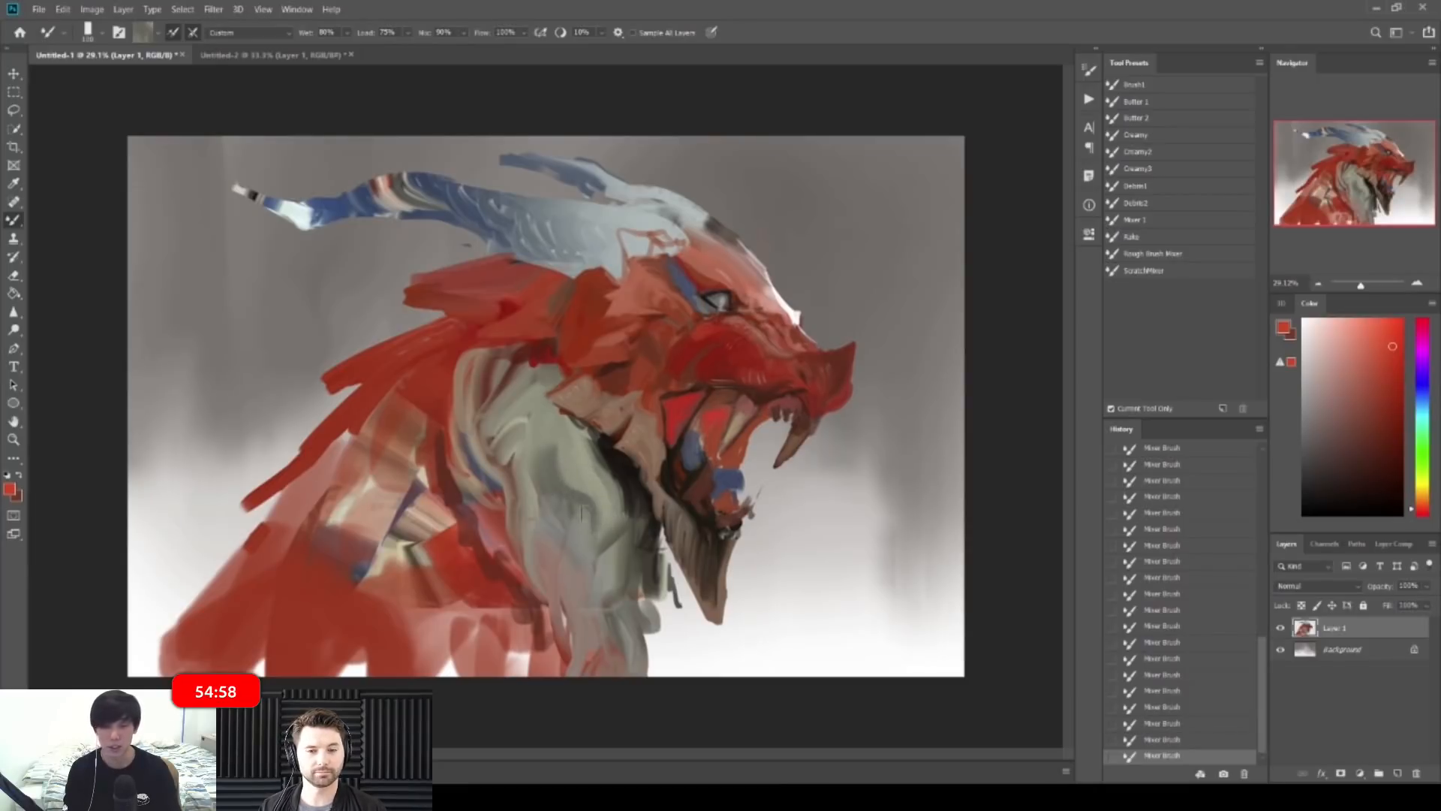
left_click_drag(503, 423, 506, 499)
left_click(525, 417, "alt")
left_click_drag(511, 451, 529, 512)
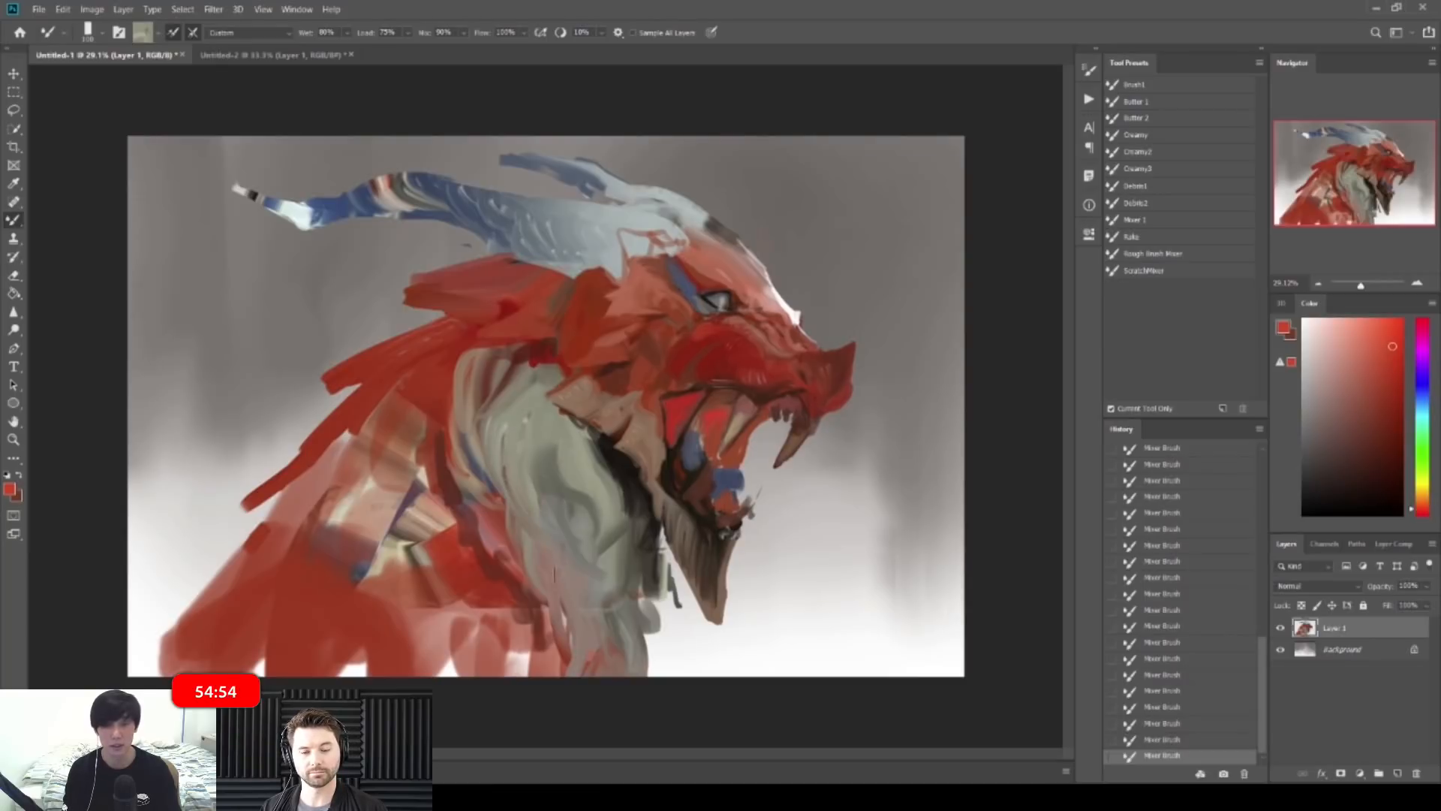
Step: Shape the pale neck folds with short strokes
scroll(655, 504, "down", 2)
mouse_move(518, 432)
left_mouse_down()
mouse_move(559, 432)
mouse_move(535, 469)
mouse_move(534, 447)
left_mouse_up()
left_click_drag(550, 394, 543, 444)
mouse_move(553, 373)
left_mouse_down()
mouse_move(554, 481)
mouse_move(528, 505)
left_mouse_up()
left_click_drag(521, 495, 512, 532)
mouse_move(508, 527)
left_mouse_down()
mouse_move(495, 563)
mouse_move(468, 572)
left_mouse_up()
Step: Draw a shorter grey curve on the lower neck, then flip the canvas back
left_click_drag(475, 643, 466, 670)
left_click_drag(480, 617, 464, 666)
mouse_move(472, 620)
left_mouse_down()
mouse_move(458, 671)
mouse_move(389, 679)
left_mouse_up()
mouse_move(419, 636)
left_mouse_down()
mouse_move(388, 679)
mouse_move(418, 687)
left_mouse_up()
key("ctrl+z")
left_click_drag(451, 626, 434, 693)
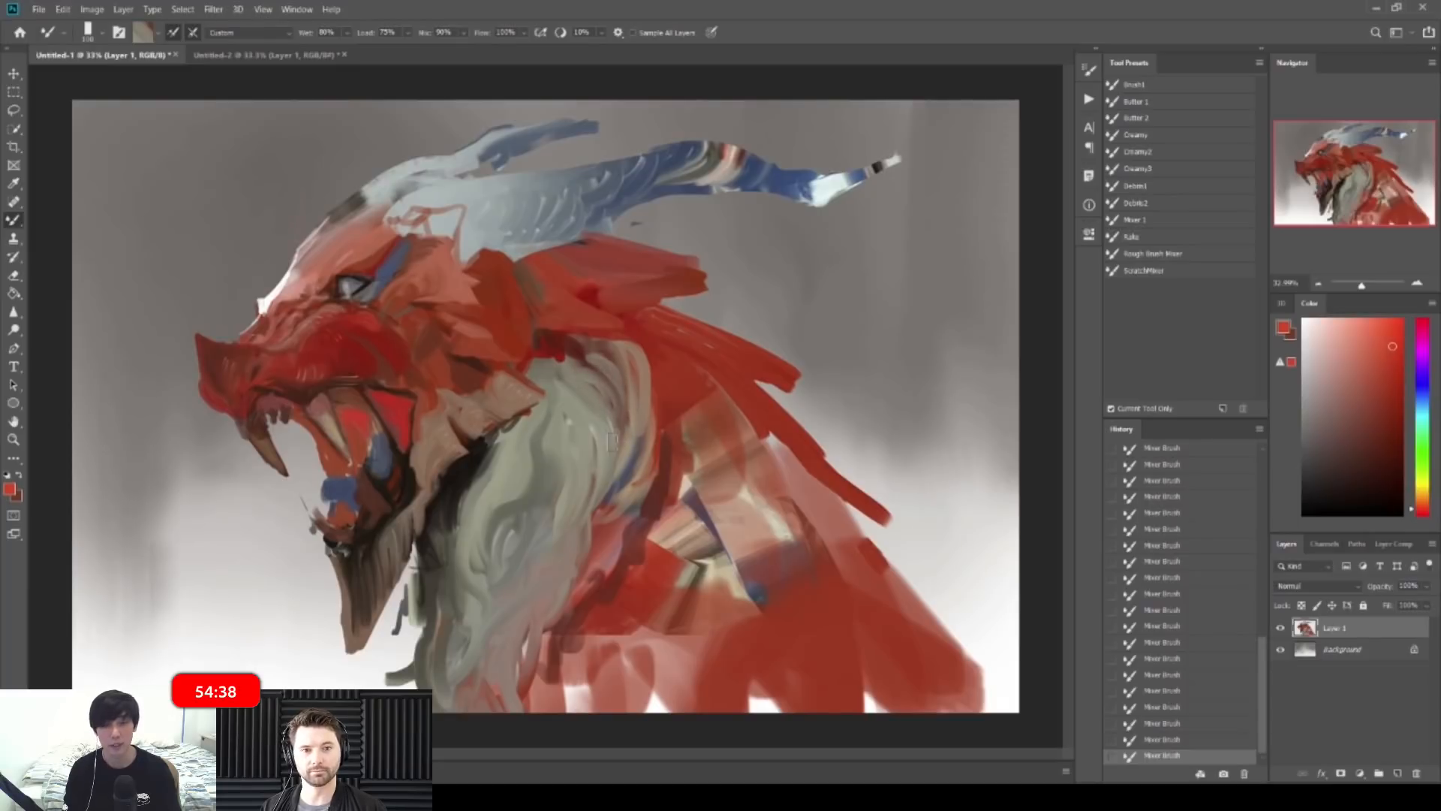
left_click_drag(598, 358, 500, 369)
key("ctrl+shift+h")
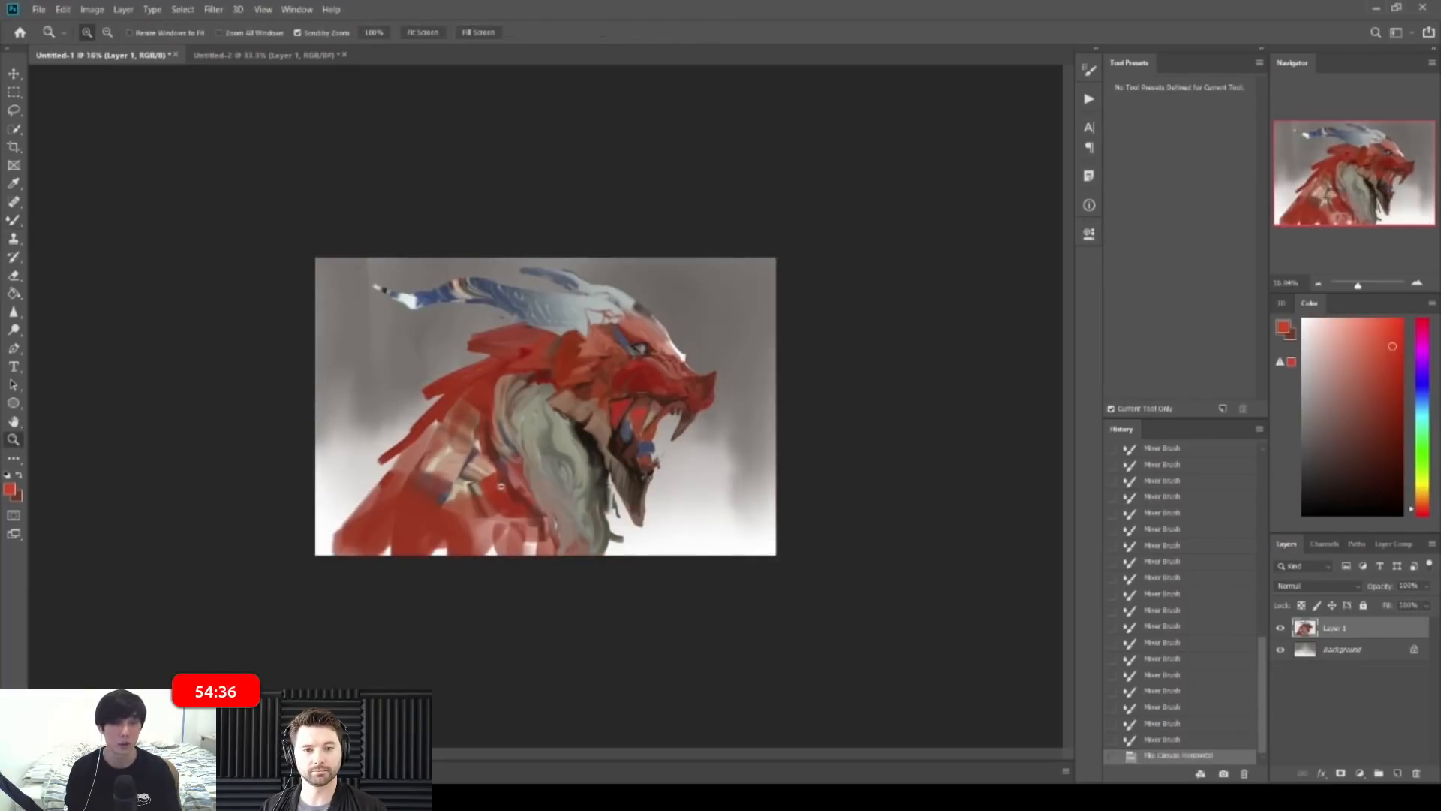
Step: Paint and blend red Mixer Brush strokes over the lower neck, shoulder and chest, filling the white notches
mouse_move(439, 486)
left_mouse_down()
mouse_move(449, 452)
mouse_move(420, 482)
left_mouse_up()
left_click_drag(431, 461, 396, 508)
mouse_move(432, 489)
left_mouse_down()
mouse_move(416, 502)
mouse_move(458, 507)
left_mouse_up()
mouse_move(460, 504)
left_mouse_down()
mouse_move(469, 535)
mouse_move(427, 514)
mouse_move(486, 550)
mouse_move(532, 552)
left_mouse_up()
mouse_move(465, 524)
left_mouse_down()
mouse_move(487, 568)
mouse_move(529, 552)
left_mouse_up()
mouse_move(459, 507)
left_mouse_down()
mouse_move(484, 546)
mouse_move(385, 553)
left_mouse_up()
left_click_drag(461, 477, 454, 496)
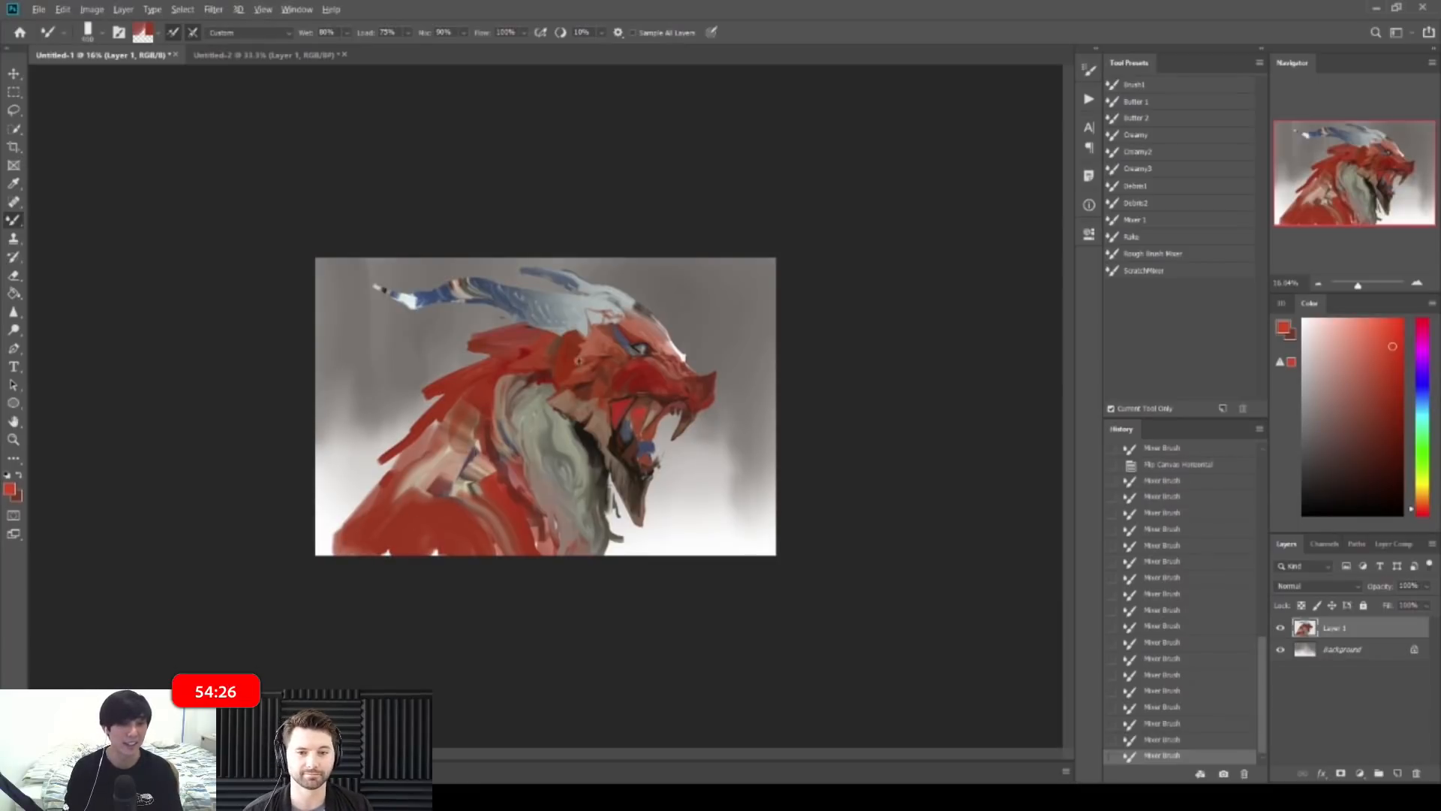
mouse_move(382, 517)
left_mouse_down()
mouse_move(408, 537)
mouse_move(365, 559)
mouse_move(414, 500)
mouse_move(409, 522)
mouse_move(427, 539)
mouse_move(466, 537)
mouse_move(395, 544)
mouse_move(409, 509)
mouse_move(369, 534)
mouse_move(439, 487)
mouse_move(486, 557)
mouse_move(375, 518)
left_mouse_up()
Step: Darken the lower-left shoulder with a broad, larger dark red stroke
left_click(1389, 444)
key("bracketright")
key("bracketright")
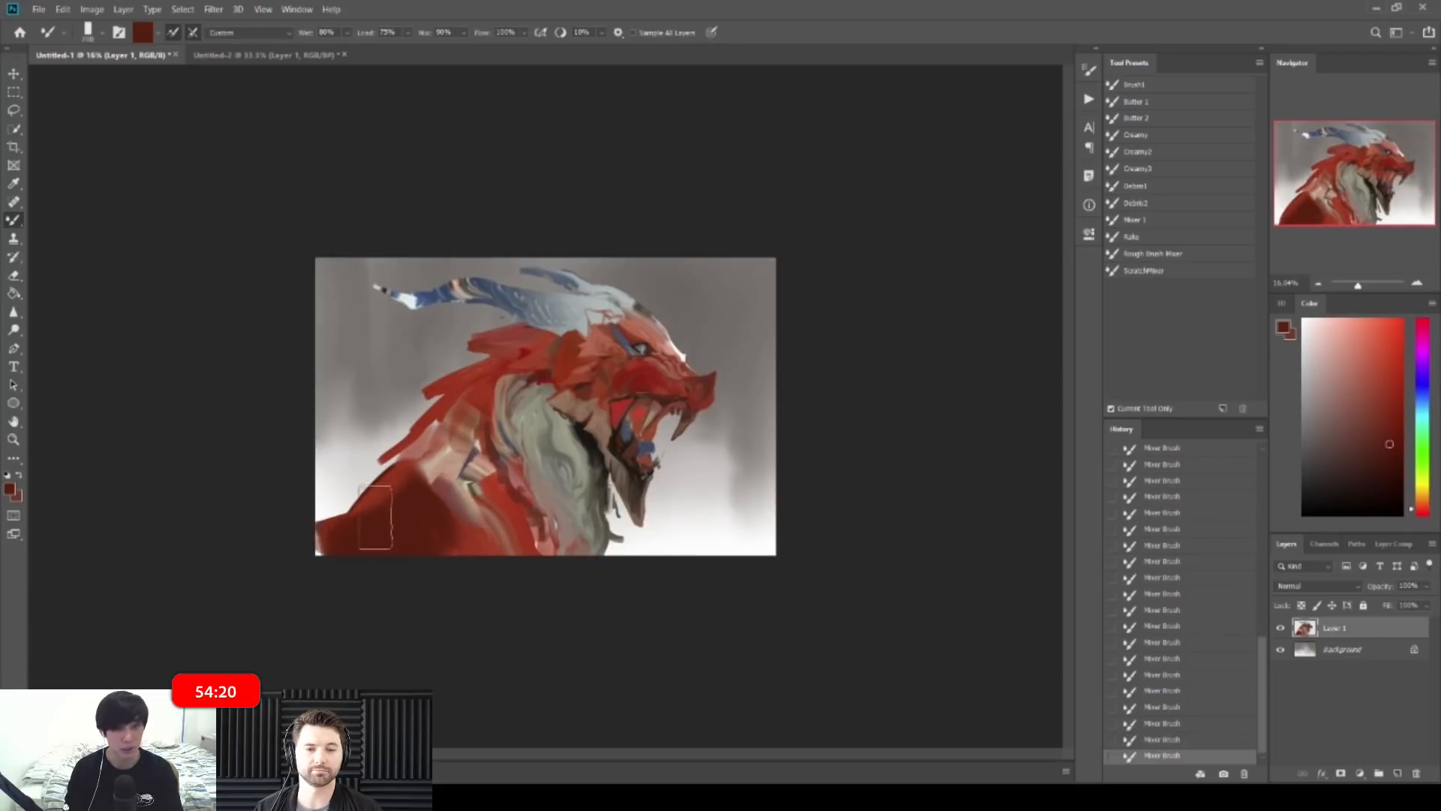
key("ctrl+z")
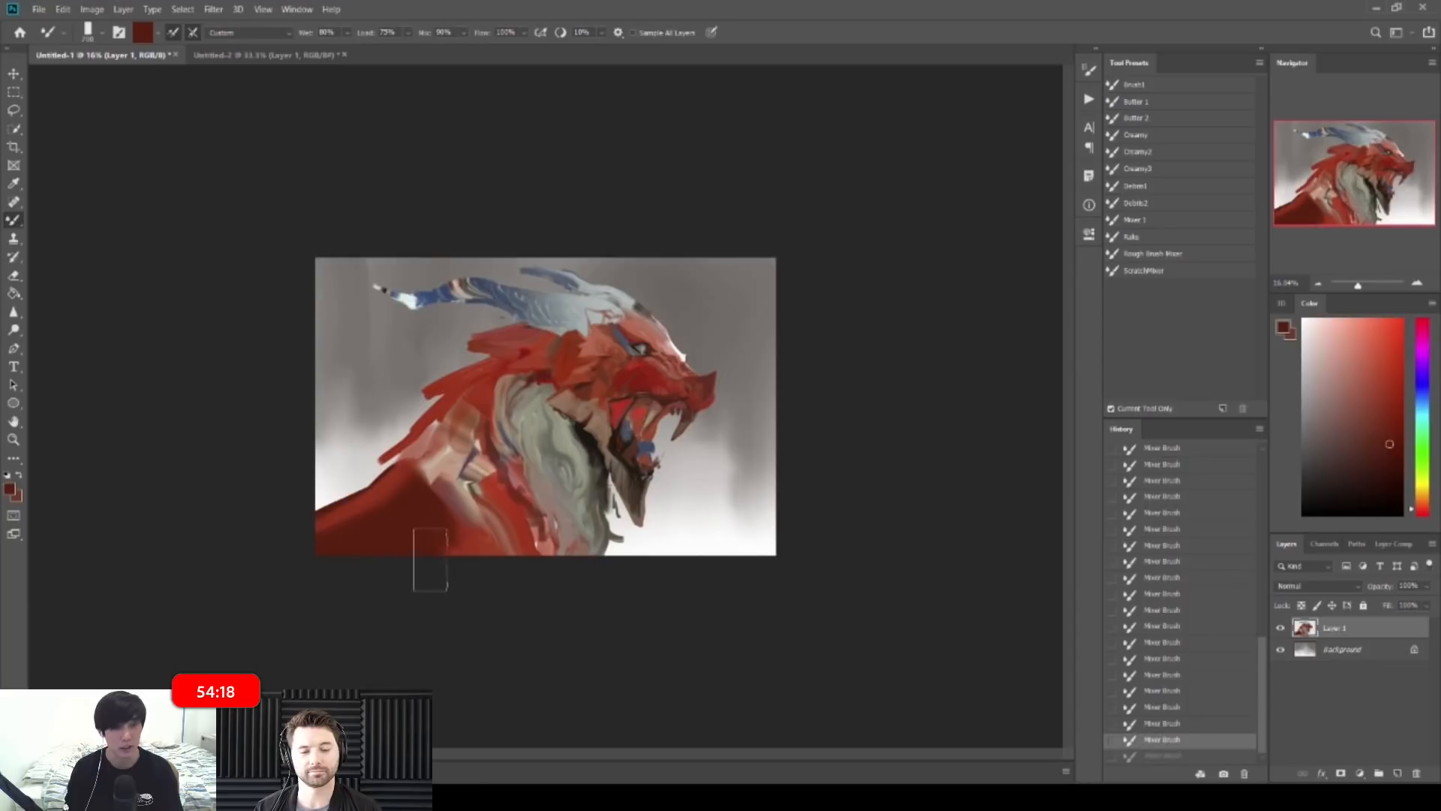
left_click_drag(430, 559, 431, 563)
Step: Open Hue/Saturation (Ctrl+U) for the Background layer
mouse_move(758, 300)
left_mouse_down()
mouse_move(811, 292)
mouse_move(807, 277)
left_mouse_up()
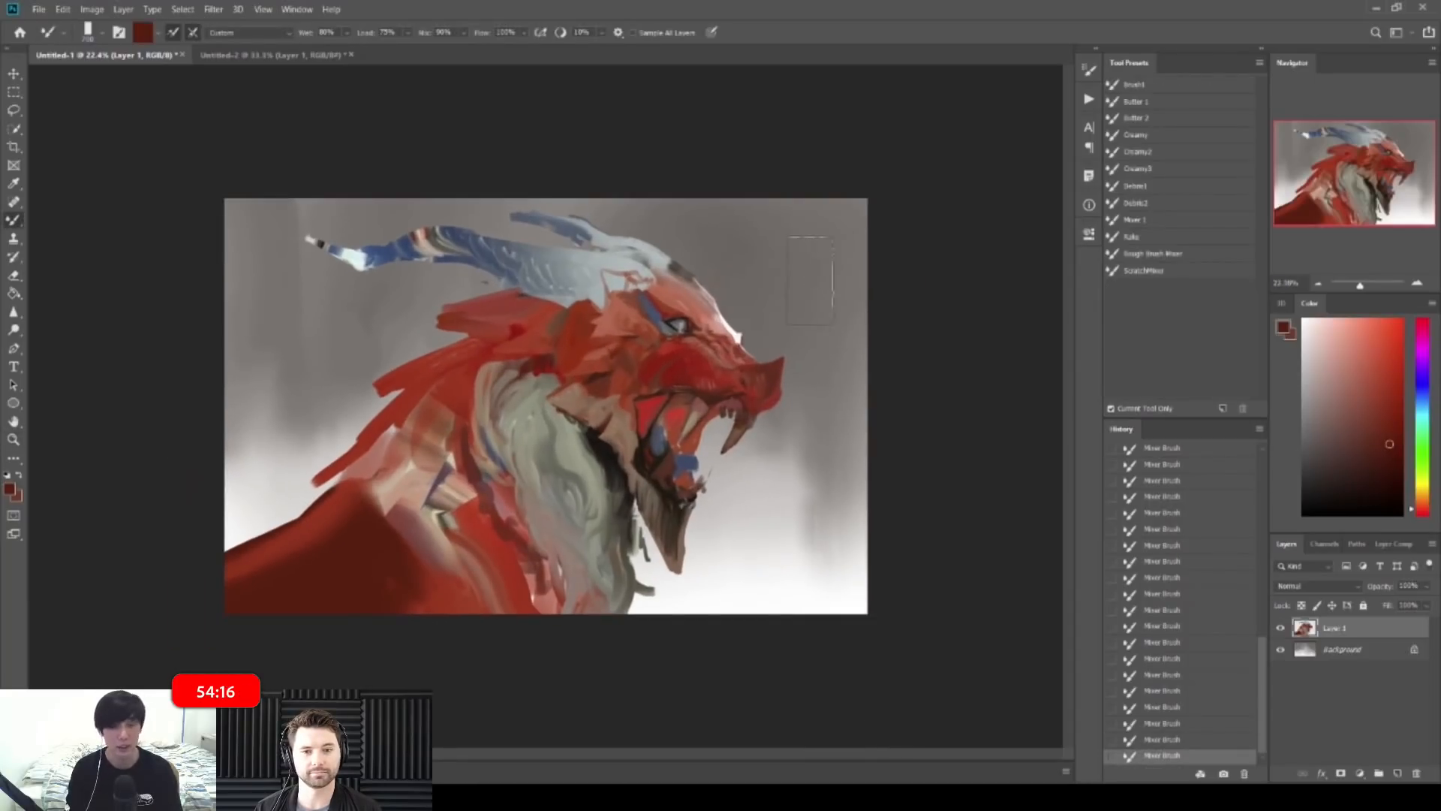
left_click(1377, 649)
key("ctrl+u")
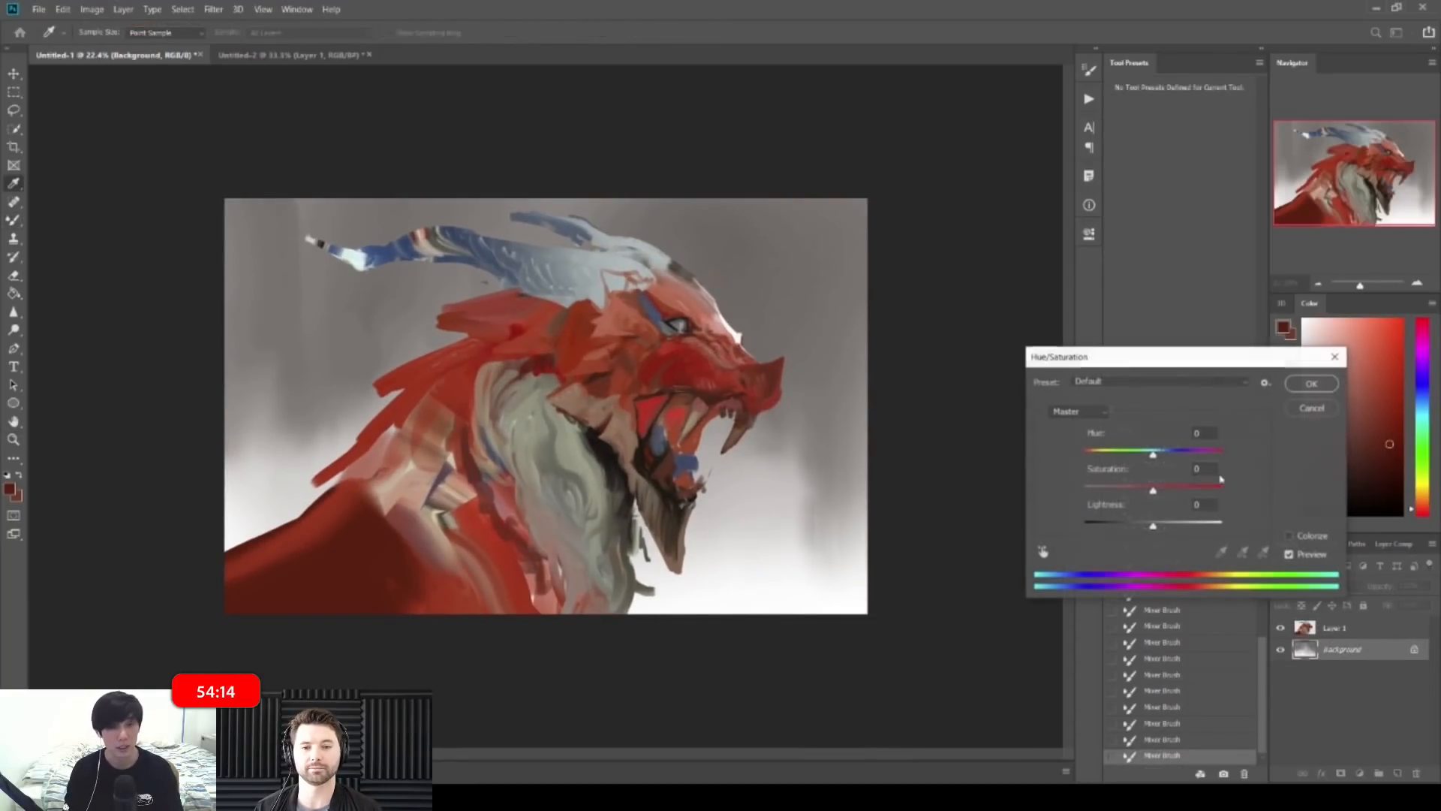
Step: Raise the Background's saturation to about +80 and shift its hue to +14
left_click_drag(1153, 492, 1211, 491)
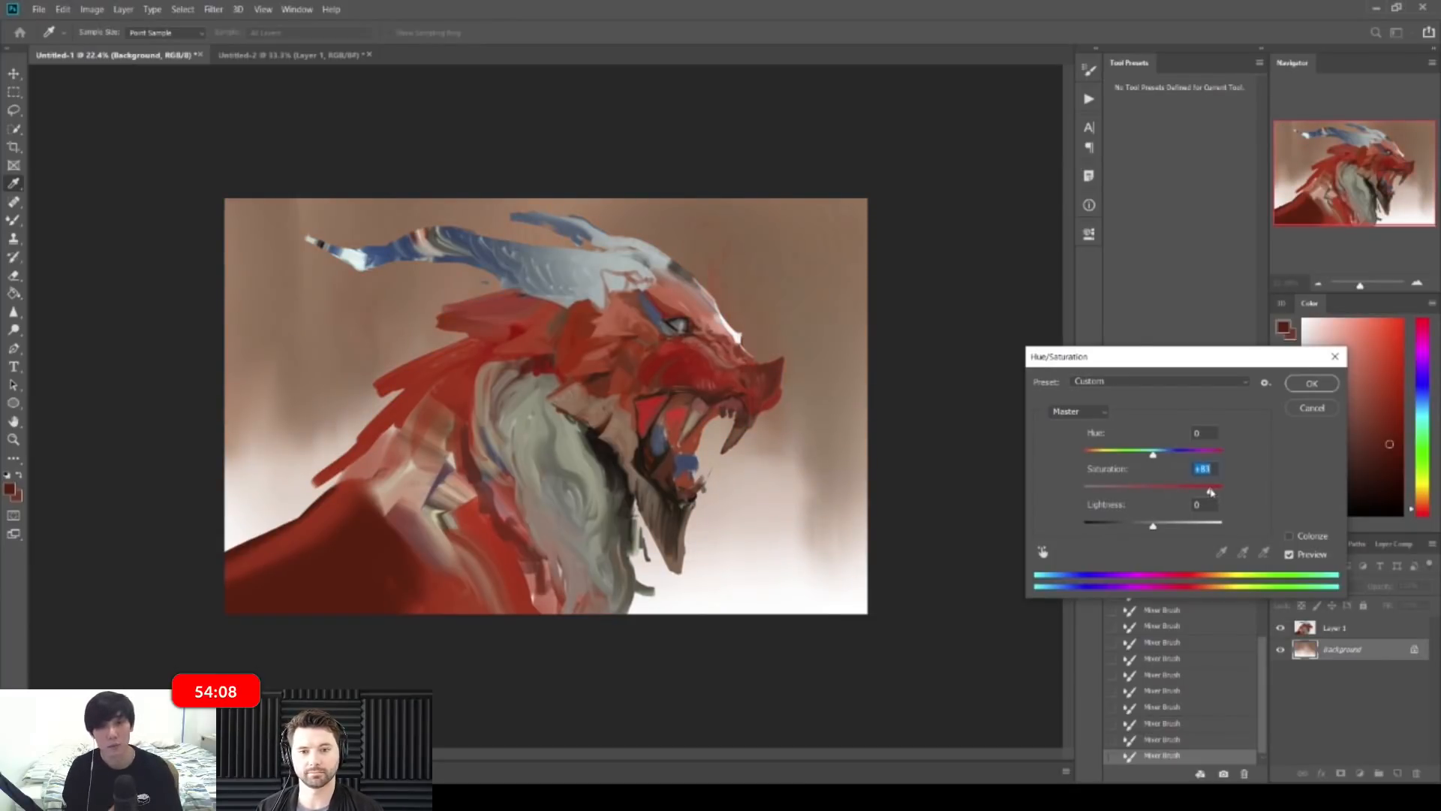
left_click_drag(1153, 453, 1164, 458)
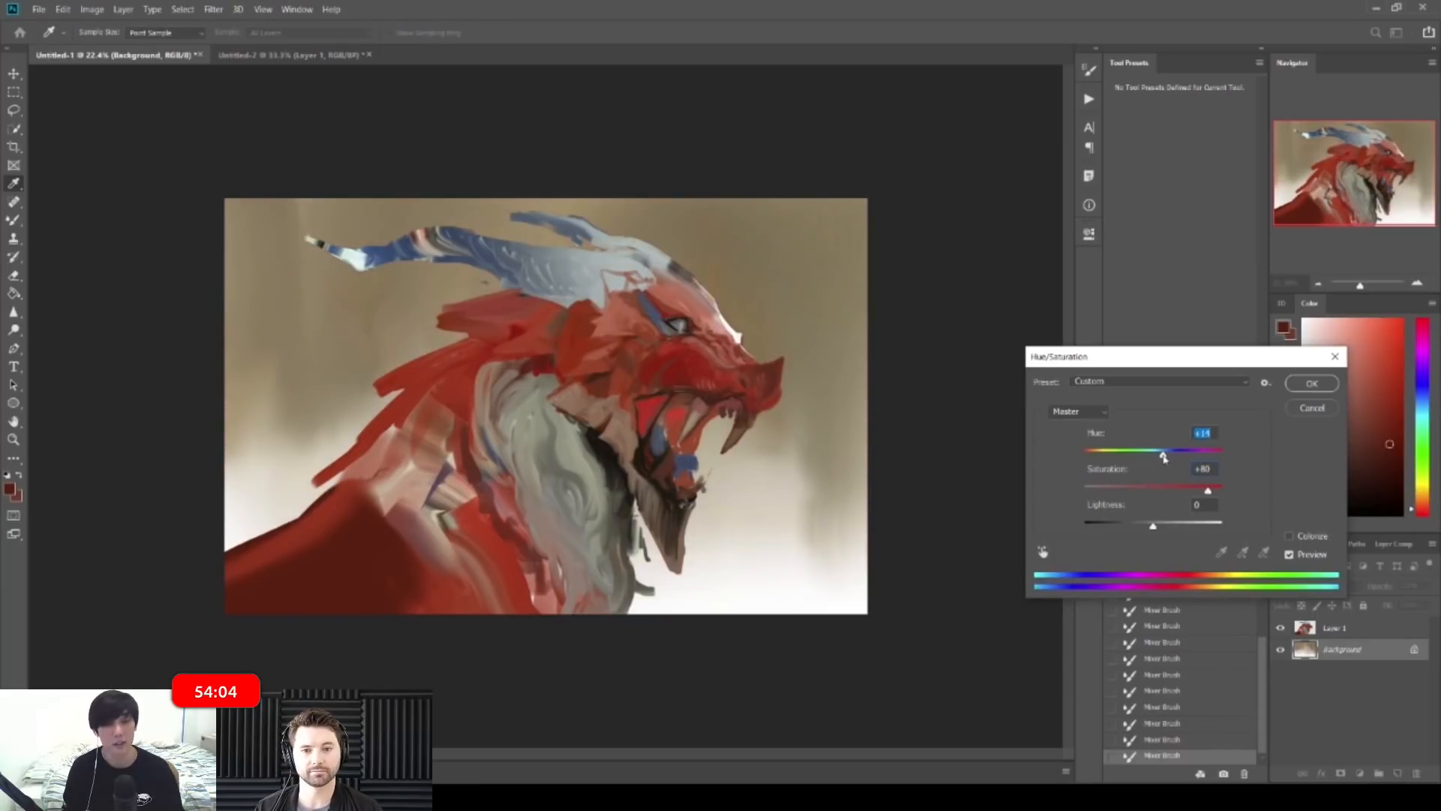
left_click(1312, 382)
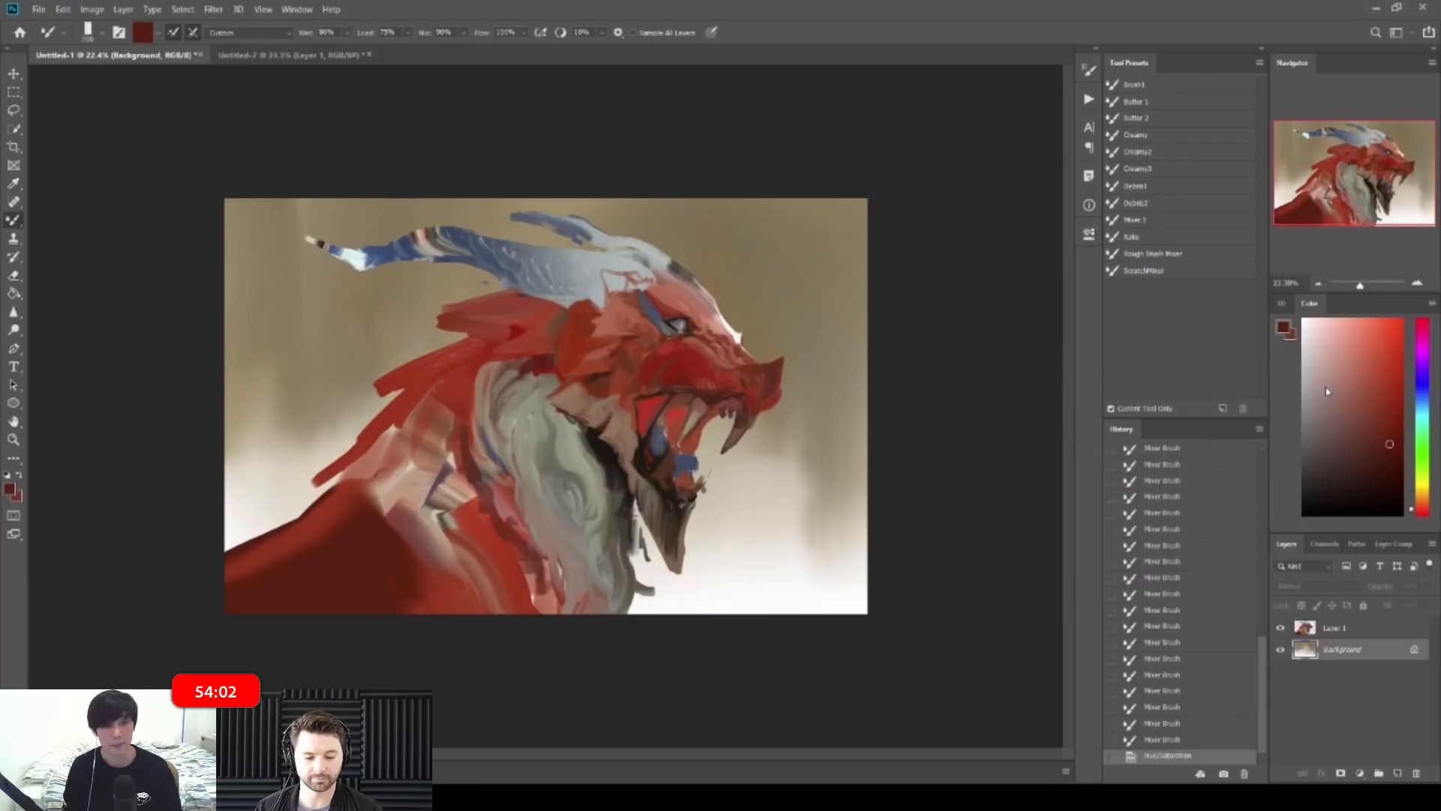
Step: Back on Layer 1, magnify the eye and touch up the eyelid with short strokes
left_click_drag(704, 297, 837, 300)
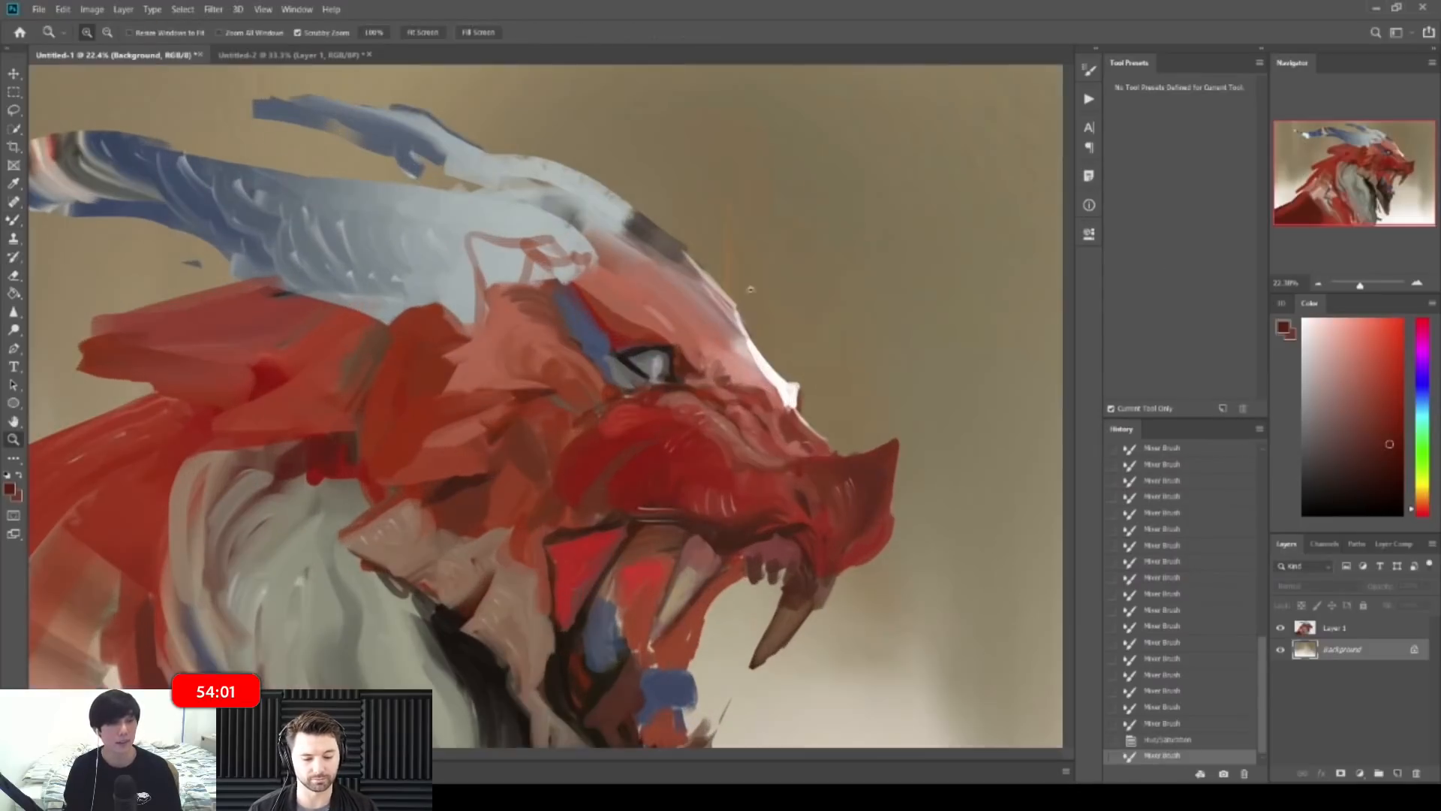
left_click(1342, 630)
left_click_drag(598, 328, 664, 330)
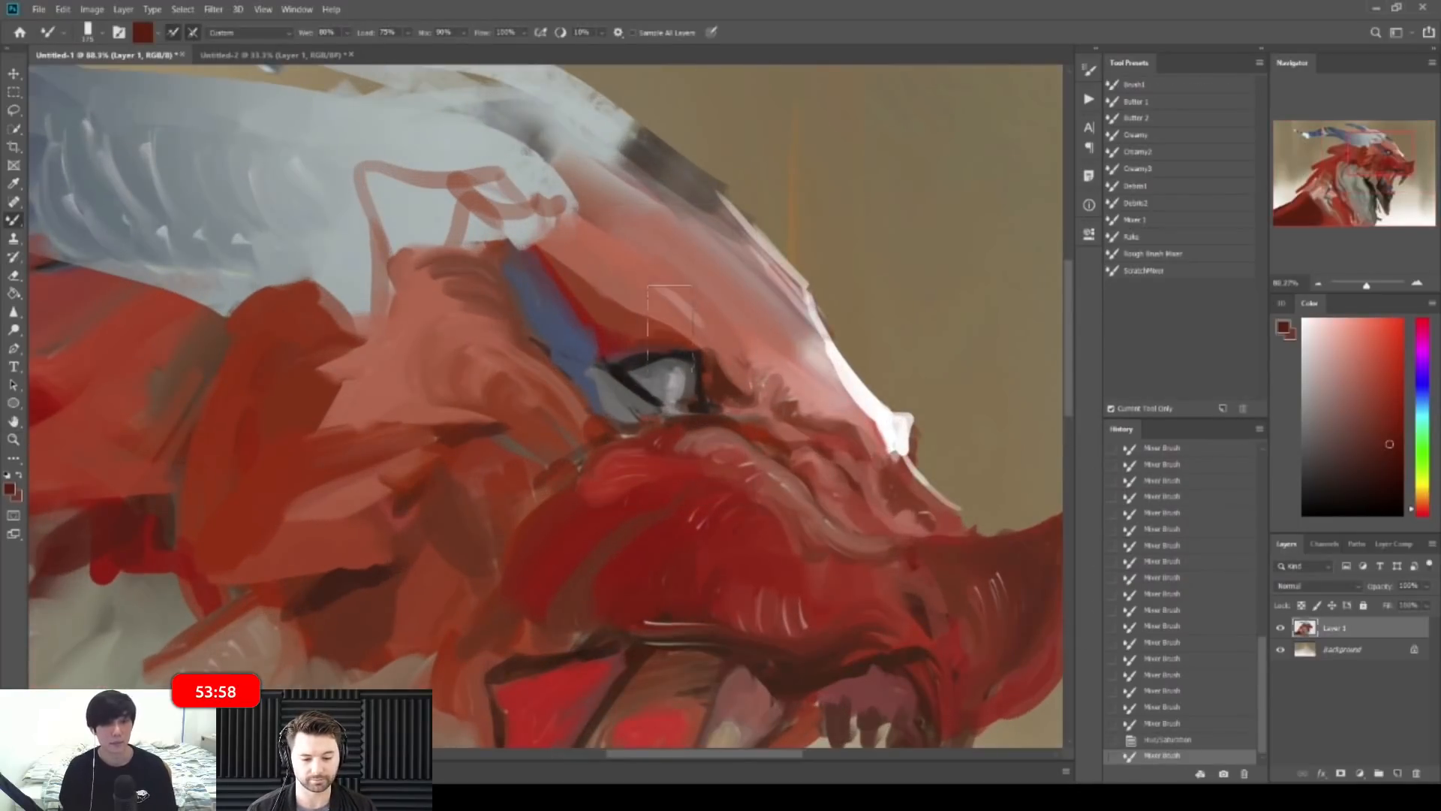
key("z")
left_click_drag(644, 332, 679, 334)
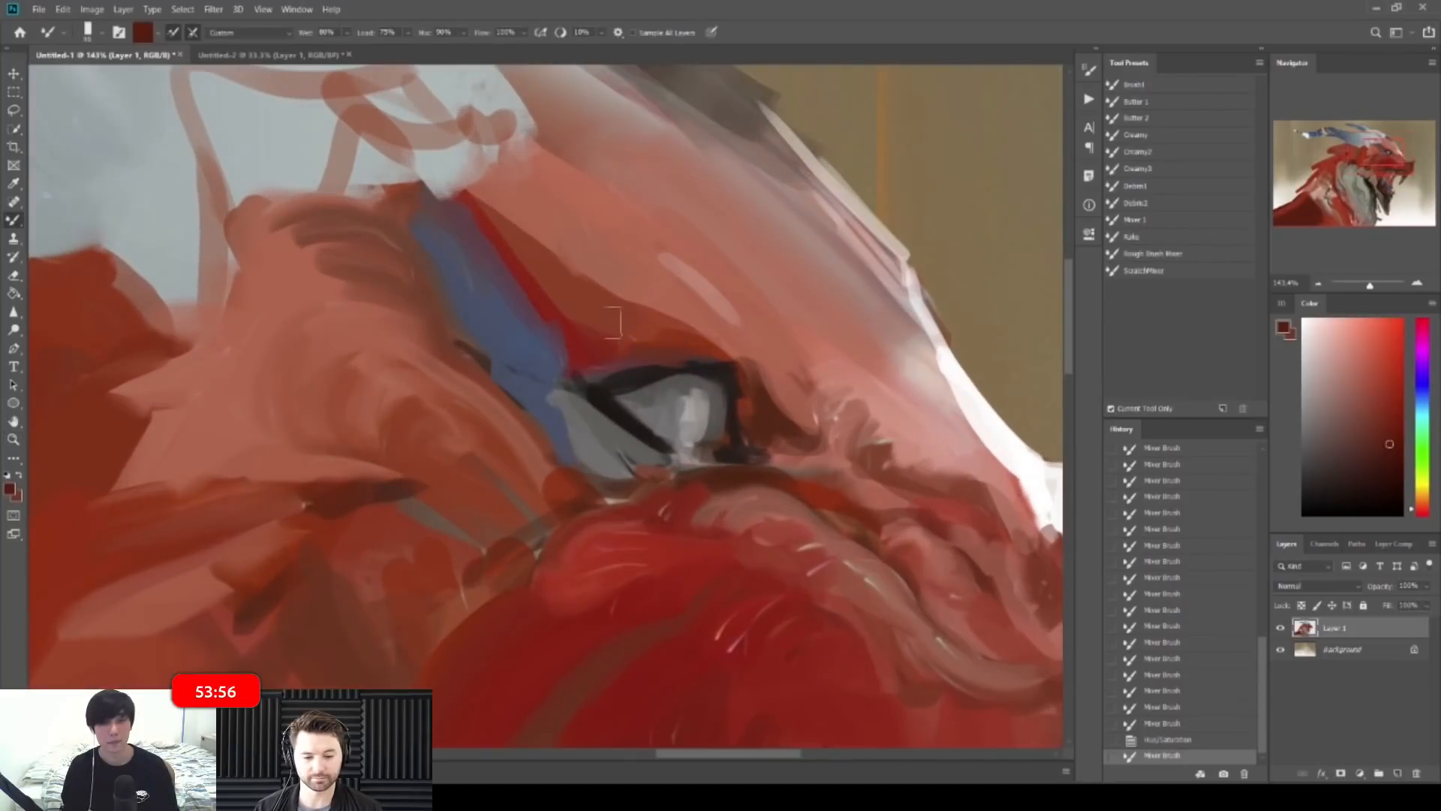
mouse_move(710, 363)
left_mouse_down()
mouse_move(652, 371)
mouse_move(730, 366)
left_mouse_up()
mouse_move(694, 366)
left_mouse_down()
mouse_move(661, 395)
mouse_move(692, 400)
mouse_move(673, 412)
mouse_move(706, 421)
left_mouse_up()
Step: Widen, extend and smooth the pale eye highlight using sampled grey and light tones
left_click(676, 403, "alt")
key("bracketright")
mouse_move(707, 398)
left_mouse_down()
mouse_move(701, 428)
mouse_move(701, 415)
left_mouse_up()
left_click_drag(680, 391, 675, 417)
left_click_drag(684, 399, 684, 417)
left_click_drag(380, 158, 386, 165)
left_click(386, 165, "alt")
key("bracketleft")
key("bracketleft")
key("bracketleft")
key("bracketleft")
key("bracketleft")
key("bracketleft")
key("bracketleft")
key("bracketleft")
left_click_drag(702, 400, 706, 412)
left_click_drag(704, 406, 698, 414)
left_click(732, 369, "alt")
Step: Zoom in on the jaw and sample red and dark brown tones from the mouth
key("z")
mouse_move(826, 356)
left_mouse_down()
mouse_move(777, 331)
mouse_move(758, 281)
left_mouse_up()
key("z")
mouse_move(709, 415)
left_mouse_down()
mouse_move(743, 415)
mouse_move(710, 412)
left_mouse_up()
key("z")
key("bracketright")
key("bracketright")
left_click(689, 465, "alt")
left_click(674, 554, "alt")
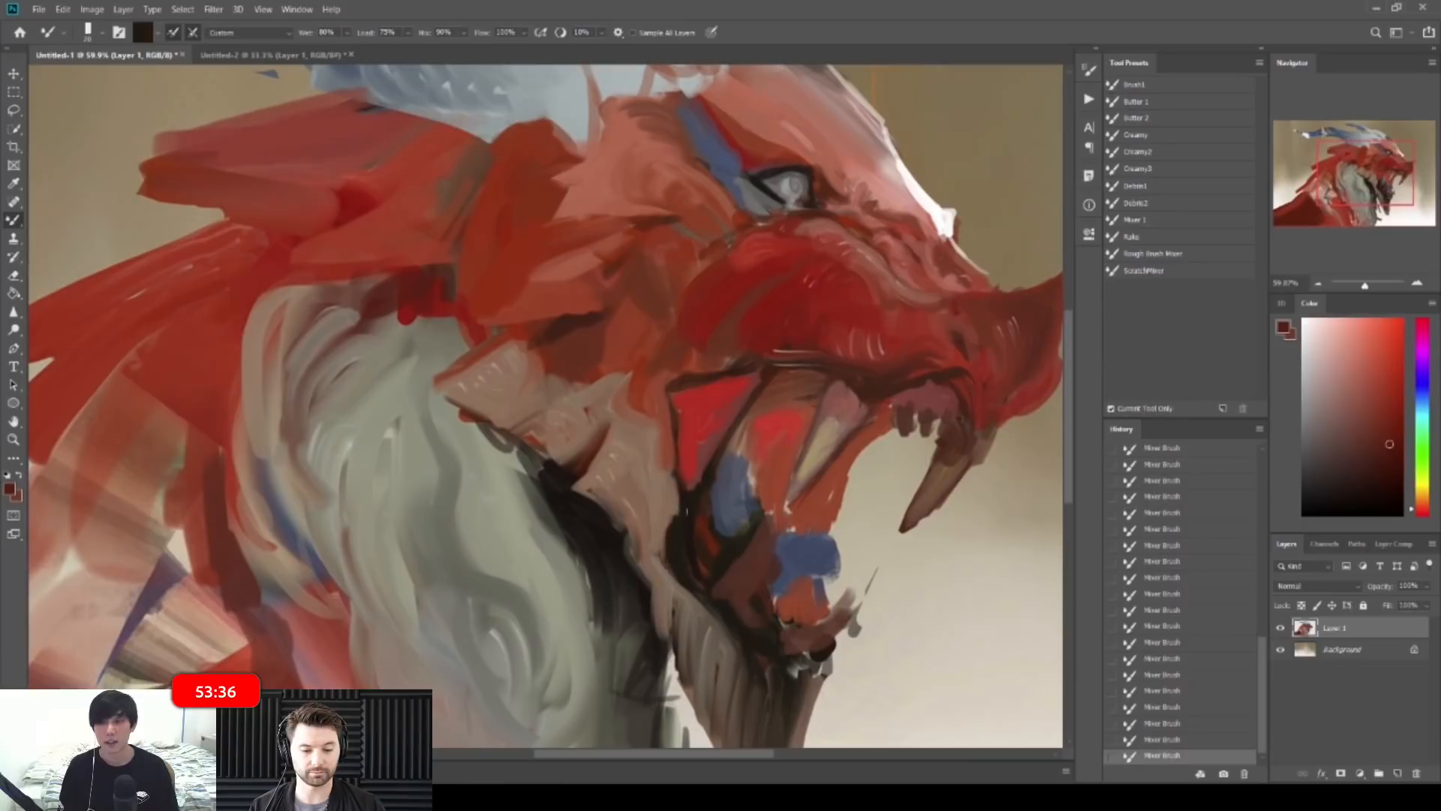
left_click(685, 498, "alt")
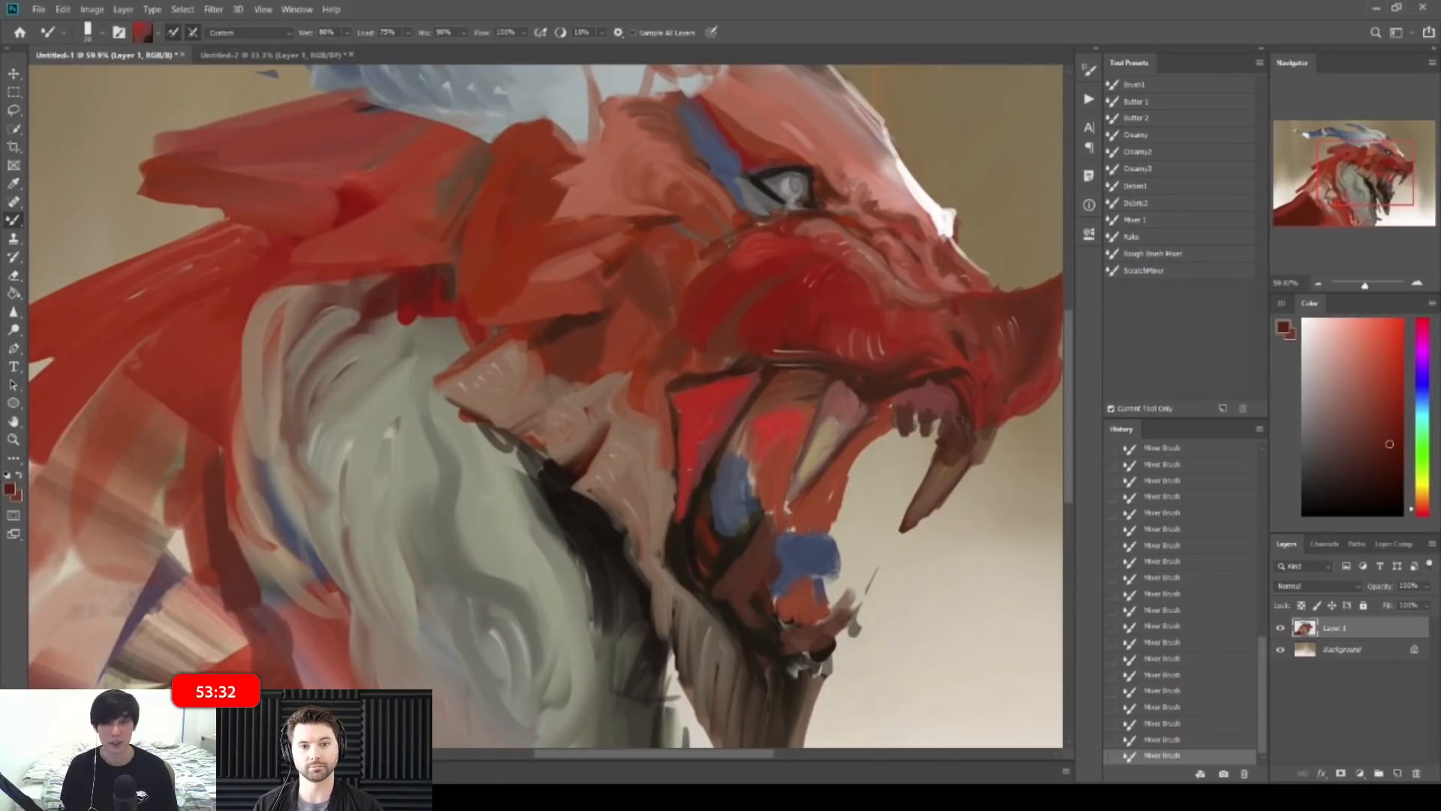
left_click(693, 463, "alt")
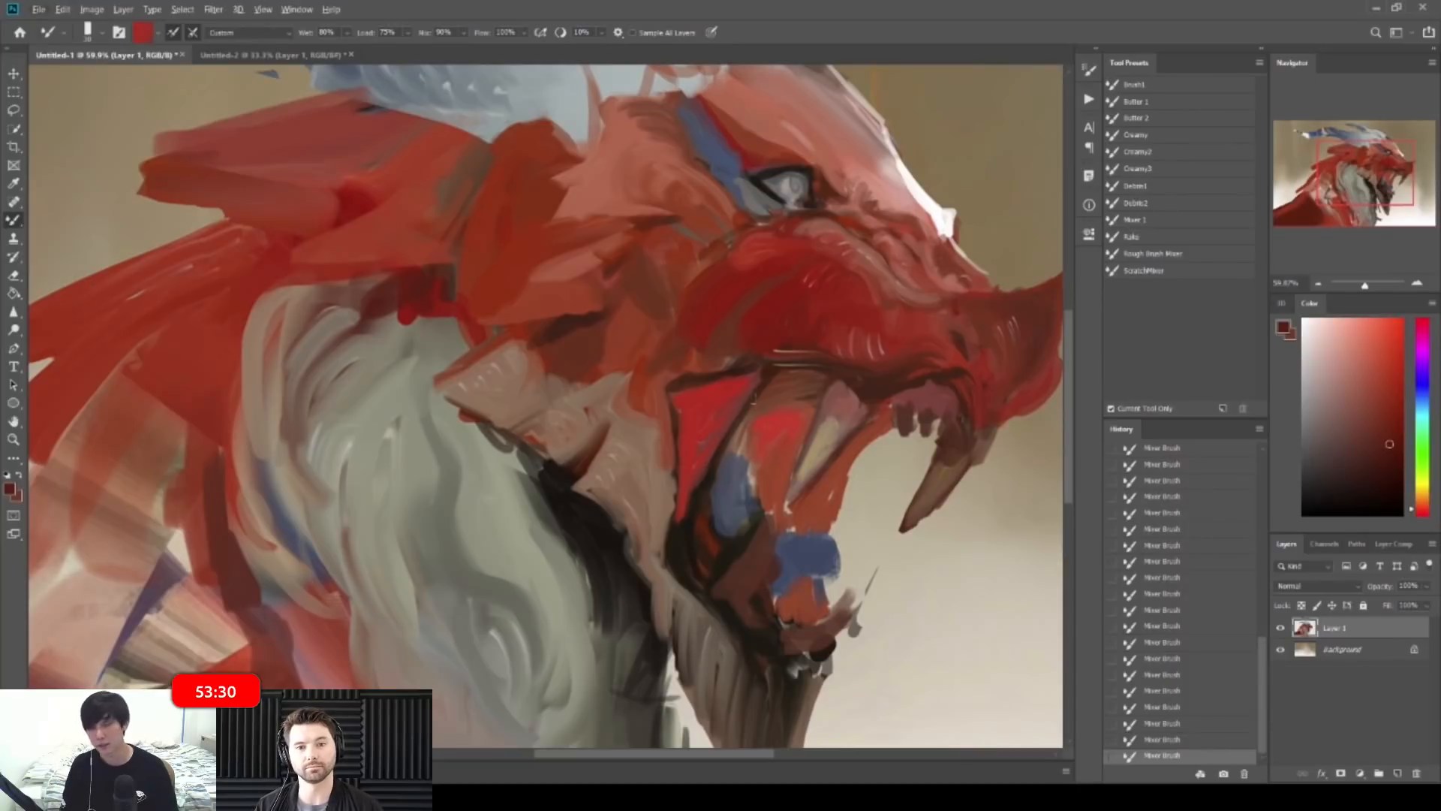
left_click(768, 380, "alt")
Step: Pick a brighter red and repaint the mouth's red edge, then review the full painting
left_click(1401, 405)
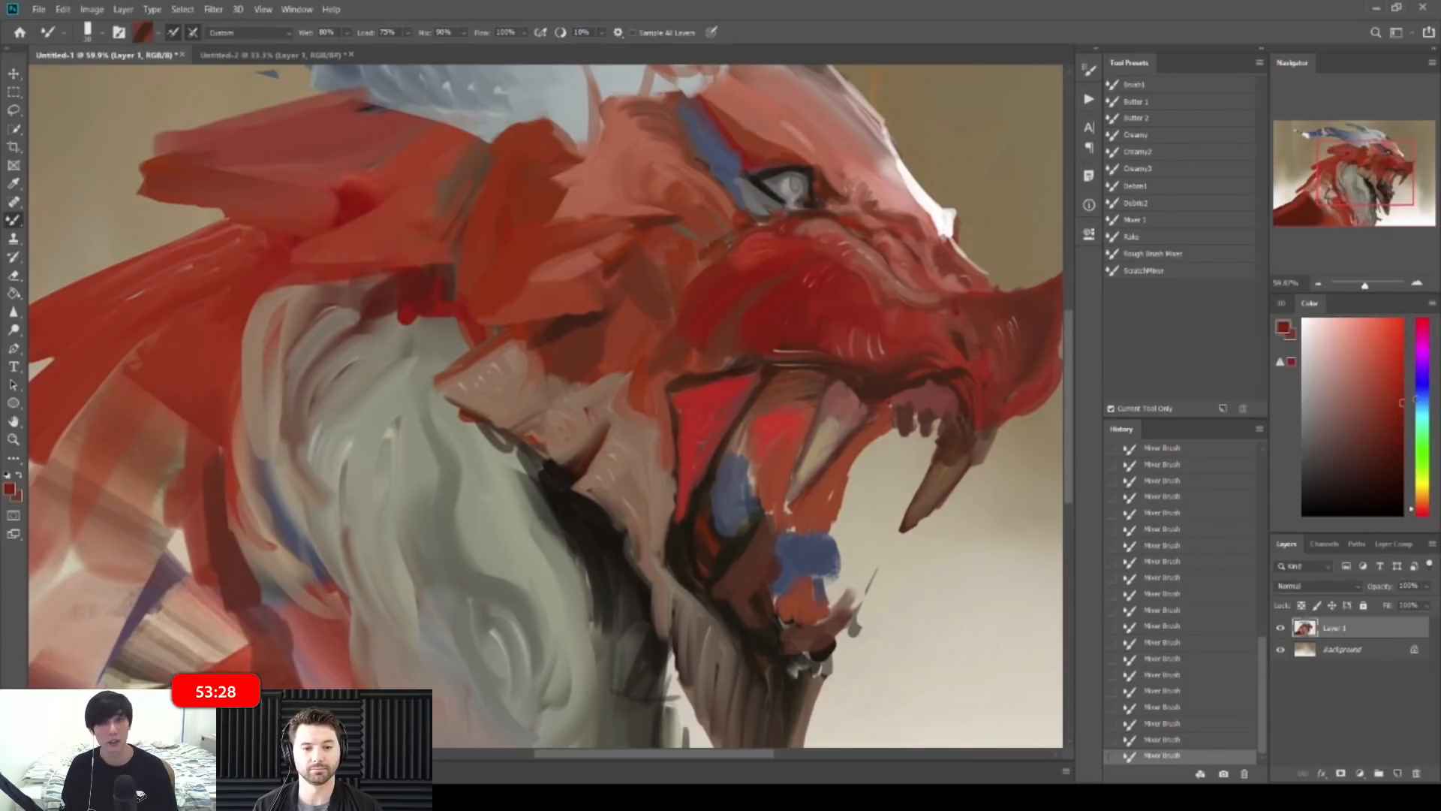
left_click_drag(736, 417, 711, 468)
key("ctrl+z")
left_click_drag(762, 384, 698, 503)
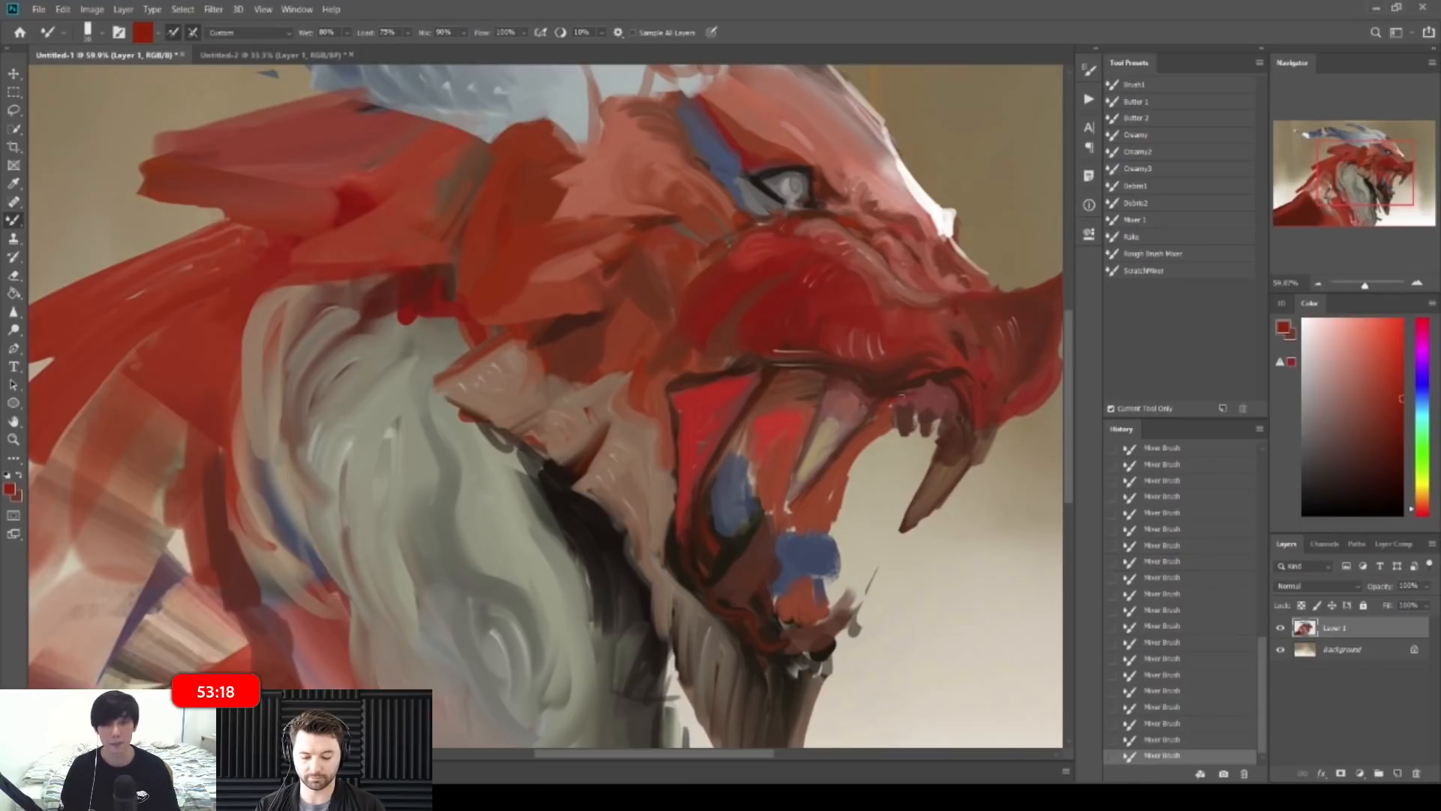
left_click_drag(1020, 376, 917, 382)
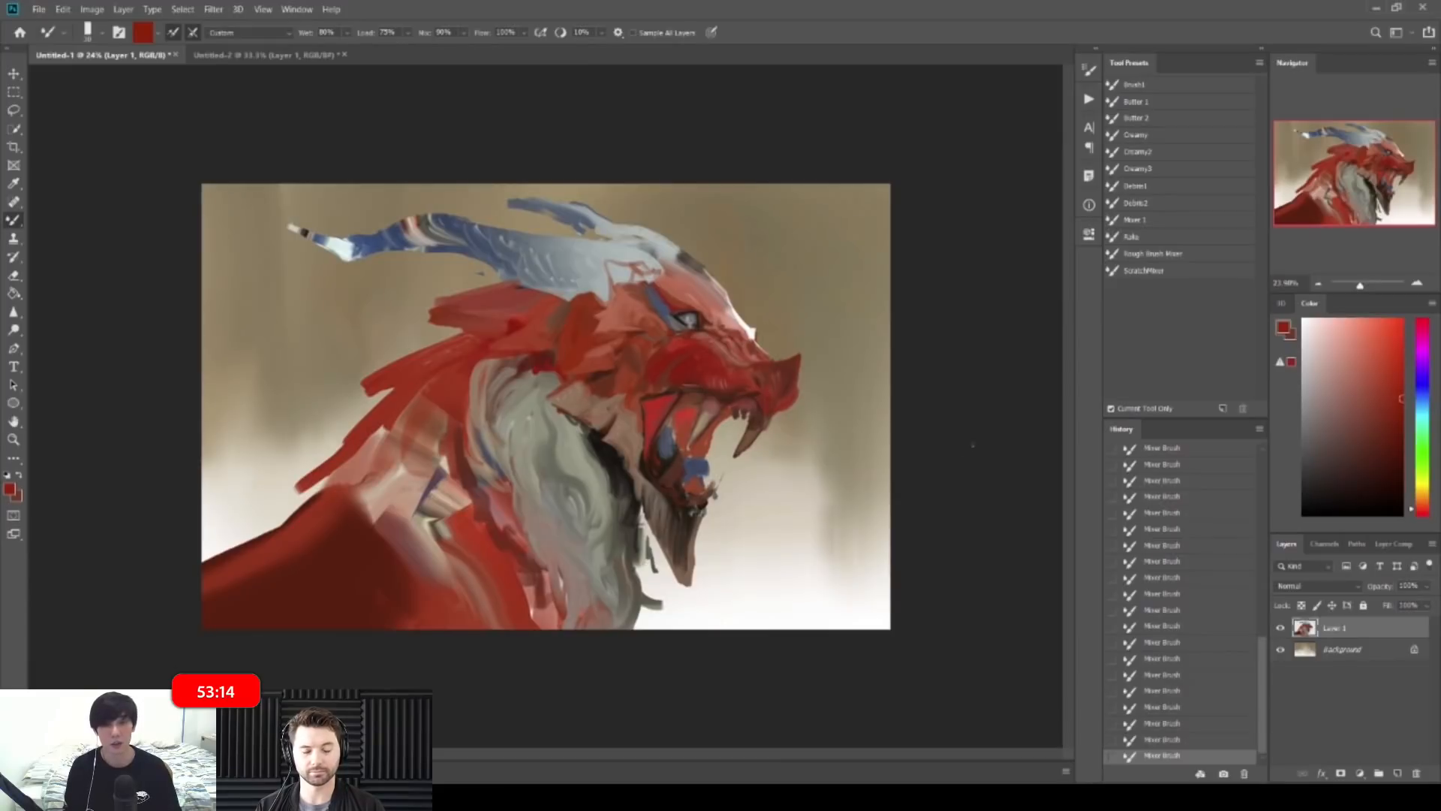
mouse_move(725, 277)
left_mouse_down()
mouse_move(753, 278)
mouse_move(705, 276)
left_mouse_up()
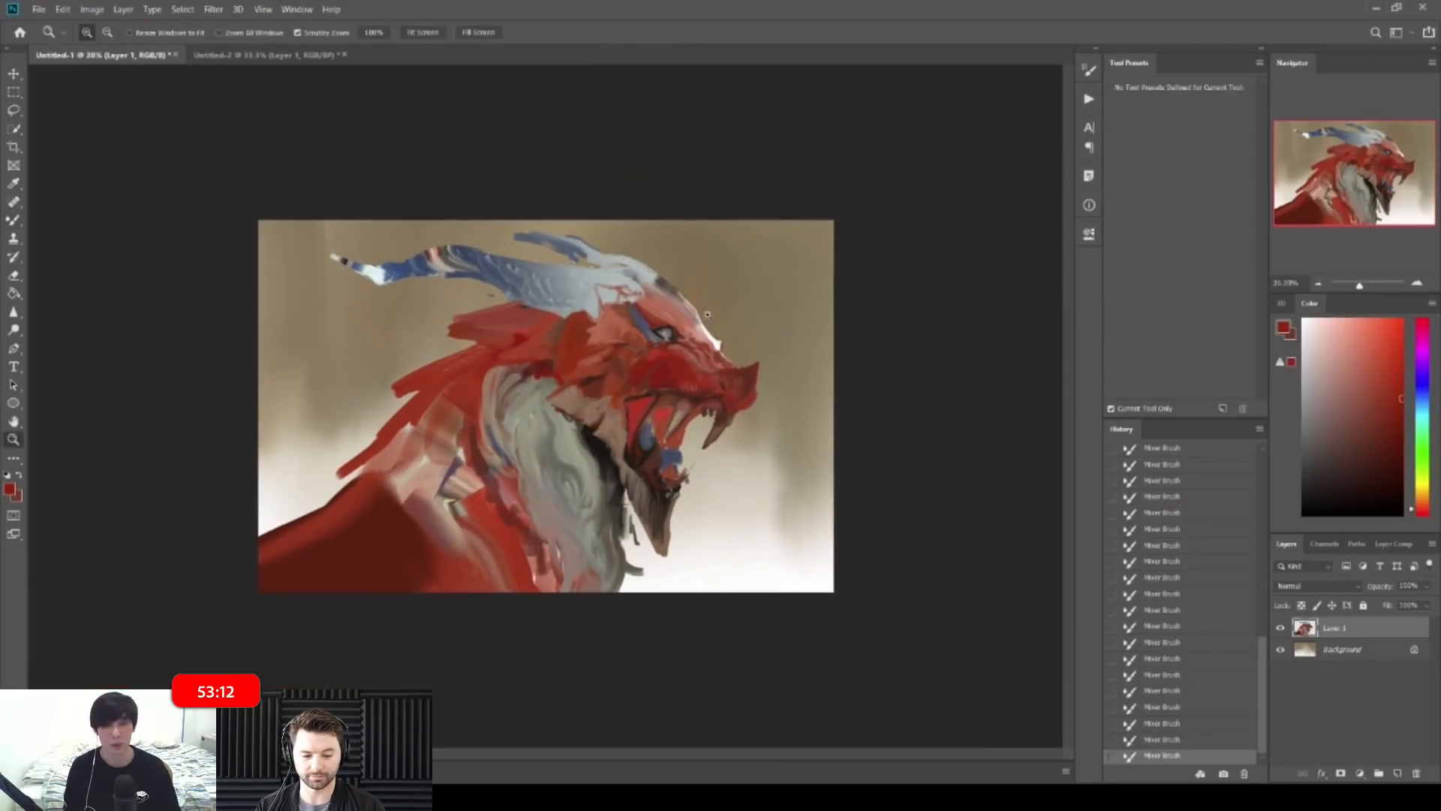
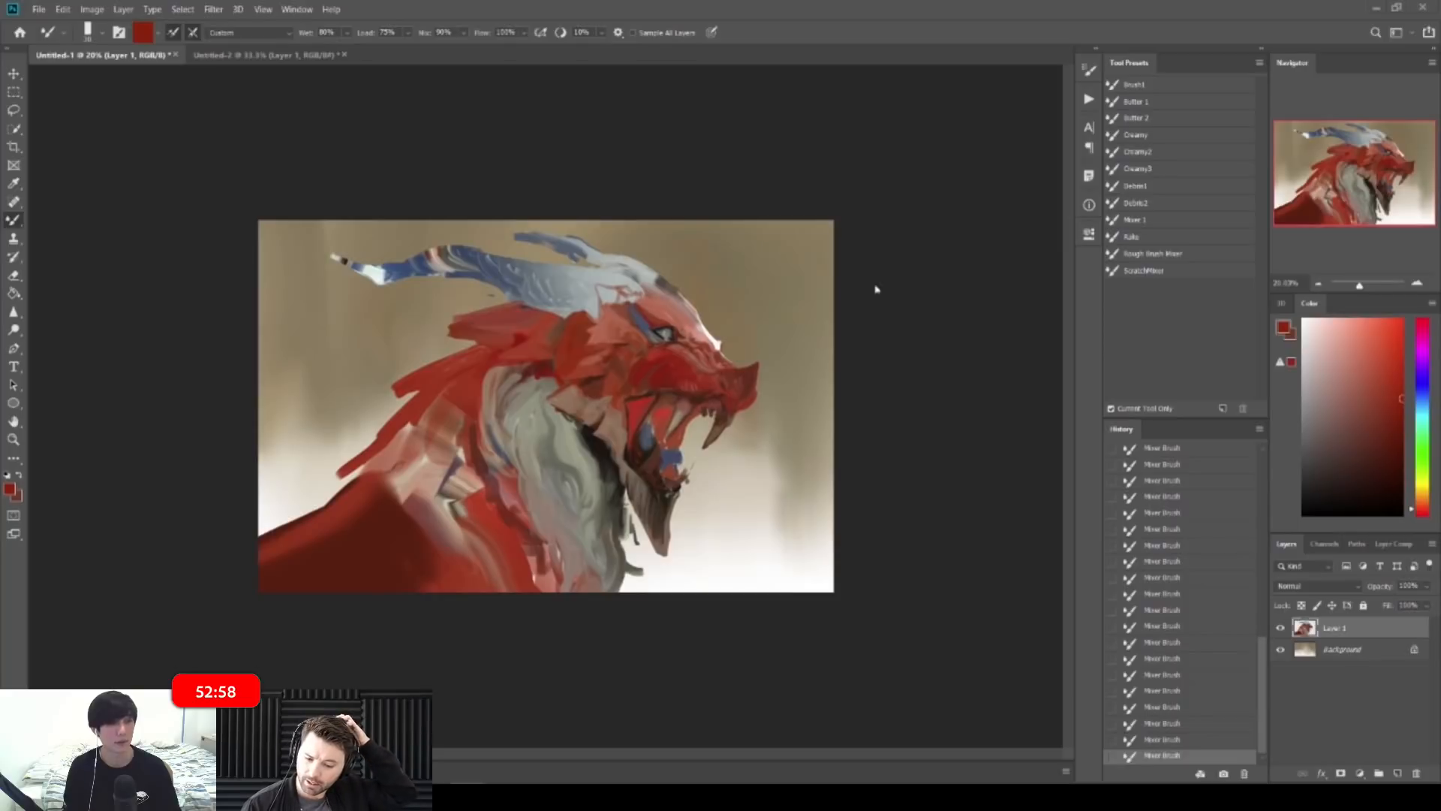
Step: Blend the jaw edge and cheek with red-brown and lighter red paint picked from the canvas
left_click_drag(724, 443, 835, 442)
left_click(662, 399, "alt")
left_click_drag(709, 380, 670, 356)
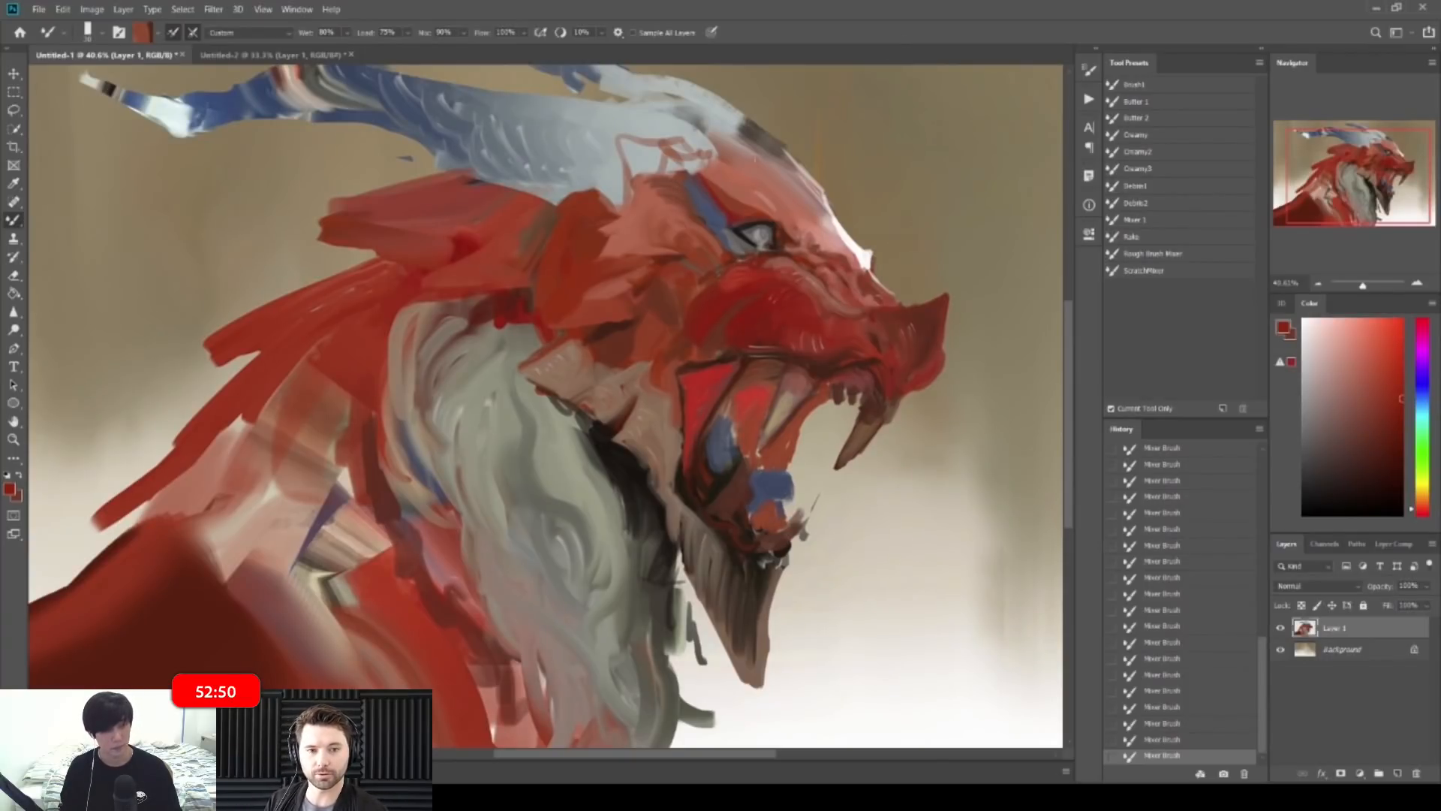
left_click_drag(587, 316, 595, 316)
left_click(623, 314, "alt")
key("]")
key("]")
key("]")
key("]")
left_click(567, 300, "alt")
left_click(721, 321, "alt")
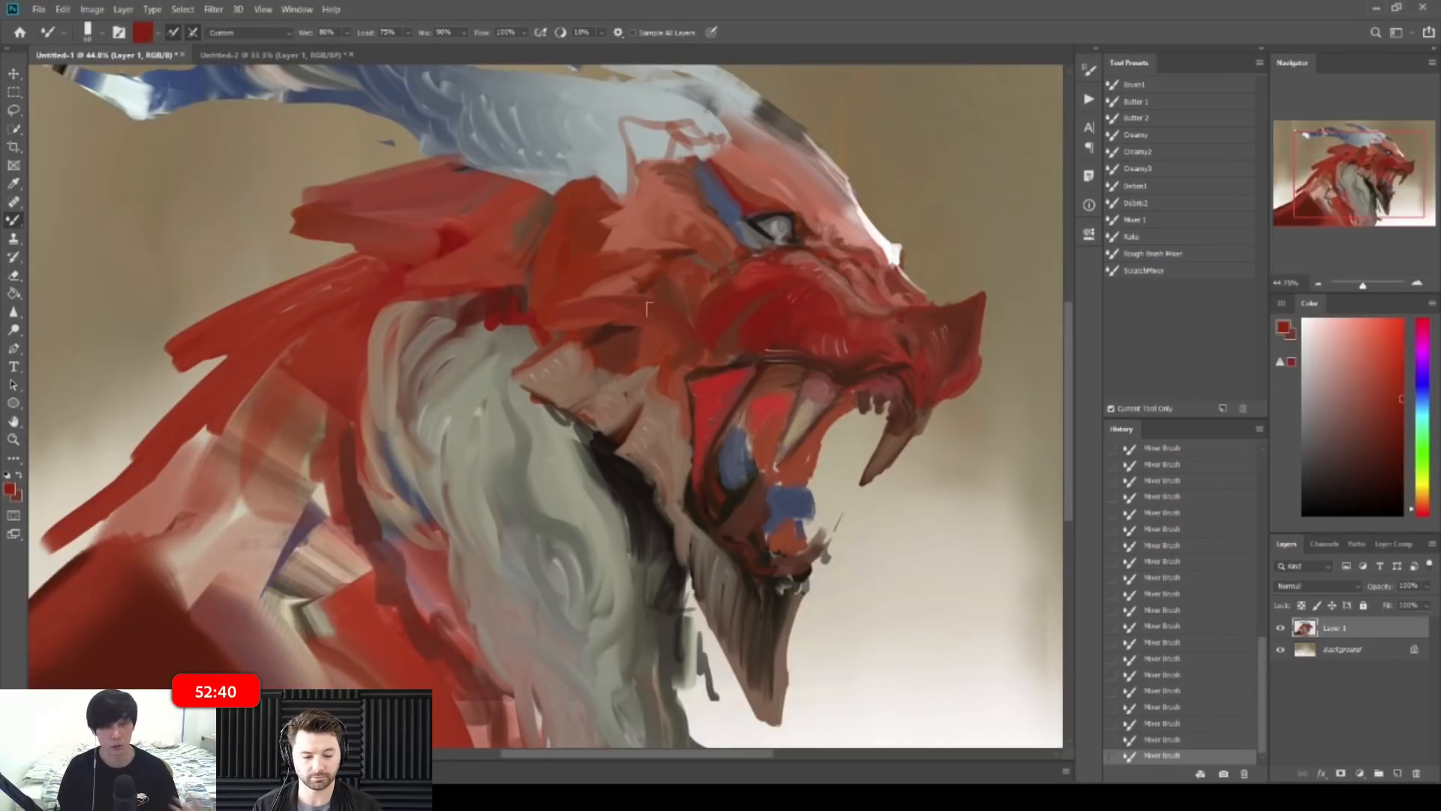
left_click(545, 343, "alt")
mouse_move(542, 330)
left_mouse_down()
mouse_move(597, 319)
mouse_move(569, 301)
mouse_move(542, 313)
mouse_move(600, 306)
mouse_move(605, 279)
mouse_move(671, 306)
left_mouse_up()
left_click(616, 278, "alt")
left_click(626, 274, "alt")
left_click(571, 278, "alt")
Step: Extend the cheek down-left in light red and repaint its dark spike with a larger brush
key("ctrl+space")
left_click(607, 291, "alt")
mouse_move(578, 308)
left_mouse_down()
mouse_move(527, 350)
mouse_move(656, 335)
left_mouse_up()
left_click(543, 356, "alt")
left_click(607, 336, "alt")
key("]")
left_click(601, 343, "alt")
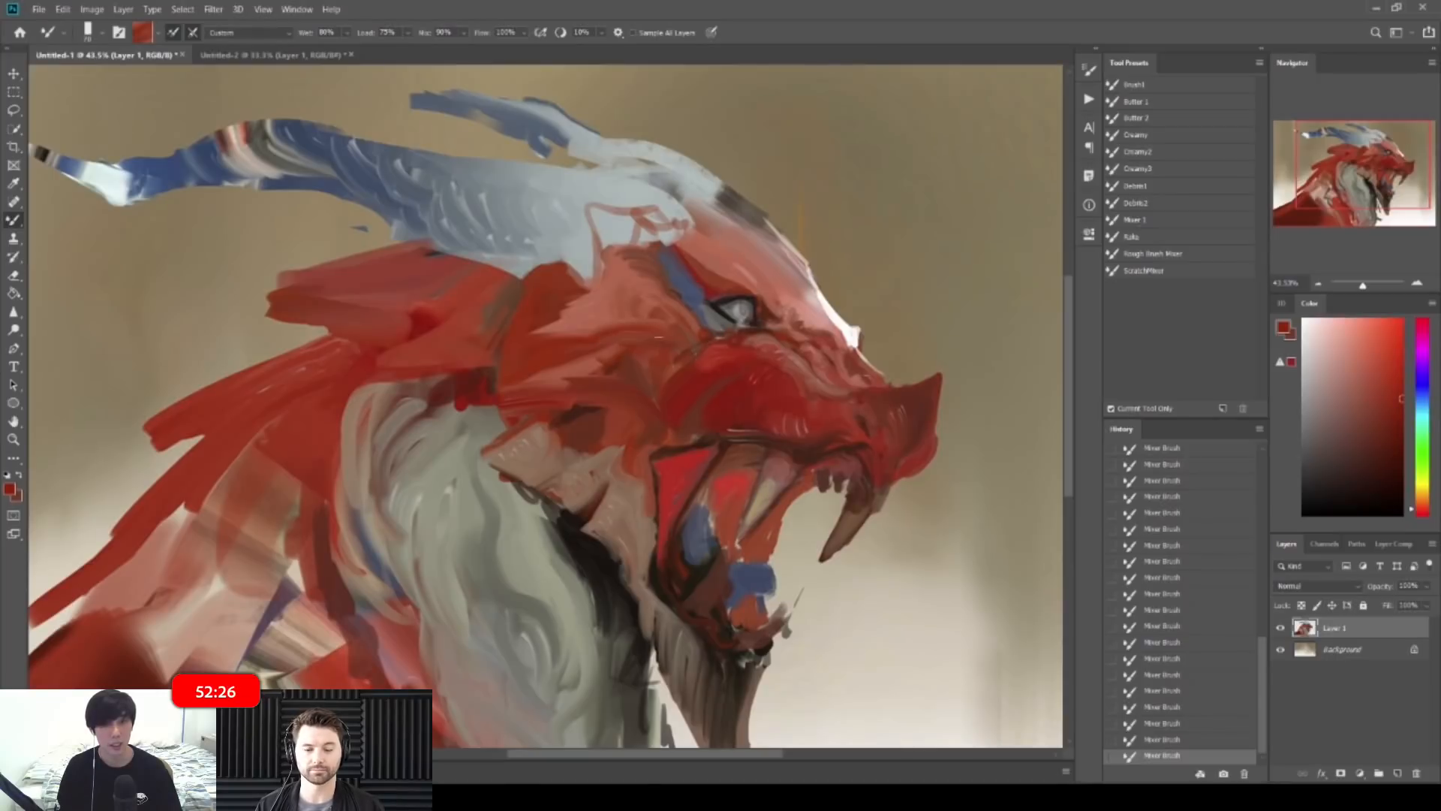
left_click(630, 310, "alt")
left_click(656, 313, "alt")
left_click(657, 313, "alt")
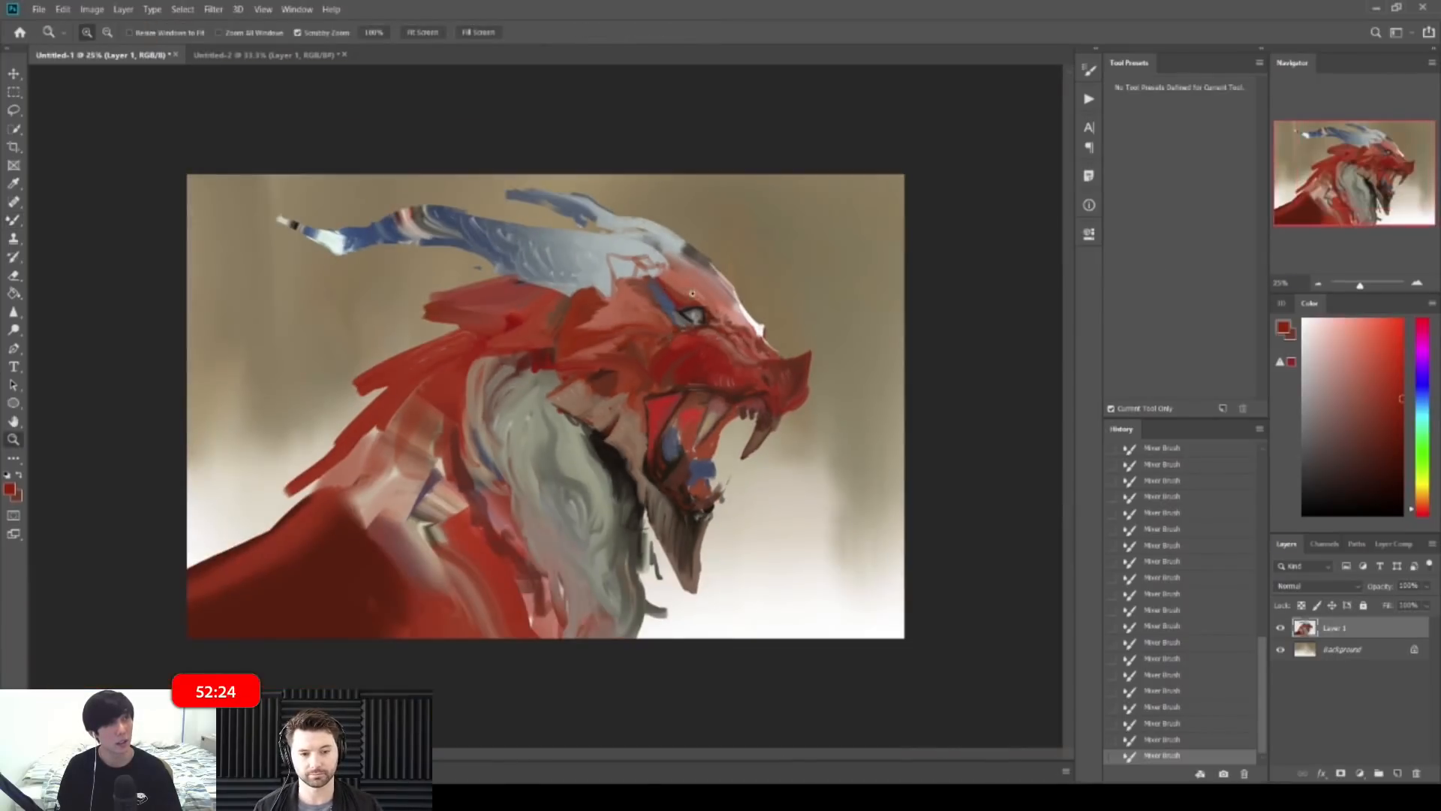
Step: Mirror the canvas and smear the red crest into smooth, soft-edged blended strokes
key("ctrl+shift+h")
mouse_move(541, 301)
left_mouse_down()
mouse_move(496, 301)
mouse_move(540, 282)
mouse_move(497, 275)
mouse_move(511, 282)
left_mouse_up()
left_click(471, 260, "alt")
mouse_move(488, 262)
left_mouse_down()
mouse_move(514, 278)
mouse_move(525, 259)
mouse_move(547, 265)
left_mouse_up()
left_click(495, 263, "alt")
left_click_drag(484, 261, 570, 268)
left_click_drag(506, 274, 577, 275)
mouse_move(551, 263)
left_mouse_down()
mouse_move(581, 281)
mouse_move(574, 272)
left_mouse_up()
mouse_move(540, 264)
left_mouse_down()
mouse_move(578, 278)
mouse_move(563, 272)
left_mouse_up()
mouse_move(517, 272)
left_mouse_down()
mouse_move(544, 278)
mouse_move(564, 324)
mouse_move(591, 319)
mouse_move(580, 328)
left_mouse_up()
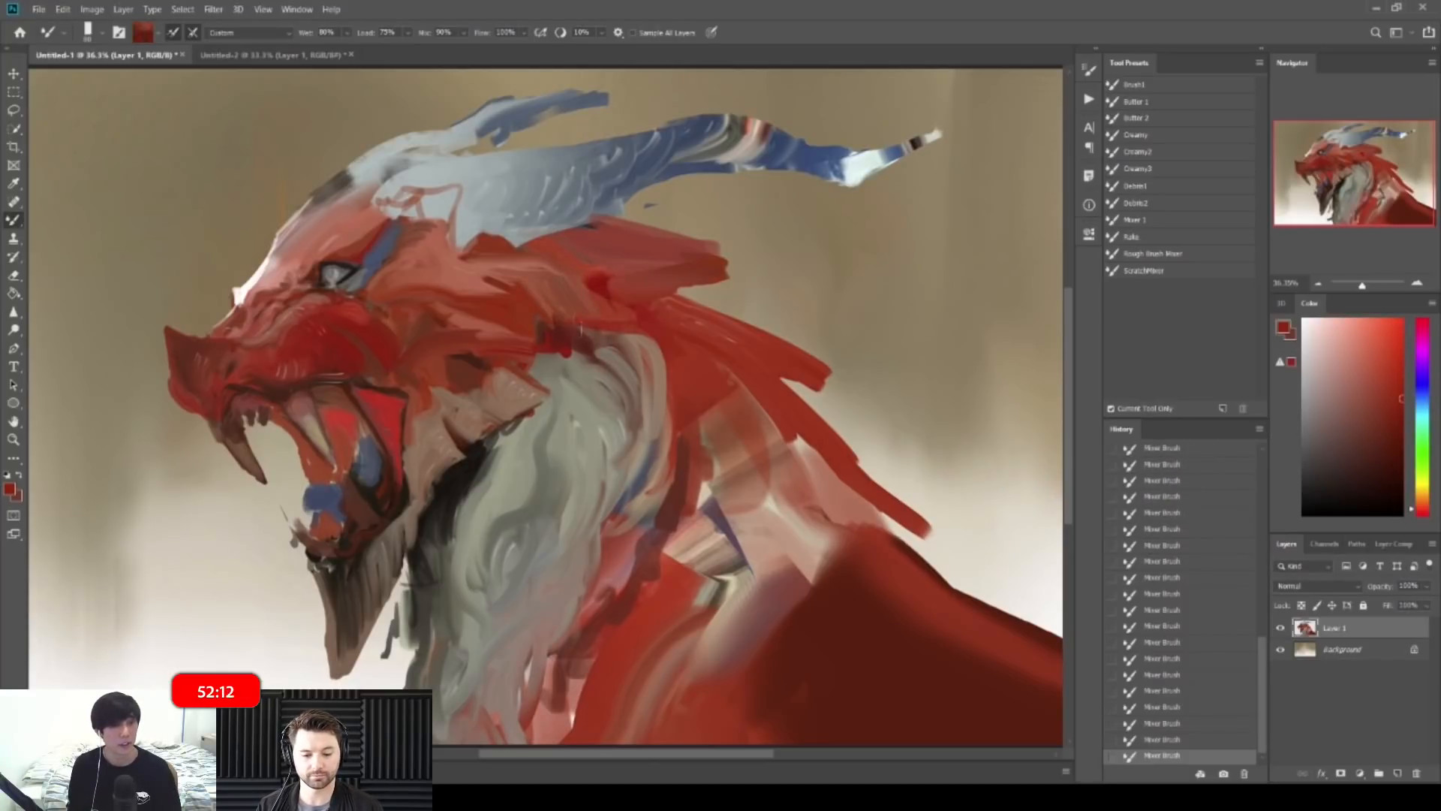
Step: Flip the painting back to face right and blend a stroke into the cheek with a smaller brush
key("ctrl+space")
mouse_move(672, 302)
left_mouse_down()
mouse_move(660, 238)
mouse_move(686, 372)
left_mouse_up()
key("ctrl+shift+h")
key("ctrl+space")
key("ctrl+space")
key("ctrl+space")
left_click_drag(846, 377, 837, 342)
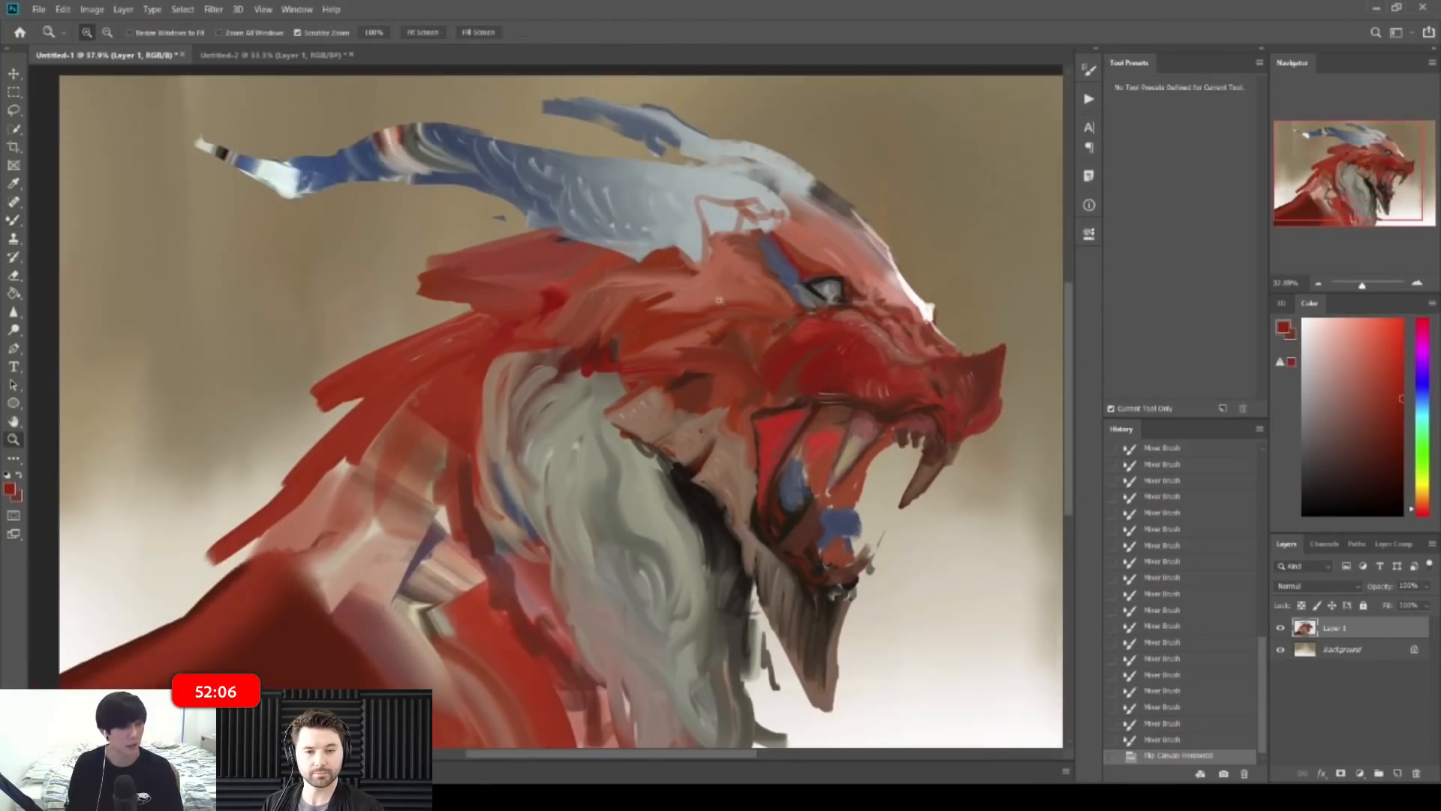
key("ctrl+space")
left_click_drag(670, 336, 678, 366)
key("[")
left_click(740, 321, "alt")
left_click_drag(750, 318, 719, 354)
Step: Rework the cheek with small dark red and salmon blended strokes, softening the upper cheek
left_click(739, 362, "alt")
left_click(702, 344, "alt")
left_click_drag(702, 349, 724, 346)
mouse_move(755, 288)
left_mouse_down()
mouse_move(728, 294)
mouse_move(788, 309)
left_mouse_up()
left_click(773, 319, "alt")
left_click_drag(791, 309, 835, 327)
left_click_drag(848, 313, 822, 330)
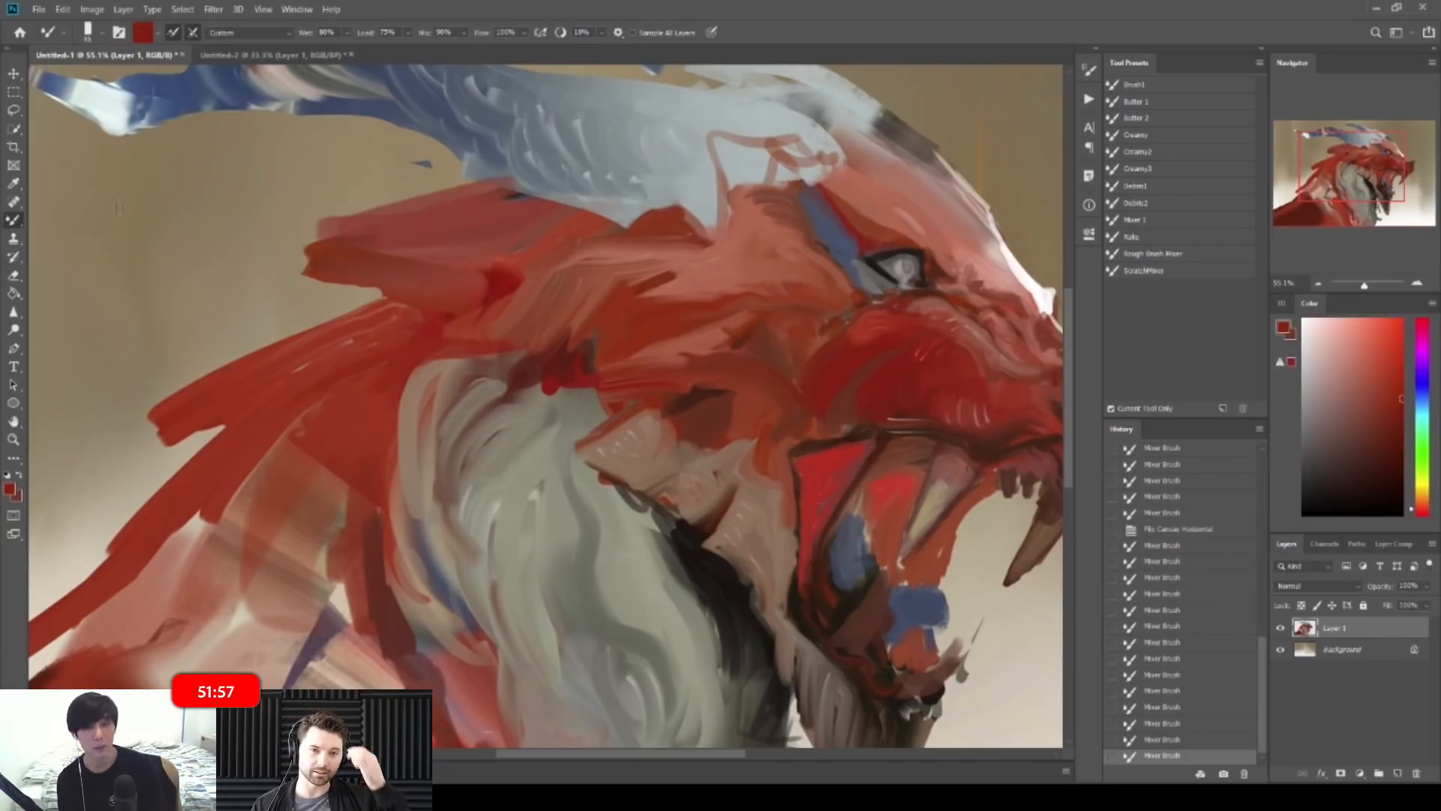
Step: Switch to the Brush tool and dab sampled dark red across the cheek from left to right
left_click(14, 223, "alt")
left_click(766, 298, "alt")
key("bracketright")
key("bracketright")
left_click_drag(757, 290, 758, 303)
left_click_drag(764, 288, 788, 305)
left_click_drag(791, 288, 800, 306)
mouse_move(809, 285)
left_mouse_down()
mouse_move(804, 303)
mouse_move(831, 303)
left_mouse_up()
Step: Paint a muted red stroke over the cheek, then sample several reds and a darker brown-red
left_click(764, 280, "alt")
mouse_move(835, 291)
left_mouse_down()
mouse_move(838, 304)
mouse_move(760, 299)
left_mouse_up()
left_click(777, 293, "alt")
left_click(651, 288, "alt")
left_click(567, 352, "alt")
key("bracketright")
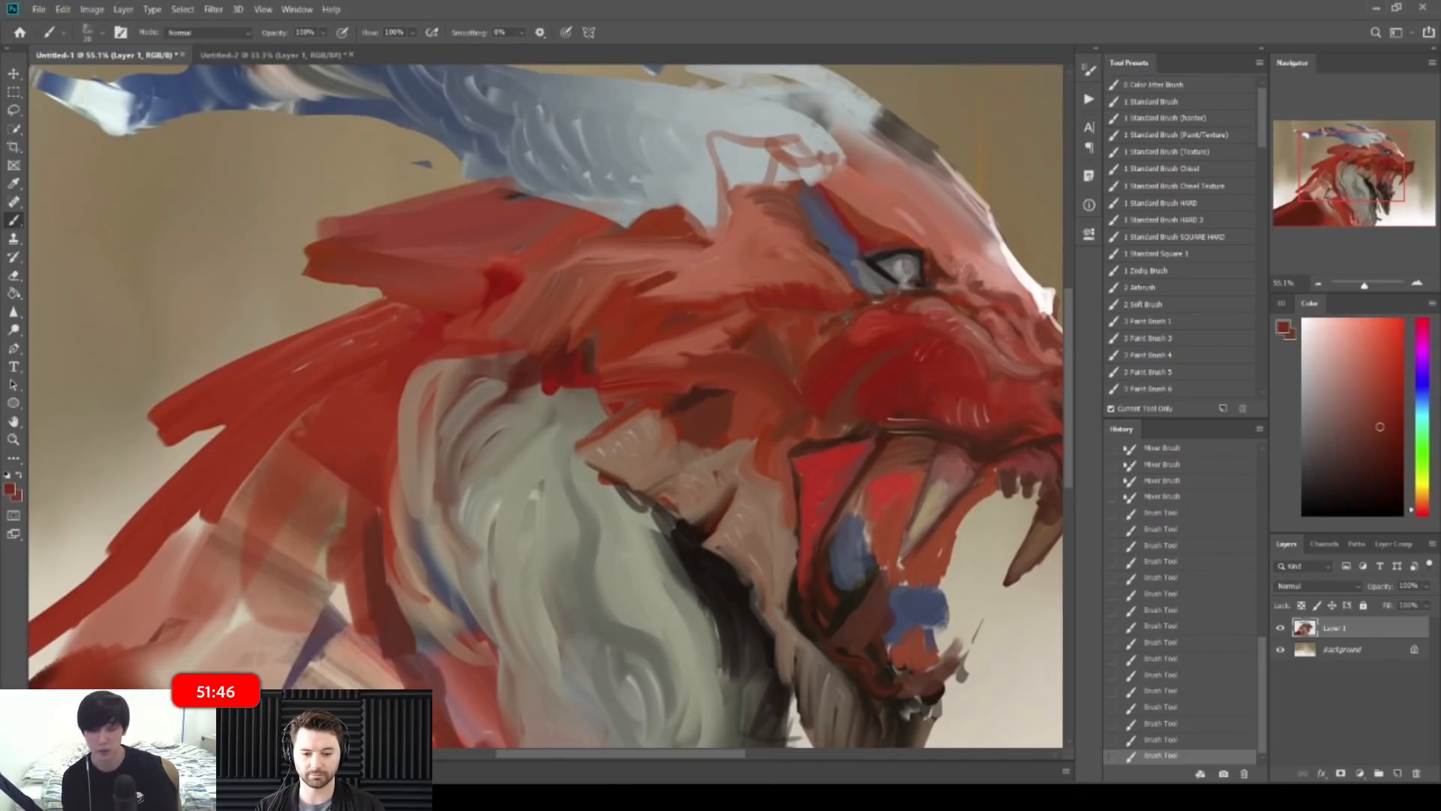
Step: Check the overall painting while sampling lighter red, dark brown, dark red and brighter red tones
mouse_move(781, 295)
left_mouse_down()
mouse_move(623, 322)
mouse_move(604, 349)
mouse_move(697, 319)
left_mouse_up()
left_click(696, 308, "alt")
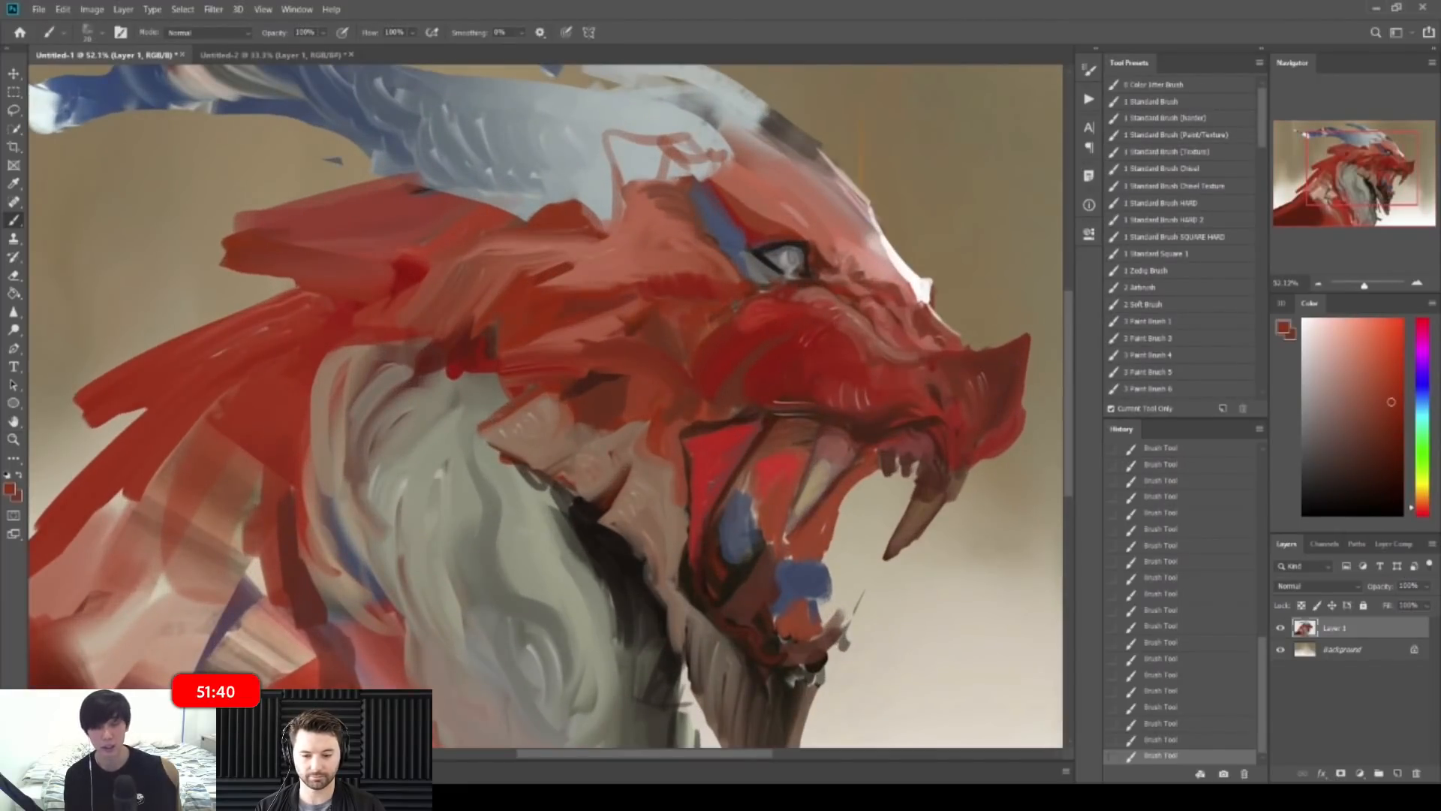
left_click_drag(719, 313, 651, 337)
left_click(579, 370, "alt")
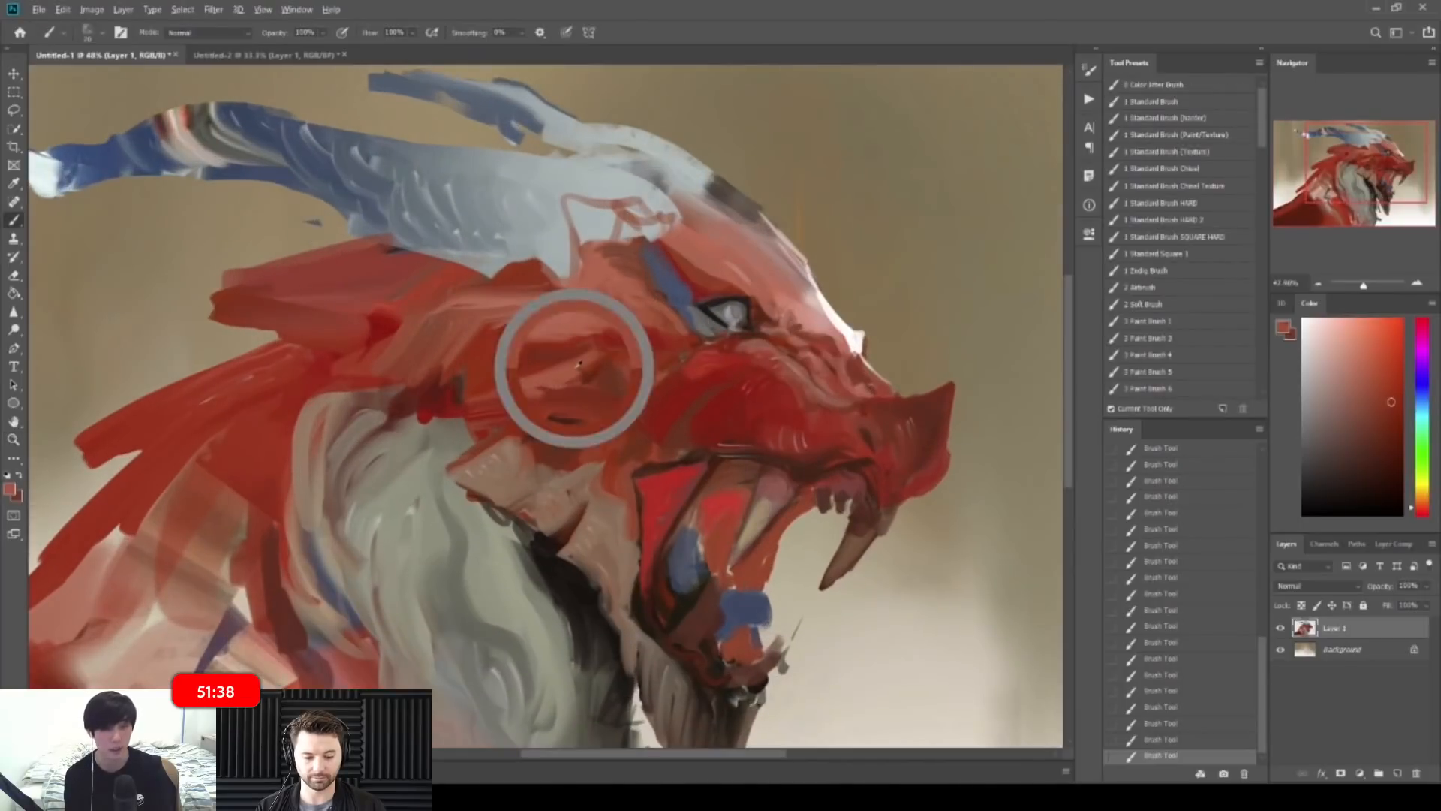
mouse_move(668, 368)
left_mouse_down()
mouse_move(553, 381)
mouse_move(654, 391)
left_mouse_up()
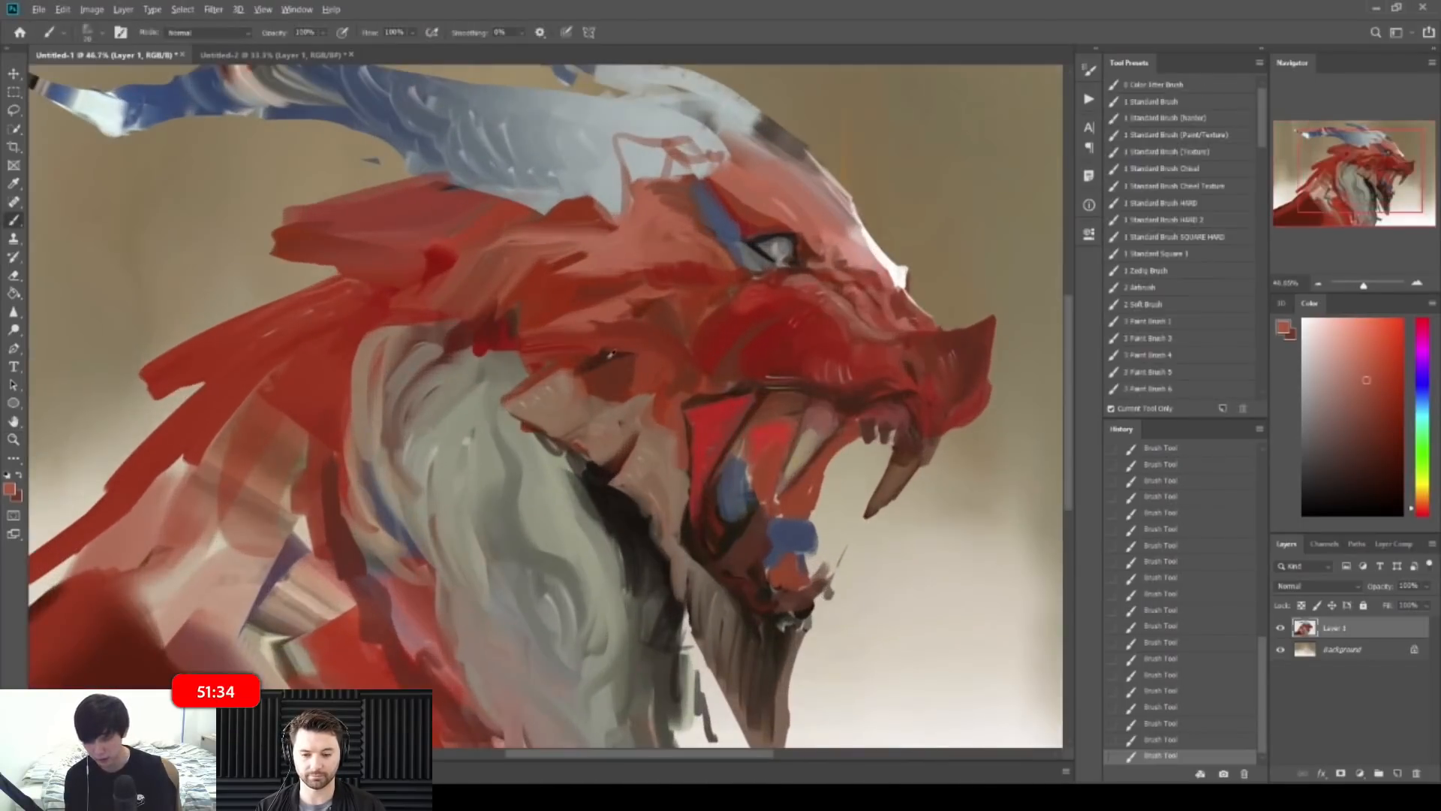
left_click(606, 358, "alt")
left_click_drag(579, 357, 620, 380)
left_click(573, 363, "alt")
left_click(624, 363, "alt")
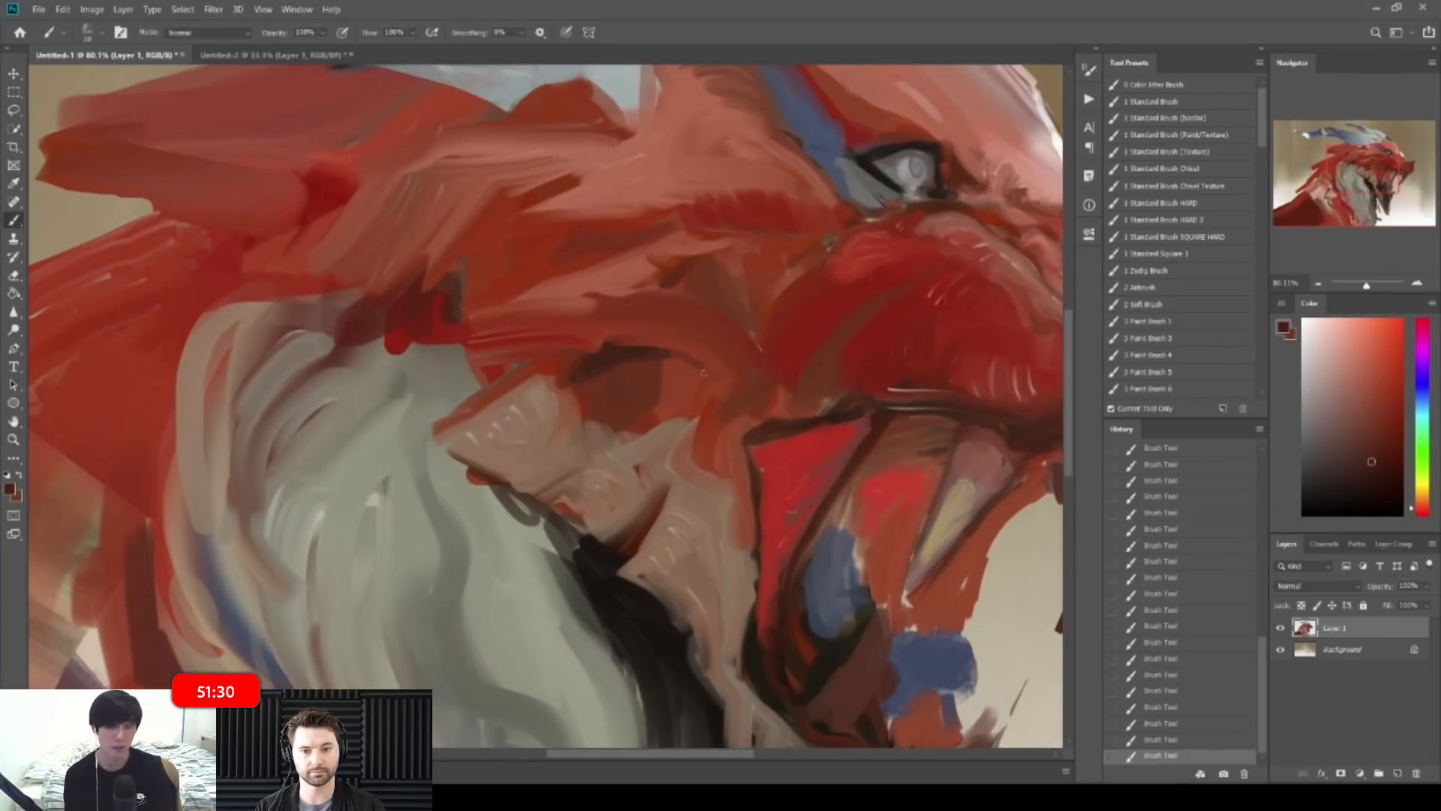
left_click(689, 375, "alt")
left_click_drag(686, 344, 660, 327)
Step: Mirror the canvas and refine the pale cheek plate with small muted brown strokes
key("ctrl+shift+h")
left_click_drag(541, 401, 644, 400)
left_click(444, 416, "alt")
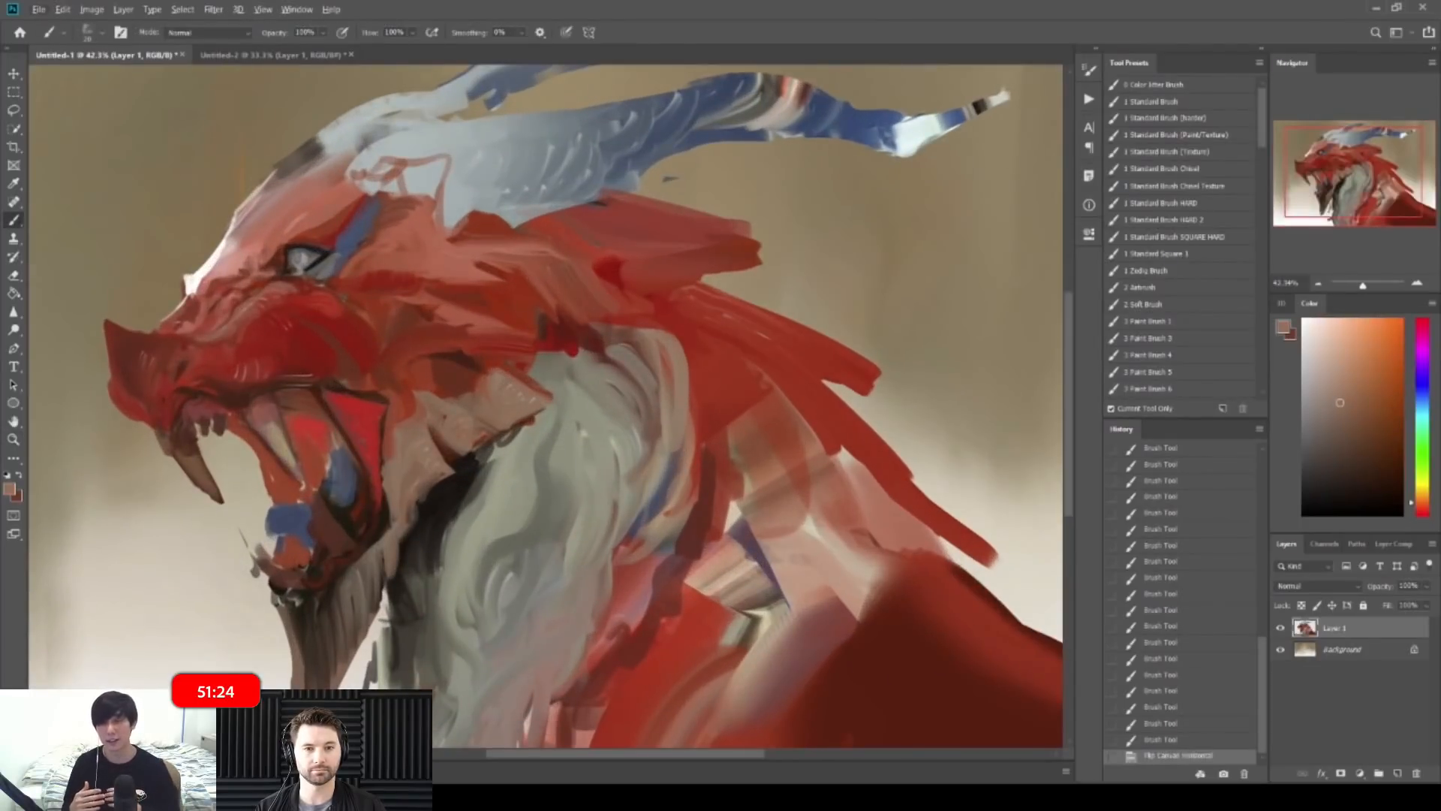
left_click(480, 415, "alt")
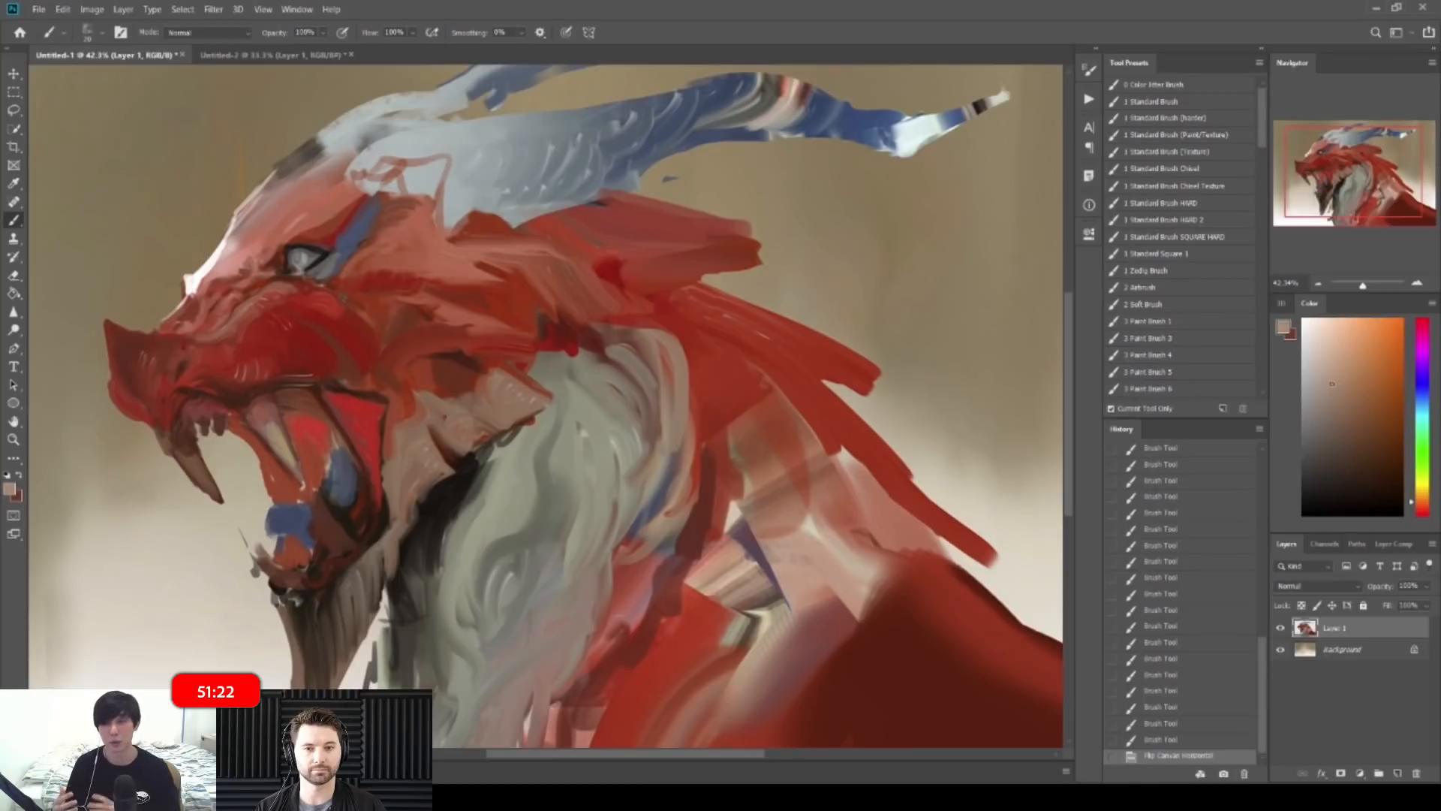
left_click_drag(486, 376, 502, 369)
left_click_drag(492, 379, 510, 374)
left_click_drag(499, 376, 518, 379)
left_click_drag(504, 372, 526, 384)
mouse_move(510, 376)
left_mouse_down()
mouse_move(532, 389)
mouse_move(504, 391)
left_mouse_up()
left_click_drag(498, 379, 513, 392)
left_click_drag(505, 381, 527, 397)
left_click_drag(516, 388, 539, 403)
mouse_move(526, 397)
left_mouse_down()
mouse_move(545, 406)
mouse_move(507, 394)
mouse_move(496, 408)
left_mouse_up()
Step: Sample a darker brown and paint fine brown strokes on the jaw
left_click(485, 401, "alt")
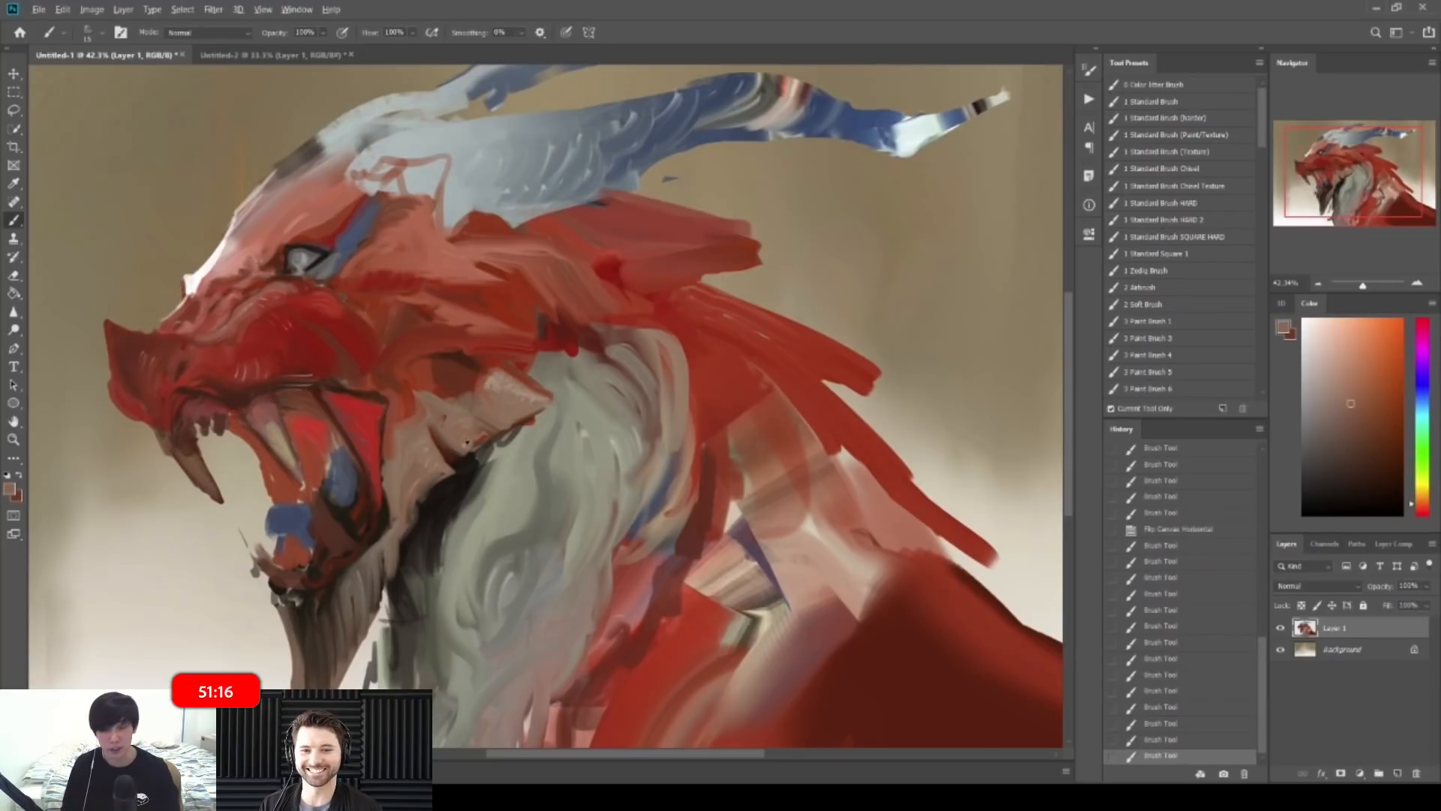
left_click(435, 480, "alt")
mouse_move(429, 450)
left_mouse_down()
mouse_move(439, 467)
mouse_move(430, 455)
left_mouse_up()
left_click_drag(417, 447, 430, 459)
left_click_drag(426, 448, 435, 464)
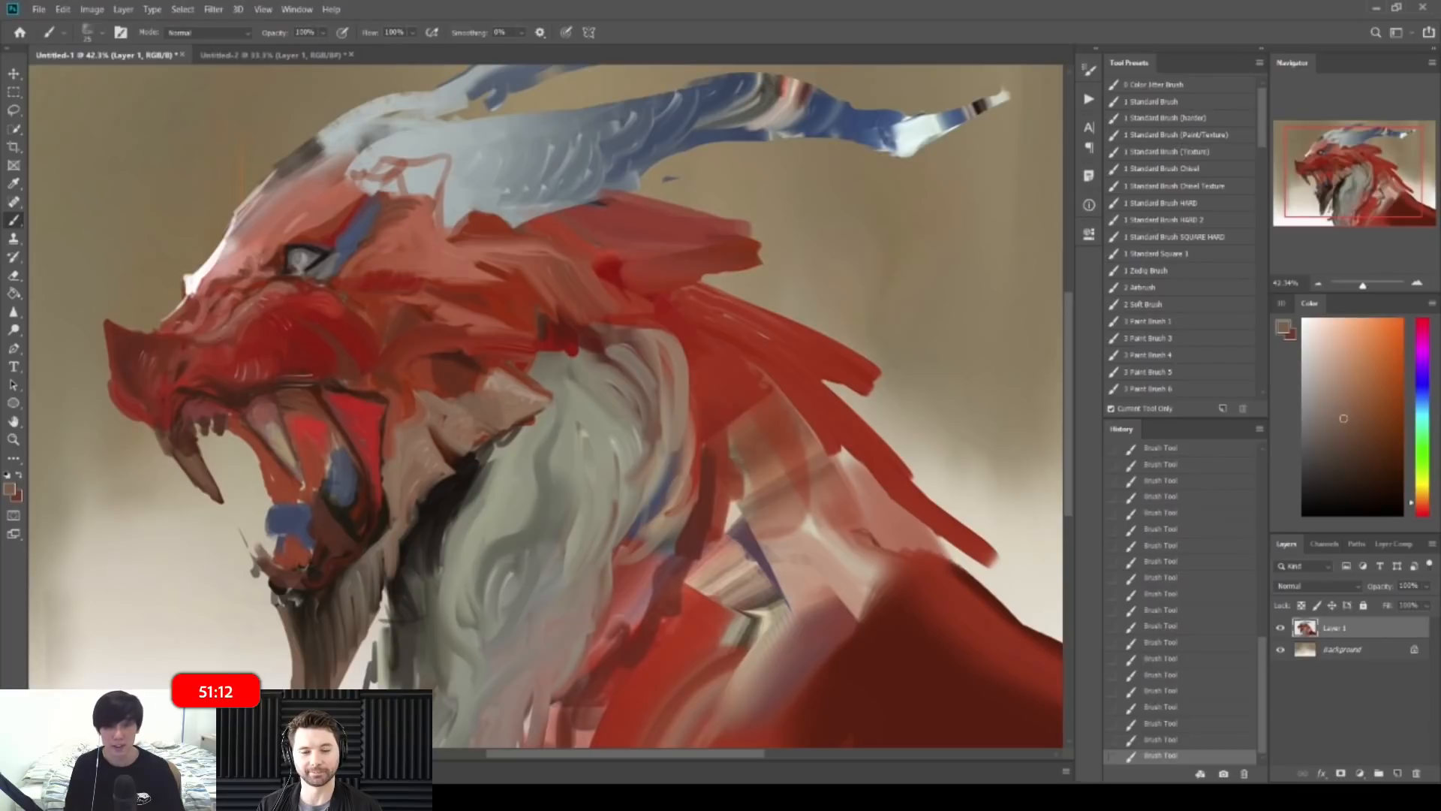
Step: Flip the painting back to face right and darken the jaw edge with thin dark brown strokes
left_click_drag(584, 393, 488, 394)
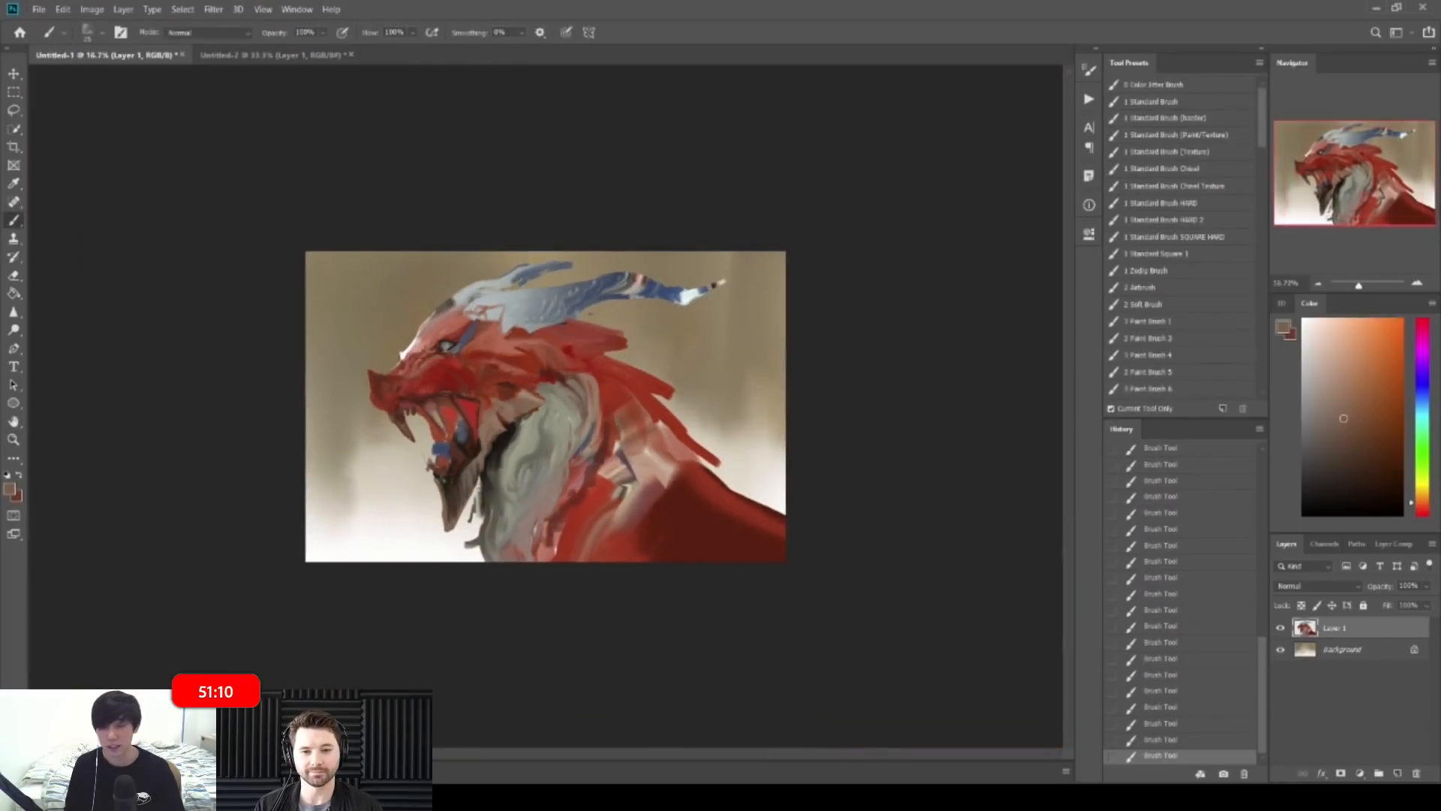
key("ctrl+shift+h")
left_click_drag(591, 414, 691, 413)
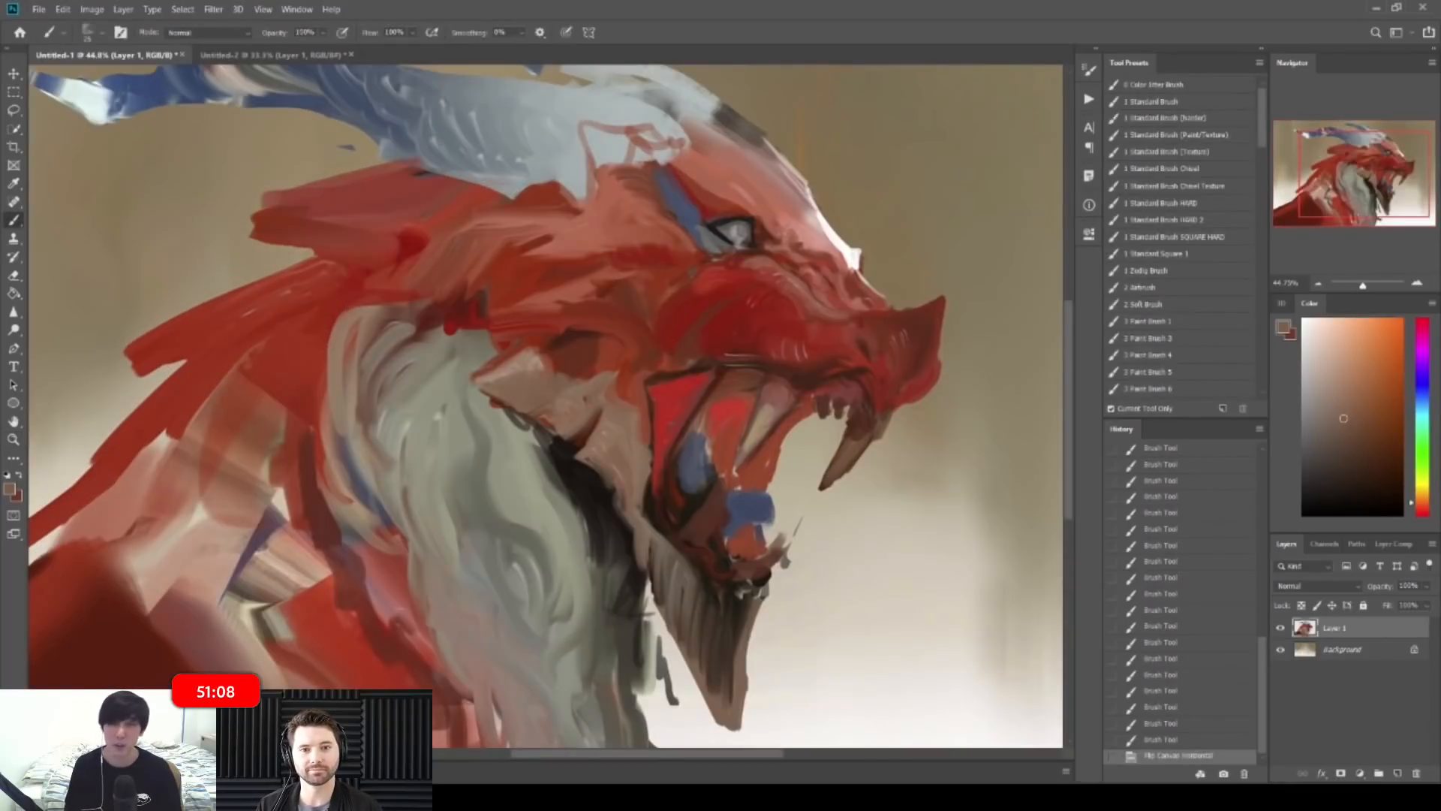
left_click_drag(651, 530, 668, 554)
left_click_drag(656, 537, 684, 587)
left_click(679, 577, "alt")
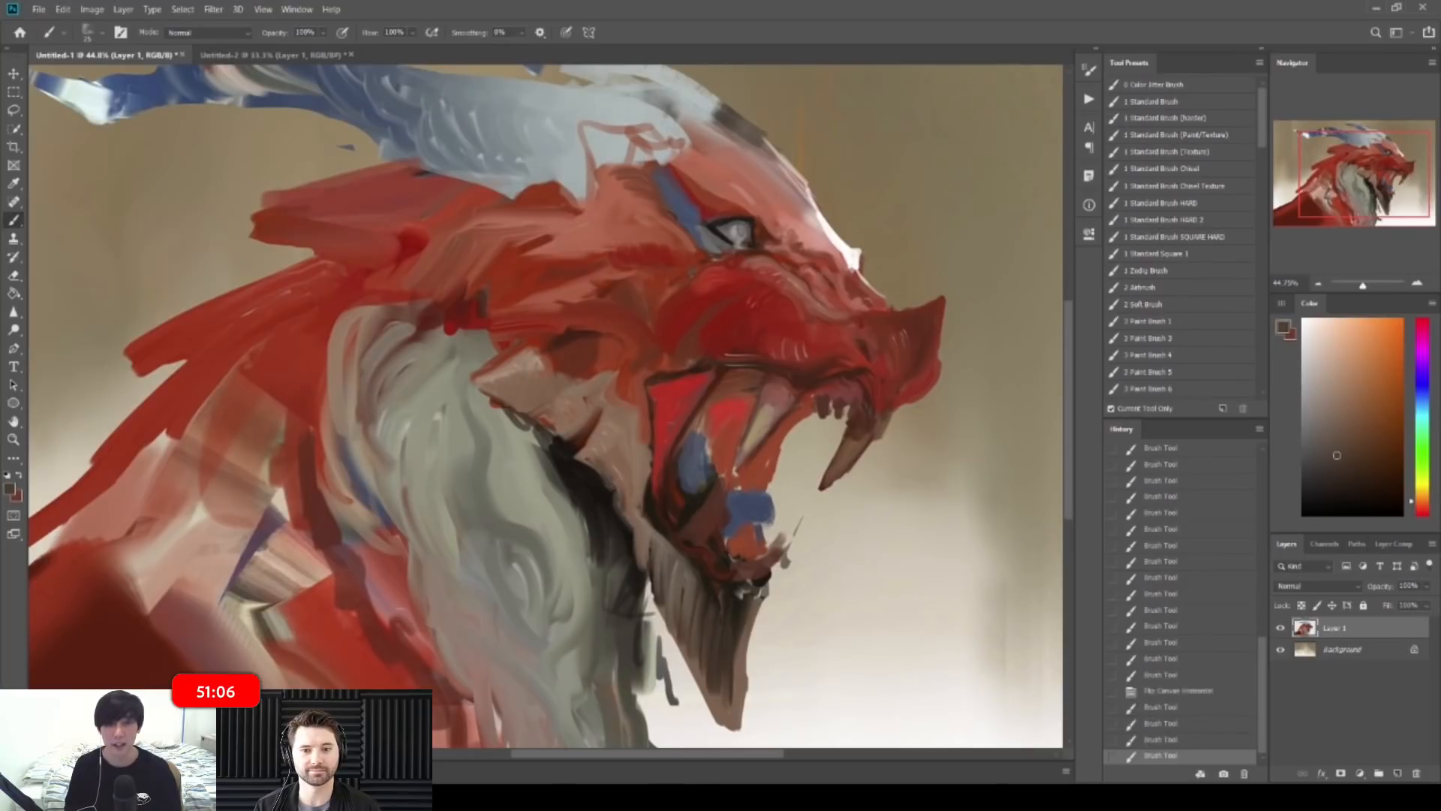
left_click_drag(617, 451, 627, 492)
left_click_drag(618, 447, 629, 490)
left_click_drag(620, 445, 629, 487)
left_click_drag(623, 443, 638, 497)
Step: Sample new browns from the jaw and lighten the lower jaw edge with short strokes
left_click(625, 459, "alt")
left_click(632, 480, "alt")
left_click(632, 390, "alt")
left_click_drag(627, 389, 617, 404)
left_click(615, 406, "alt")
mouse_move(617, 402)
left_mouse_down()
mouse_move(625, 425)
mouse_move(525, 420)
left_mouse_up()
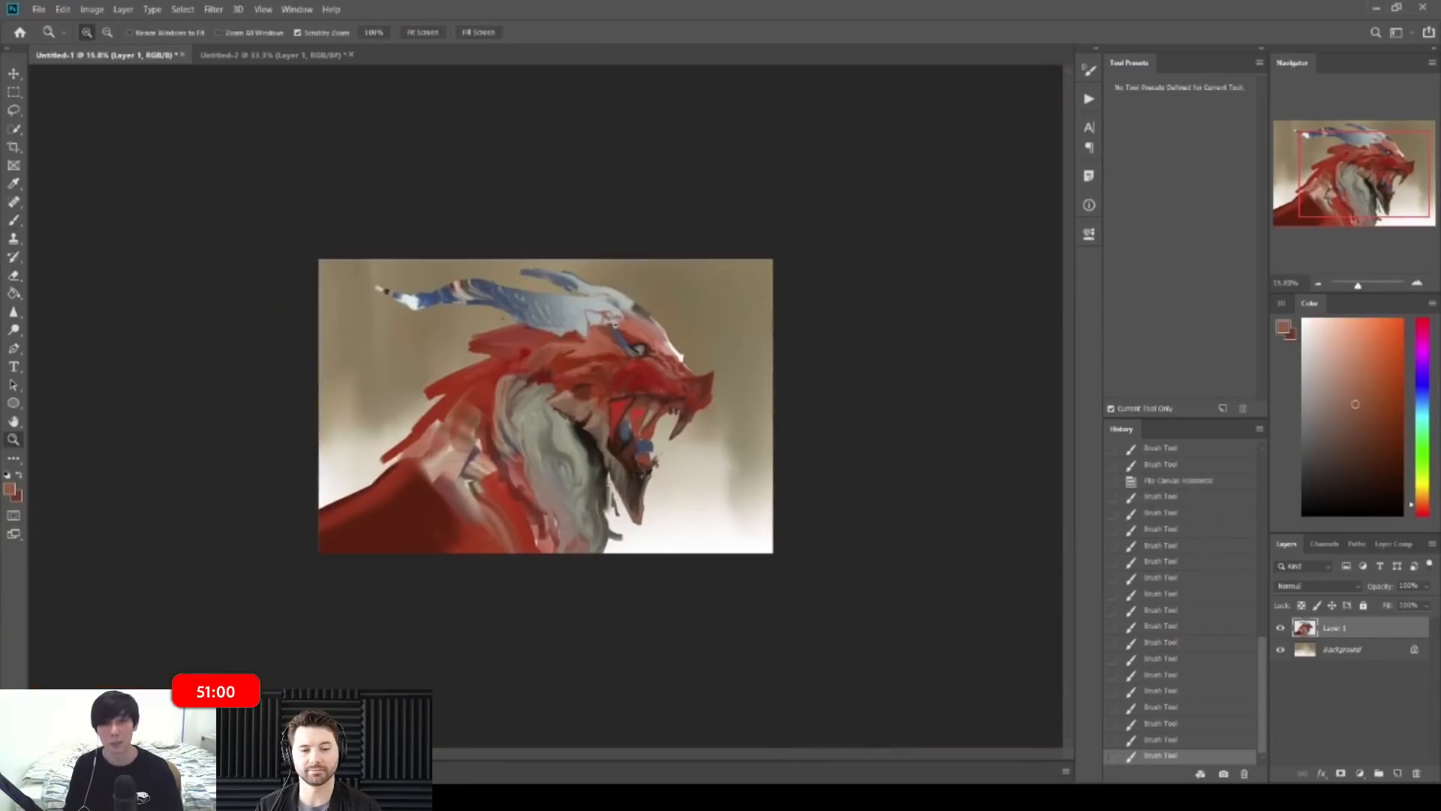
left_click_drag(629, 338, 604, 341)
left_click_drag(615, 495, 679, 496)
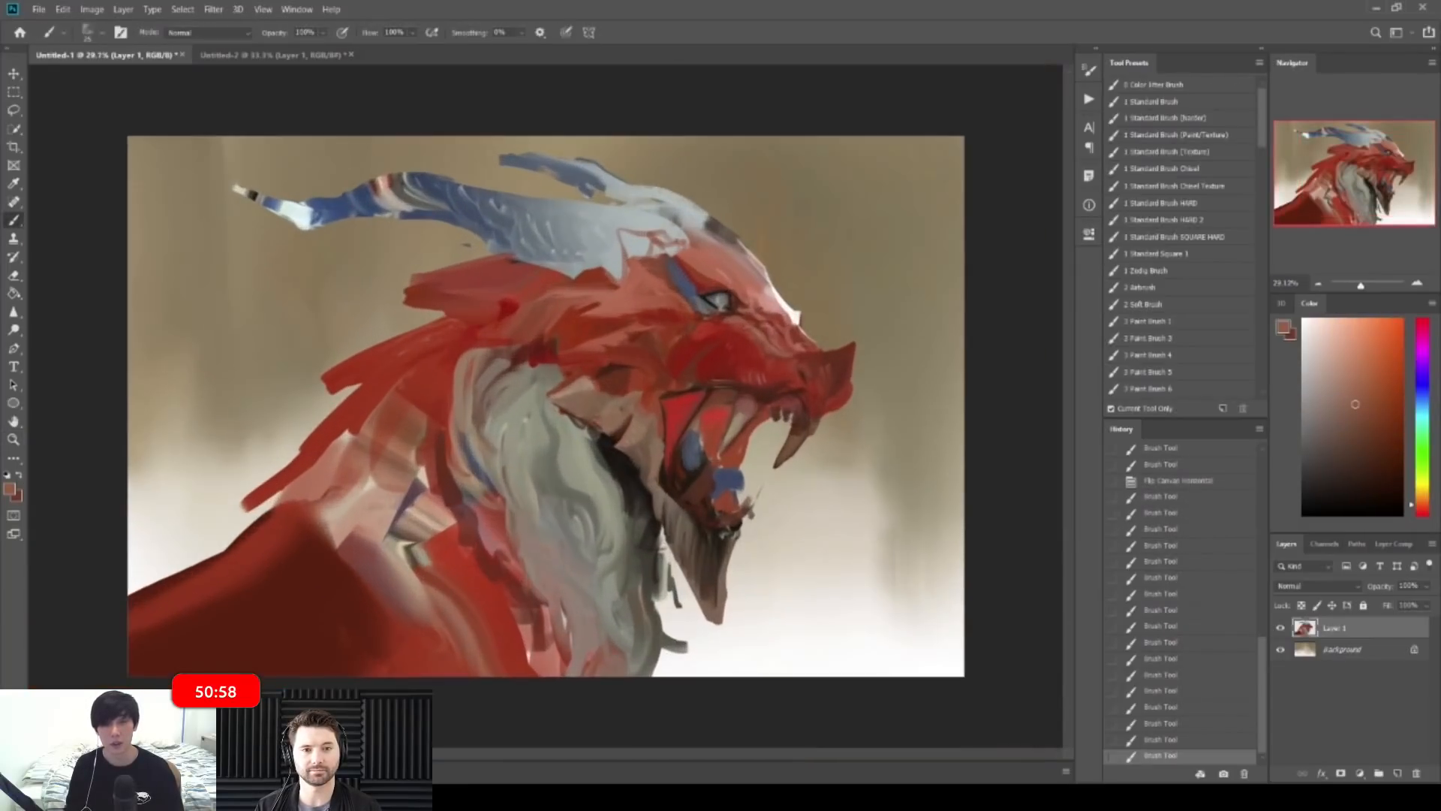
left_click(661, 495, "alt")
left_click_drag(716, 555, 711, 589)
left_click_drag(720, 553, 713, 608)
left_click_drag(718, 548, 717, 564)
Step: Sample near-black, brown and grey-brown tones for the jaw shadow
left_click(716, 541, "alt")
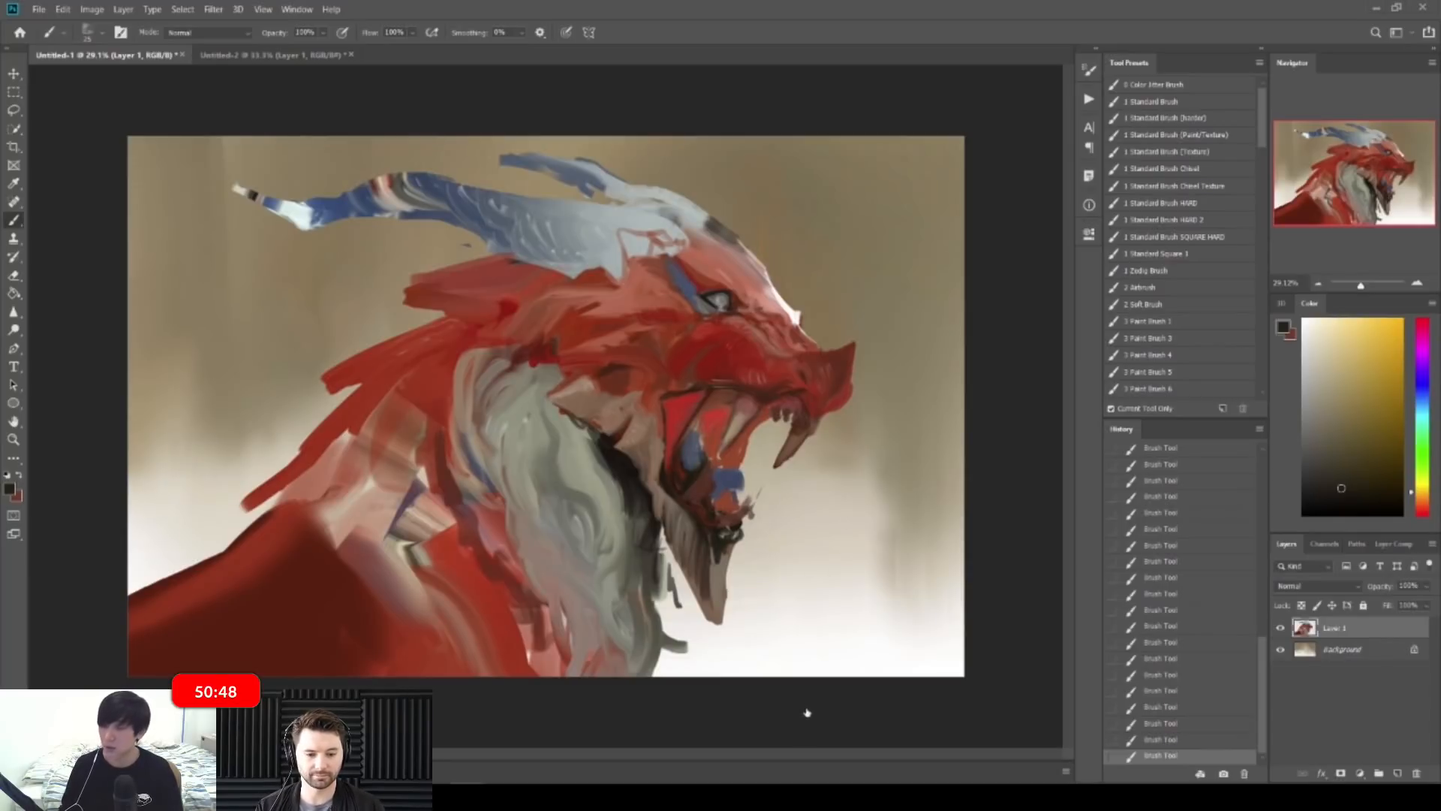
left_click_drag(729, 523, 765, 522)
left_click(719, 585, "alt")
left_click(715, 608, "alt")
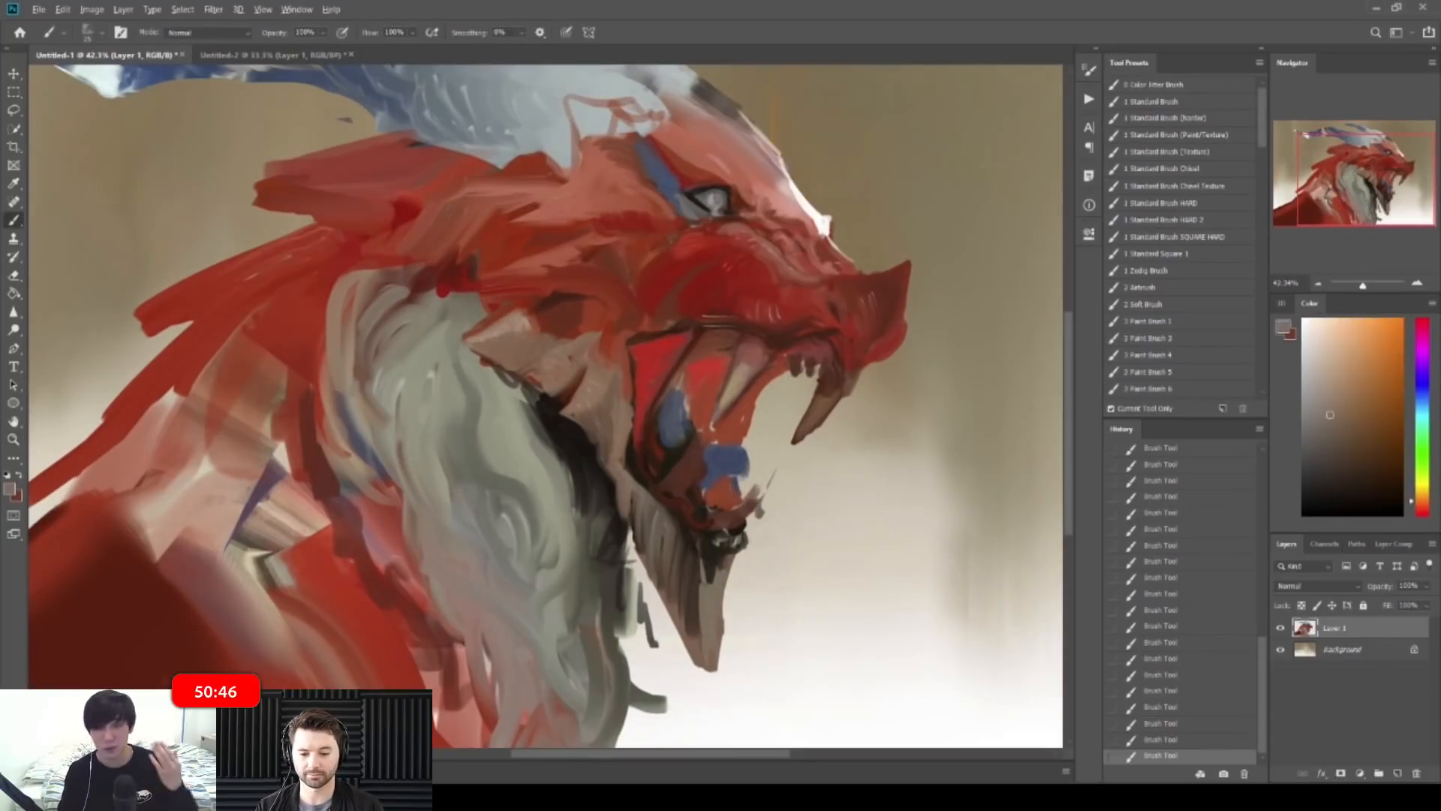
Step: Erase part of the jaw tip, then paint thin light strokes on the jaw's left edge
key("e")
mouse_move(697, 667)
left_mouse_down()
mouse_move(672, 619)
mouse_move(698, 660)
mouse_move(720, 666)
mouse_move(723, 651)
mouse_move(759, 676)
left_mouse_up()
key("b")
left_click(690, 620, "alt")
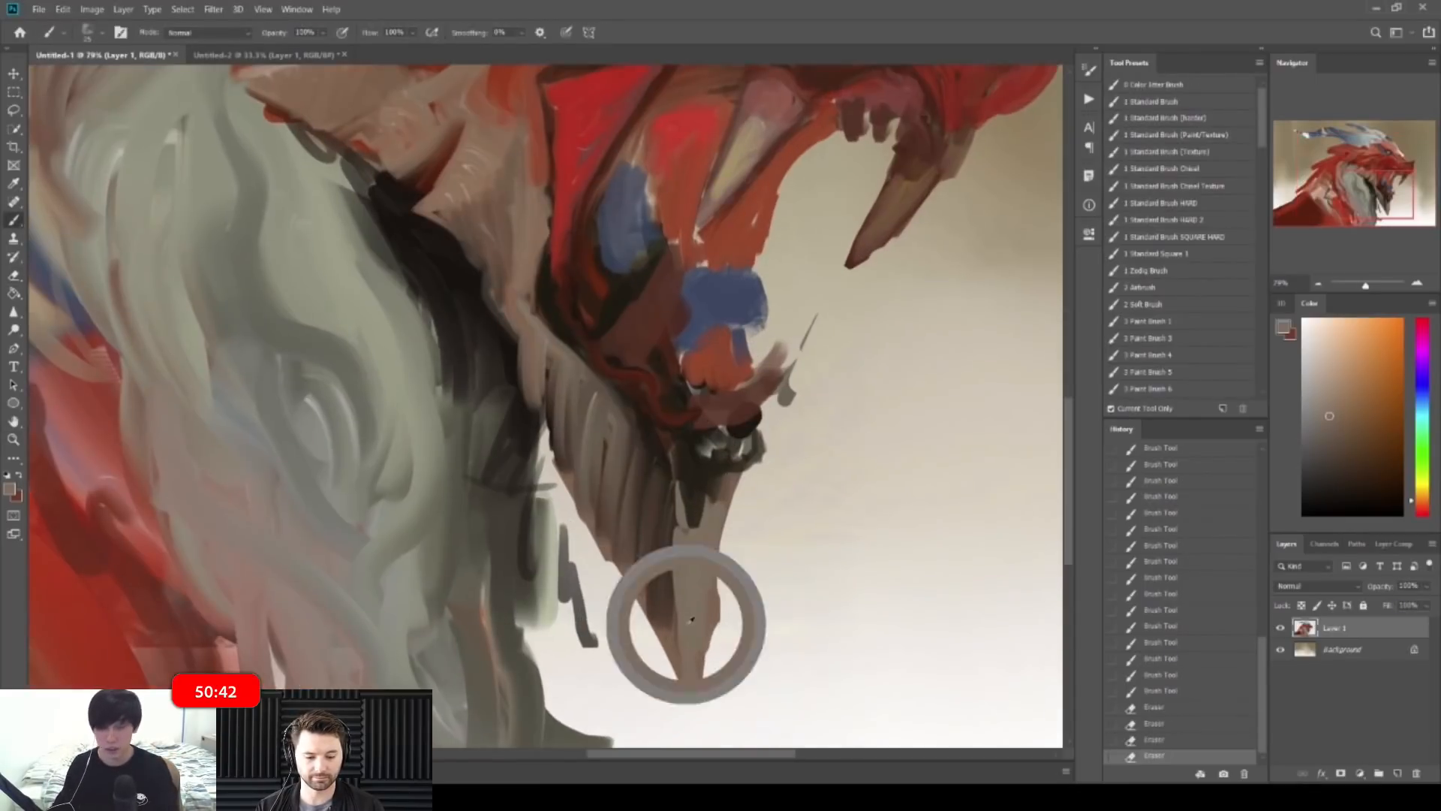
left_click(698, 559, "alt")
key("bracketleft")
key("bracketleft")
mouse_move(683, 636)
left_mouse_down()
mouse_move(680, 535)
mouse_move(682, 634)
left_mouse_up()
Step: Cover the jaw's light left edge with darker sampled dabs and strokes
left_click(692, 574, "alt")
left_click(680, 625, "alt")
left_click(687, 600, "alt")
mouse_move(679, 574)
left_mouse_down()
mouse_move(689, 668)
mouse_move(654, 630)
left_mouse_up()
left_click(677, 608, "alt")
left_click(691, 623, "alt")
Step: Mirror the canvas to check the drawing and cover the dark line near the jaw
key("ctrl+space")
key("ctrl+shift+h")
key("ctrl+space")
mouse_move(472, 497)
left_mouse_down()
mouse_move(426, 499)
mouse_move(467, 496)
mouse_move(474, 525)
mouse_move(464, 511)
mouse_move(459, 522)
left_mouse_up()
key("ctrl+space")
left_click(466, 484, "alt")
Step: With a 40 px brush, paint brown-grey and darker brown strokes along the jaw edges
left_click(484, 501, "alt")
key("bracketright")
left_click(471, 491, "alt")
left_click(457, 504, "alt")
key("bracketright")
left_click_drag(463, 495, 456, 546)
left_click(449, 529, "alt")
mouse_move(466, 520)
left_mouse_down()
mouse_move(461, 548)
mouse_move(425, 576)
mouse_move(439, 574)
left_mouse_up()
left_click_drag(448, 551, 437, 576)
Step: Add lighter brown strokes on the lower jaw
key("z")
mouse_move(601, 454)
left_mouse_down()
mouse_move(514, 451)
mouse_move(559, 451)
left_mouse_up()
key("b")
left_click(412, 517, "alt")
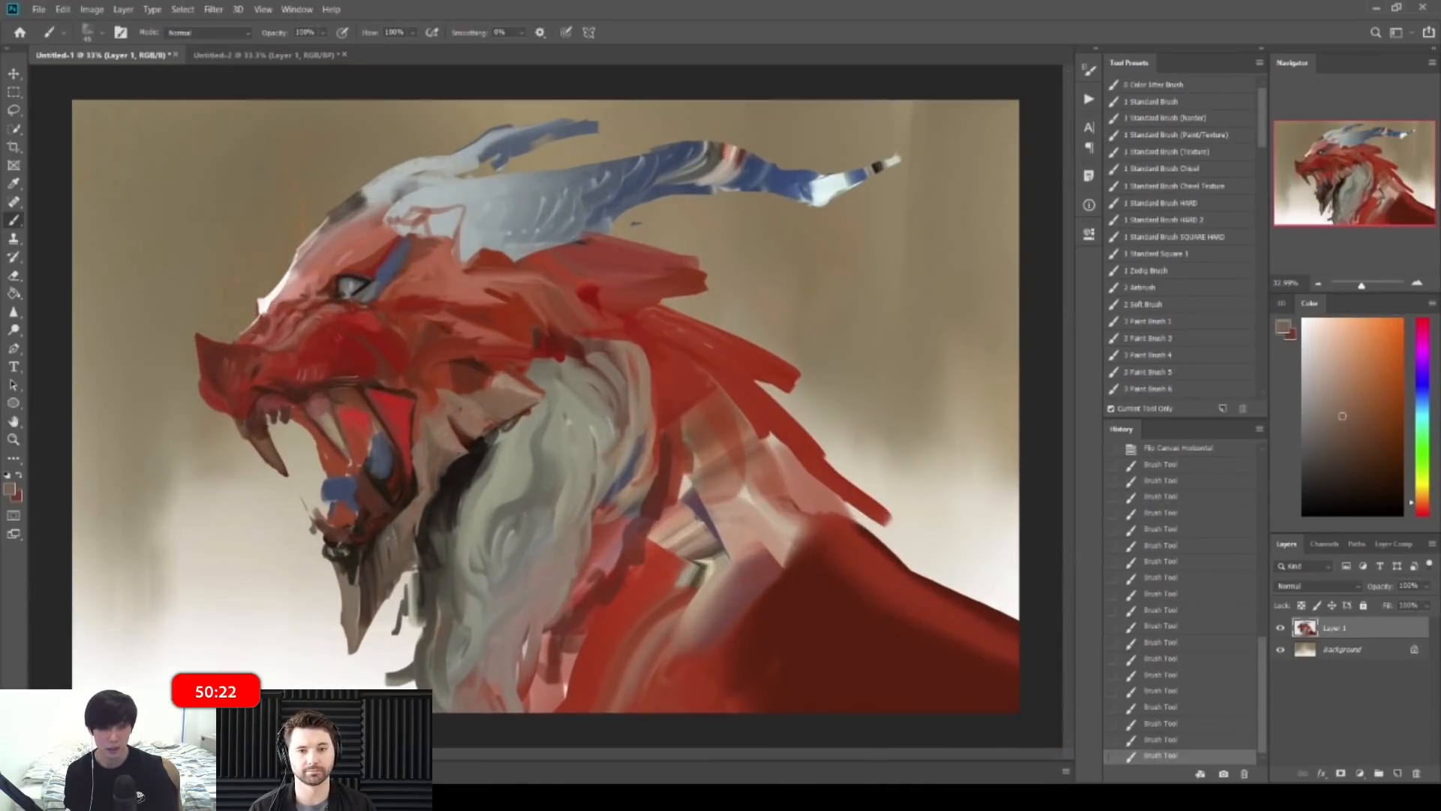
left_click_drag(372, 553, 367, 610)
left_click_drag(387, 563, 376, 593)
Step: Mirror the canvas again and paint a lighter stroke along the mirrored jaw
key("z")
left_click_drag(514, 509, 444, 509)
key("b")
key("ctrl+shift+h")
key("z")
left_click_drag(661, 593, 733, 601)
key("b")
left_click(574, 568, "alt")
mouse_move(571, 570)
left_mouse_down()
mouse_move(589, 535)
mouse_move(564, 504)
mouse_move(611, 504)
mouse_move(590, 476)
left_mouse_up()
Step: Paint darker strokes on the jaw and small dark brown strokes near the fang
key("z")
key("b")
left_click(589, 509, "alt")
key("z")
left_click_drag(631, 375, 643, 375)
key("b")
key("bracketleft")
key("bracketleft")
key("bracketleft")
key("z")
mouse_move(612, 225)
left_mouse_down()
mouse_move(574, 225)
mouse_move(642, 229)
left_mouse_up()
key("b")
left_click(735, 360, "alt")
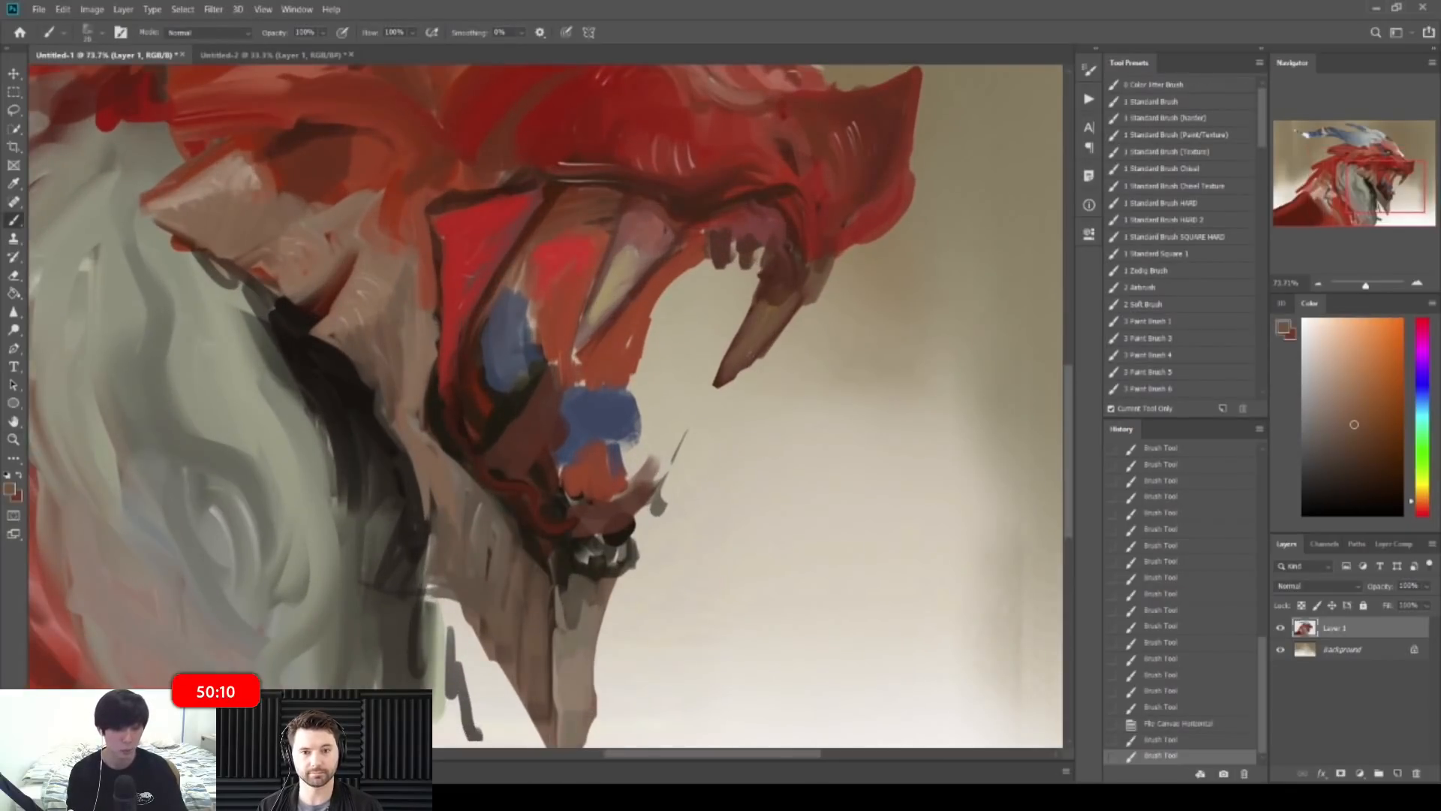
left_click_drag(773, 296, 747, 338)
Step: Paint light tan strokes and pale dabs on the teeth
key("z")
left_click_drag(752, 292, 760, 293)
key("b")
left_click(617, 265, "alt")
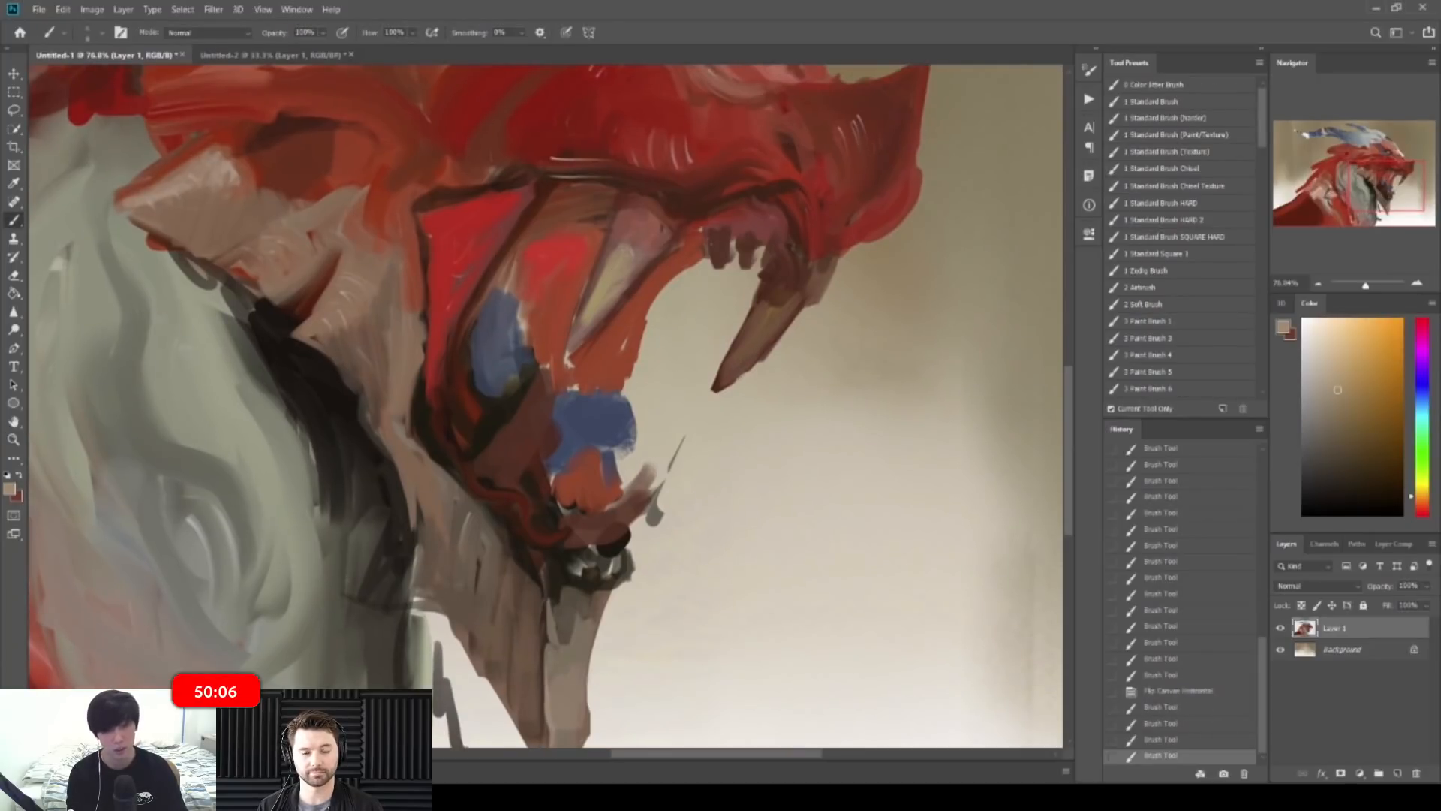
mouse_move(719, 238)
left_mouse_down()
mouse_move(722, 267)
mouse_move(753, 267)
left_mouse_up()
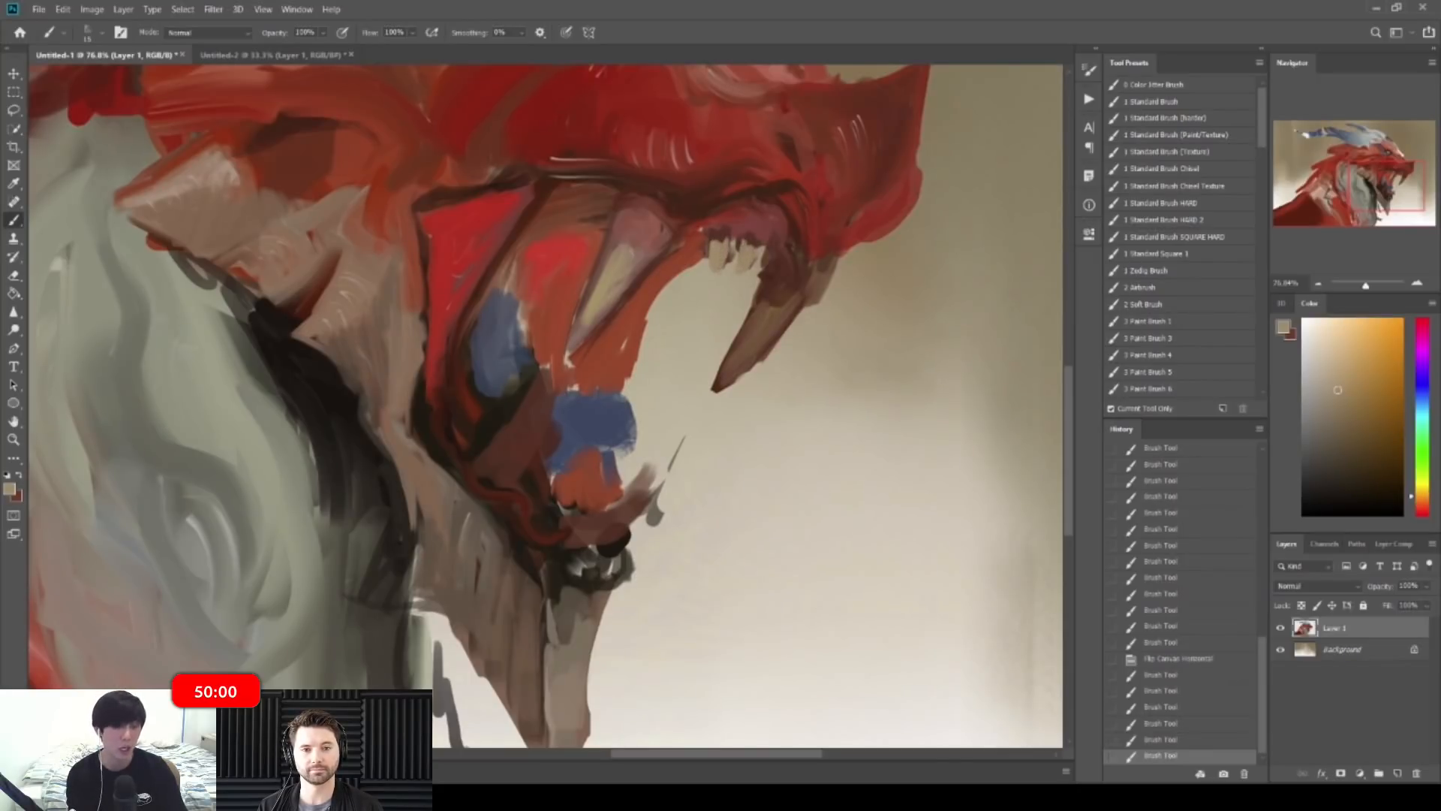
left_click(734, 208)
left_click(685, 213, "alt")
Step: Dab dark maroon into the gums above the teeth
left_click(666, 210, "alt")
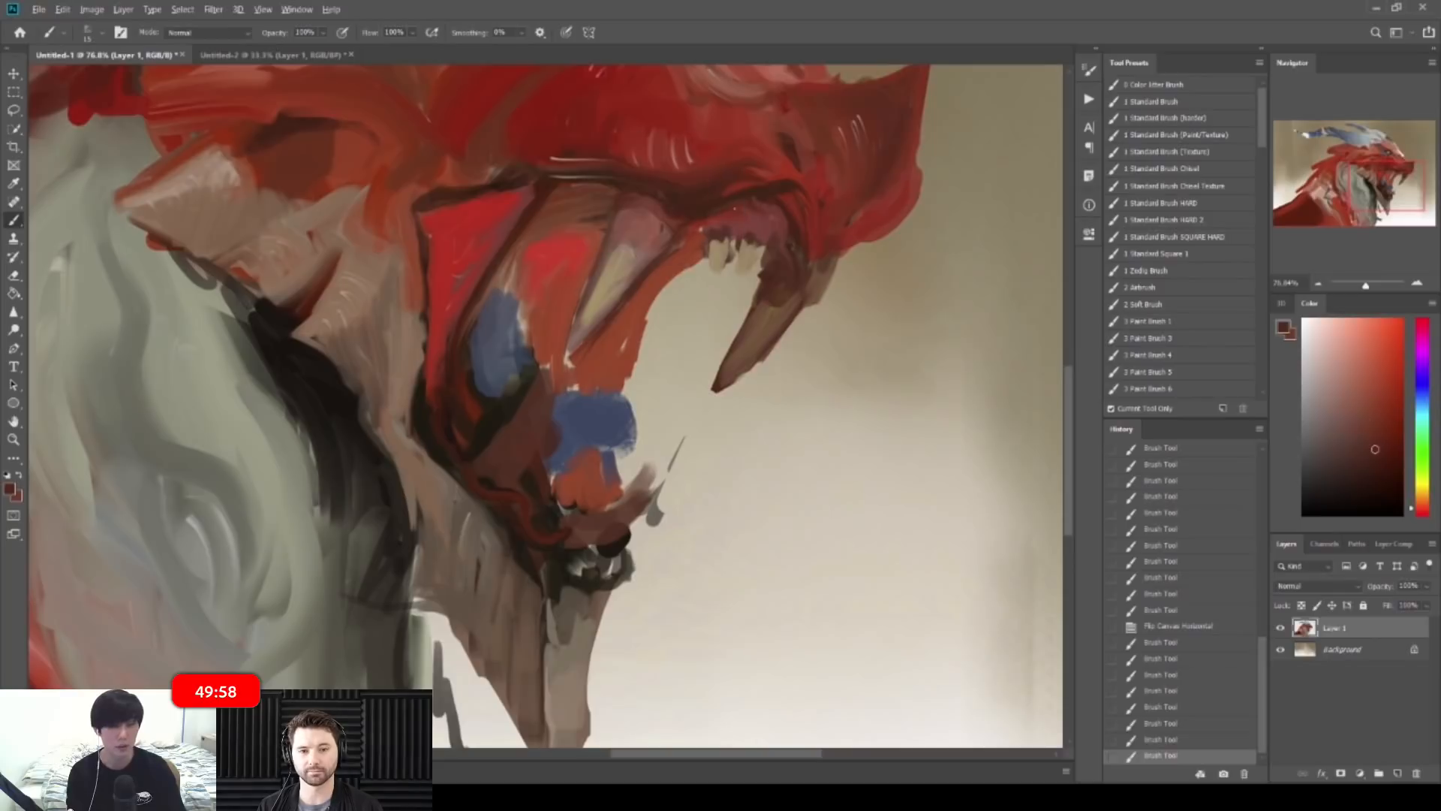
left_click(713, 224)
left_click(727, 223)
left_click(742, 221)
left_click(749, 217)
left_click(763, 211)
left_click(780, 224)
mouse_move(779, 199)
left_mouse_down()
mouse_move(732, 199)
mouse_move(775, 196)
mouse_move(698, 229)
left_mouse_up()
Step: Mark the gum line with dark red-brown and add a short dark stroke on the snout
left_click(758, 189, "alt")
left_click(751, 193)
left_click(765, 213)
mouse_move(781, 360)
left_mouse_down()
mouse_move(758, 364)
mouse_move(874, 378)
left_mouse_up()
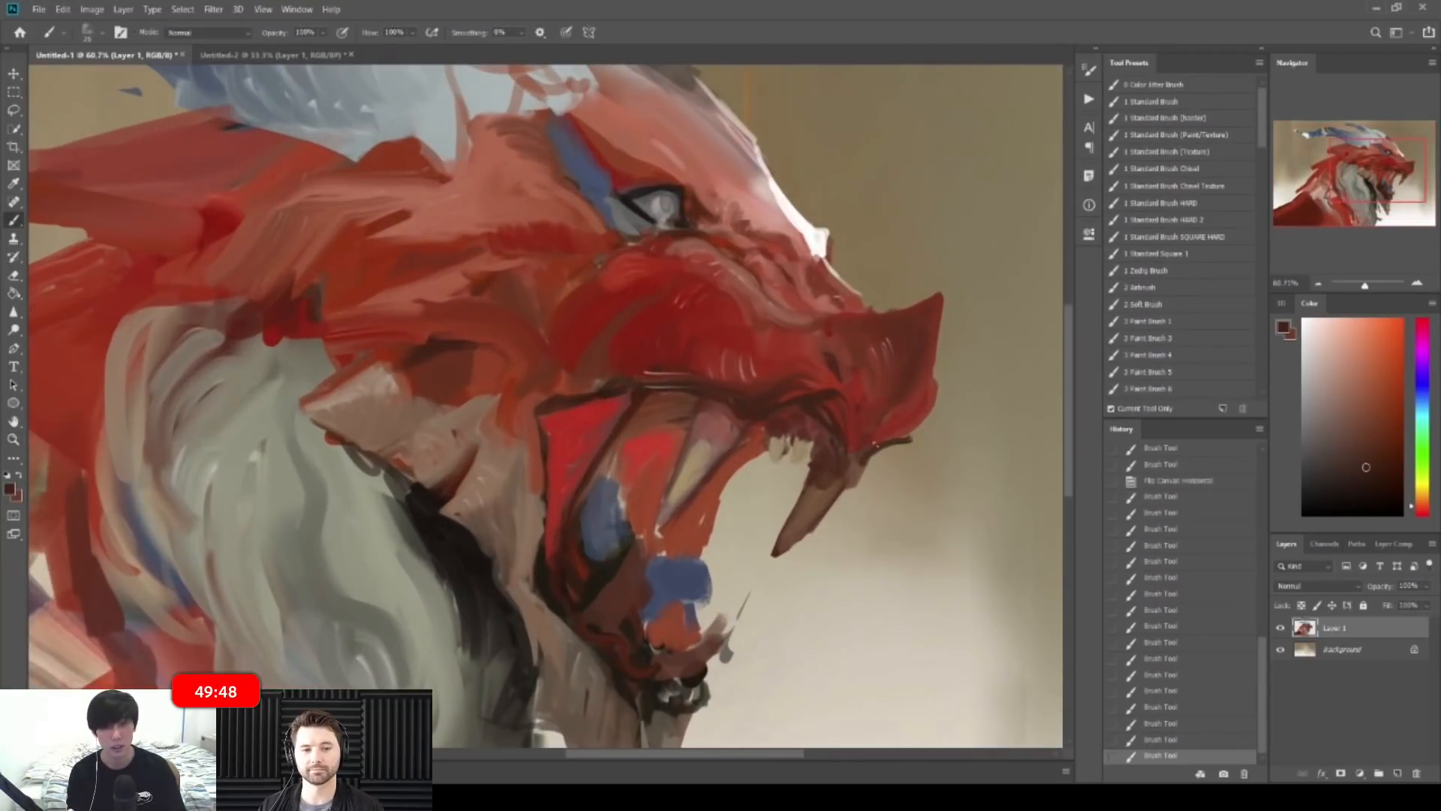
left_click(892, 443, "alt")
left_click_drag(883, 432, 900, 439)
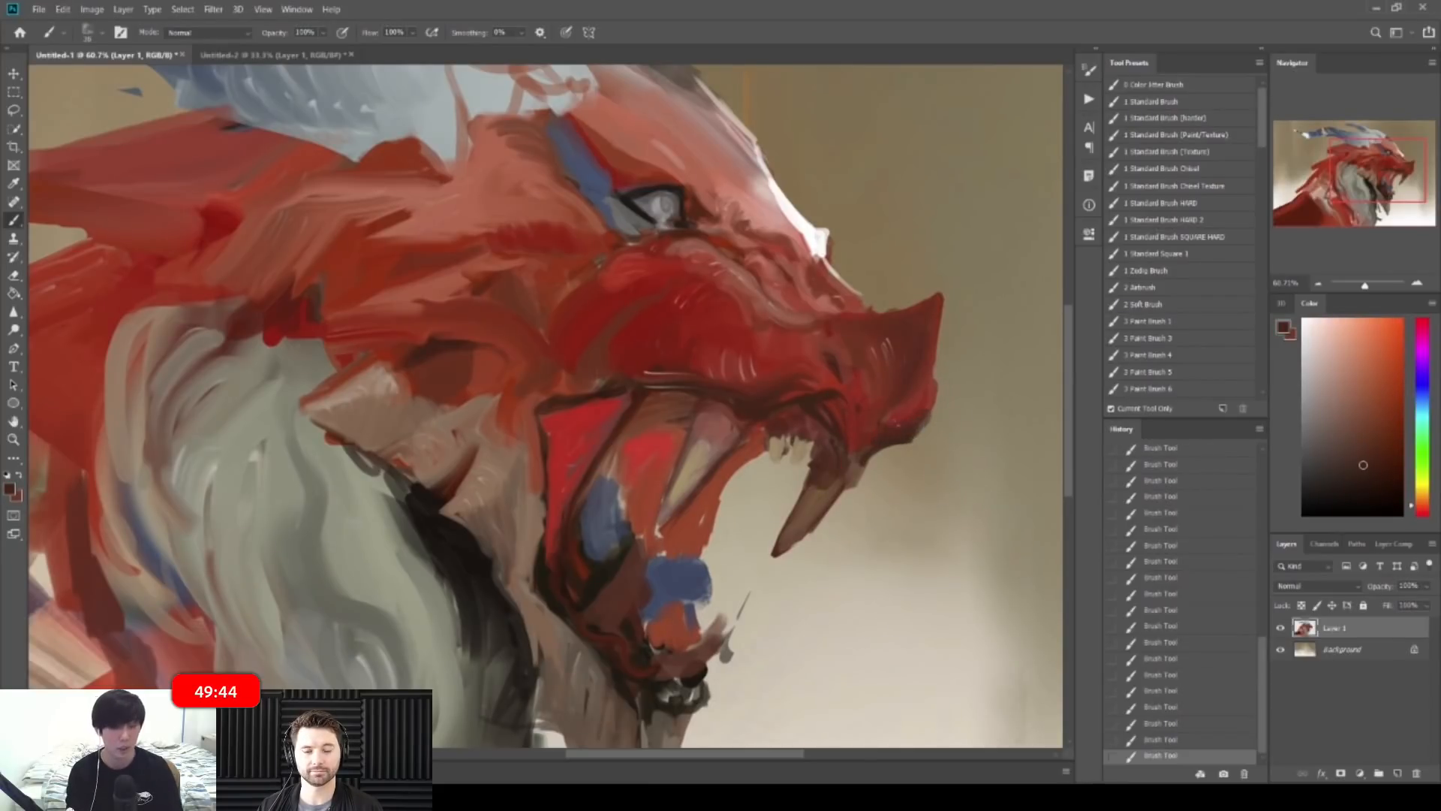
Step: Paint thin light pink highlights down the snout horn edge, then mirror the canvas to check
left_click(780, 217, "alt")
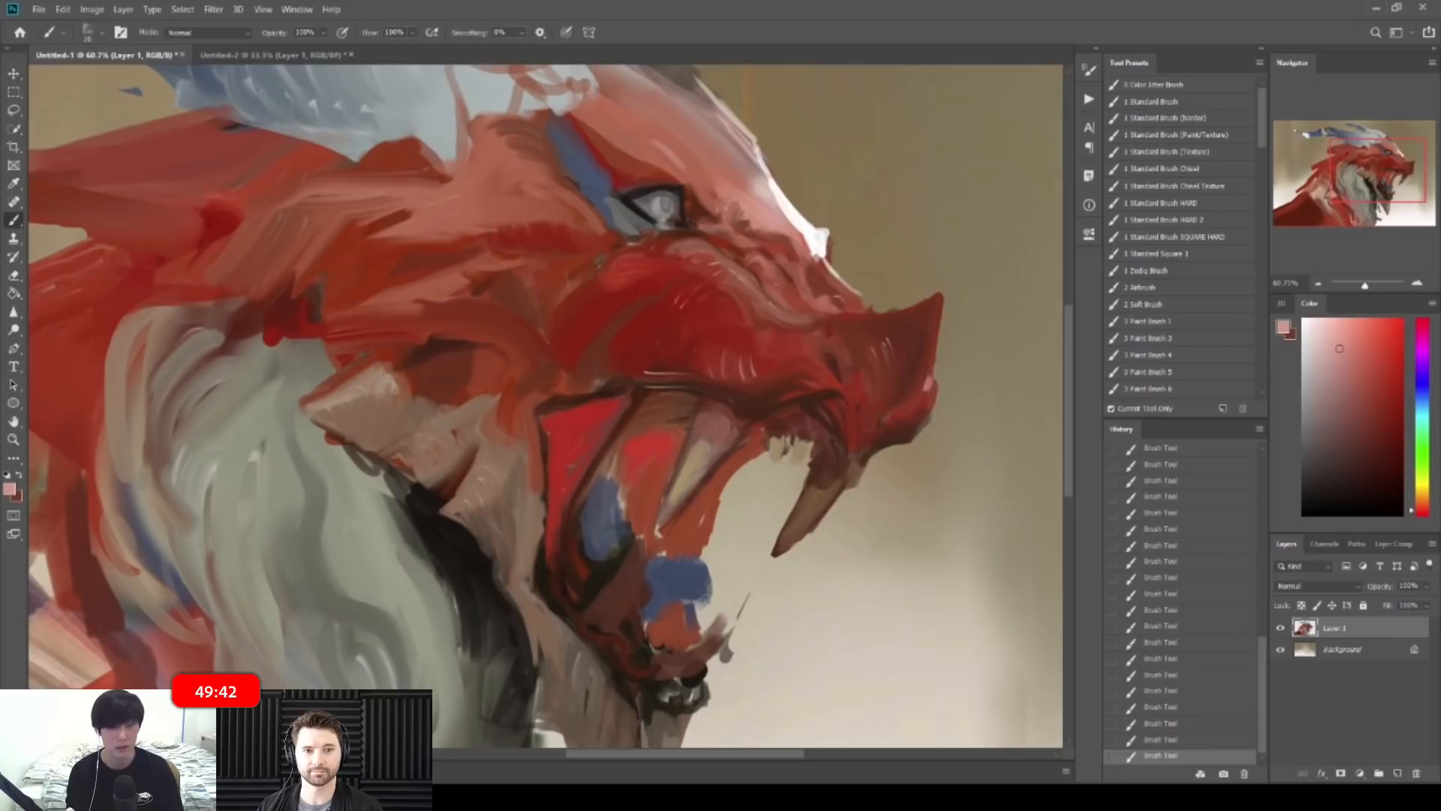
left_click_drag(931, 379, 930, 368)
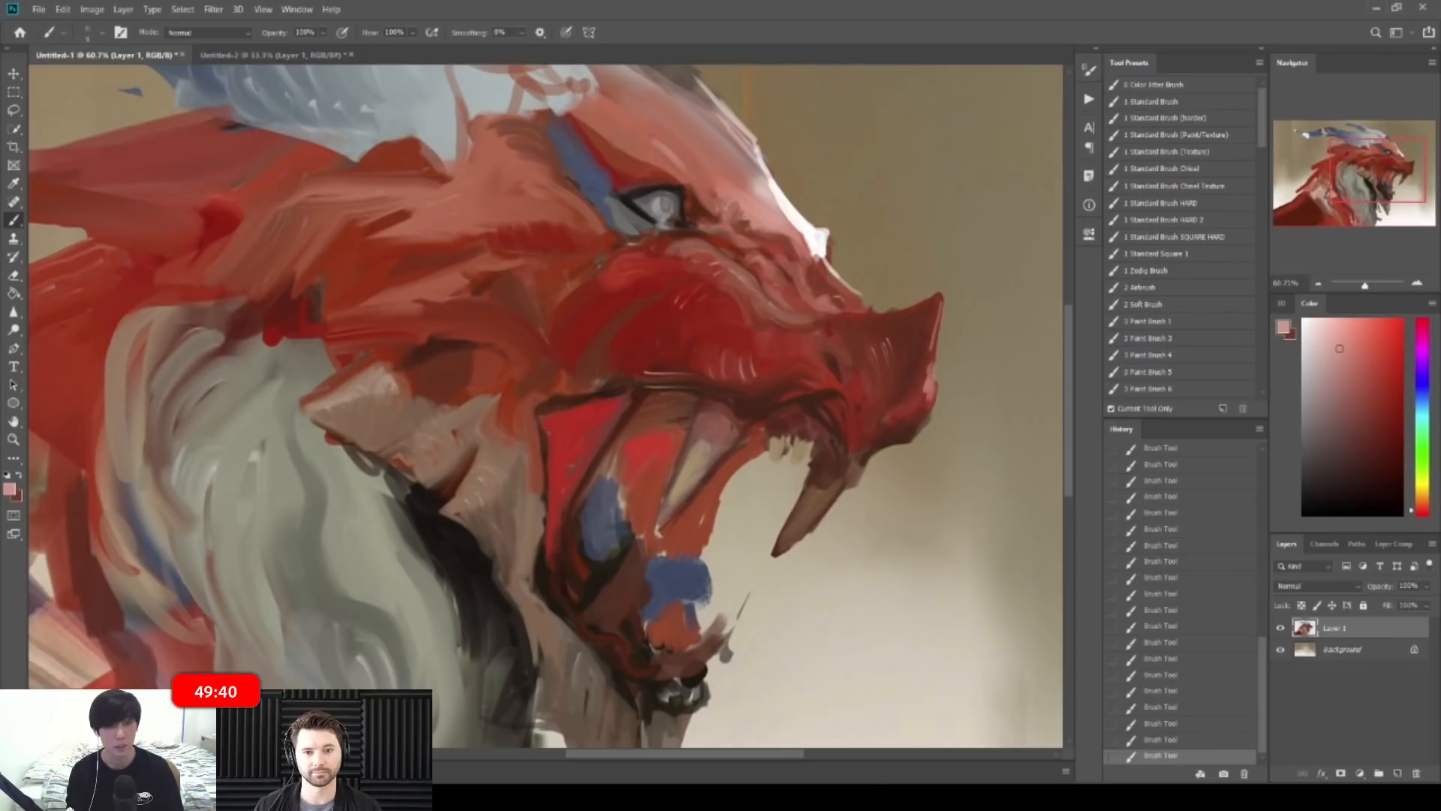
mouse_move(939, 312)
left_mouse_down()
mouse_move(933, 361)
mouse_move(907, 391)
mouse_move(930, 409)
left_mouse_up()
mouse_move(994, 313)
left_mouse_down()
mouse_move(931, 309)
mouse_move(935, 273)
left_mouse_up()
key("ctrl+shift+h")
key("ctrl+shift+h")
key("ctrl+space")
left_click_drag(899, 391, 889, 336)
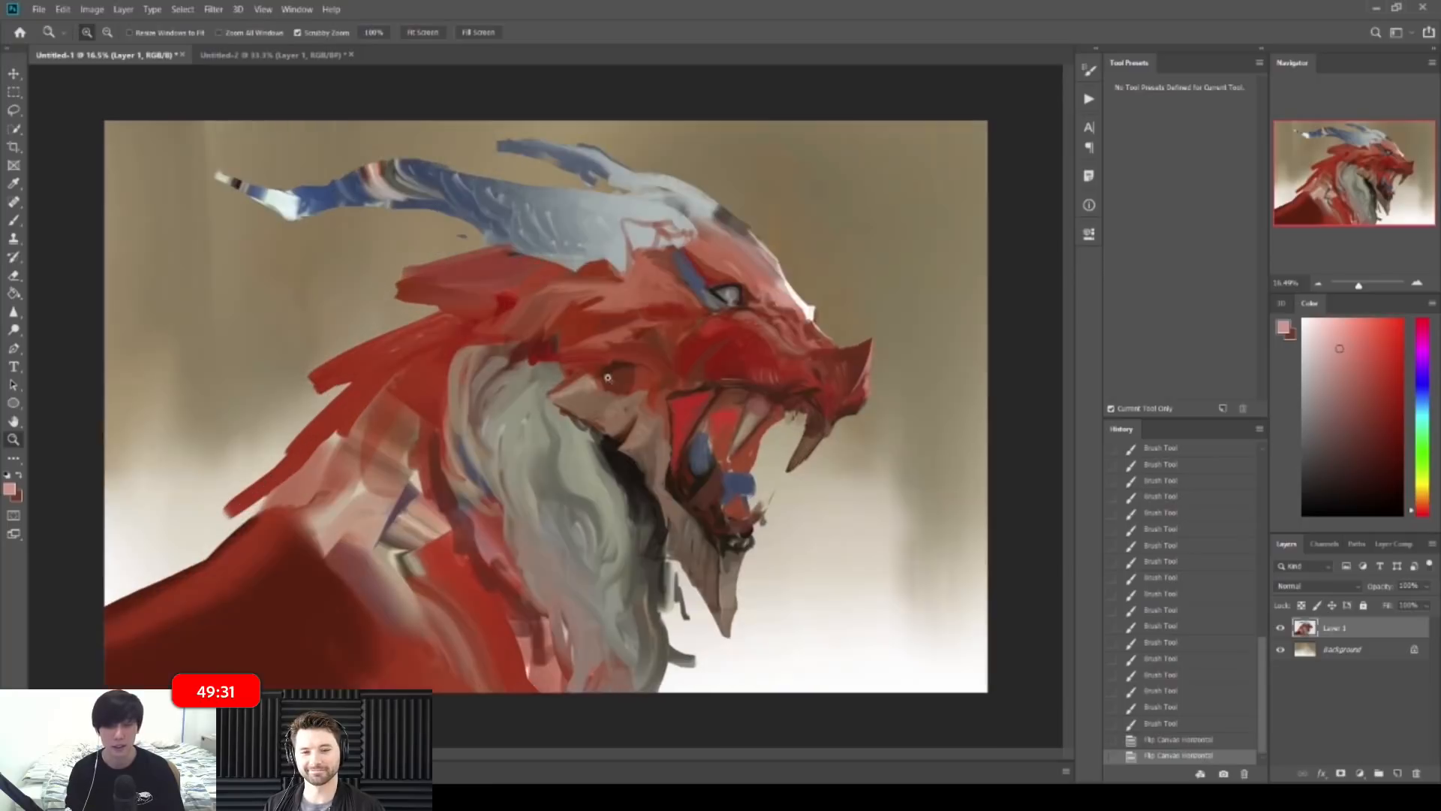
Step: Darken the upper edge of the mouth with a near-black stroke
mouse_move(545, 406)
left_mouse_down()
mouse_move(593, 359)
mouse_move(660, 360)
mouse_move(567, 375)
mouse_move(650, 379)
mouse_move(686, 420)
left_mouse_up()
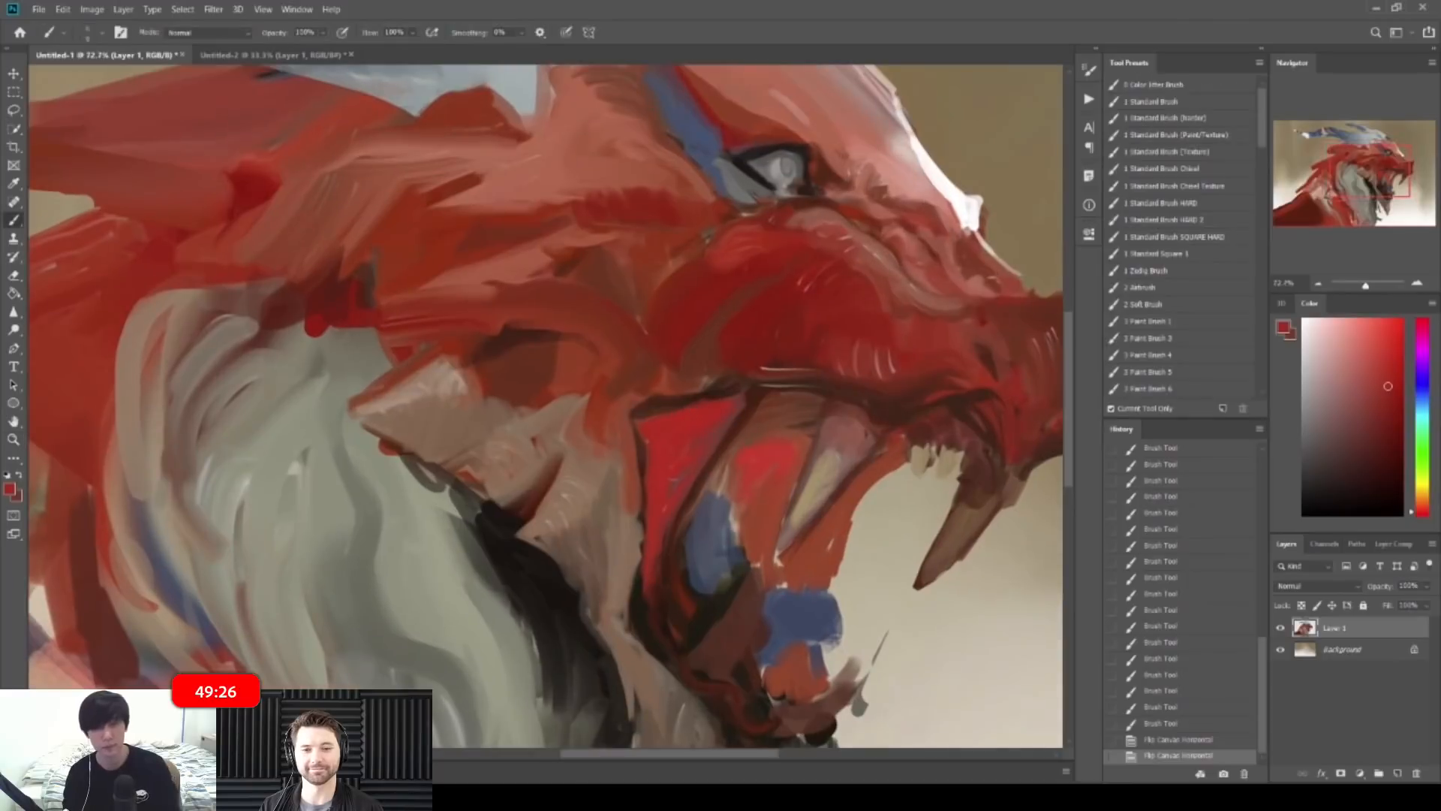
left_click(644, 452, "alt")
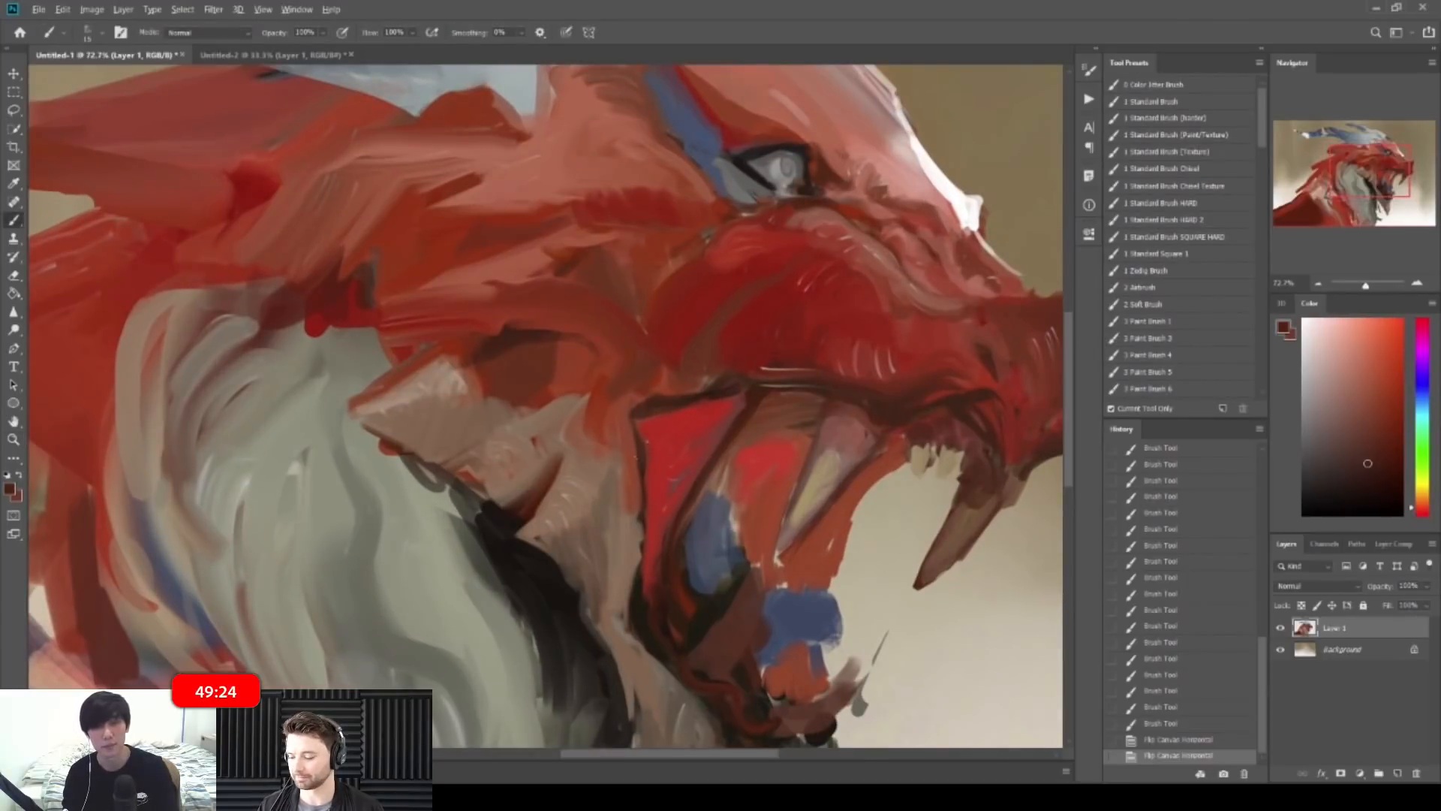
left_click_drag(644, 449, 658, 451)
left_click(492, 527, "alt")
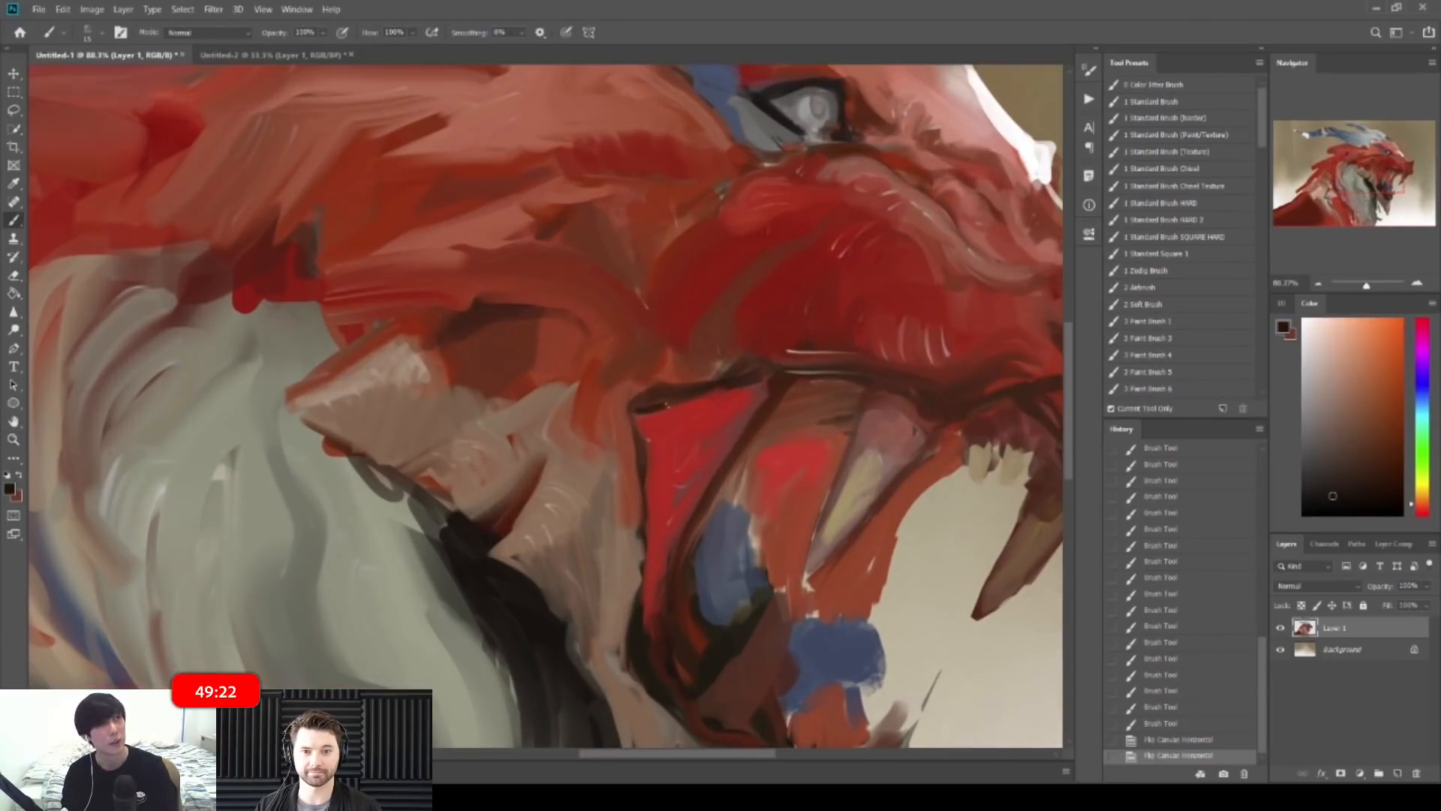
left_click_drag(699, 396, 779, 364)
Step: Rework the upper mouth edge and its corner with red-brown and darker brown short strokes
left_click(658, 373, "alt")
key("]")
left_click_drag(656, 390, 662, 385)
left_click_drag(664, 388, 650, 399)
left_click_drag(656, 387, 636, 405)
left_click(639, 400, "alt")
left_click(650, 384, "alt")
left_click_drag(649, 397, 677, 381)
left_click(679, 376, "alt")
left_click_drag(673, 386, 698, 378)
left_click_drag(692, 383, 724, 376)
mouse_move(796, 361)
left_mouse_down()
mouse_move(713, 316)
mouse_move(792, 338)
left_mouse_up()
Step: Add a small red stroke and a dark brown stroke inside the mouth
left_click_drag(665, 406, 774, 415)
left_click(671, 423, "alt")
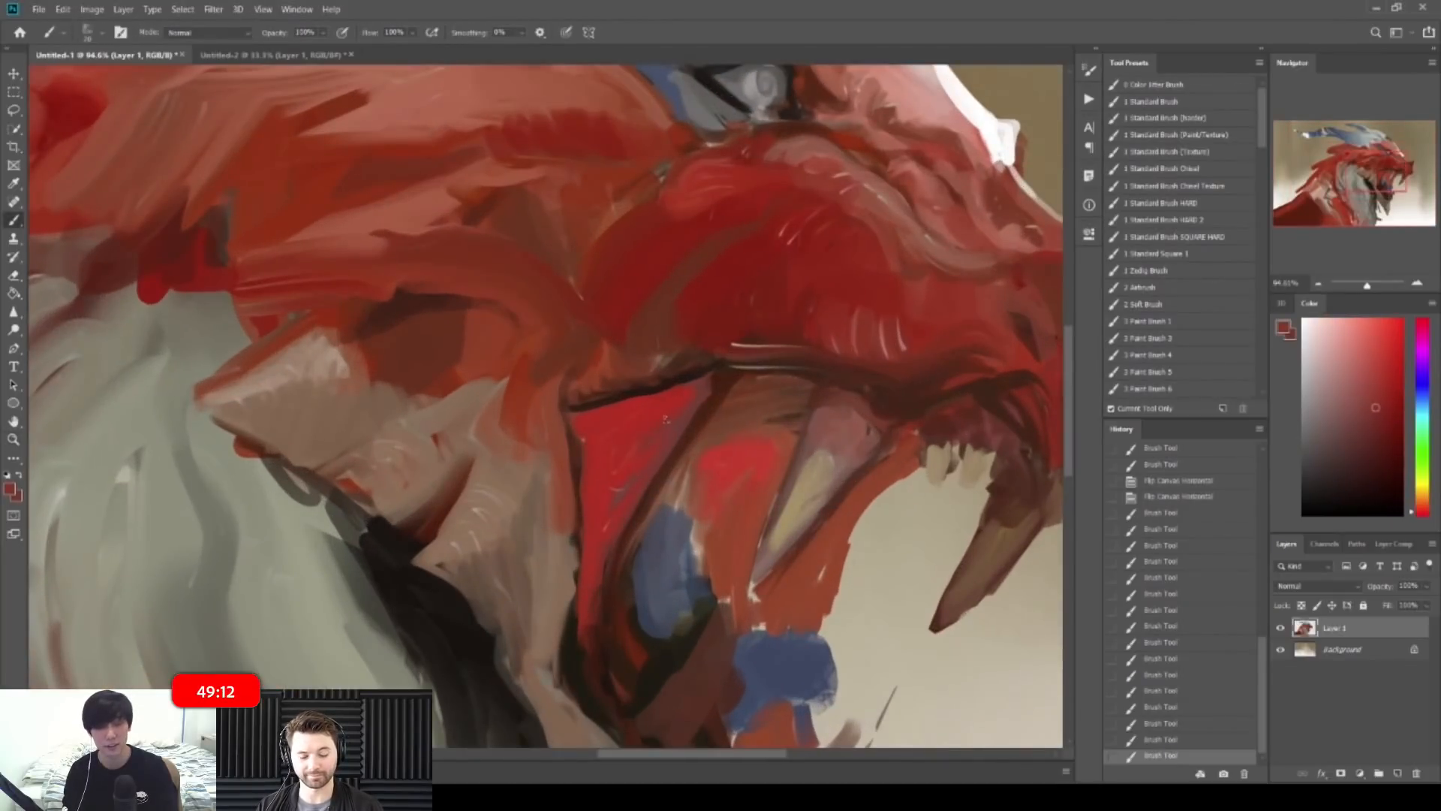
left_click_drag(632, 448, 620, 464)
left_click(595, 511, "alt")
mouse_move(602, 521)
left_mouse_down()
mouse_move(559, 517)
mouse_move(612, 518)
mouse_move(635, 502)
left_mouse_up()
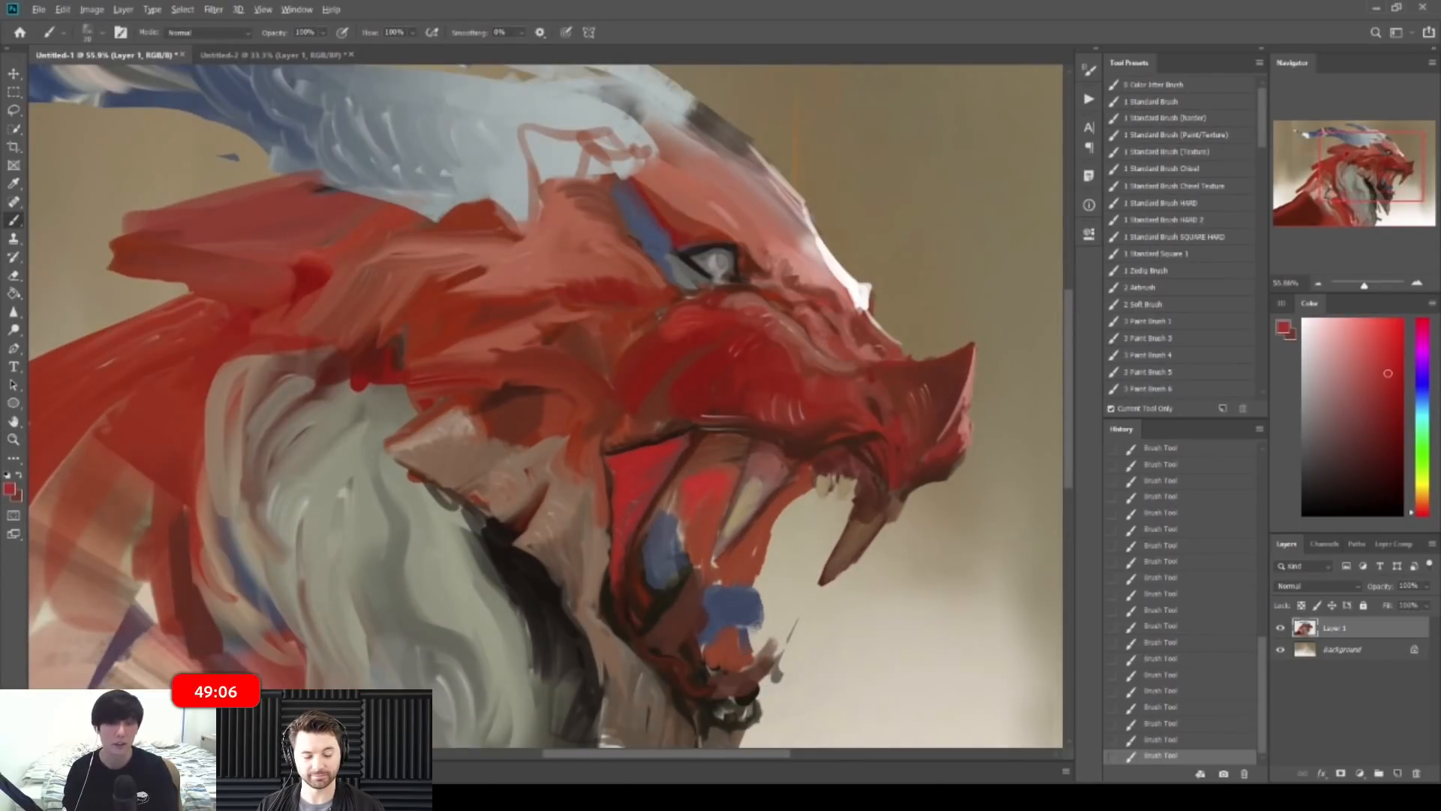
left_click(683, 458, "alt")
left_click_drag(755, 463, 740, 462)
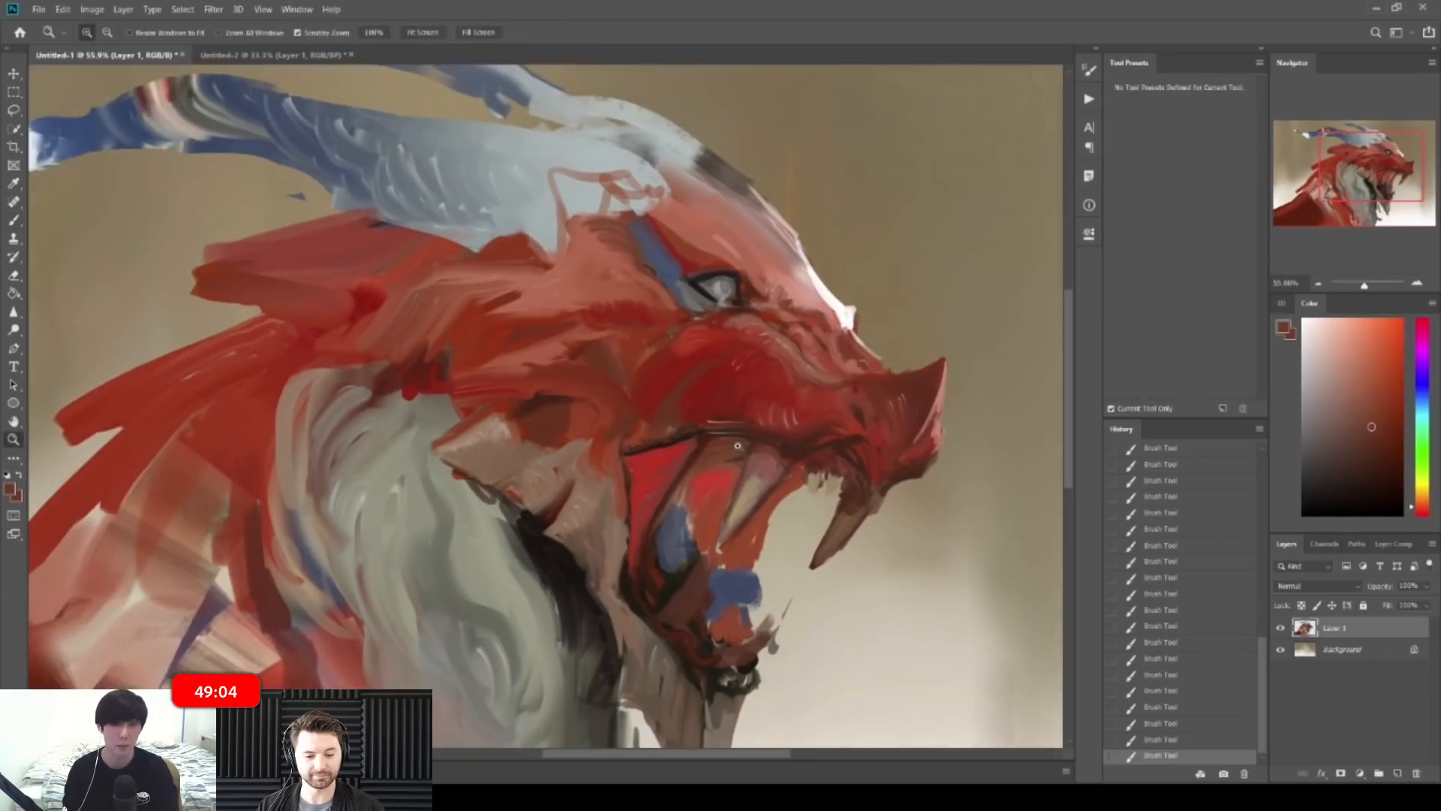
left_click(1357, 477)
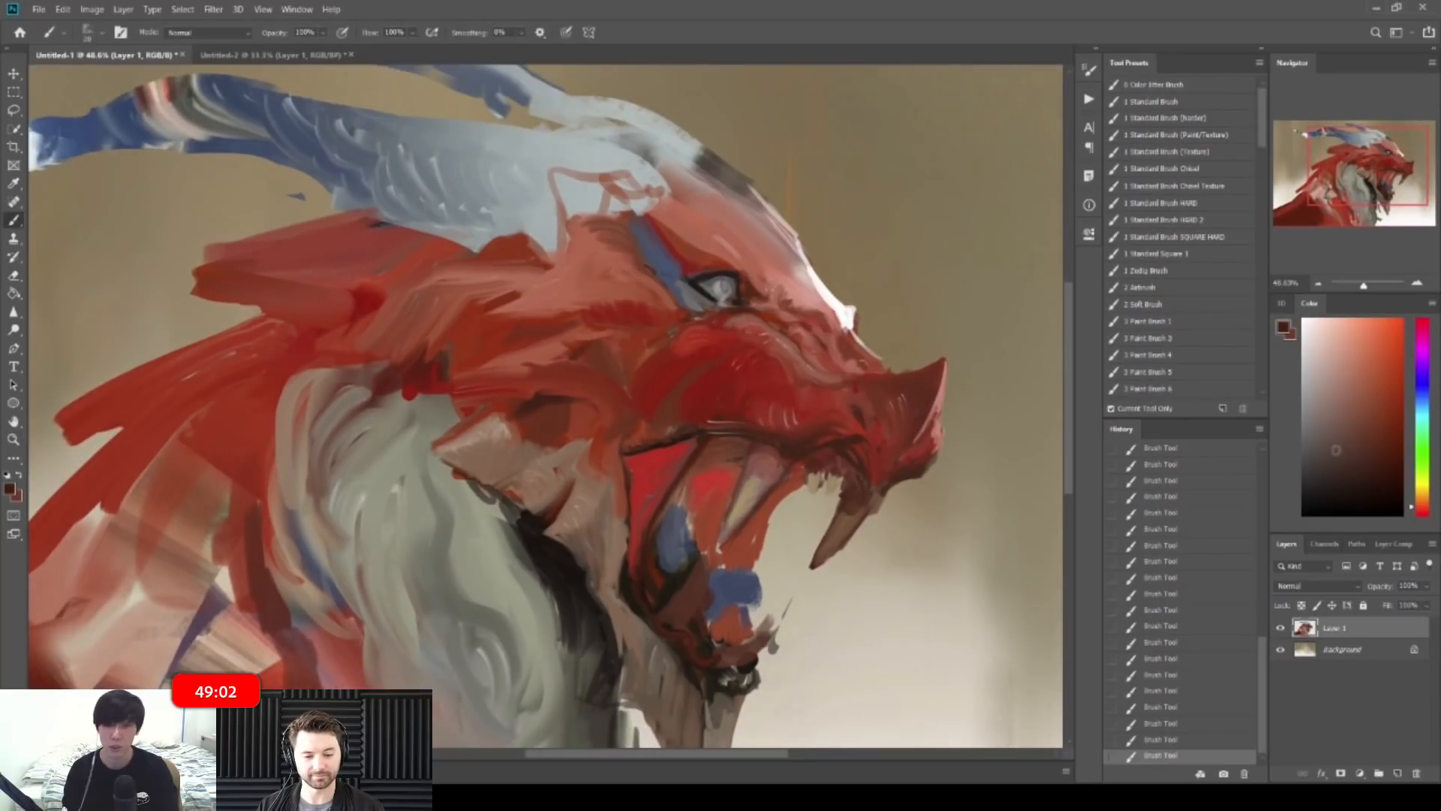
mouse_move(709, 452)
left_mouse_down()
mouse_move(662, 518)
mouse_move(698, 465)
left_mouse_up()
Step: Undo the mouth stroke and redo it with a larger brush, dabbing and stroking near-black
key("ctrl+z")
key("bracketright")
key("bracketright")
left_click(722, 470, "alt")
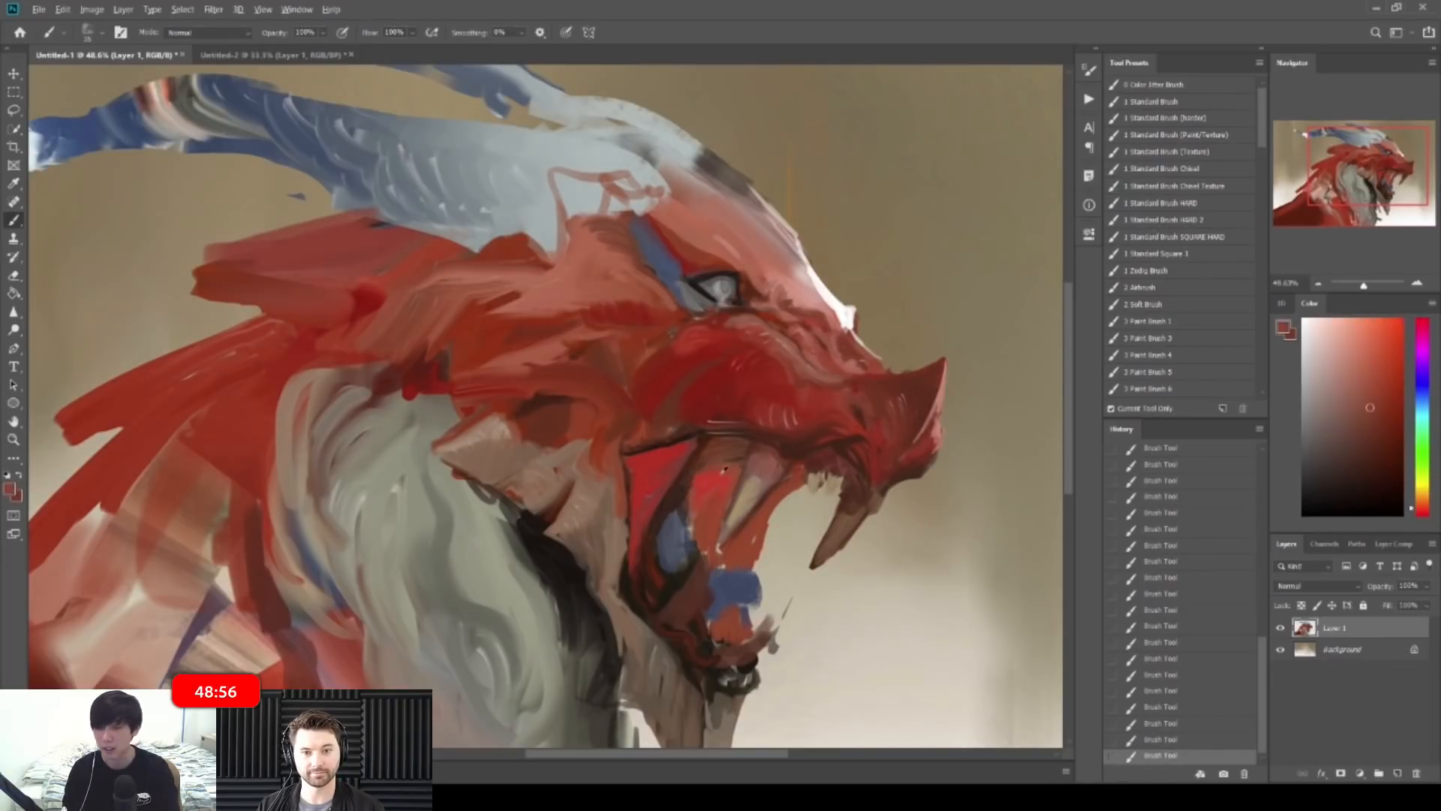
left_click(716, 481, "alt")
left_click(713, 471, "alt")
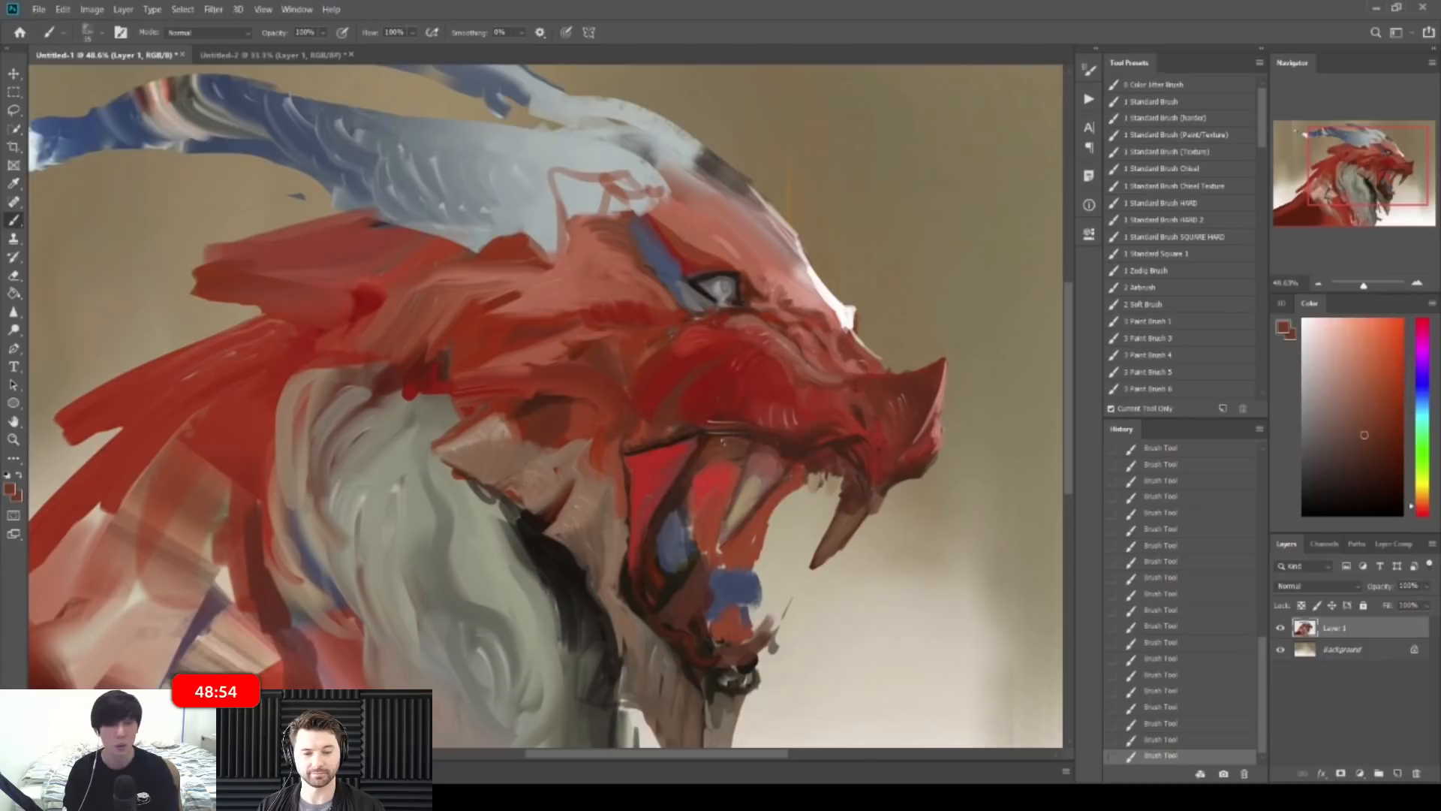
left_click(683, 495, "alt")
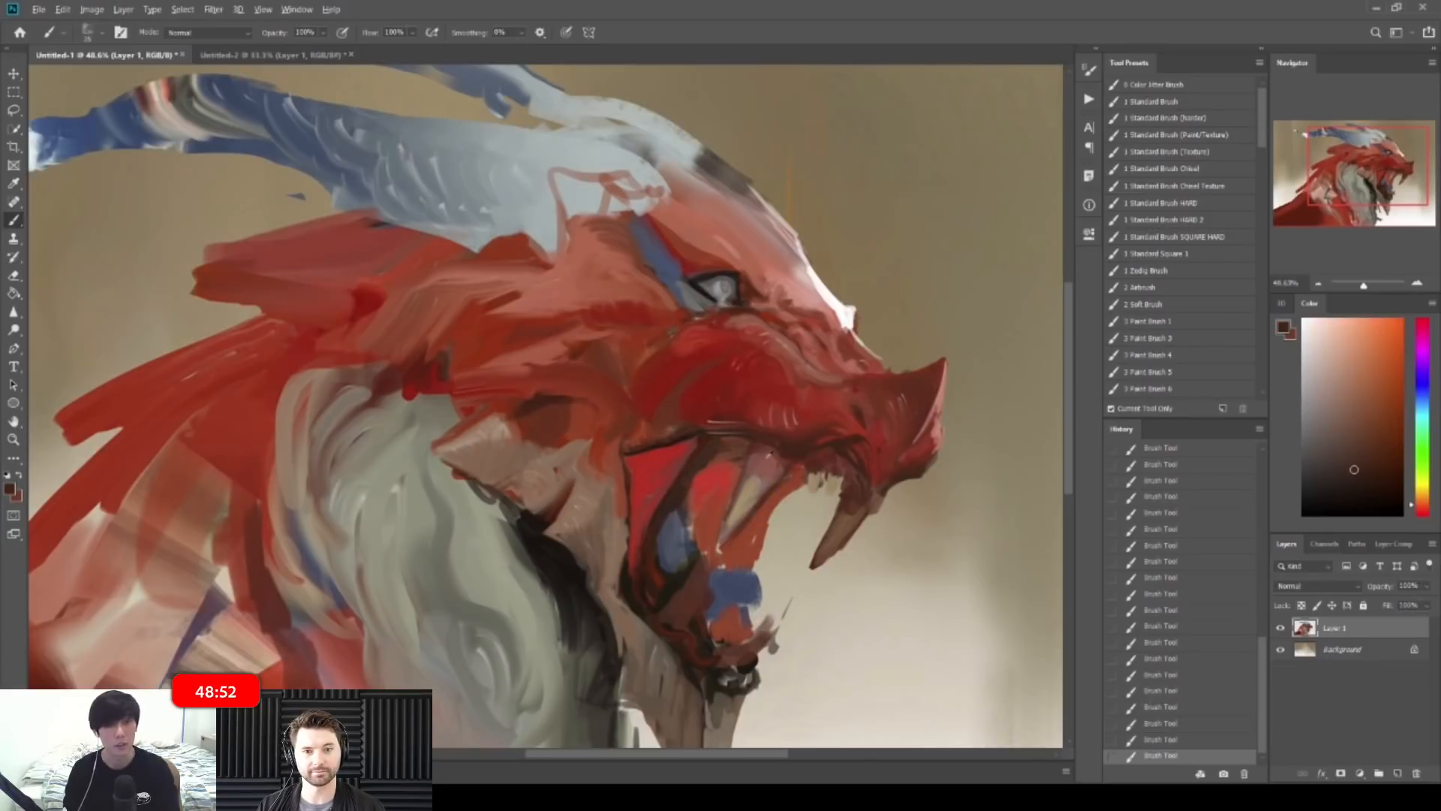
left_click(567, 550, "alt")
mouse_move(711, 452)
left_mouse_down()
mouse_move(686, 485)
mouse_move(724, 452)
left_mouse_up()
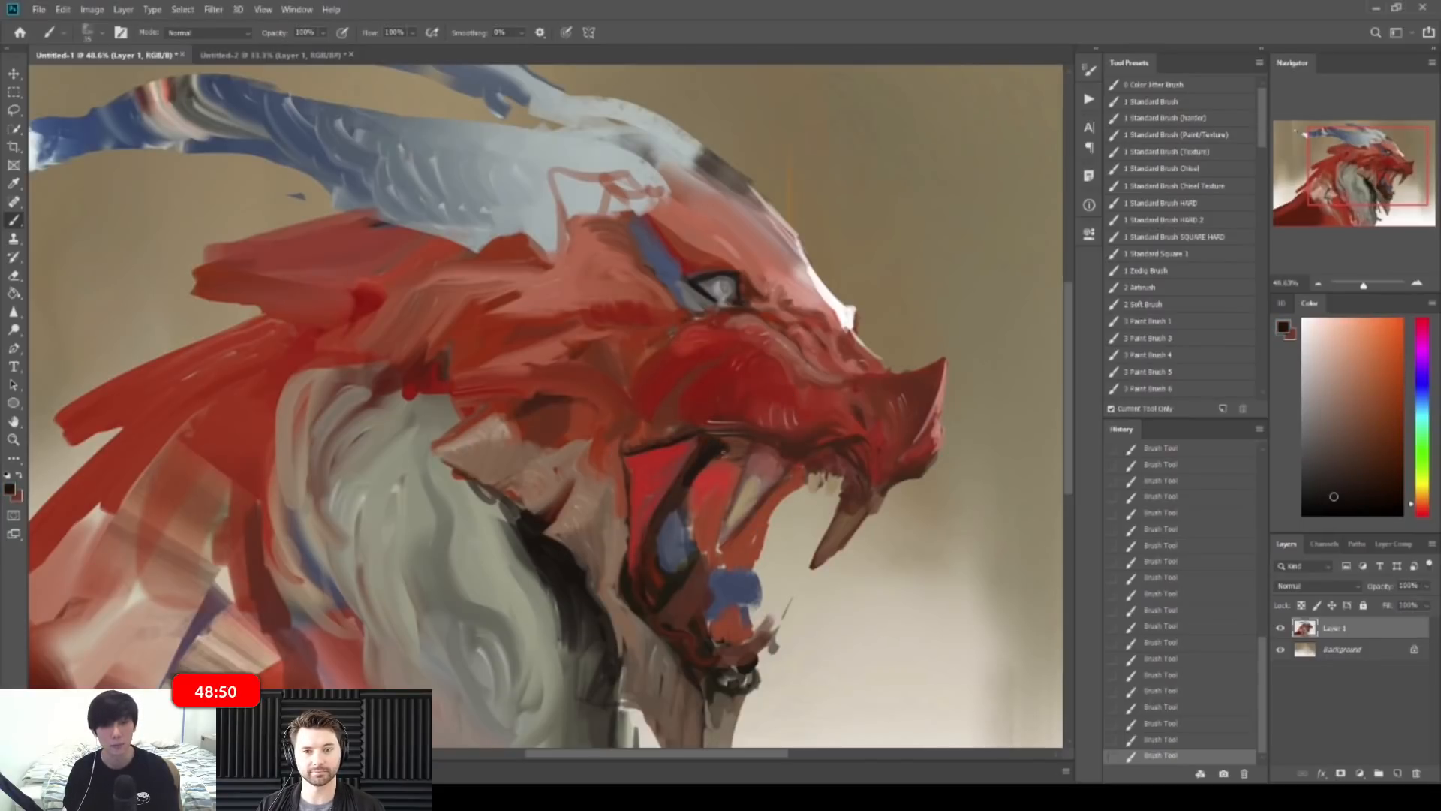
left_click_drag(789, 434, 751, 407)
Step: On the mirrored canvas, paint short dark red strokes on the mouth, then flip back
key("ctrl+shift+h")
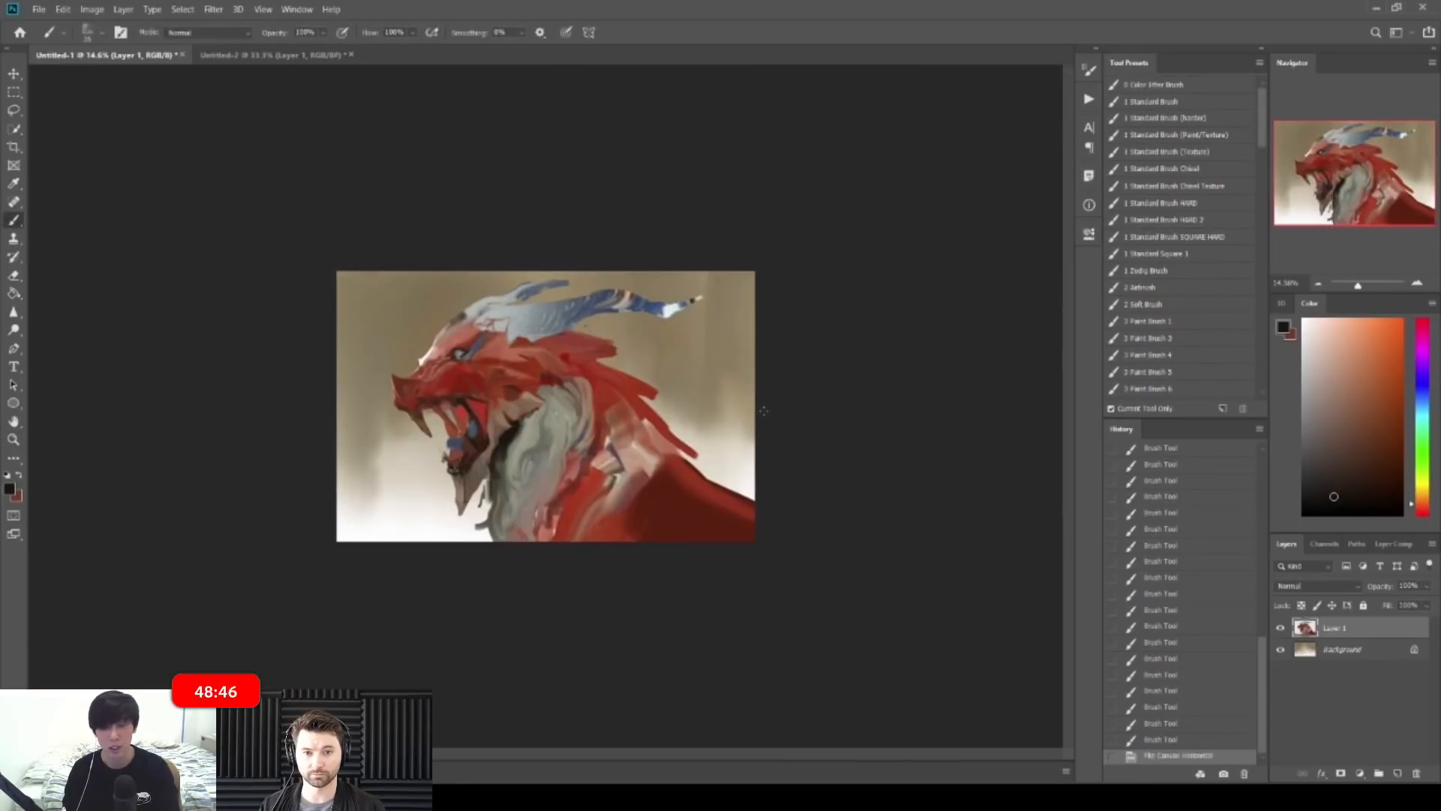
left_click_drag(431, 397, 486, 395)
left_click_drag(390, 368, 399, 369)
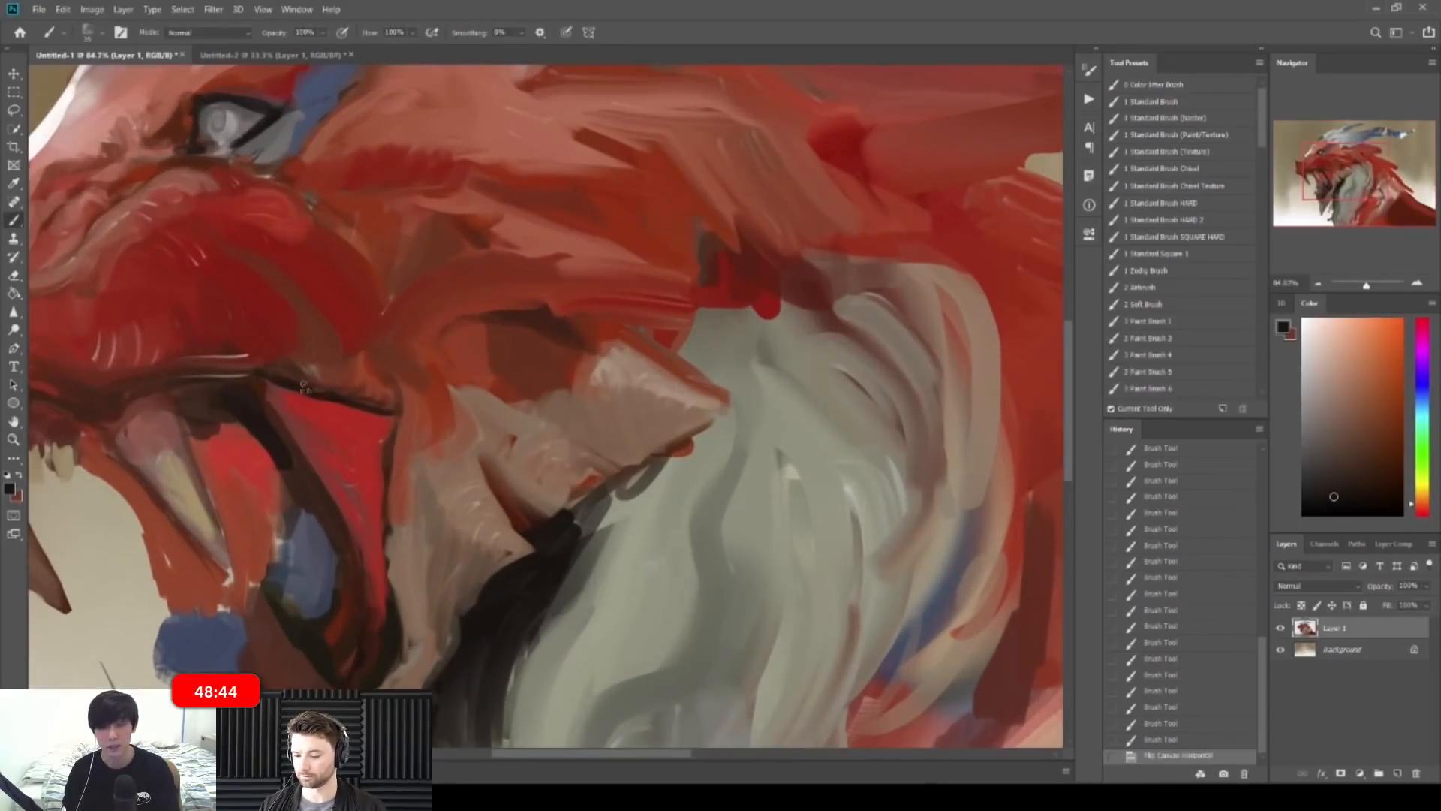
left_click(274, 350, "alt")
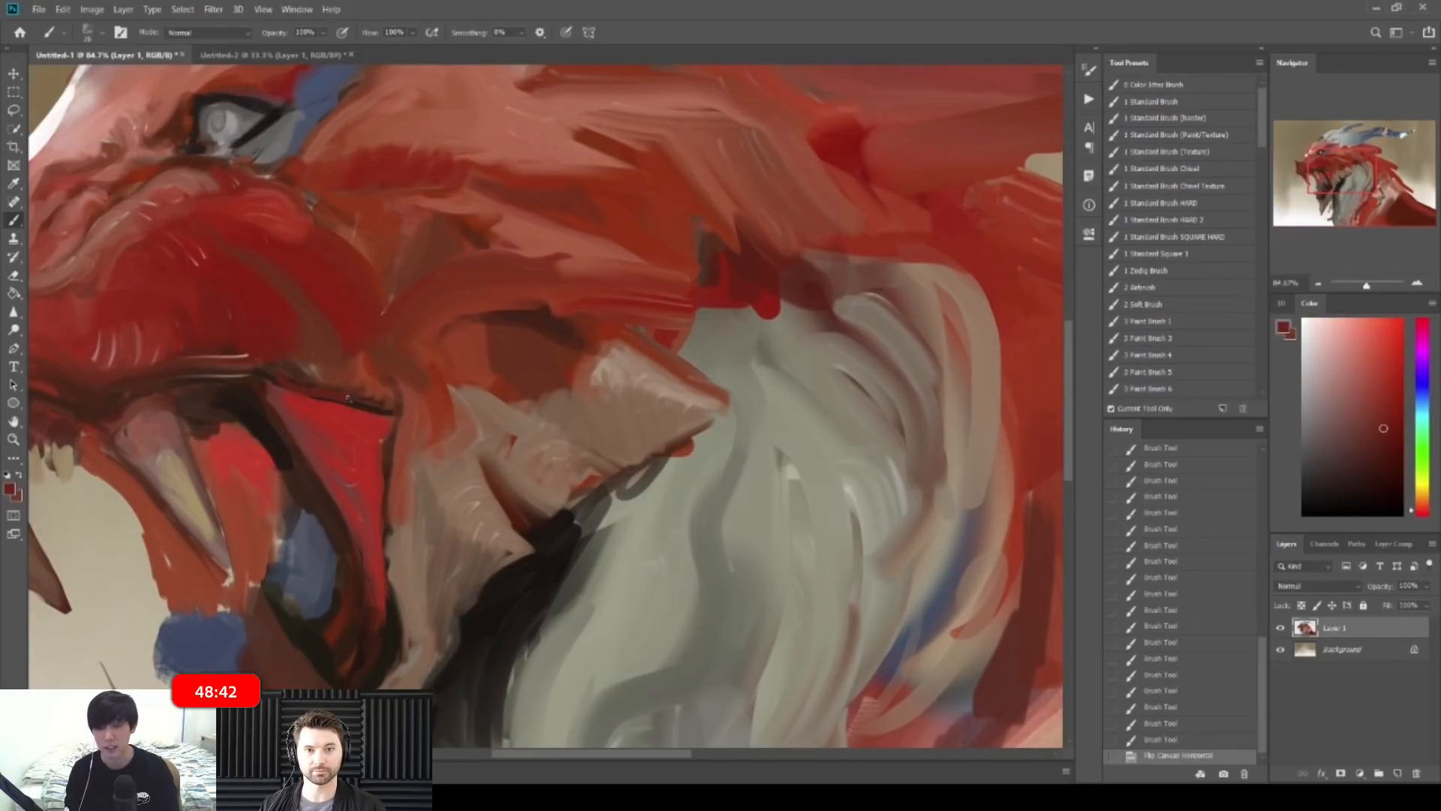
left_click_drag(357, 404, 392, 411)
left_click_drag(481, 397, 417, 399)
key("ctrl+shift+h")
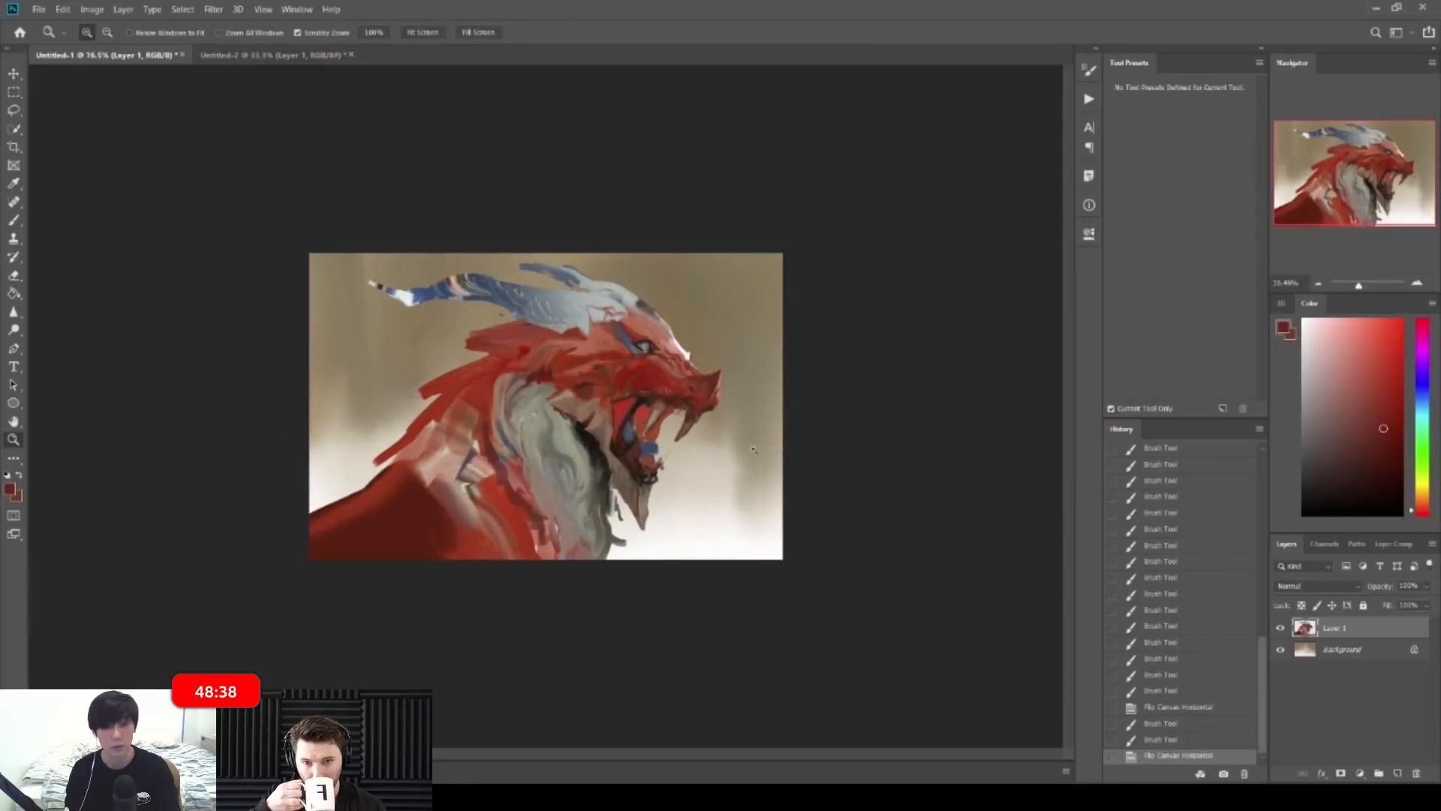
Step: Paint brownish red strokes across the cheek and dab red onto the face
mouse_move(660, 368)
left_mouse_down()
mouse_move(707, 367)
mouse_move(745, 317)
left_mouse_up()
left_click(747, 285, "alt")
left_click(743, 367, "alt")
key("bracketright")
key("bracketright")
key("bracketright")
left_click_drag(732, 346, 753, 308)
left_click_drag(739, 331, 758, 306)
mouse_move(745, 330)
left_mouse_down()
mouse_move(764, 316)
mouse_move(704, 303)
mouse_move(809, 305)
mouse_move(752, 308)
mouse_move(774, 319)
mouse_move(758, 317)
mouse_move(791, 296)
left_mouse_up()
left_click(756, 313, "alt")
key("bracketleft")
left_click(741, 322, "alt")
Step: Sample grey from the eye close up, then view the whole dragon
left_click_drag(638, 349, 780, 350)
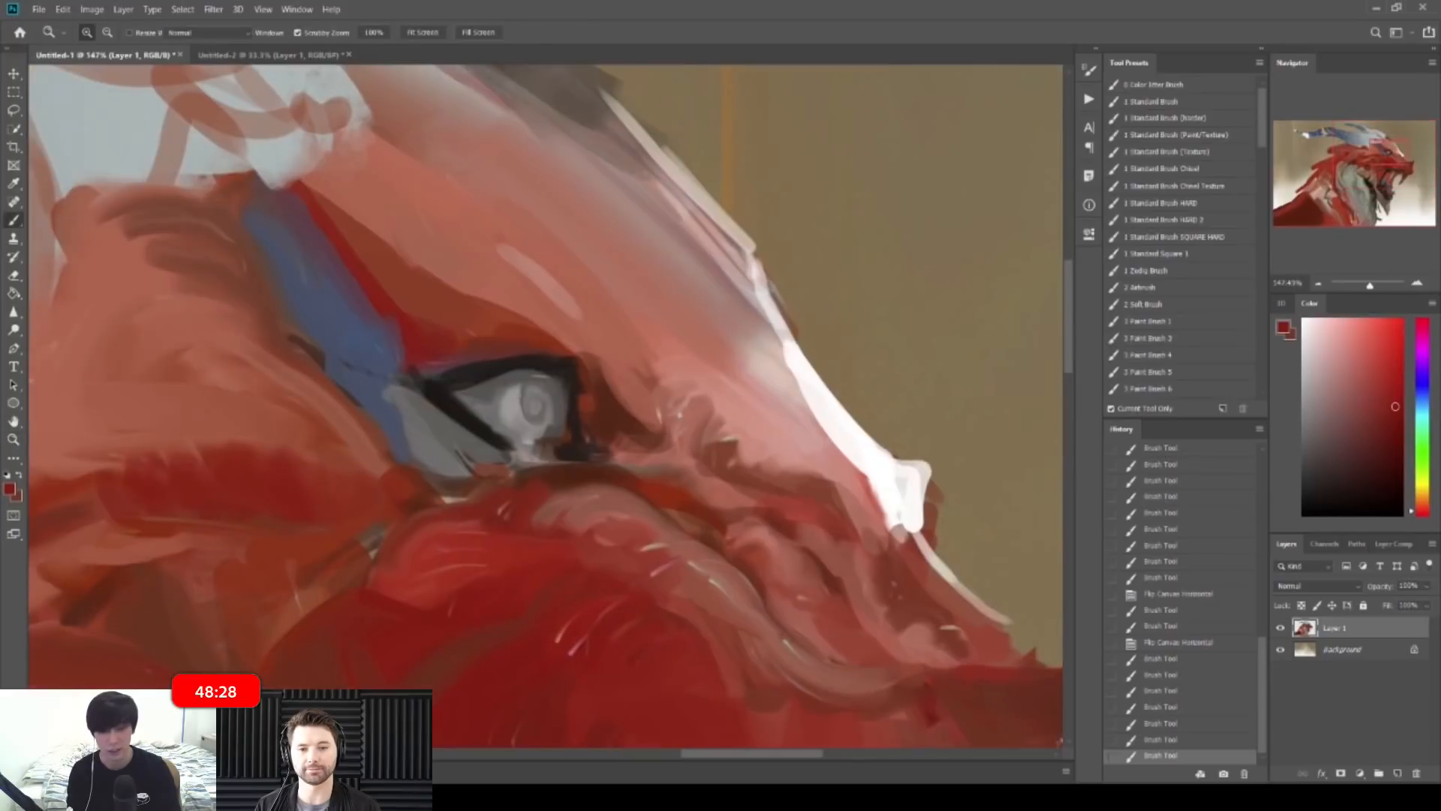
left_click(508, 390, "alt")
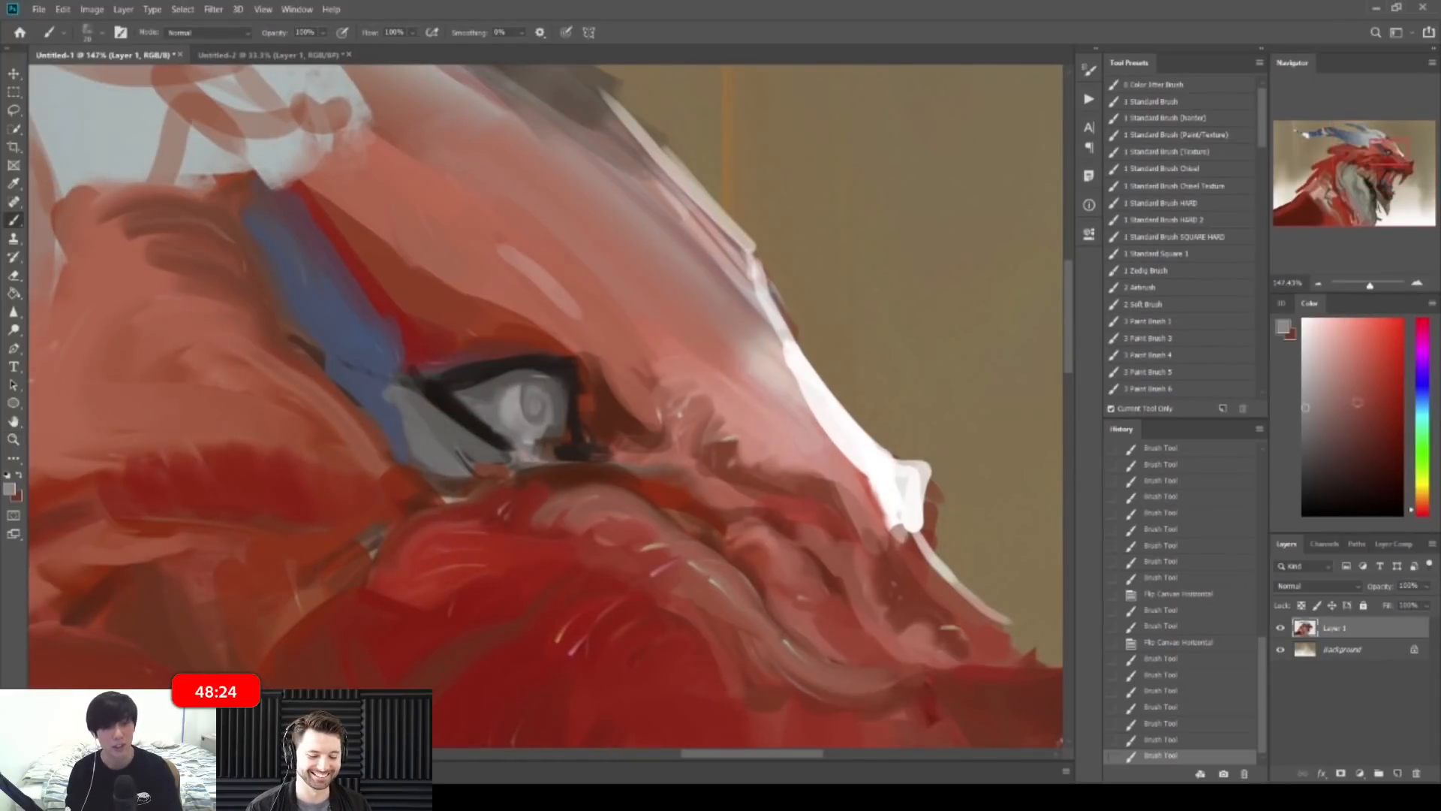
mouse_move(910, 448)
left_mouse_down()
mouse_move(815, 448)
mouse_move(841, 448)
left_mouse_up()
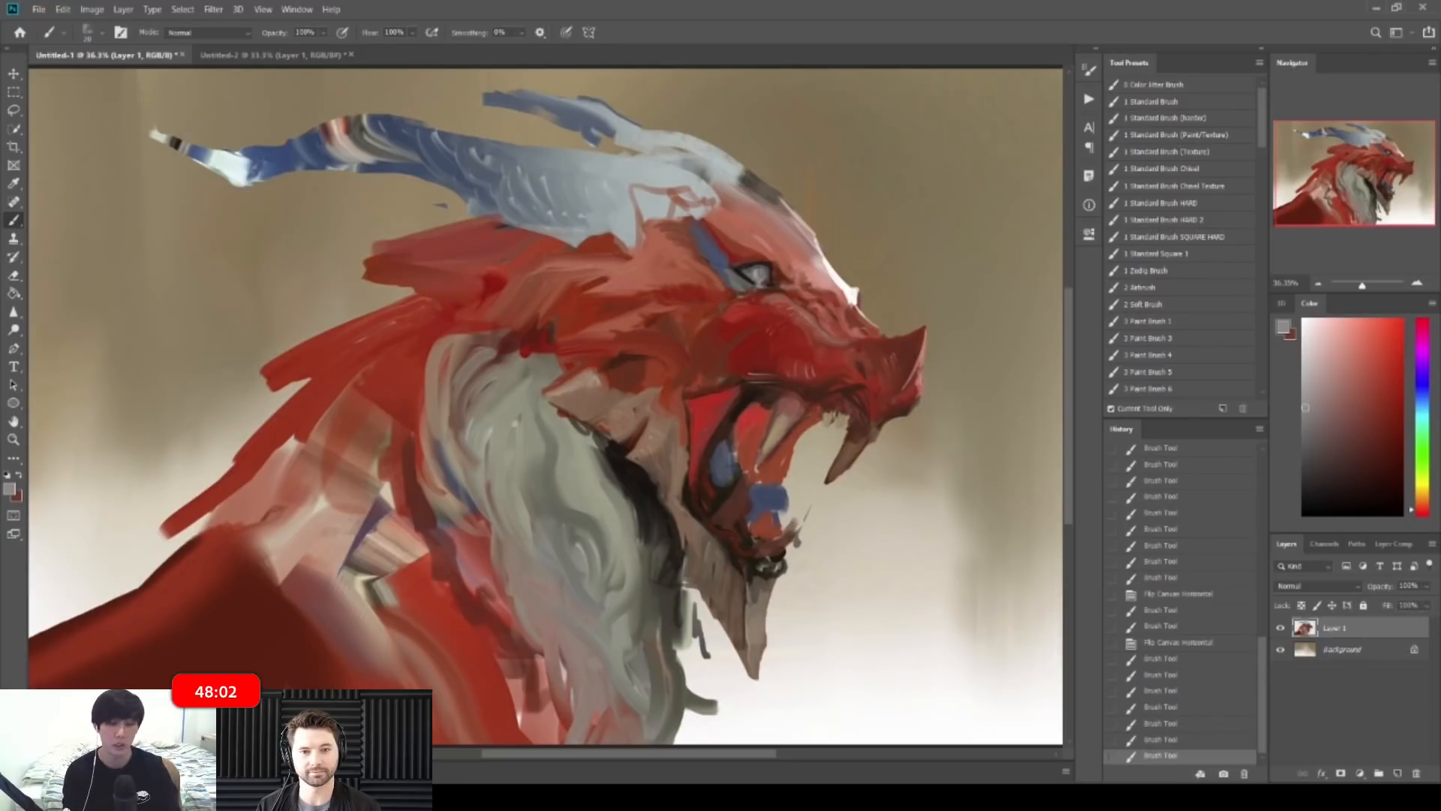
Step: Zoom in on the dragon's eye and paint small strokes inside it with a smaller brush
left_click_drag(889, 207, 817, 267)
left_click_drag(724, 338, 773, 338)
left_click(687, 345, "alt")
scroll(686, 345, "up", 3)
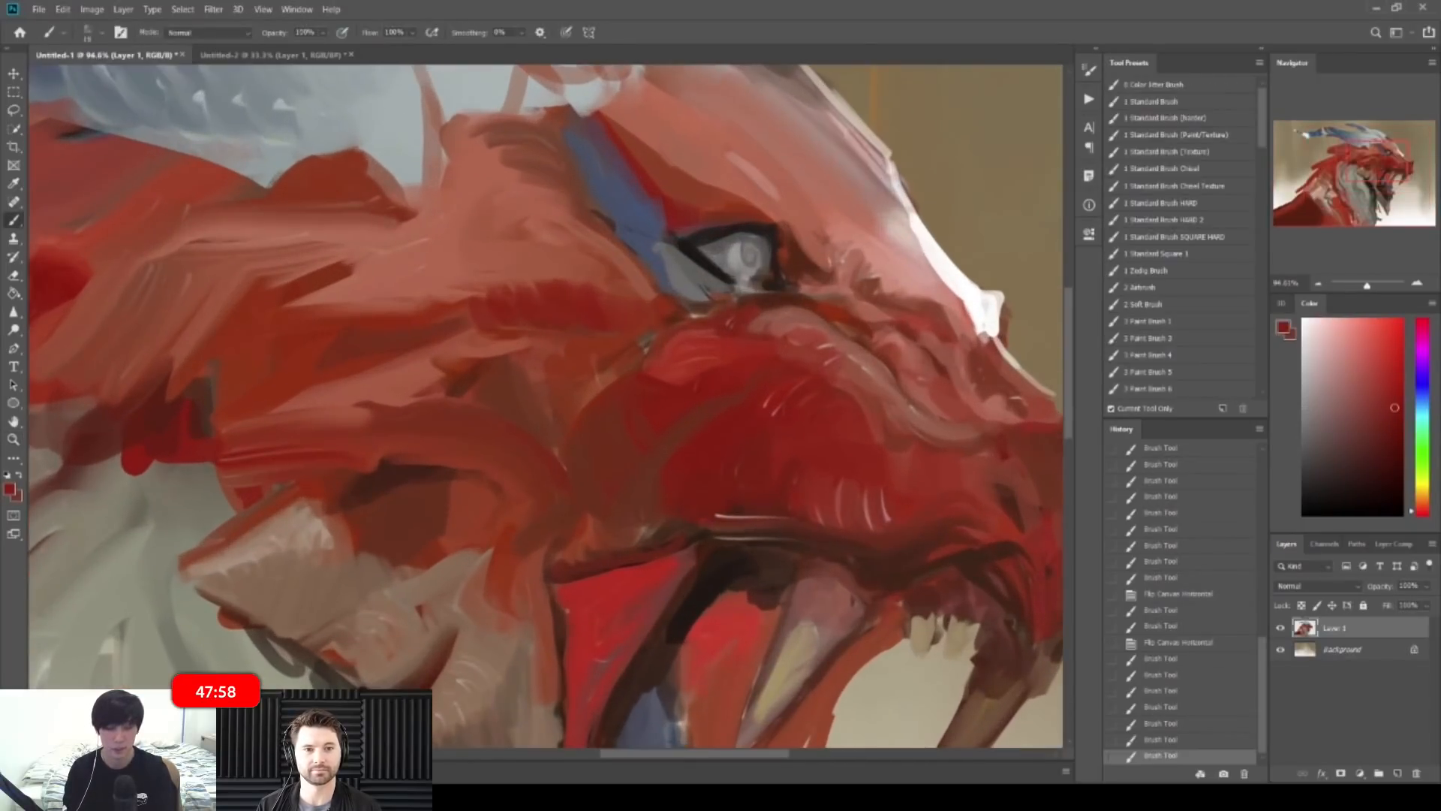
left_click(724, 260, "alt")
key("[")
left_click_drag(719, 258, 728, 275)
mouse_move(723, 261)
left_mouse_down()
mouse_move(734, 279)
mouse_move(747, 271)
left_mouse_up()
left_click(725, 272, "alt")
Step: Paint blue below the eye, then bright blue in the eye and along the blue stripe's edge
key("ctrl+space")
left_click_drag(795, 252, 720, 232)
key("ctrl+space")
left_click_drag(664, 345, 773, 344)
left_click(680, 250, "alt")
left_click_drag(709, 271, 767, 324)
left_click(1358, 365)
left_click_drag(730, 279, 769, 319)
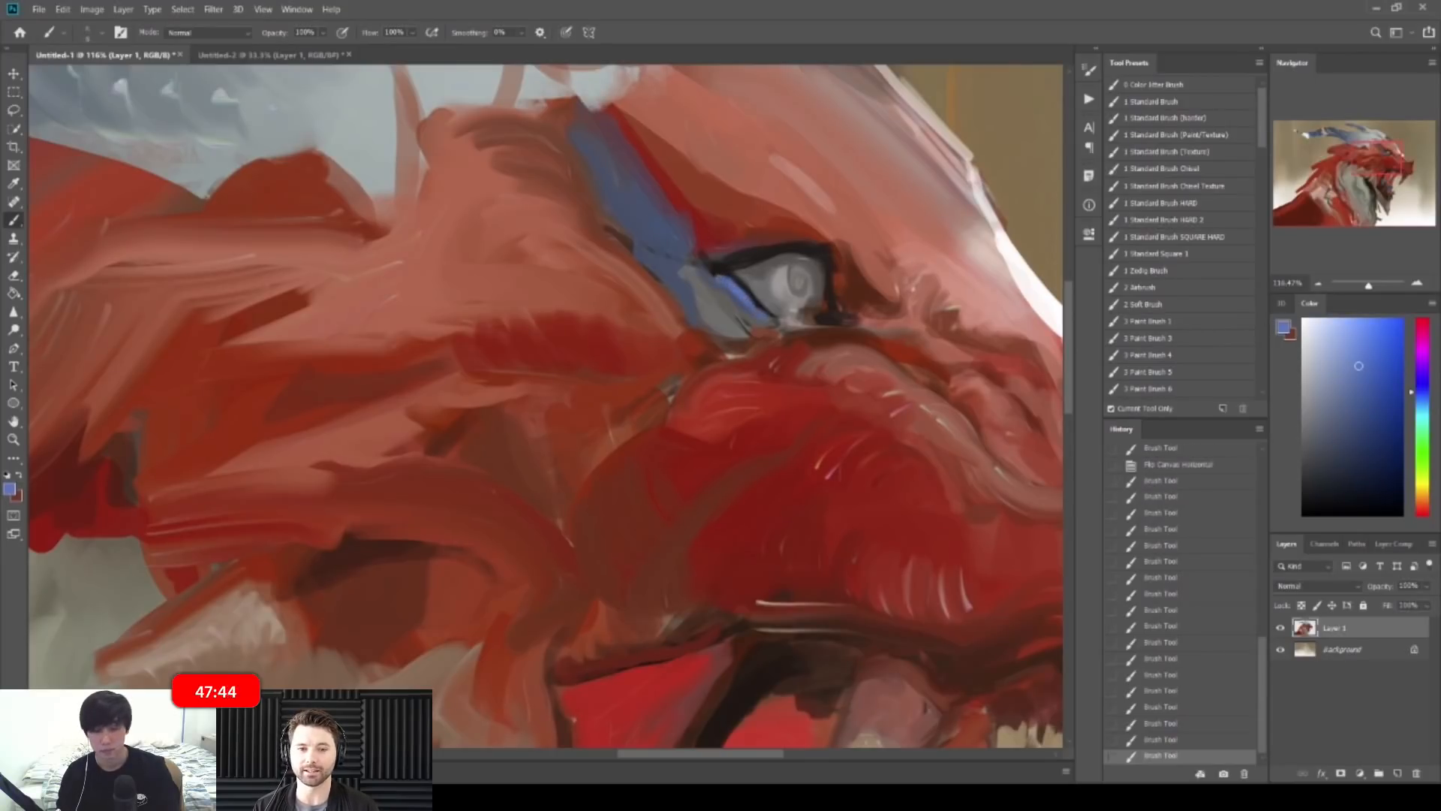
mouse_move(599, 174)
left_mouse_down()
mouse_move(617, 213)
mouse_move(580, 146)
left_mouse_up()
mouse_move(614, 212)
left_mouse_down()
mouse_move(684, 269)
mouse_move(668, 300)
mouse_move(685, 287)
mouse_move(640, 250)
left_mouse_up()
Step: Check the whole dragon and sample dark reddish browns and reds around the eye
key("z")
key("z")
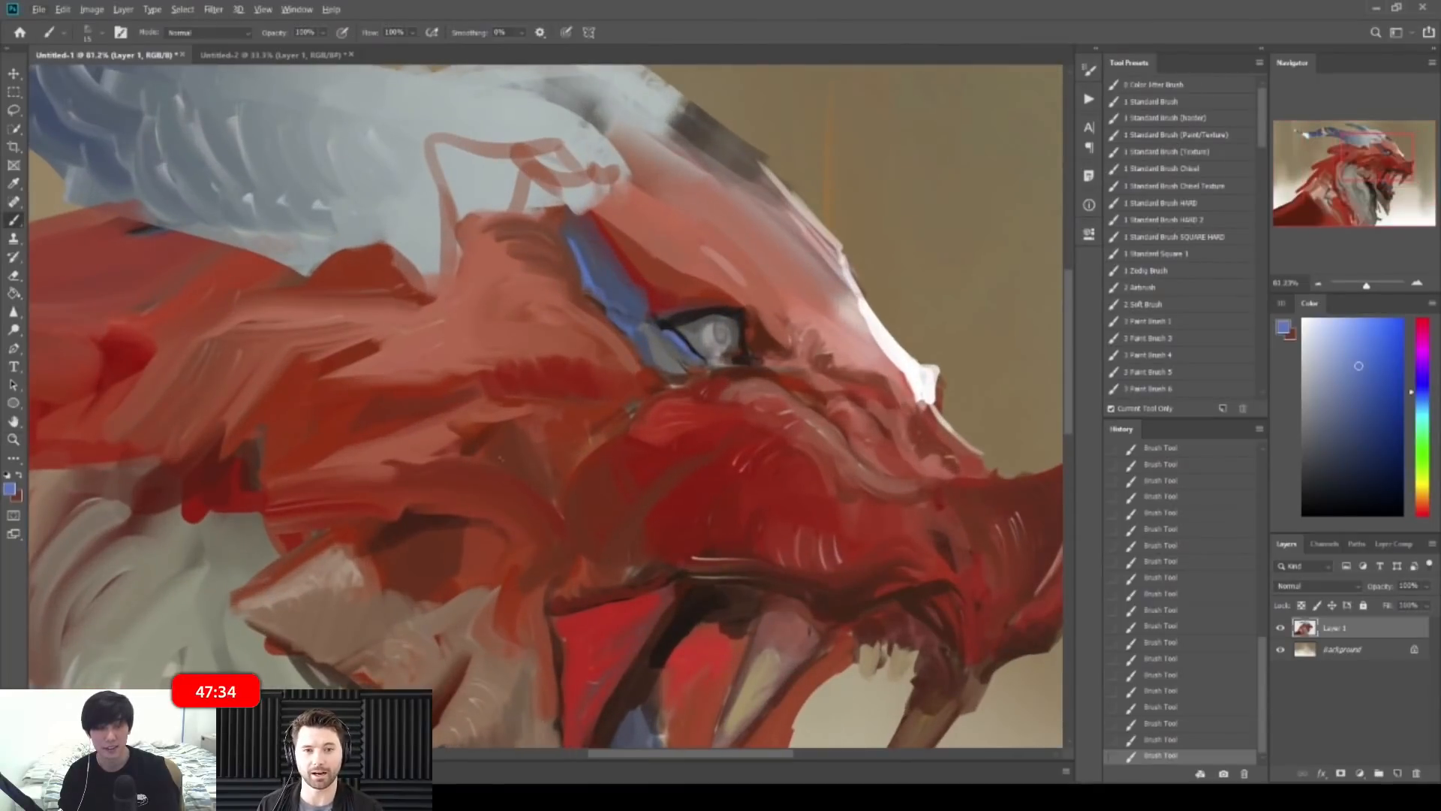
left_click(438, 512, "alt")
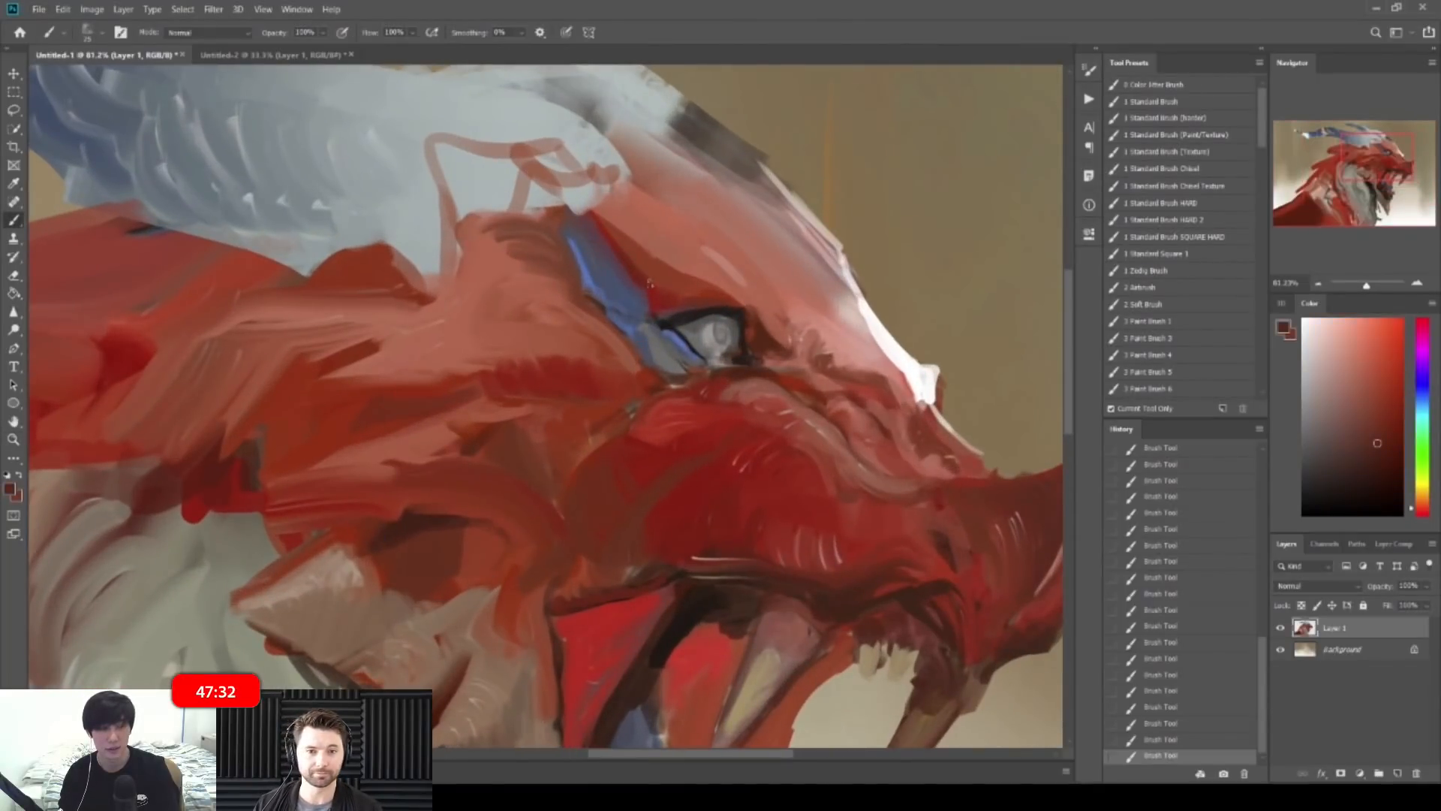
left_click(664, 299, "alt")
left_click(625, 257, "alt")
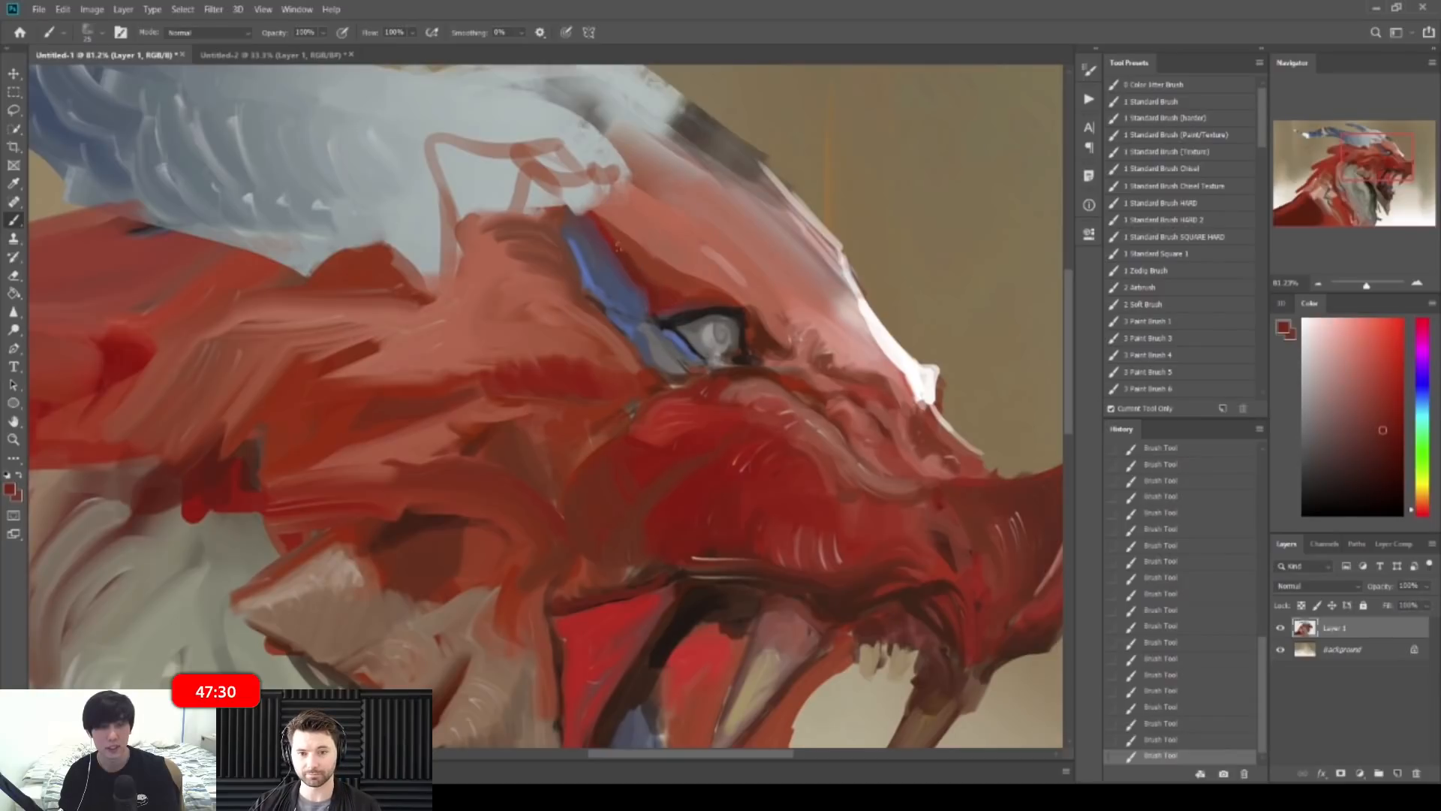
key("z")
left_click_drag(701, 268, 754, 293)
key("b")
left_click(740, 322, "alt")
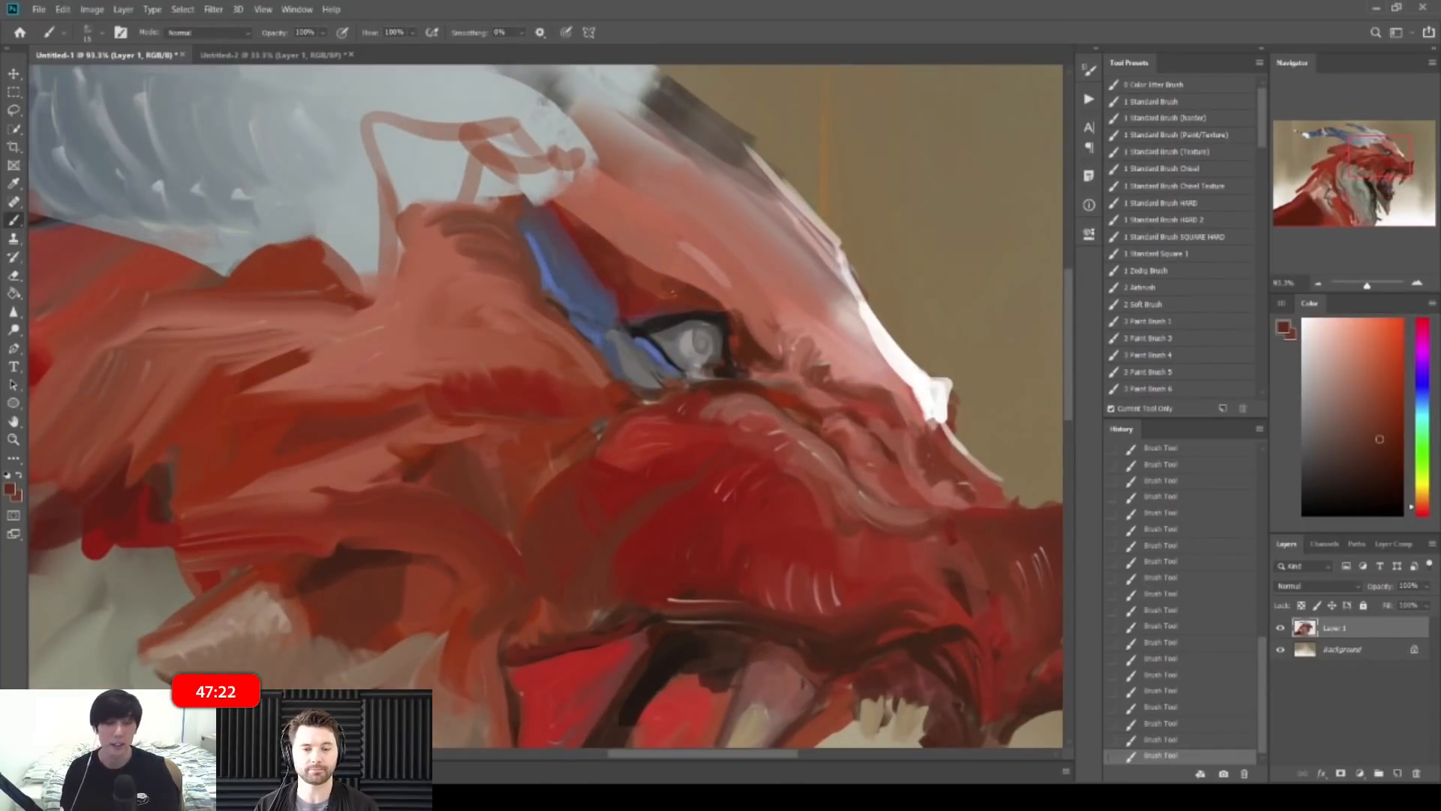
Step: Add a small light red stroke beside the eye
key("z")
mouse_move(795, 214)
left_mouse_down()
mouse_move(689, 262)
mouse_move(721, 324)
mouse_move(784, 297)
mouse_move(833, 308)
left_mouse_up()
key("b")
key("z")
key("b")
left_click(732, 354, "alt")
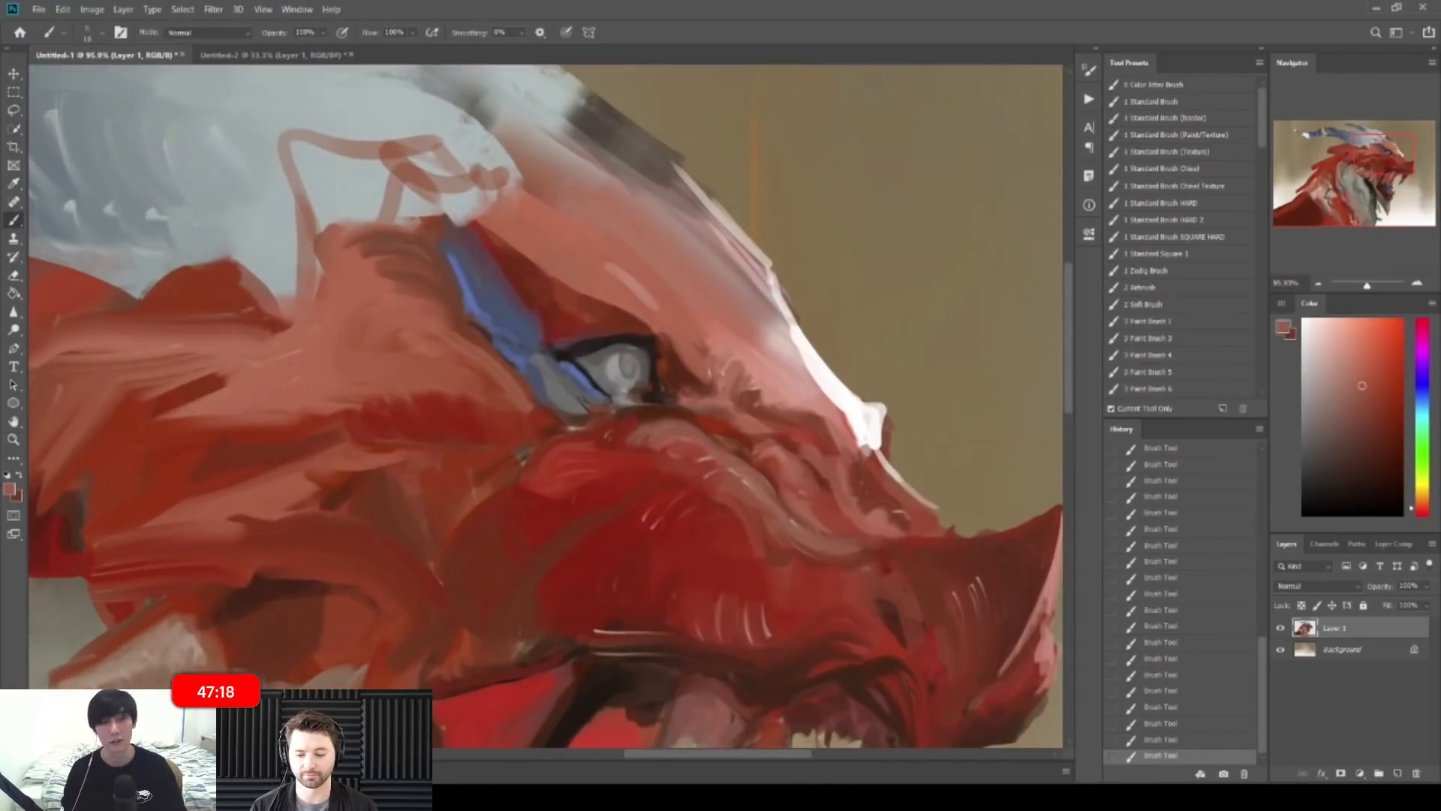
left_click(652, 289, "alt")
Step: Zoom back in on the head and sample a stronger red from it
mouse_move(669, 339)
left_mouse_down()
mouse_move(685, 365)
mouse_move(656, 285)
mouse_move(629, 282)
left_mouse_up()
key("z")
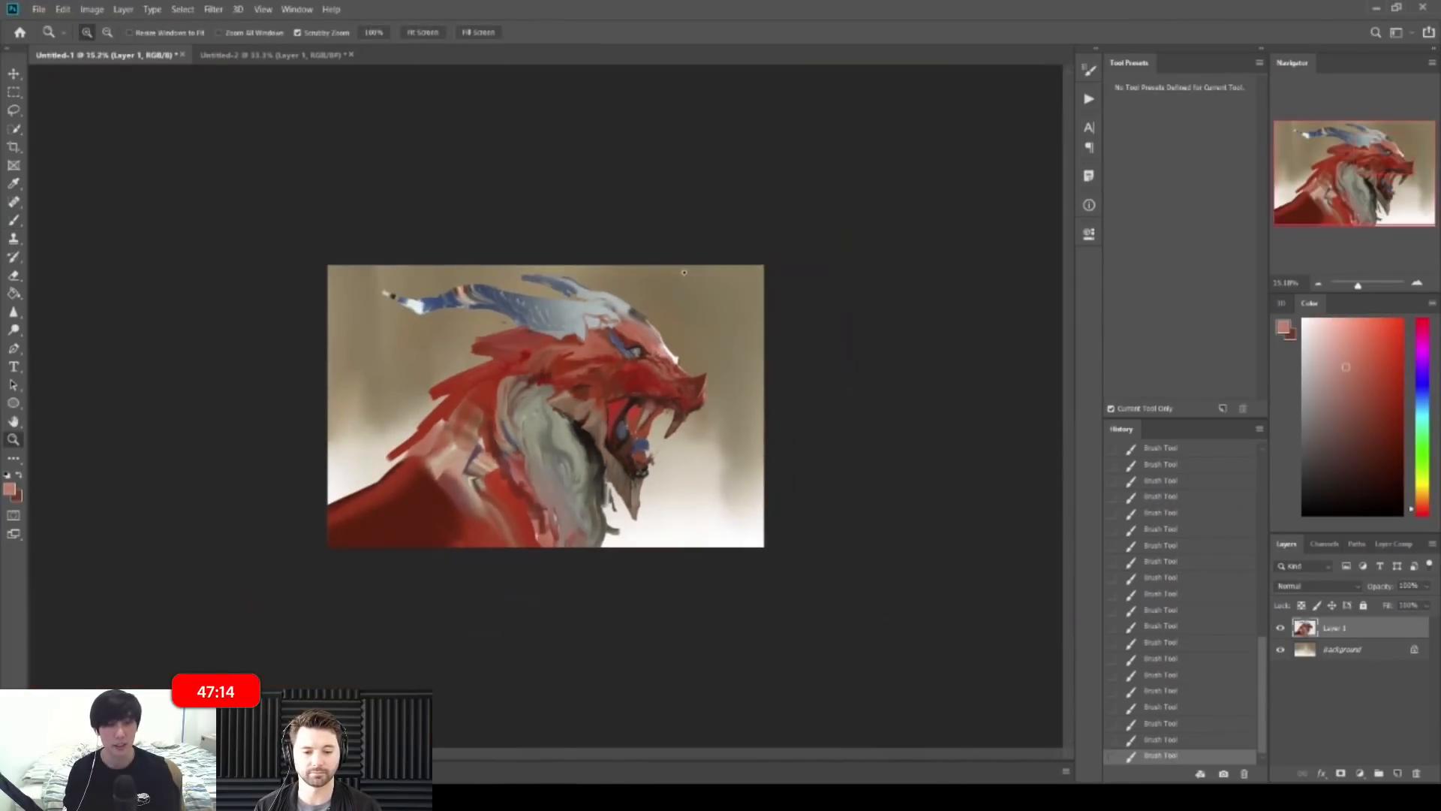
key("b")
key("z")
left_click_drag(584, 391, 690, 392)
key("b")
left_click(836, 256, "alt")
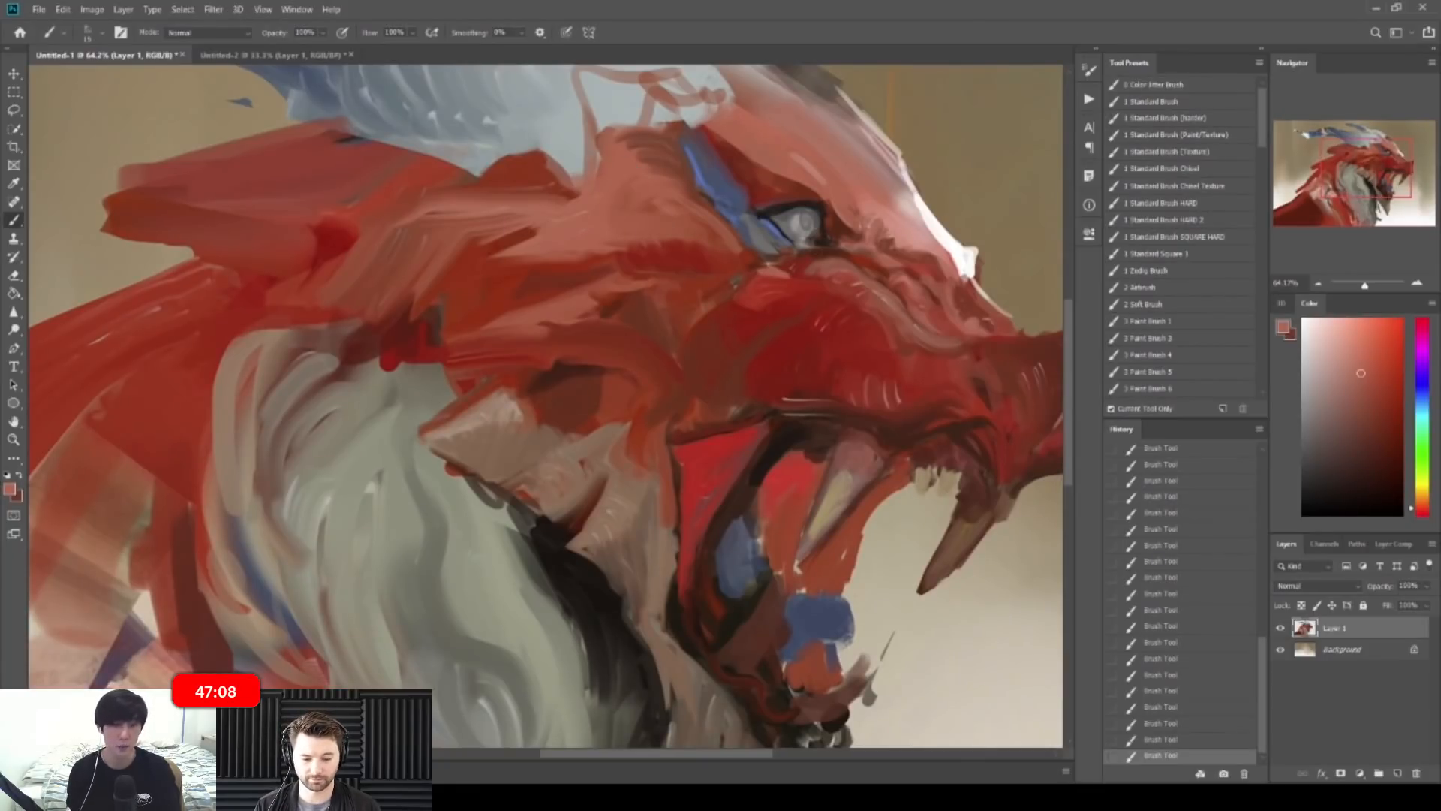
Step: Flip the canvas horizontally and zoom in on the mirrored painting
key("z")
left_click_drag(906, 229, 801, 227)
key("b")
key("ctrl+shift+h")
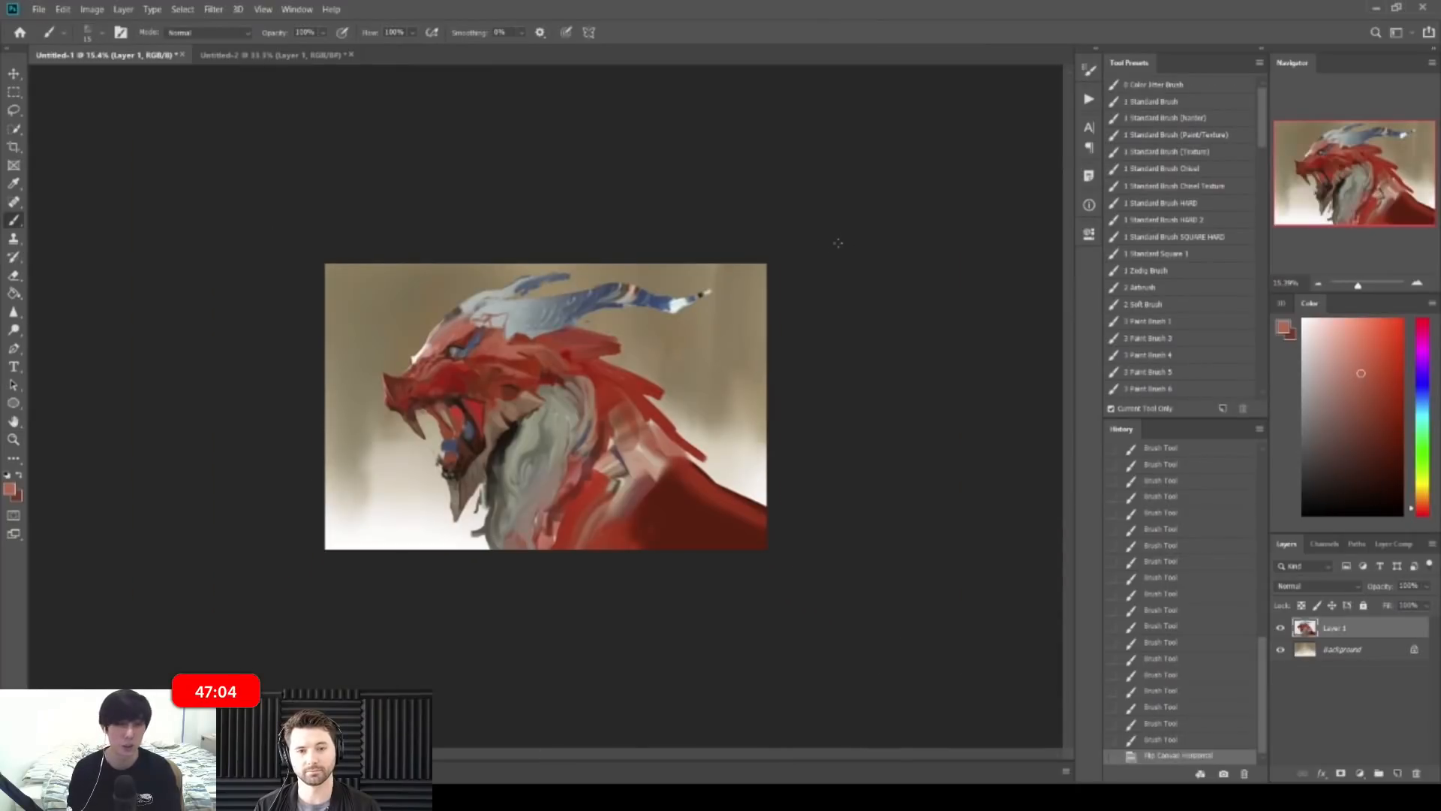
key("z")
mouse_move(504, 324)
left_mouse_down()
mouse_move(535, 336)
mouse_move(513, 342)
mouse_move(601, 344)
left_mouse_up()
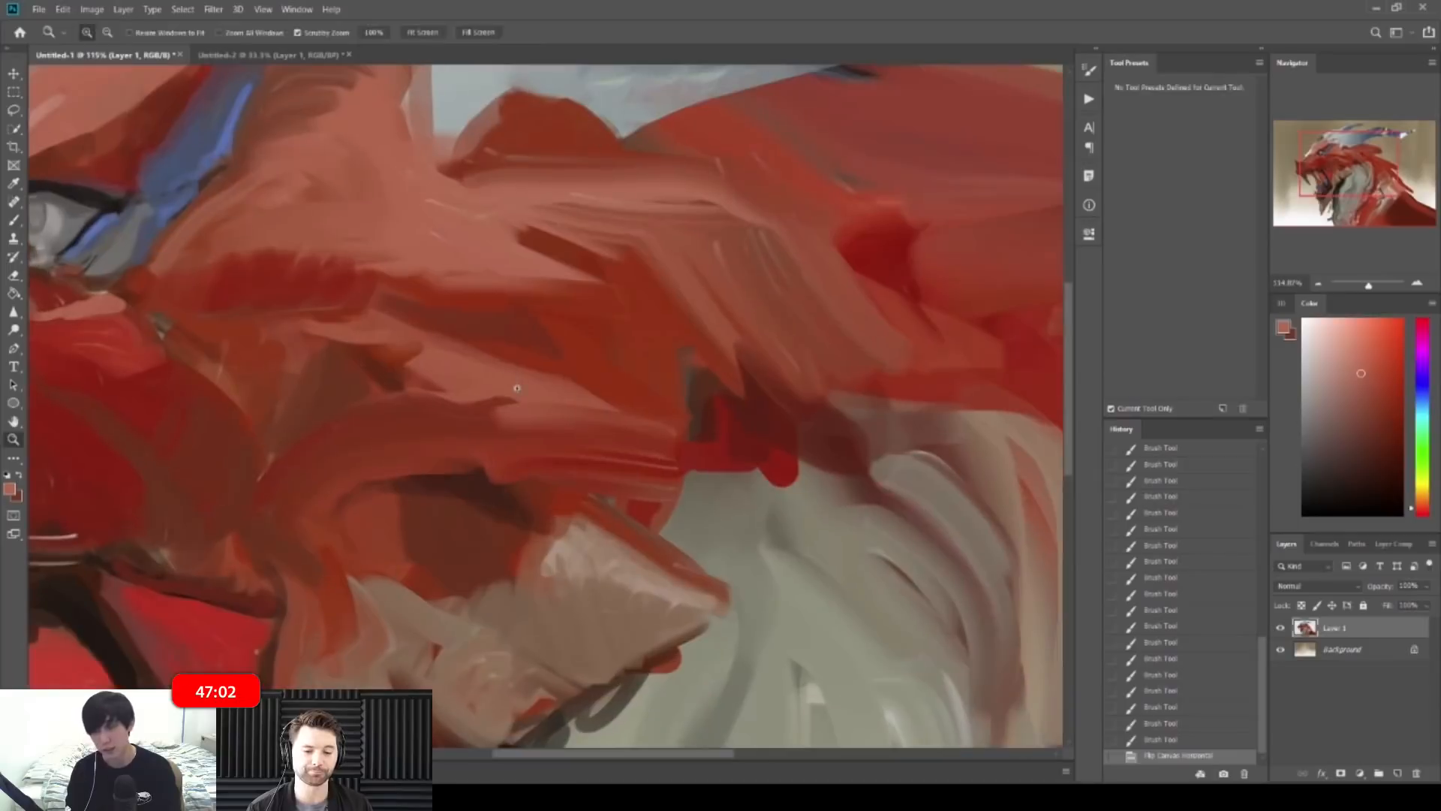
key("b")
Step: Retouch the dark edge of the face and paint dark strokes along the cheek edge
left_click(495, 474, "alt")
left_click(492, 489, "alt")
left_click_drag(491, 479, 498, 485)
left_click_drag(483, 479, 491, 485)
left_click_drag(397, 299, 421, 311)
left_click_drag(400, 301, 444, 319)
Step: Extend the dark cheek strokes with a larger brush, then sample reddish browns
key("bracketright")
key("bracketright")
left_click_drag(419, 309, 456, 325)
left_click_drag(429, 313, 467, 329)
left_click_drag(441, 319, 483, 330)
key("bracketright")
mouse_move(454, 320)
left_mouse_down()
mouse_move(492, 327)
mouse_move(489, 296)
mouse_move(428, 324)
mouse_move(529, 340)
mouse_move(566, 374)
left_mouse_up()
left_click(493, 318, "alt")
left_click(479, 319, "alt")
Step: Choose a more saturated dark red and flip the canvas back to normal
left_click_drag(1383, 443, 1395, 437)
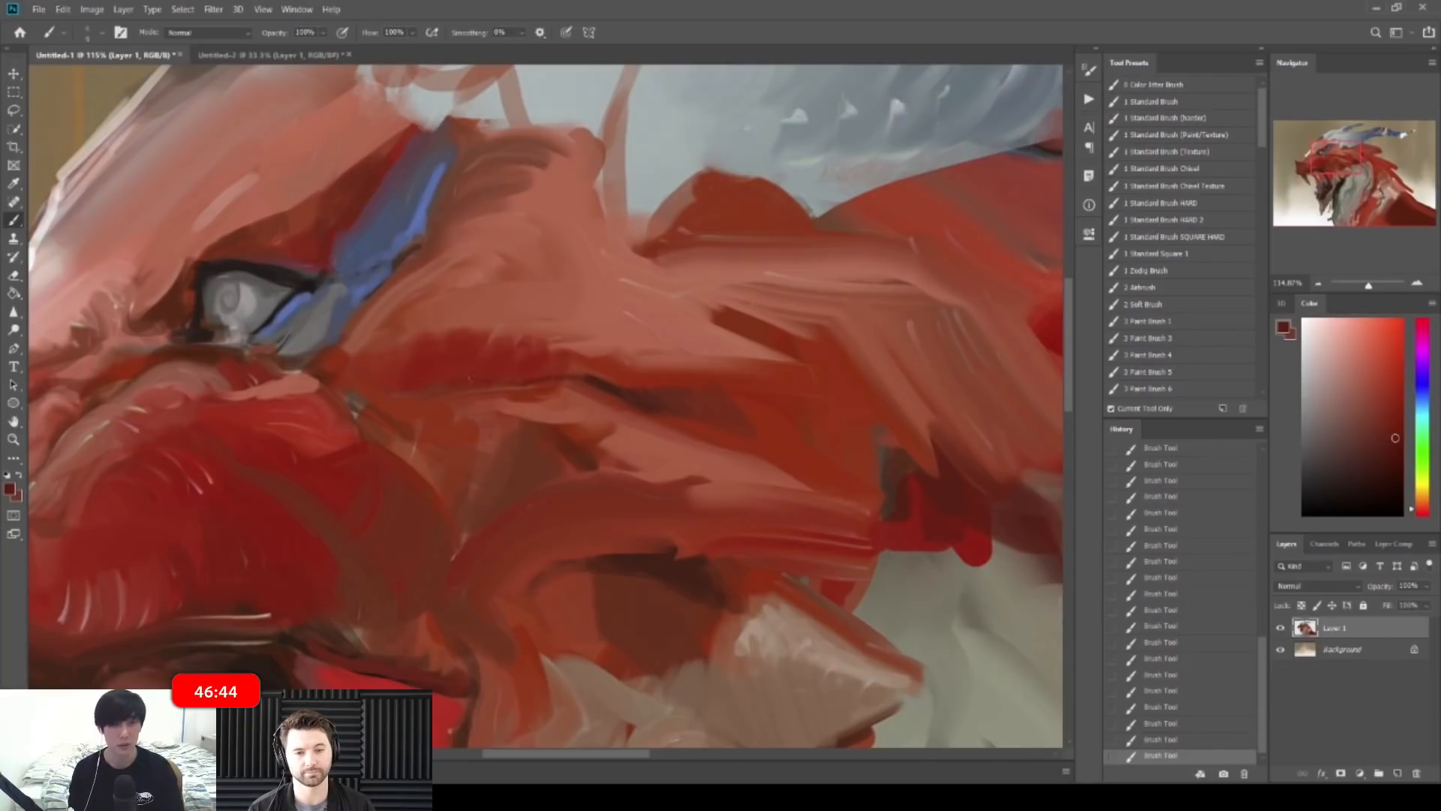
left_click_drag(448, 396, 339, 395)
key("ctrl+shift+h")
left_click_drag(600, 351, 676, 349)
left_click_drag(540, 321, 567, 321)
Step: Paint brighter and lighter red strokes across the dragon's face and snout
left_click(885, 439, "alt")
mouse_move(696, 318)
left_mouse_down()
mouse_move(737, 311)
mouse_move(721, 306)
left_mouse_up()
left_click(694, 298, "alt")
left_click(705, 328, "alt")
key("bracketright")
key("bracketright")
left_click_drag(520, 331, 617, 332)
left_click(527, 347, "alt")
left_click(542, 333, "alt")
left_click(611, 339, "alt")
Step: Dab small muted brownish-red strokes onto the face and head
mouse_move(623, 413)
left_mouse_down()
mouse_move(572, 387)
mouse_move(598, 411)
mouse_move(521, 471)
left_mouse_up()
left_click(526, 465, "alt")
left_click(530, 467, "alt")
left_click(535, 467, "alt")
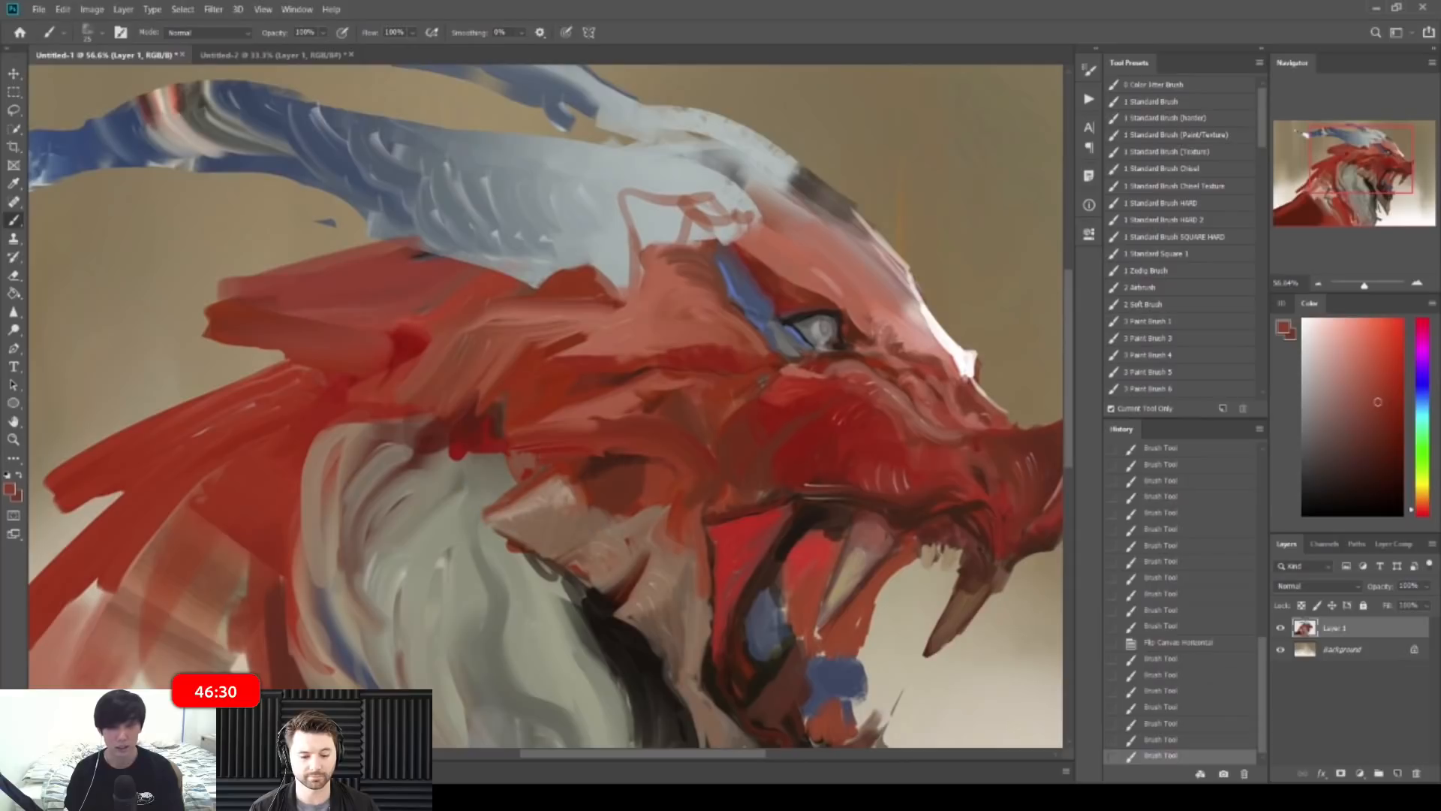
left_click_drag(531, 450, 553, 446)
mouse_move(625, 413)
left_mouse_down()
mouse_move(516, 414)
mouse_move(593, 383)
mouse_move(668, 382)
left_mouse_up()
Step: Paint lighter salmon-red strokes over the brow with a smaller brush
mouse_move(712, 275)
left_mouse_down()
mouse_move(729, 290)
mouse_move(706, 281)
mouse_move(713, 267)
left_mouse_up()
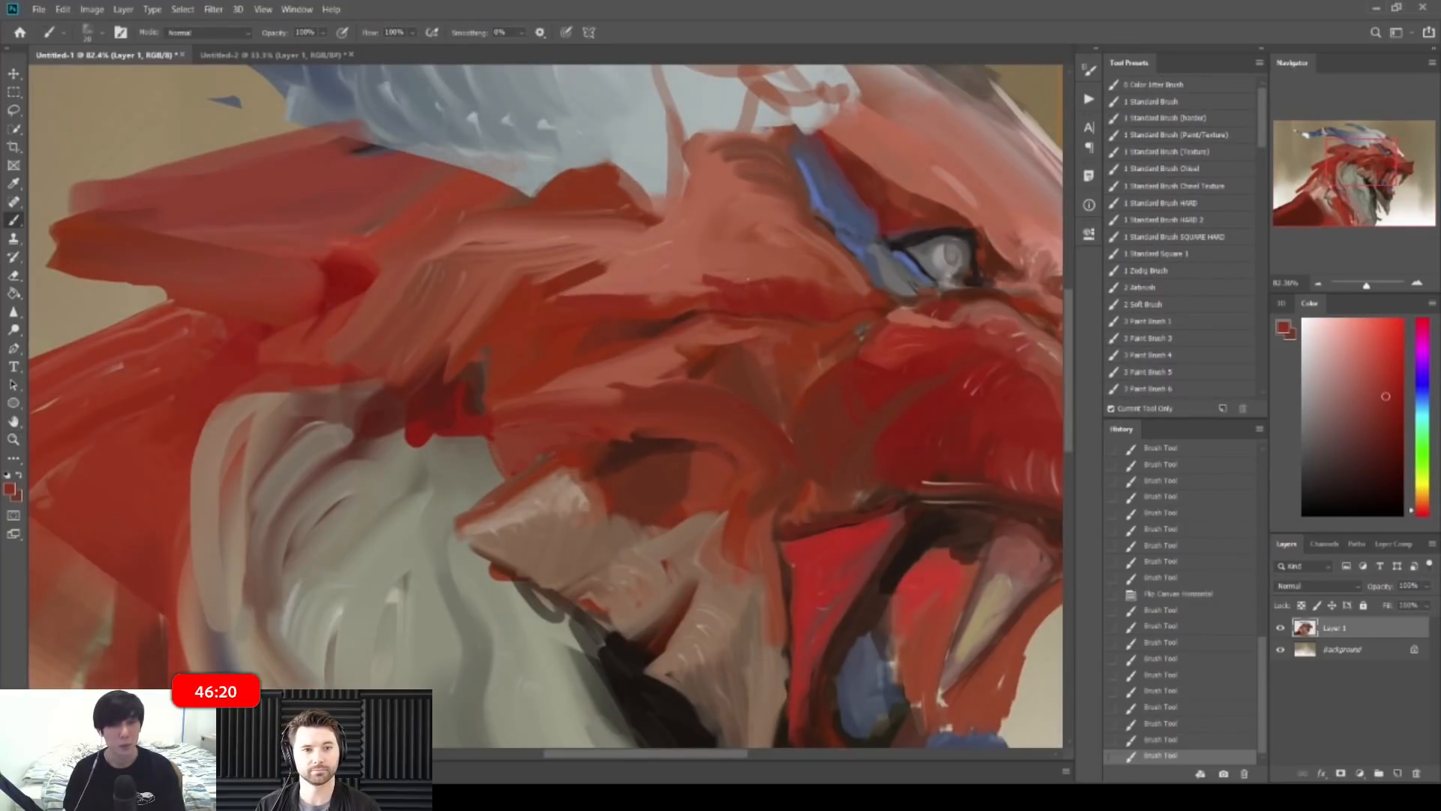
left_click(742, 272, "alt")
key("bracketleft")
key("bracketleft")
left_click_drag(737, 271, 741, 272)
mouse_move(741, 271)
left_mouse_down()
mouse_move(718, 220)
mouse_move(730, 233)
left_mouse_up()
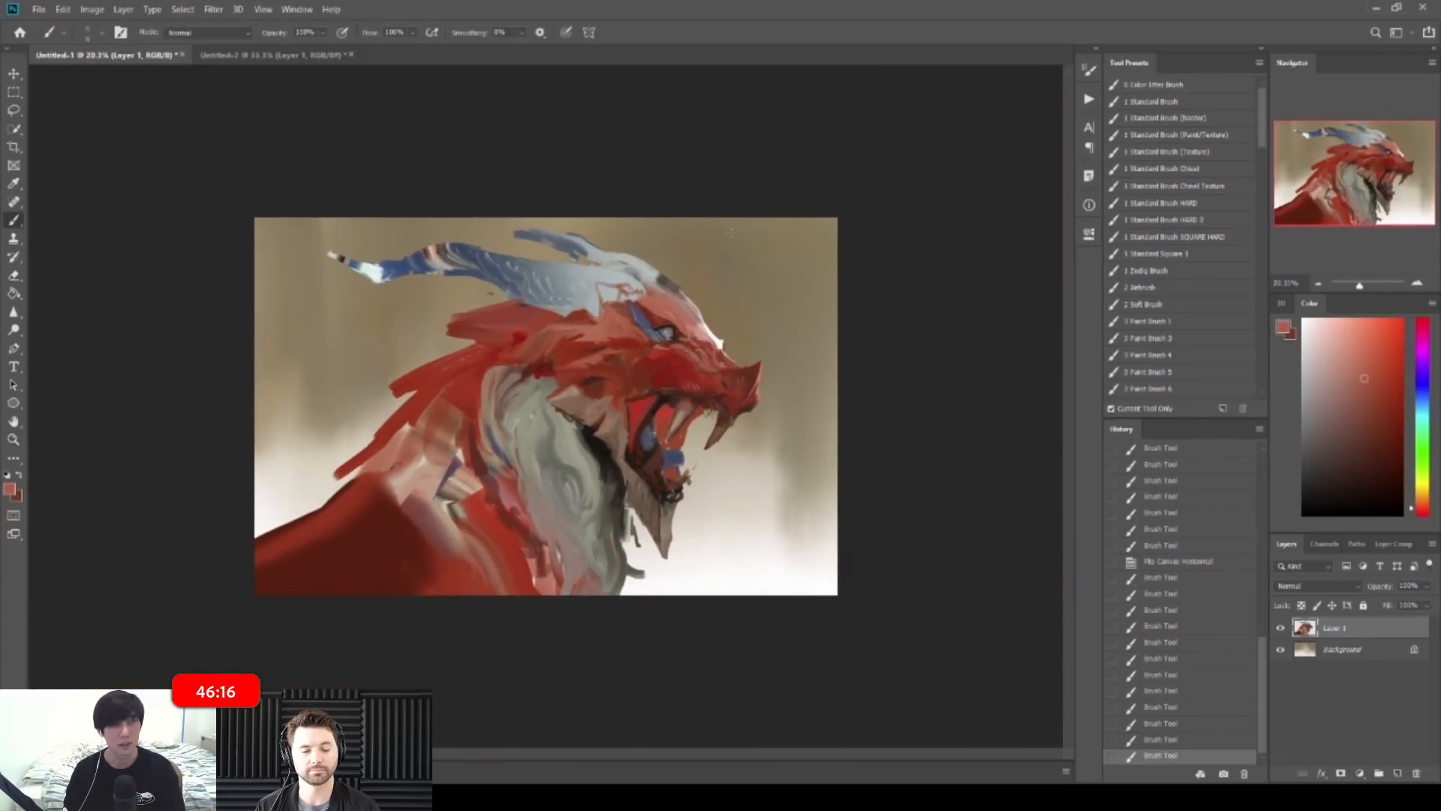
left_click_drag(713, 298, 740, 308)
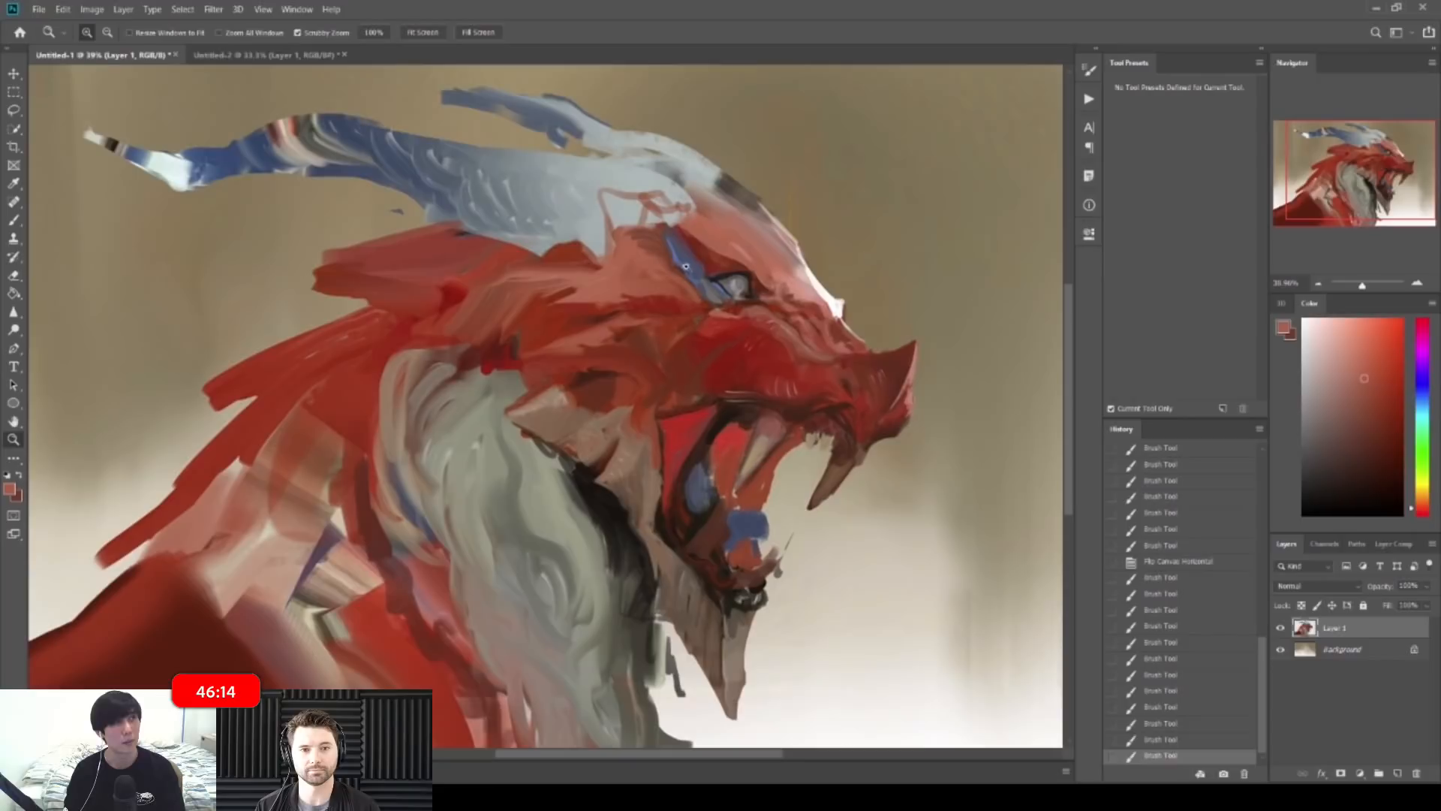
mouse_move(692, 261)
left_mouse_down()
mouse_move(678, 259)
mouse_move(756, 316)
left_mouse_up()
Step: Repaint the iris with grey and blue-grey from the eye and brow stripe
left_click(680, 360, "alt")
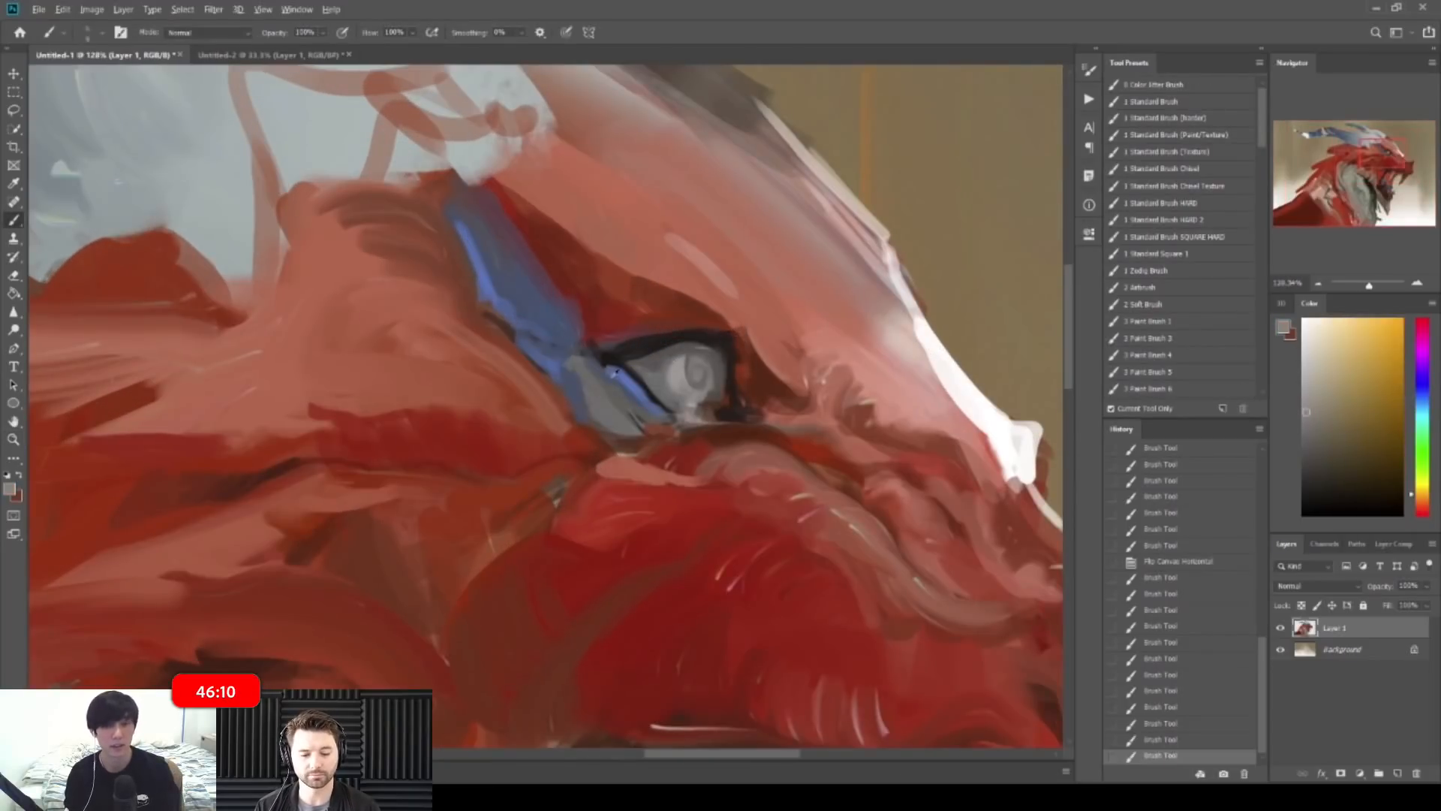
left_click(637, 388, "alt")
key("bracketright")
key("bracketright")
mouse_move(670, 363)
left_mouse_down()
mouse_move(770, 341)
mouse_move(681, 285)
mouse_move(773, 352)
left_mouse_up()
left_click(671, 358, "alt")
left_click(675, 370, "alt")
Step: Pick a near-white colour for the eye glint and check the whole painting
key("z")
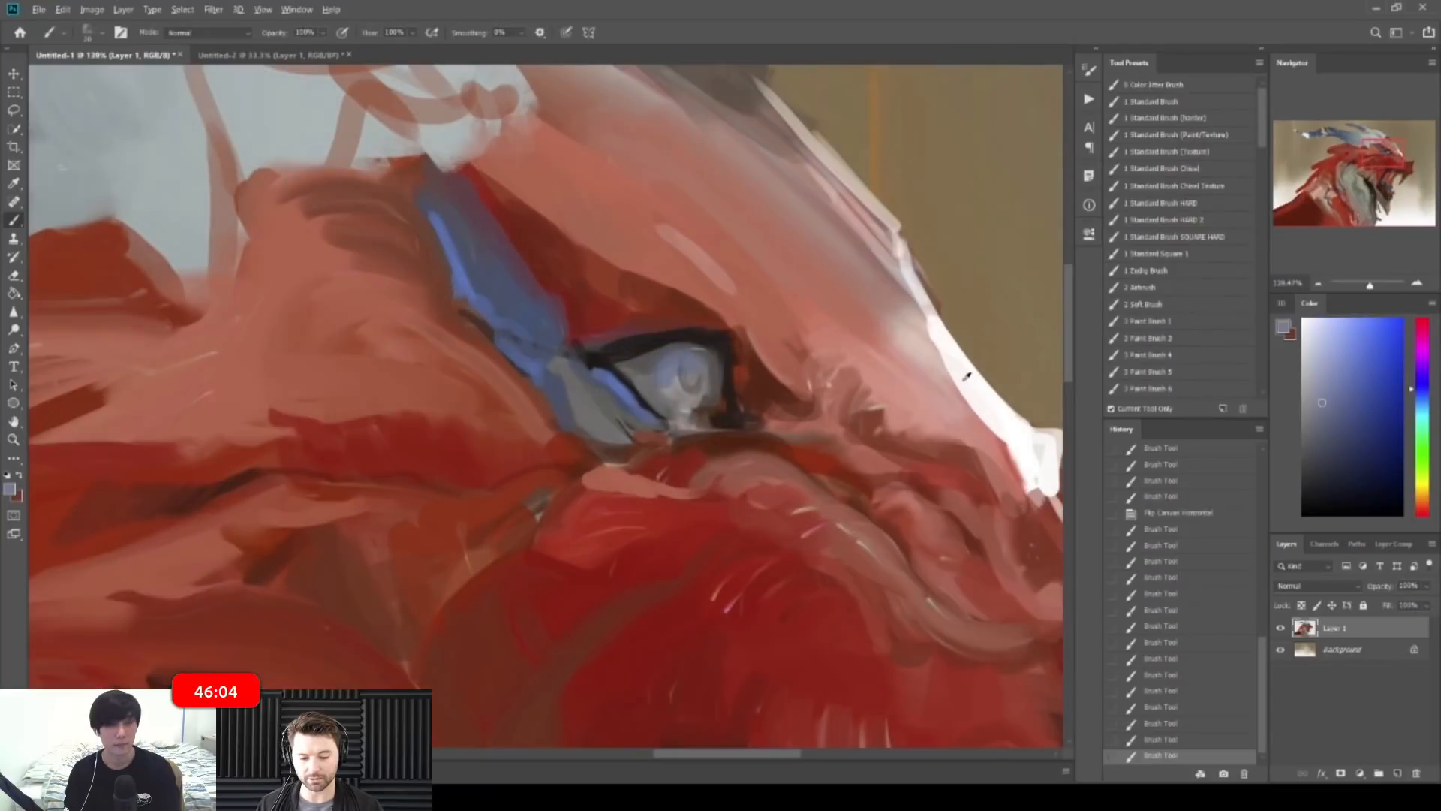
left_click(967, 375, "alt")
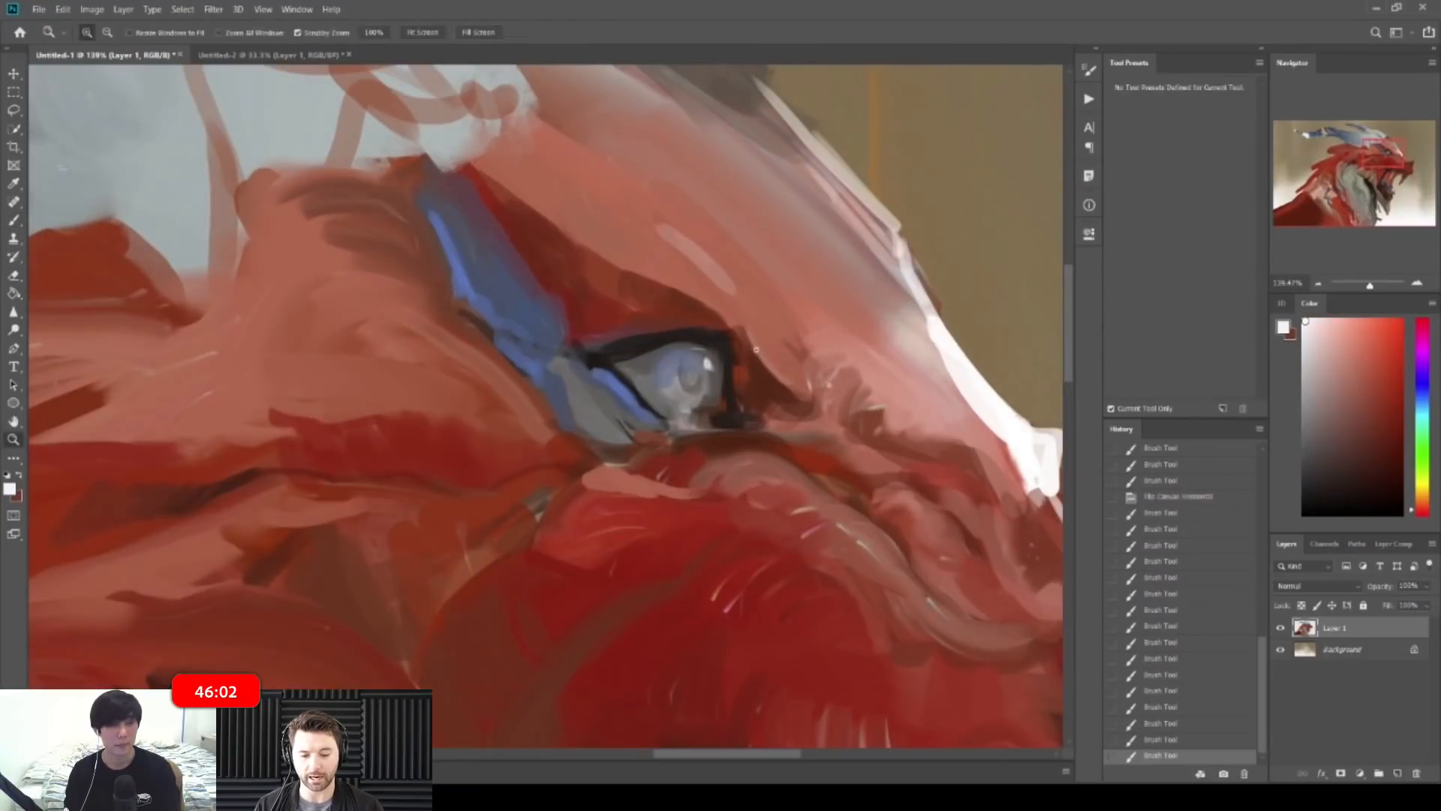
key("ctrl+0")
key("z")
mouse_move(758, 315)
left_mouse_down()
mouse_move(699, 318)
mouse_move(837, 300)
left_mouse_up()
key("z")
mouse_move(561, 278)
left_mouse_down()
mouse_move(540, 278)
mouse_move(584, 279)
mouse_move(589, 265)
mouse_move(547, 276)
left_mouse_up()
Step: Outline the eye with dark red strokes, then sample blue and muted purple-red
left_click(584, 280, "alt")
key("z")
mouse_move(561, 299)
left_mouse_down()
mouse_move(544, 272)
mouse_move(610, 381)
left_mouse_up()
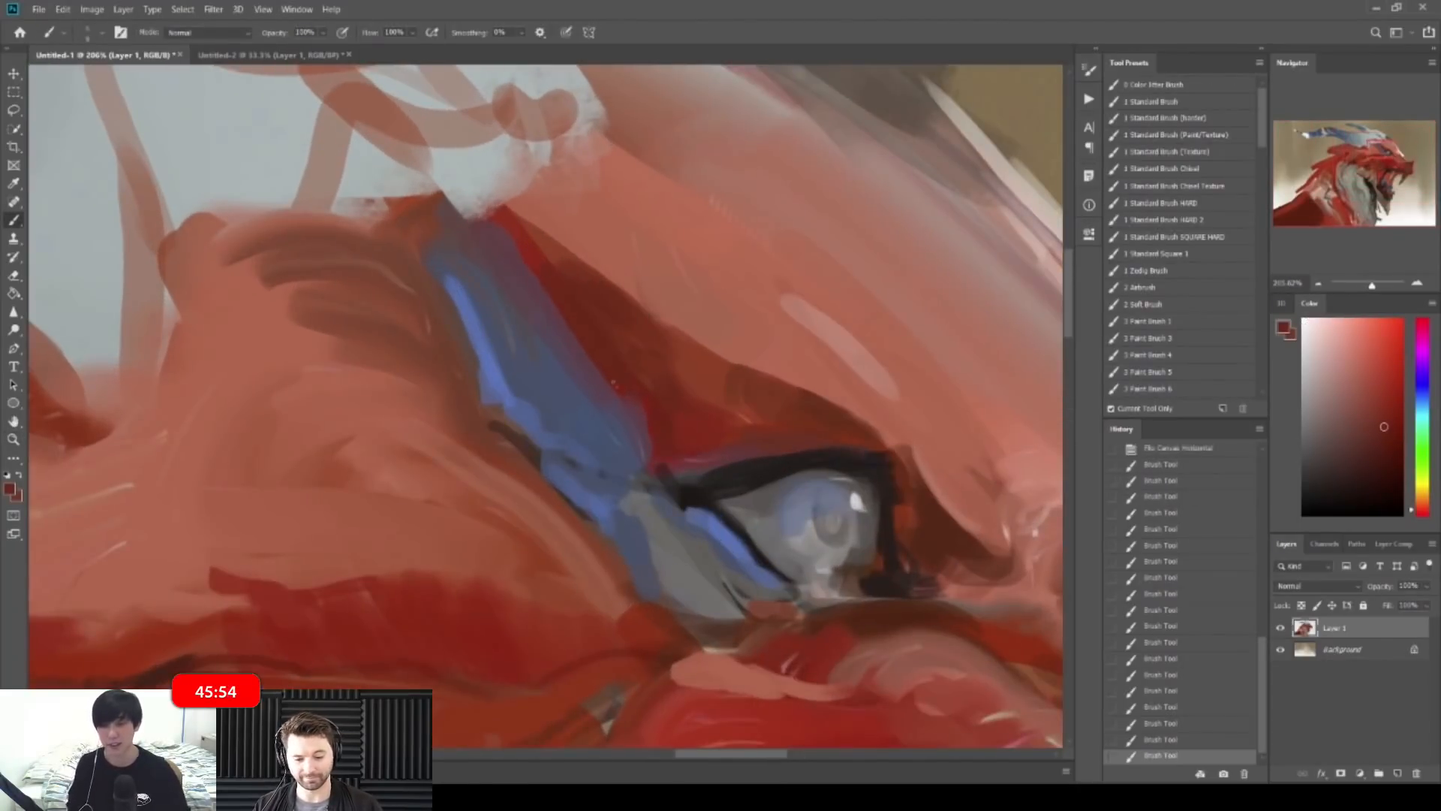
left_click(588, 398, "alt")
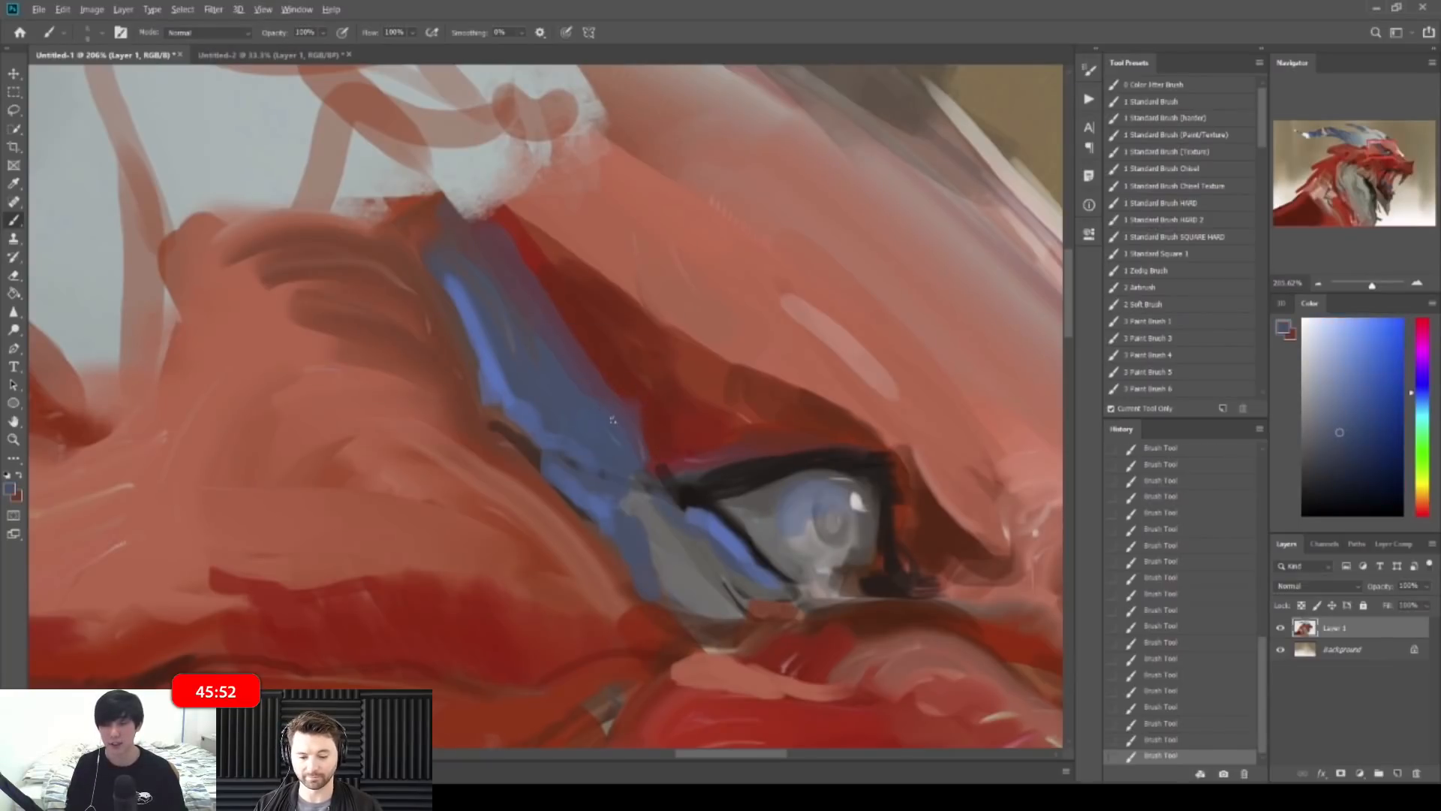
left_click(481, 334, "alt")
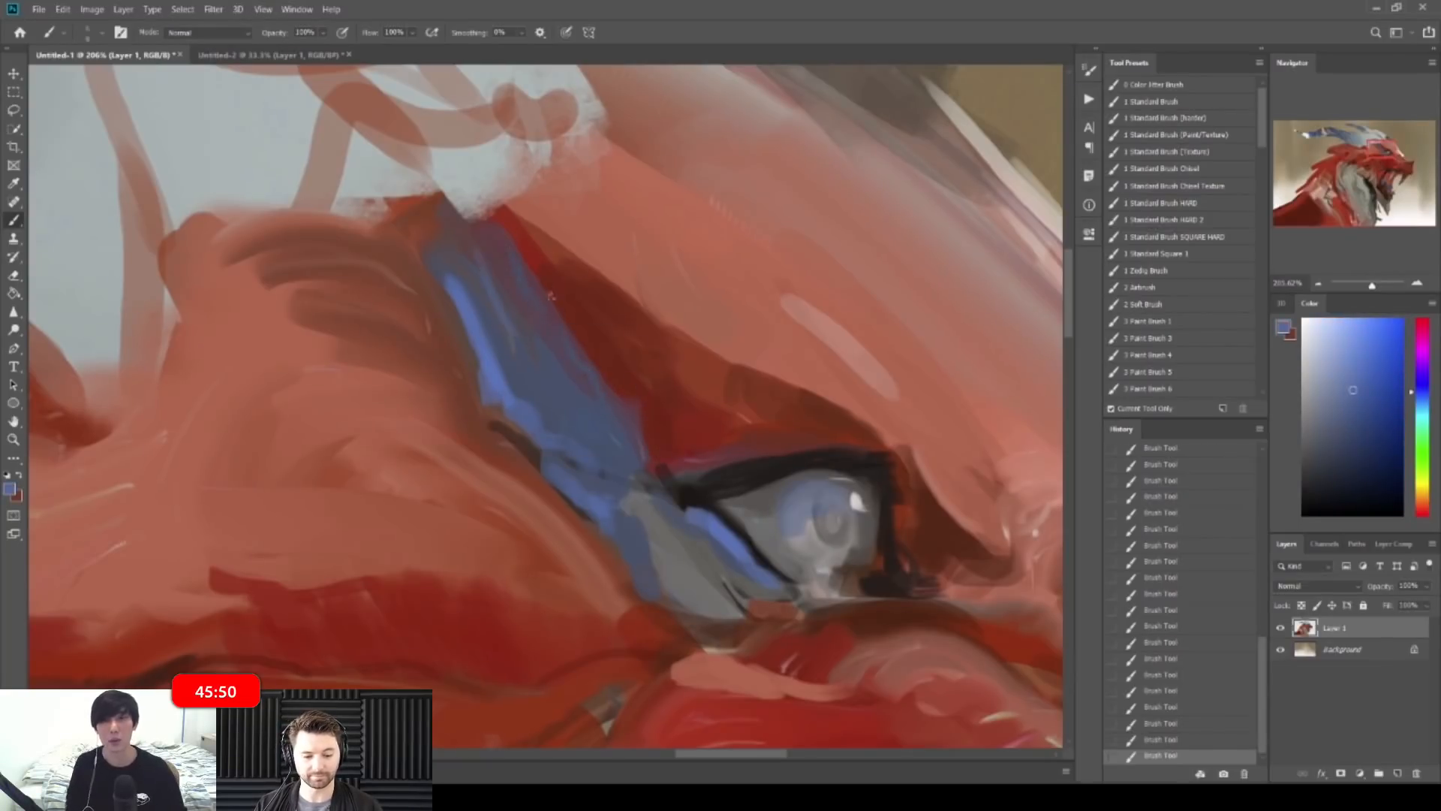
left_click(488, 227, "alt")
key("z")
mouse_move(527, 234)
left_mouse_down()
mouse_move(469, 181)
mouse_move(480, 191)
left_mouse_up()
key("b")
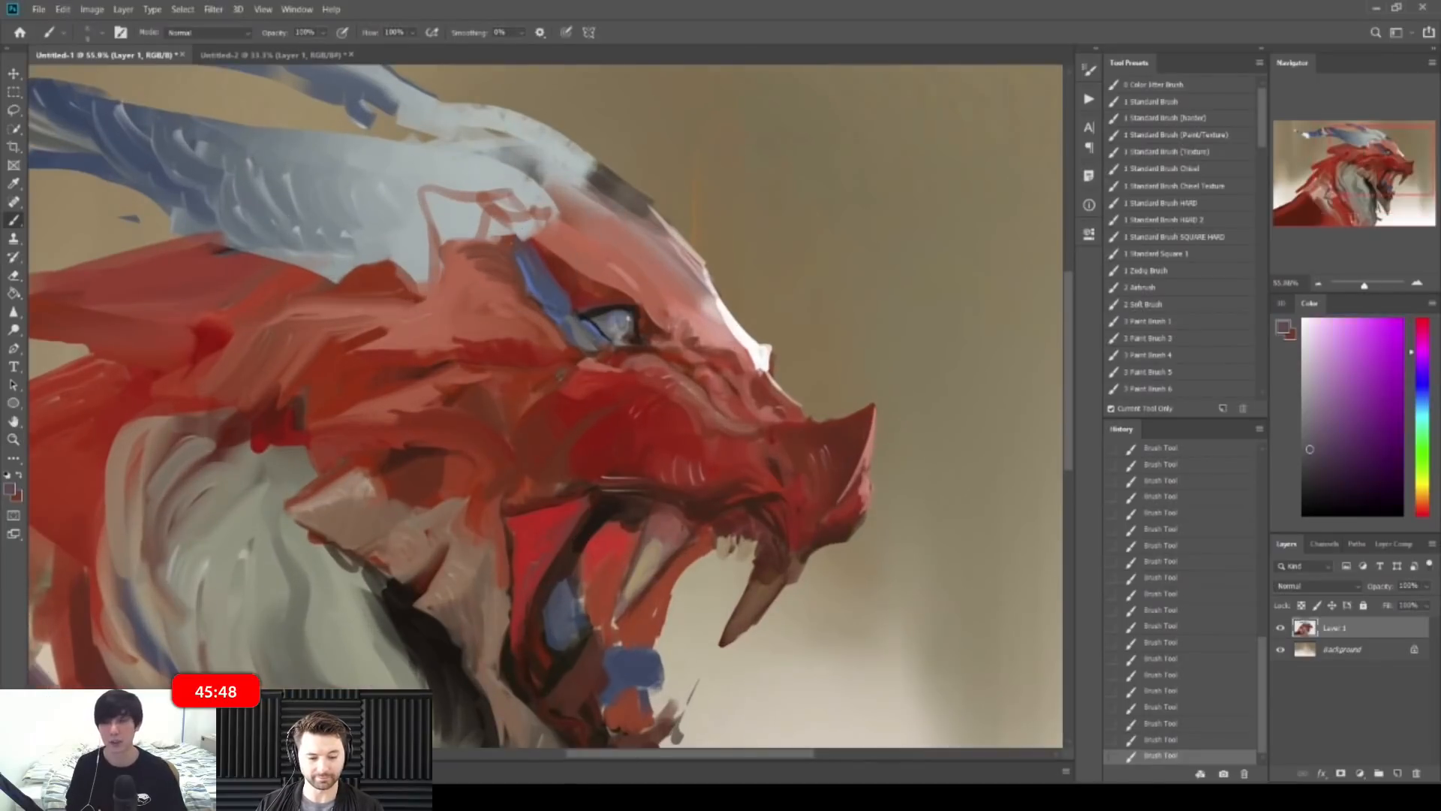
Step: Zoom out, mirror the canvas horizontally, and zoom back in slightly on the painting
key("z")
left_click_drag(576, 206, 518, 180)
key("b")
key("ctrl+shift+h")
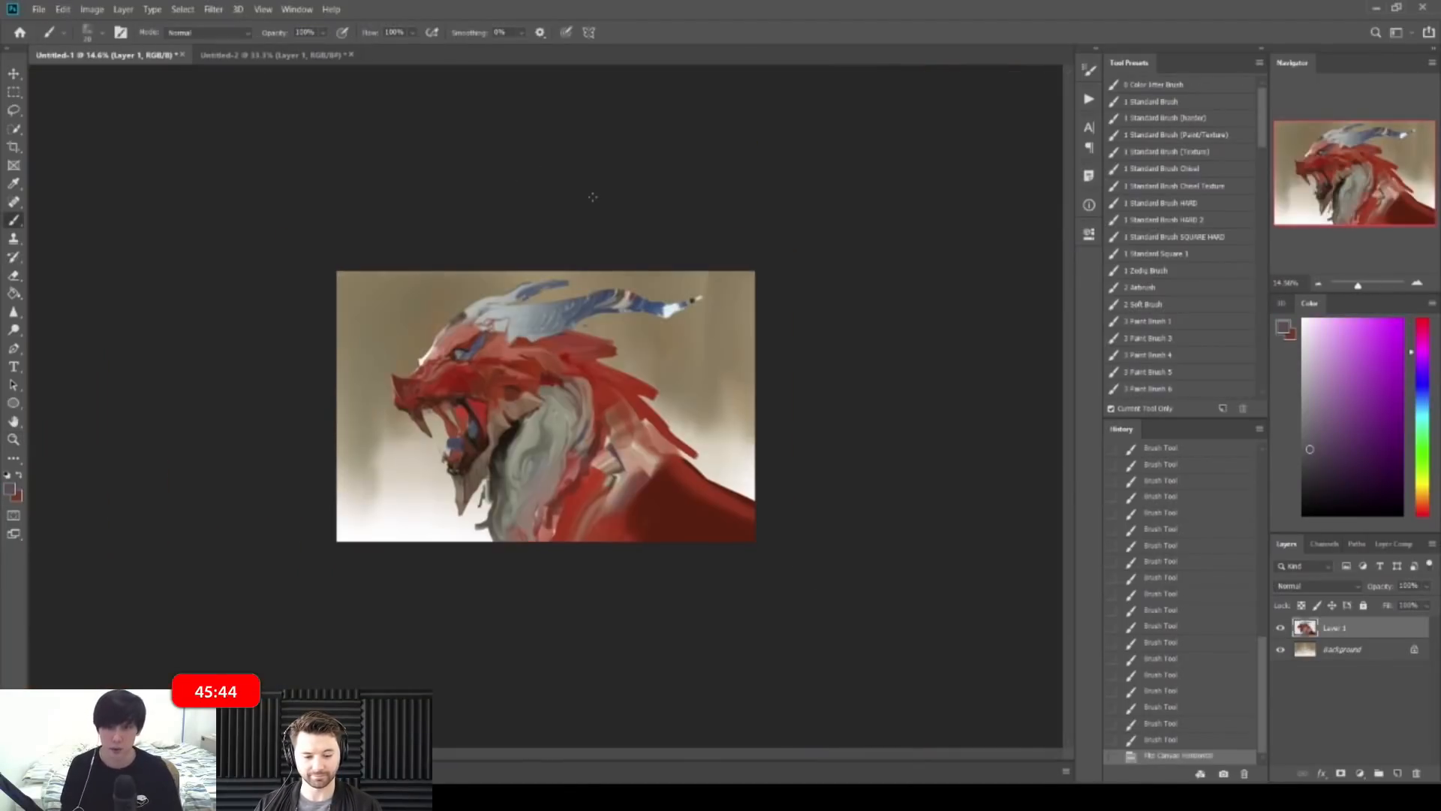
key("z")
left_click_drag(518, 300, 534, 300)
key("b")
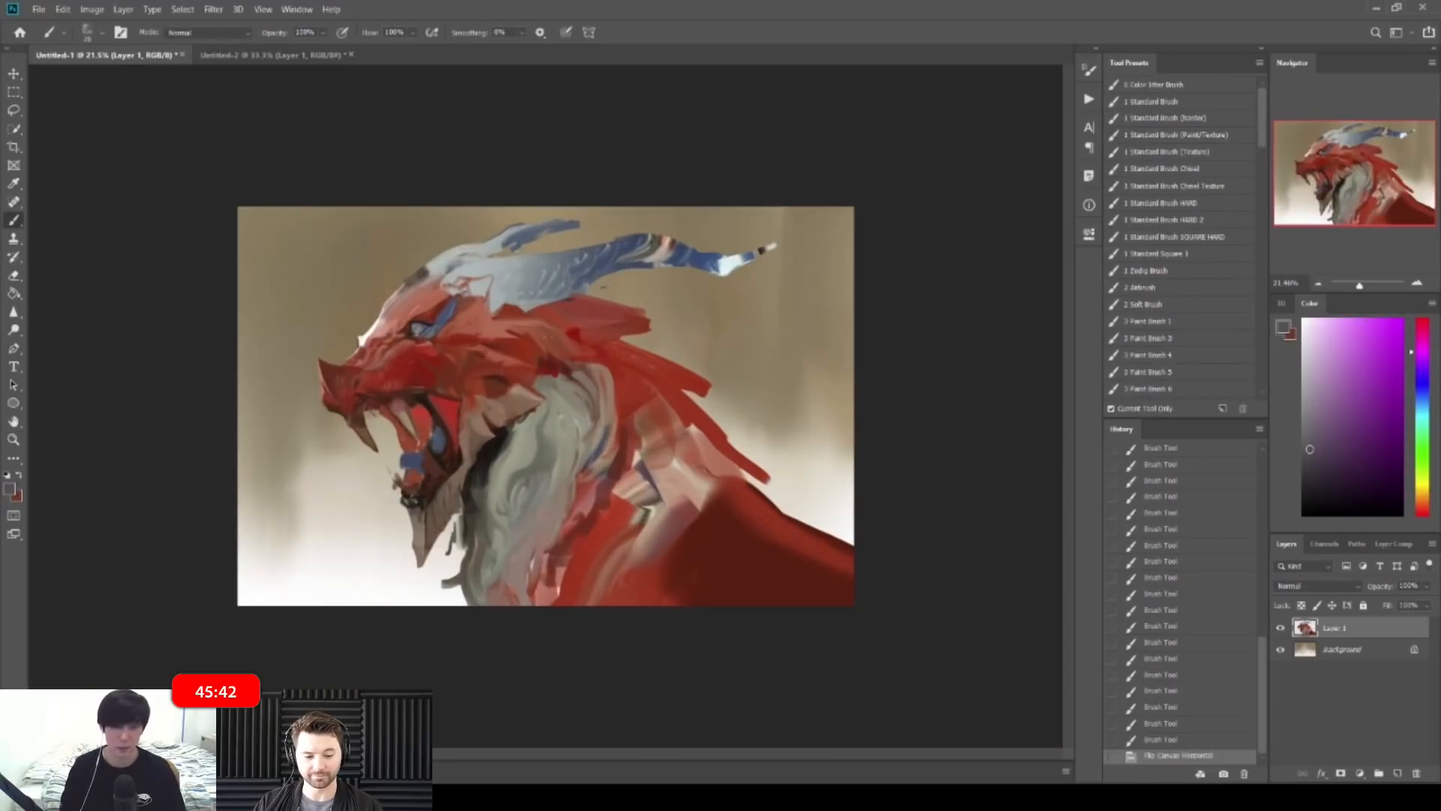
Step: Paint a sampled blue-grey stroke on the horn of the mirrored dragon
key("z")
left_click_drag(615, 276, 632, 275)
key("b")
left_click(600, 202, "alt")
left_click(611, 199, "alt")
mouse_move(587, 222)
left_mouse_down()
mouse_move(612, 214)
mouse_move(605, 224)
left_mouse_up()
key("bracketleft")
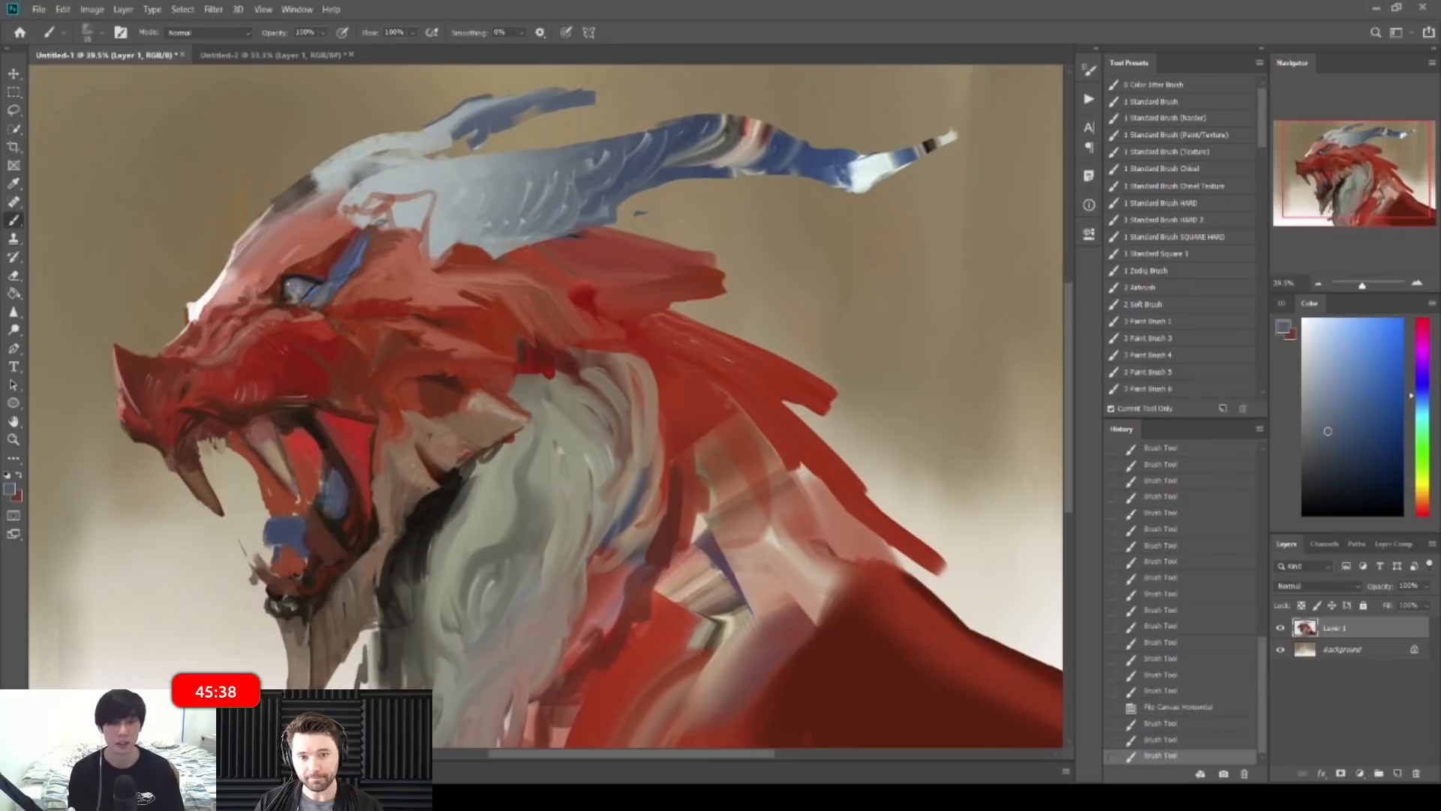
Step: Paint dark red on the neck and a dark shadow where the grey mane meets it
left_click(530, 352, "alt")
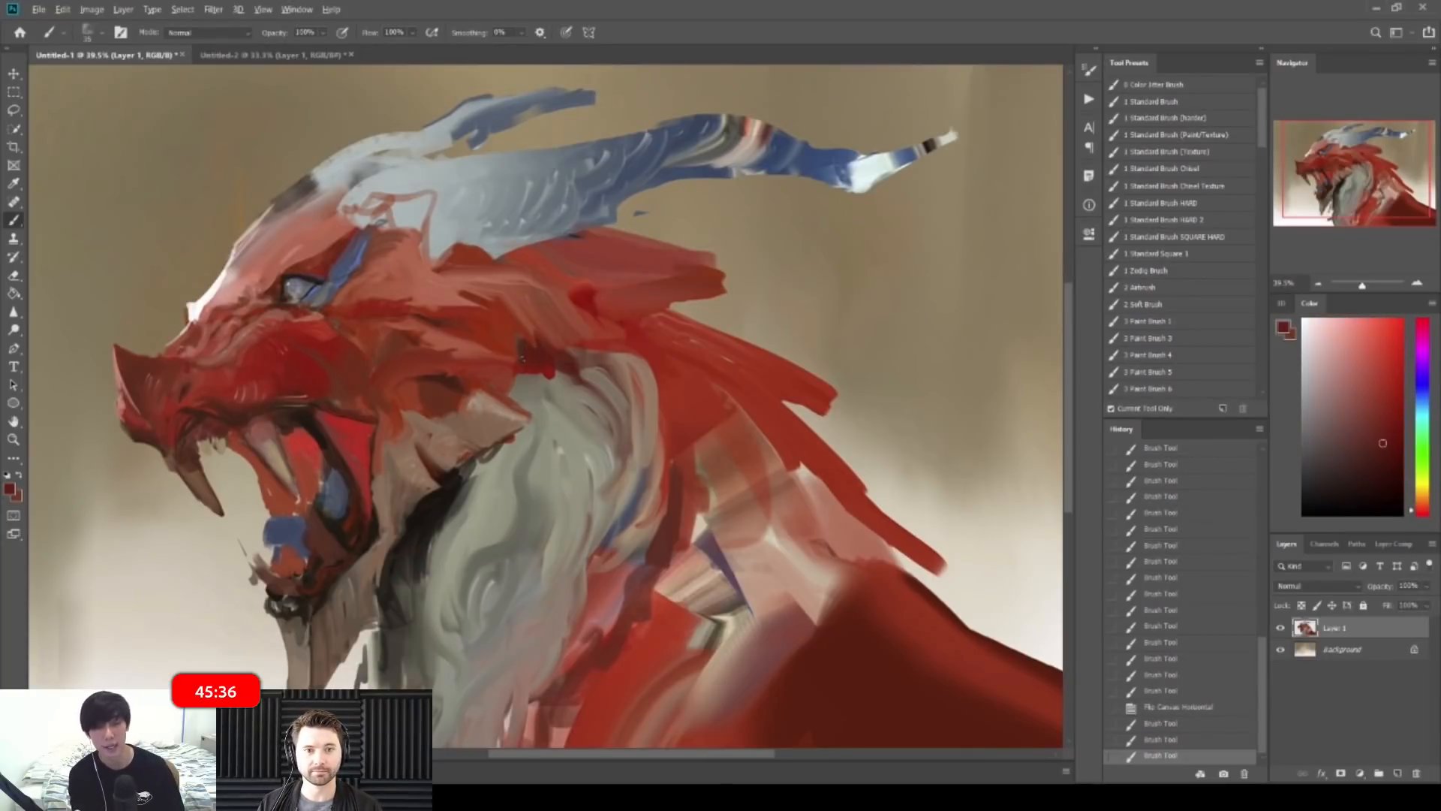
mouse_move(550, 373)
left_mouse_down()
mouse_move(539, 386)
mouse_move(561, 378)
mouse_move(592, 400)
mouse_move(588, 383)
mouse_move(597, 408)
left_mouse_up()
left_click(511, 440, "alt")
left_click(452, 497, "alt")
key("bracketright")
left_click_drag(528, 381, 548, 389)
left_click(529, 391, "alt")
left_click(554, 385, "alt")
left_click_drag(544, 381, 620, 431)
Step: Mirror the canvas back and paint a dark red-brown shadow stroke along the neck
left_click_drag(721, 353, 605, 295)
key("ctrl+shift+h")
left_click_drag(525, 387, 627, 389)
left_click(772, 442, "alt")
key("bracketleft")
key("bracketleft")
key("bracketleft")
mouse_move(472, 340)
left_mouse_down()
mouse_move(509, 361)
mouse_move(536, 350)
mouse_move(462, 334)
mouse_move(485, 340)
mouse_move(452, 347)
left_mouse_up()
Step: Extend the dark neck shadow further to the left with resampled colours
left_click(485, 358, "alt")
key("bracketleft")
left_click(489, 347, "alt")
left_click(479, 340, "alt")
left_click_drag(466, 343, 423, 355)
key("bracketright")
key("bracketright")
mouse_move(461, 340)
left_mouse_down()
mouse_move(389, 368)
mouse_move(405, 364)
left_mouse_up()
left_click(459, 349, "alt")
Step: Trim the shadow with the Eraser (E) and zoom out to view the dragon
key("e")
key("b")
key("e")
key("z")
mouse_move(633, 342)
left_mouse_down()
mouse_move(494, 354)
mouse_move(629, 368)
left_mouse_up()
key("ctrl+space")
key("ctrl+space")
Step: Paint brighter red strokes on the neck spikes using sampled neck reds
key("b")
left_click(611, 385, "alt")
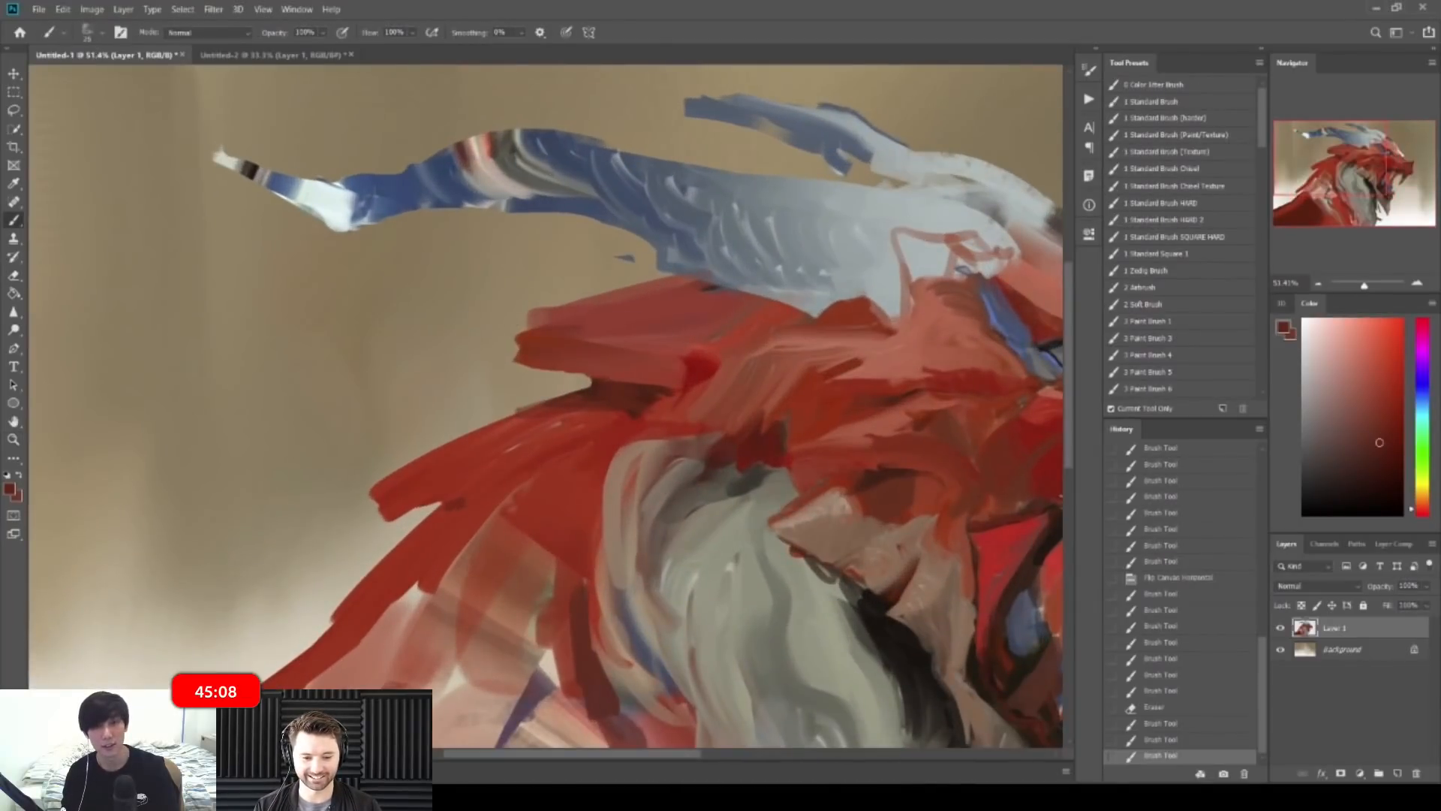
left_click_drag(651, 409, 612, 406)
left_click_drag(637, 415, 548, 415)
left_click(640, 425, "alt")
left_click(634, 432, "alt")
Step: Mirror the canvas, zoom in on the neck spikes, and sample darker red with a smaller brush
key("z")
key("ctrl+shift+h")
key("ctrl+space")
mouse_move(572, 327)
left_mouse_down()
mouse_move(645, 330)
mouse_move(599, 282)
mouse_move(726, 273)
left_mouse_up()
left_click(599, 281, "alt")
left_click(627, 290, "alt")
key("bracketleft")
left_click(622, 286, "alt")
Step: Dab red and lighter red touches onto the neck spike
left_click(681, 273, "alt")
left_click(645, 277, "alt")
left_click(693, 289, "alt")
left_click(676, 278, "alt")
left_click(749, 258, "alt")
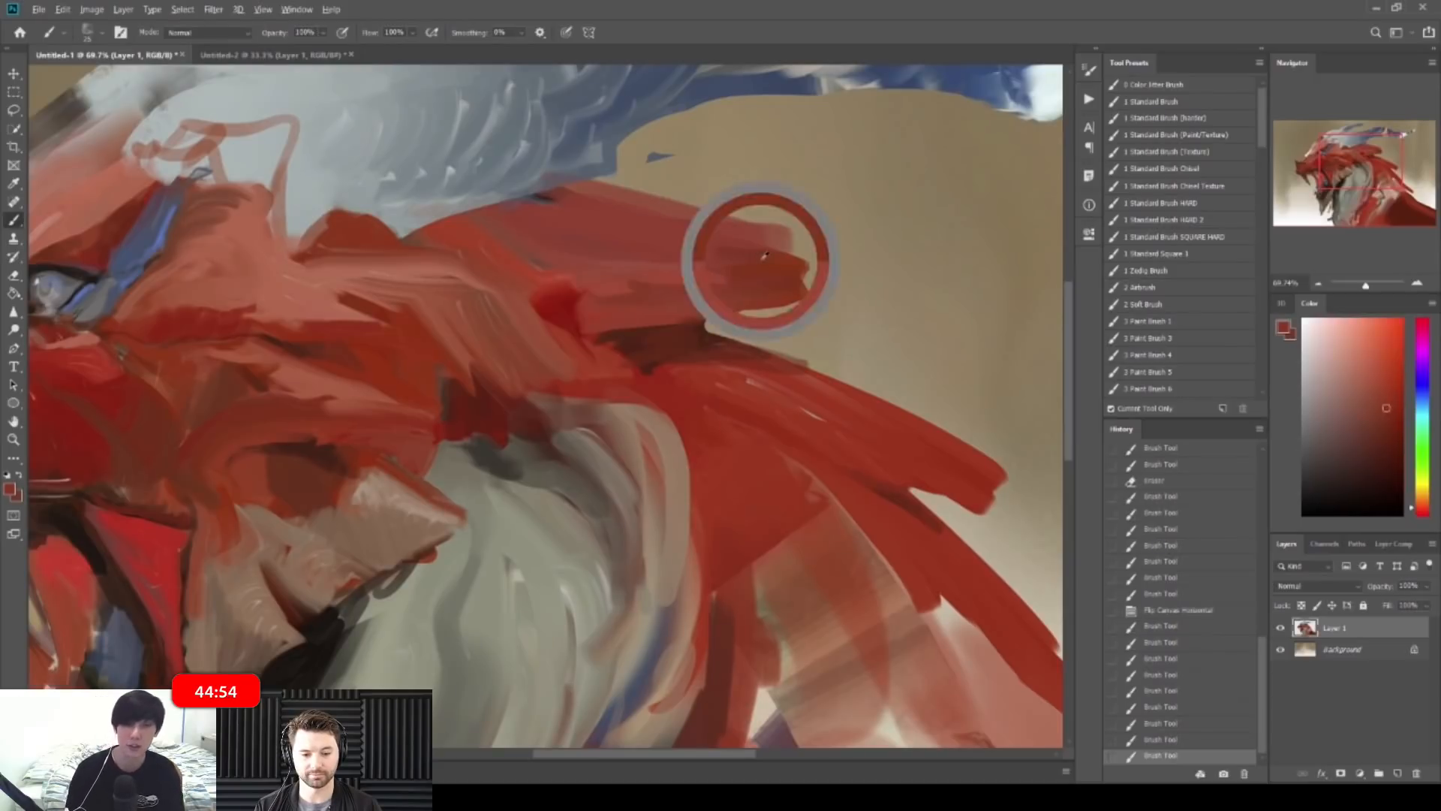
Step: Extend the tip of the neck spike in red and add a small dark-red neck stroke
left_click_drag(771, 249, 816, 255)
left_click_drag(809, 254, 839, 248)
mouse_move(808, 259)
left_mouse_down()
mouse_move(834, 255)
mouse_move(762, 193)
left_mouse_up()
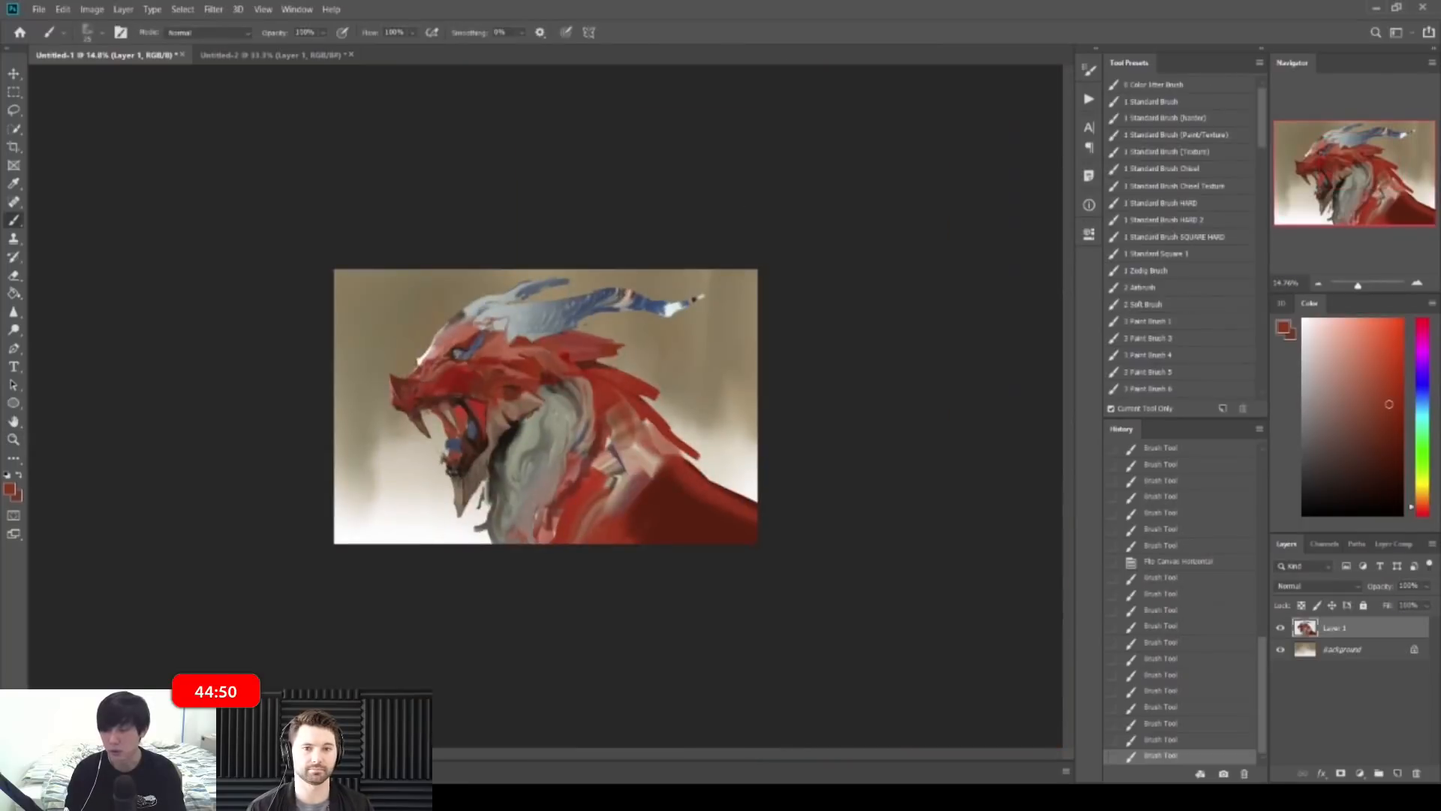
left_click_drag(585, 330, 644, 325)
left_click(635, 321, "alt")
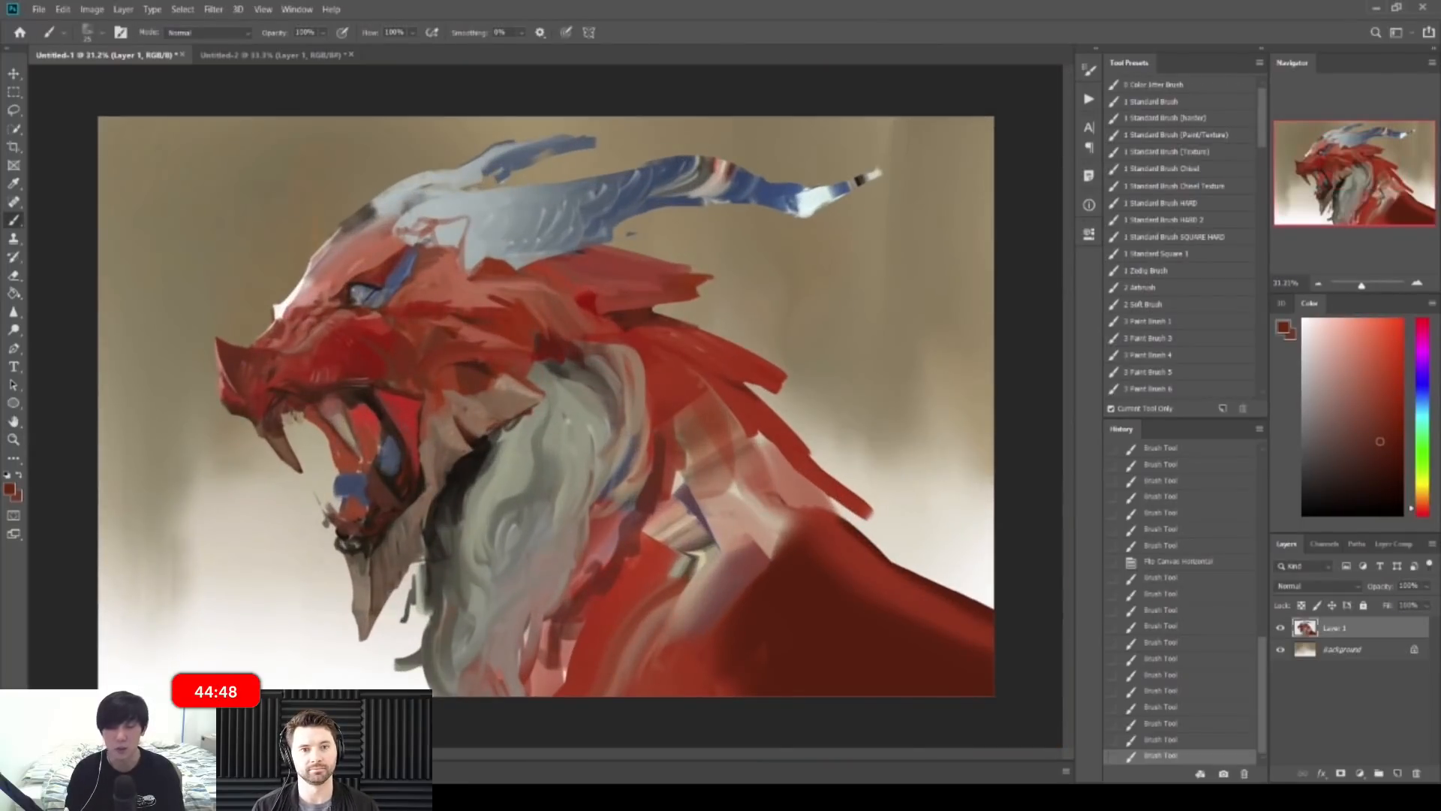
left_click_drag(585, 262, 652, 261)
Step: Mirror the canvas and paint dark-red strokes across the dragon's crest
left_click_drag(710, 218, 659, 212)
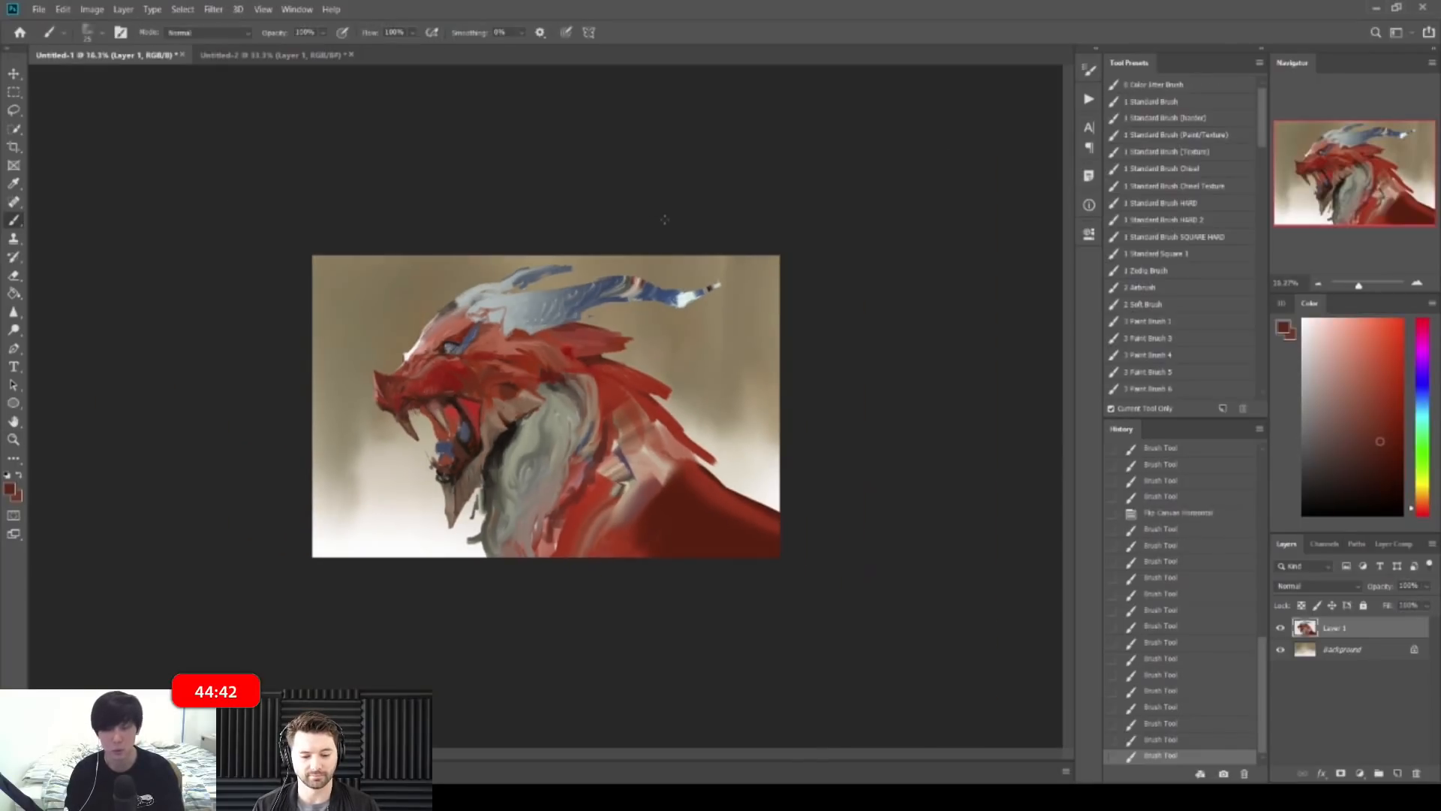
key("ctrl+shift+h")
left_click_drag(453, 356, 545, 300)
left_click(638, 362, "alt")
mouse_move(601, 355)
left_mouse_down()
mouse_move(673, 359)
mouse_move(561, 358)
mouse_move(576, 364)
mouse_move(557, 382)
left_mouse_up()
left_click(538, 385, "alt")
left_click(568, 383, "alt")
left_click_drag(589, 364, 543, 364)
Step: Dab dark red on the neck spikes, mirror the canvas, and add a lighter red spike stroke
left_click_drag(457, 308, 479, 301)
left_click(462, 304, "alt")
left_click_drag(456, 304, 477, 303)
left_click_drag(594, 272, 530, 270)
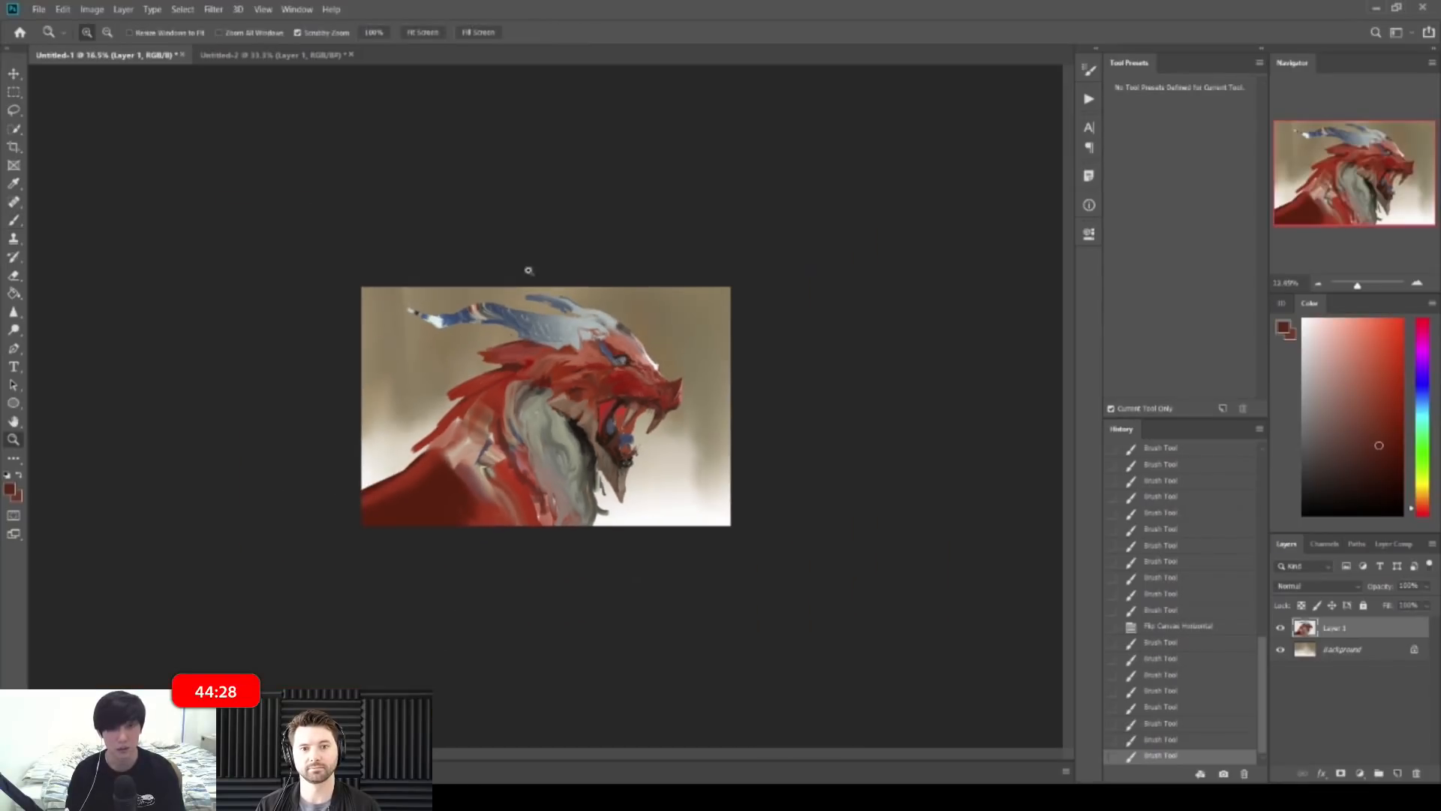
key("ctrl+shift+h")
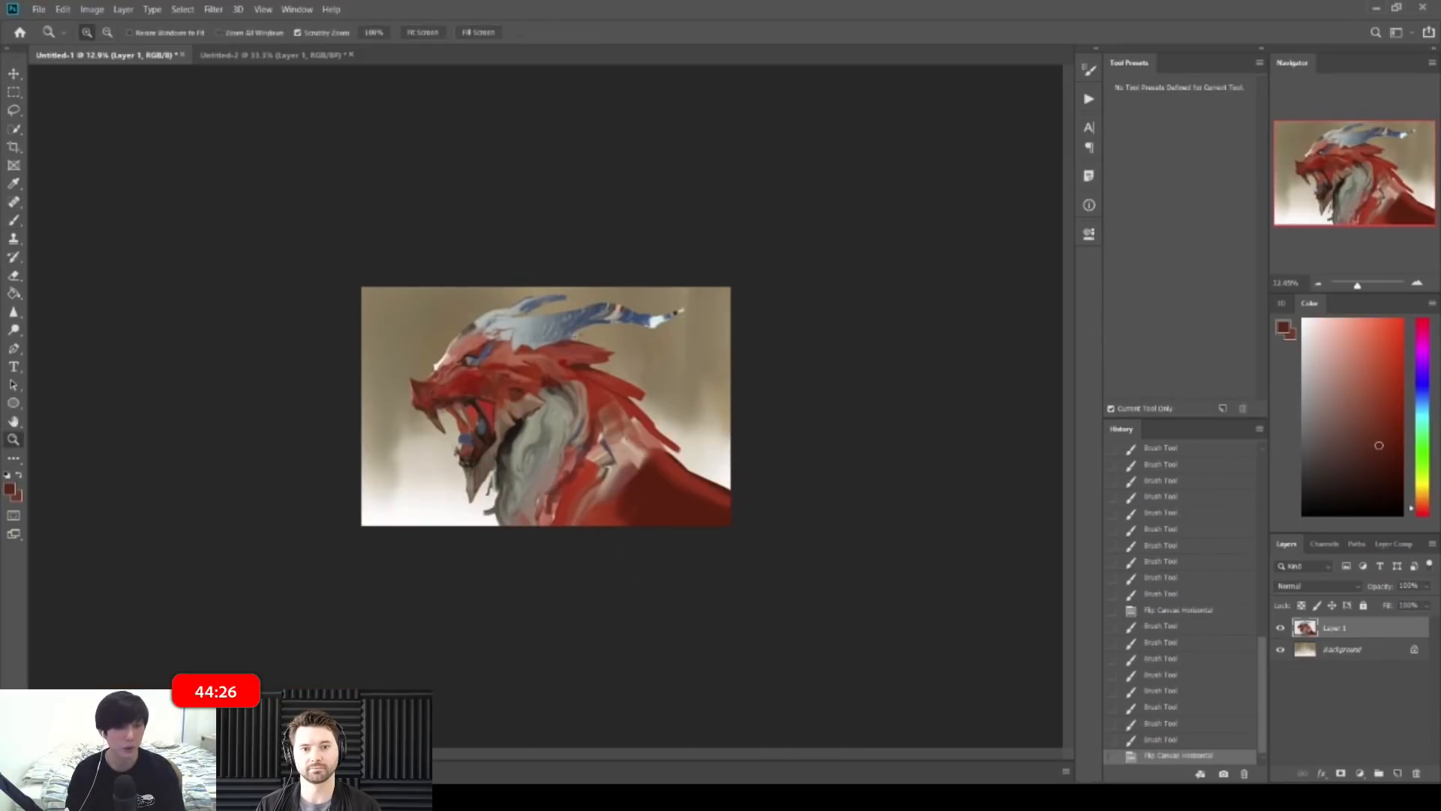
left_click_drag(676, 409, 710, 407)
left_click(644, 365, "alt")
left_click_drag(632, 367, 652, 377)
Step: Paint a long dark-red stroke along the neck spikes
left_click_drag(638, 360, 654, 360)
left_click(629, 322, "alt")
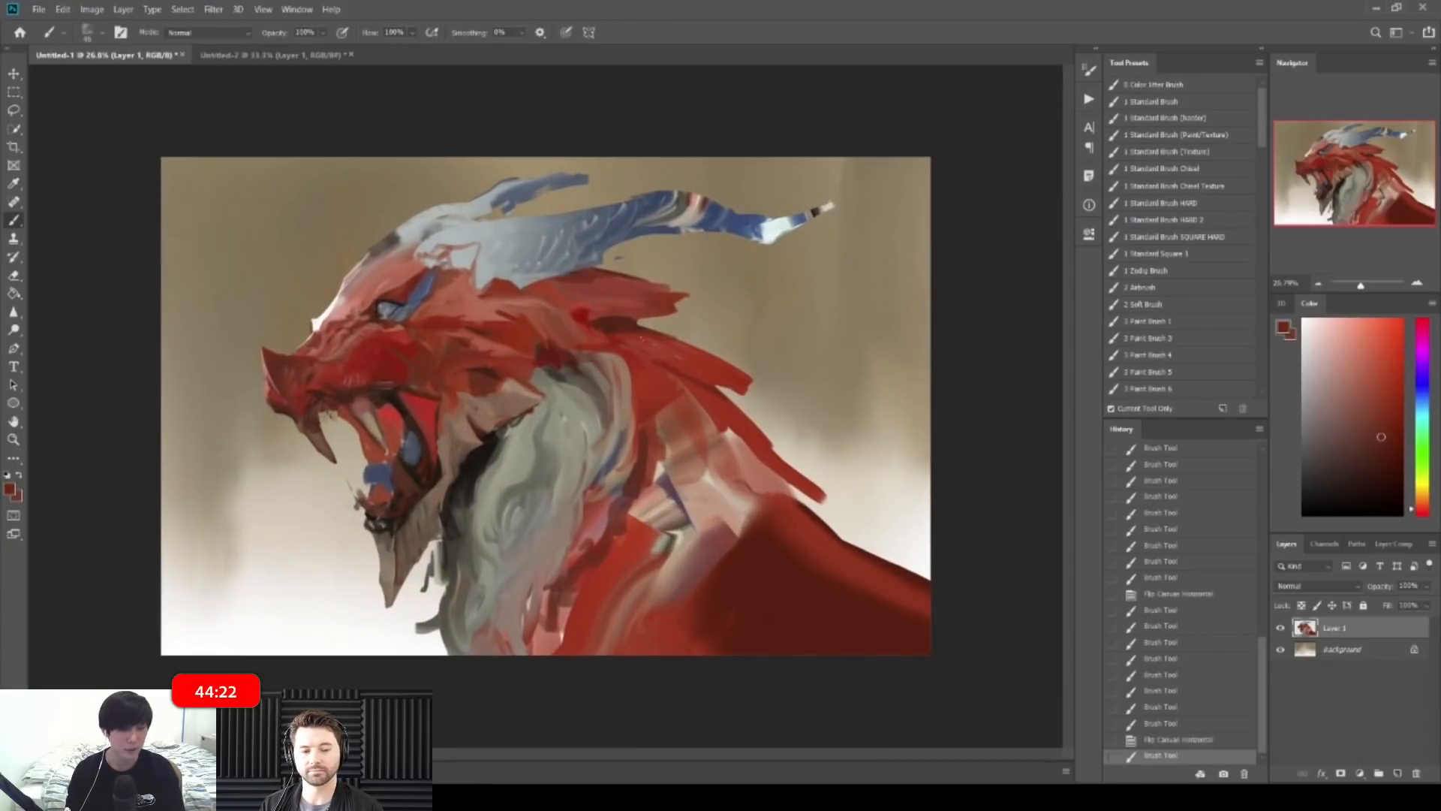
mouse_move(647, 333)
left_mouse_down()
mouse_move(716, 379)
mouse_move(668, 361)
mouse_move(717, 383)
left_mouse_up()
left_click(697, 356, "alt")
left_click(685, 368, "alt")
Step: Erase part of the neck spike tip, then mirror the canvas back so the dragon faces right
key("e")
key("b")
left_click(748, 381, "alt")
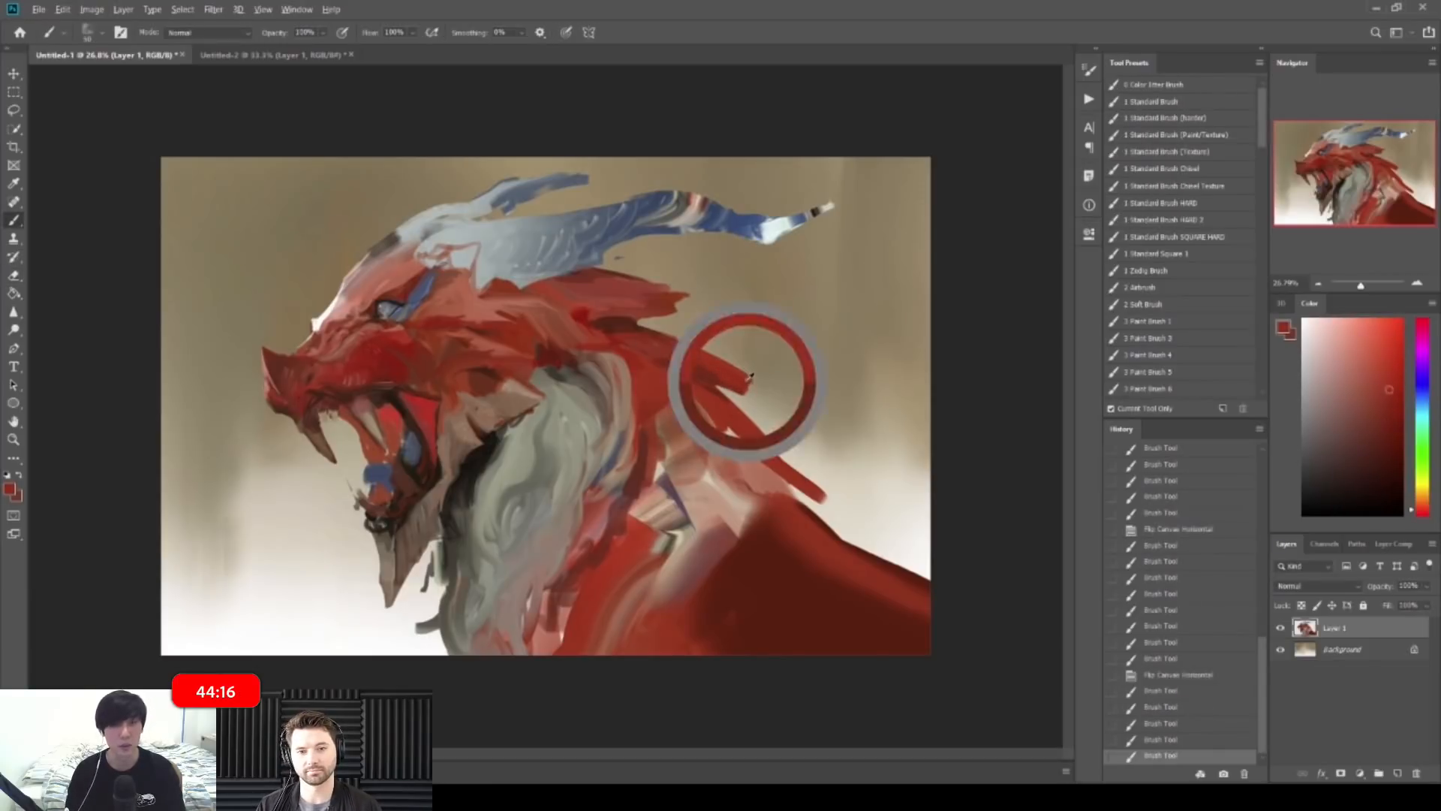
key("e")
left_click_drag(753, 391, 764, 395)
left_click_drag(834, 384, 720, 334)
key("ctrl+shift+h")
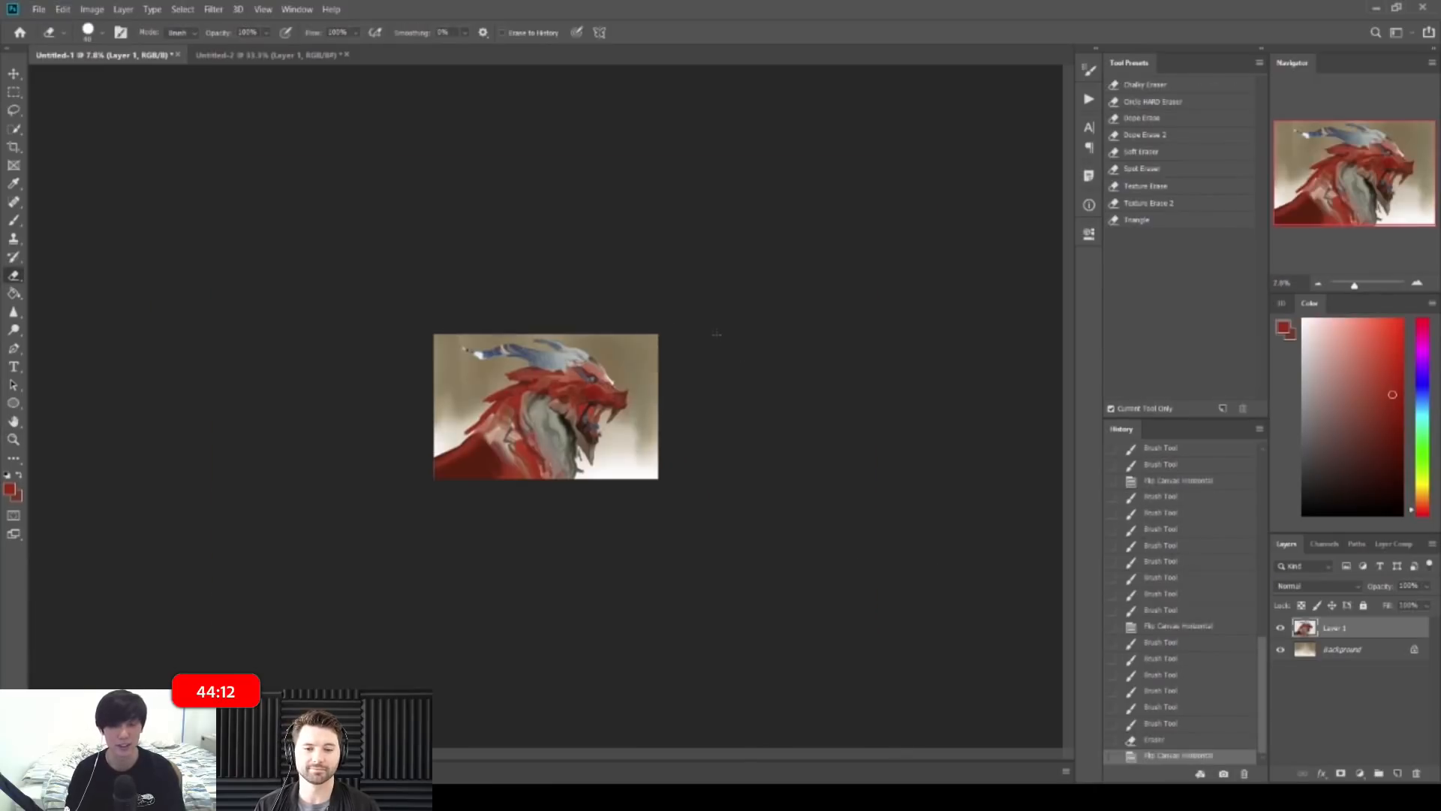
mouse_move(600, 372)
left_mouse_down()
mouse_move(687, 378)
mouse_move(642, 367)
left_mouse_up()
Step: Sample a dark brown-red for the face, then undo and redo the last strokes
key("b")
left_click(613, 328, "alt")
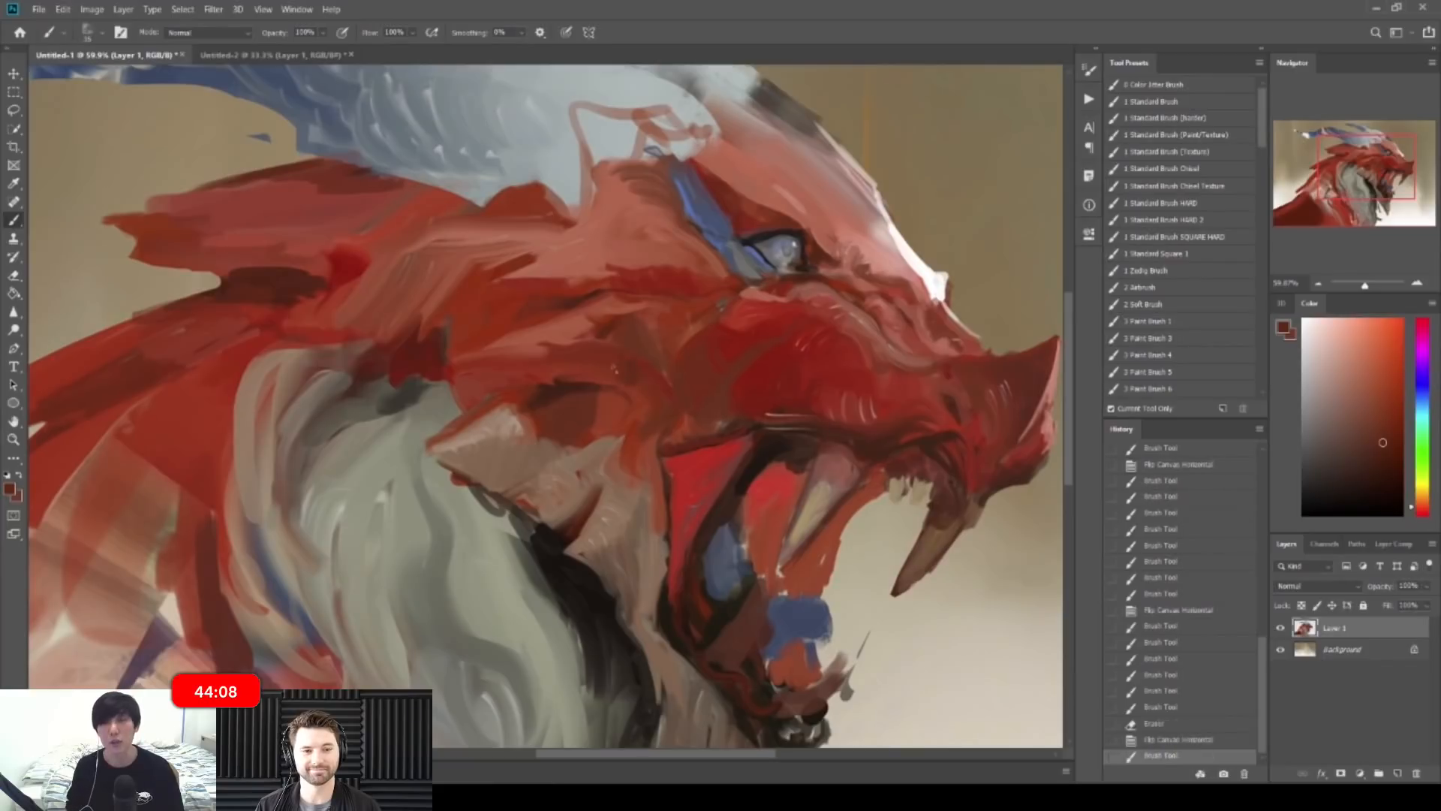
key("ctrl+z")
key("ctrl+z")
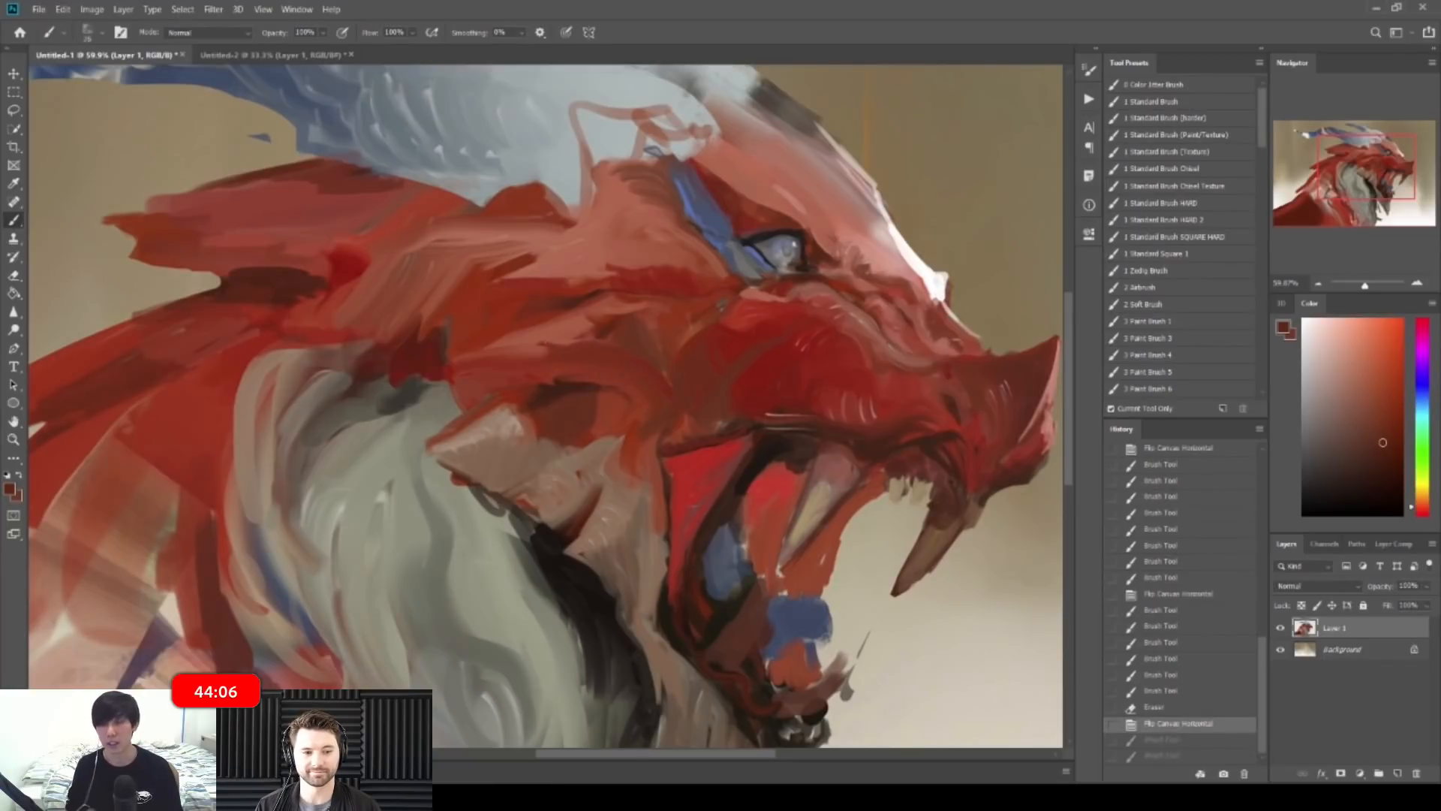
key("ctrl+shift+z")
key("ctrl+shift+z")
key("ctrl+shift+z")
key("ctrl+shift+z")
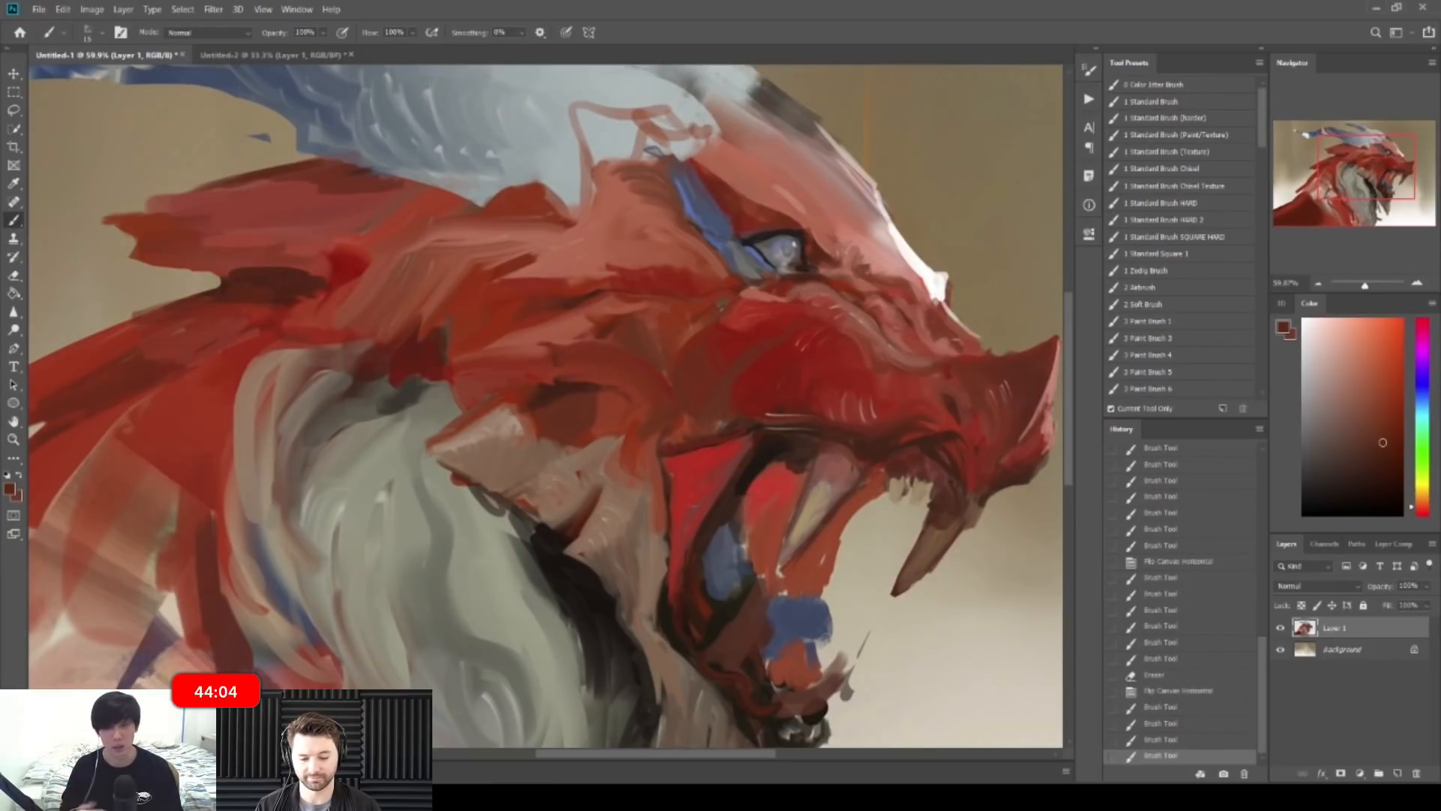
scroll(563, 341, "up", 3)
Step: Paint short salmon strokes across the dragon's face
left_click(563, 341, "alt")
left_click_drag(564, 342, 593, 333)
mouse_move(569, 344)
left_mouse_down()
mouse_move(601, 338)
mouse_move(613, 359)
mouse_move(666, 376)
left_mouse_up()
mouse_move(664, 376)
left_mouse_down()
mouse_move(707, 401)
mouse_move(660, 334)
mouse_move(640, 331)
mouse_move(818, 304)
mouse_move(784, 306)
left_mouse_up()
key("ctrl+space")
key("ctrl+space")
key("ctrl+space")
Step: Add a light salmon stroke above the eye and small darker-red touches near it
left_click(781, 314, "alt")
left_click(788, 309, "alt")
left_click(787, 315, "alt")
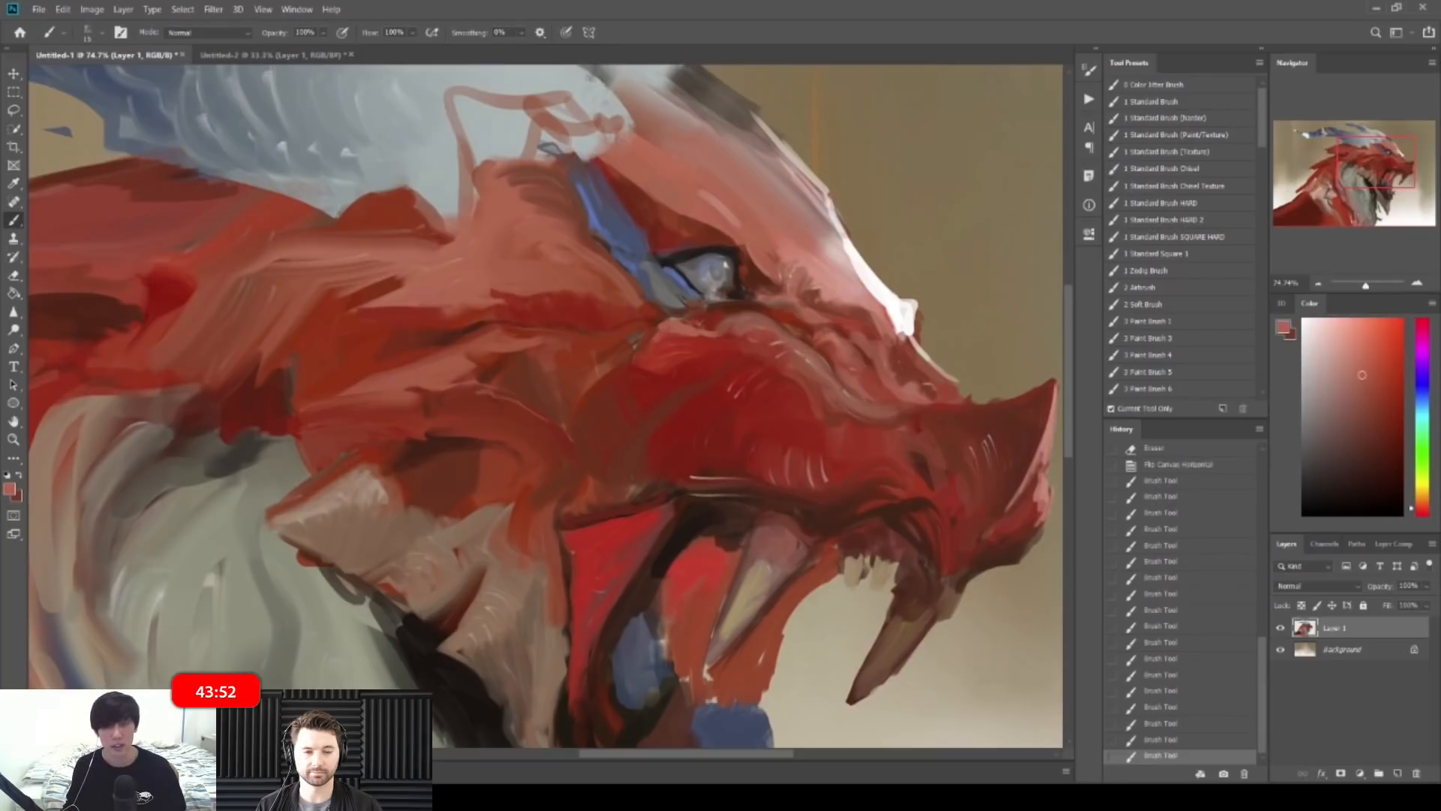
left_click_drag(700, 190, 740, 227)
mouse_move(777, 294)
left_mouse_down()
mouse_move(705, 295)
mouse_move(814, 304)
left_mouse_up()
left_click(701, 344, "alt")
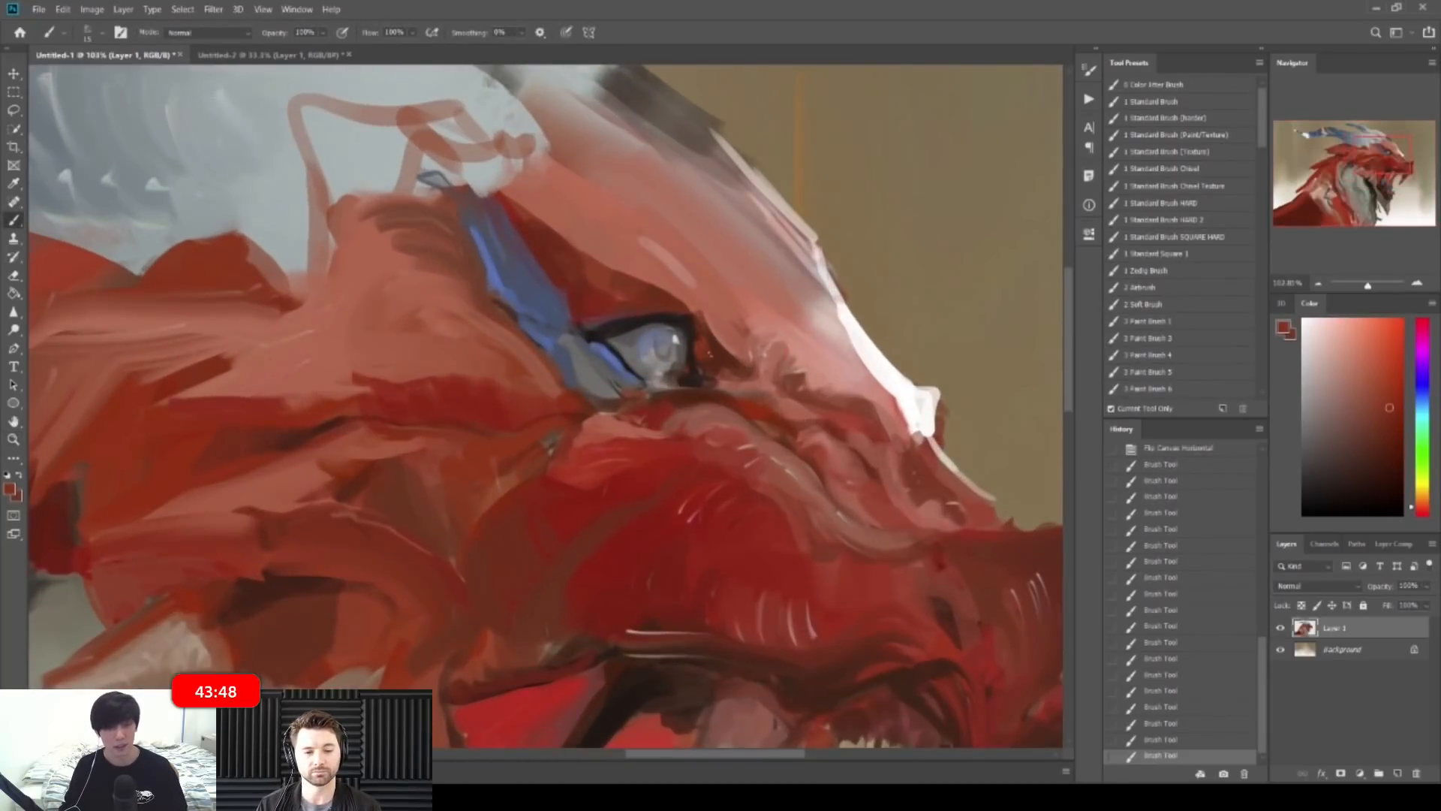
mouse_move(706, 361)
left_mouse_down()
mouse_move(597, 334)
mouse_move(668, 368)
left_mouse_up()
left_click(716, 348, "alt")
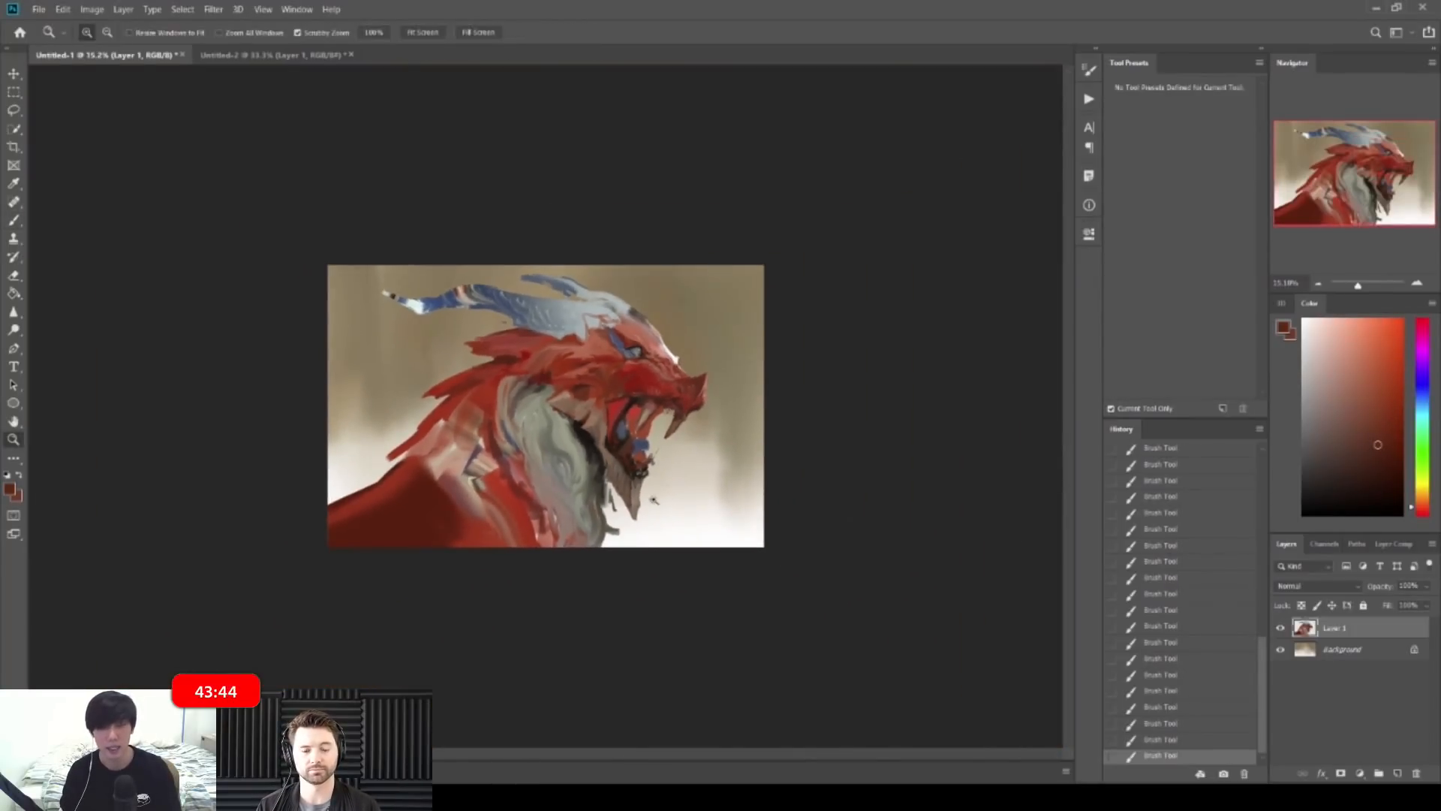
Step: Zoom in on the mouth and paint dark red-brown along its inner edge
left_click_drag(654, 499, 760, 466)
left_click(759, 471, "alt")
left_click(729, 362, "alt")
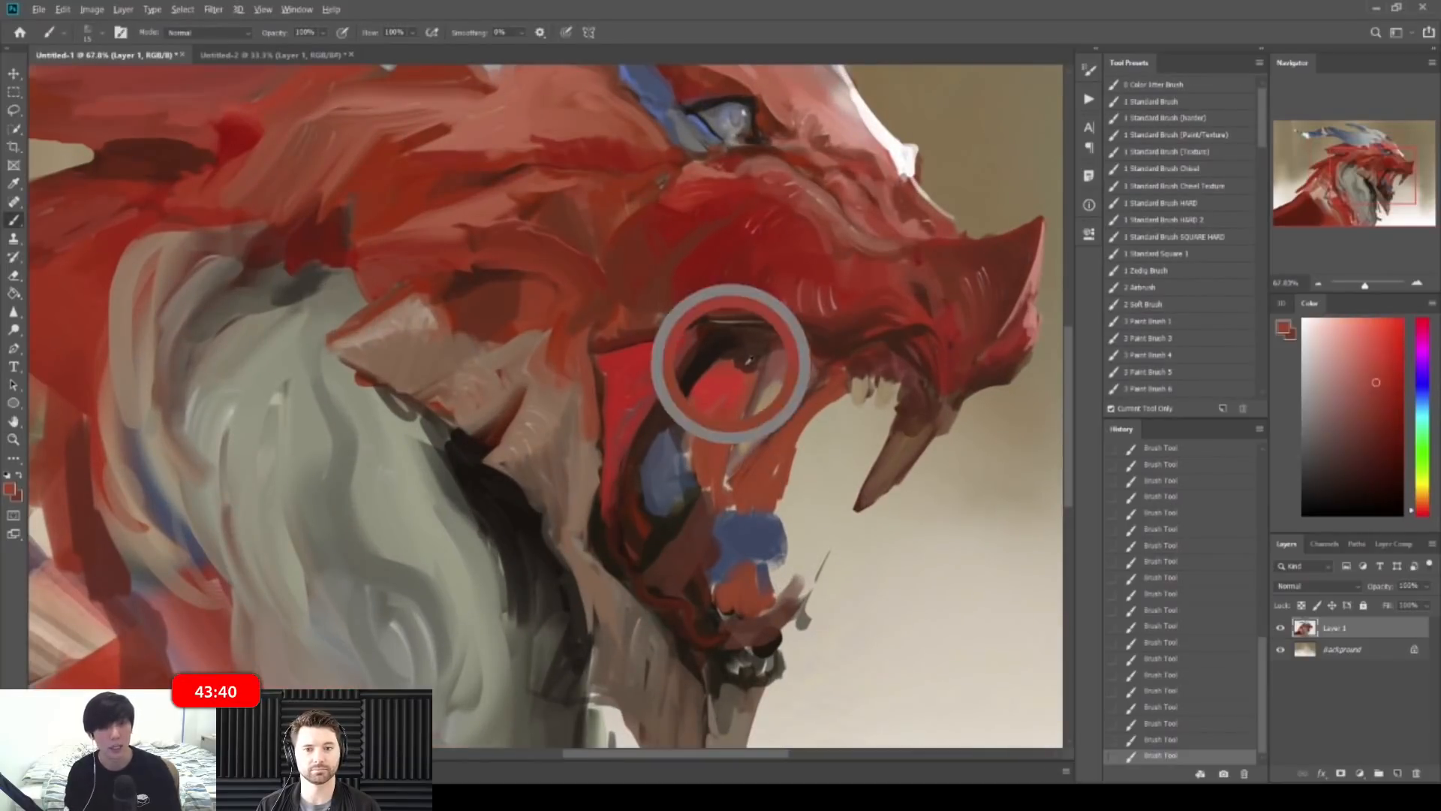
left_click_drag(1384, 430, 1396, 448)
mouse_move(815, 406)
left_mouse_down()
mouse_move(761, 476)
mouse_move(777, 483)
left_mouse_up()
Step: Darken the gums by the teeth and down the inner mouth with brown strokes
left_click(839, 379, "alt")
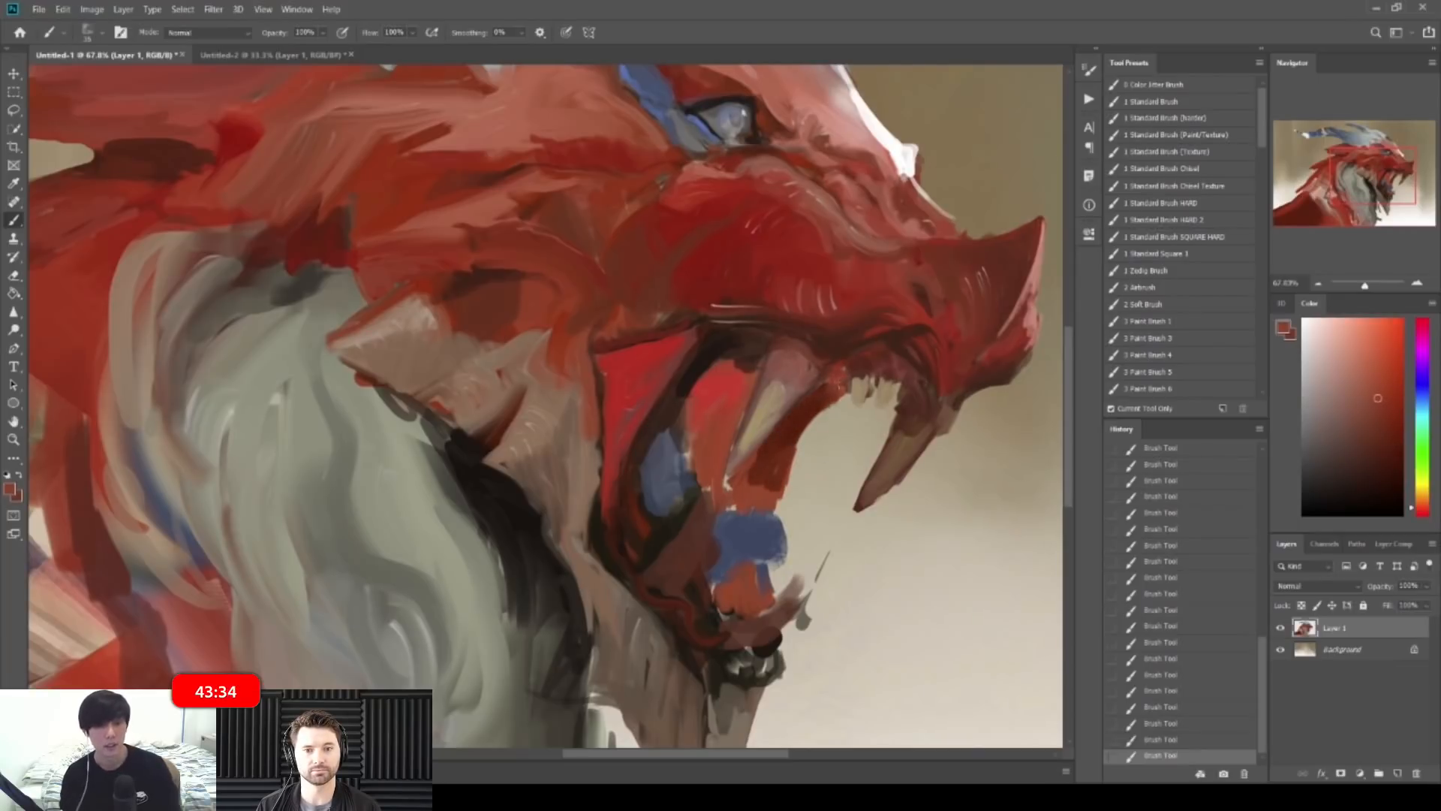
left_click(821, 401, "alt")
left_click_drag(826, 398, 854, 406)
left_click_drag(835, 413, 797, 444)
mouse_move(854, 412)
left_mouse_down()
mouse_move(879, 395)
mouse_move(827, 424)
left_mouse_up()
mouse_move(827, 415)
left_mouse_down()
mouse_move(776, 496)
mouse_move(762, 461)
mouse_move(775, 452)
mouse_move(753, 486)
left_mouse_up()
Step: Cover the orange patch in the lower mouth with a dark olive-brown
left_click(758, 483, "alt")
left_click(779, 447, "alt")
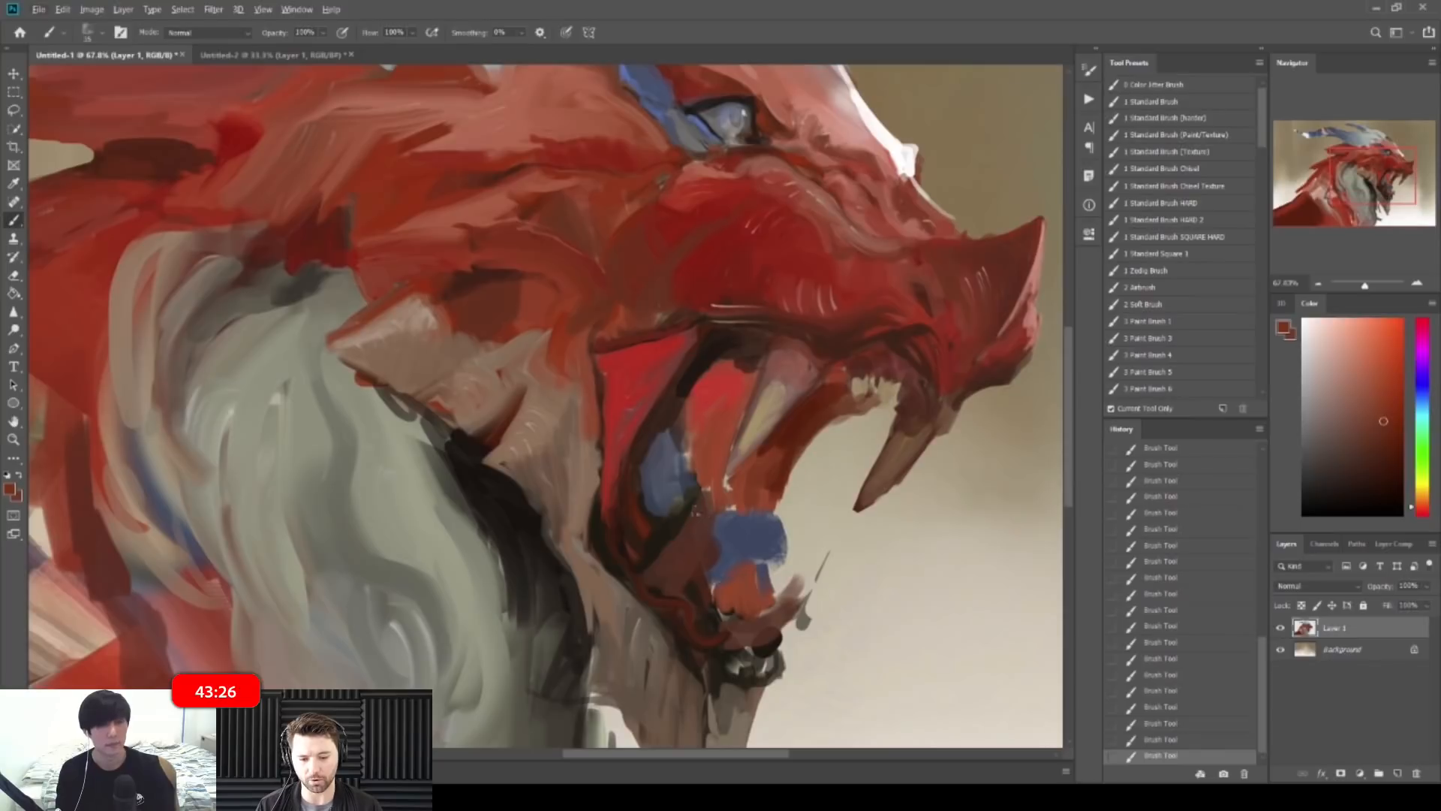
left_click(677, 521, "alt")
mouse_move(739, 585)
left_mouse_down()
mouse_move(756, 609)
mouse_move(751, 571)
mouse_move(727, 584)
mouse_move(780, 522)
left_mouse_up()
Step: Paint a tan tooth in the lower mouth, undoing and repainting it once
left_click(760, 550, "alt")
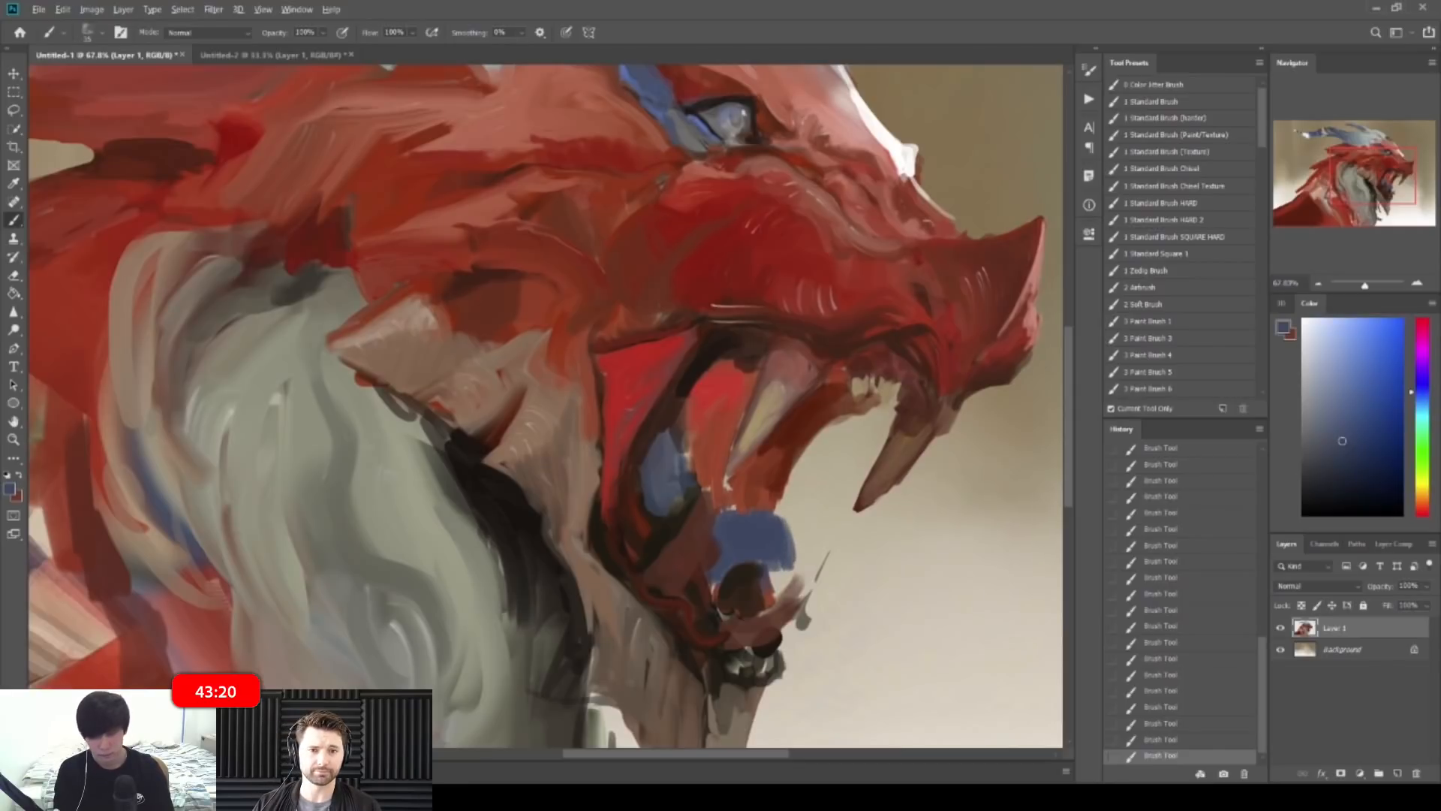
left_click(704, 527, "alt")
left_click(763, 422, "alt")
mouse_move(699, 538)
left_mouse_down()
mouse_move(706, 498)
mouse_move(689, 548)
left_mouse_up()
key("ctrl+z")
key("ctrl+z")
mouse_move(698, 513)
left_mouse_down()
mouse_move(663, 563)
mouse_move(708, 501)
mouse_move(654, 562)
left_mouse_up()
left_click(657, 547, "alt")
left_click(767, 411, "alt")
left_click(678, 493, "alt")
left_click(685, 482, "alt")
Step: Zoom out to the whole painting and flip the canvas horizontally
key("z")
left_click_drag(750, 488, 631, 492)
key("b")
key("ctrl+shift+h")
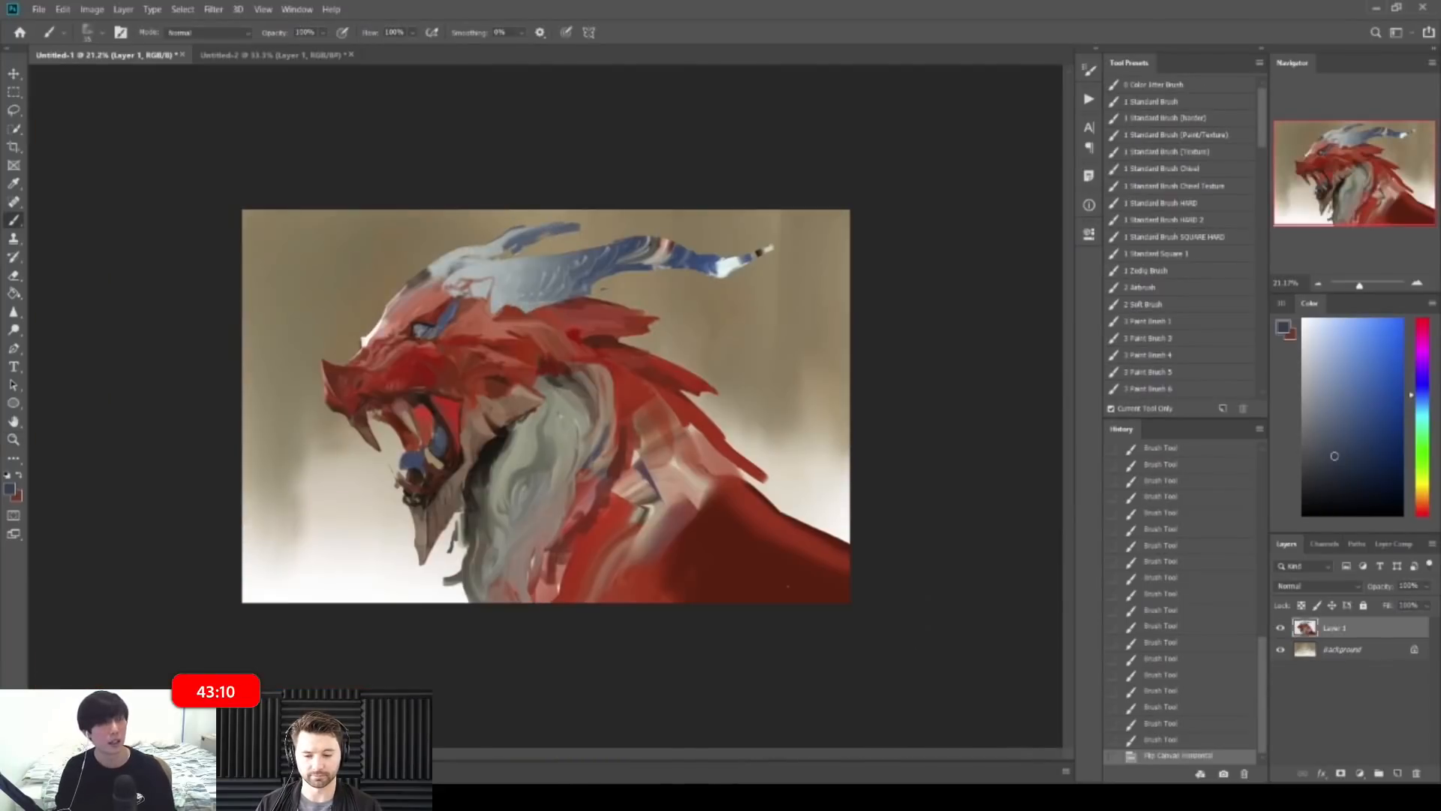
Step: Flip the canvas back and extend the eye's corner with dark strokes
key("ctrl+shift+h")
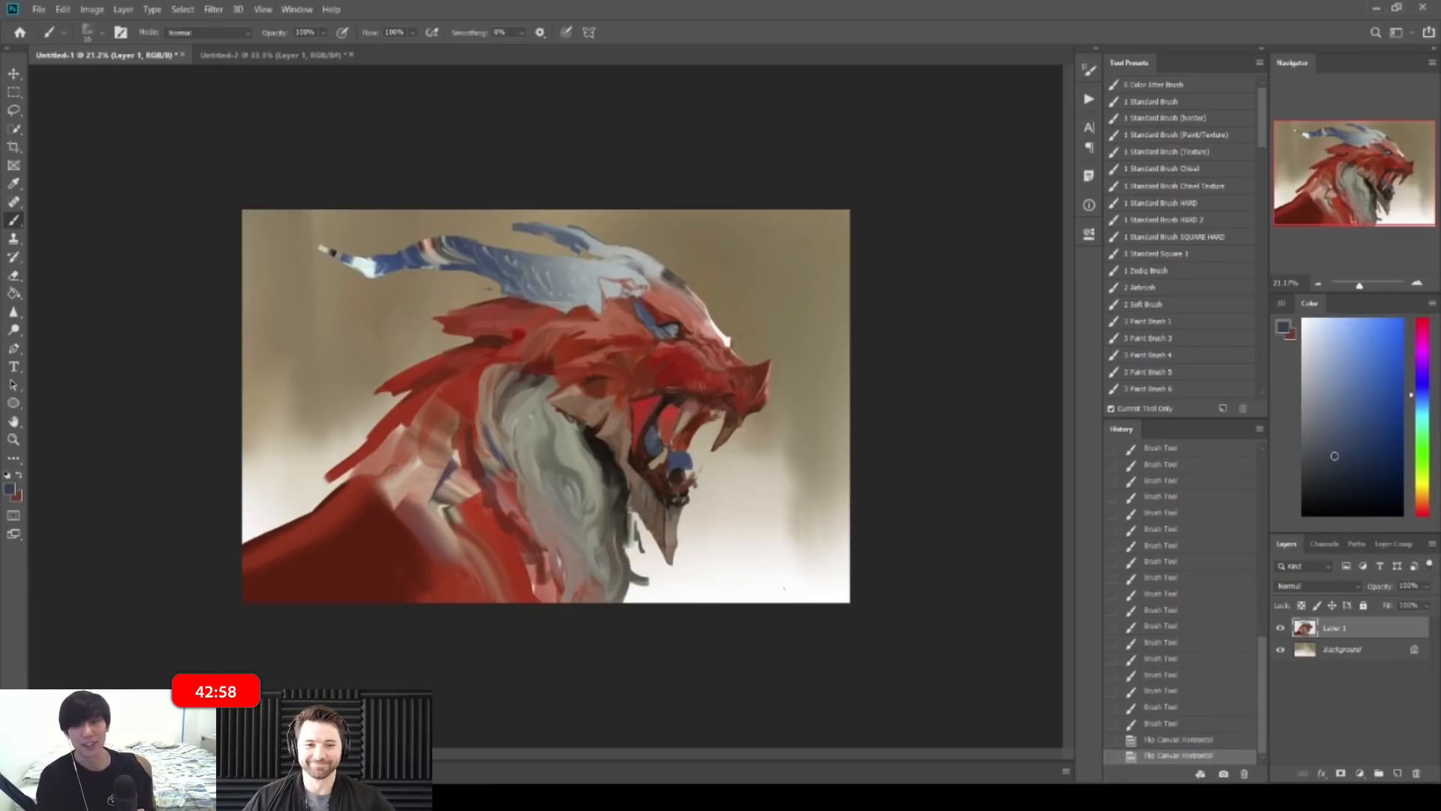
left_click_drag(679, 335, 792, 360)
left_click(697, 339, "alt")
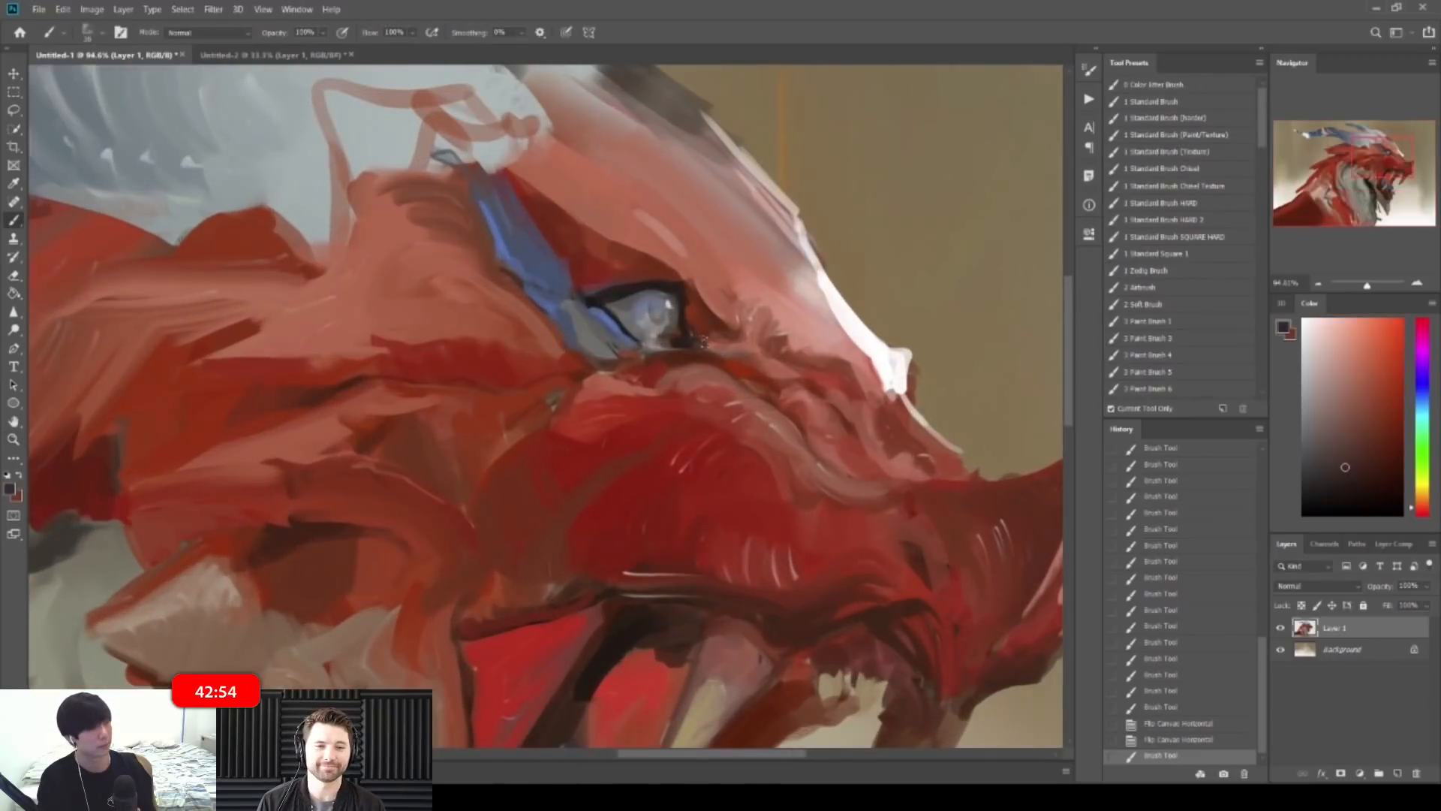
left_click_drag(692, 342, 716, 349)
left_click_drag(708, 347, 729, 355)
left_click(689, 345, "alt")
Step: Paint sampled red strokes across the snout
mouse_move(762, 347)
left_mouse_down()
mouse_move(726, 319)
mouse_move(696, 239)
left_mouse_up()
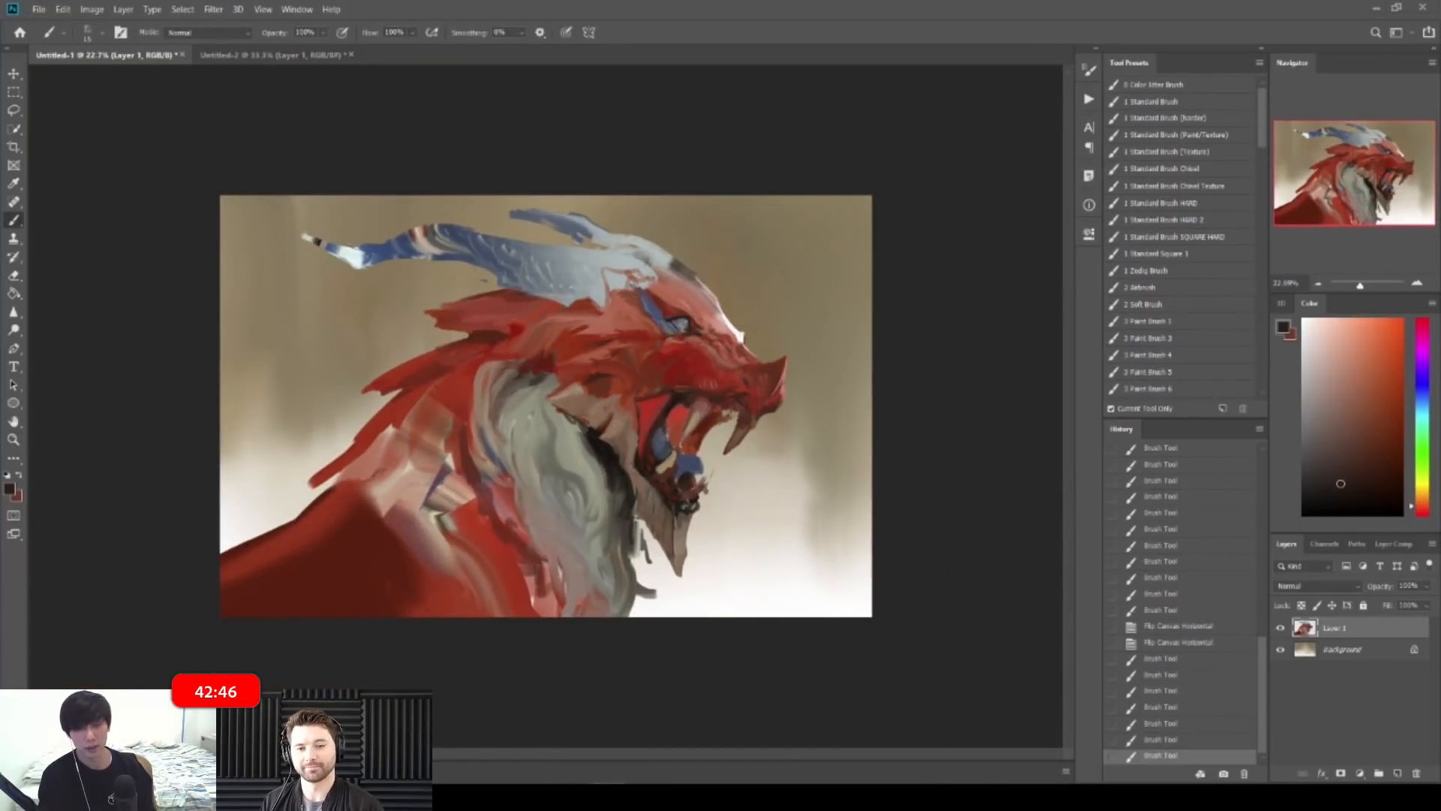
left_click_drag(740, 343, 782, 330)
left_click(857, 361, "alt")
left_click(860, 363, "alt")
left_click_drag(853, 359, 876, 366)
left_click_drag(860, 356, 888, 368)
left_click_drag(867, 357, 893, 367)
left_click(879, 369, "alt")
Step: Add a short dark stroke and light pink highlights on the snout
left_click_drag(983, 324, 865, 315)
left_click_drag(754, 383, 829, 390)
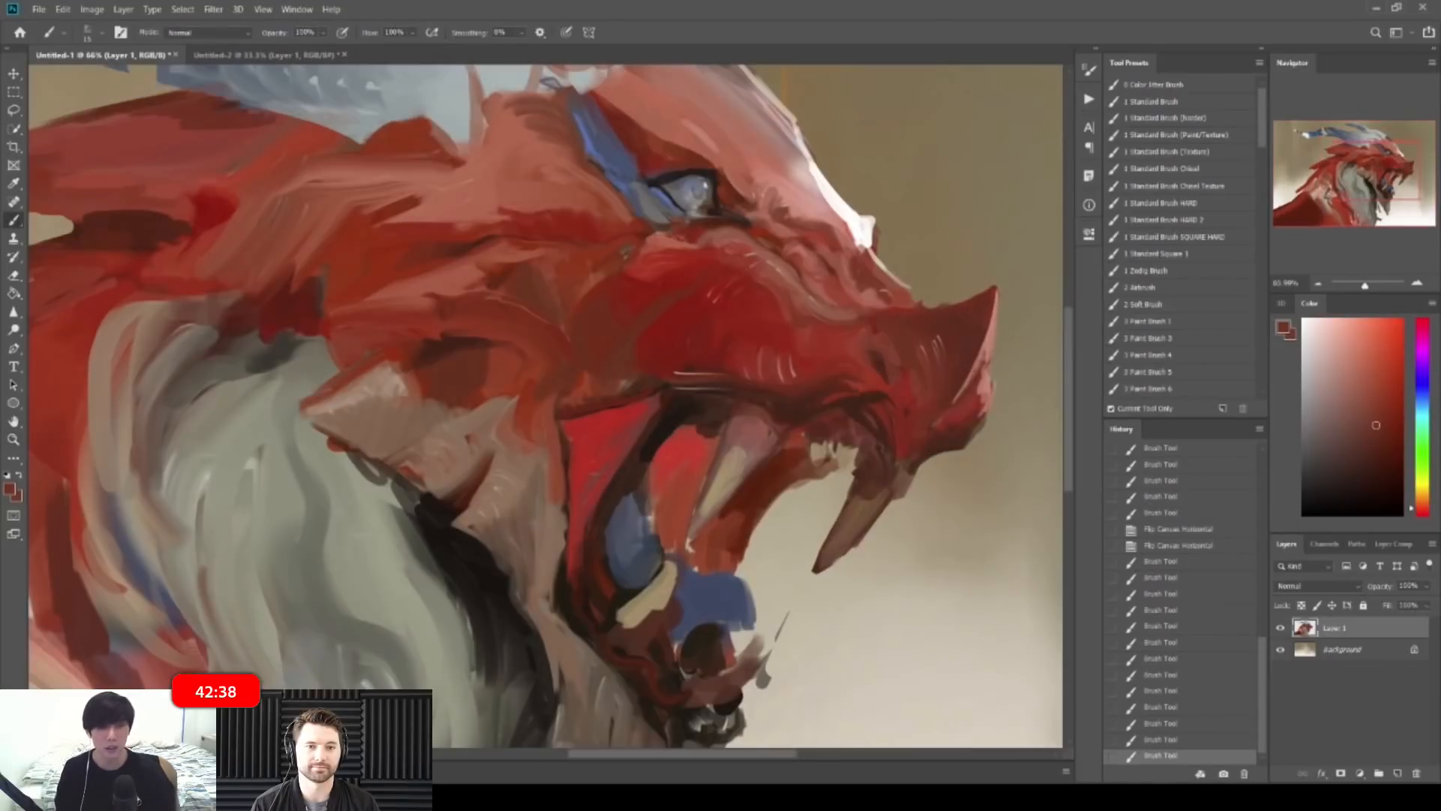
left_click_drag(979, 347, 979, 386)
left_click(978, 354, "alt")
left_click(983, 378, "alt")
mouse_move(983, 381)
left_mouse_down()
mouse_move(978, 398)
mouse_move(863, 385)
left_mouse_up()
left_click(968, 397, "alt")
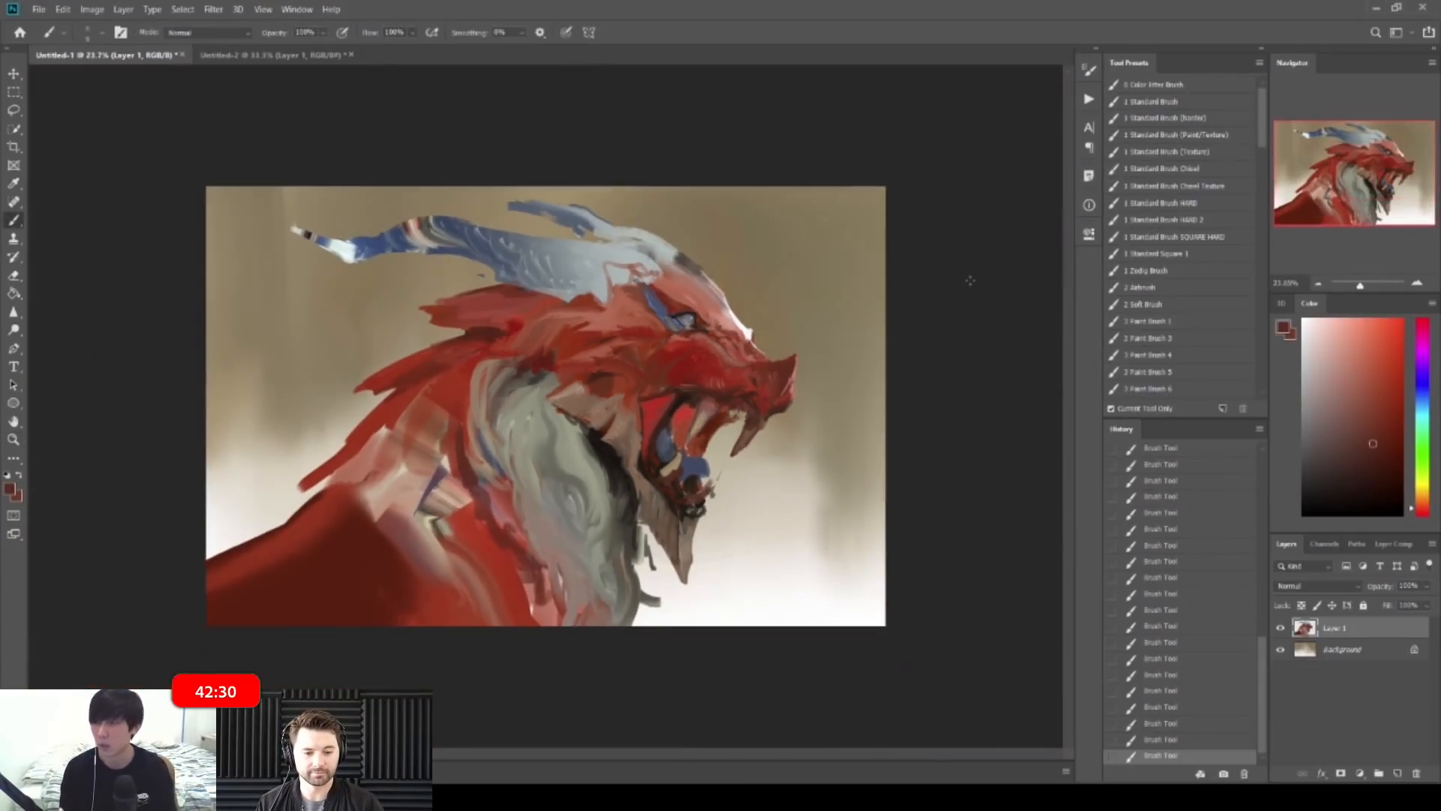
Step: Mirror the canvas and paint small strokes on the snout
key("ctrl+shift+h")
left_click_drag(277, 328, 331, 325)
left_click(248, 422, "alt")
left_click_drag(234, 413, 251, 425)
left_click_drag(242, 417, 263, 430)
left_click_drag(251, 422, 274, 431)
Step: Darken the snout tip with a darker red
left_click(263, 432, "alt")
left_click(1396, 452)
mouse_move(233, 411)
left_mouse_down()
mouse_move(241, 453)
mouse_move(242, 421)
left_mouse_up()
left_click_drag(236, 410, 262, 420)
left_click_drag(251, 415, 276, 427)
Step: Shrink the brush and paint fine strokes and a small dark mark on the snout
key("z")
left_click_drag(480, 390, 318, 384)
key("z")
left_click_drag(345, 330, 466, 300)
key("z")
mouse_move(205, 442)
left_mouse_down()
mouse_move(275, 441)
mouse_move(323, 394)
left_mouse_up()
key("[")
key("[")
left_click_drag(297, 401, 334, 398)
left_click_drag(234, 492, 268, 518)
Step: Paint dark strokes on the snout, then flip the canvas so the dragon faces right
left_click(422, 430, "alt")
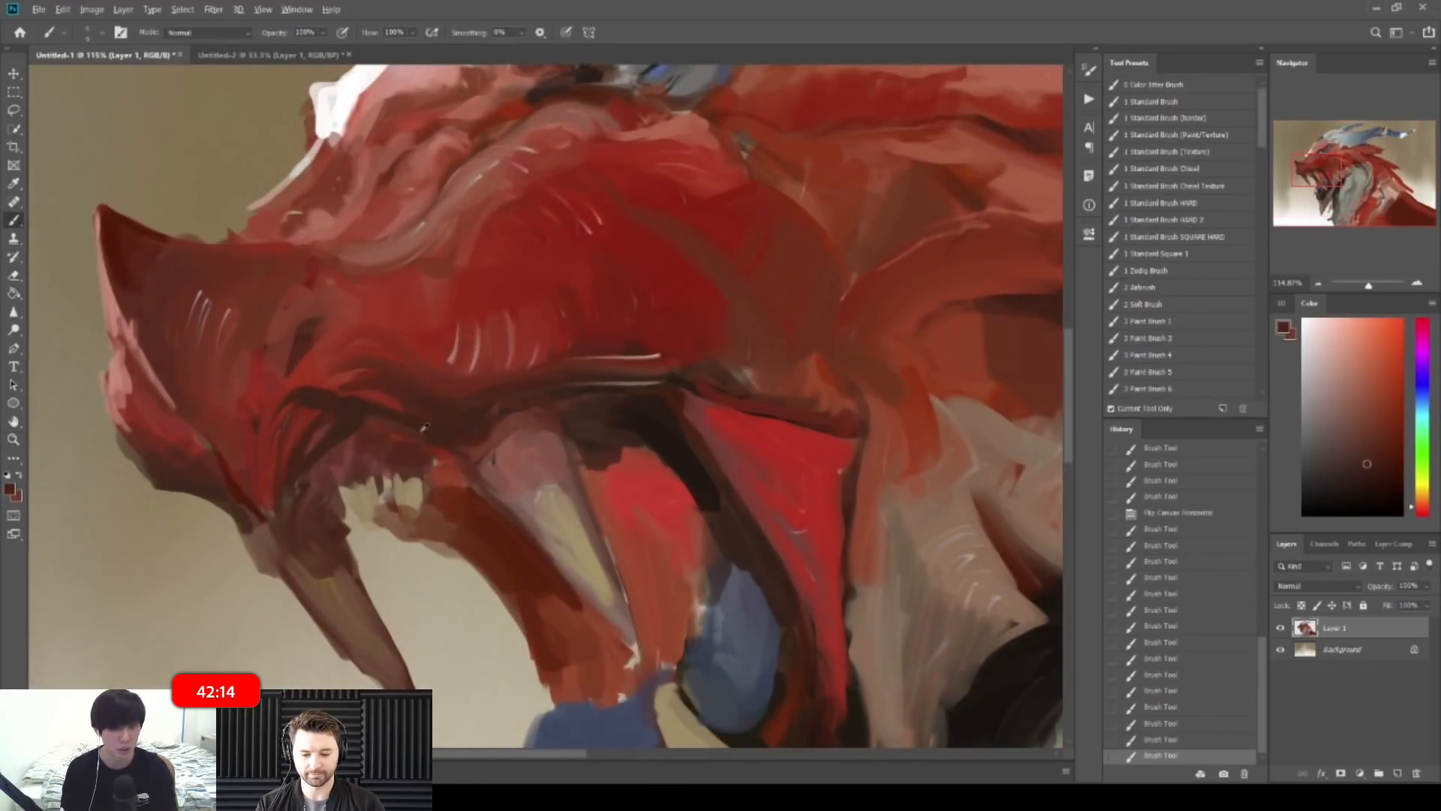
left_click(652, 422, "alt")
left_click_drag(559, 401, 499, 405)
key("z")
left_click_drag(550, 391, 522, 370)
key("ctrl+shift+h")
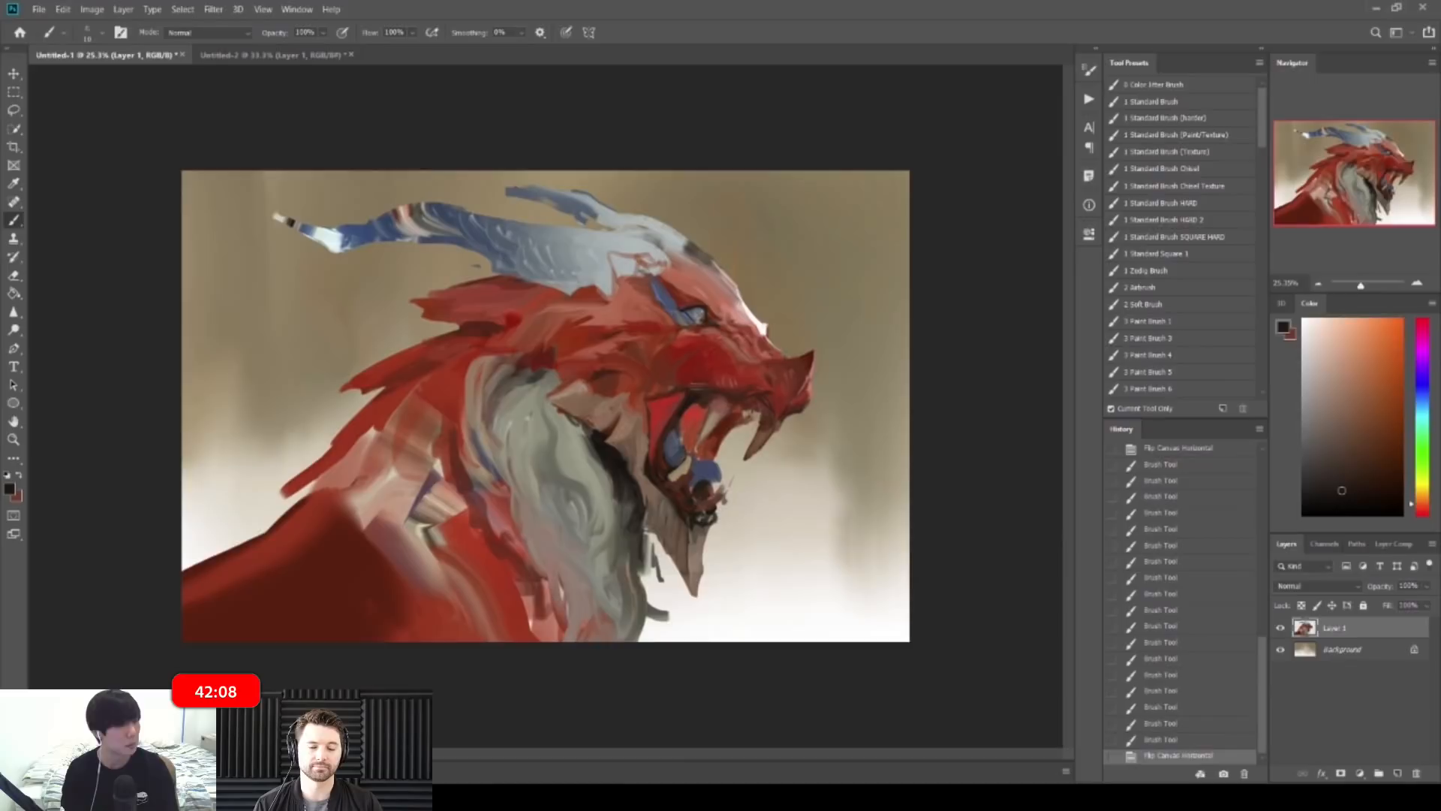
Step: Paint light pink strokes above the teeth with a larger brush
left_click(960, 427)
key("z")
left_click_drag(772, 387, 833, 387)
key("z")
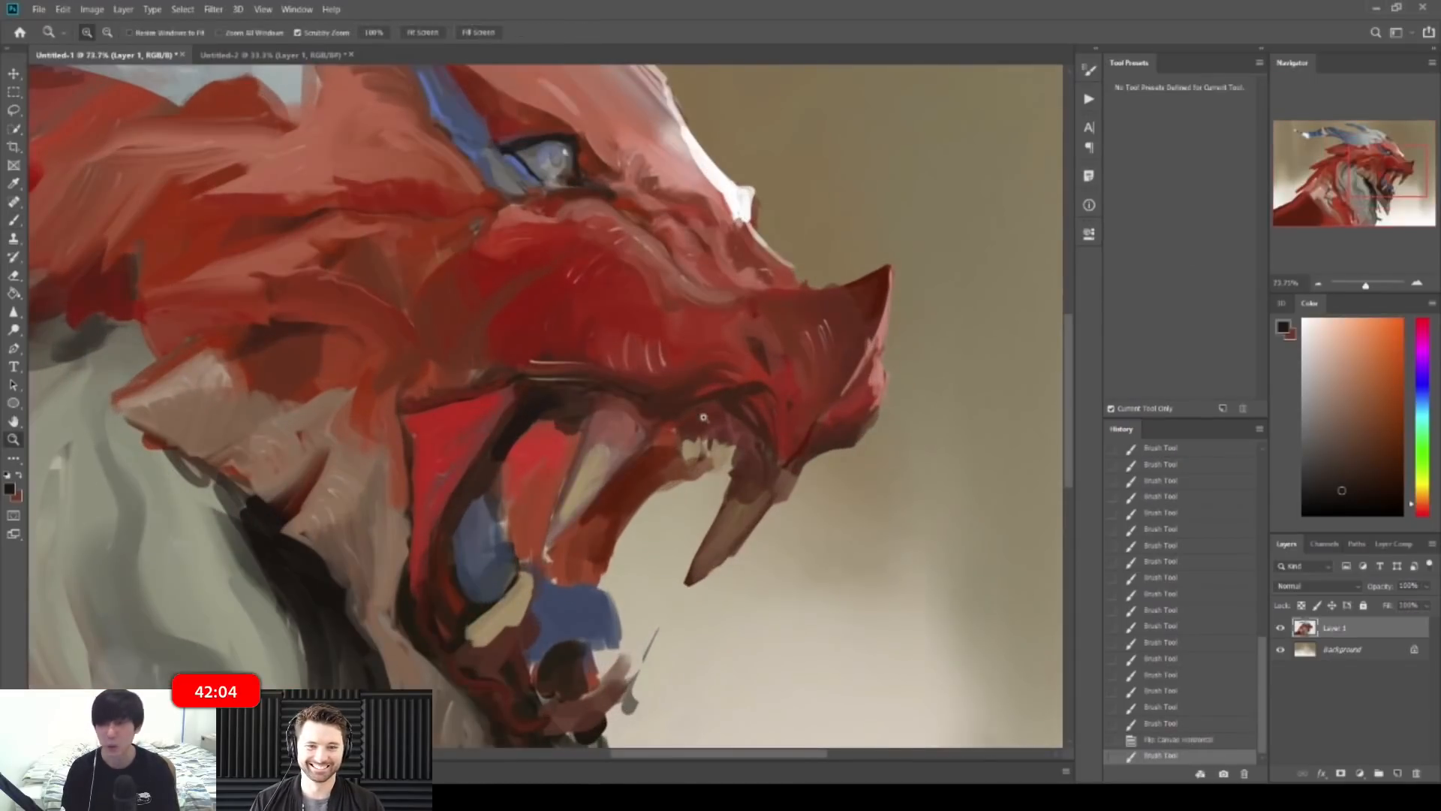
left_click_drag(703, 416, 703, 439)
left_click(695, 420, "alt")
left_click(630, 433, "alt")
key("bracketright")
key("ctrl+z")
left_click_drag(701, 424, 712, 439)
mouse_move(716, 426)
left_mouse_down()
mouse_move(729, 434)
mouse_move(696, 470)
left_mouse_up()
Step: Widen the left small tooth with beige
left_click(691, 457, "alt")
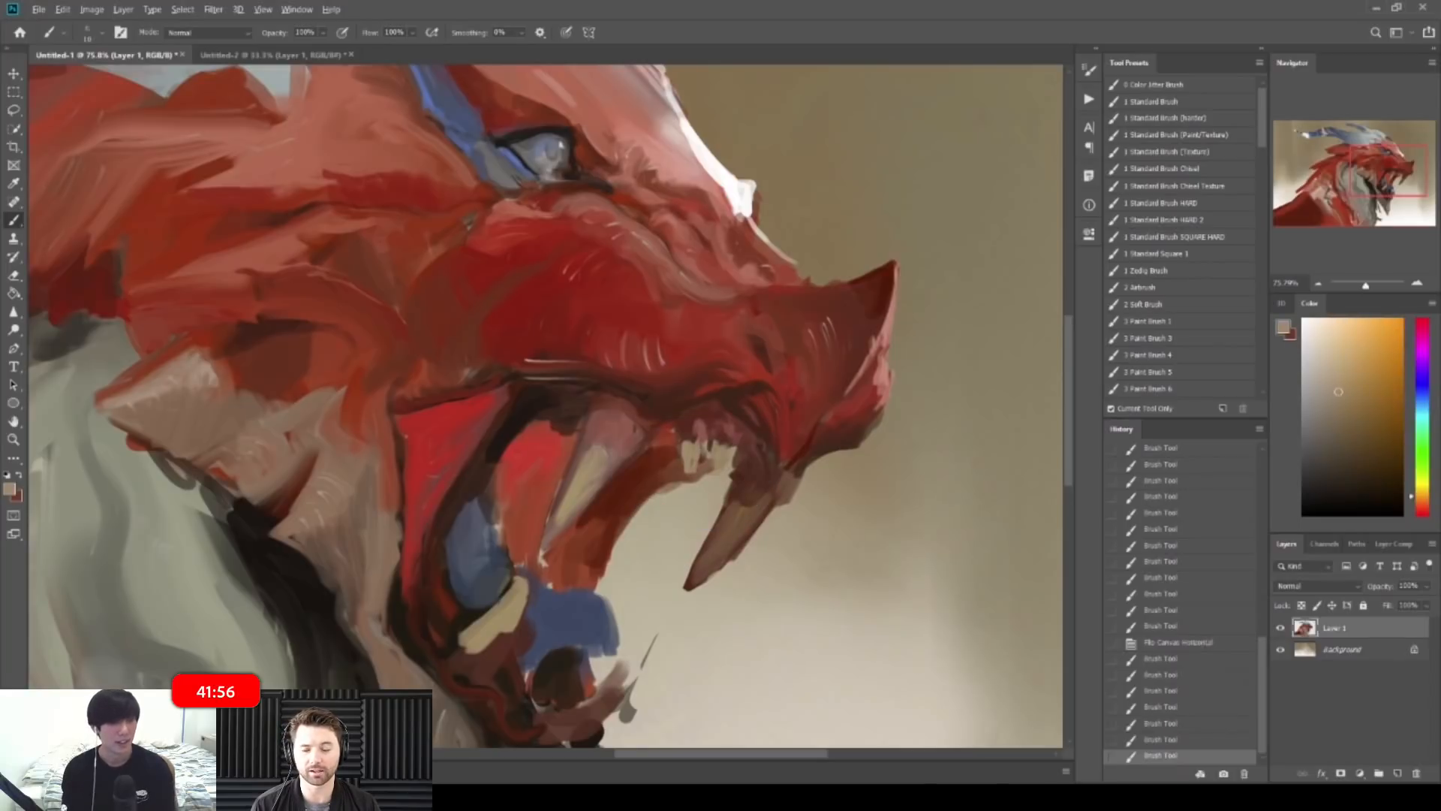
key("]")
left_click_drag(684, 452, 686, 472)
left_click(704, 455, "alt")
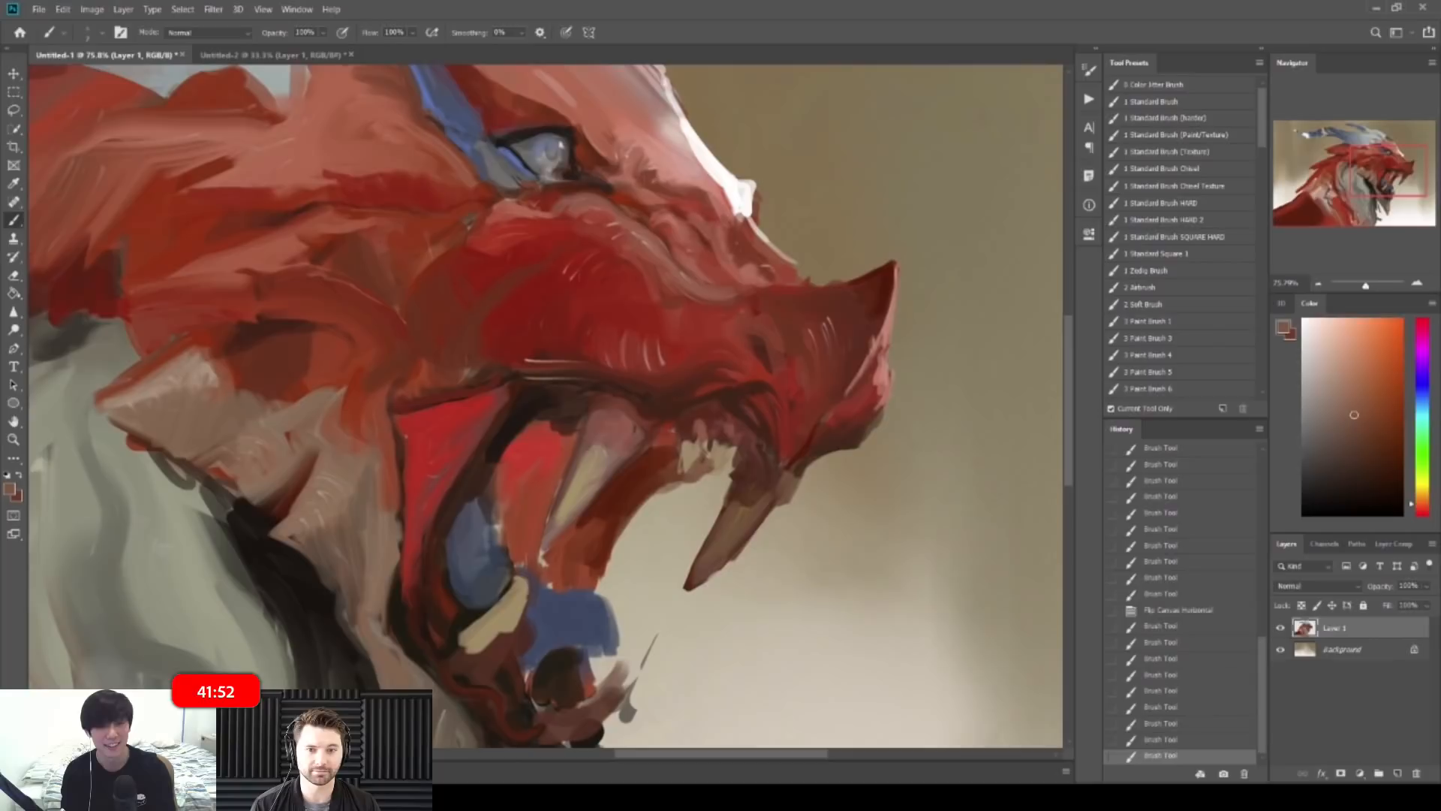
left_click(704, 465, "alt")
Step: Paint a stroke near the teeth using colours sampled from the mouth
mouse_move(756, 445)
left_mouse_down()
mouse_move(630, 444)
mouse_move(734, 444)
left_mouse_up()
left_click(610, 452, "alt")
left_click_drag(637, 438, 676, 437)
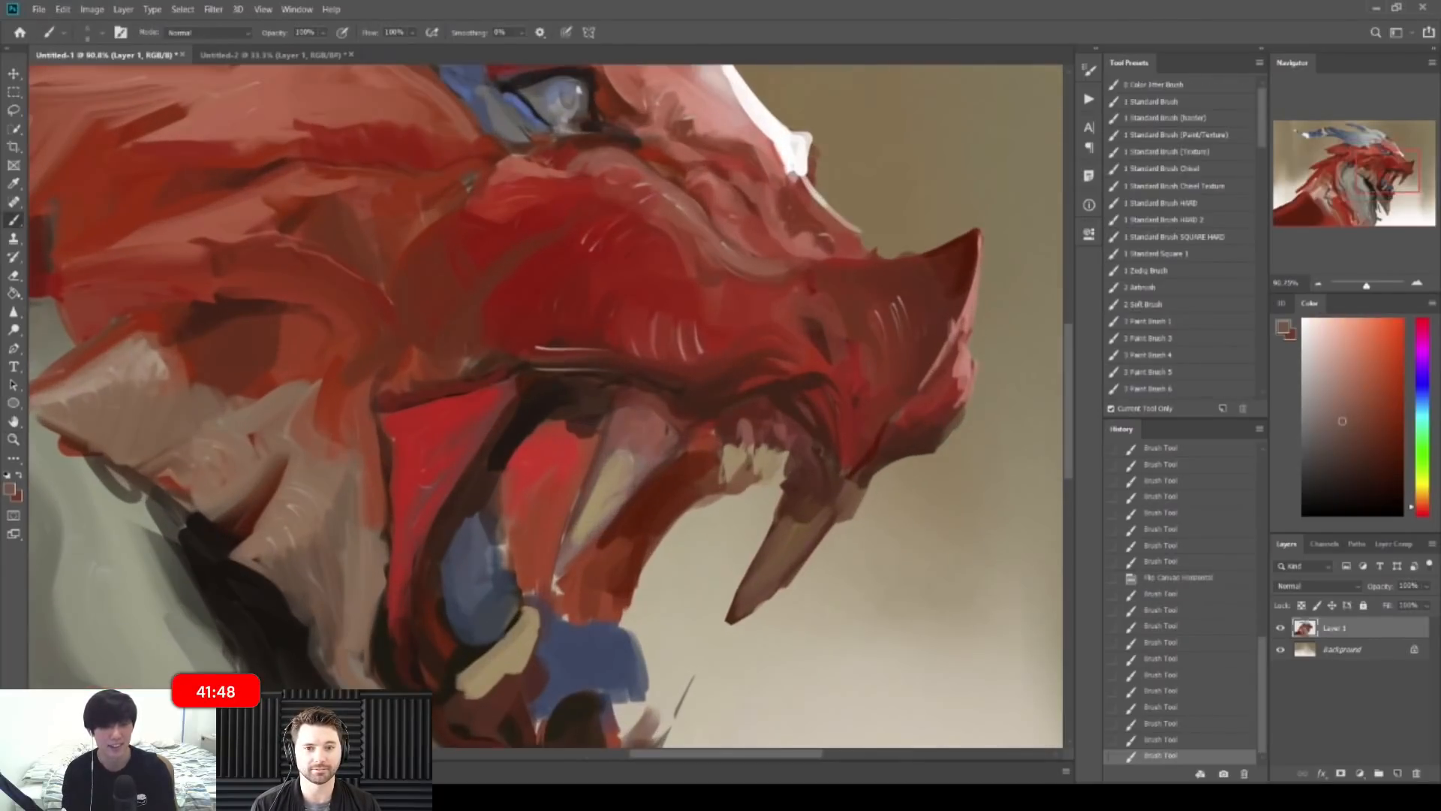
left_click(600, 460, "alt")
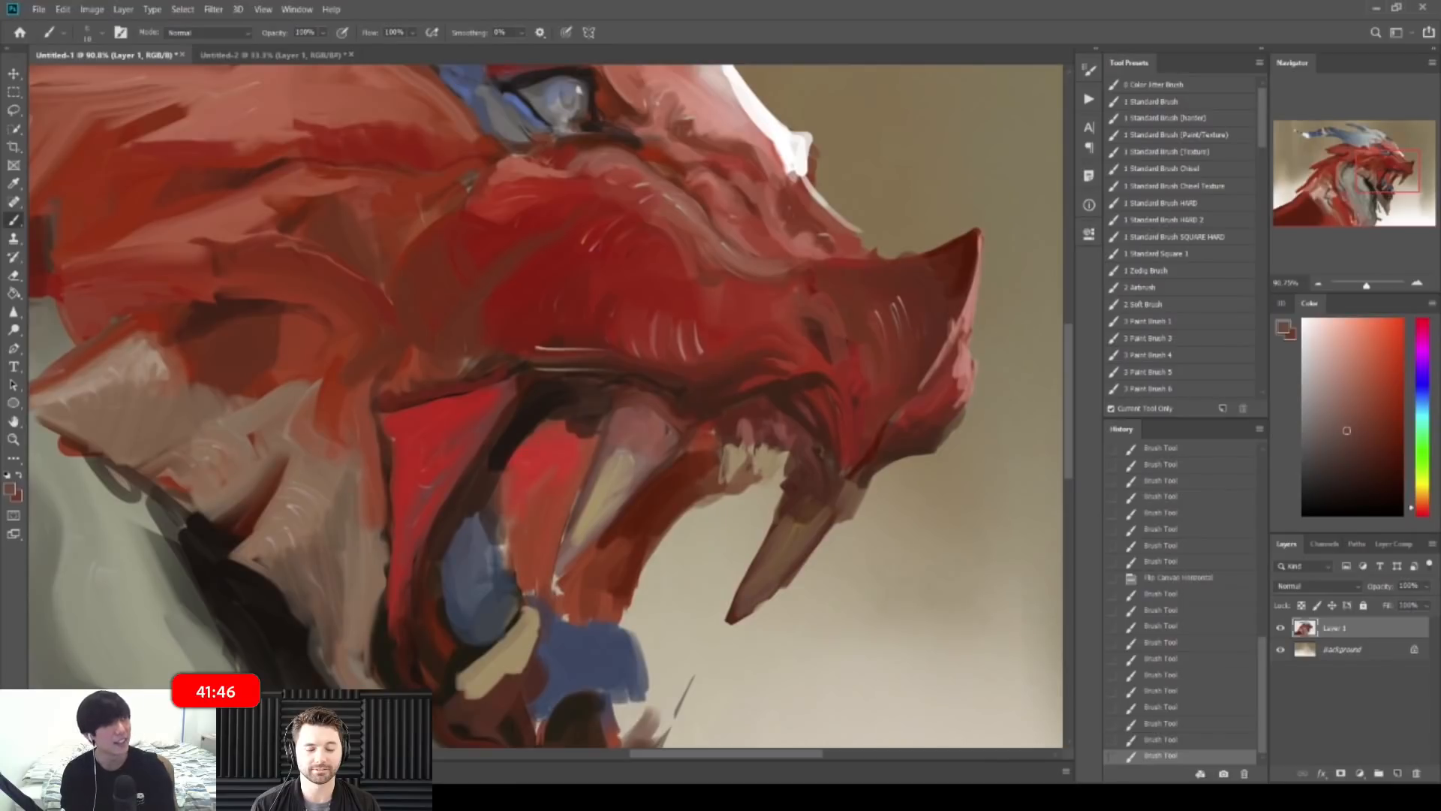
left_click(733, 450, "alt")
left_click(714, 466, "alt")
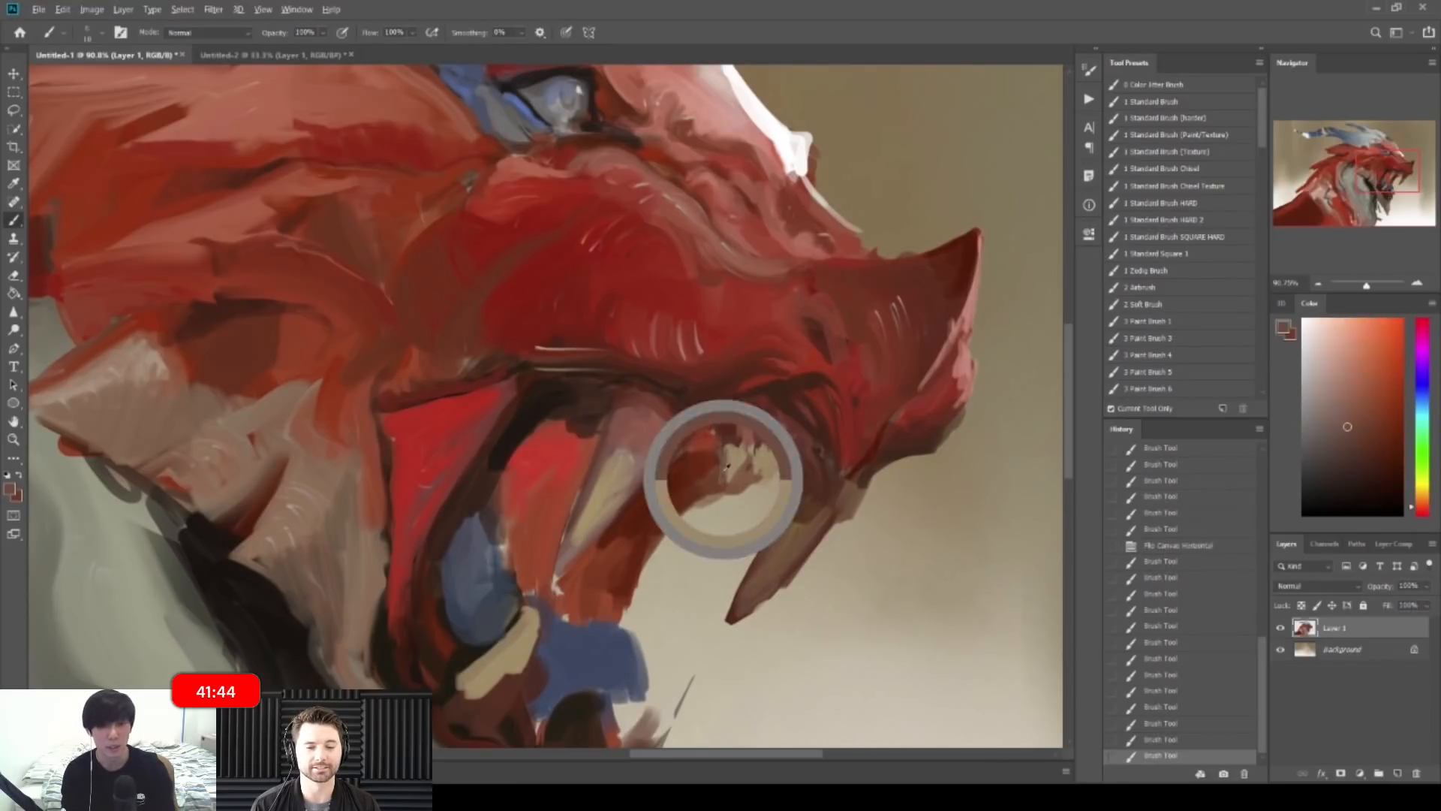
left_click_drag(654, 414, 672, 431)
Step: Paint dark brown beside the small tooth with an enlarged brush
left_click(597, 396, "alt")
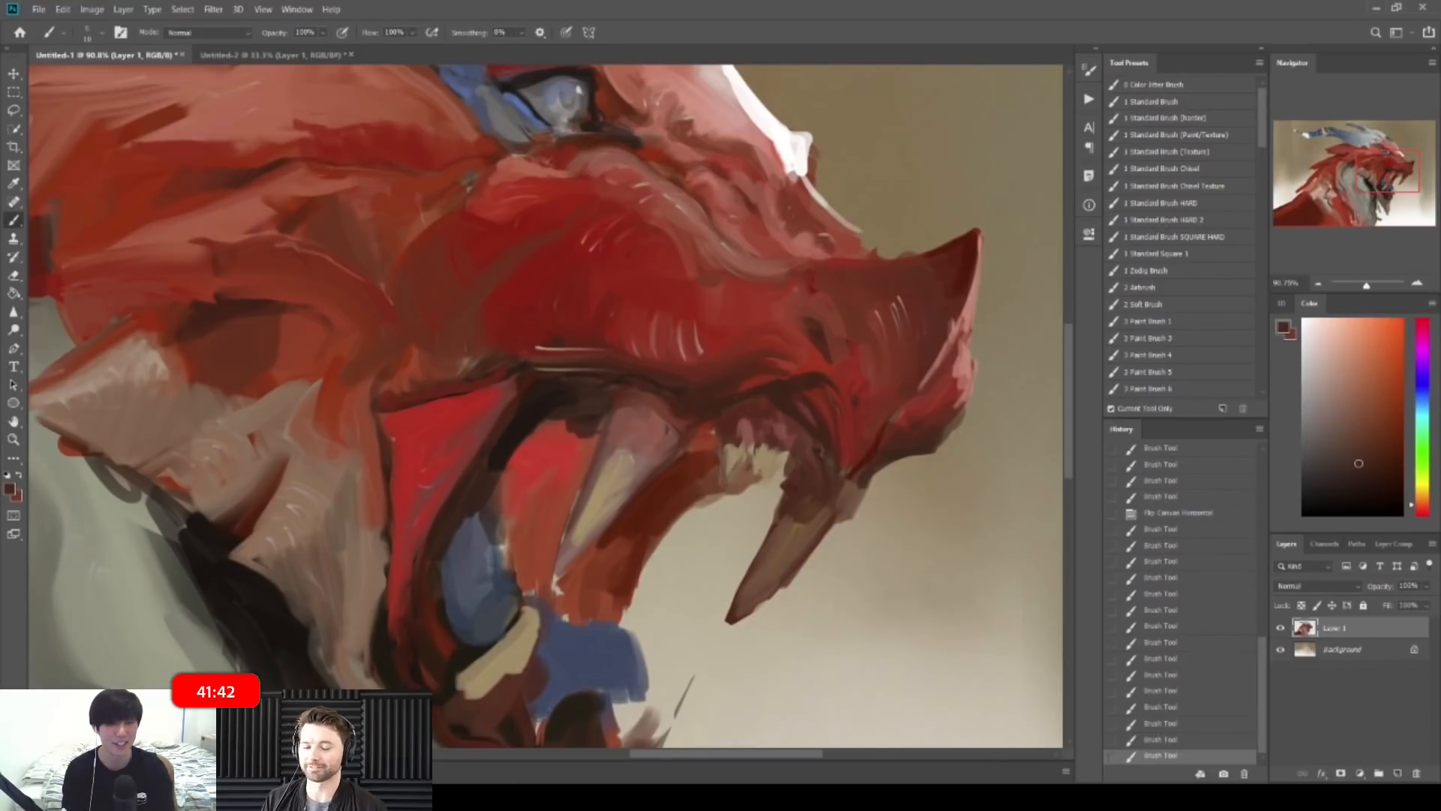
key("bracketright")
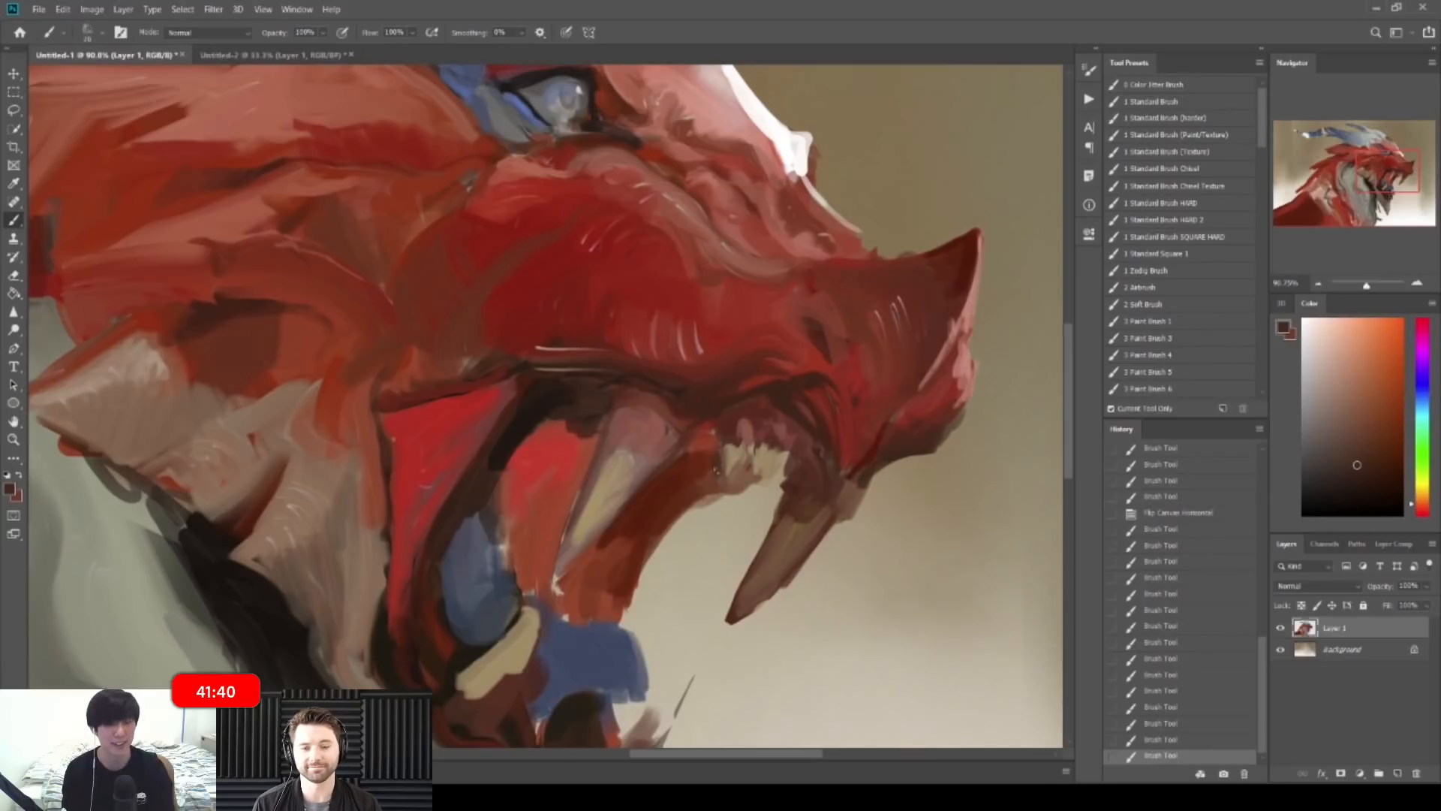
left_click_drag(731, 479, 738, 472)
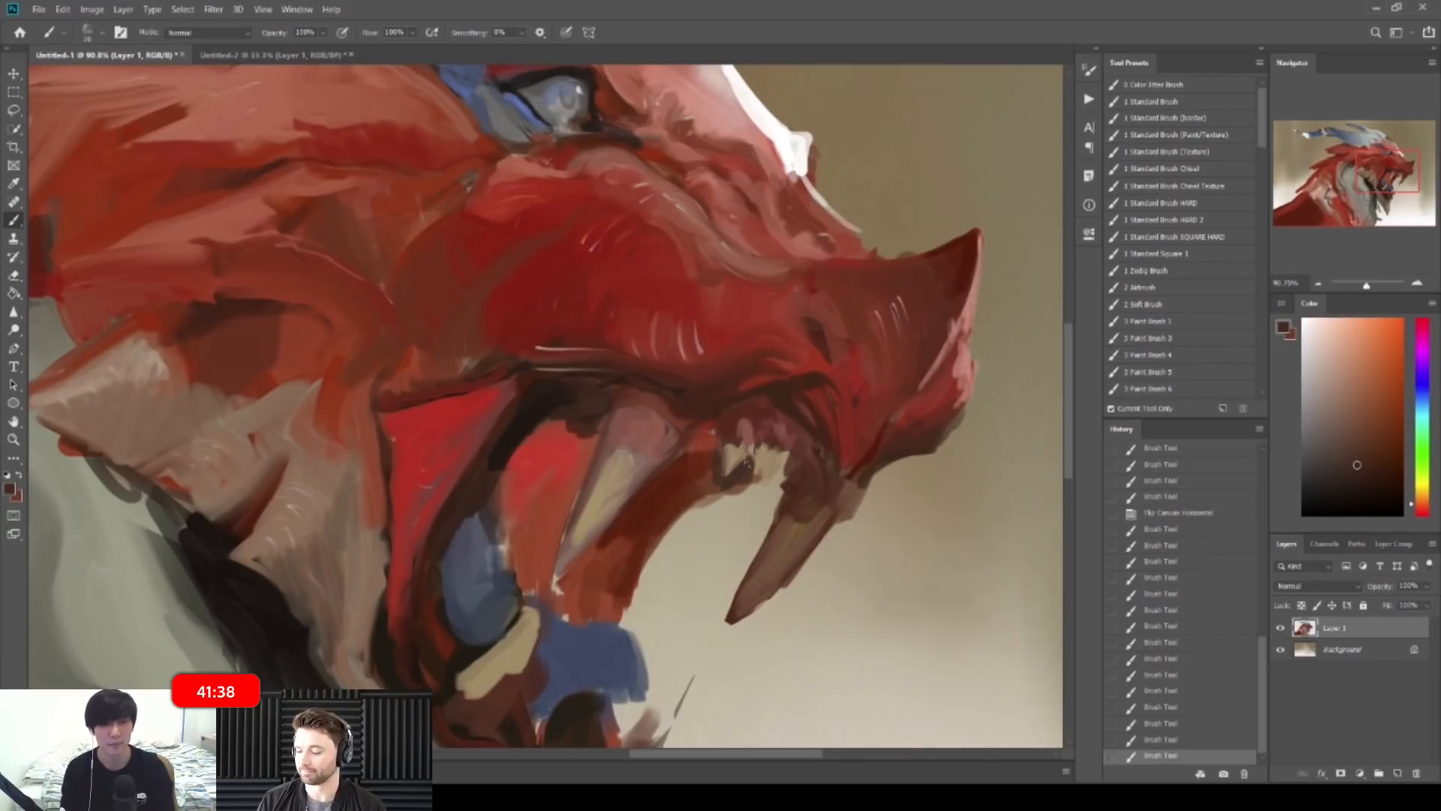
left_click_drag(700, 450, 711, 434)
Step: Add small strokes near the upper teeth
key("z")
left_click_drag(781, 400, 718, 357)
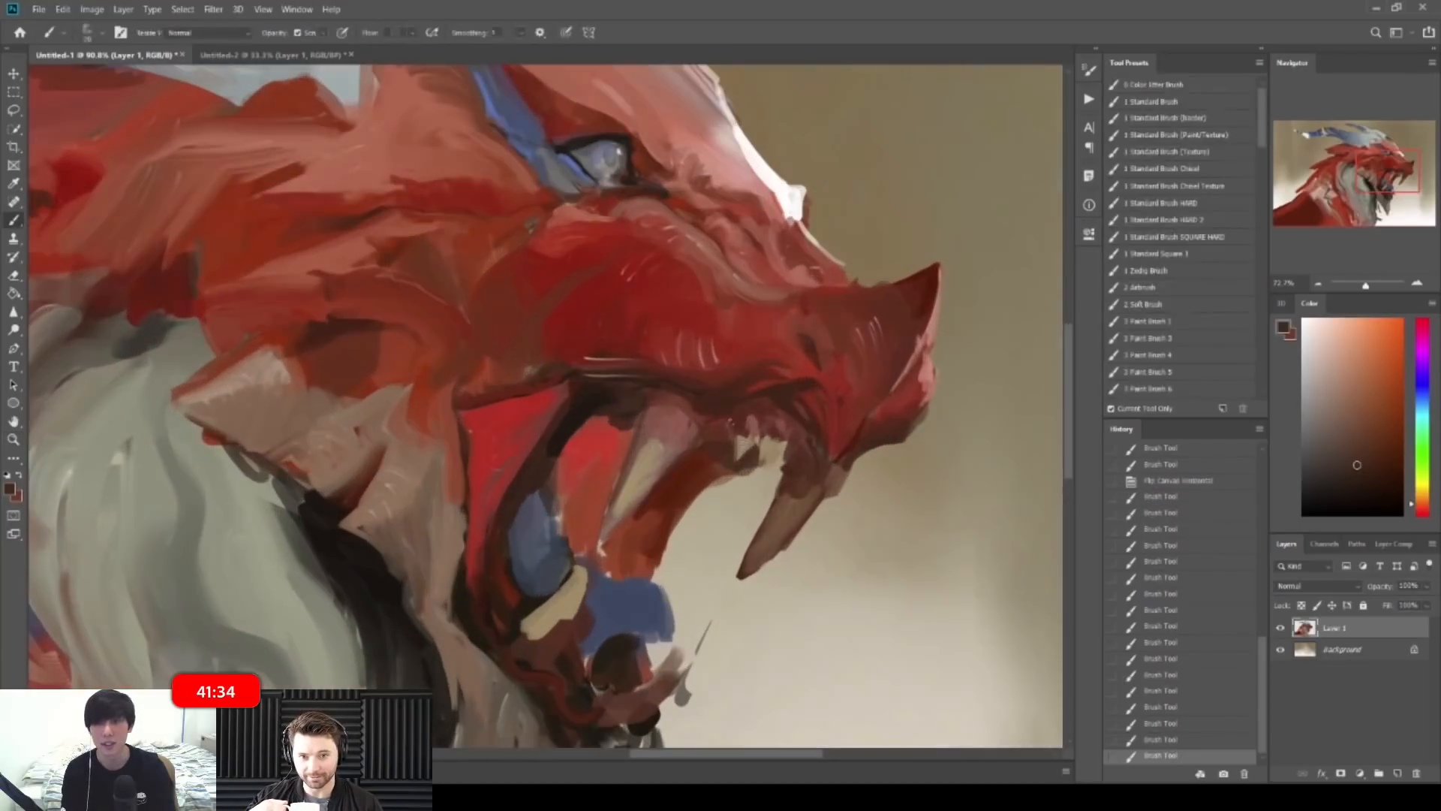
left_click(630, 430, "alt")
left_click_drag(724, 467, 708, 455)
key("z")
mouse_move(656, 410)
left_mouse_down()
mouse_move(604, 371)
mouse_move(647, 404)
left_mouse_up()
key("b")
Step: Darken the upper edge of the blue tongue with a muddy tone
left_click(614, 432, "alt")
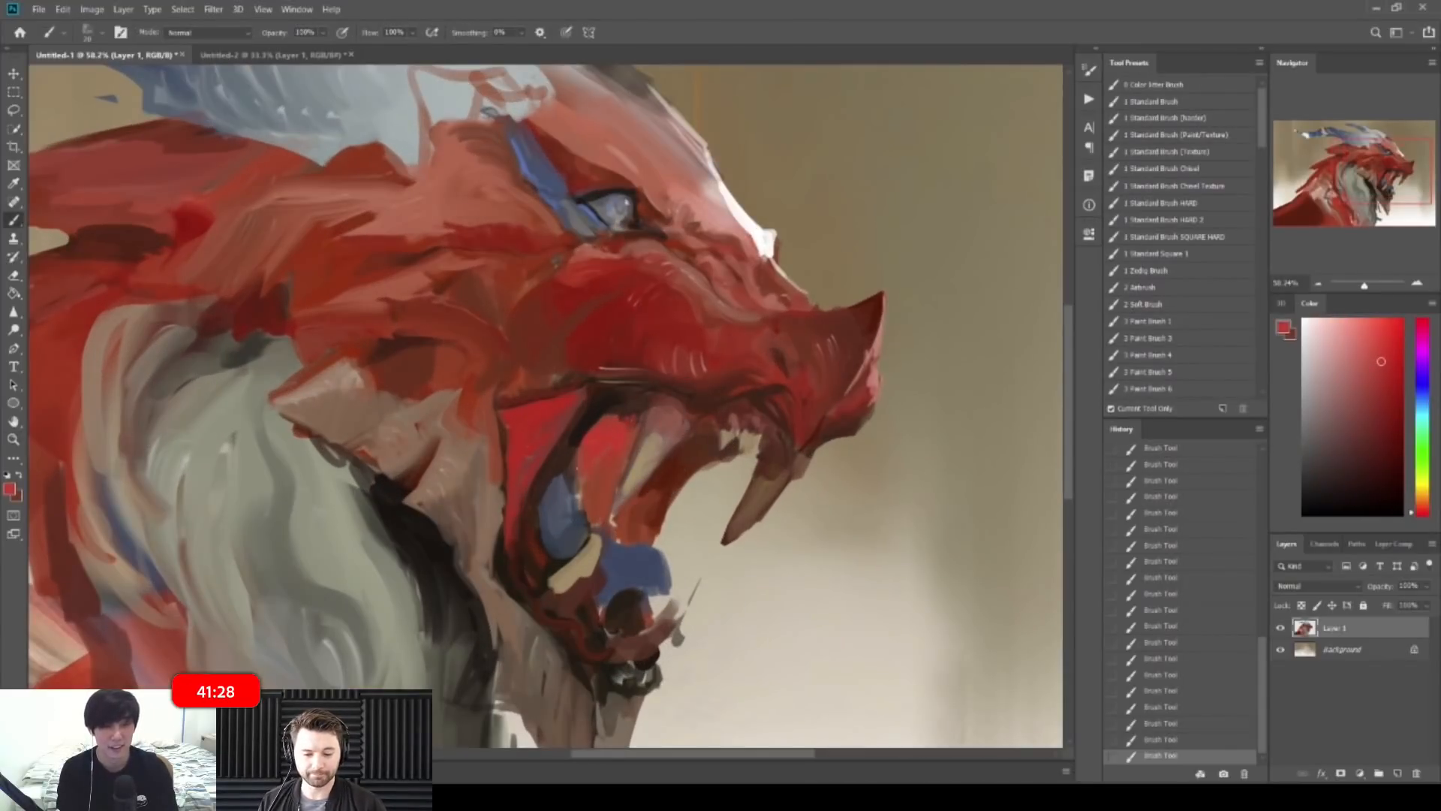
key("z")
mouse_move(643, 404)
left_mouse_down()
mouse_move(601, 376)
mouse_move(630, 395)
left_mouse_up()
key("b")
key("z")
left_click_drag(699, 445, 727, 460)
key("b")
left_click(707, 459, "alt")
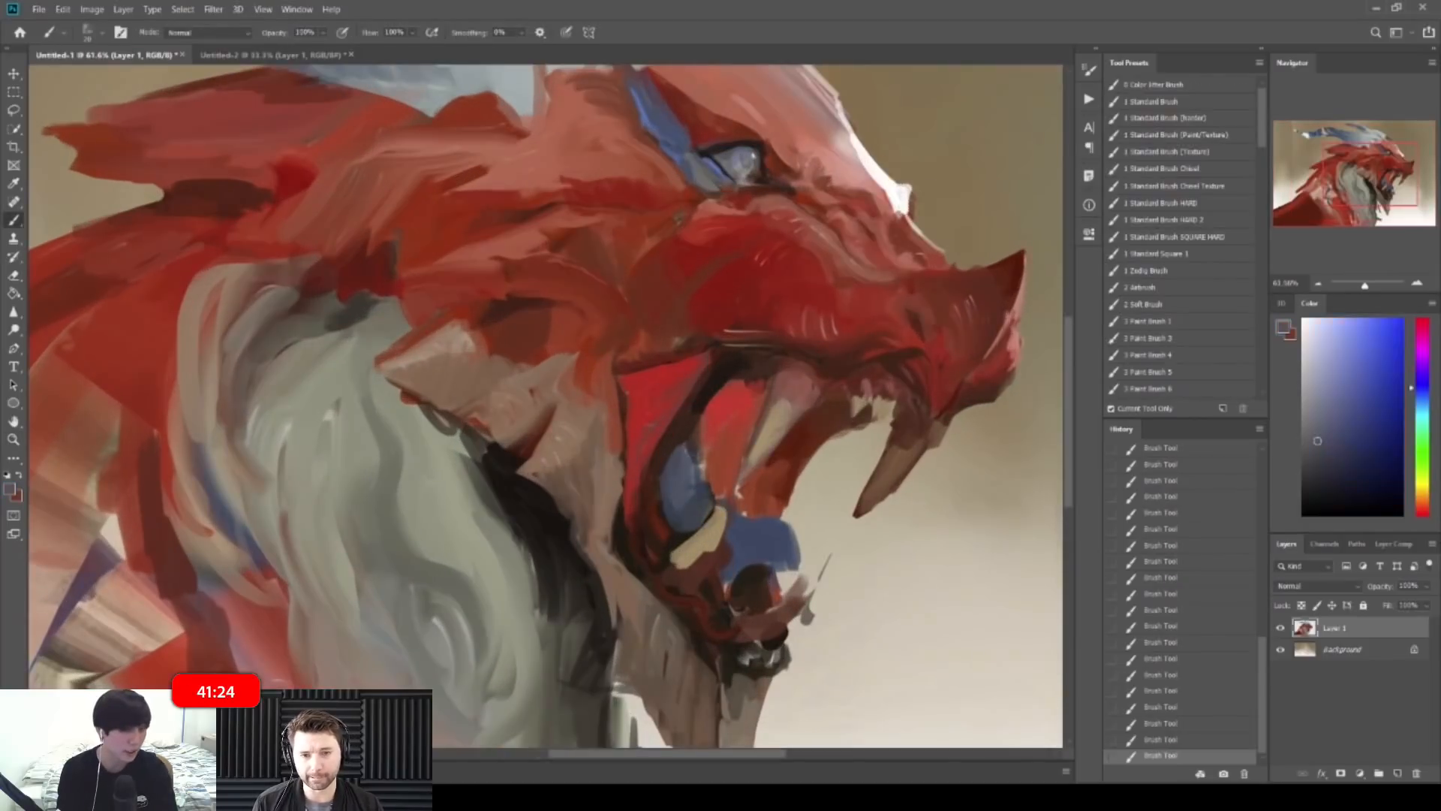
left_click(715, 381, "alt")
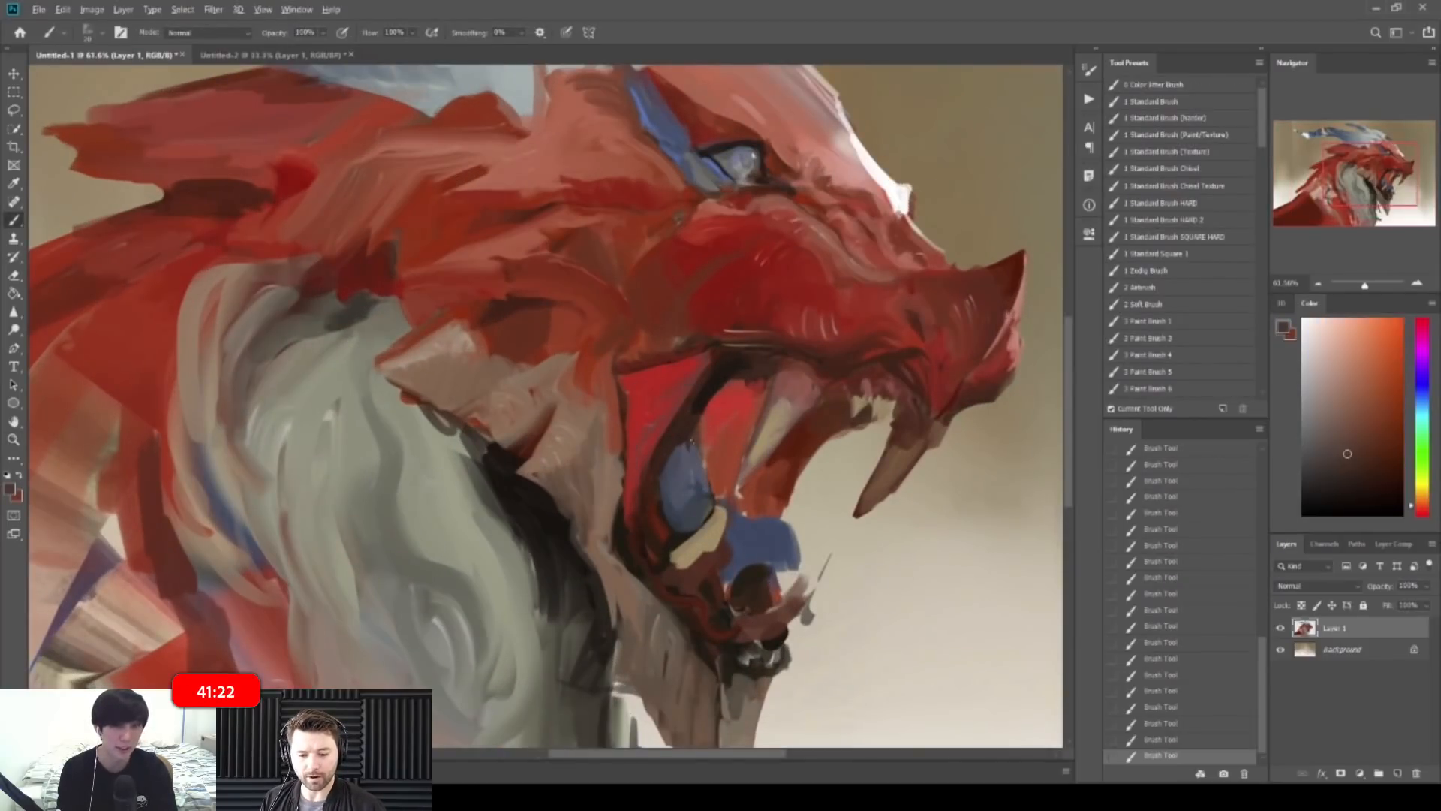
left_click(738, 549, "alt")
left_click(694, 448, "alt")
mouse_move(694, 453)
left_mouse_down()
mouse_move(662, 476)
mouse_move(734, 466)
left_mouse_up()
Step: Dab pinkish-red strokes on the lower jaw beneath the tongue
key("z")
key("b")
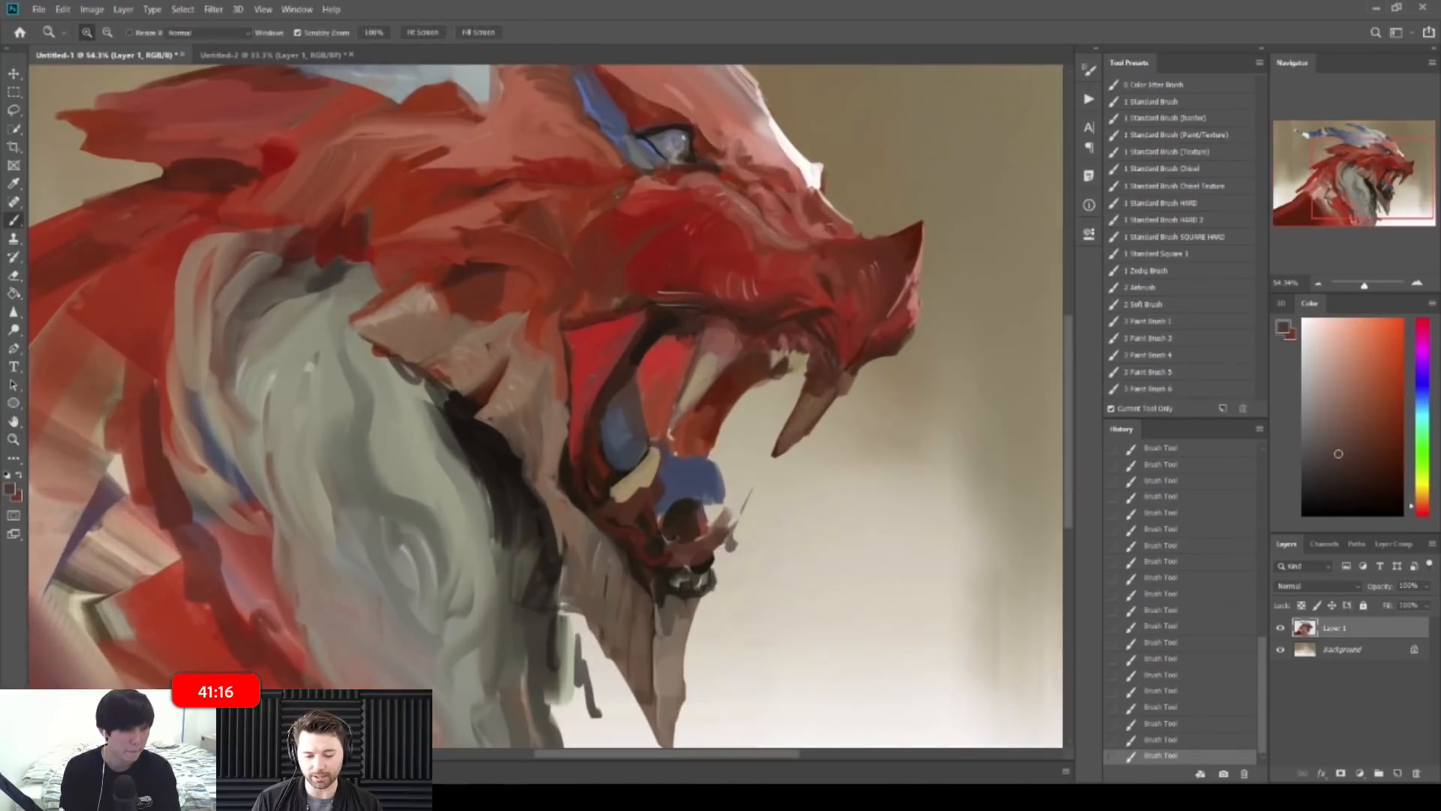
left_click(668, 481, "alt")
left_click(657, 492, "alt")
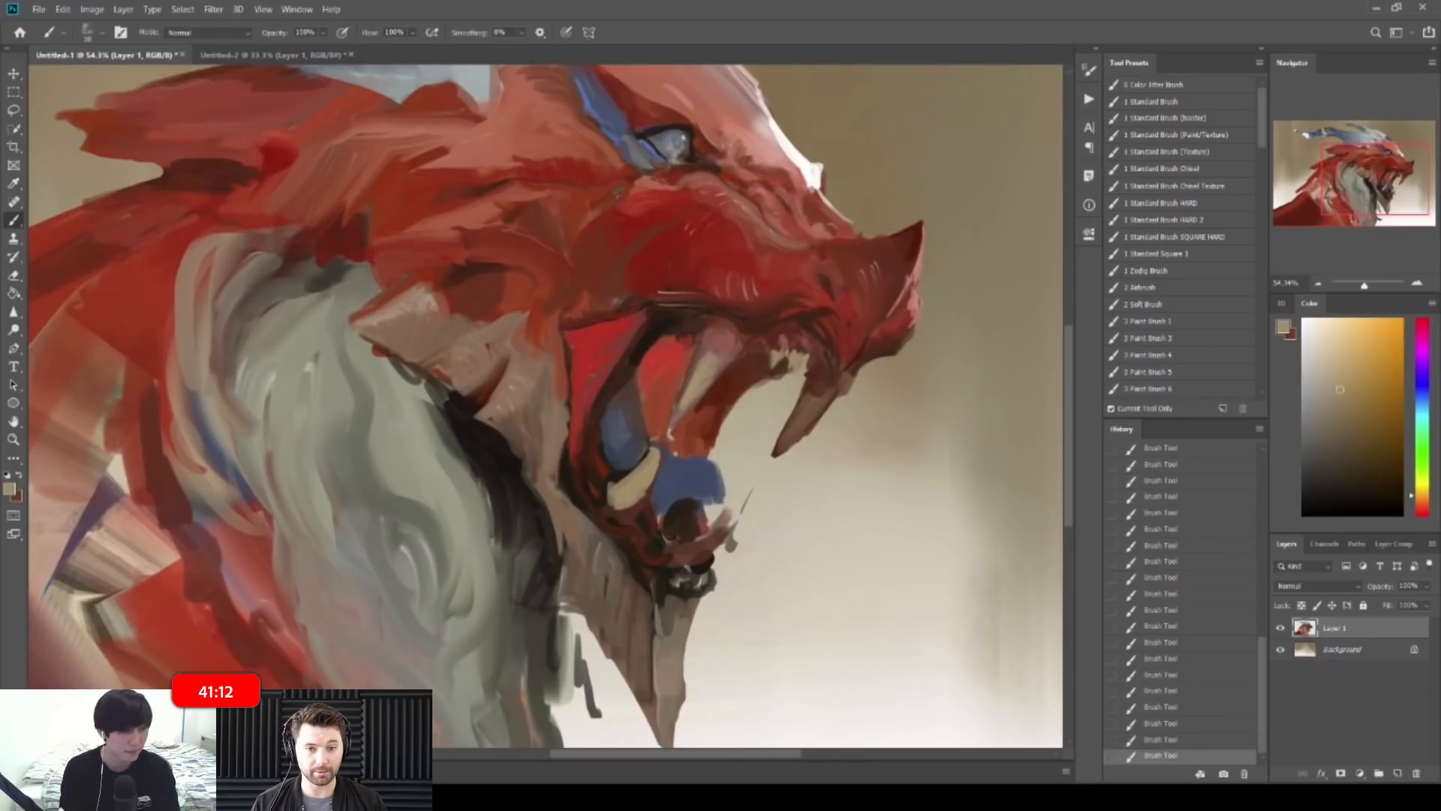
left_click(729, 338, "alt")
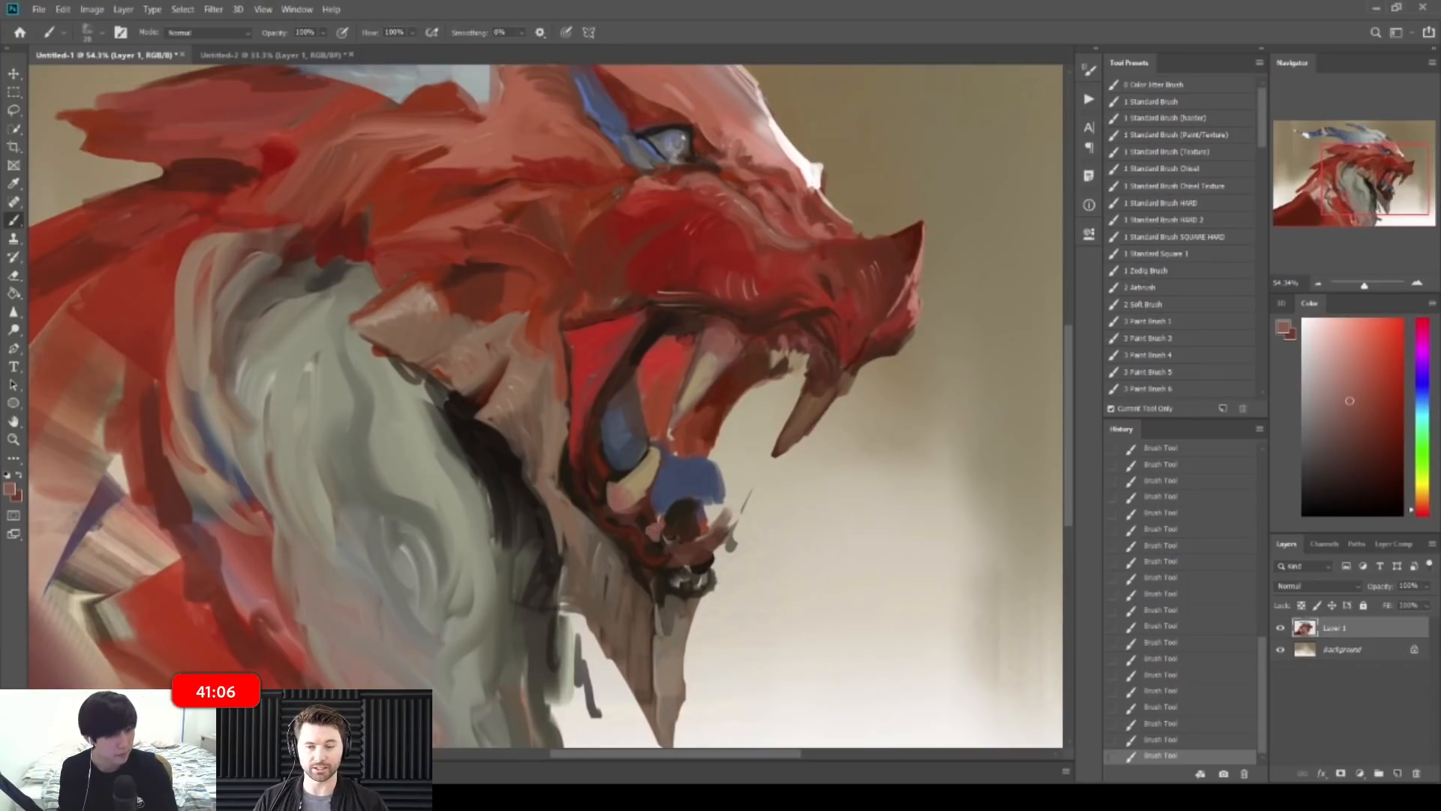
key("ctrl+z")
mouse_move(692, 539)
left_mouse_down()
mouse_move(680, 553)
mouse_move(725, 523)
left_mouse_up()
left_click(723, 520, "alt")
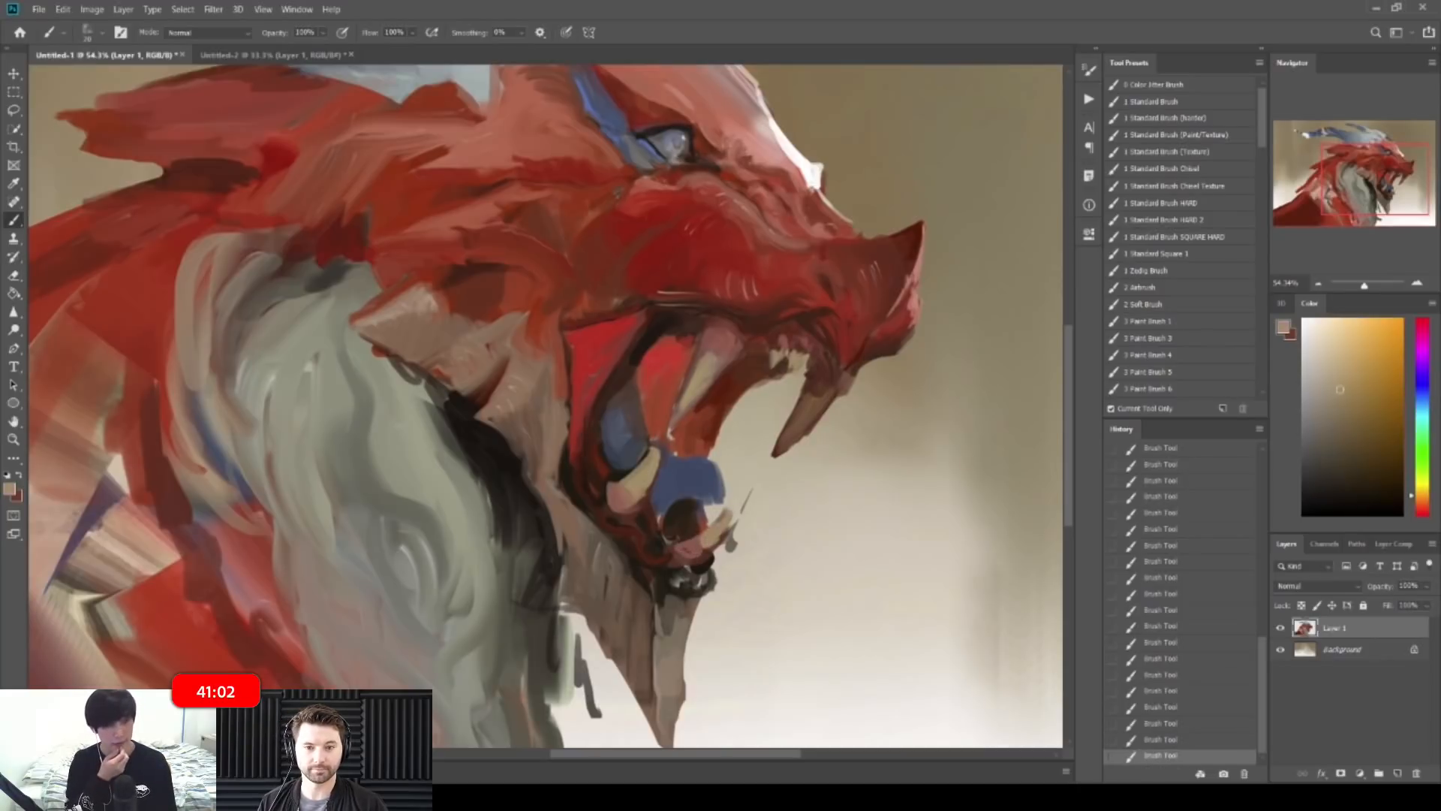
left_click_drag(818, 488, 739, 480)
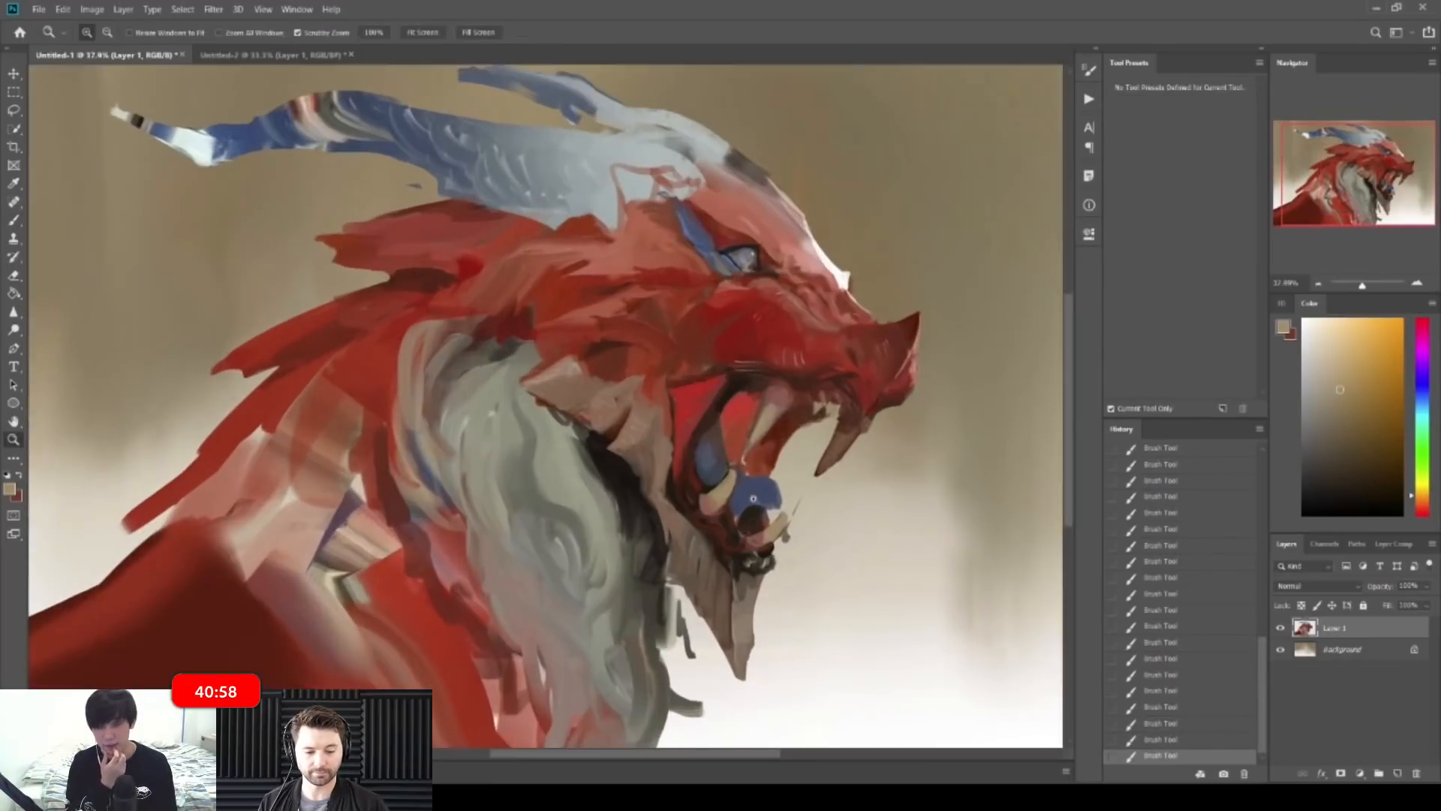
Step: Recentre the view on the dragon's head and undo the last stroke
left_click(740, 563, "alt")
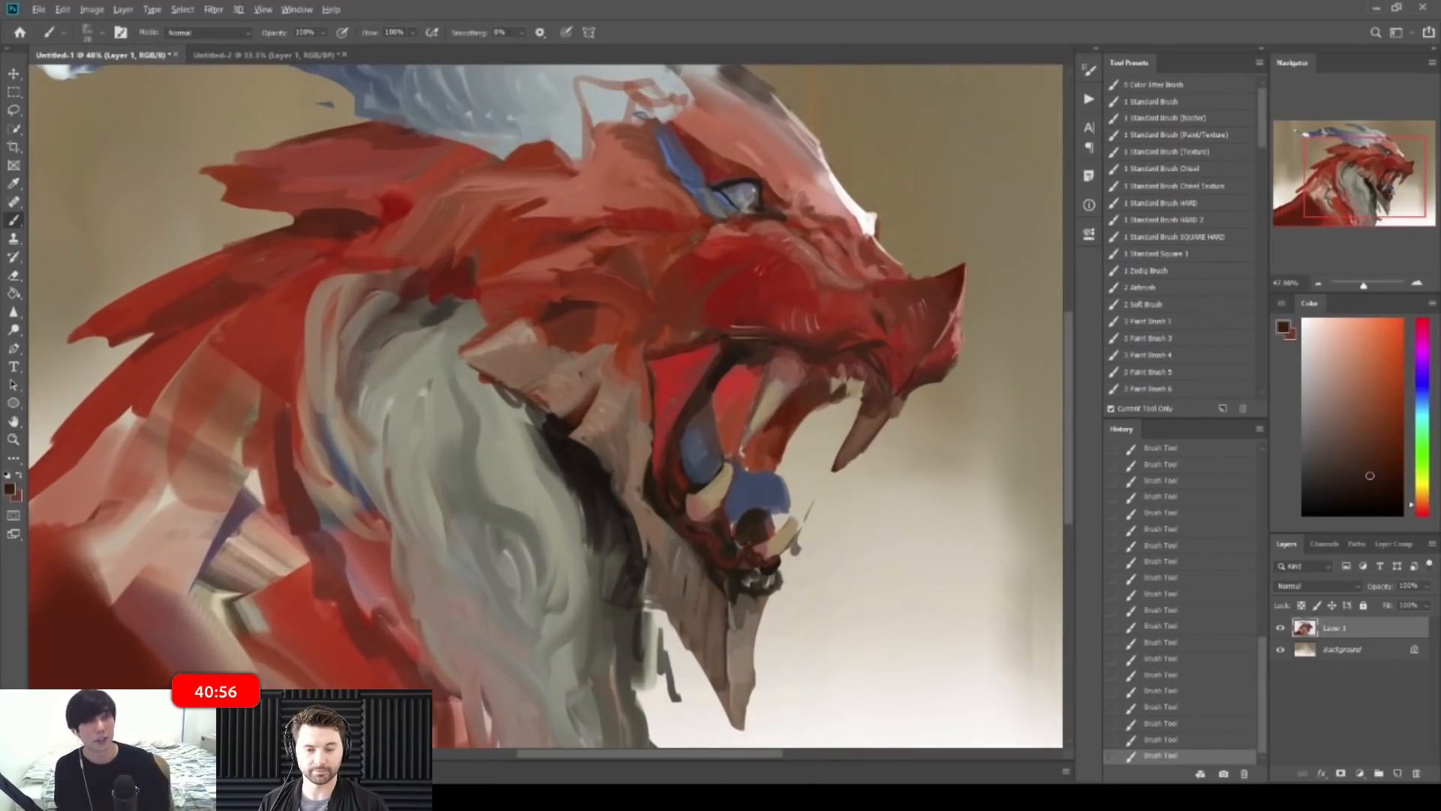
key("z")
mouse_move(814, 508)
left_mouse_down()
mouse_move(753, 504)
mouse_move(786, 478)
mouse_move(647, 471)
mouse_move(704, 473)
mouse_move(678, 449)
mouse_move(722, 441)
left_mouse_up()
key("ctrl+z")
key("b")
key("z")
key("b")
Step: Paint a lighter cyan-blue stroke on the tongue with a size-40 brush
left_click(682, 475, "alt")
left_click(676, 457, "alt")
key("z")
key("b")
left_click(669, 454, "alt")
key("bracketright")
key("bracketright")
key("bracketright")
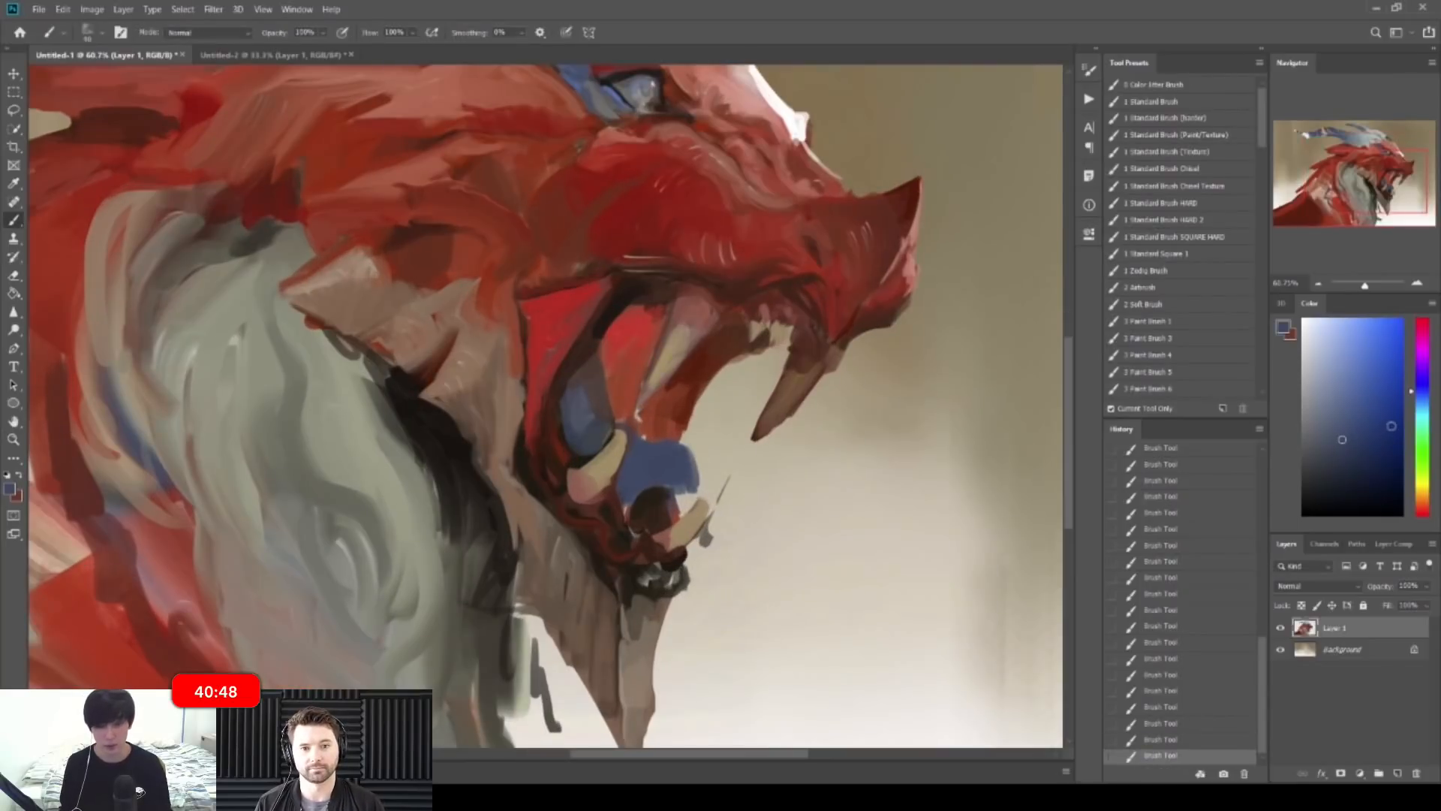
left_click_drag(1345, 415, 1356, 397)
left_click(1423, 401)
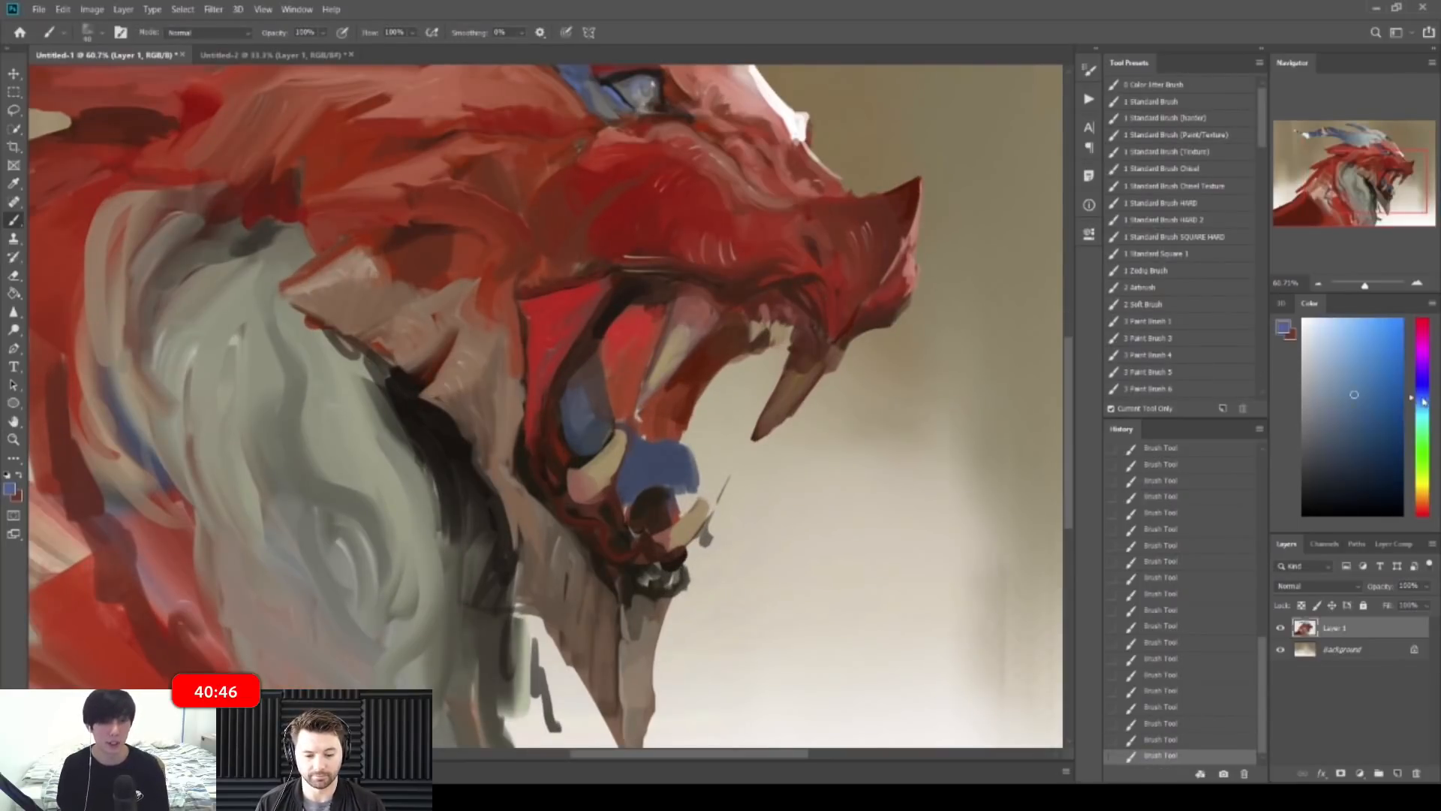
mouse_move(651, 450)
left_mouse_down()
mouse_move(687, 470)
mouse_move(675, 463)
left_mouse_up()
Step: Reshape the light-blue tongue patch with a darker blue sampled from the painting
left_click(647, 456, "alt")
left_click(692, 477, "alt")
left_click(676, 476, "alt")
left_click(675, 476, "alt")
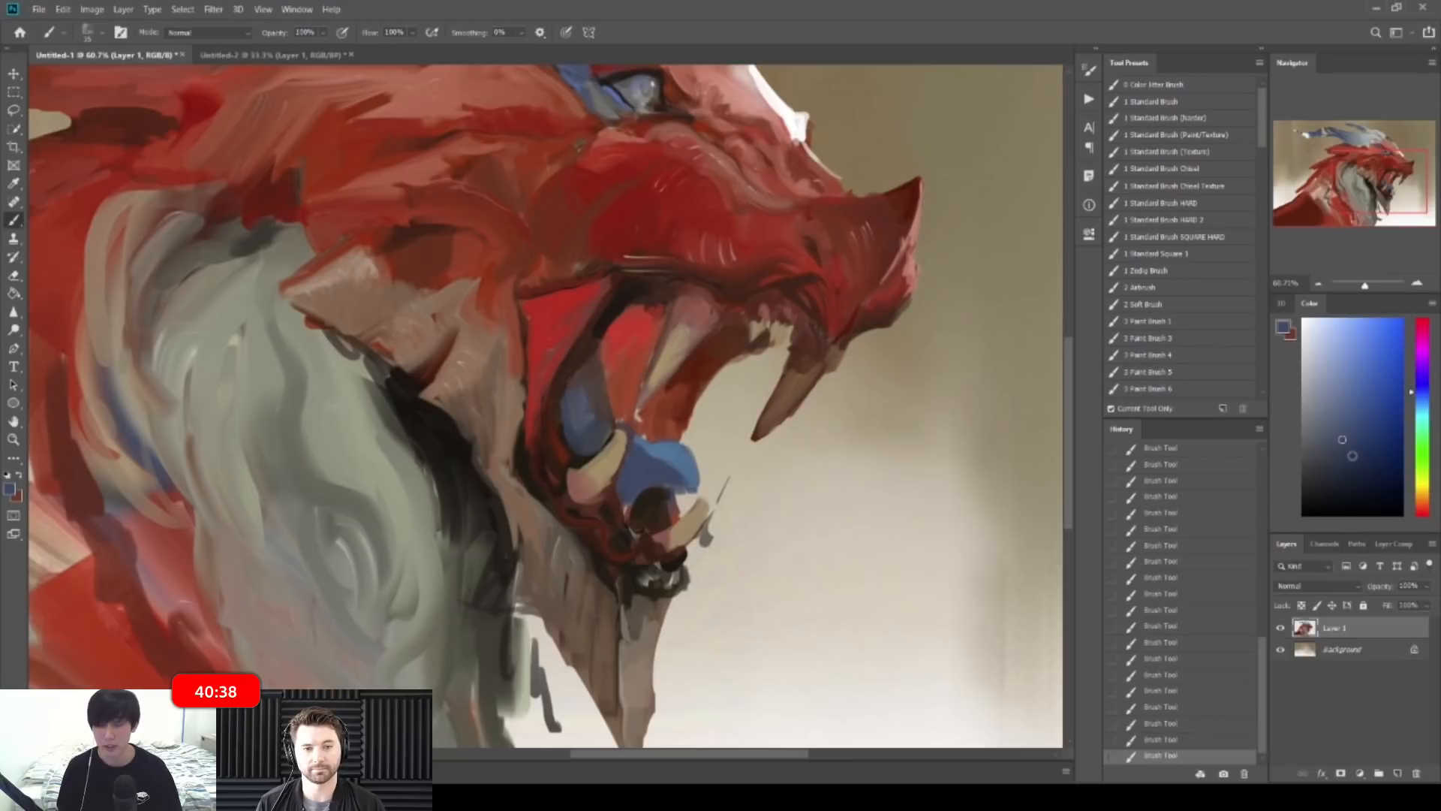
Step: Shade the tongue edges and inside the lower jaw with dark violet-blue
left_click_drag(1429, 393, 1427, 371)
left_click_drag(1332, 459, 1330, 478)
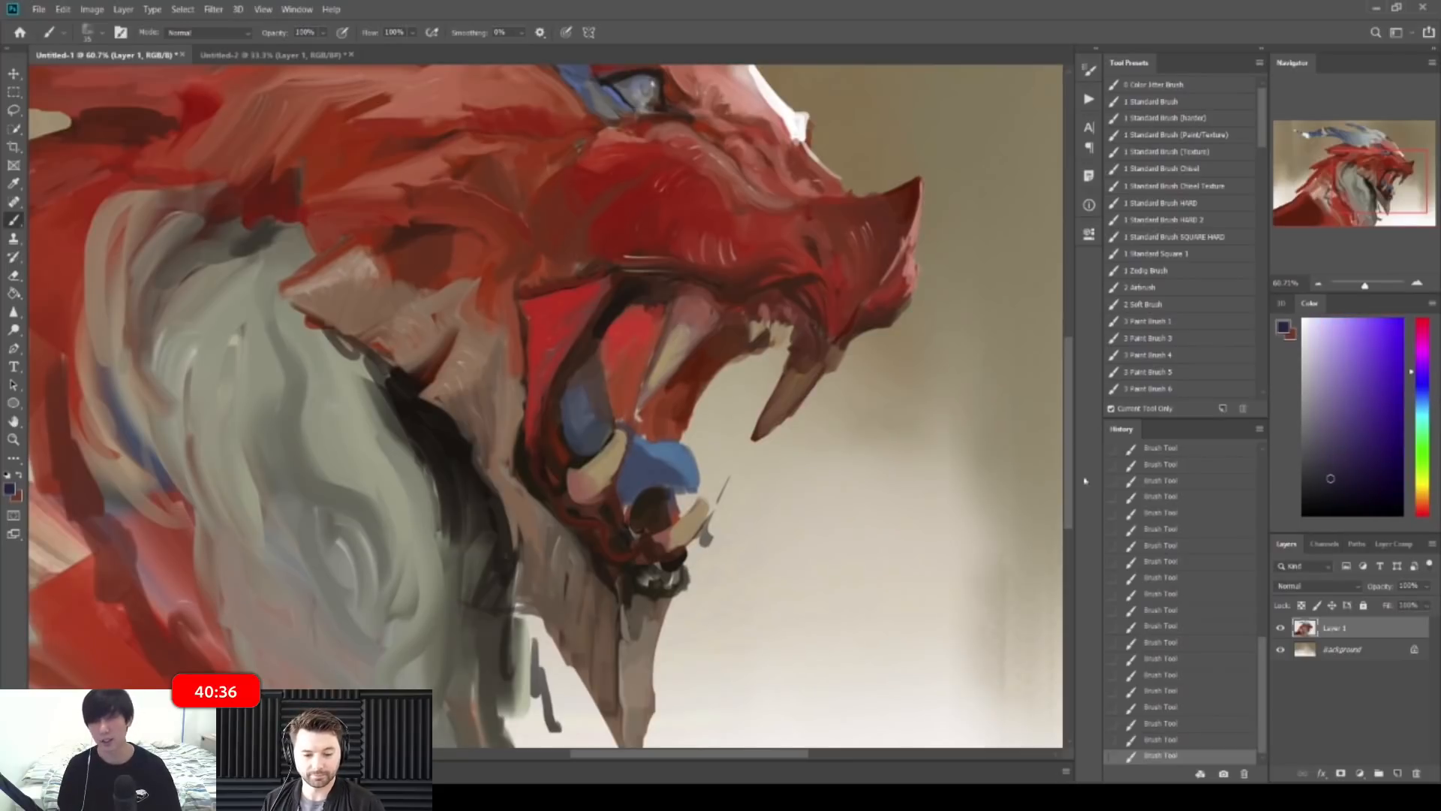
left_click(1361, 478)
left_click_drag(627, 497, 627, 485)
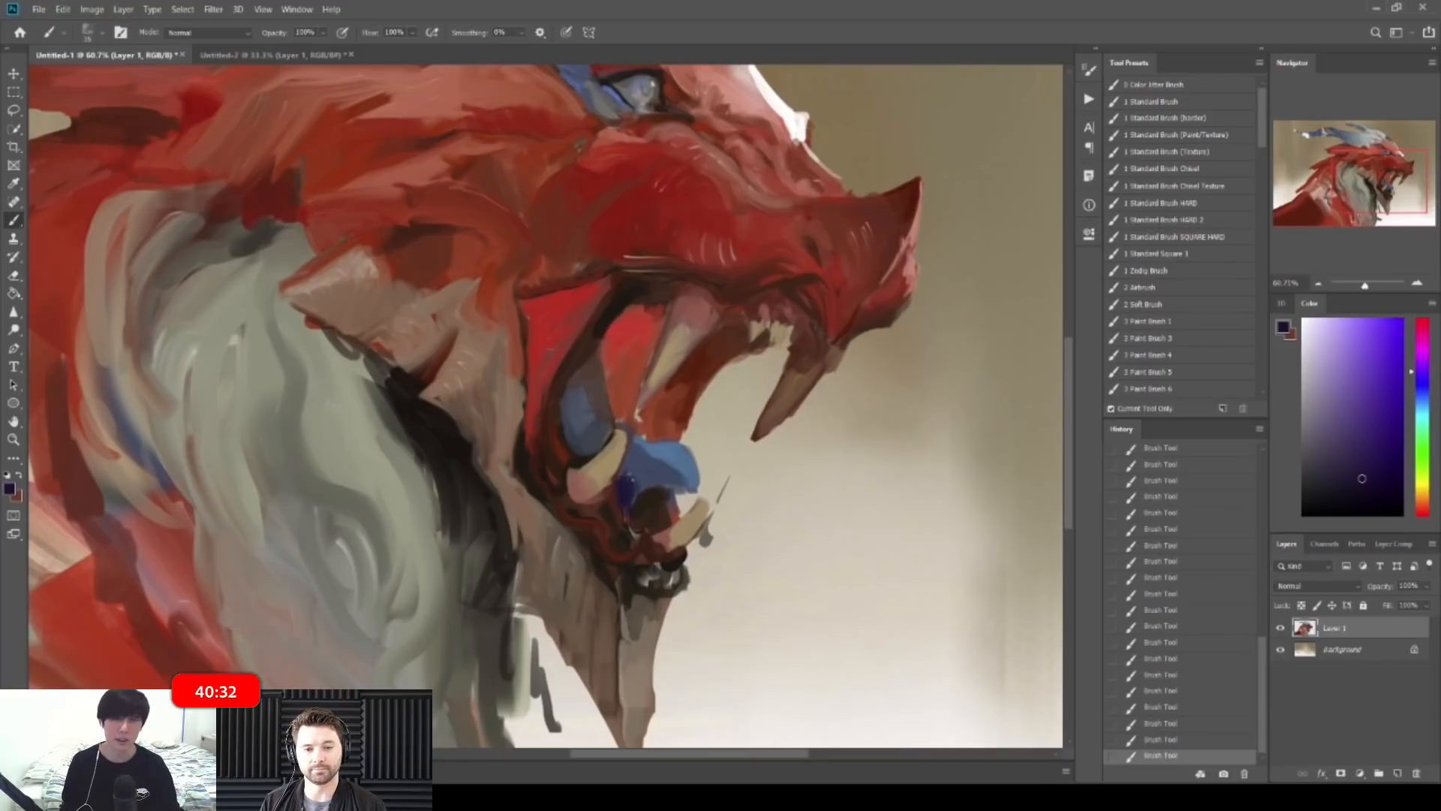
left_click_drag(642, 473, 652, 486)
mouse_move(568, 450)
left_mouse_down()
mouse_move(574, 405)
mouse_move(601, 419)
left_mouse_up()
left_click_drag(593, 358, 587, 436)
Step: Mirror the canvas to check the drawing, then zoom in on the dragon's eye
key("ctrl+space")
left_click_drag(893, 460, 746, 470)
key("F2")
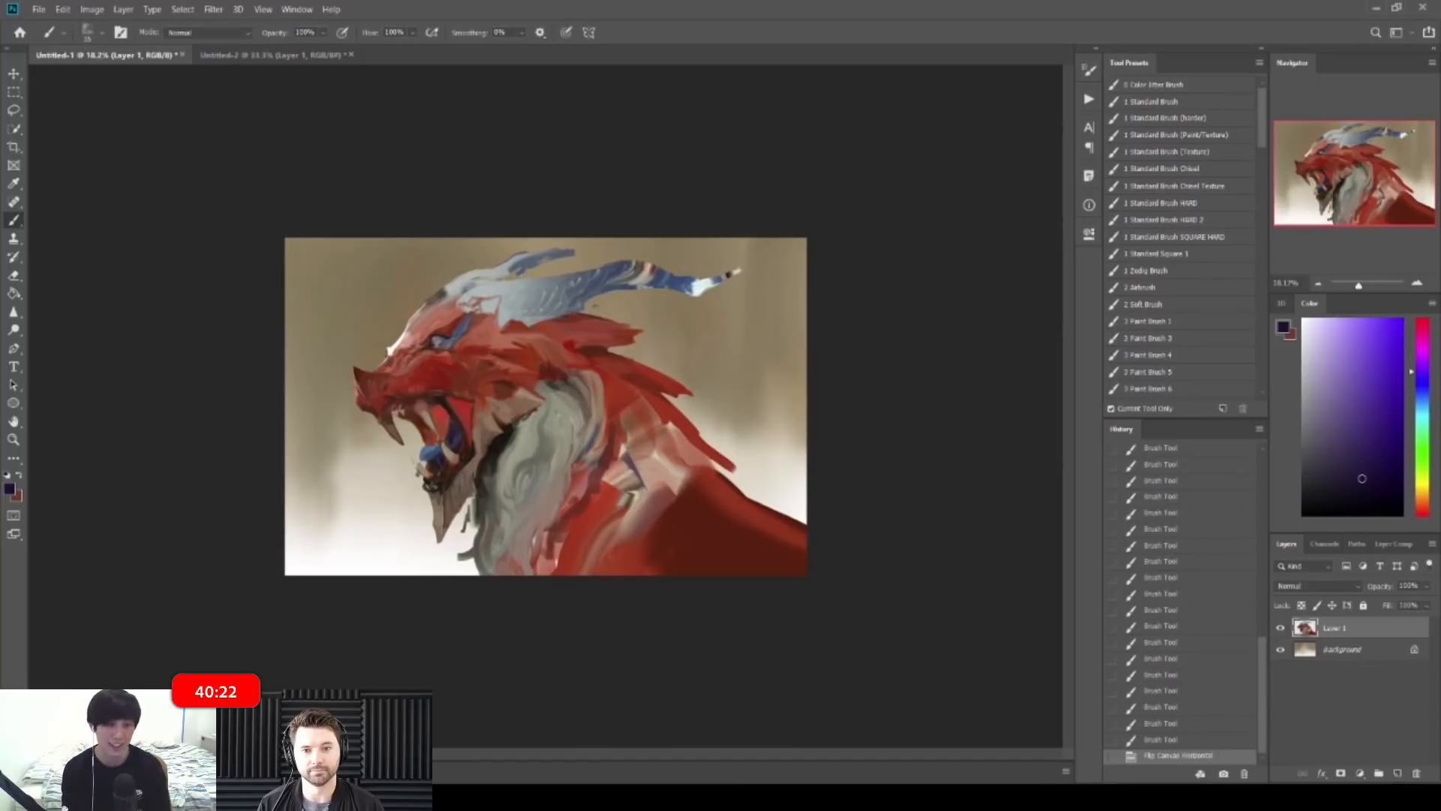
key("ctrl+space")
left_click_drag(433, 323, 582, 398)
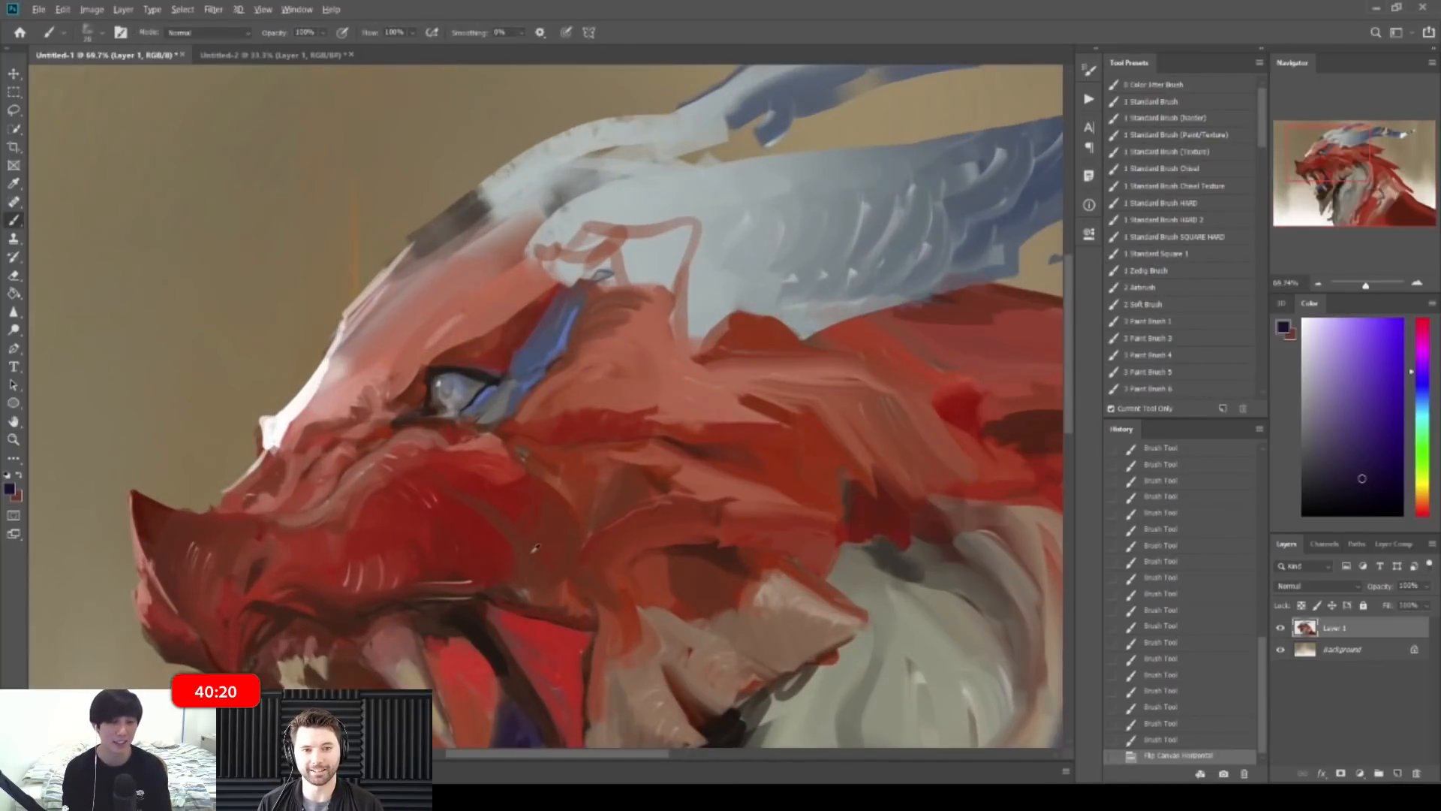
Step: Sample a dark red and dab it onto the dragon's head
left_click(533, 548, "alt")
left_click(533, 549)
left_click(555, 424)
left_click(563, 424)
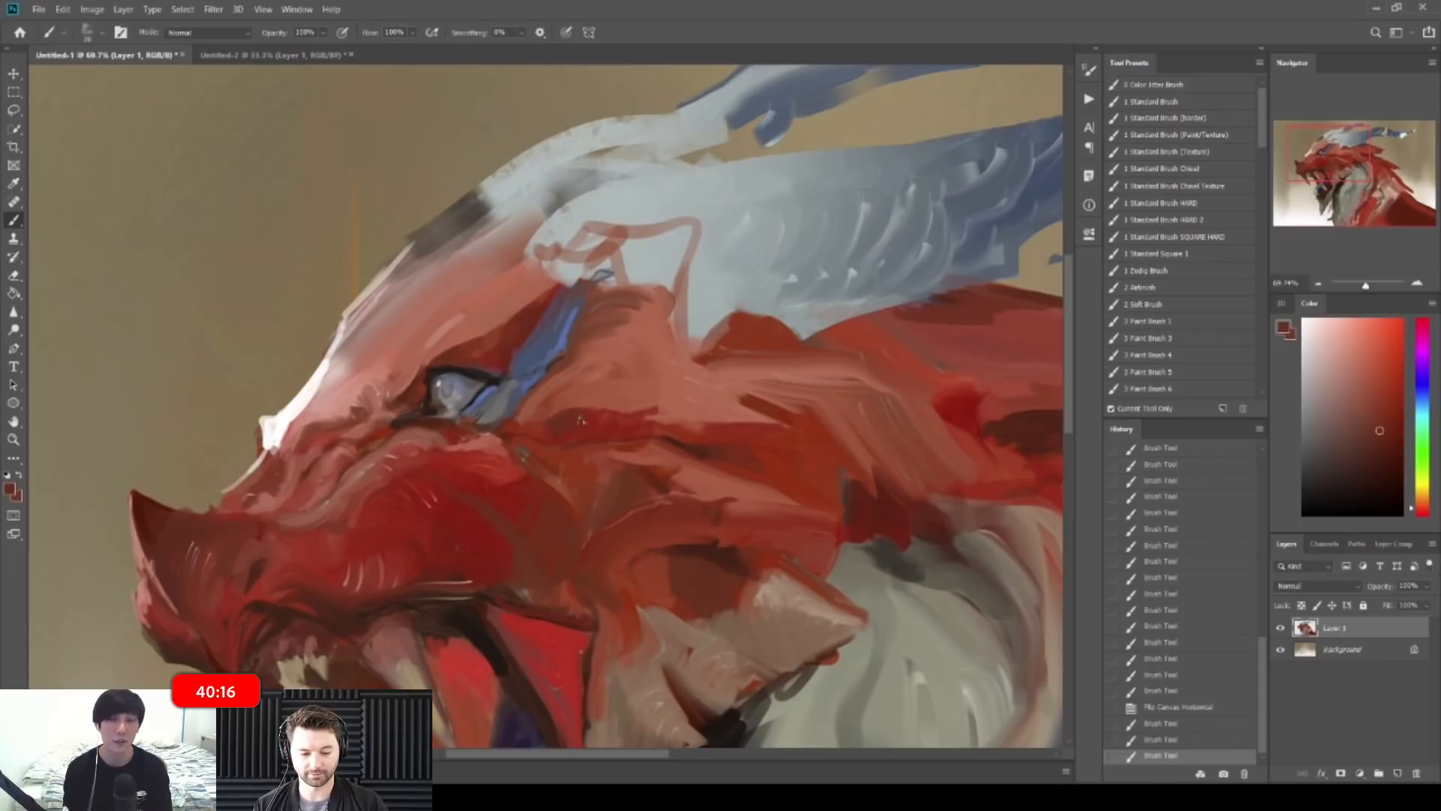
Step: Add short dark brown strokes on the dragon's cheek
scroll(589, 423, "down", 8)
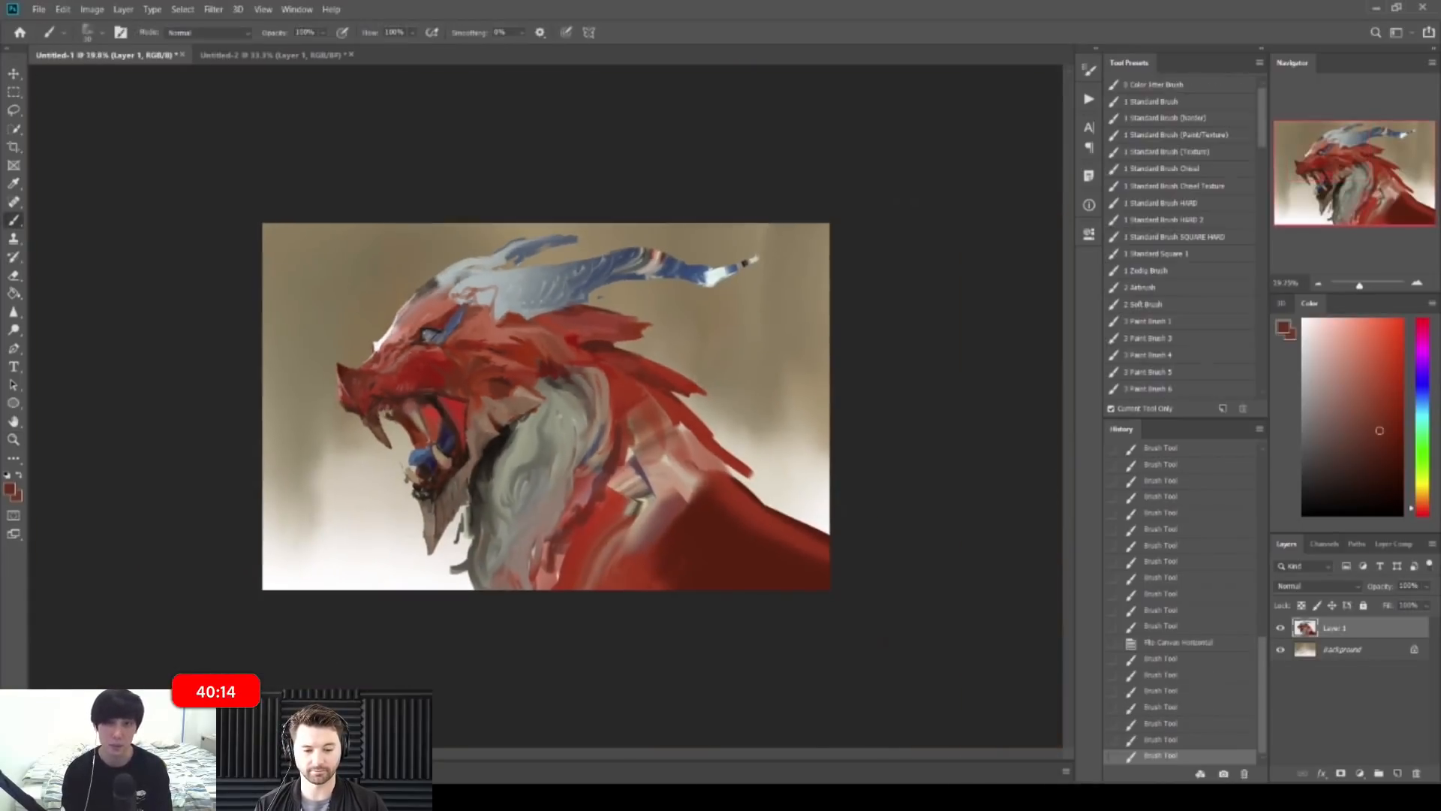
left_click_drag(642, 350, 724, 350)
left_click_drag(531, 375, 525, 401)
left_click_drag(552, 379, 541, 409)
Step: Sample lighter and darker reds and paint red strokes on the body
left_click_drag(625, 338, 611, 353)
mouse_move(701, 337)
left_mouse_down()
mouse_move(632, 334)
mouse_move(687, 318)
left_mouse_up()
mouse_move(584, 323)
left_mouse_down()
mouse_move(567, 358)
mouse_move(568, 342)
left_mouse_up()
left_click(586, 322, "alt")
left_click(579, 310, "alt")
mouse_move(663, 297)
left_mouse_down()
mouse_move(589, 257)
mouse_move(617, 269)
left_mouse_up()
left_click(433, 359, "alt")
mouse_move(470, 340)
left_mouse_down()
mouse_move(434, 407)
mouse_move(437, 387)
left_mouse_up()
left_click(447, 359, "alt")
Step: Paint darker red strokes along the body and neck with a size-60 brush
left_click_drag(536, 401, 522, 399)
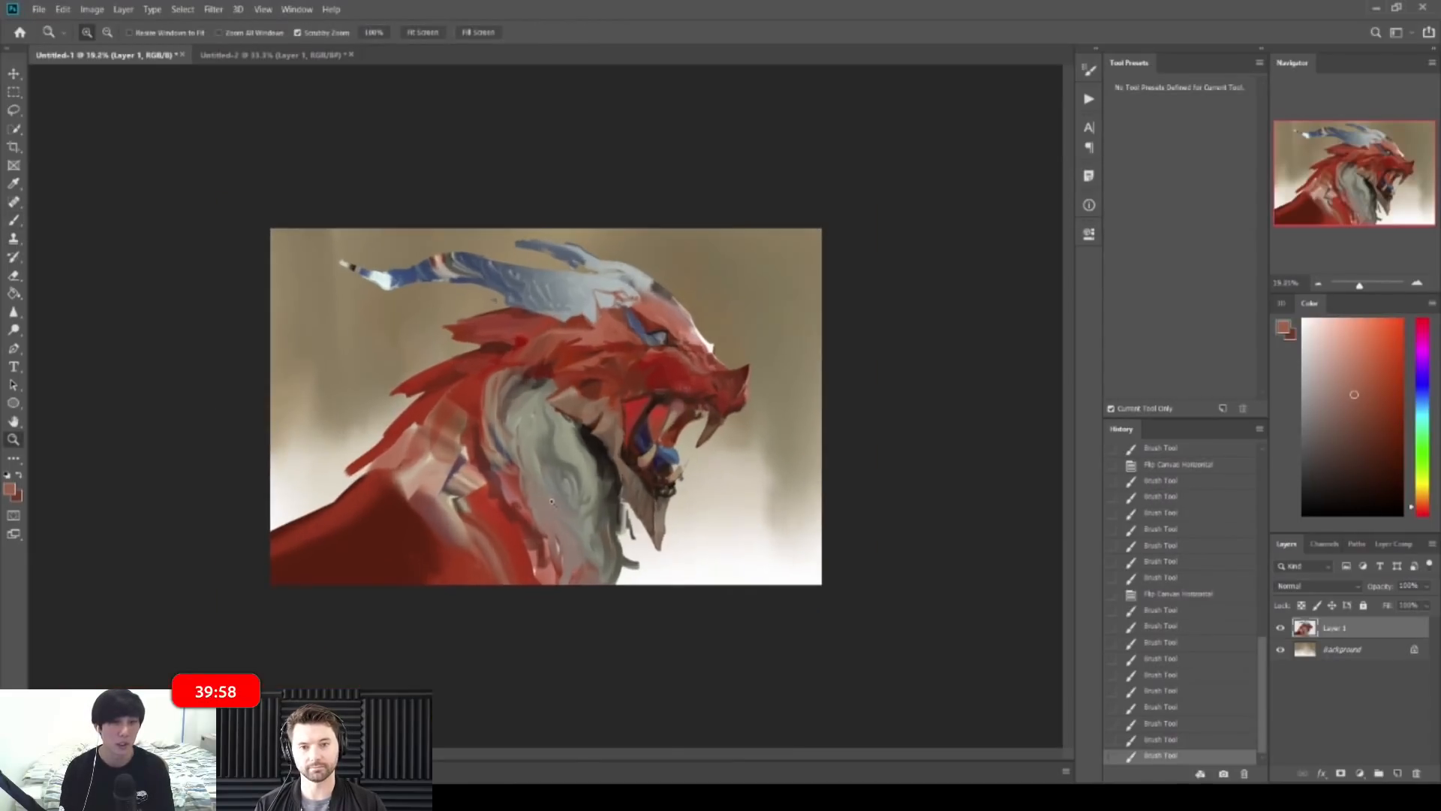
left_click(476, 381, "alt")
left_click(405, 518, "alt")
mouse_move(381, 487)
left_mouse_down()
mouse_move(448, 559)
mouse_move(517, 564)
left_mouse_up()
left_click(457, 551, "alt")
key("bracketleft")
key("bracketleft")
key("bracketleft")
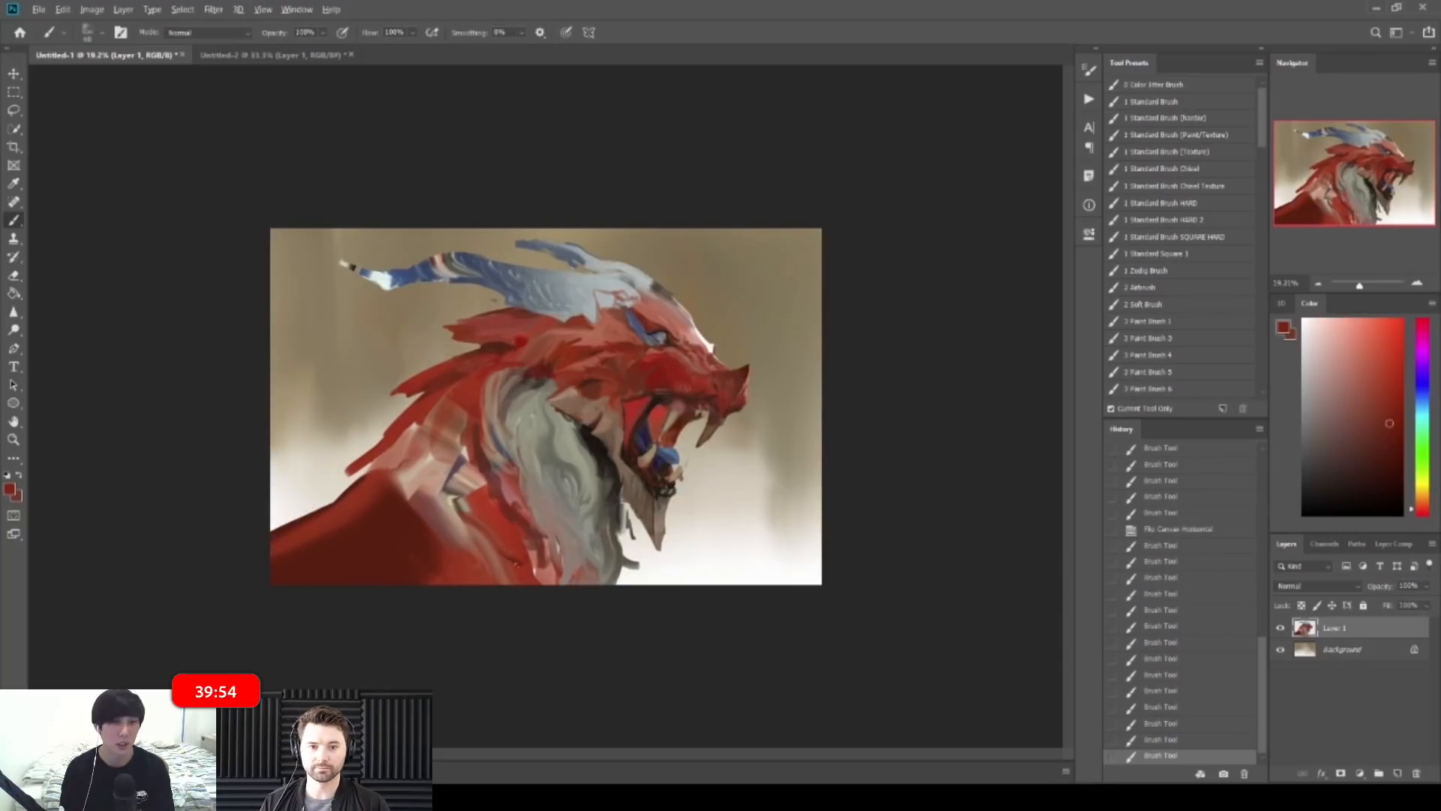
left_click_drag(455, 472, 480, 490)
mouse_move(459, 480)
left_mouse_down()
mouse_move(484, 502)
mouse_move(458, 480)
left_mouse_up()
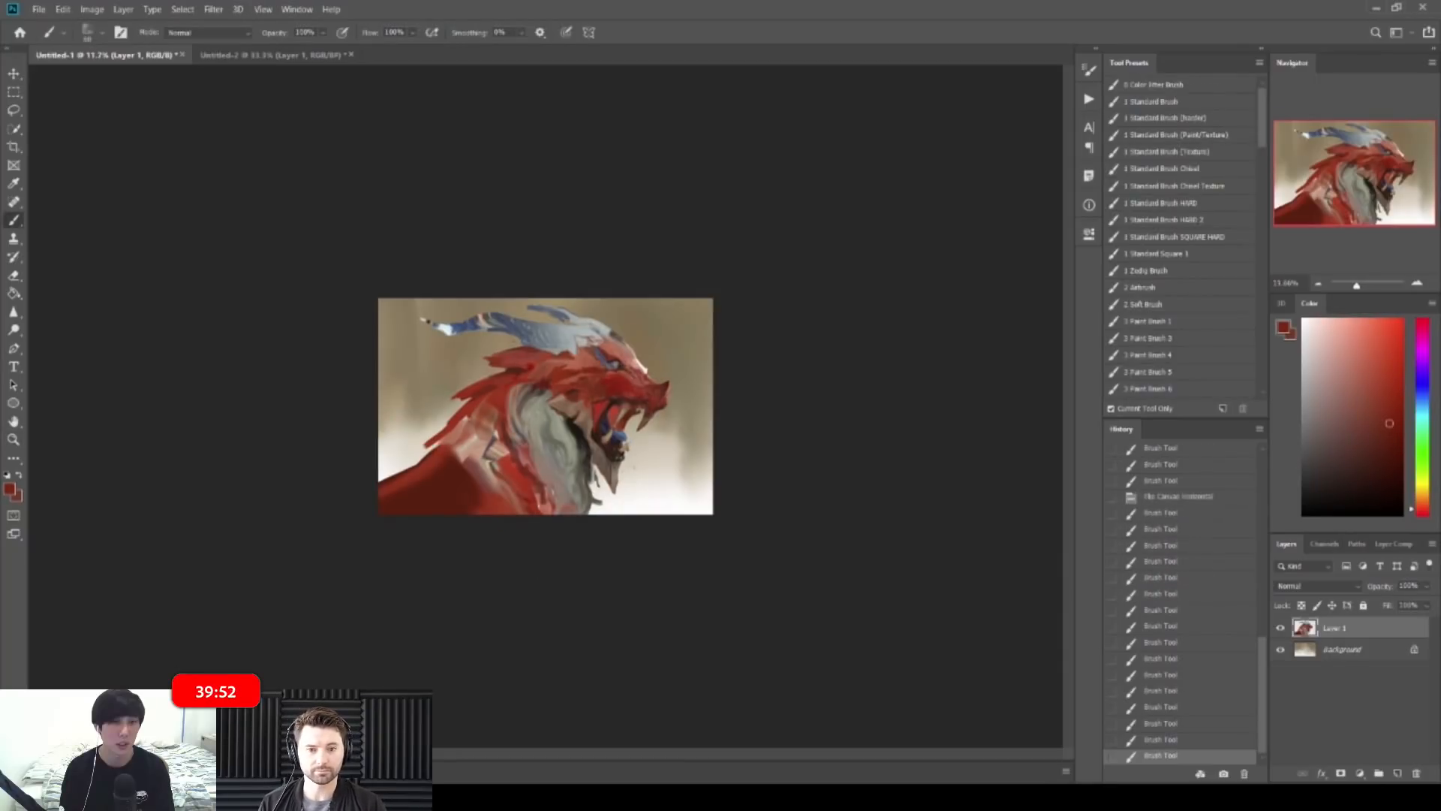
Step: On the mirrored canvas, paint dark red along the neck edge
key("ctrl+shift+h")
left_click_drag(621, 495, 657, 504)
left_click(630, 534, "alt")
key("bracketright")
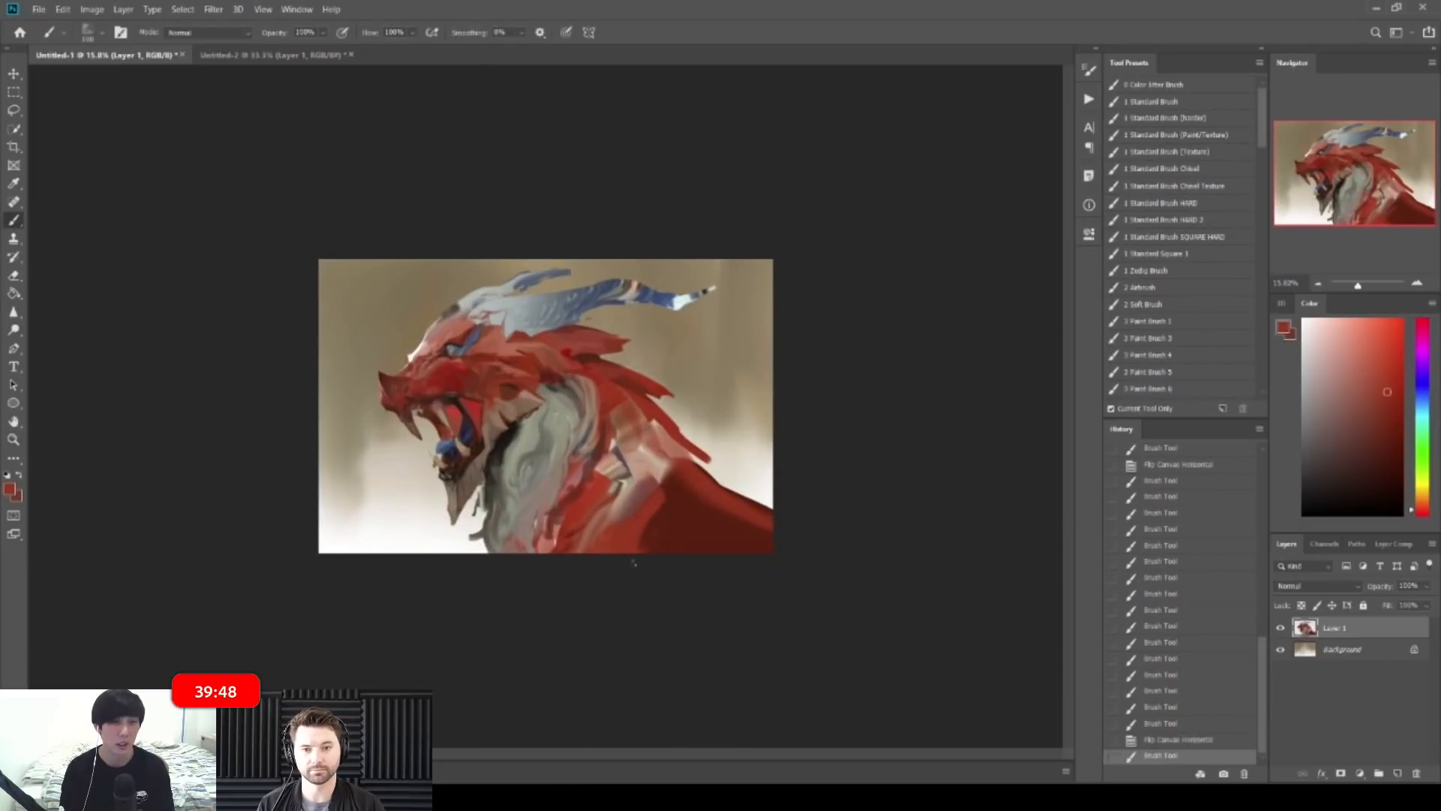
left_click(674, 504, "alt")
mouse_move(642, 546)
left_mouse_down()
mouse_move(661, 498)
mouse_move(654, 532)
left_mouse_up()
mouse_move(667, 490)
left_mouse_down()
mouse_move(652, 542)
mouse_move(657, 518)
mouse_move(682, 510)
mouse_move(670, 488)
left_mouse_up()
Step: Rework the neck's dark-red edge and shoulder with a size-120-plus brush
left_click(650, 506, "alt")
key("bracketright")
left_click(698, 485, "alt")
left_click_drag(677, 475, 668, 508)
mouse_move(674, 480)
left_mouse_down()
mouse_move(665, 525)
mouse_move(672, 506)
mouse_move(666, 529)
mouse_move(680, 522)
left_mouse_up()
key("bracketright")
left_click_drag(686, 502, 697, 520)
mouse_move(701, 502)
left_mouse_down()
mouse_move(711, 538)
mouse_move(659, 516)
mouse_move(678, 515)
mouse_move(681, 531)
mouse_move(680, 496)
left_mouse_up()
Step: Sample shoulder reds at brush sizes 250 to 400, then flip the canvas back and review
left_click(727, 545, "alt")
key("bracketleft")
key("bracketleft")
key("bracketleft")
key("bracketleft")
key("bracketleft")
key("bracketleft")
key("bracketleft")
left_click(686, 490, "alt")
left_click(702, 530, "alt")
key("bracketright")
key("bracketright")
key("z")
left_click_drag(780, 527, 769, 480)
key("ctrl+shift+h")
left_click_drag(750, 345, 821, 338)
mouse_move(880, 338)
left_mouse_down()
mouse_move(803, 339)
mouse_move(876, 349)
mouse_move(881, 310)
left_mouse_up()
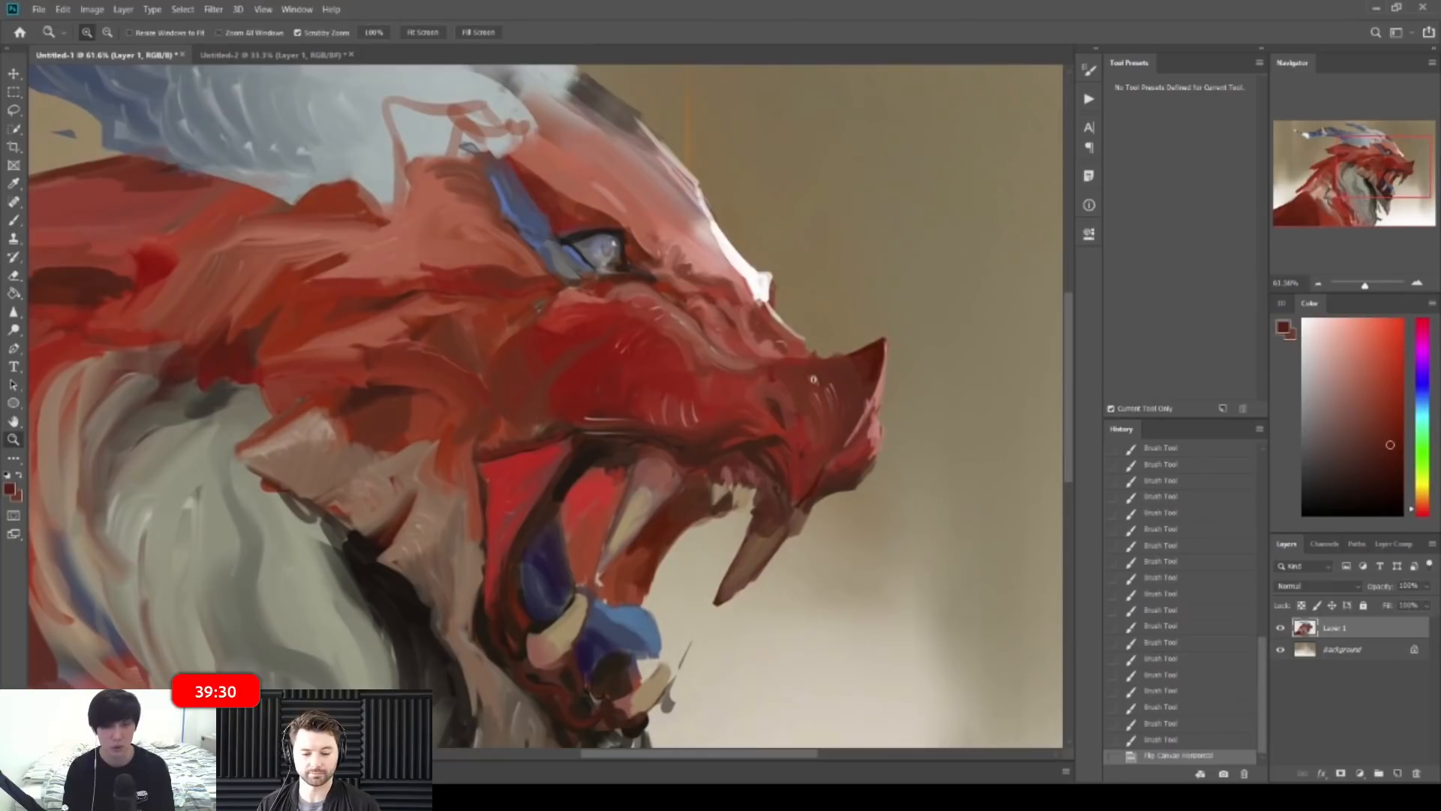
Step: Paint the dragon's nostril with small dark brown and red strokes
left_click(773, 388)
key("b")
key("bracketleft")
key("bracketleft")
key("bracketleft")
key("bracketleft")
key("bracketleft")
key("bracketleft")
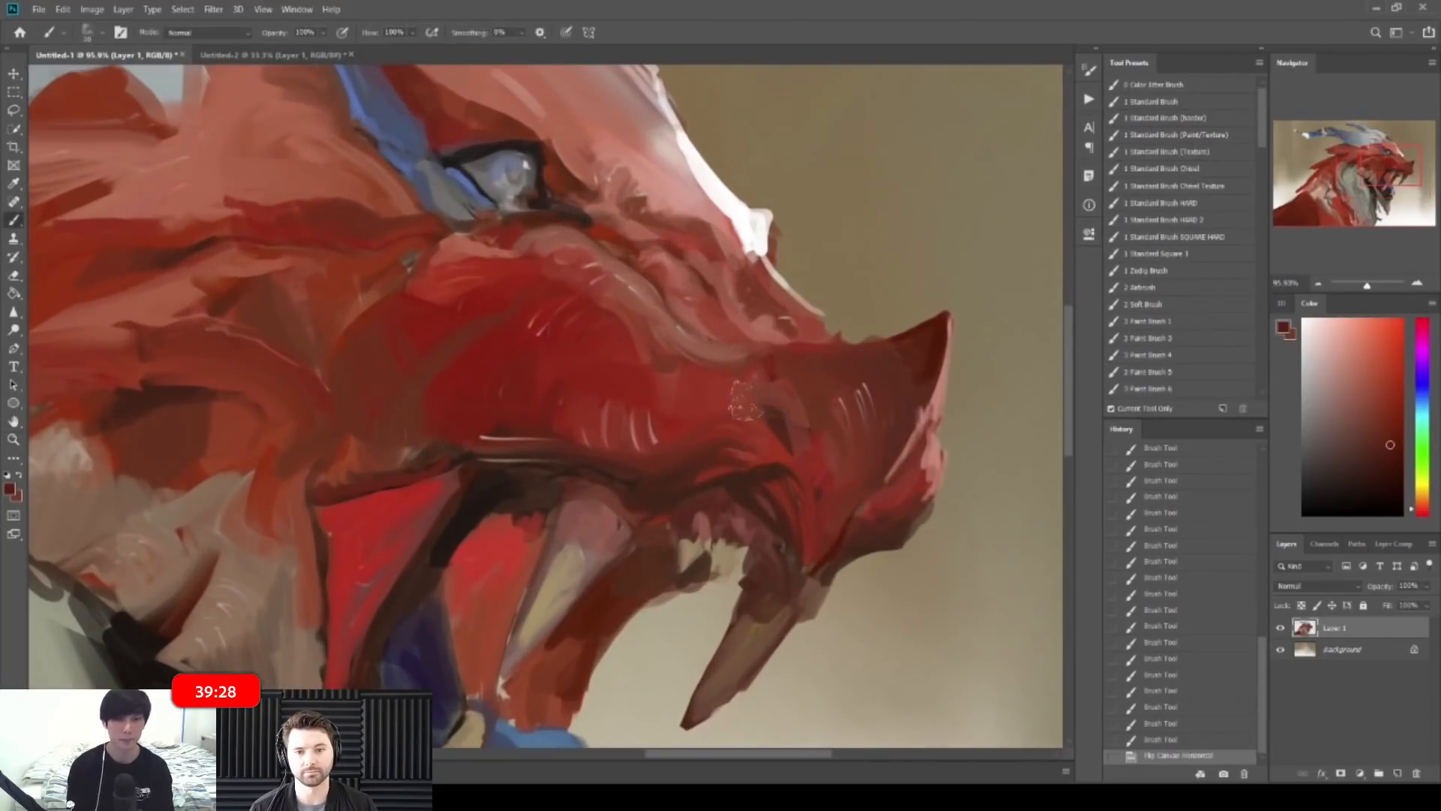
left_click(493, 474, "alt")
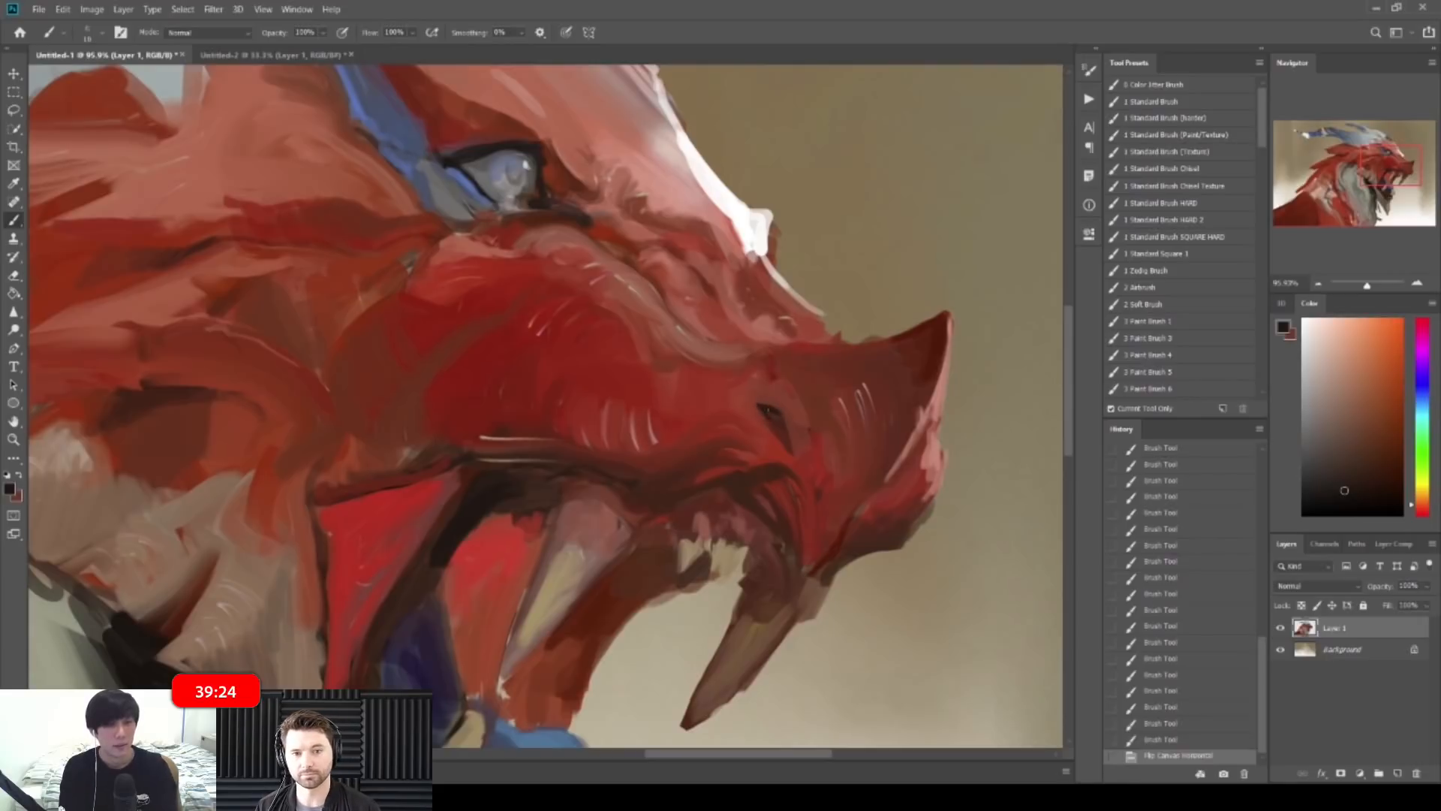
left_click_drag(774, 421, 779, 427)
left_click(763, 335, "alt")
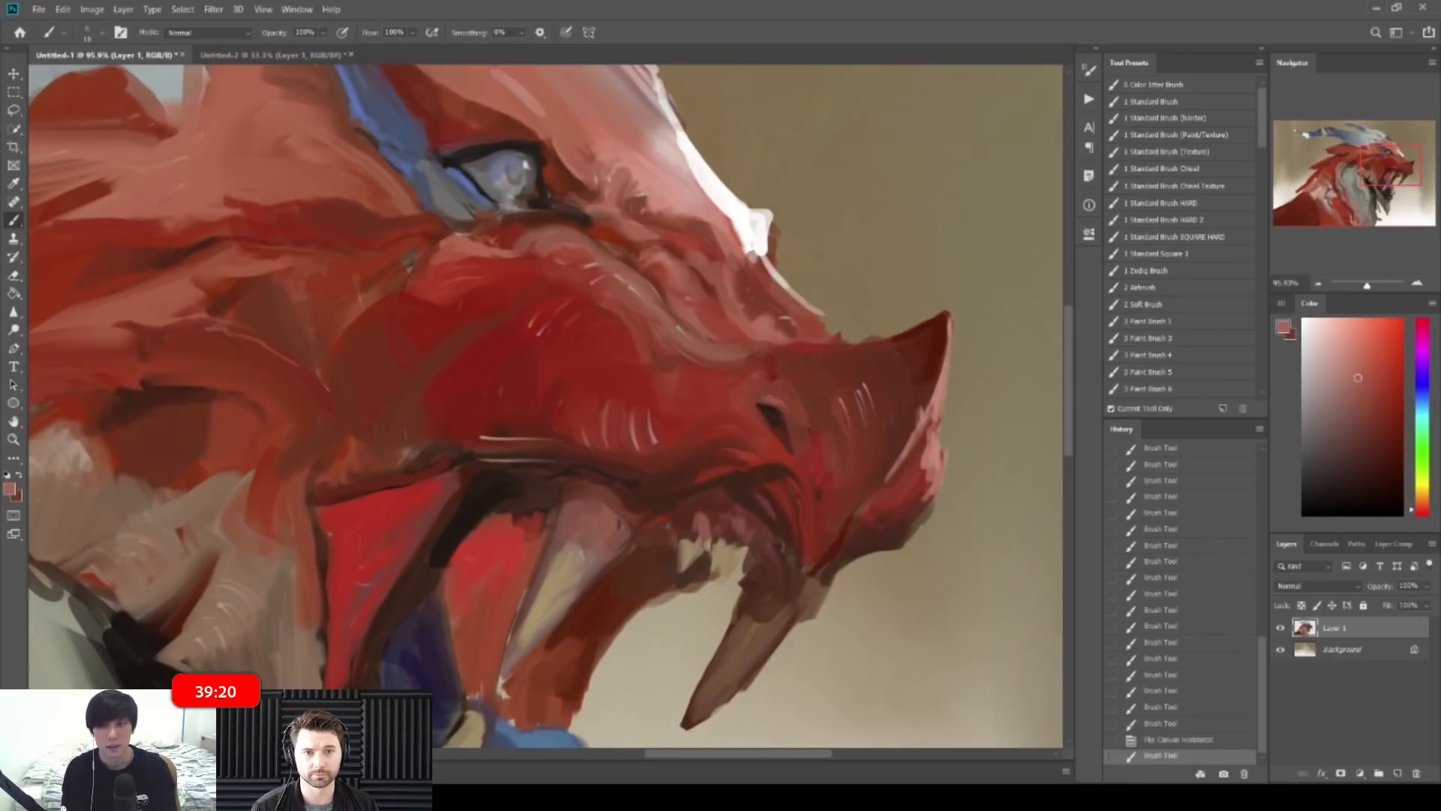
left_click_drag(760, 406, 773, 432)
left_click(754, 424, "alt")
left_click(725, 436, "alt")
Step: Mirror the canvas to check it, flip it back, and zoom onto the head
mouse_move(772, 423)
left_mouse_down()
mouse_move(788, 433)
mouse_move(732, 430)
left_mouse_up()
key("ctrl+shift+h")
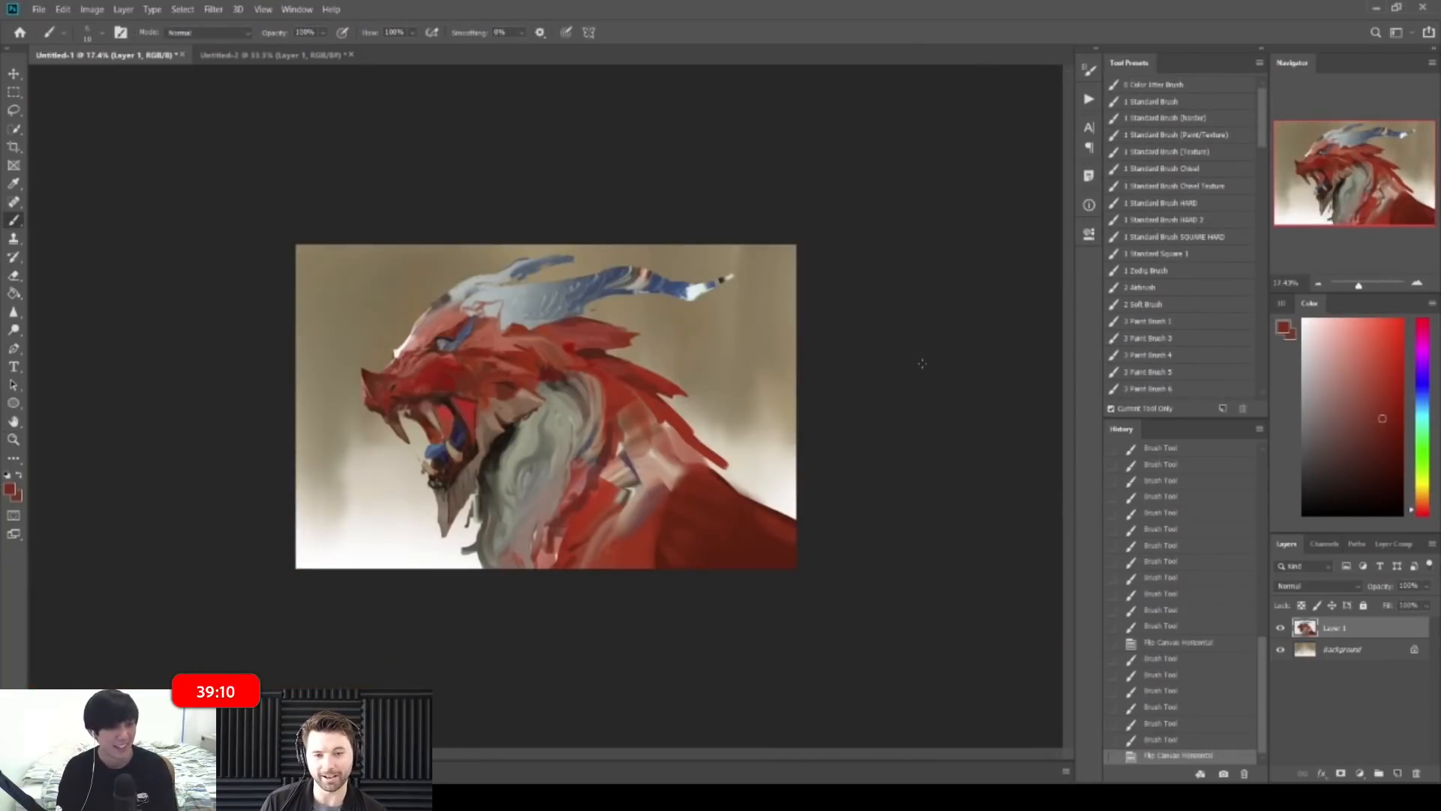
key("ctrl+shift+h")
key("ctrl+space")
mouse_move(733, 314)
left_mouse_down()
mouse_move(820, 298)
mouse_move(841, 318)
left_mouse_up()
Step: Paint brownish-red and near-black strokes on the snout ridge with a size-15 brush
left_click(821, 301, "alt")
left_click(836, 311, "alt")
left_click(844, 321, "alt")
mouse_move(844, 306)
left_mouse_down()
mouse_move(857, 303)
mouse_move(842, 328)
left_mouse_up()
key("bracketright")
left_click(690, 270, "alt")
mouse_move(939, 287)
left_mouse_down("ctrl")
mouse_move(862, 274)
mouse_move(841, 289)
left_mouse_up("ctrl")
Step: Paint a thin white rim highlight along the snout ridge and nose horn
left_click_drag(721, 354, 826, 341, "ctrl")
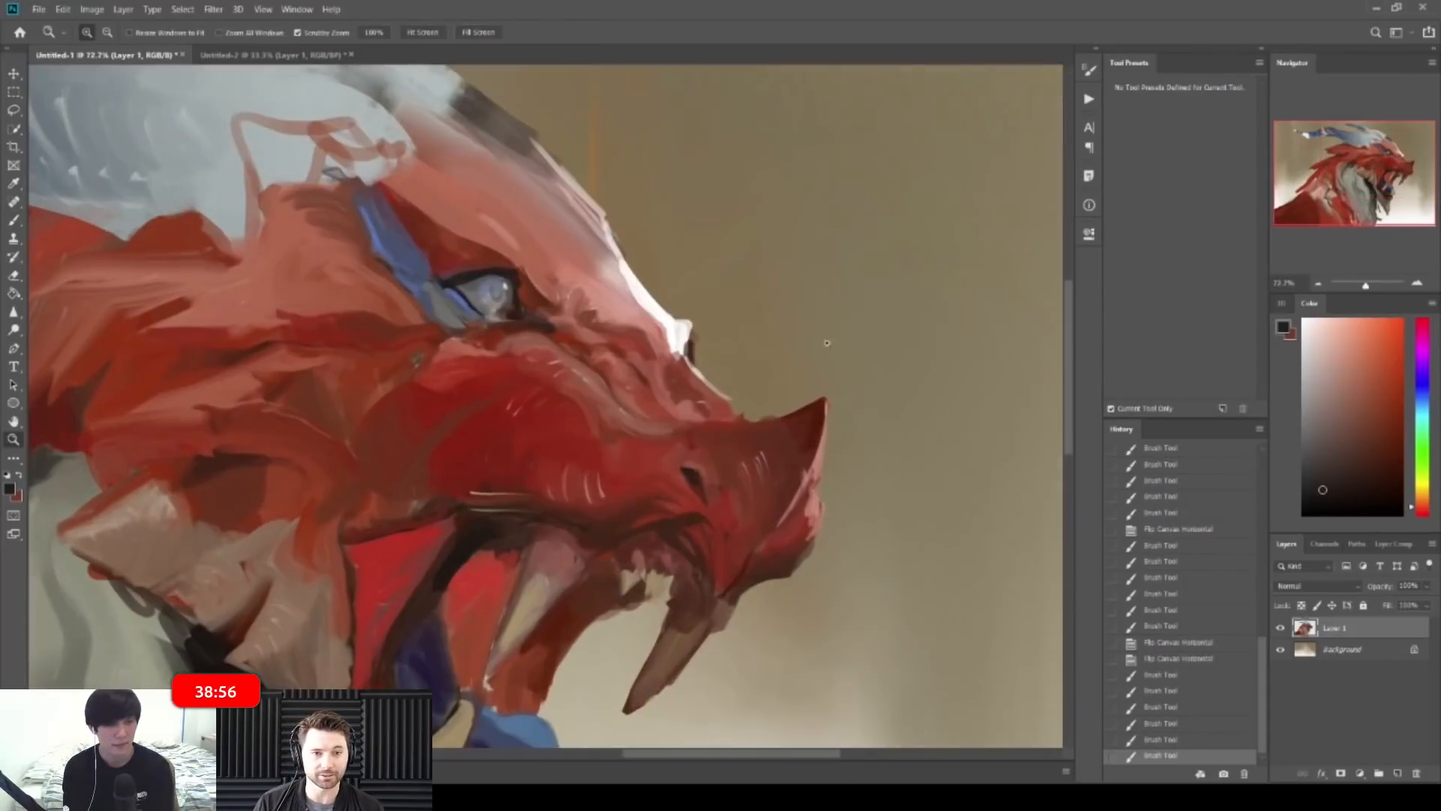
left_click(679, 341, "alt")
left_click_drag(689, 329, 692, 366)
left_click_drag(689, 360, 731, 399)
left_click_drag(725, 393, 741, 415)
left_click_drag(825, 399, 828, 410)
left_click_drag(827, 402, 828, 431)
left_click_drag(827, 422, 822, 467)
mouse_move(824, 460)
left_mouse_down()
mouse_move(821, 514)
mouse_move(690, 459)
mouse_move(646, 460)
left_mouse_up()
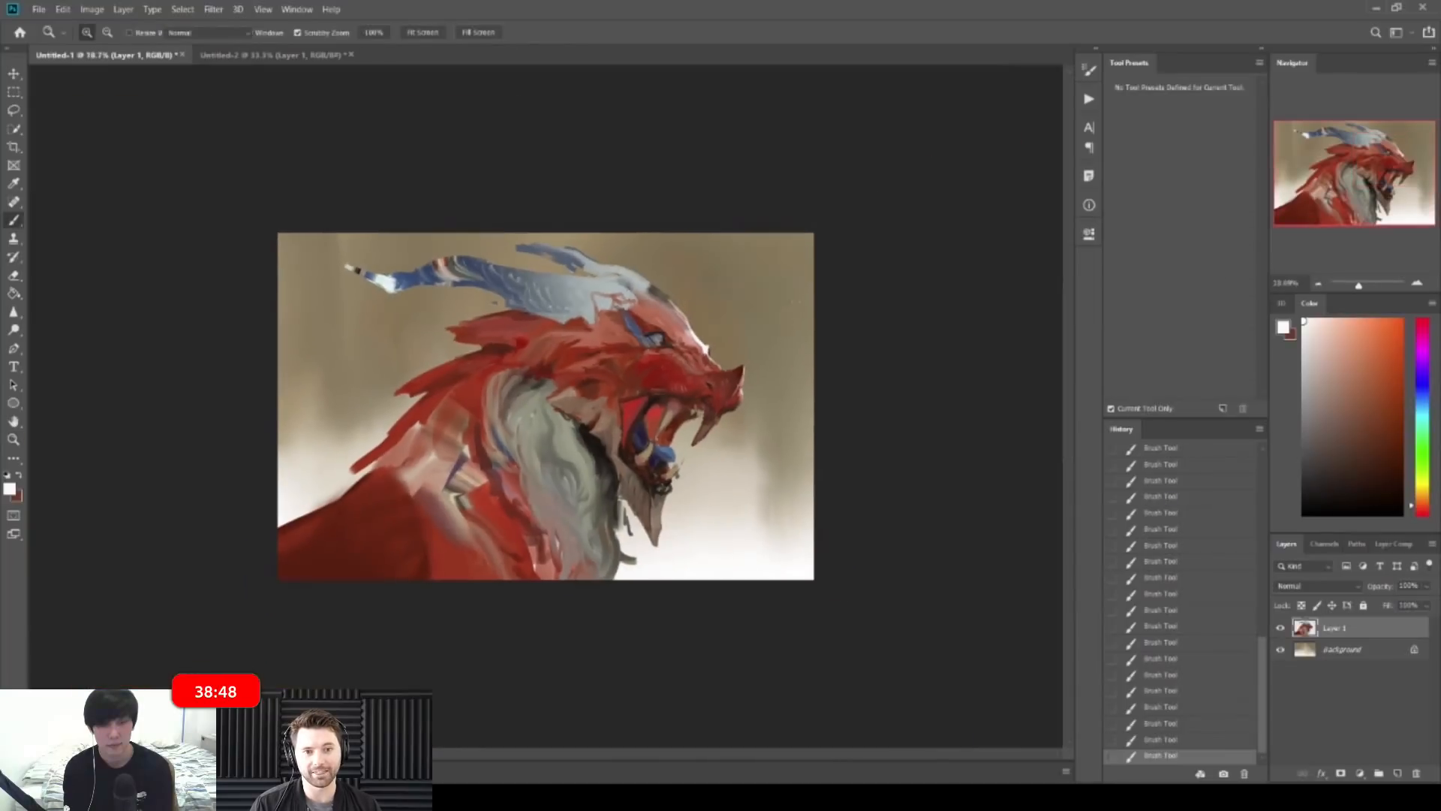
Step: Inspect the head up close, sampling blue-grey, navy and reds near the eye
left_click_drag(677, 327, 768, 323)
left_click_drag(636, 338, 737, 274)
left_click(742, 298, "alt")
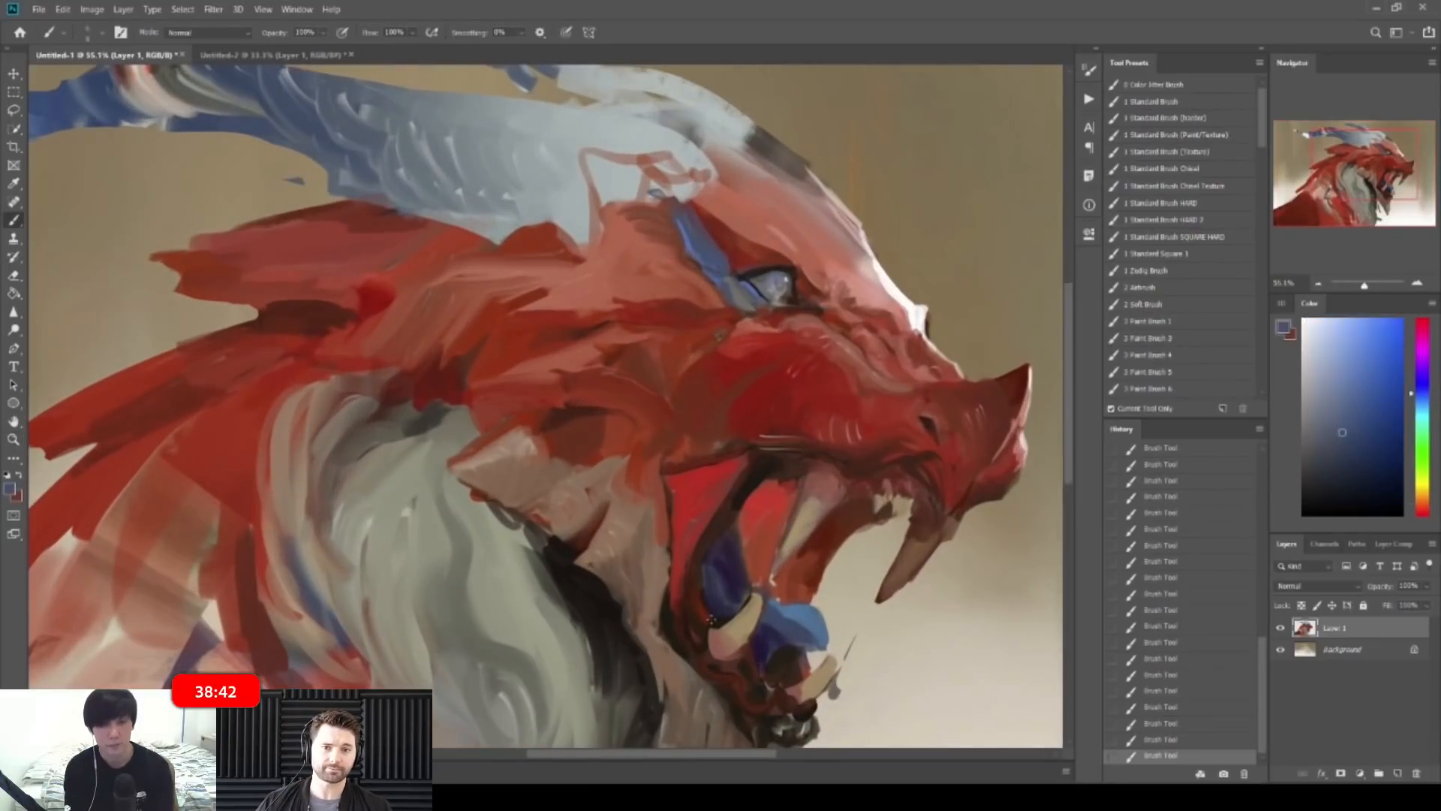
left_click(733, 560, "alt")
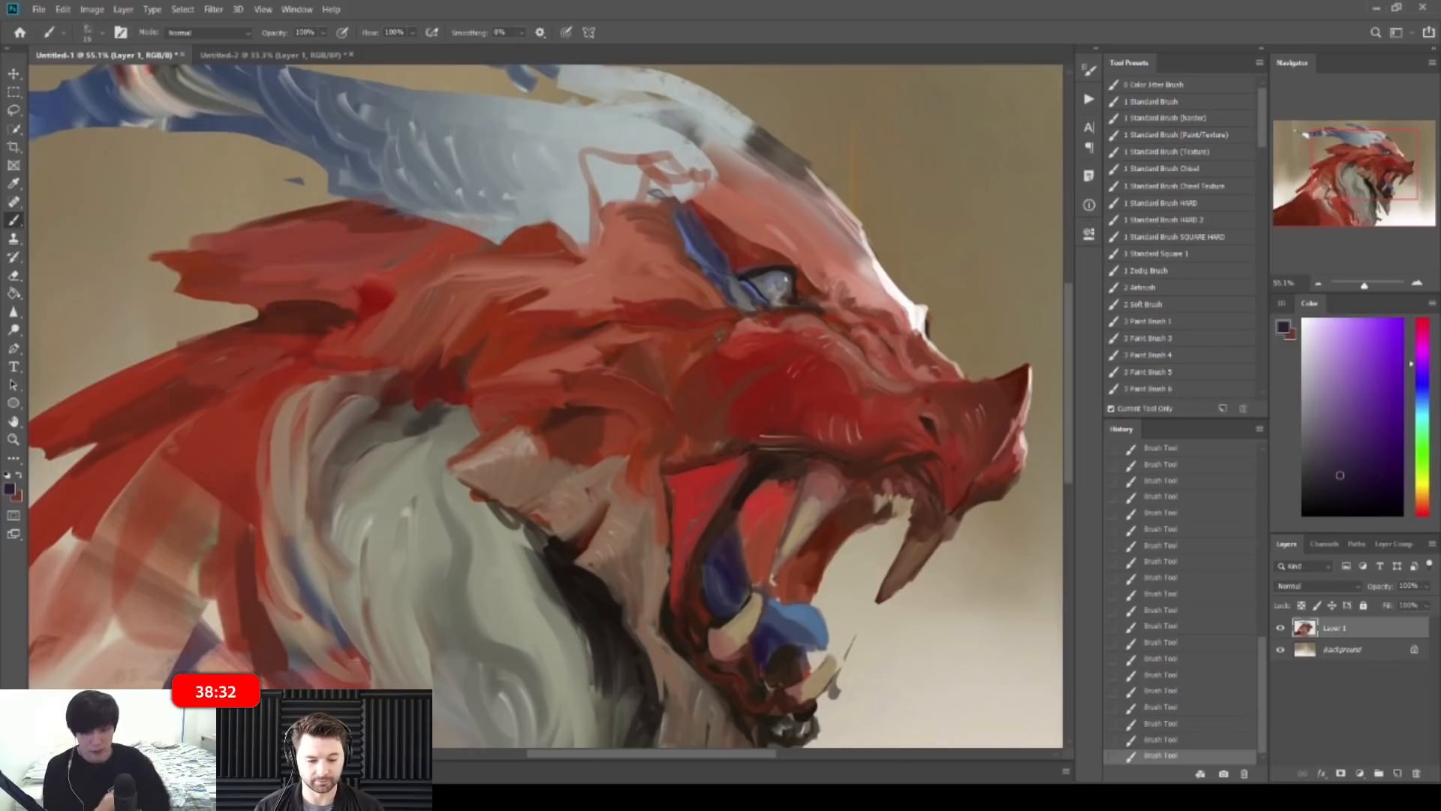
mouse_move(840, 299)
left_mouse_down()
mouse_move(721, 304)
mouse_move(844, 305)
left_mouse_up()
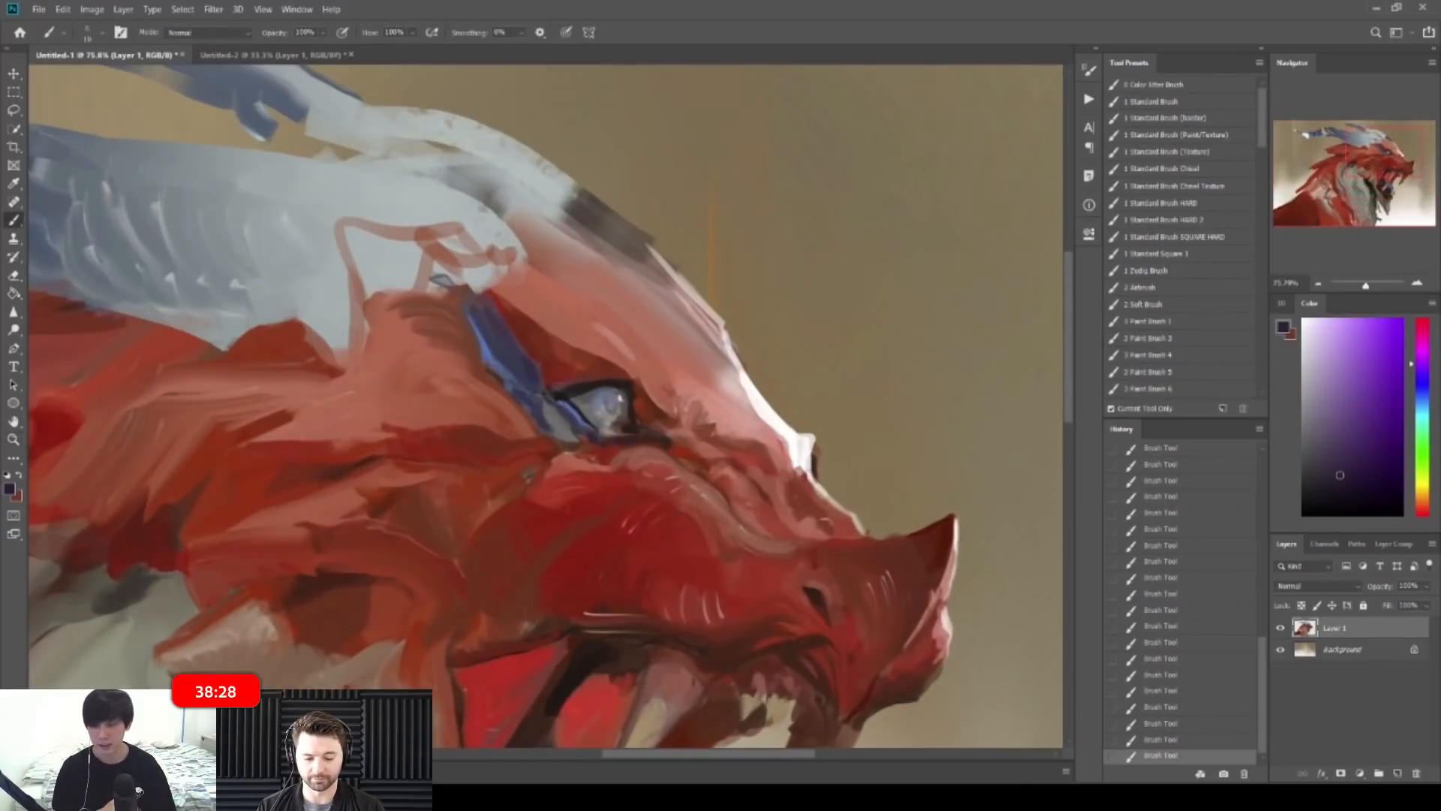
left_click(571, 365, "alt")
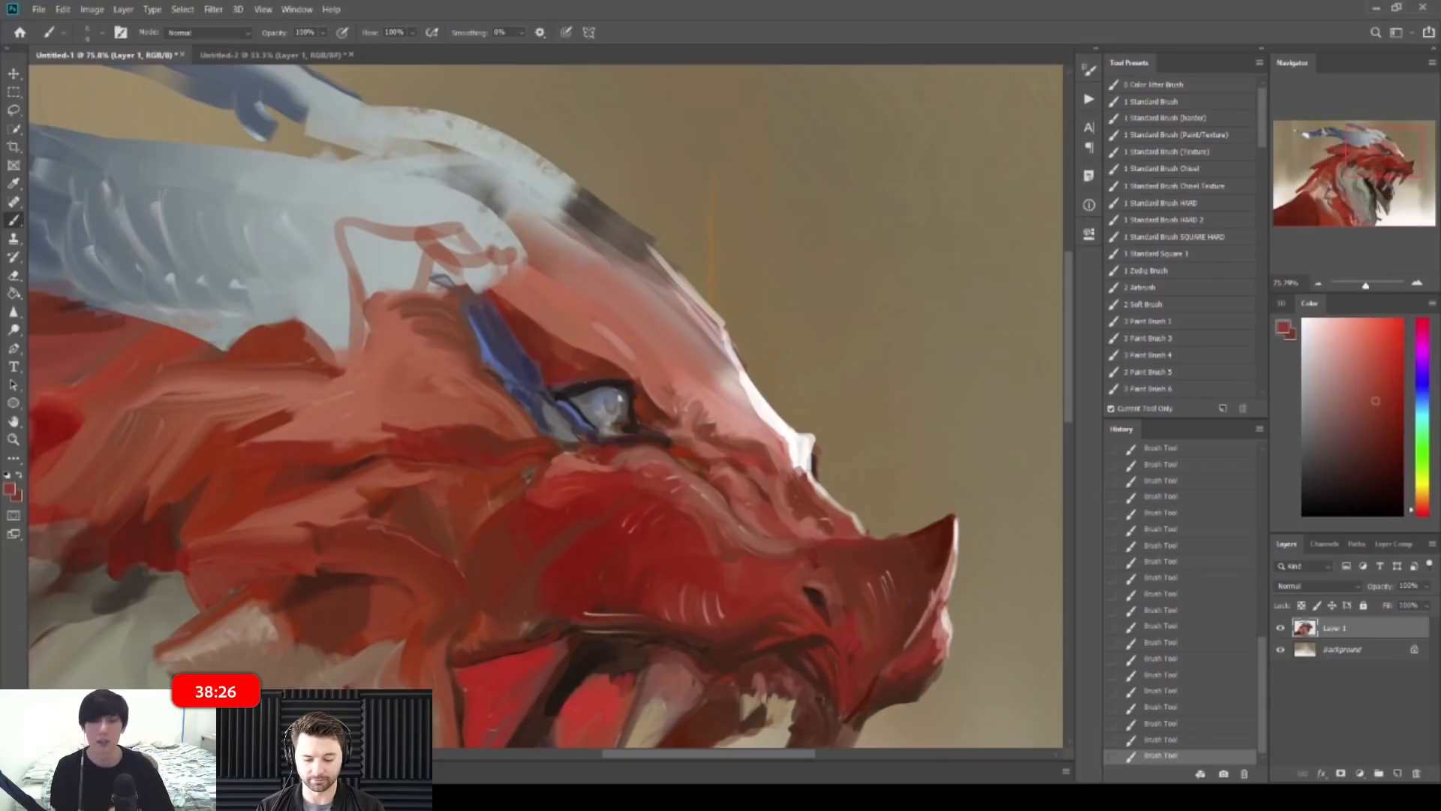
left_click(590, 376, "alt")
left_click_drag(743, 308, 606, 293)
Step: On the mirrored canvas, paint small brown and grey strokes around the jaw spike
key("ctrl+shift+h")
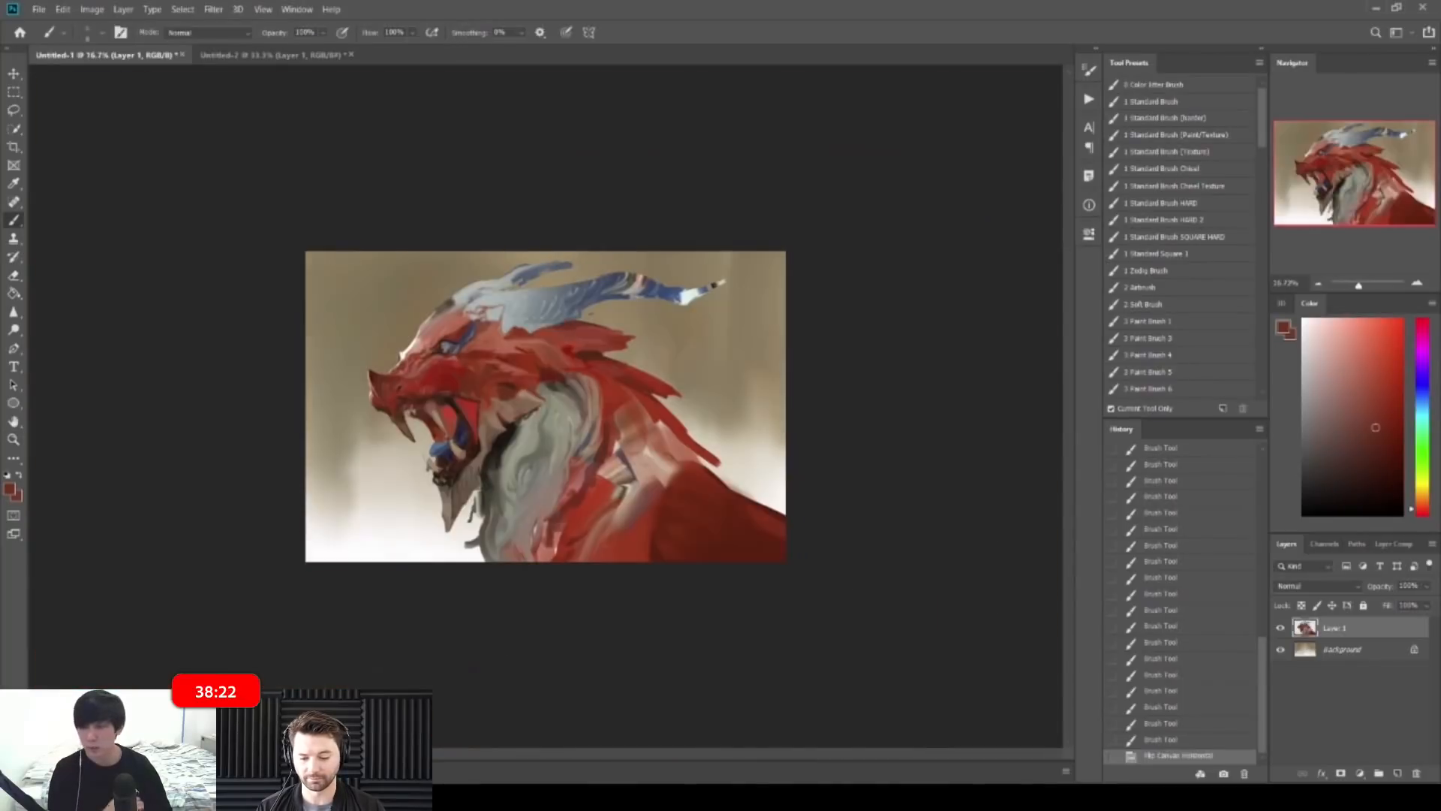
left_click_drag(529, 392, 636, 391)
left_click(565, 387, "alt")
left_click(536, 395, "alt")
left_click_drag(521, 379, 572, 411)
left_click(569, 397, "alt")
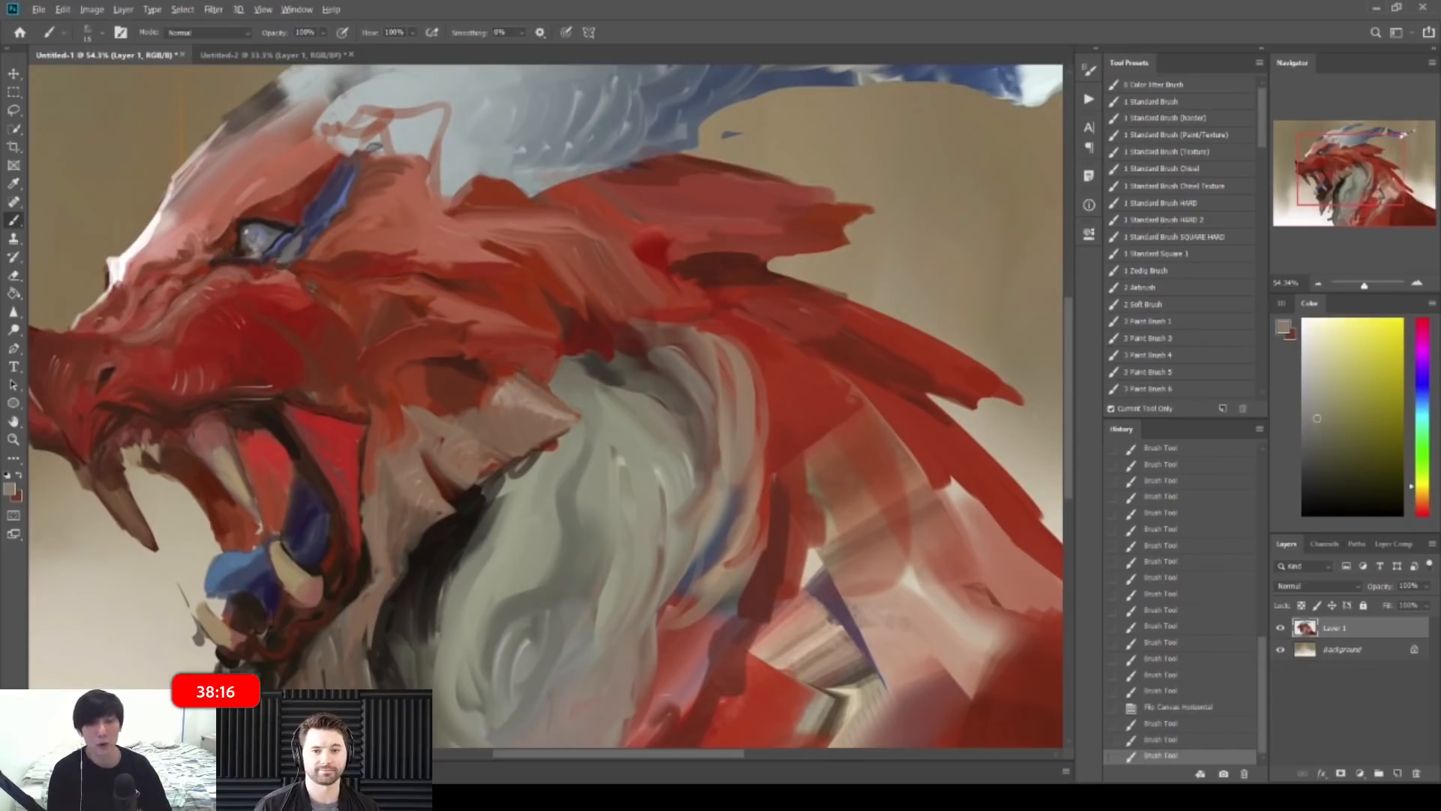
left_click_drag(520, 371, 542, 384)
mouse_move(571, 376)
left_mouse_down()
mouse_move(492, 378)
mouse_move(592, 387)
left_mouse_up()
left_click(528, 382, "alt")
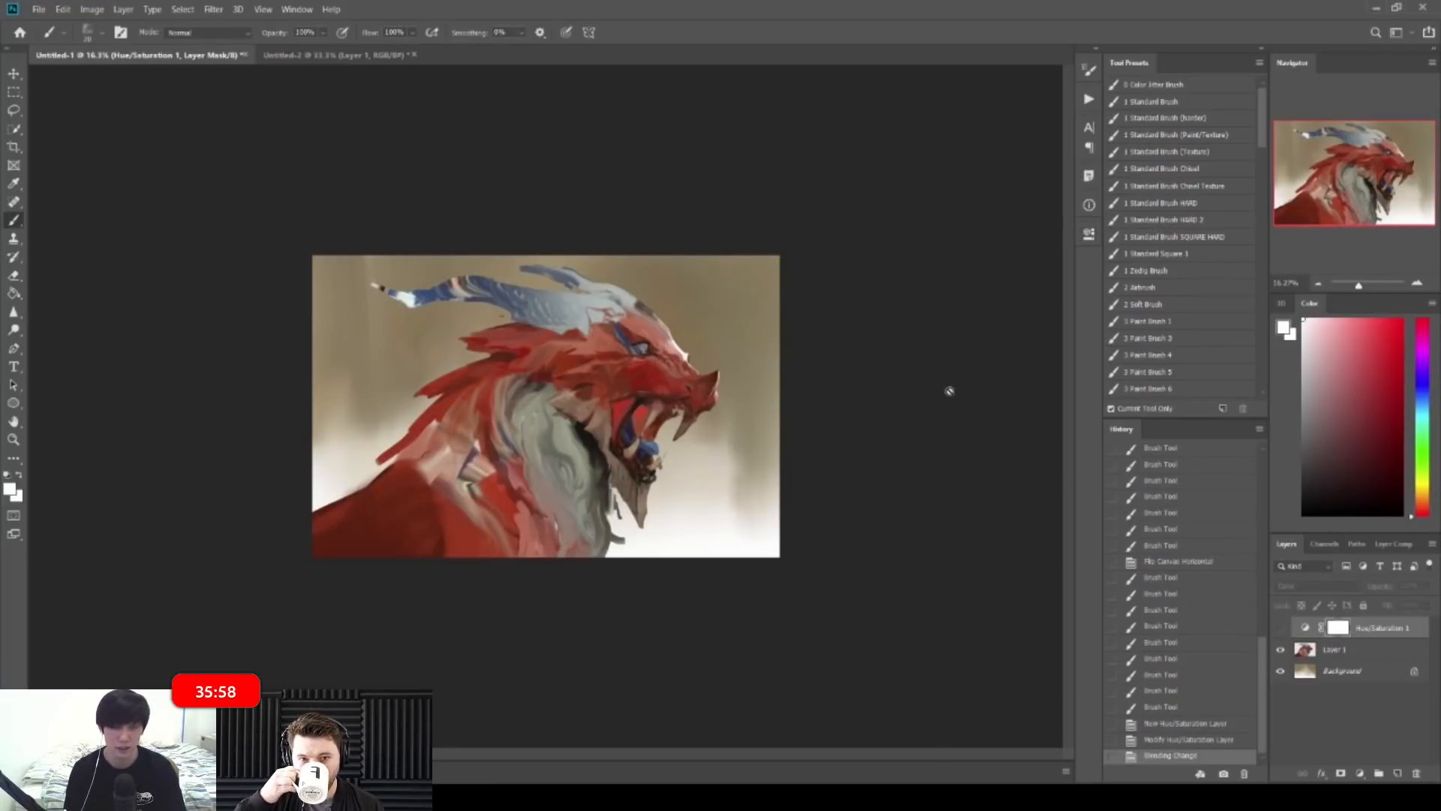
Step: Dismiss the hidden-layer warning, make Layer 1 the paint layer and zoom into the mouth
left_click(637, 412)
left_click(726, 302)
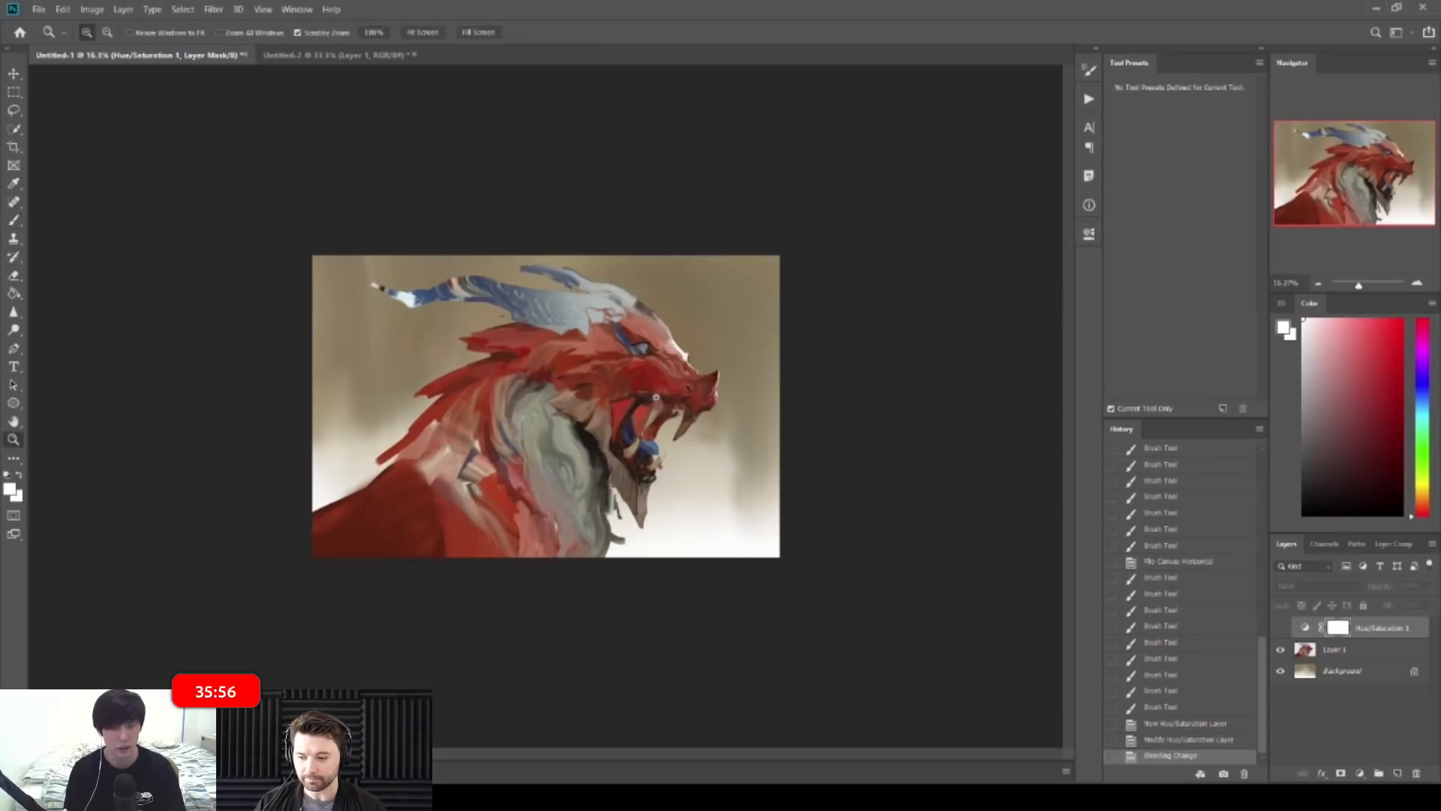
left_click_drag(602, 397, 698, 398)
left_click(1369, 659)
left_click_drag(725, 450, 797, 434)
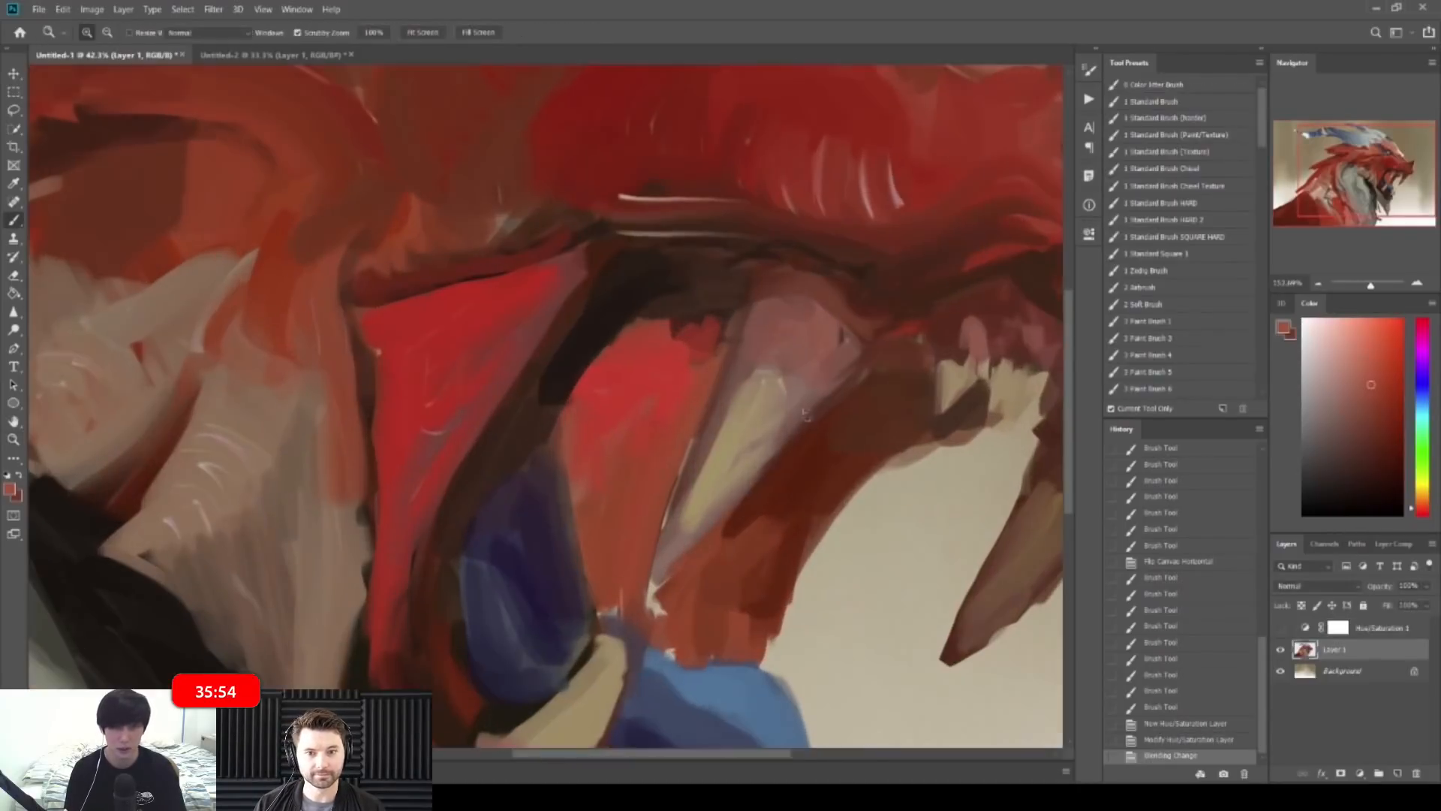
Step: Paint light highlight strokes on the upper tooth, undoing one stray stroke
left_click(778, 372, "alt")
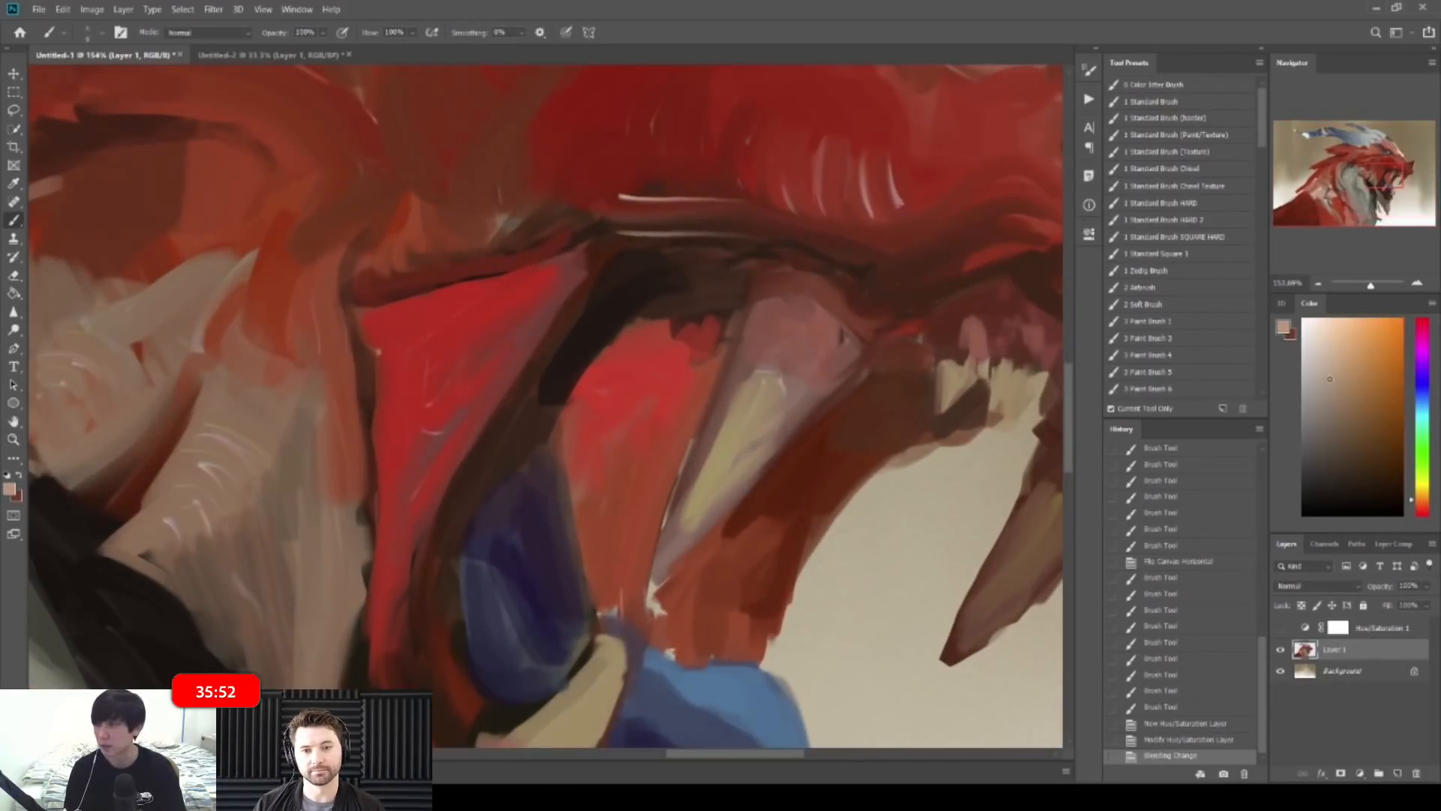
mouse_move(762, 377)
left_mouse_down()
mouse_move(782, 391)
mouse_move(762, 391)
left_mouse_up()
left_click_drag(765, 378, 772, 391)
left_click_drag(775, 378, 770, 392)
left_click_drag(776, 380, 766, 391)
mouse_move(772, 378)
left_mouse_down()
mouse_move(781, 391)
mouse_move(712, 450)
left_mouse_up()
key("ctrl+z")
key("ctrl+z")
left_click_drag(728, 402, 697, 479)
Step: Sample browns and darken and smooth the front tooth's right edge
key("z")
mouse_move(798, 410)
left_mouse_down()
mouse_move(717, 360)
mouse_move(883, 494)
left_mouse_up()
key("ctrl+space")
left_click(826, 500, "alt")
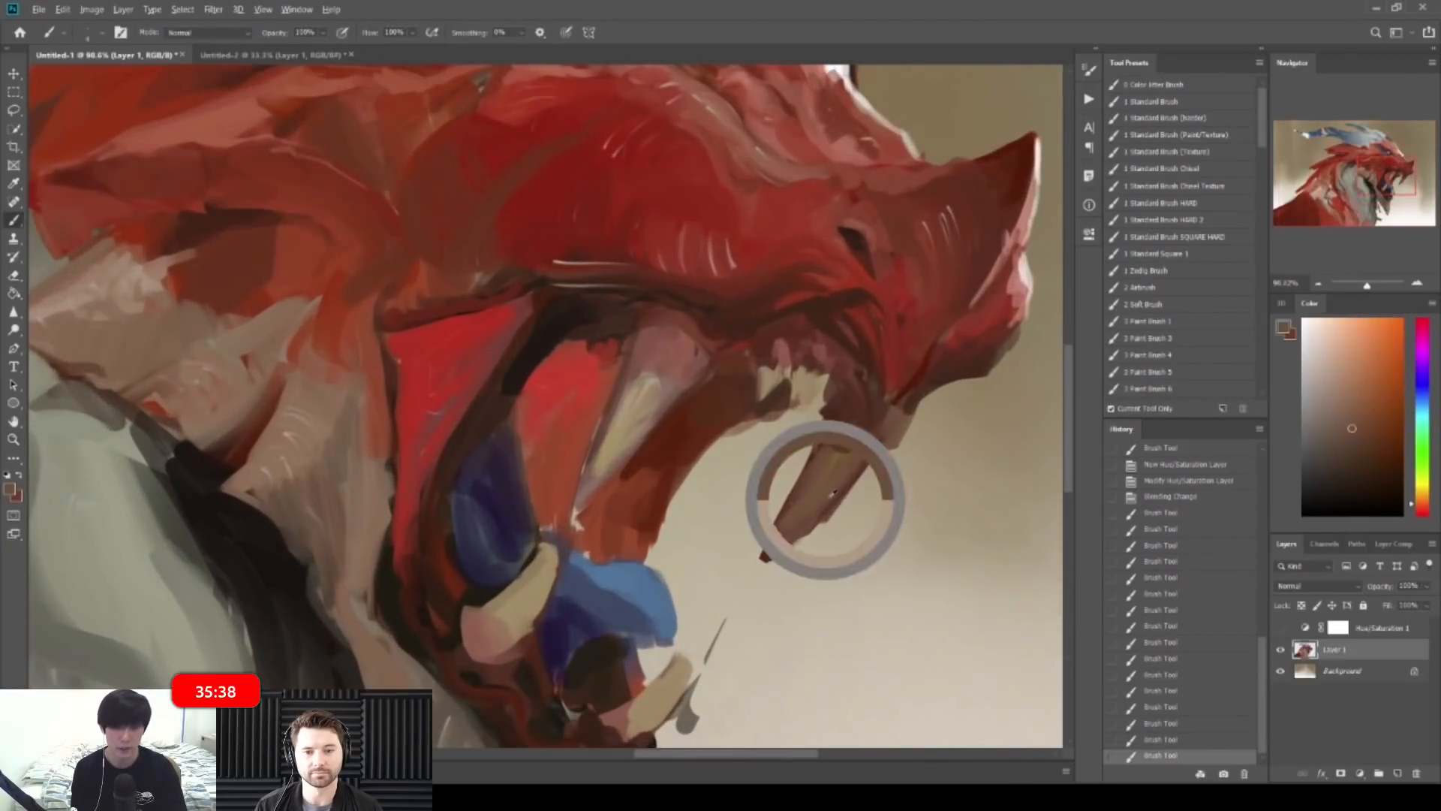
left_click_drag(834, 496, 824, 518)
left_click(828, 499, "alt")
left_click_drag(869, 465, 815, 527)
Step: Paint a dark hooked brown line along the tooth edge
left_click(929, 394, "alt")
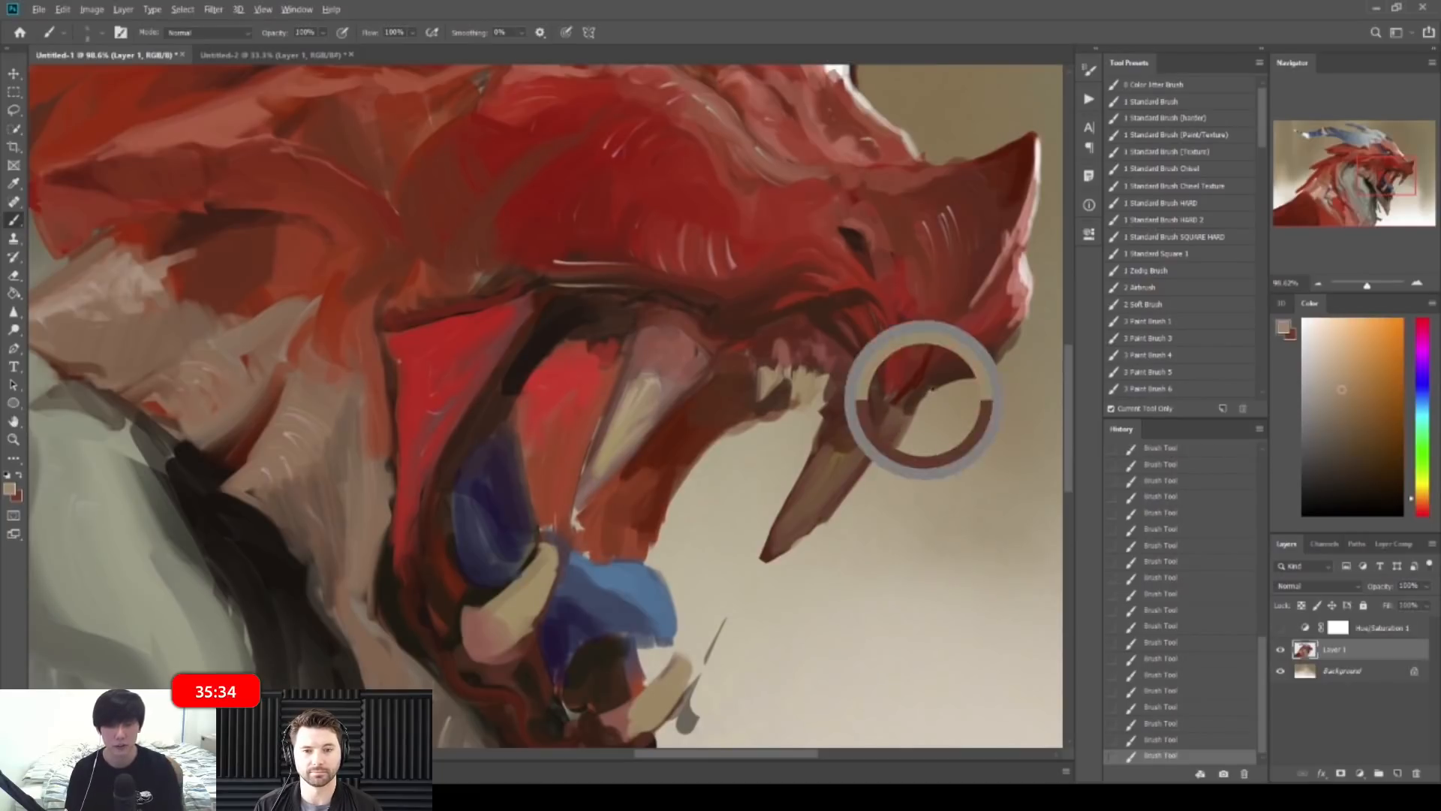
left_click(938, 379, "alt")
left_click_drag(942, 381, 917, 415)
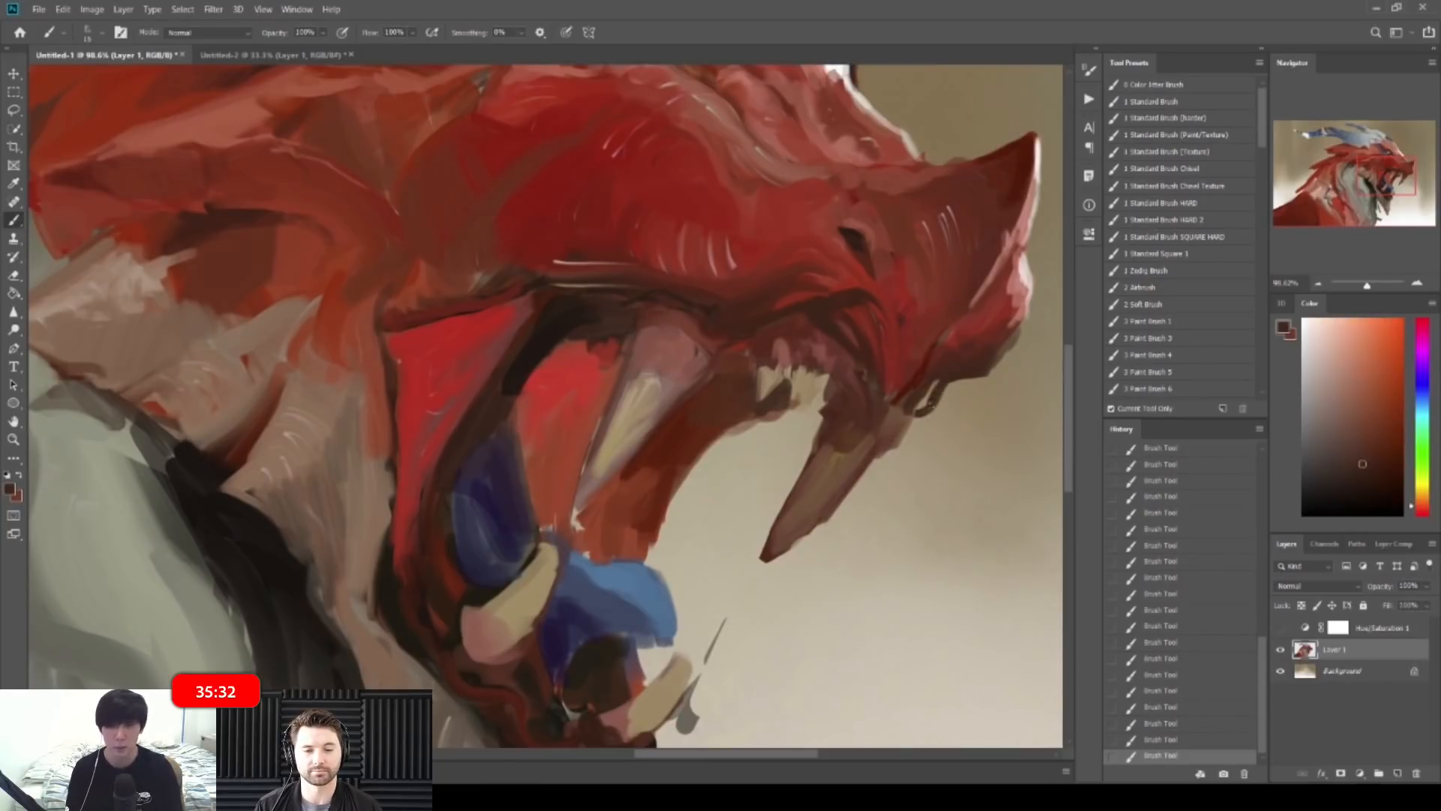
left_click(891, 413, "alt")
Step: Sample jaw and fang colours and paint a thin dark stroke between the teeth
left_click(841, 362, "alt")
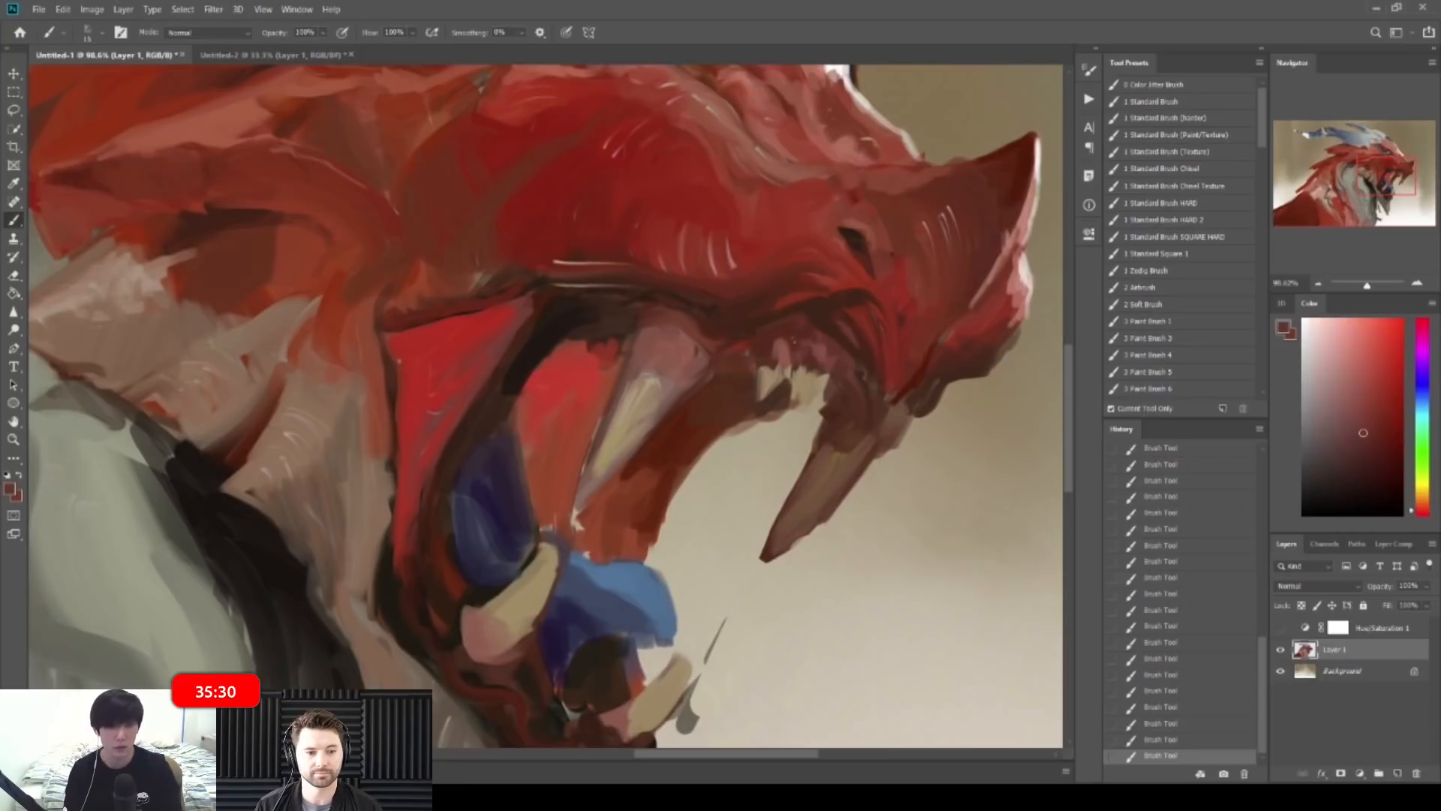
left_click(832, 374, "alt")
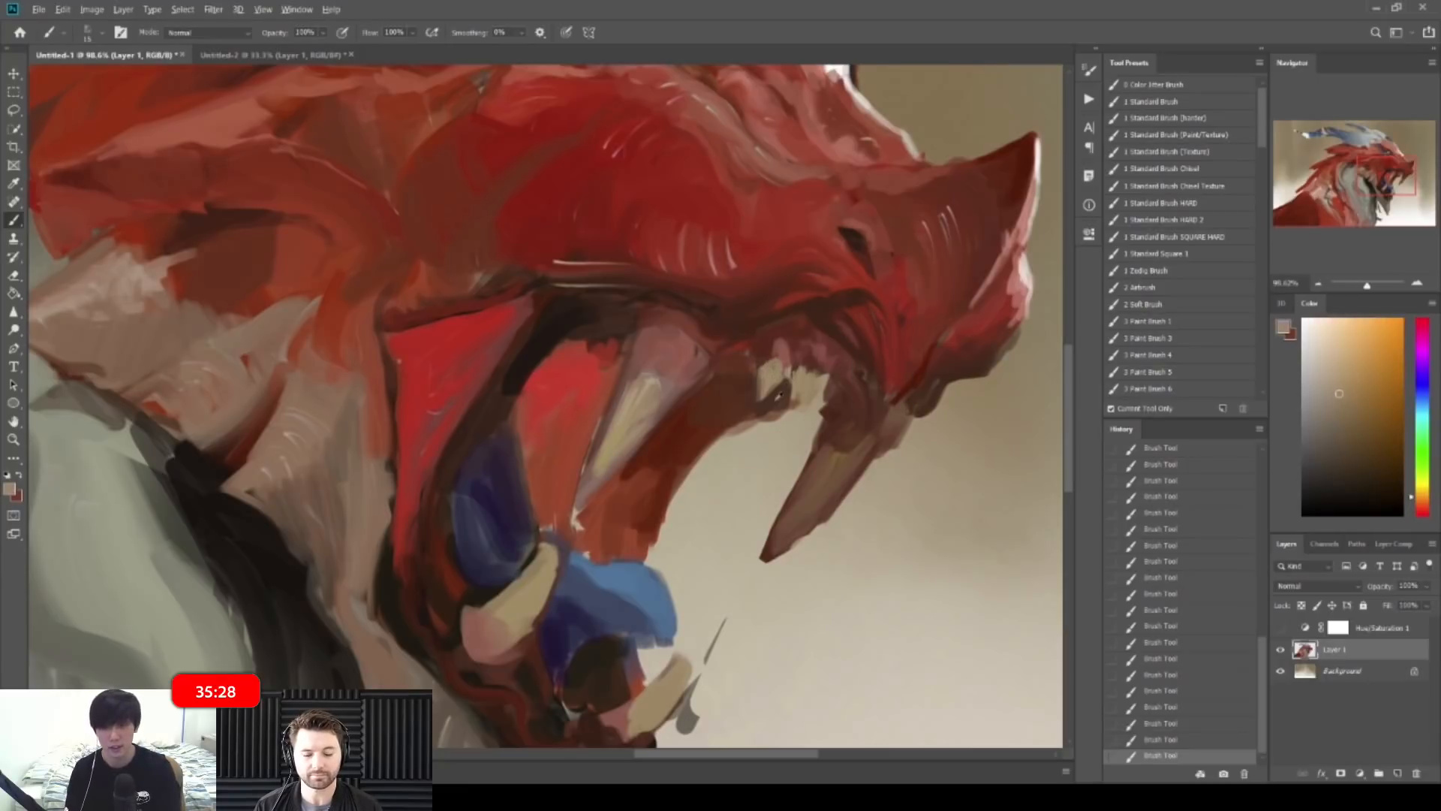
left_click(775, 377, "alt")
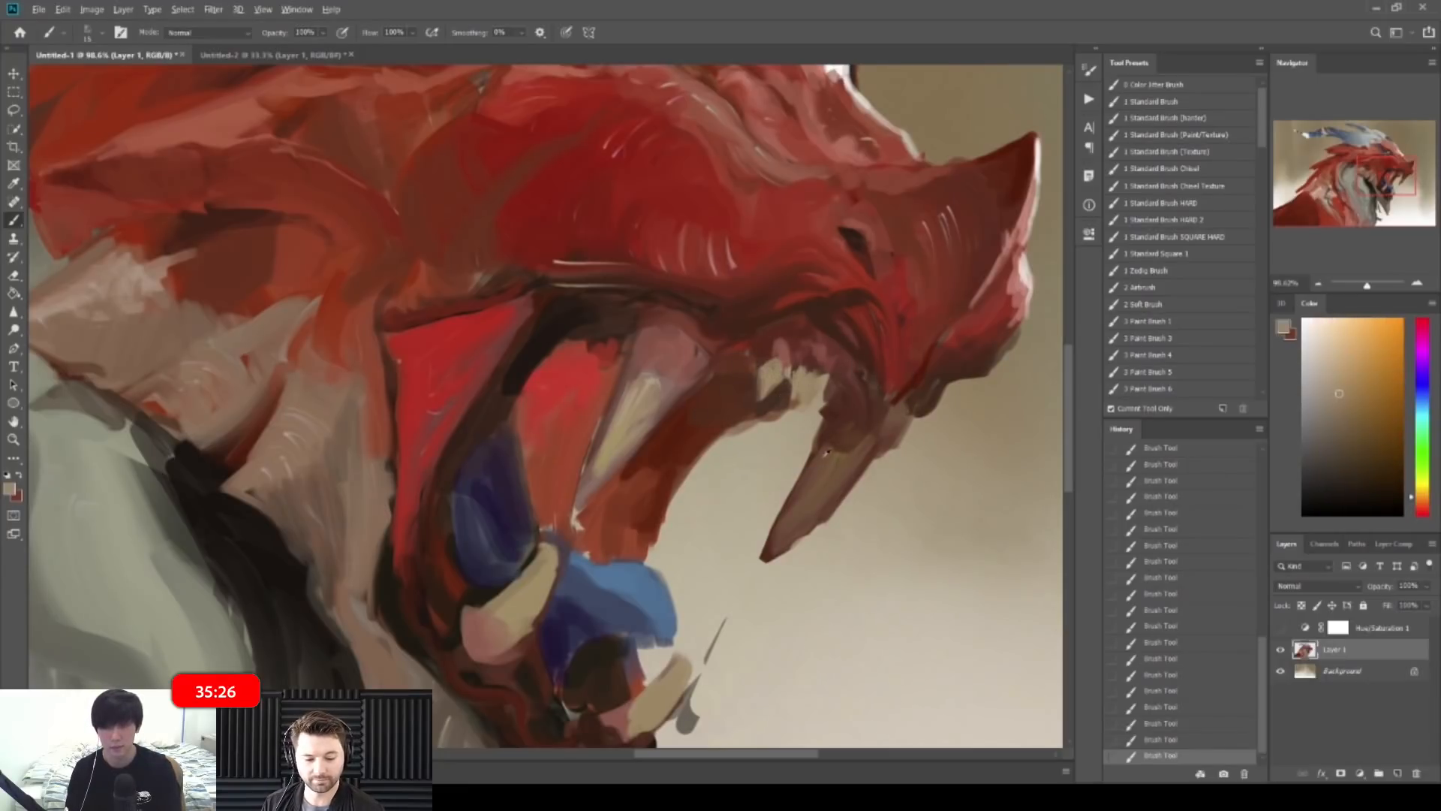
left_click(817, 455, "alt")
mouse_move(799, 372)
left_mouse_down()
mouse_move(797, 395)
mouse_move(807, 375)
left_mouse_up()
Step: Try erasing the dark stroke, undo it and add a small brush stroke on the teeth
key("e")
key("ctrl+z")
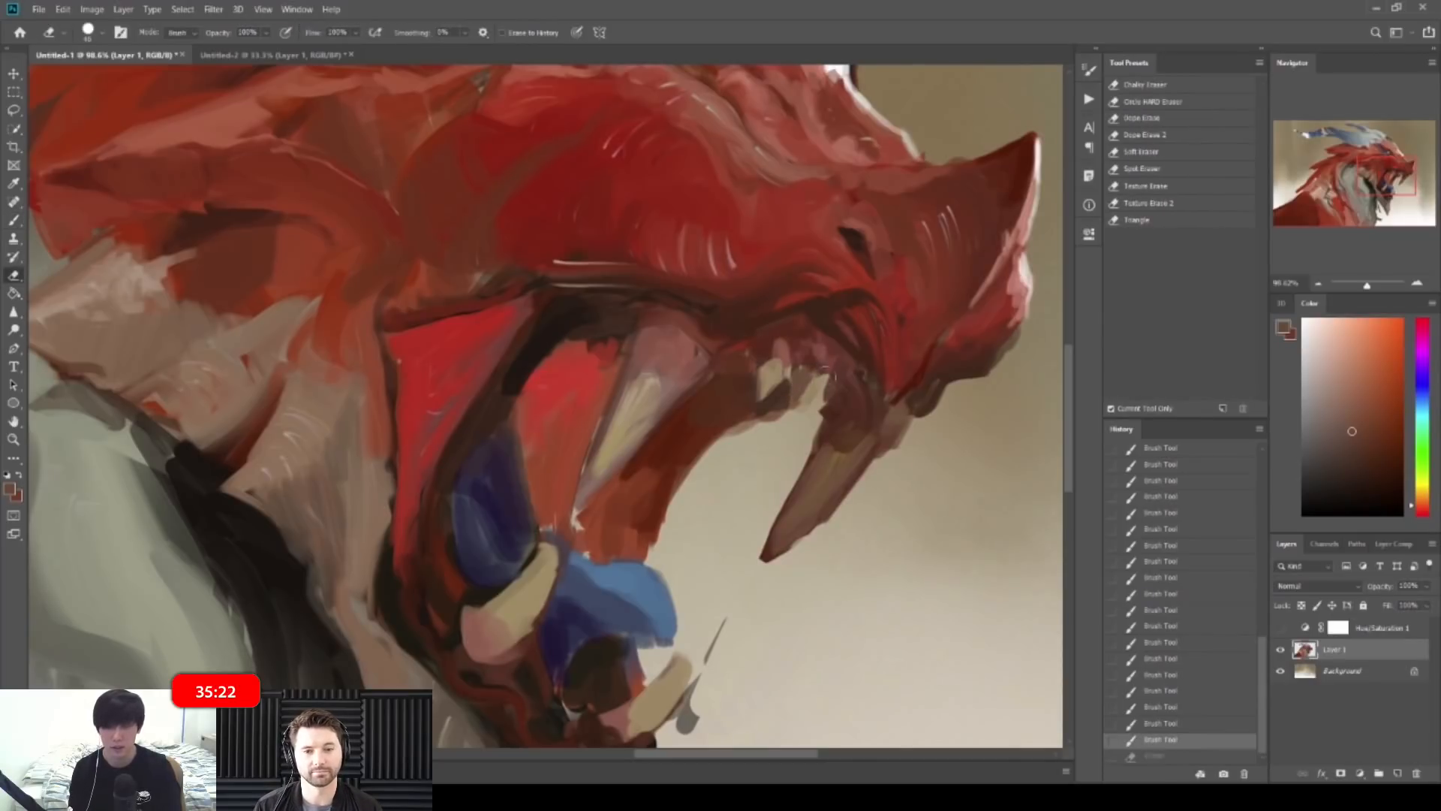
key("b")
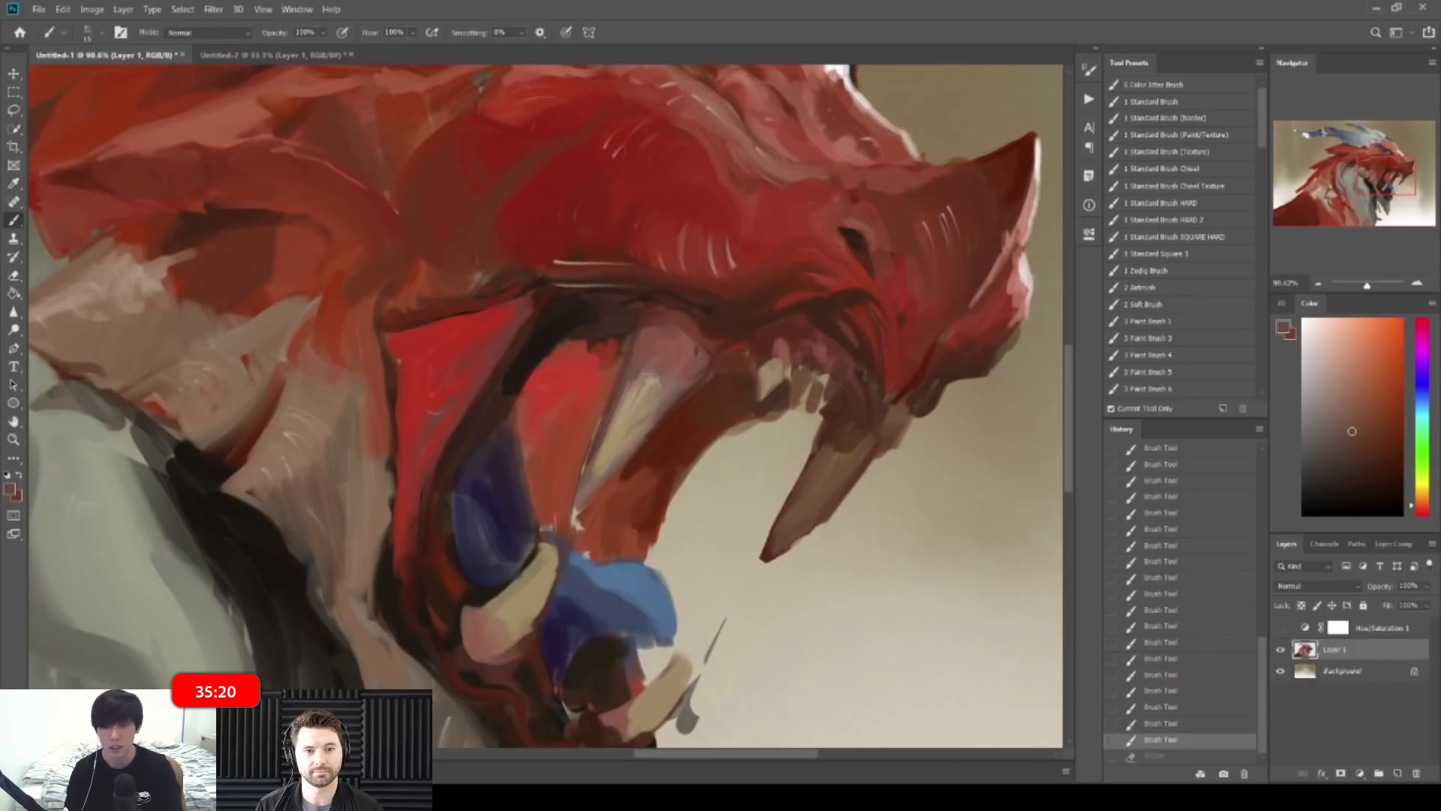
left_click_drag(826, 374, 818, 382)
Step: Mix a darker red-brown paint colour and reframe the view close around the jaw
left_click(589, 305, "alt")
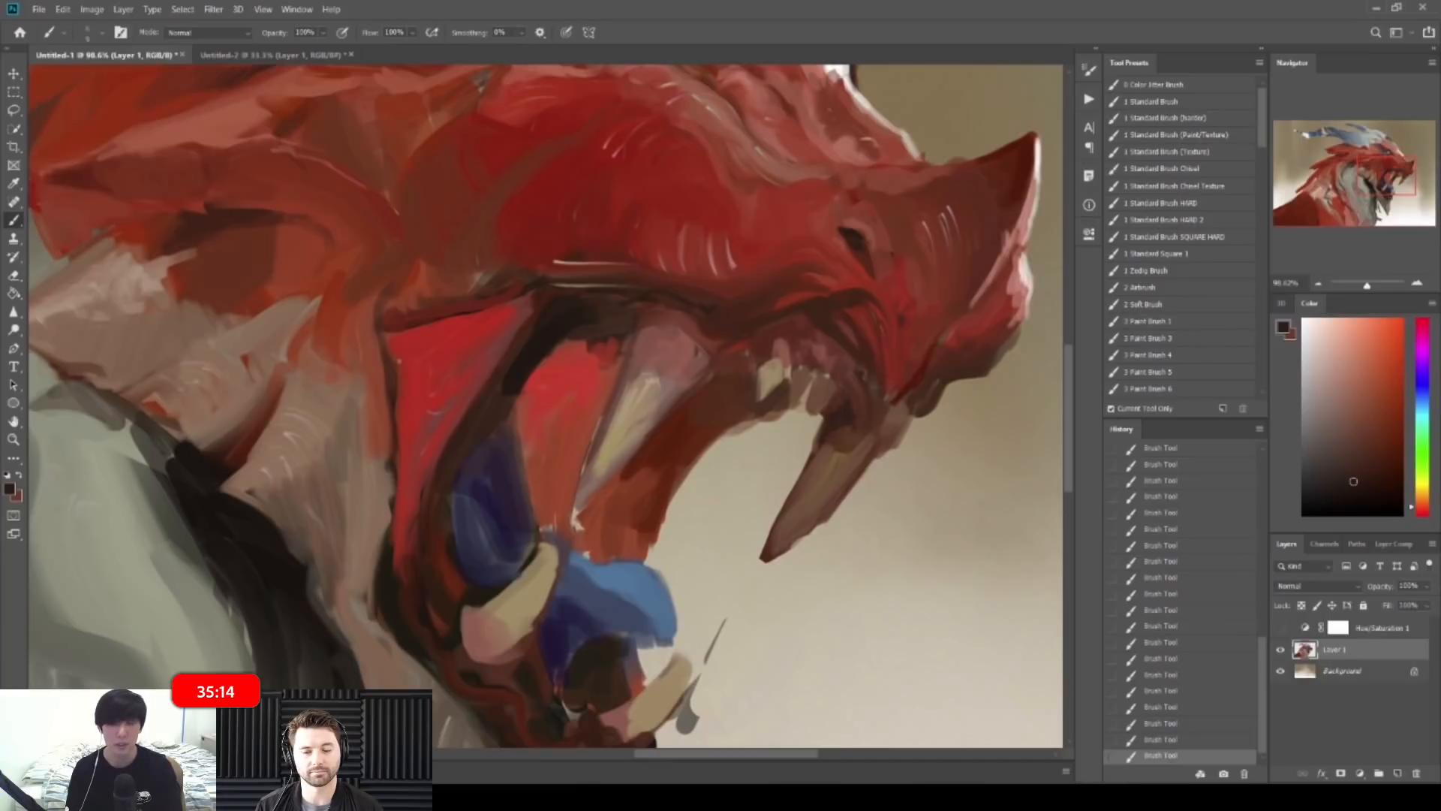
left_click(821, 355, "alt")
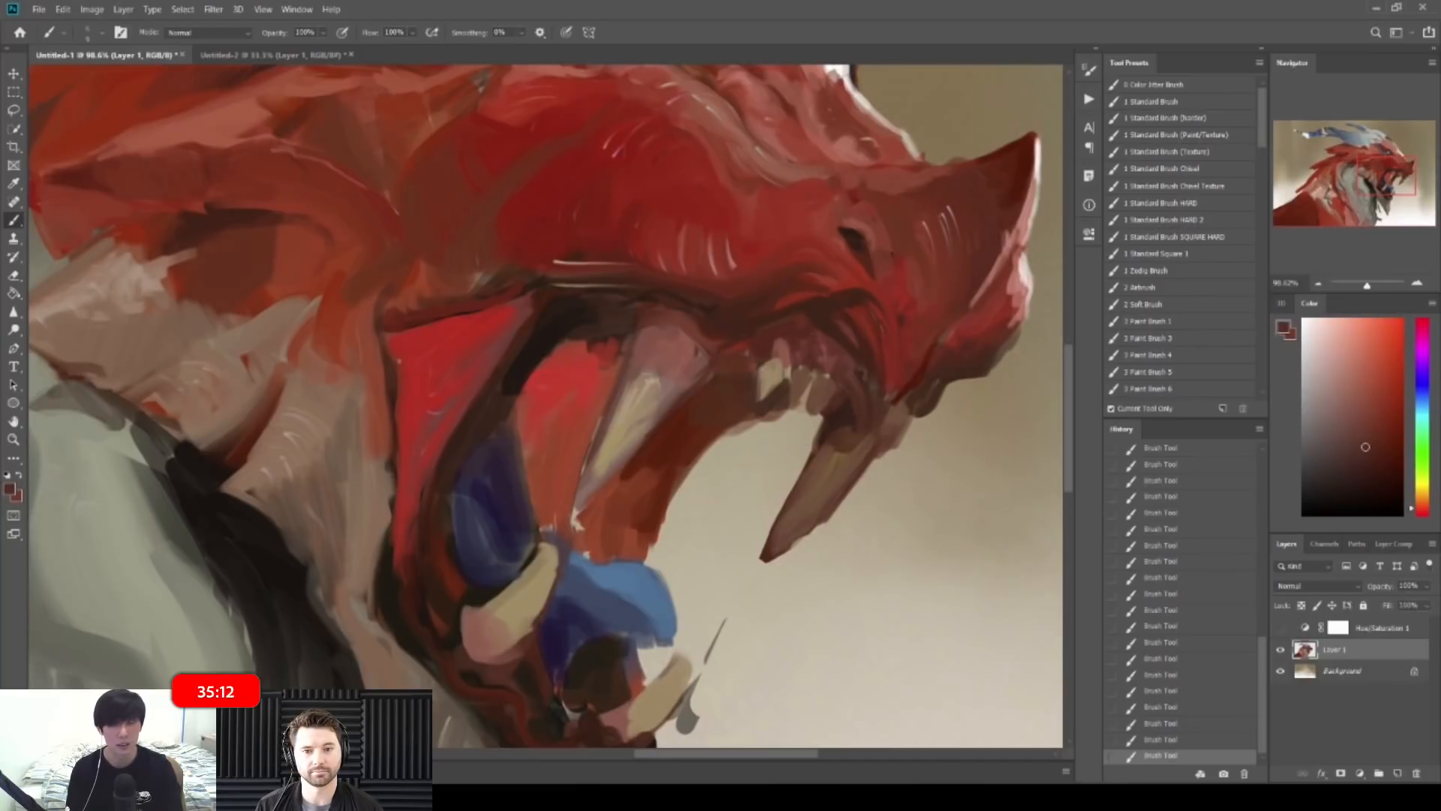
left_click_drag(1380, 423, 1374, 445)
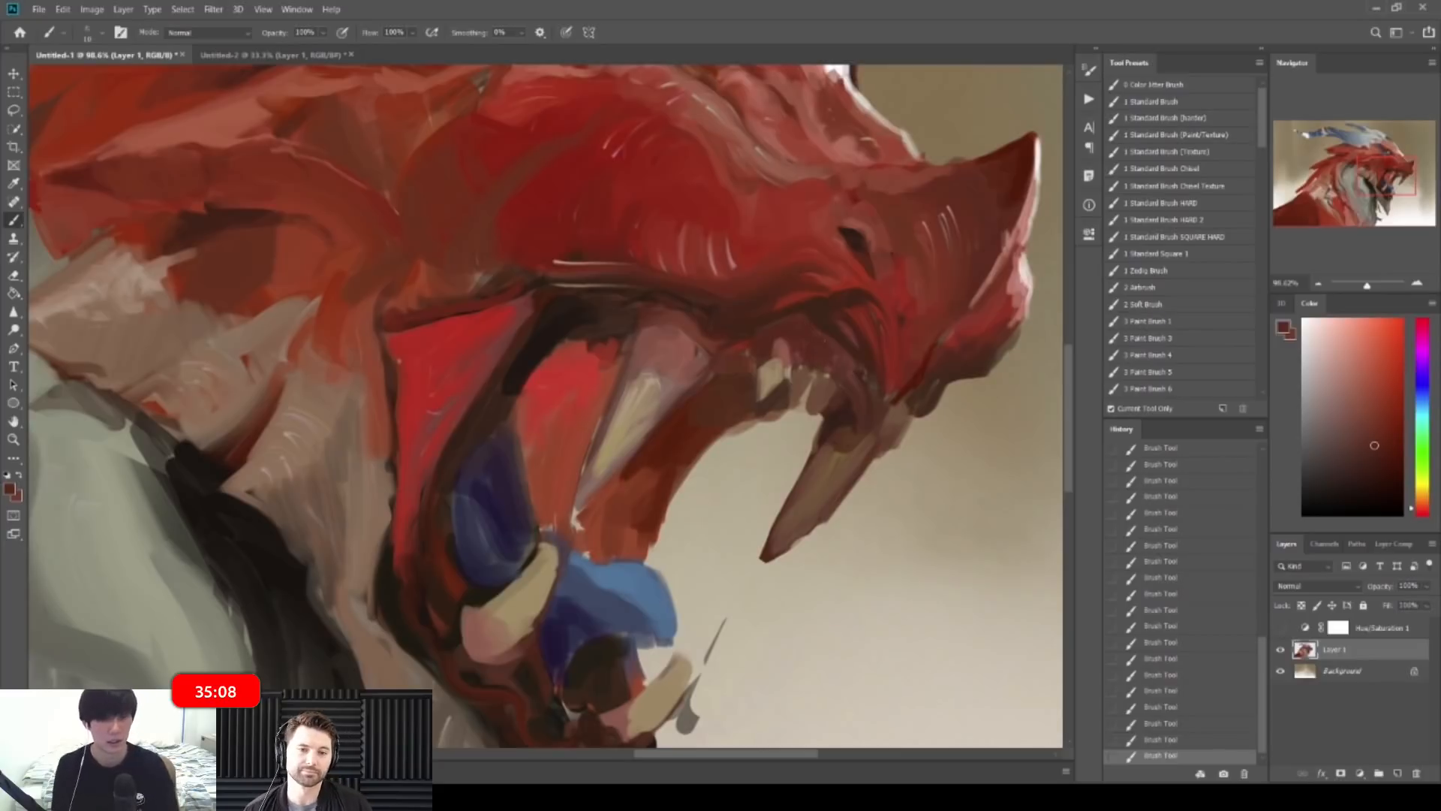
left_click_drag(885, 361, 849, 364)
left_click(820, 373, "alt")
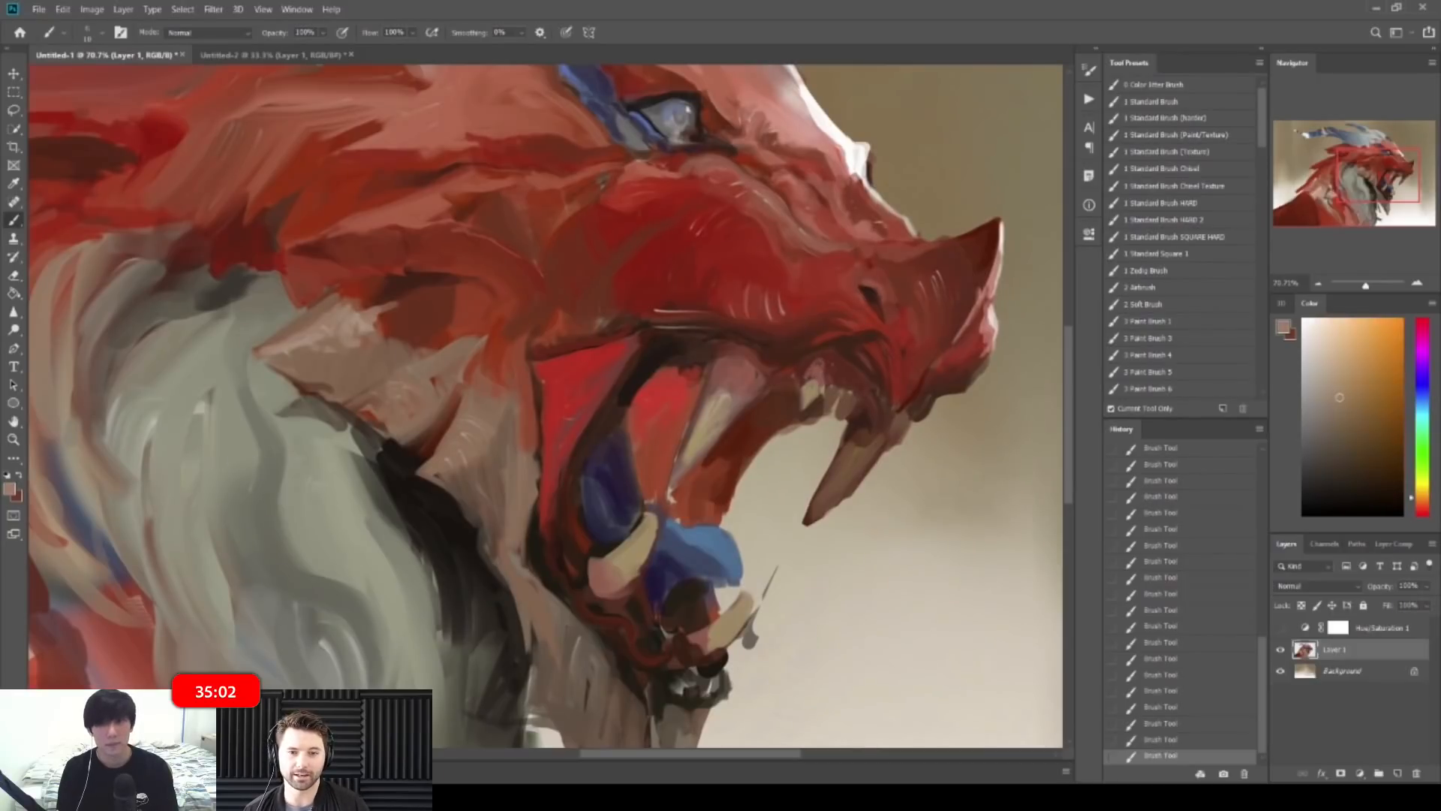
scroll(816, 377, "up", 2)
left_click(813, 370, "alt")
Step: Sample orange-tan colours from the jaw and teeth and paint a small light tooth stroke
left_click(820, 376, "alt")
left_click(821, 379, "alt")
left_click(813, 401, "alt")
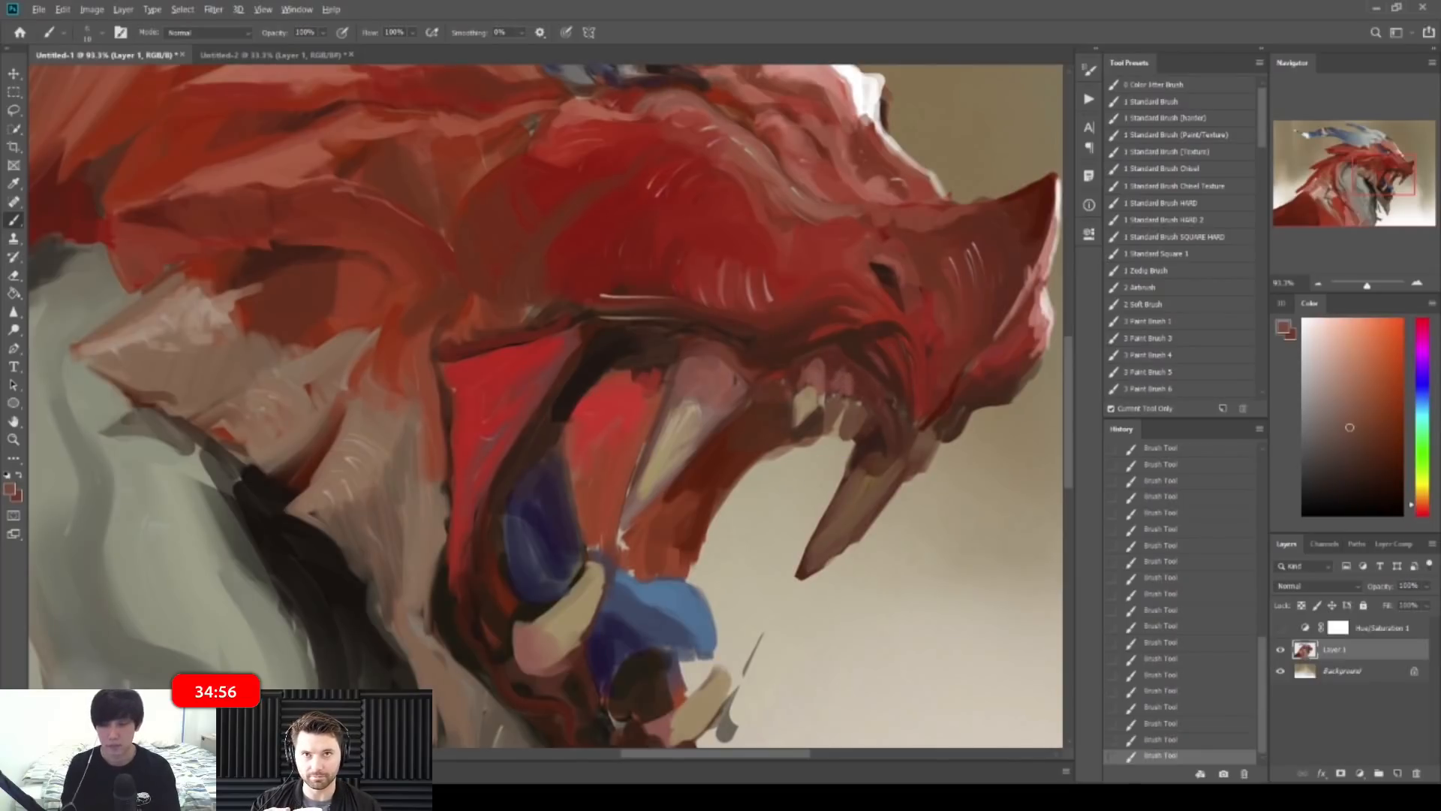
left_click(812, 400, "alt")
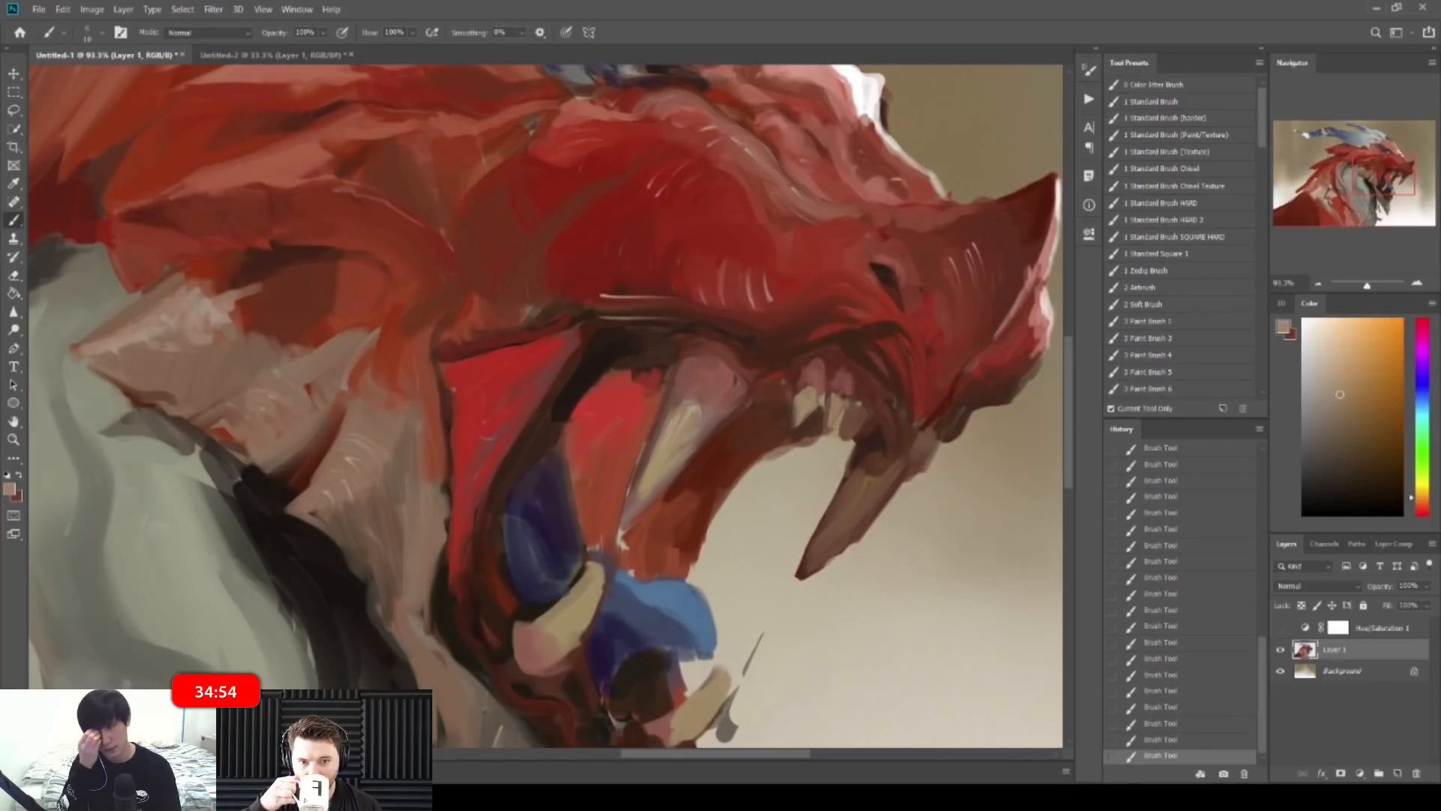
left_click_drag(846, 403, 842, 418)
Step: Add brighter orange-brown strokes on the teeth and fit the whole painting in view
left_click(846, 392, "alt")
left_click(856, 417, "alt")
left_click_drag(855, 412, 853, 425)
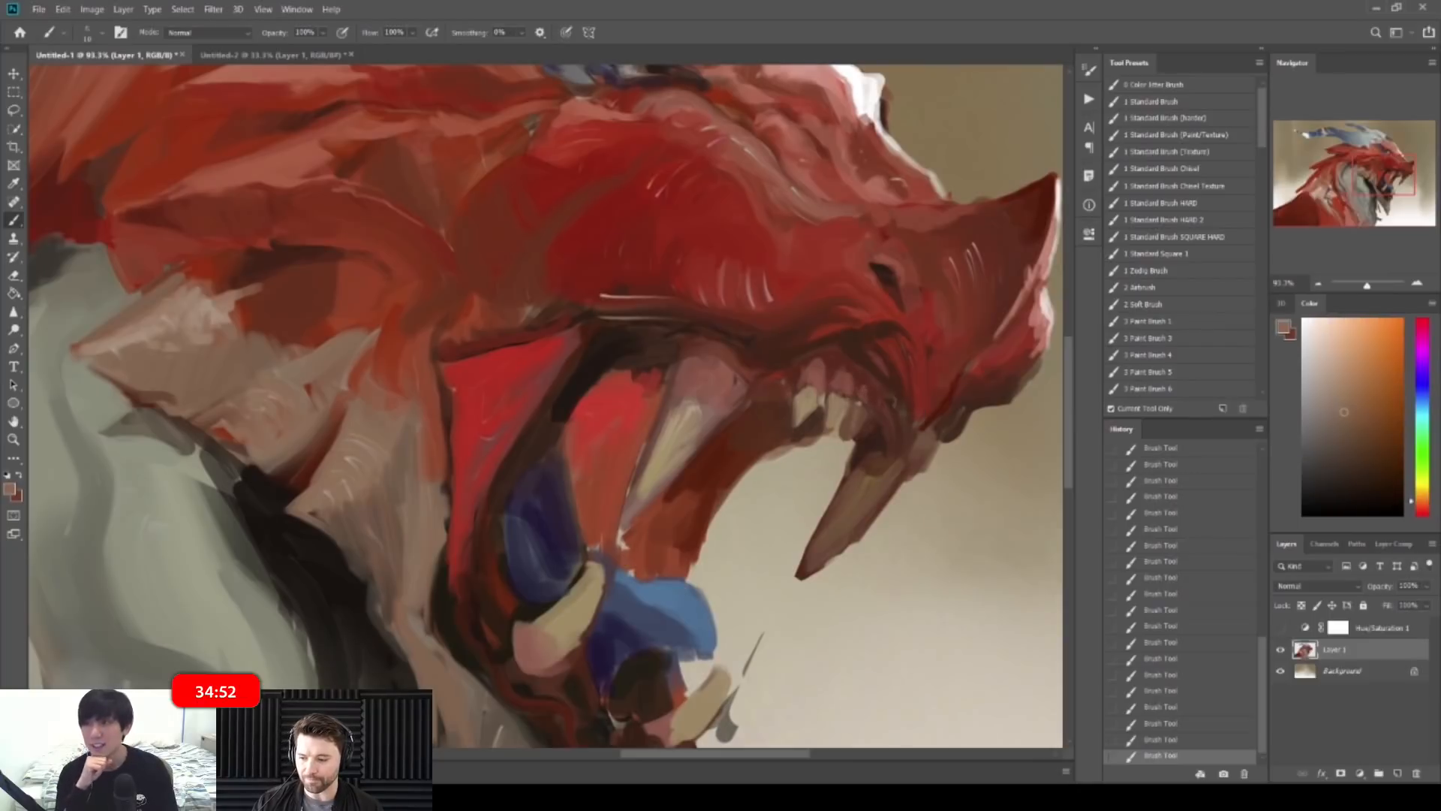
left_click(837, 408, "alt")
key("ctrl+0")
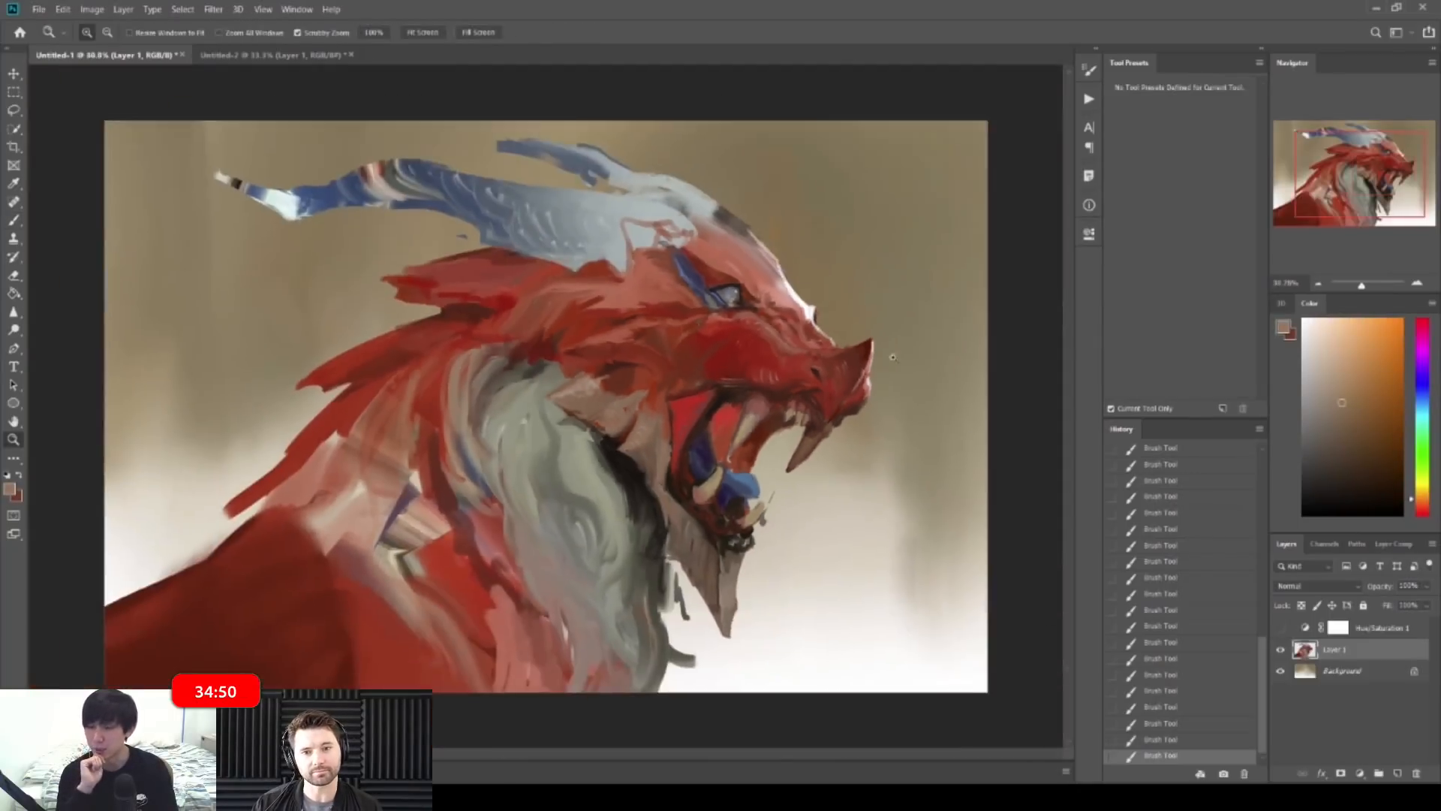
Step: Flip the canvas horizontally to check the drawing and zoom in on the jaw
key("ctrl+shift+h")
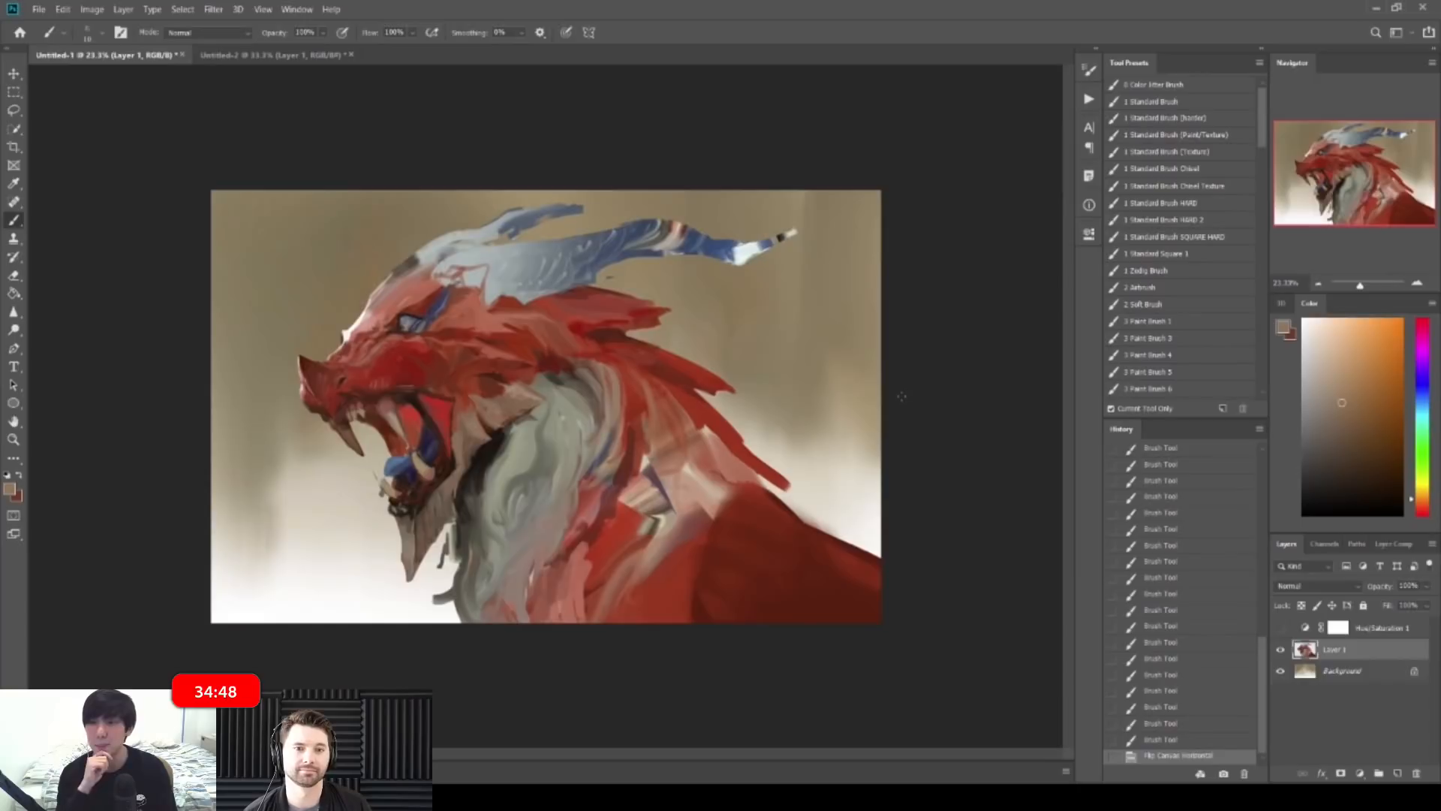
left_click_drag(861, 440, 804, 443)
left_click_drag(421, 414, 616, 207)
Step: Paint tiny strokes around the lower tooth and jaw with sampled colours
left_click(579, 547, "alt")
left_click_drag(573, 526, 586, 552)
left_click_drag(576, 534, 596, 569)
left_click(610, 539, "alt")
mouse_move(569, 514)
left_mouse_down()
mouse_move(579, 504)
mouse_move(565, 518)
left_mouse_up()
left_click(552, 507, "alt")
Step: Add lighter red-brown strokes on the dragon's head
left_click_drag(750, 430, 654, 419)
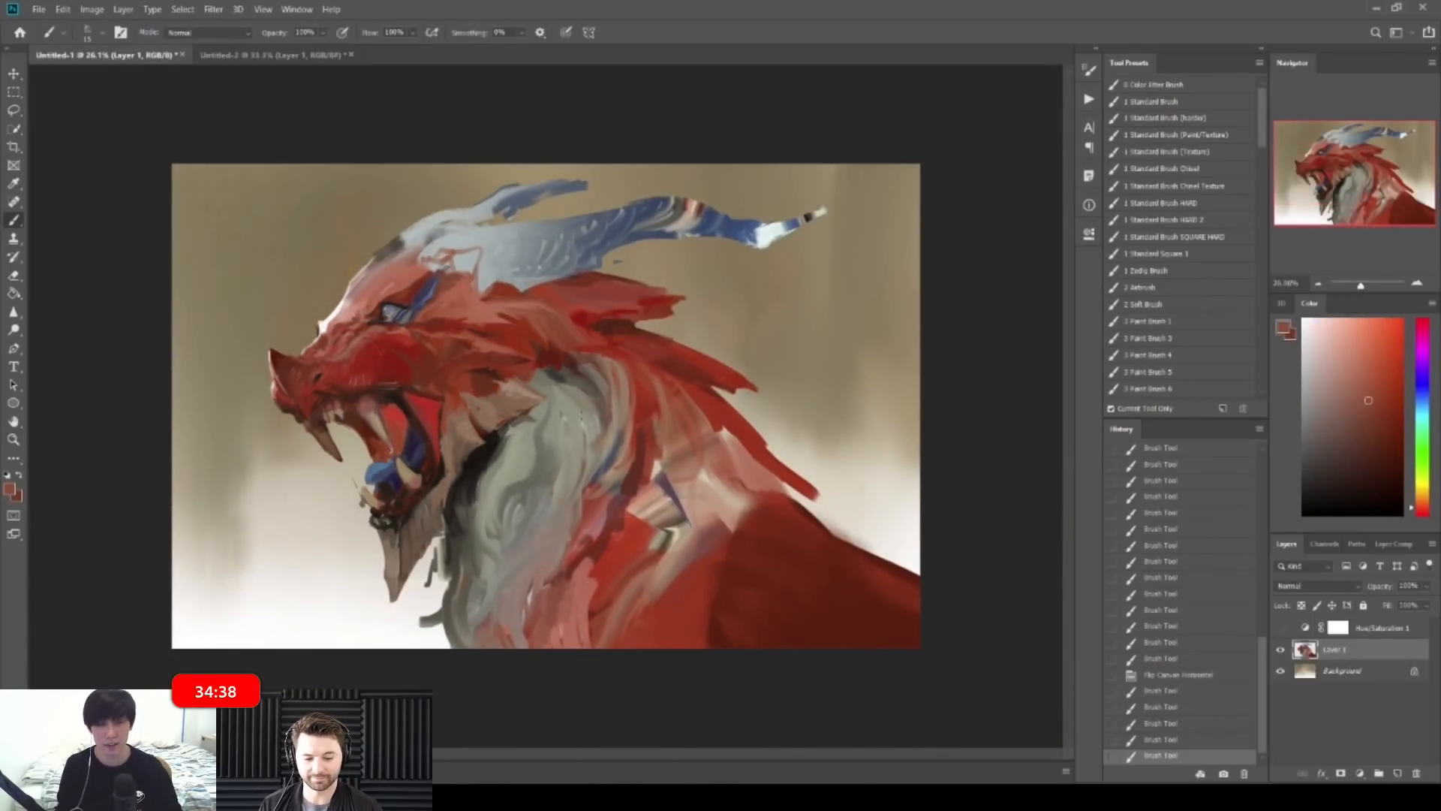
left_click_drag(478, 292, 601, 300)
left_click(578, 368, "alt")
mouse_move(578, 367)
left_mouse_down()
mouse_move(561, 377)
mouse_move(606, 392)
left_mouse_up()
Step: Zoom in on the eye and brow and add a small salmon-red dab on the brow
left_click_drag(698, 331, 554, 306)
left_click_drag(489, 340, 593, 341)
left_click(402, 333, "alt")
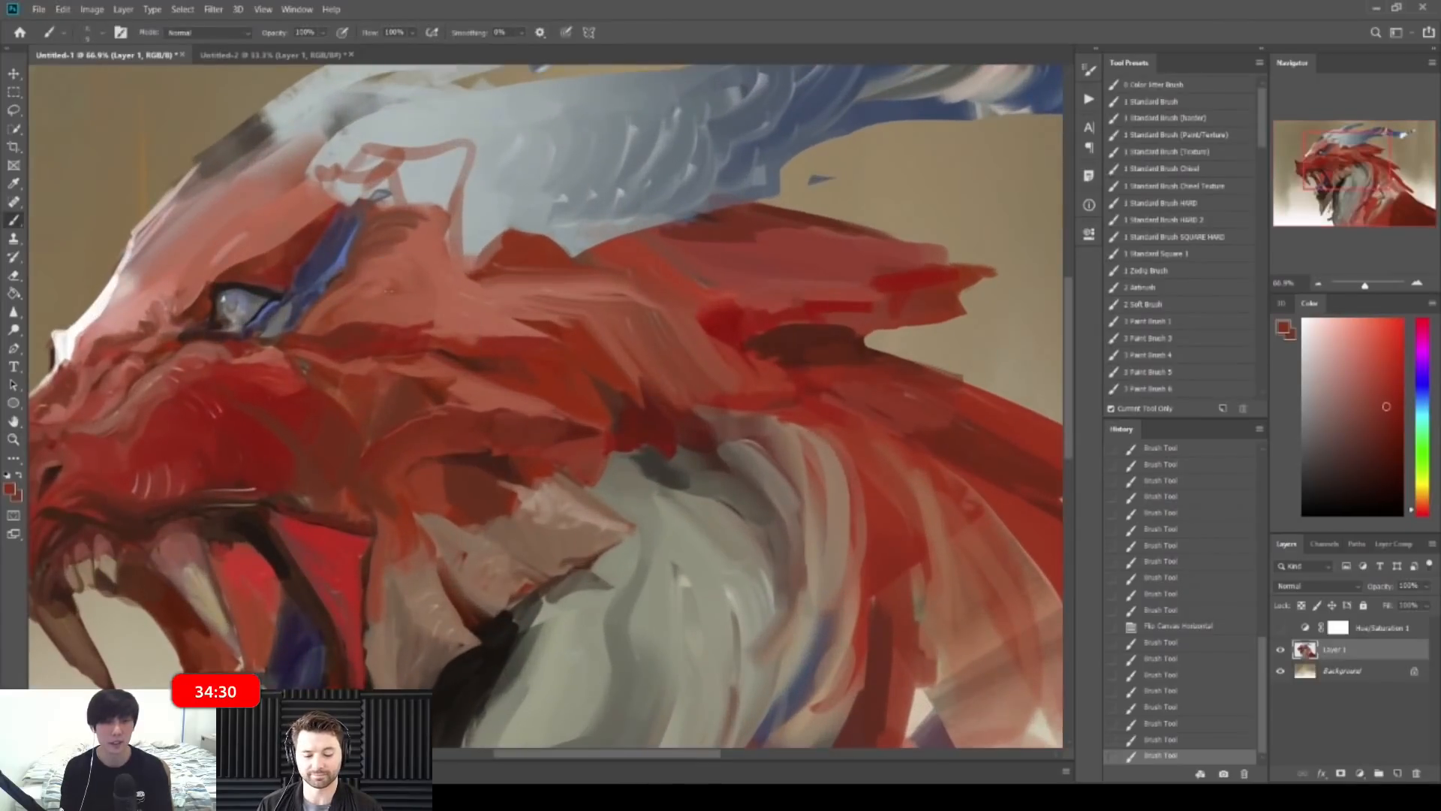
left_click_drag(389, 289, 398, 278)
mouse_move(394, 280)
left_mouse_down()
mouse_move(418, 268)
mouse_move(330, 275)
left_mouse_up()
left_click(410, 263, "alt")
left_click(415, 271, "alt")
Step: Flip the canvas back and zoom in close on the head
key("ctrl+space")
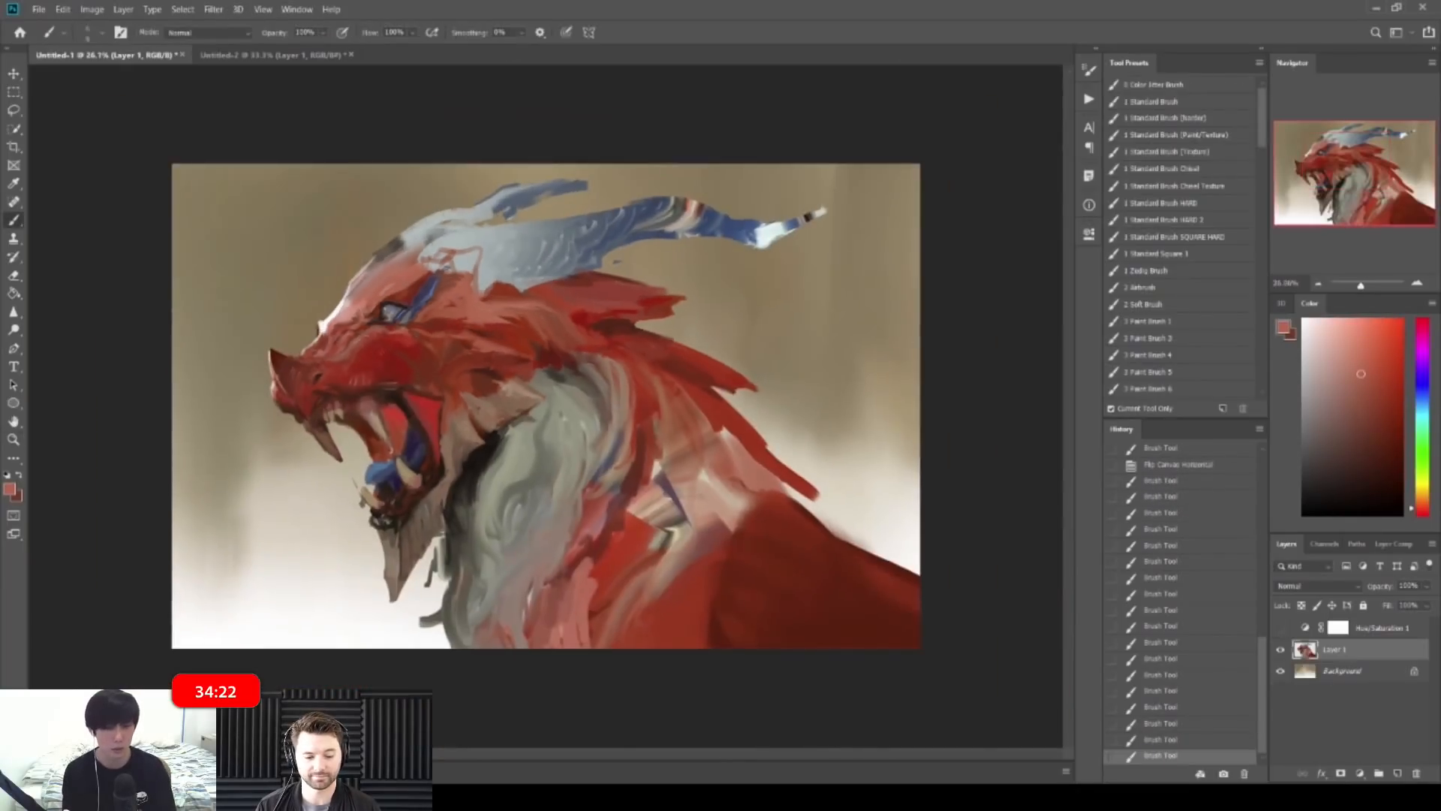
key("F2")
key("ctrl+space")
left_click_drag(645, 284, 573, 299)
key("ctrl+space")
key("ctrl+space")
left_click_drag(519, 382, 585, 396)
Step: Sample browns from the head and paint small strokes across it
left_click(638, 407, "alt")
left_click(660, 403, "alt")
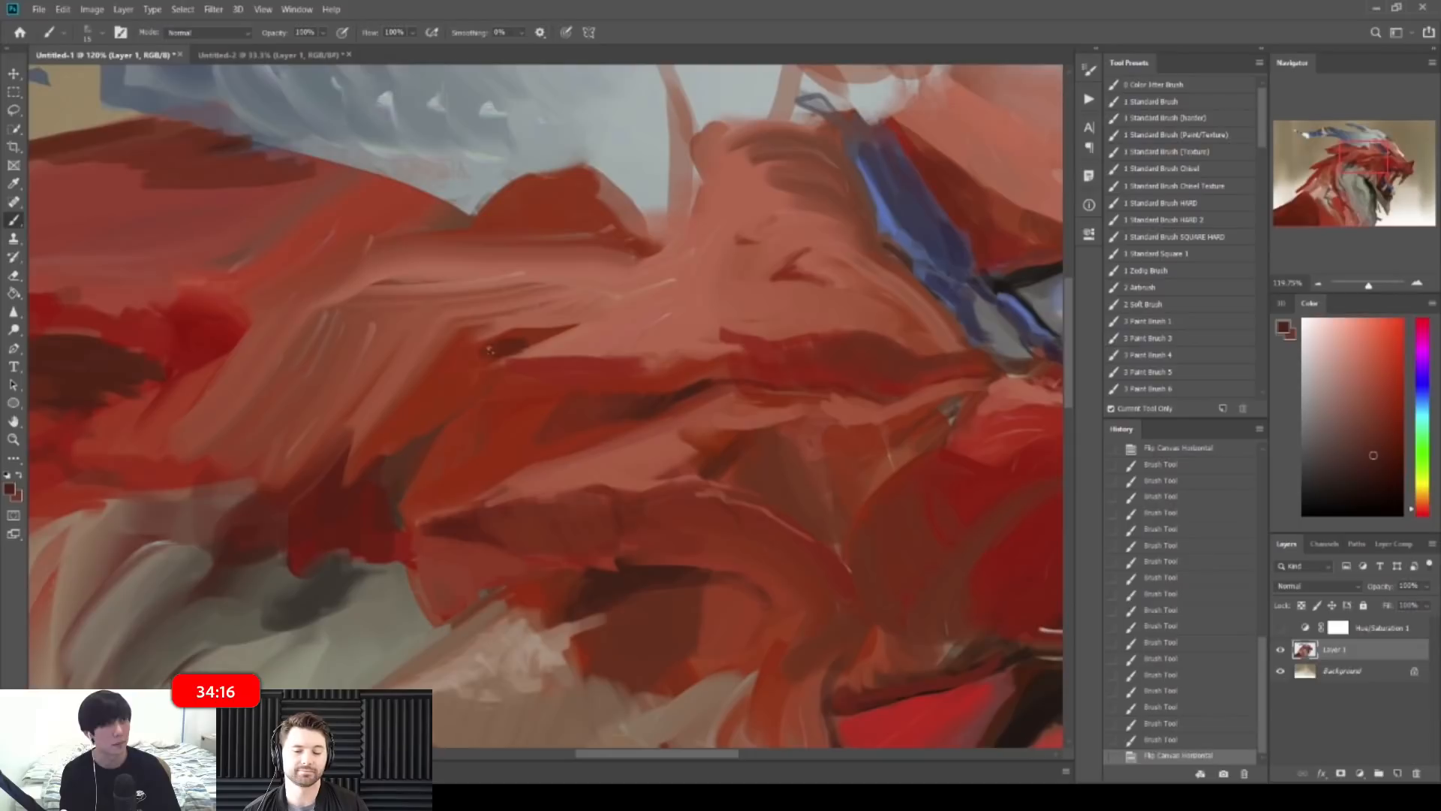
left_click(518, 367, "alt")
mouse_move(491, 374)
left_mouse_down()
mouse_move(505, 367)
mouse_move(467, 340)
mouse_move(439, 373)
left_mouse_up()
left_click(467, 353, "alt")
left_click(462, 351, "alt")
left_click(430, 382, "alt")
Step: With a smaller brush, paint short strokes above the dragon's eye
key("z")
left_click_drag(563, 315, 439, 264)
key("z")
left_click_drag(543, 259, 527, 261)
left_click_drag(648, 383, 702, 319)
key("b")
left_click(601, 306, "alt")
key("bracketleft")
mouse_move(600, 302)
left_mouse_down()
mouse_move(583, 294)
mouse_move(619, 263)
left_mouse_up()
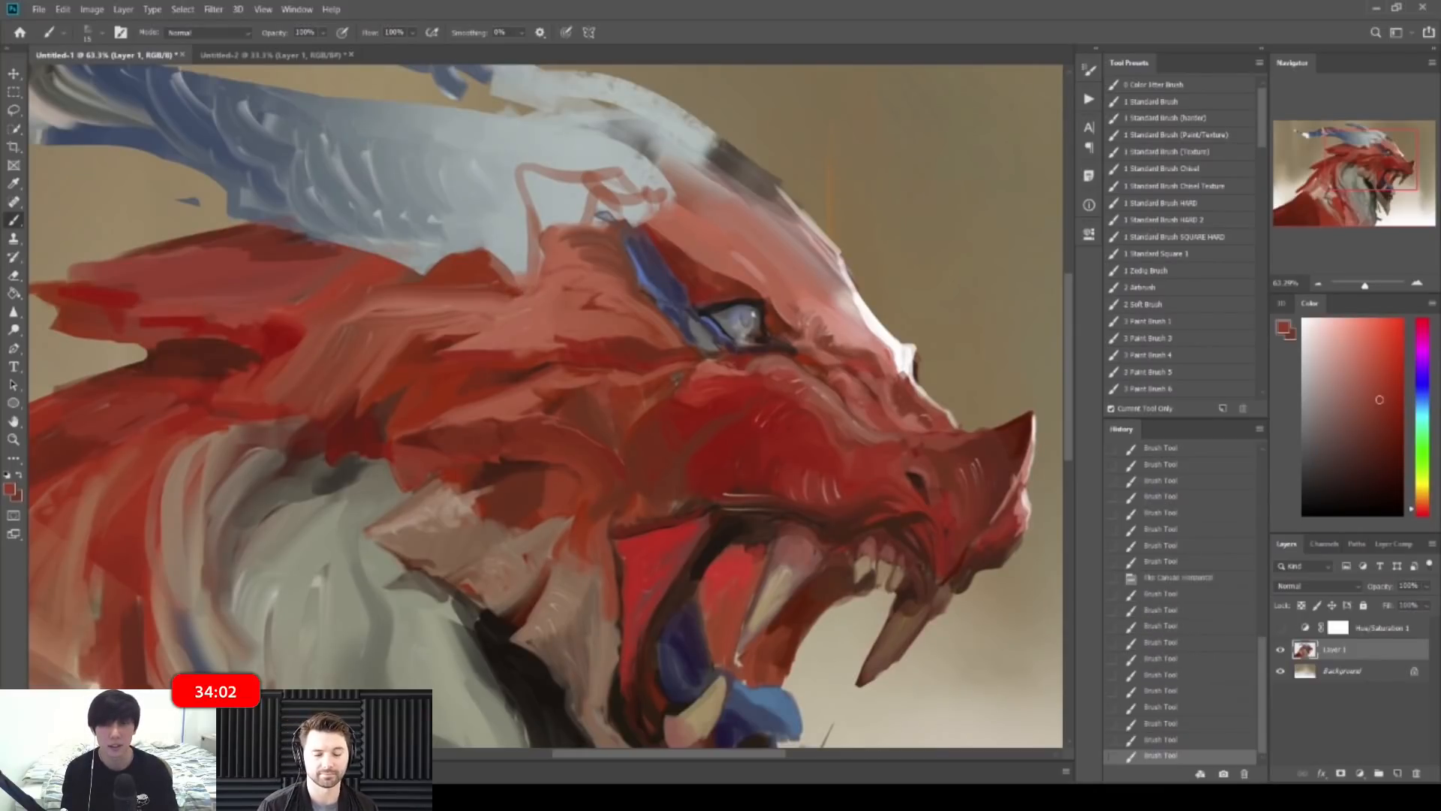
Step: Mirror the canvas again and zoom in on the dragon's head
key("z")
left_click_drag(550, 340, 482, 340)
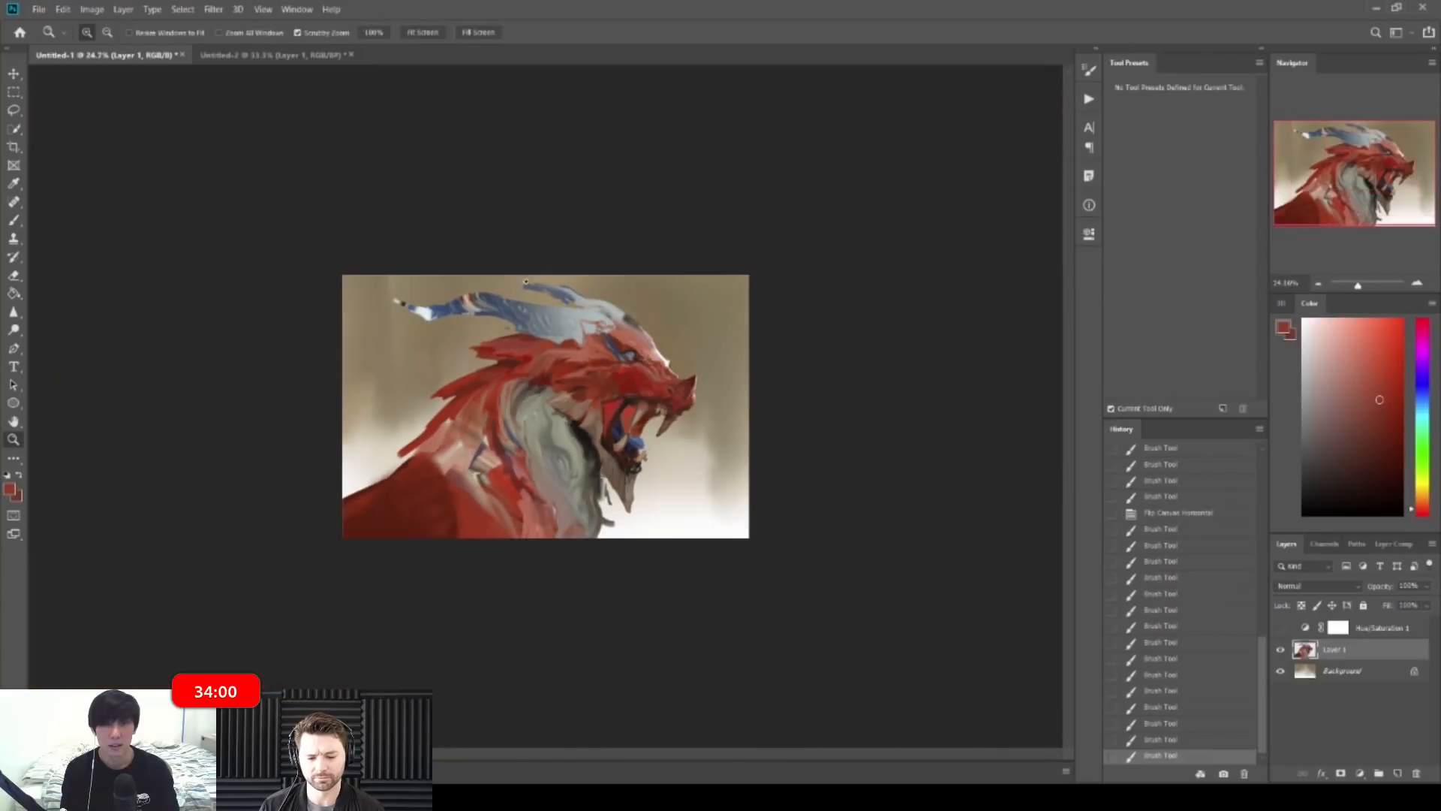
key("b")
key("h")
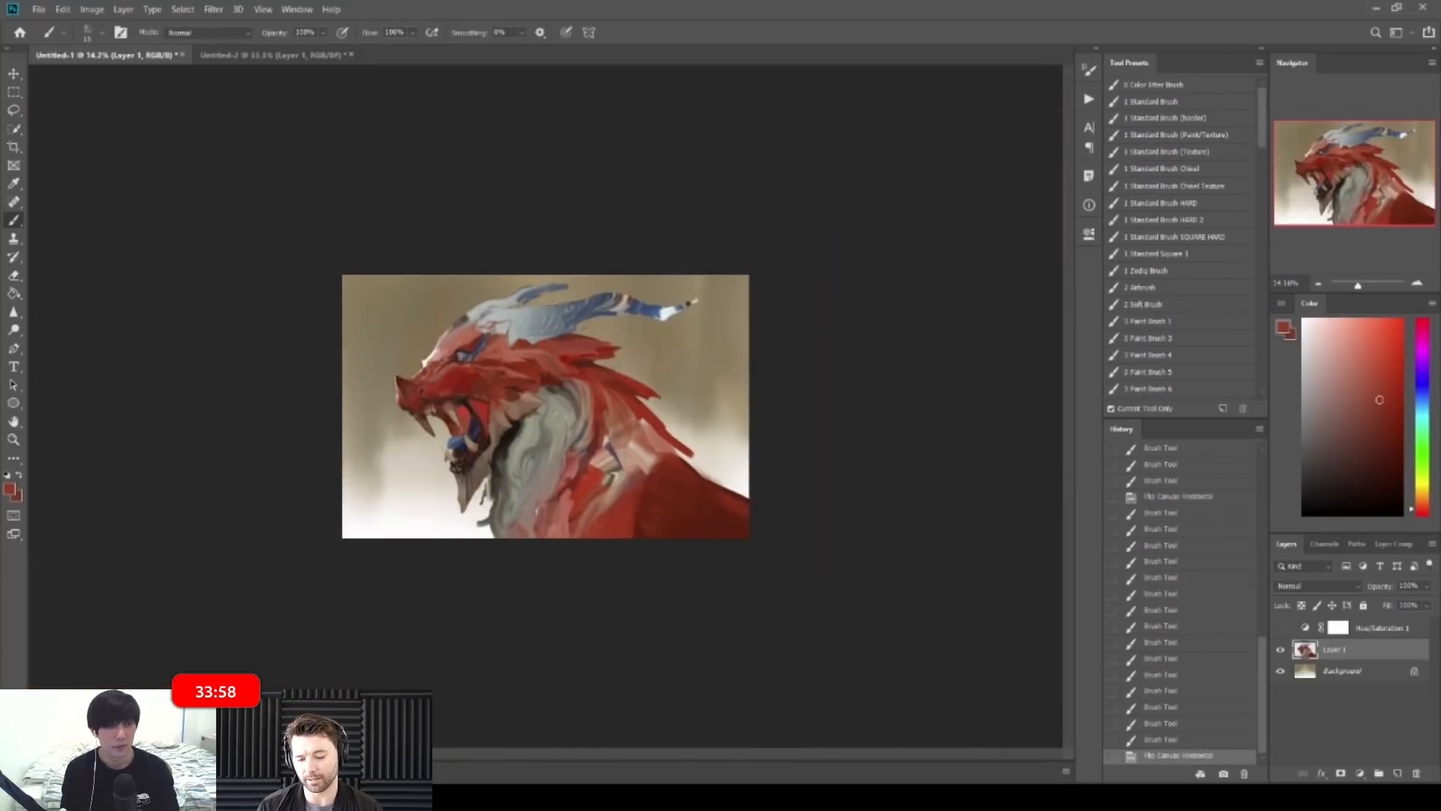
key("z")
left_click_drag(504, 387, 572, 387)
key("b")
Step: Sample reds and paint subtle strokes below the eye
left_click(345, 298, "alt")
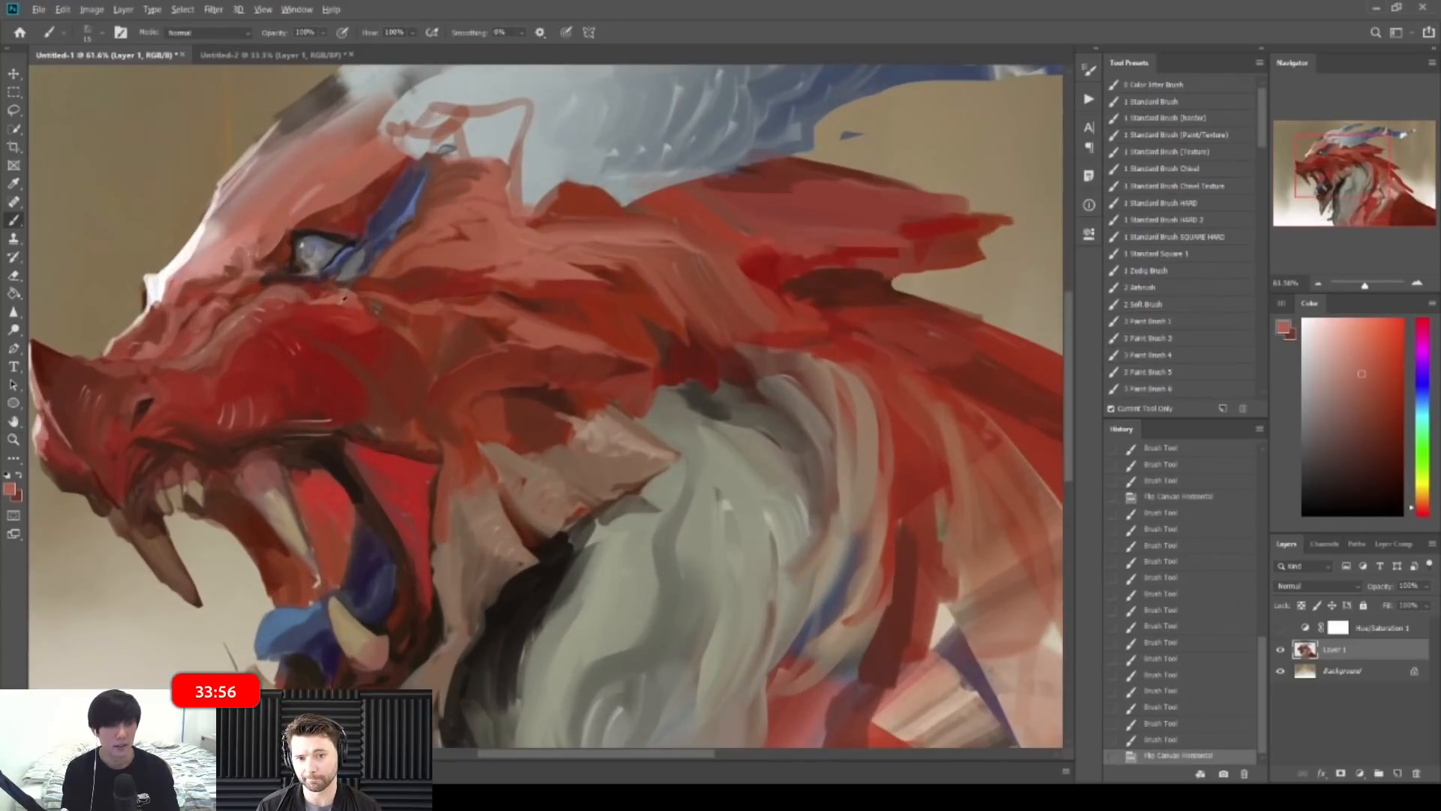
left_click(335, 313, "alt")
left_click(342, 300, "alt")
mouse_move(328, 310)
left_mouse_down()
mouse_move(339, 307)
mouse_move(307, 317)
mouse_move(361, 313)
left_mouse_up()
left_click(319, 321, "alt")
left_click(315, 314, "alt")
left_click(375, 309, "alt")
Step: Flip the canvas back to its original orientation and frame the dragon's head
left_click_drag(481, 319, 345, 325)
key("F2")
mouse_move(647, 333)
left_mouse_down()
mouse_move(822, 328)
mouse_move(835, 316)
mouse_move(759, 225)
left_mouse_up()
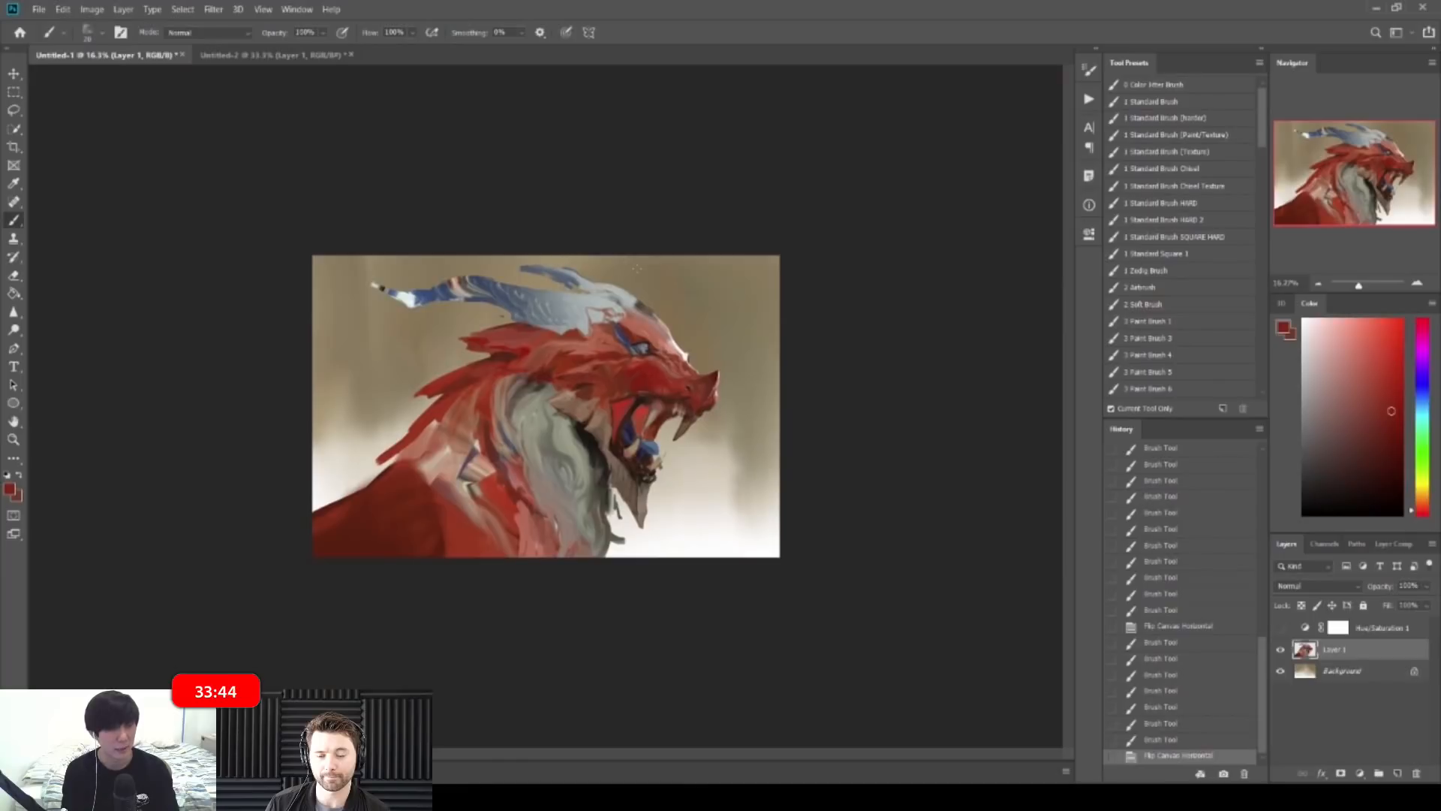
Step: Toggle Hue/Saturation 1 to check values in greyscale, then zoom in on the head
left_click(1281, 626)
left_click(1280, 626)
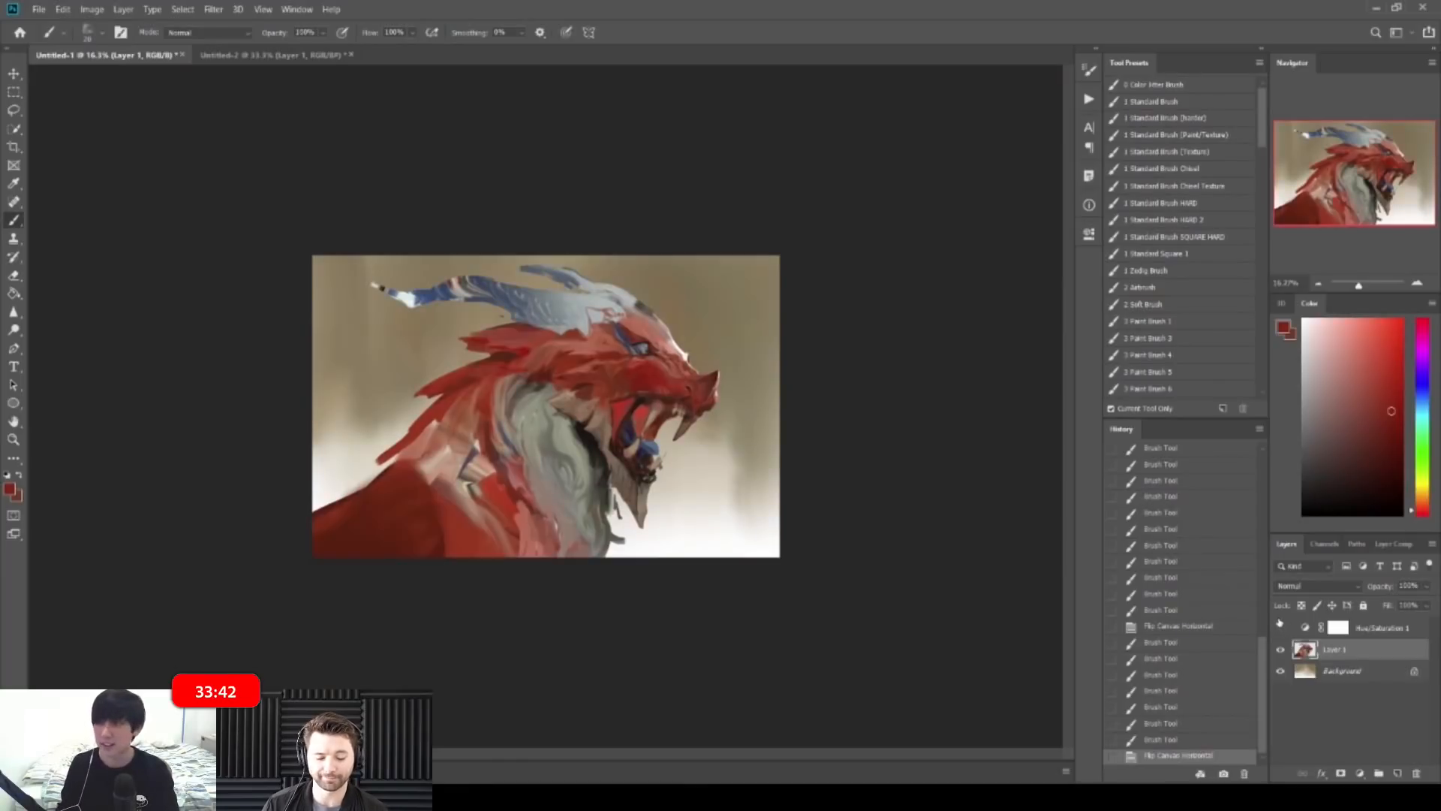
left_click_drag(841, 304, 904, 304)
Step: Paint lighter red strokes on the dragon's cheek
left_click(728, 311, "alt")
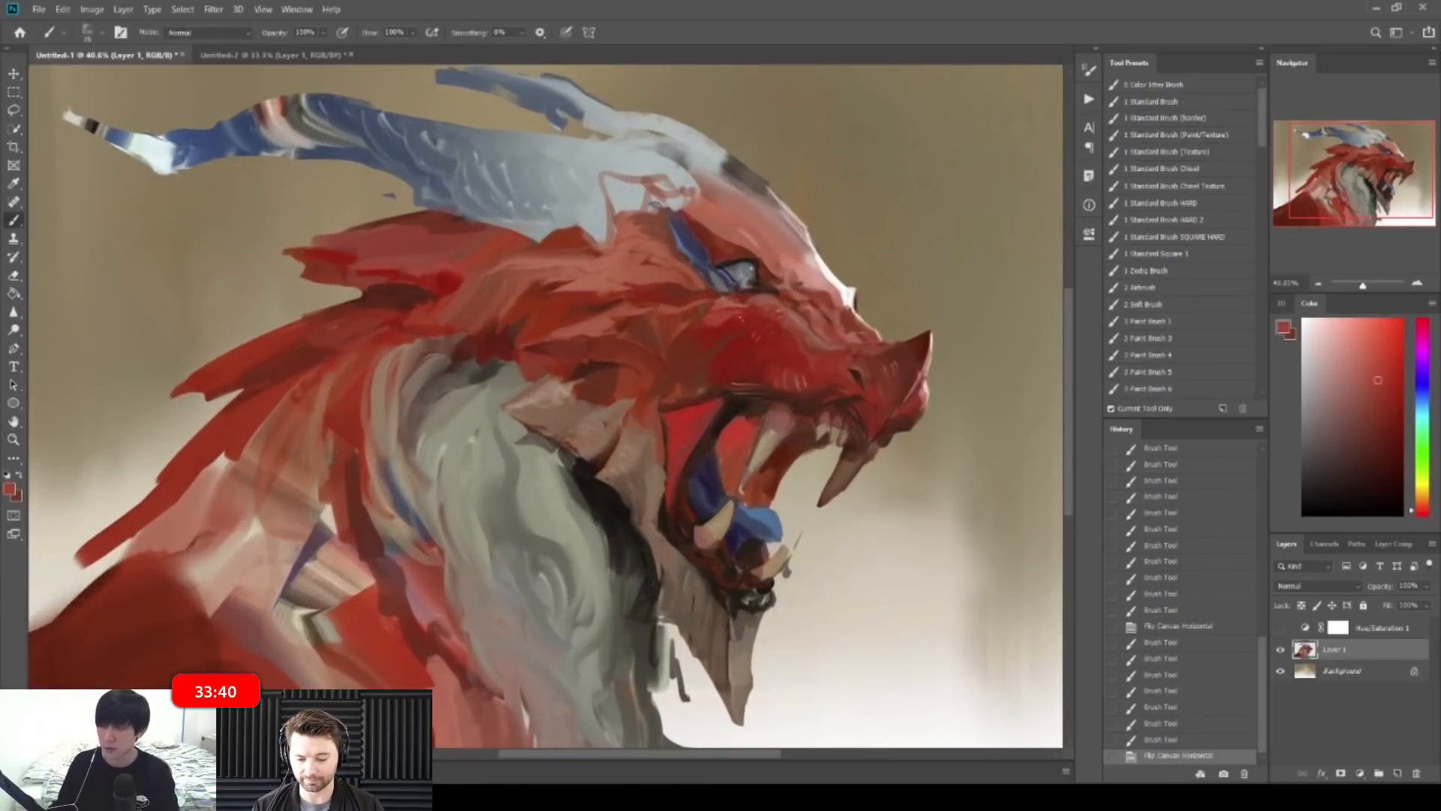
mouse_move(799, 340)
left_mouse_down()
mouse_move(824, 334)
mouse_move(776, 356)
left_mouse_up()
left_click(829, 323, "alt")
left_click_drag(773, 366, 781, 350)
mouse_move(772, 365)
left_mouse_down()
mouse_move(785, 350)
mouse_move(793, 362)
left_mouse_up()
left_click_drag(783, 349, 788, 372)
Step: Add darker red cheek strokes and bring up the new fill or adjustment layer list
left_click(785, 368, "alt")
left_click(786, 350, "alt")
mouse_move(797, 358)
left_mouse_down()
mouse_move(791, 369)
mouse_move(808, 366)
left_mouse_up()
left_click_drag(795, 351, 806, 363)
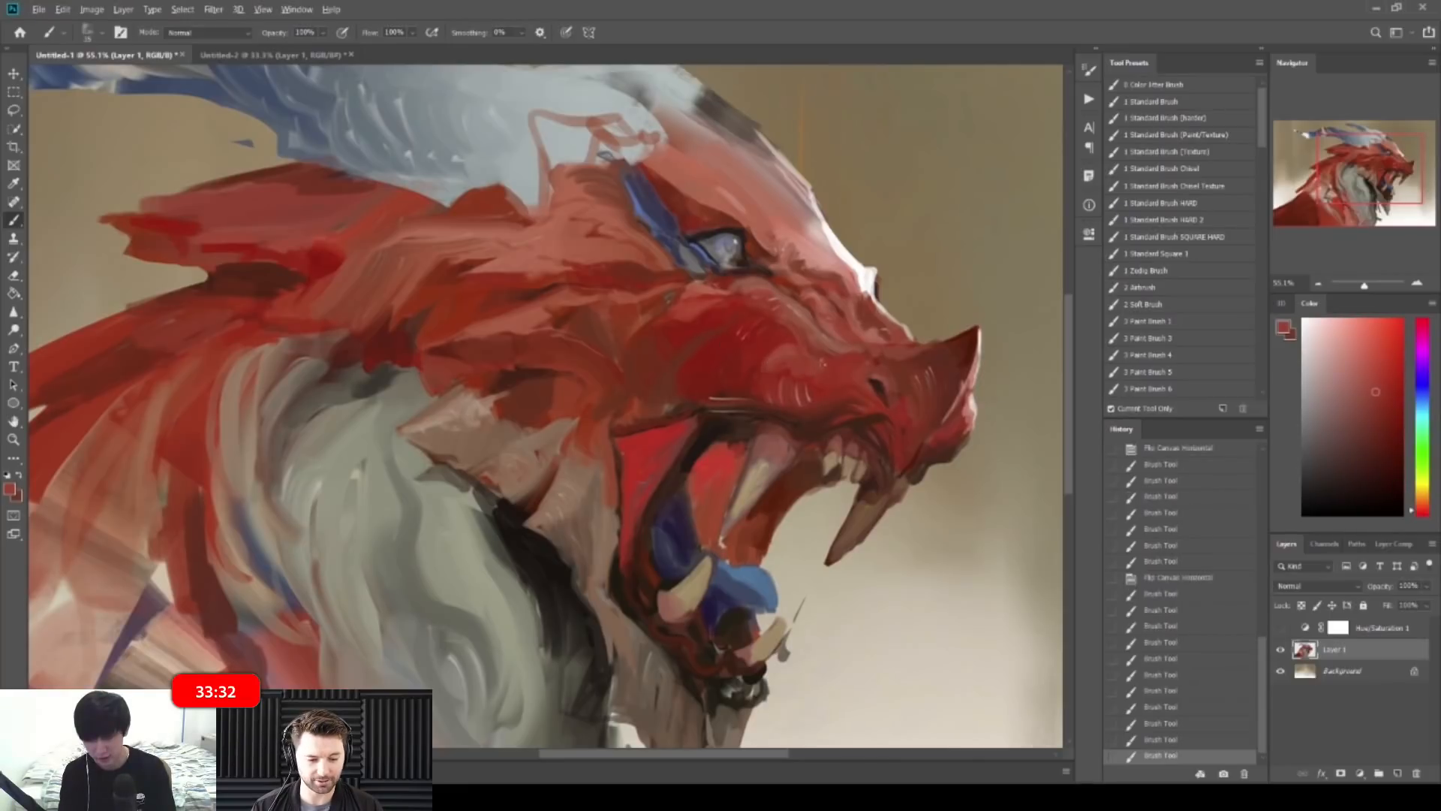
scroll(830, 283, "down", 8)
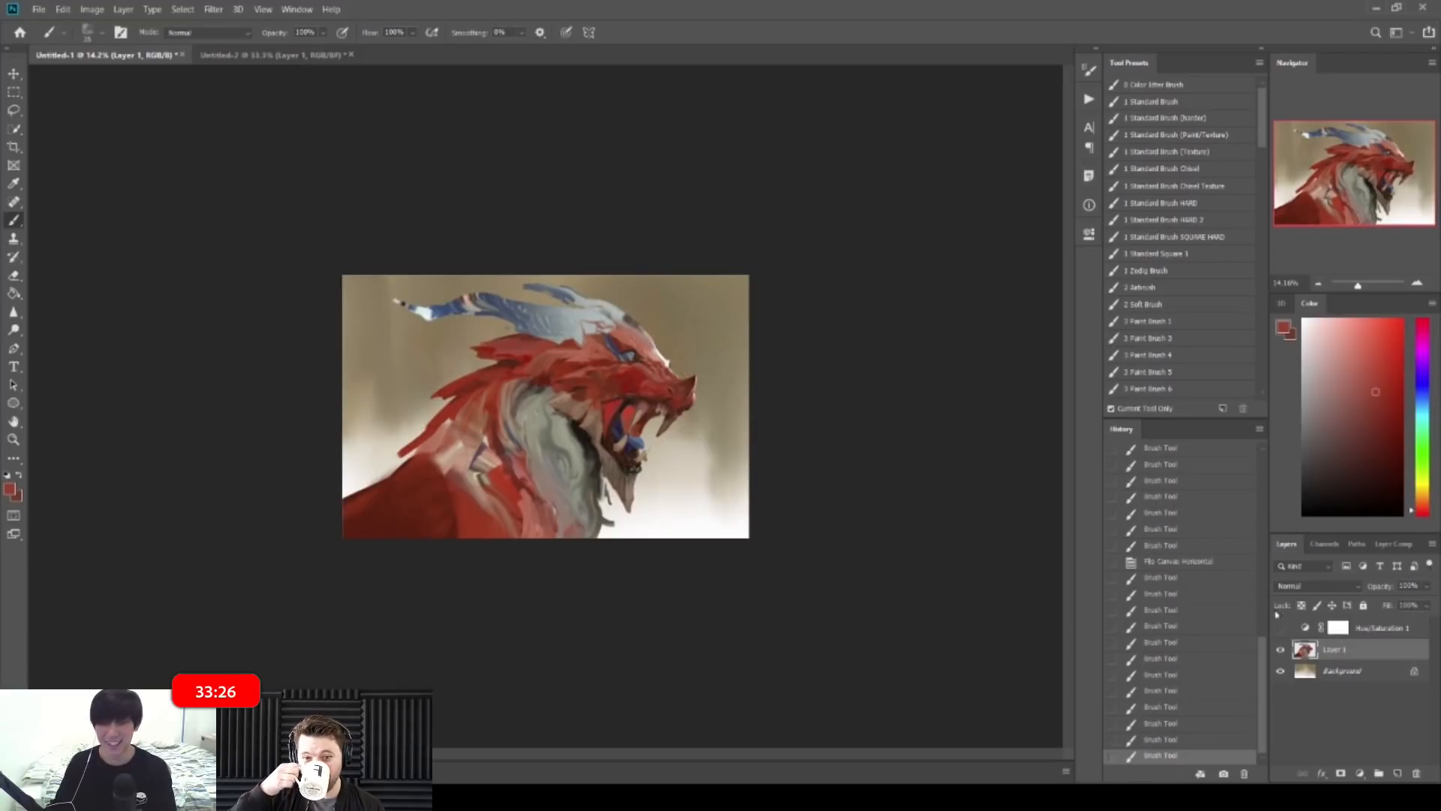
left_click(1363, 771)
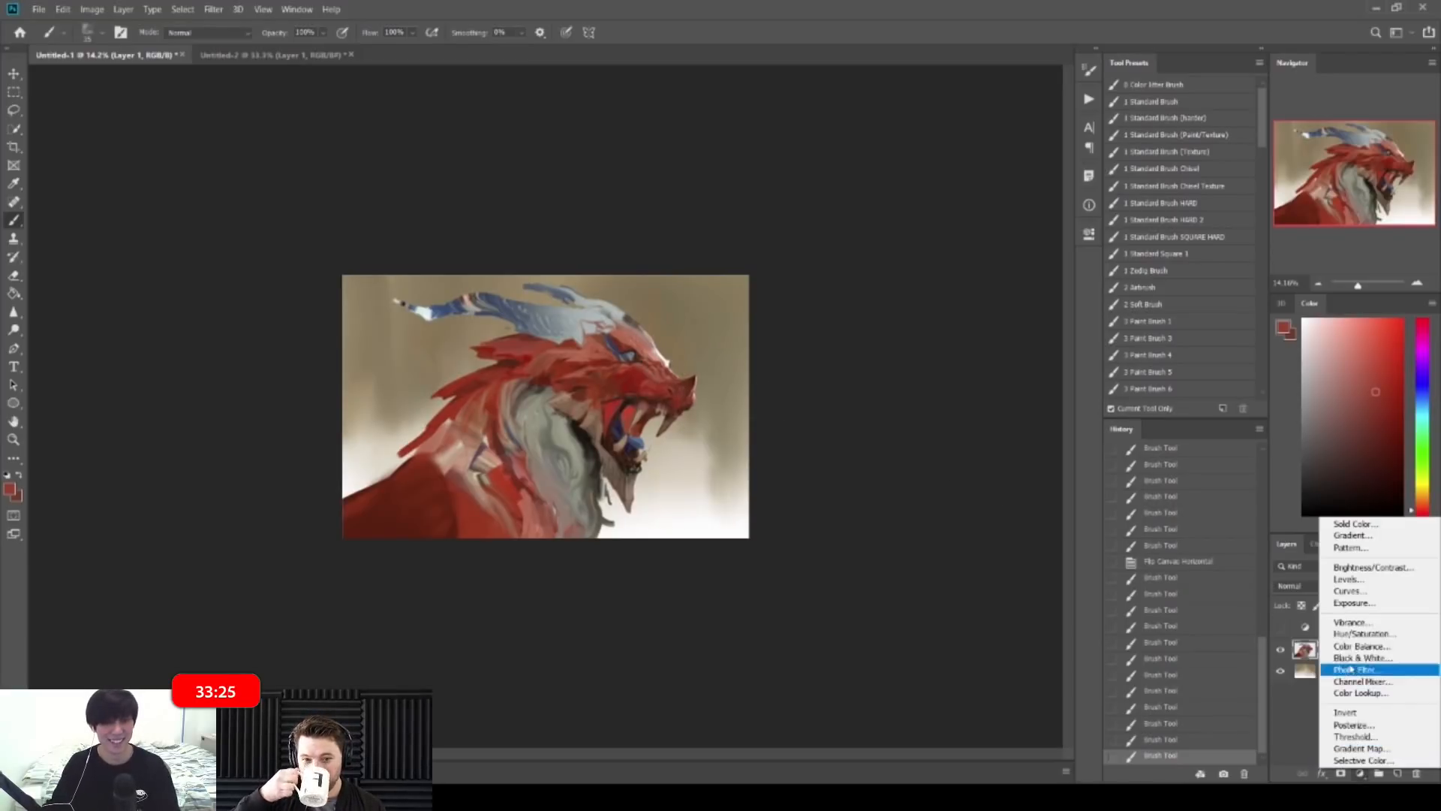
Step: Add a Curves adjustment layer and clip it to Layer 1
left_click(1364, 596)
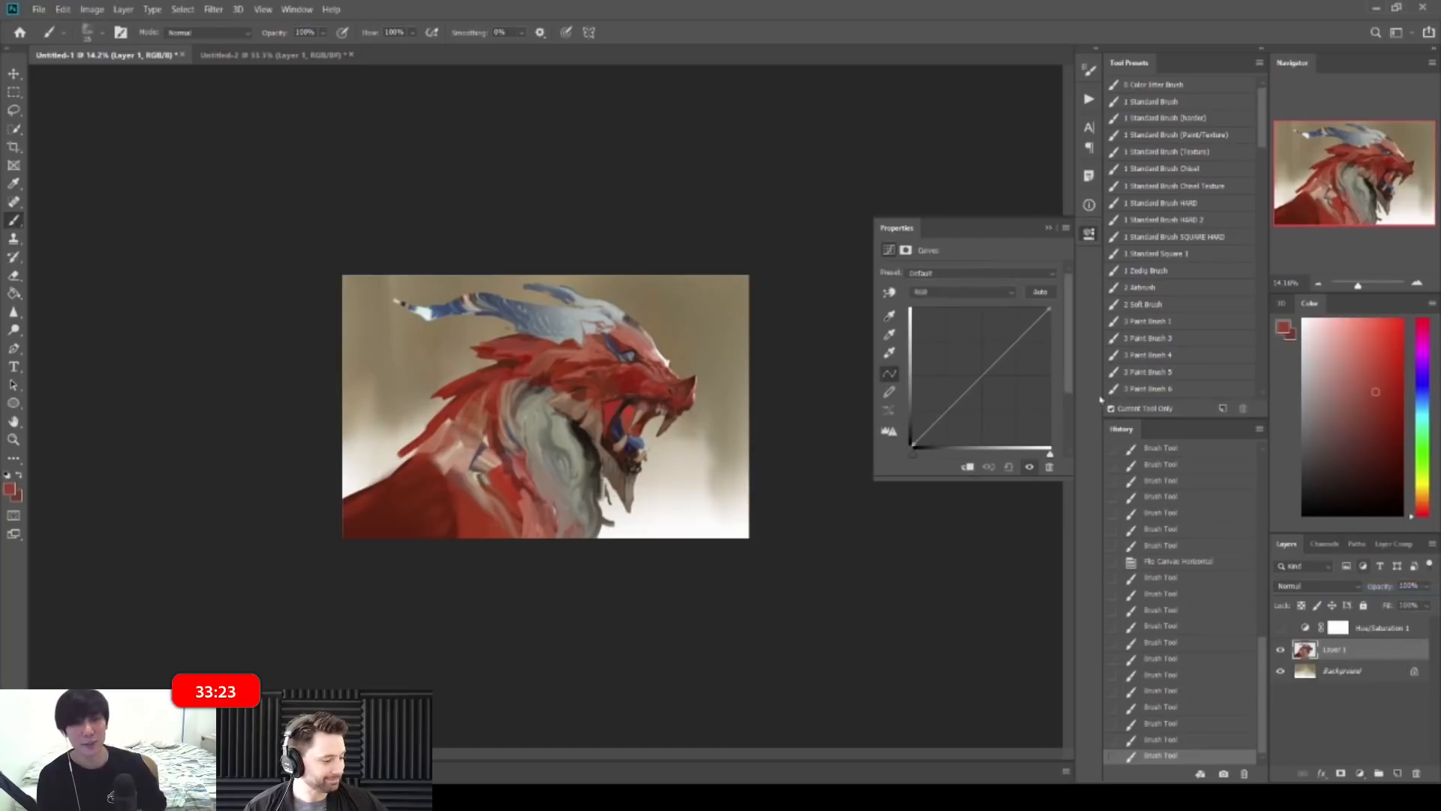
left_click(1007, 293)
left_click(1281, 648)
left_click(1281, 648)
left_click(1281, 649)
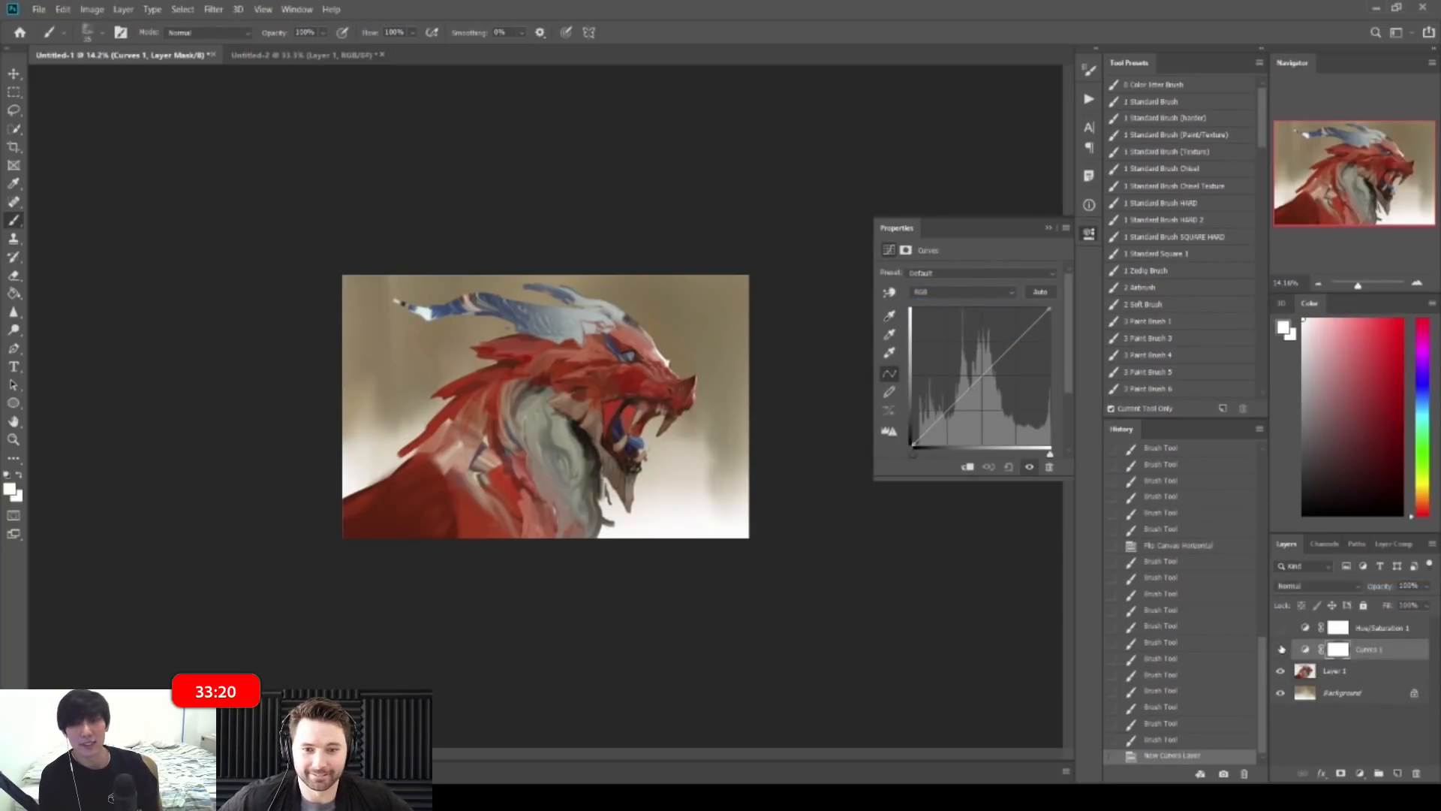
left_click(1319, 659, "alt")
Step: Pull a point on the Blue curve down to warm the colours
left_click(963, 292)
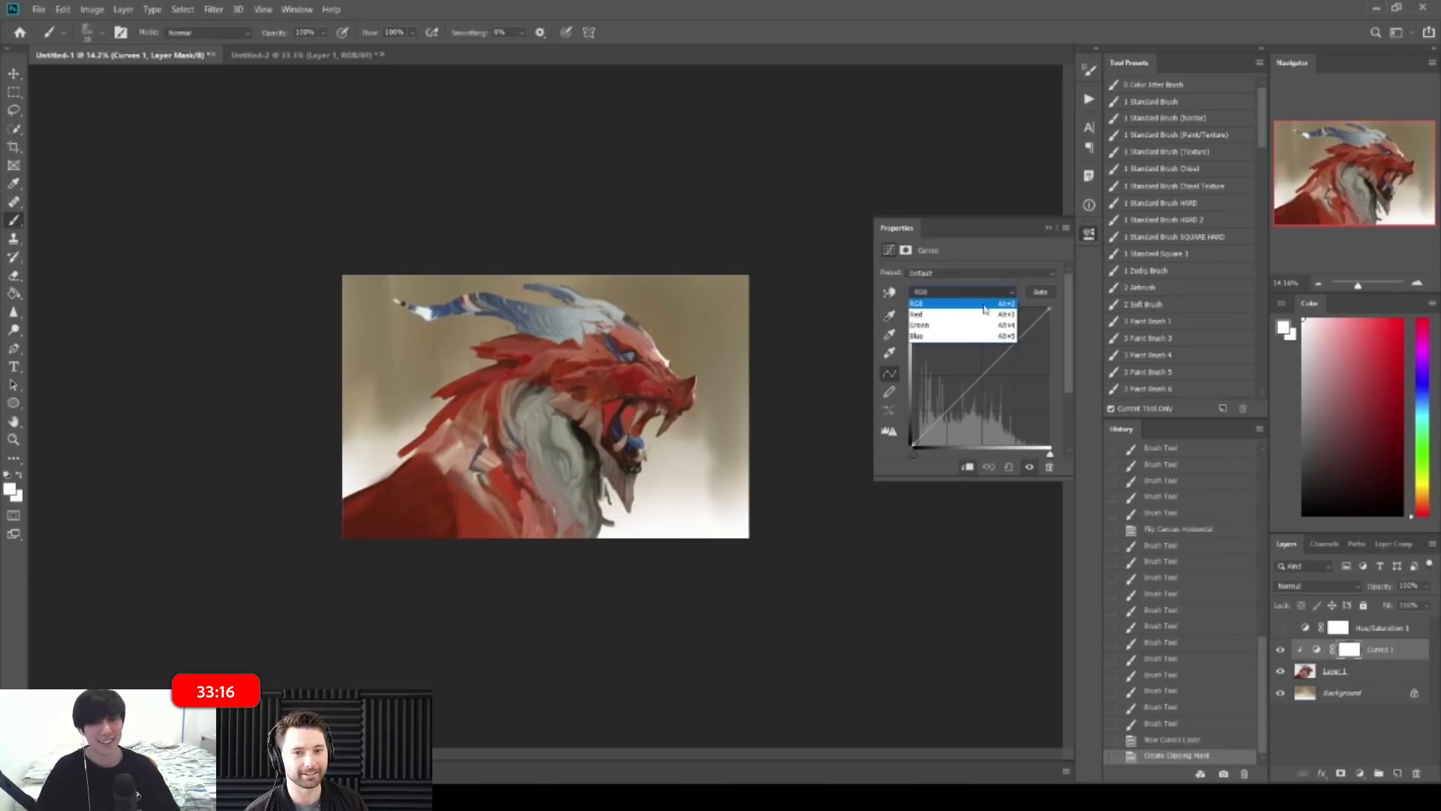
left_click(970, 337)
left_click(1032, 322)
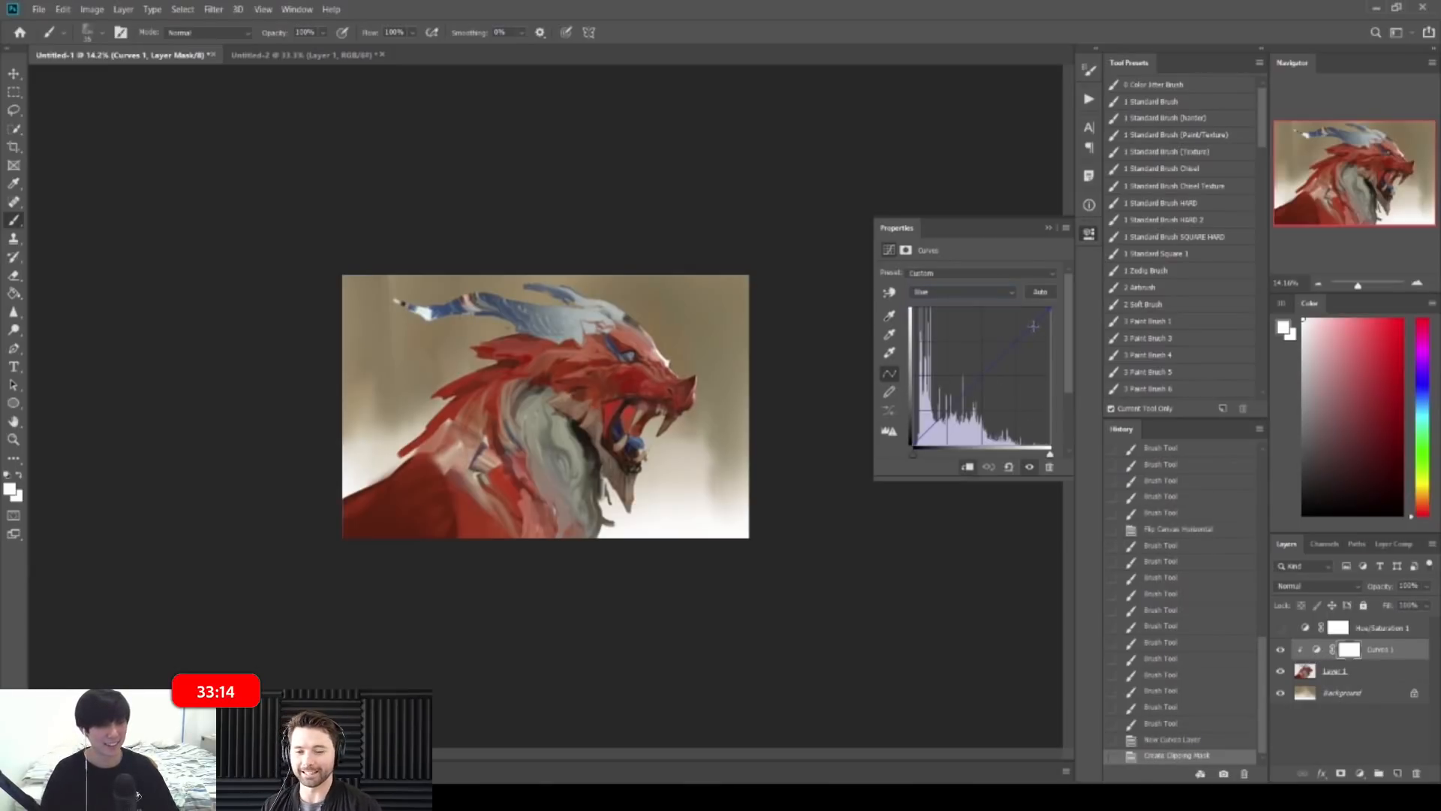
left_click_drag(1032, 321, 973, 381)
Step: Lift the lower Red curve to shift the reds toward orange-brown
left_click(963, 291)
left_click(949, 306)
left_click_drag(918, 435, 933, 421)
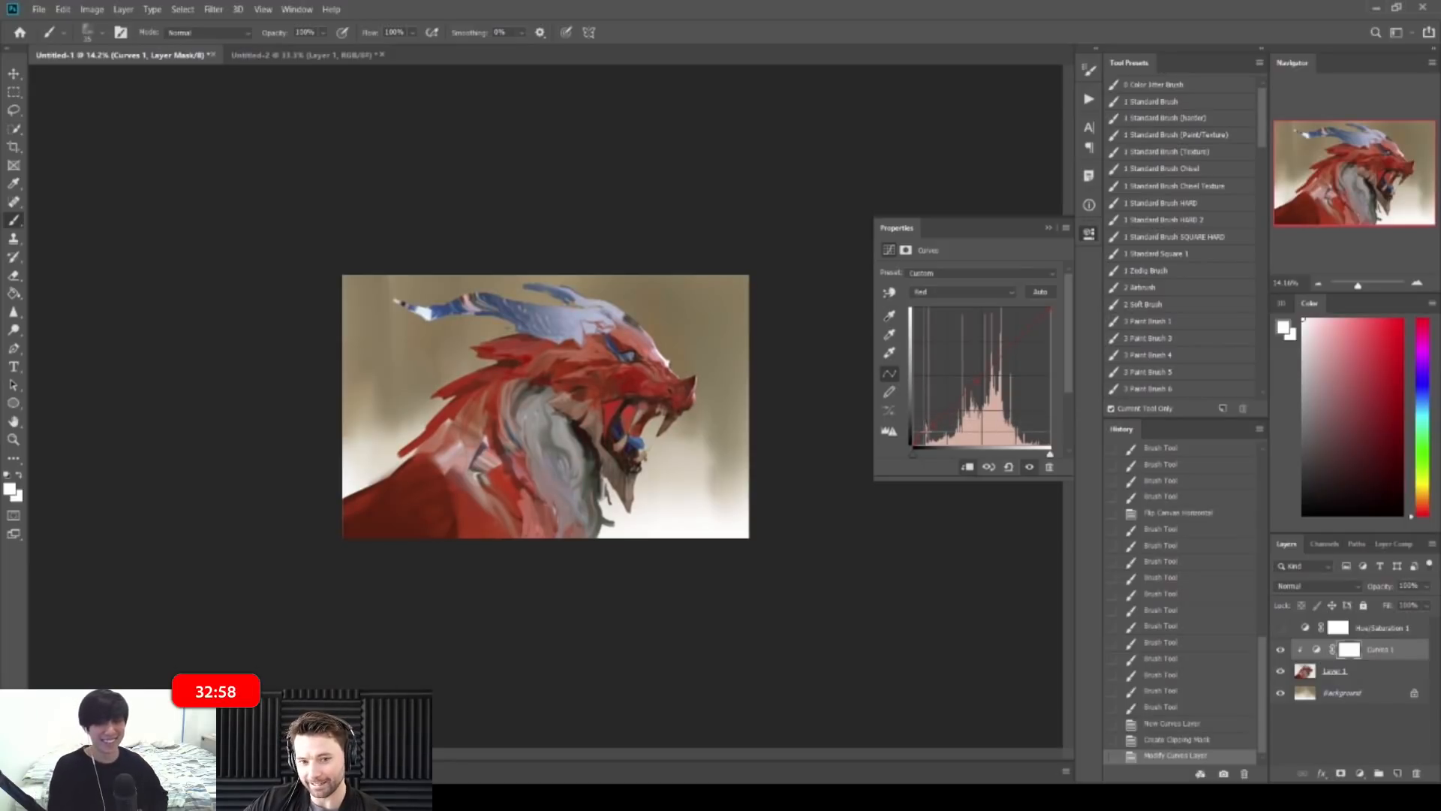
mouse_move(935, 417)
left_mouse_down()
mouse_move(960, 397)
mouse_move(927, 424)
left_mouse_up()
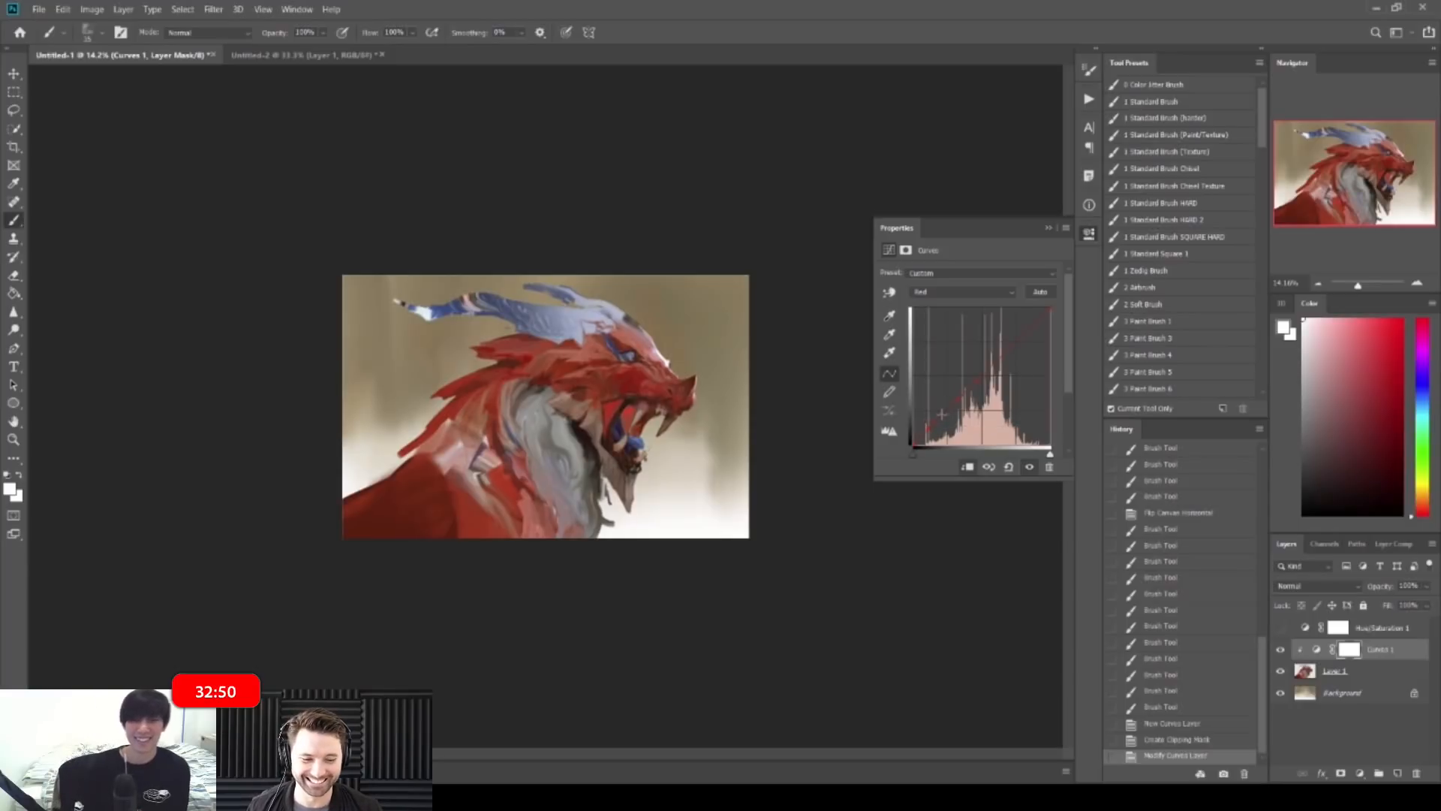
Step: Lower the Blue channel's shadows slightly to yellow the darks
left_click(968, 292)
left_click(964, 340)
mouse_move(933, 428)
left_mouse_down()
mouse_move(957, 409)
mouse_move(933, 432)
left_mouse_up()
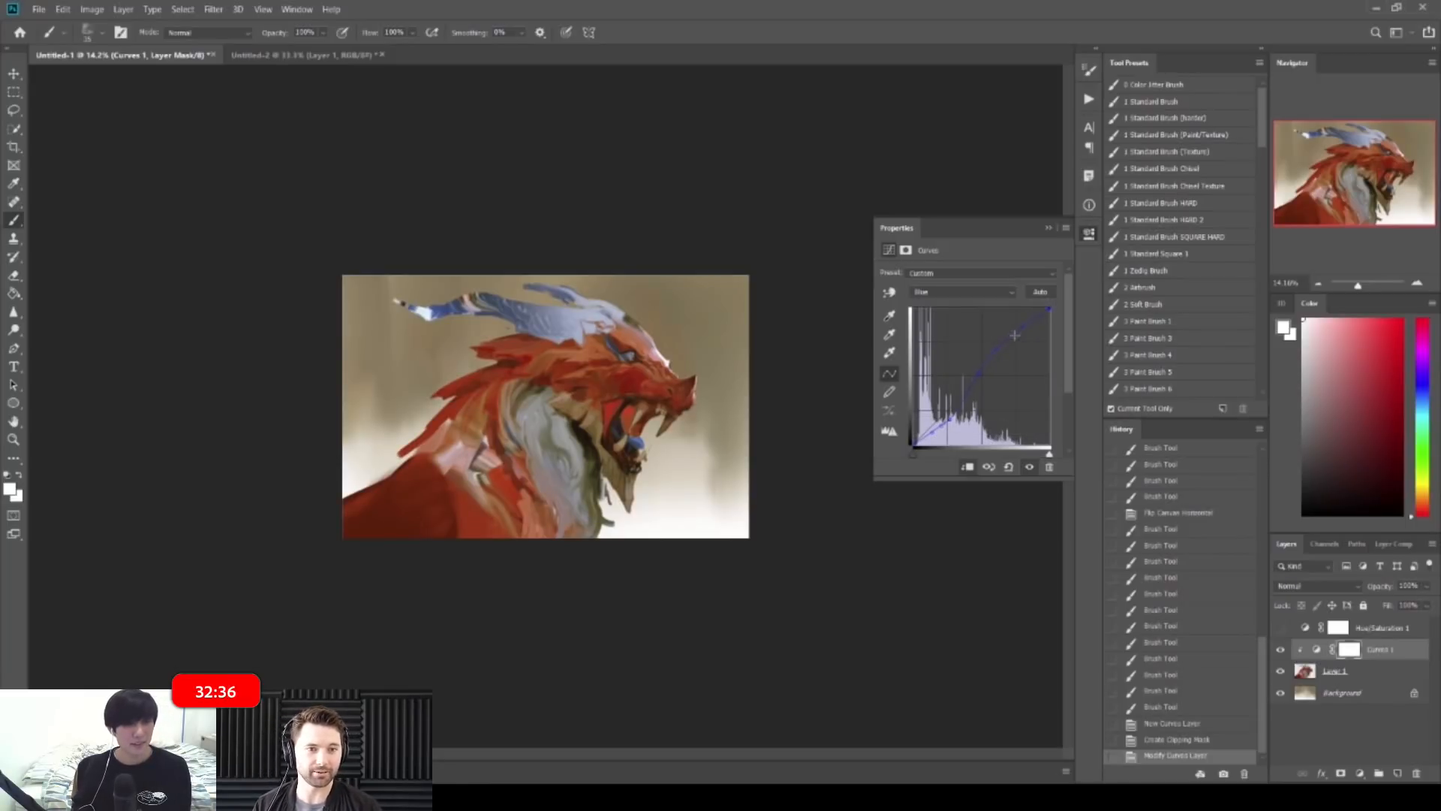
Step: Refine the Blue curve, comparing with Curves 1 hidden, then Alt-drag a copy below Layer 1
mouse_move(1006, 337)
left_mouse_down()
mouse_move(988, 333)
mouse_move(994, 359)
mouse_move(1009, 329)
mouse_move(992, 350)
left_mouse_up()
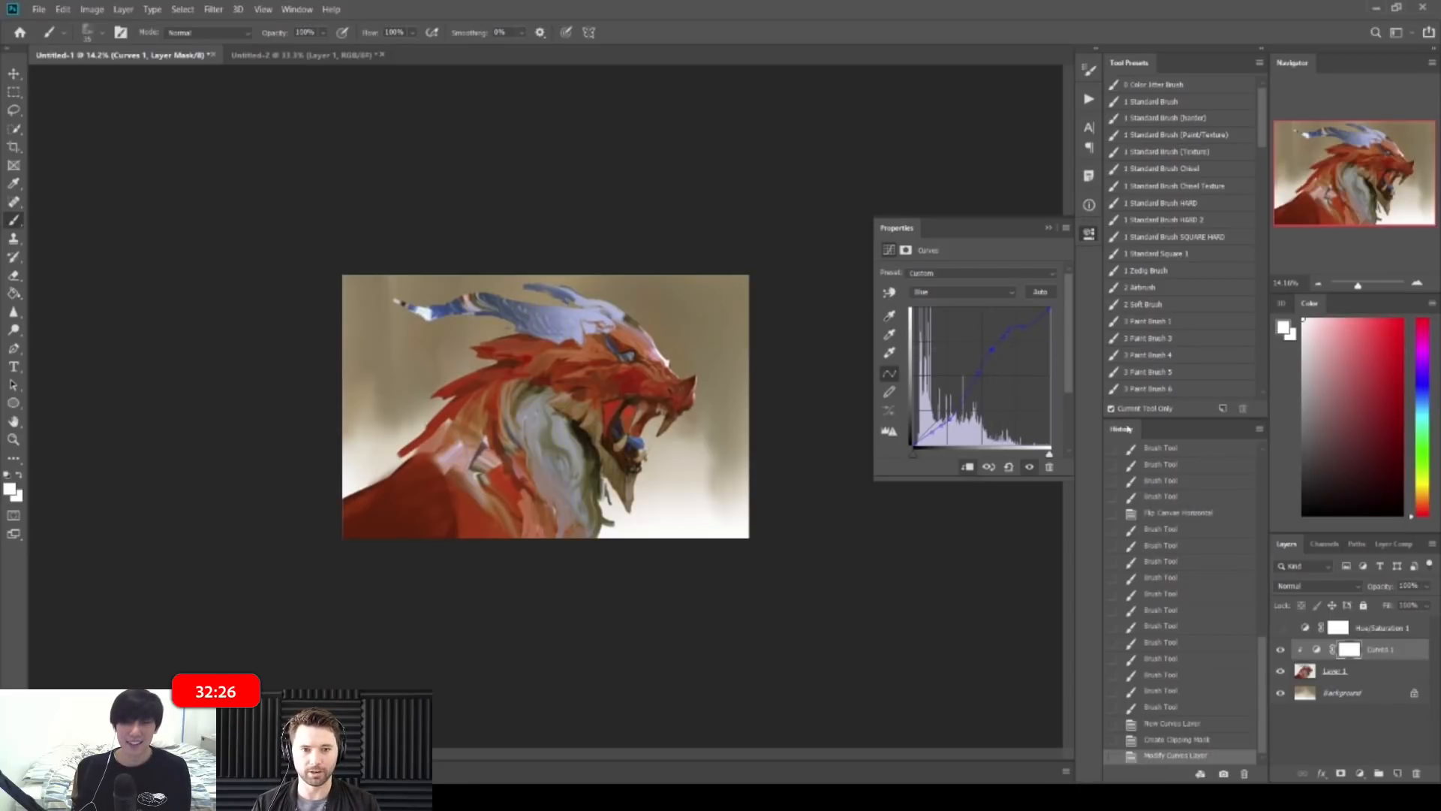
left_click(1280, 651)
left_click(1281, 650)
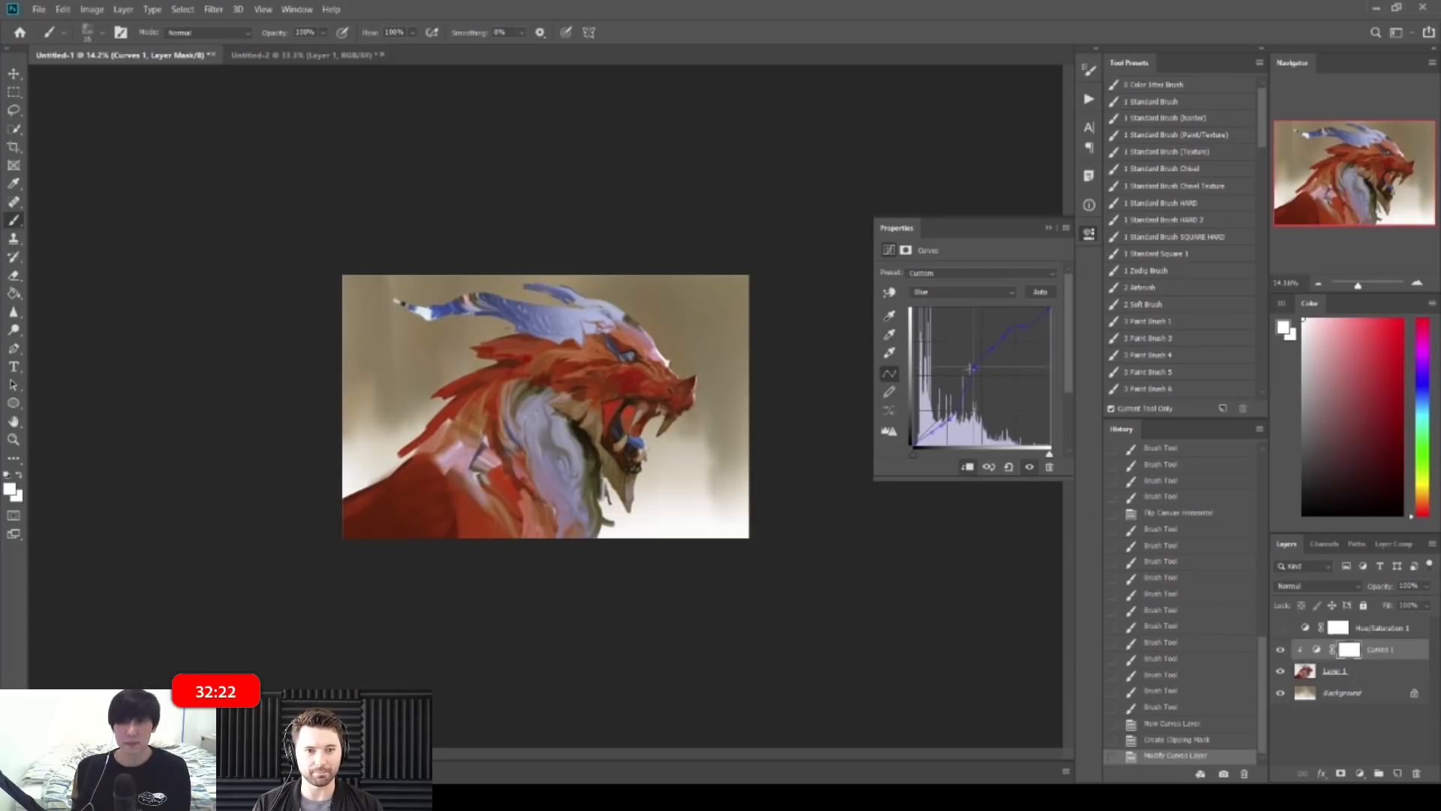
mouse_move(975, 374)
left_mouse_down()
mouse_move(958, 391)
mouse_move(961, 379)
left_mouse_up()
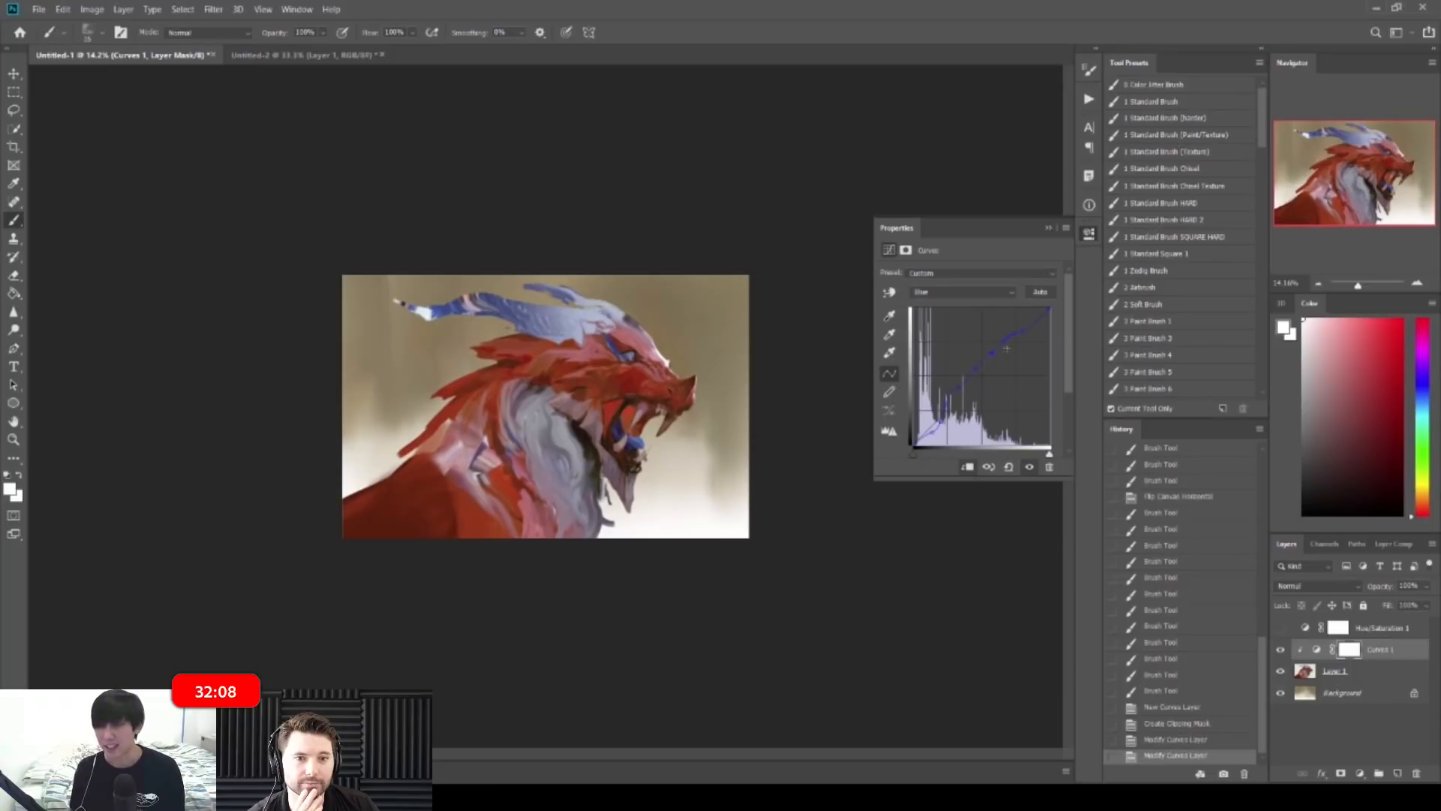
left_click(1280, 654)
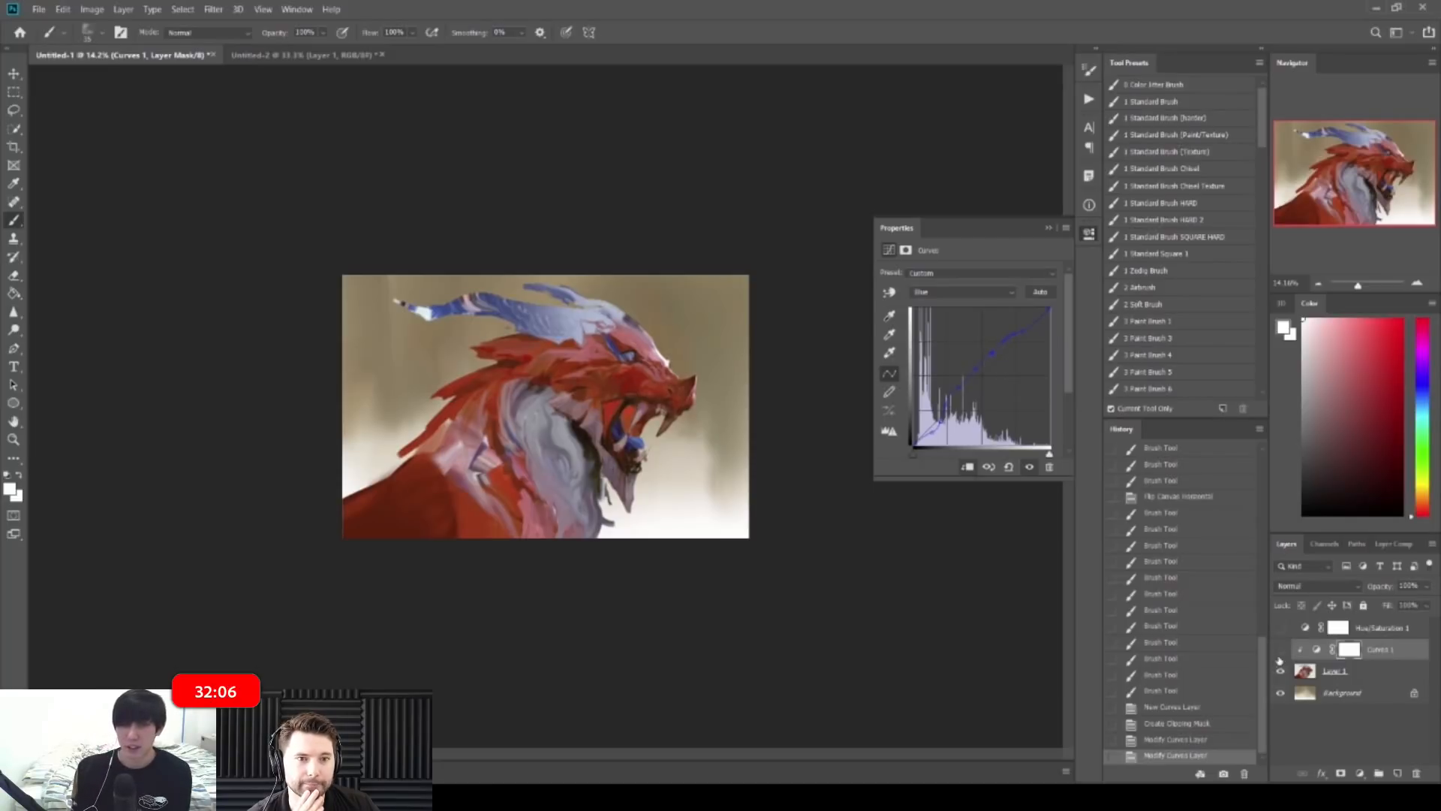
left_click(1281, 650)
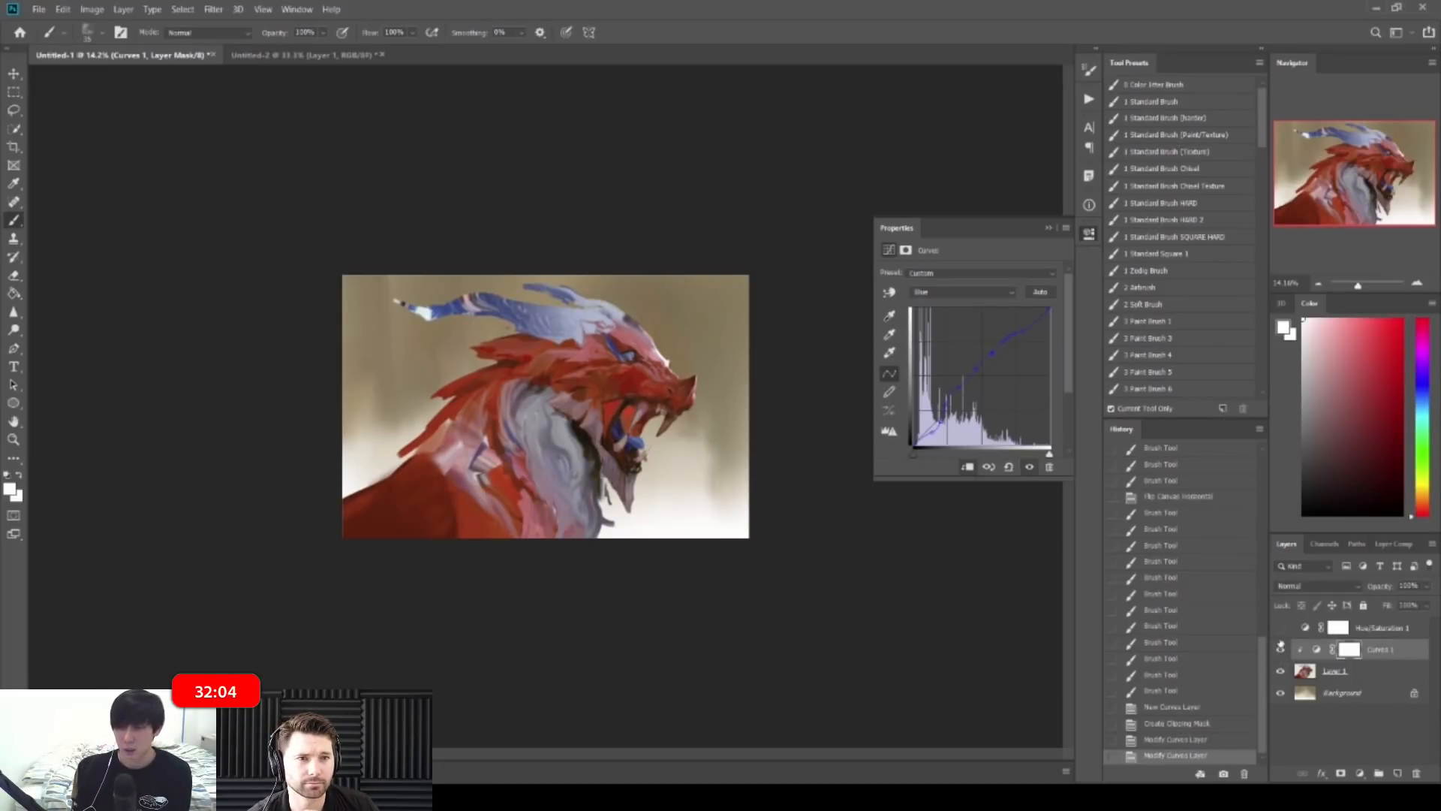
left_click_drag(933, 429, 932, 434)
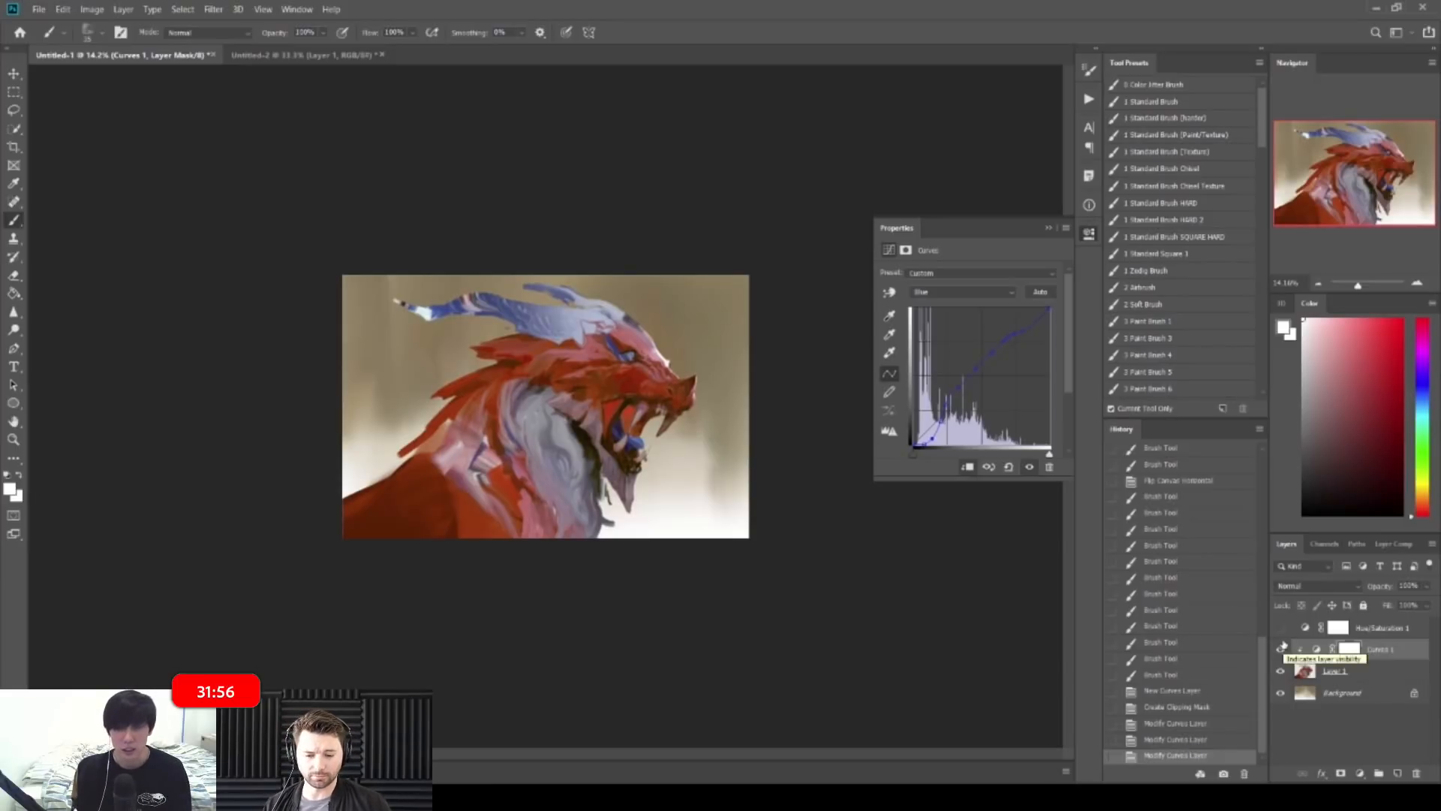
left_click_drag(1396, 647, 1366, 683)
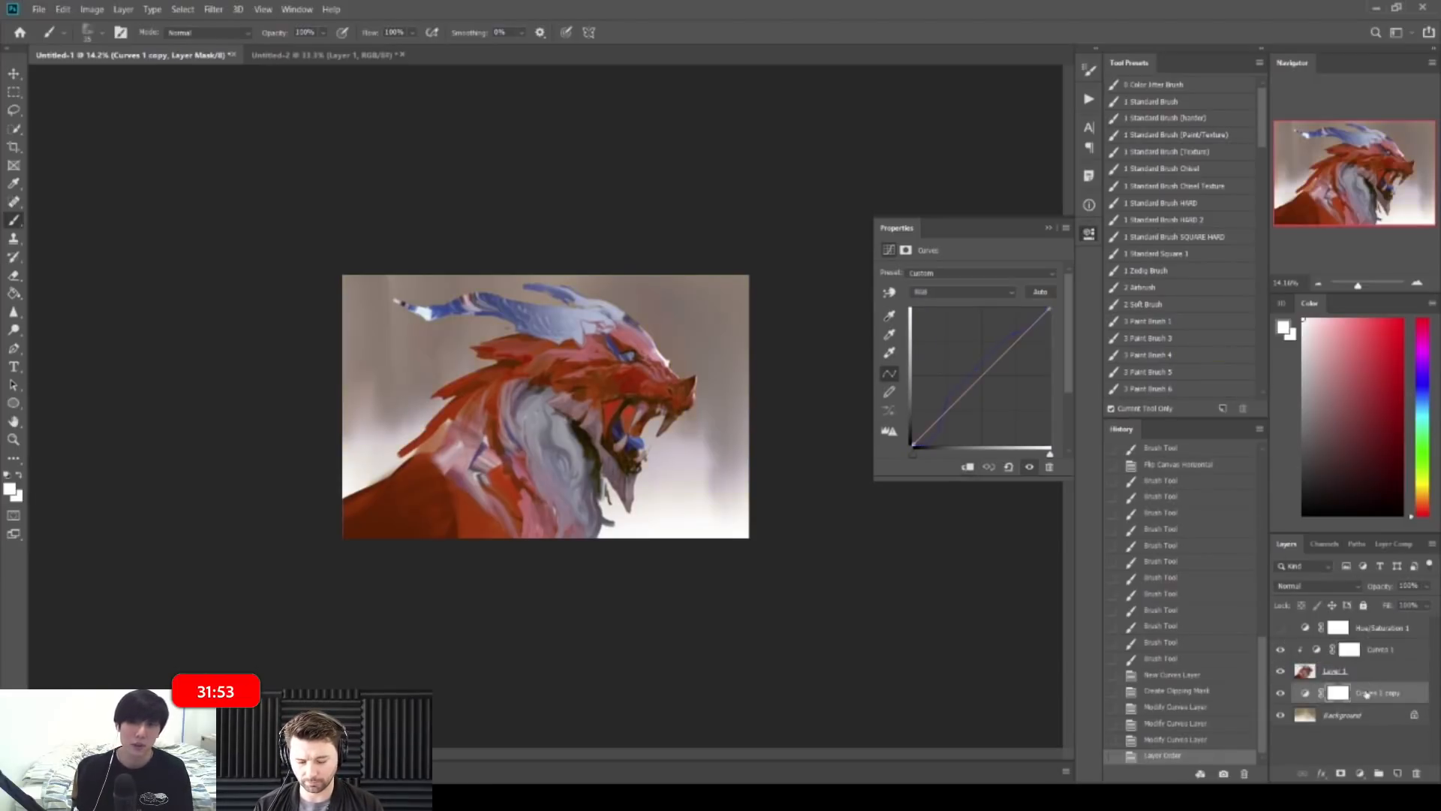
Step: Lower the Curves 1 copy's Fill to 74%
left_click(1281, 693)
left_click(1280, 692)
mouse_move(1388, 608)
left_mouse_down()
mouse_move(1370, 611)
mouse_move(1386, 610)
left_mouse_up()
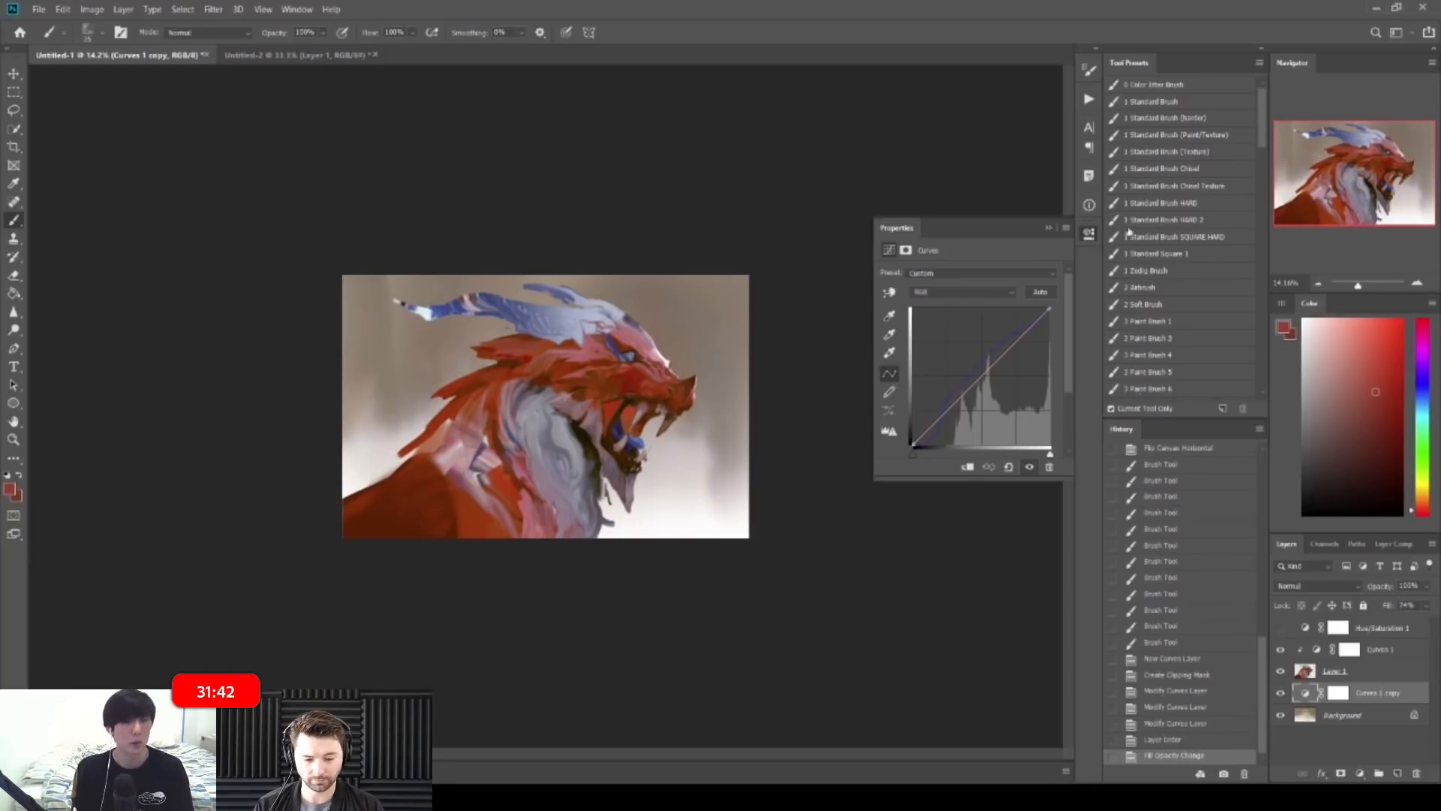
Step: Check the painting's values by toggling Hue/Saturation 1, then zoom into the dragon's head
left_click(1089, 233)
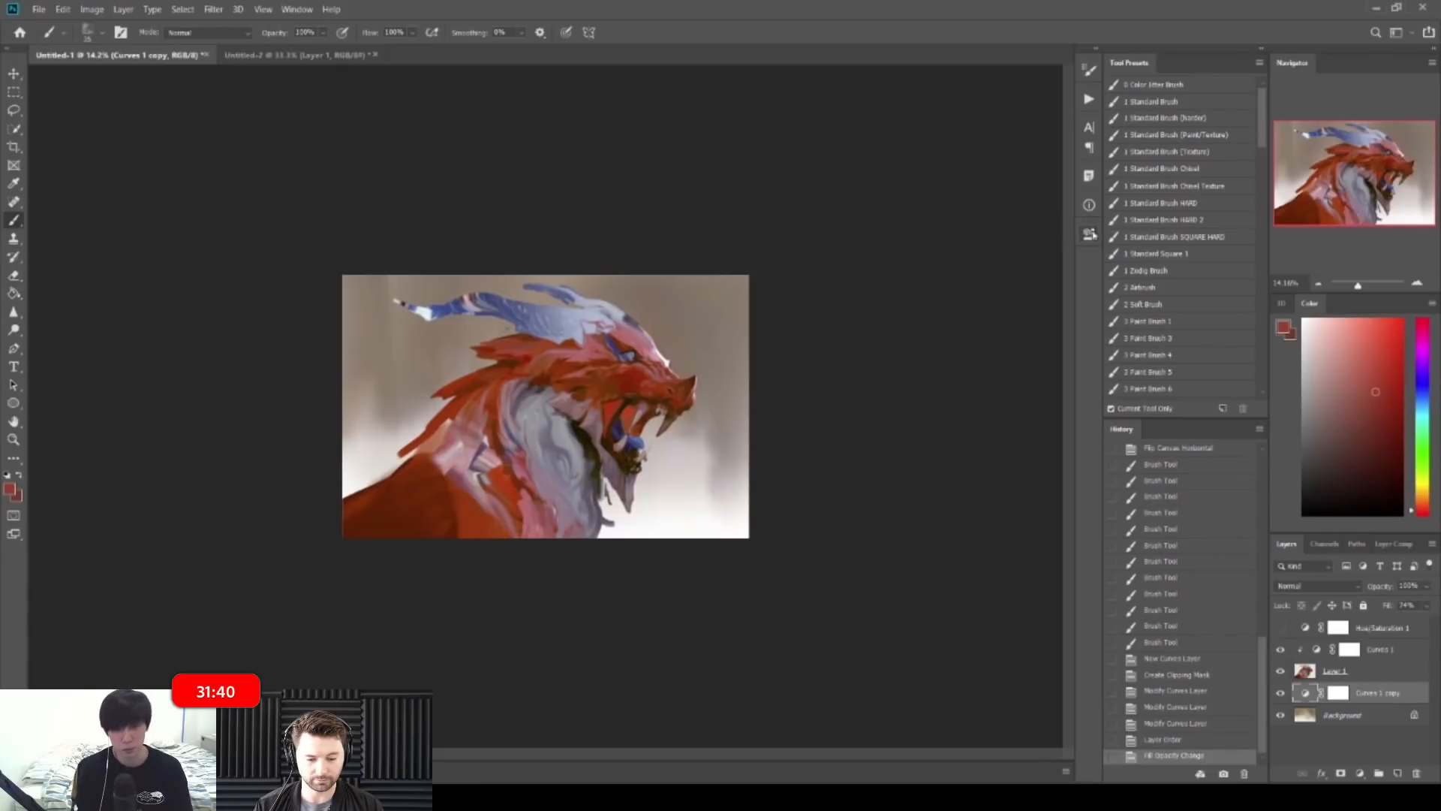
key("shift+alt+c")
left_click(1292, 623)
left_click(1281, 628)
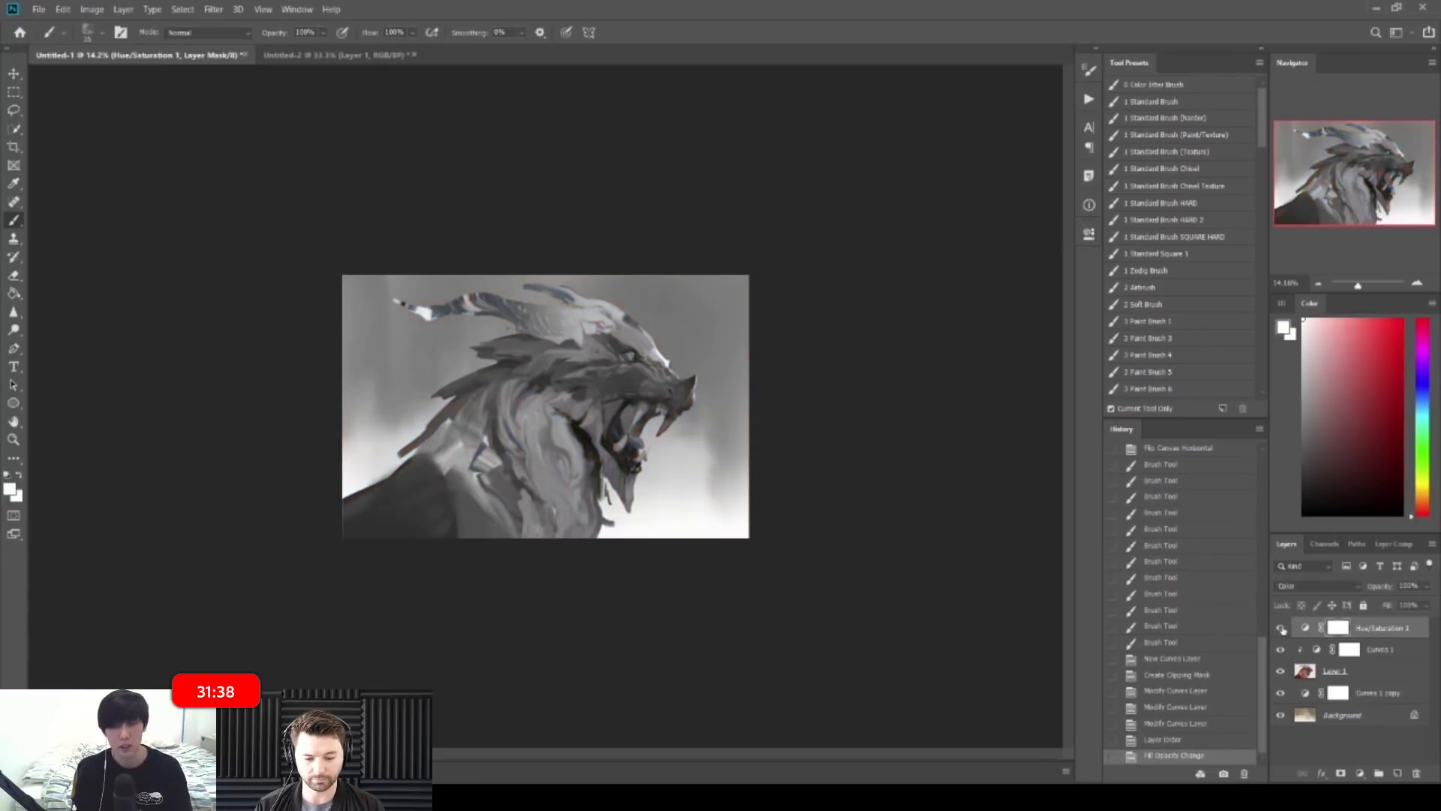
left_click(1281, 628)
left_click(1282, 628)
left_click(1281, 628)
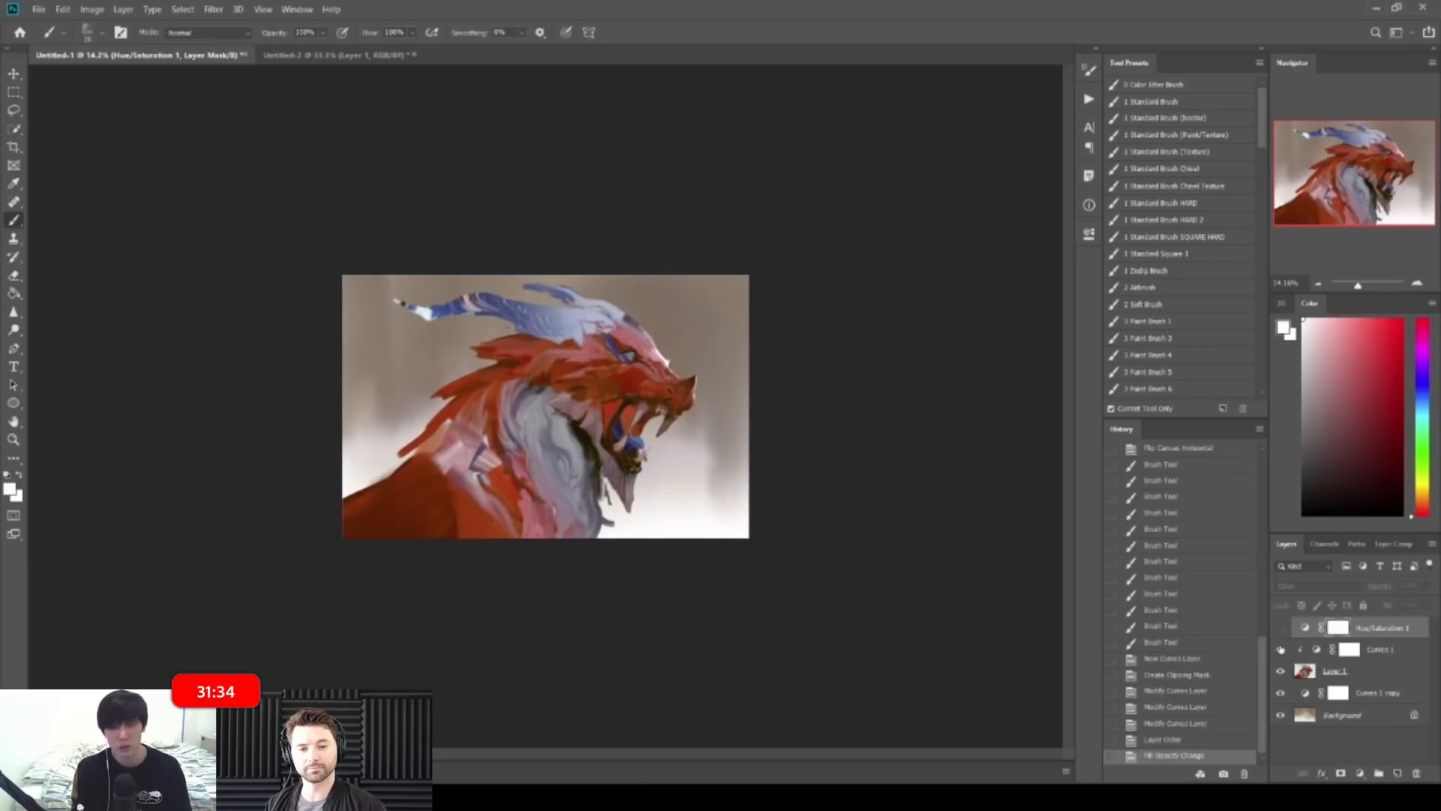
key("z")
left_click_drag(694, 285, 781, 319)
Step: Choose the 3 Paint Brush 1 brush preset
key("b")
key("z")
mouse_move(643, 361)
left_mouse_down()
mouse_move(660, 364)
mouse_move(630, 365)
left_mouse_up()
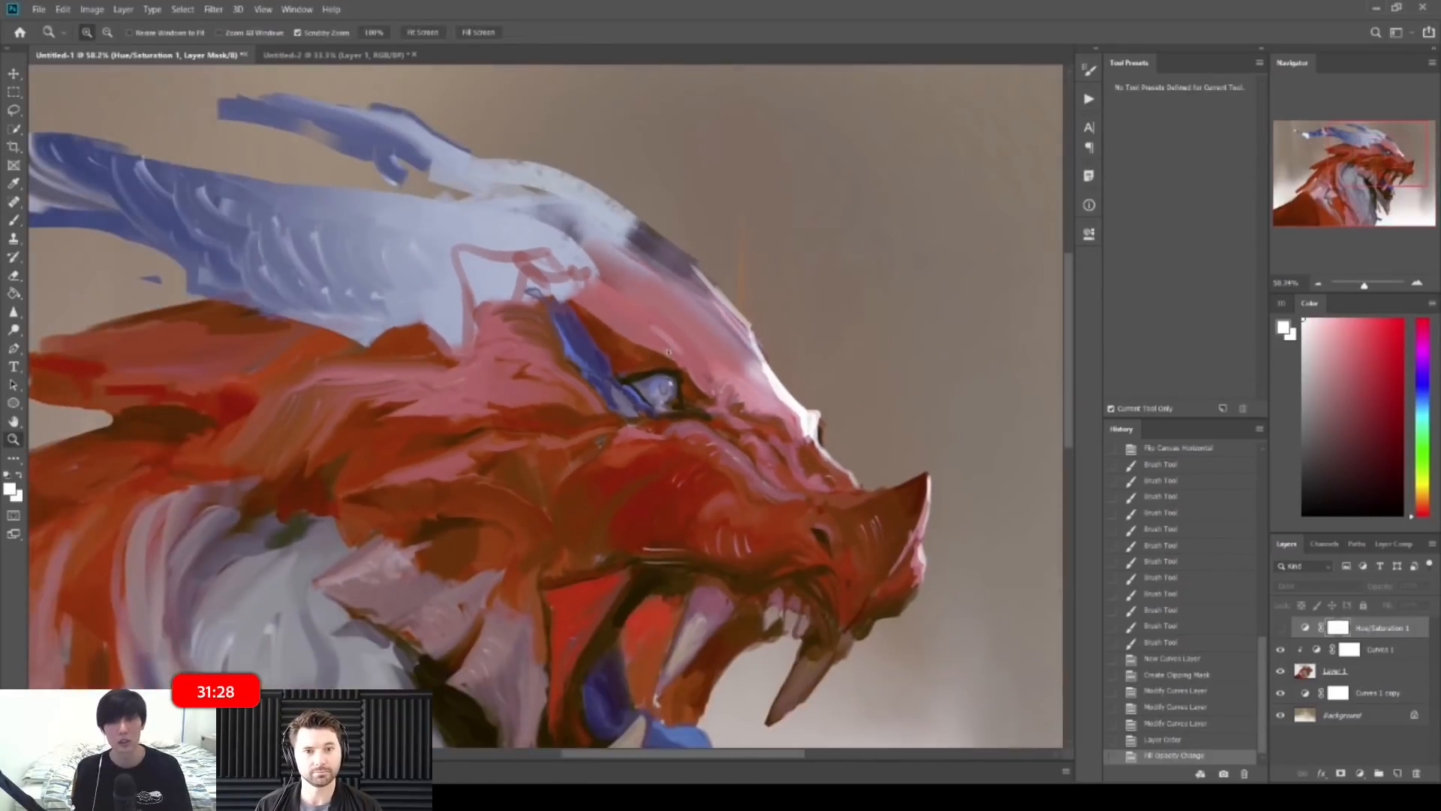
key("b")
right_click(673, 368)
left_click(1099, 326)
left_click(1162, 322)
Step: Dismiss the hidden-layer error and add a new Layer 2 above Curves 1
key("z")
key("b")
mouse_move(826, 399)
left_mouse_down()
mouse_move(780, 409)
mouse_move(813, 418)
mouse_move(816, 464)
left_mouse_up()
key("z")
key("b")
key("z")
key("b")
left_click(778, 482)
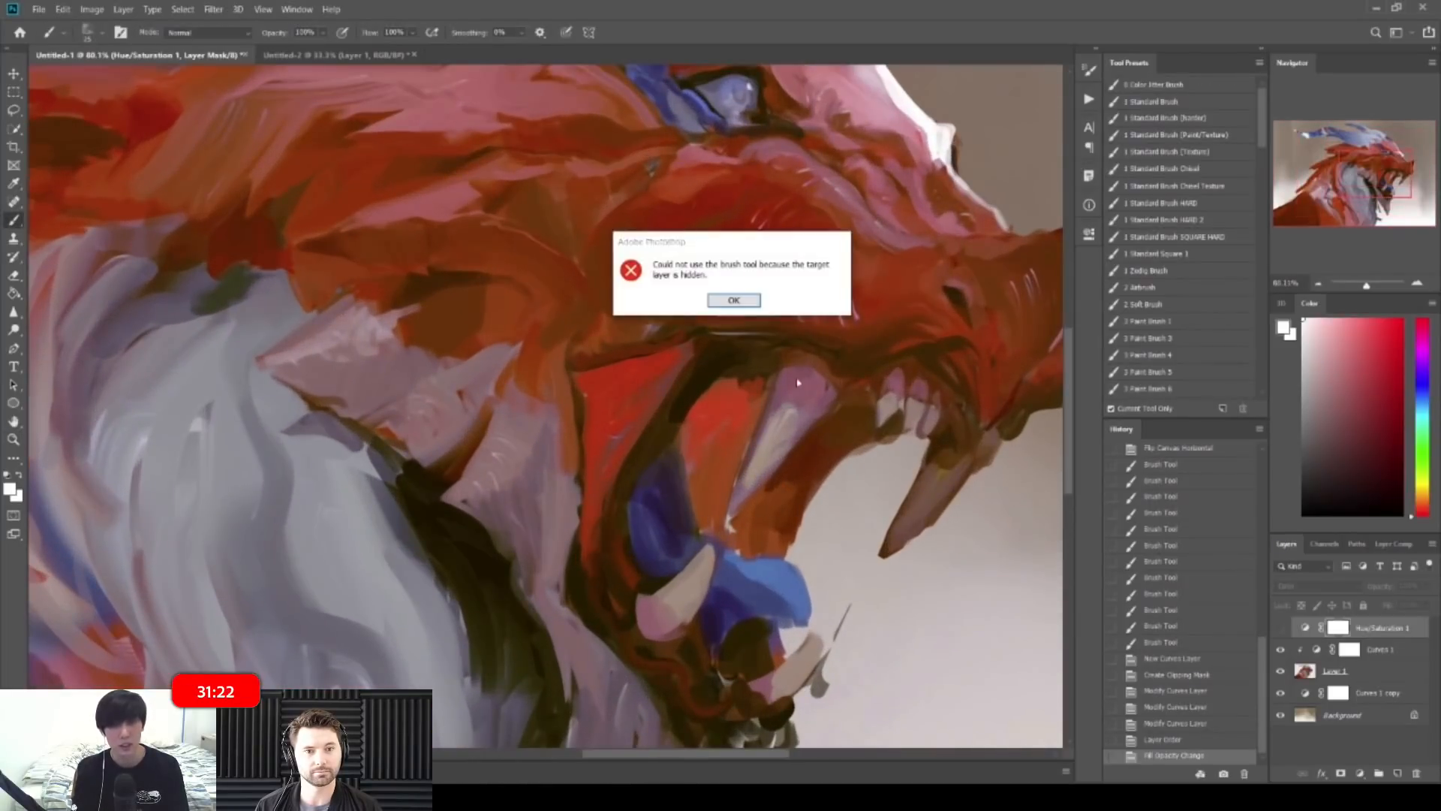
key("Return")
left_click(1378, 650)
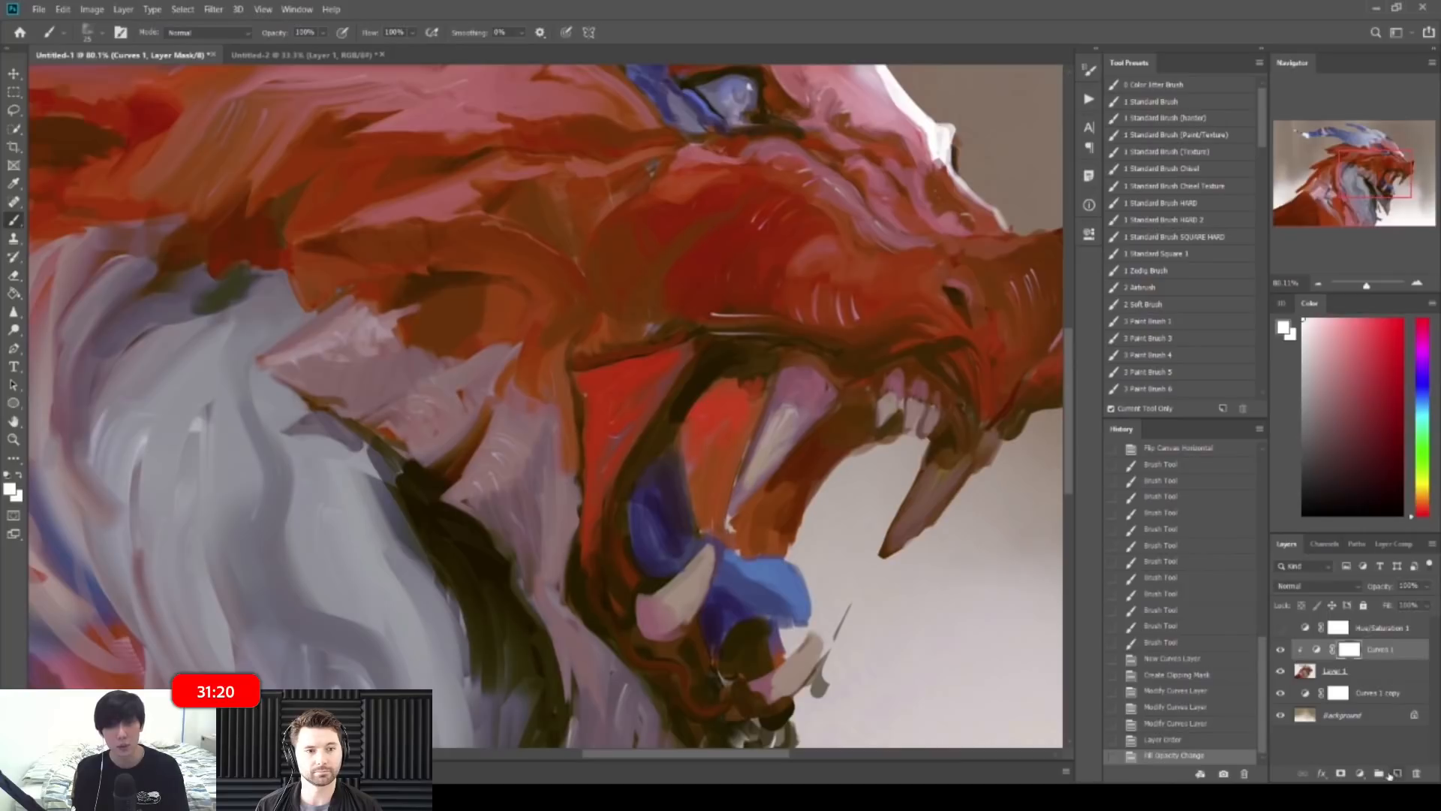
left_click(1390, 775)
Step: Paint dark sampled strokes inside the mouth beside the fangs
key("z")
mouse_move(769, 404)
left_mouse_down()
mouse_move(694, 417)
mouse_move(727, 422)
left_mouse_up()
key("b")
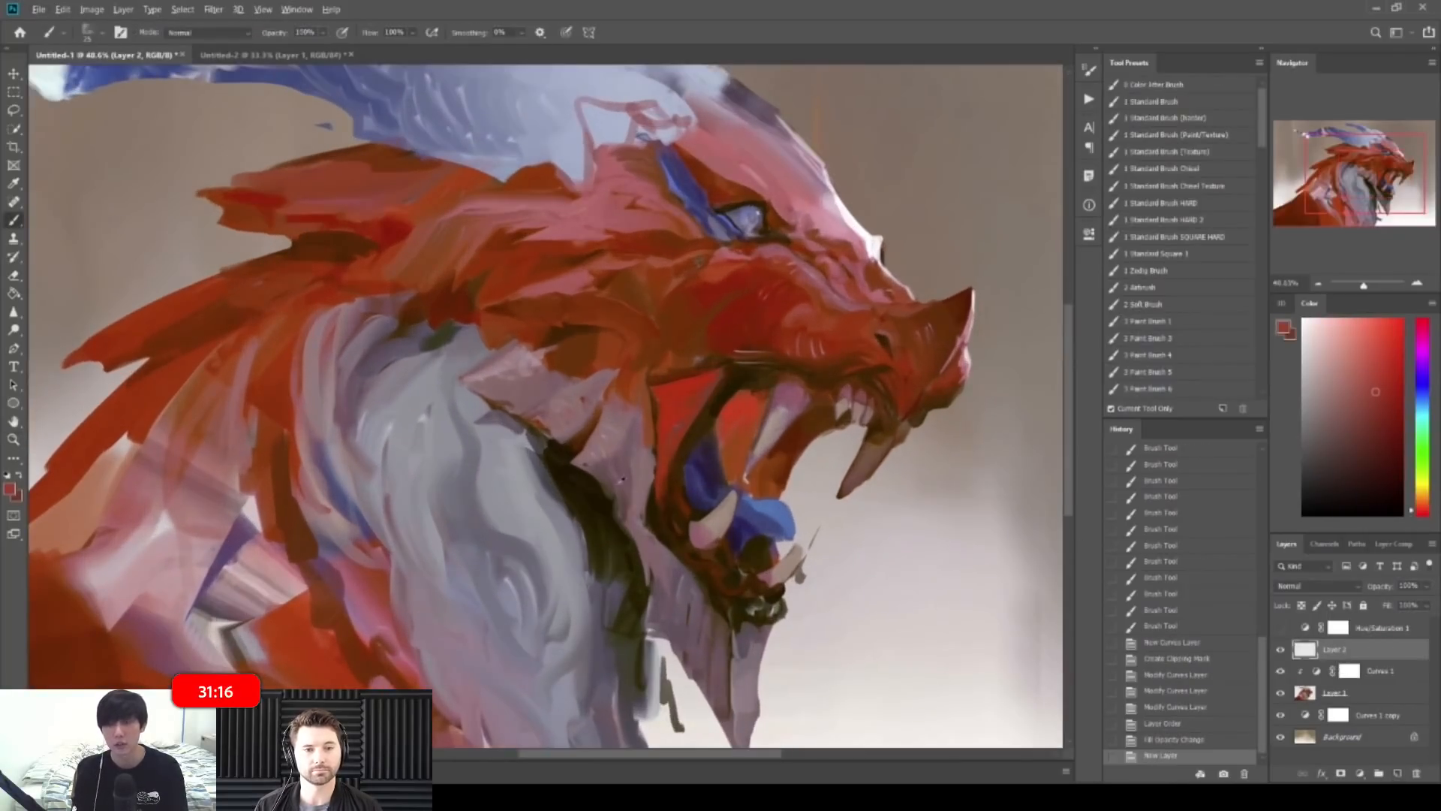
left_click(716, 394, "alt")
left_click_drag(743, 403, 729, 450)
left_click(598, 485, "alt")
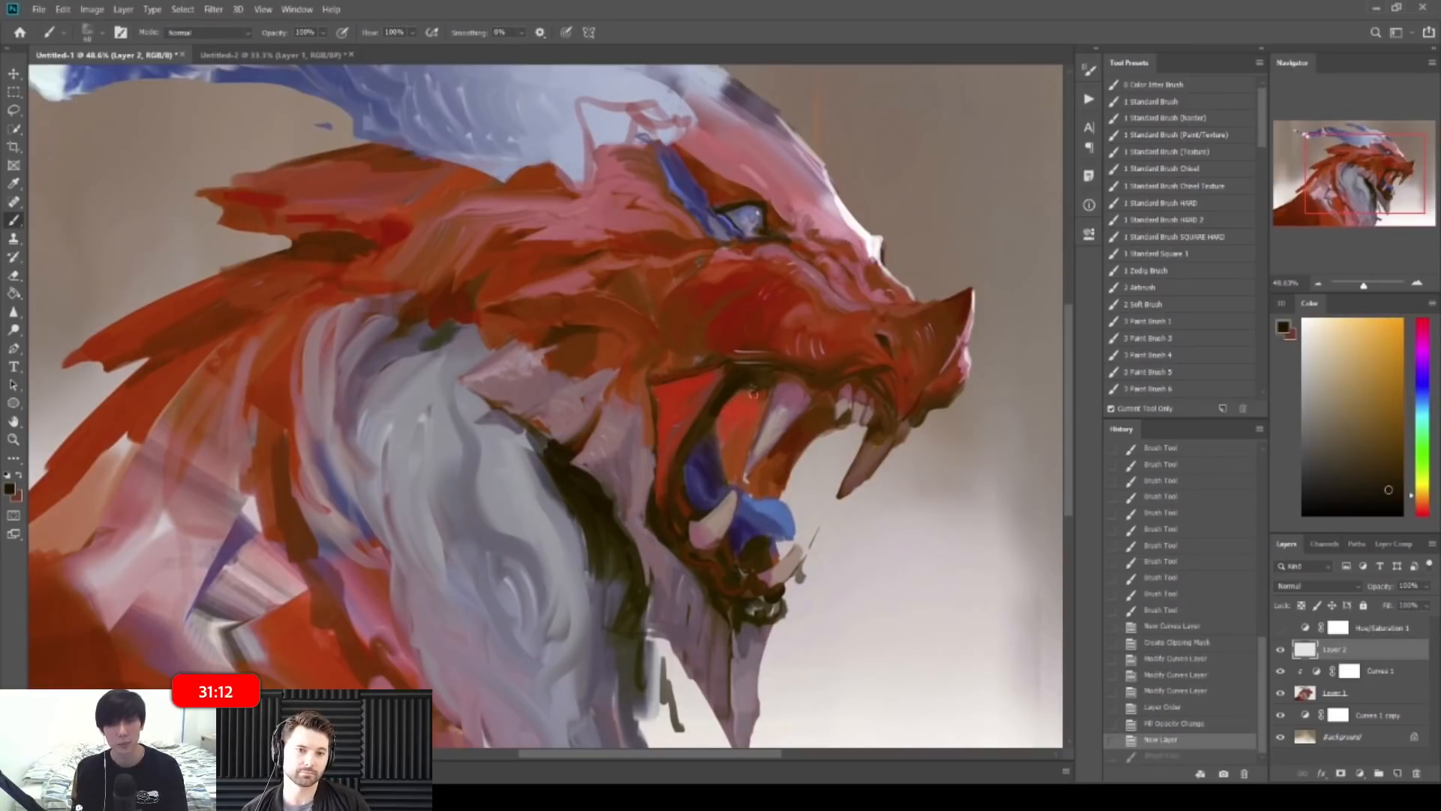
mouse_move(723, 435)
left_mouse_down()
mouse_move(730, 465)
mouse_move(752, 412)
left_mouse_up()
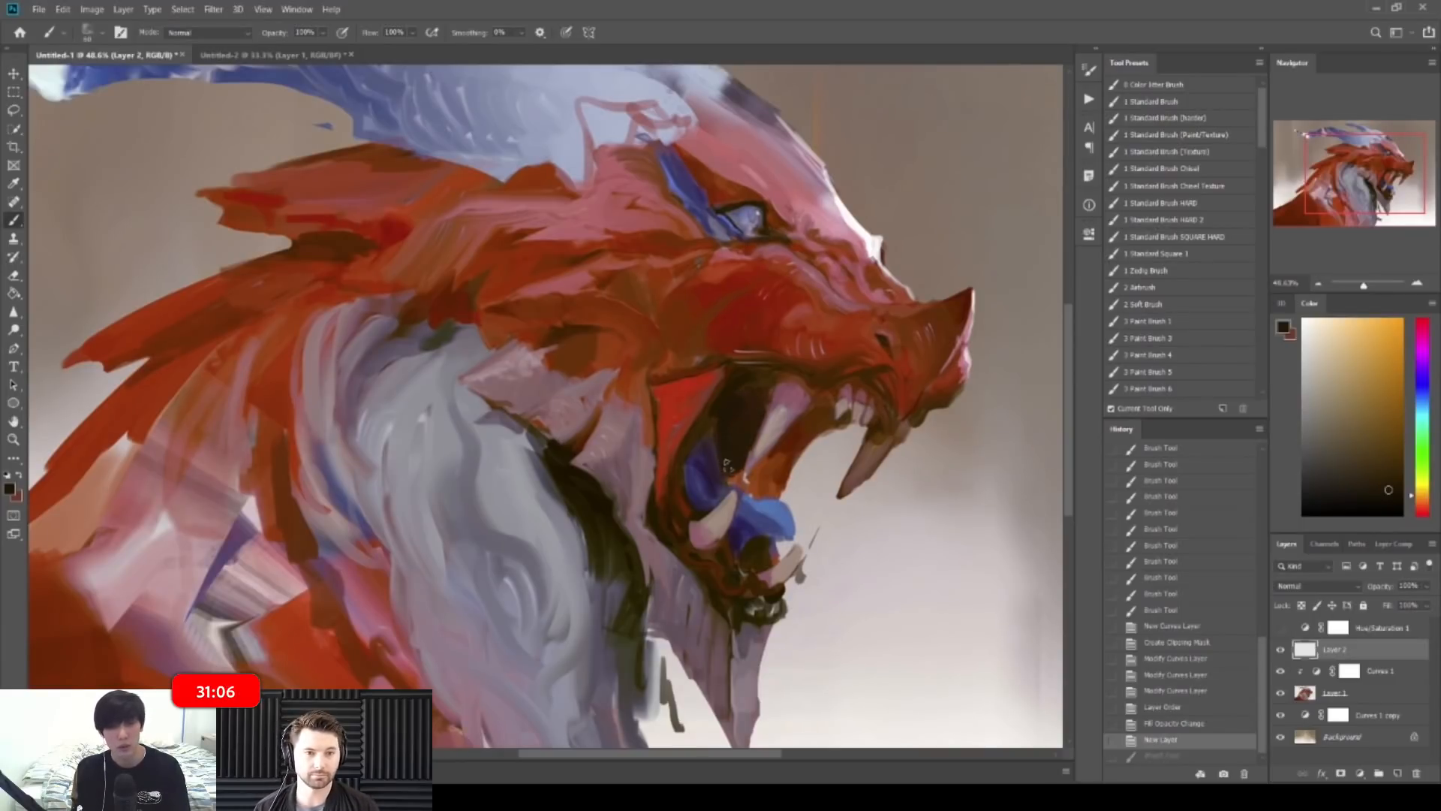
key("ctrl+shift+z")
mouse_move(753, 488)
left_mouse_down()
mouse_move(777, 454)
mouse_move(755, 478)
mouse_move(653, 465)
left_mouse_up()
Step: Refine the mouth's inner edge with sampled brown and red, then flip the canvas horizontally
left_click(767, 472, "alt")
left_click(773, 464, "alt")
left_click(765, 464, "alt")
key("ctrl+shift+h")
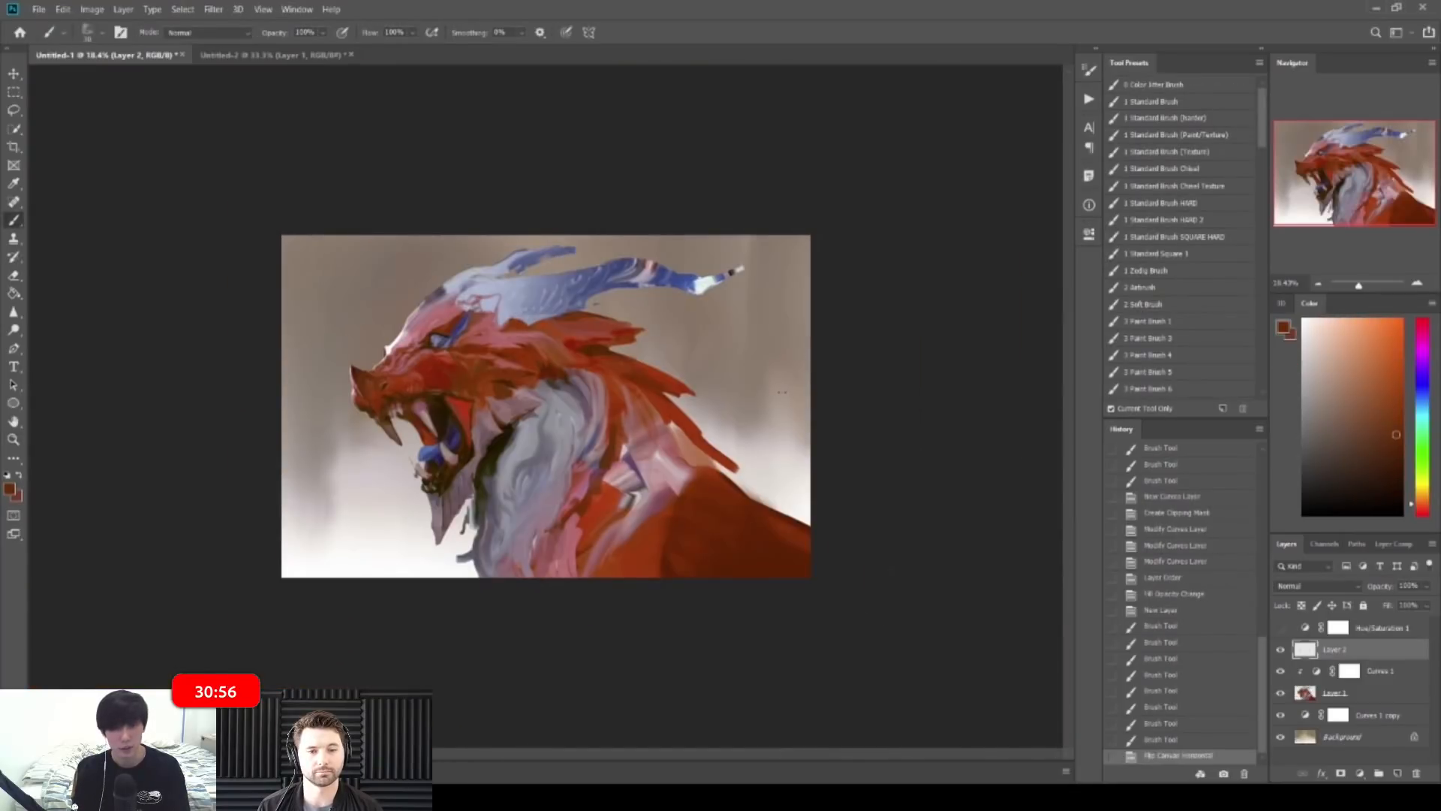
Step: Flip the canvas back and paint lighter orange-brown strokes on the jaw
key("ctrl+shift+h")
mouse_move(574, 404)
left_mouse_down()
mouse_move(695, 402)
mouse_move(668, 421)
left_mouse_up()
left_click(677, 414, "alt")
mouse_move(682, 399)
left_mouse_down()
mouse_move(696, 400)
mouse_move(670, 420)
left_mouse_up()
mouse_move(684, 382)
left_mouse_down()
mouse_move(678, 448)
mouse_move(646, 461)
mouse_move(657, 441)
mouse_move(640, 463)
mouse_move(647, 453)
left_mouse_up()
Step: Enlarge the brush and add small orange-brown strokes near the jaw
left_click(682, 475, "alt")
left_click(597, 315, "alt")
key("ctrl+z")
key("]")
left_click_drag(654, 429, 665, 450)
left_click_drag(667, 438, 667, 453)
left_click_drag(670, 439, 669, 452)
mouse_move(754, 434)
left_mouse_down()
mouse_move(682, 352)
mouse_move(752, 434)
left_mouse_up()
Step: Paint brown-orange and lighter orange patches on the cheek
key("z")
key("b")
left_click(619, 367, "alt")
left_click_drag(620, 365, 629, 353)
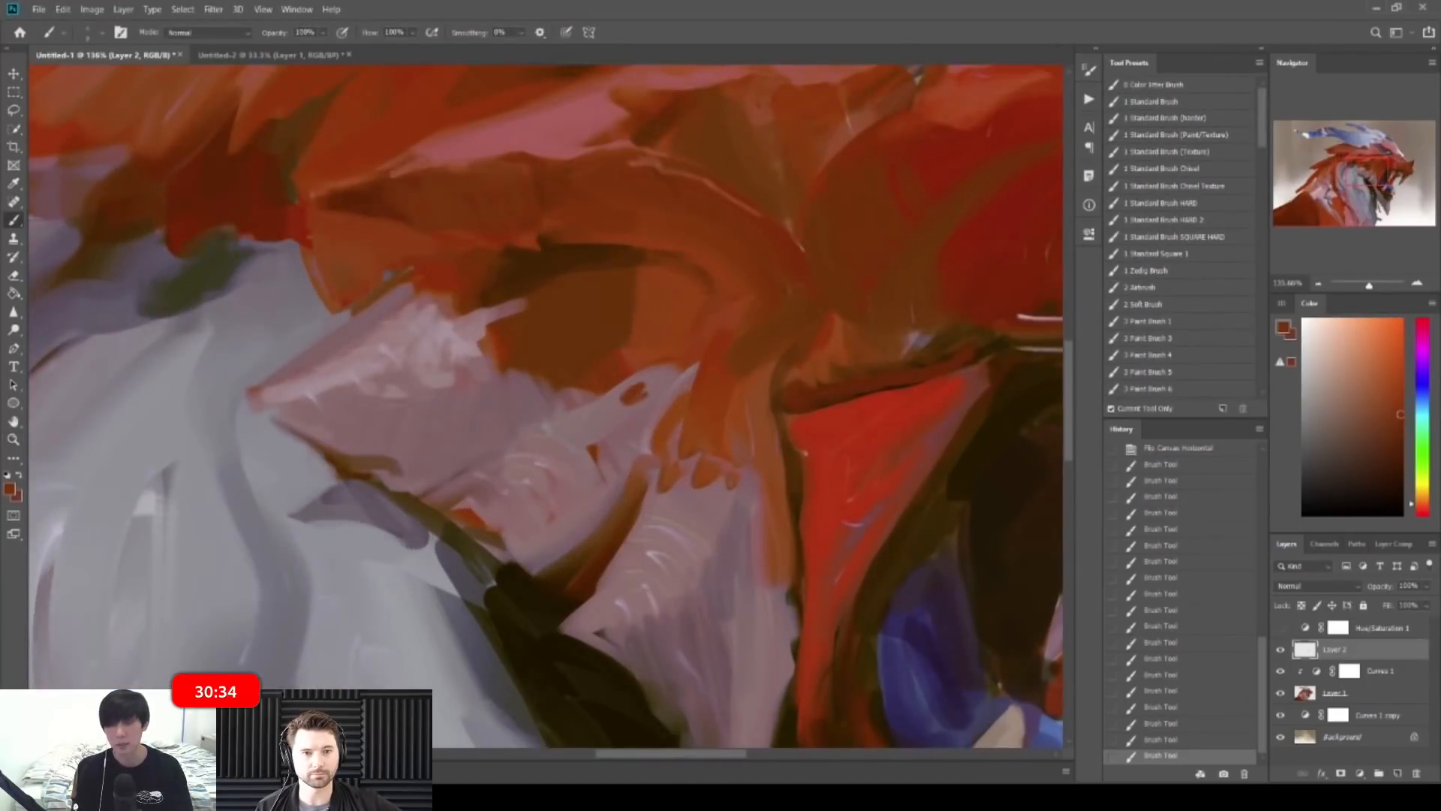
left_click(676, 367, "alt")
left_click(674, 353, "alt")
left_click_drag(635, 382, 666, 383)
left_click(601, 280, "alt")
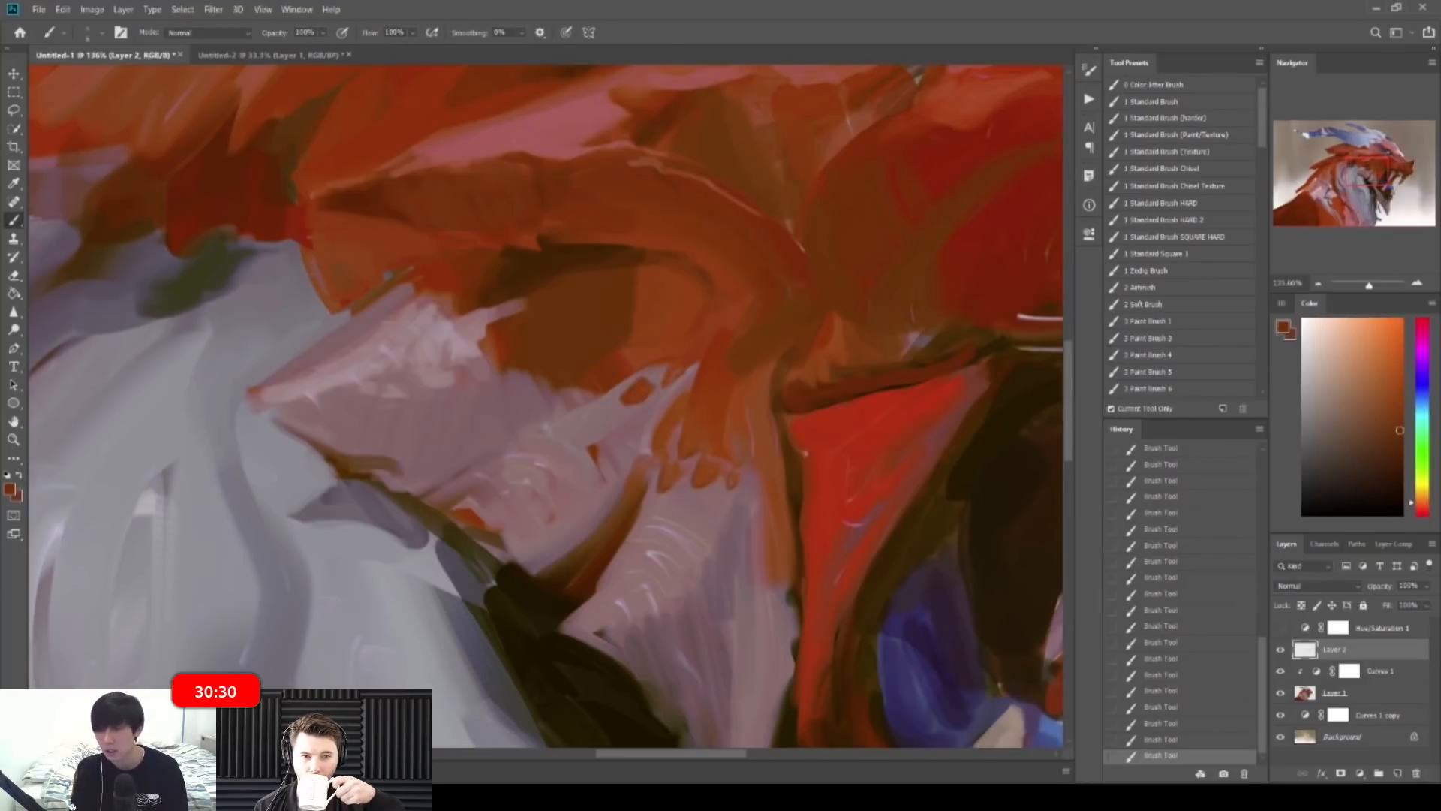
mouse_move(734, 356)
left_mouse_down()
mouse_move(685, 335)
mouse_move(488, 331)
mouse_move(530, 370)
mouse_move(680, 369)
left_mouse_up()
Step: On the mirrored canvas, dab greyish-pink and dark accents under the jaw
key("ctrl+shift+h")
left_click(479, 388, "alt")
mouse_move(482, 382)
left_mouse_down()
mouse_move(442, 439)
mouse_move(406, 443)
mouse_move(518, 467)
mouse_move(501, 483)
mouse_move(518, 468)
left_mouse_up()
left_click(474, 400, "alt")
left_click(462, 403, "alt")
left_click(530, 432, "alt")
left_click(504, 465, "alt")
left_click(492, 496, "alt")
left_click(504, 462, "alt")
mouse_move(530, 383)
left_mouse_down()
mouse_move(457, 386)
mouse_move(585, 389)
left_mouse_up()
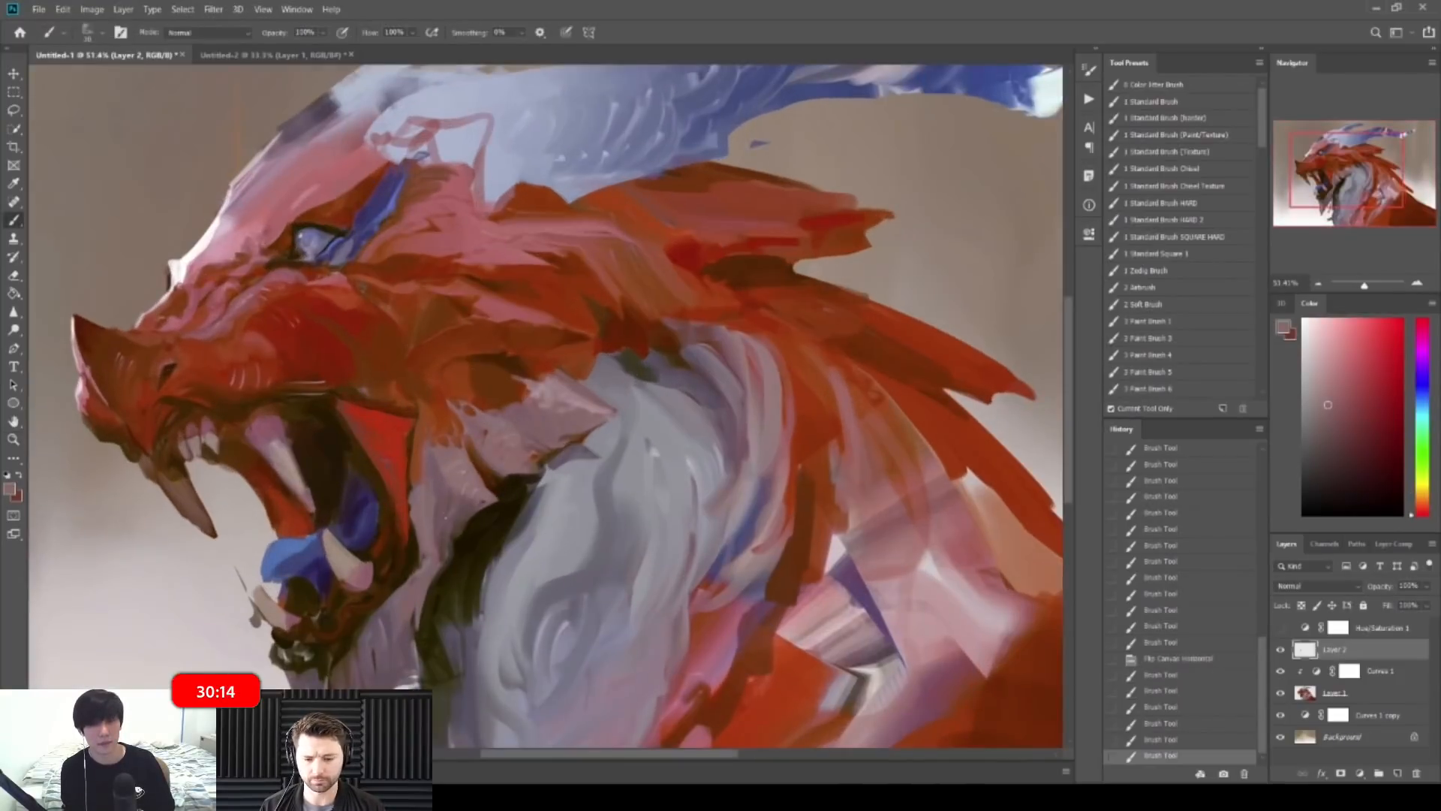
Step: Darken the jaw shadow with strokes running along the neck toward the mane
left_click_drag(425, 527, 492, 524)
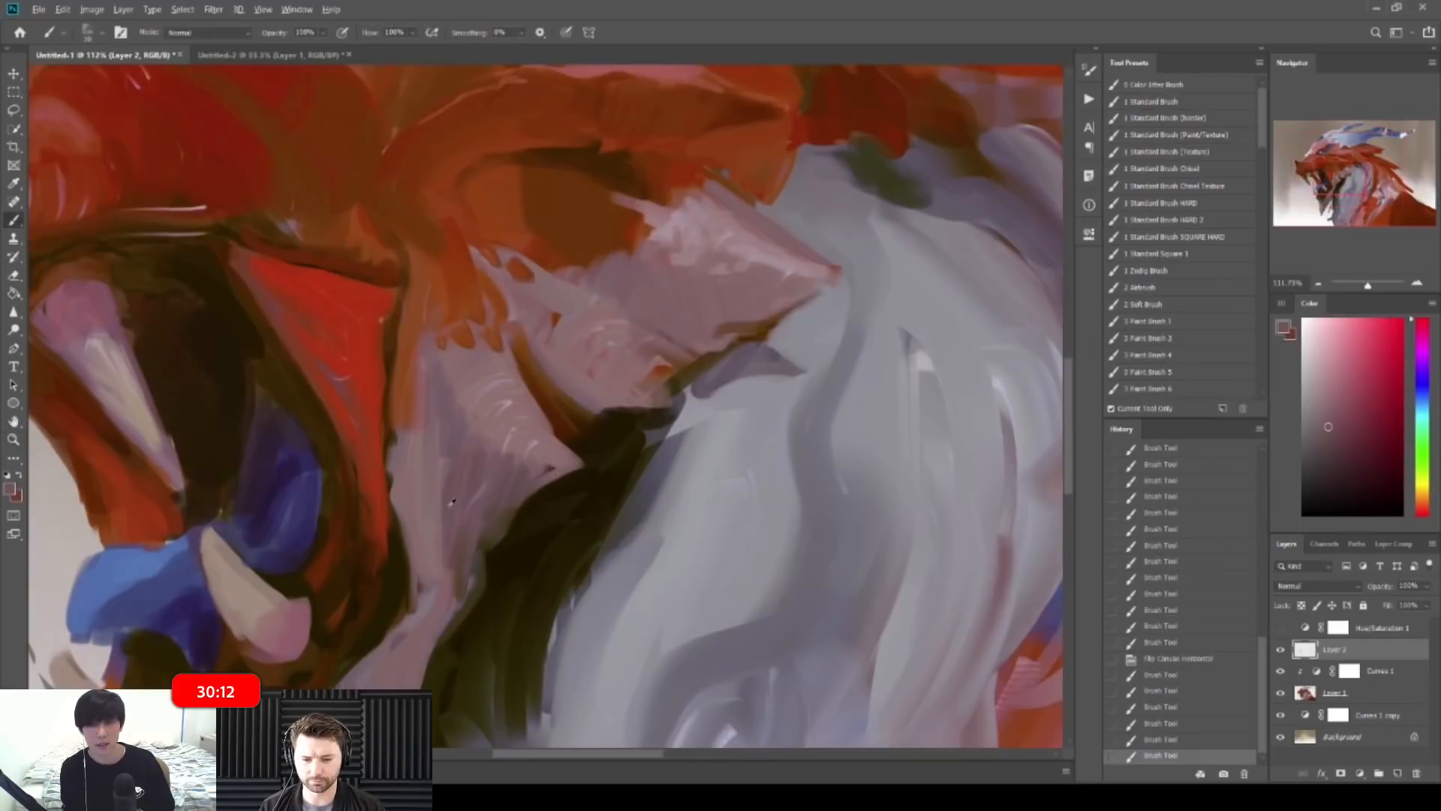
left_click_drag(546, 472, 562, 466)
key("[")
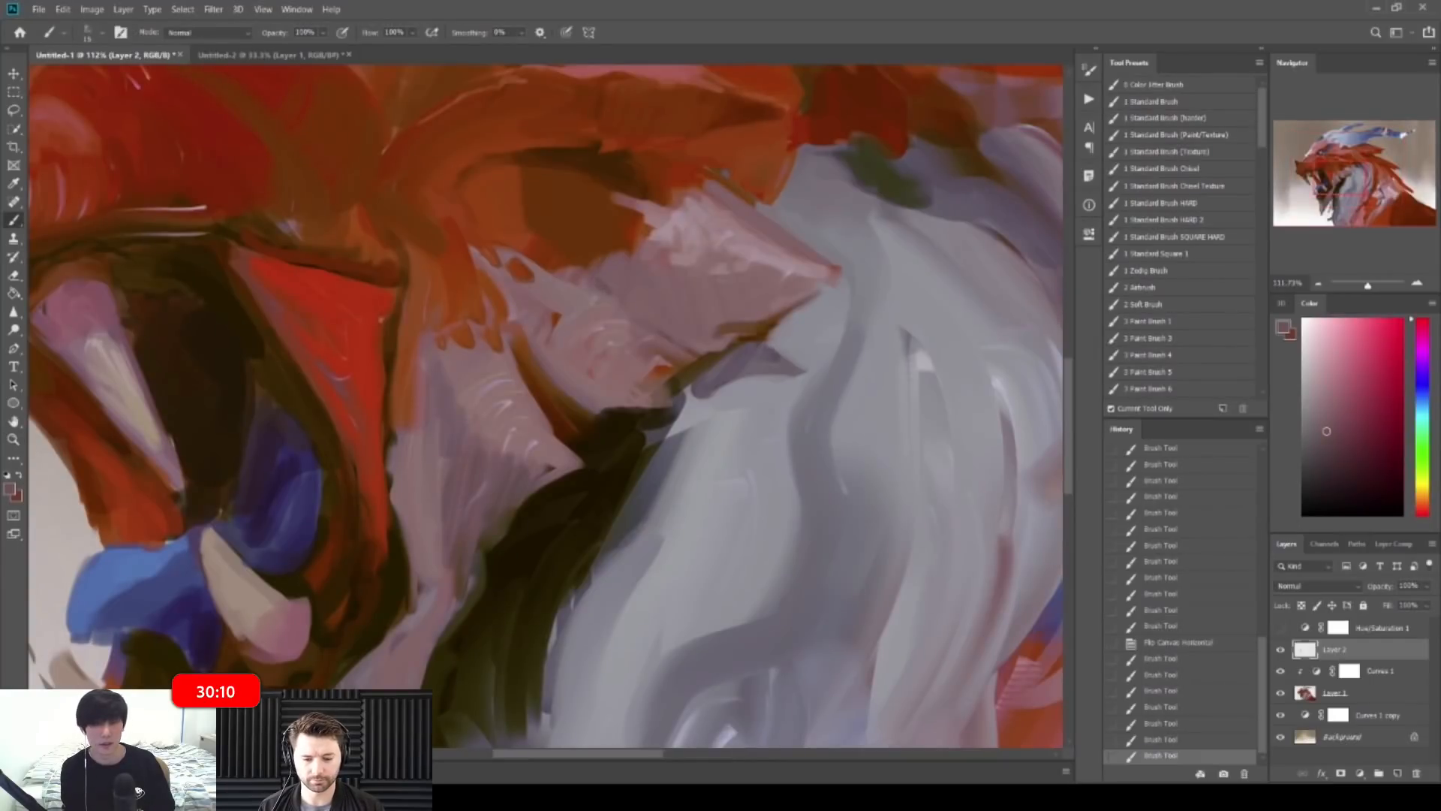
key("]")
key("]")
left_click_drag(600, 280, 626, 296)
left_click_drag(617, 283, 644, 307)
left_click_drag(646, 310, 665, 309)
mouse_move(661, 300)
left_mouse_down()
mouse_move(696, 271)
mouse_move(683, 314)
left_mouse_up()
left_click_drag(678, 300, 690, 321)
Step: Zoom out and flip the canvas back to its original facing
key("z")
left_click_drag(749, 278, 582, 286)
key("ctrl+shift+h")
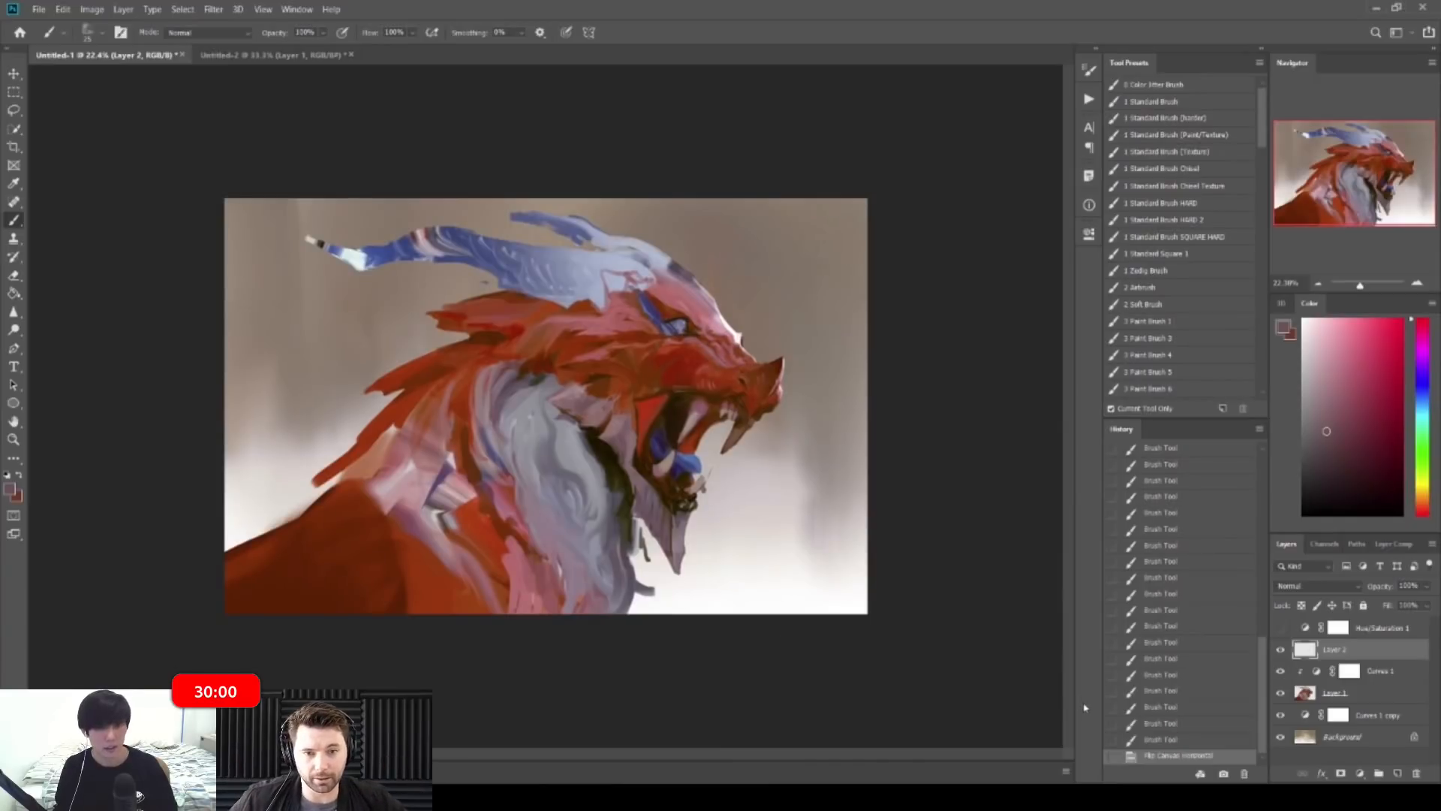
Step: Add a light blue stroke near the eye using a sampled blue-grey
left_click(936, 528)
key("z")
mouse_move(670, 283)
left_mouse_down()
mouse_move(635, 283)
mouse_move(799, 284)
left_mouse_up()
left_click(748, 334, "alt")
left_click(749, 313, "alt")
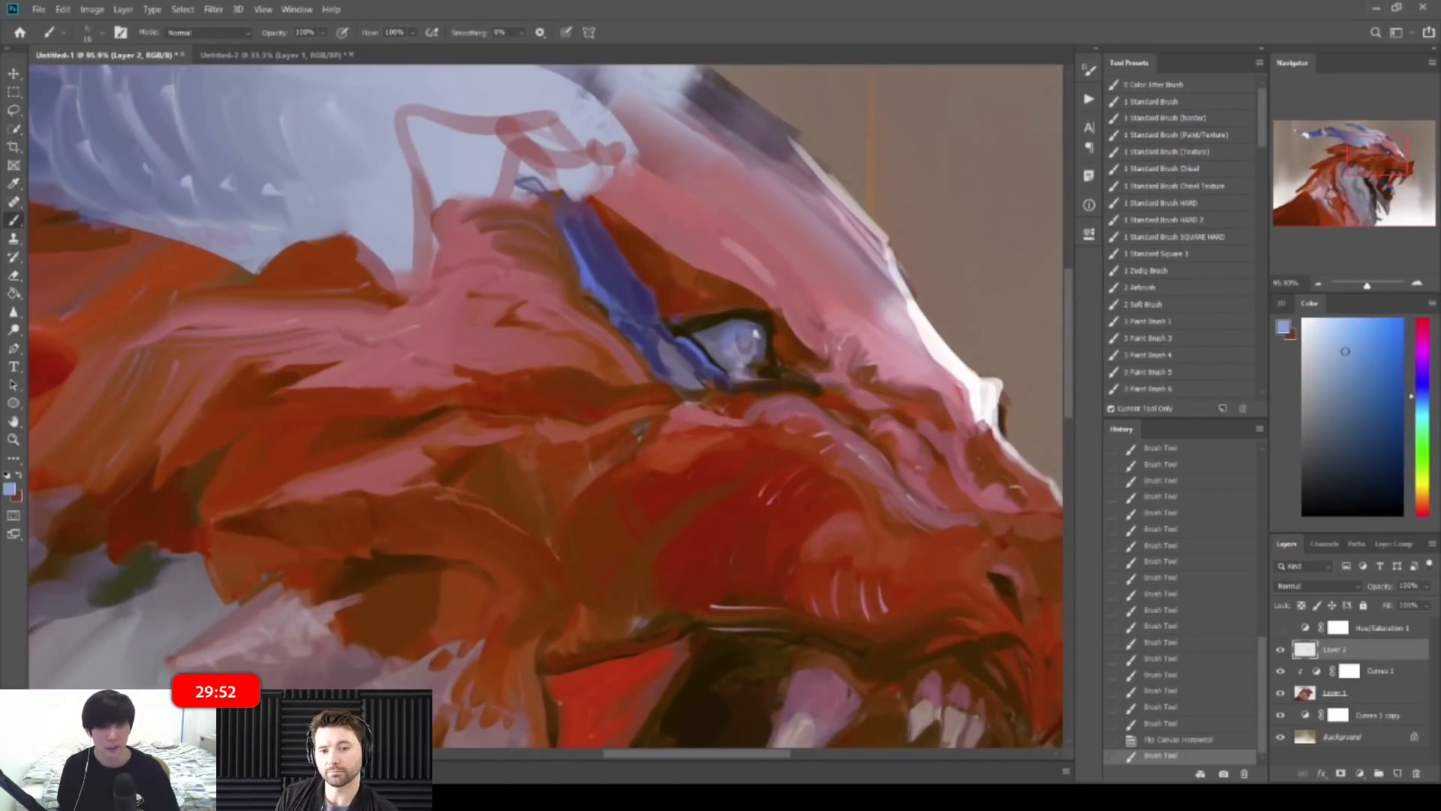
left_click_drag(710, 627, 777, 629)
key("z")
left_click_drag(855, 264, 789, 257)
Step: Paint and shape a near-black pupil in the dragon's eye
key("z")
left_click_drag(695, 303, 811, 312)
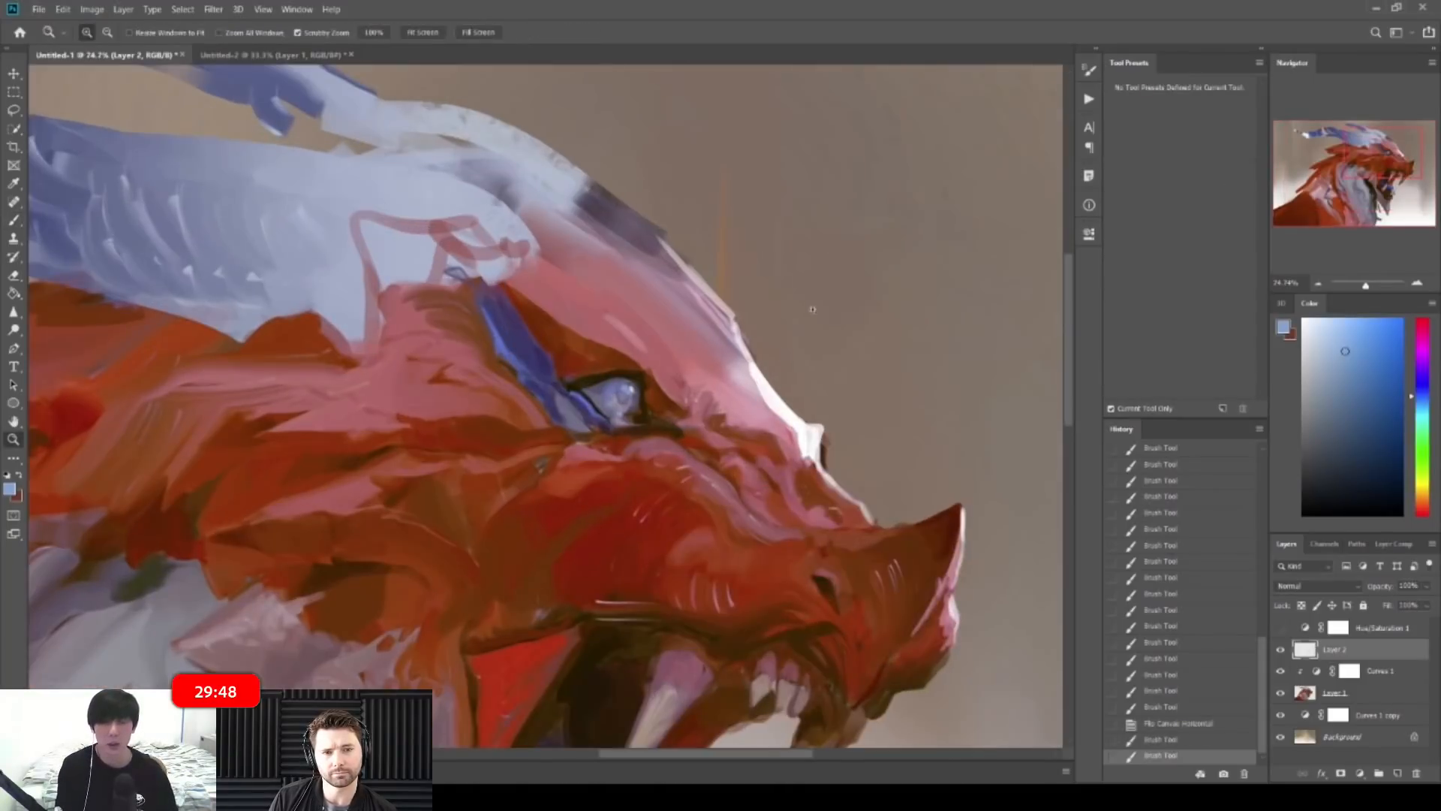
left_click_drag(608, 375, 690, 377)
left_click(611, 385, "alt")
mouse_move(617, 425)
left_mouse_down()
mouse_move(616, 450)
mouse_move(629, 460)
mouse_move(637, 443)
mouse_move(626, 453)
left_mouse_up()
left_click(629, 455, "alt")
left_click(629, 438, "alt")
left_click(625, 450, "alt")
left_click_drag(631, 437, 653, 486)
left_click(638, 459, "alt")
Step: Darken the eye's lower corner with dark and reddish-brown strokes, then zoom out
left_click(652, 482, "alt")
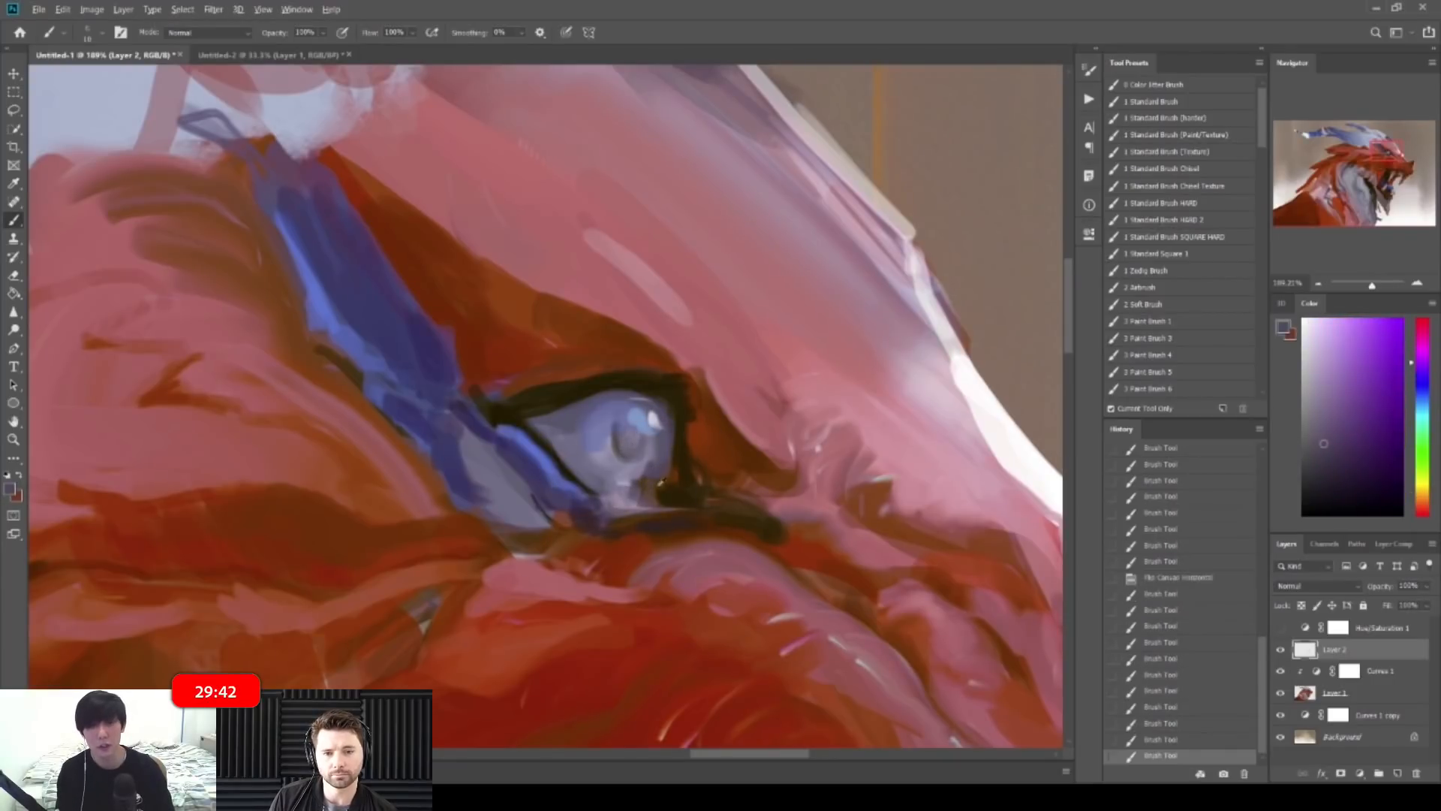
left_click(657, 482, "alt")
left_click(673, 476, "alt")
left_click_drag(671, 491, 645, 498)
left_click(666, 497, "alt")
left_click(650, 499, "alt")
left_click_drag(708, 458, 451, 458)
mouse_move(724, 321)
left_mouse_down()
mouse_move(688, 322)
mouse_move(821, 355)
mouse_move(875, 350)
left_mouse_up()
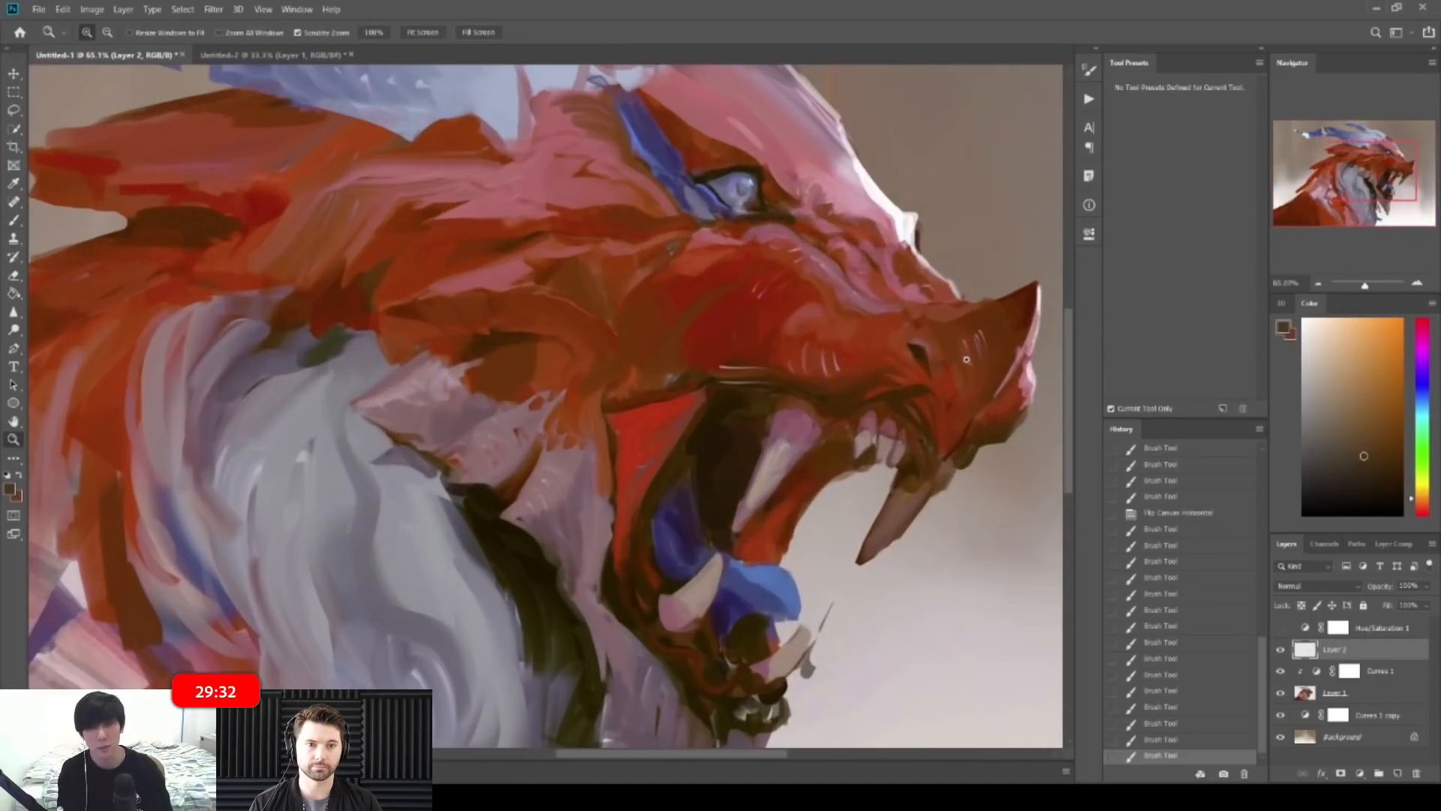
left_click_drag(976, 360, 917, 358)
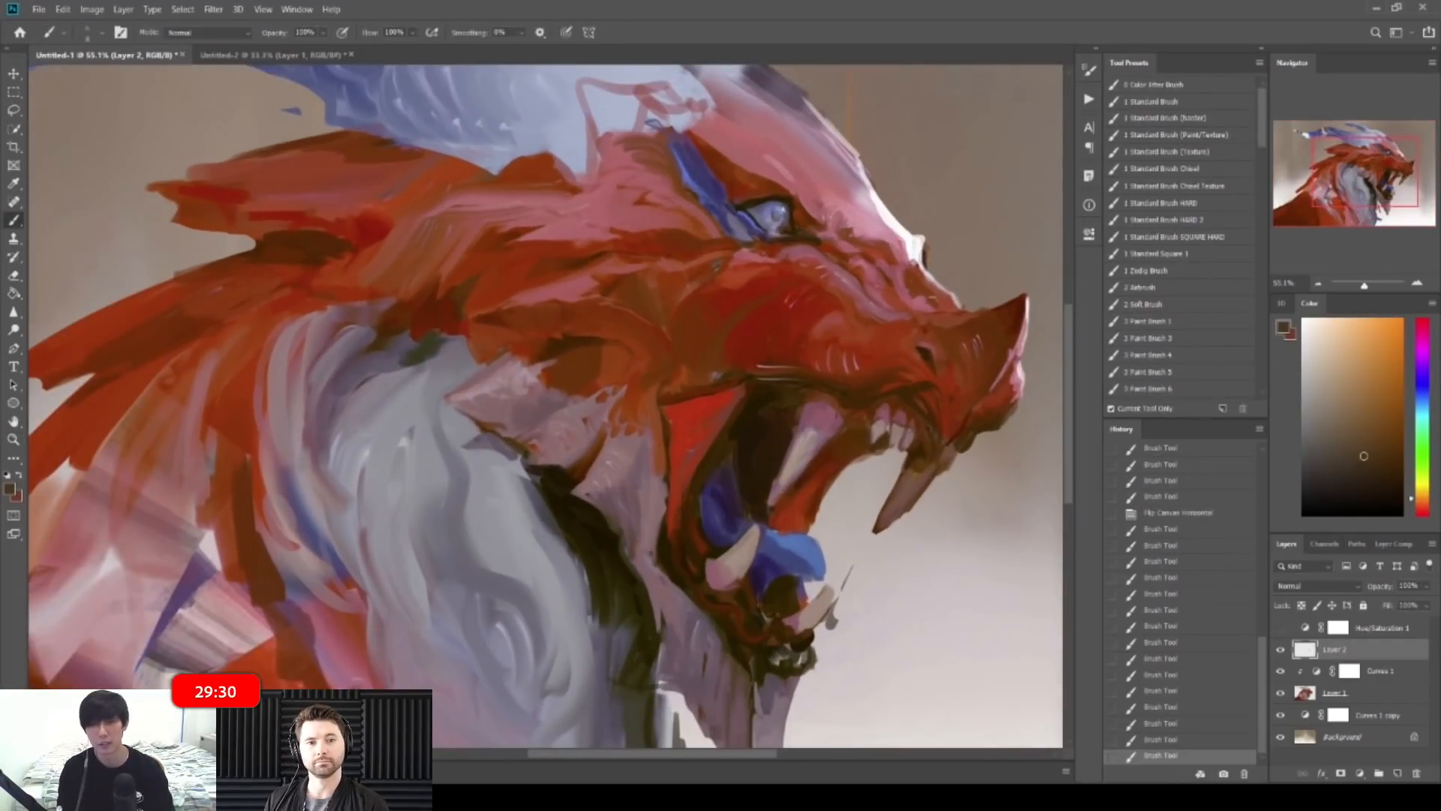
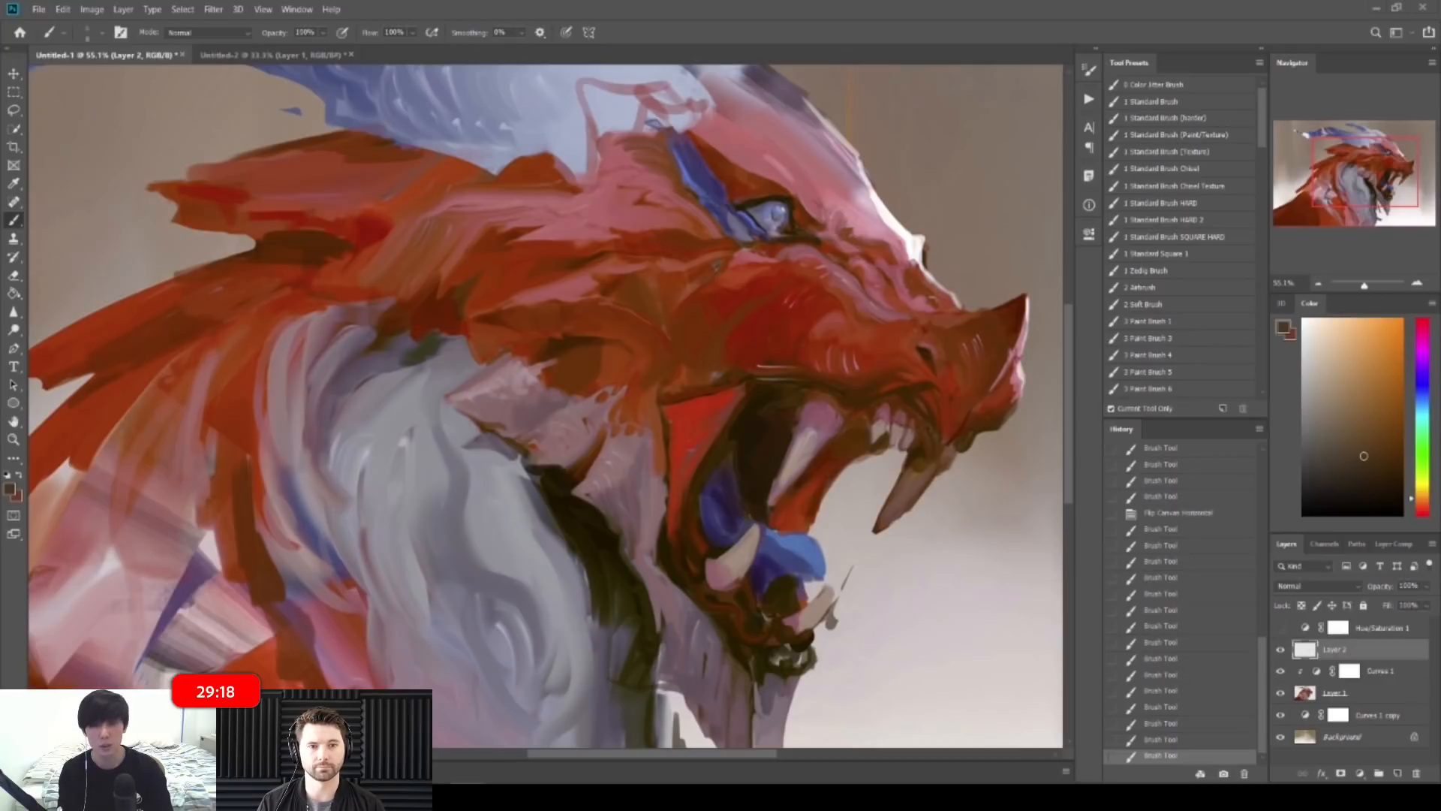
Step: Paint dark red strokes on the dragon's face with a colour sampled from the painting
left_click_drag(976, 120, 879, 159)
left_click_drag(889, 255, 1006, 263)
left_click(644, 398, "alt")
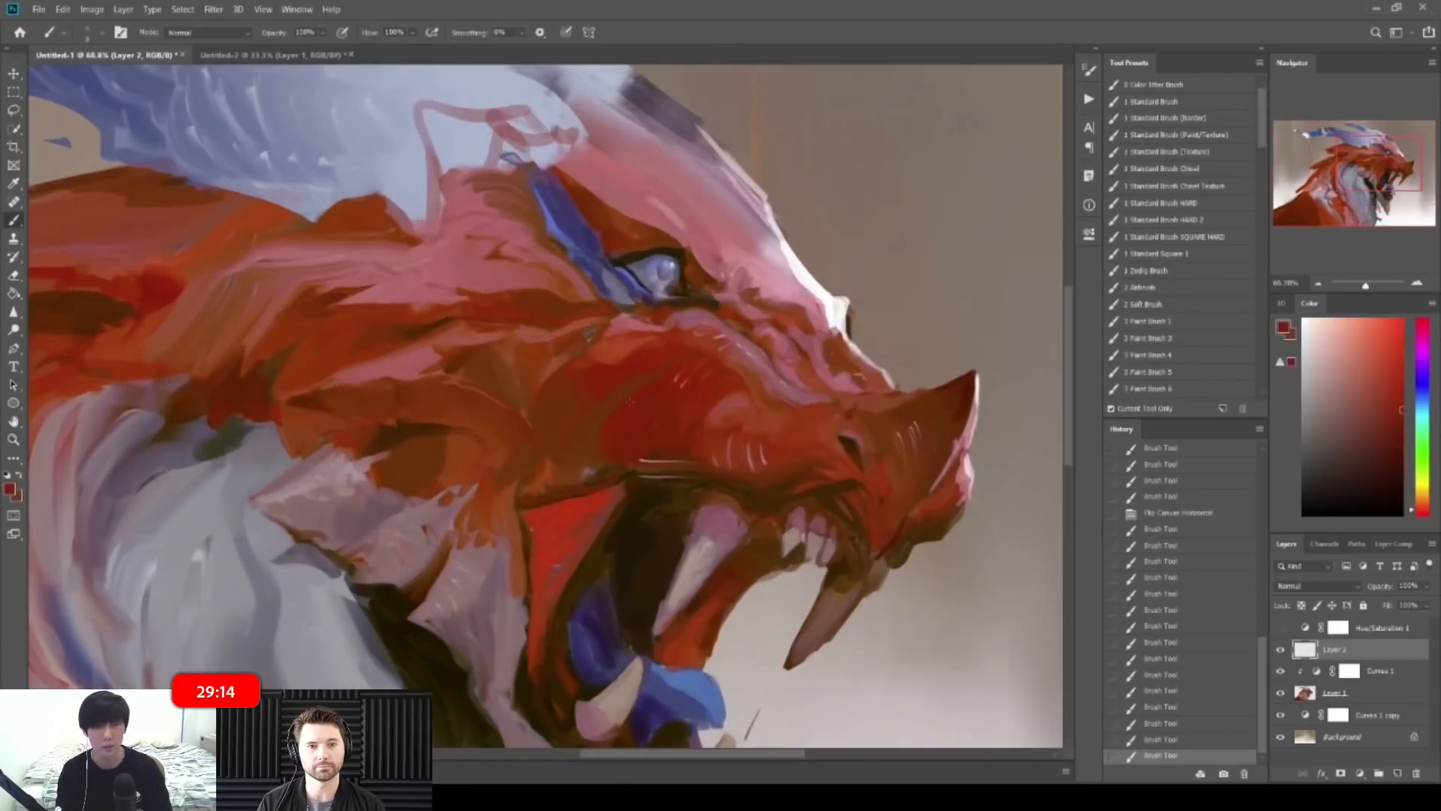
left_click_drag(640, 383, 604, 431)
mouse_move(626, 402)
left_mouse_down()
mouse_move(600, 443)
mouse_move(544, 407)
mouse_move(638, 402)
left_mouse_up()
mouse_move(567, 432)
left_mouse_down()
mouse_move(650, 412)
mouse_move(623, 428)
left_mouse_up()
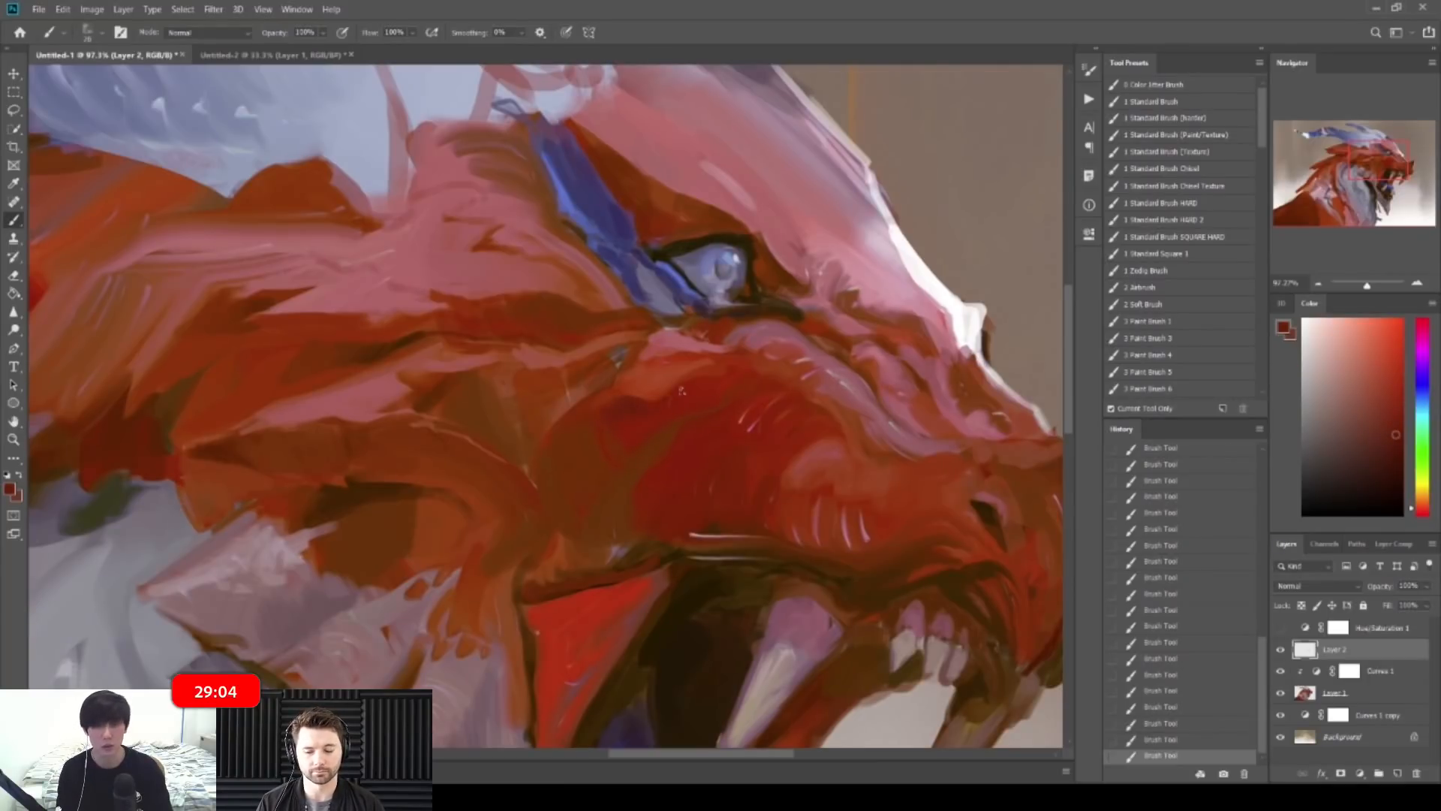
mouse_move(746, 360)
left_mouse_down()
mouse_move(726, 269)
mouse_move(722, 299)
left_mouse_up()
Step: Flip the canvas horizontally and paint strokes around the dragon's eye
key("ctrl+shift+h")
left_click_drag(437, 354, 514, 363)
mouse_move(390, 374)
left_mouse_down()
mouse_move(370, 365)
mouse_move(401, 349)
left_mouse_up()
left_click_drag(424, 338, 388, 357)
left_click_drag(411, 347, 385, 360)
mouse_move(405, 350)
left_mouse_down()
mouse_move(374, 366)
mouse_move(414, 358)
left_mouse_up()
Step: Repaint the pink edge below the eye with sampled saturated browns
left_click(384, 364, "alt")
left_click(408, 368, "alt")
left_click_drag(406, 362, 467, 354)
left_click_drag(455, 360, 485, 345)
mouse_move(469, 352)
left_mouse_down()
mouse_move(490, 342)
mouse_move(404, 317)
mouse_move(450, 320)
left_mouse_up()
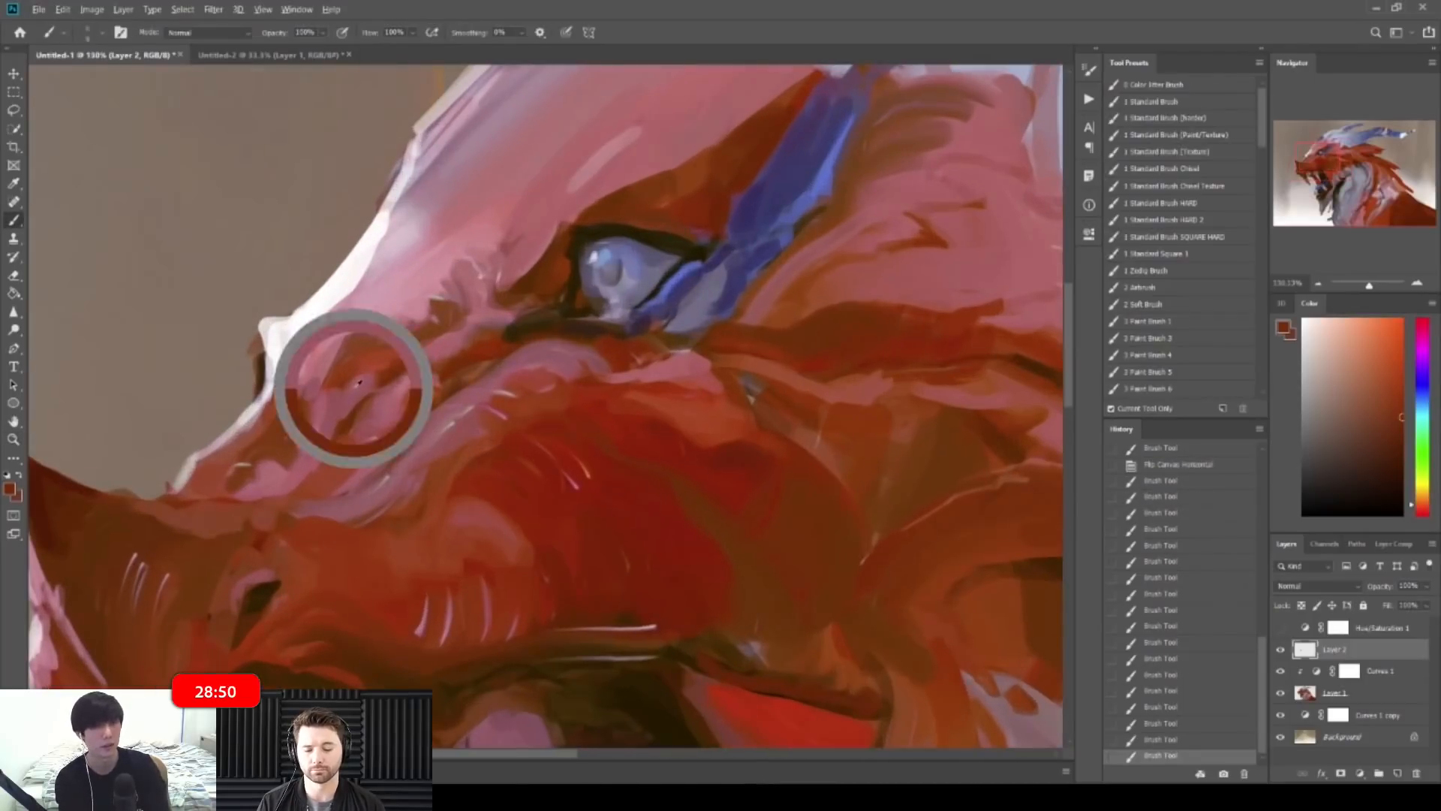
Step: Sample several colours from the snout and near the eye while viewing the whole painting
left_click(326, 394, "alt")
left_click(392, 371, "alt")
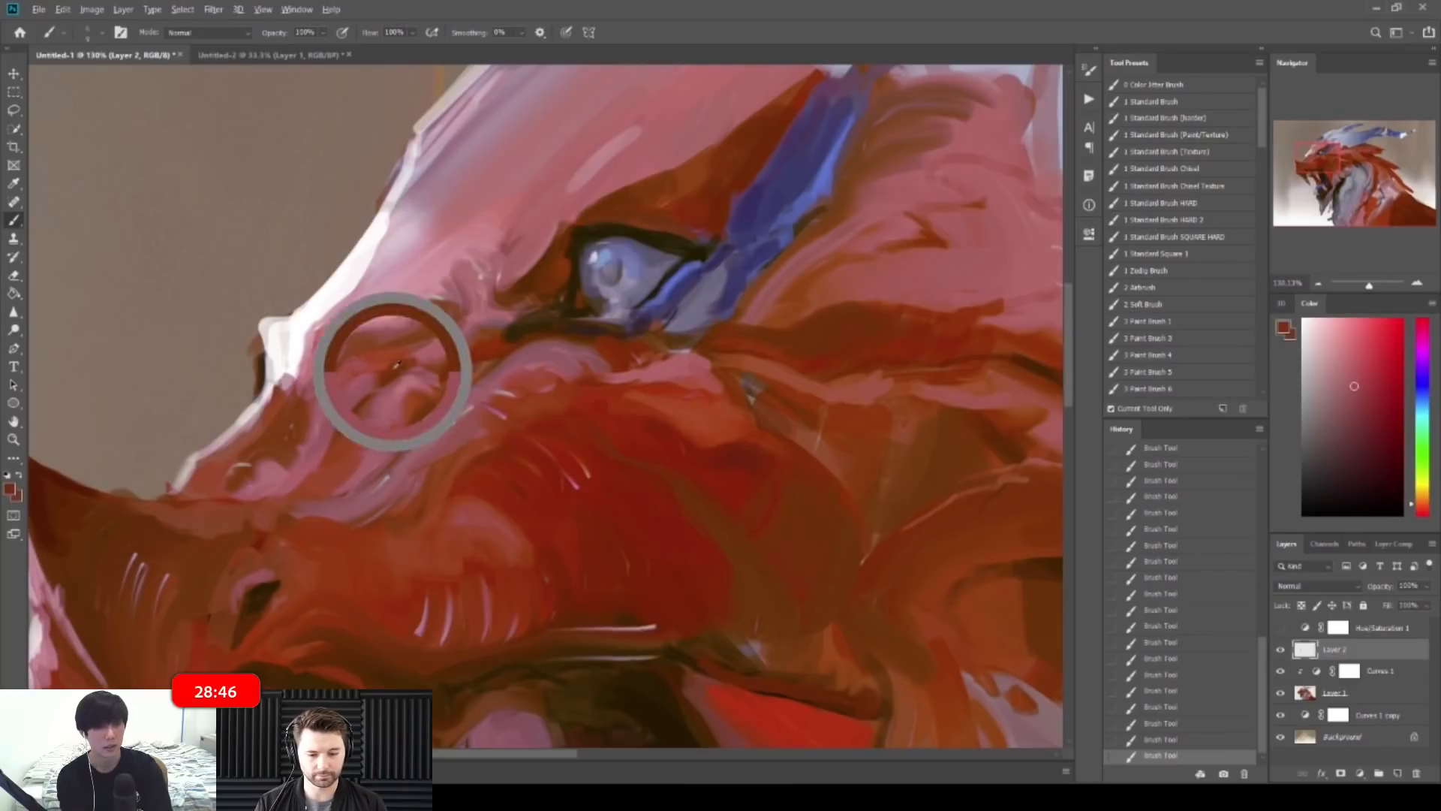
left_click(422, 322, "alt")
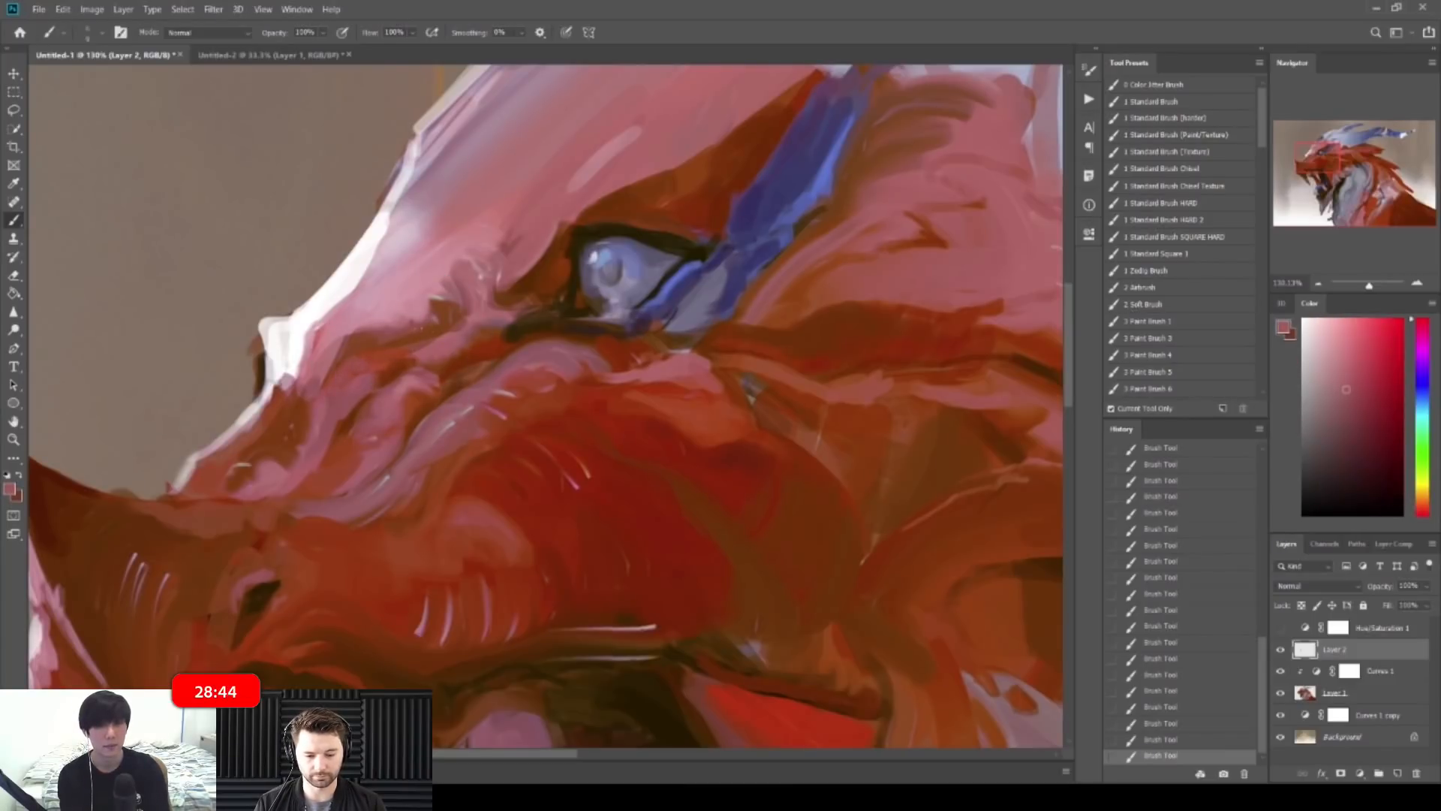
left_click(450, 321, "alt")
key("ctrl+space")
left_click_drag(512, 316, 406, 277)
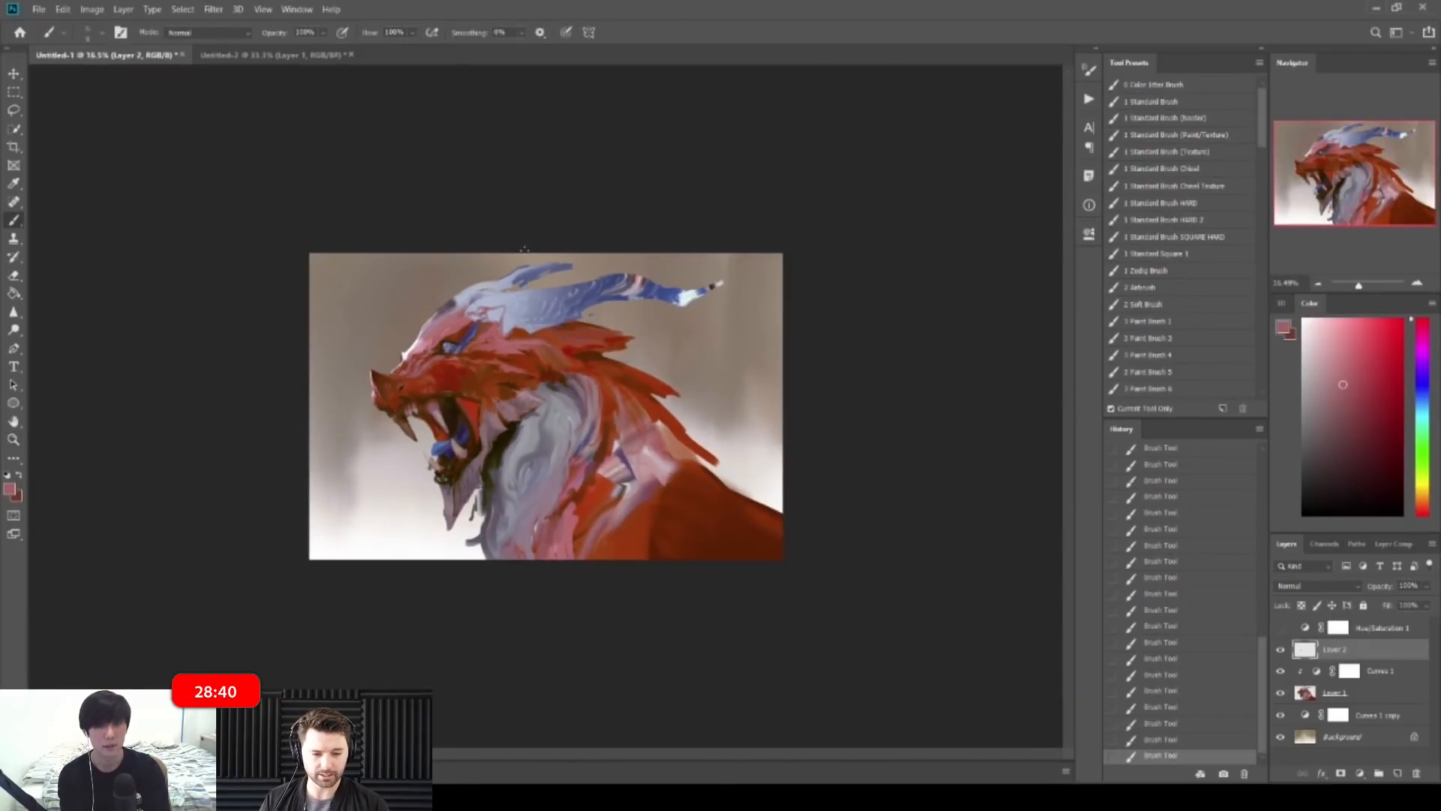
Step: Sample a lighter pink on the forehead and undo the last brush stroke
key("ctrl+space")
left_click_drag(399, 264, 479, 368)
left_click(524, 480, "alt")
key("ctrl+z")
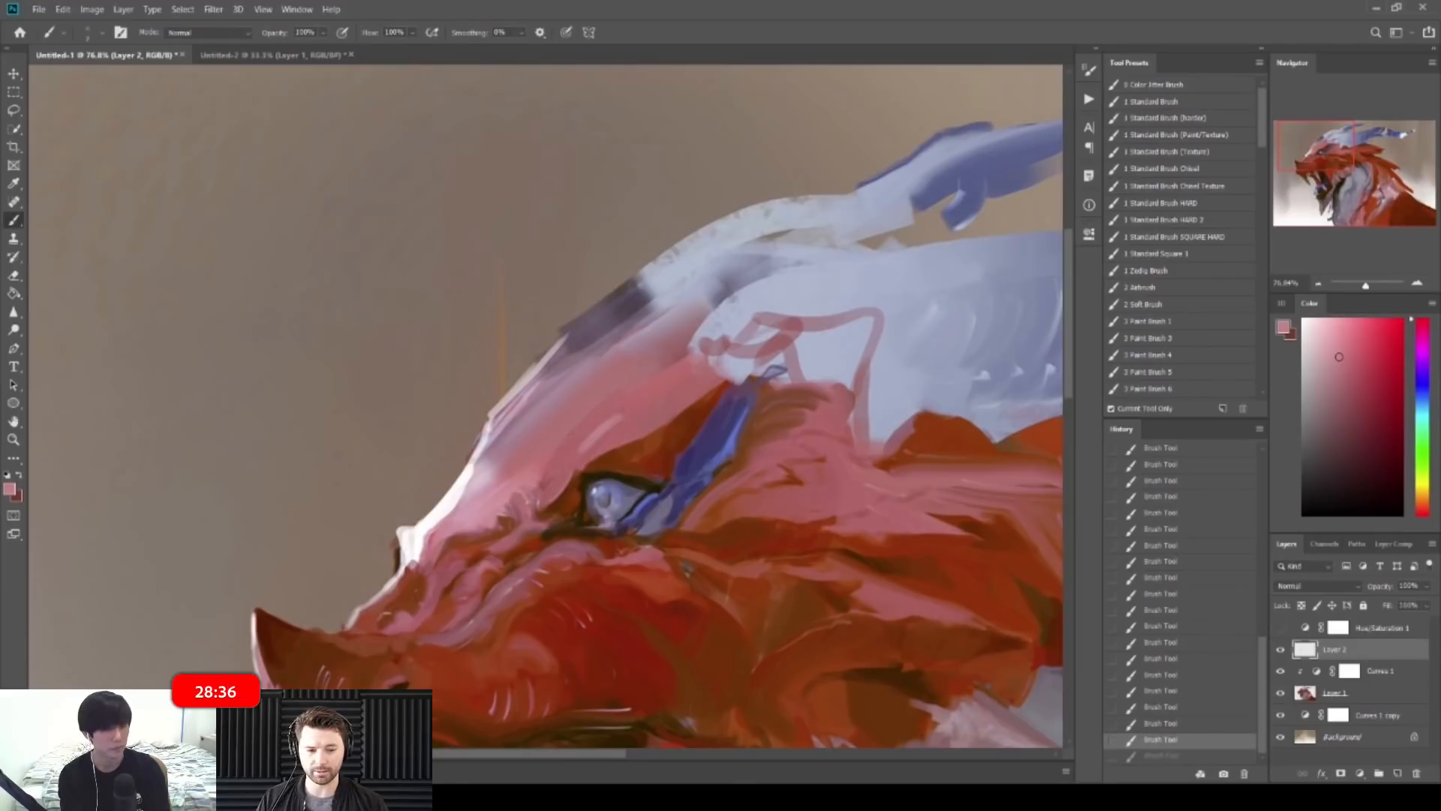
key("ctrl+space")
mouse_move(719, 345)
left_mouse_down()
mouse_move(644, 310)
mouse_move(692, 289)
mouse_move(698, 260)
mouse_move(698, 352)
left_mouse_up()
Step: Flip the canvas and paint deep and light pink strokes on the brow and forehead
key("ctrl+shift+h")
key("ctrl+space")
left_click(605, 281, "alt")
left_click_drag(651, 306, 704, 367)
left_click_drag(655, 301, 702, 357)
left_click(676, 280, "alt")
left_click(679, 308, "alt")
mouse_move(660, 281)
left_mouse_down()
mouse_move(709, 353)
mouse_move(705, 304)
left_mouse_up()
Step: Add muted pink-purple strokes across the dragon's forehead
left_click(629, 246, "alt")
left_click_drag(634, 240, 739, 315)
left_click(676, 255, "alt")
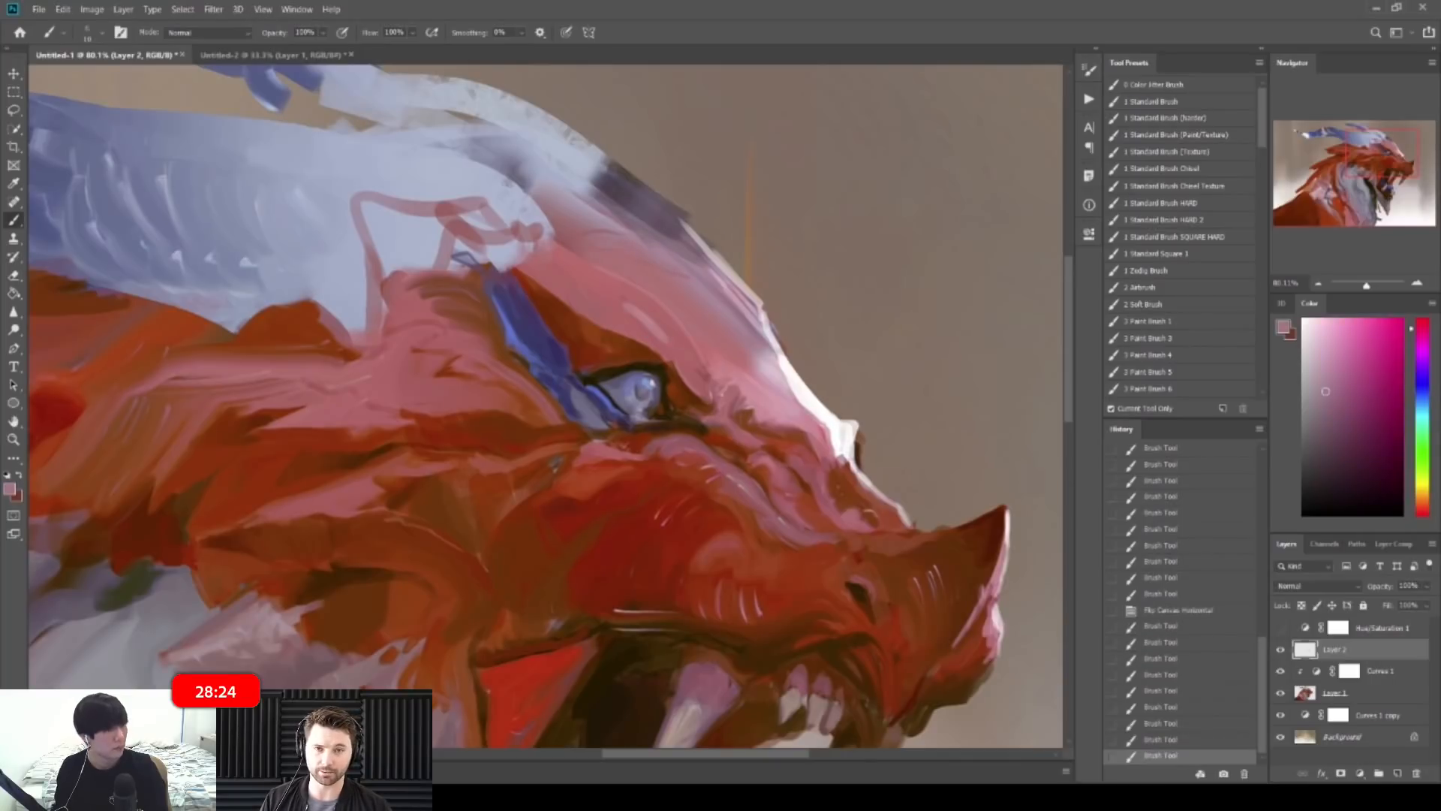
left_click_drag(593, 225, 701, 272)
left_click(630, 232, "alt")
key("z")
key("b")
left_click(739, 225, "alt")
Step: Paint short light, red and bluish-grey strokes above the eye
left_click(696, 219, "alt")
left_click_drag(677, 201, 702, 226)
left_click(717, 232, "alt")
left_click(699, 227, "alt")
left_click(692, 219, "alt")
left_click(694, 221, "alt")
left_click(713, 224, "alt")
left_click(707, 199, "alt")
left_click(723, 198, "alt")
mouse_move(723, 198)
left_mouse_down()
mouse_move(727, 208)
mouse_move(701, 165)
left_mouse_up()
left_click(729, 214, "alt")
Step: Paint a pale lavender-blue stroke near the horn and make the brush slightly smaller
left_click_drag(655, 283, 713, 279)
left_click(646, 178, "alt")
mouse_move(630, 159)
left_mouse_down()
mouse_move(660, 217)
mouse_move(623, 209)
left_mouse_up()
left_click(640, 202, "alt")
key("bracketleft")
left_click(644, 193, "alt")
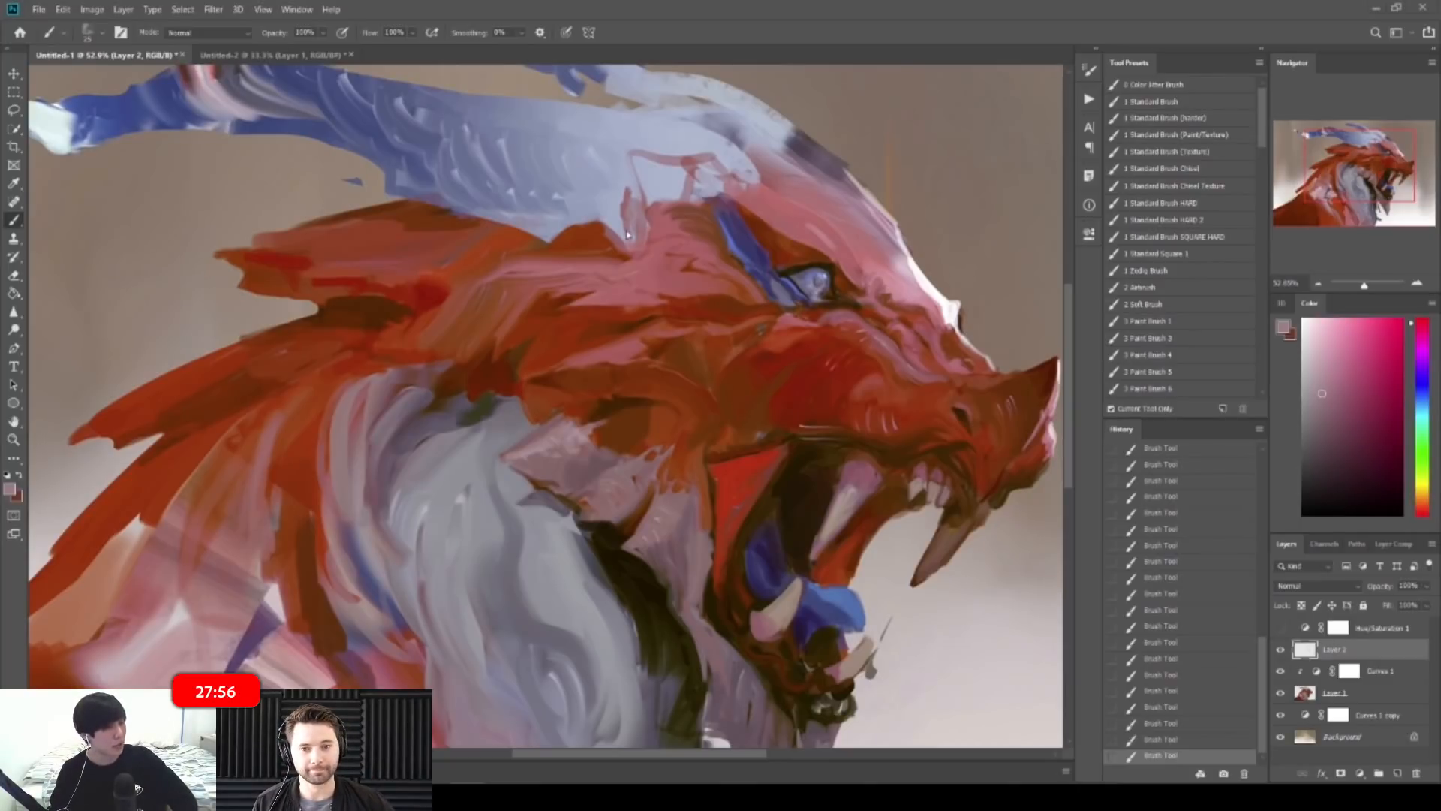
Step: Paint a reddish stroke up the crest outline and light bluish-grey strokes inside the crest
left_click_drag(584, 166, 638, 166)
left_click(630, 264, "alt")
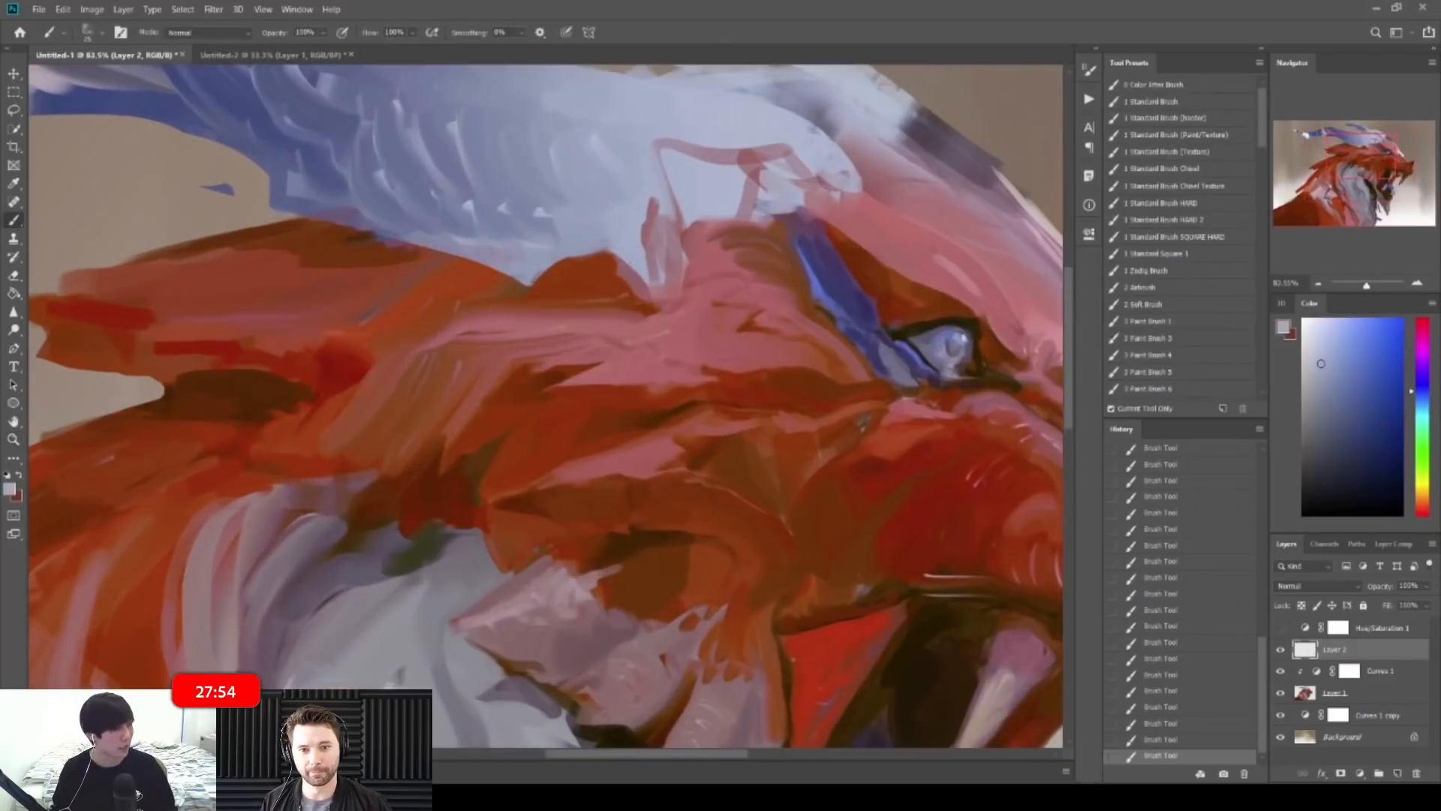
left_click(650, 251, "alt")
left_click_drag(637, 266, 651, 144)
left_click(644, 210, "alt")
left_click_drag(639, 213, 639, 184)
left_click(638, 259, "alt")
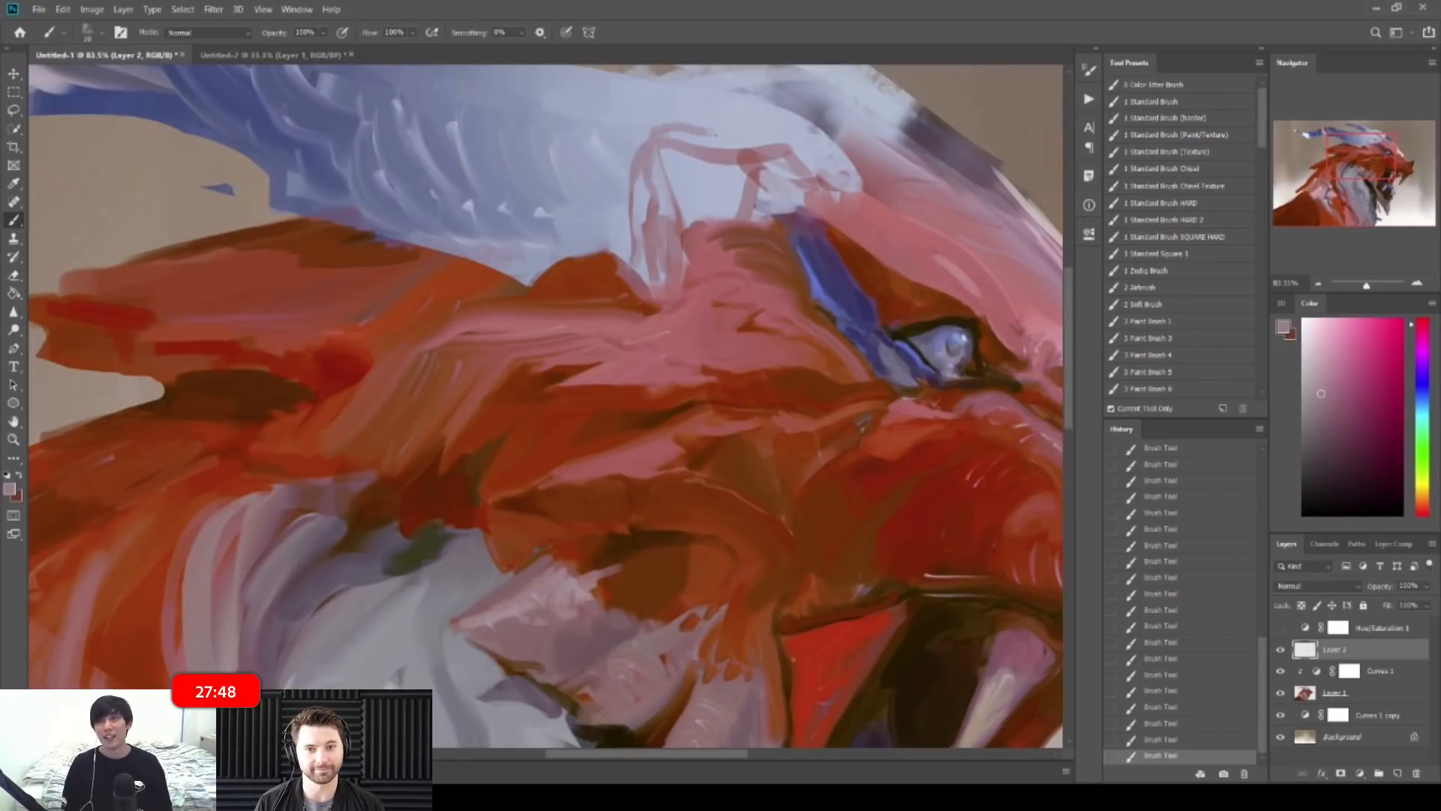
scroll(743, 135, "down", 5)
Step: Flip the canvas back and redraw the crest with shorter pinkish strokes, undoing the long one
key("ctrl+shift+h")
mouse_move(375, 219)
left_mouse_down()
mouse_move(433, 224)
mouse_move(398, 233)
mouse_move(460, 257)
mouse_move(400, 201)
mouse_move(529, 225)
mouse_move(519, 285)
mouse_move(519, 189)
left_mouse_up()
left_click(409, 233, "alt")
left_click(428, 241, "alt")
key("ctrl+z")
left_click_drag(502, 187, 439, 186)
scroll(479, 167, "down", 6)
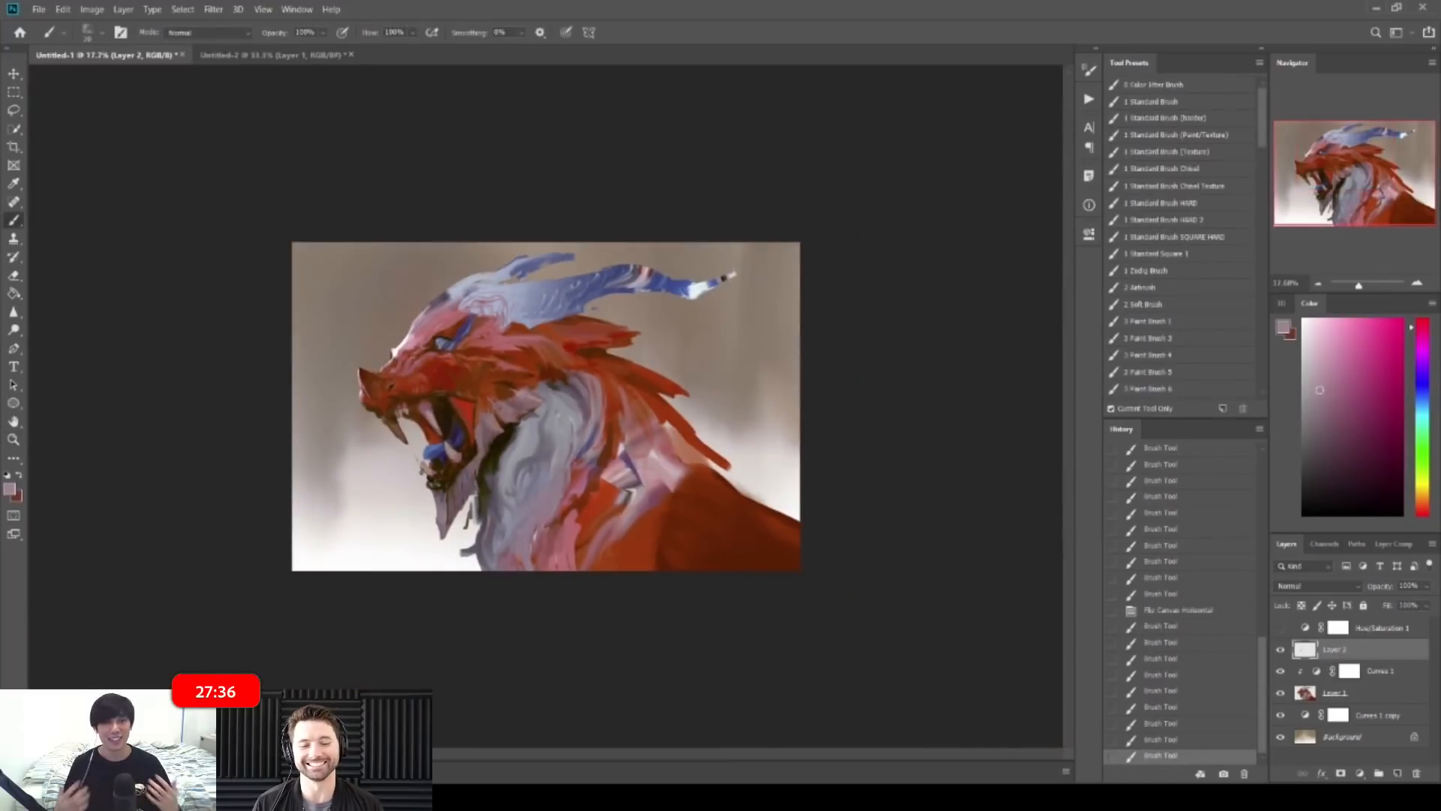
Step: Flip the canvas and paint pink-red and greyer pink strokes along the crest's lower edge
key("ctrl+shift+h")
left_click_drag(656, 257, 795, 270)
left_click(750, 382, "alt")
key("bracketleft")
left_click_drag(686, 137, 722, 170)
mouse_move(710, 158)
left_mouse_down()
mouse_move(732, 178)
mouse_move(742, 157)
left_mouse_up()
left_click(722, 147, "alt")
left_click_drag(725, 137, 744, 159)
left_click_drag(815, 113, 740, 104)
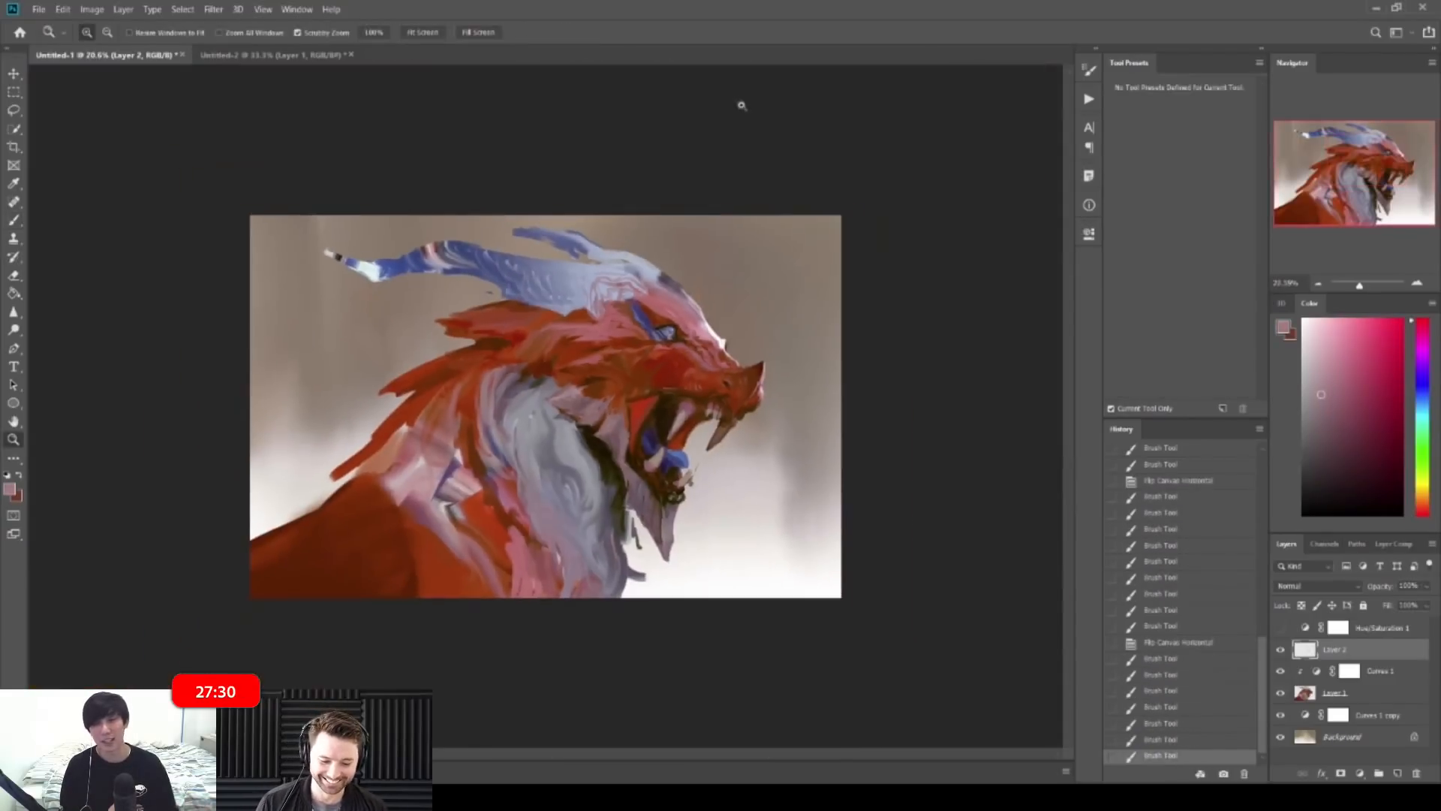
Step: Repaint the temple with a larger brush in greyish pink, blue, dusty red and pale blue-grey
left_click_drag(607, 383, 651, 385)
left_click_drag(939, 250, 966, 251)
mouse_move(814, 213)
left_mouse_down()
mouse_move(814, 296)
mouse_move(825, 297)
left_mouse_up()
left_click(481, 290, "alt")
key("bracketright")
left_click_drag(475, 291, 480, 285)
left_click(491, 291, "alt")
mouse_move(474, 291)
left_mouse_down()
mouse_move(503, 284)
mouse_move(469, 304)
mouse_move(529, 289)
left_mouse_up()
left_click(487, 301, "alt")
left_click(466, 311, "alt")
left_click(442, 266, "alt")
left_click_drag(443, 260, 509, 297)
mouse_move(653, 247)
left_mouse_down()
mouse_move(563, 247)
mouse_move(641, 222)
mouse_move(615, 217)
mouse_move(691, 225)
left_mouse_up()
Step: Add small brown-orange marks and a short grey-blue stroke above the crest
left_click(555, 257, "alt")
mouse_move(554, 256)
left_mouse_down()
mouse_move(542, 198)
mouse_move(565, 175)
left_mouse_up()
left_click(558, 180, "alt")
left_click(566, 173, "alt")
left_click_drag(592, 173, 541, 186)
Step: Sample a darker grey-blue from the head and the horn's grey-purple
left_click_drag(530, 241, 594, 245)
left_click(593, 246, "alt")
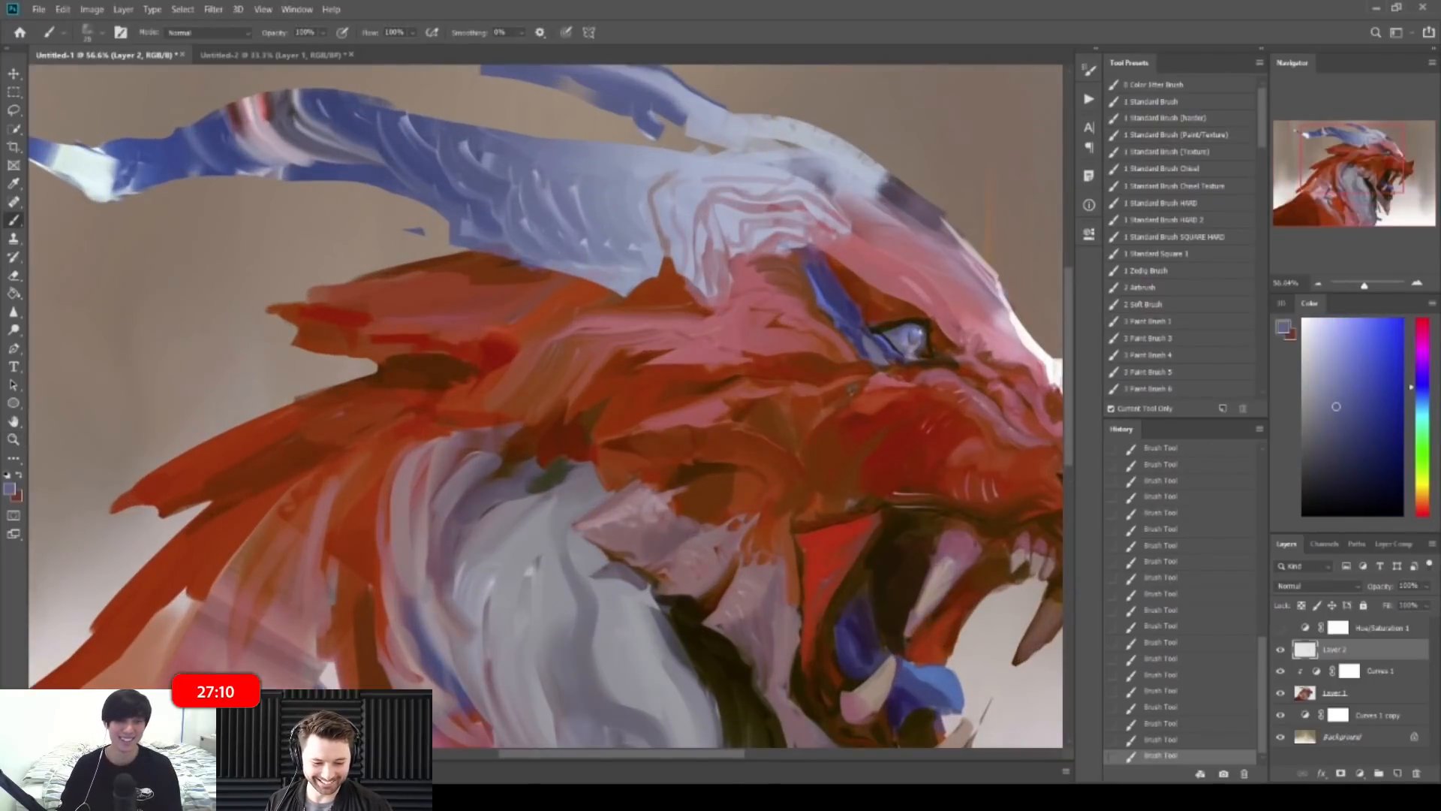
left_click(366, 116, "alt")
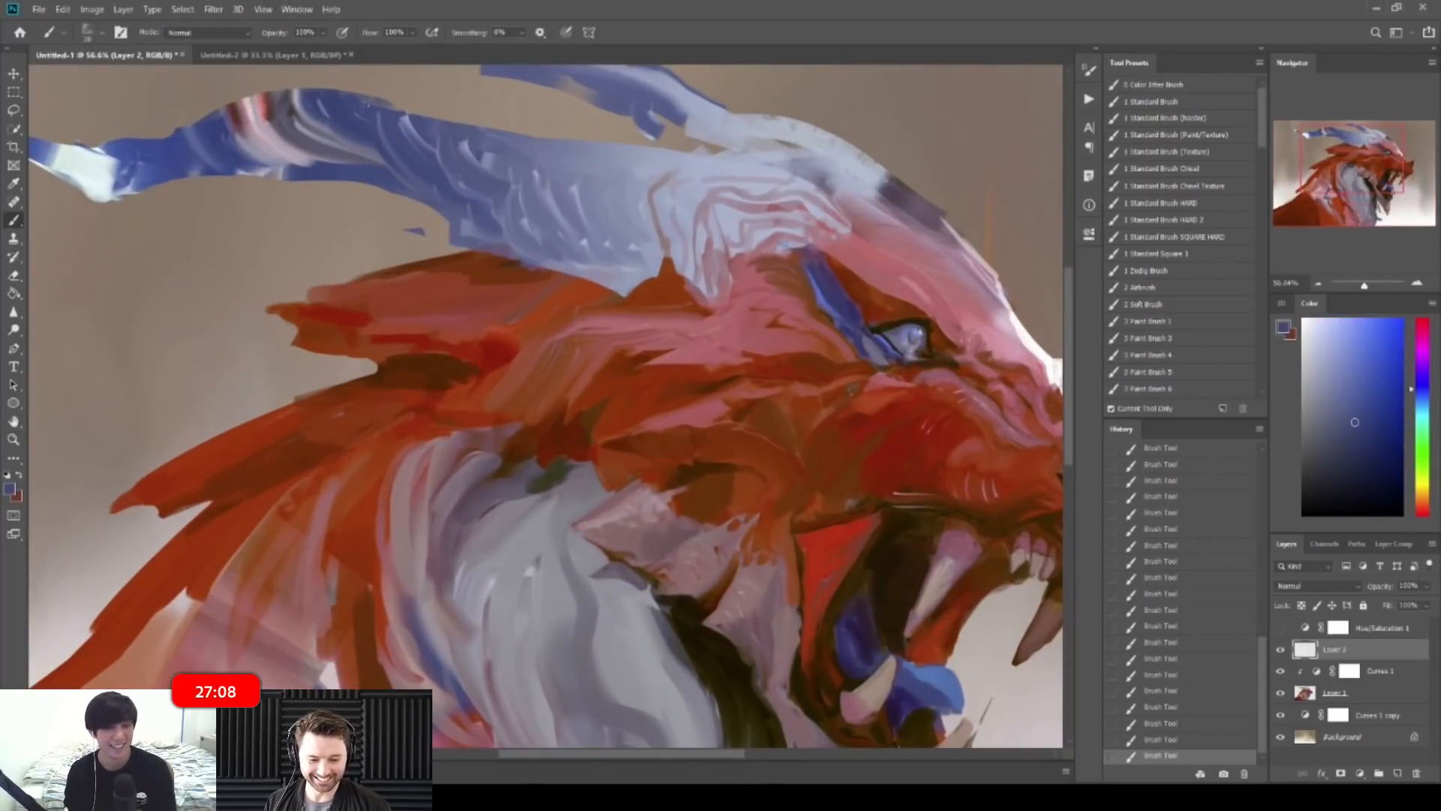
left_click(369, 110, "alt")
mouse_move(379, 111)
left_mouse_down()
mouse_move(365, 109)
mouse_move(390, 112)
left_mouse_up()
Step: Duplicate Layer 2, Curves 1 and Layer 1, merge the copies into Layer 2 copy, and hide the originals
left_click(493, 169, "alt")
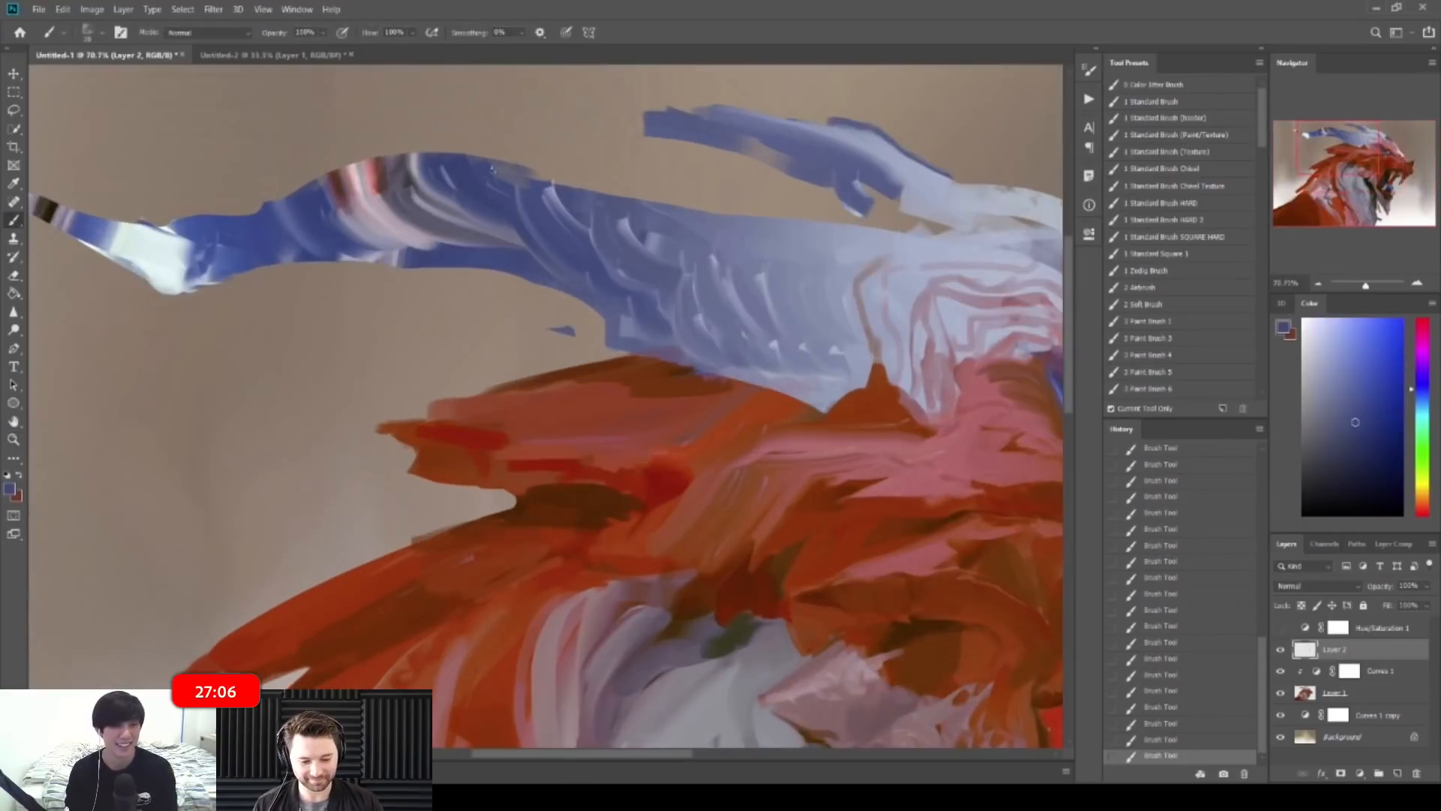
key("e")
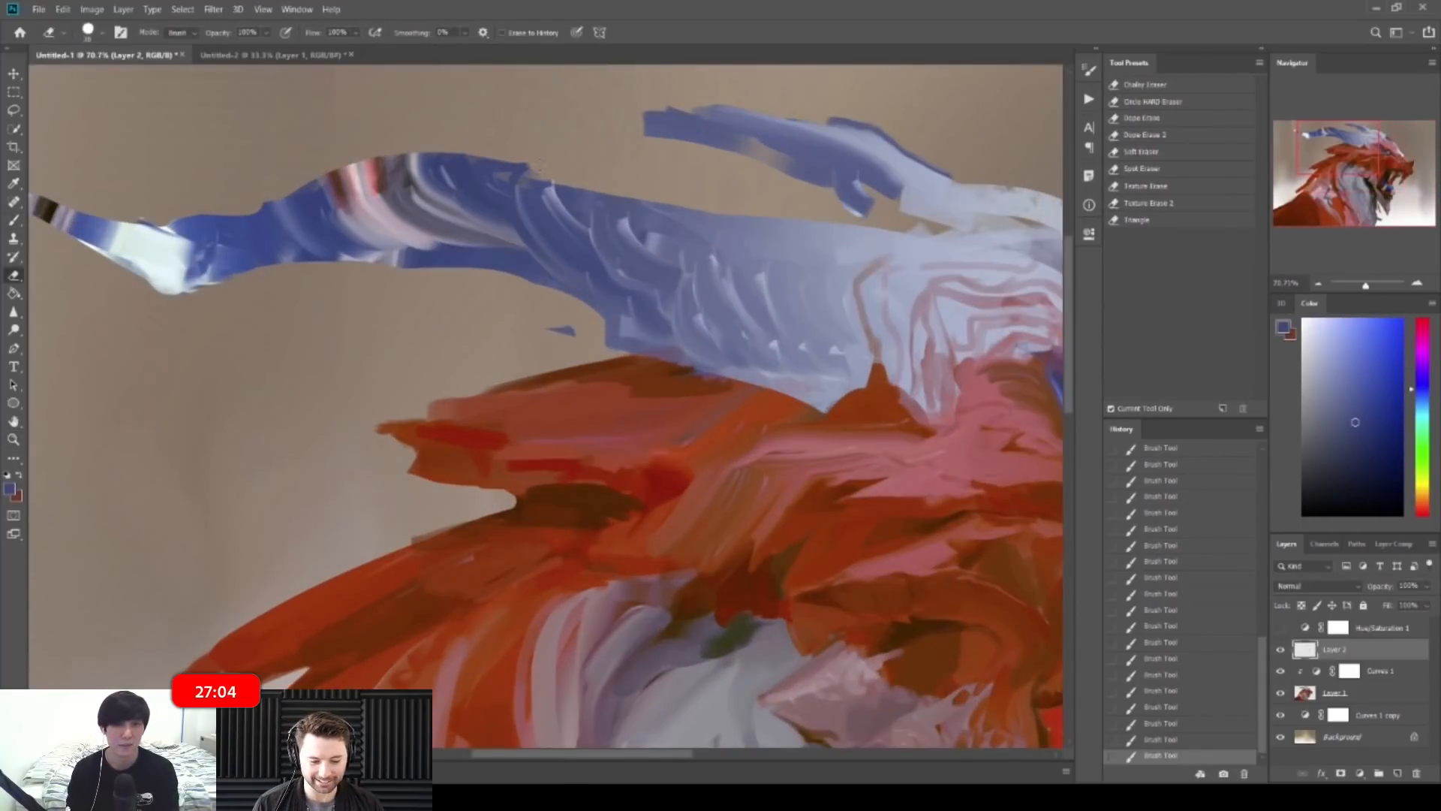
left_click_drag(909, 272, 888, 271)
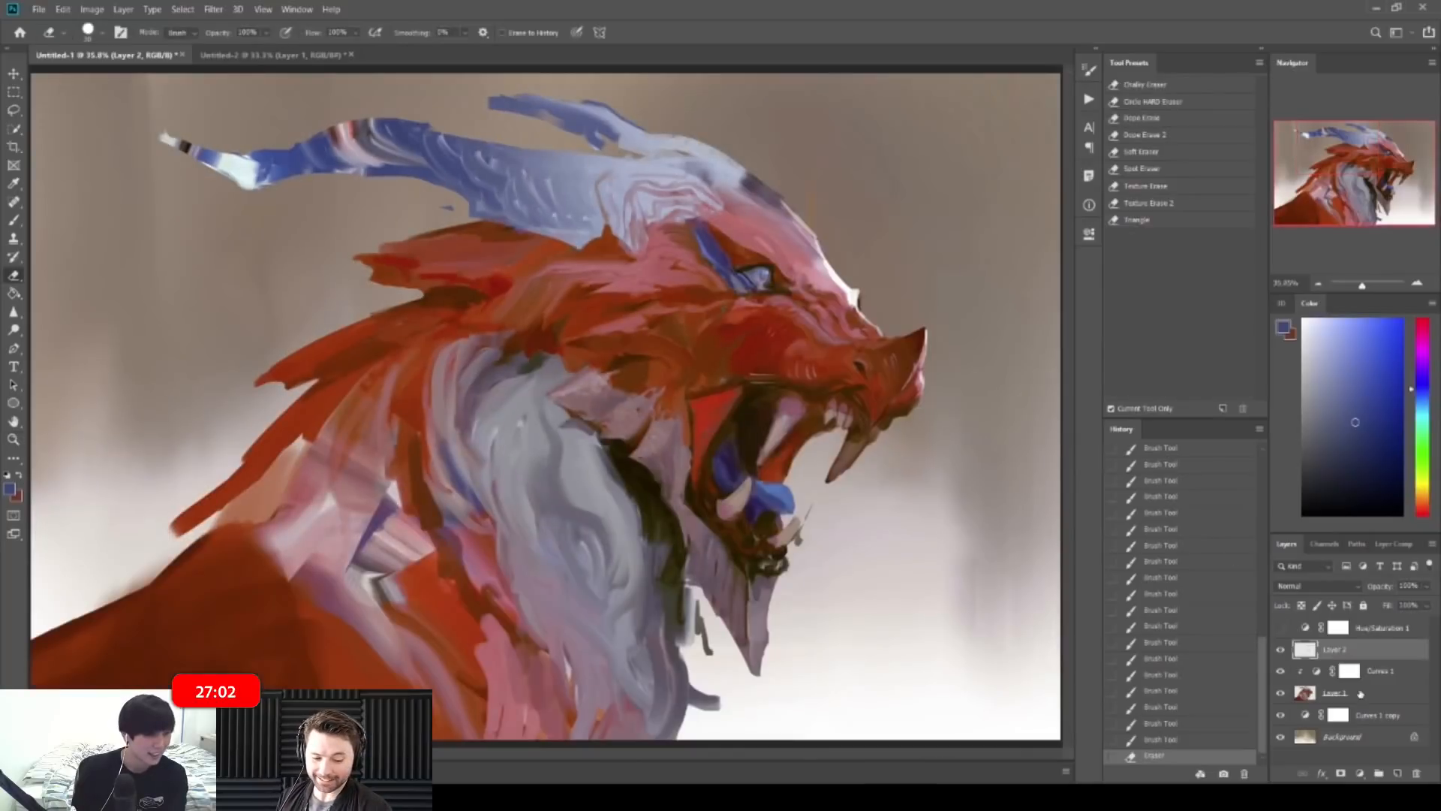
left_click(1375, 693, "shift")
left_click_drag(1384, 659, 1389, 642)
right_click(1384, 650)
left_click(1310, 471)
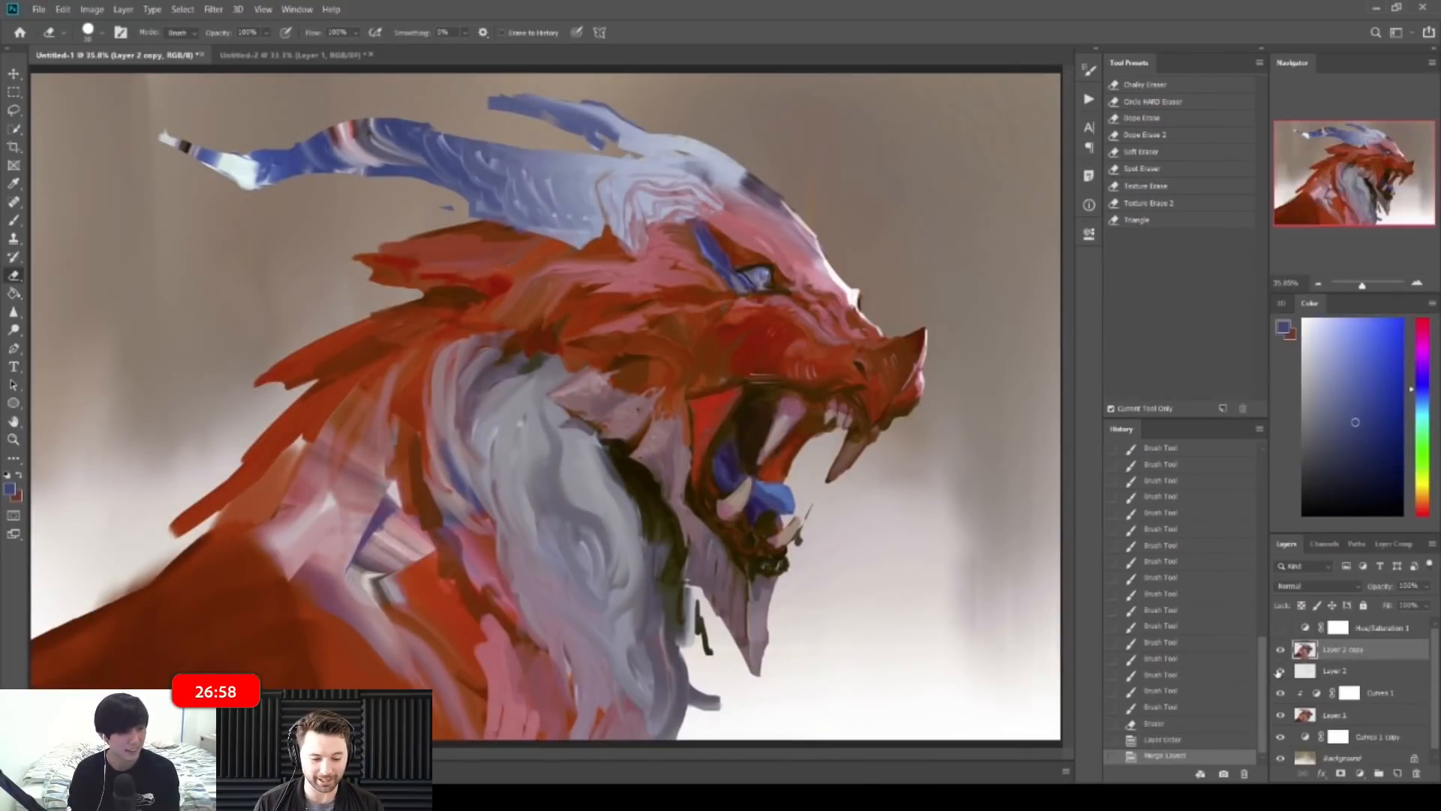
left_click_drag(1278, 674, 1280, 714)
Step: Erase along the edge of the horn on the merged layer
left_click_drag(461, 164, 451, 129)
key("b")
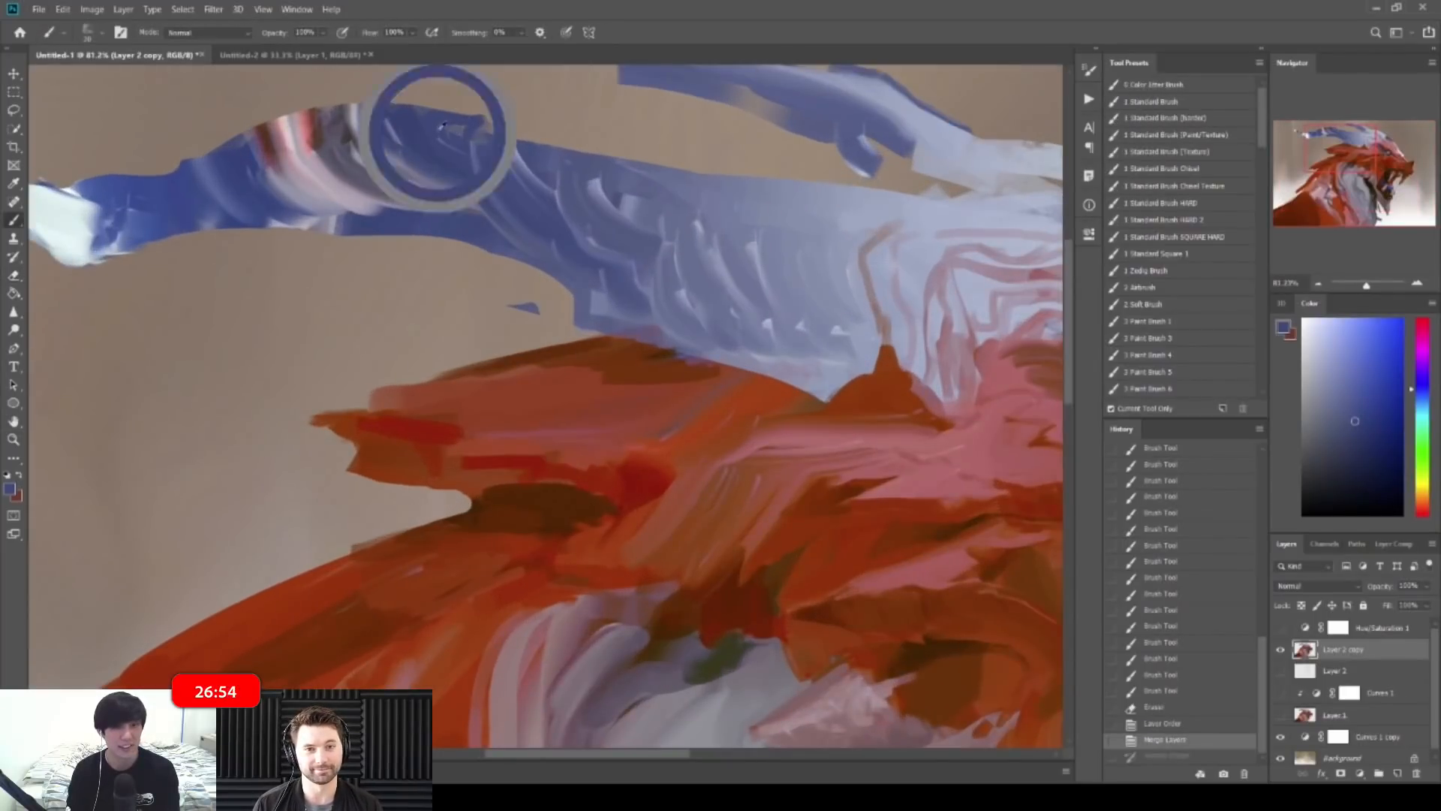
key("e")
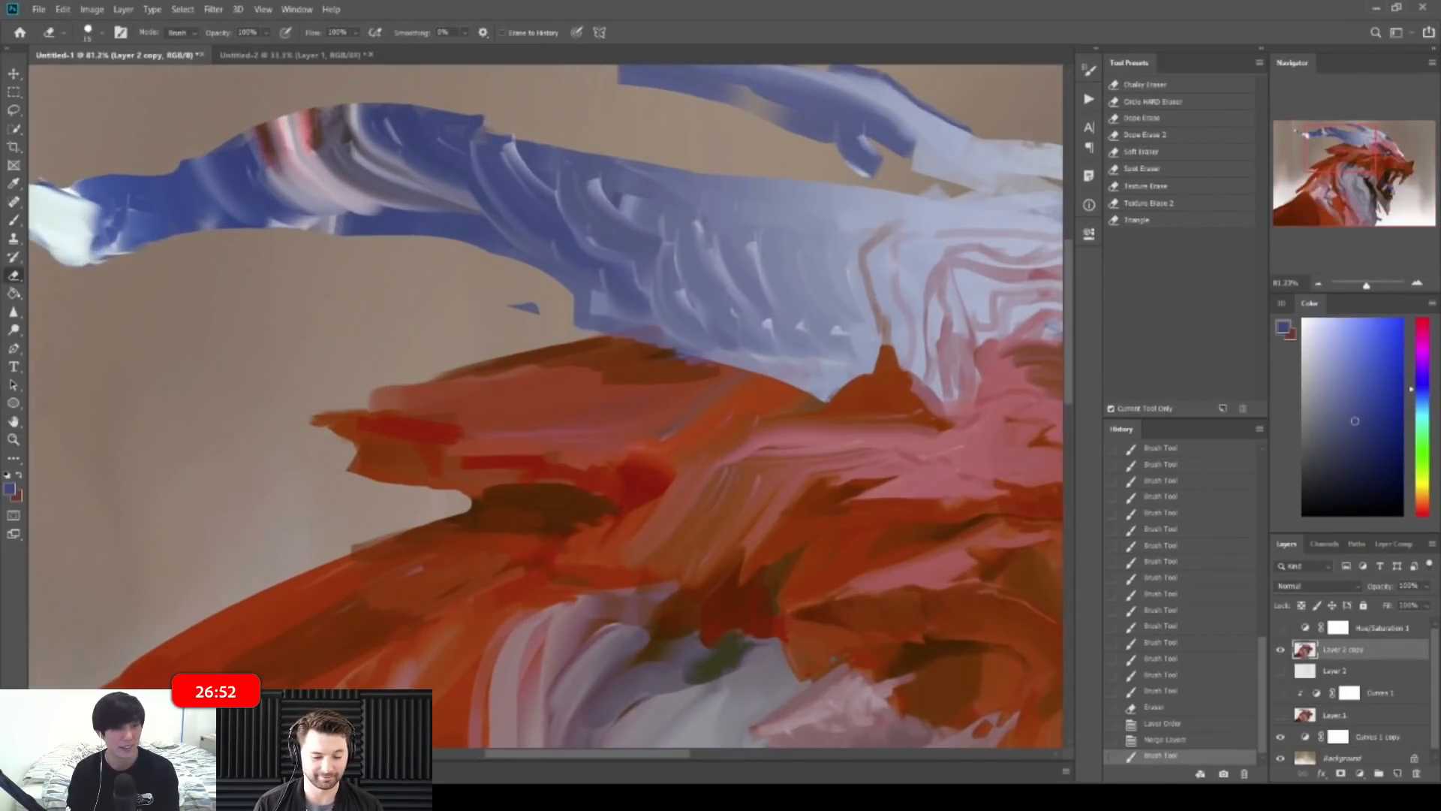
left_click_drag(486, 120, 501, 129)
mouse_move(488, 120)
left_mouse_down()
mouse_move(507, 132)
mouse_move(418, 118)
left_mouse_up()
Step: Paint small lighter-blue marks on the horn tip, extending them leftward
left_click_drag(433, 193, 472, 198)
key("b")
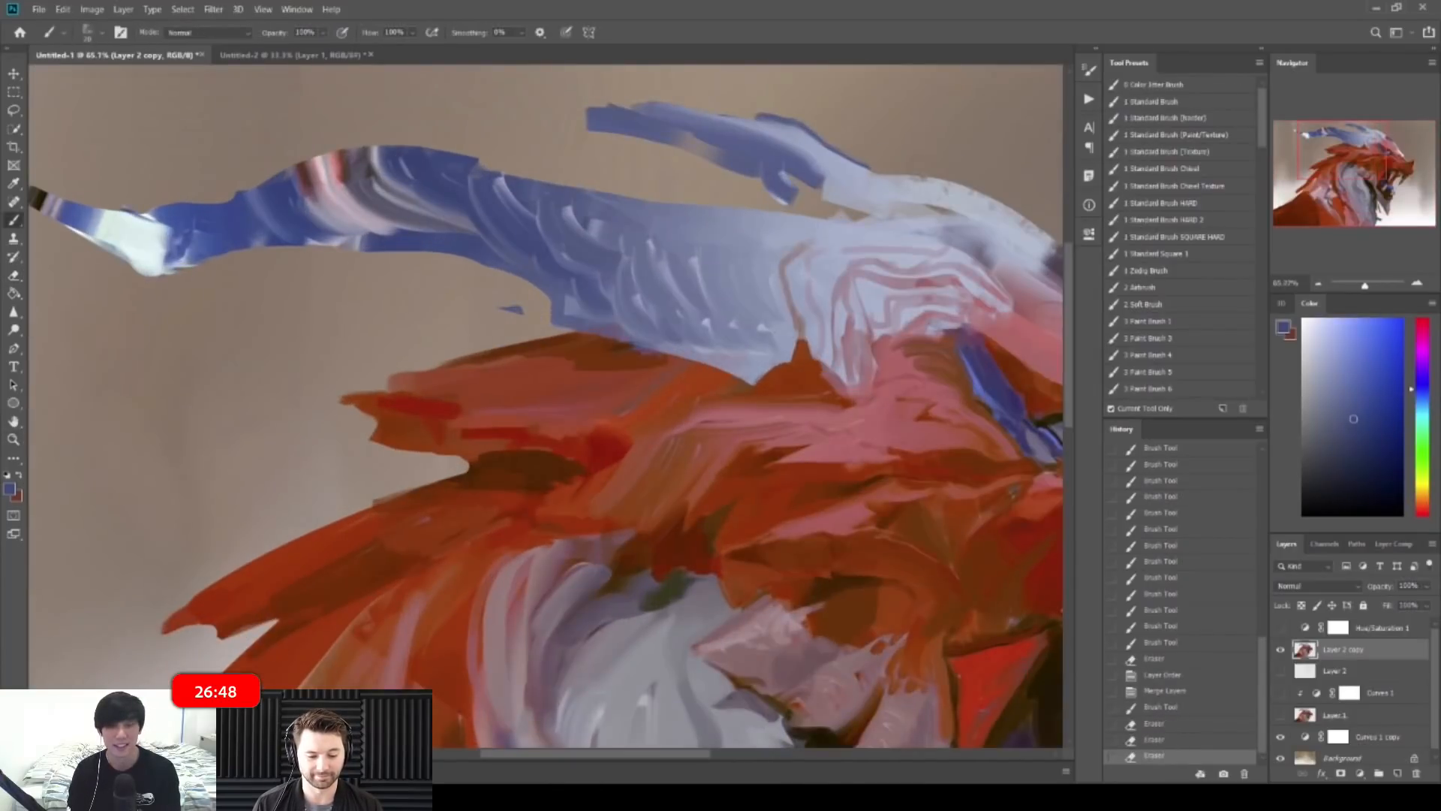
left_click_drag(259, 199, 212, 195)
left_click(241, 275, "alt")
mouse_move(205, 290)
left_mouse_down()
mouse_move(227, 290)
mouse_move(203, 288)
left_mouse_up()
left_click_drag(215, 288, 183, 280)
Step: Layer slightly bluer strokes across the horn tip to reshape it
left_click(109, 231, "alt")
left_click_drag(110, 242, 197, 287)
left_click_drag(156, 246, 204, 284)
left_click_drag(138, 221, 161, 263)
left_click_drag(161, 228, 203, 279)
left_click_drag(194, 237, 223, 281)
left_click_drag(210, 242, 229, 279)
left_click_drag(216, 244, 232, 276)
Step: Flip the painting horizontally so the dragon faces left
left_click_drag(273, 205, 238, 204)
key("ctrl+shift+f")
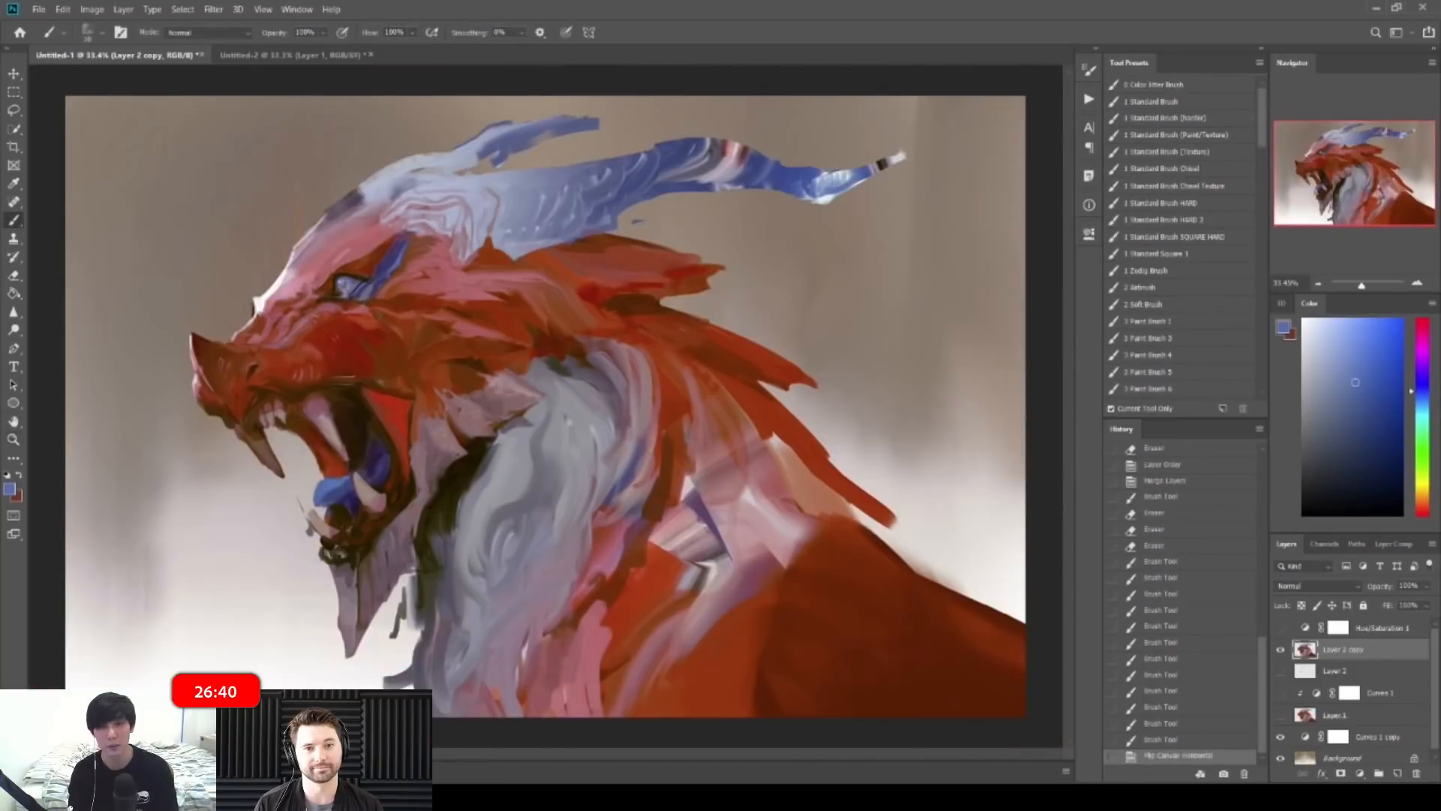
scroll(546, 406, "down", 1)
scroll(825, 301, "up", 5)
Step: Extend the horn tip with sampled blue, then erase to trim its lower edge
left_click(835, 178, "alt")
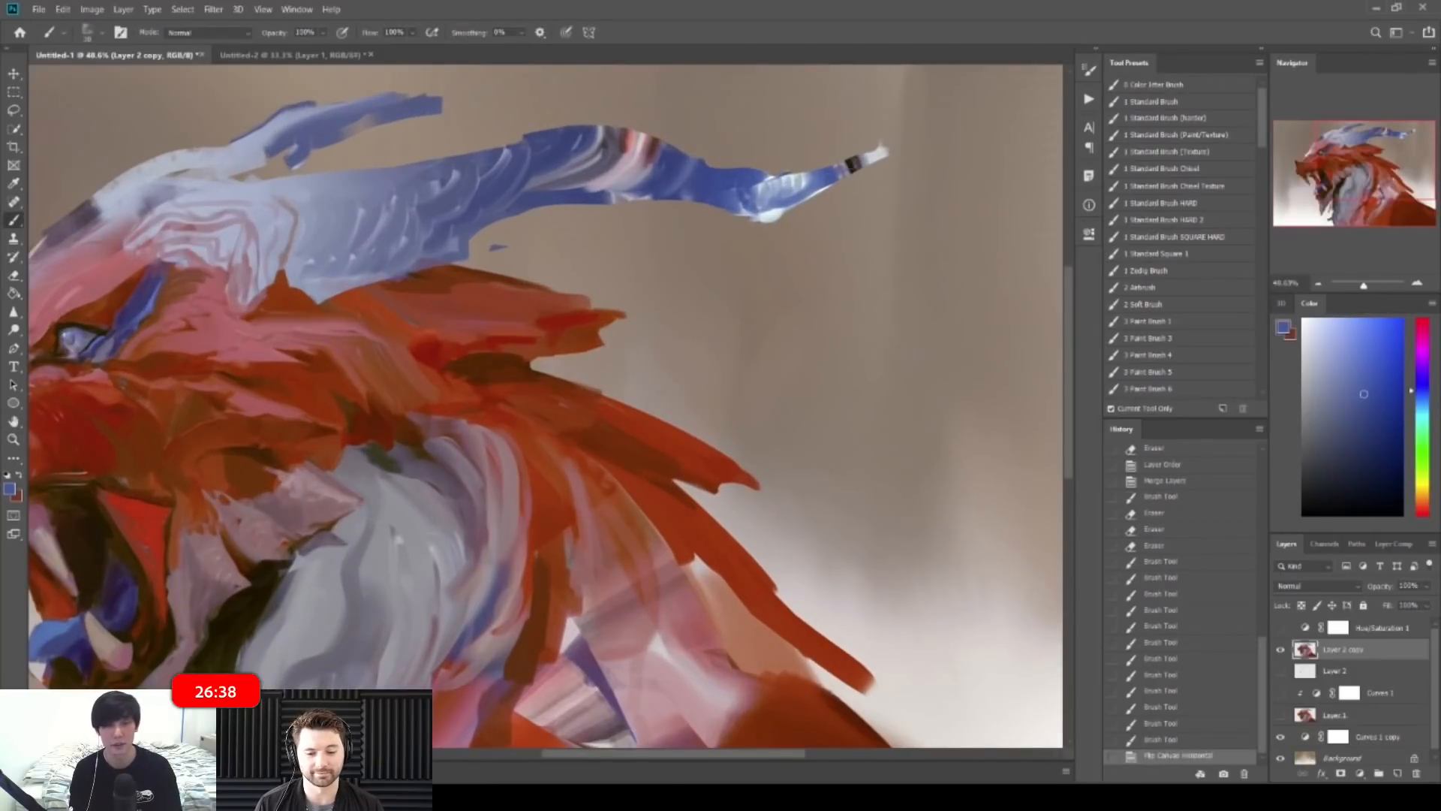
left_click_drag(860, 162, 895, 147)
key("e")
left_click_drag(820, 193, 880, 150)
left_click_drag(969, 139, 893, 132)
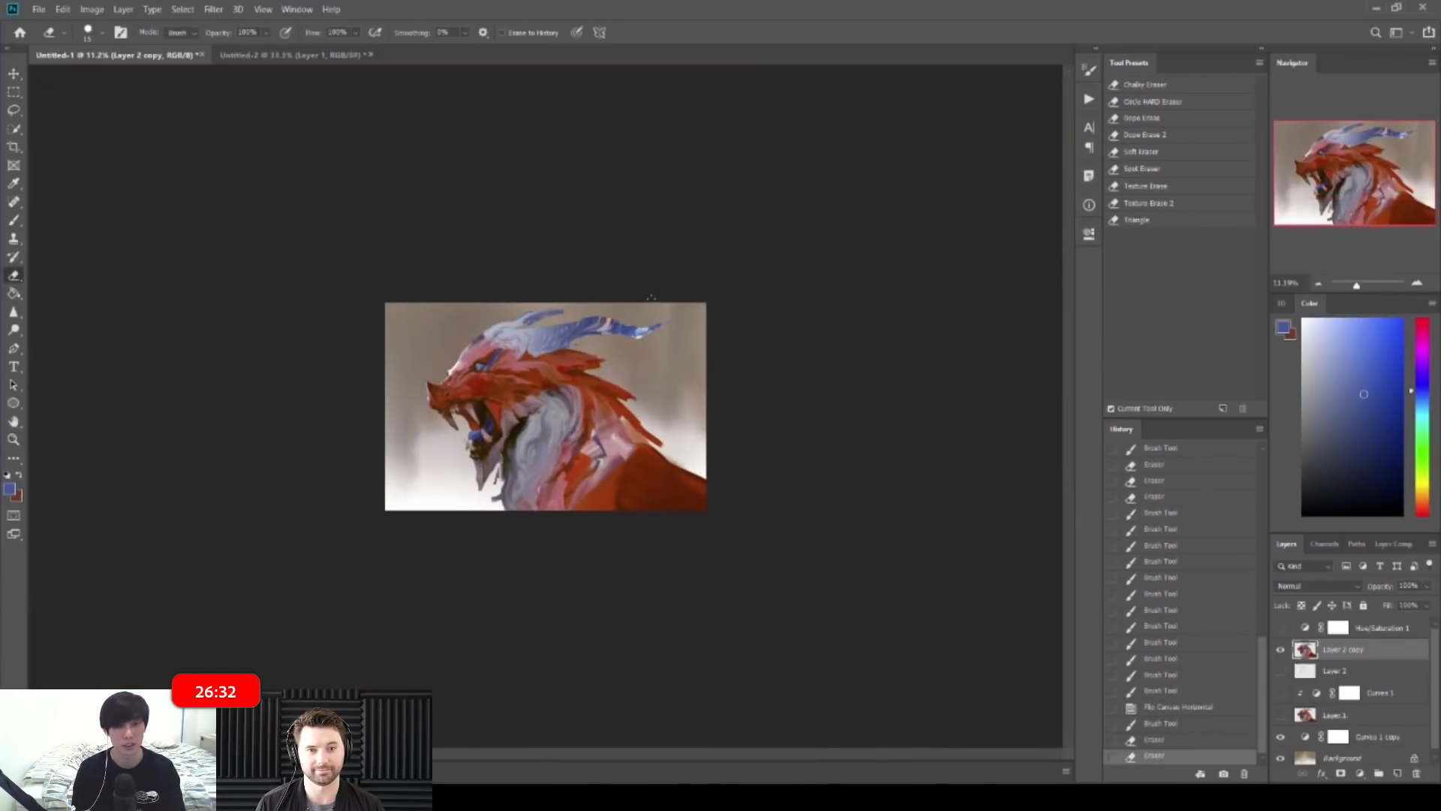
key("x")
left_click(722, 294)
Step: Touch up the horn with light grey-blue, dark blue and near-white strokes
key("ctrl+space")
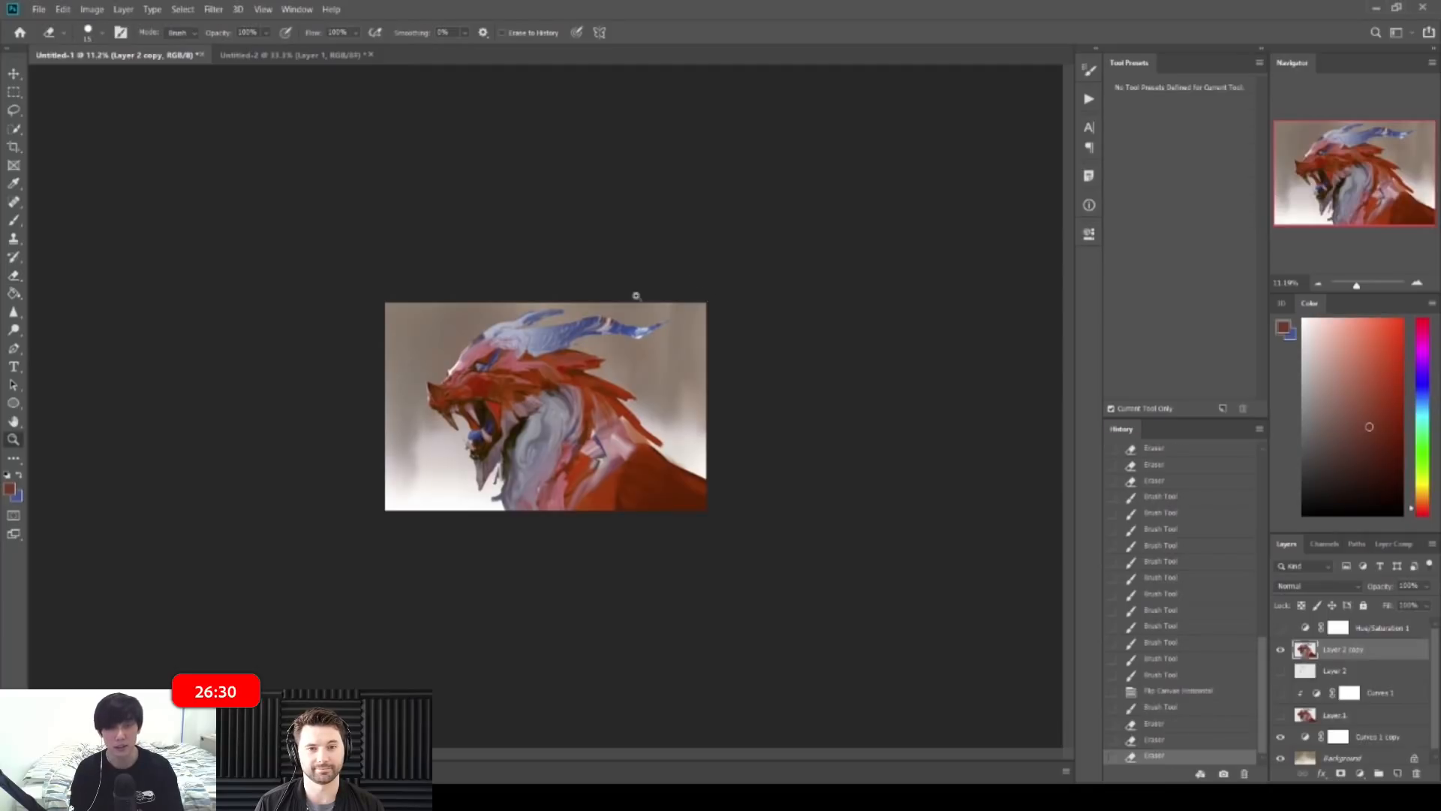
left_click_drag(636, 296, 731, 270)
key("b")
left_click(810, 165, "alt")
left_click(832, 159, "alt")
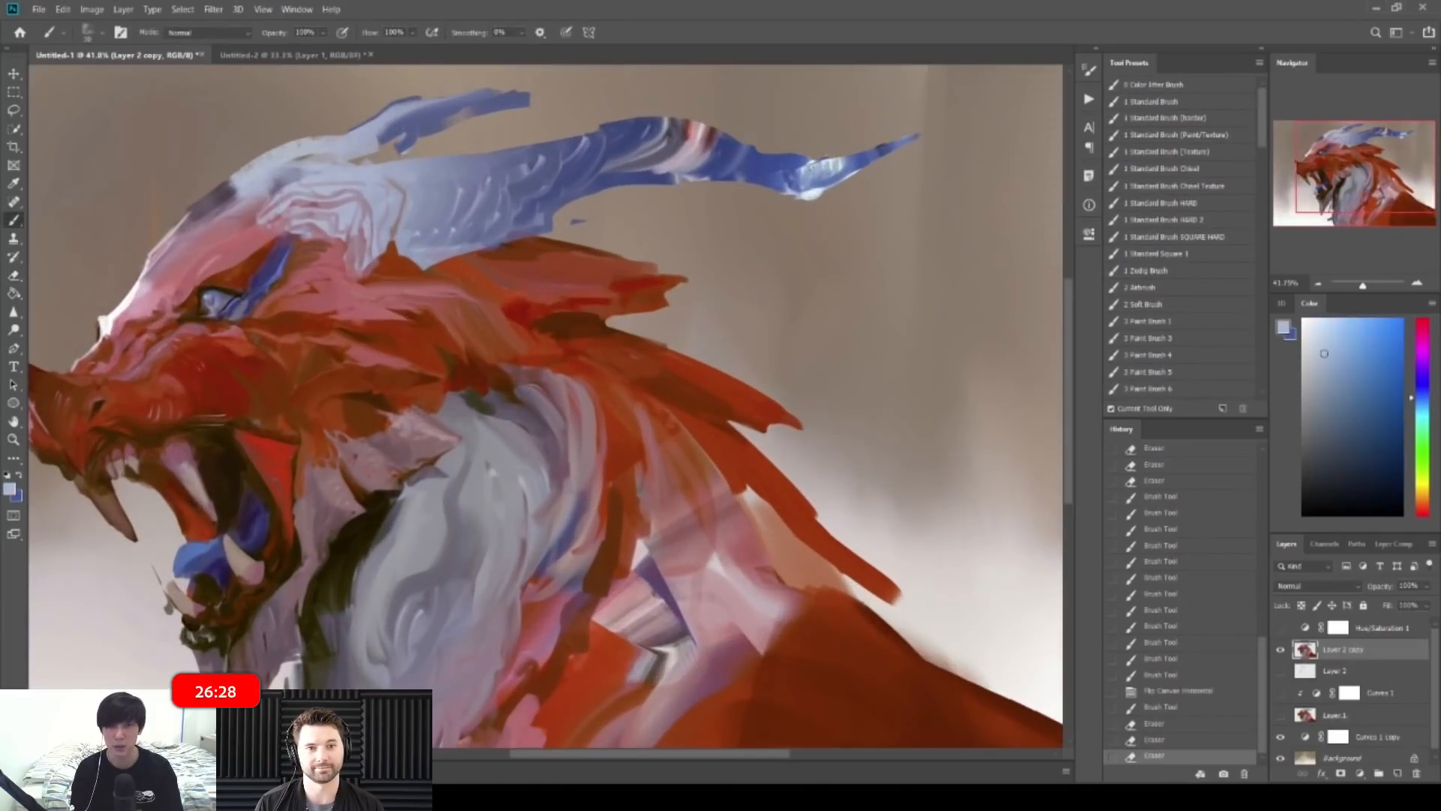
left_click_drag(736, 178, 815, 195)
left_click(755, 166, "alt")
left_click(800, 194, "alt")
left_click(788, 182, "alt")
left_click_drag(794, 188, 822, 186)
left_click(806, 180, "alt")
left_click(818, 182, "alt")
Step: Erase the stray blue fleck below the horn and flip the canvas horizontally
key("e")
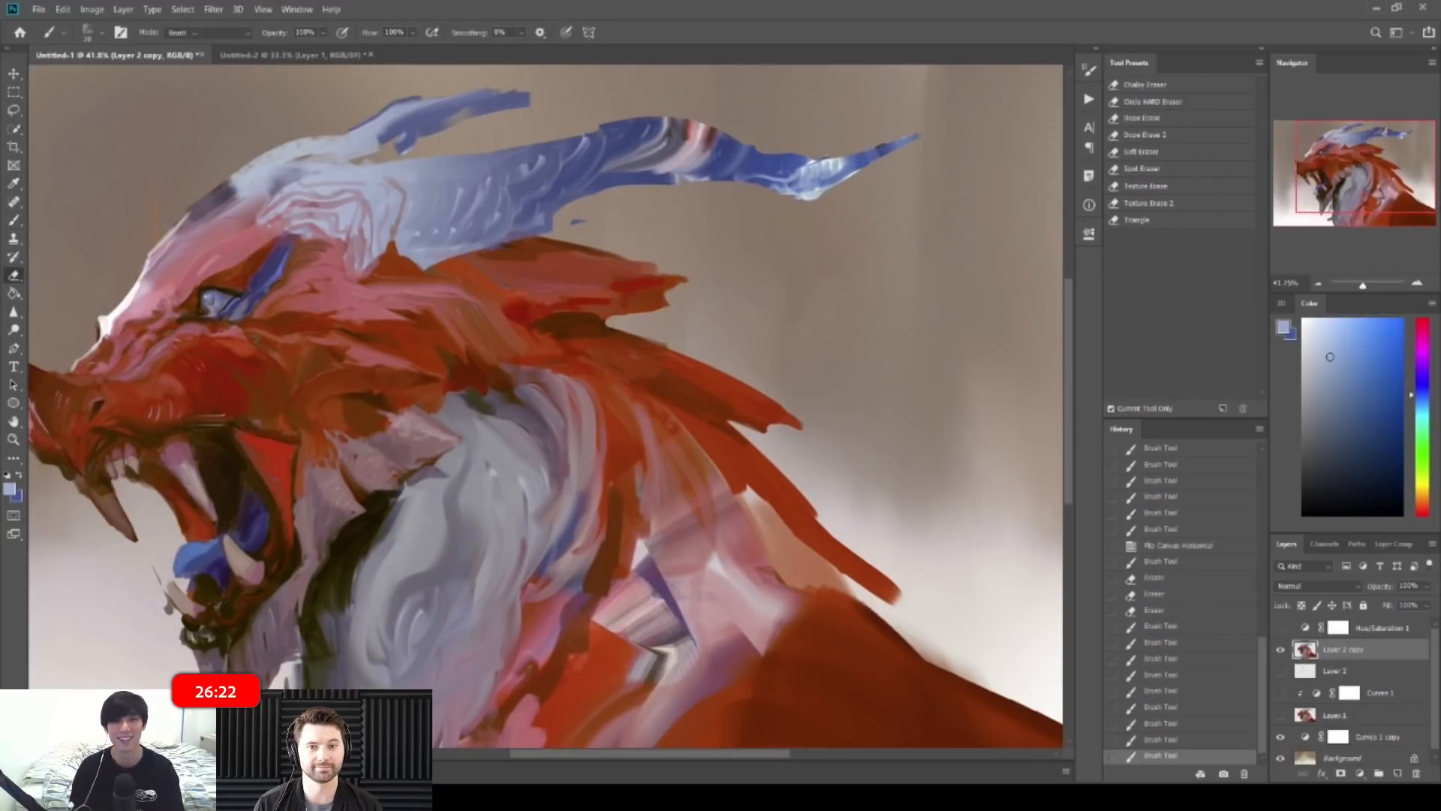
mouse_move(587, 220)
left_mouse_down()
mouse_move(571, 223)
mouse_move(584, 223)
left_mouse_up()
left_click_drag(968, 176, 859, 168)
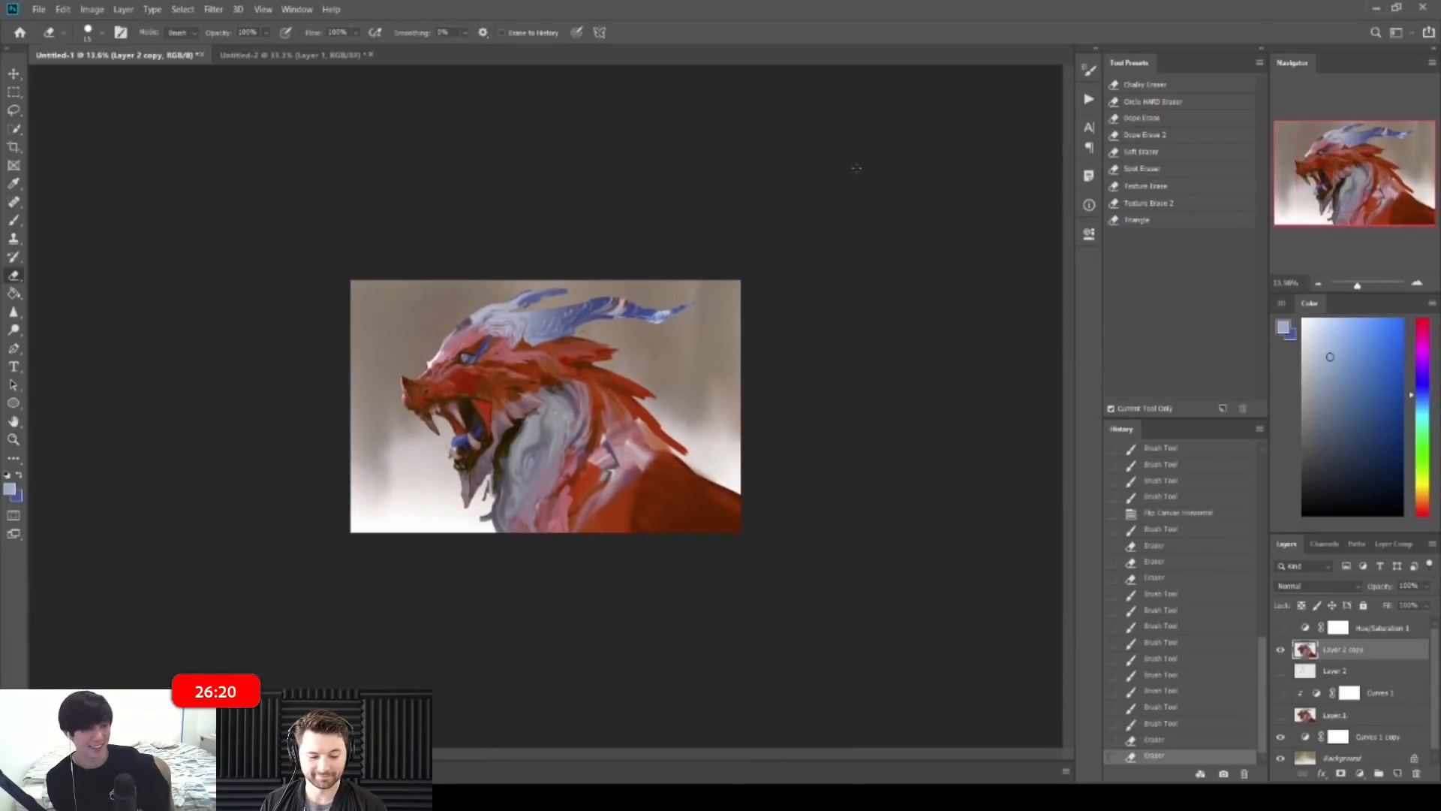
key("ctrl+shift+h")
Step: Sample the horn's blue, darken it in the Color panel, and paint the horn's lower edge
left_click_drag(528, 304, 568, 311)
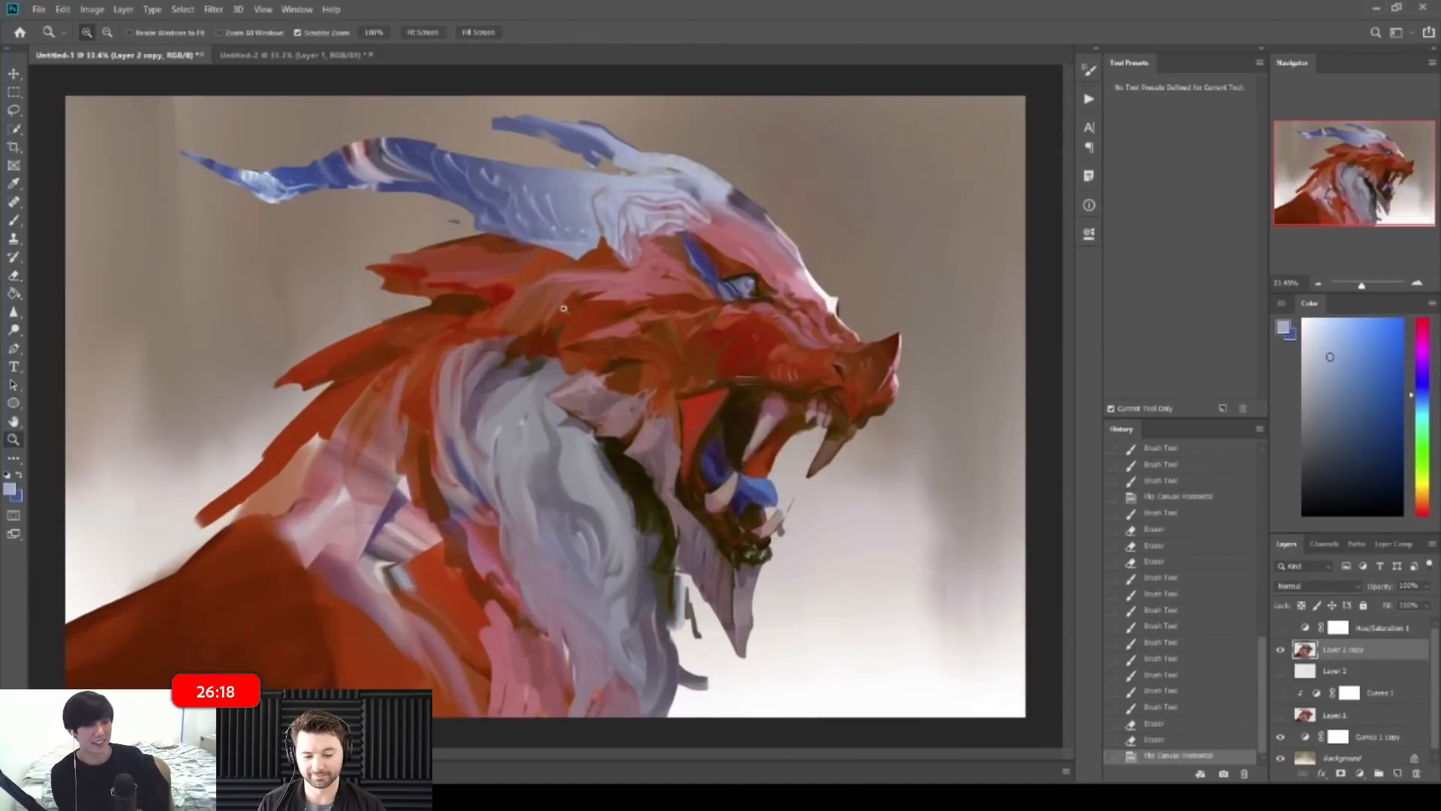
left_click_drag(494, 207, 530, 224)
key("b")
left_click(491, 213, "alt")
left_click_drag(1350, 443, 1345, 448)
left_click_drag(466, 253, 475, 260)
left_click_drag(463, 259, 481, 263)
left_click_drag(470, 260, 495, 266)
left_click_drag(486, 263, 530, 269)
Step: With a larger brush, darken the horn's lower scales with dark blue strokes
key("bracketright")
left_click_drag(487, 226, 501, 237)
left_click_drag(500, 226, 508, 238)
left_click_drag(508, 227, 540, 253)
left_click_drag(528, 228, 542, 249)
left_click_drag(537, 230, 579, 263)
left_click_drag(577, 251, 589, 272)
mouse_move(639, 184)
left_mouse_down()
mouse_move(589, 169)
mouse_move(576, 207)
left_mouse_up()
key("z")
left_click_drag(537, 254, 620, 330)
key("b")
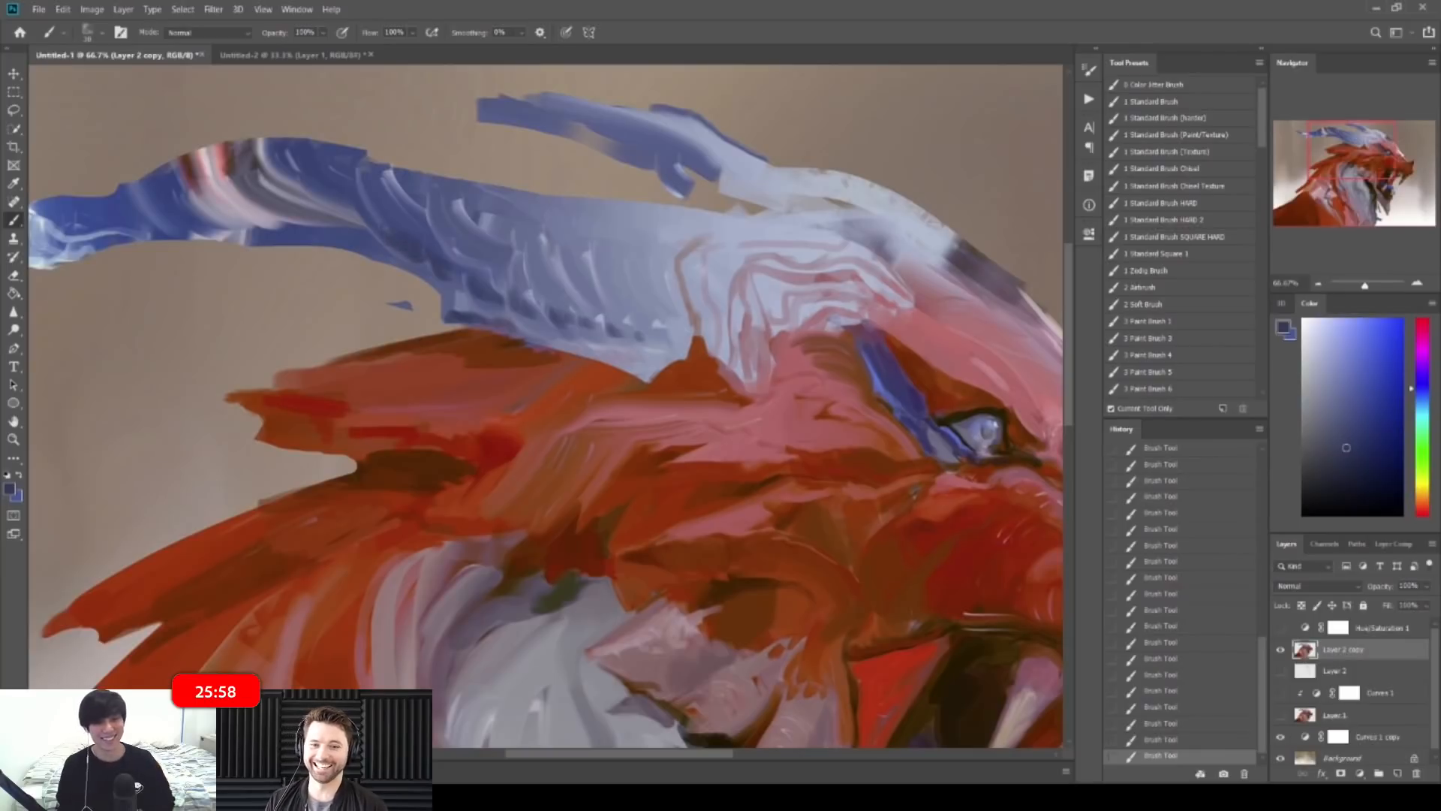
key("z")
left_click_drag(480, 187, 330, 177)
left_click_drag(525, 177, 458, 178)
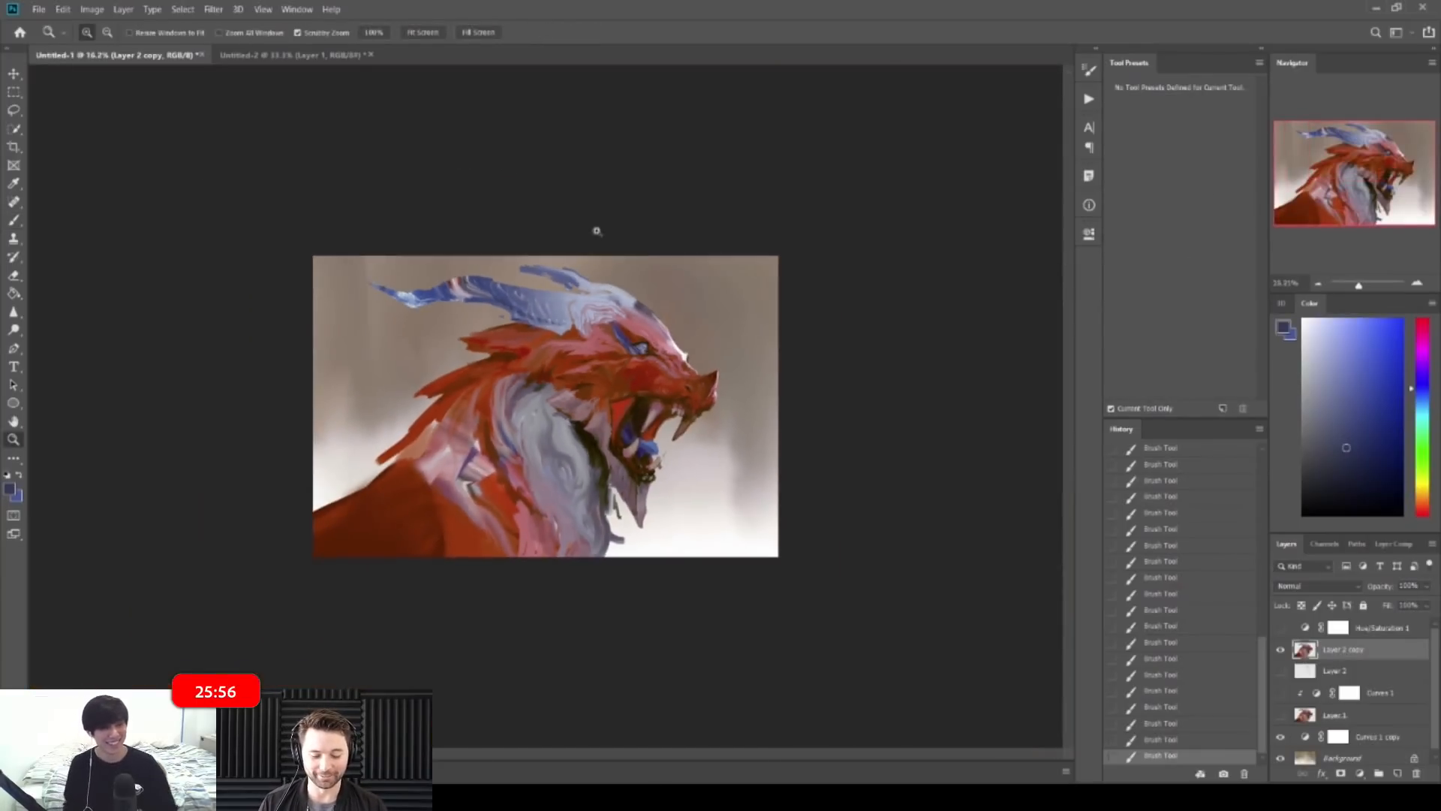
left_click_drag(598, 231, 557, 229)
left_click_drag(547, 291, 600, 293)
key("b")
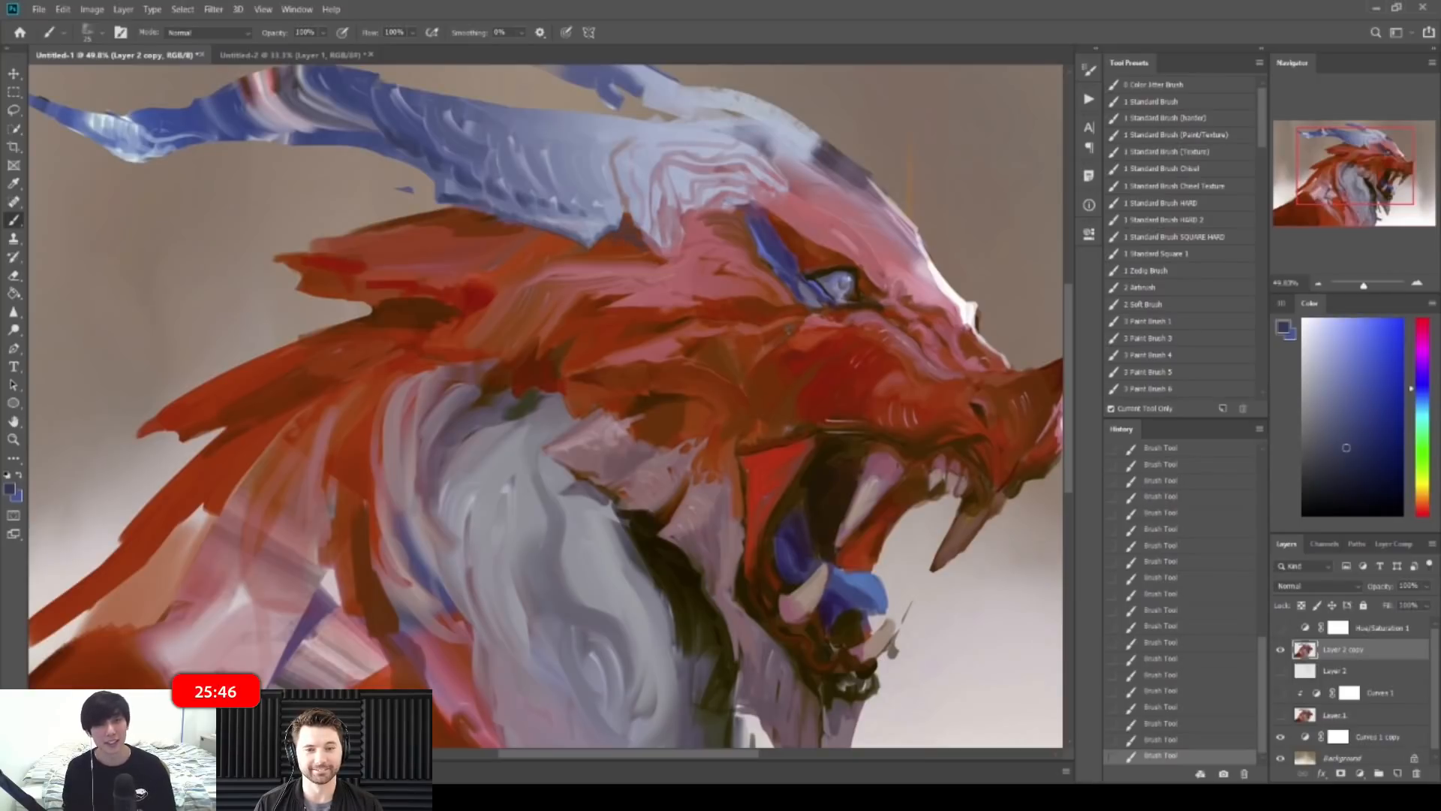
Step: Flip the canvas and cover the brown line on the horn with blue-grey dabs and strokes
scroll(651, 185, "down", 5)
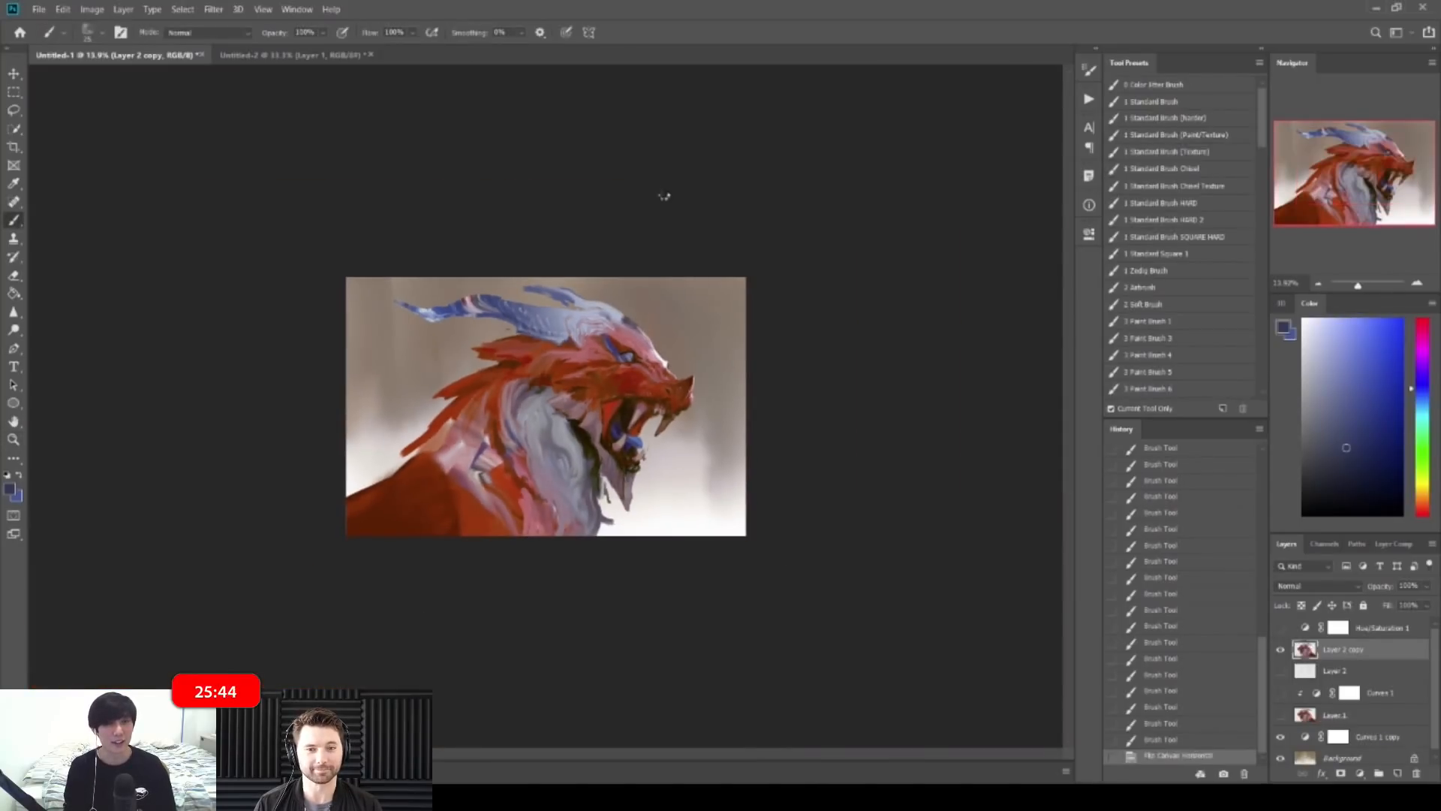
key("ctrl+shift+h")
mouse_move(540, 180)
left_mouse_down()
mouse_move(637, 173)
mouse_move(544, 170)
mouse_move(608, 182)
mouse_move(618, 259)
left_mouse_up()
left_click(605, 178, "alt")
left_click(531, 168, "alt")
left_click(628, 232, "alt")
left_click(615, 254, "alt")
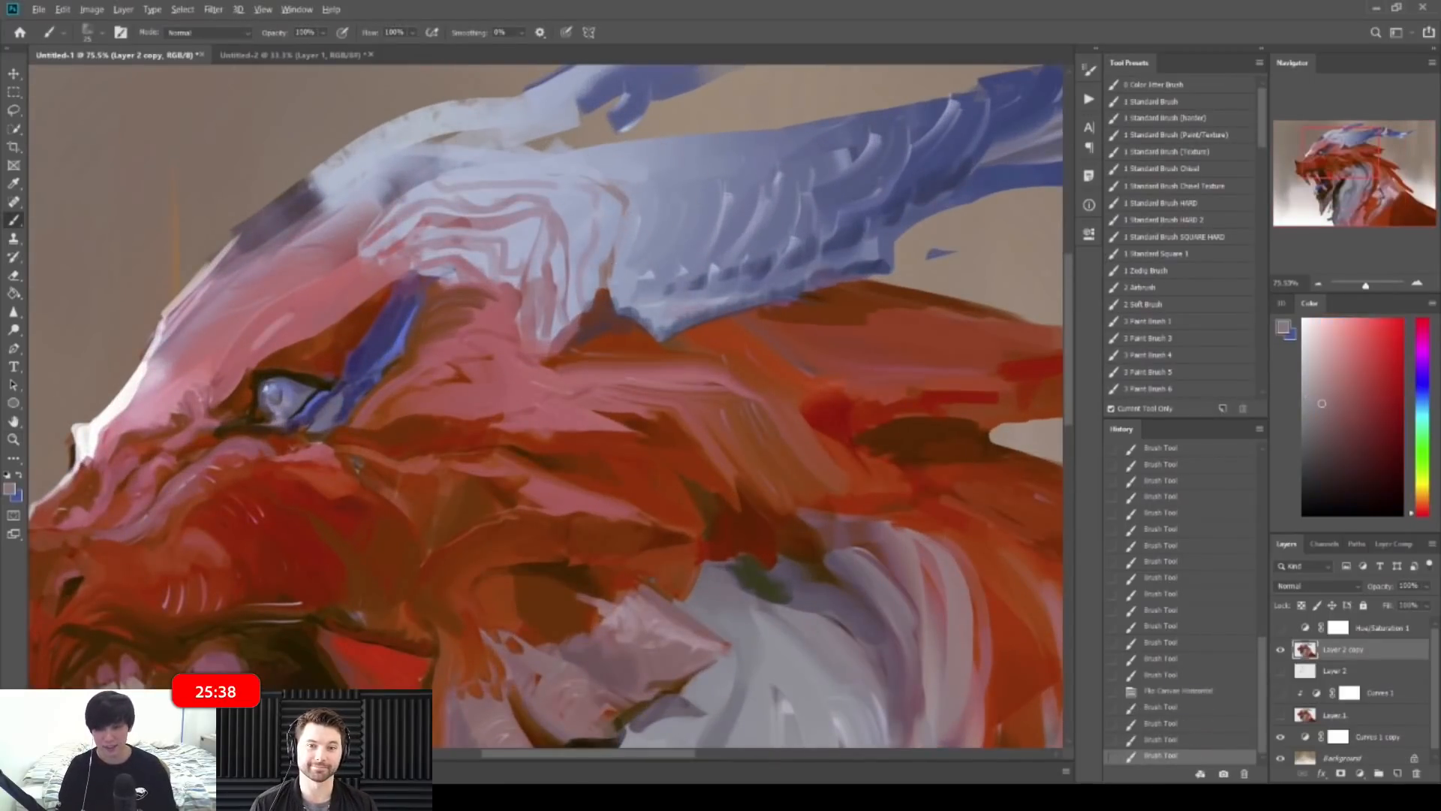
left_click_drag(615, 209, 609, 259)
left_click_drag(657, 169, 595, 163)
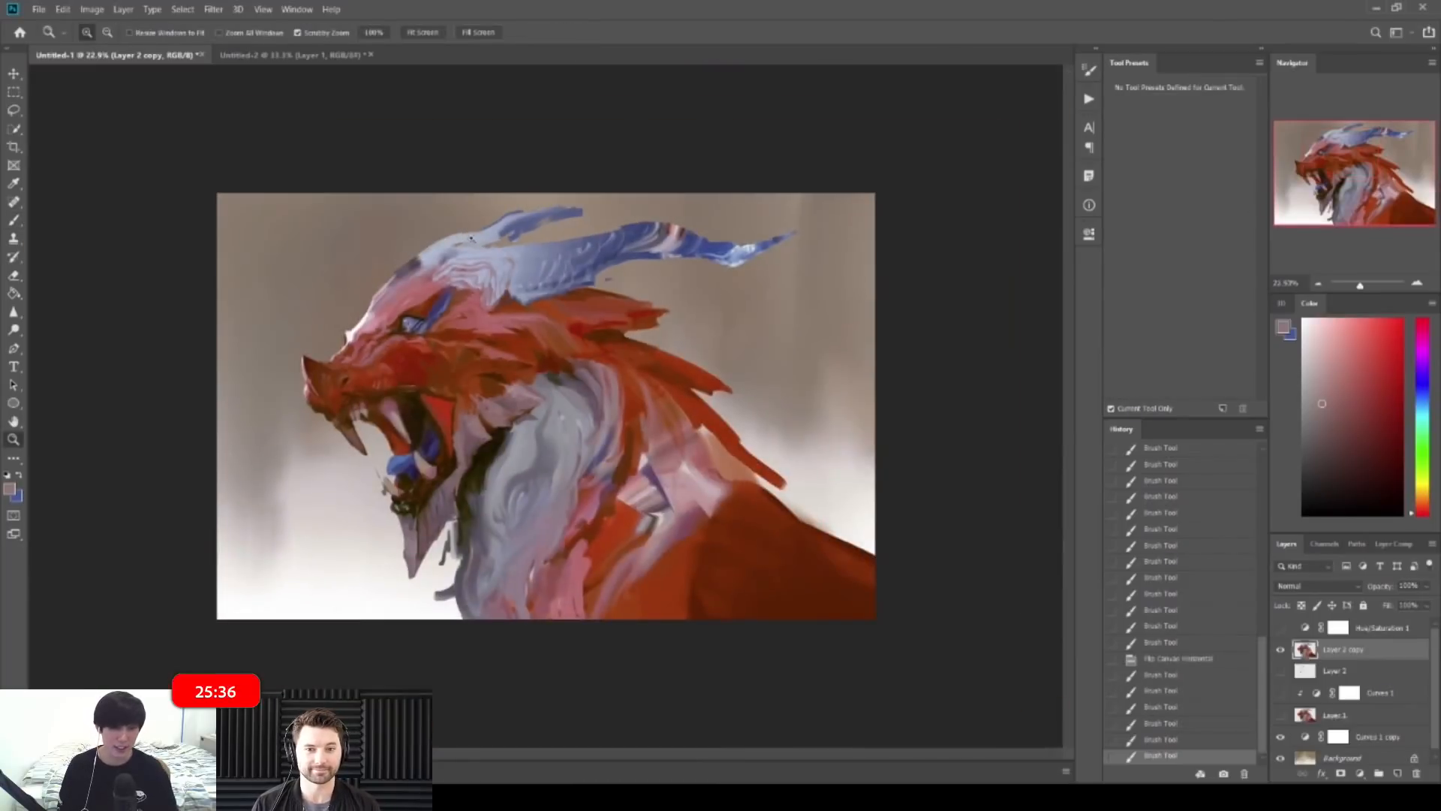
left_click_drag(469, 259, 529, 263)
Step: Paint a light blue-grey stroke across the horn, covering the top of the reddish stripe
left_click(489, 282, "alt")
left_click(471, 302, "alt")
mouse_move(470, 302)
left_mouse_down()
mouse_move(443, 302)
mouse_move(529, 294)
mouse_move(528, 330)
mouse_move(508, 298)
mouse_move(534, 303)
mouse_move(530, 318)
left_mouse_up()
left_click(540, 324, "alt")
left_click(506, 299, "alt")
key("ctrl+space")
left_click_drag(713, 203, 614, 173)
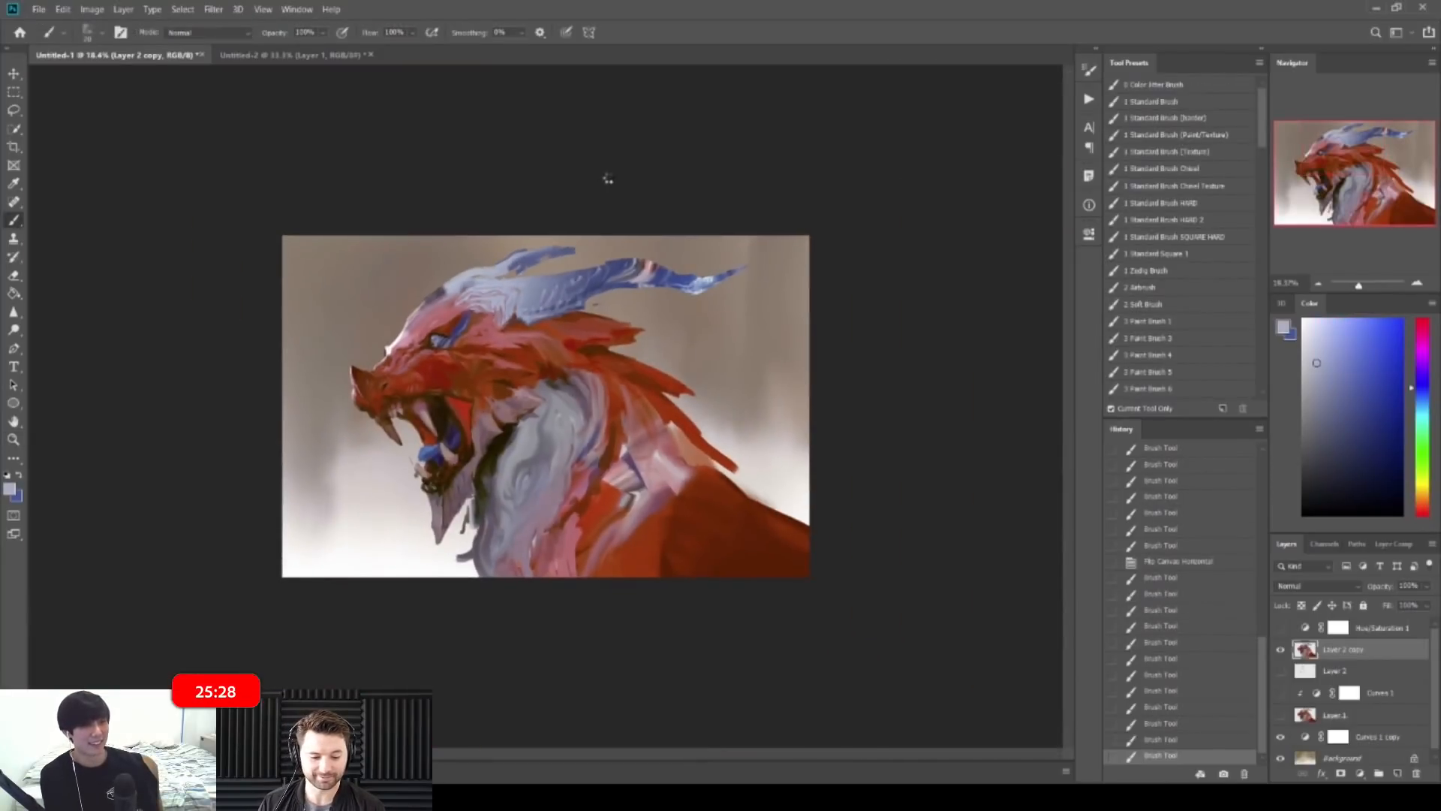
Step: Flip the canvas back and paint small blue-grey strokes near the horn notch
key("ctrl+shift+h")
key("ctrl+space")
mouse_move(535, 310)
left_mouse_down()
mouse_move(625, 321)
mouse_move(633, 344)
left_mouse_up()
left_click(619, 319, "alt")
left_click_drag(623, 335, 632, 350)
Step: Dab red-brown near the horn and paint strokes toward the horn tip
left_click(549, 331, "alt")
left_click(569, 319, "alt")
left_click(615, 336, "alt")
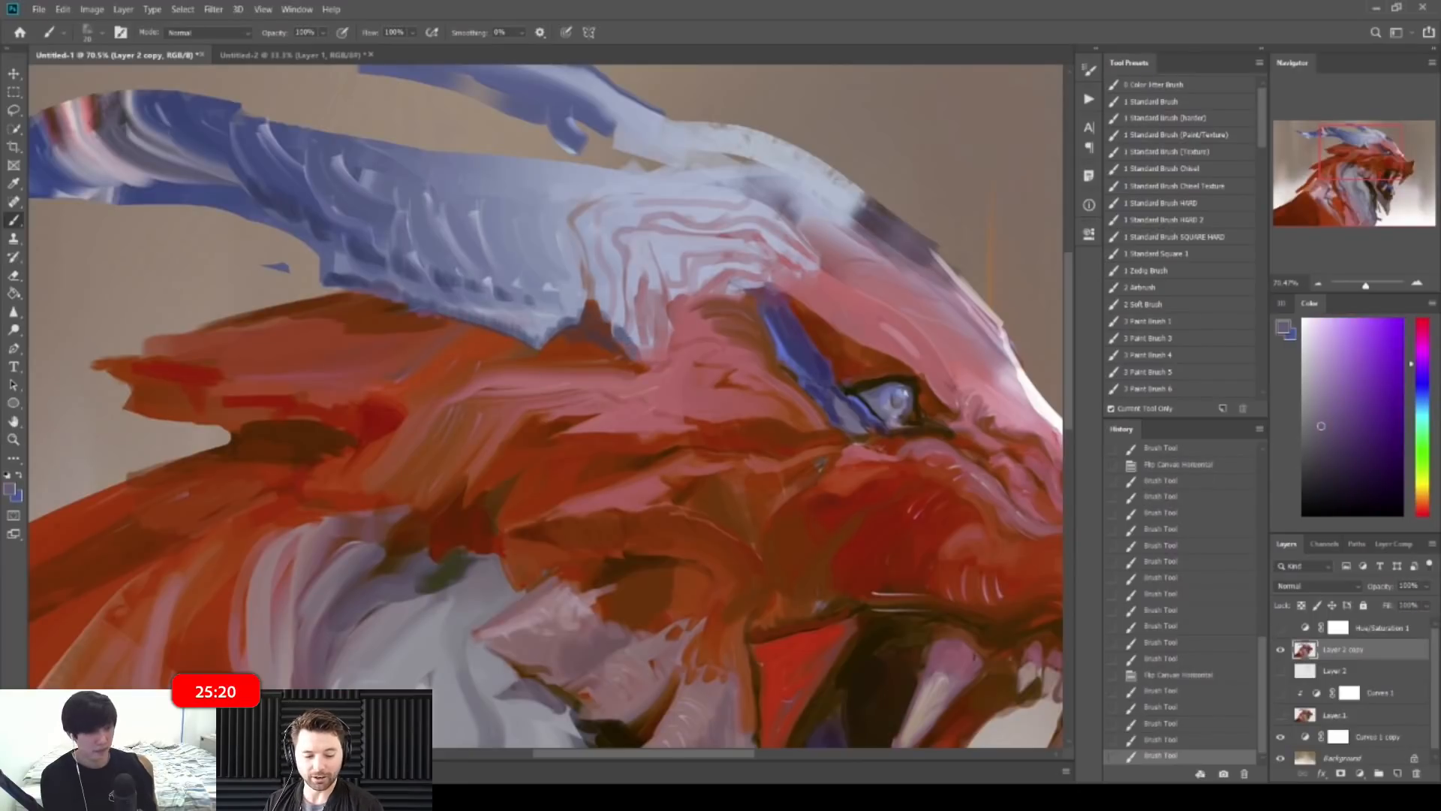
left_click(598, 319, "alt")
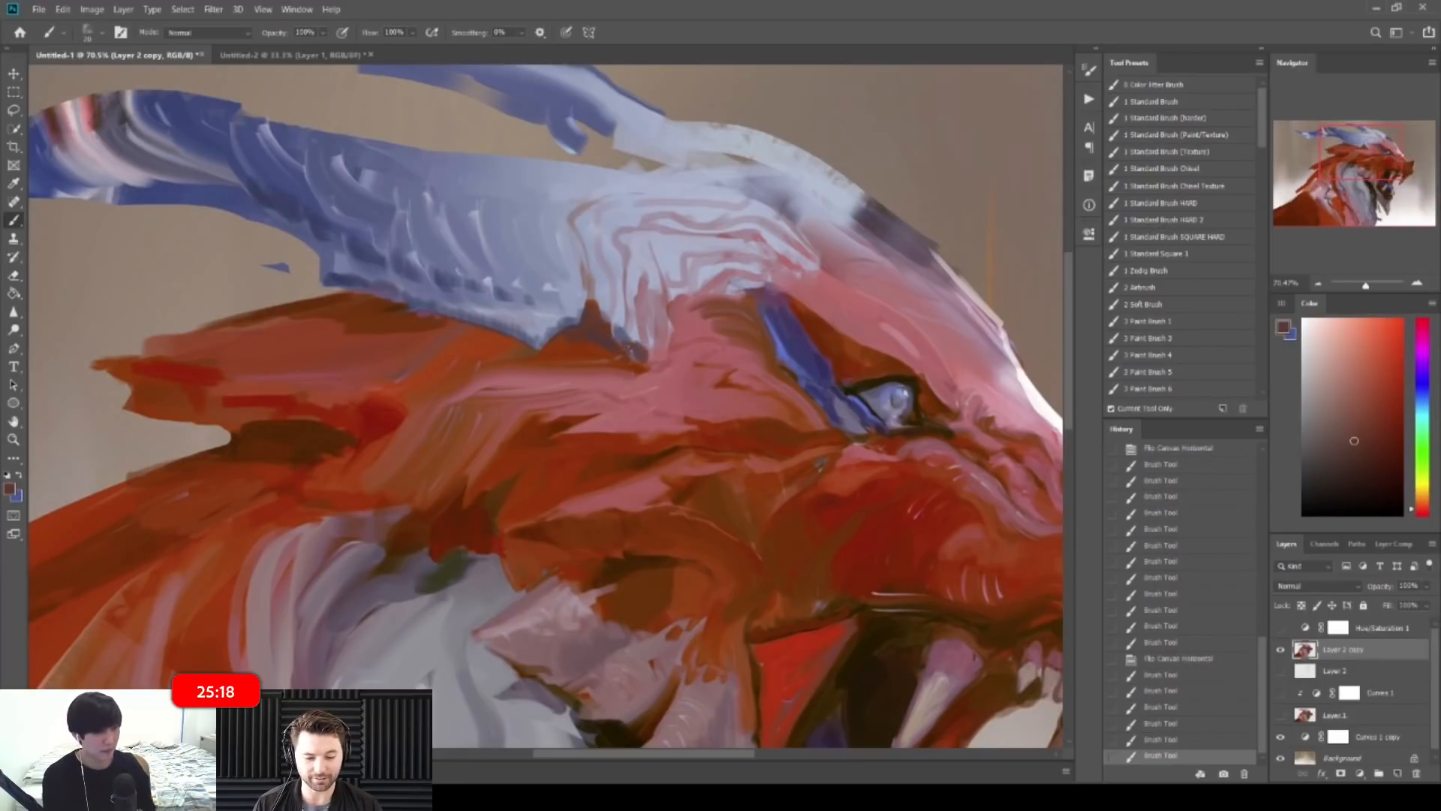
mouse_move(644, 357)
left_mouse_down()
mouse_move(660, 354)
mouse_move(622, 241)
left_mouse_up()
left_click(652, 332, "alt")
left_click(635, 332, "alt")
key("z")
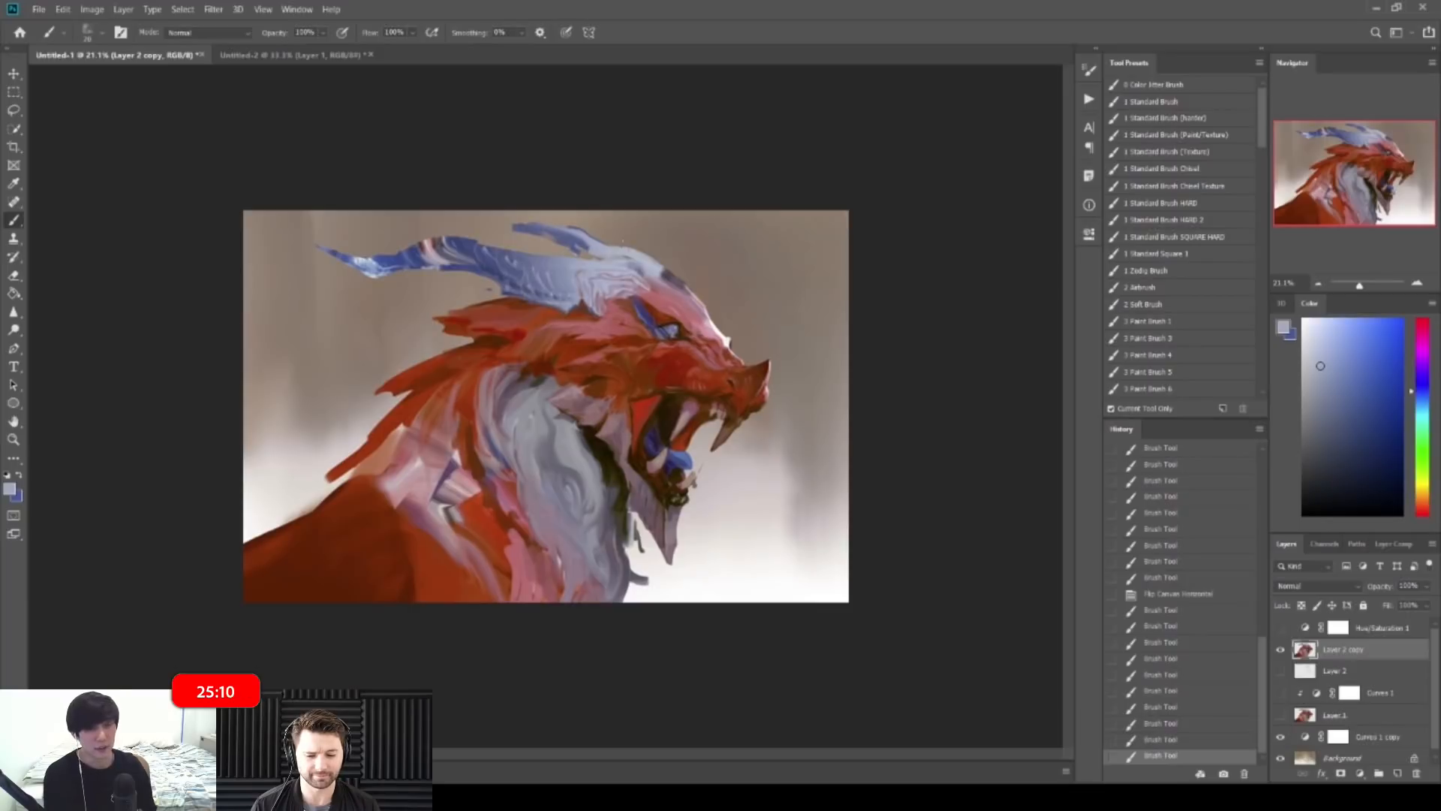
Step: Paint pink over the dark creases on the dragon's brow
left_click_drag(622, 242, 629, 251)
key("z")
left_click_drag(620, 308, 666, 308)
left_click(518, 386, "alt")
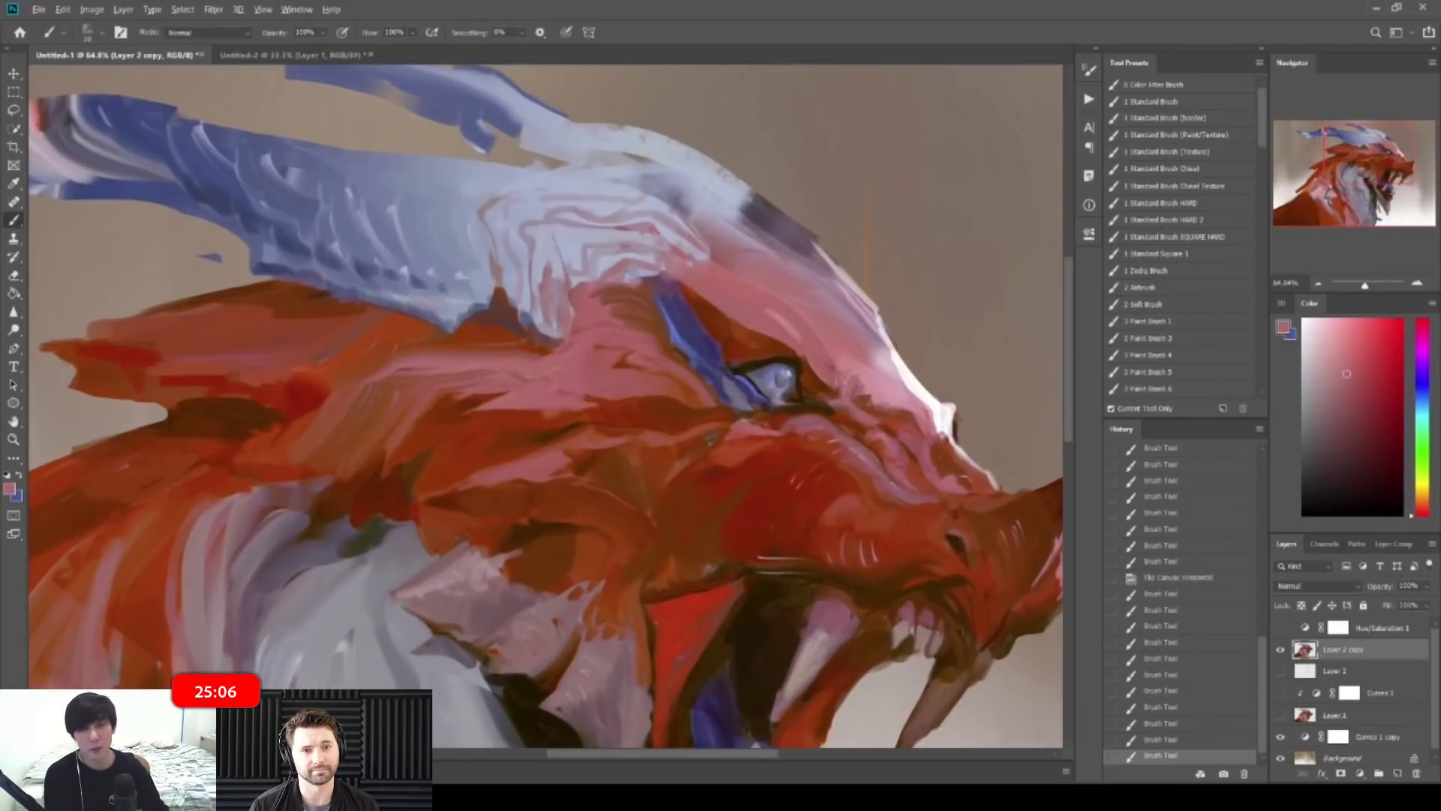
key("z")
left_click_drag(518, 387, 554, 387)
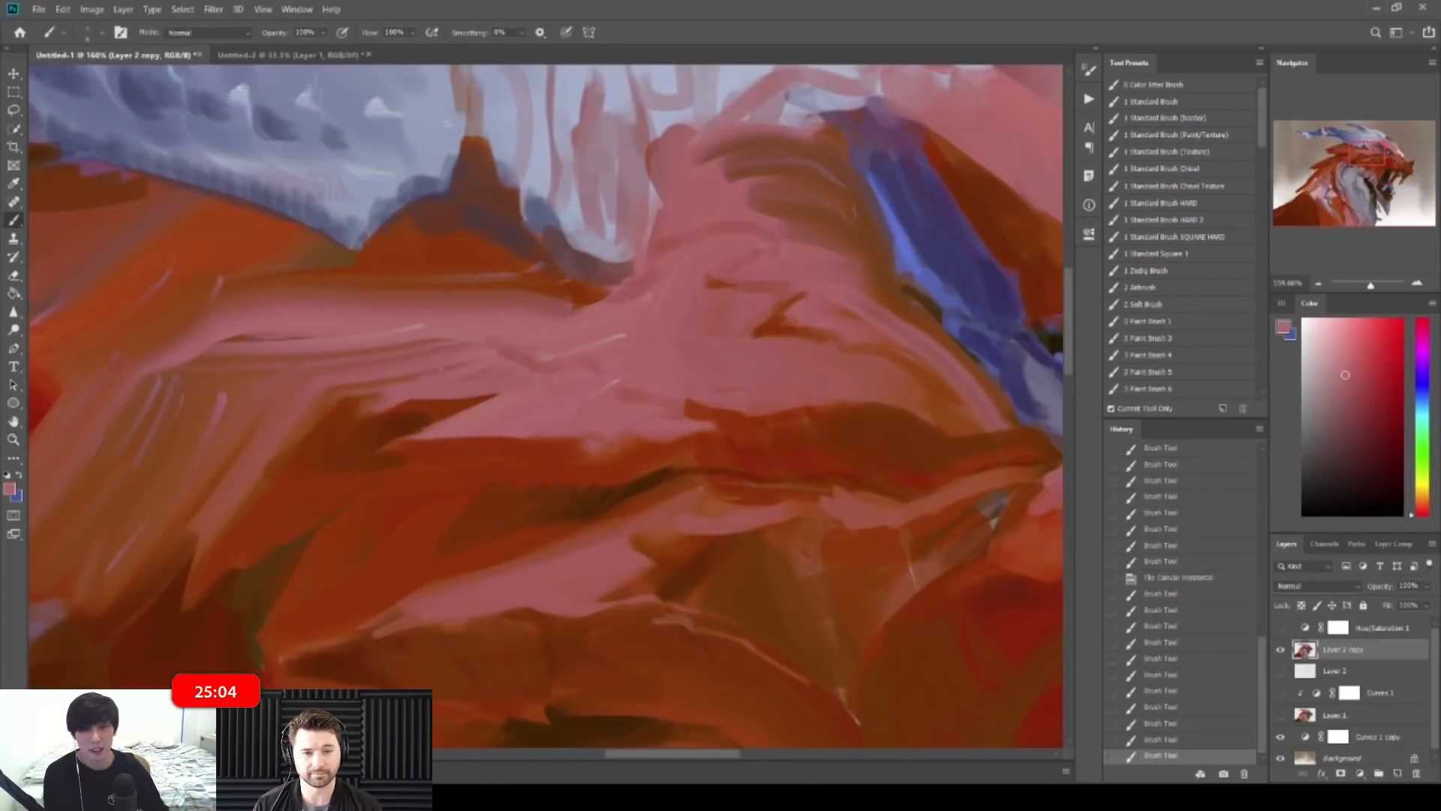
left_click_drag(814, 299, 852, 318)
left_click(789, 318, "alt")
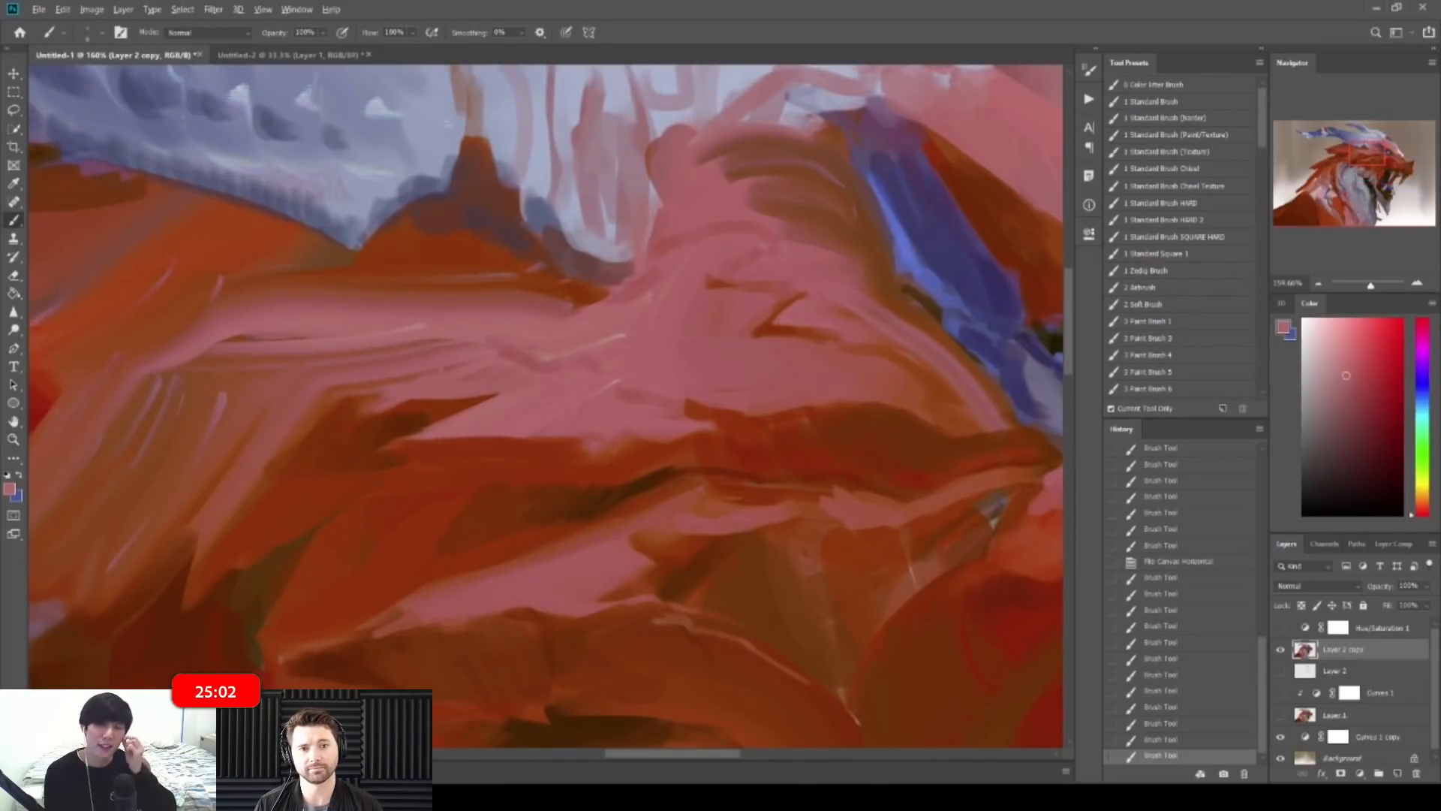
mouse_move(755, 322)
left_mouse_down()
mouse_move(789, 295)
mouse_move(758, 309)
mouse_move(785, 308)
left_mouse_up()
left_click(718, 283, "alt")
left_click(758, 292, "alt")
Step: Add brown strokes on top of the head with a slightly larger brush
key("z")
left_click_drag(863, 259, 775, 260)
key("b")
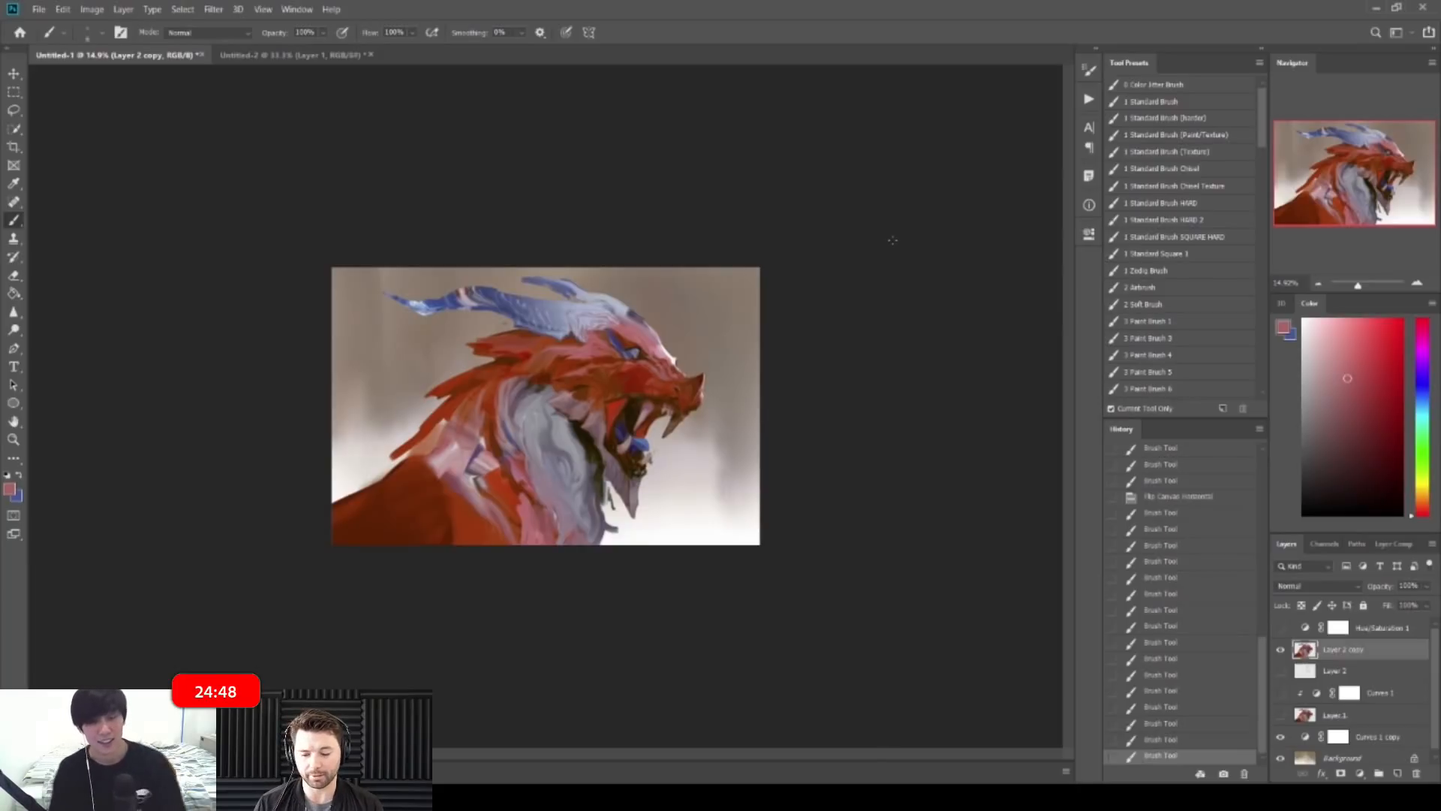
key("z")
left_click_drag(521, 302, 559, 322)
left_click_drag(462, 256, 590, 265)
key("b")
left_click(553, 256, "alt")
key("bracketright")
key("bracketright")
key("bracketright")
key("bracketright")
left_click(574, 263, "alt")
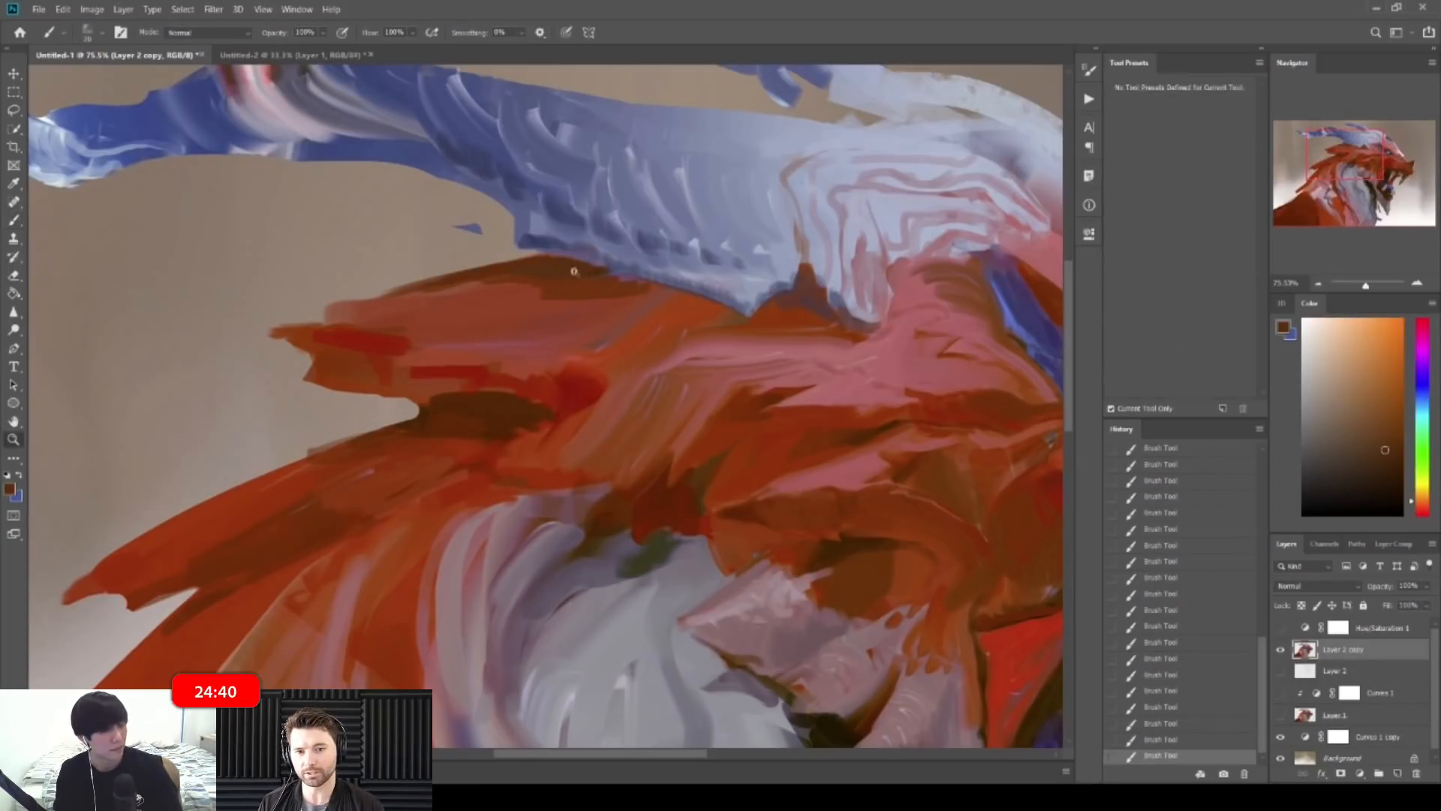
Step: Sample pink tones from the snout near the eye, then move to the jaw
left_click_drag(573, 271, 491, 274)
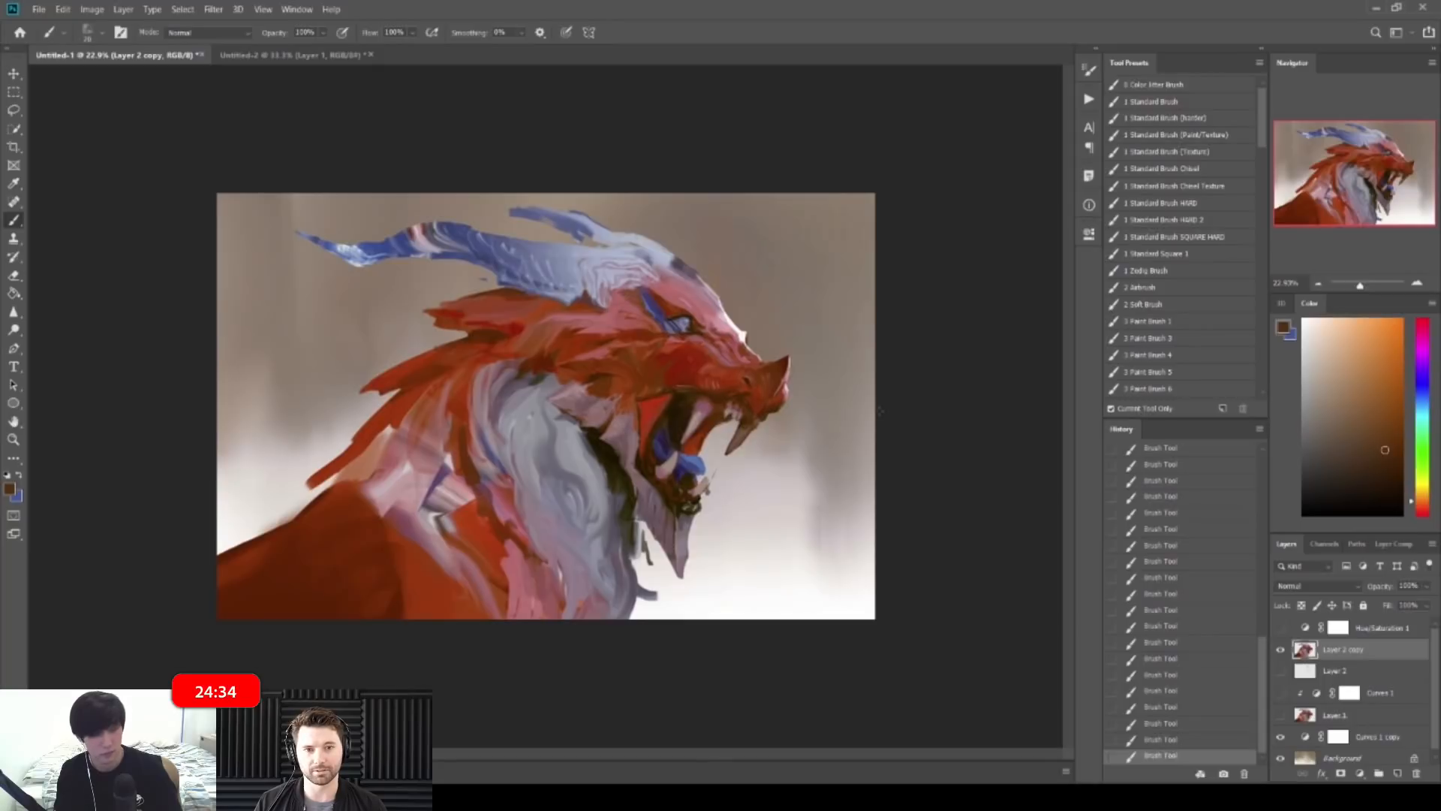
left_click_drag(718, 294, 811, 294)
left_click(660, 390, "alt")
left_click(662, 401, "alt")
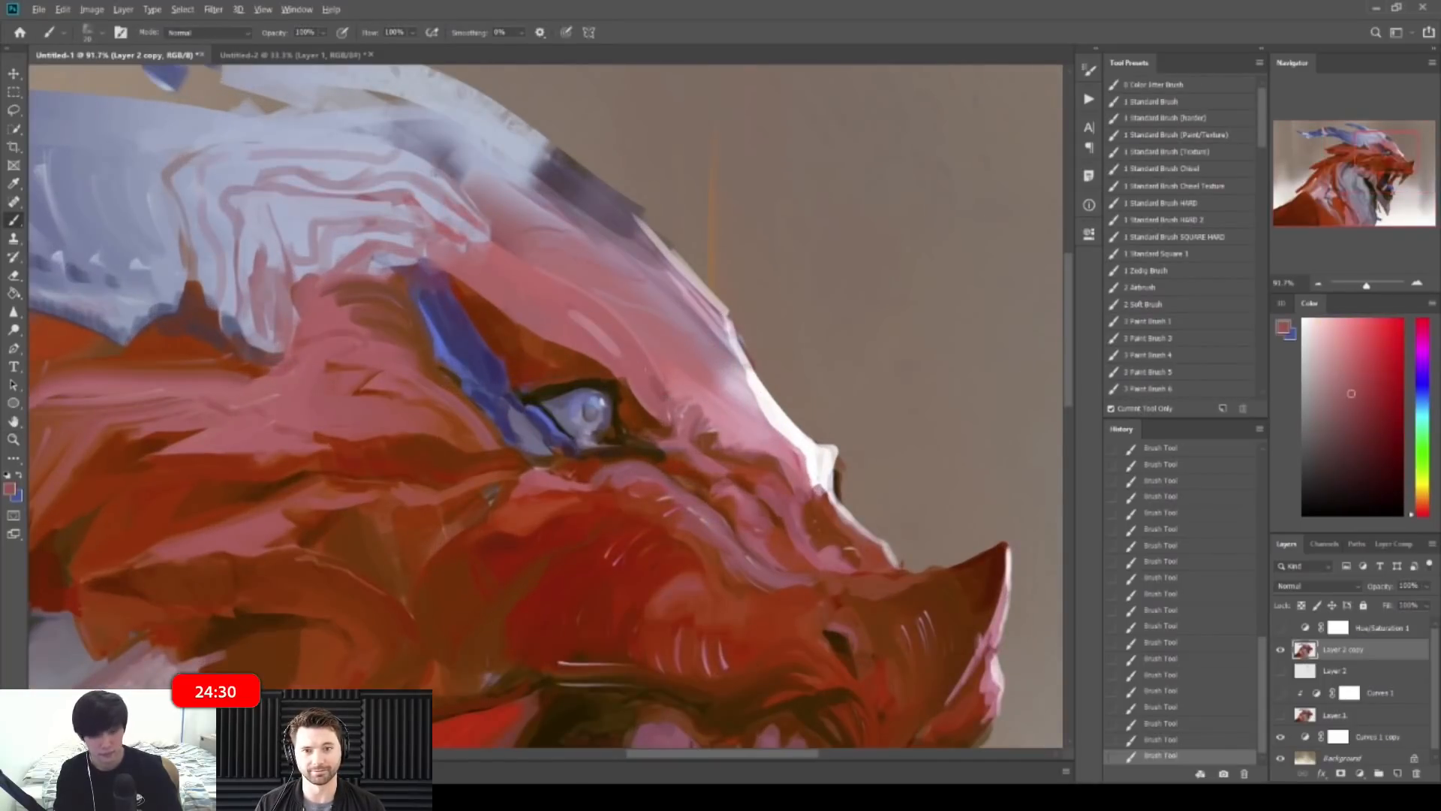
left_click_drag(802, 315, 682, 313)
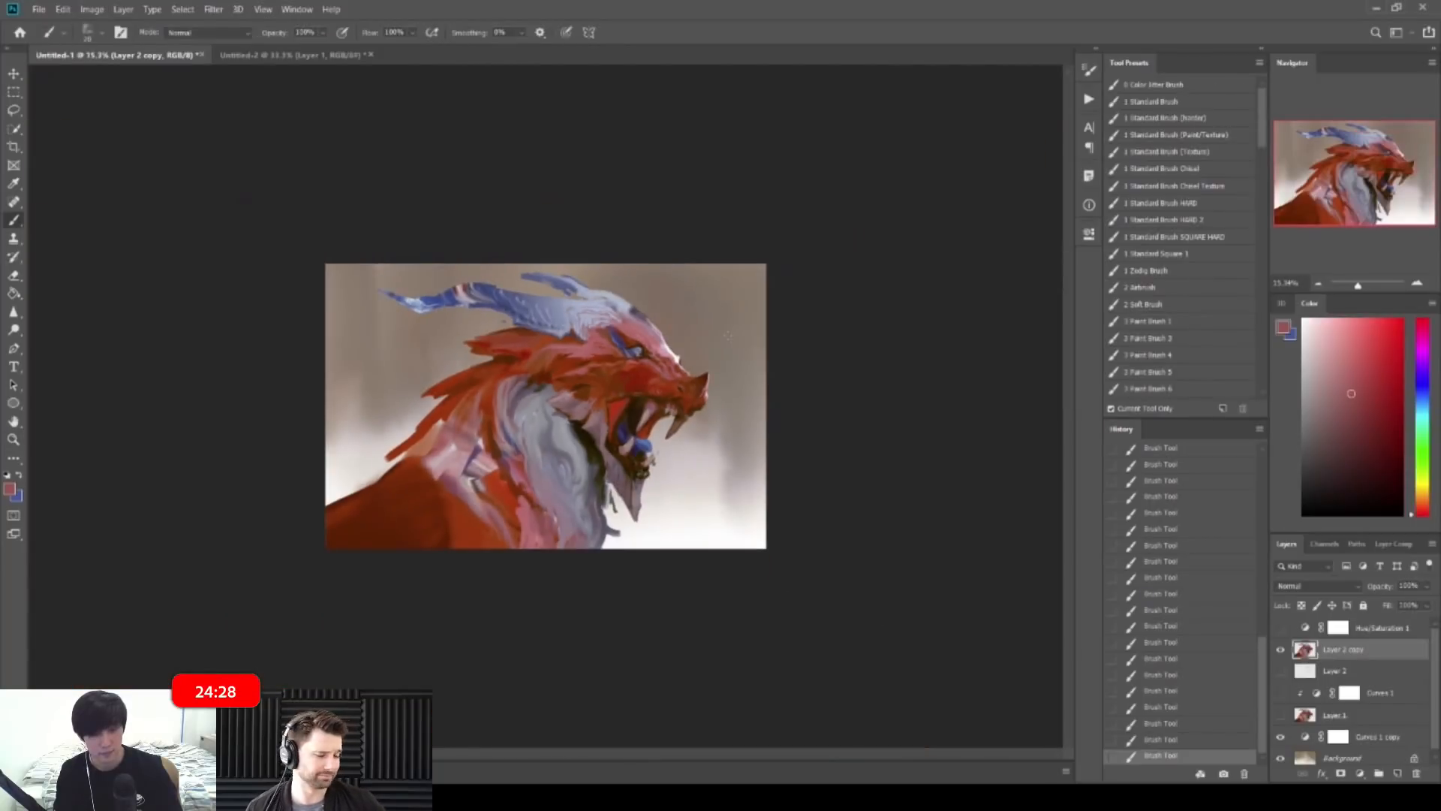
left_click_drag(657, 451, 752, 454)
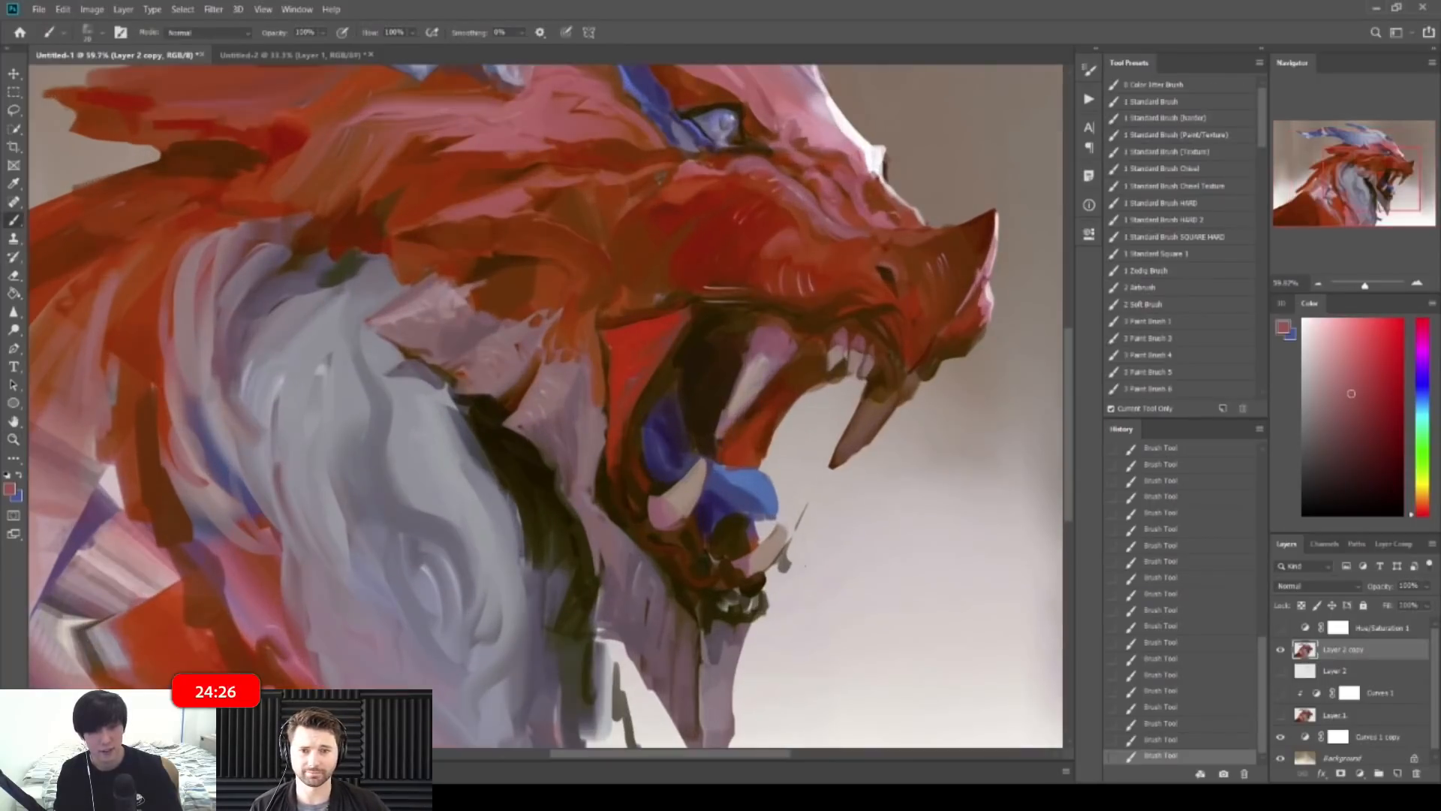
Step: Erase a stroke near the dragon's mouth, then return to the brush
left_click(782, 541, "alt")
key("e")
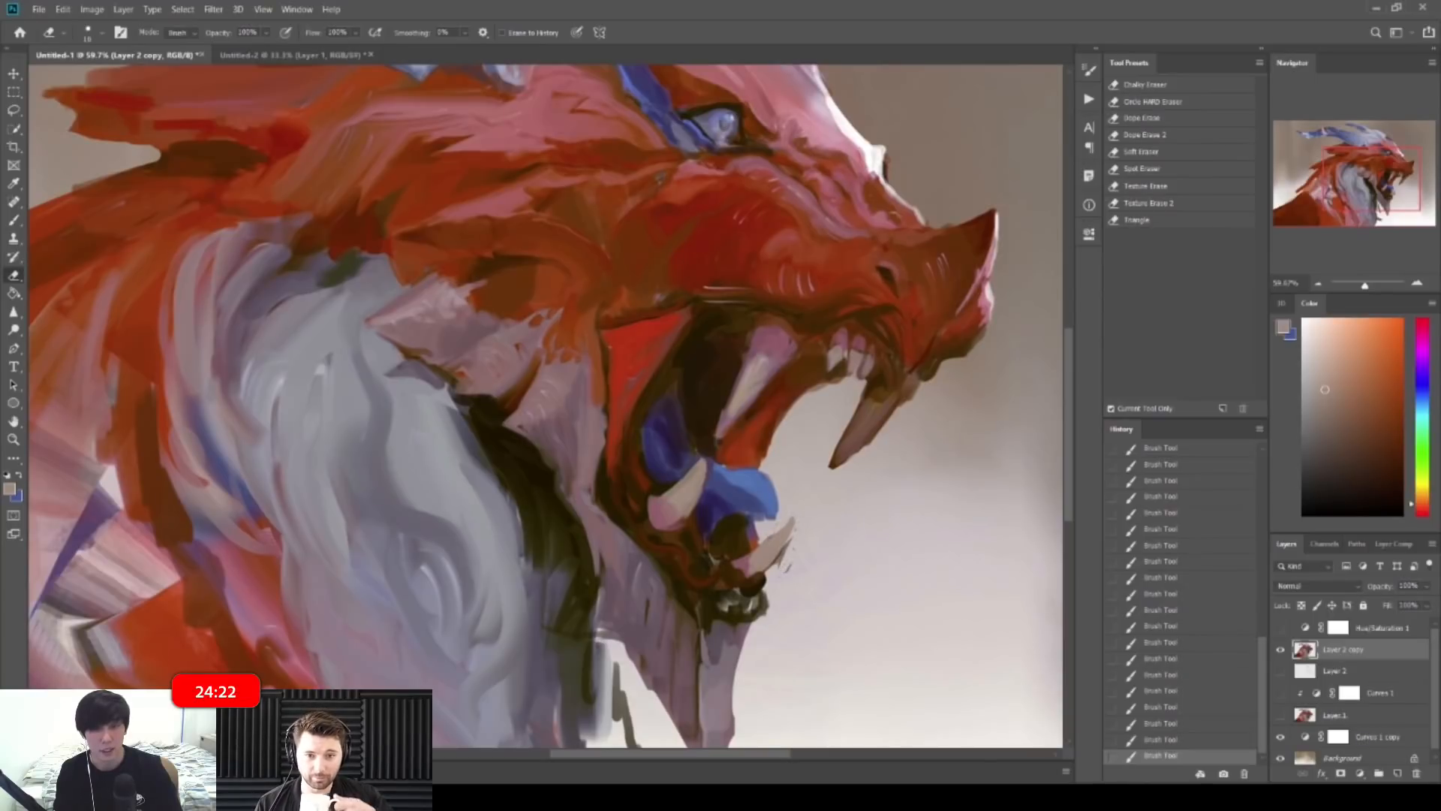
left_click_drag(794, 544, 785, 560)
mouse_move(788, 526)
left_mouse_down()
mouse_move(746, 526)
mouse_move(796, 505)
mouse_move(766, 531)
mouse_move(776, 498)
left_mouse_up()
key("b")
left_click(842, 439, "alt")
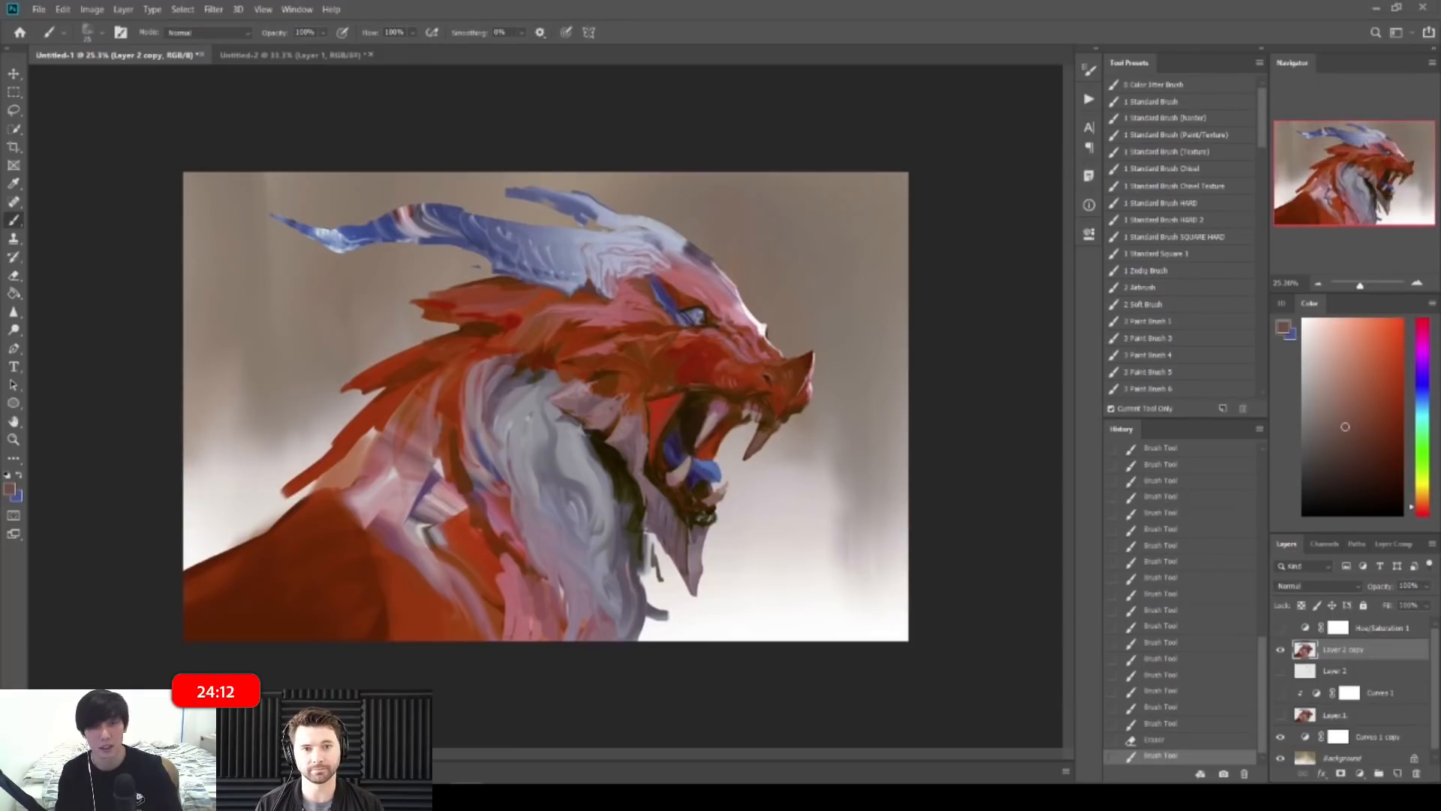
left_click_drag(696, 472, 800, 472)
Step: Paint small pink strokes beside the lower tooth
left_click(743, 594, "alt")
mouse_move(728, 587)
left_mouse_down()
mouse_move(710, 593)
mouse_move(740, 583)
left_mouse_up()
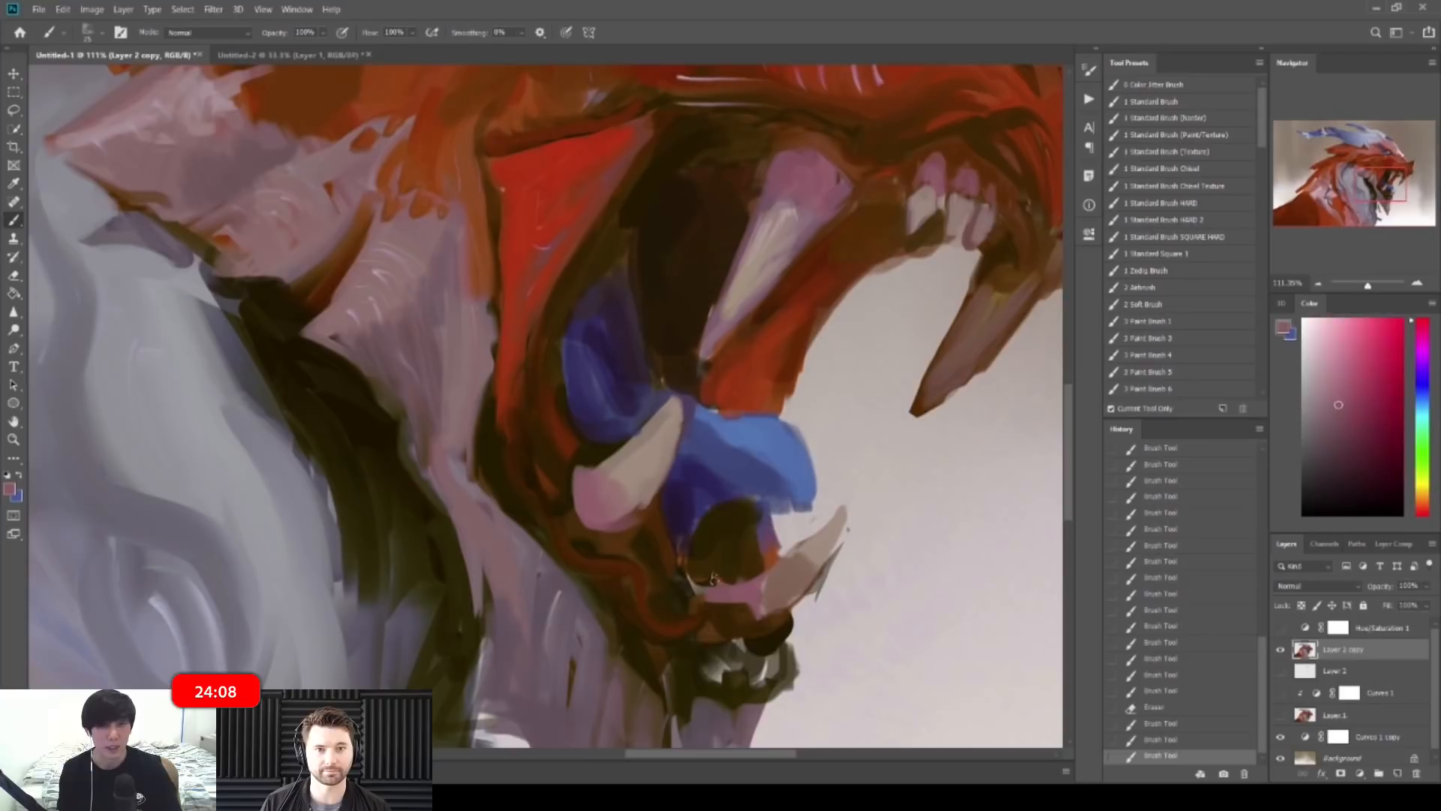
left_click(732, 564, "alt")
left_click_drag(831, 330, 825, 330)
left_click(942, 166, "alt")
Step: Paint the lower gum with reddish pink, then mute it with dark brown
key("[")
key("[")
left_click_drag(722, 577, 734, 583)
left_click(731, 563, "alt")
left_click(741, 571, "alt")
mouse_move(736, 578)
left_mouse_down()
mouse_move(722, 582)
mouse_move(756, 571)
mouse_move(785, 593)
mouse_move(782, 571)
mouse_move(766, 588)
mouse_move(782, 557)
left_mouse_up()
left_click(720, 583, "alt")
left_click(784, 580, "alt")
mouse_move(802, 539)
left_mouse_down()
mouse_move(791, 549)
mouse_move(808, 534)
left_mouse_up()
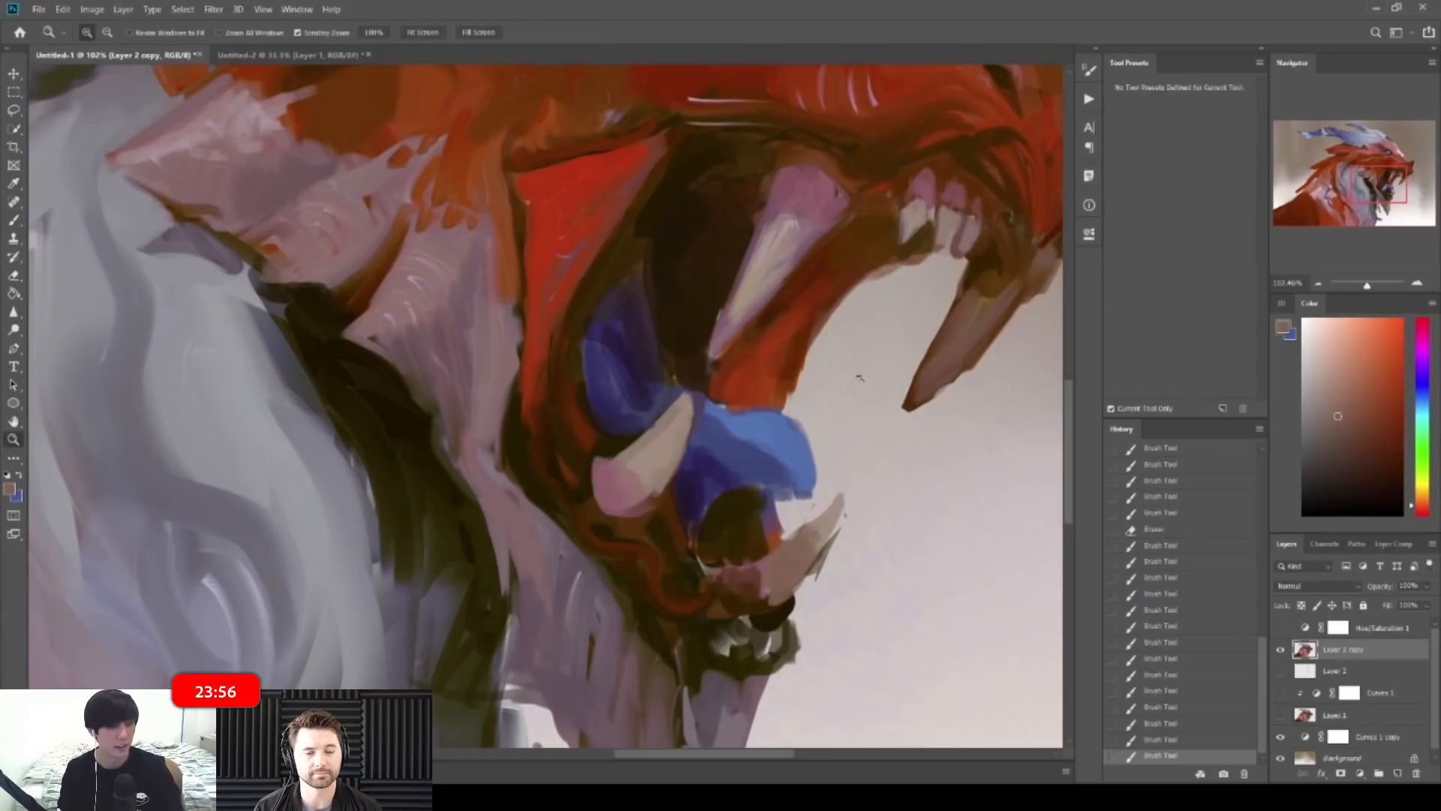
Step: Touch up the lower tooth's tip and base with small sampled-colour strokes
scroll(871, 368, "down", 2)
left_click(797, 268, "alt")
left_click_drag(848, 477, 840, 493)
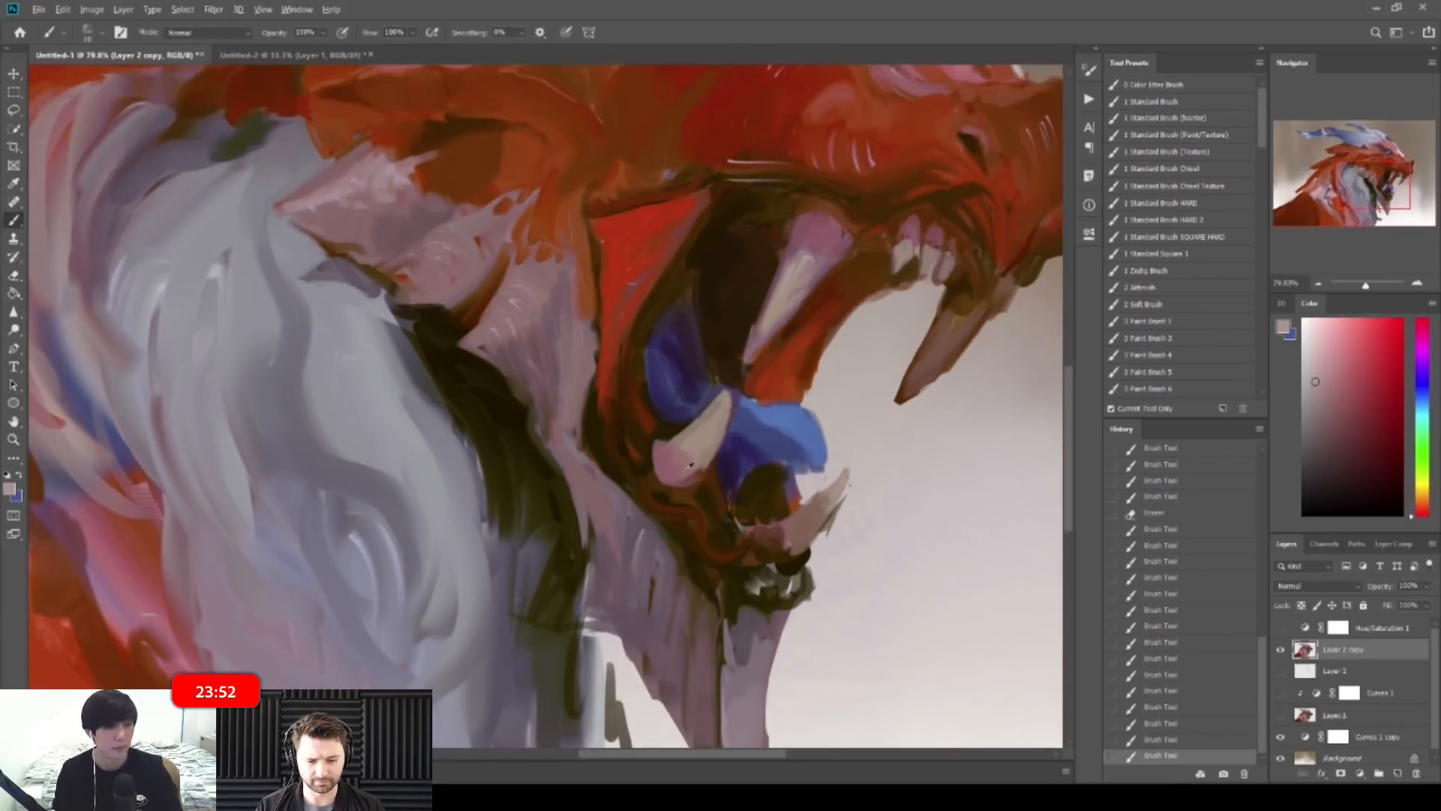
left_click(690, 465, "alt")
left_click_drag(688, 455, 681, 477)
left_click(674, 481, "alt")
key("bracketright")
left_click(673, 484, "alt")
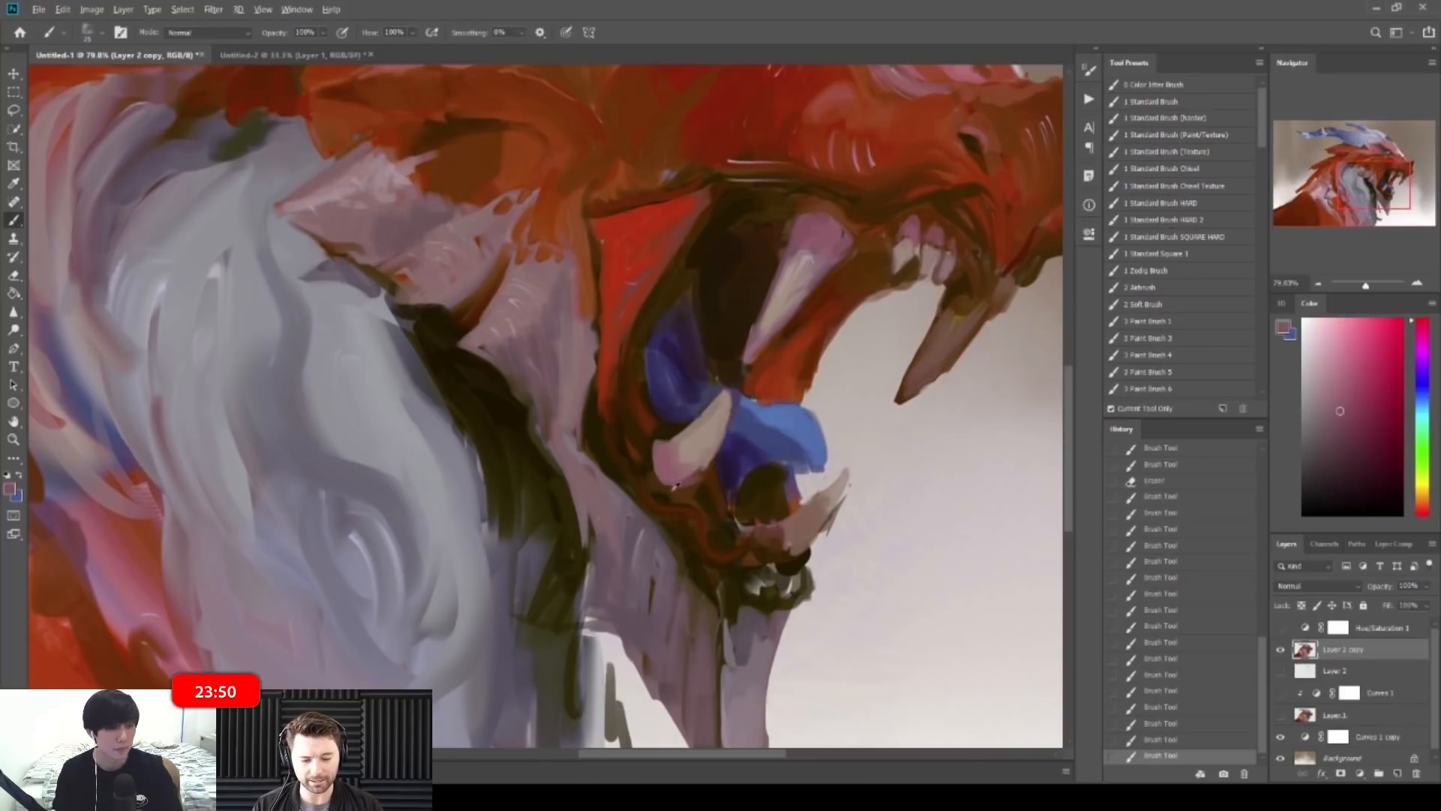
left_click(670, 480, "alt")
key("bracketleft")
left_click_drag(650, 456, 677, 493)
left_click(684, 500, "alt")
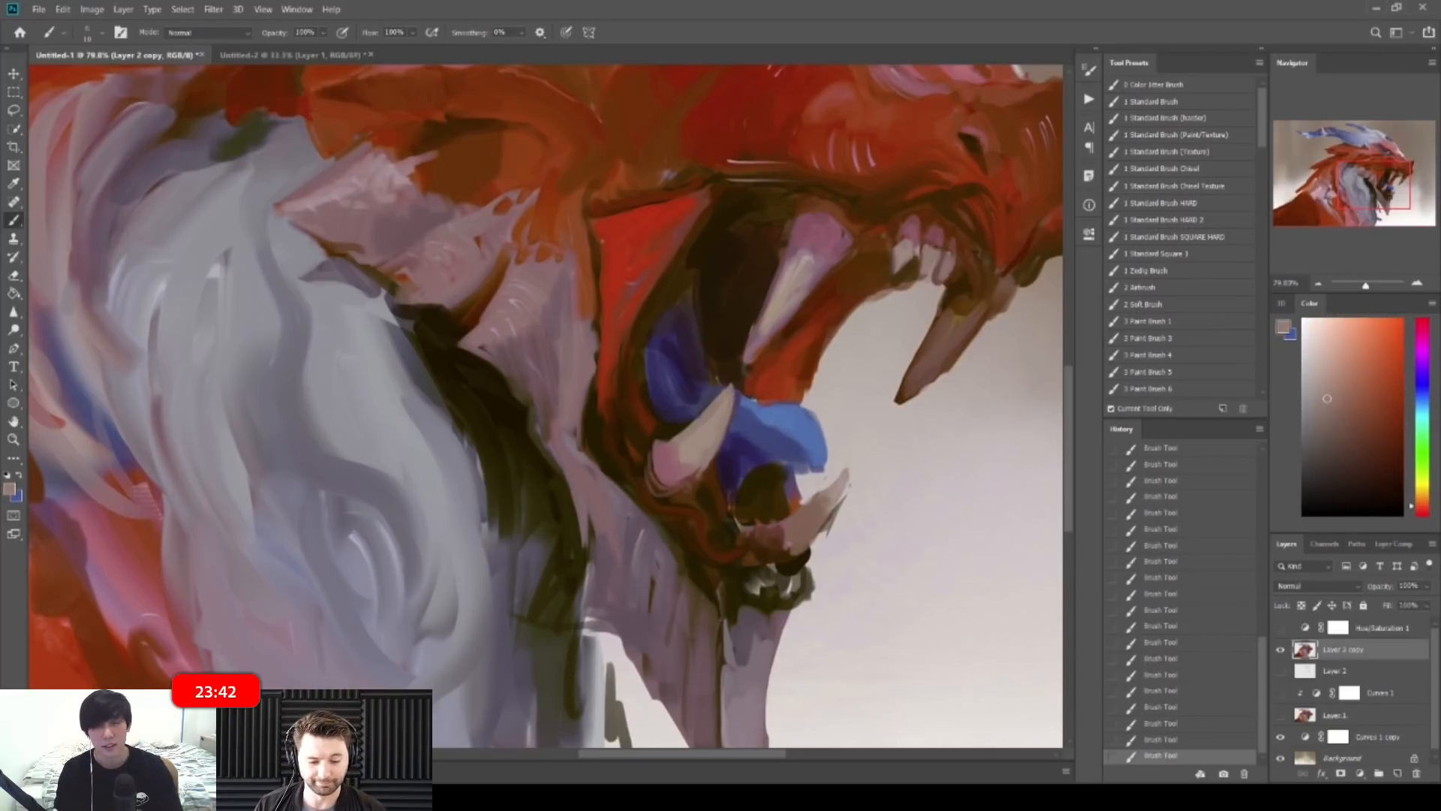
Step: Sample blues from the mouth and try a tongue stroke, undoing it
mouse_move(795, 481)
left_mouse_down()
mouse_move(645, 459)
mouse_move(758, 456)
left_mouse_up()
left_click(606, 470, "alt")
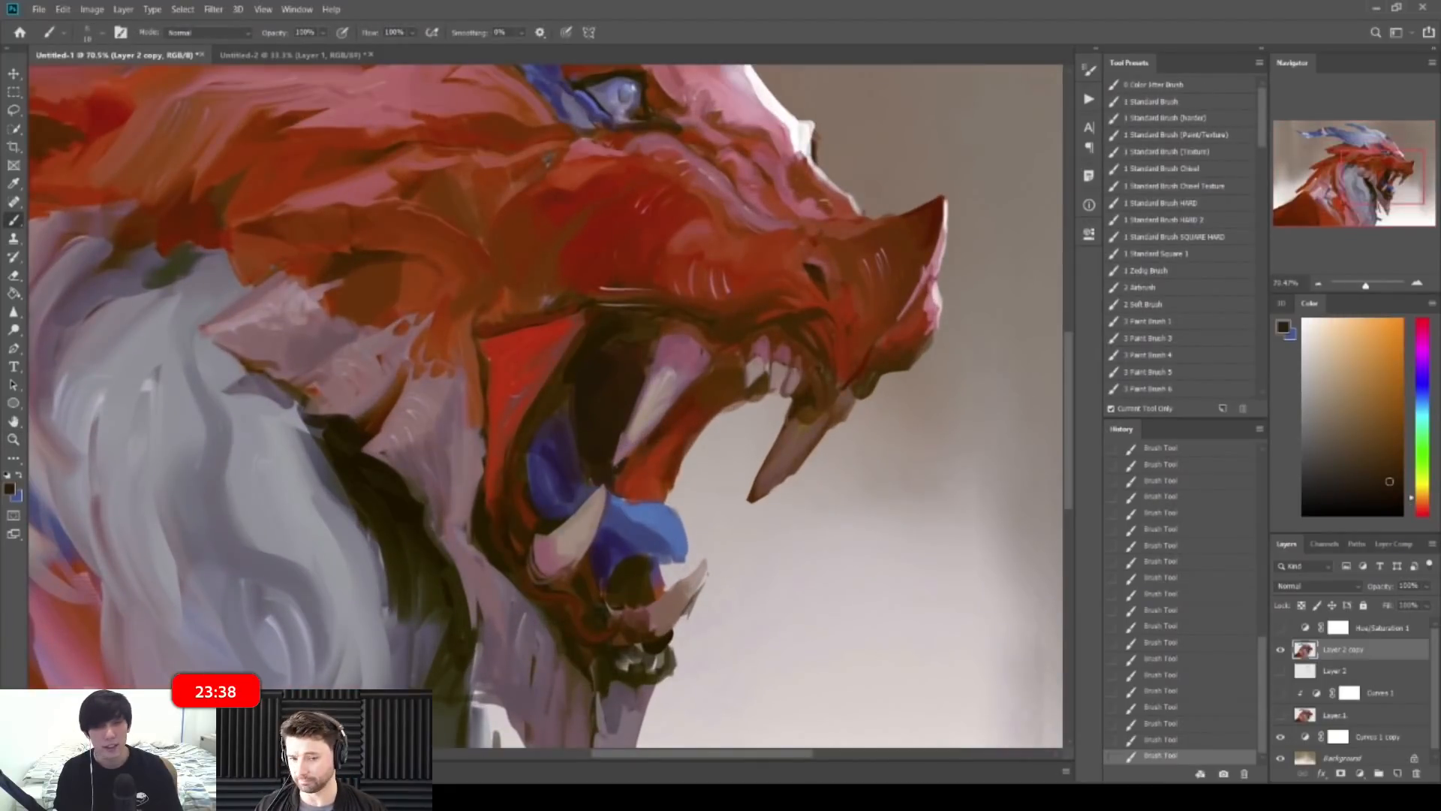
mouse_move(734, 432)
left_mouse_down()
mouse_move(696, 418)
mouse_move(743, 454)
mouse_move(773, 456)
left_mouse_up()
left_click(797, 511, "alt")
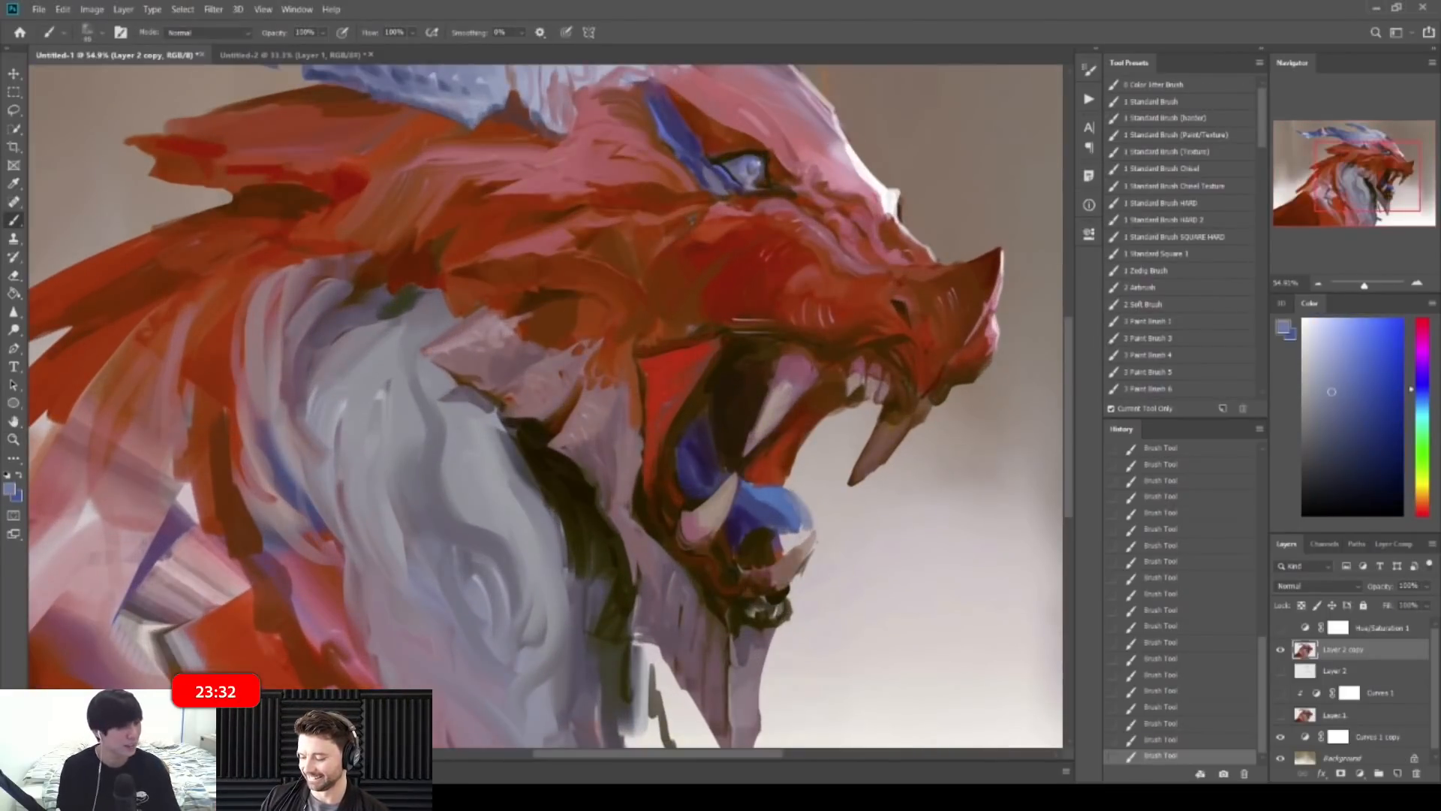
key("ctrl+z")
left_click(787, 497, "alt")
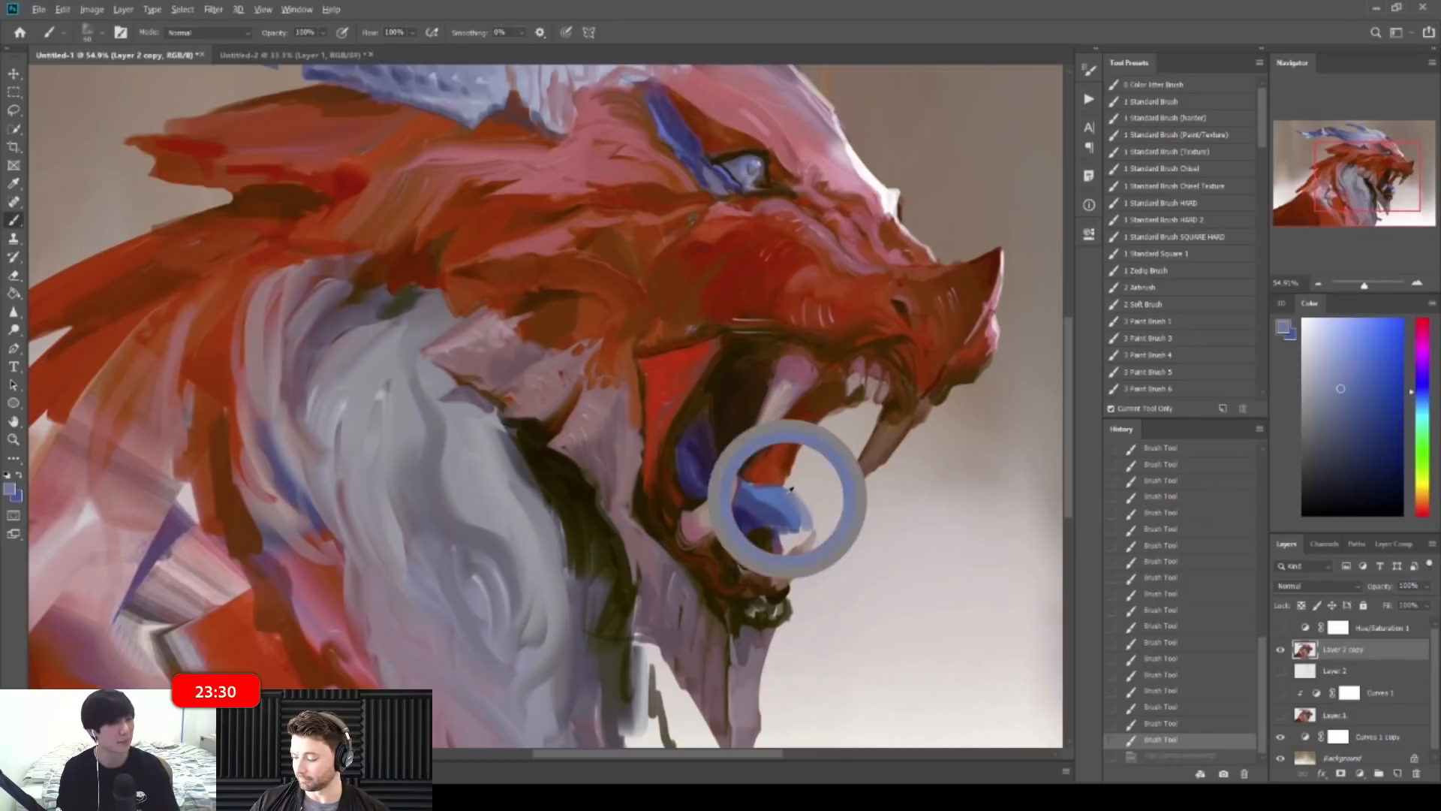
mouse_move(789, 527)
left_mouse_down()
mouse_move(762, 510)
mouse_move(833, 583)
left_mouse_up()
key("ctrl+z")
left_click(770, 488, "alt")
key("bracketleft")
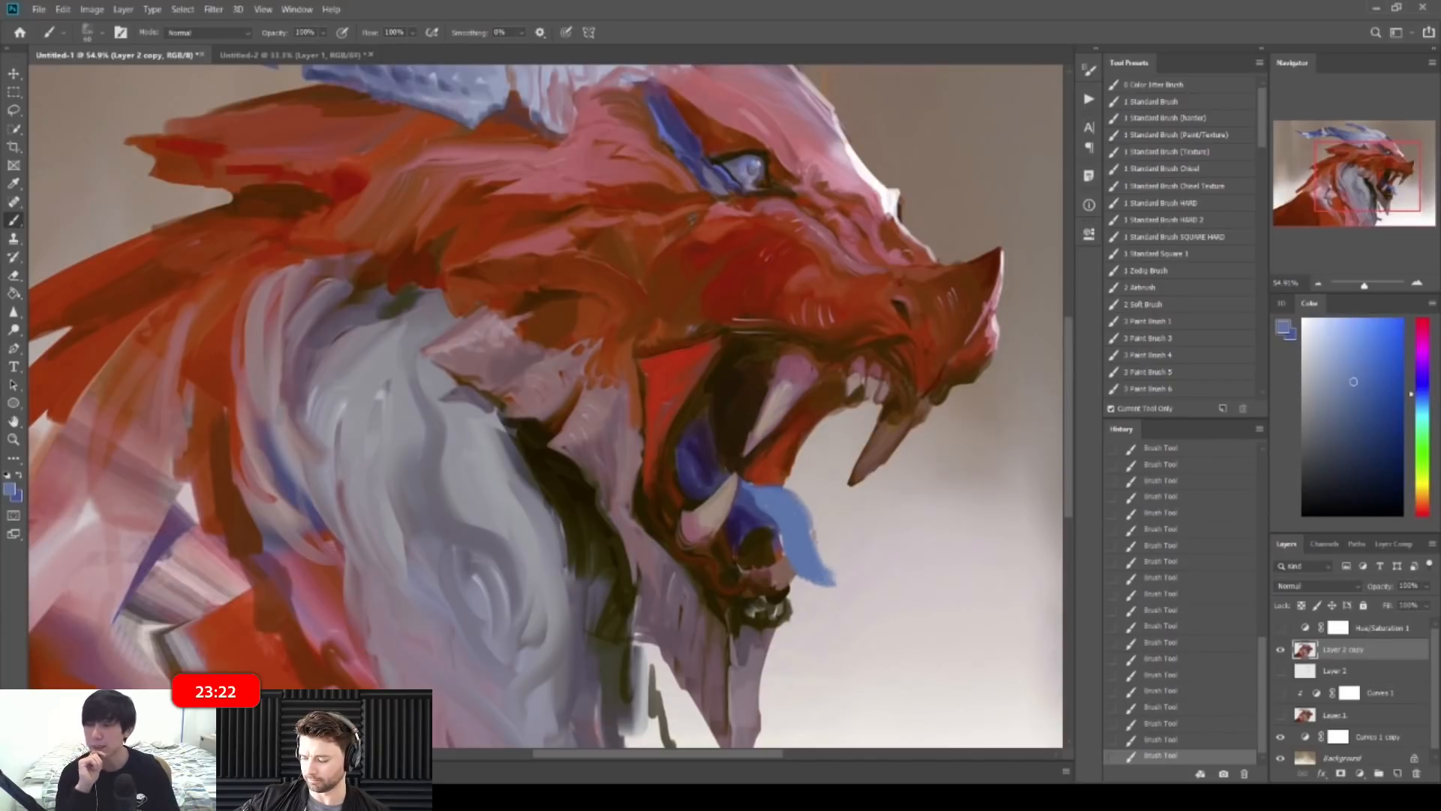
Step: Trim the tongue's edge with the eraser and repaint it in saturated blue
key("e")
left_click_drag(825, 563, 834, 580)
key("b")
mouse_move(806, 499)
left_mouse_down()
mouse_move(815, 530)
mouse_move(788, 555)
mouse_move(825, 586)
left_mouse_up()
left_click(756, 514, "alt")
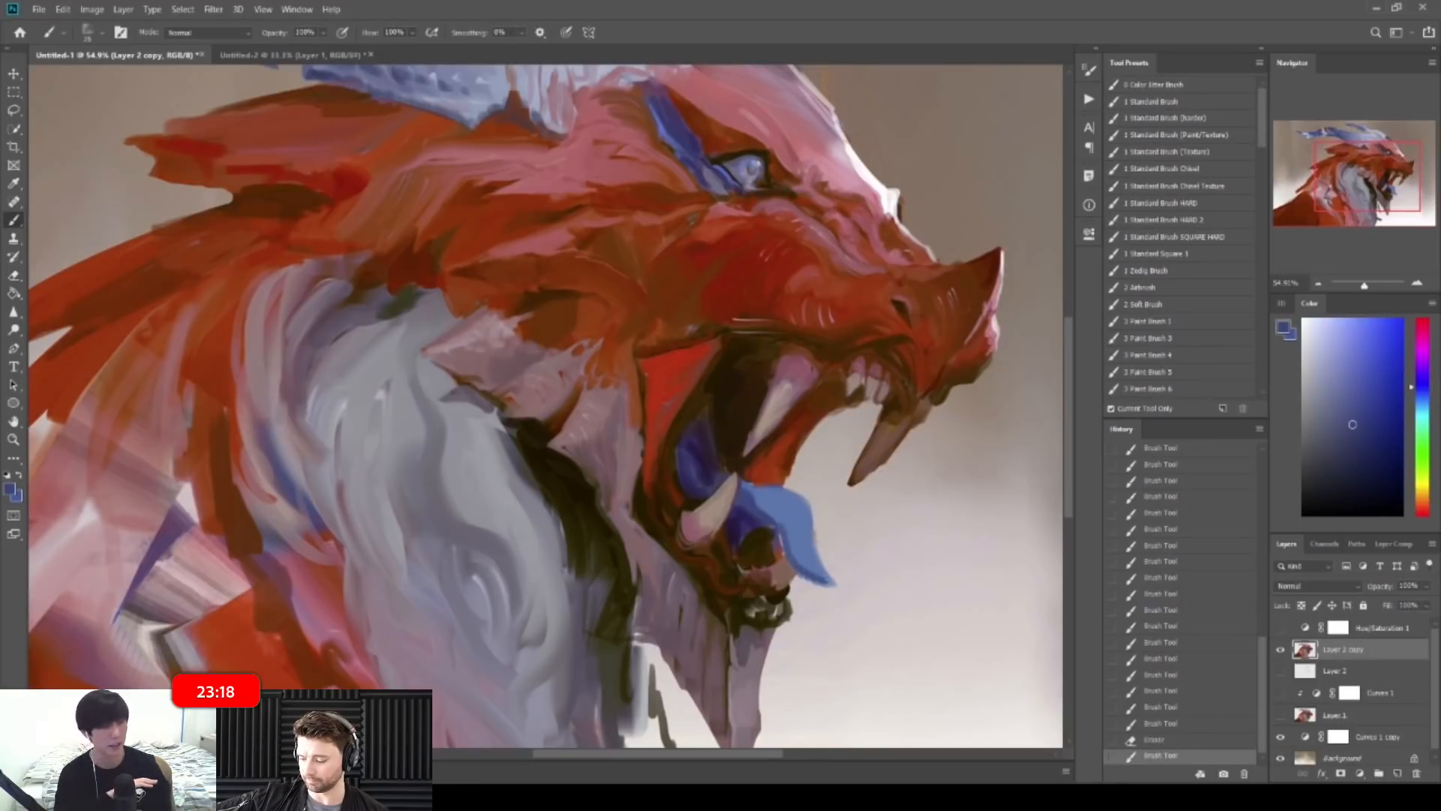
left_click(800, 532, "alt")
Step: Compare the painting before and after the latest tongue strokes using undo and redo
left_click_drag(825, 523, 729, 513)
mouse_move(804, 480)
left_mouse_down()
mouse_move(773, 474)
mouse_move(810, 463)
left_mouse_up()
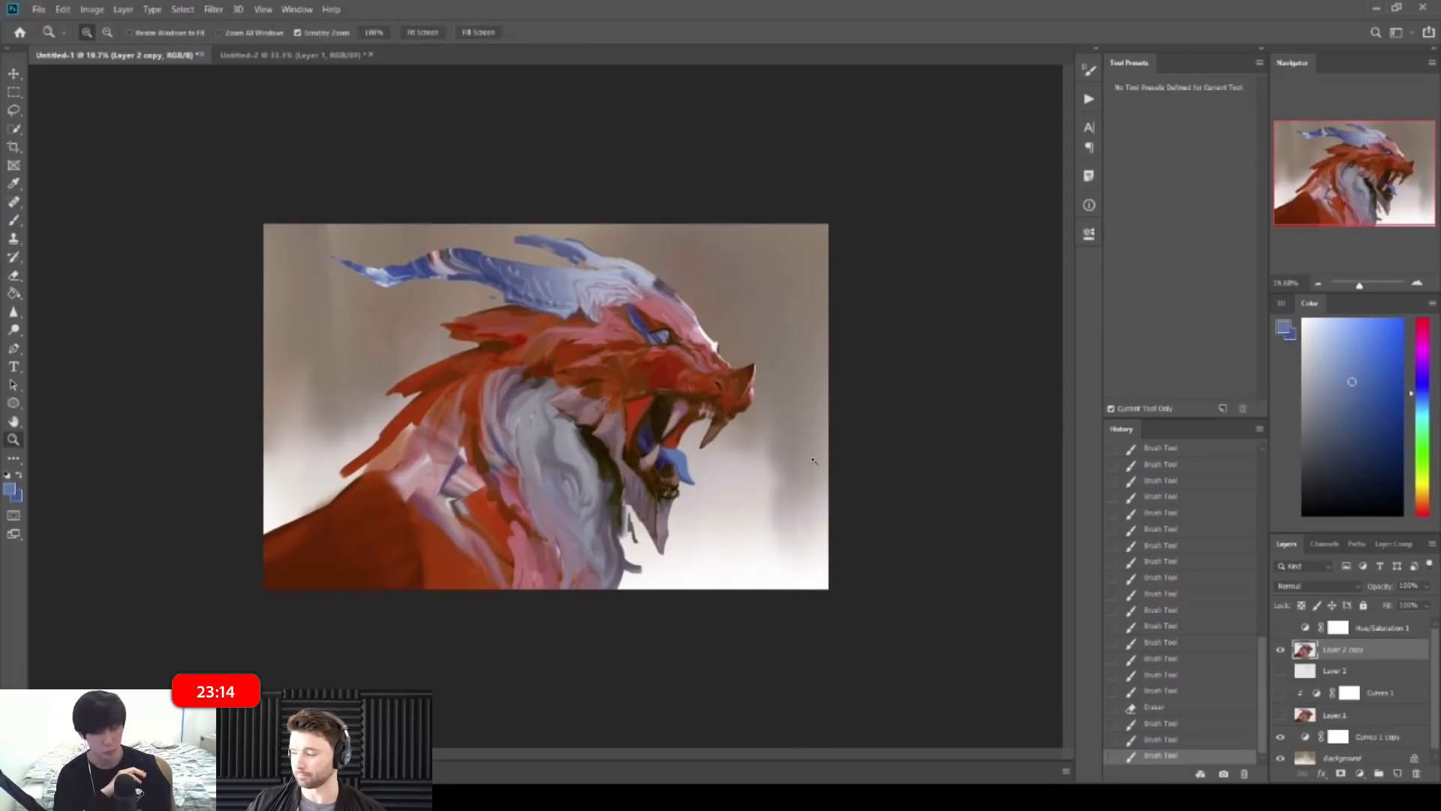
key("ctrl+z")
key("ctrl+z")
key("ctrl+z")
key("ctrl+z")
key("ctrl+z")
key("ctrl+z")
key("ctrl+z")
key("ctrl+z")
key("ctrl+z")
key("ctrl+z")
key("ctrl+z")
key("ctrl+z")
key("ctrl+z")
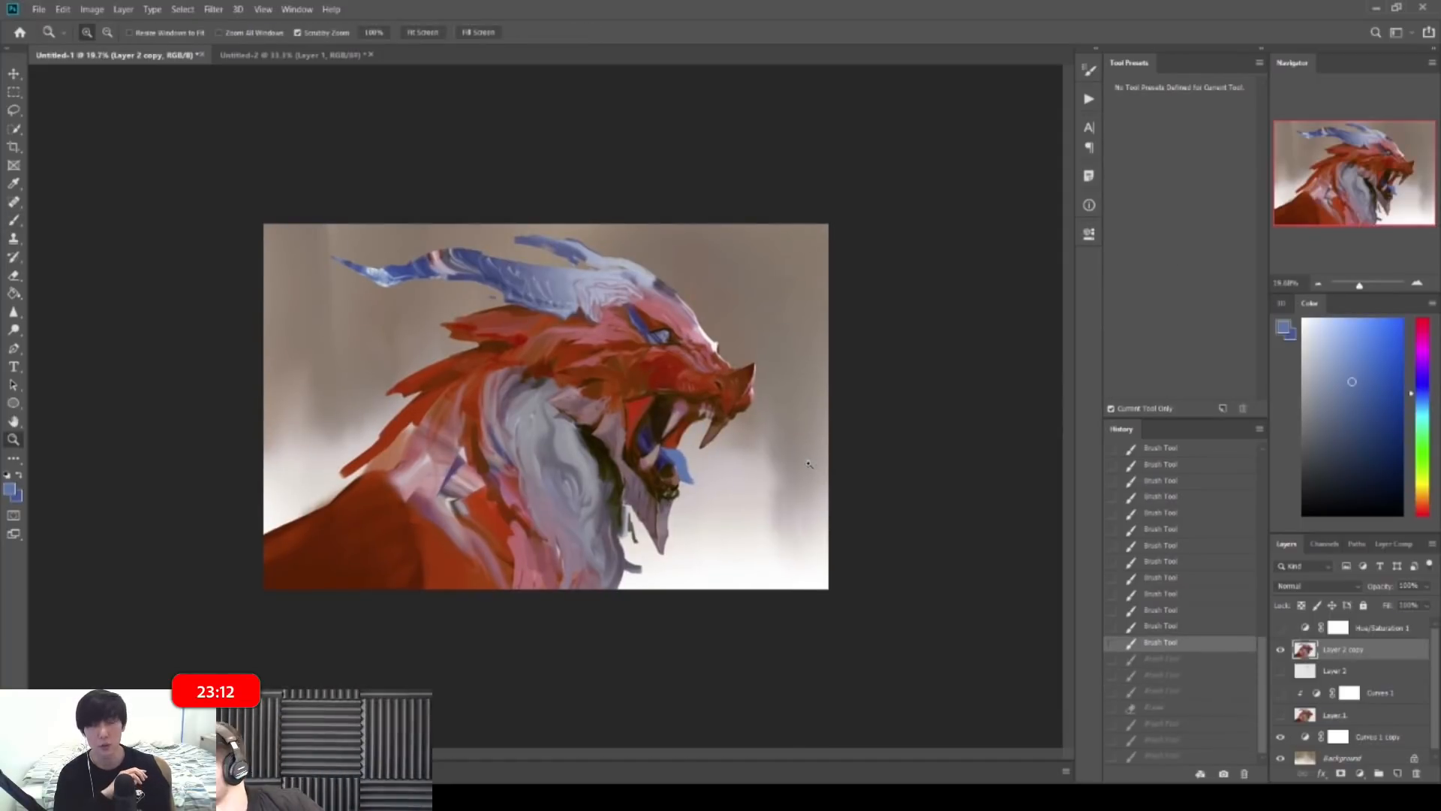
left_click_drag(694, 488, 790, 495)
left_click(700, 449, "alt")
key("ctrl+shift+z")
key("ctrl+shift+z")
key("ctrl+shift+z")
key("ctrl+shift+z")
key("ctrl+shift+z")
key("ctrl+shift+z")
key("ctrl+shift+z")
key("ctrl+shift+z")
key("ctrl+shift+z")
key("ctrl+shift+z")
key("ctrl+shift+z")
key("ctrl+shift+z")
key("ctrl+shift+z")
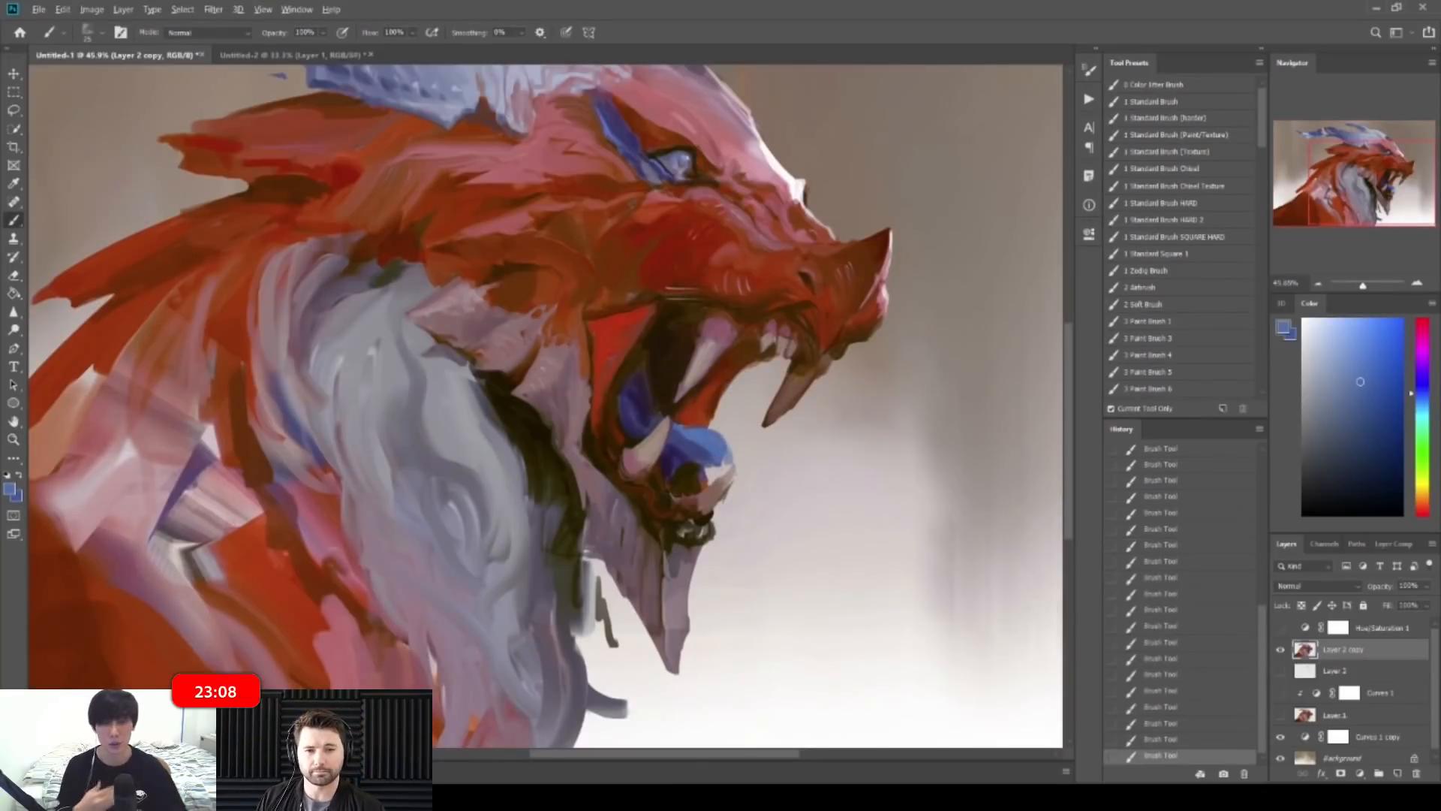
key("ctrl+z")
key("ctrl+shift+z")
Step: Erase part of the tongue and repaint it in dark blue
key("e")
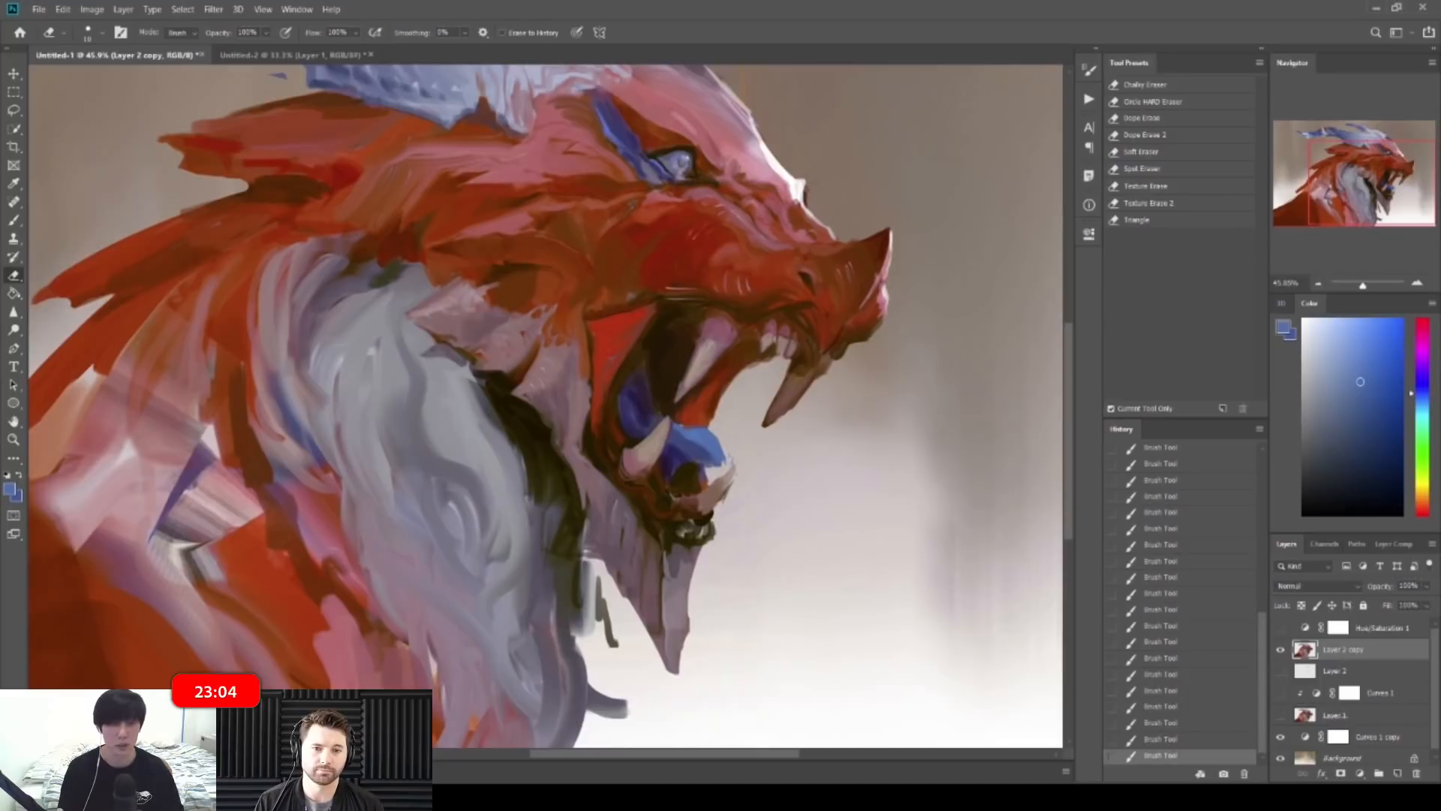
left_click_drag(732, 480, 722, 501)
mouse_move(758, 473)
left_mouse_down()
mouse_move(691, 465)
mouse_move(762, 465)
left_mouse_up()
key("b")
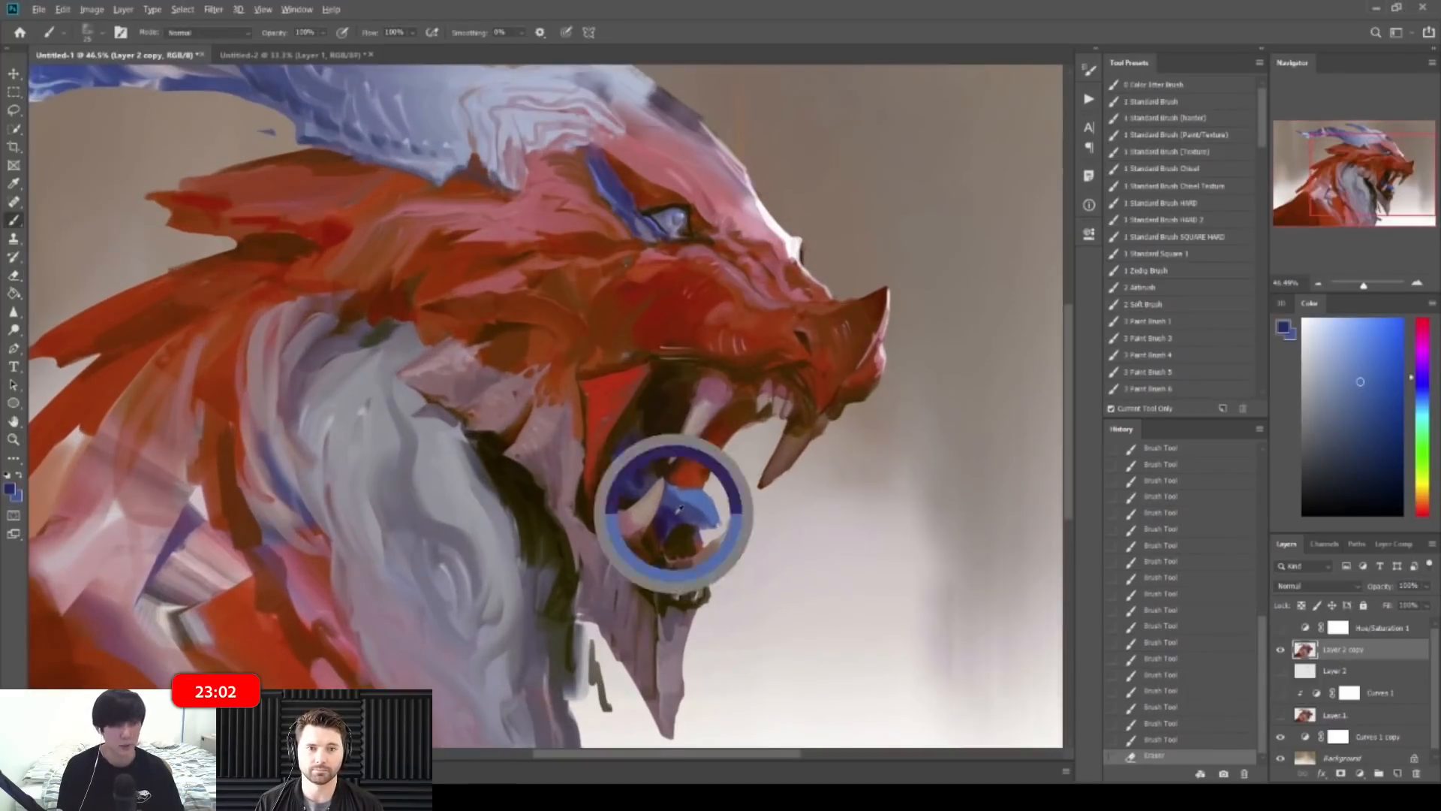
left_click(679, 512, "alt")
left_click_drag(689, 517, 674, 525)
left_click(689, 513, "alt")
Step: Zoom out to the whole dragon and flip the canvas horizontally
key("z")
left_click_drag(762, 511, 683, 510)
key("b")
key("ctrl+shift+h")
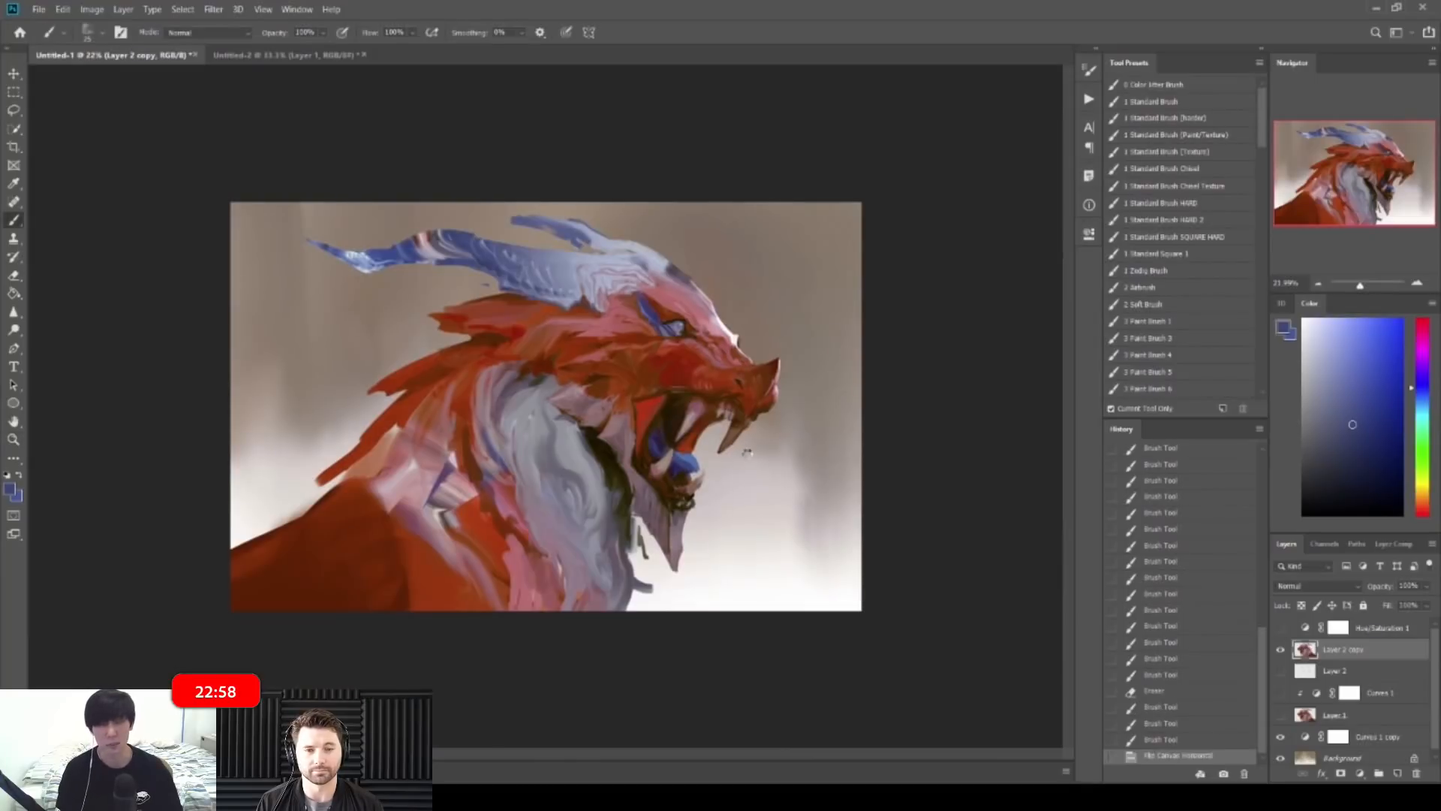
Step: Zoom in on the head and paint a short dark greyish-purple stroke
key("z")
left_click_drag(517, 432, 615, 431)
key("b")
left_click(492, 426, "alt")
mouse_move(494, 423)
left_mouse_down()
mouse_move(513, 408)
mouse_move(461, 384)
mouse_move(563, 411)
left_mouse_up()
left_click(498, 397, "alt")
left_click(486, 418, "alt")
key("z")
key("b")
key("z")
key("b")
Step: Darken the scale's lower edge with several dark brown strokes
left_click(503, 462, "alt")
left_click(556, 453, "alt")
left_click(548, 452, "alt")
left_click(530, 491, "alt")
left_click_drag(531, 463, 572, 467)
left_click_drag(527, 476, 571, 459)
left_click(595, 372, "alt")
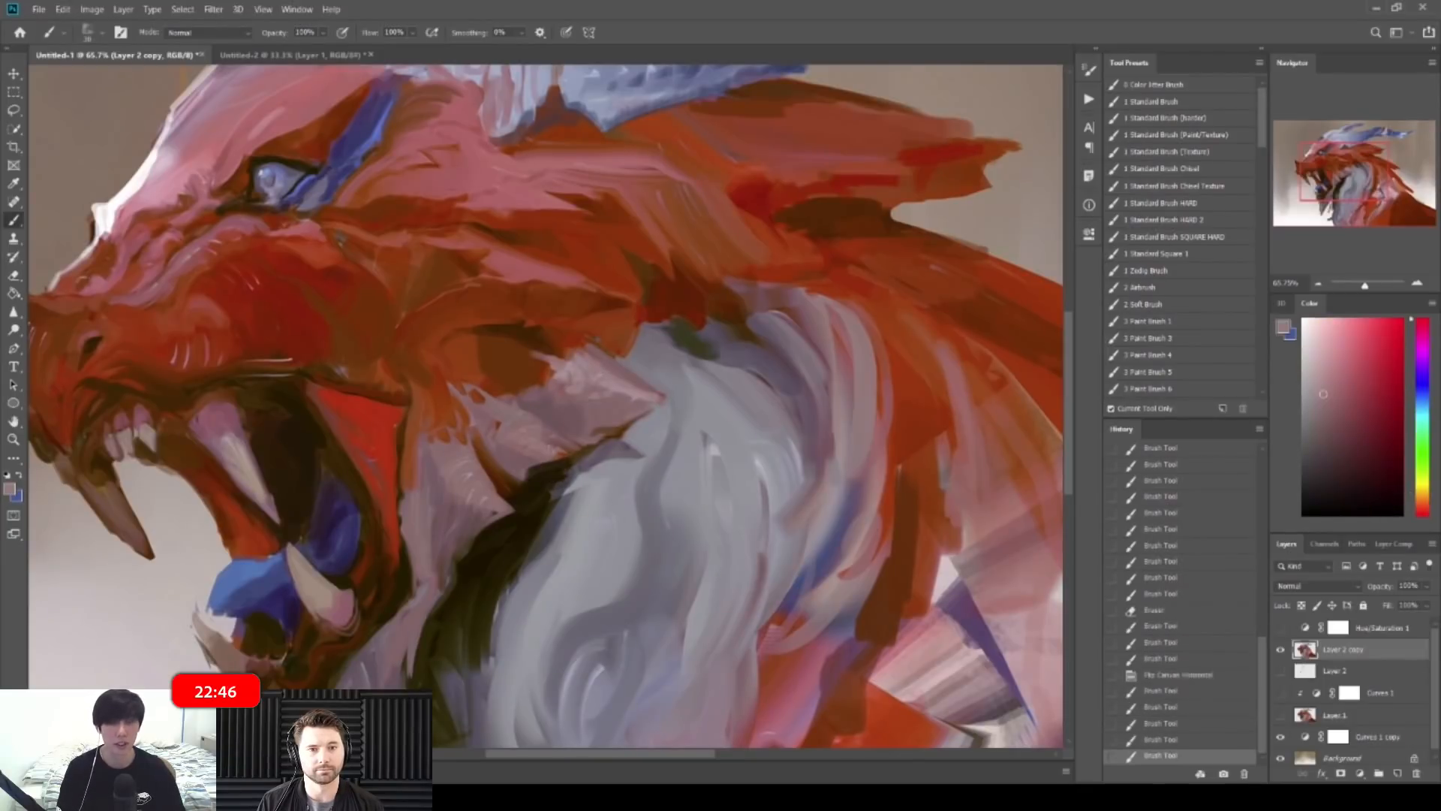
key("ctrl+z")
key("ctrl+shift+z")
left_click_drag(555, 457, 624, 430)
left_click(577, 454, "alt")
left_click(548, 476, "alt")
Step: Zoom out and flip the canvas horizontally to review the dragon
key("ctrl+space")
mouse_move(651, 409)
left_mouse_down()
mouse_move(546, 406)
mouse_move(671, 405)
mouse_move(655, 405)
left_mouse_up()
key("ctrl+shift+h")
key("ctrl+space")
Step: Add greyish pink strokes near the tooth tip and dusty pink strokes on the mane
left_click(634, 381, "alt")
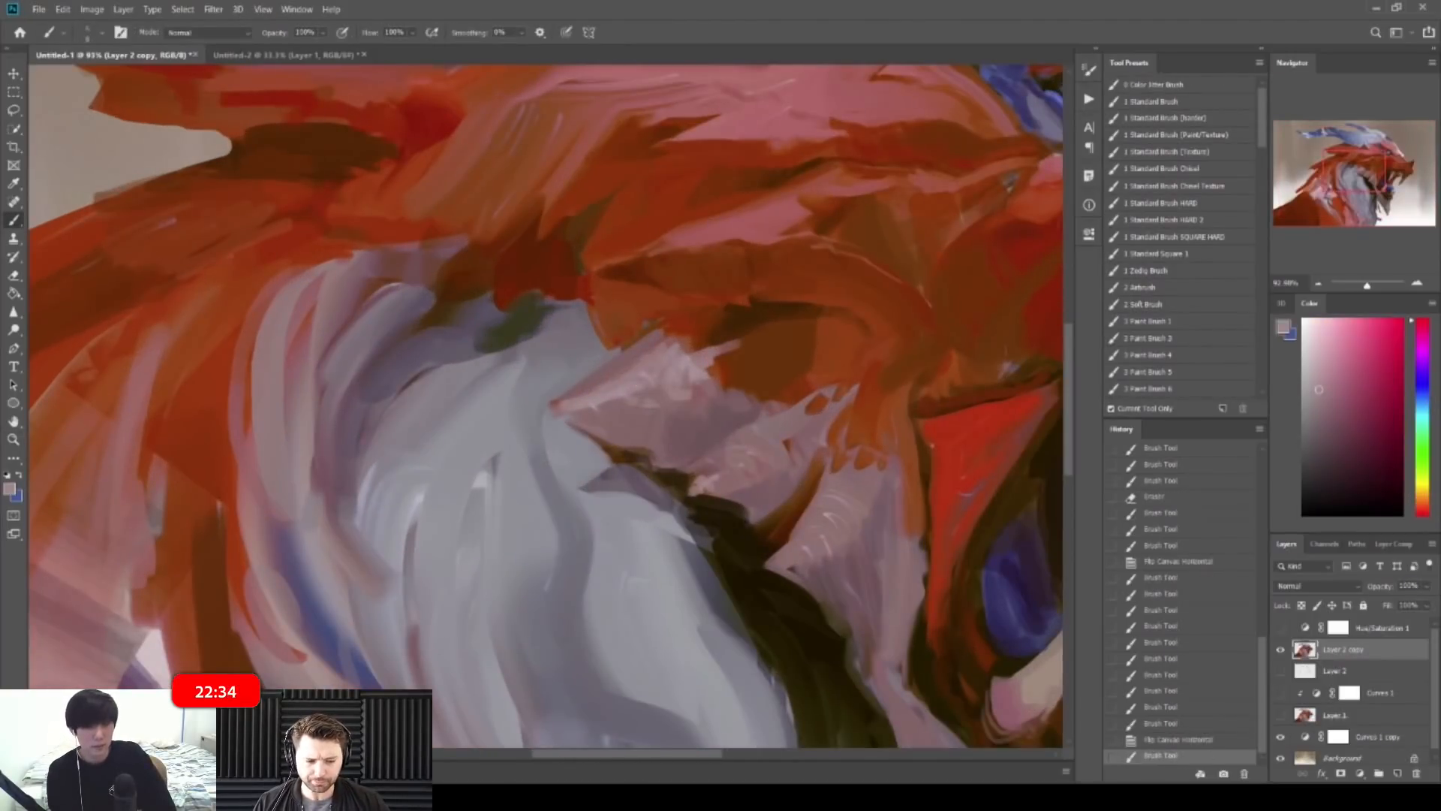
left_click_drag(775, 564, 793, 569)
left_click_drag(779, 566, 794, 572)
left_click_drag(844, 481, 814, 437)
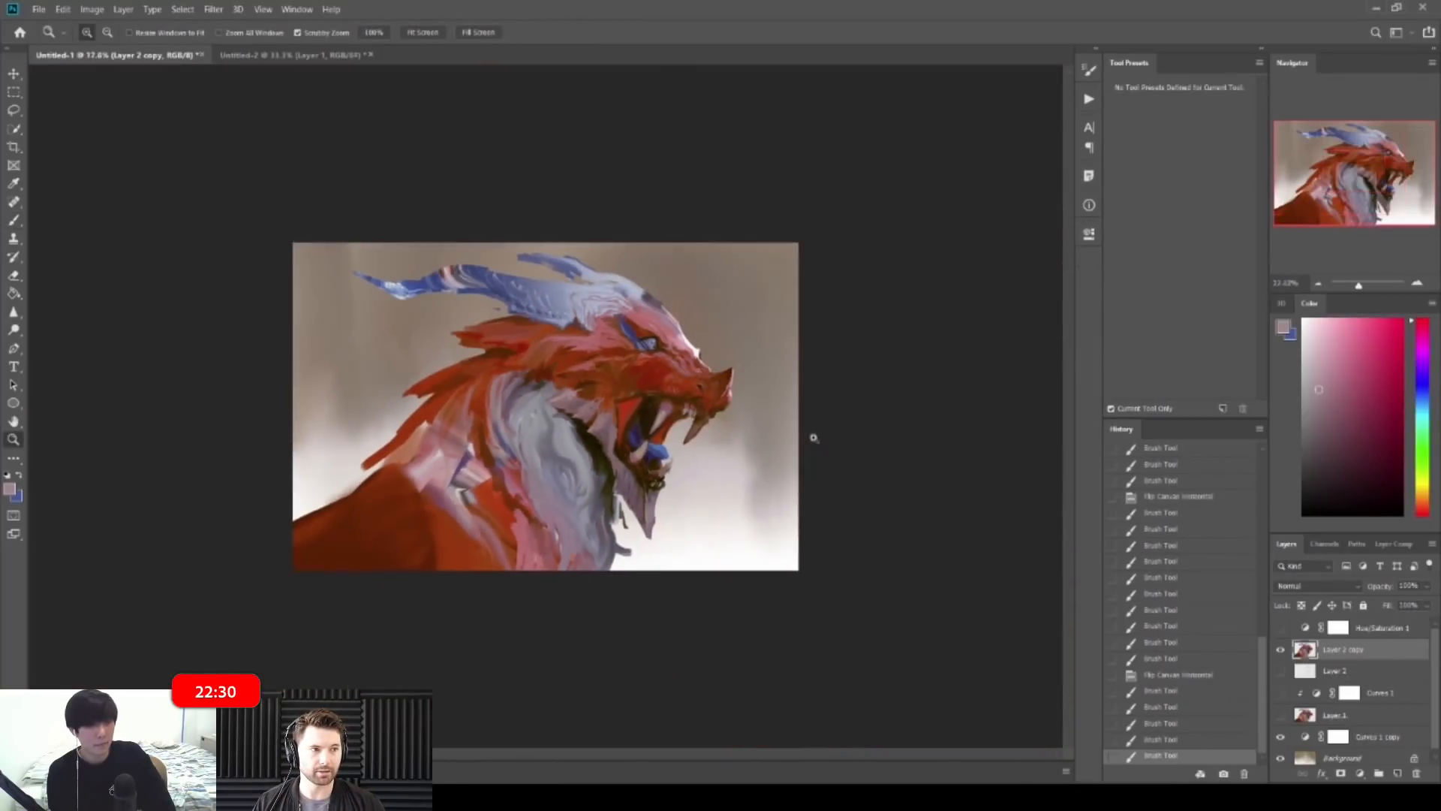
left_click_drag(635, 414, 655, 471)
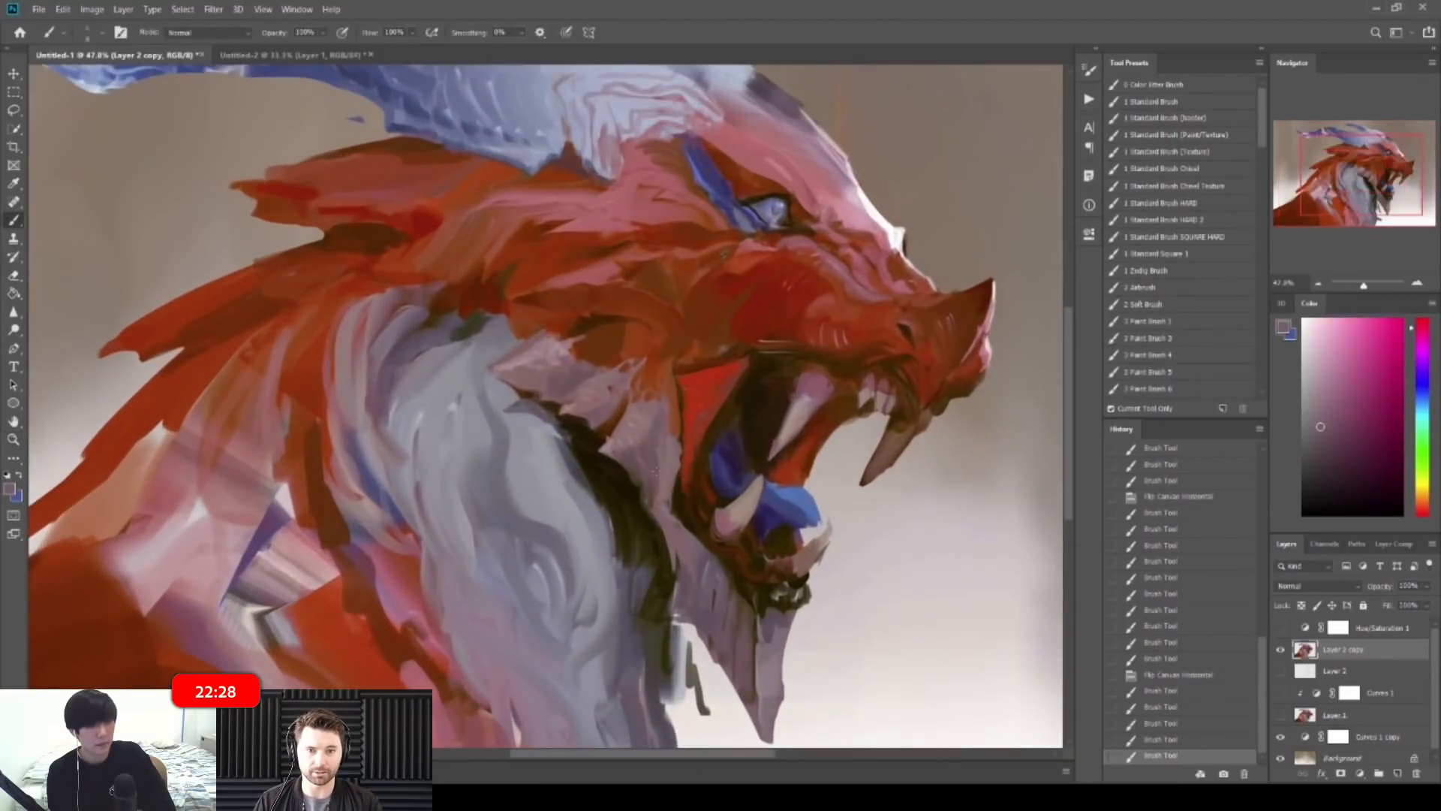
left_click(611, 440, "alt")
left_click_drag(680, 527, 692, 546)
mouse_move(681, 528)
left_mouse_down()
mouse_move(695, 549)
mouse_move(652, 496)
left_mouse_up()
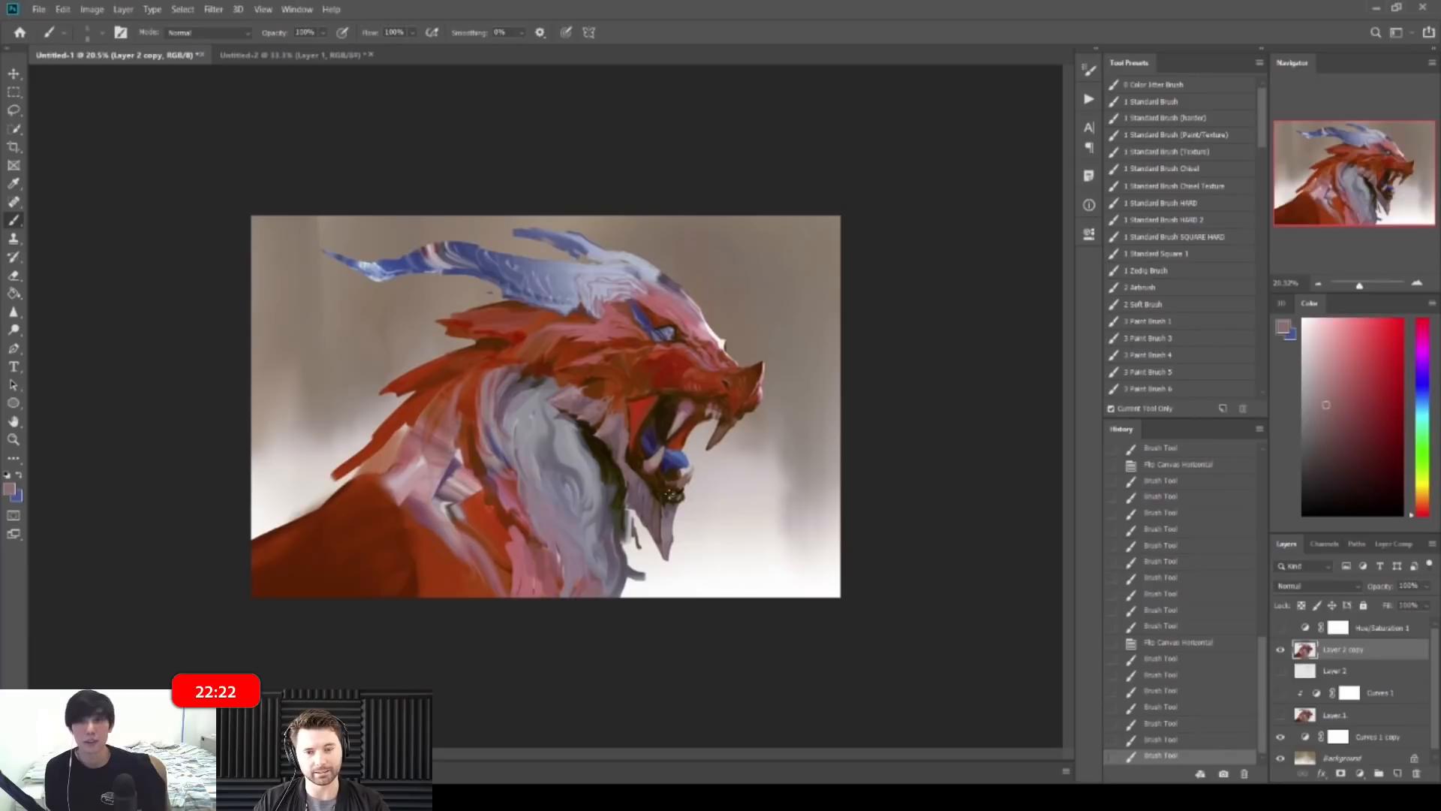
Step: Dab brown paint on the plume's edge beside the dark olive spot
mouse_move(519, 349)
left_mouse_down()
mouse_move(561, 368)
mouse_move(481, 371)
mouse_move(581, 392)
mouse_move(576, 417)
mouse_move(586, 387)
mouse_move(582, 419)
mouse_move(592, 395)
left_mouse_up()
left_click(537, 371, "alt")
left_click(501, 387, "alt")
left_click(537, 373, "alt")
key("ctrl+z")
left_click(588, 415, "alt")
left_click(601, 378, "alt")
Step: Paint brown-orange strokes on the head near the eye
key("z")
left_click_drag(724, 334, 657, 325)
key("z")
left_click_drag(569, 362, 643, 373)
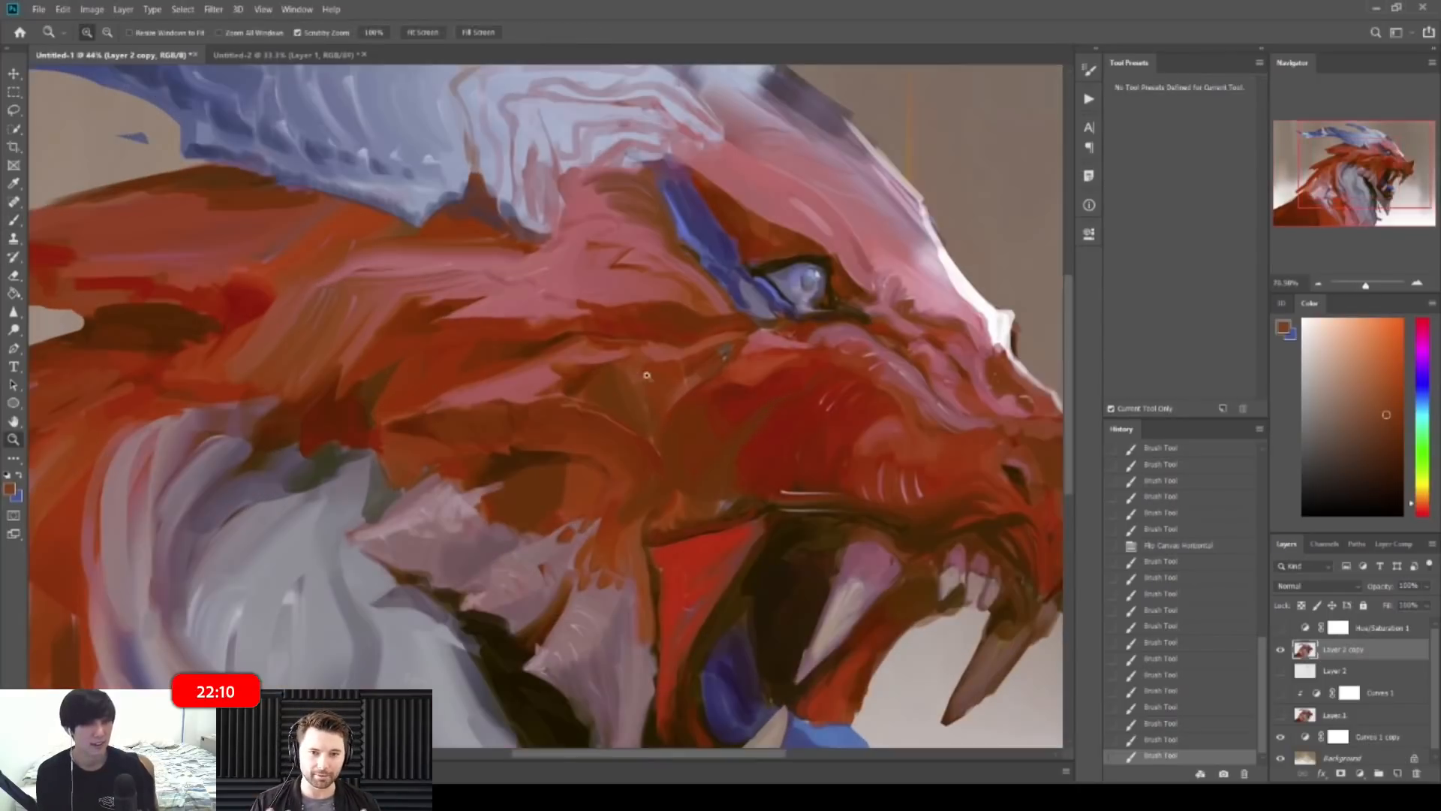
key("z")
left_click_drag(486, 422, 517, 418)
left_click(511, 398, "alt")
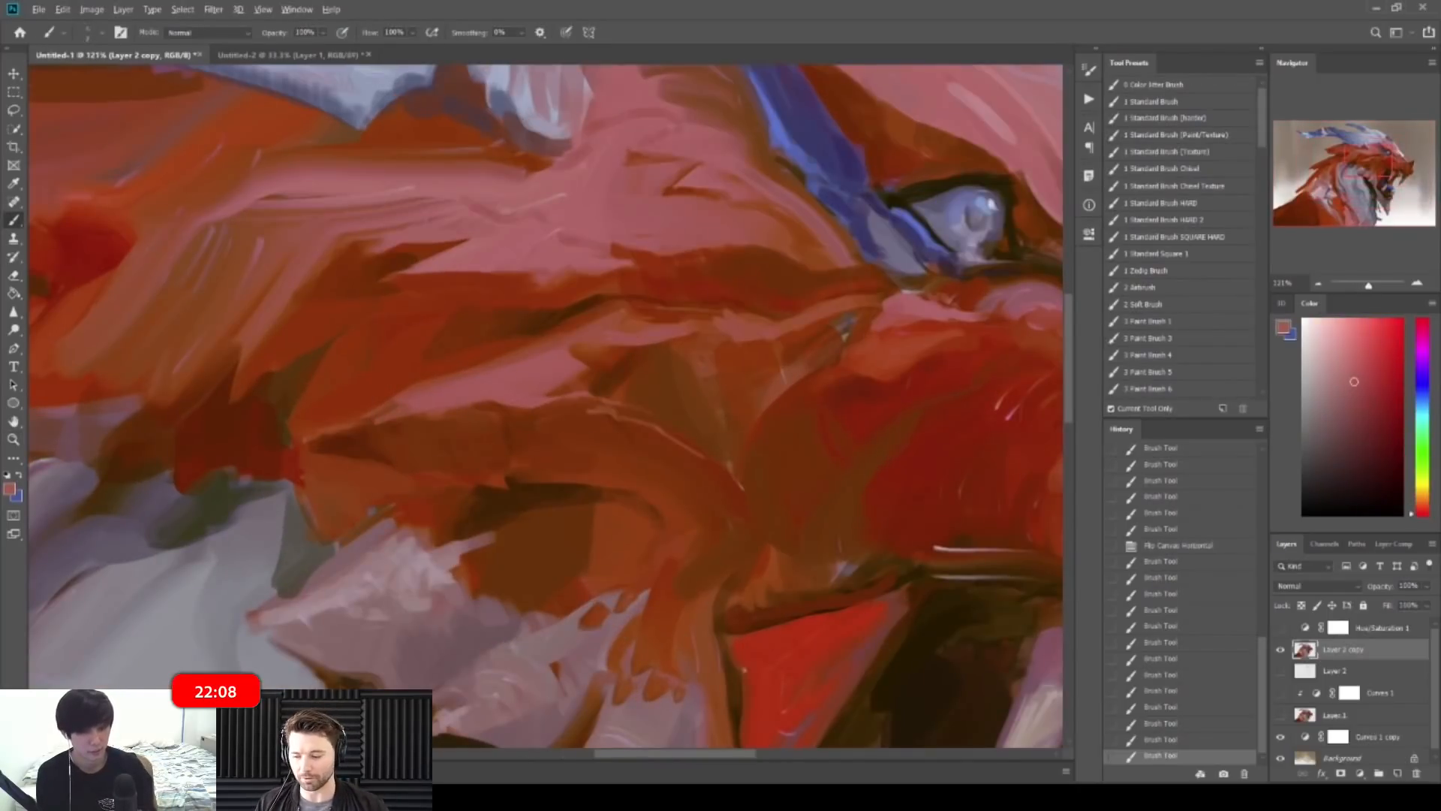
left_click(441, 421, "alt")
left_click_drag(444, 425, 480, 443)
Step: Add short redder-brown strokes on the snout, then flip the canvas horizontally again
key("z")
left_click_drag(623, 354, 517, 347)
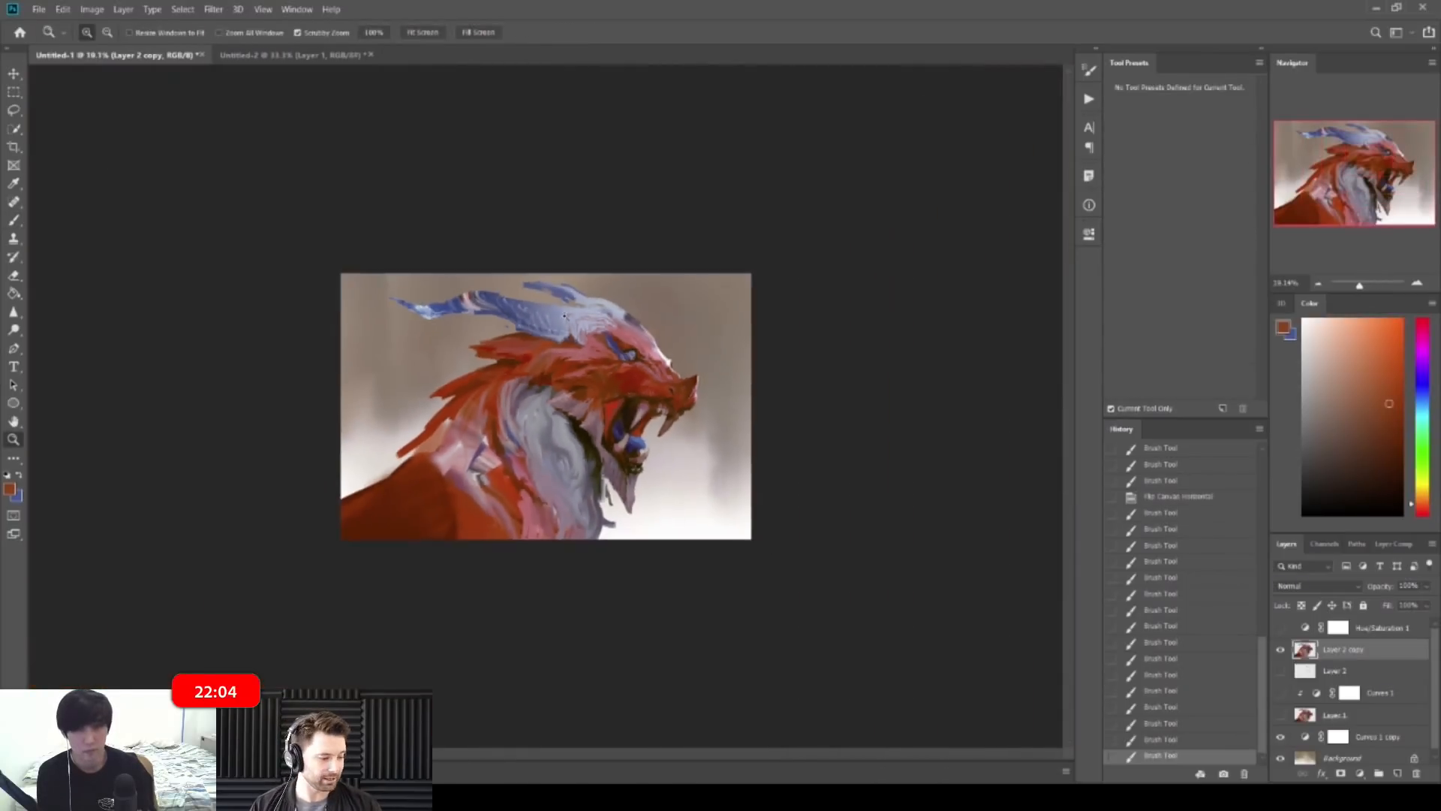
key("b")
key("z")
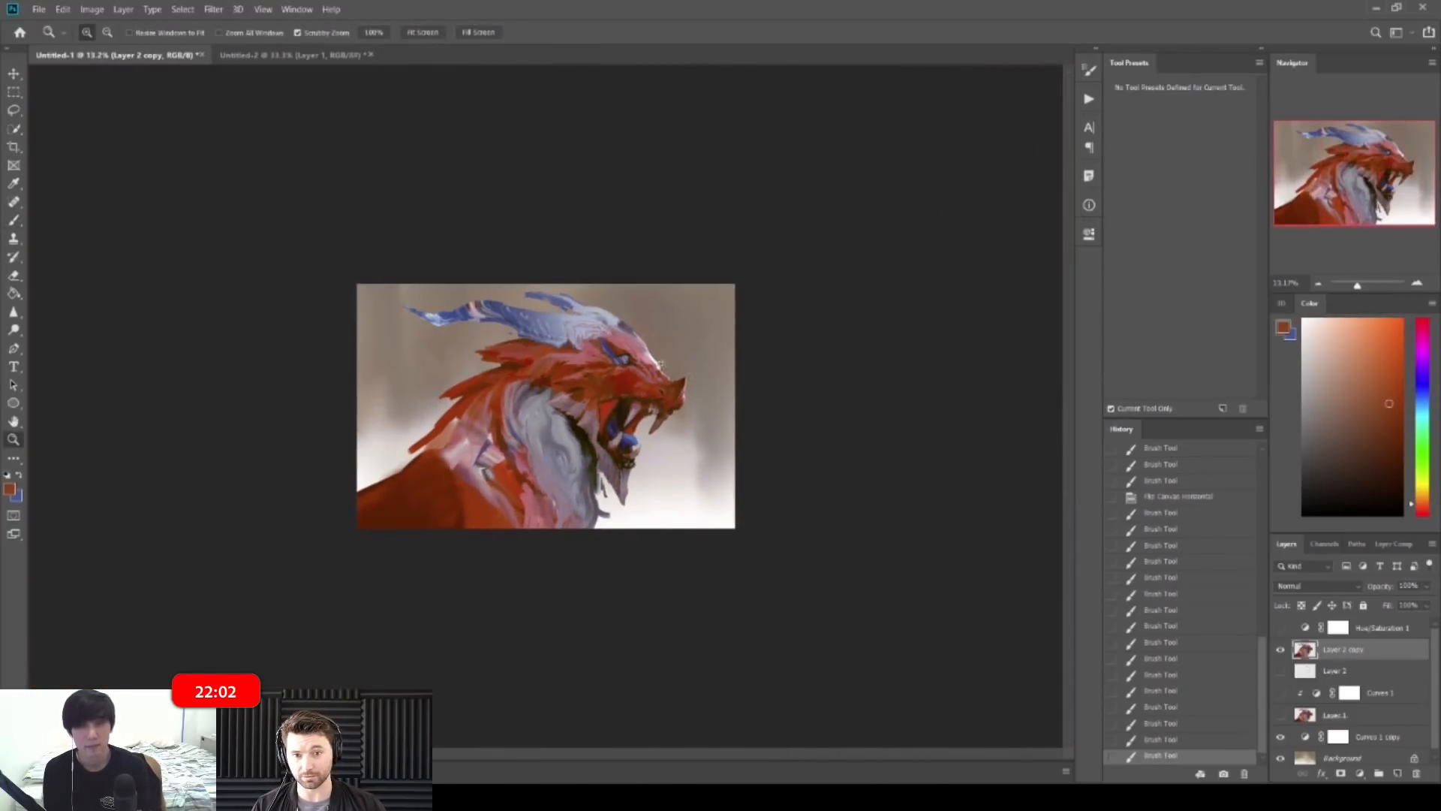
mouse_move(743, 337)
left_mouse_down()
mouse_move(837, 342)
mouse_move(801, 346)
left_mouse_up()
key("b")
left_click(842, 342, "alt")
left_click(825, 343, "alt")
mouse_move(800, 335)
left_mouse_down()
mouse_move(801, 277)
mouse_move(785, 272)
left_mouse_up()
key("z")
key("b")
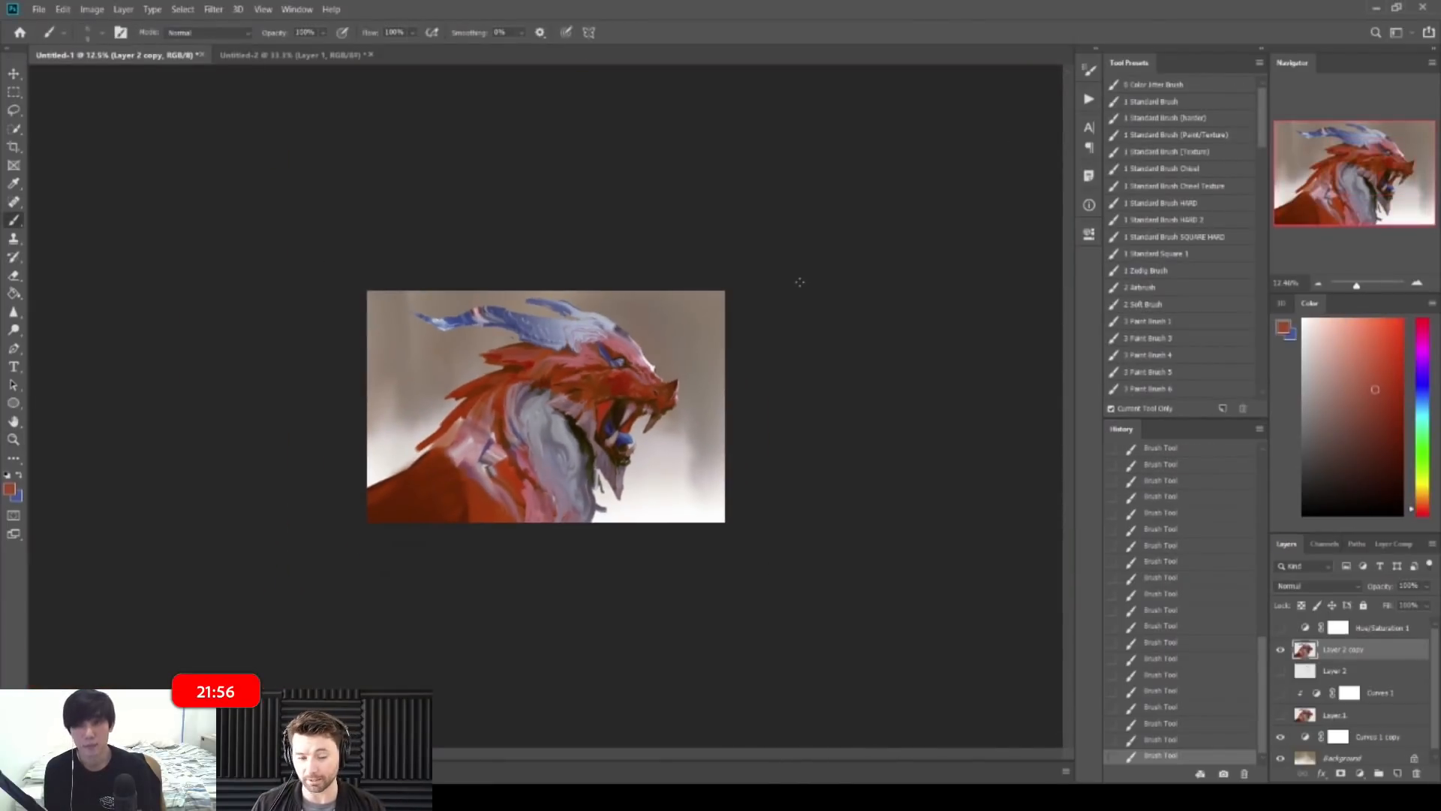
key("ctrl+shift+h")
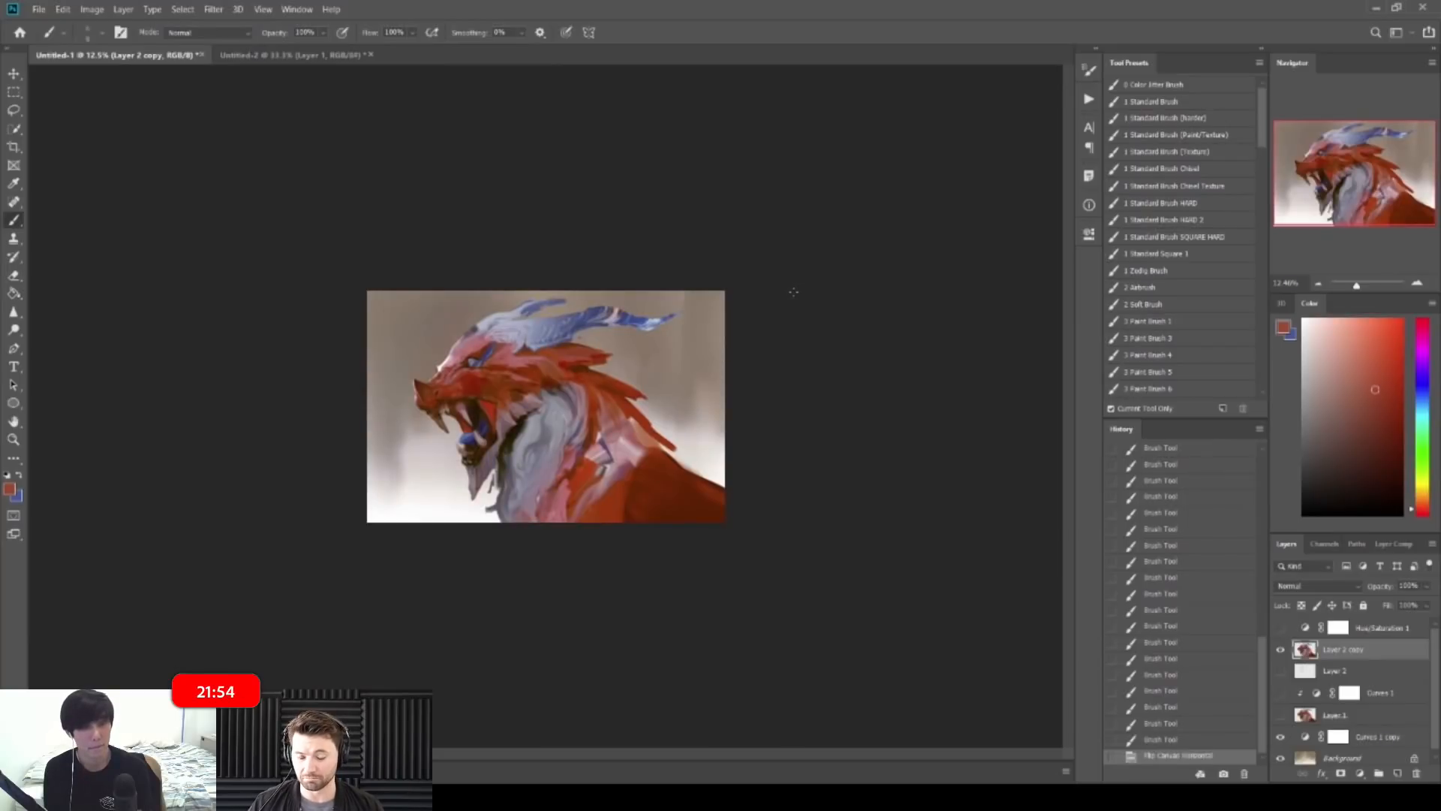
Step: Paint and erase strokes on the mane with sampled pinkish and brownish reds at brush size about 20
key("z")
left_click_drag(450, 300, 502, 299)
key("b")
left_click(373, 244, "alt")
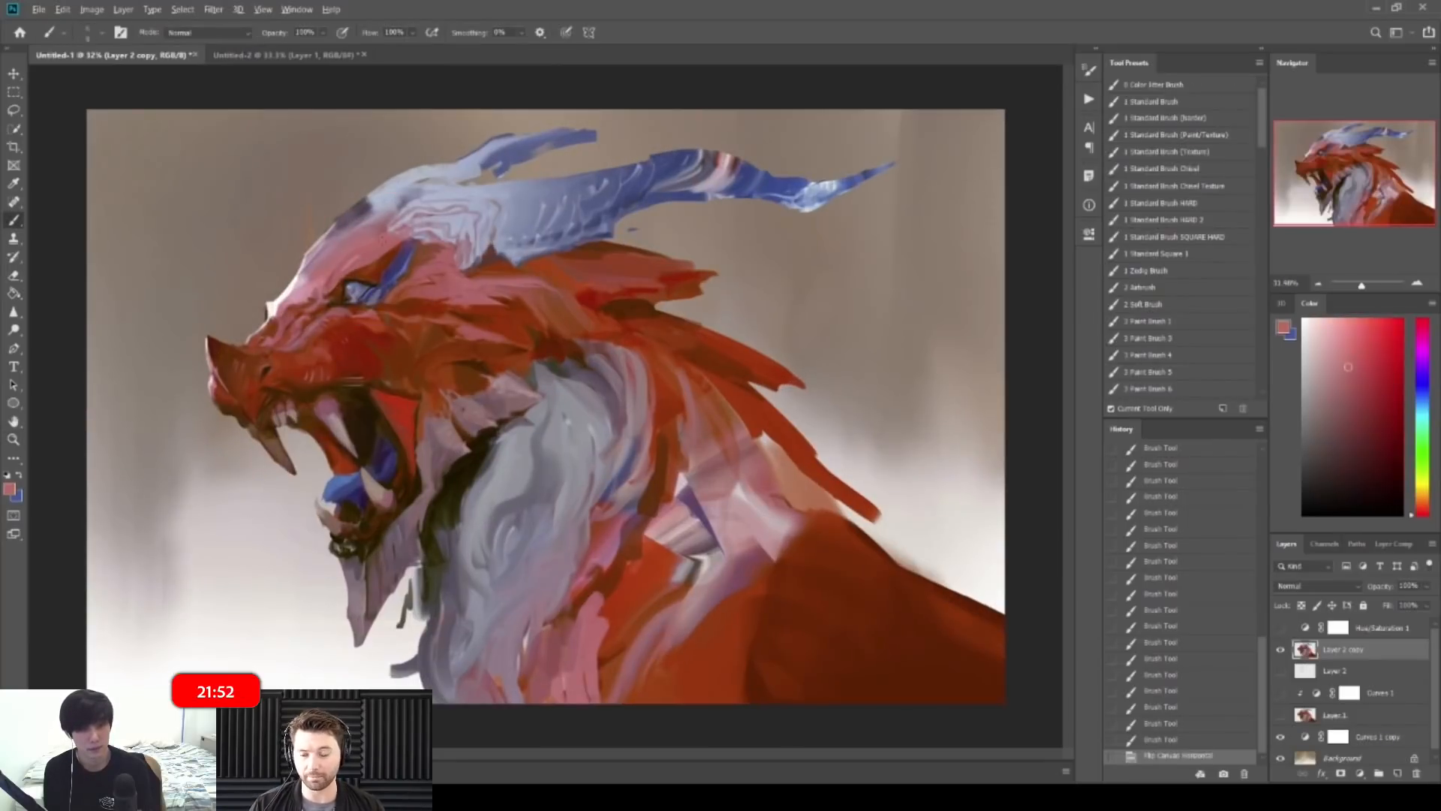
key("]")
key("]")
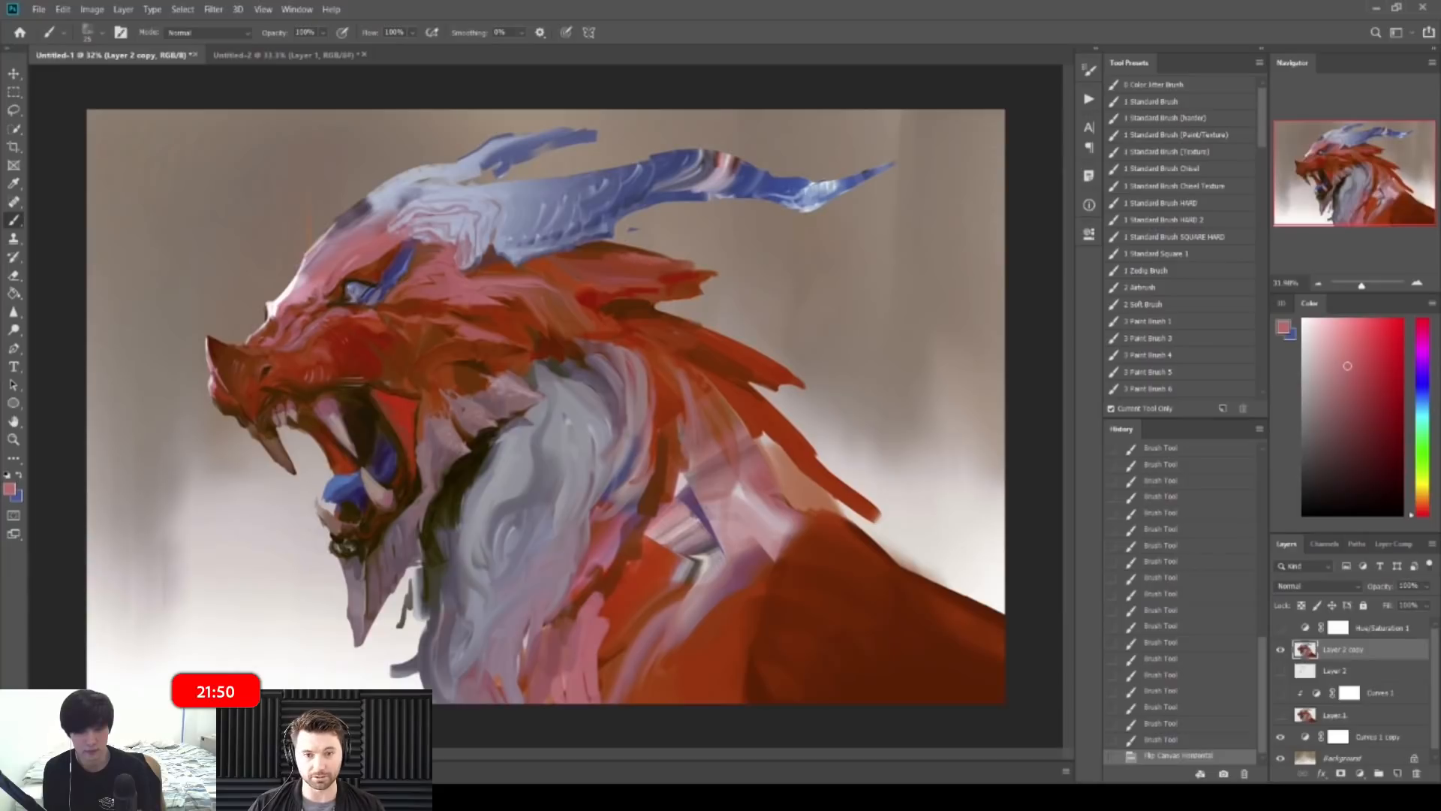
left_click_drag(602, 260, 617, 267)
left_click(617, 264, "alt")
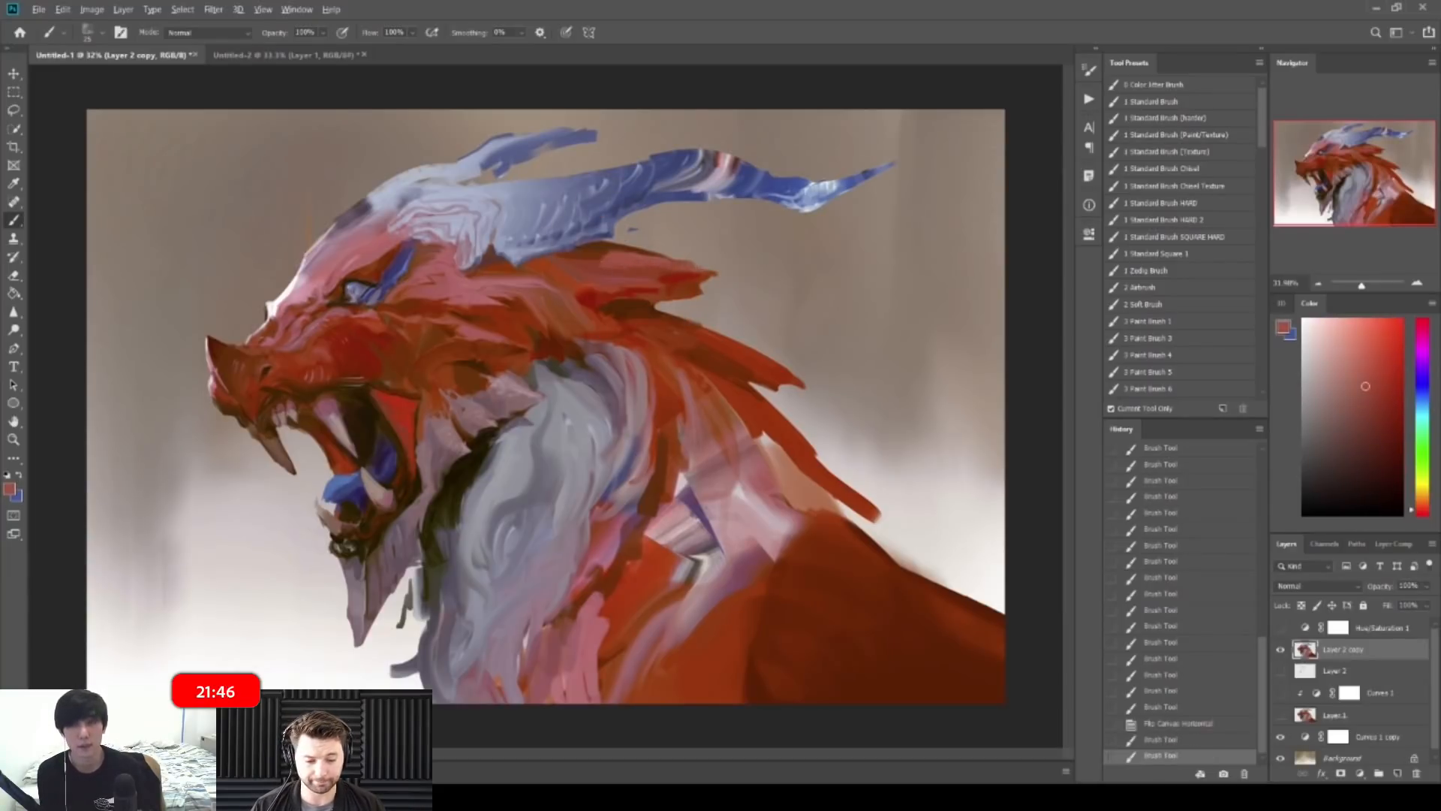
key("e")
mouse_move(707, 263)
left_mouse_down()
mouse_move(725, 256)
mouse_move(691, 250)
mouse_move(796, 253)
left_mouse_up()
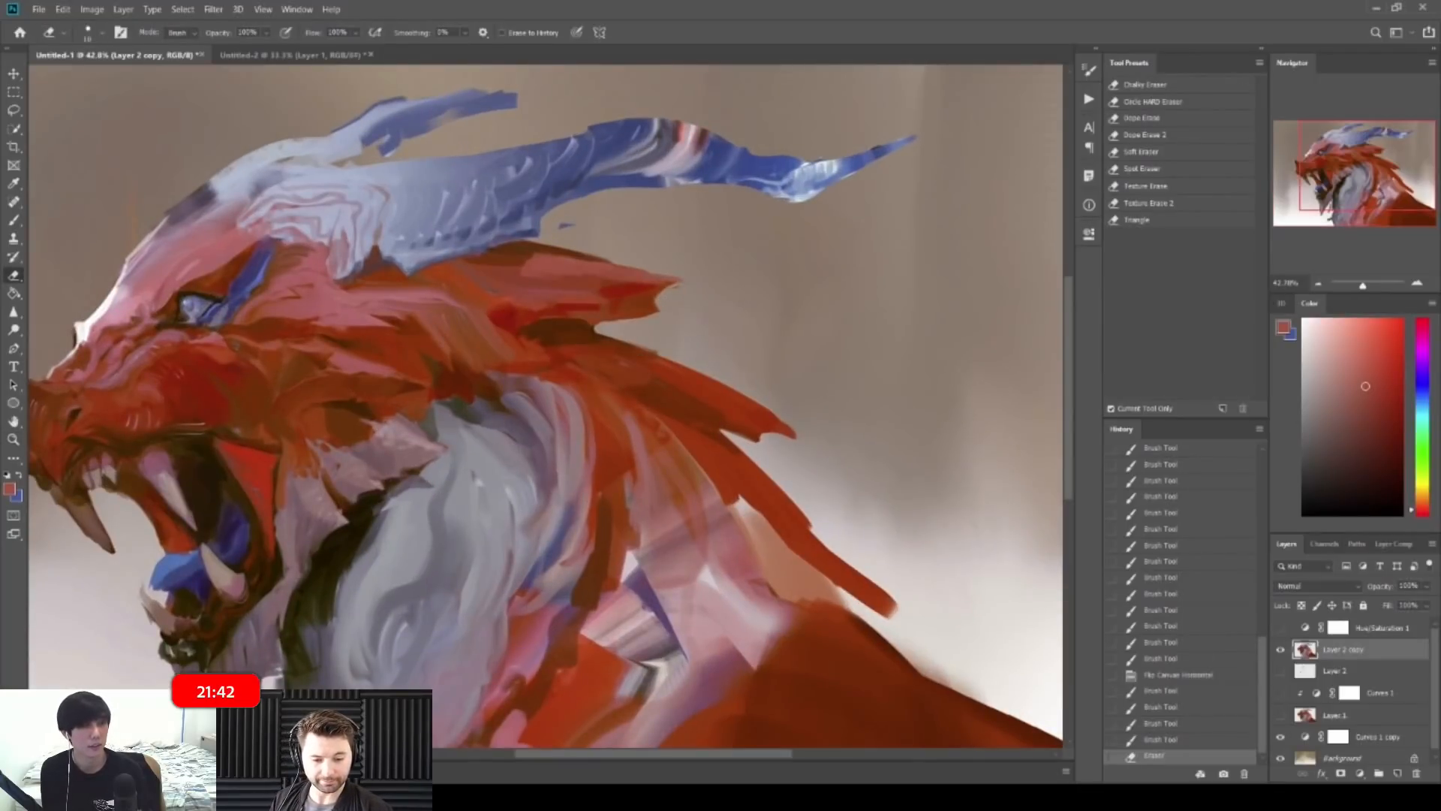
key("b")
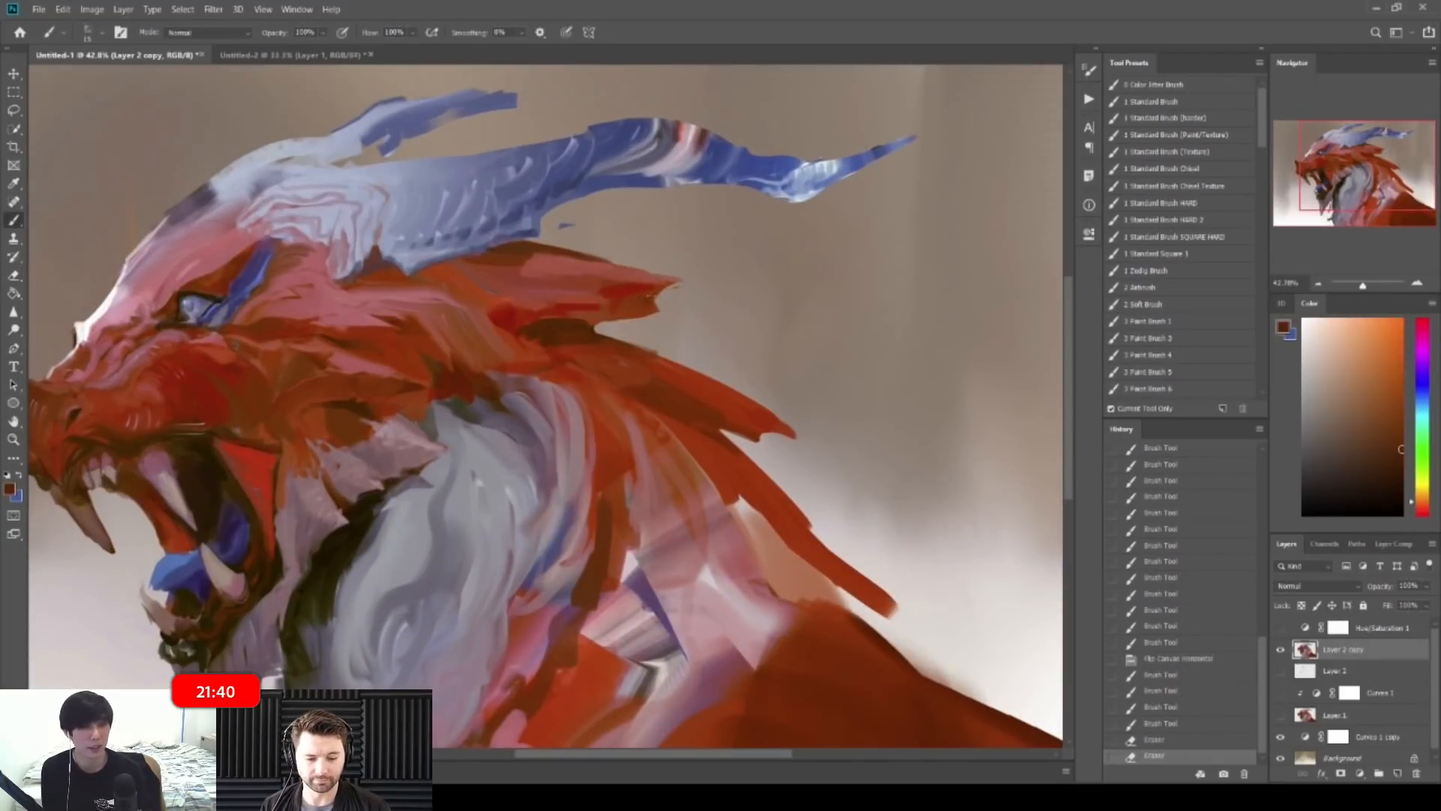
left_click_drag(732, 300, 659, 302)
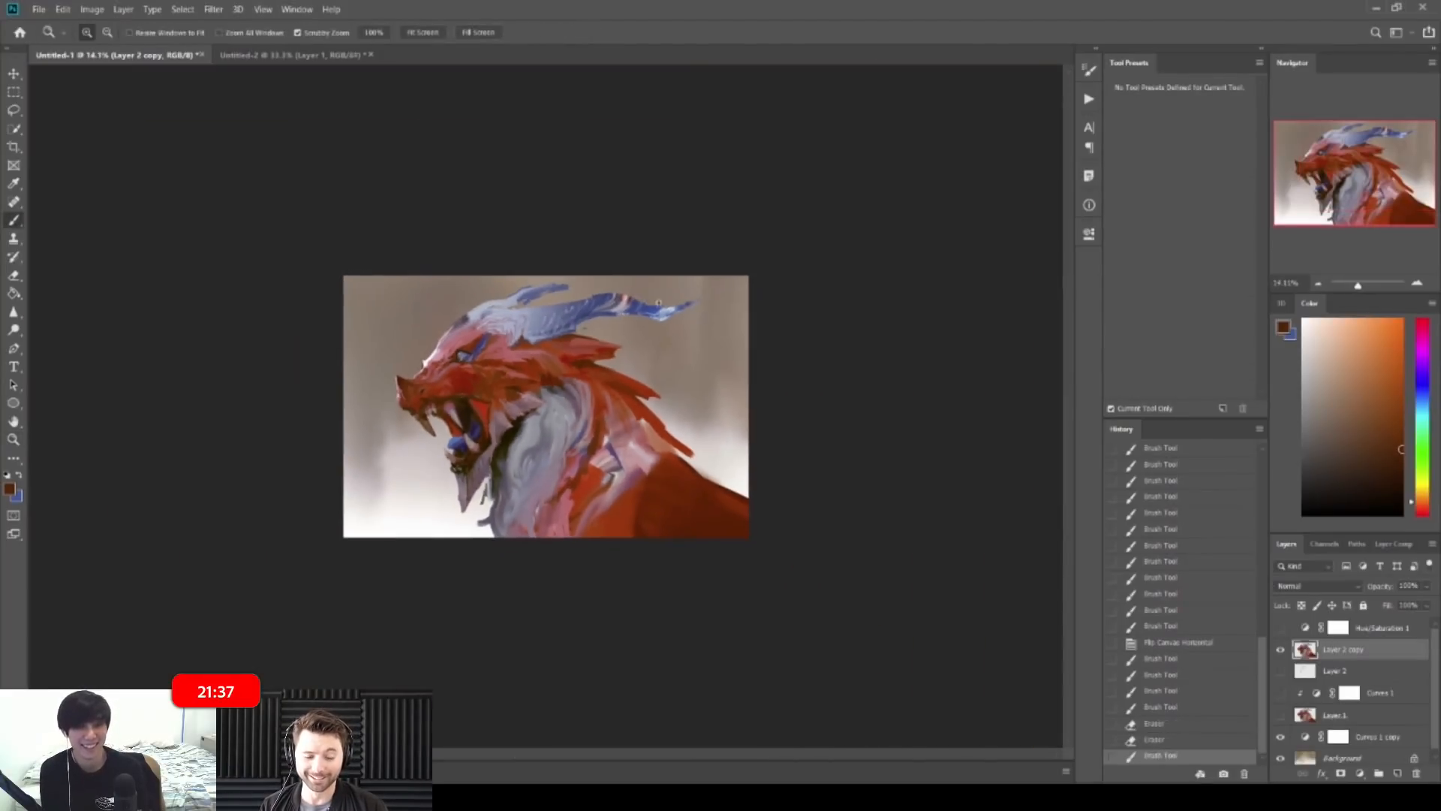
Step: Sample red-browns, zoom out to the whole painting and mirror the canvas to check it
mouse_move(652, 372)
left_mouse_down()
mouse_move(678, 370)
mouse_move(637, 350)
mouse_move(666, 353)
left_mouse_up()
left_click(634, 351, "alt")
left_click(659, 322, "alt")
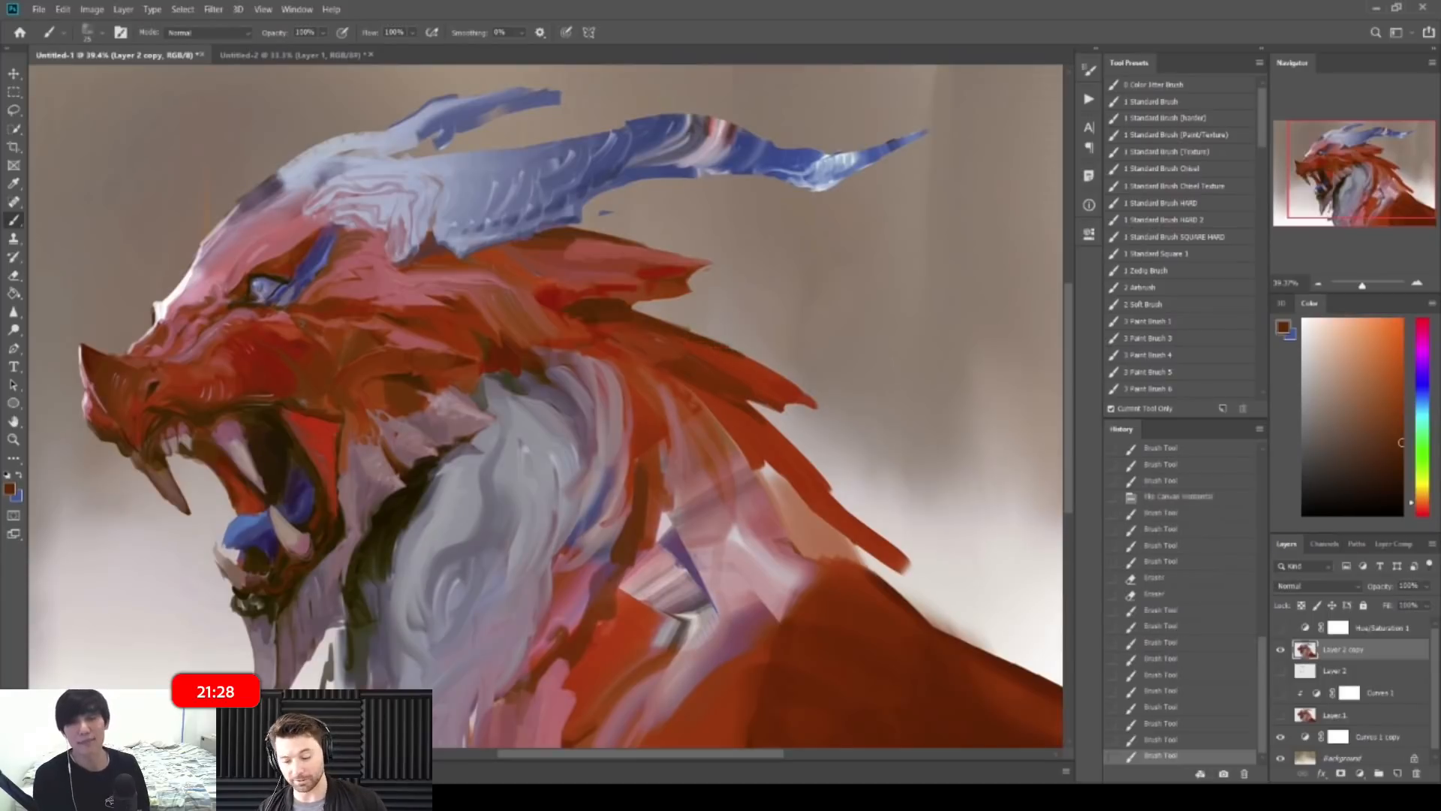
key("e")
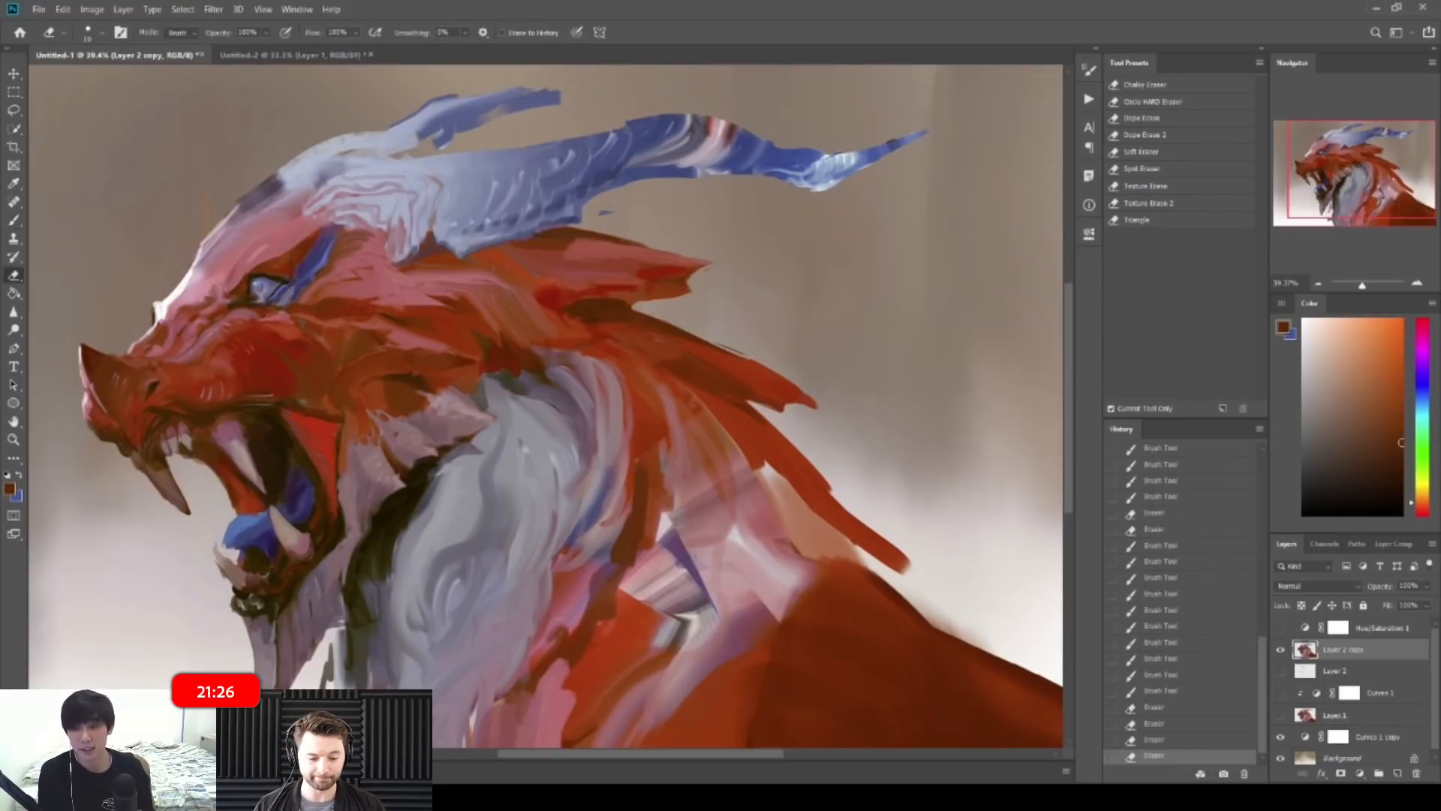
key("z")
left_click_drag(740, 336, 645, 334)
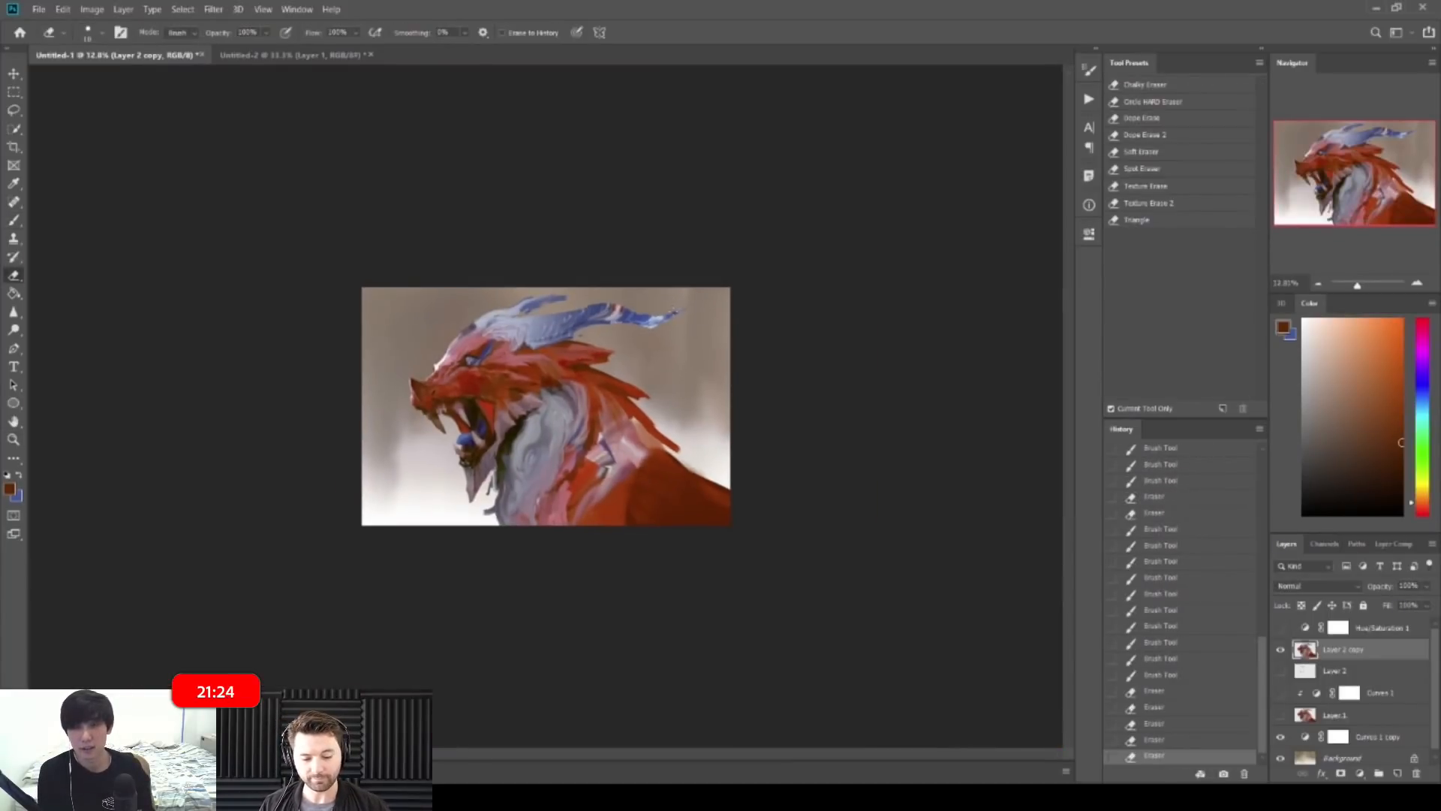
key("ctrl+shift+h")
Step: On the mirrored canvas, sample shoulder colours and add a small stroke to the shoulder
key("z")
left_click_drag(571, 346, 645, 345)
key("b")
left_click(406, 352, "alt")
left_click(417, 328, "alt")
mouse_move(362, 355)
left_mouse_down()
mouse_move(429, 340)
mouse_move(373, 425)
mouse_move(404, 410)
left_mouse_up()
Step: Dab dark brown, dusty pink-red and orange-brown marks onto the shoulder with a smaller brush
left_click(423, 370, "alt")
left_click(381, 366, "alt")
key("bracketleft")
left_click(384, 395, "alt")
left_click(371, 412, "alt")
left_click(399, 410, "alt")
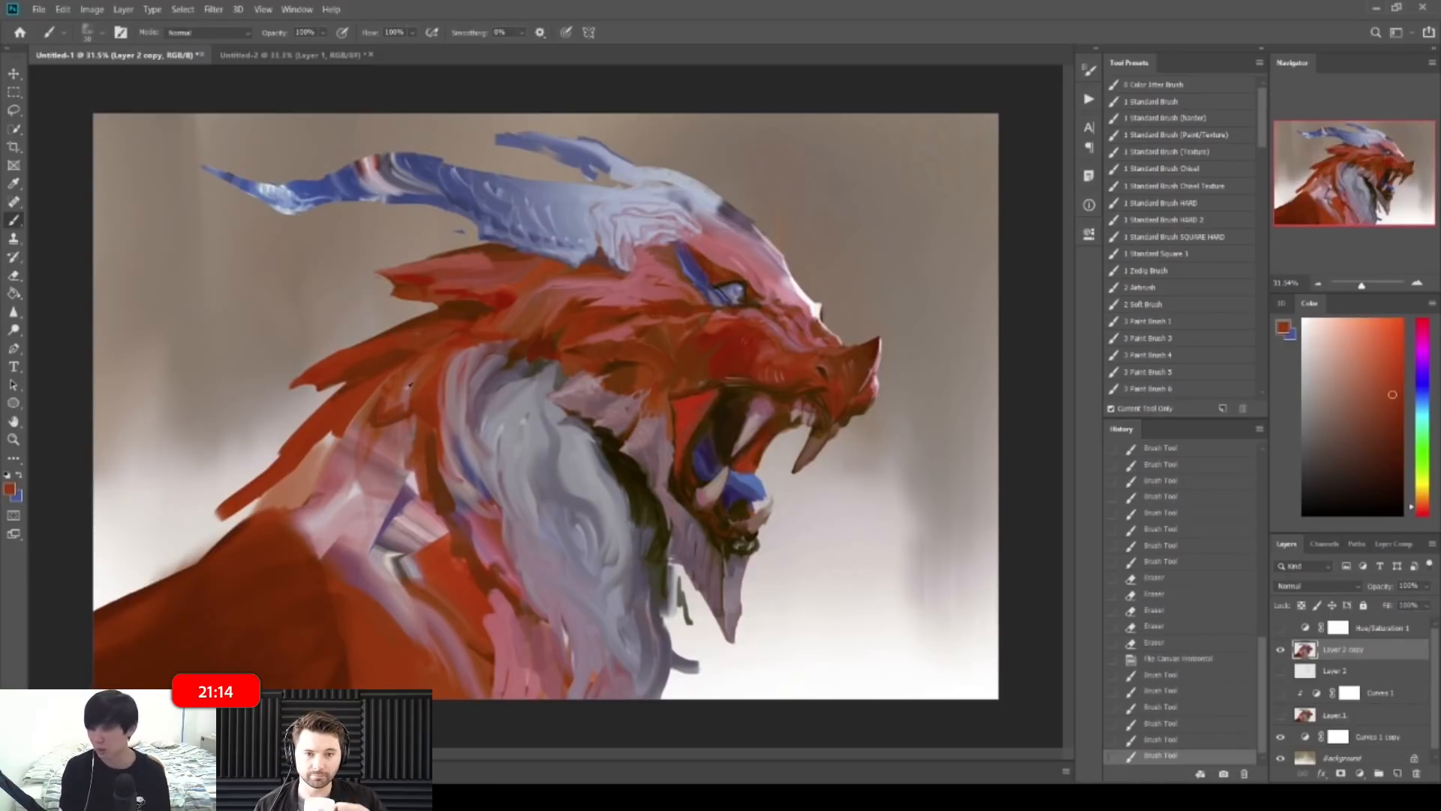
left_click_drag(409, 409, 398, 428)
left_click(402, 414, "alt")
mouse_move(405, 415)
left_mouse_down()
mouse_move(393, 426)
mouse_move(409, 417)
left_mouse_up()
left_click(405, 405, "alt")
left_click(430, 387, "alt")
Step: At a 16.7% view, paint broader strokes over the dragon's shoulder
key("ctrl+space")
left_click_drag(431, 405, 312, 405)
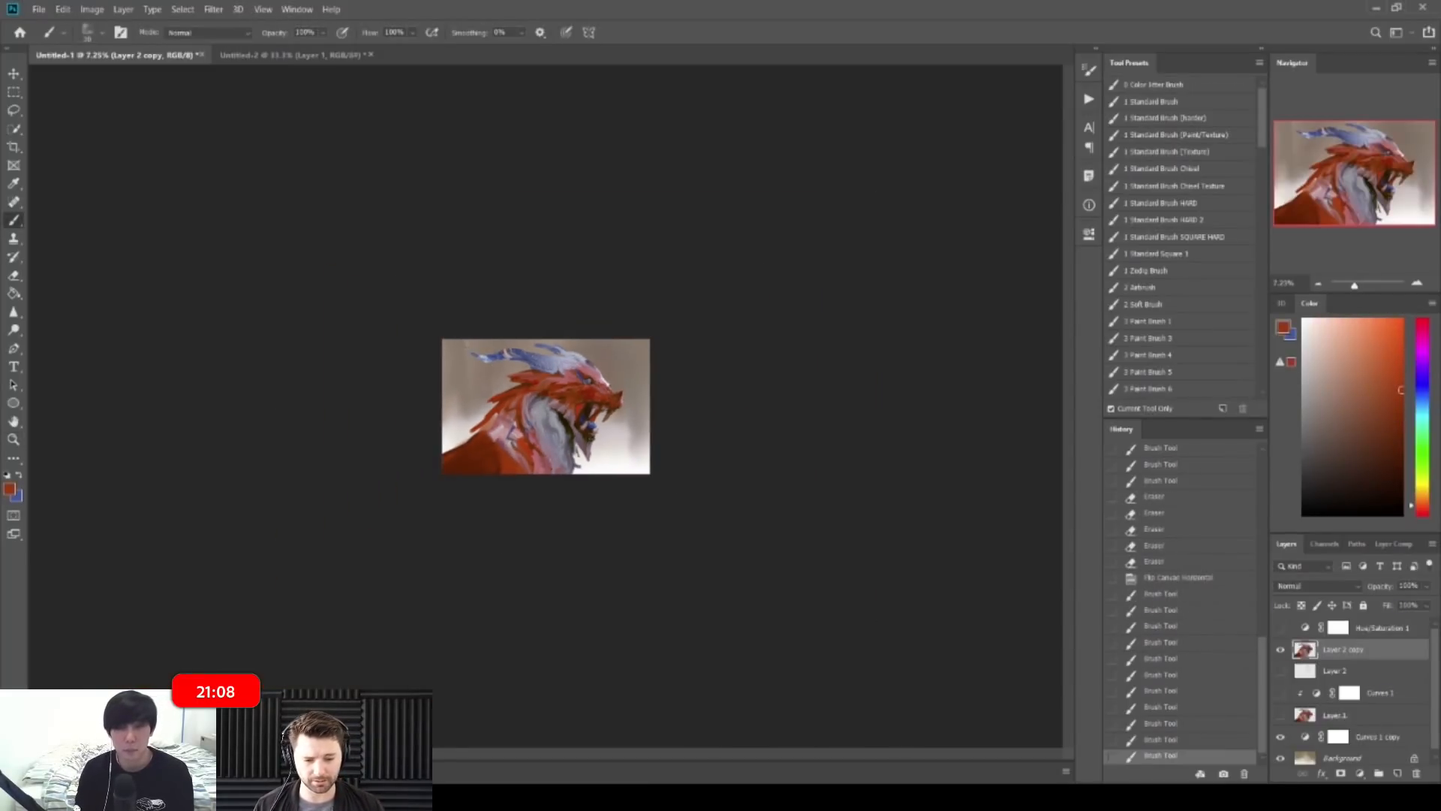
key("ctrl+equal")
key("ctrl+equal")
key("ctrl+equal")
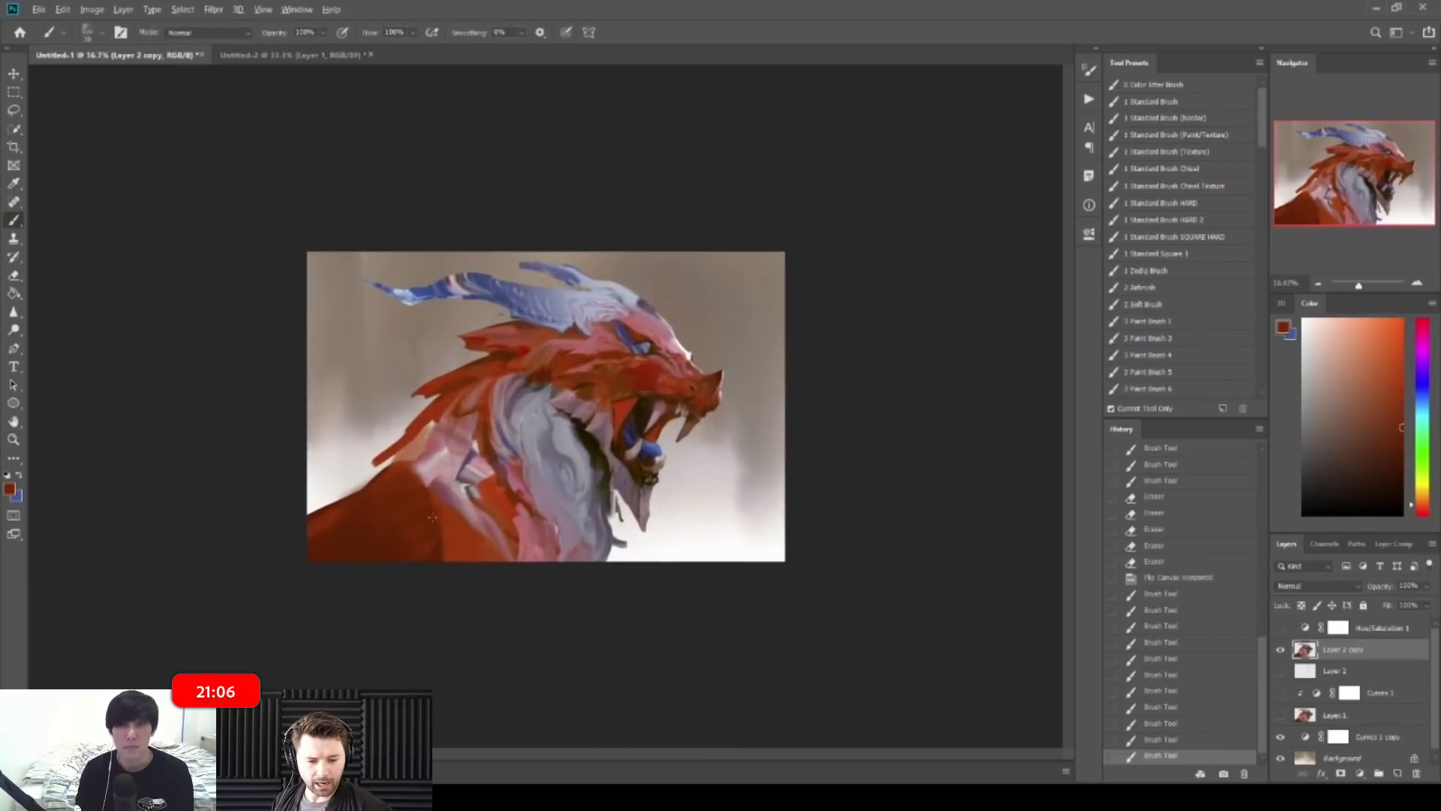
left_click_drag(469, 544, 460, 531)
left_click_drag(464, 547, 455, 530)
left_click_drag(473, 542, 464, 528)
key("ctrl+space")
left_click_drag(518, 517, 488, 518)
Step: Mirror the canvas horizontally again and soften the shoulder's dark left edge
key("ctrl+shift+h")
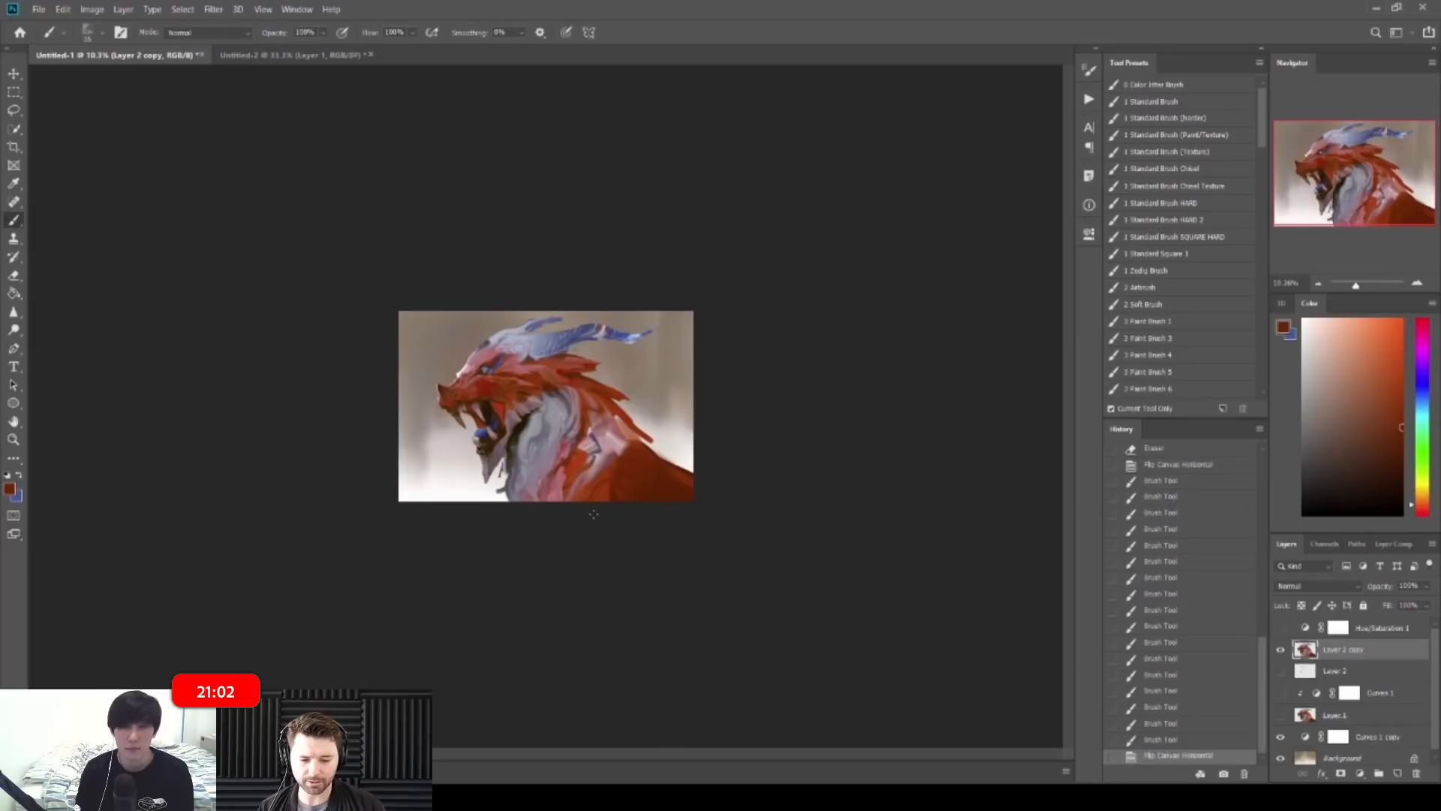
key("ctrl+equal")
key("ctrl+equal")
left_click_drag(654, 532, 651, 555)
mouse_move(657, 518)
left_mouse_down()
mouse_move(654, 546)
mouse_move(655, 531)
left_mouse_up()
left_click_drag(663, 496, 656, 521)
left_click_drag(665, 525, 659, 551)
left_click_drag(668, 488, 659, 511)
left_click_drag(673, 484, 664, 501)
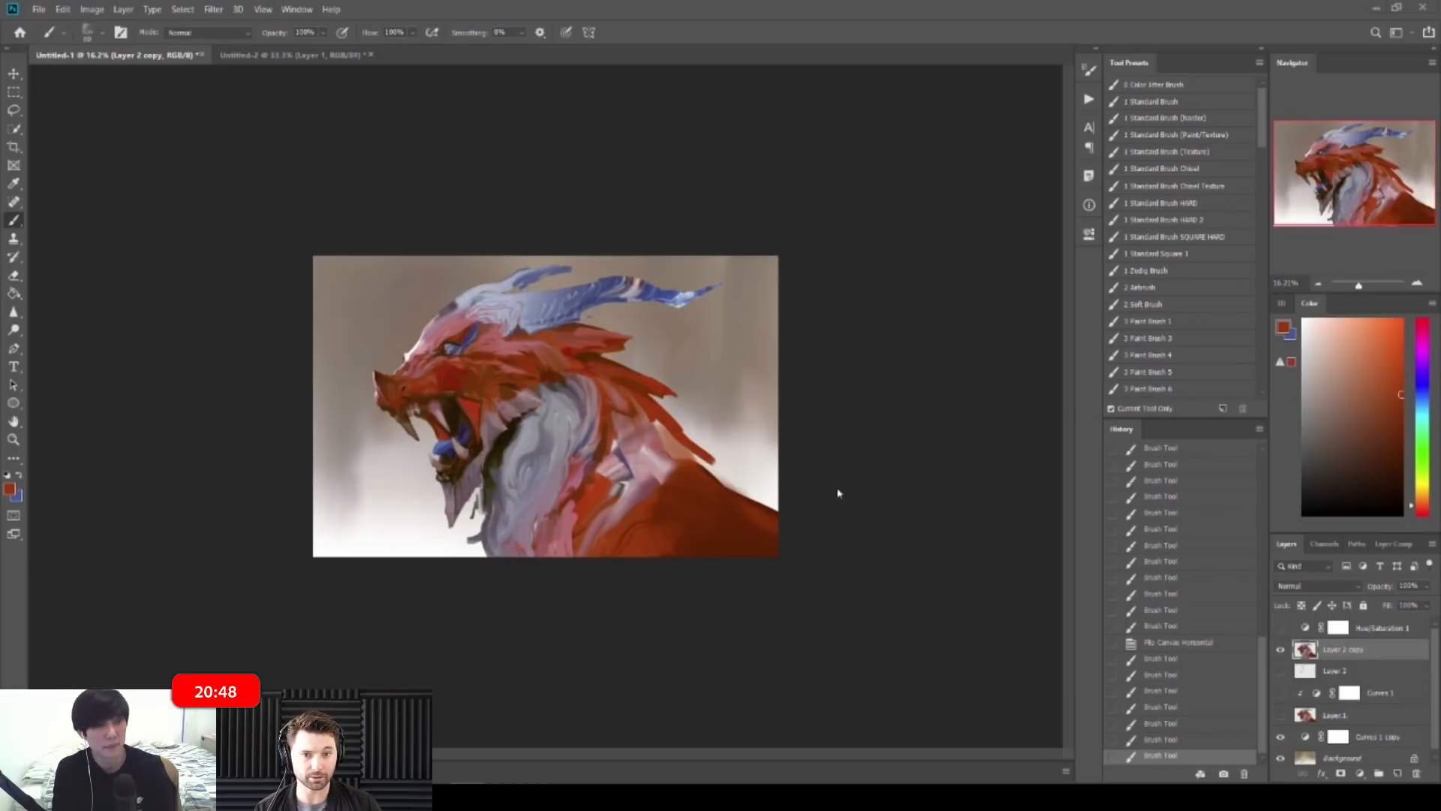
Step: Flip the canvas back to face right and set the view to about 19%
key("ctrl+shift+h")
key("z")
left_click_drag(909, 496, 847, 433)
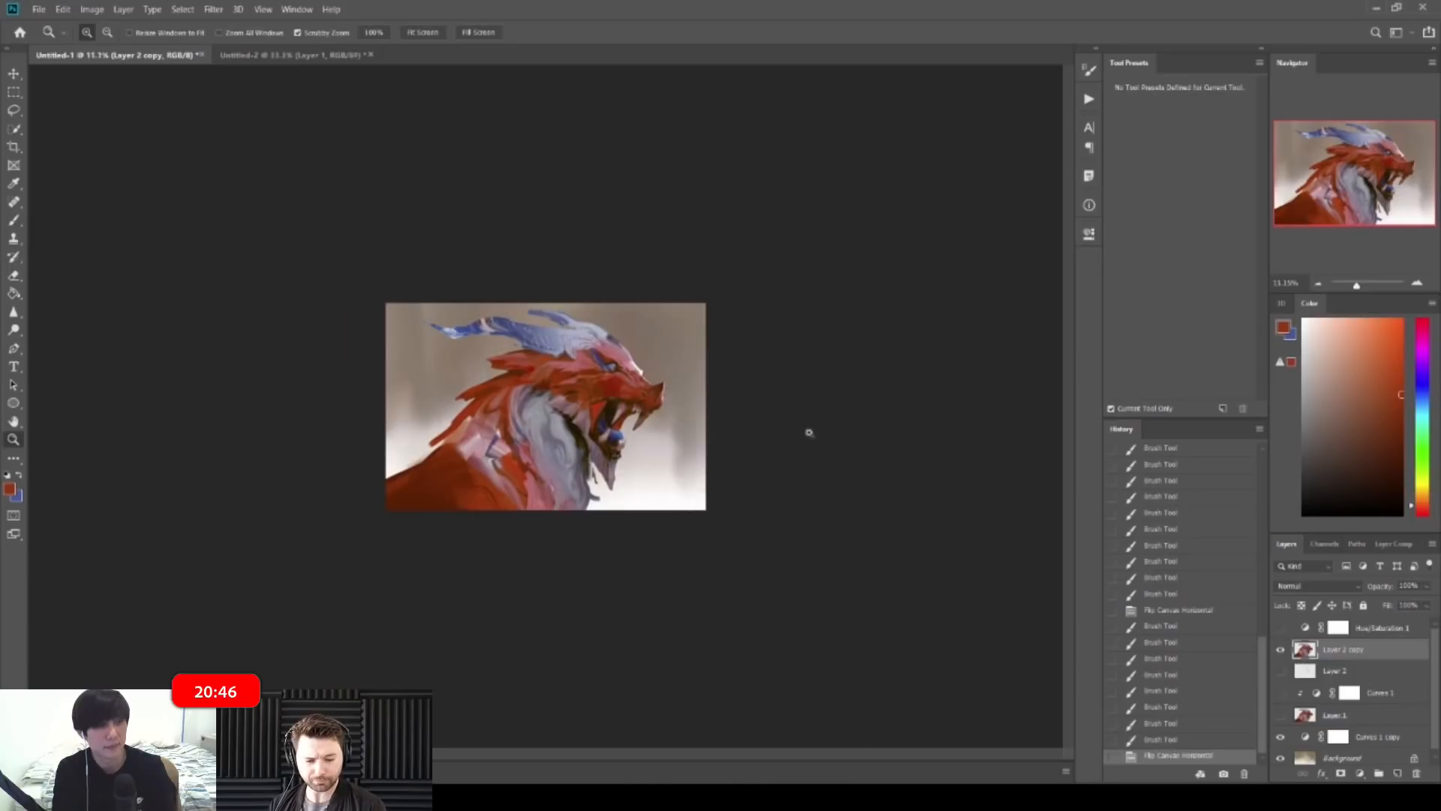
left_click_drag(459, 487, 531, 491)
key("b")
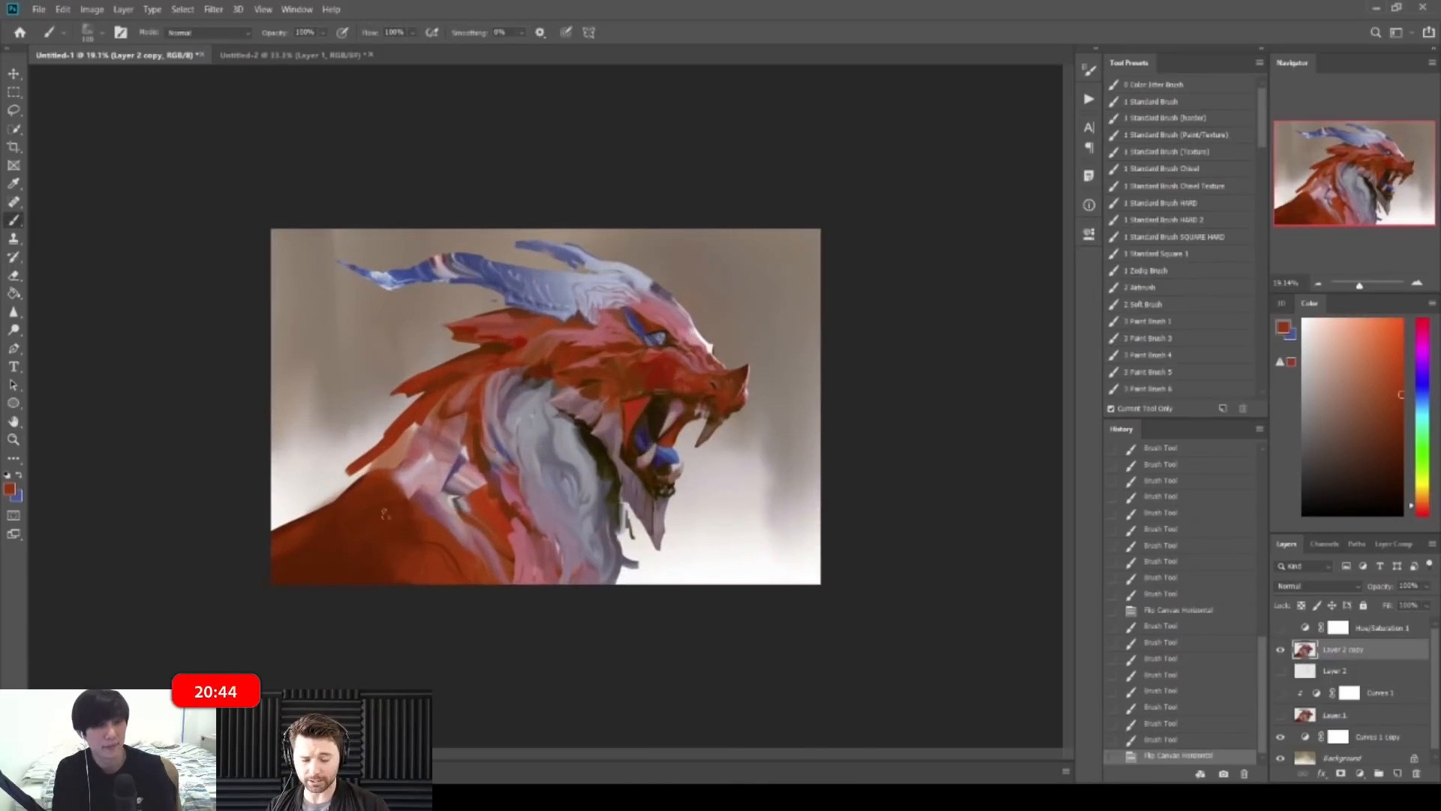
key("e")
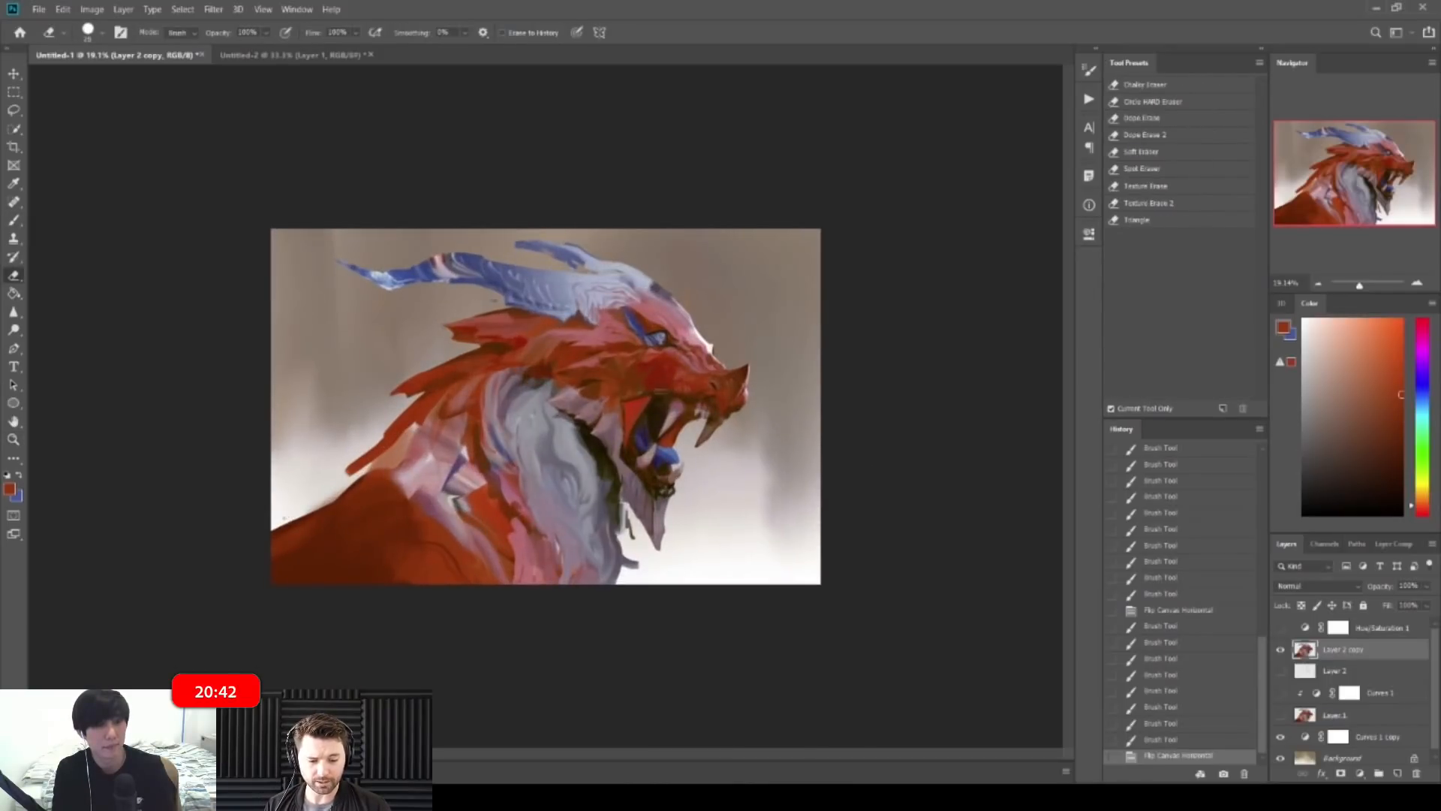
Step: Erase the lower-left corner with a size-100 eraser, then cover it with sampled dark red
key("bracketright")
key("bracketright")
mouse_move(276, 517)
left_mouse_down()
mouse_move(277, 577)
mouse_move(309, 582)
left_mouse_up()
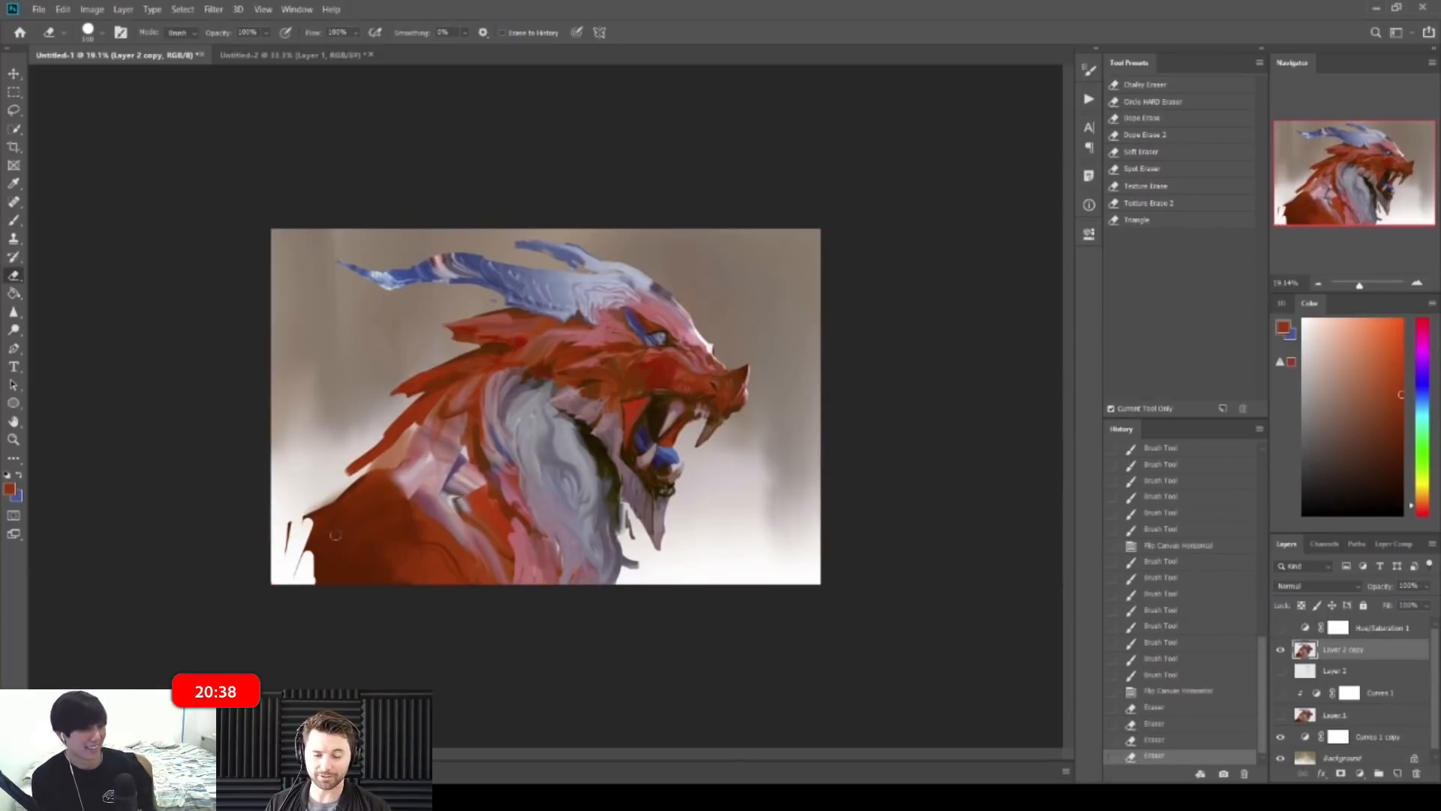
key("b")
left_click(336, 535, "alt")
mouse_move(321, 518)
left_mouse_down()
mouse_move(292, 567)
mouse_move(318, 572)
mouse_move(326, 597)
left_mouse_up()
key("e")
key("b")
left_click_drag(323, 542, 319, 579)
mouse_move(330, 526)
left_mouse_down()
mouse_move(323, 584)
mouse_move(274, 570)
left_mouse_up()
left_click_drag(287, 552, 272, 576)
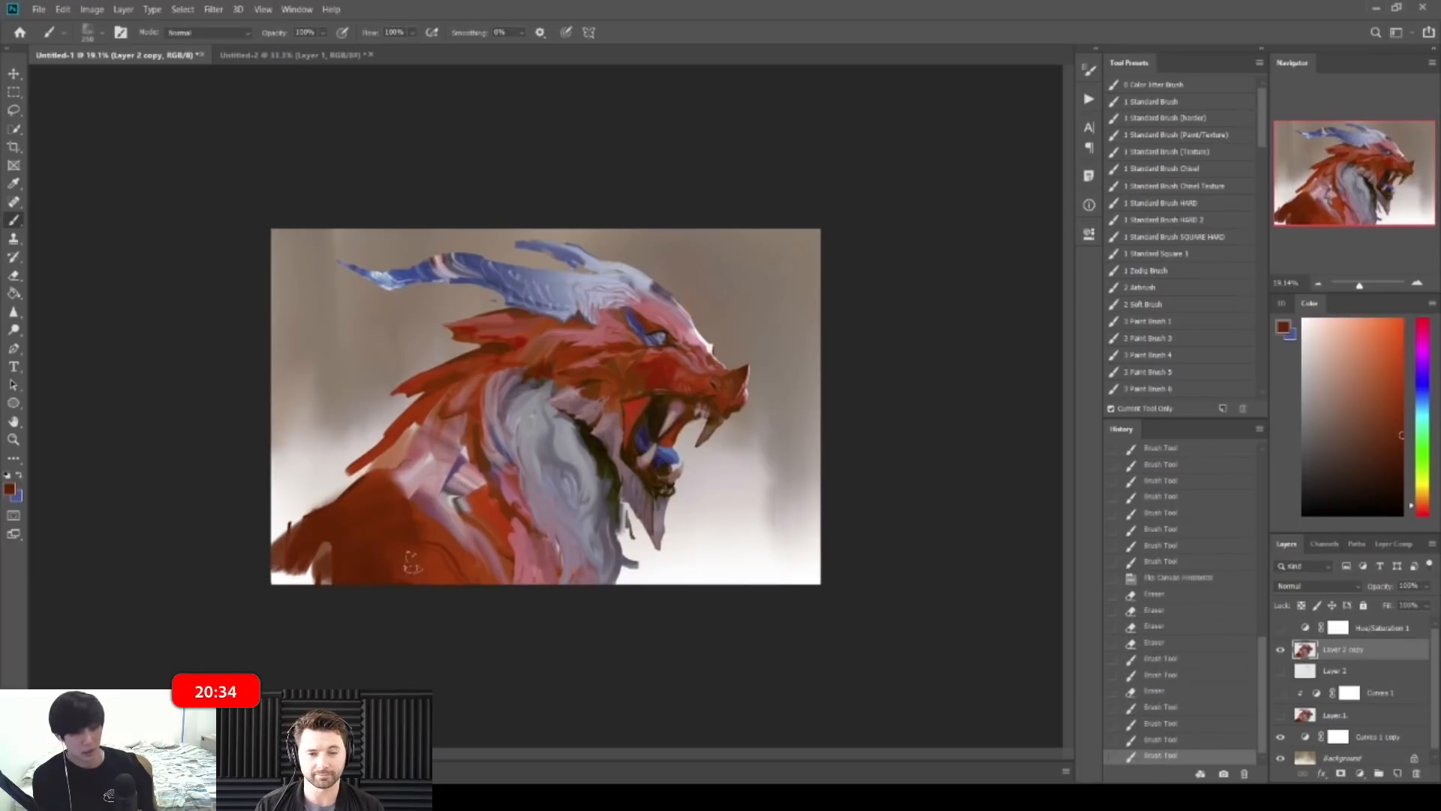
Step: Zoom in on the horns and trim the upper blue horn's lower edge and left tip
scroll(411, 561, "down", 2)
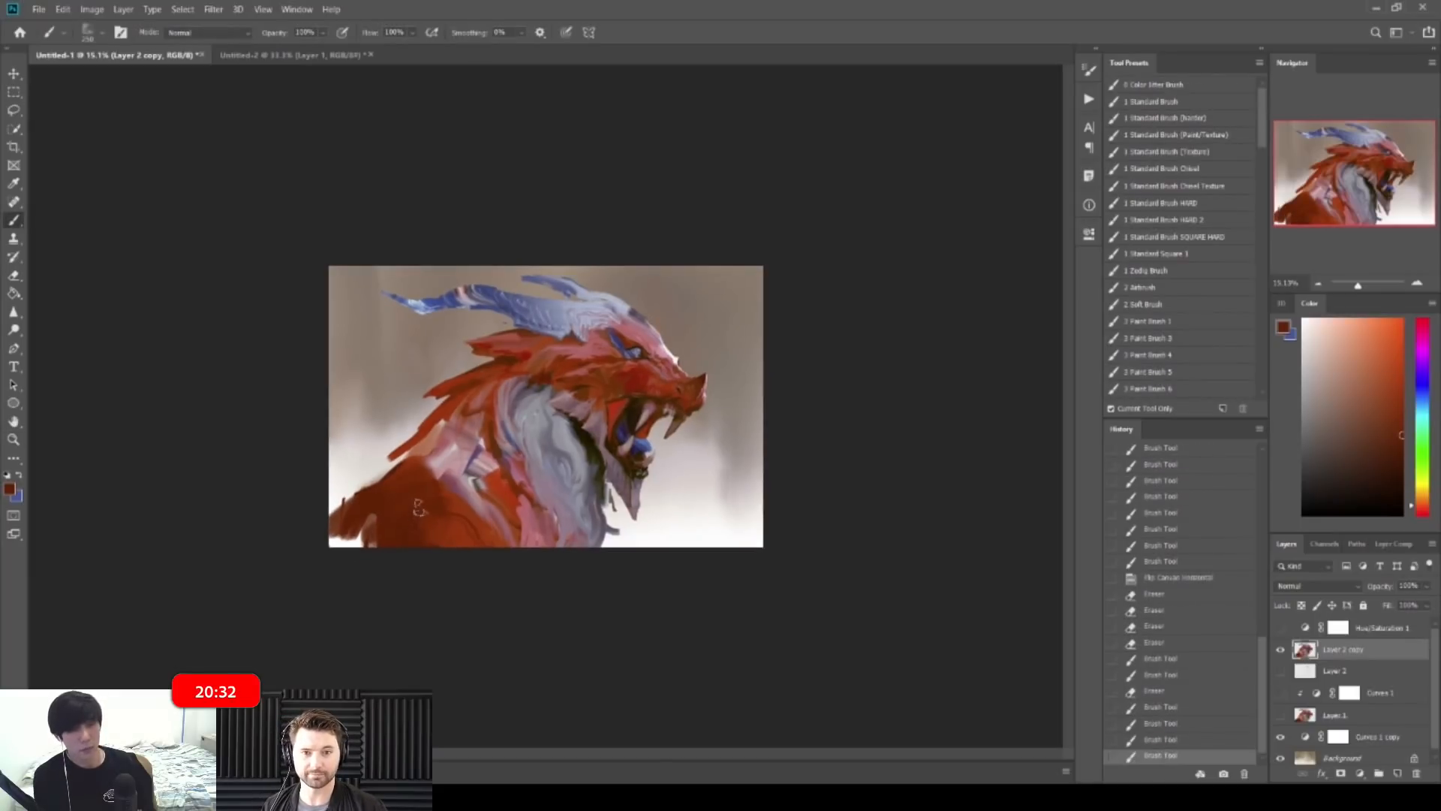
key("ctrl+space")
mouse_move(690, 381)
left_mouse_down()
mouse_move(781, 360)
mouse_move(776, 334)
left_mouse_up()
key("ctrl+space")
mouse_move(676, 375)
left_mouse_down()
mouse_move(773, 345)
mouse_move(662, 372)
mouse_move(822, 344)
mouse_move(653, 327)
left_mouse_up()
key("ctrl+space")
key("ctrl+space")
key("ctrl+space")
key("ctrl+space")
left_click_drag(602, 192, 686, 180)
key("e")
key("bracketleft")
key("bracketleft")
left_click_drag(402, 146, 488, 161)
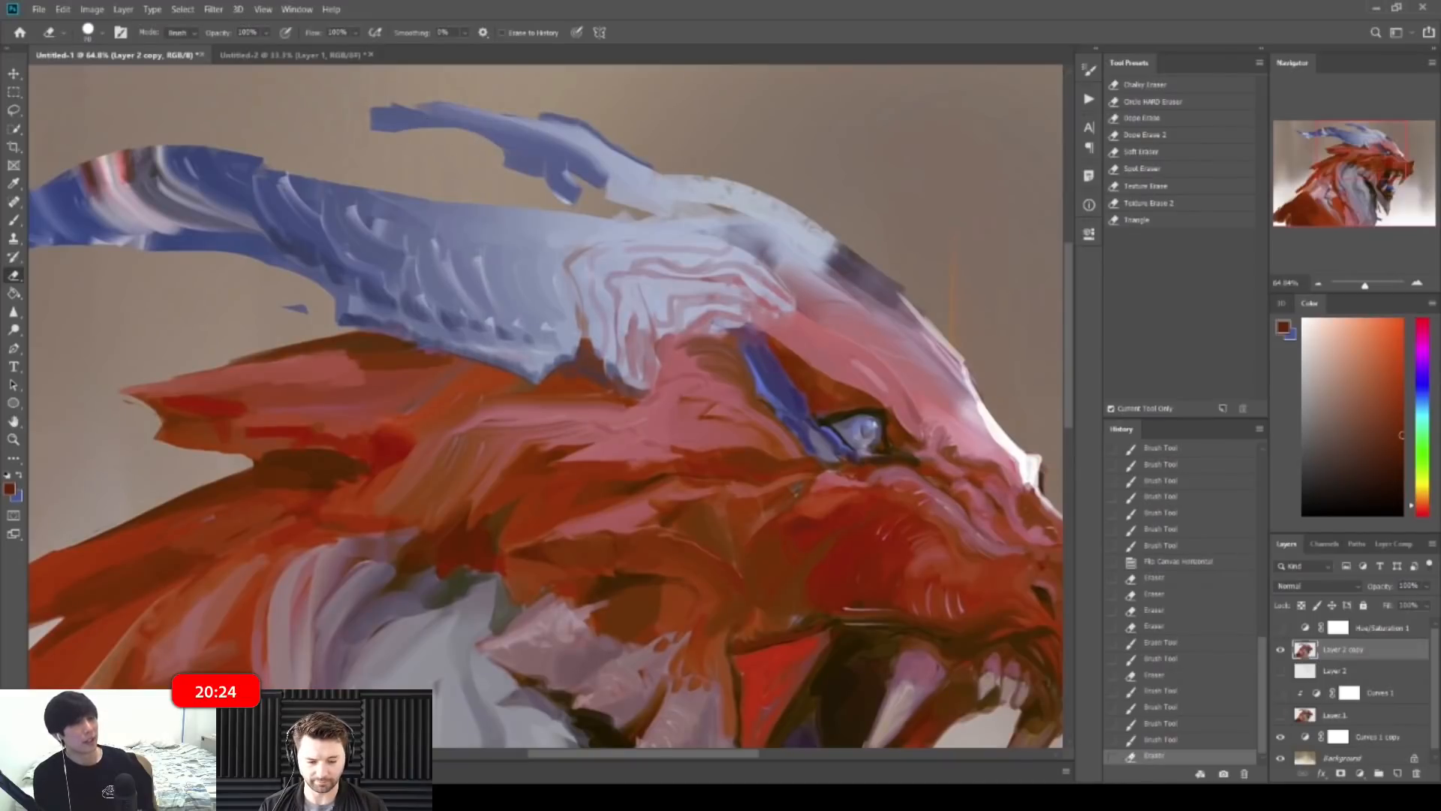
left_click_drag(372, 141, 429, 141)
left_click_drag(508, 174, 539, 165)
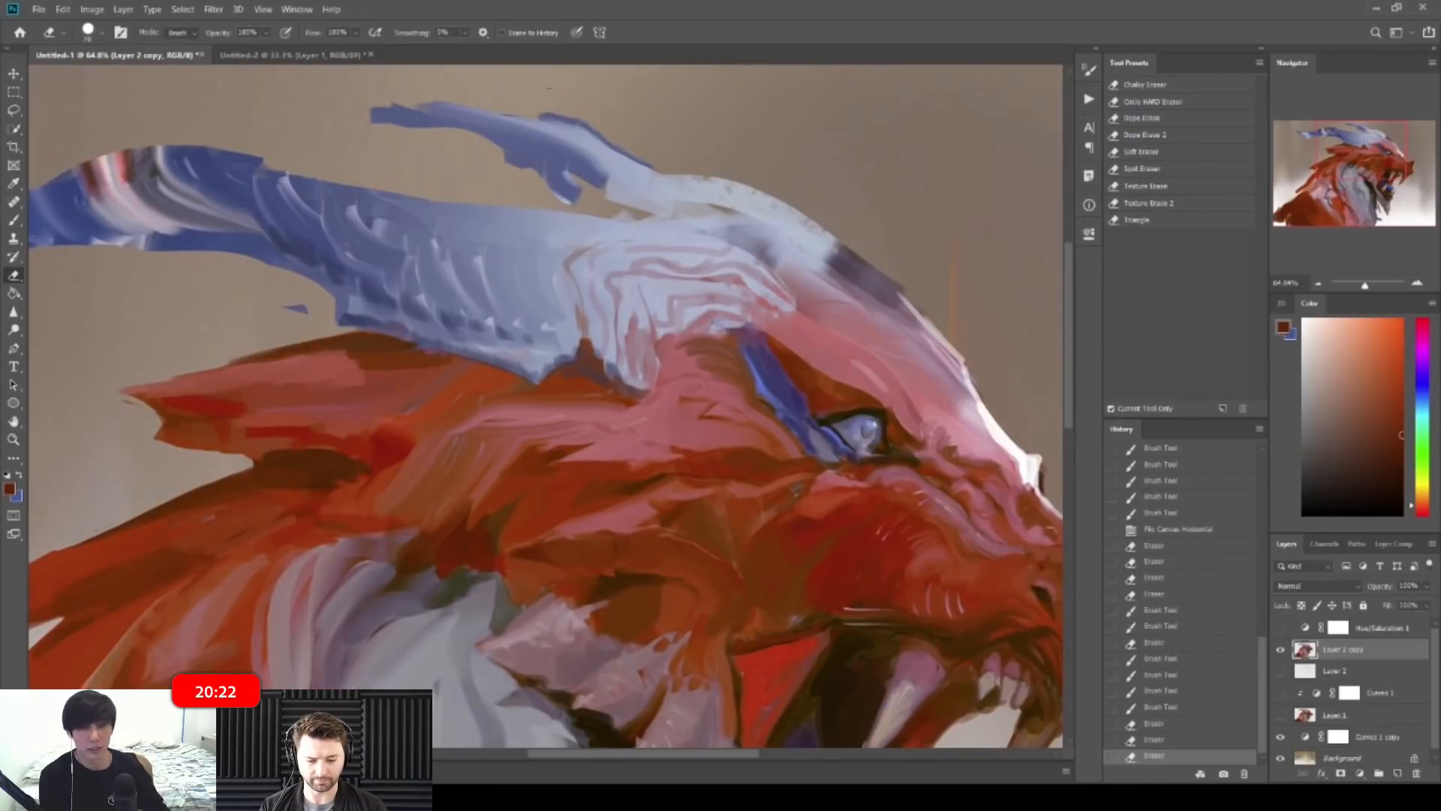
left_click_drag(569, 110, 600, 124)
left_click_drag(600, 124, 634, 145)
Step: At about 57%, add pale blue strokes along the horn's upper edge and size-9 strokes near its base
key("z")
mouse_move(600, 150)
left_mouse_down()
mouse_move(563, 74)
mouse_move(600, 131)
left_mouse_up()
key("b")
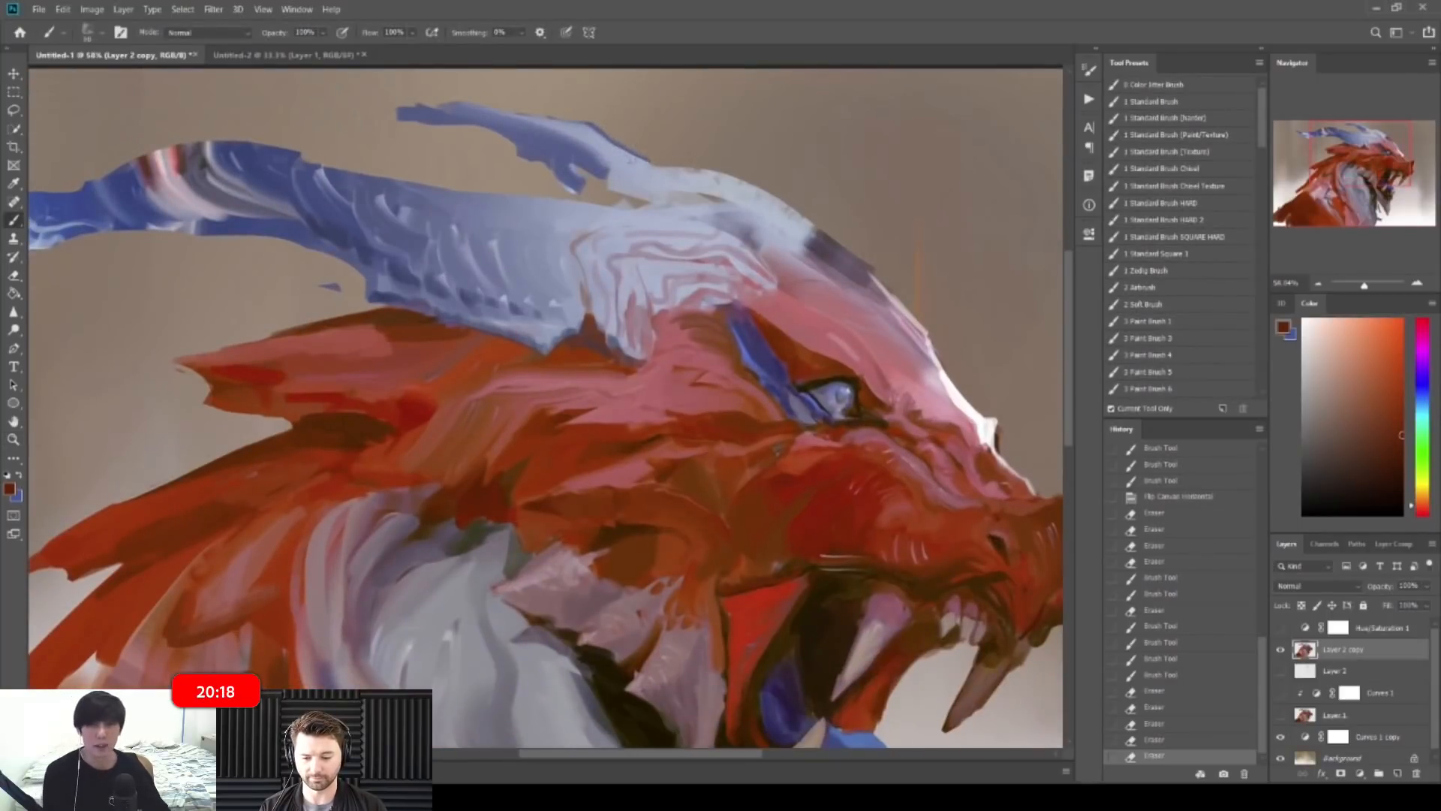
left_click(626, 164, "alt")
mouse_move(630, 153)
left_mouse_down()
mouse_move(734, 179)
mouse_move(723, 188)
mouse_move(794, 214)
mouse_move(783, 242)
mouse_move(797, 245)
mouse_move(755, 209)
left_mouse_up()
left_click(734, 184, "alt")
left_click(781, 252, "alt")
key("ctrl+z")
key("bracketleft")
key("bracketleft")
left_click_drag(761, 213, 713, 181)
mouse_move(765, 181)
left_mouse_down()
mouse_move(717, 177)
mouse_move(762, 174)
left_mouse_up()
Step: Reshape and notch the upper horn's hanging tip with a sampled muted blue
key("e")
key("b")
left_click(537, 144, "alt")
mouse_move(513, 157)
left_mouse_down()
mouse_move(525, 174)
mouse_move(521, 147)
mouse_move(536, 144)
mouse_move(570, 169)
left_mouse_up()
key("e")
key("bracketright")
key("ctrl+z")
key("b")
Step: Darken the horn's underside with blue strokes, sampling greyer horn tones, then view the whole painting
left_click_drag(567, 154, 577, 170)
left_click_drag(573, 160, 618, 178)
left_click_drag(615, 168, 640, 180)
left_click(632, 175, "alt")
left_click(619, 189, "alt")
key("ctrl+space")
left_click_drag(702, 170, 678, 169)
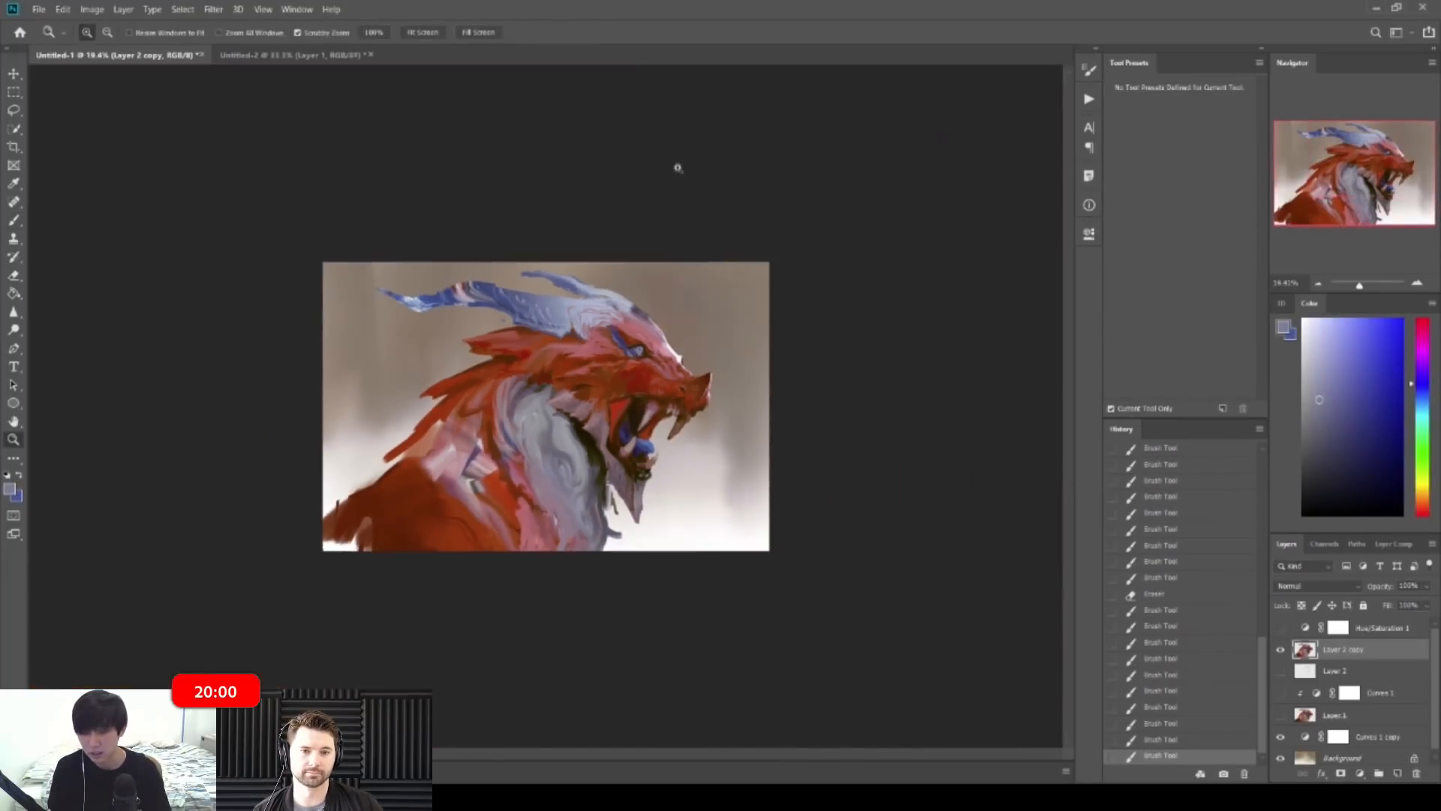
Step: Mirror the canvas, erase the red stroke tips on the shoulder, and repaint them in dark and brighter reds
key("ctrl+shift+h")
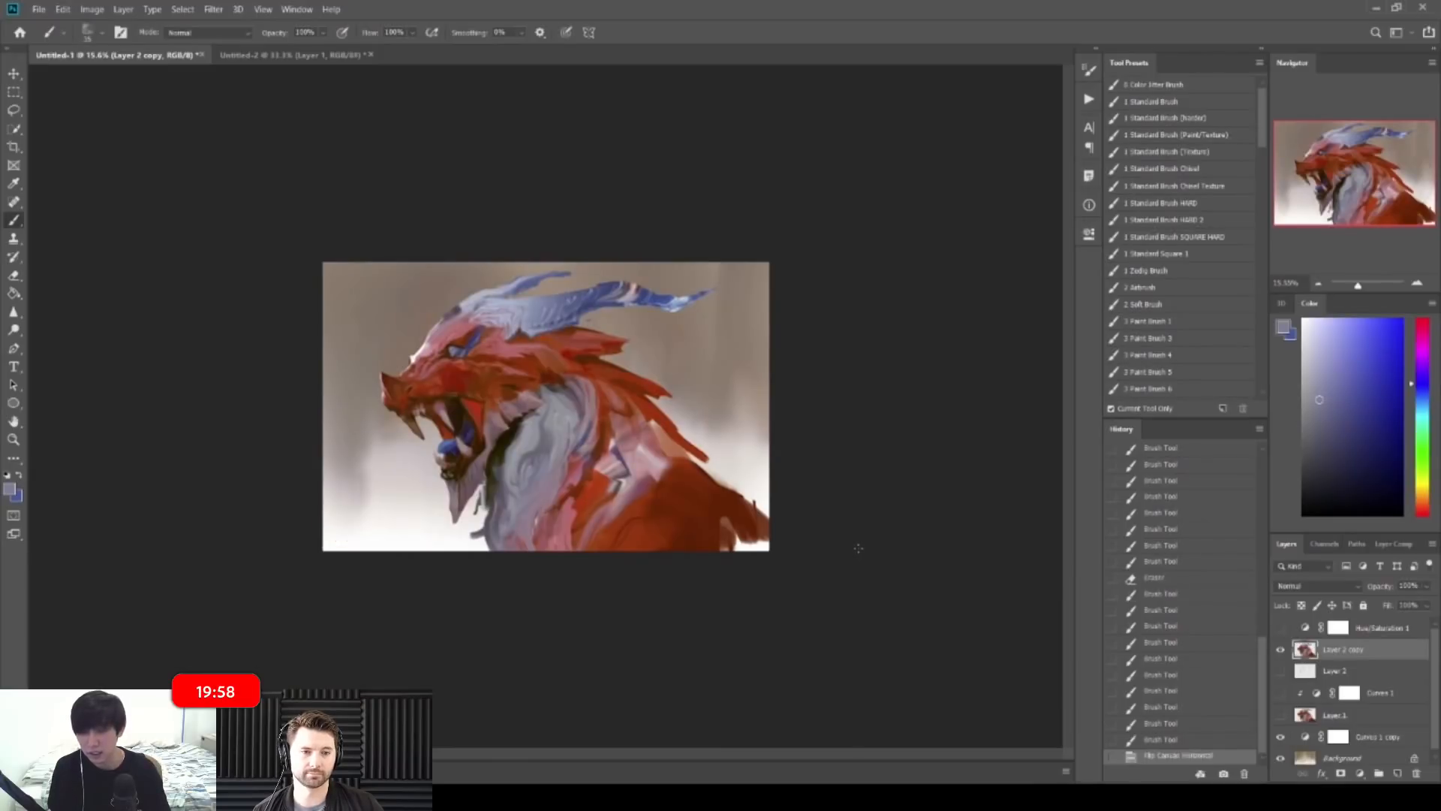
key("ctrl+plus")
key("ctrl+plus")
key("ctrl+plus")
key("e")
left_click_drag(900, 518, 892, 521)
mouse_move(897, 516)
left_mouse_down()
mouse_move(854, 469)
mouse_move(879, 524)
left_mouse_up()
key("b")
left_click(877, 542, "alt")
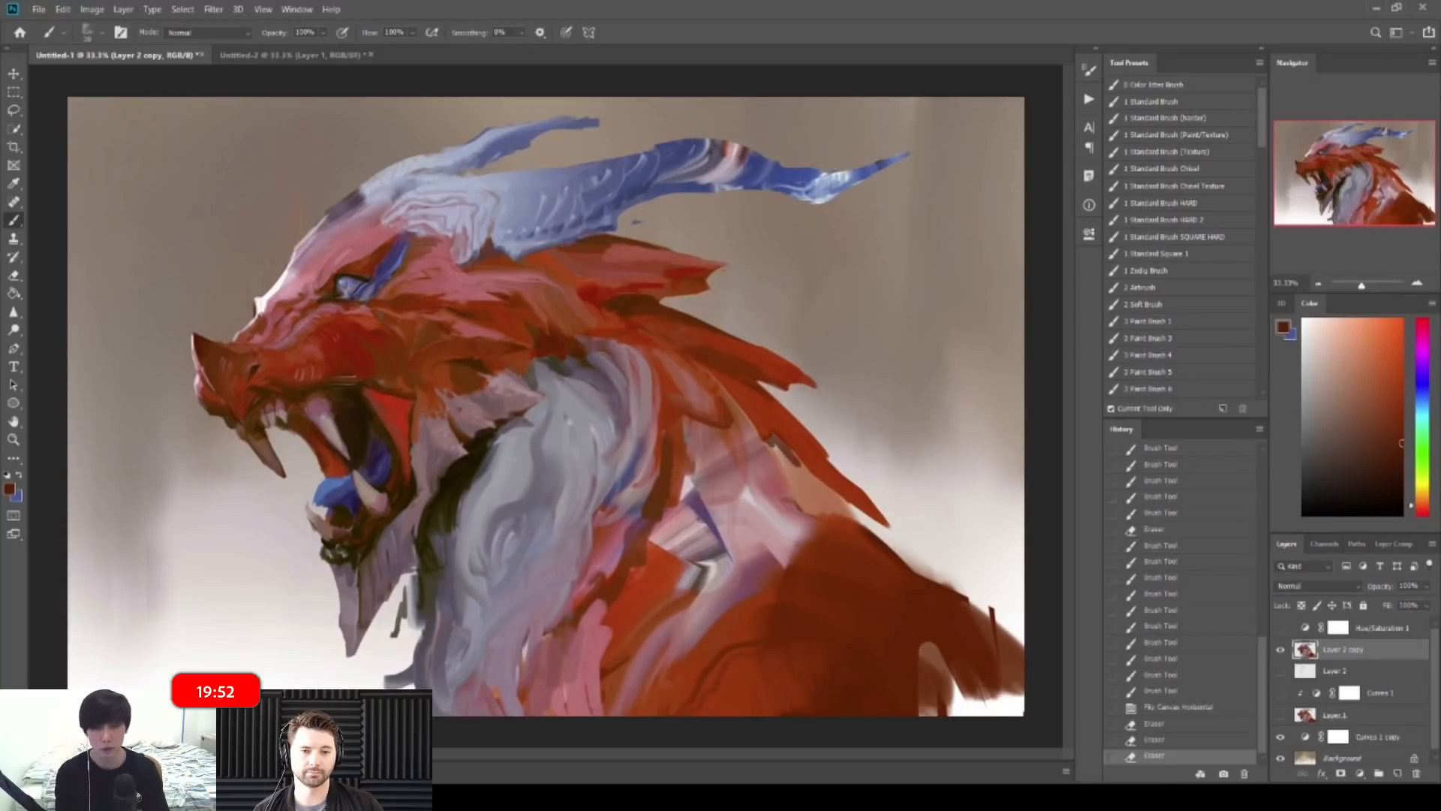
mouse_move(863, 525)
left_mouse_down()
mouse_move(889, 552)
mouse_move(871, 552)
left_mouse_up()
left_click(833, 552, "alt")
left_click_drag(844, 529, 878, 559)
Step: At about 24% zoom, paint more red shoulder strokes, including along the shoulder's right edge
key("z")
mouse_move(908, 436)
left_mouse_down()
mouse_move(815, 426)
mouse_move(818, 448)
left_mouse_up()
left_click_drag(649, 466, 717, 461)
key("b")
left_click(693, 546, "alt")
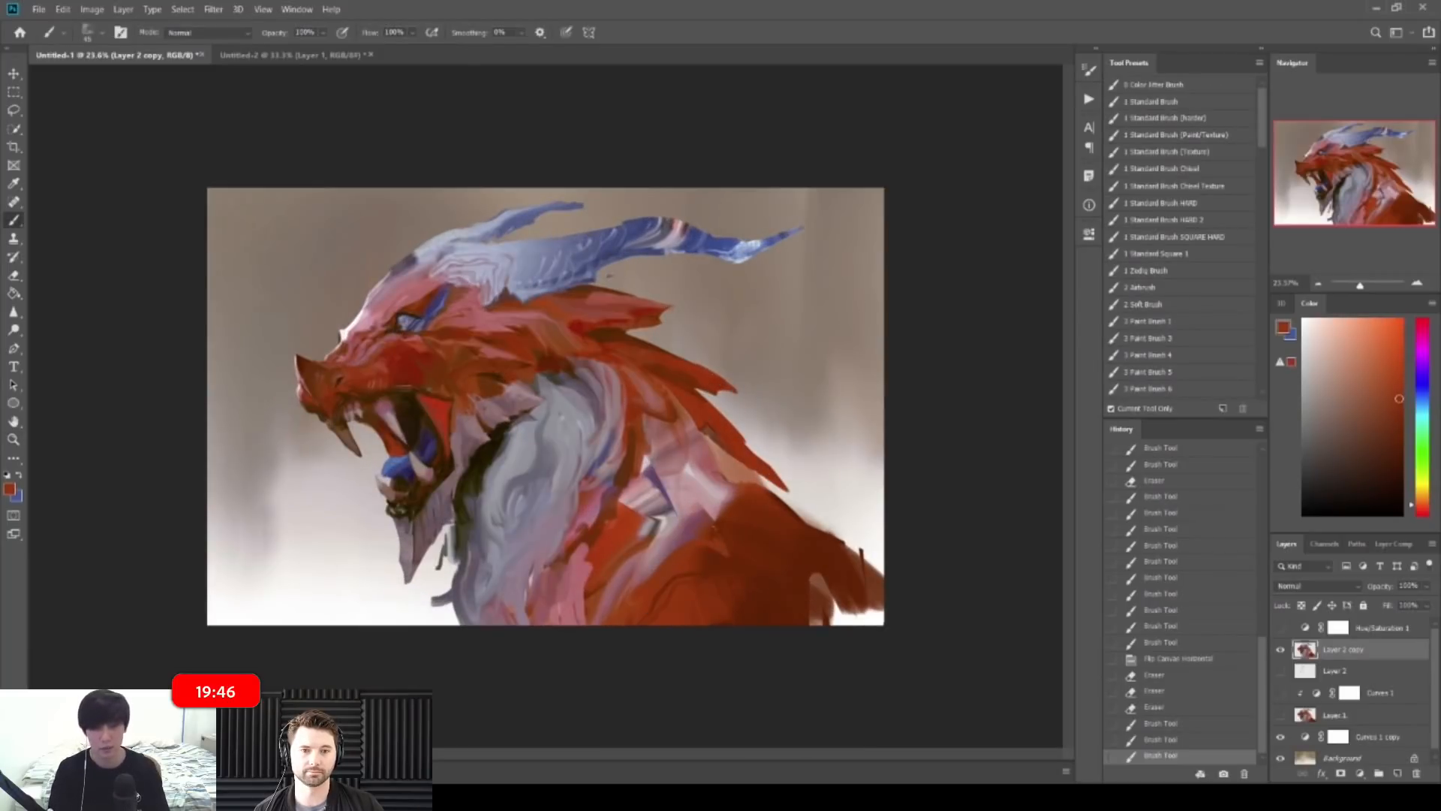
left_click_drag(722, 518, 698, 544)
left_click(713, 556, "alt")
left_click_drag(728, 526, 686, 563)
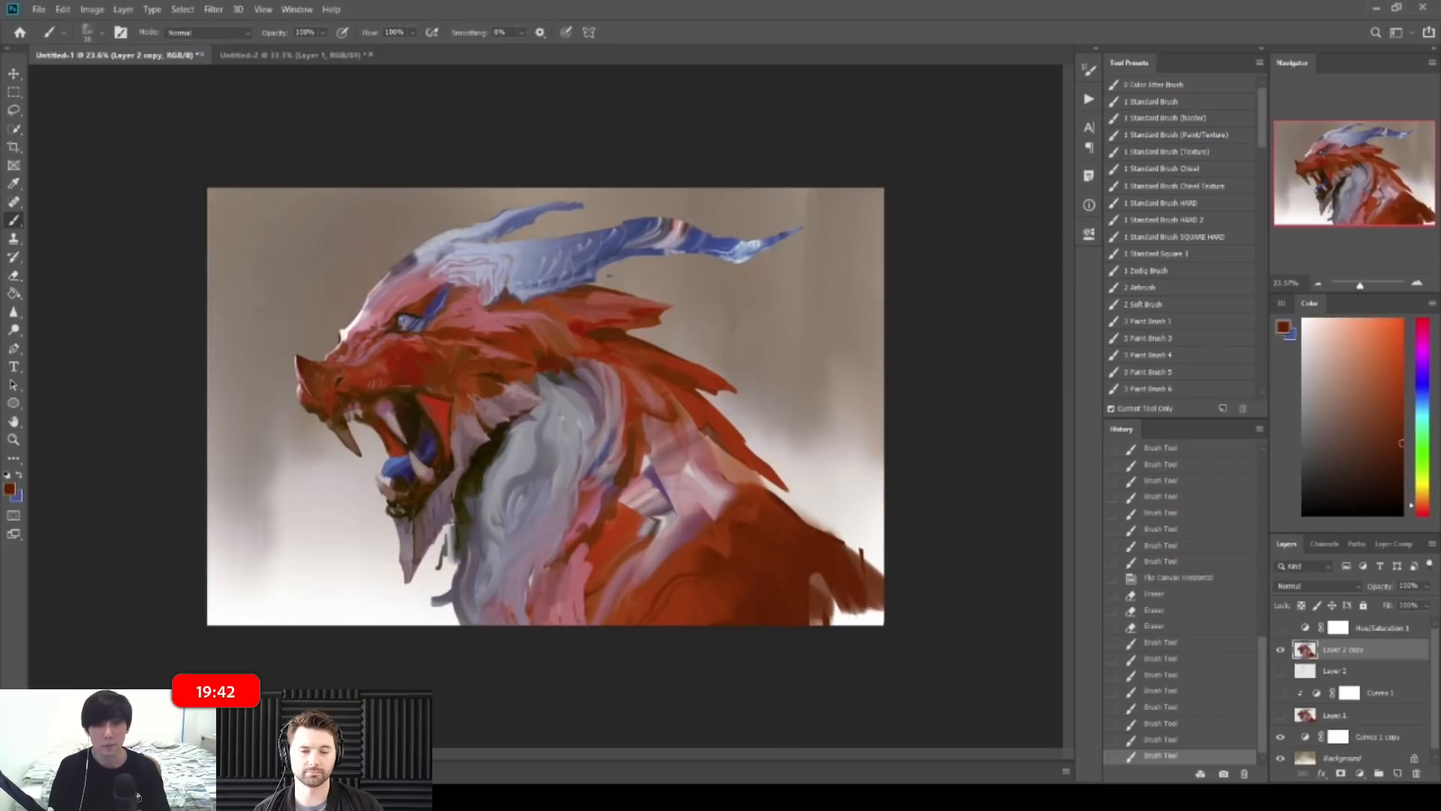
left_click_drag(862, 552, 870, 578)
left_click_drag(856, 555, 871, 589)
key("z")
left_click_drag(803, 502, 741, 486)
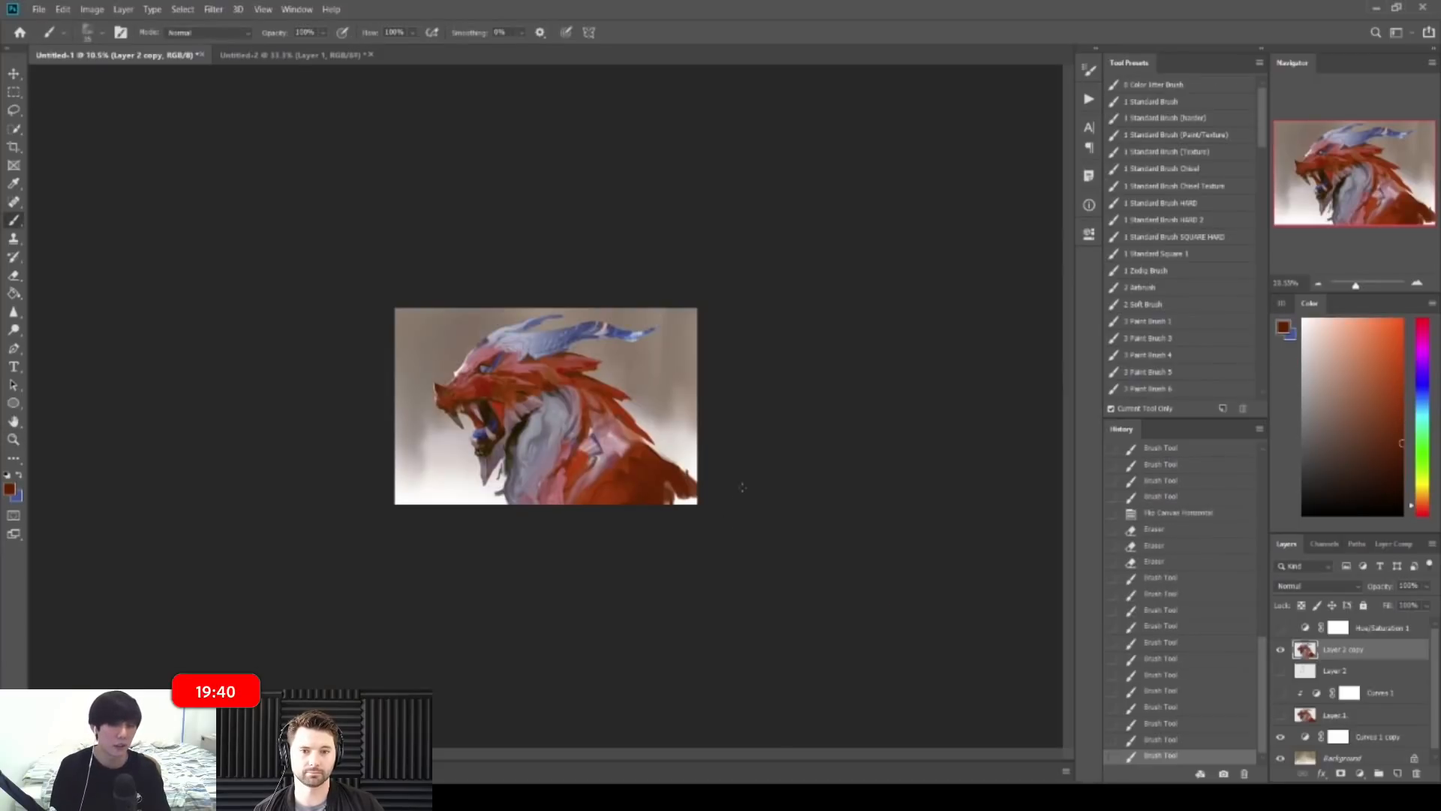
Step: Flip the canvas back and add small purple-grey and red-brown strokes at the lower-right neck
key("ctrl+shift+h")
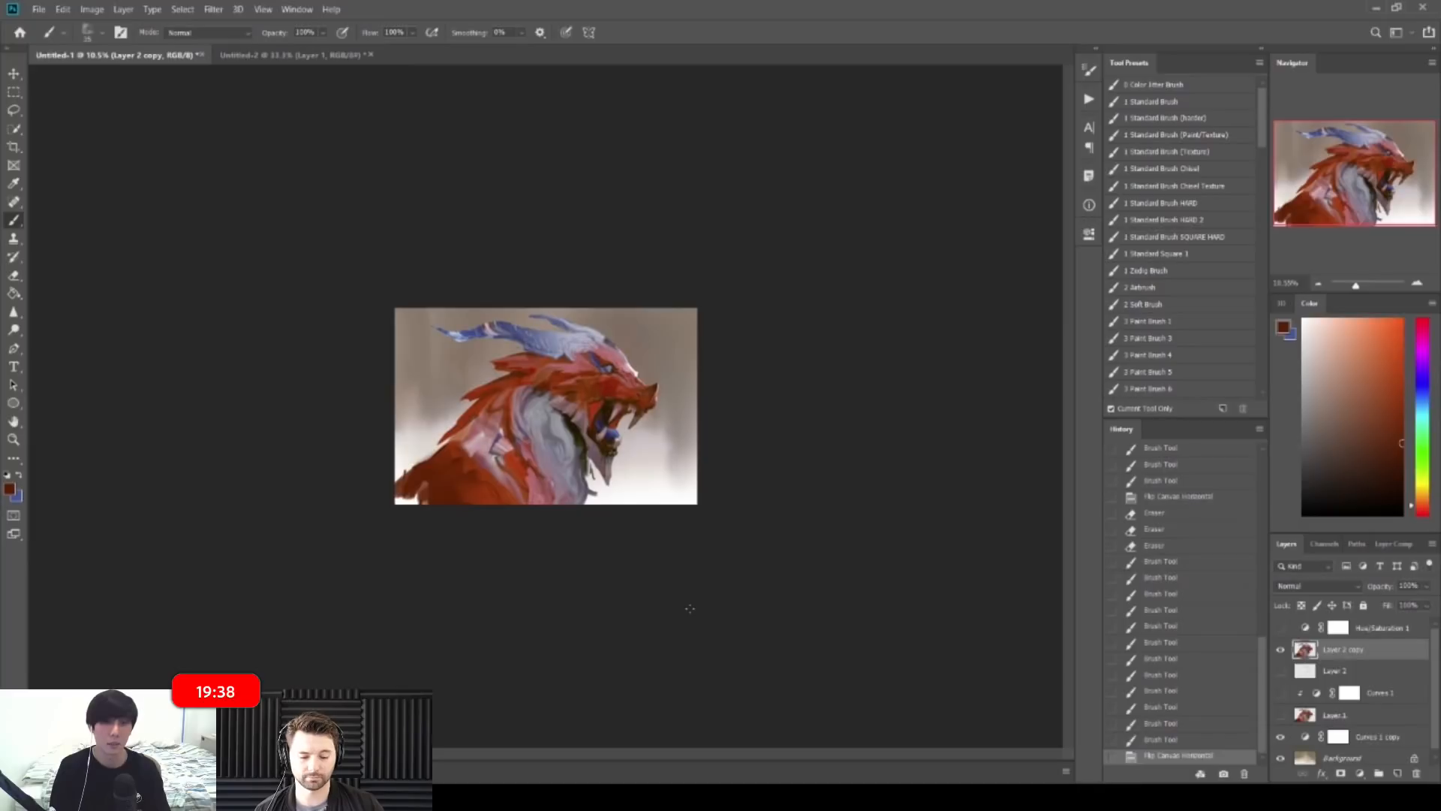
key("z")
mouse_move(600, 529)
left_mouse_down()
mouse_move(632, 531)
mouse_move(579, 533)
left_mouse_up()
left_click(612, 535, "alt")
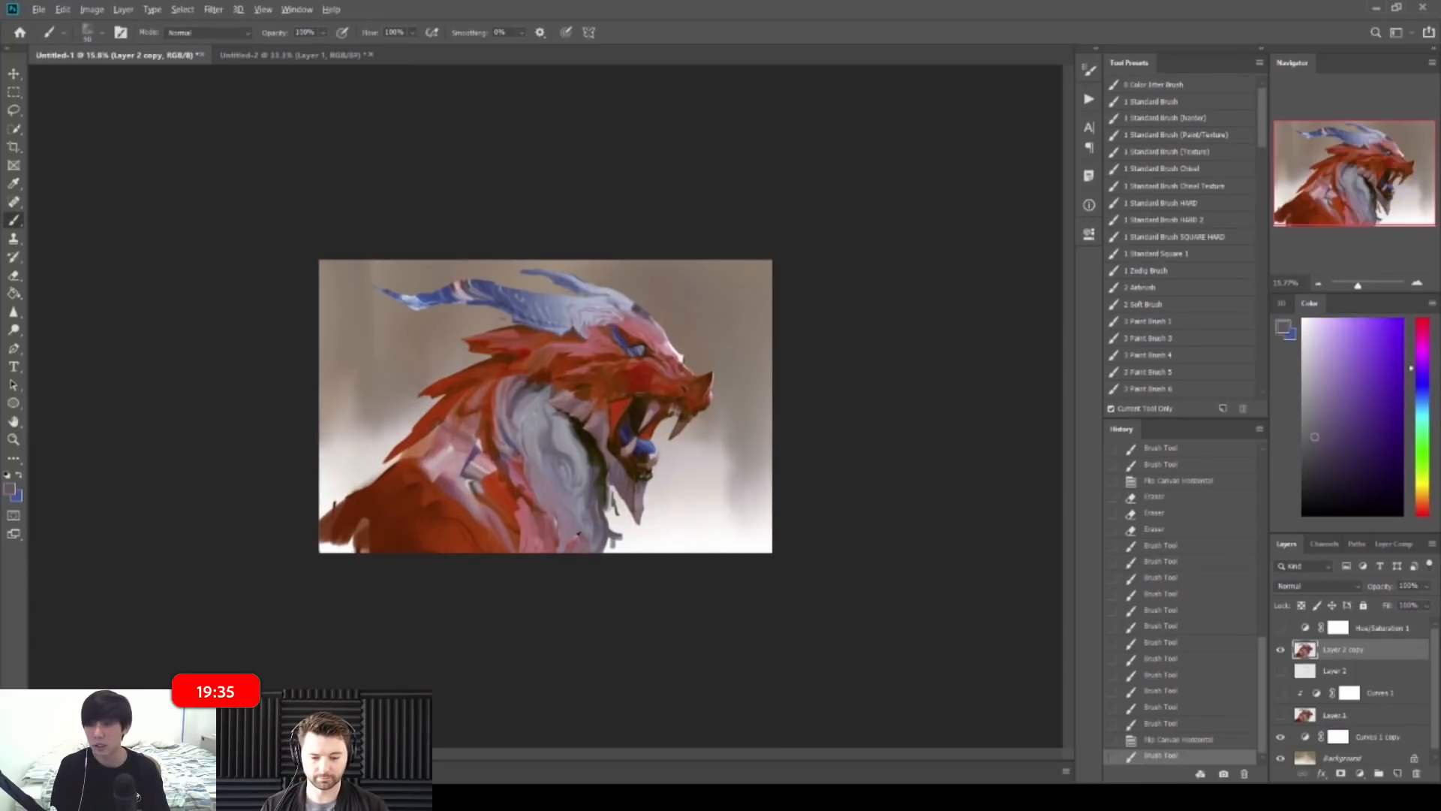
left_click(525, 490, "alt")
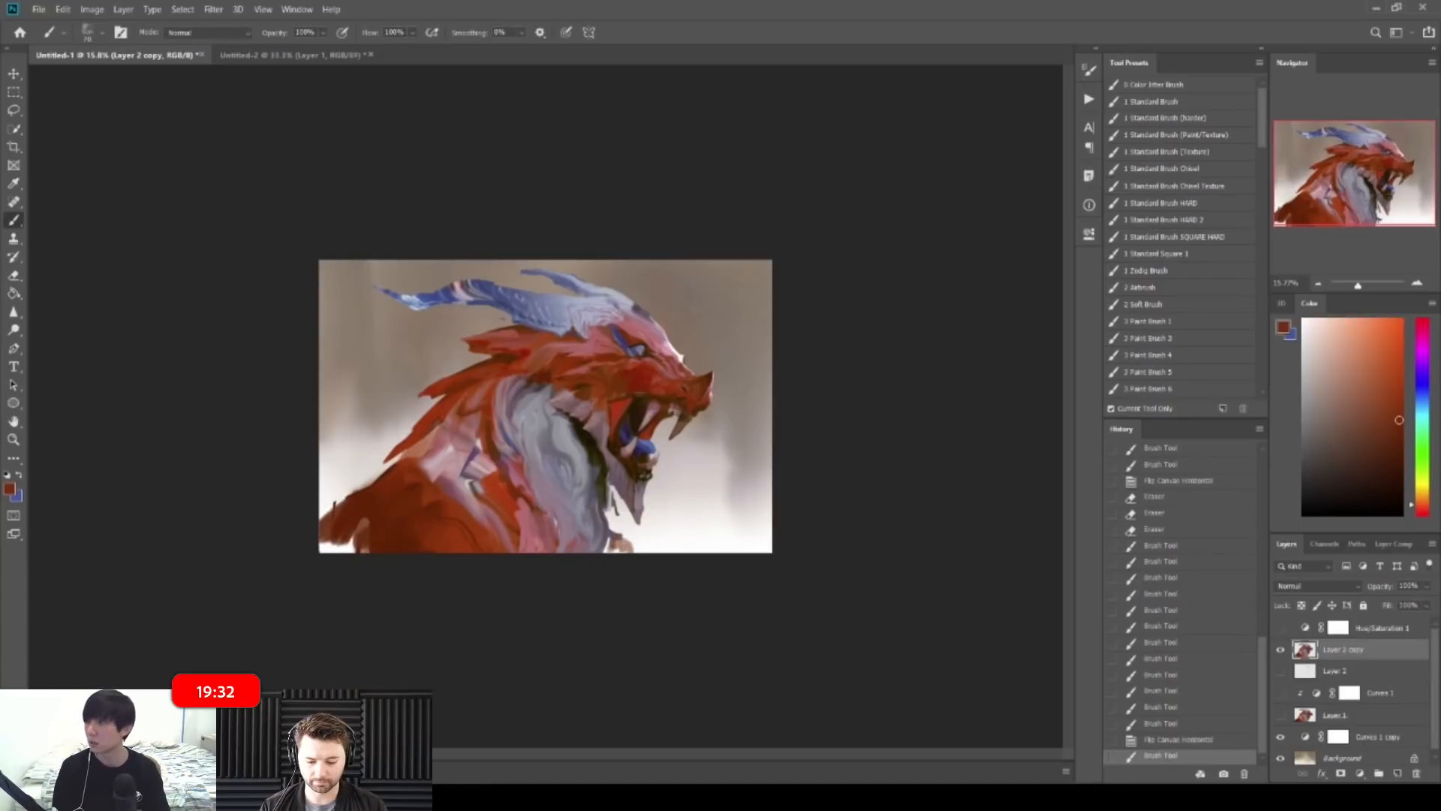
left_click_drag(620, 541, 630, 549)
left_click_drag(627, 542, 638, 550)
left_click_drag(633, 545, 644, 552)
Step: Zoom in on the neck and paint short pink and red-orange strokes on the red neck patch
key("ctrl+space")
left_click_drag(480, 577, 521, 591)
left_click(484, 546, "alt")
left_click_drag(465, 554, 453, 598)
left_click(437, 580, "alt")
left_click(467, 598, "alt")
mouse_move(450, 589)
left_mouse_down()
mouse_move(460, 601)
mouse_move(479, 562)
left_mouse_up()
Step: Grey down the red neck patch with sampled greyish tones, then zoom to about 48%
left_click(454, 586, "alt")
left_click(470, 554, "alt")
left_click(466, 546, "alt")
left_click(455, 515, "alt")
left_click_drag(481, 538, 486, 560)
key("ctrl+space")
mouse_move(486, 542)
left_mouse_down()
mouse_move(491, 563)
mouse_move(459, 559)
left_mouse_up()
mouse_move(328, 591)
left_mouse_down()
mouse_move(441, 587)
mouse_move(357, 583)
mouse_move(415, 579)
mouse_move(335, 516)
mouse_move(354, 532)
left_mouse_up()
Step: Add short dark red-brown and salmon strokes along the shoulder edge
left_click(336, 510, "alt")
mouse_move(350, 480)
left_mouse_down()
mouse_move(351, 526)
mouse_move(357, 485)
left_mouse_up()
left_click(343, 474, "alt")
left_click(345, 479, "alt")
left_click(356, 475, "alt")
left_click(352, 473, "alt")
left_click_drag(355, 470, 370, 464)
left_click_drag(375, 469, 409, 485)
left_click(417, 409, "alt")
mouse_move(530, 346)
left_mouse_down()
mouse_move(462, 344)
mouse_move(518, 346)
left_mouse_up()
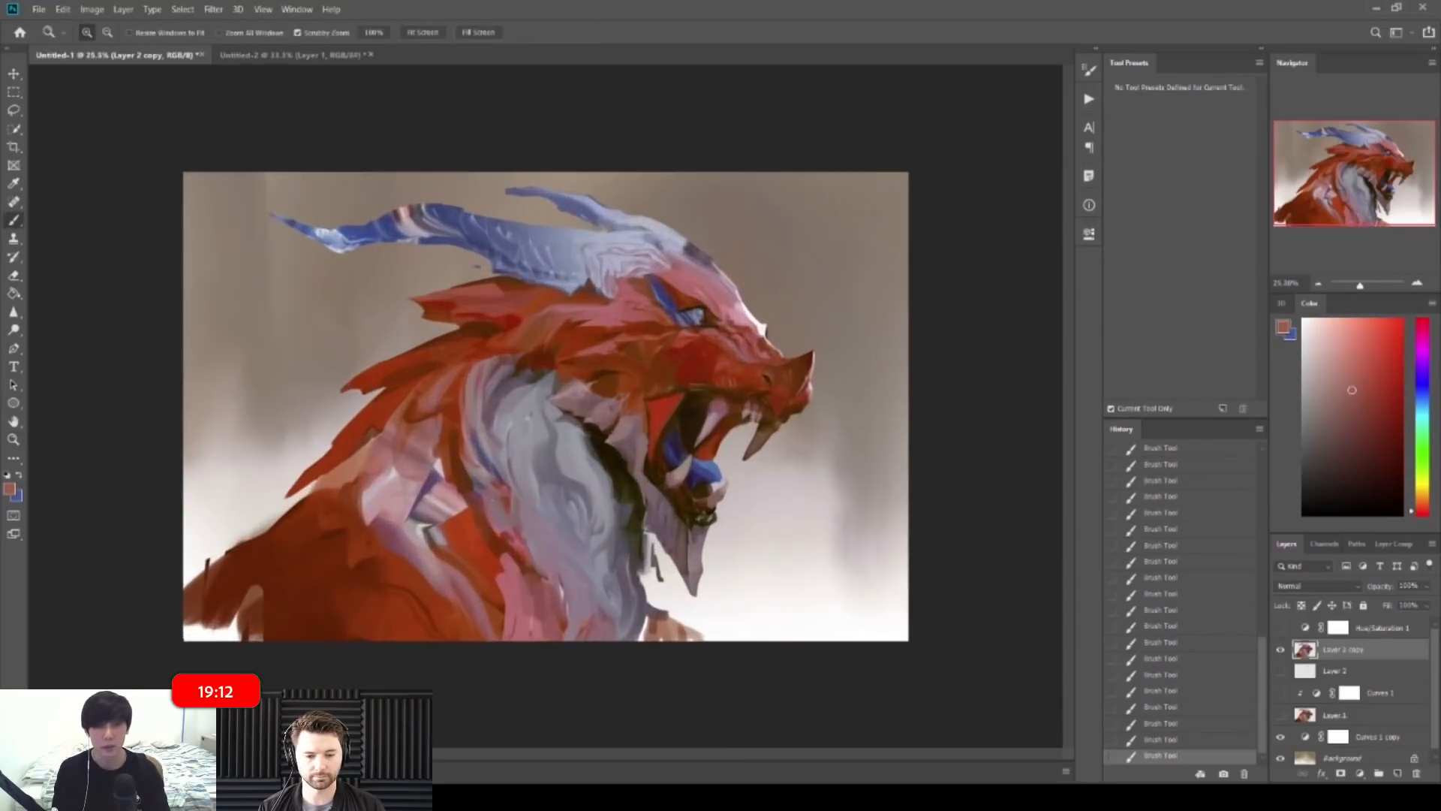
Step: Mirror the canvas and paint orange-red strokes on the neck with a slightly smaller brush
left_click(331, 537, "alt")
left_click(456, 530, "alt")
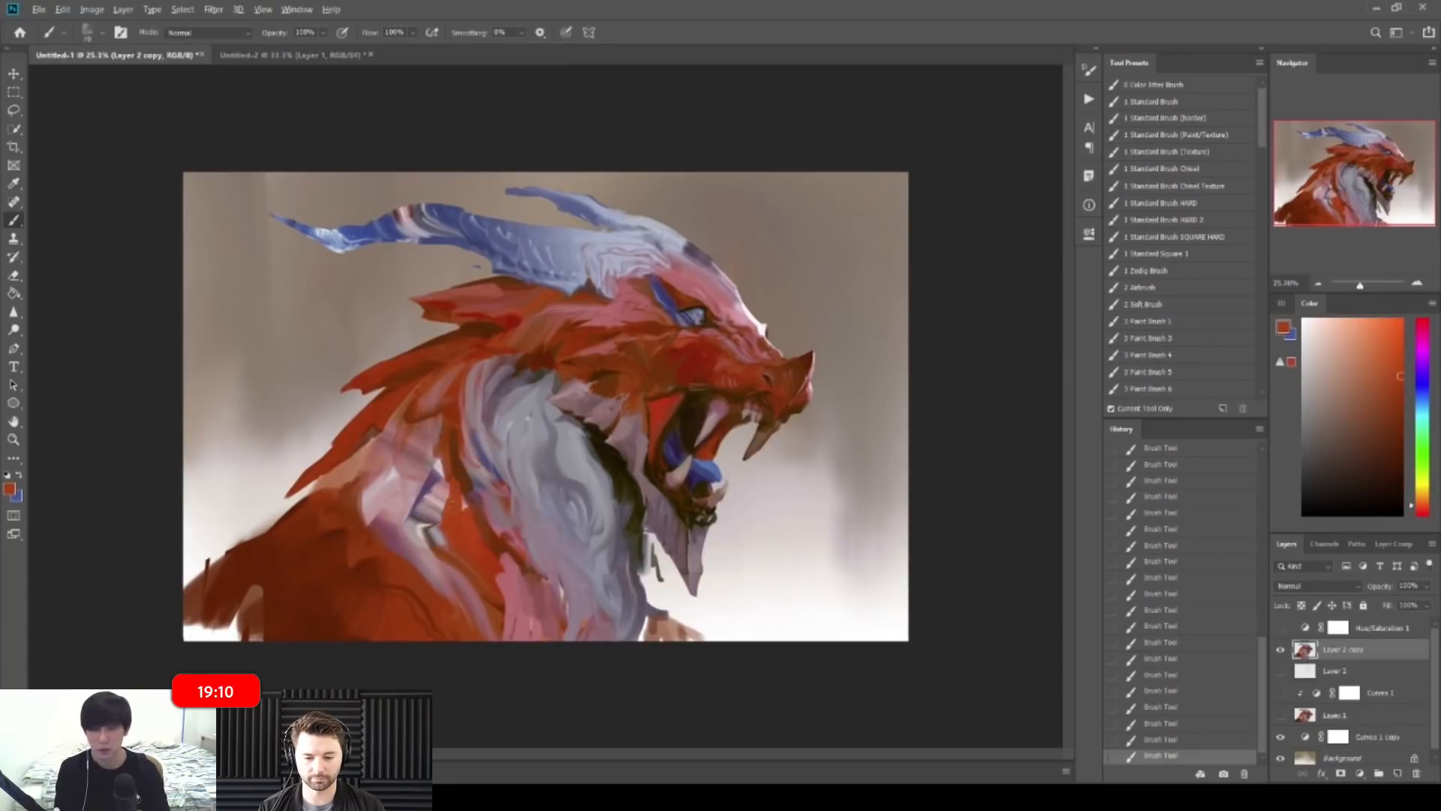
mouse_move(601, 534)
left_mouse_down()
mouse_move(537, 534)
mouse_move(583, 534)
left_mouse_up()
key("ctrl+shift+h")
mouse_move(664, 405)
left_mouse_down()
mouse_move(716, 406)
mouse_move(733, 455)
left_mouse_up()
left_click(723, 395, "alt")
key("bracketleft")
left_click_drag(719, 440, 728, 460)
left_click_drag(702, 435, 714, 455)
Step: Darken the neck edge in dark brown and rework the neck and shoulder with short strokes
left_click(653, 435, "alt")
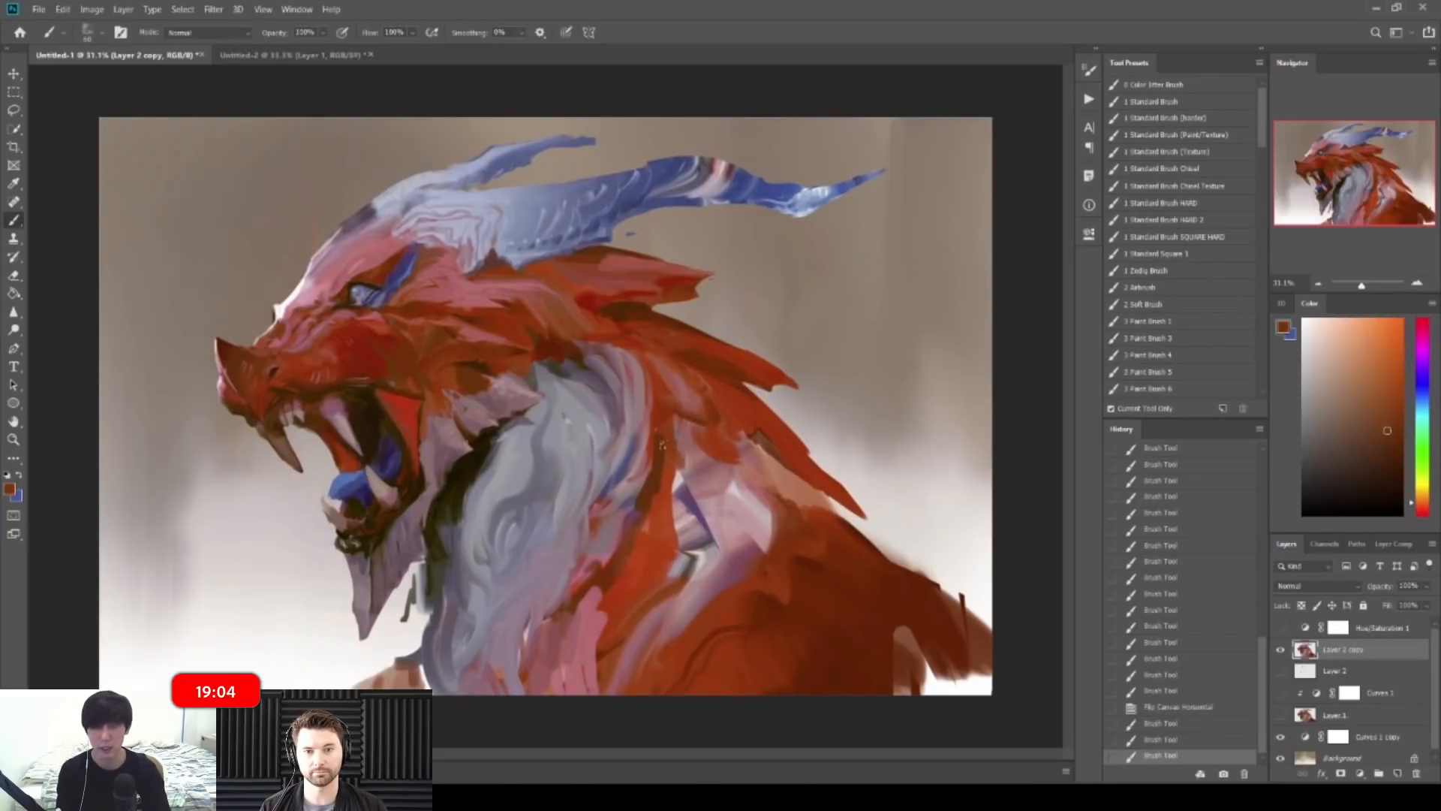
left_click_drag(674, 502, 681, 535)
left_click_drag(679, 539, 670, 578)
mouse_move(668, 526)
left_mouse_down()
mouse_move(600, 526)
mouse_move(650, 525)
mouse_move(644, 562)
left_mouse_up()
key("bracketleft")
mouse_move(661, 542)
left_mouse_down()
mouse_move(632, 574)
mouse_move(650, 535)
left_mouse_up()
left_click_drag(665, 507, 651, 528)
Step: Flip the canvas back and add muted pink and orange-brown strokes to the neck and shoulder
left_click_drag(773, 459, 714, 456)
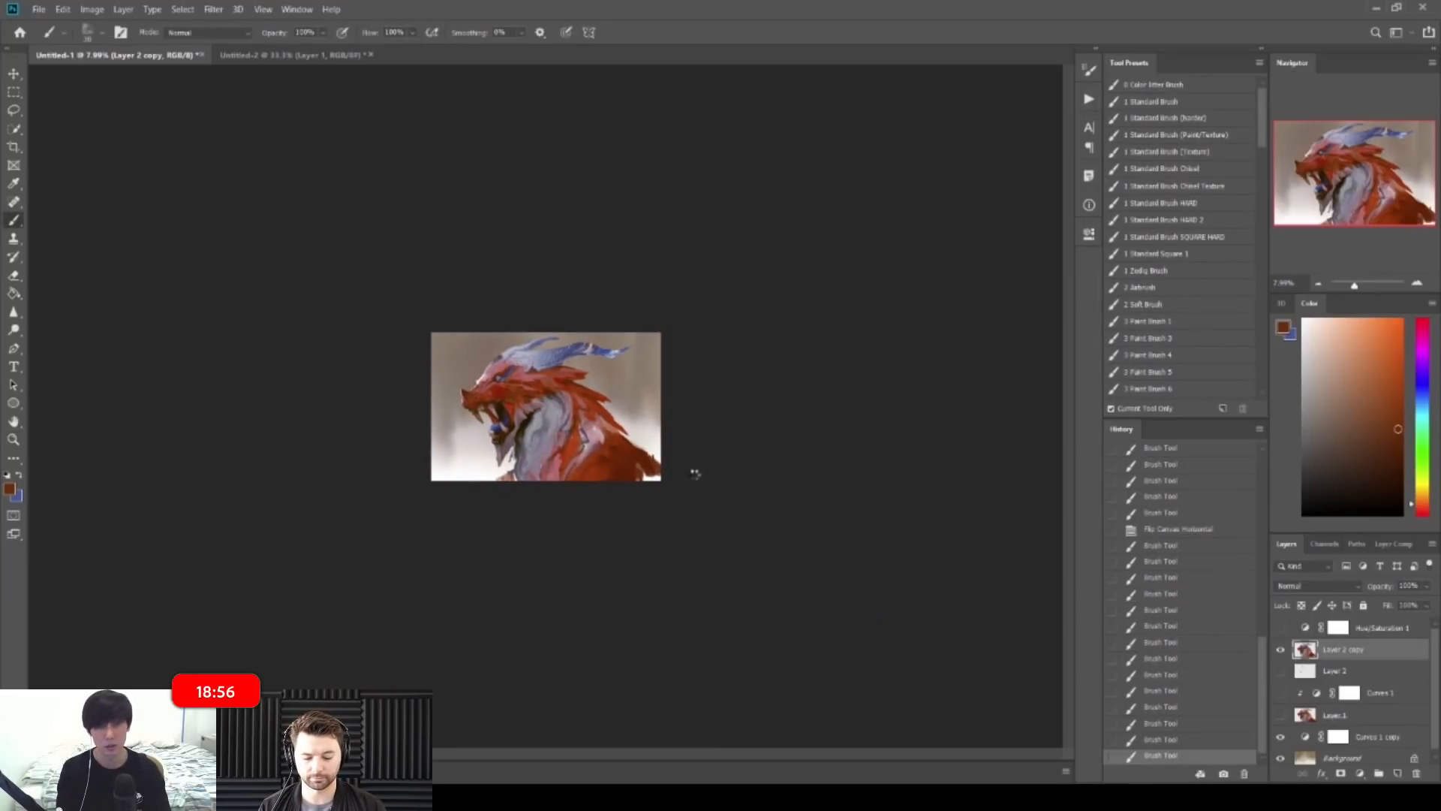
key("ctrl+shift+h")
left_click_drag(692, 475, 772, 475)
left_click(777, 528, "alt")
mouse_move(403, 425)
left_mouse_down()
mouse_move(401, 447)
mouse_move(389, 440)
left_mouse_up()
left_click(410, 432, "alt")
mouse_move(524, 387)
left_mouse_down()
mouse_move(460, 387)
mouse_move(497, 387)
left_mouse_up()
left_click_drag(410, 445, 400, 473)
mouse_move(496, 405)
left_mouse_down()
mouse_move(457, 405)
mouse_move(501, 405)
left_mouse_up()
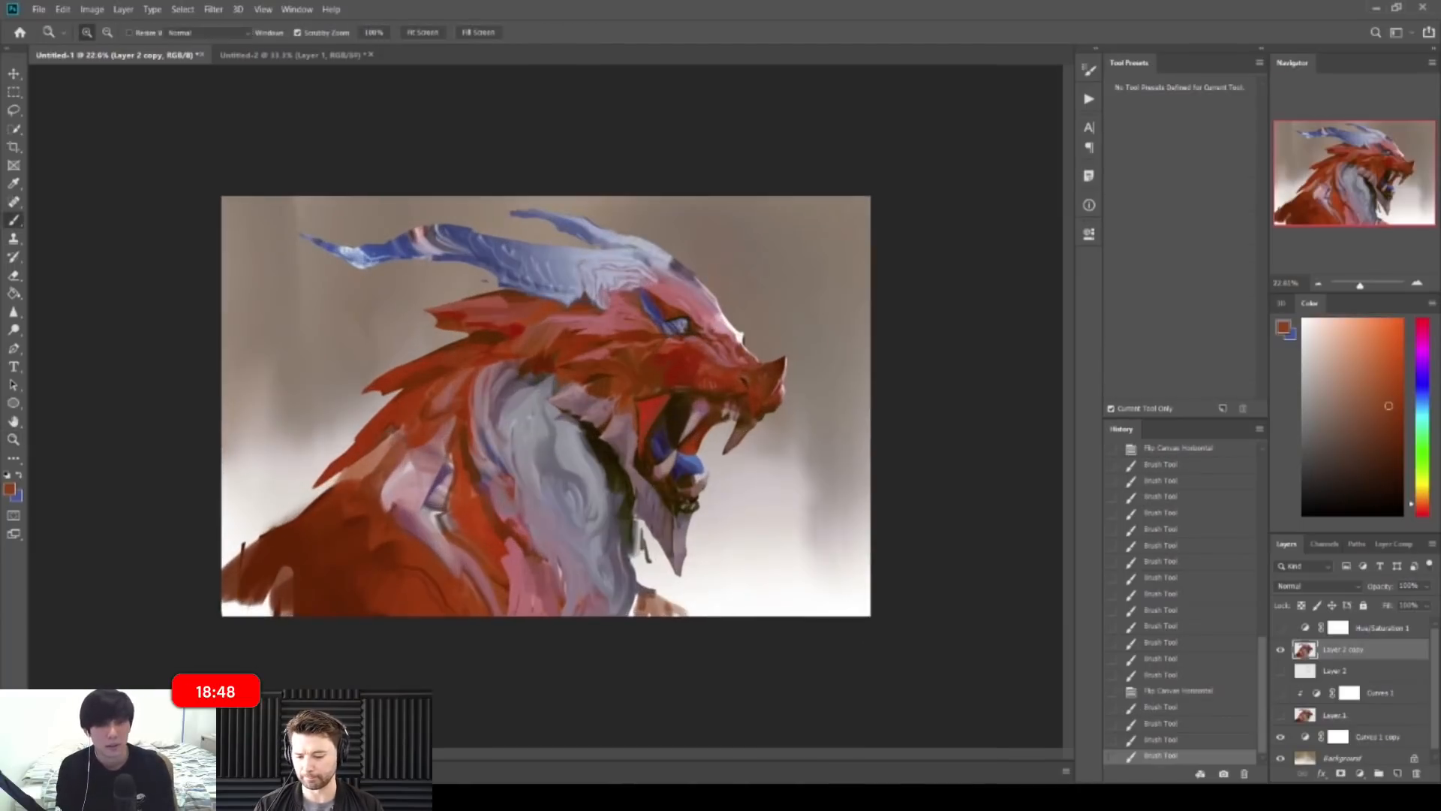
Step: Undo the last shoulder stroke and redraw darker strokes along the shoulder edge
key("ctrl+z")
mouse_move(409, 452)
left_mouse_down()
mouse_move(384, 491)
mouse_move(394, 475)
left_mouse_up()
left_click_drag(411, 453, 396, 480)
left_click_drag(416, 456, 402, 482)
mouse_move(508, 488)
left_mouse_down()
mouse_move(471, 488)
mouse_move(525, 488)
left_mouse_up()
Step: With the brush enlarged to 45, paint light pink-grey strokes over the neck patch
left_click(388, 477, "alt")
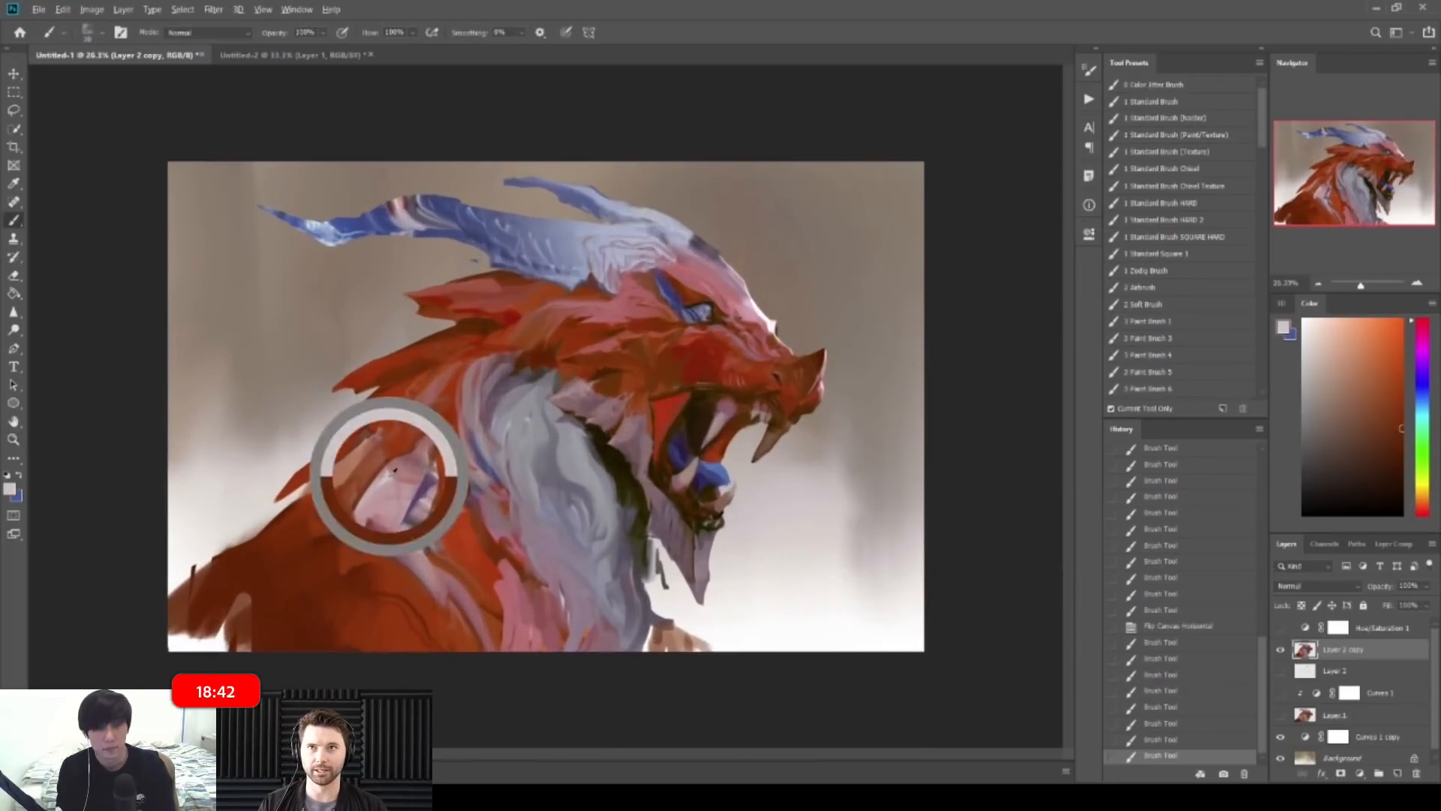
key("bracketright")
key("bracketright")
mouse_move(386, 476)
left_mouse_down()
mouse_move(370, 504)
mouse_move(383, 510)
left_mouse_up()
left_click_drag(384, 489, 388, 519)
left_click_drag(386, 504, 417, 567)
left_click_drag(412, 554, 429, 572)
left_click_drag(668, 603, 585, 603)
Step: Mirror the canvas, shrink the brush to 35, and redo small light strokes on the neck
key("ctrl+shift+h")
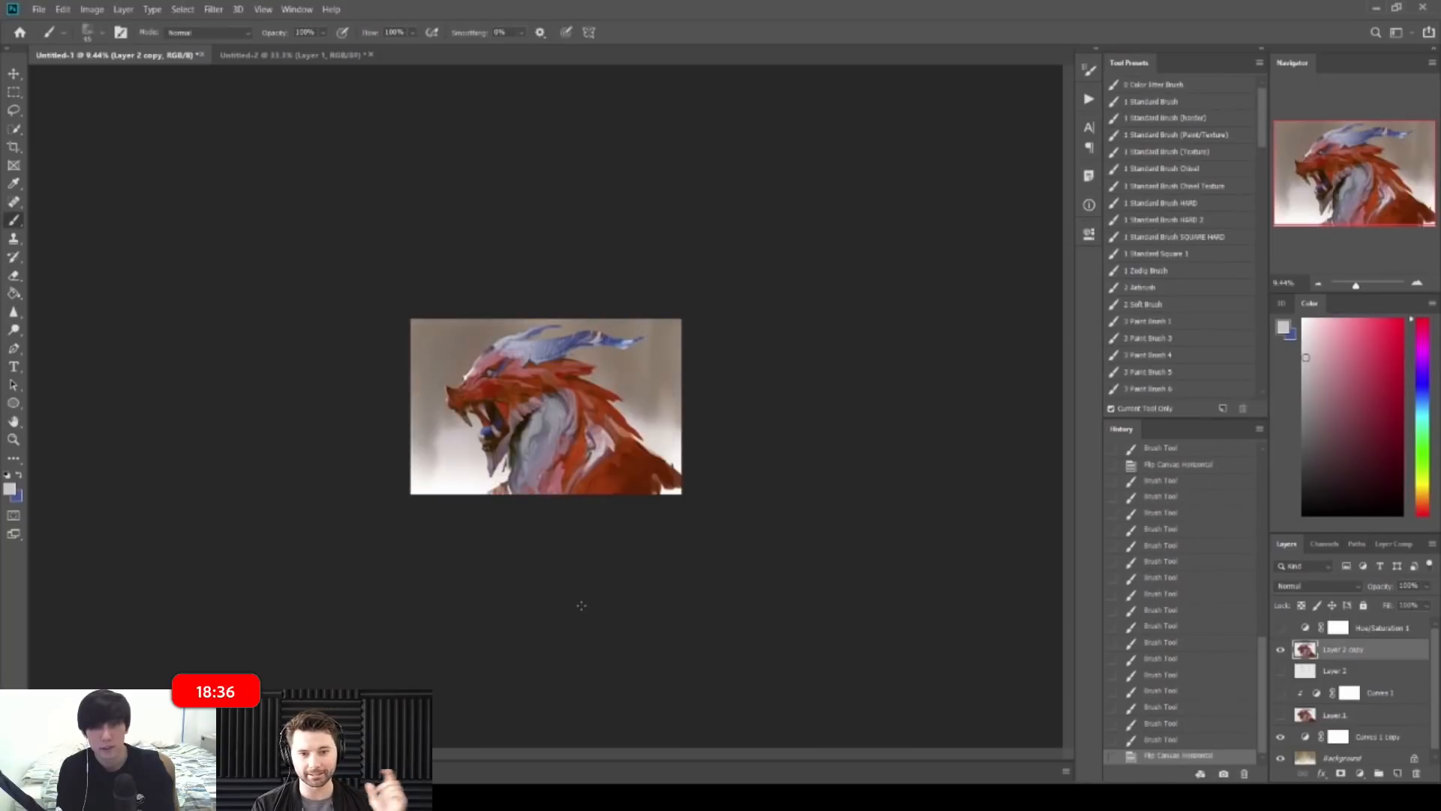
mouse_move(647, 448)
left_mouse_down()
mouse_move(732, 448)
mouse_move(684, 495)
left_mouse_up()
left_click(707, 525, "alt")
key("bracketleft")
key("bracketleft")
key("ctrl+z")
key("ctrl+z")
mouse_move(674, 482)
left_mouse_down()
mouse_move(728, 508)
mouse_move(664, 496)
mouse_move(702, 495)
mouse_move(700, 515)
mouse_move(704, 501)
left_mouse_up()
left_click(713, 489, "alt")
left_click(702, 495, "alt")
left_click(709, 497, "alt")
left_click(713, 501, "alt")
left_click(707, 488, "alt")
Step: Flip the canvas again and add a slightly darker stroke to the dragon
mouse_move(754, 450)
left_mouse_down()
mouse_move(707, 446)
mouse_move(694, 517)
left_mouse_up()
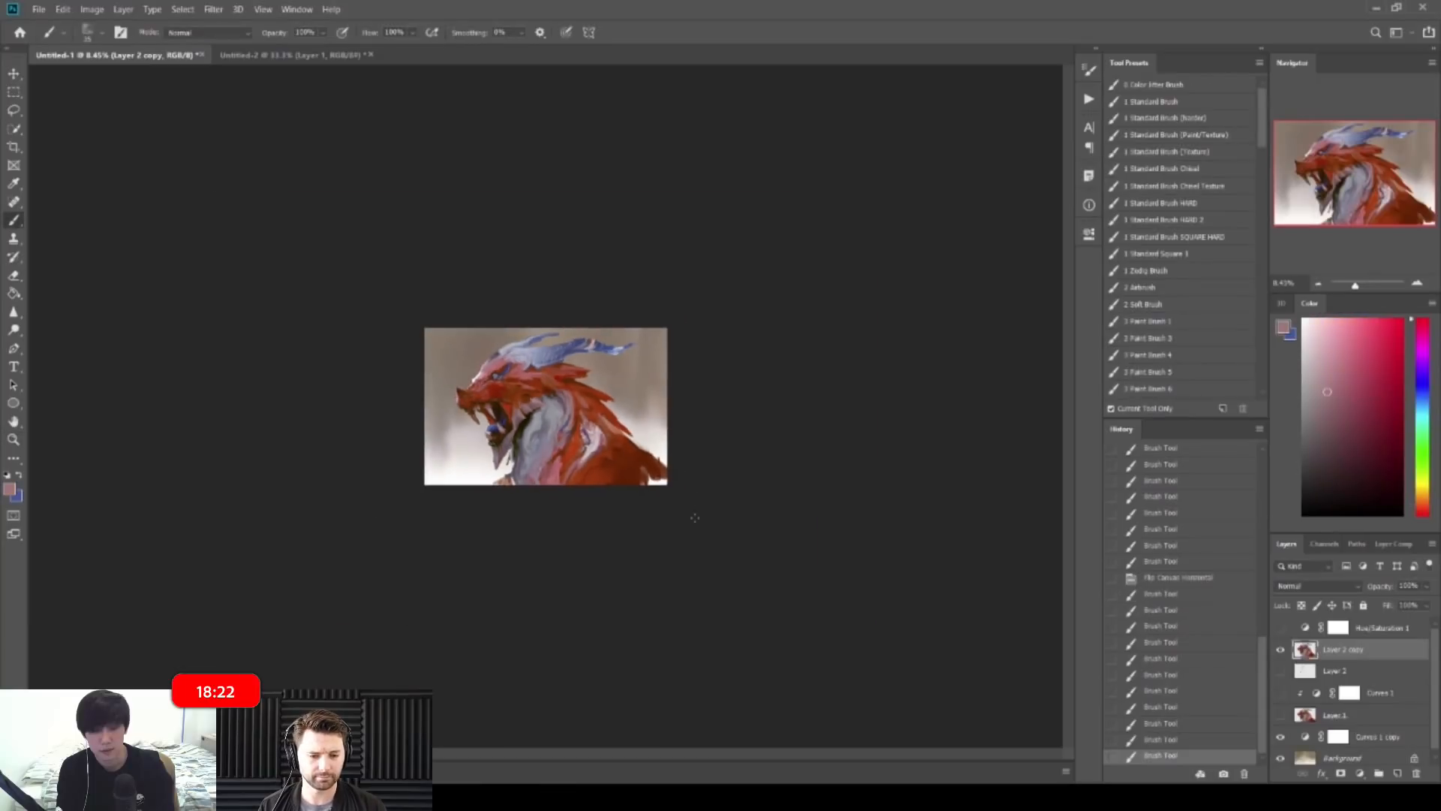
key("ctrl+shift+h")
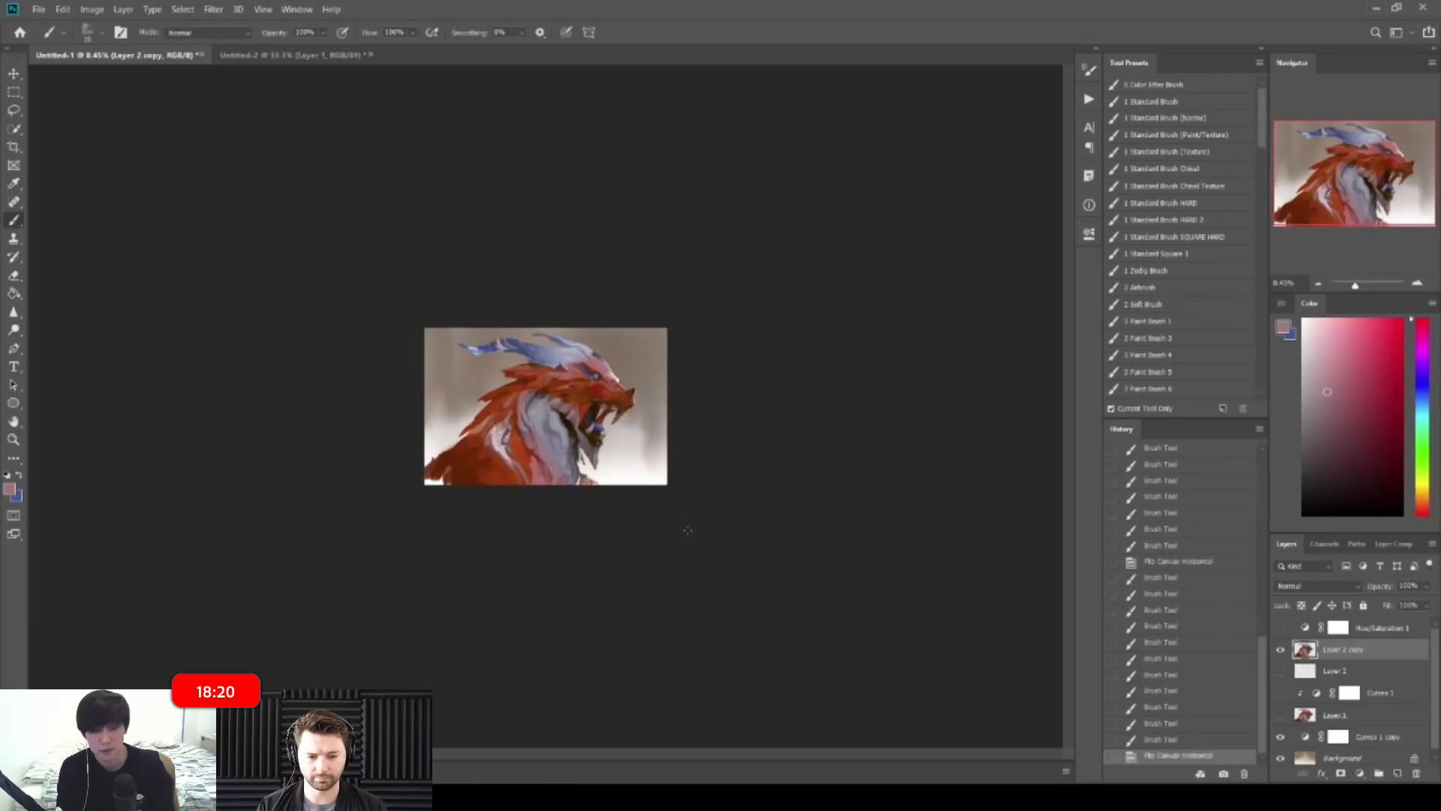
mouse_move(640, 318)
left_mouse_down()
mouse_move(682, 316)
mouse_move(692, 338)
mouse_move(659, 309)
mouse_move(637, 317)
left_mouse_up()
left_click(634, 319, "alt")
mouse_move(647, 331)
left_mouse_down()
mouse_move(633, 314)
mouse_move(644, 331)
left_mouse_up()
left_click_drag(724, 334, 653, 341)
left_click_drag(665, 419, 696, 439)
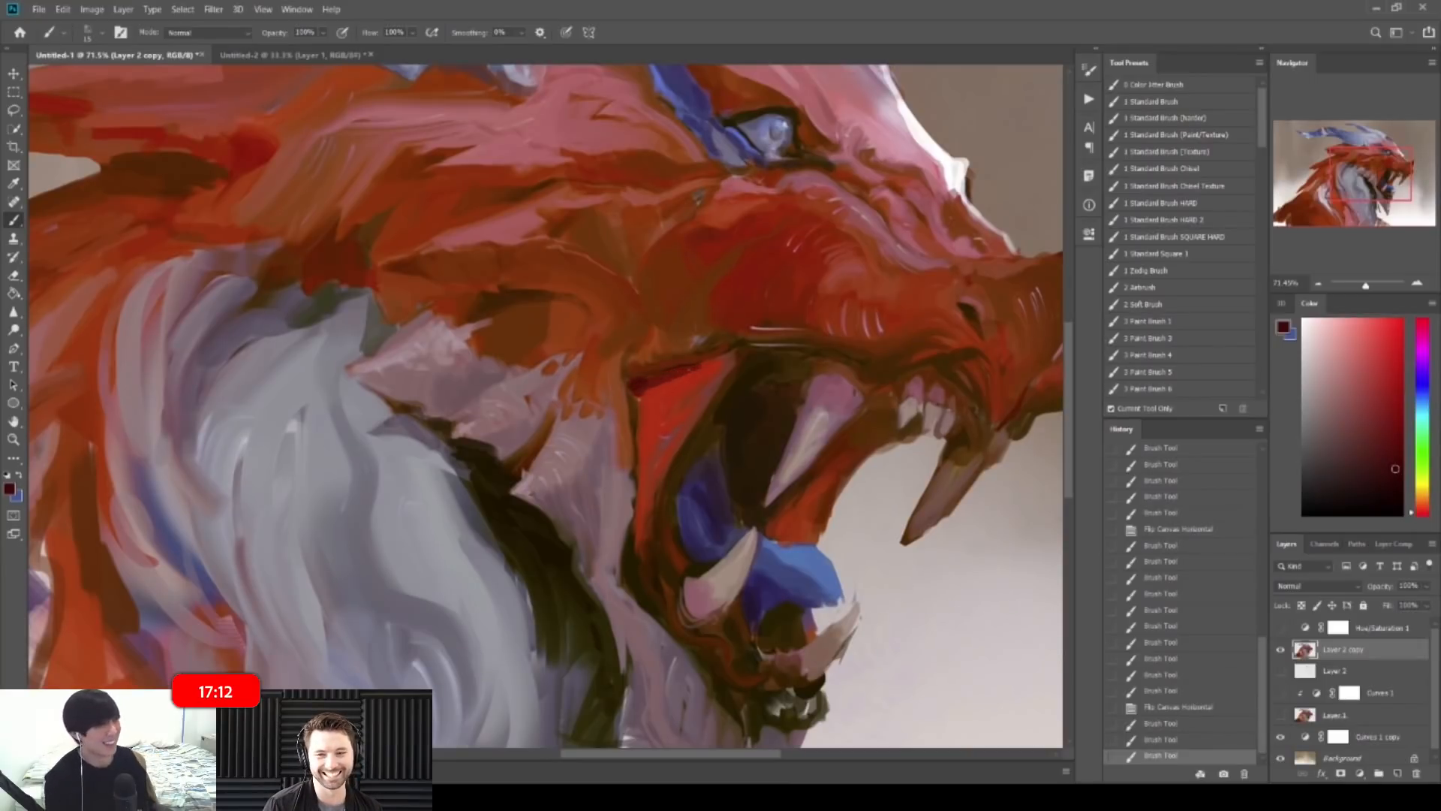
Step: Paint short dark-brown and muted red-brown strokes at the dragon's mouth corner
left_click_drag(635, 396, 525, 403)
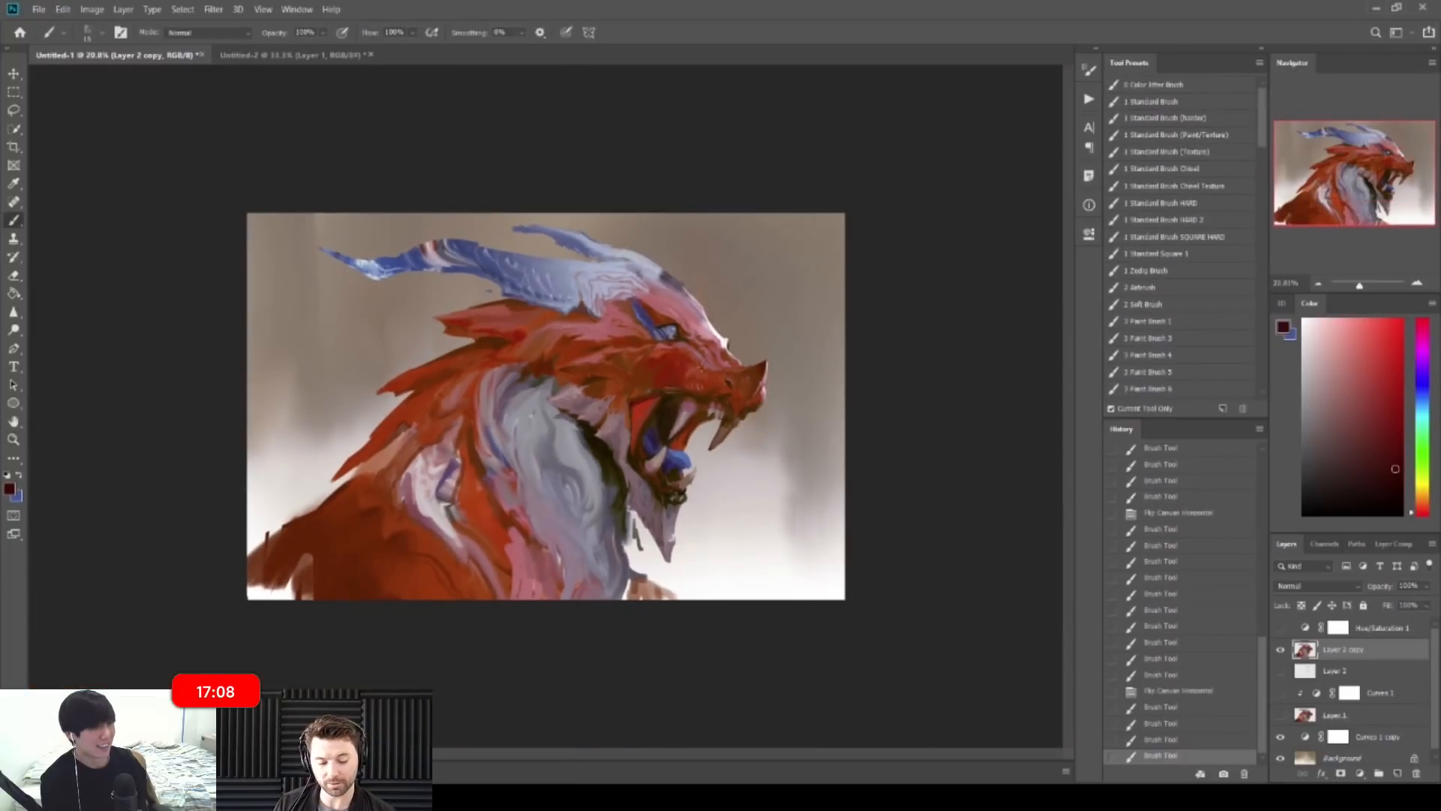
left_click_drag(668, 387, 740, 417)
left_click(623, 435, "alt")
left_click_drag(630, 426, 611, 427)
left_click(612, 434, "alt")
left_click(623, 423, "alt")
left_click_drag(632, 418, 586, 482)
left_click(613, 485, "alt")
left_click(582, 467, "alt")
left_click(583, 471, "alt")
left_click(589, 477, "alt")
mouse_move(666, 484)
left_mouse_down()
mouse_move(580, 433)
mouse_move(577, 410)
mouse_move(638, 406)
left_mouse_up()
Step: On the mirrored canvas, add reddish-brown strokes inside the mouth, then undo the last two
key("ctrl+shift+h")
mouse_move(323, 443)
left_mouse_down()
mouse_move(349, 444)
mouse_move(293, 476)
left_mouse_up()
left_click_drag(291, 472, 299, 482)
left_click(297, 479, "alt")
mouse_move(264, 403)
left_mouse_down()
mouse_move(310, 417)
mouse_move(301, 467)
left_mouse_up()
left_click_drag(294, 453, 306, 480)
left_click_drag(298, 466, 323, 604)
left_click(304, 502, "alt")
key("ctrl+z")
left_click_drag(394, 541, 246, 544)
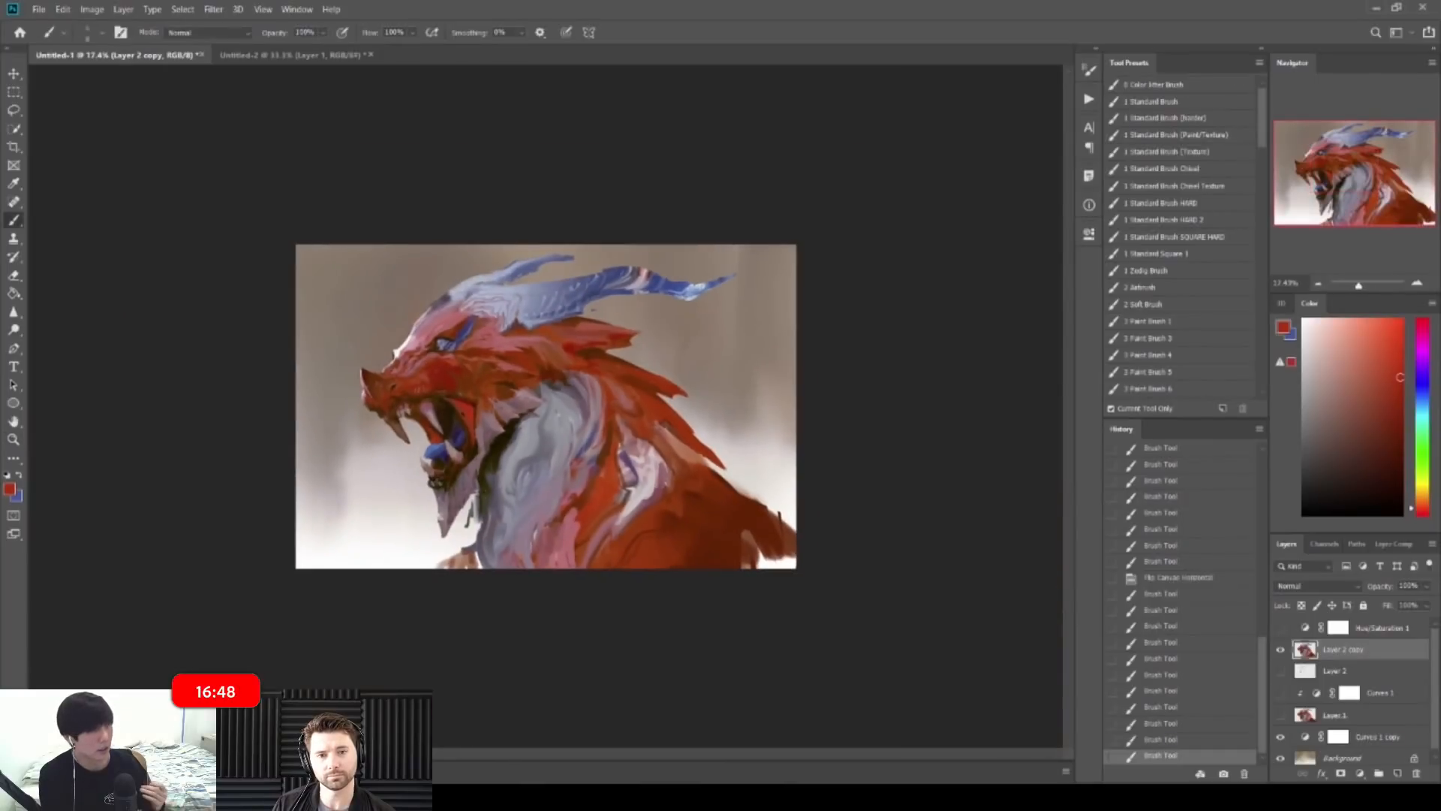
key("ctrl+z")
left_click_drag(418, 376, 537, 376)
Step: Repaint the mouth with very dark brown and orange touches, using a size 25 brush
left_click_drag(604, 610, 592, 583)
left_click(595, 583, "alt")
left_click(570, 553, "alt")
left_click(549, 518, "alt")
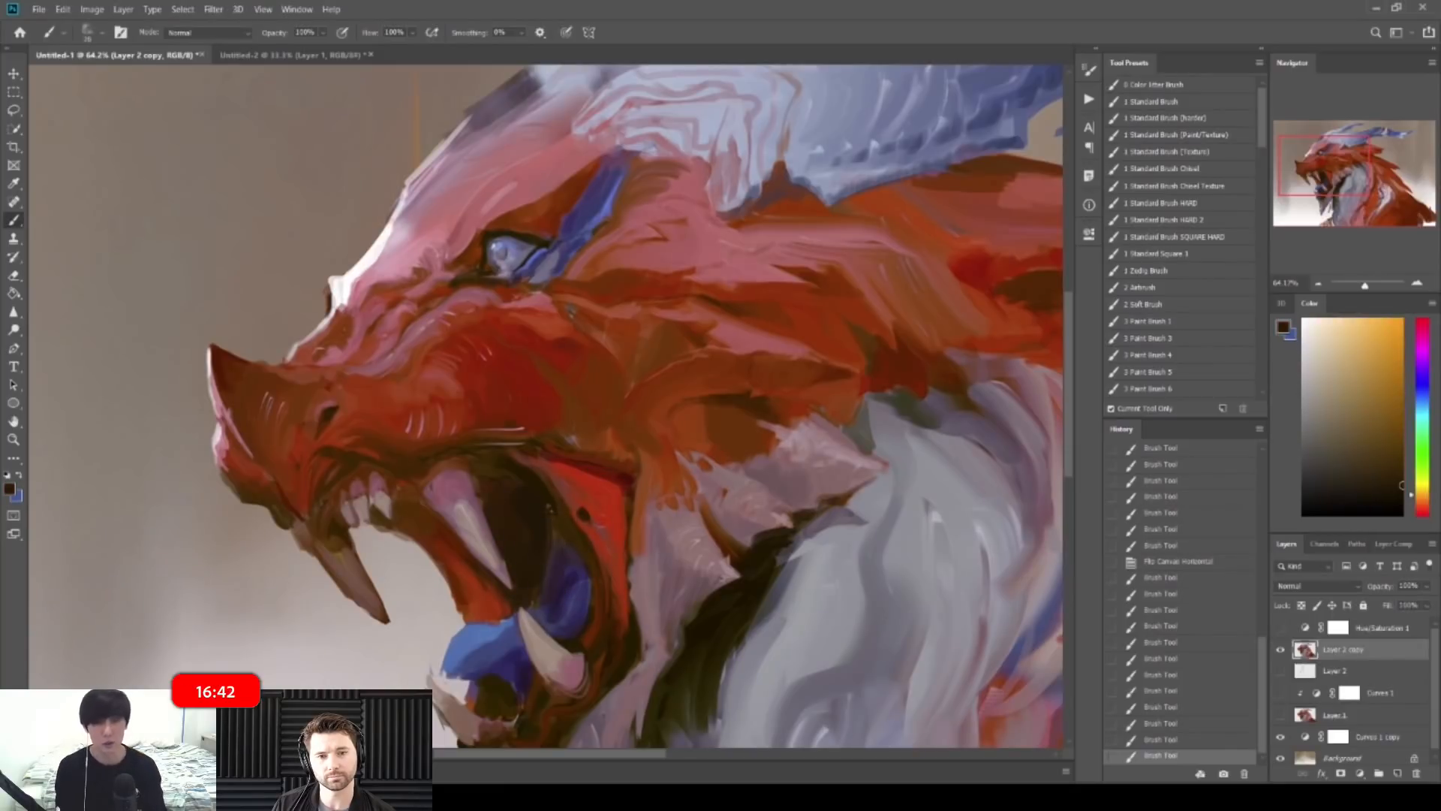
left_click(567, 548)
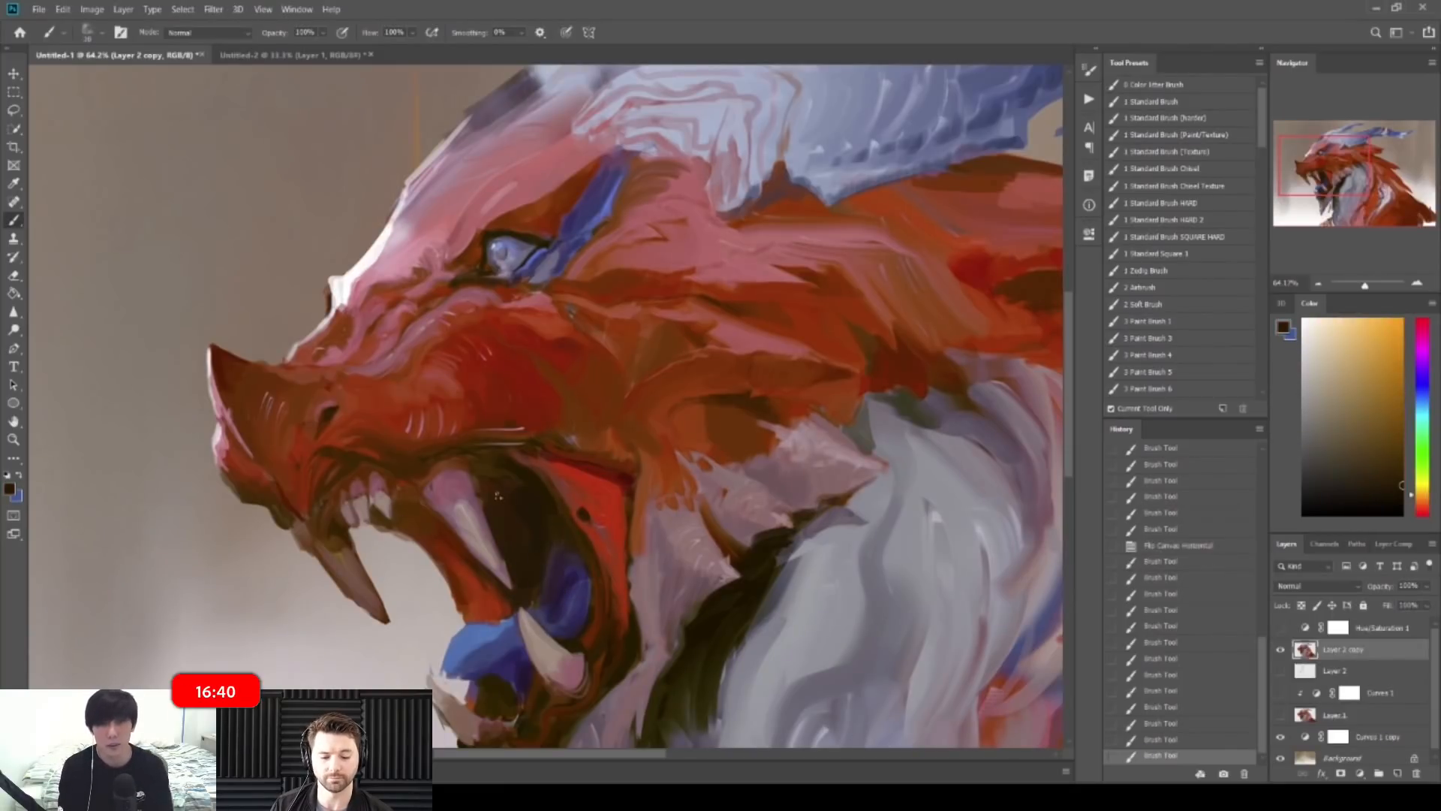
left_click(484, 489, "alt")
mouse_move(525, 489)
left_mouse_down()
mouse_move(456, 482)
mouse_move(521, 484)
mouse_move(469, 487)
left_mouse_up()
key("bracketleft")
left_click(436, 487, "alt")
left_click(477, 483, "alt")
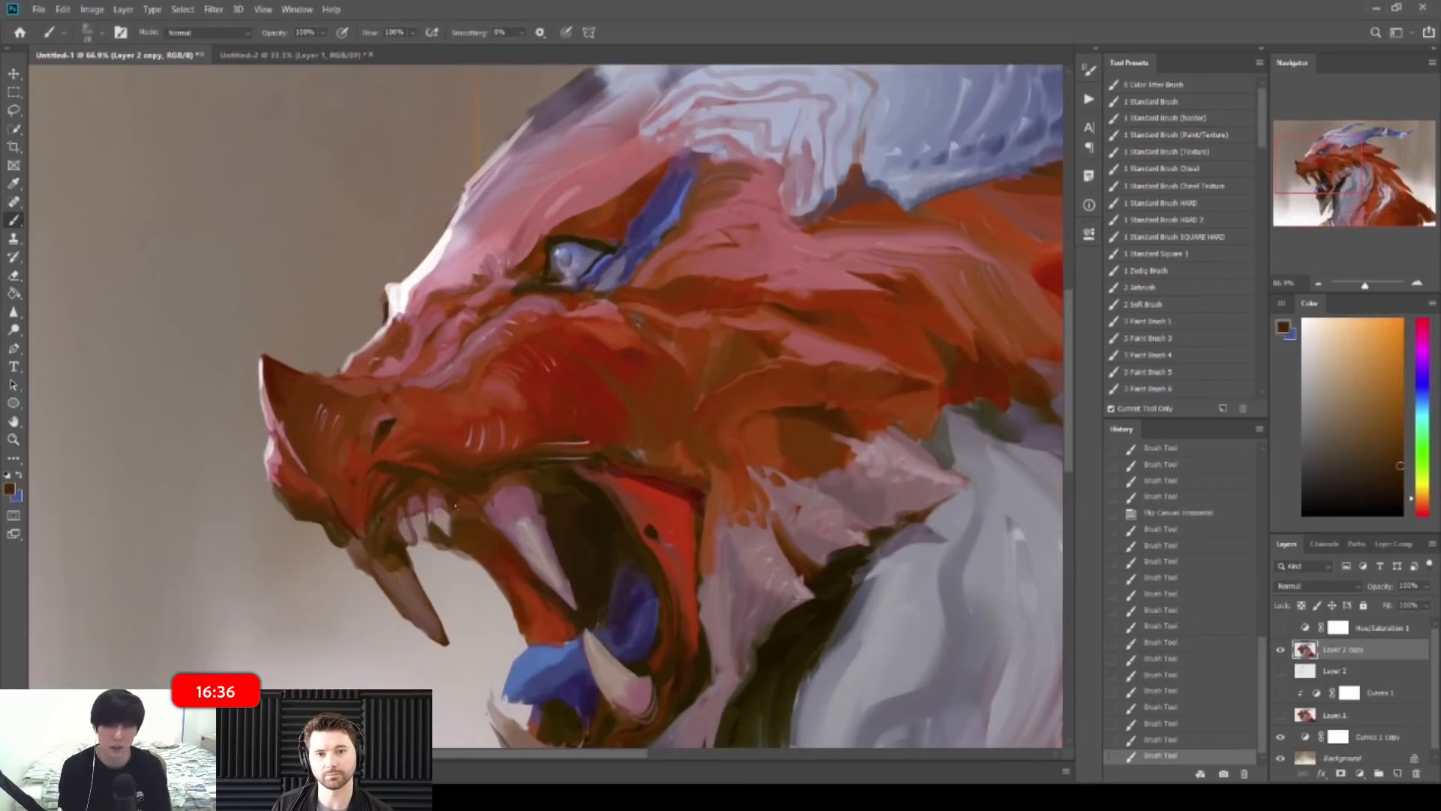
mouse_move(460, 499)
left_mouse_down()
mouse_move(449, 496)
mouse_move(461, 558)
mouse_move(315, 550)
left_mouse_up()
Step: Flip the canvas back and dab muted and dark brown strokes beside the lower teeth
key("ctrl+shift+h")
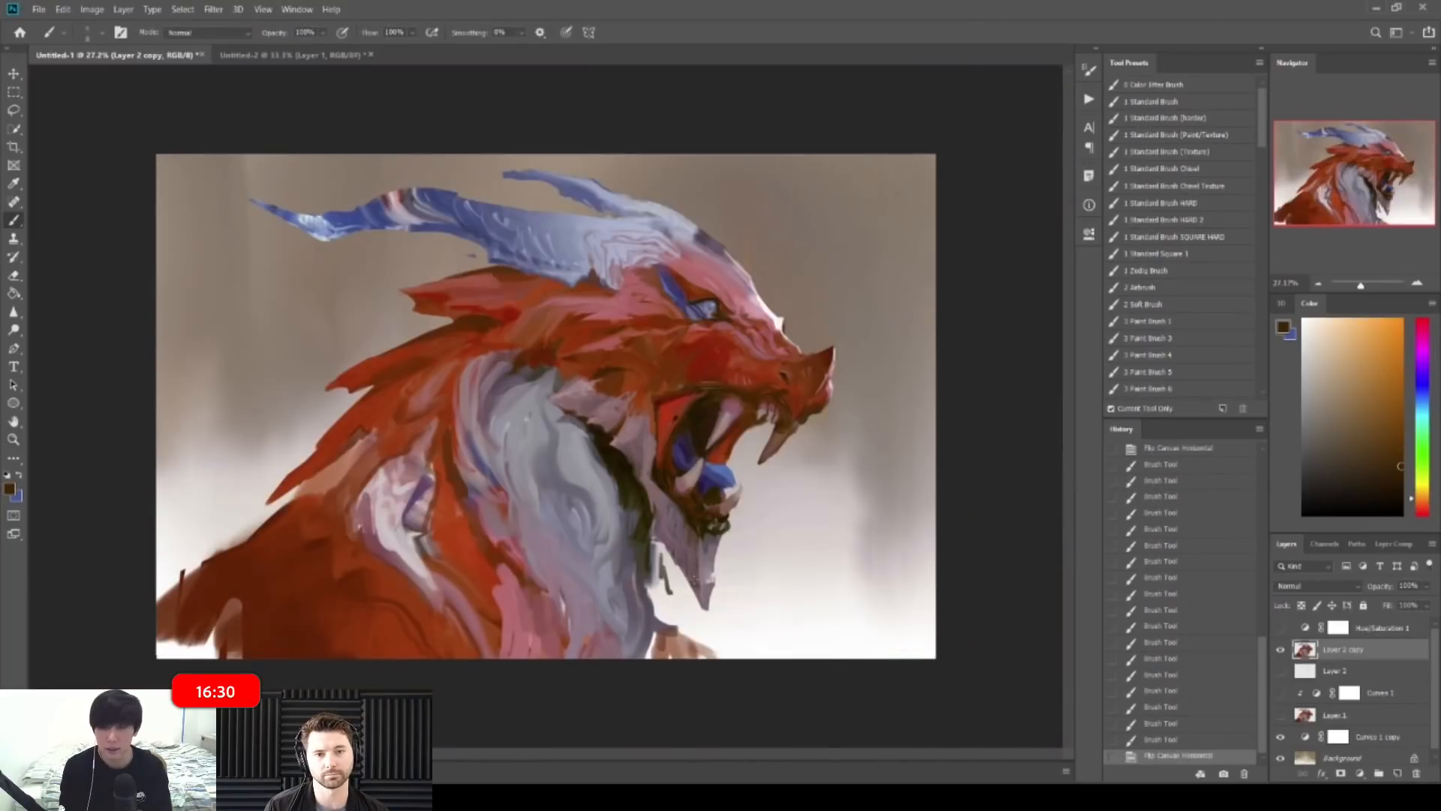
left_click_drag(724, 487, 781, 490)
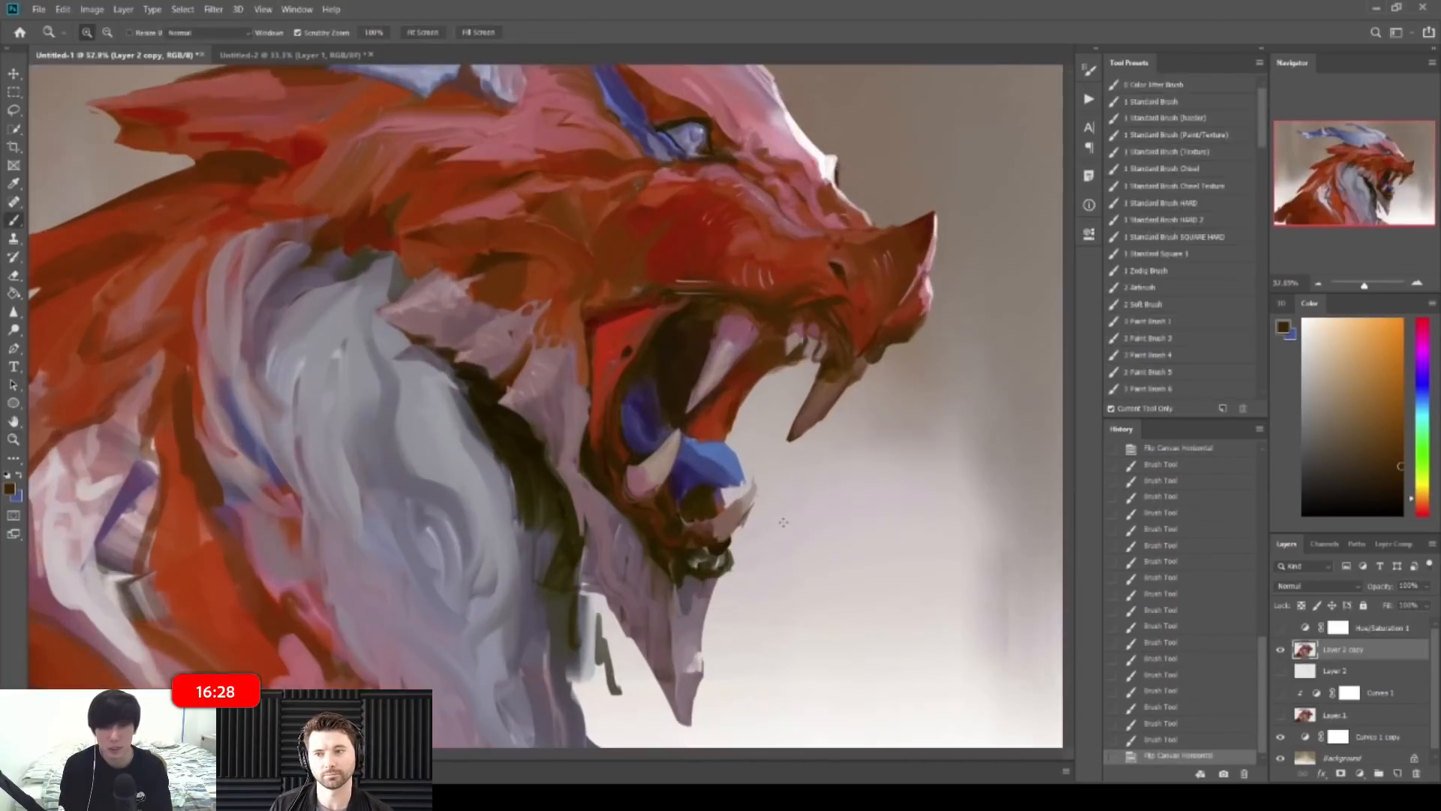
left_click(707, 525, "alt")
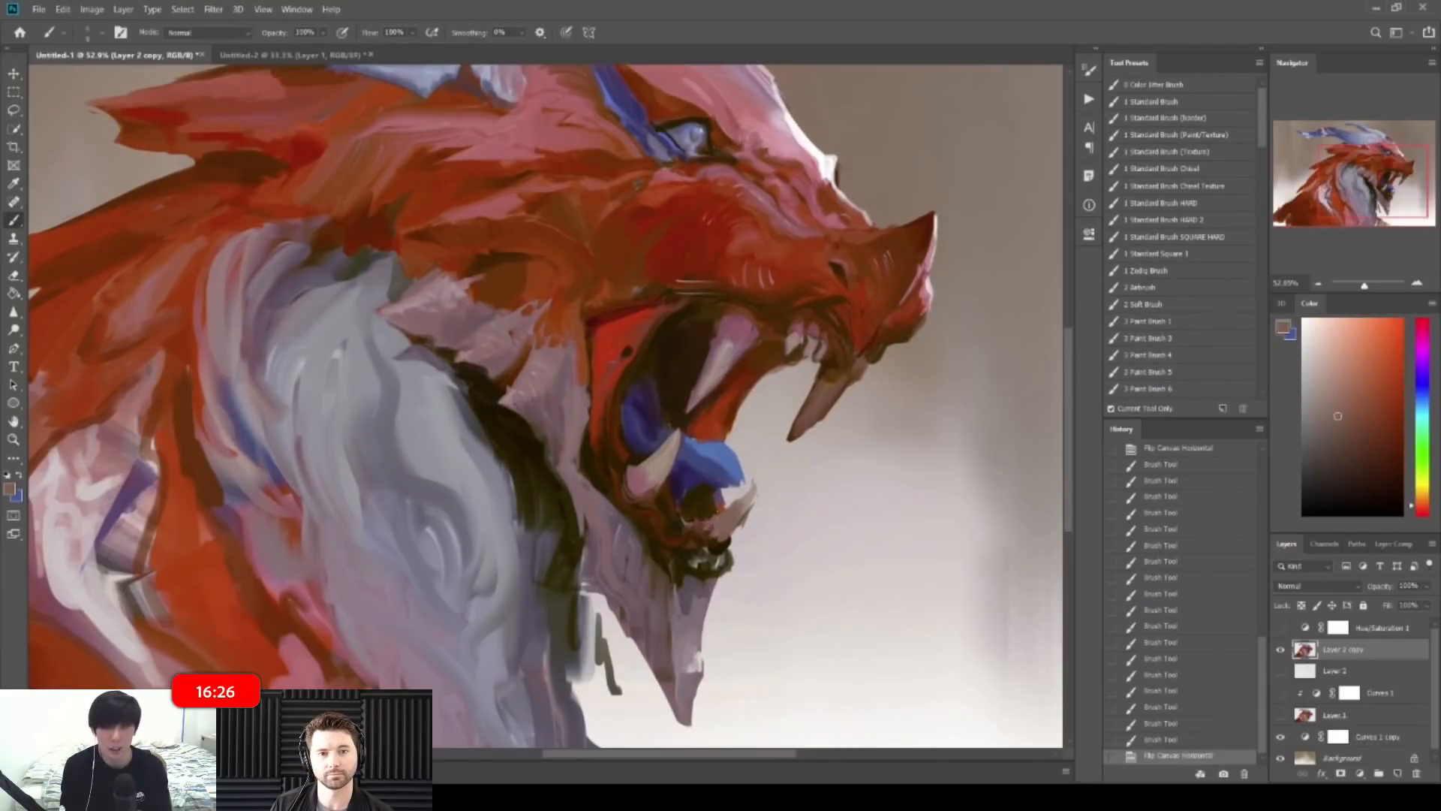
left_click(685, 525)
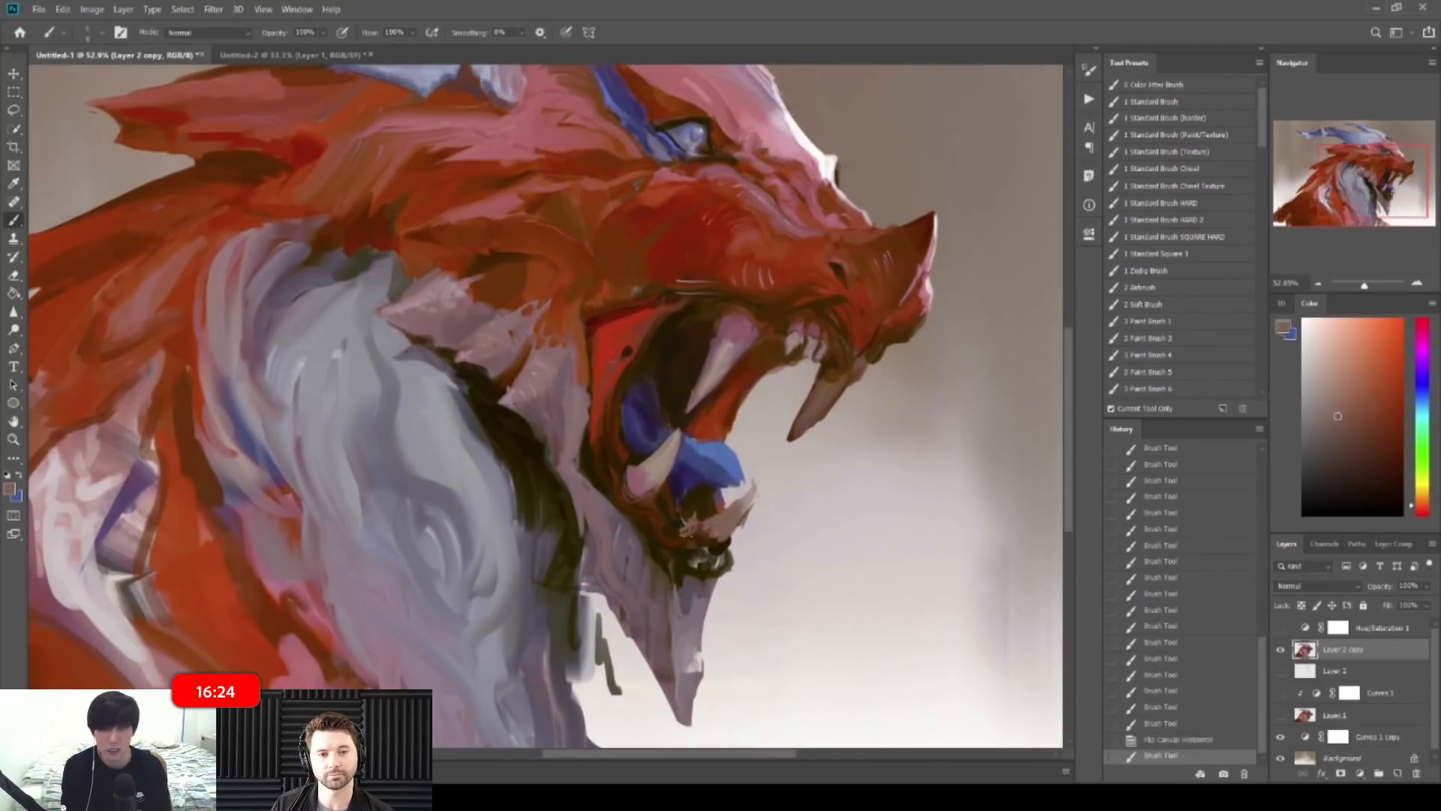
left_click_drag(686, 530, 697, 523)
left_click_drag(717, 495, 758, 494)
left_click(693, 506, "alt")
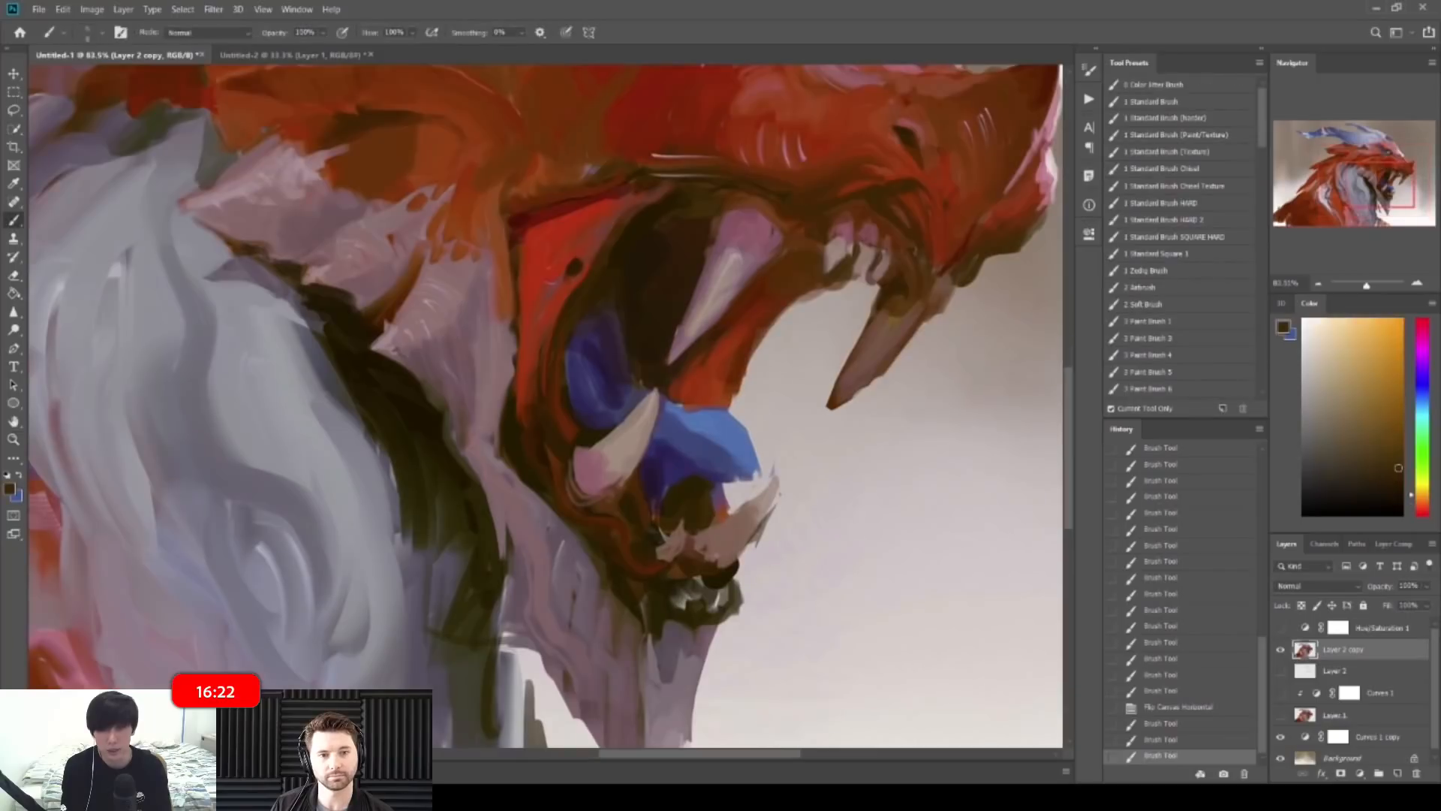
left_click_drag(692, 512, 700, 521)
left_click(717, 531, "alt")
left_click_drag(703, 513, 697, 539)
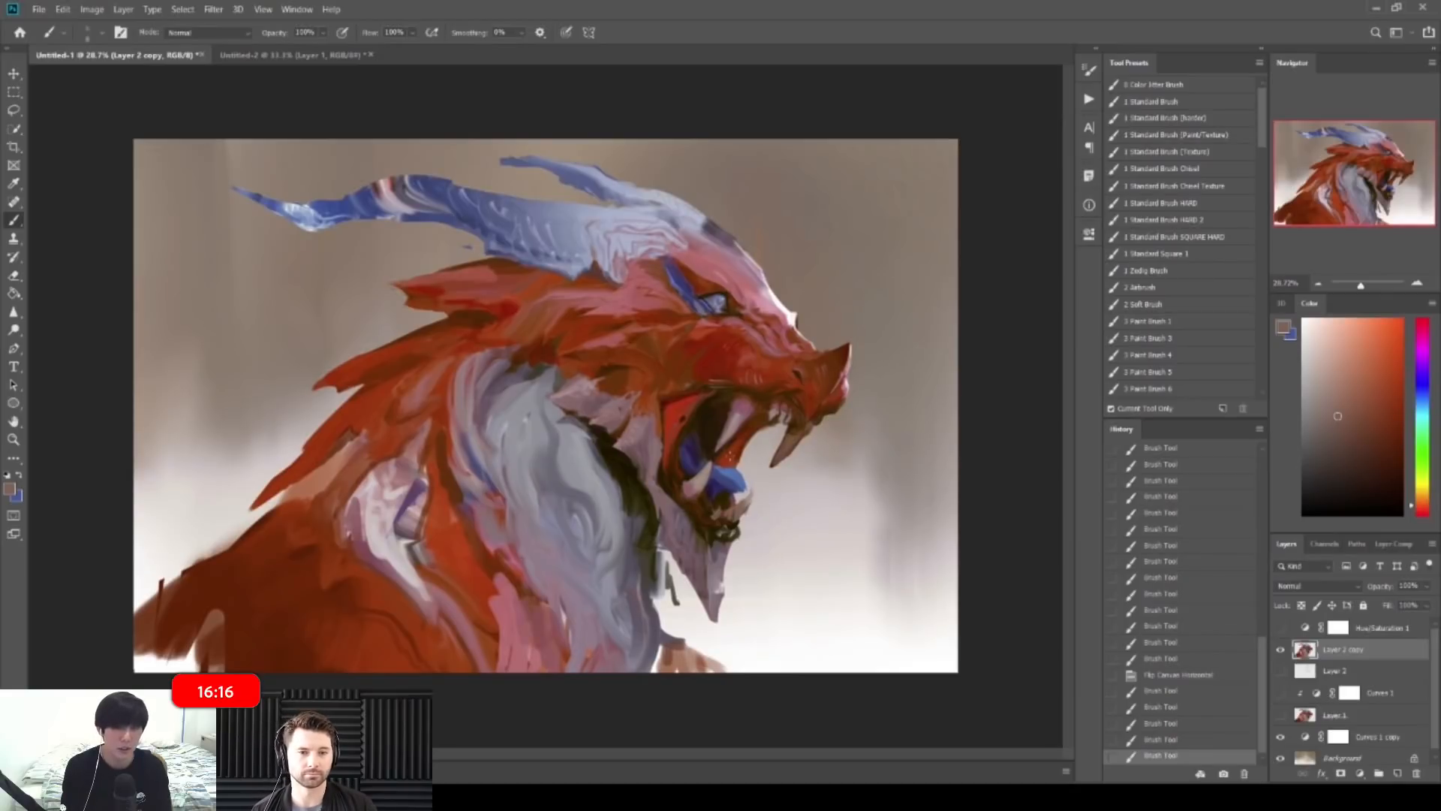
Step: Refine the small tooth in the mouth with mauve and dark brown strokes
mouse_move(717, 384)
left_mouse_down()
mouse_move(790, 385)
mouse_move(728, 446)
mouse_move(735, 431)
left_mouse_up()
left_click(727, 422, "alt")
left_click(740, 449, "alt")
left_click(734, 430, "alt")
left_click_drag(748, 413, 722, 451)
left_click(748, 414, "alt")
left_click(732, 429, "alt")
Step: Undo the last six strokes and add one small brown stroke with a size 25 brush
left_click_drag(822, 397, 788, 374)
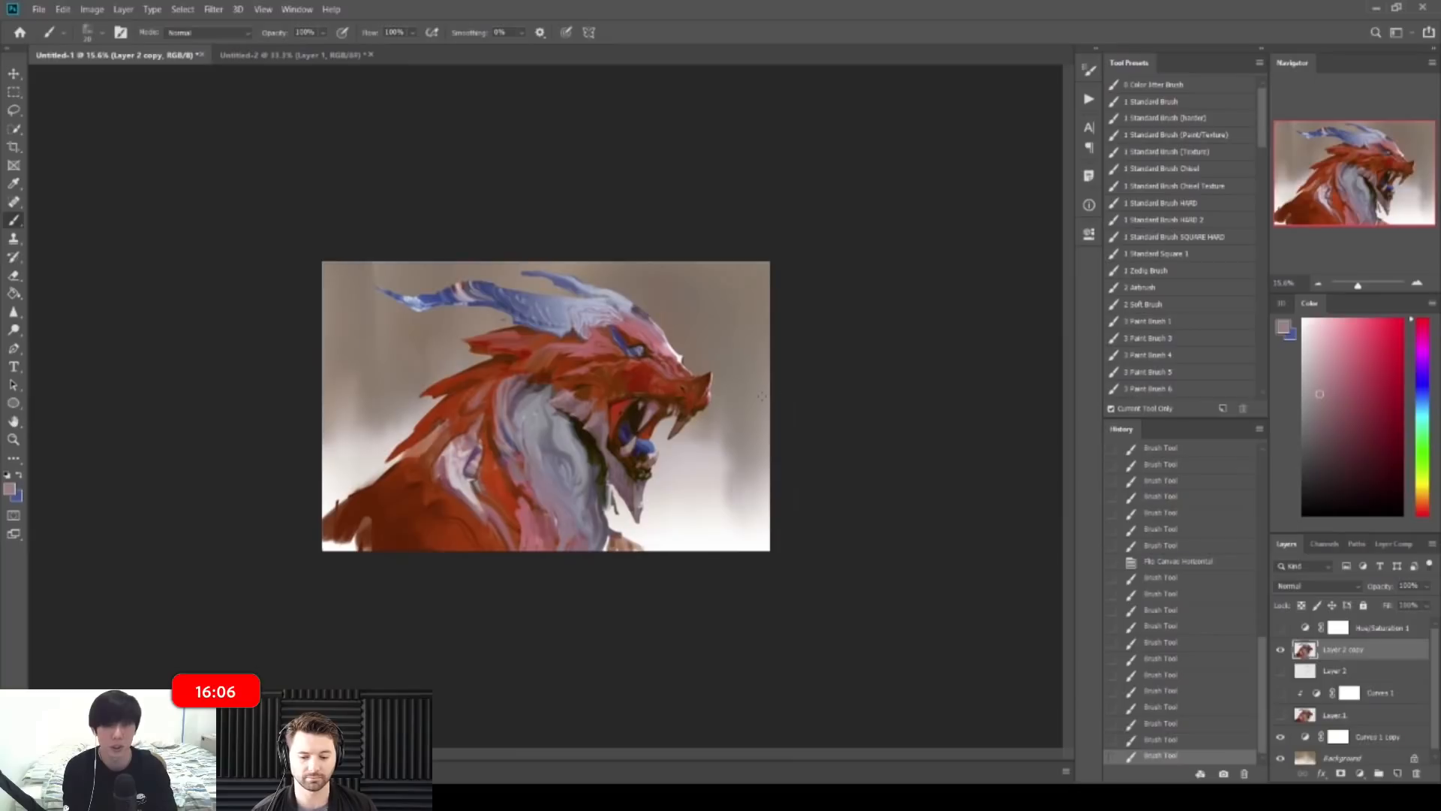
key("ctrl+z")
key("ctrl+z")
key("ctrl+z")
key("ctrl+z")
key("ctrl+z")
key("ctrl+z")
key("ctrl+z")
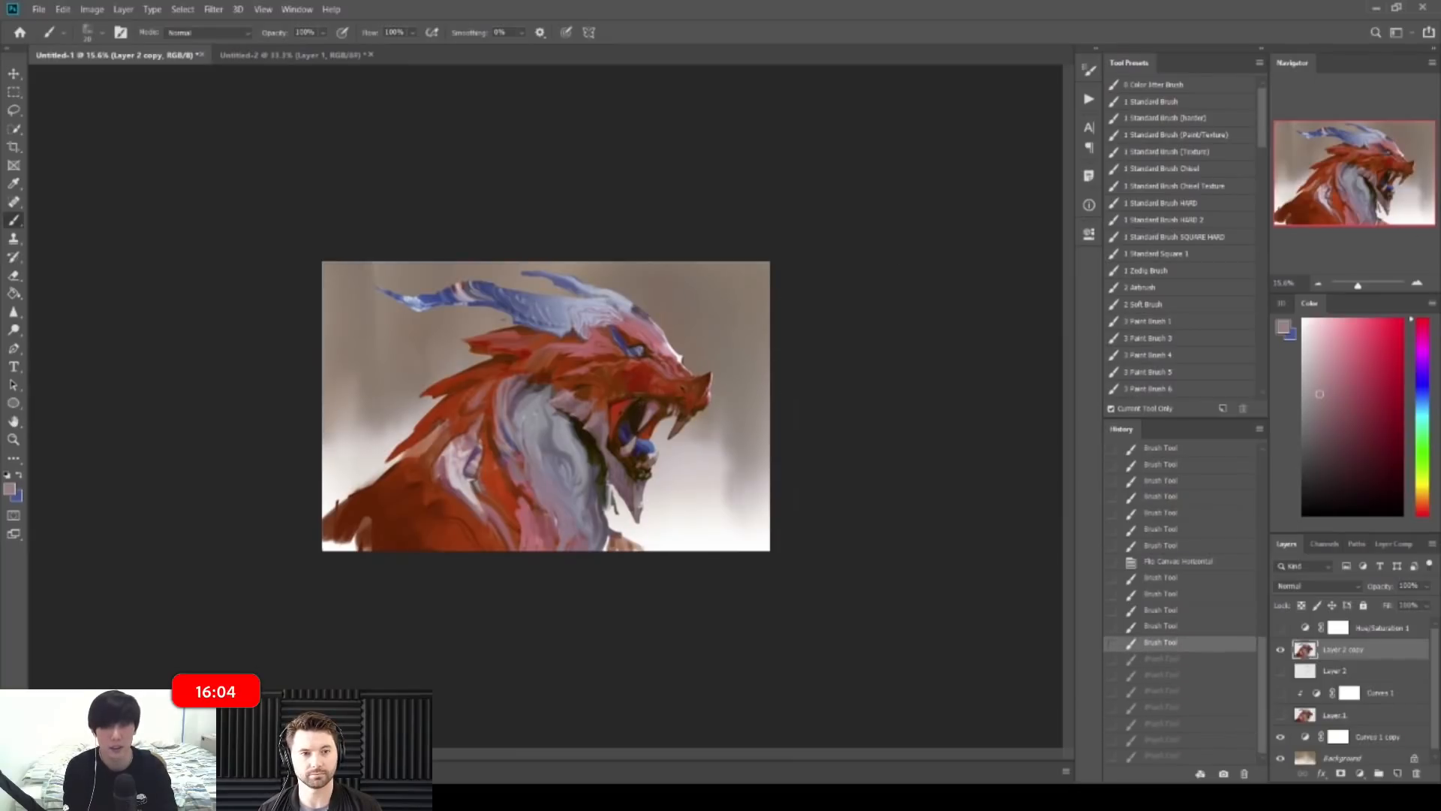
left_click(777, 433)
mouse_move(777, 434)
left_mouse_down()
mouse_move(803, 425)
mouse_move(744, 420)
left_mouse_up()
key("]")
left_click(766, 423, "alt")
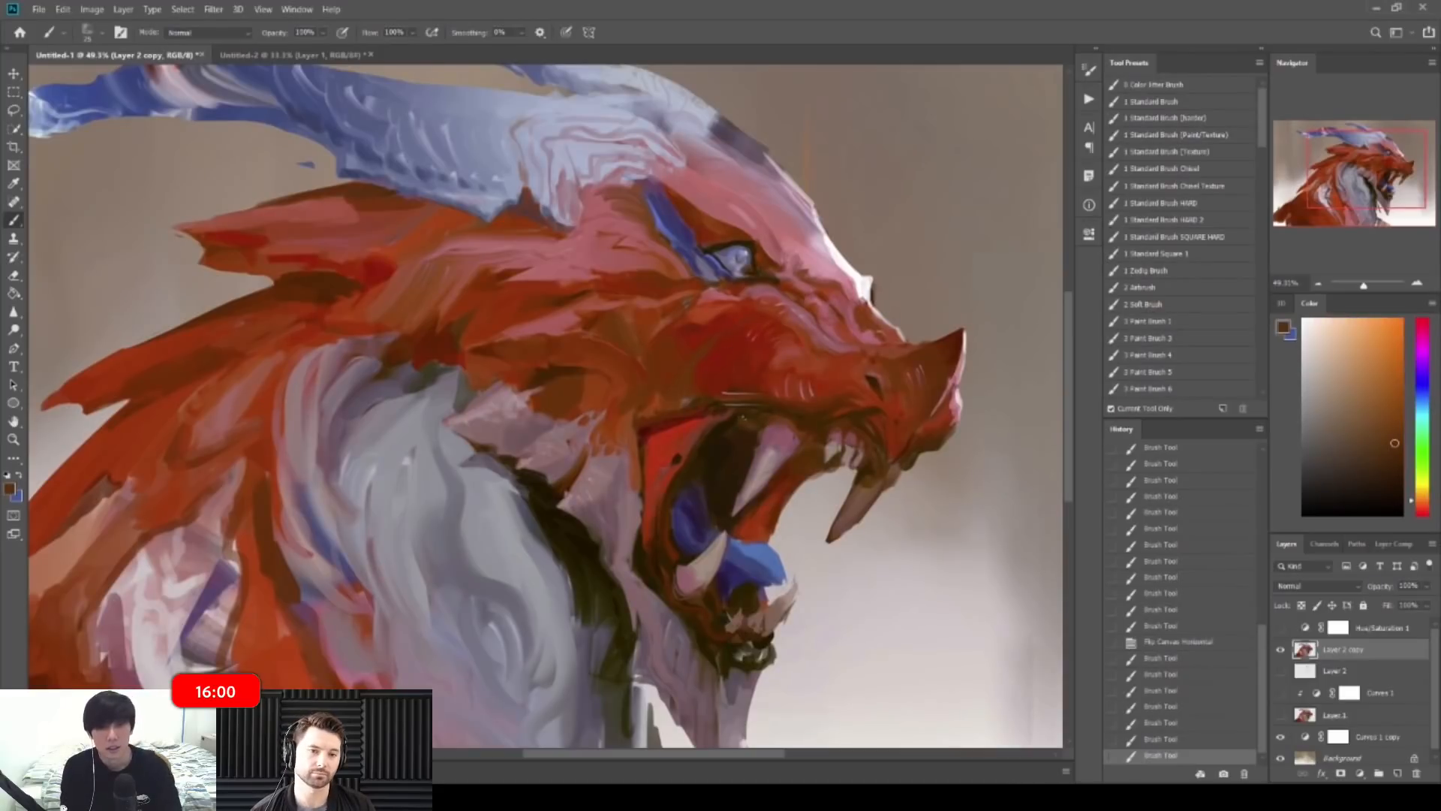
Step: Add muted pink and brown strokes around the pale tooth in the mouth
left_click(763, 453, "alt")
left_click_drag(739, 428, 738, 428)
left_click(731, 441, "alt")
left_click(737, 428, "alt")
left_click_drag(736, 427, 743, 431)
left_click_drag(953, 458, 854, 463)
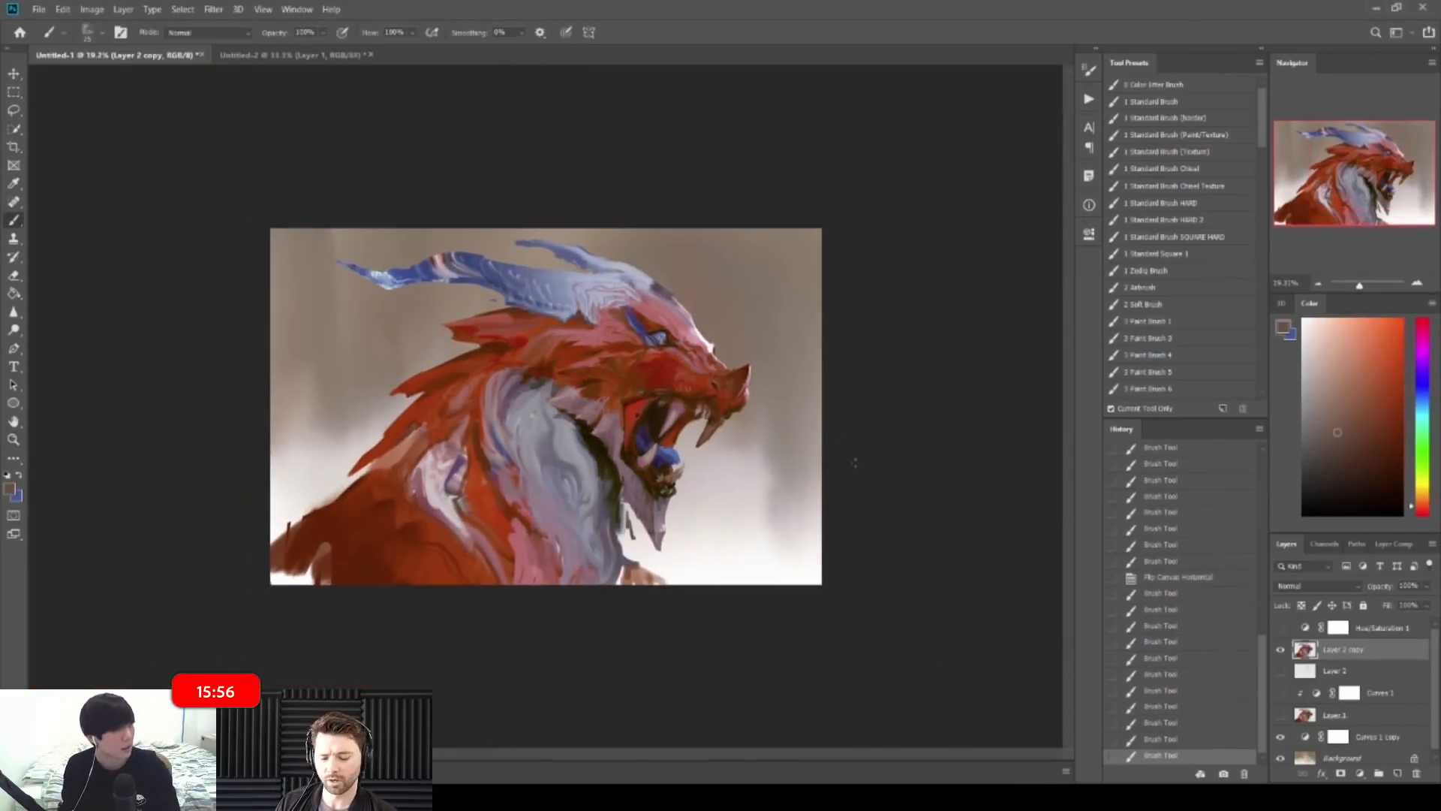
Step: On the mirrored canvas, reshape the pale tooth patch with pink-brown and dark strokes
key("h")
left_click_drag(371, 371, 515, 373)
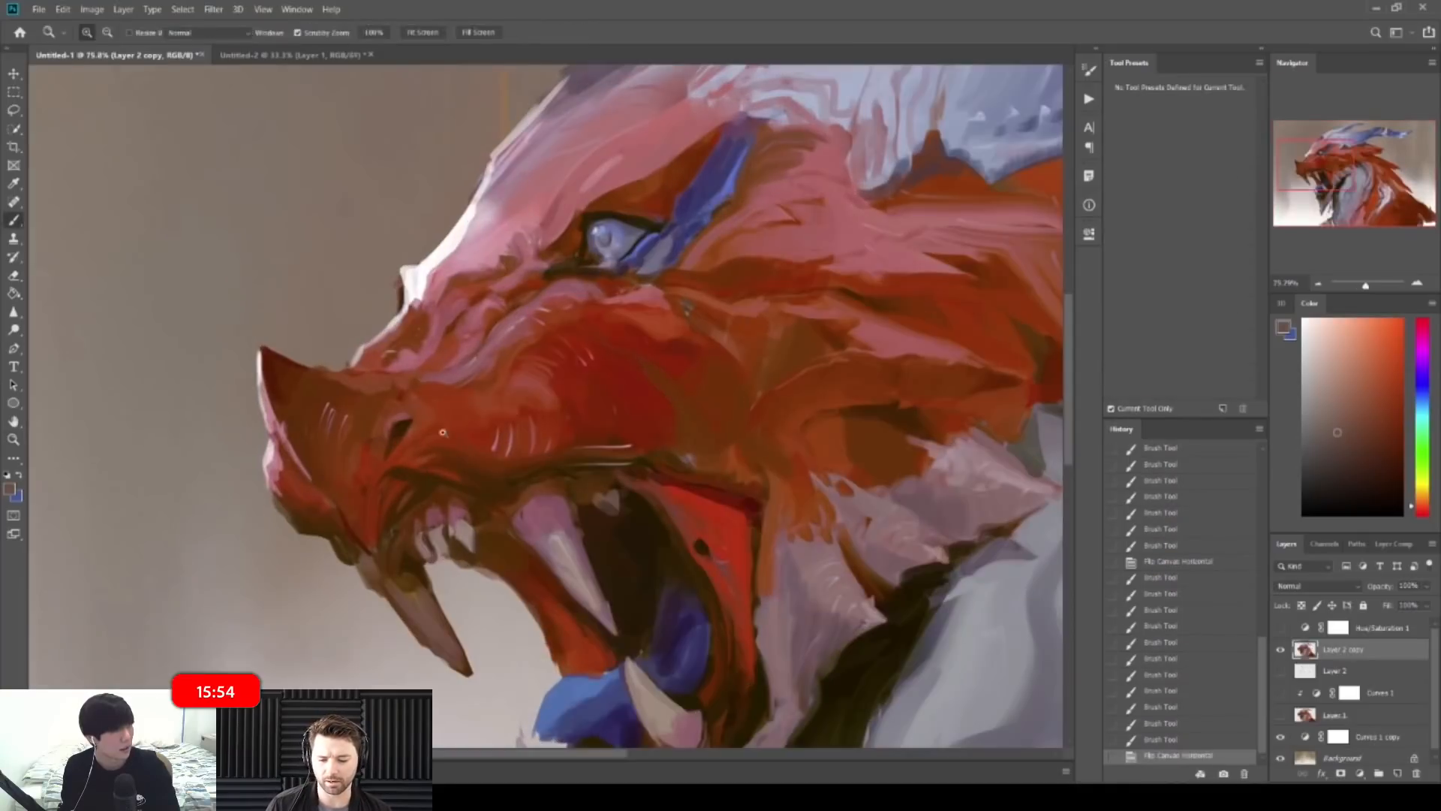
left_click(579, 546, "alt")
left_click_drag(598, 496, 614, 511)
left_click_drag(617, 491, 618, 508)
left_click_drag(611, 497, 614, 510)
left_click(624, 525, "alt")
mouse_move(605, 504)
left_mouse_down()
mouse_move(620, 507)
mouse_move(481, 498)
left_mouse_up()
left_click(613, 496, "alt")
left_click(585, 537, "alt")
left_click(605, 500, "alt")
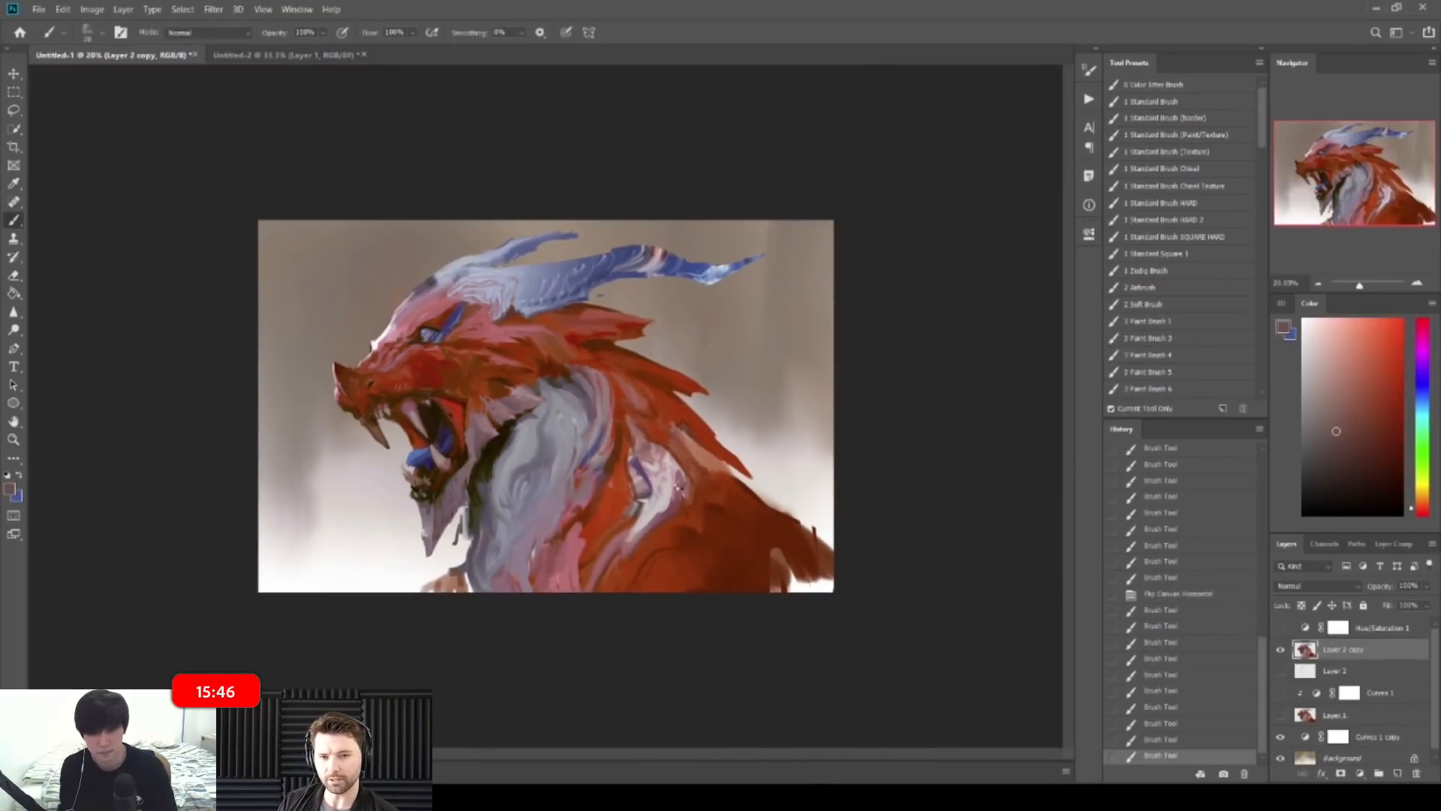
Step: Flip the canvas back and extend the blue tongue tip to the right
key("ctrl+shift+h")
mouse_move(618, 430)
left_mouse_down()
mouse_move(598, 430)
mouse_move(692, 422)
left_mouse_up()
left_click_drag(744, 474, 767, 485)
left_click_drag(760, 479, 788, 518)
left_click_drag(823, 525, 703, 515)
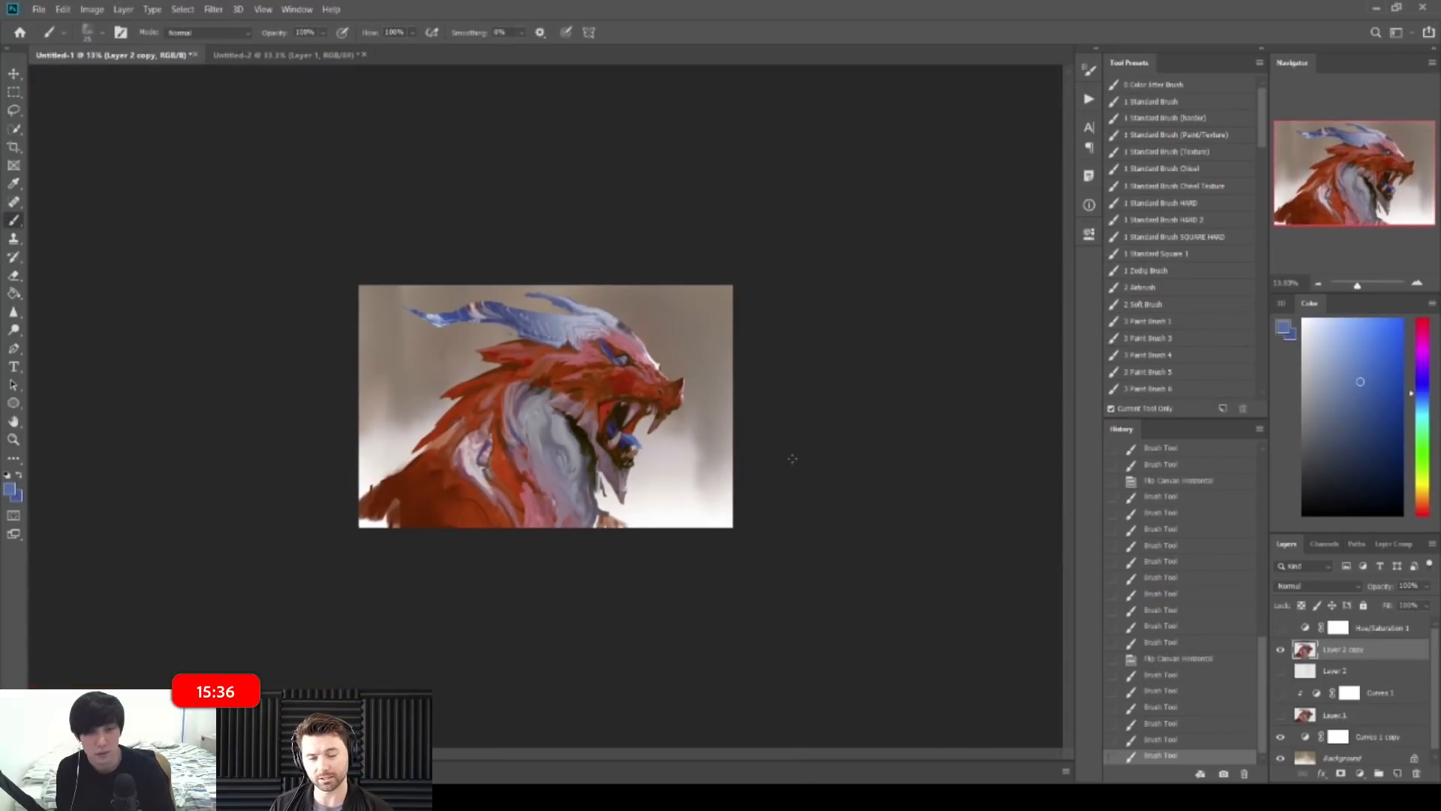
Step: Add short strokes on the tongue, then faint strokes in a more cyan-blue shade
left_click_drag(596, 435, 718, 441)
left_click_drag(772, 484, 807, 486)
left_click(724, 456, "alt")
left_click_drag(722, 469, 749, 469)
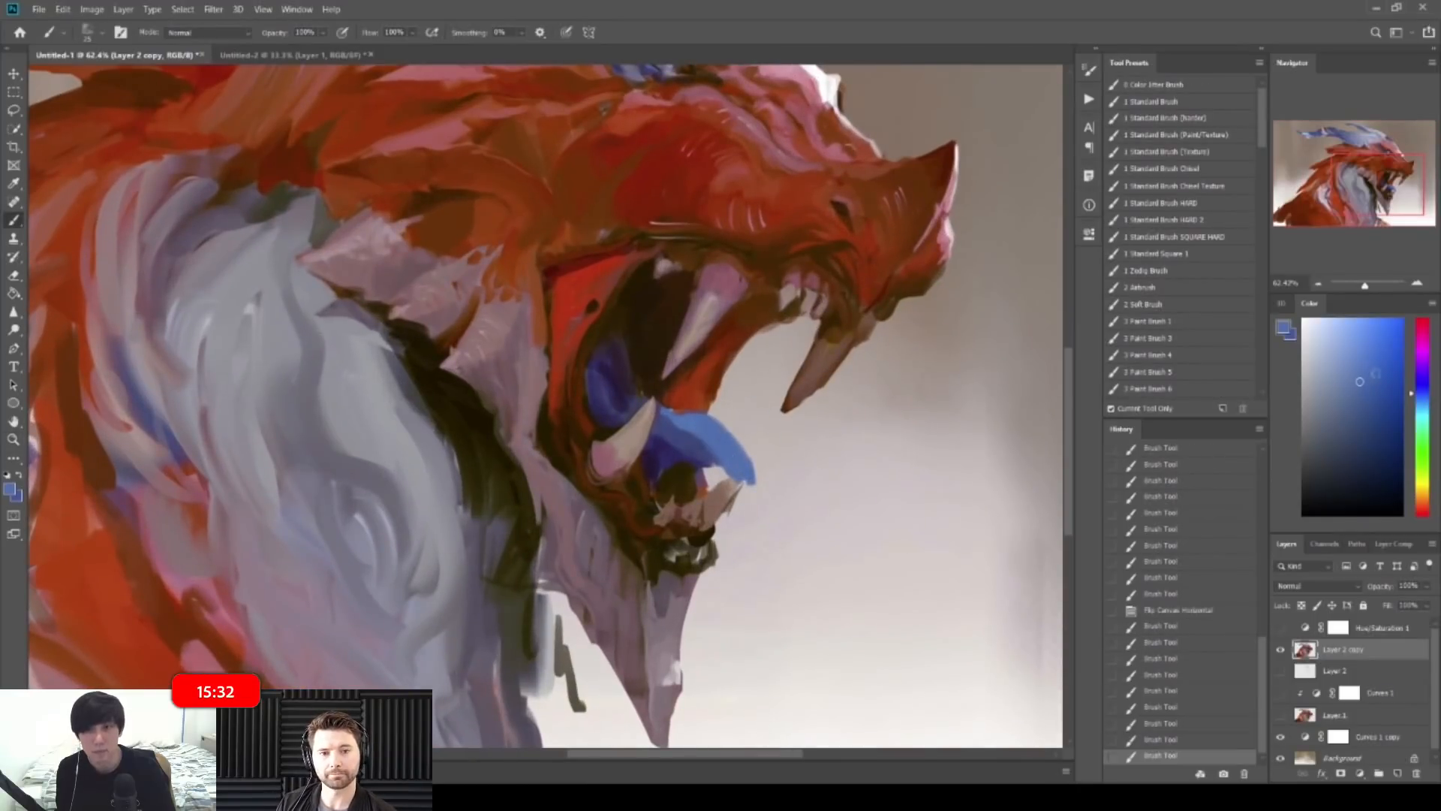
left_click_drag(1406, 394, 1411, 402)
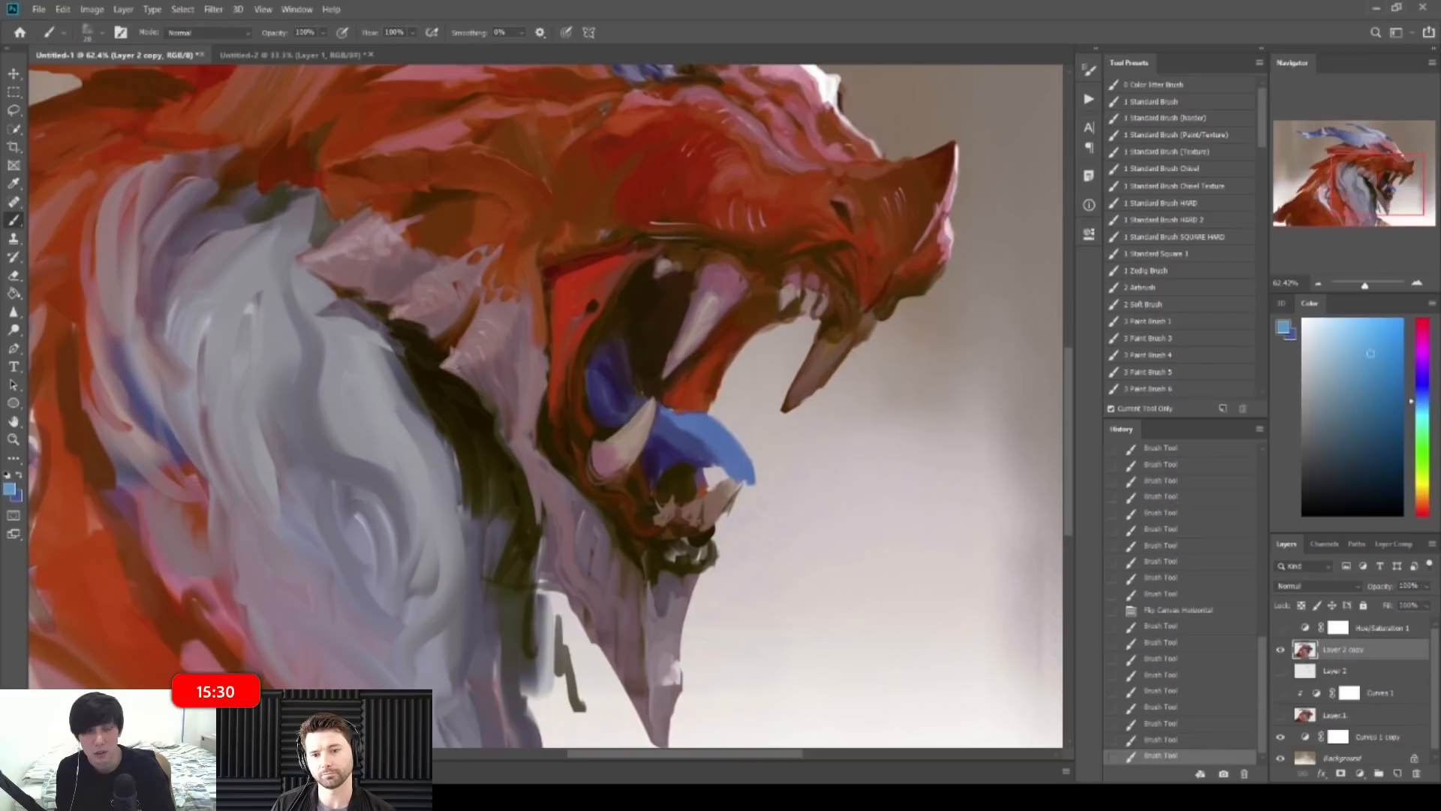
left_click_drag(722, 434, 743, 455)
key("ctrl+space")
mouse_move(729, 441)
left_mouse_down()
mouse_move(748, 464)
mouse_move(627, 416)
left_mouse_up()
Step: Mirror the canvas and sharpen the dark olive edge above the eye with a size 10 brush
key("h")
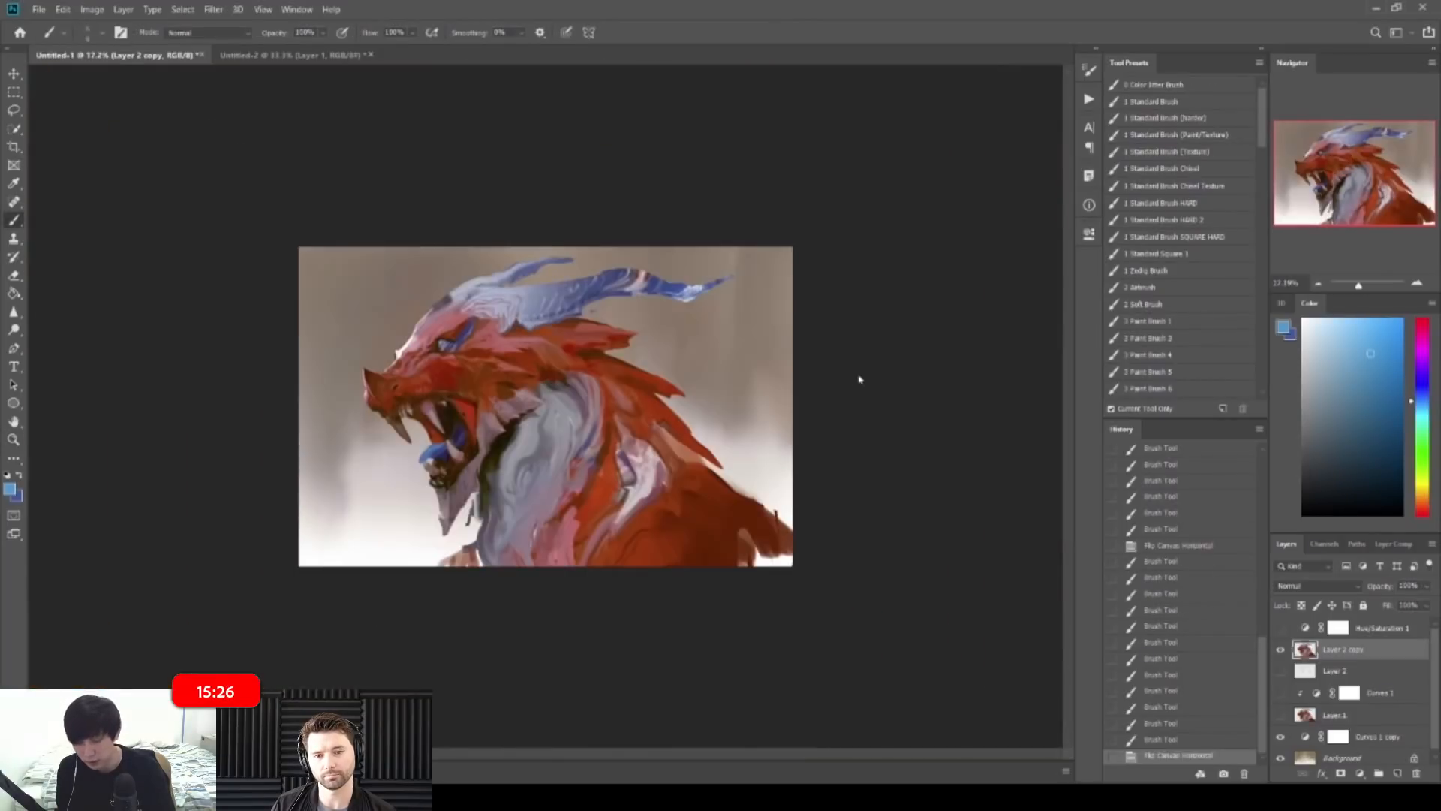
key("ctrl+space")
left_click_drag(438, 331, 615, 337)
left_click(524, 385, "alt")
key("]")
key("]")
left_click_drag(521, 377, 535, 383)
left_click_drag(527, 375, 548, 362)
left_click_drag(543, 366, 573, 318)
key("ctrl+space")
left_click_drag(605, 308, 474, 299)
Step: Paint dark red and brown strokes near the horn and extend the red spike's tip
mouse_move(640, 271)
left_mouse_down()
mouse_move(583, 257)
mouse_move(691, 300)
left_mouse_up()
key("ctrl+space")
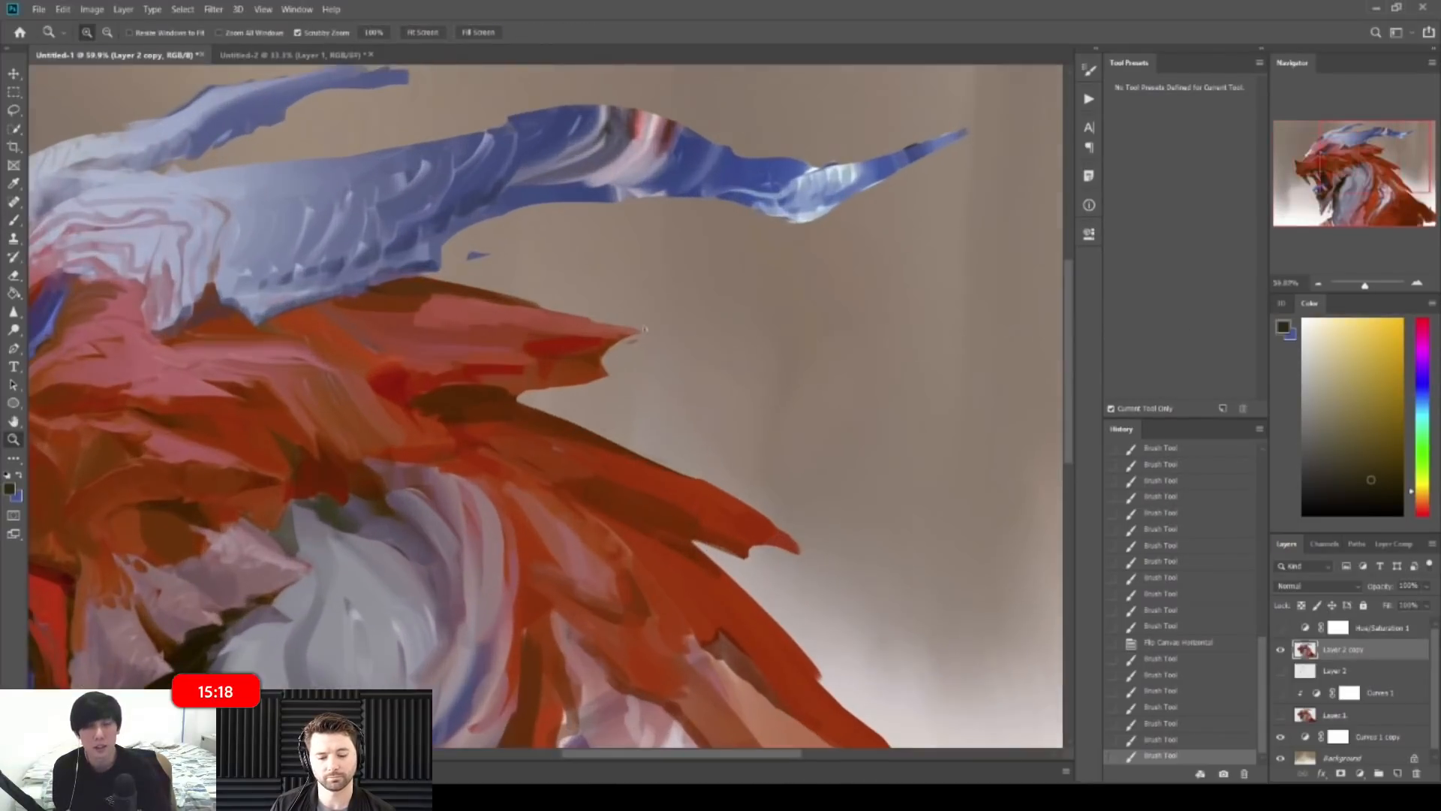
left_click(567, 357, "alt")
left_click_drag(568, 356, 584, 355)
left_click(479, 395, "alt")
mouse_move(573, 357)
left_mouse_down()
mouse_move(597, 358)
mouse_move(484, 351)
left_mouse_up()
key("[")
left_click(507, 359, "alt")
left_click(511, 362, "alt")
left_click(597, 346, "alt")
key("]")
left_click_drag(632, 340, 612, 342)
mouse_move(705, 324)
left_mouse_down()
mouse_move(645, 323)
mouse_move(691, 324)
mouse_move(672, 321)
left_mouse_up()
Step: Mirror the canvas horizontally to check the painting, then return to the Brush
key("e")
scroll(675, 244, "down", 5)
key("ctrl+shift+h")
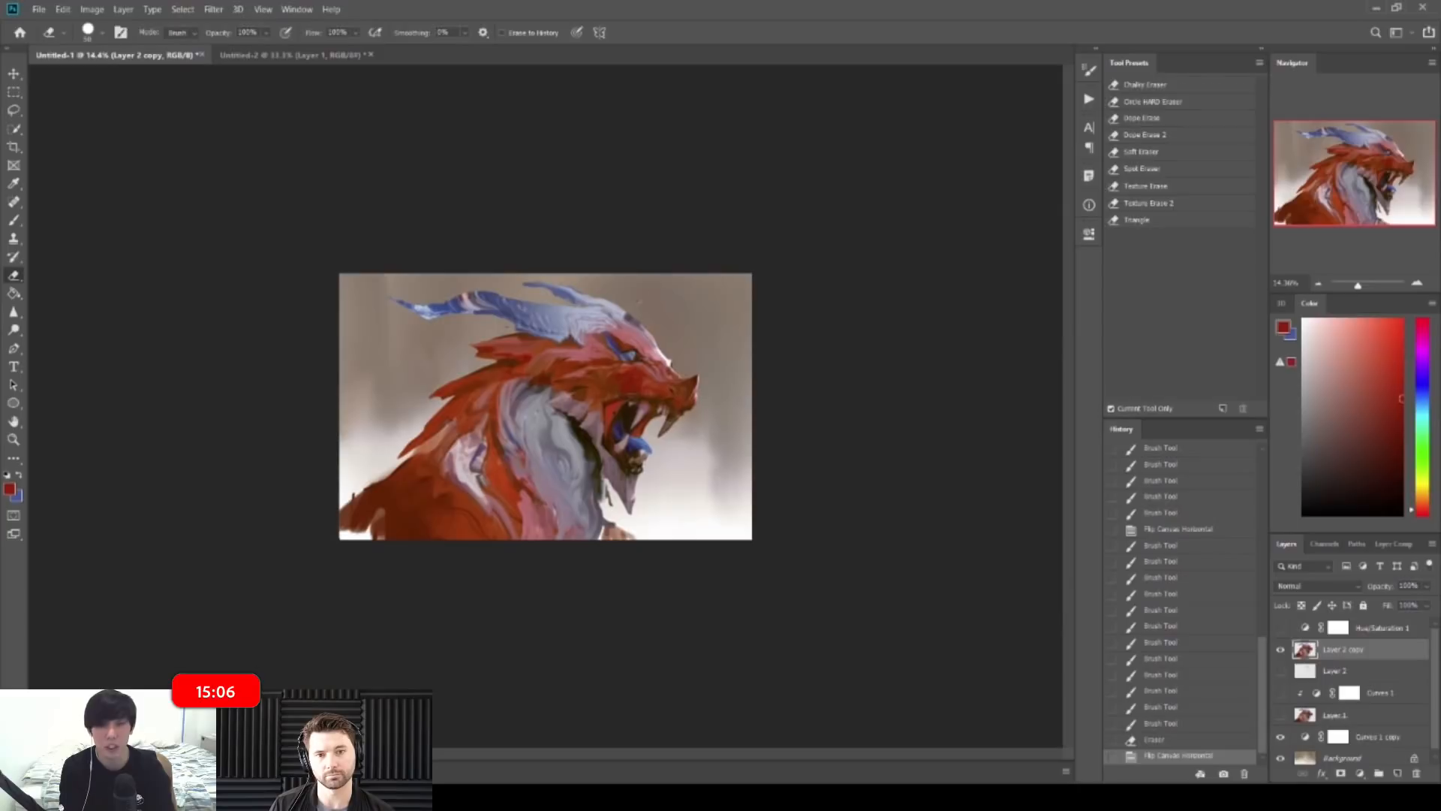
key("b")
scroll(547, 408, "up", 3)
scroll(712, 292, "up", 4)
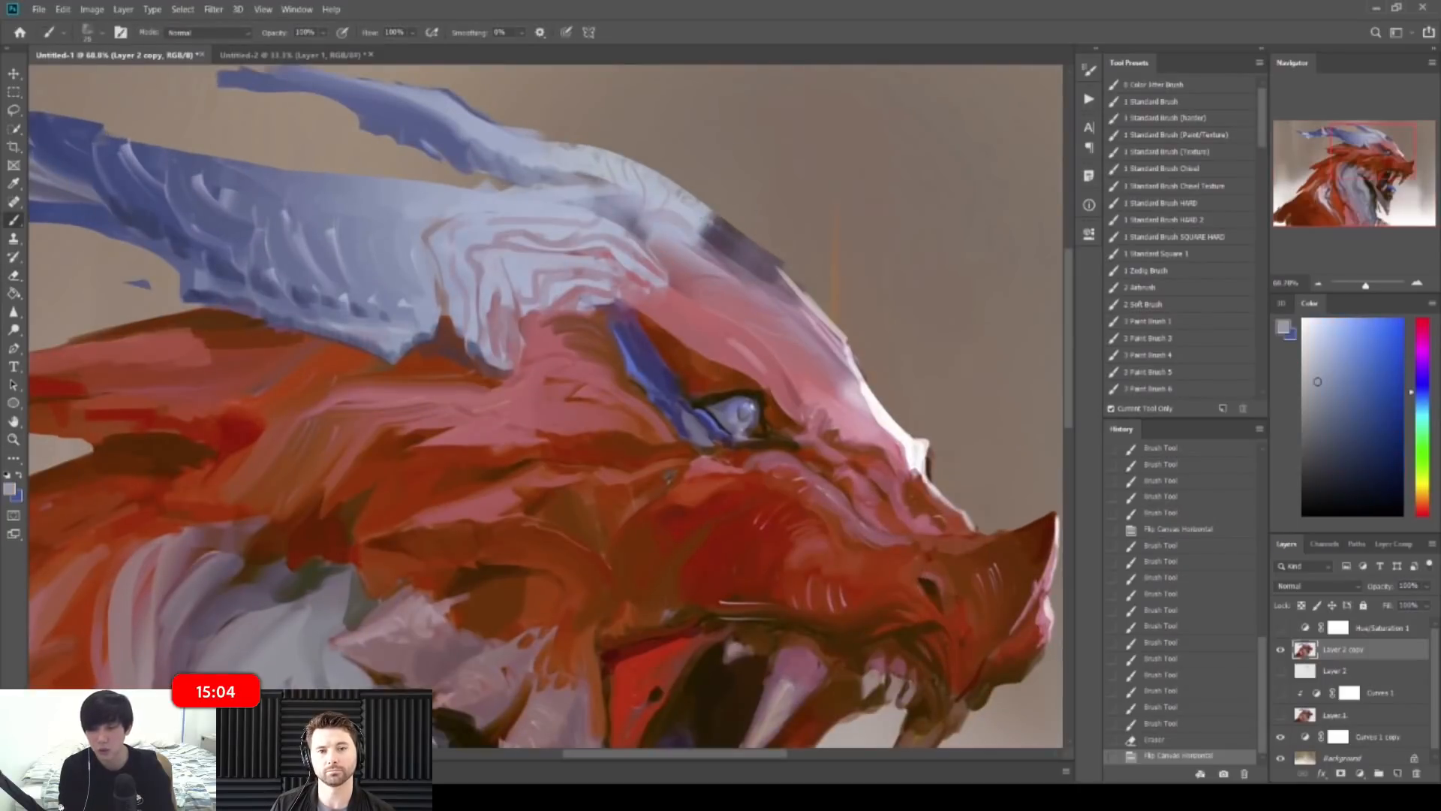
Step: Cover the dark brow ridge with light sampled strokes
left_click_drag(704, 222, 719, 243)
left_click(699, 221, "alt")
left_click_drag(717, 225, 737, 251)
left_click_drag(738, 244, 759, 273)
mouse_move(761, 256)
left_mouse_down()
mouse_move(782, 290)
mouse_move(776, 253)
mouse_move(736, 251)
left_mouse_up()
left_click(719, 263, "alt")
Step: Add short strokes along the dragon's brow near the eye
key("z")
key("b")
scroll(591, 376, "up", 3)
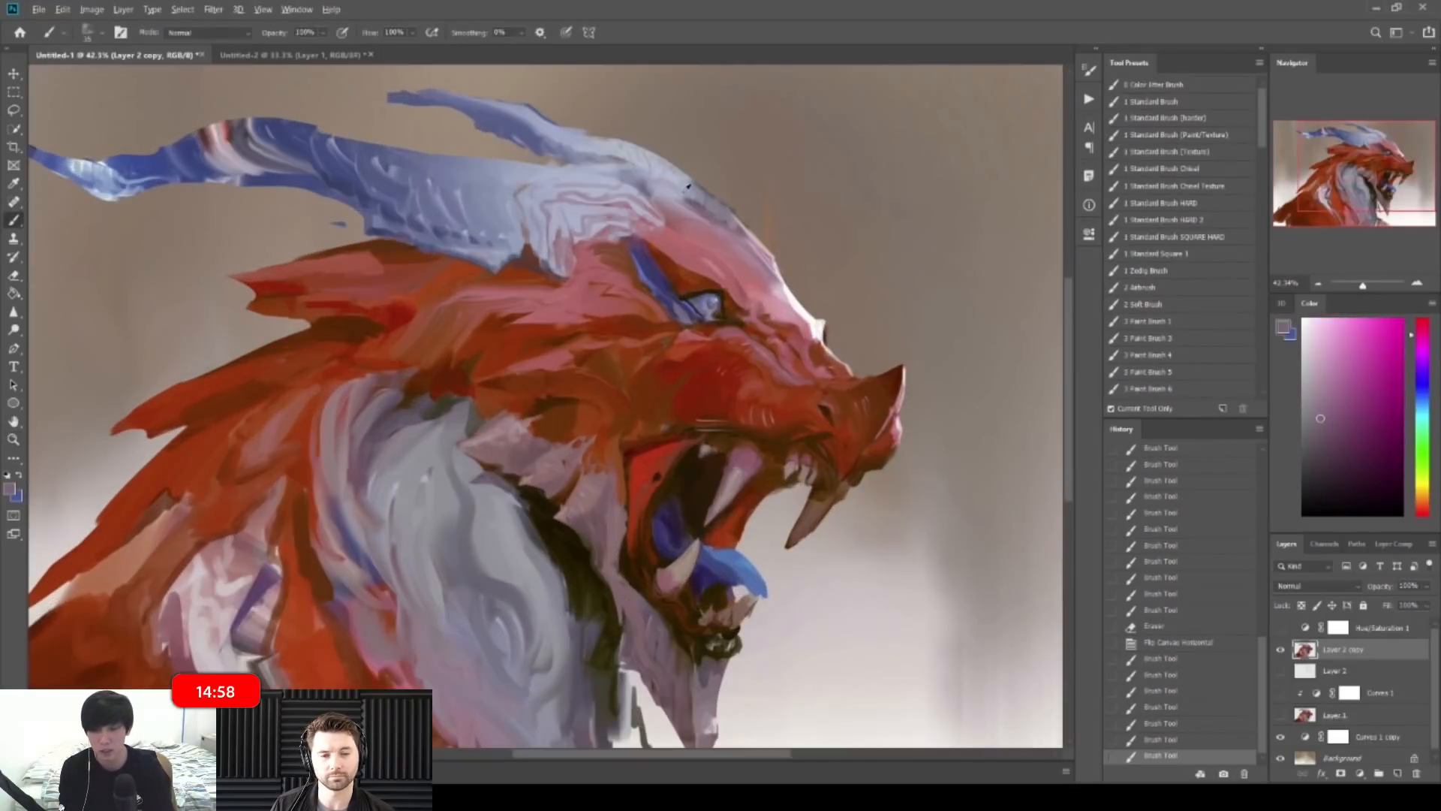
left_click_drag(701, 188, 728, 211)
left_click_drag(713, 196, 739, 223)
key("z")
left_click_drag(803, 226, 732, 219)
key("z")
Step: Repaint short strokes on the dragon's head, undoing the first attempt
key("ctrl+0")
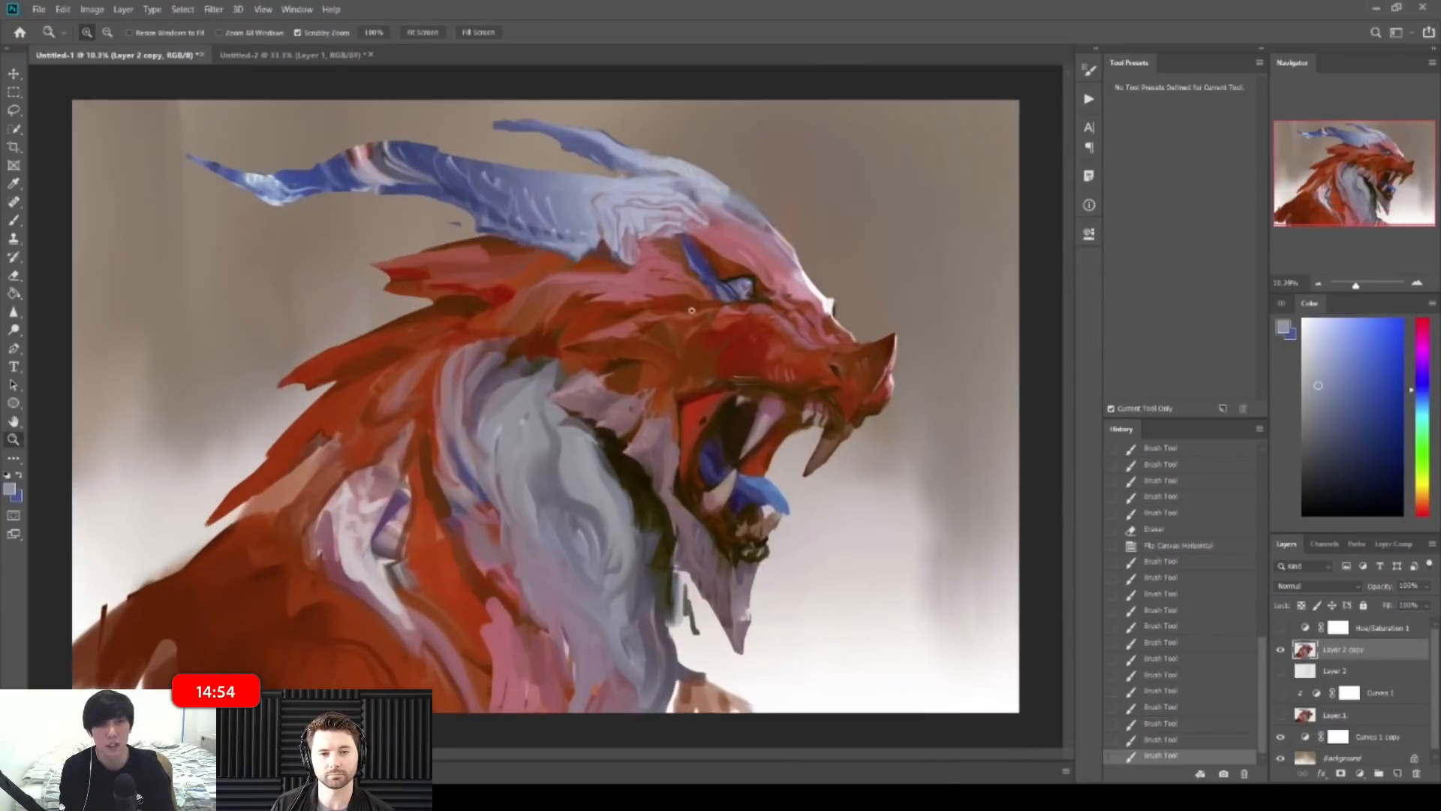
key("b")
left_click_drag(732, 201, 756, 219)
key("ctrl+z")
key("ctrl+z")
left_click_drag(738, 204, 755, 218)
key("z")
left_click_drag(752, 214, 748, 214)
Step: Add a near-white highlight along the blue tongue's upper edge
key("ctrl+space")
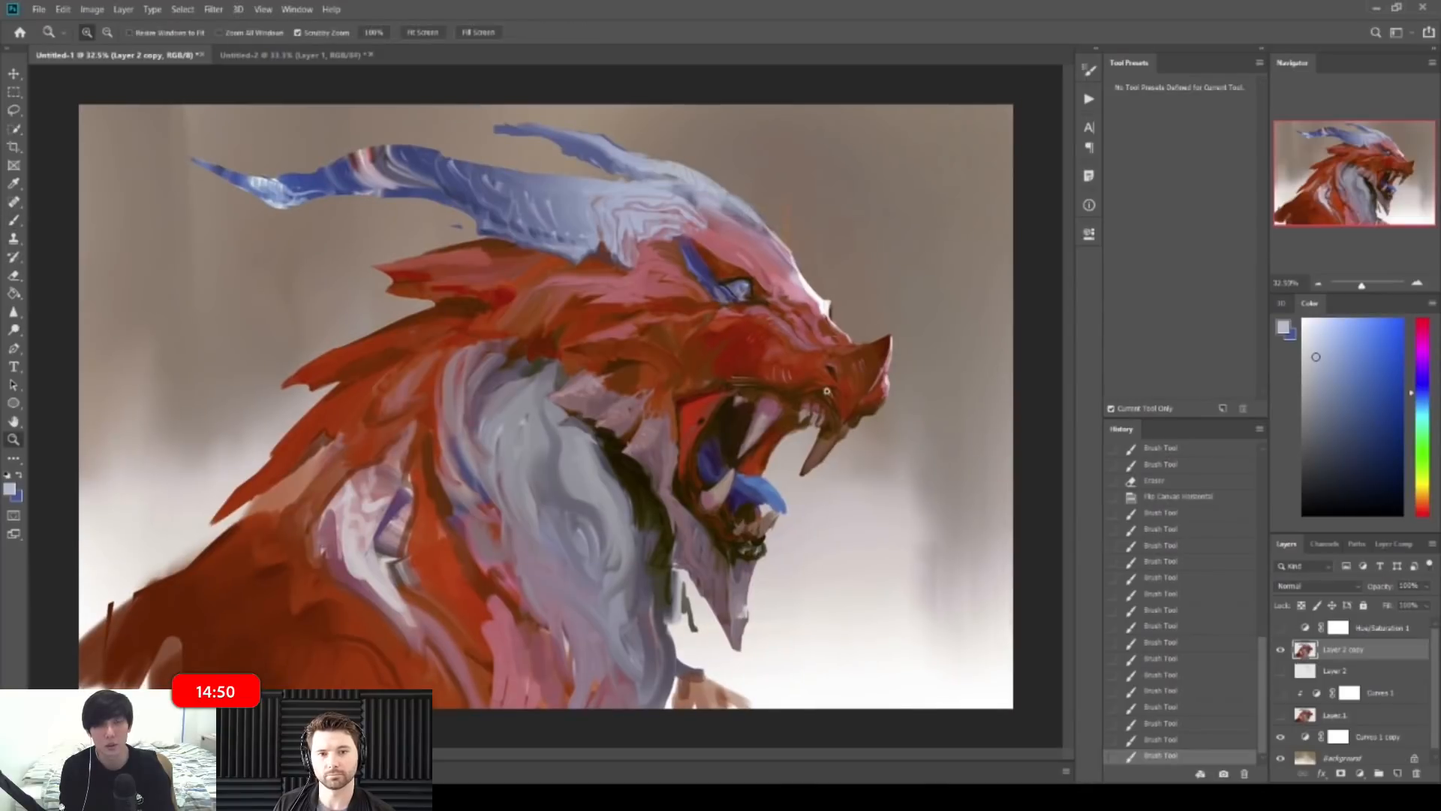
left_click_drag(754, 375, 784, 375)
left_click(840, 290, "alt")
left_click_drag(771, 499, 789, 520)
key("ctrl+space")
left_click_drag(781, 480, 694, 480)
key("ctrl+space")
mouse_move(379, 411)
left_mouse_down()
mouse_move(527, 411)
mouse_move(528, 455)
mouse_move(550, 487)
left_mouse_up()
Step: Draw a thin near-black line along a mane spike with a smaller brush
left_click(526, 242, "alt")
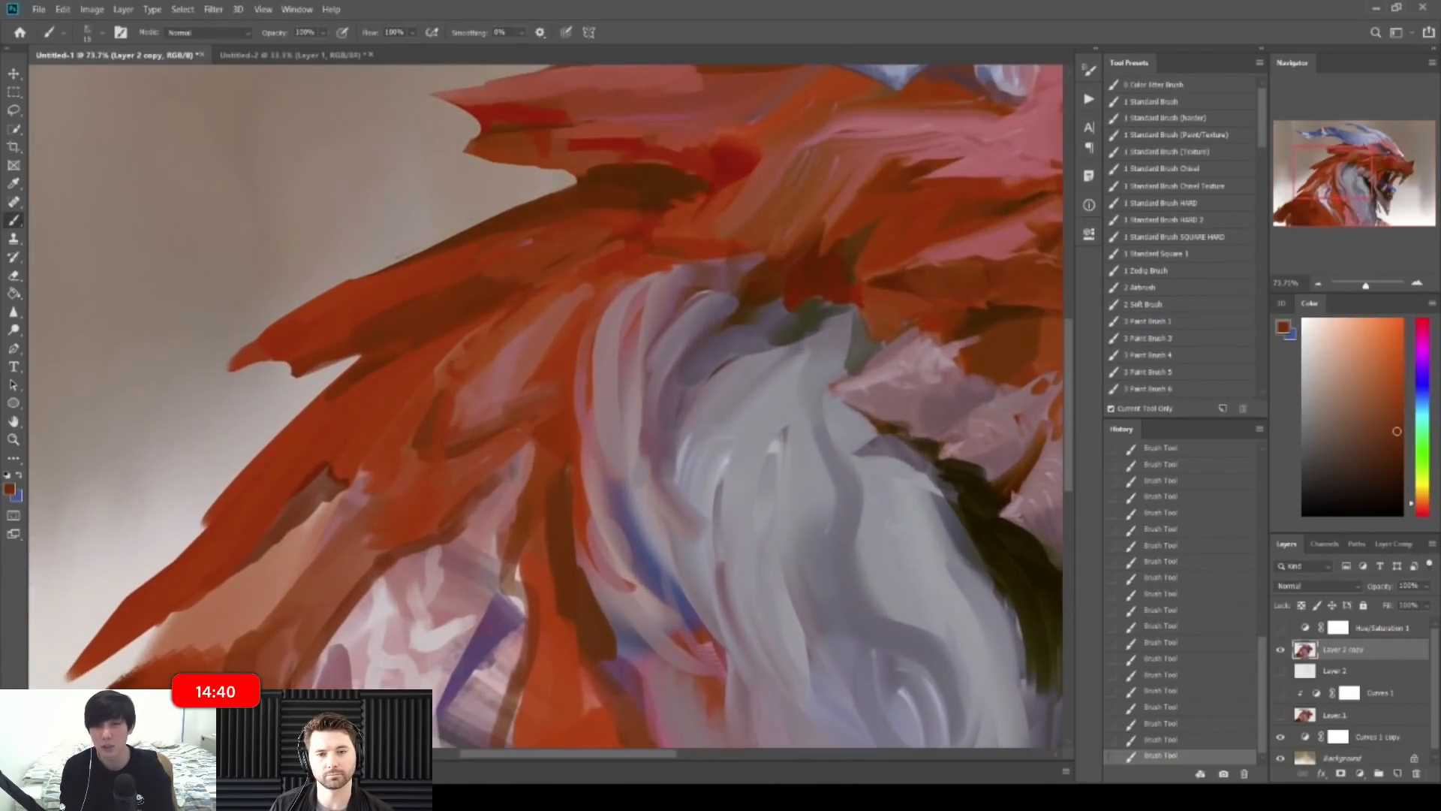
key("ctrl+z")
left_click(970, 482, "alt")
key("bracketleft")
key("bracketleft")
left_click_drag(451, 453, 550, 410)
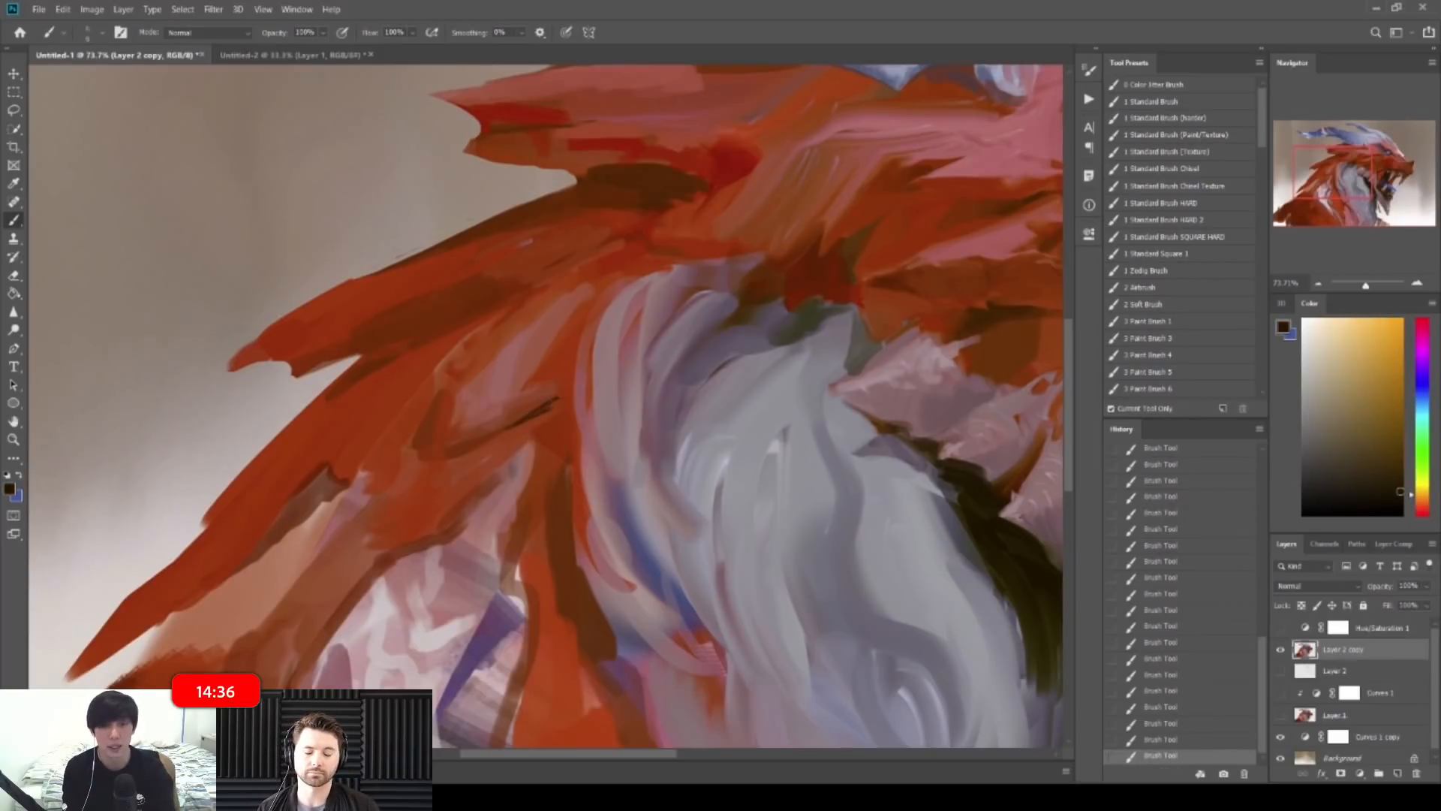
left_click_drag(559, 394, 496, 364)
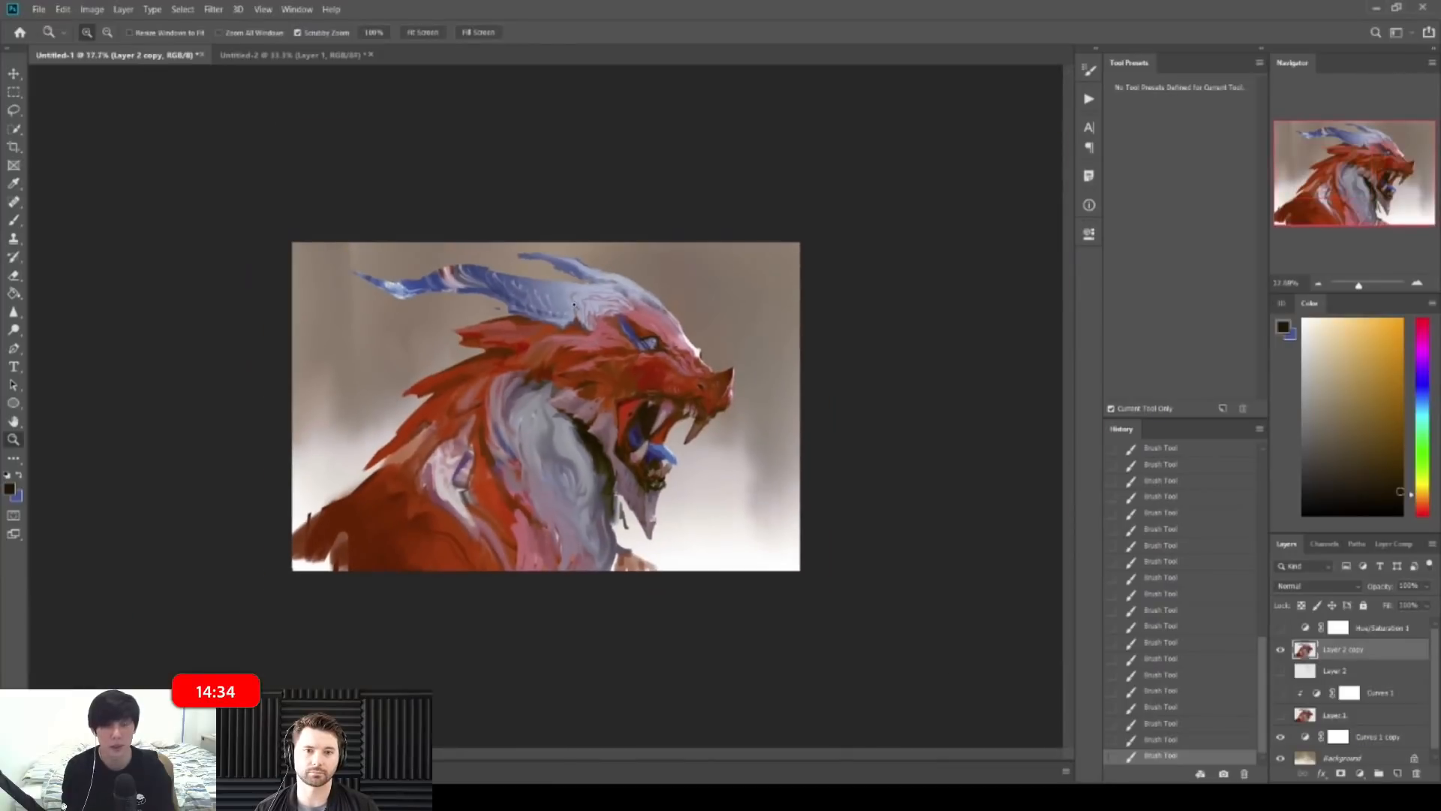
left_click_drag(393, 370, 478, 376)
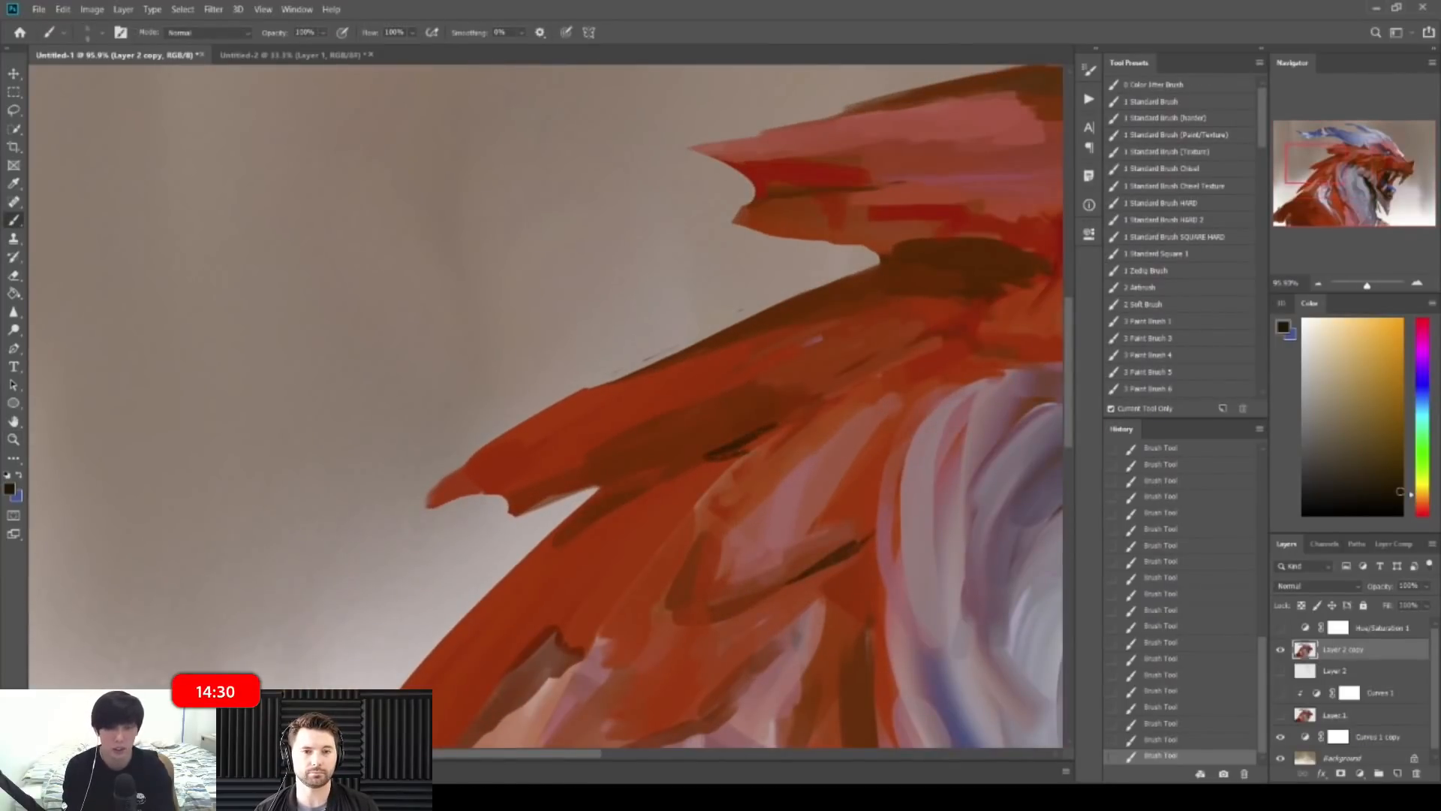
left_click(770, 443, "alt")
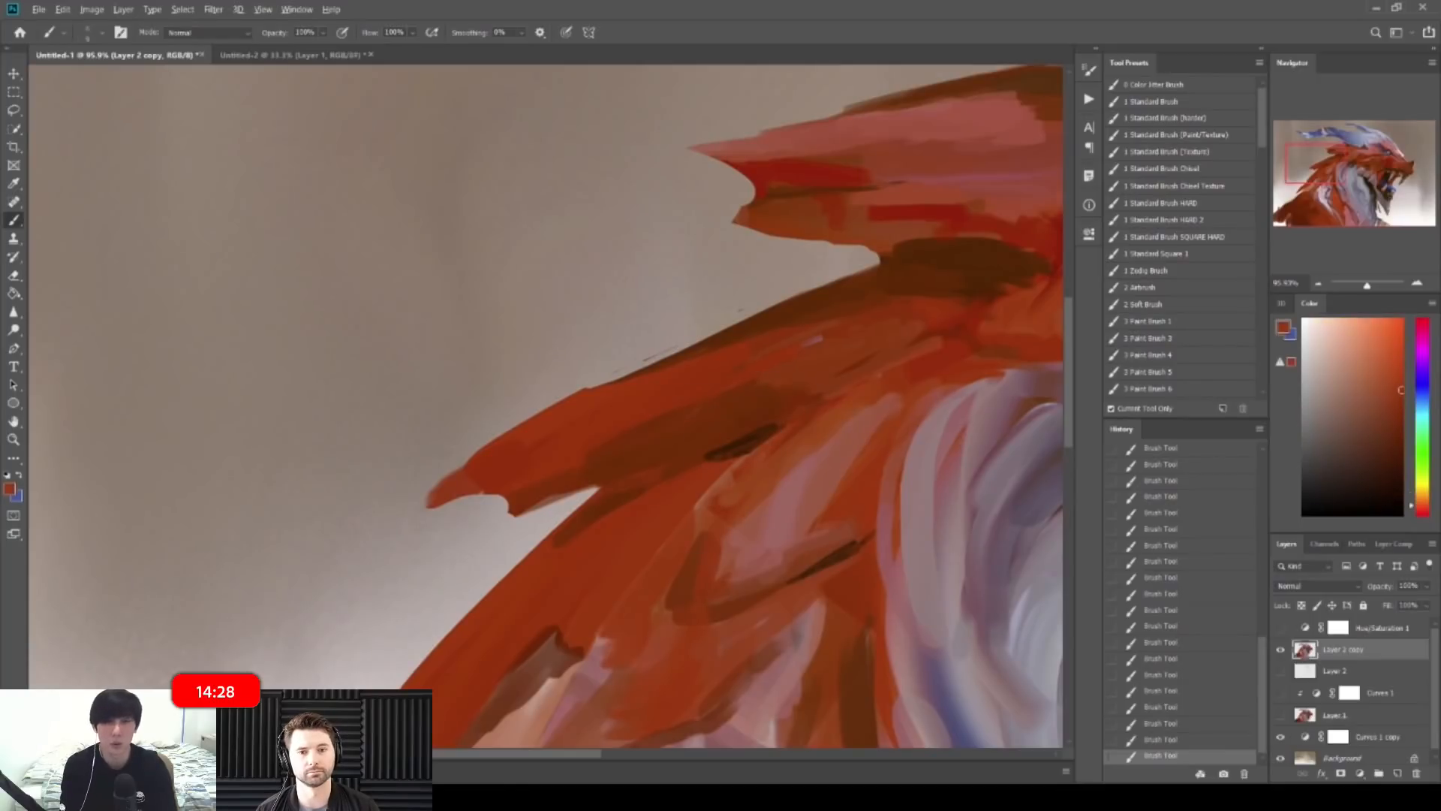
left_click_drag(795, 431, 729, 380)
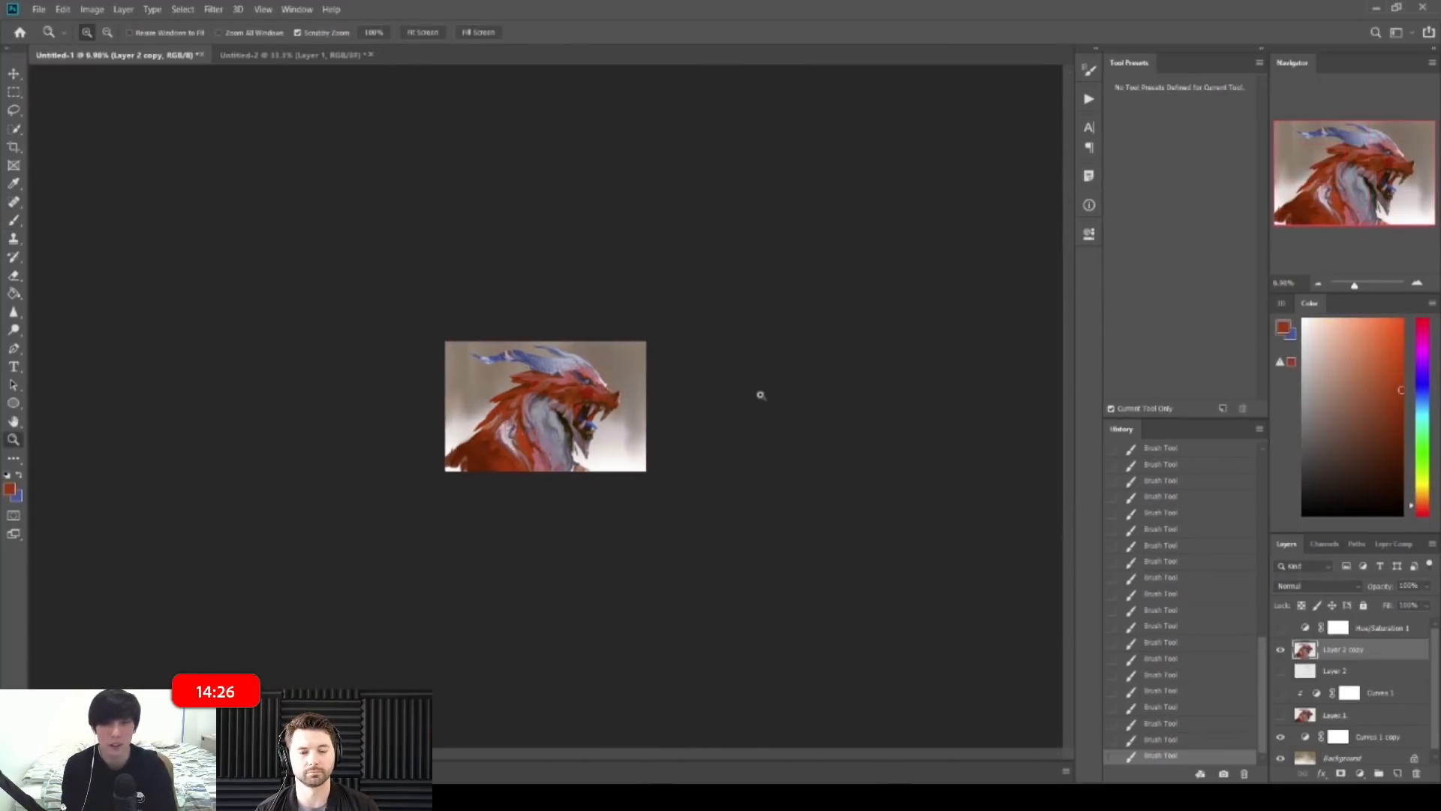
Step: Mirror the canvas and dab darker red and brown paint along the spike edge
key("ctrl+shift+h")
left_click_drag(707, 456, 720, 466)
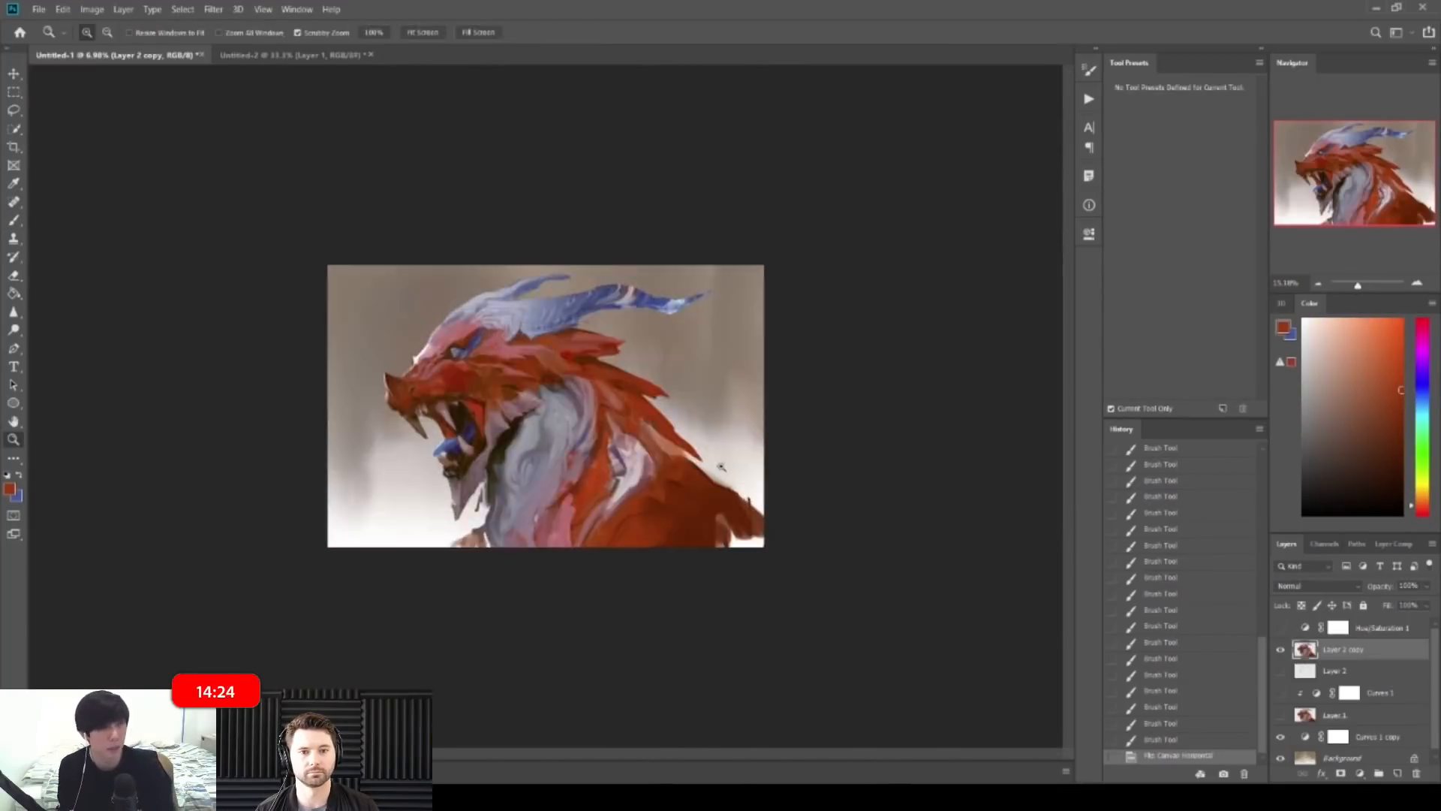
mouse_move(617, 390)
left_mouse_down()
mouse_move(724, 420)
mouse_move(746, 409)
left_mouse_up()
left_click(705, 420, "alt")
left_click(702, 379, "alt")
left_click(640, 365, "alt")
left_click_drag(694, 487, 687, 473)
mouse_move(689, 472)
left_mouse_down()
mouse_move(698, 494)
mouse_move(713, 480)
mouse_move(635, 385)
mouse_move(679, 391)
left_mouse_up()
Step: Paint reddish-brown strokes on the spike and mane
left_click(709, 469, "alt")
left_click(810, 450, "alt")
mouse_move(787, 437)
left_mouse_down()
mouse_move(809, 452)
mouse_move(829, 429)
left_mouse_up()
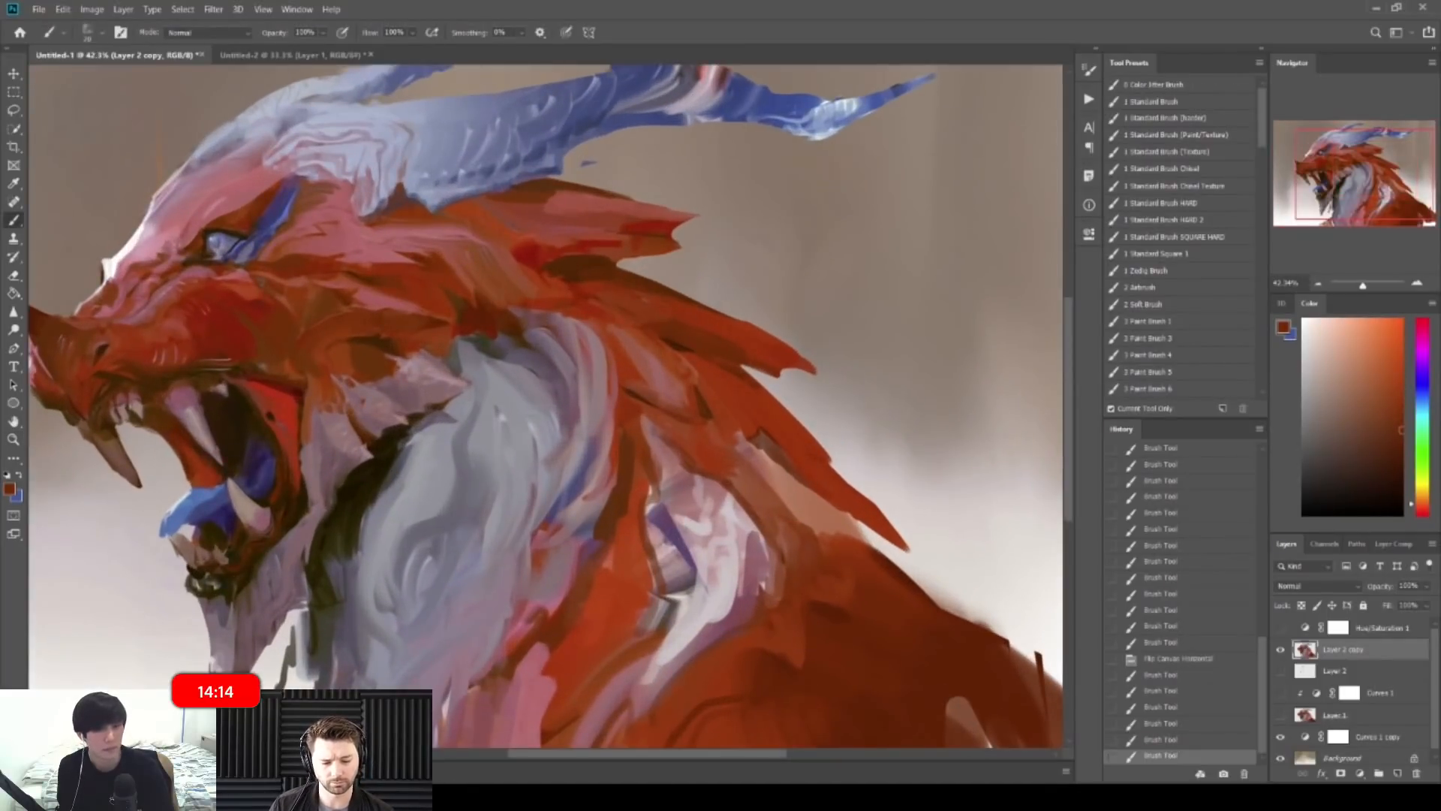
left_click(829, 473, "alt")
left_click_drag(818, 480, 840, 495)
mouse_move(875, 450)
left_mouse_down()
mouse_move(791, 422)
mouse_move(821, 401)
mouse_move(852, 417)
left_mouse_up()
Step: Darken the mane spike's lower edge with a dark brown line
left_click(705, 363, "alt")
left_click(681, 373, "alt")
left_click_drag(671, 367, 735, 400)
left_click(659, 367, "alt")
left_click_drag(730, 398, 790, 426)
left_click_drag(776, 414, 817, 447)
mouse_move(788, 420)
left_mouse_down()
mouse_move(814, 444)
mouse_move(773, 390)
left_mouse_up()
Step: Darken the spike's upper edge and mirror the canvas back to its original orientation
mouse_move(615, 337)
left_mouse_down()
mouse_move(675, 312)
mouse_move(778, 353)
left_mouse_up()
left_click(675, 315, "alt")
left_click_drag(699, 314, 894, 407)
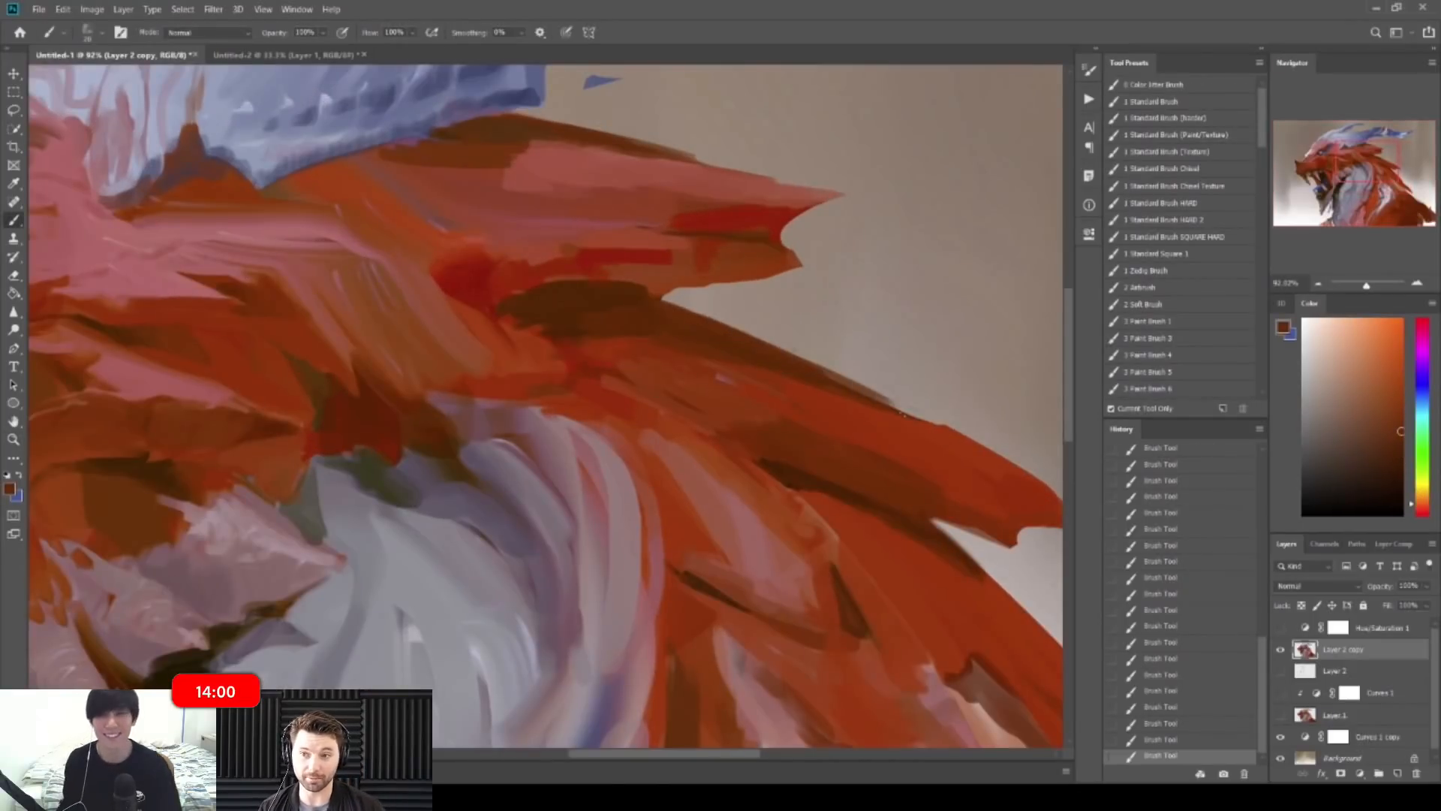
left_click(798, 482, "alt")
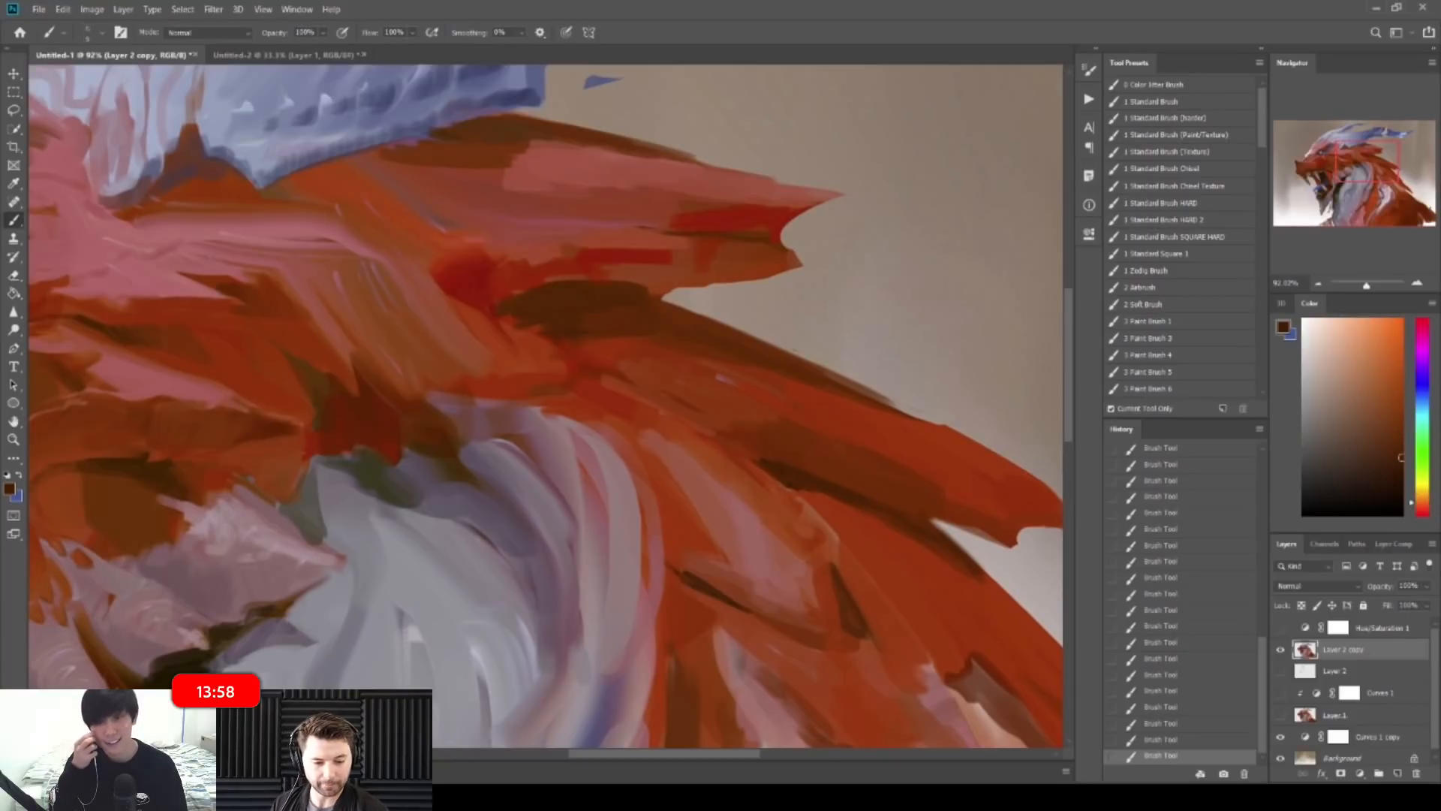
left_click(224, 632, "alt")
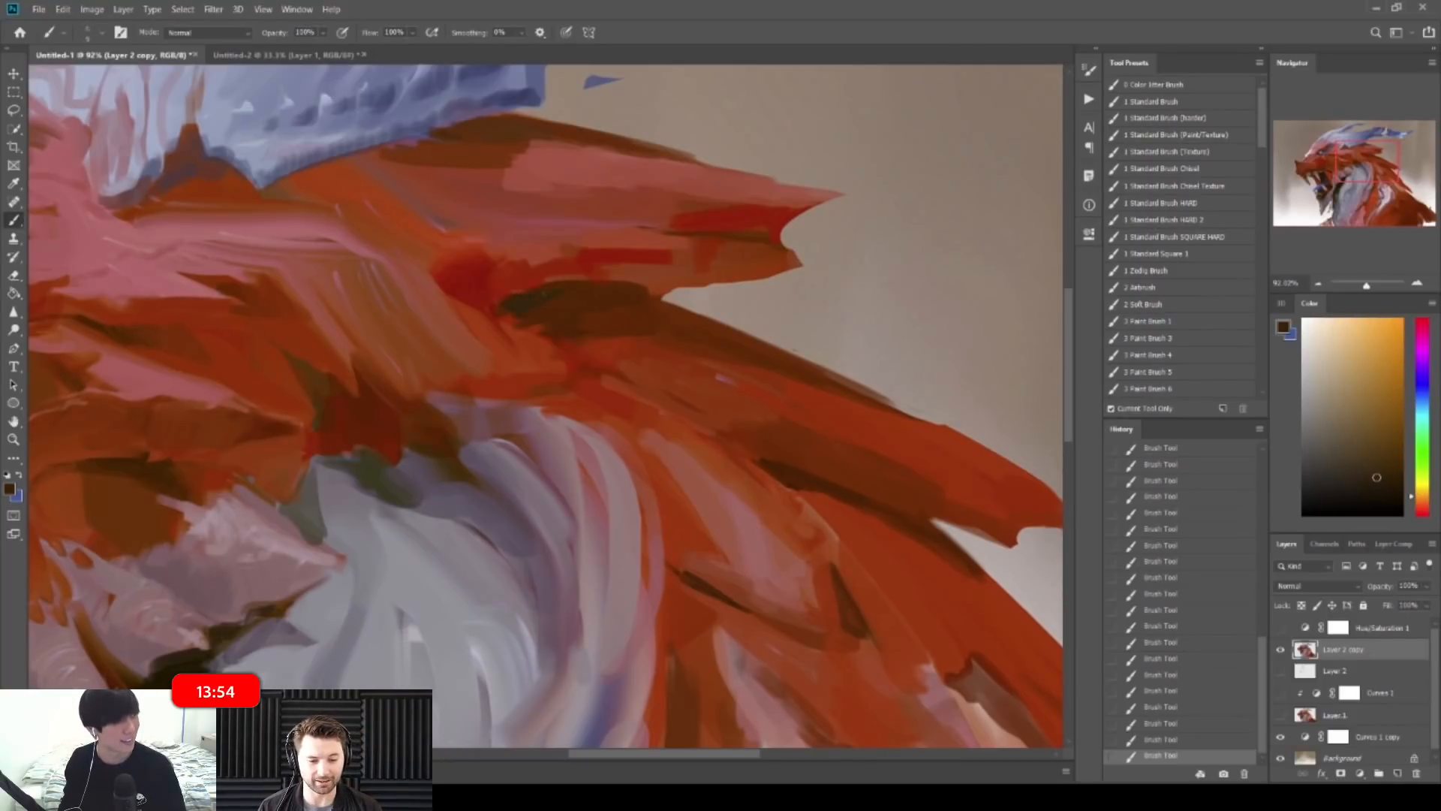
left_click(360, 431, "alt")
left_click_drag(750, 285, 594, 275)
key("F2")
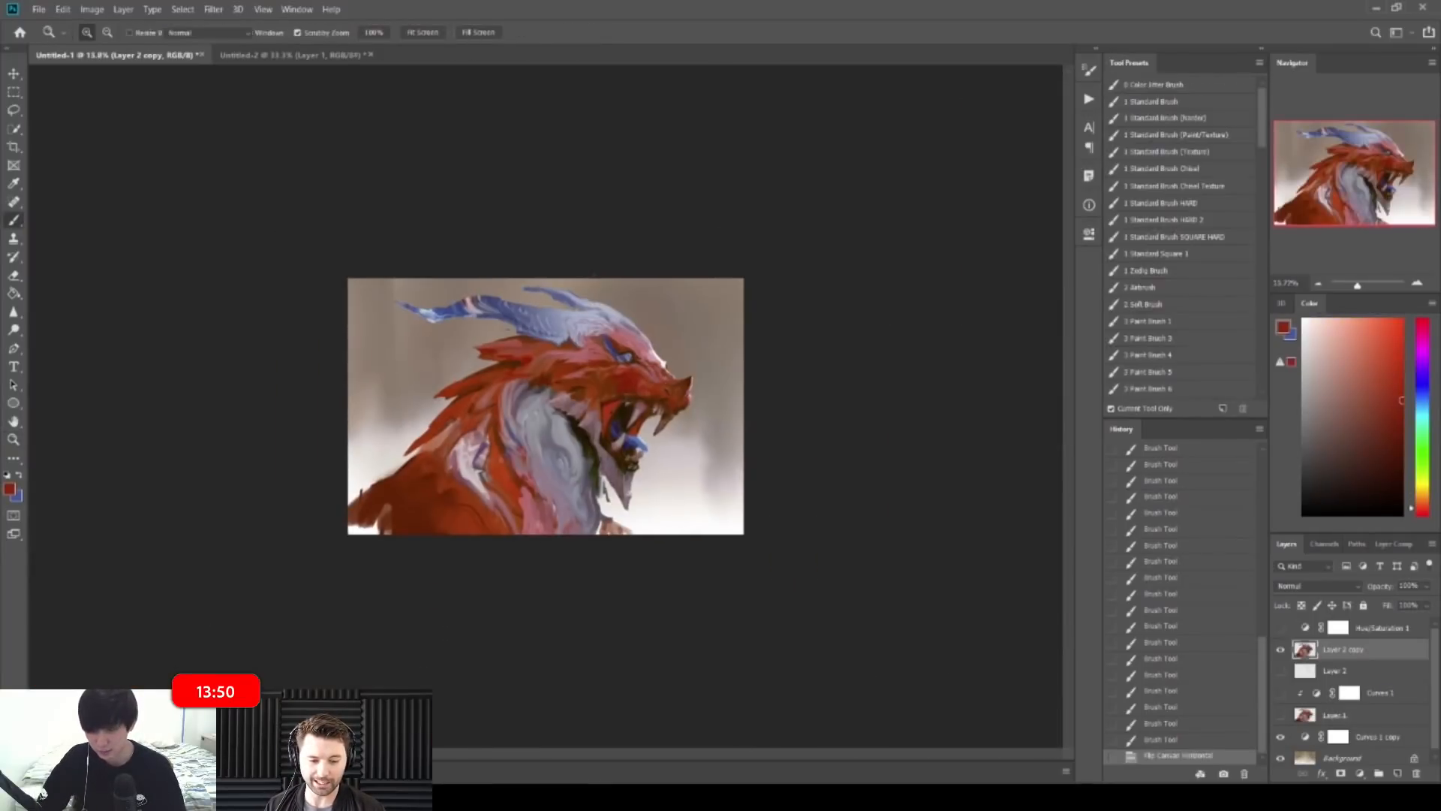
Step: Paint dark and lighter red-brown strokes on the mane using colours sampled from it
left_click_drag(491, 355, 547, 347)
left_click(660, 441, "alt")
left_click(650, 426, "alt")
left_click_drag(589, 409, 686, 420)
left_click(668, 435, "alt")
left_click_drag(795, 383, 739, 383)
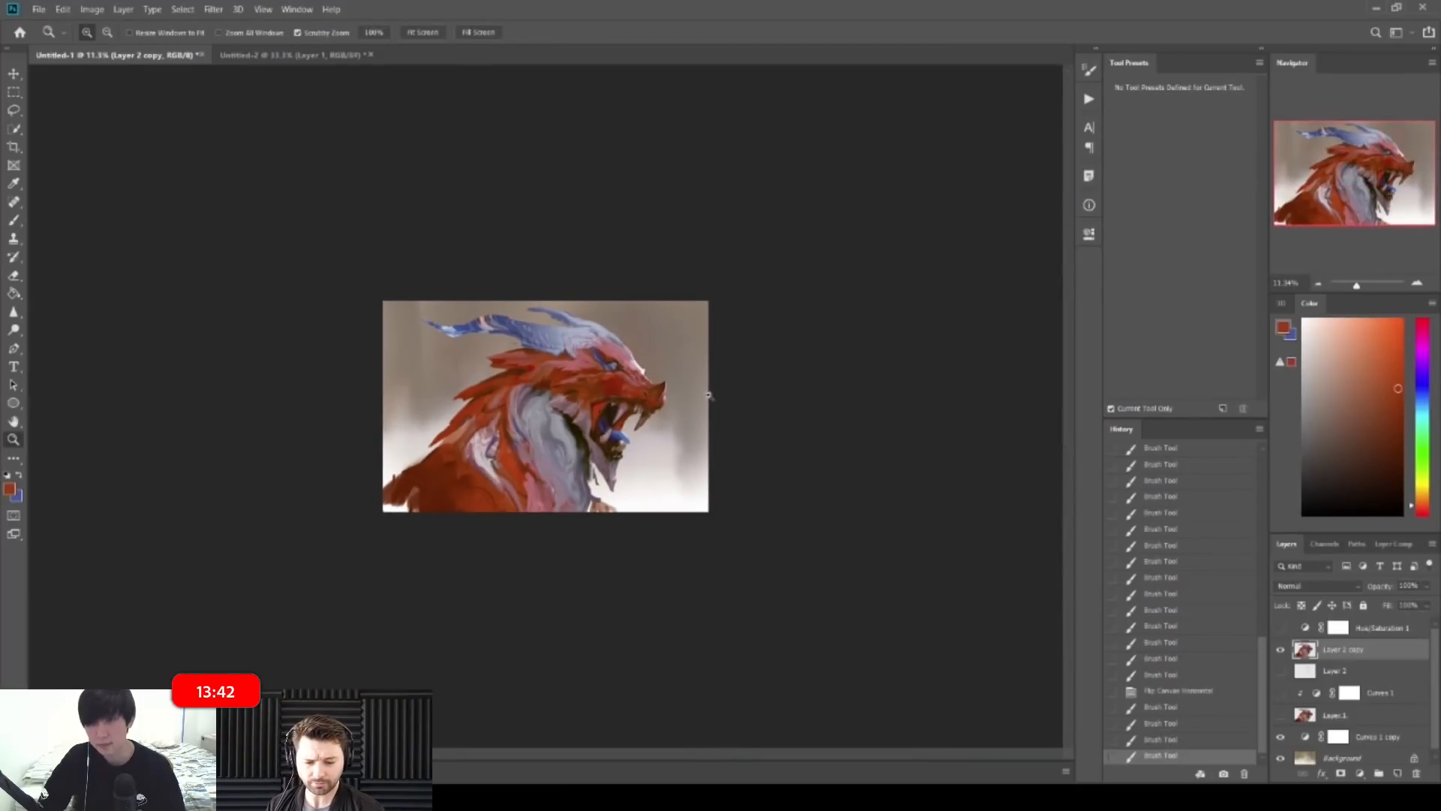
Step: Add dark brown strokes beside the eye, under the blue band, with a smaller brush
left_click_drag(597, 362, 647, 350)
key("b")
left_click(653, 350, "alt")
left_click(609, 368)
key("ctrl+z")
key("[")
key("[")
key("[")
left_click_drag(633, 388, 647, 399)
left_click_drag(627, 386, 654, 403)
key("z")
mouse_move(575, 327)
left_mouse_down()
mouse_move(557, 308)
mouse_move(507, 327)
left_mouse_up()
key("b")
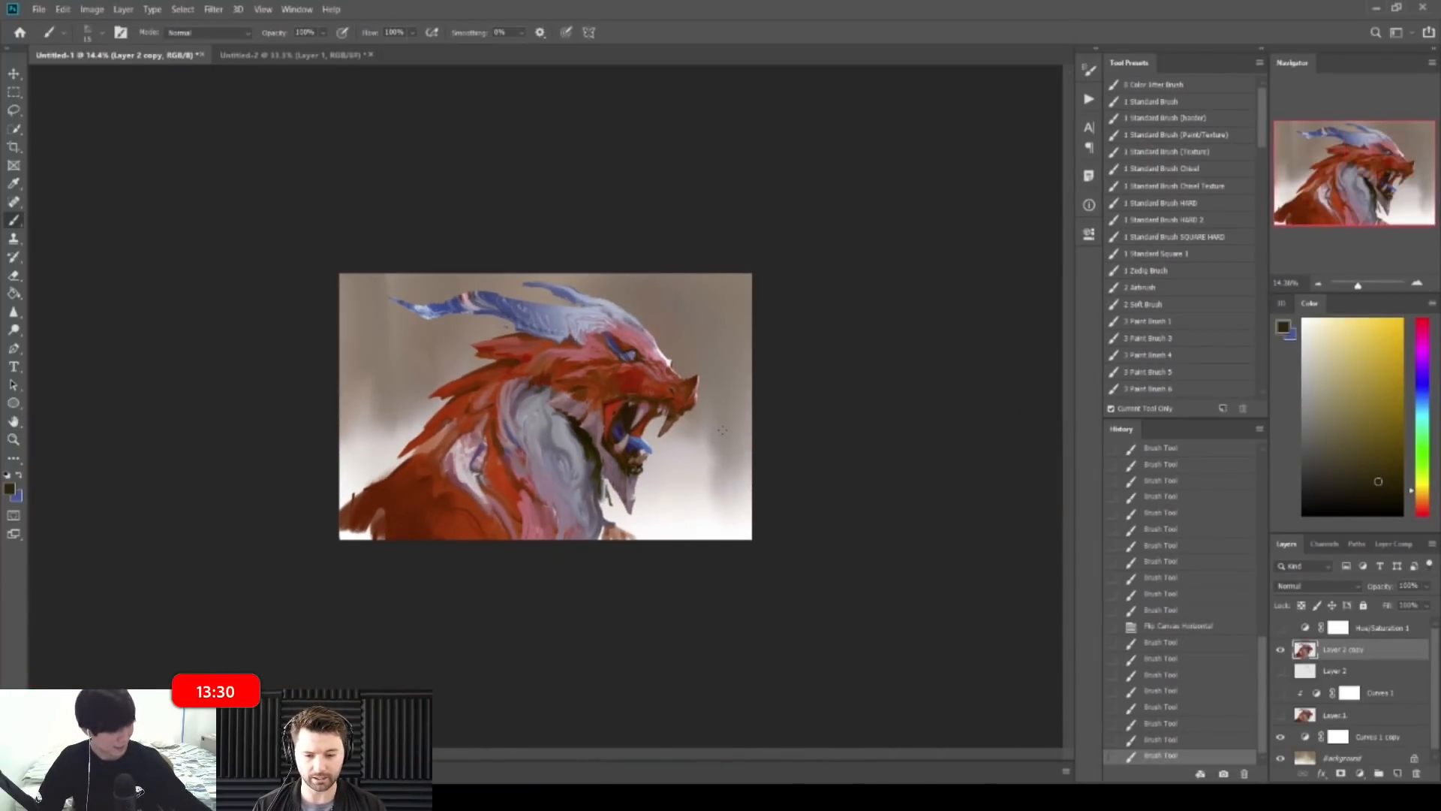
Step: Break up the dark line by the eye with short red-brown hatch strokes
key("z")
mouse_move(490, 408)
left_mouse_down()
mouse_move(537, 409)
mouse_move(463, 406)
left_mouse_up()
key("b")
left_click(464, 401, "alt")
left_click_drag(473, 396, 475, 402)
left_click_drag(485, 389, 486, 397)
left_click_drag(496, 385, 497, 393)
mouse_move(508, 380)
left_mouse_down()
mouse_move(542, 352)
mouse_move(524, 308)
mouse_move(512, 397)
mouse_move(542, 397)
left_mouse_up()
key("z")
Step: Paint a red stroke on the mane with a larger brush
key("b")
left_click(476, 361, "alt")
left_click(456, 374, "alt")
key("bracketright")
left_click_drag(434, 399, 463, 381)
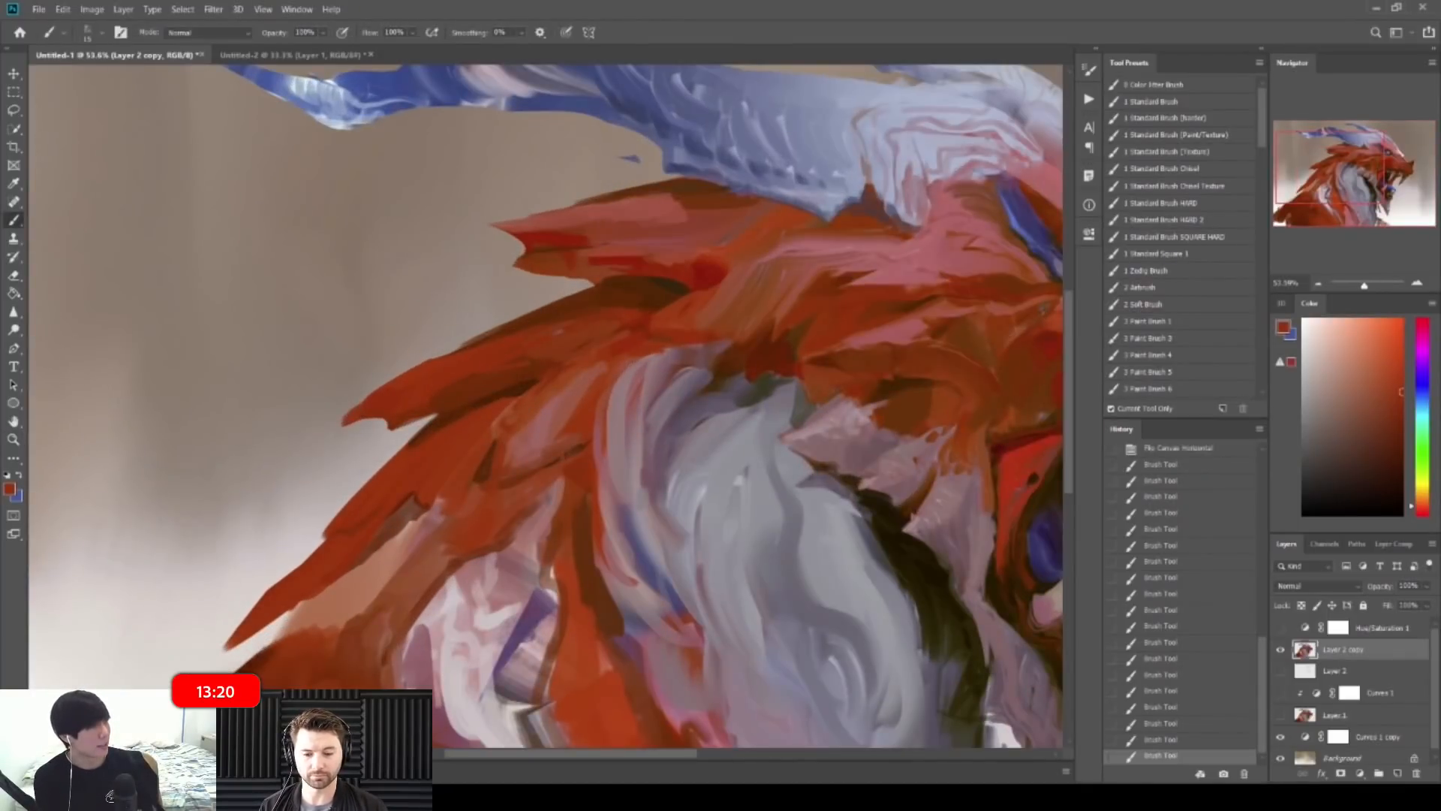
key("z")
left_click_drag(559, 254, 515, 248)
key("b")
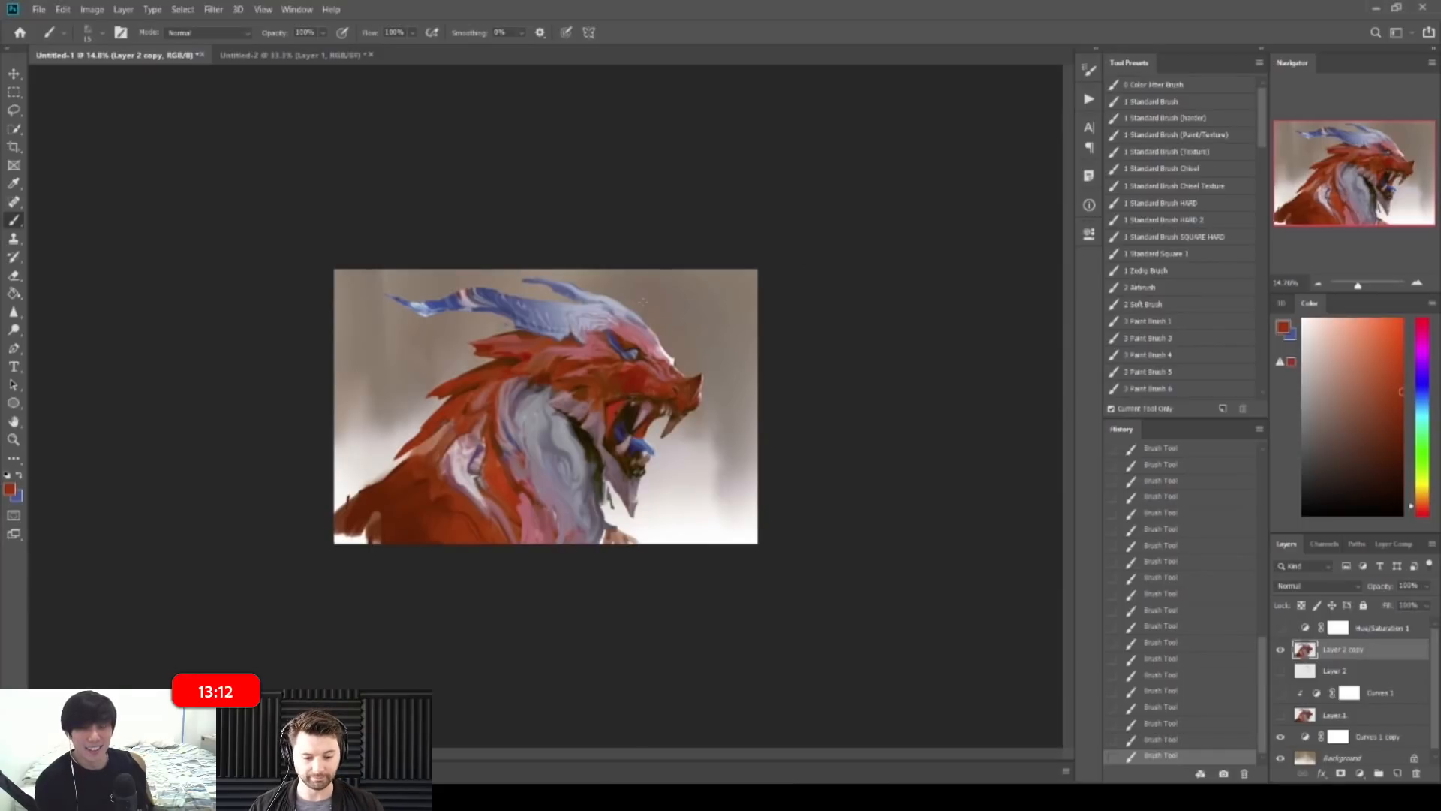
Step: Sample blues from the brow band, then mirror the canvas horizontally to check the head
key("z")
left_click_drag(661, 251, 713, 255)
key("b")
left_click(709, 269, "alt")
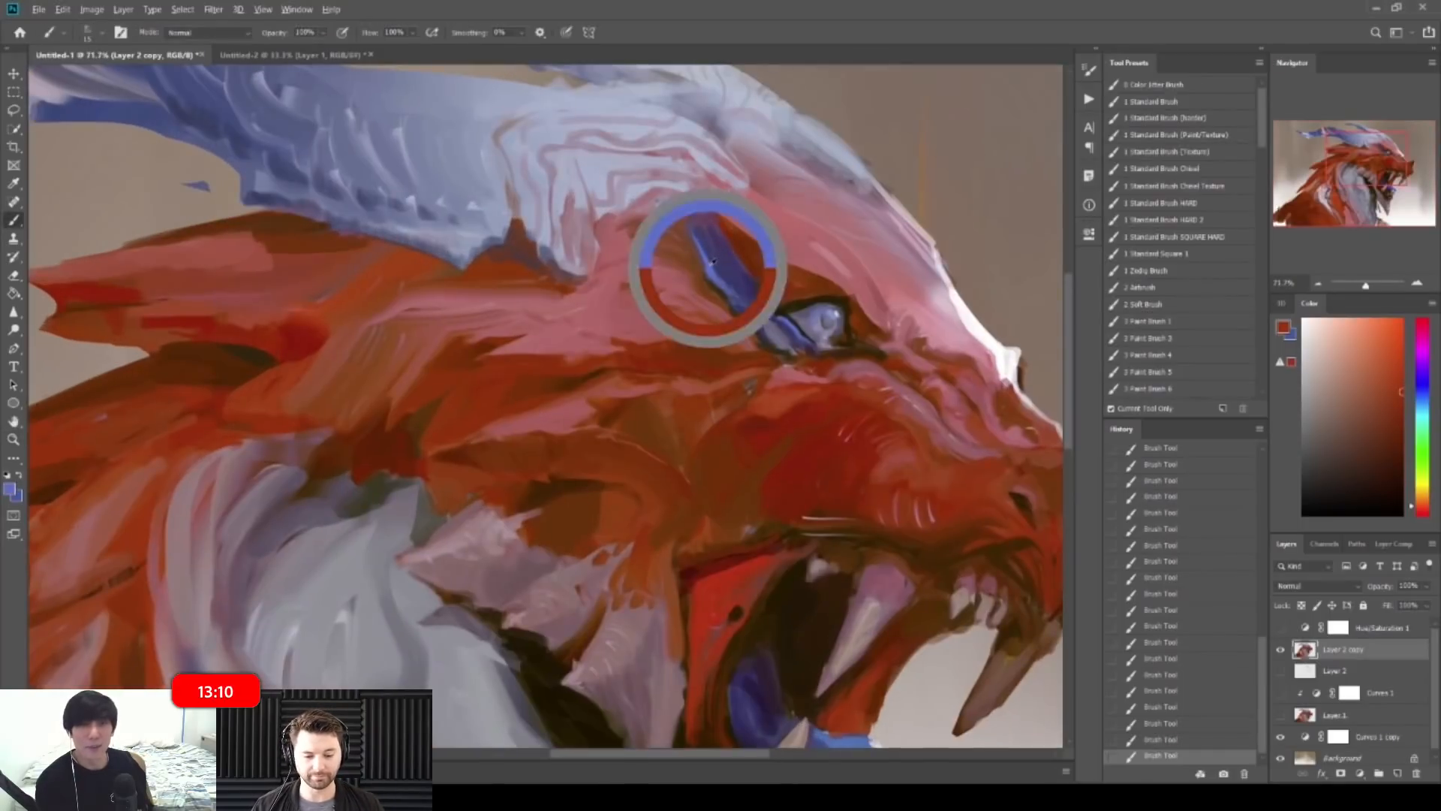
left_click(722, 270, "alt")
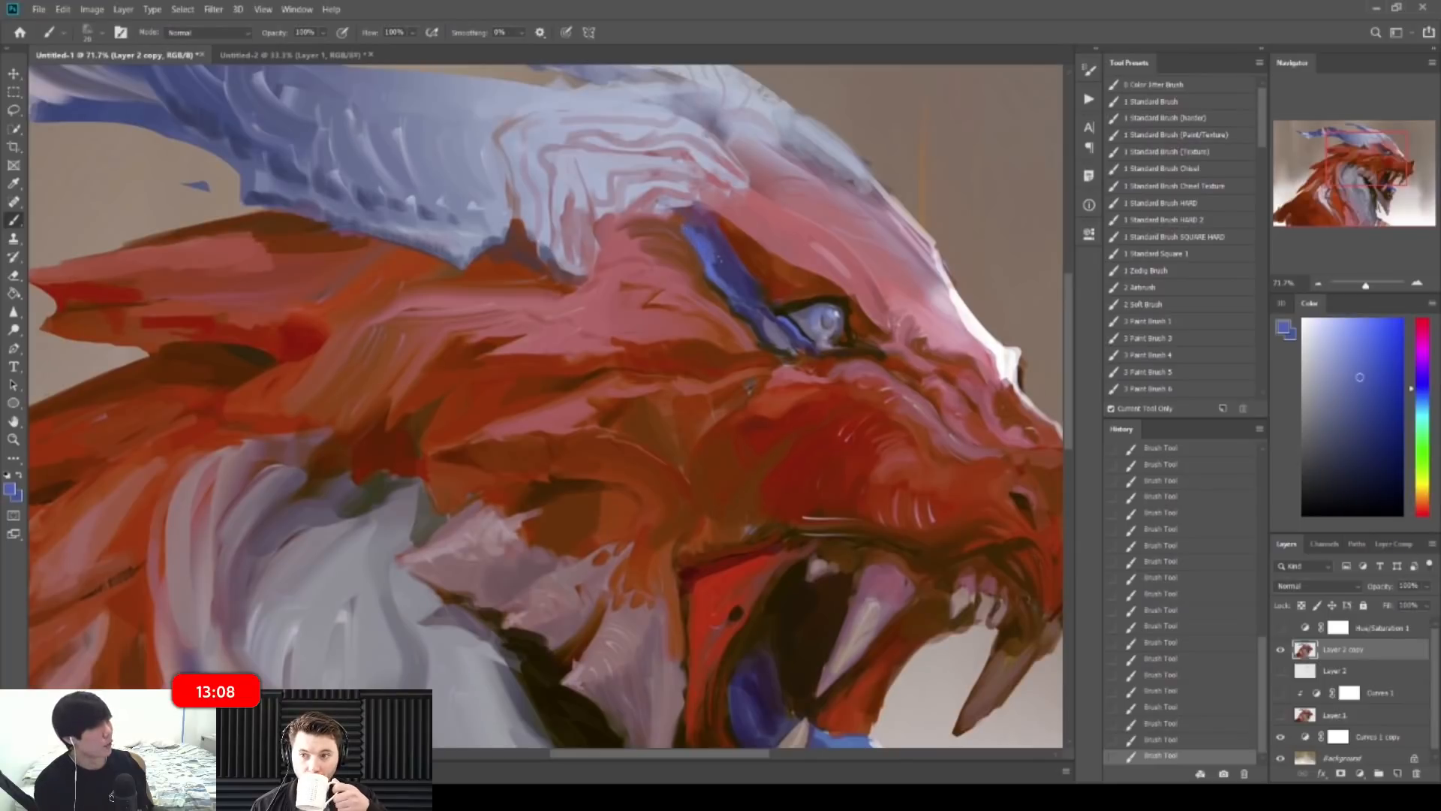
key("z")
left_click_drag(767, 259, 722, 251)
key("b")
key("ctrl+shift+h")
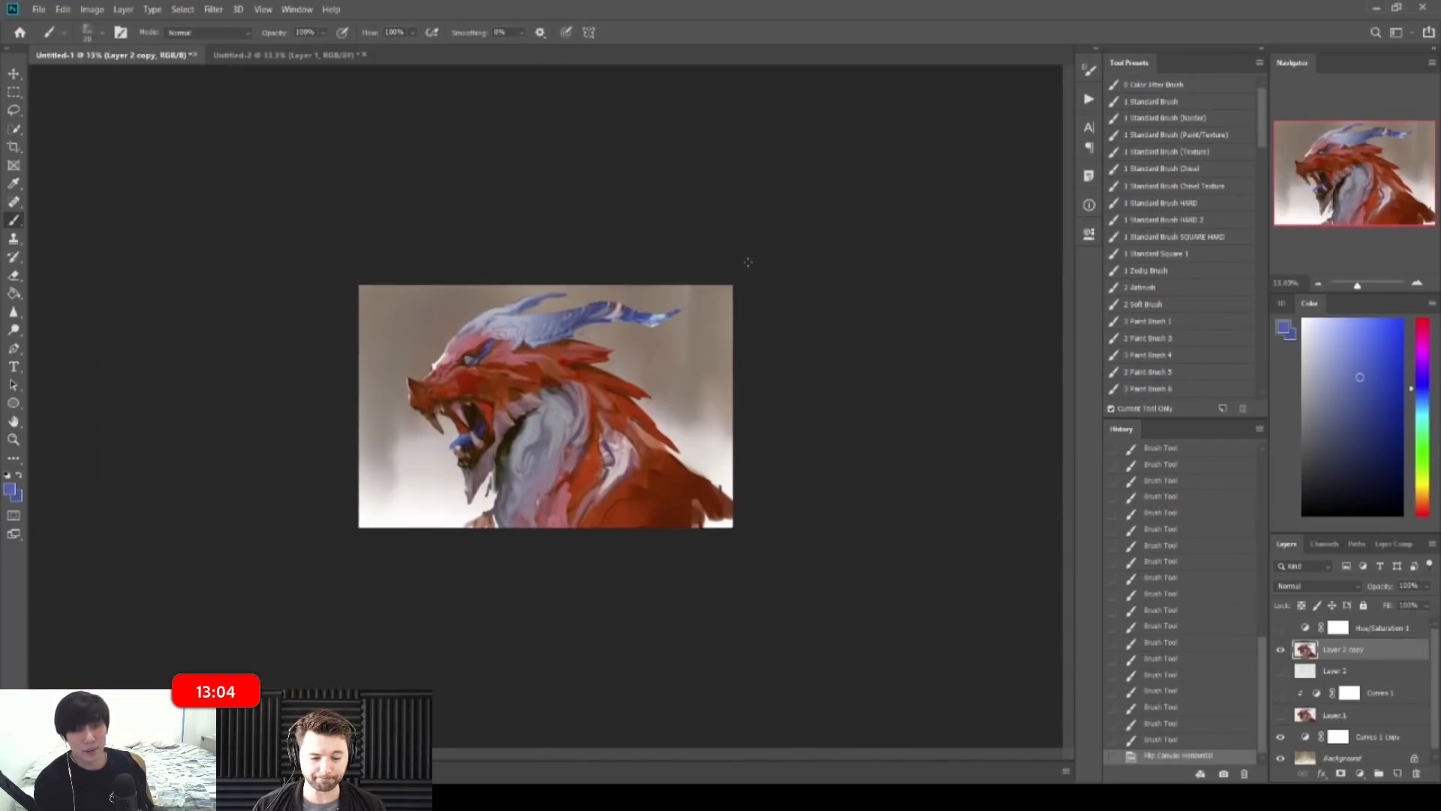
Step: Add short red-brown strokes on the head
key("z")
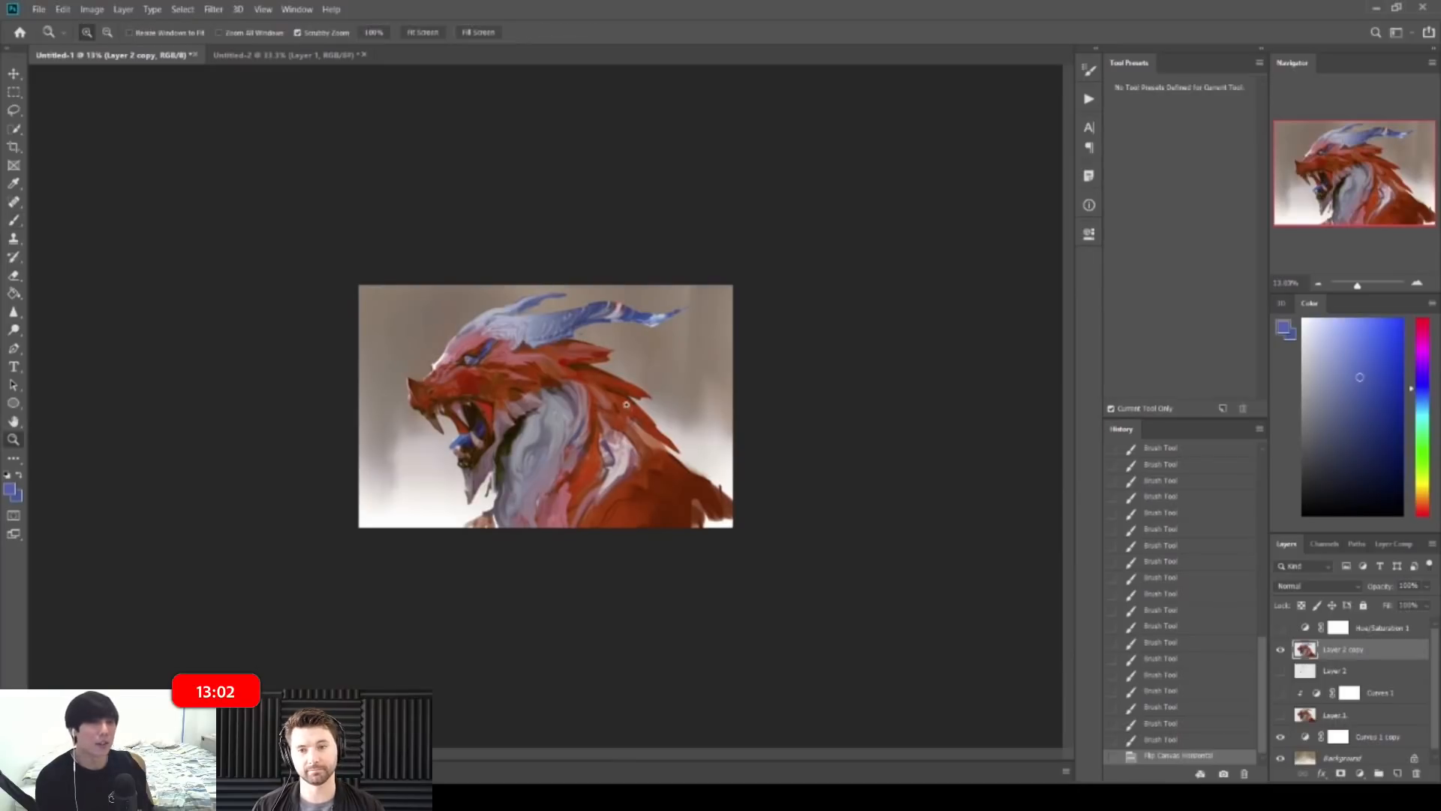
left_click_drag(589, 402, 638, 405)
key("b")
left_click(776, 448, "alt")
left_click_drag(775, 441, 754, 421)
left_click_drag(764, 439, 756, 412)
left_click_drag(765, 435, 753, 398)
key("z")
left_click_drag(780, 319, 734, 325)
key("b")
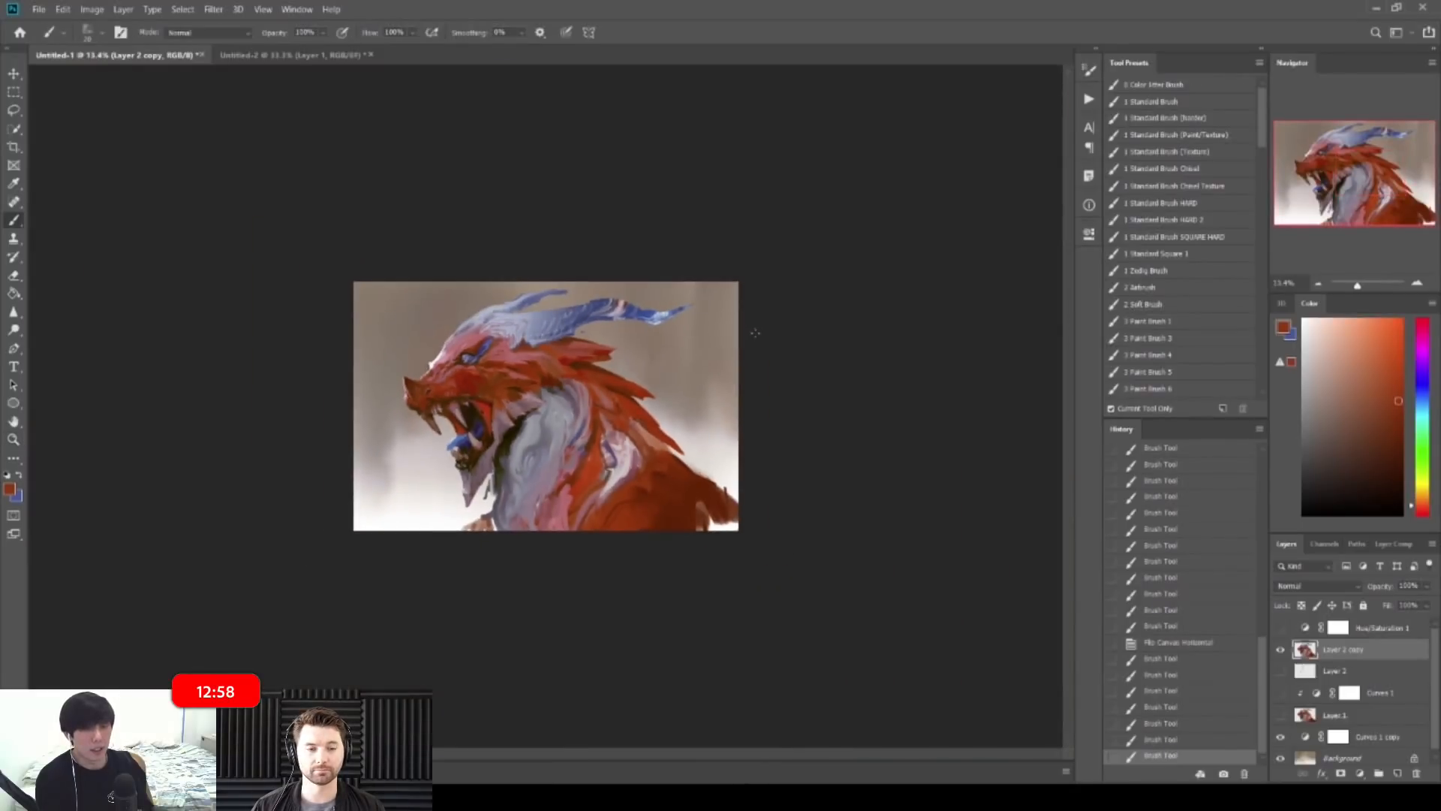
Step: Paint a darker stroke across the head and resample nearby colours
key("z")
left_click_drag(687, 492, 718, 493)
key("b")
left_click(766, 624, "alt")
left_click(760, 607, "alt")
mouse_move(768, 620)
left_mouse_down()
mouse_move(759, 600)
mouse_move(863, 492)
mouse_move(843, 485)
left_mouse_up()
left_click(817, 574, "alt")
left_click(831, 518, "alt")
key("z")
key("b")
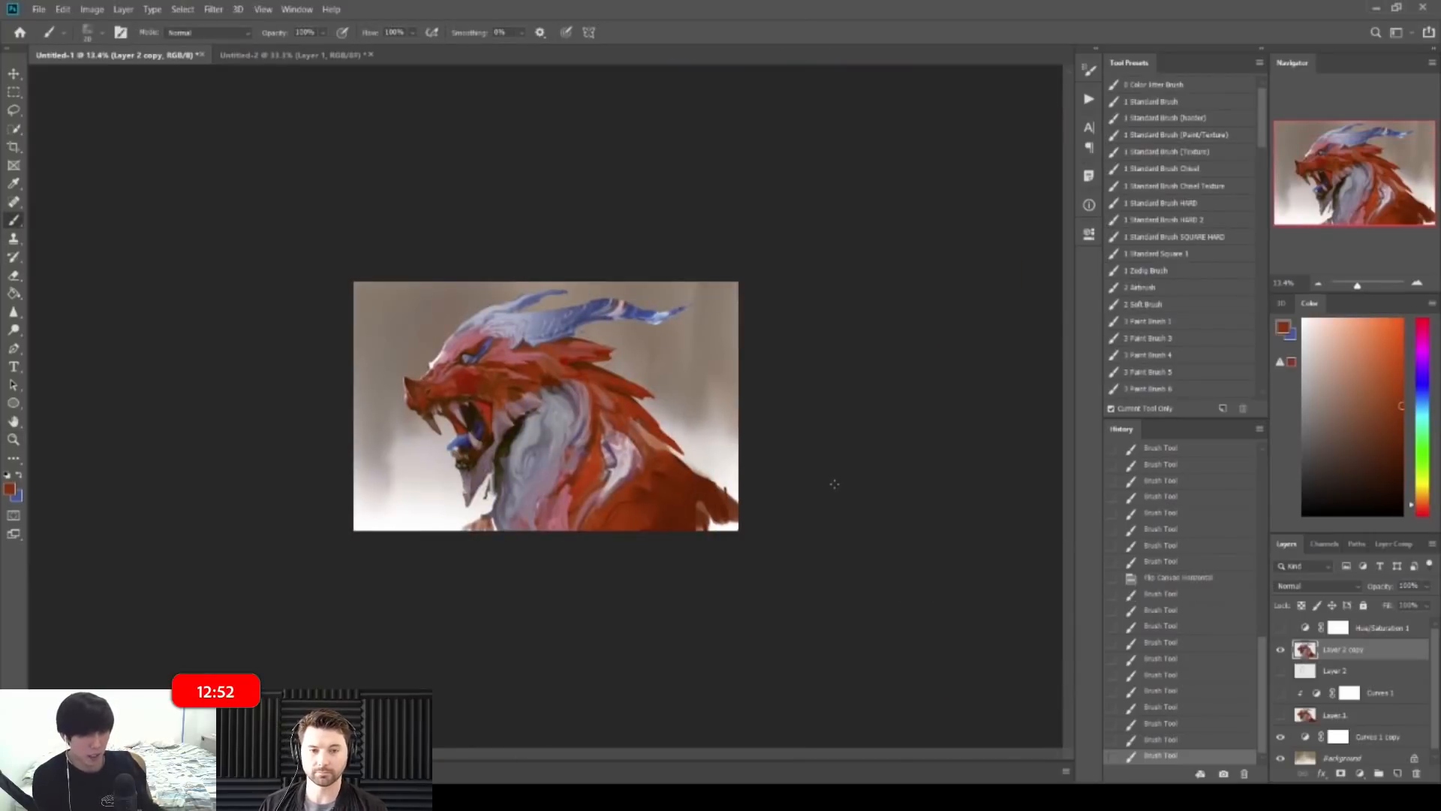
Step: Smooth the cheek with strokes in colours sampled from it
key("z")
left_click_drag(513, 392, 552, 393)
key("b")
left_click(390, 341, "alt")
left_click(383, 334, "alt")
left_click_drag(372, 312, 396, 338)
left_click_drag(382, 315, 405, 347)
left_click(397, 351, "alt")
key("z")
left_click_drag(432, 289, 385, 286)
key("b")
key("z")
left_click_drag(473, 348, 499, 349)
Step: Undo the last cheek strokes and repaint the head in a redder tone
key("ctrl+z")
key("ctrl+z")
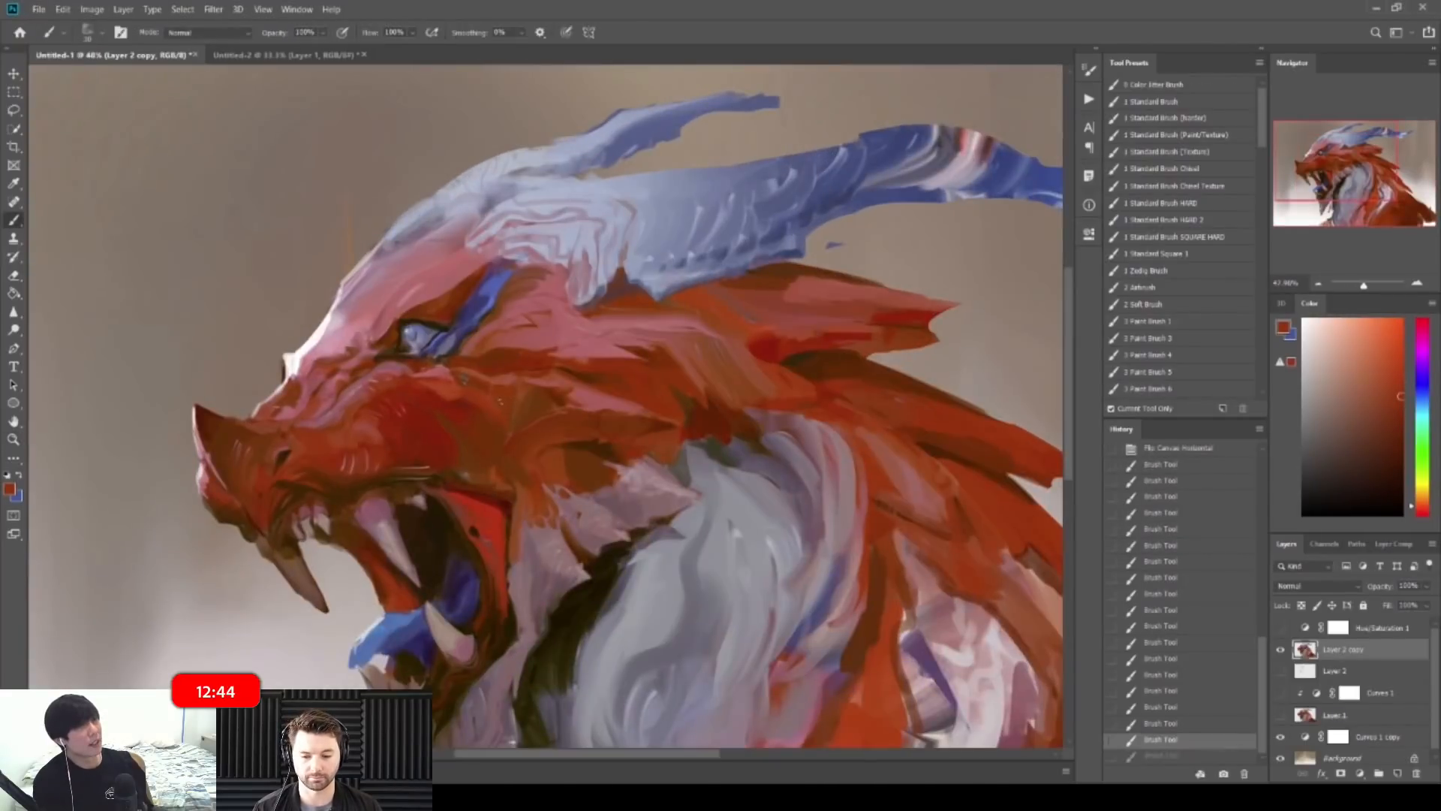
left_click(492, 393, "alt")
left_click(460, 422, "alt")
left_click_drag(505, 411, 489, 428)
key("z")
mouse_move(616, 340)
left_mouse_down()
mouse_move(569, 337)
mouse_move(630, 349)
mouse_move(681, 328)
left_mouse_up()
key("b")
Step: Mirror the canvas again and sample a brighter red from the painting
key("F2")
key("z")
key("b")
left_click(632, 352, "alt")
left_click(676, 337, "alt")
key("z")
left_click_drag(679, 315, 612, 299)
key("b")
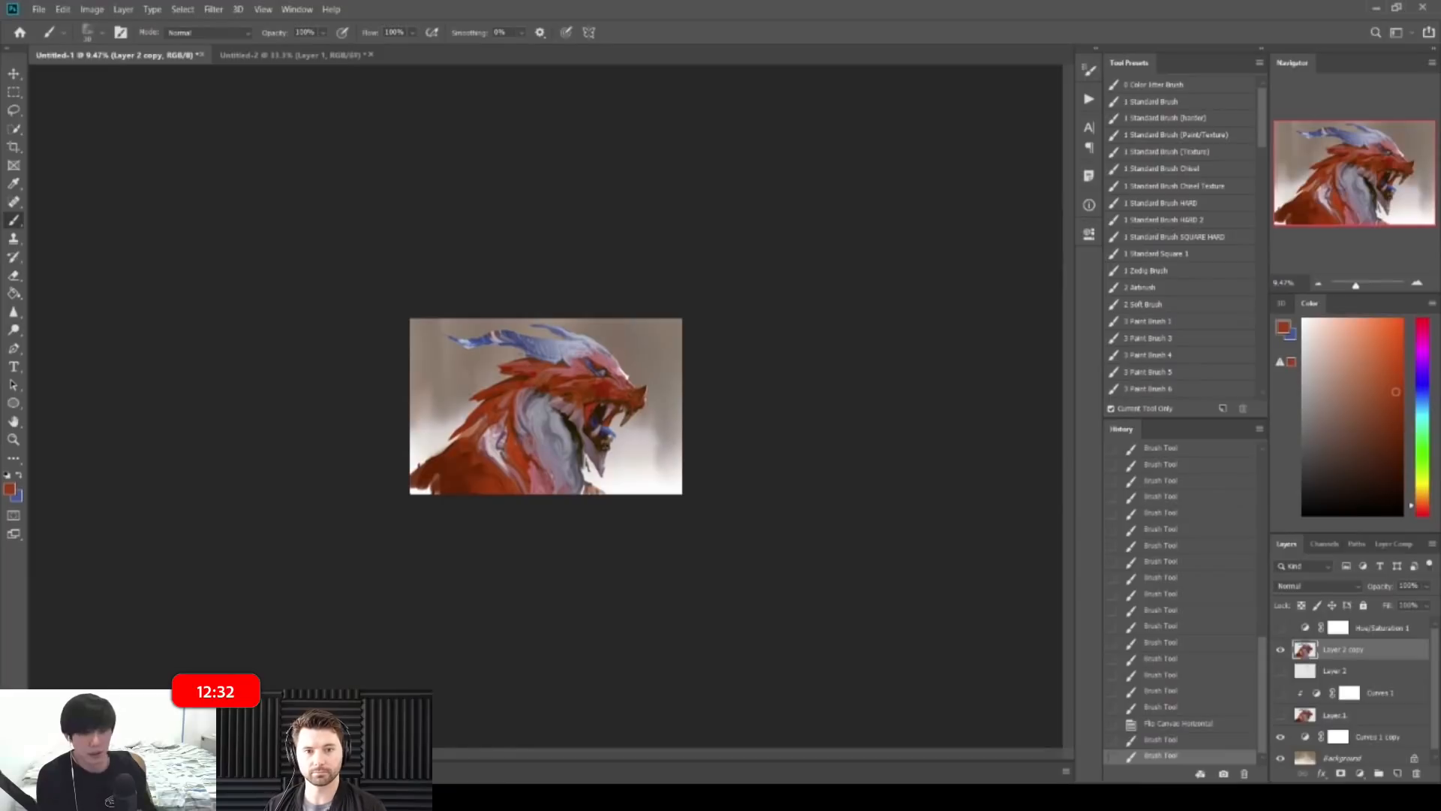
Step: Paint light gray strokes along the neck fold with a smaller brush
key("z")
key("b")
mouse_move(566, 423)
left_mouse_down()
mouse_move(633, 424)
mouse_move(544, 424)
mouse_move(497, 493)
left_mouse_up()
key("z")
key("b")
left_click(478, 414, "alt")
key("[")
key("ctrl+z")
key("[")
key("[")
mouse_move(469, 425)
left_mouse_down()
mouse_move(474, 468)
mouse_move(499, 495)
left_mouse_up()
Step: Review the whole painting, select the Background layer and show the other brush types
key("z")
left_click_drag(501, 318, 456, 311)
key("b")
key("z")
left_click_drag(502, 233, 494, 229)
key("b")
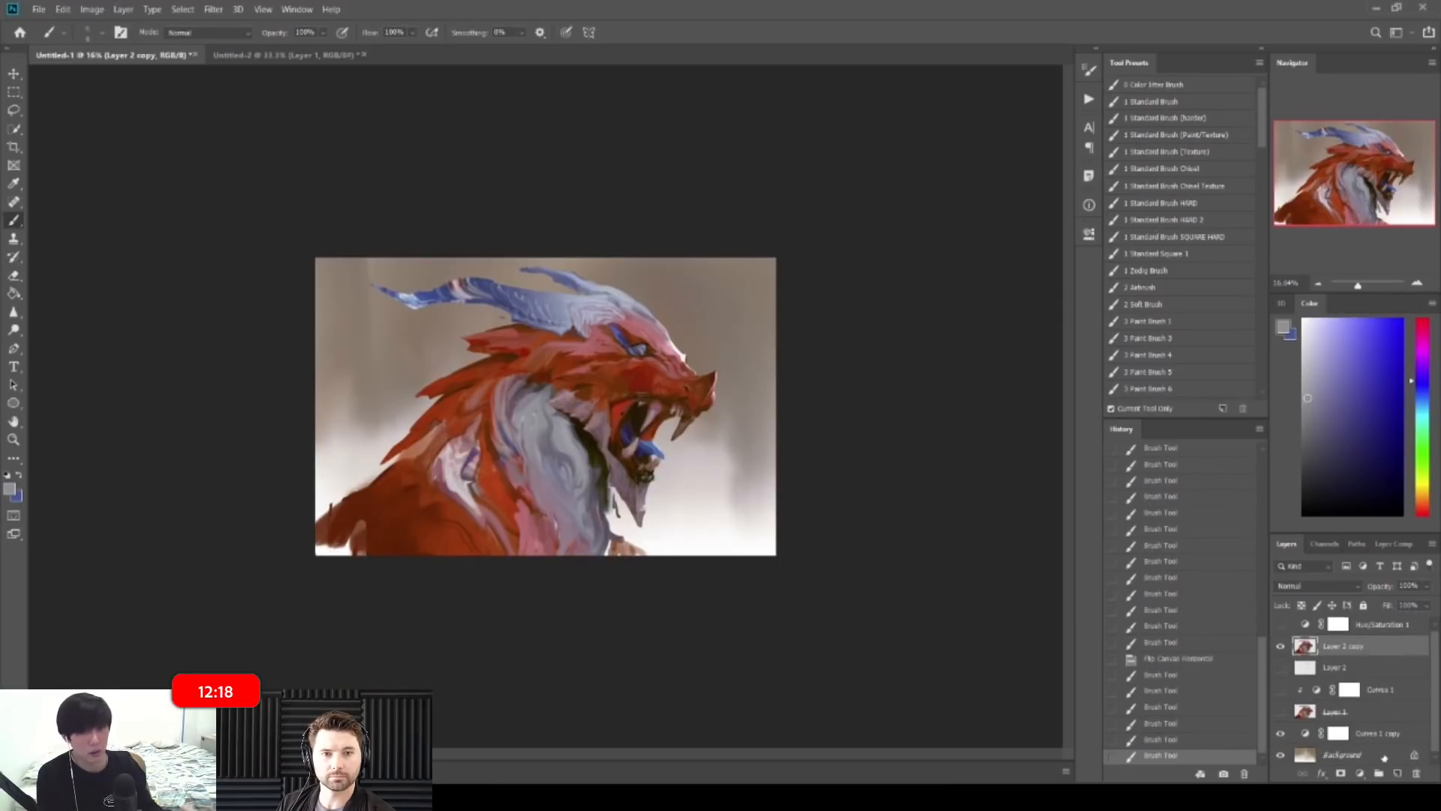
left_click(1383, 759)
right_click(14, 220)
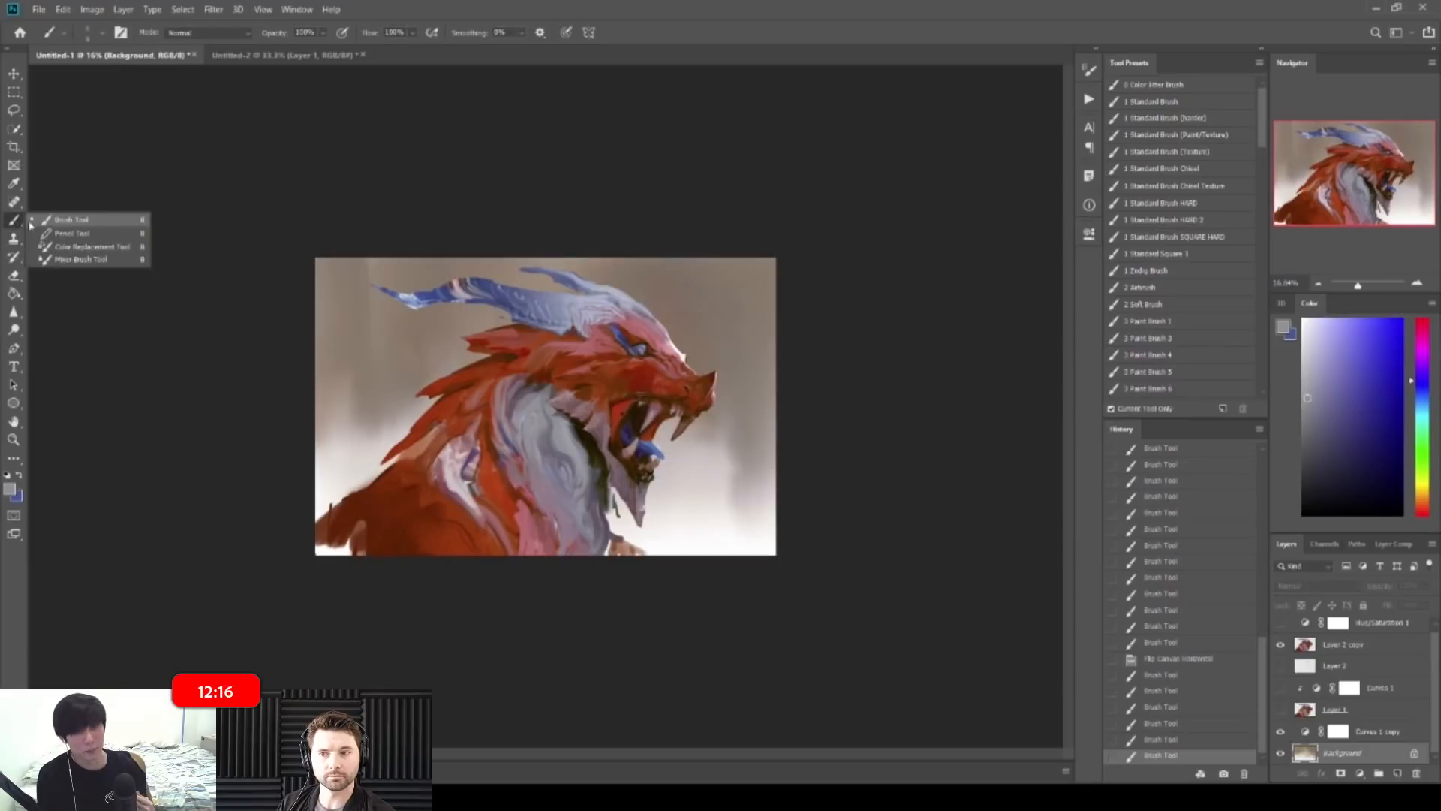
Step: Switch to the Mixer Brush with the texture charcoal preset, discarding two trial strokes
left_click(75, 258)
left_click_drag(351, 318, 342, 325)
mouse_move(342, 414)
left_mouse_down()
mouse_move(353, 472)
mouse_move(391, 323)
left_mouse_up()
key("ctrl+z")
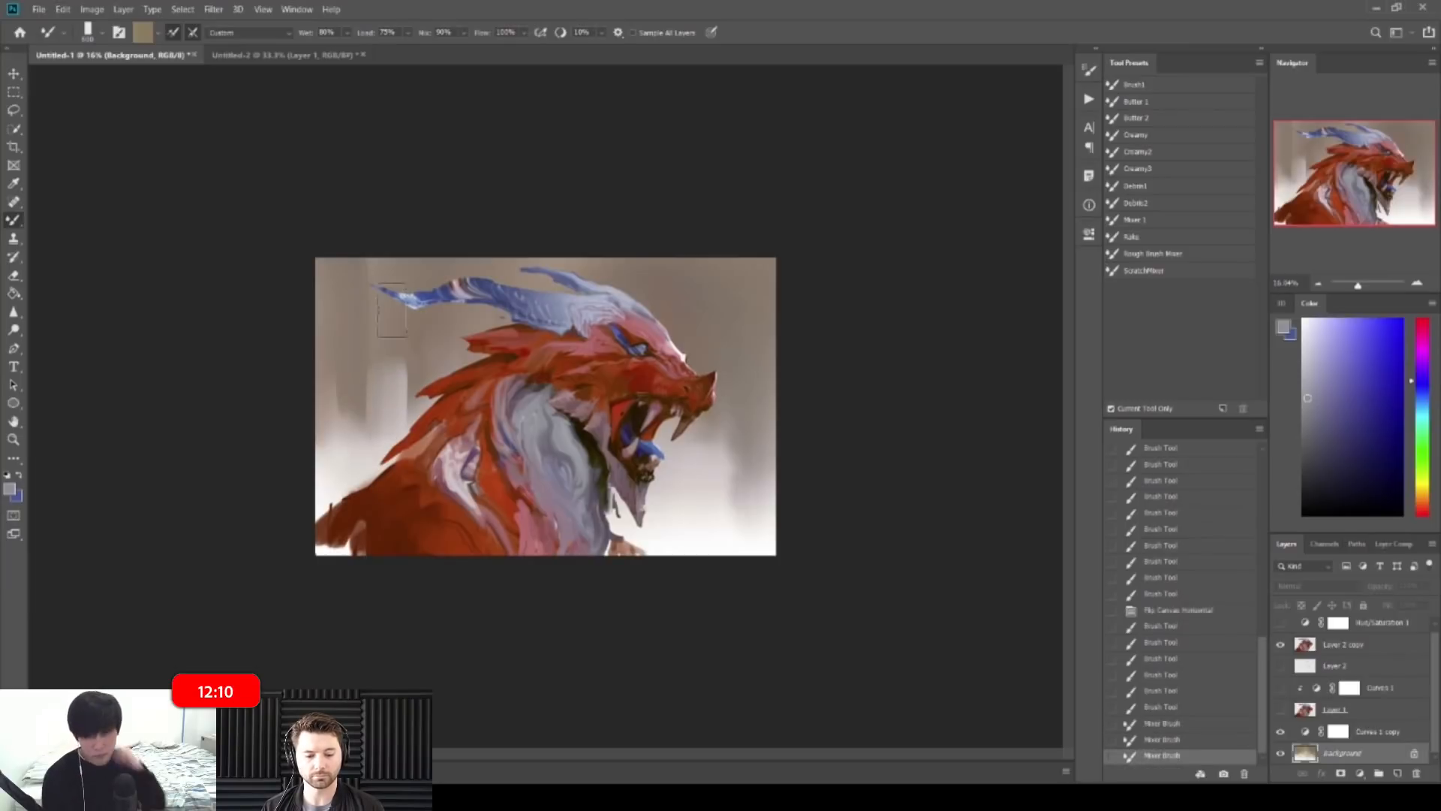
key("ctrl+z")
right_click(492, 405)
left_click(846, 577)
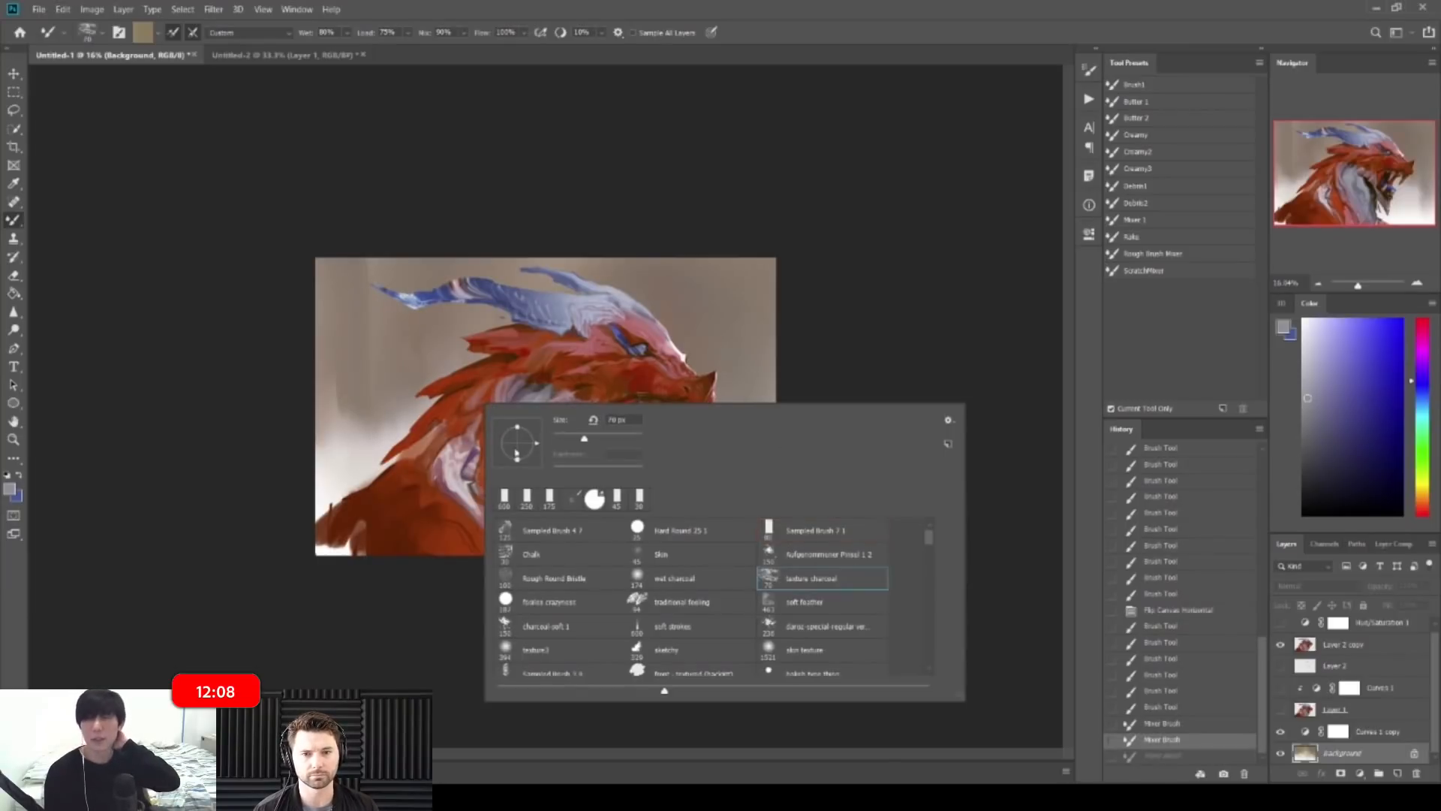
key("Return")
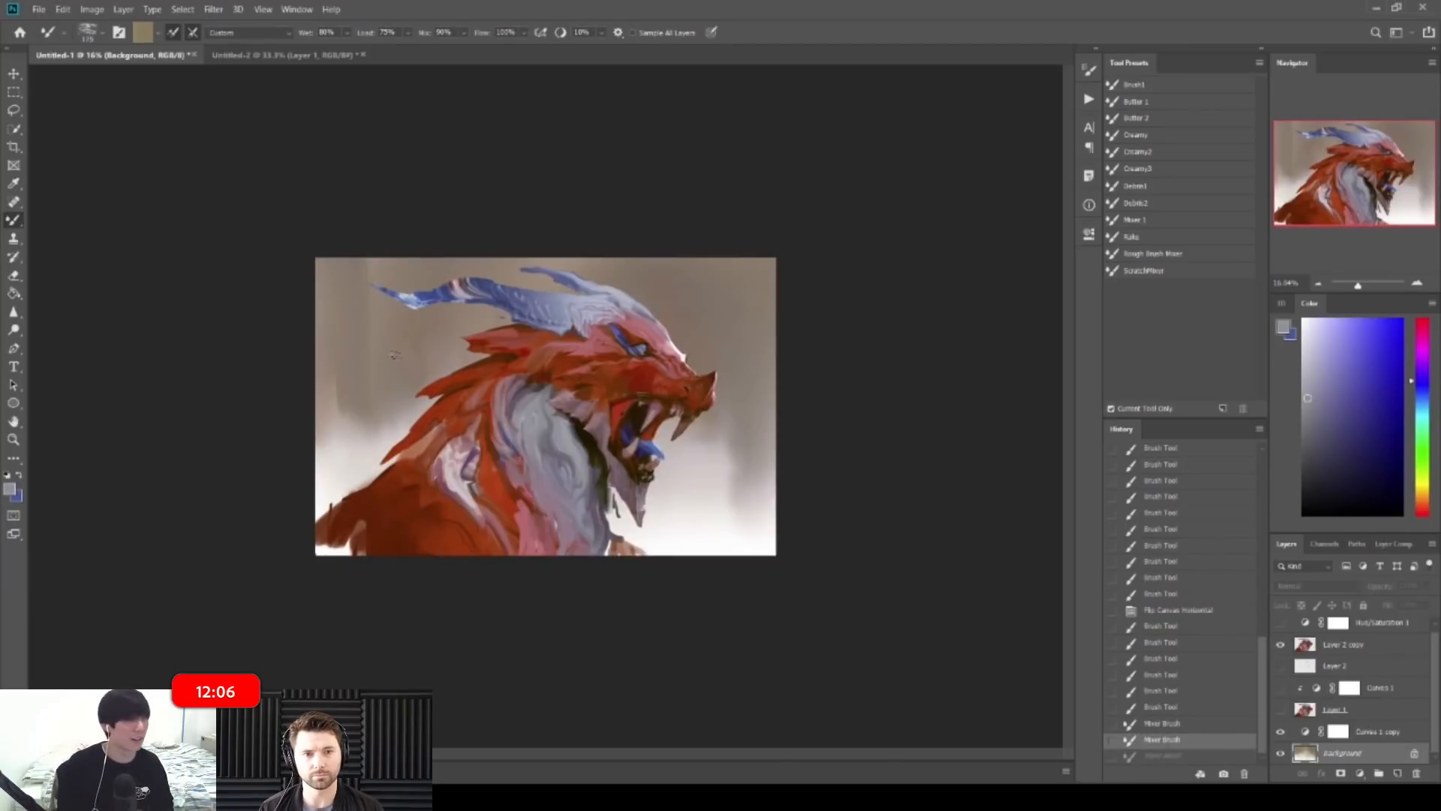
Step: Blend the light background on both sides of the dragon's jaw, then zoom to about 25%
left_click_drag(375, 437, 398, 413)
key("ctrl+z")
key("ctrl+z")
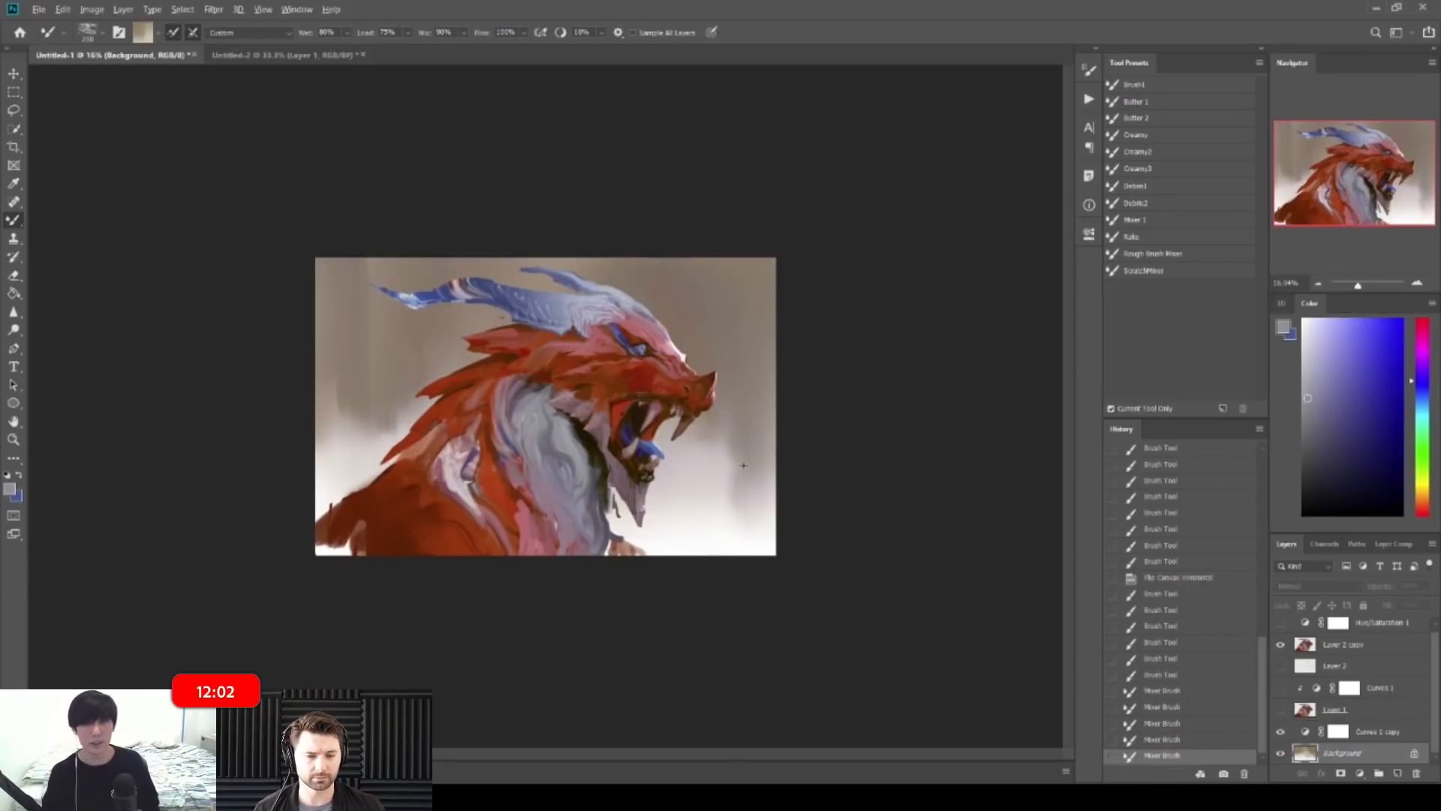
mouse_move(743, 463)
left_mouse_down()
mouse_move(775, 389)
mouse_move(754, 443)
mouse_move(722, 469)
mouse_move(721, 435)
mouse_move(725, 453)
left_mouse_up()
left_click_drag(725, 439, 726, 459)
mouse_move(705, 524)
left_mouse_down()
mouse_move(723, 531)
mouse_move(709, 542)
mouse_move(742, 522)
mouse_move(694, 535)
mouse_move(734, 492)
mouse_move(751, 508)
left_mouse_up()
key("ctrl+z")
key("z")
left_click(772, 428, "alt")
left_click(792, 433)
left_click_drag(665, 385, 806, 308)
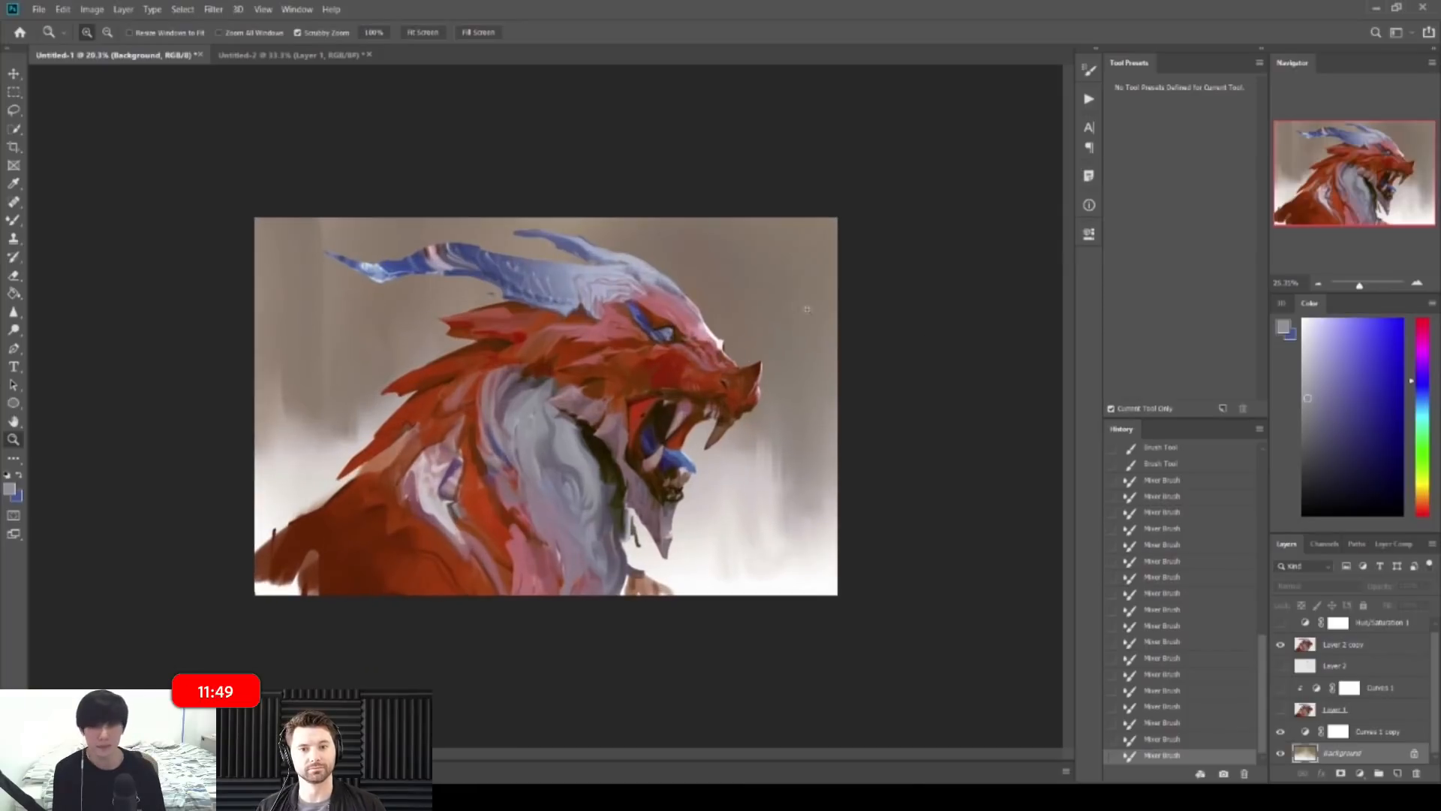
Step: Make Layer 2 copy the working layer and try one blending stroke, then undo it
left_click(1400, 648)
key("b")
mouse_move(597, 450)
left_mouse_down()
mouse_move(584, 437)
mouse_move(622, 457)
mouse_move(609, 480)
mouse_move(642, 525)
left_mouse_up()
key("z")
key("ctrl+0")
key("ctrl+z")
Step: Smear dark paint along the dragon's neck edge with a smaller mixer brush
key("b")
key("[")
left_click(646, 486, "alt")
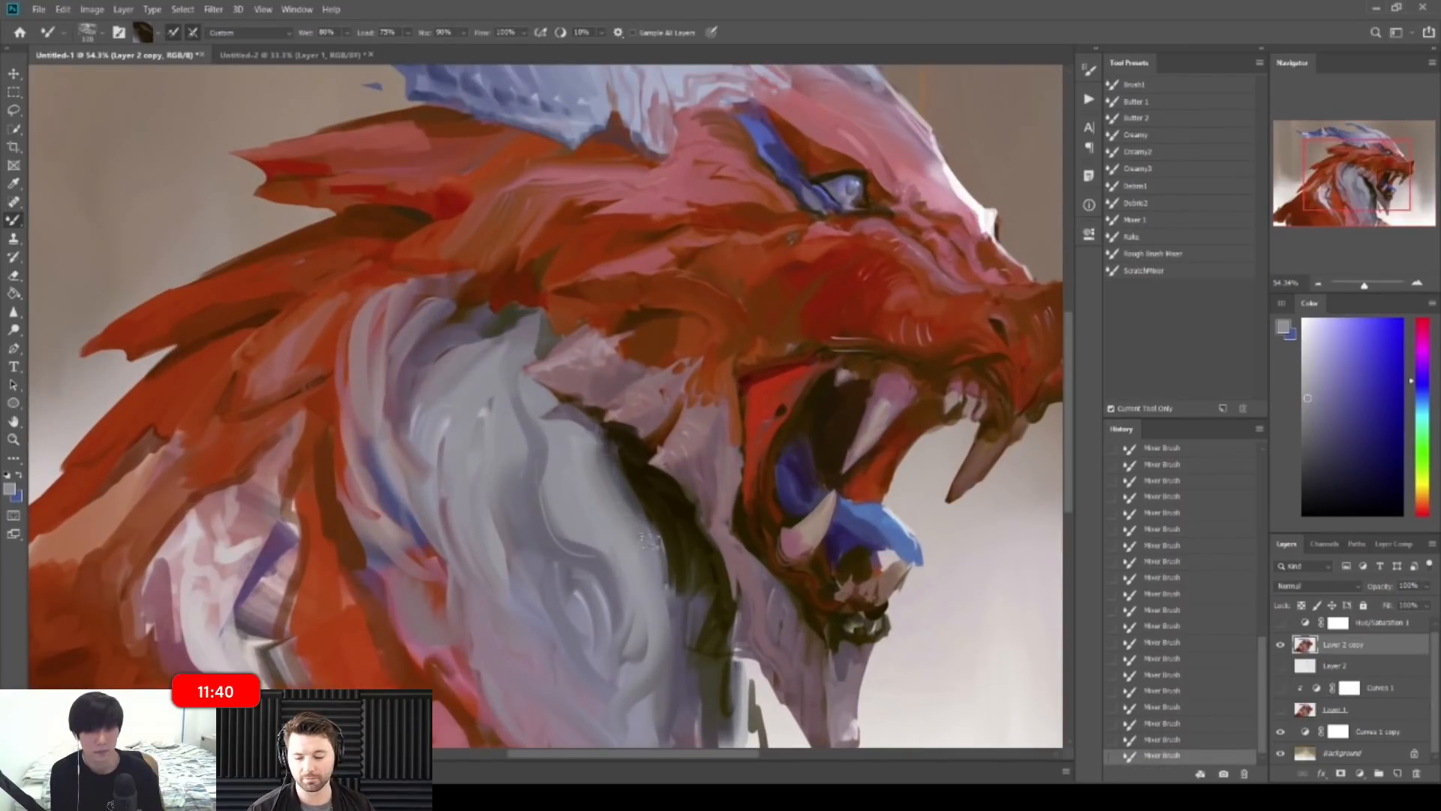
mouse_move(657, 577)
left_mouse_down()
mouse_move(681, 582)
mouse_move(647, 556)
mouse_move(678, 612)
left_mouse_up()
left_click_drag(640, 512, 693, 629)
key("z")
left_click_drag(710, 575, 617, 519)
key("b")
Step: Mirror the canvas and blend the grey, blue and pink lower neck paint together
key("ctrl+shift+h")
key("z")
key("b")
left_click_drag(574, 591, 564, 604)
left_click_drag(563, 605, 576, 576)
left_click(1304, 478)
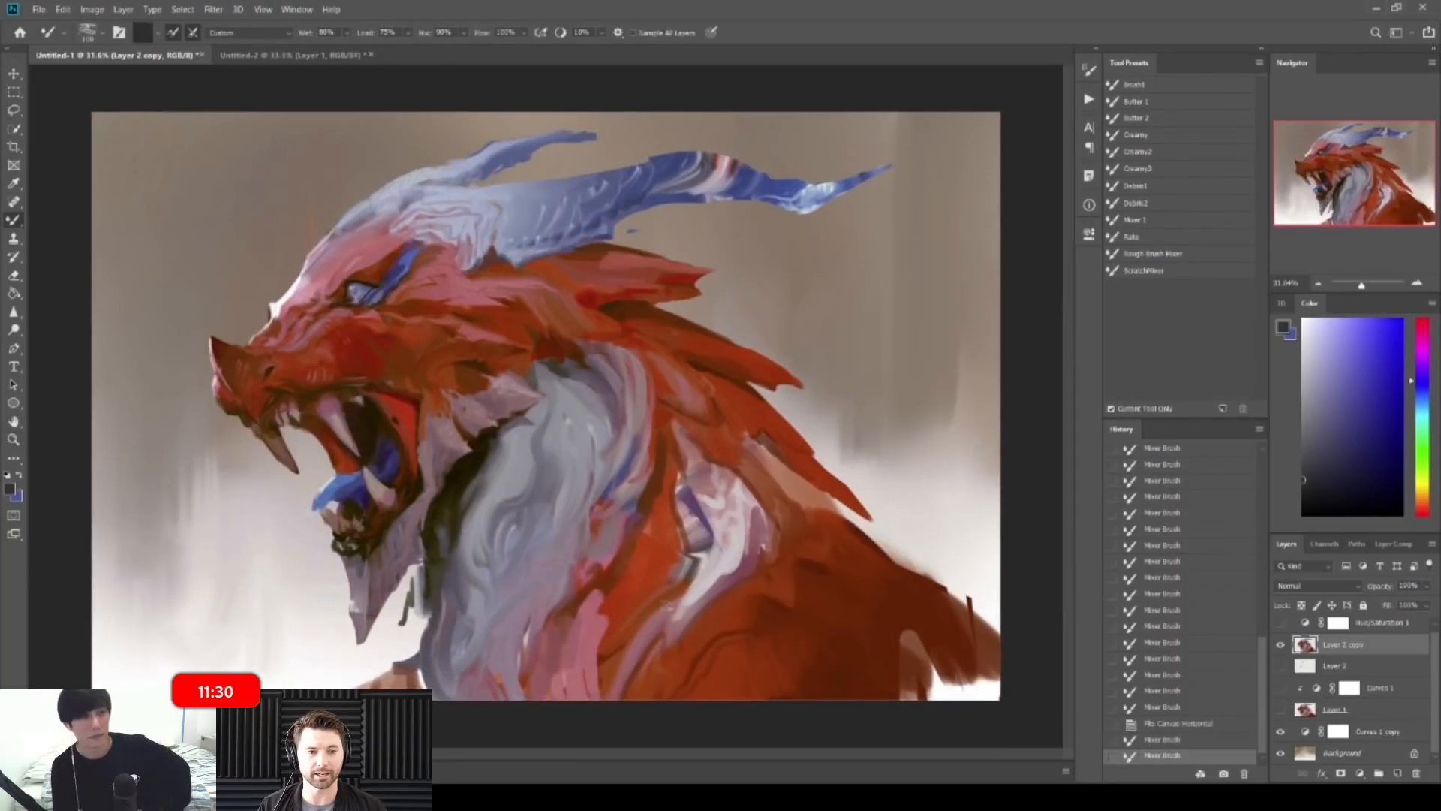
mouse_move(580, 590)
left_mouse_down()
mouse_move(603, 546)
mouse_move(557, 622)
mouse_move(523, 622)
mouse_move(522, 655)
mouse_move(542, 610)
left_mouse_up()
left_click_drag(539, 617, 578, 578)
mouse_move(567, 588)
left_mouse_down()
mouse_move(585, 568)
mouse_move(546, 602)
left_mouse_up()
mouse_move(537, 615)
left_mouse_down()
mouse_move(619, 547)
mouse_move(629, 517)
left_mouse_up()
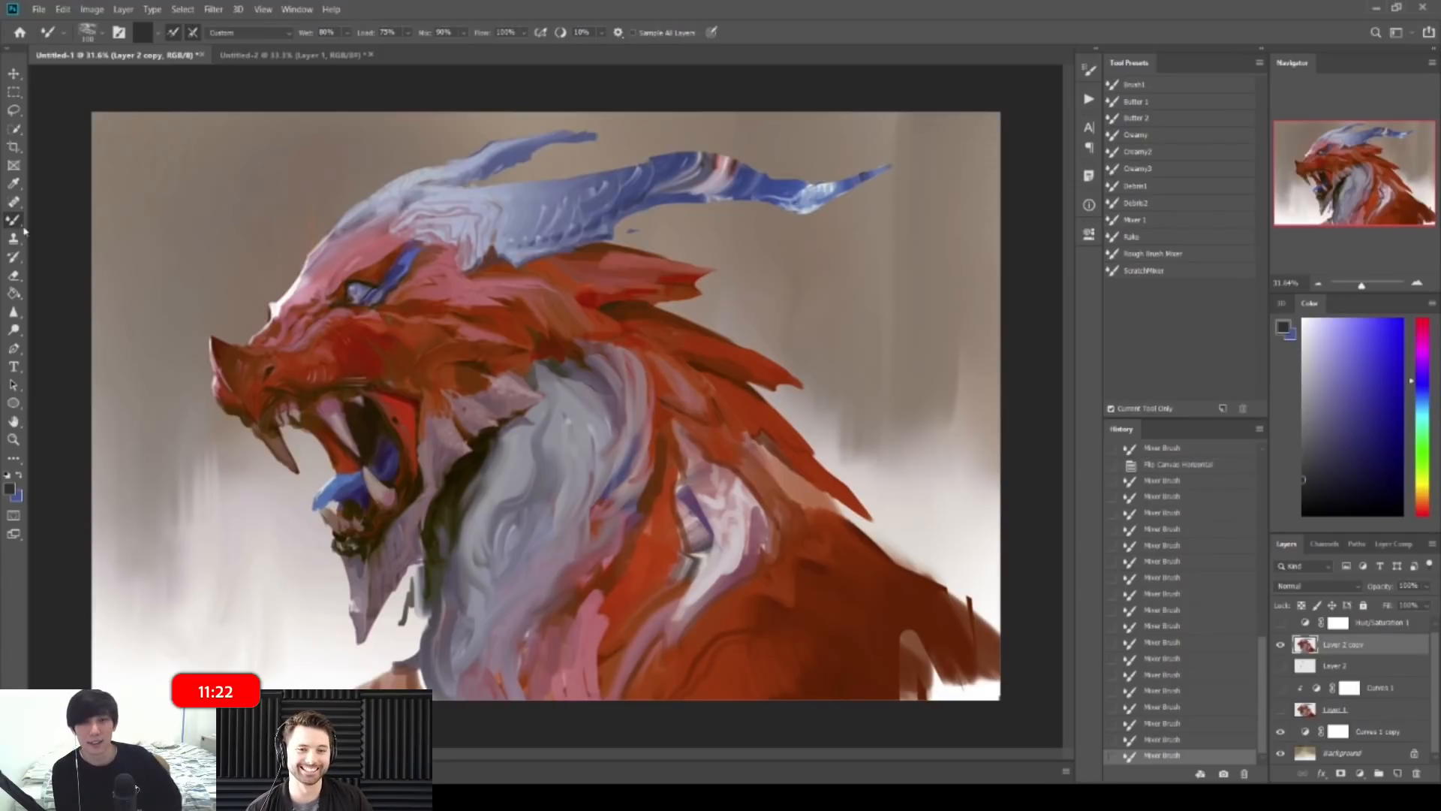
key("shift+b")
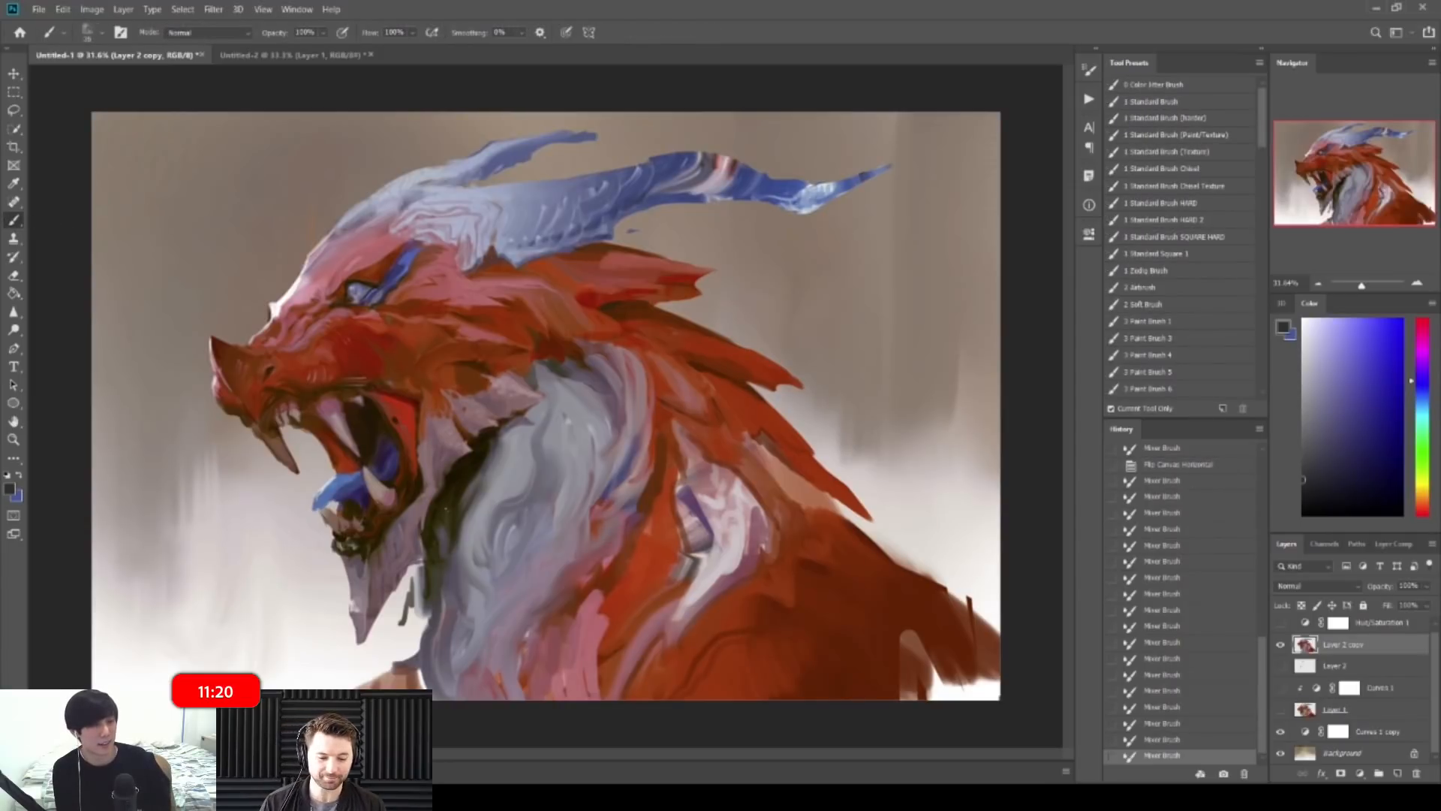
Step: Paint short dark olive strokes on the lower neck
left_click(449, 525, "alt")
mouse_move(546, 603)
left_mouse_down()
mouse_move(556, 584)
mouse_move(524, 656)
left_mouse_up()
left_click_drag(556, 577, 584, 557)
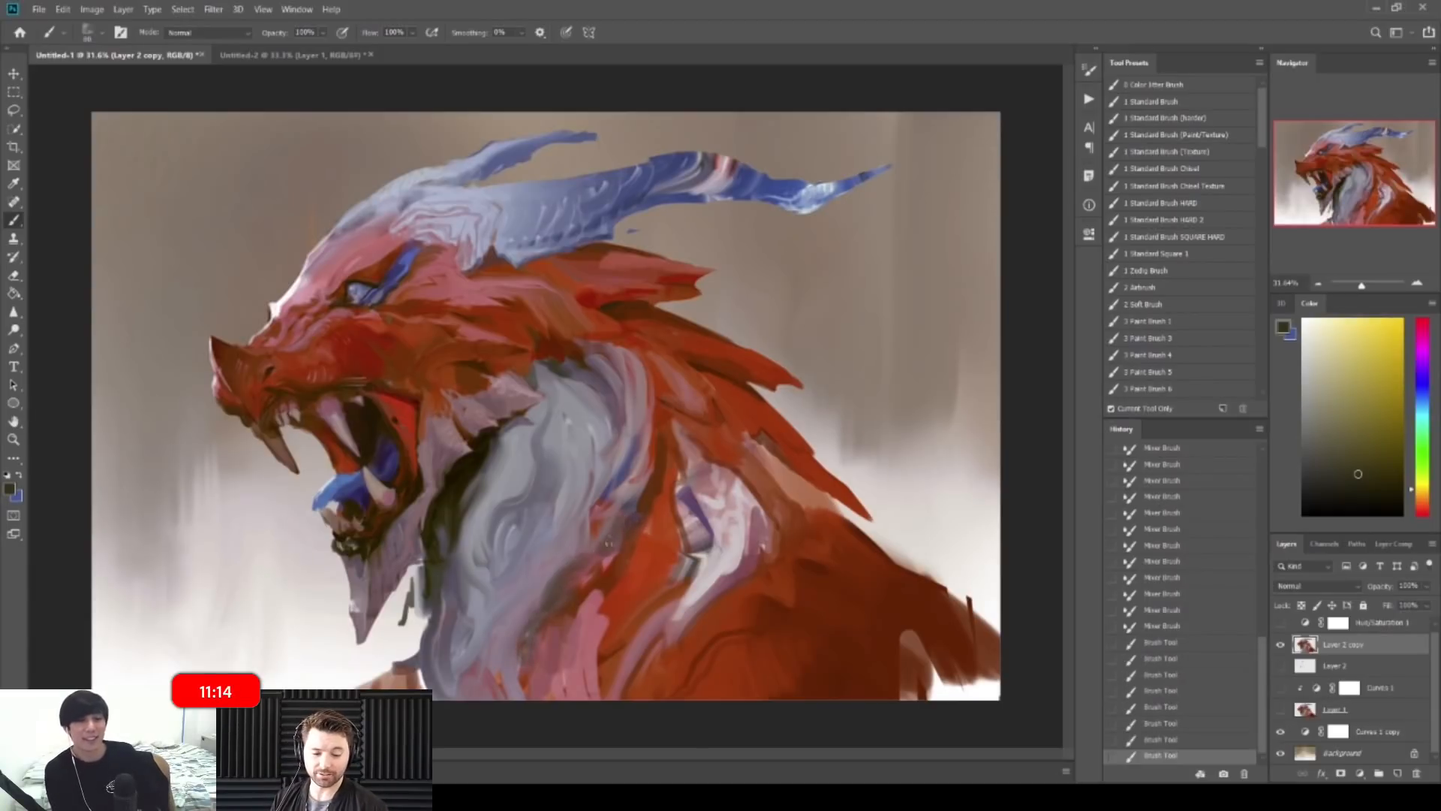
left_click_drag(543, 589, 527, 621)
left_click_drag(549, 579, 500, 684)
left_click(507, 638, "alt")
left_click_drag(509, 634, 502, 674)
left_click_drag(526, 600, 465, 601)
Step: Mirror the canvas and extend near-black and dark brown strokes down the neck
key("ctrl+shift+h")
left_click_drag(582, 550, 643, 484)
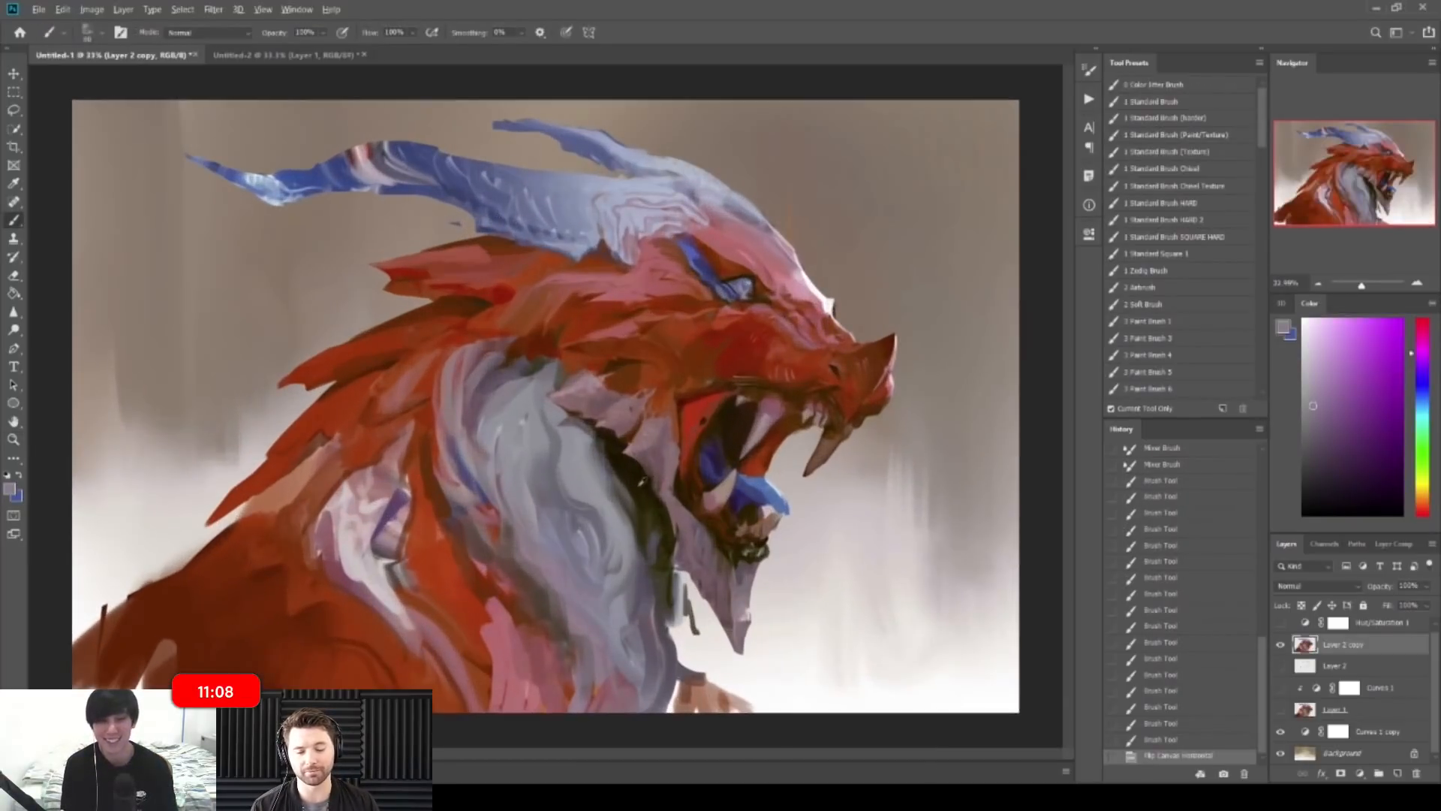
left_click(643, 484, "alt")
left_click_drag(510, 581, 542, 610)
left_click(520, 601, "alt")
left_click_drag(530, 597, 542, 612)
left_click(535, 600, "alt")
left_click_drag(534, 601, 555, 636)
left_click_drag(547, 625, 563, 650)
left_click_drag(554, 631, 567, 657)
left_click_drag(559, 640, 577, 686)
left_click_drag(567, 655, 577, 691)
Step: Add reddish and grey-mauve strokes on the neck using sampled colours
left_click(579, 673, "alt")
left_click(587, 674, "alt")
left_click(566, 688, "alt")
left_click_drag(571, 672, 579, 698)
key("z")
left_click_drag(660, 608, 578, 595)
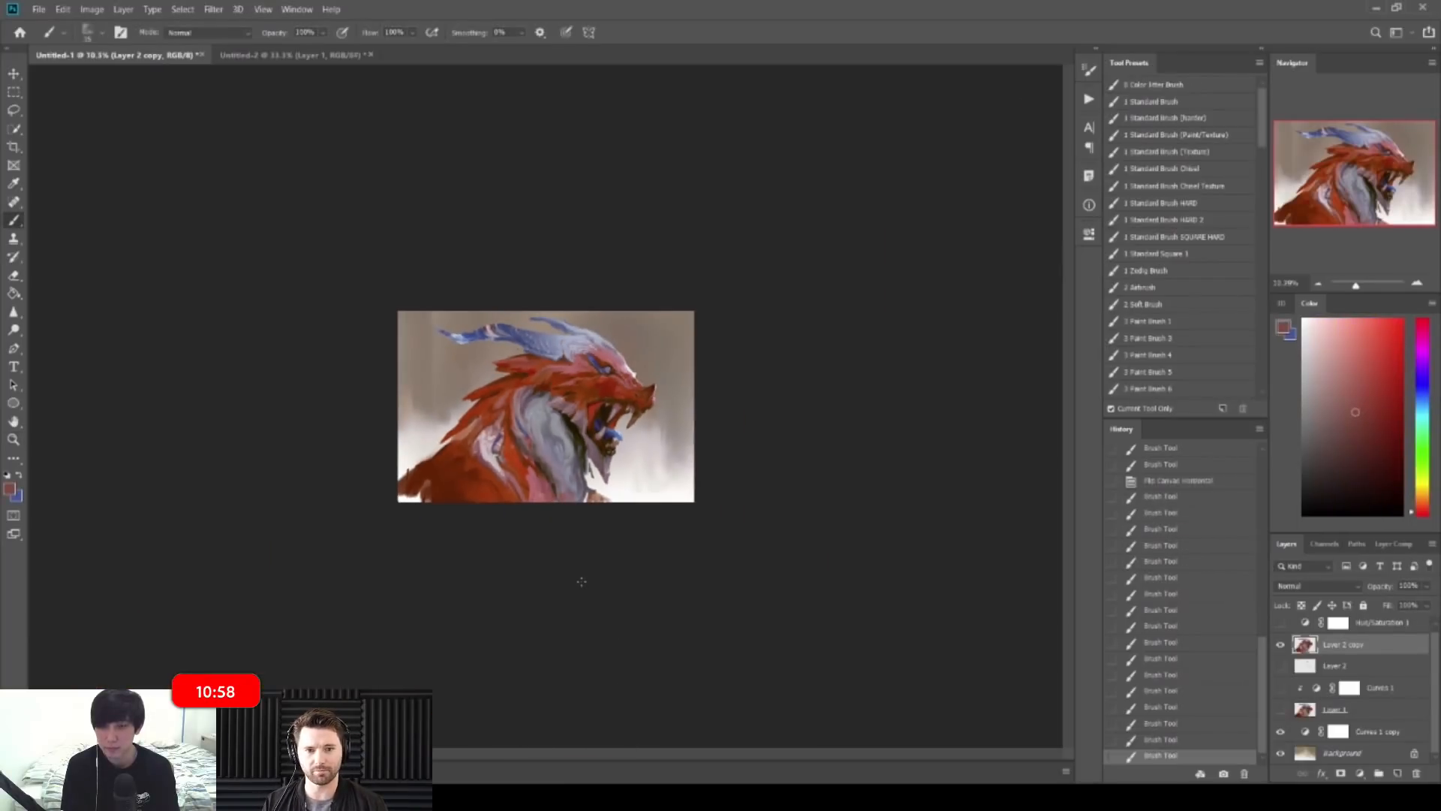
Step: Mirror back and reshape the neck edge with dark brown and pinkish grey strokes
key("ctrl+shift+h")
key("z")
left_click_drag(591, 507, 670, 510)
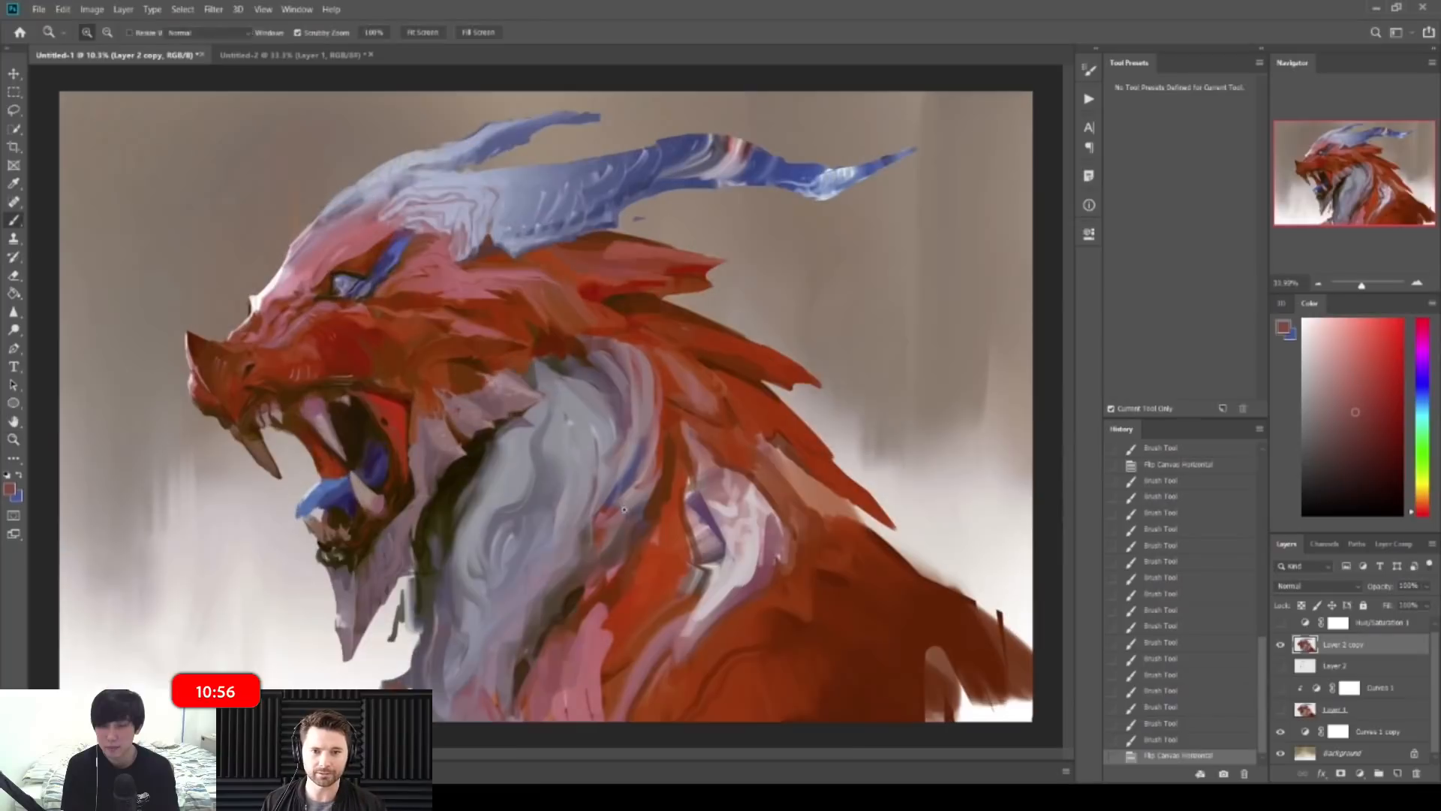
left_click(575, 596, "alt")
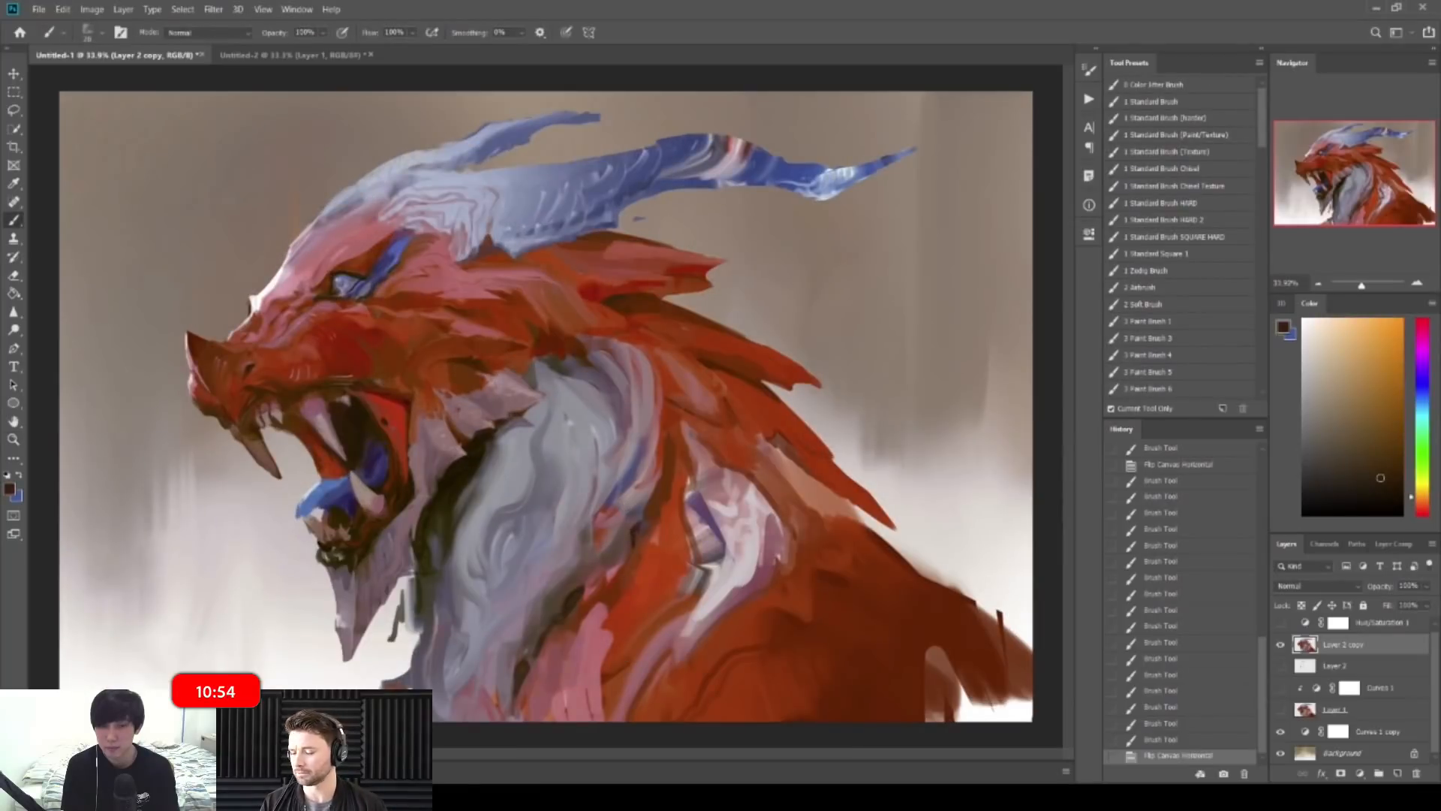
left_click_drag(669, 454, 649, 516)
left_click_drag(658, 499, 638, 531)
left_click(643, 495, "alt")
left_click_drag(663, 458, 654, 497)
mouse_move(668, 447)
left_mouse_down()
mouse_move(656, 496)
mouse_move(665, 485)
left_mouse_up()
left_click_drag(669, 411, 670, 459)
Step: Mirror again and paint small brick red strokes along the upper neck edge
key("z")
left_click_drag(743, 376, 685, 378)
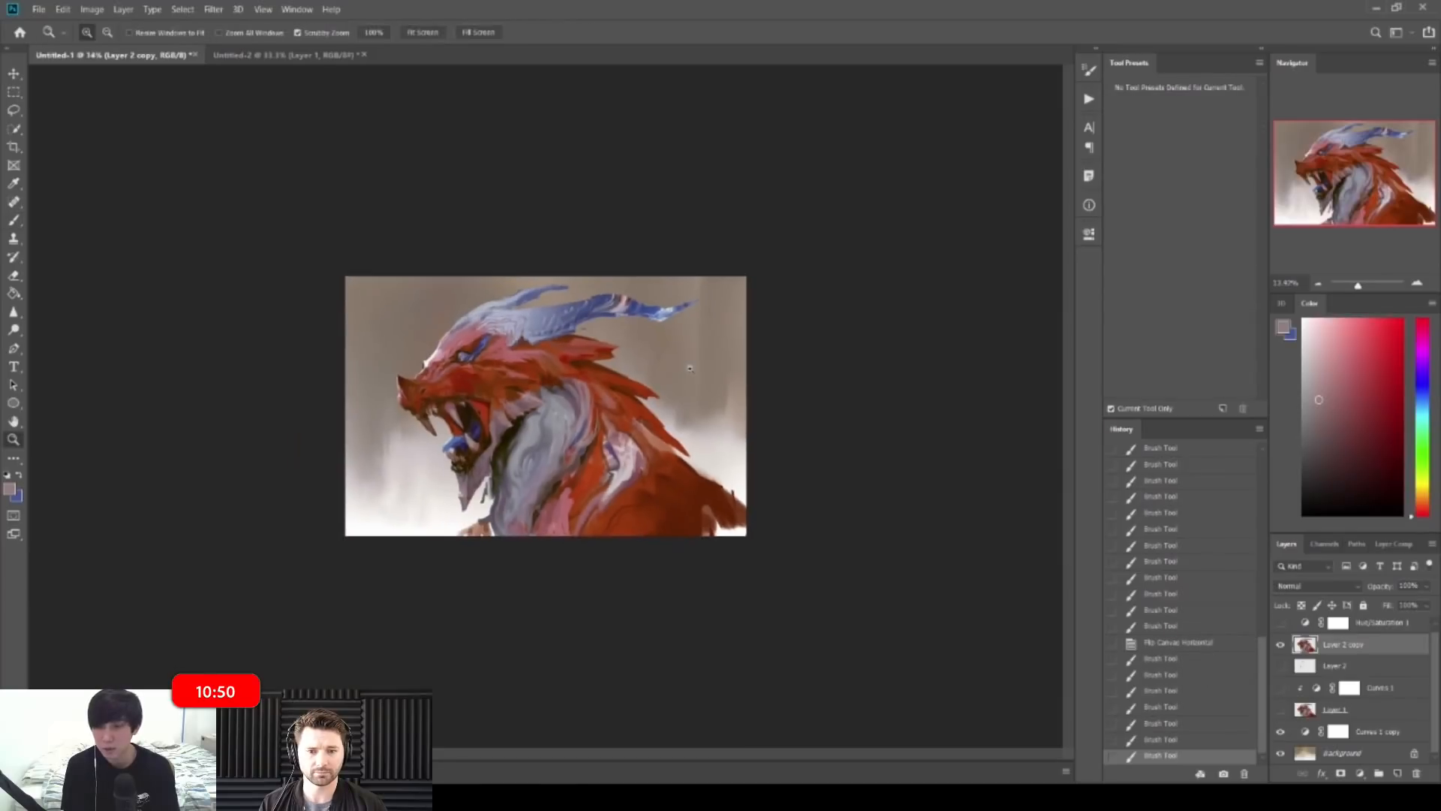
key("ctrl+shift+h")
key("z")
left_click_drag(480, 374, 539, 374)
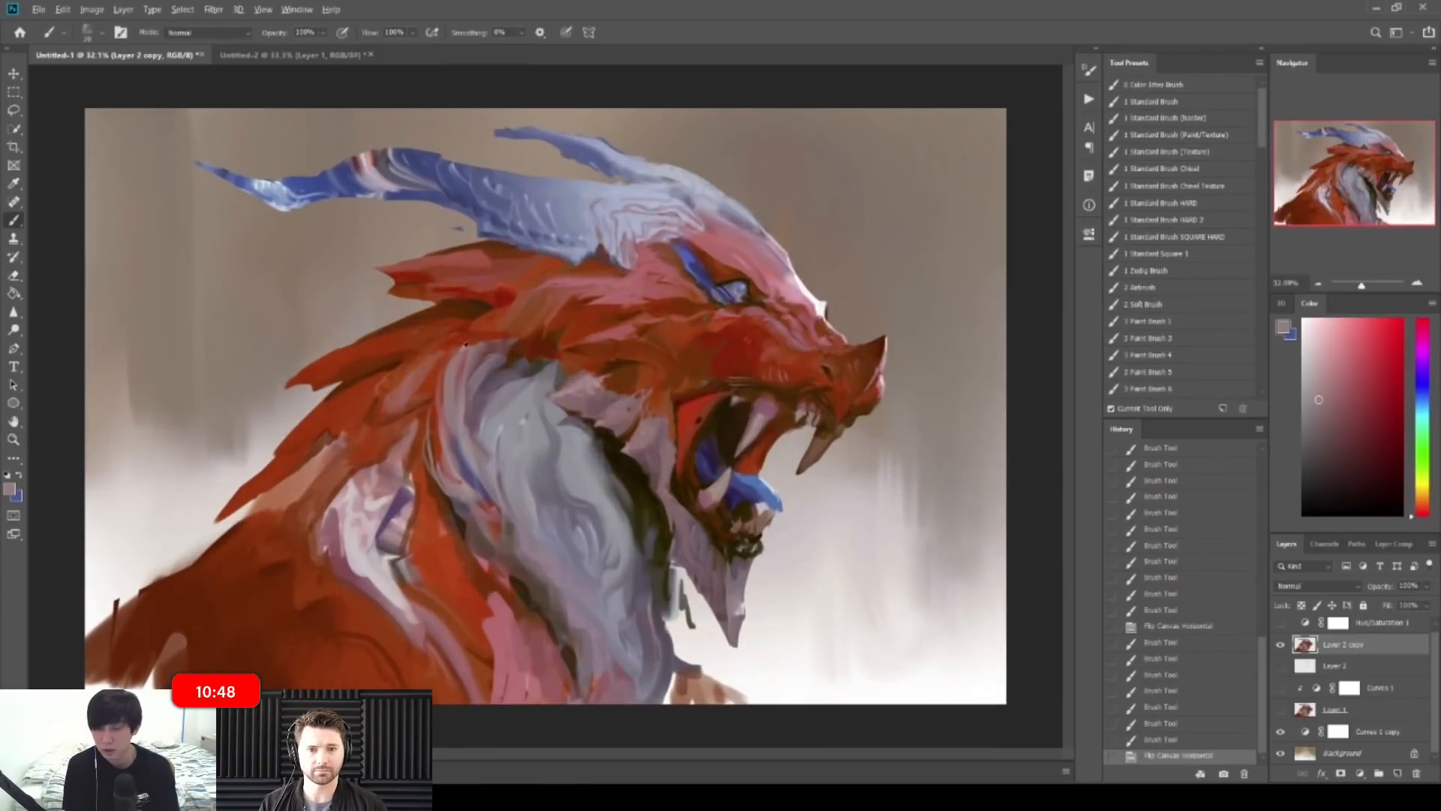
left_click(455, 358, "alt")
left_click_drag(453, 360, 441, 391)
mouse_move(457, 354)
left_mouse_down()
mouse_move(443, 381)
mouse_move(448, 368)
left_mouse_up()
mouse_move(480, 342)
left_mouse_down()
mouse_move(456, 356)
mouse_move(469, 335)
left_mouse_up()
left_click(464, 362, "alt")
Step: Zoom in on the head and add tiny pink and brick red strokes on the brow
key("z")
left_click_drag(590, 425, 534, 426)
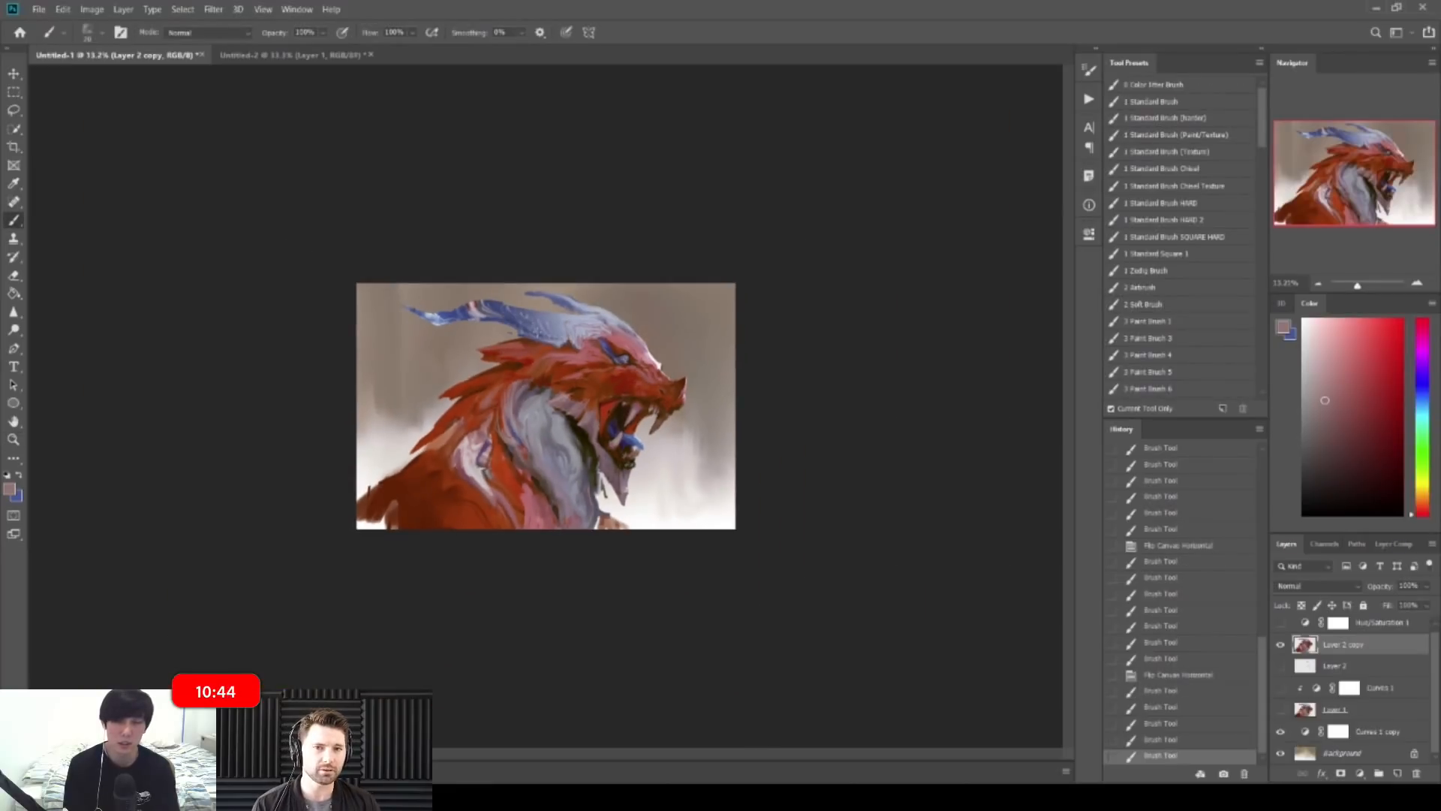
key("z")
left_click_drag(611, 380, 780, 388)
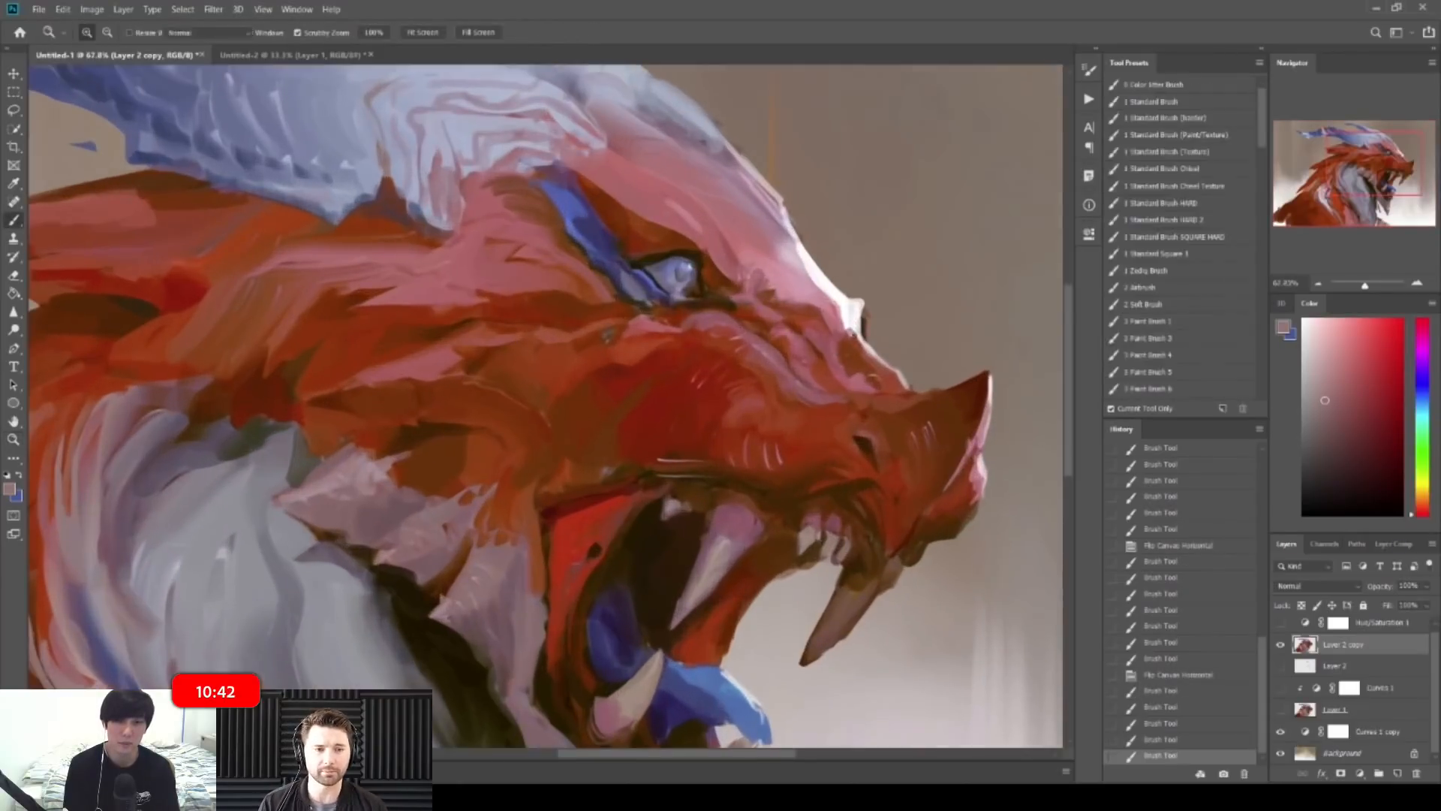
left_click(788, 263, "alt")
key("bracketleft")
left_click_drag(800, 303, 819, 318)
left_click(805, 323, "alt")
left_click_drag(813, 309, 815, 320)
left_click(800, 290, "alt")
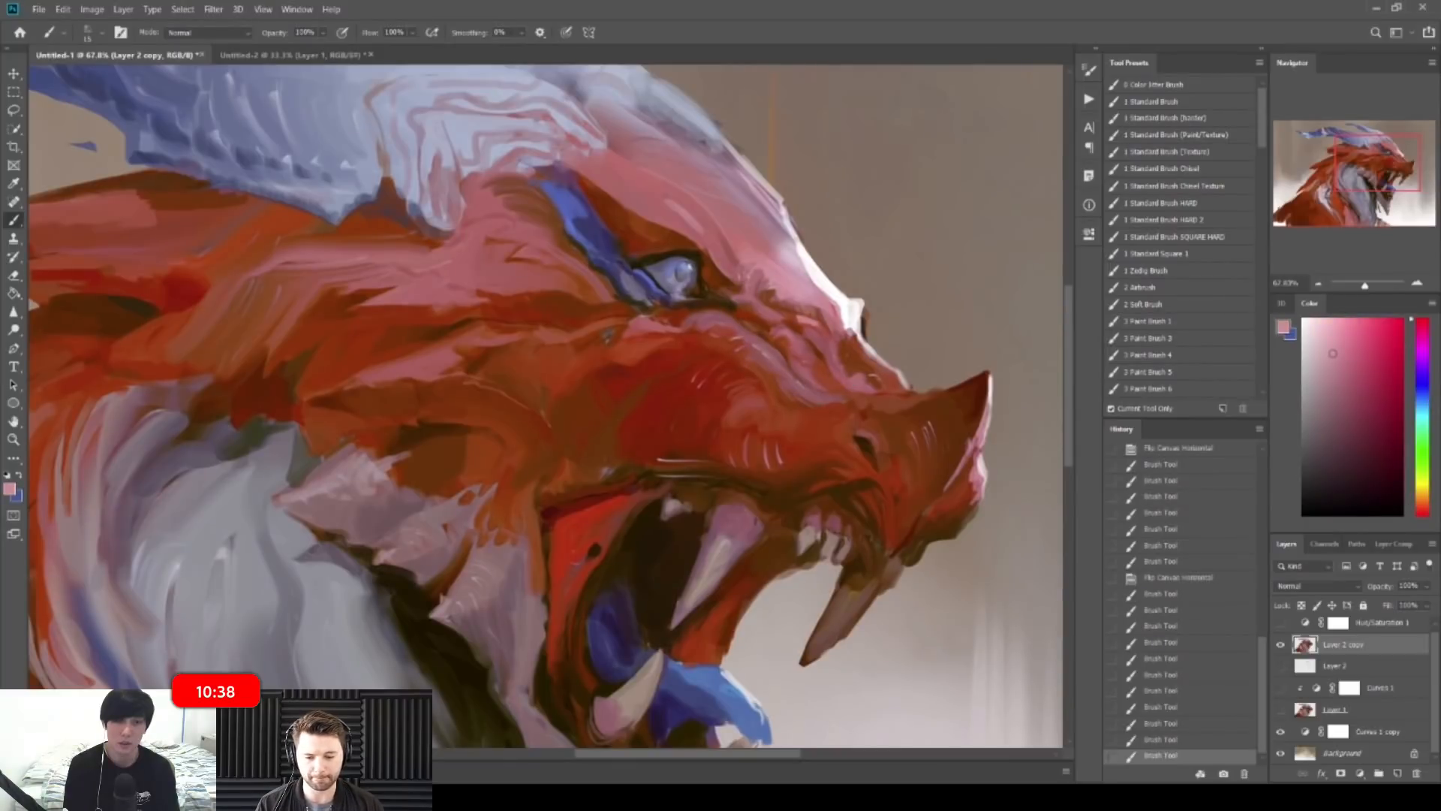
left_click_drag(806, 304, 818, 315)
left_click(813, 300, "alt")
mouse_move(814, 308)
left_mouse_down()
mouse_move(823, 318)
mouse_move(762, 277)
left_mouse_up()
Step: Paint dusty and lighter pink strokes into the pale neck patch at about 32% zoom
key("z")
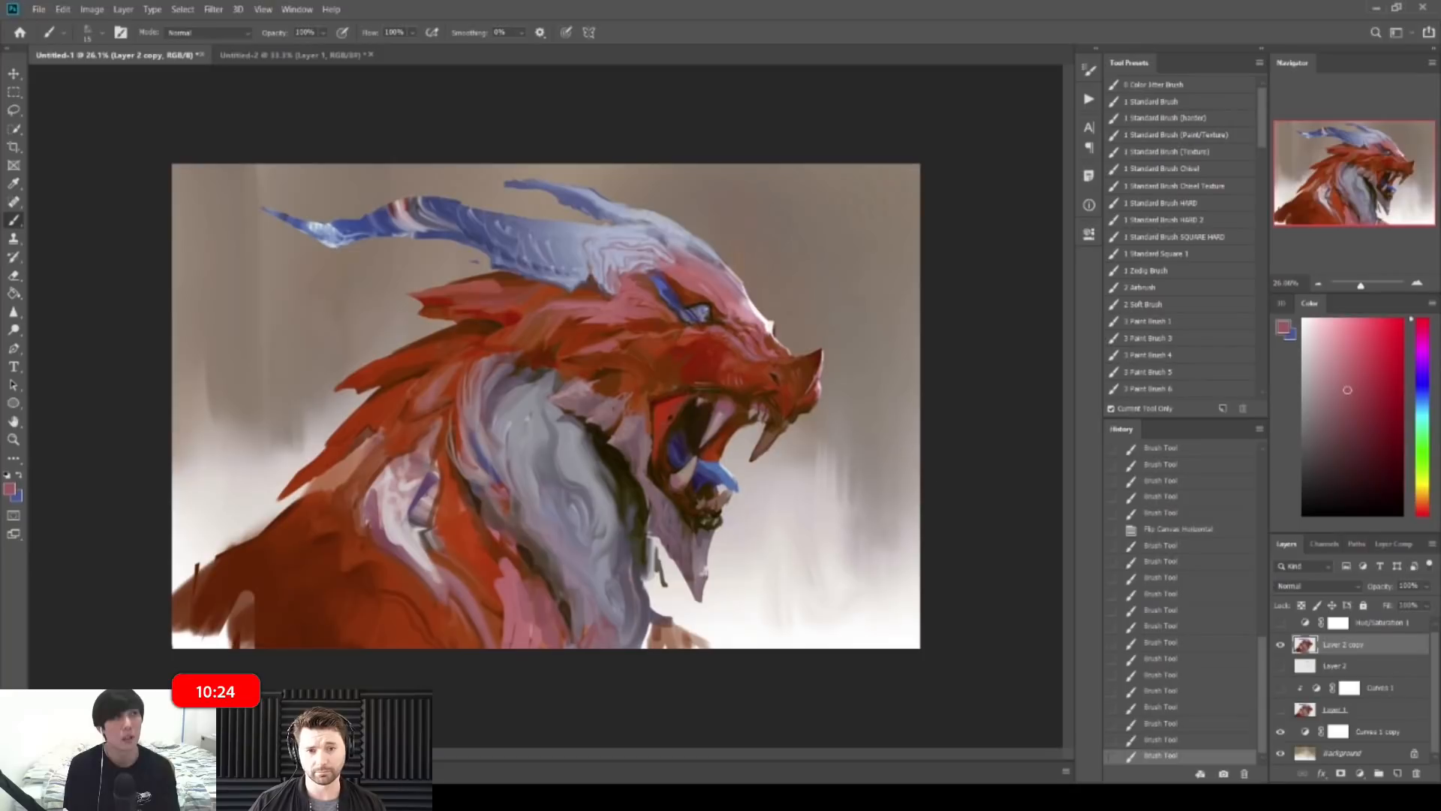
key("z")
mouse_move(985, 496)
left_mouse_down()
mouse_move(961, 471)
mouse_move(948, 415)
left_mouse_up()
left_click_drag(690, 336, 831, 352)
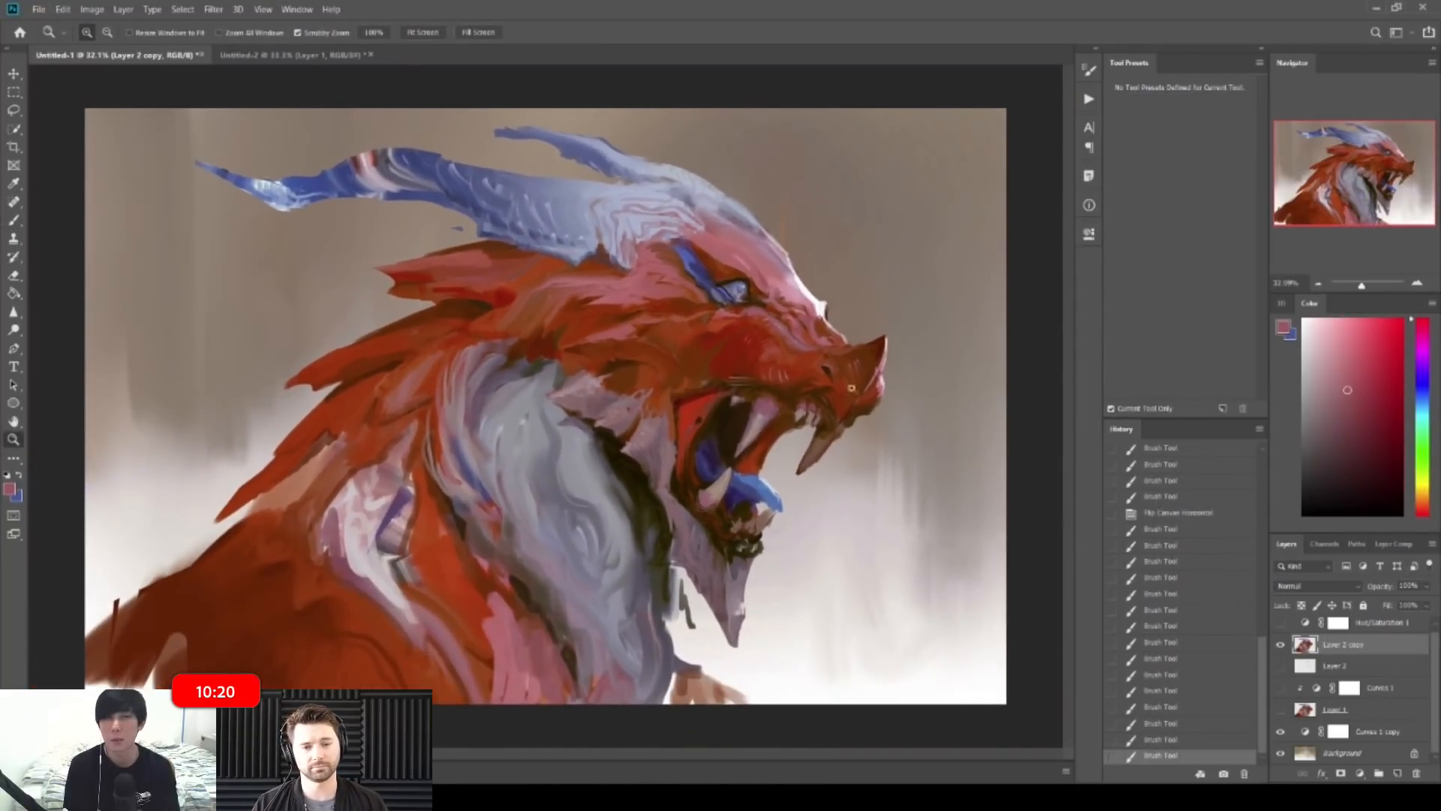
mouse_move(805, 453)
left_mouse_down()
mouse_move(703, 511)
mouse_move(623, 525)
mouse_move(841, 480)
left_mouse_up()
left_click(800, 435, "alt")
left_click(806, 411, "alt")
mouse_move(354, 510)
left_mouse_down()
mouse_move(351, 523)
mouse_move(361, 507)
left_mouse_up()
left_click(363, 516, "alt")
mouse_move(383, 478)
left_mouse_down()
mouse_move(361, 500)
mouse_move(353, 485)
mouse_move(300, 495)
left_mouse_up()
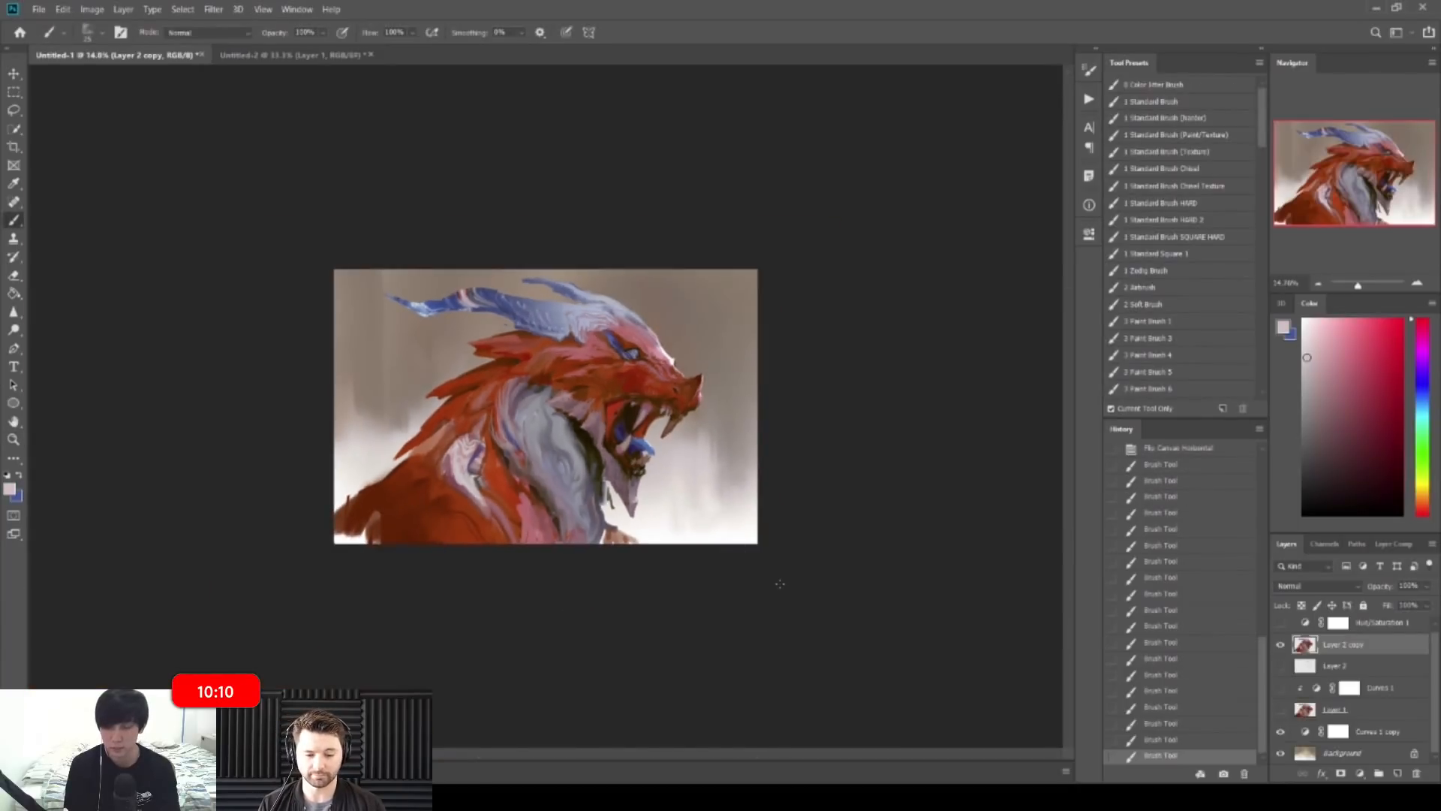
Step: Mirror the canvas and dab dark brown and red strokes near the upper neck
key("ctrl+shift+h")
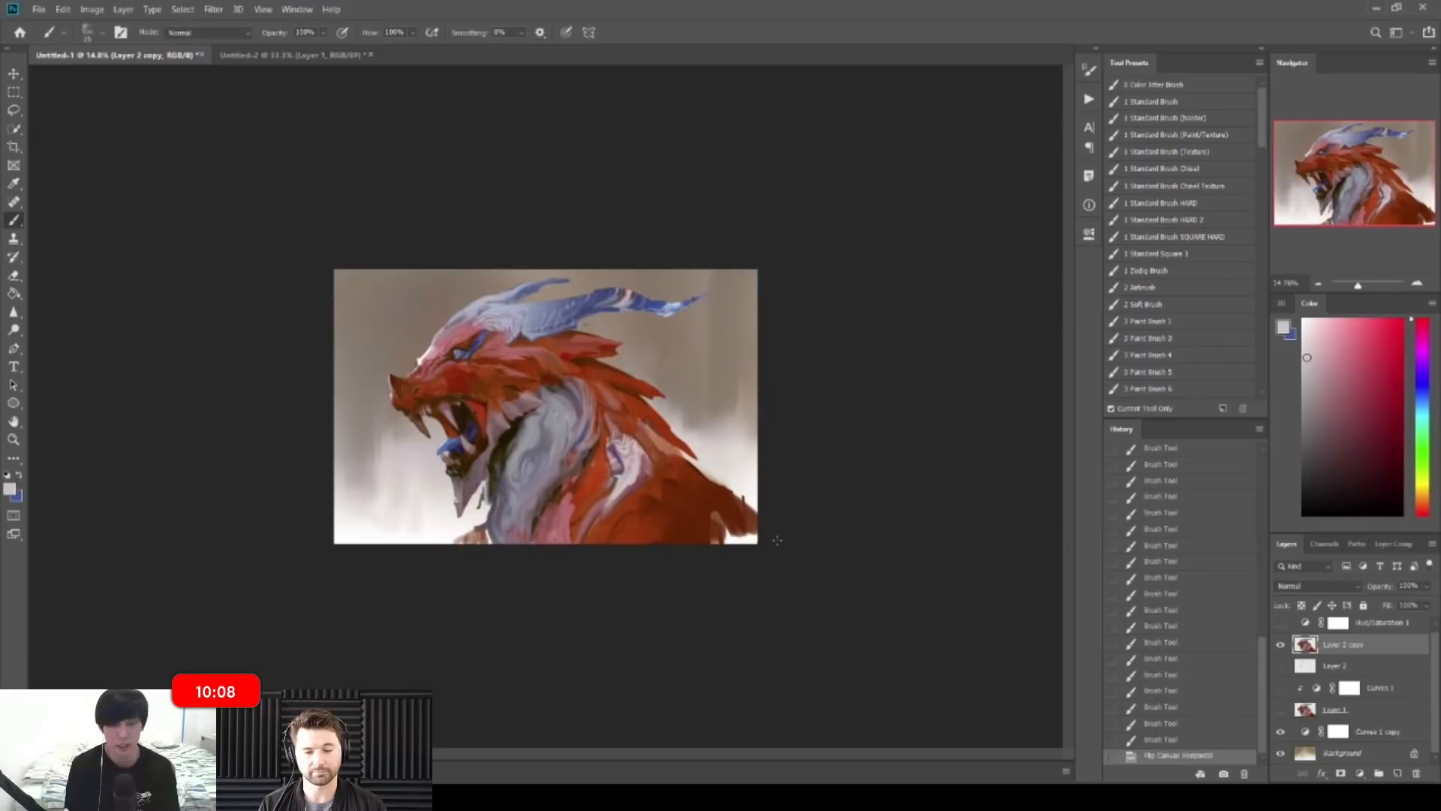
left_click(775, 361)
left_click_drag(581, 378, 743, 373)
left_click(560, 326, "alt")
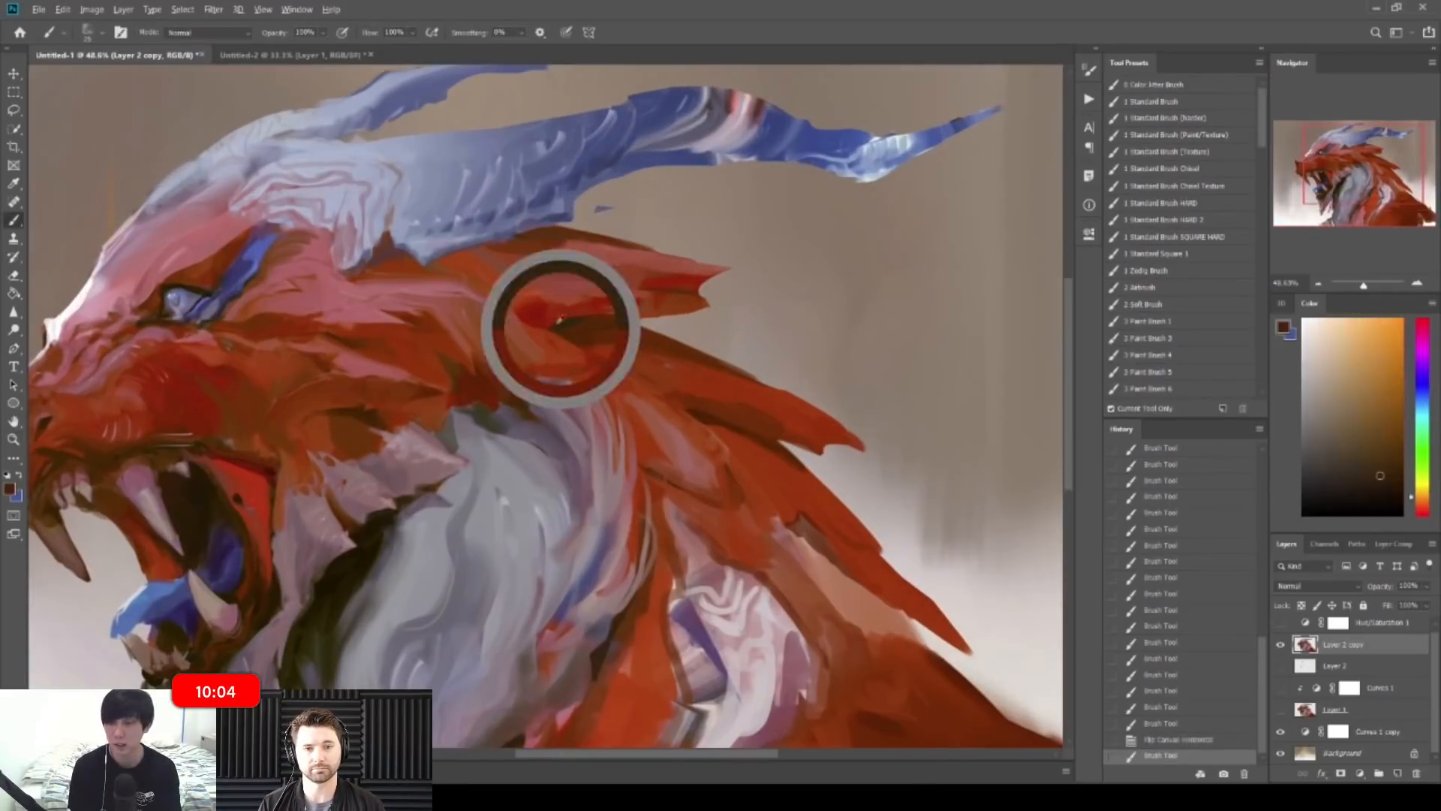
mouse_move(555, 326)
left_mouse_down()
mouse_move(583, 319)
mouse_move(545, 295)
mouse_move(608, 283)
mouse_move(546, 317)
mouse_move(561, 319)
left_mouse_up()
left_click(551, 314, "alt")
left_click(546, 305, "alt")
Step: Refine the red and pink crest spot with a smaller brush, then mirror back to face right
left_click(536, 302, "alt")
key("bracketleft")
key("bracketleft")
left_click(552, 327, "alt")
left_click(548, 310, "alt")
mouse_move(557, 303)
left_mouse_down()
mouse_move(573, 323)
mouse_move(558, 303)
left_mouse_up()
left_click(572, 315, "alt")
left_click(564, 299, "alt")
left_click_drag(630, 289, 401, 280)
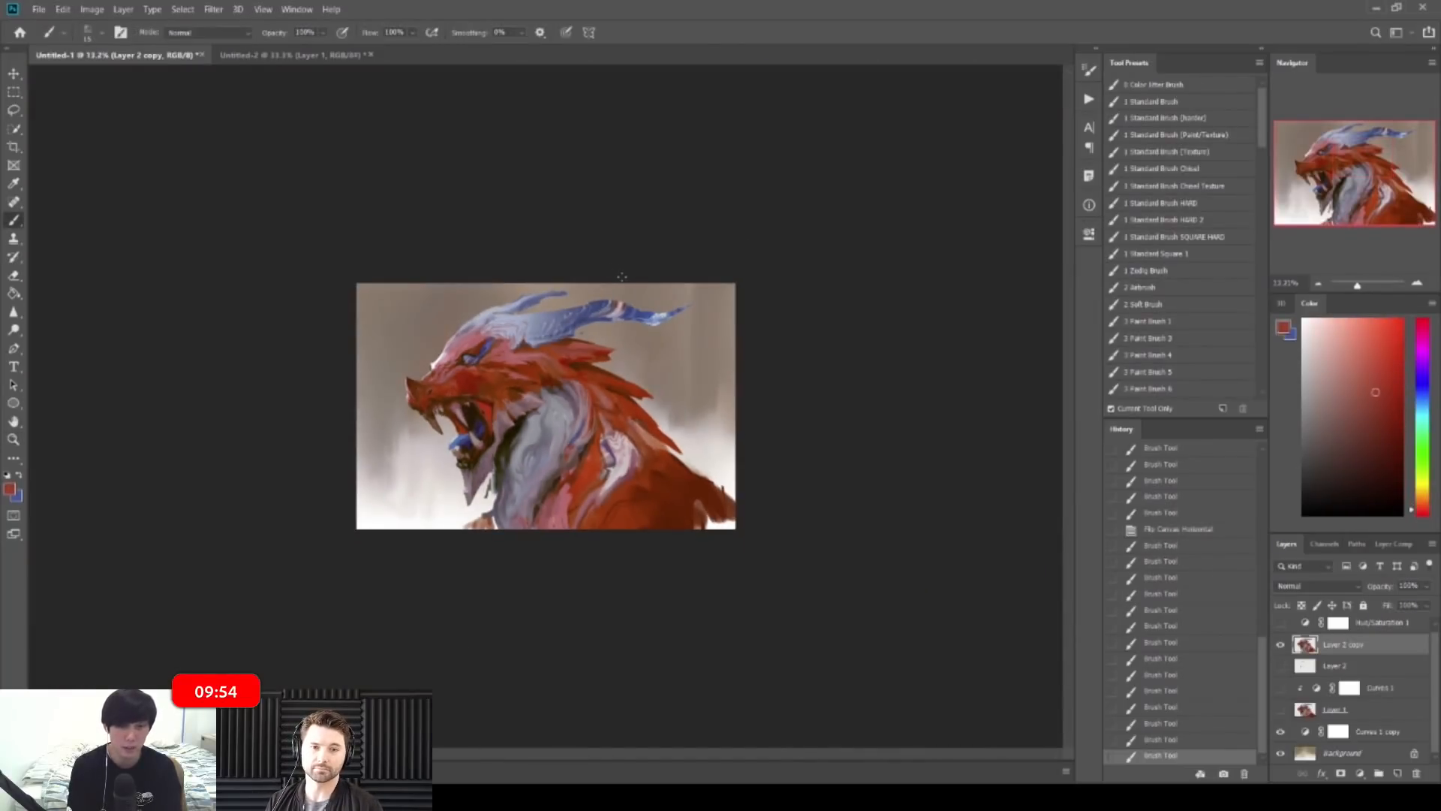
key("ctrl+shift+h")
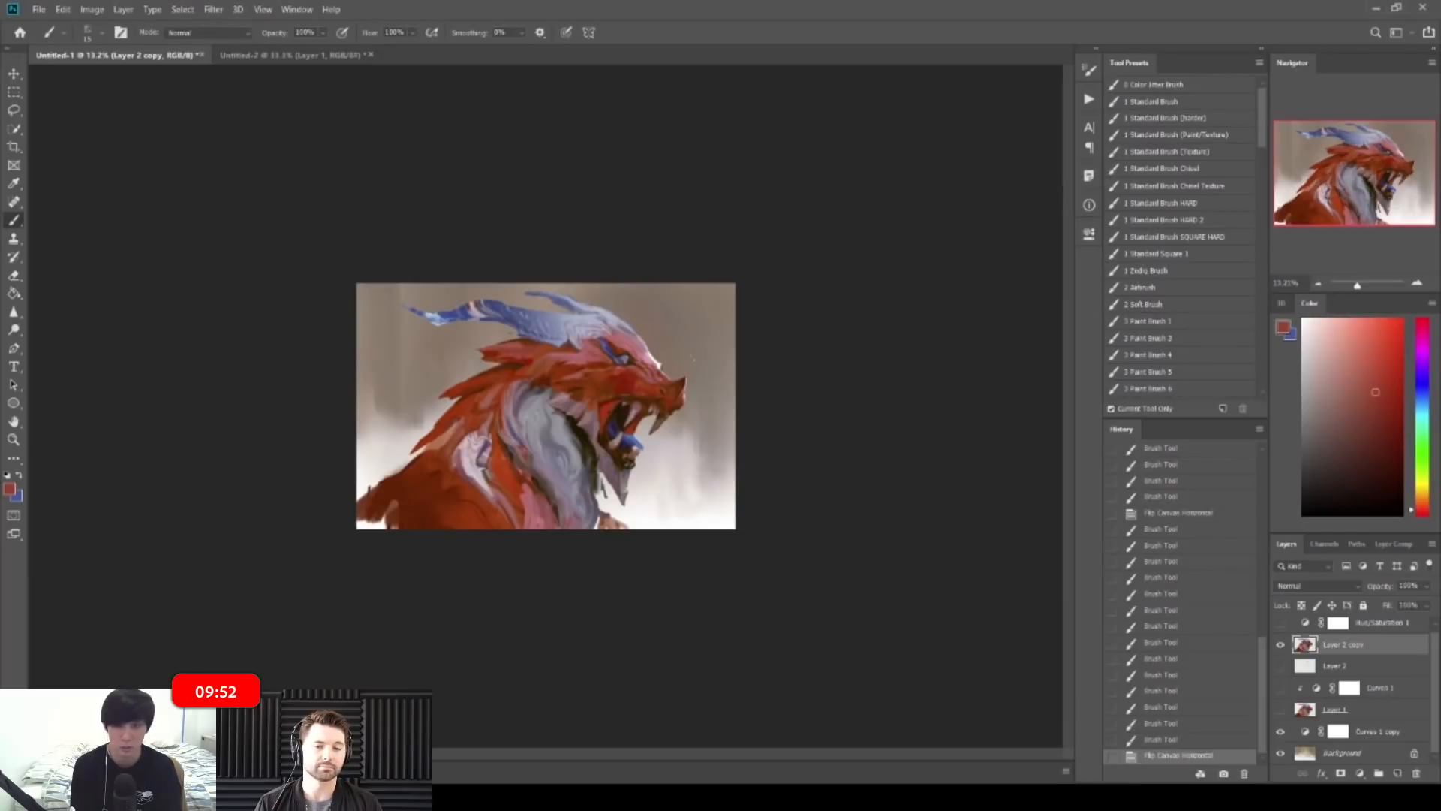
left_click_drag(559, 330, 801, 315)
Step: Paint dark brown strokes around the eye and a muted red-pink stroke above it
left_click(679, 278, "alt")
left_click(675, 283, "alt")
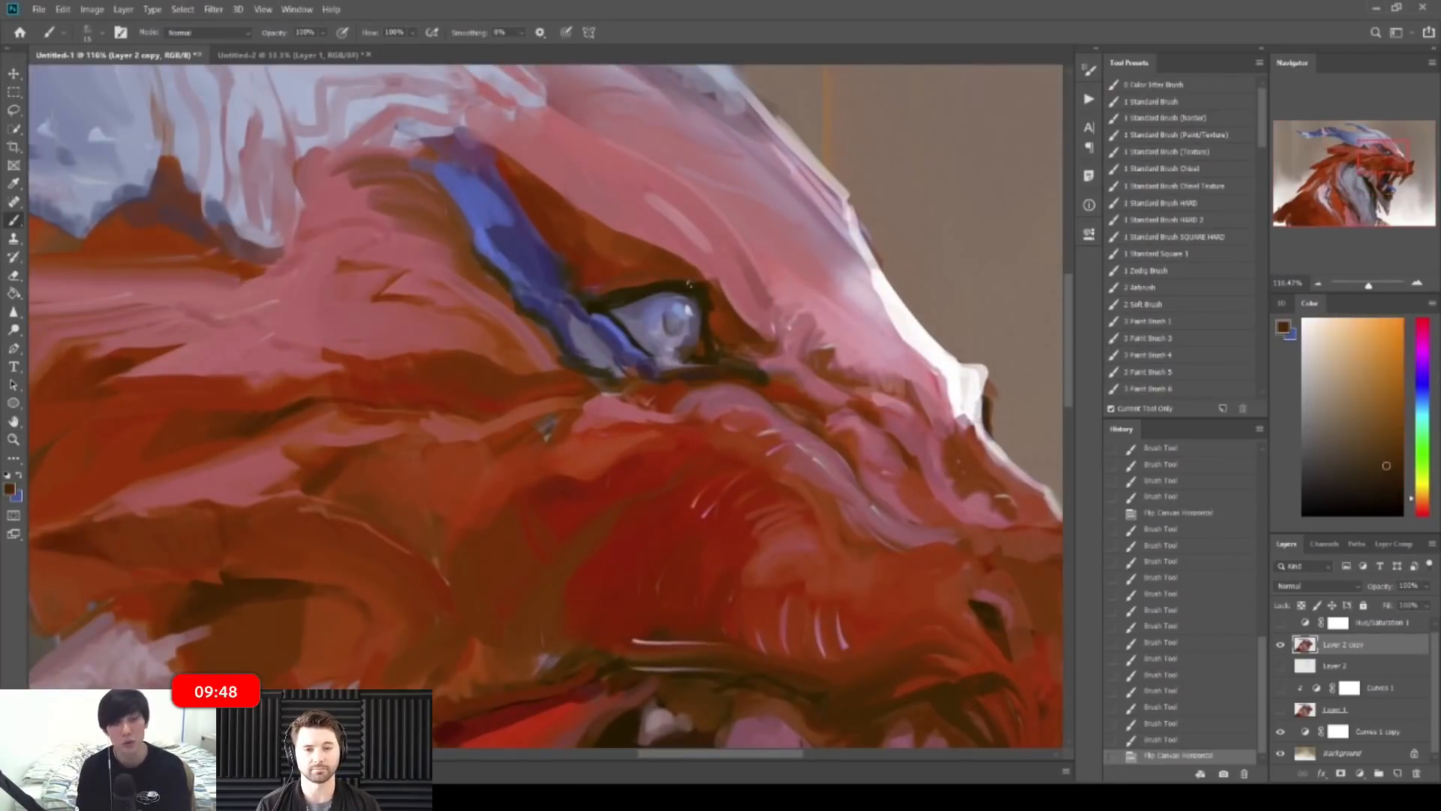
left_click_drag(677, 283, 709, 288)
left_click_drag(721, 351, 753, 365)
left_click(711, 384, "alt")
left_click_drag(692, 290, 676, 285)
mouse_move(685, 286)
left_mouse_down()
mouse_move(664, 287)
mouse_move(683, 286)
mouse_move(644, 257)
mouse_move(731, 288)
mouse_move(636, 295)
left_mouse_up()
left_click(646, 294, "alt")
Step: Zoom in and paint the eyelid and the eye's edges with sampled blue-grey
key("z")
key("b")
left_click(674, 290, "alt")
left_click(542, 333, "alt")
left_click_drag(549, 329, 614, 304)
left_click(581, 327, "alt")
left_click(579, 346, "alt")
left_click_drag(575, 362, 613, 398)
Step: Add a light grey-lavender stroke along the bottom of the eye, keeping it after undo/redo
key("z")
left_click_drag(621, 368, 545, 342)
key("b")
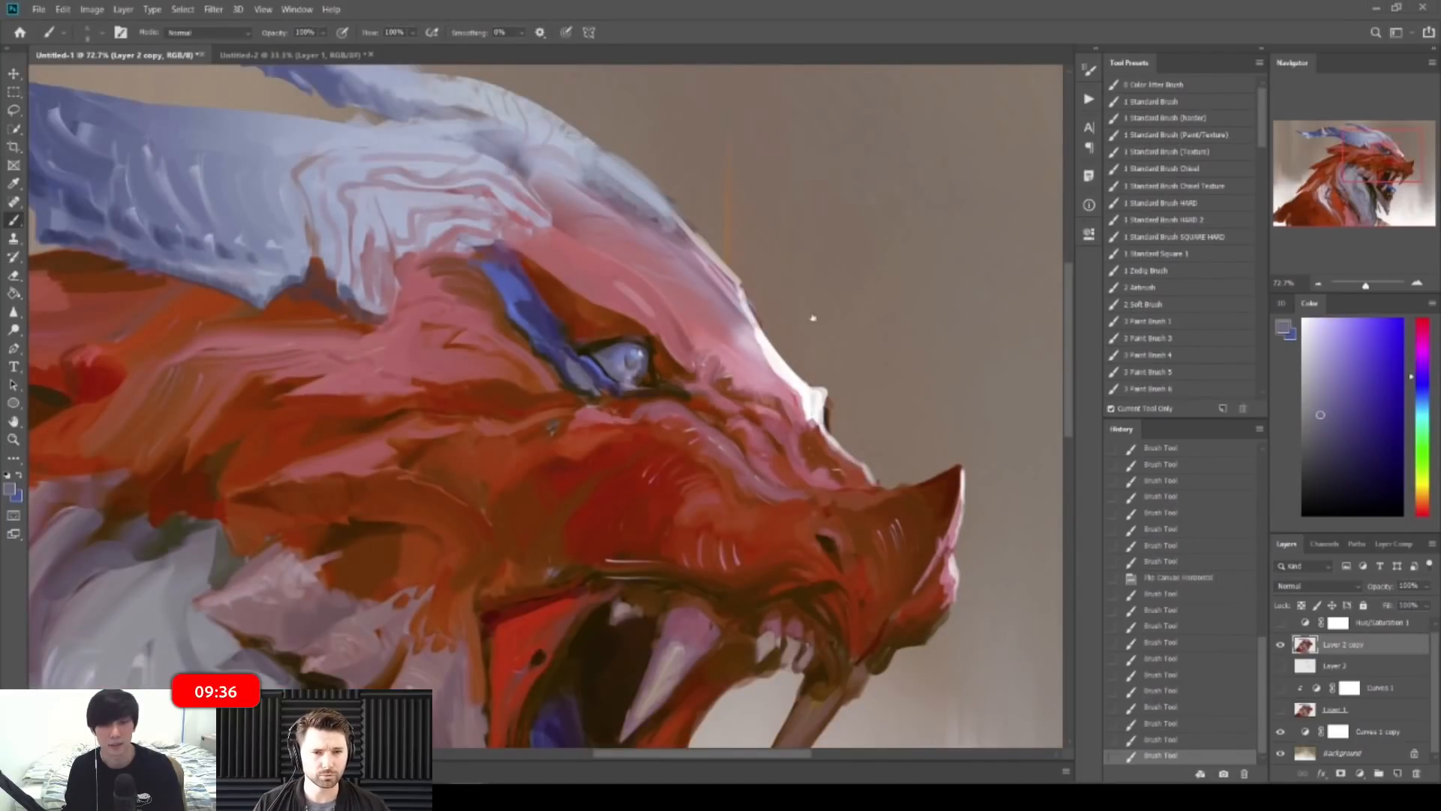
key("z")
left_click_drag(596, 341, 686, 353)
key("b")
left_click(702, 444, "alt")
left_click_drag(697, 473, 732, 462)
key("ctrl+z")
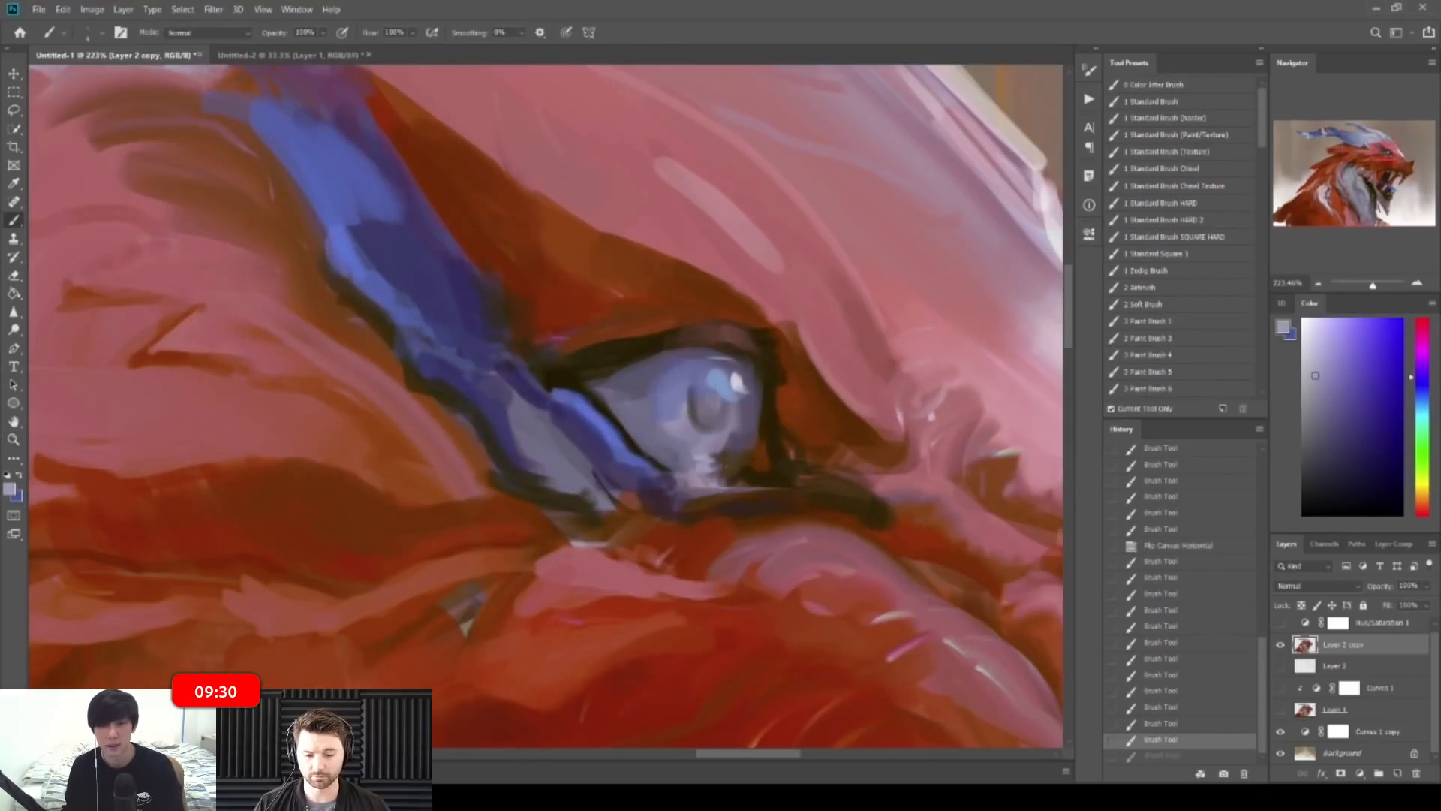
key("ctrl+shift+z")
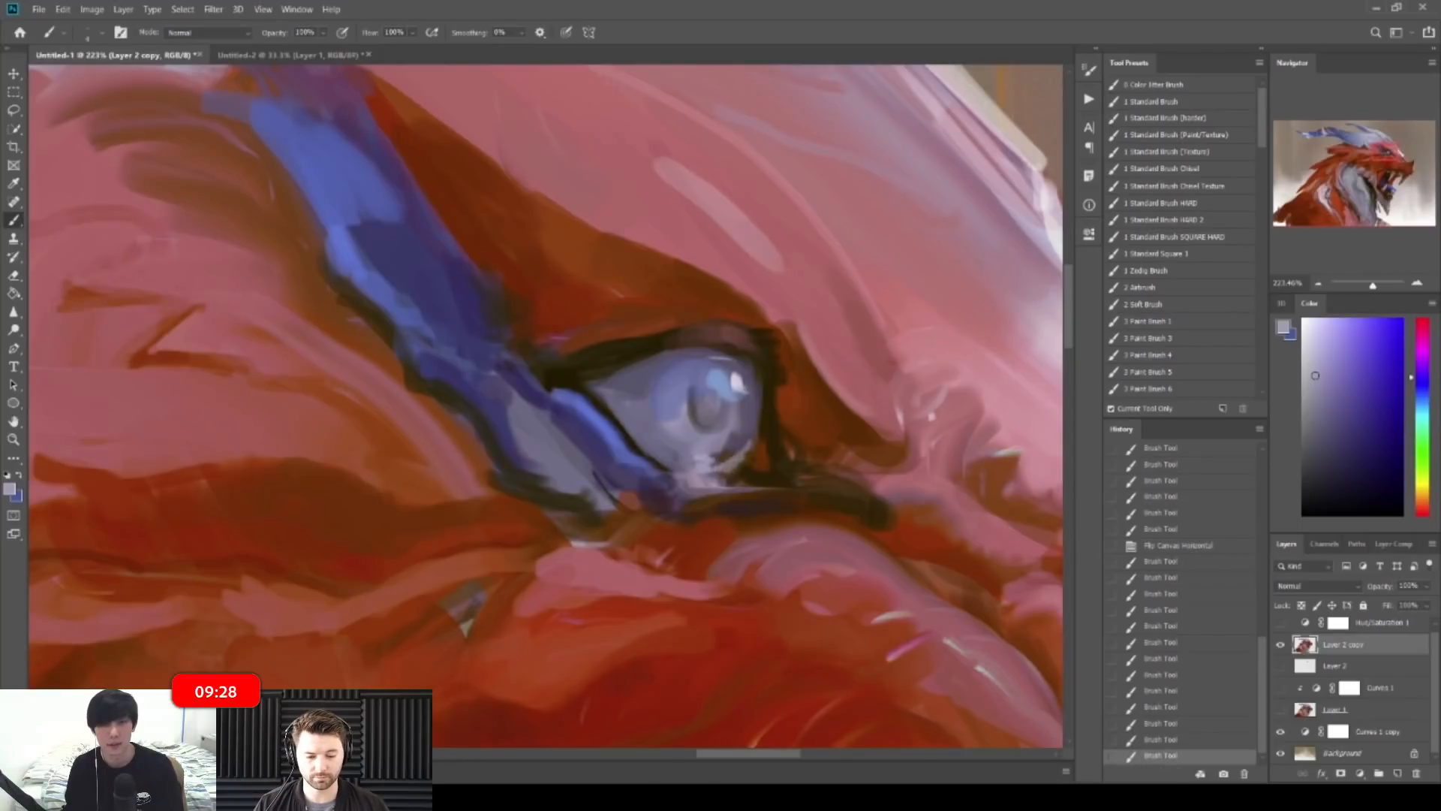
Step: Dab light-blue strokes along the iris's left and lower-left edge
key("ctrl+space")
mouse_move(732, 464)
left_mouse_down()
mouse_move(743, 458)
mouse_move(616, 413)
mouse_move(559, 413)
left_mouse_up()
key("ctrl+space")
left_click_drag(698, 312, 788, 311)
left_click_drag(582, 359, 702, 359)
left_click(612, 402, "alt")
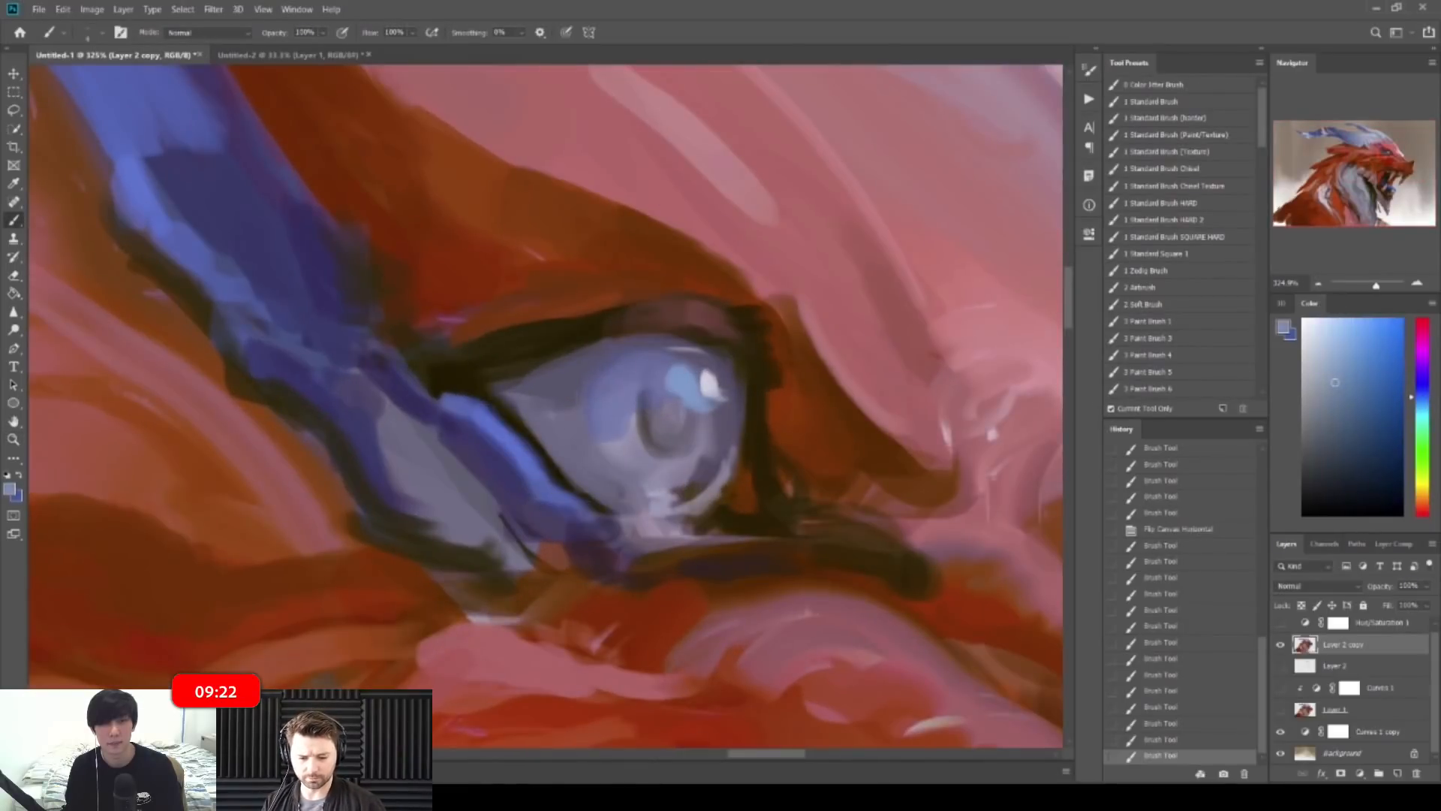
left_click_drag(591, 407, 596, 402)
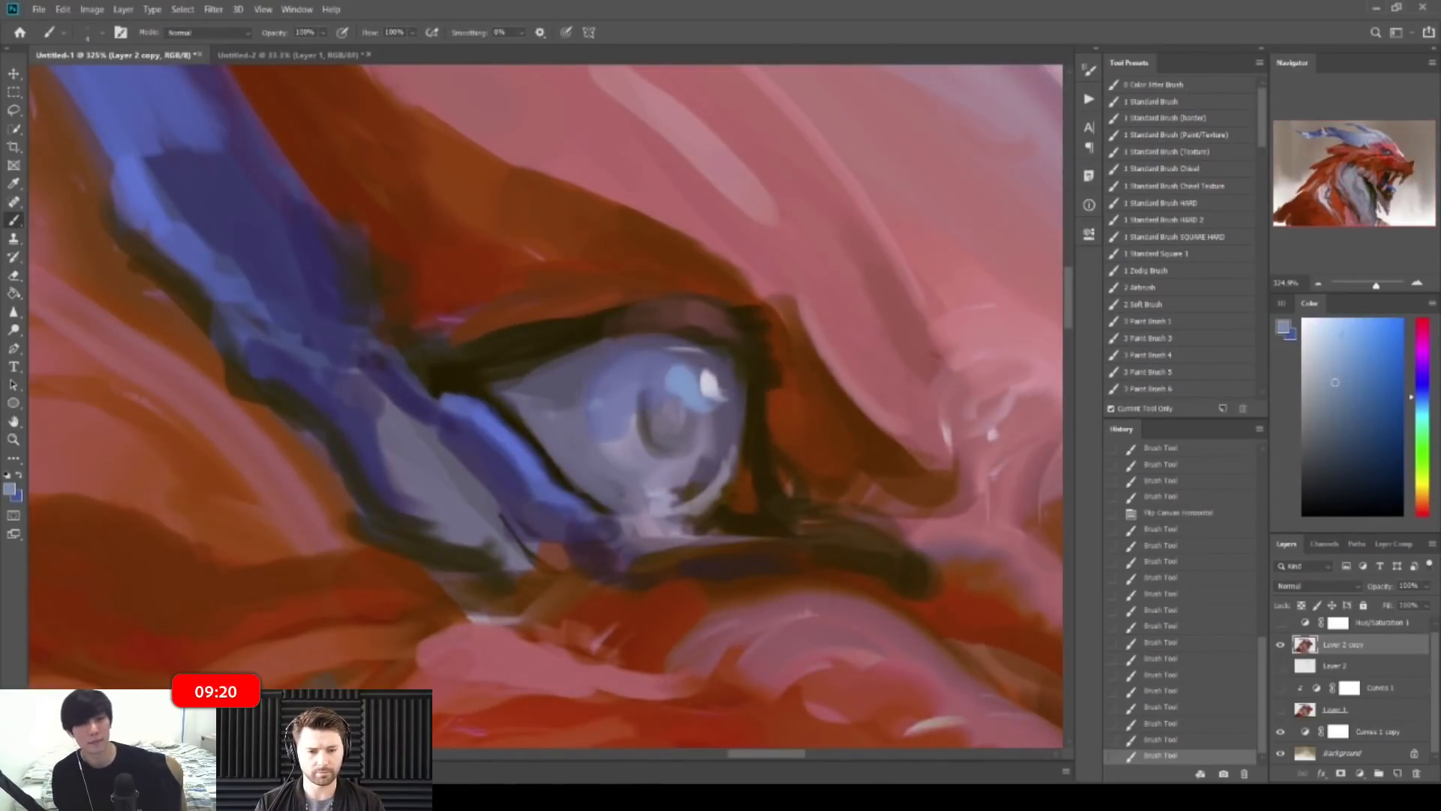
left_click_drag(1363, 353, 1361, 349)
left_click_drag(592, 412, 599, 427)
left_click_drag(599, 428, 622, 456)
left_click(586, 436, "alt")
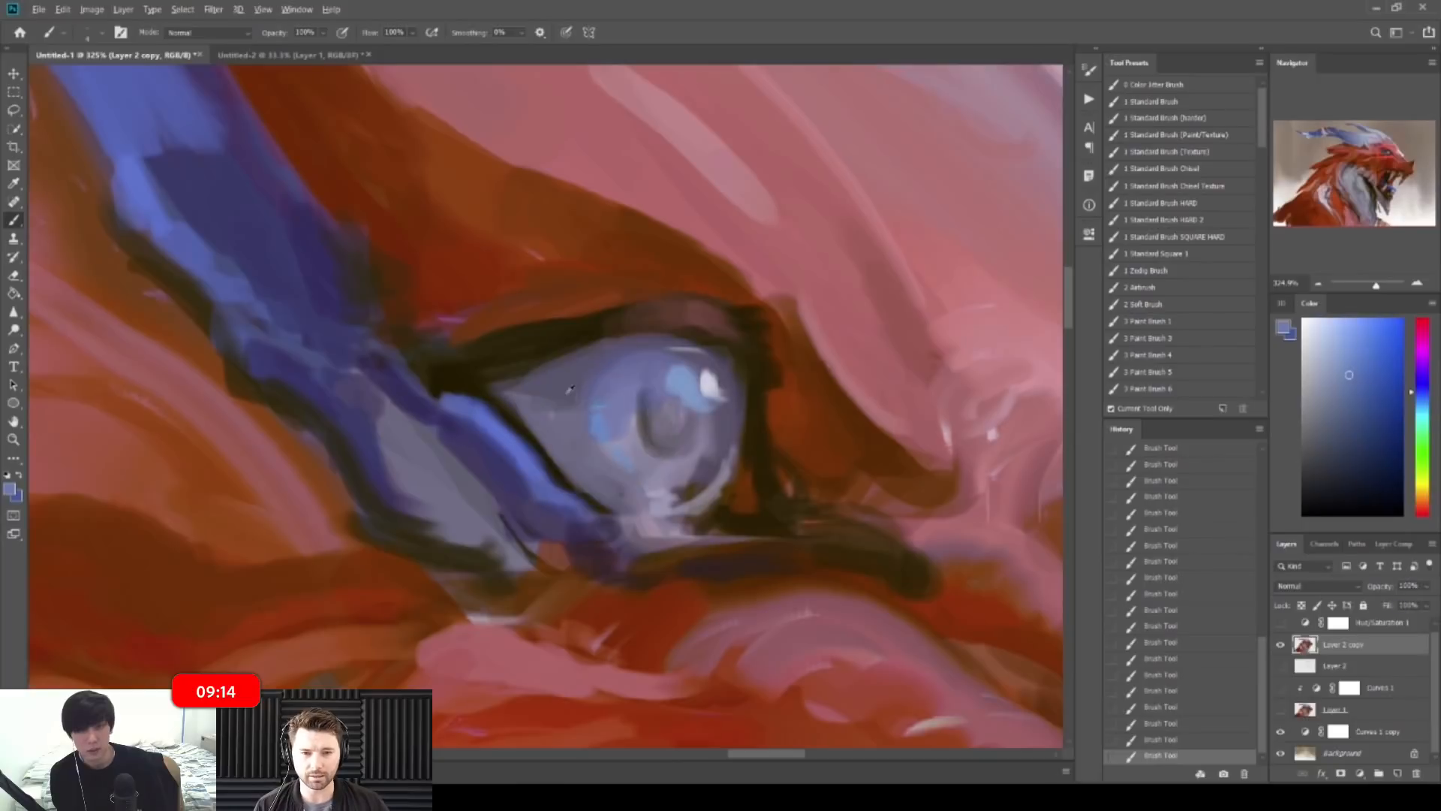
Step: Pick up the pale blue-white highlight colour and paint a small blue stroke beside the eye
left_click_drag(669, 431, 483, 436)
left_click_drag(736, 288, 880, 287)
left_click(653, 361, "alt")
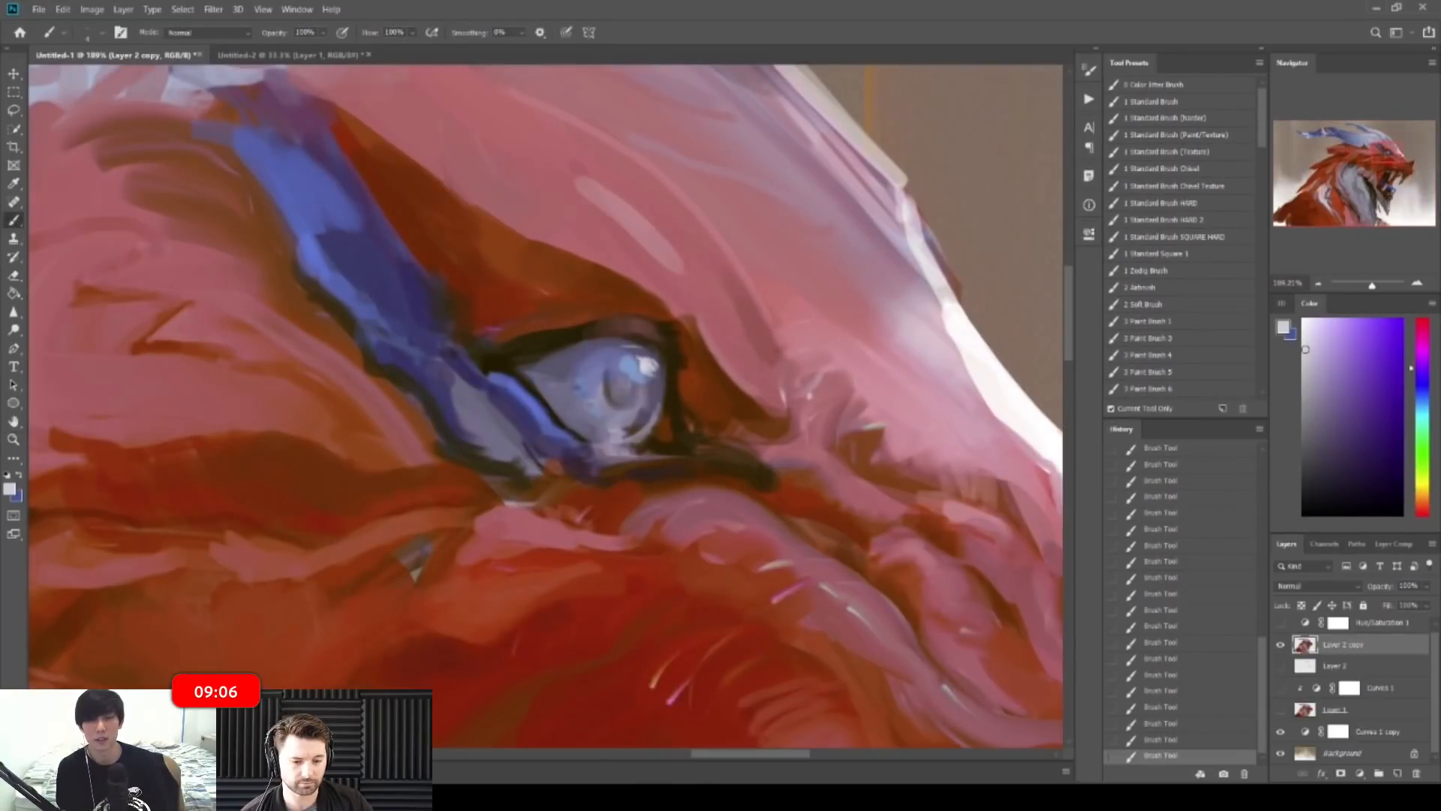
left_click_drag(694, 355, 537, 356)
left_click_drag(698, 311, 829, 310)
left_click(669, 385, "alt")
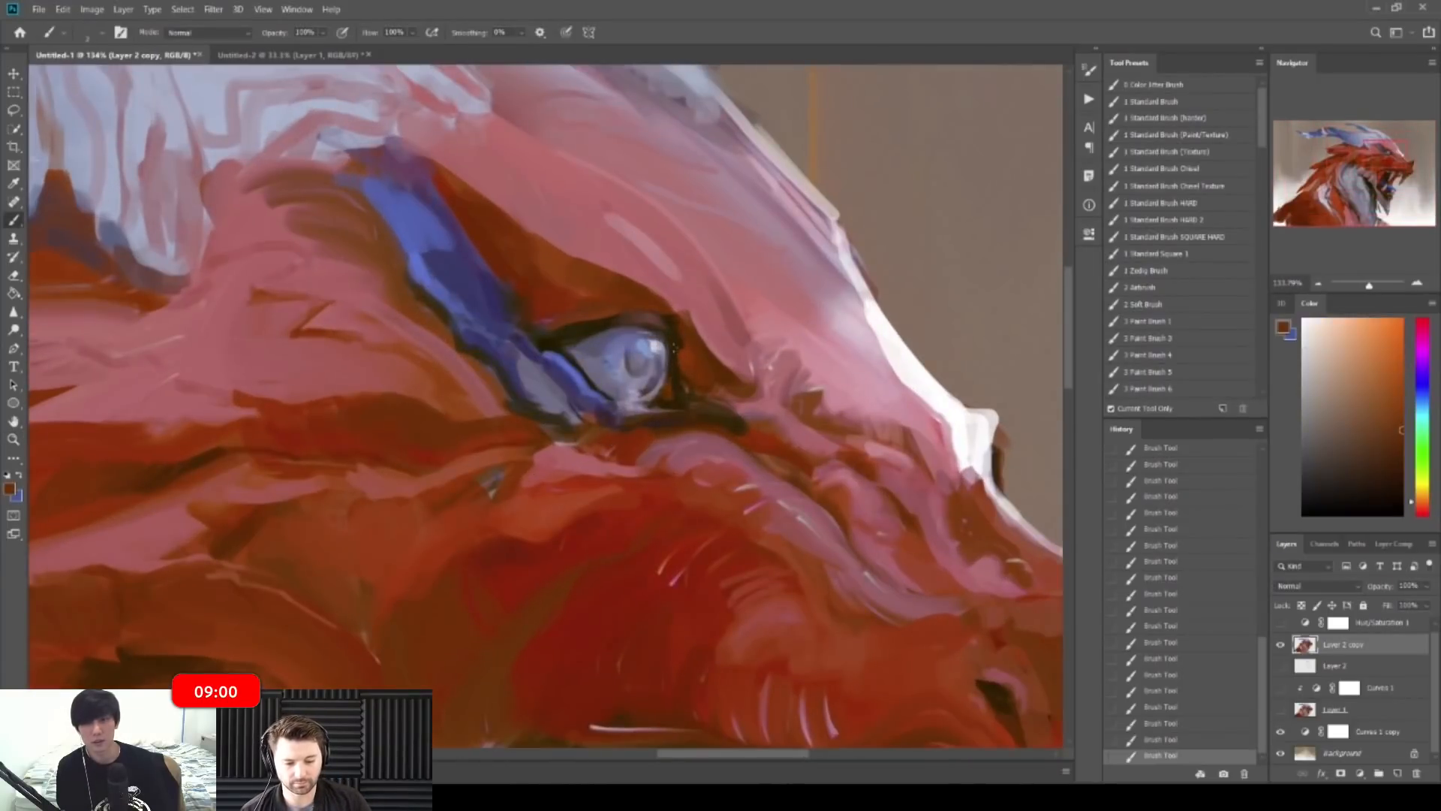
left_click(670, 346, "alt")
mouse_move(705, 367)
left_mouse_down()
mouse_move(642, 368)
mouse_move(704, 381)
mouse_move(627, 392)
mouse_move(719, 405)
left_mouse_up()
left_click(615, 397, "alt")
left_click_drag(581, 379, 603, 418)
Step: Add a dark brown dab under the eye, then flip the canvas horizontally to check
left_click(567, 370, "alt")
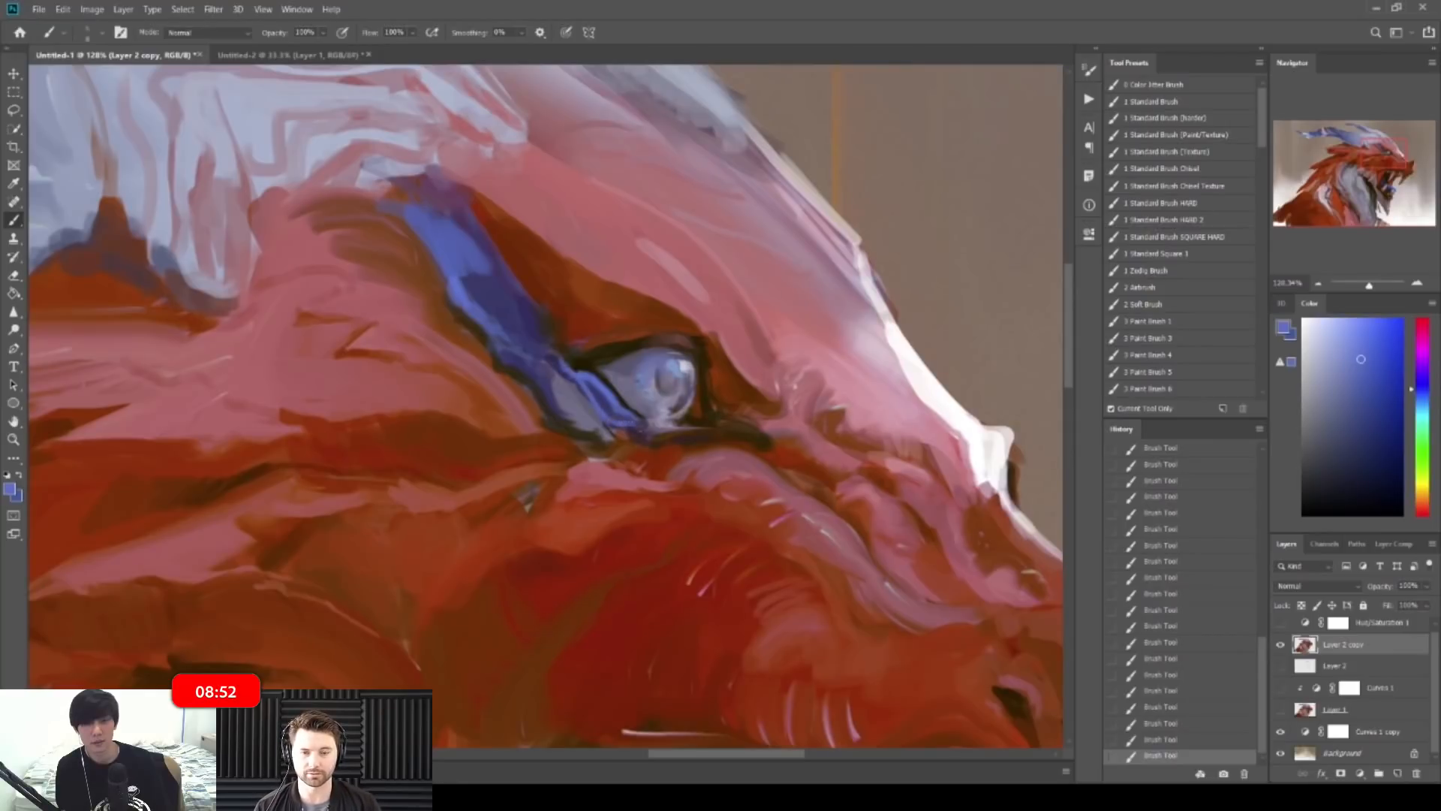
left_click(689, 425, "alt")
mouse_move(660, 425)
left_mouse_down()
mouse_move(678, 427)
mouse_move(631, 406)
left_mouse_up()
left_click_drag(726, 361, 712, 361)
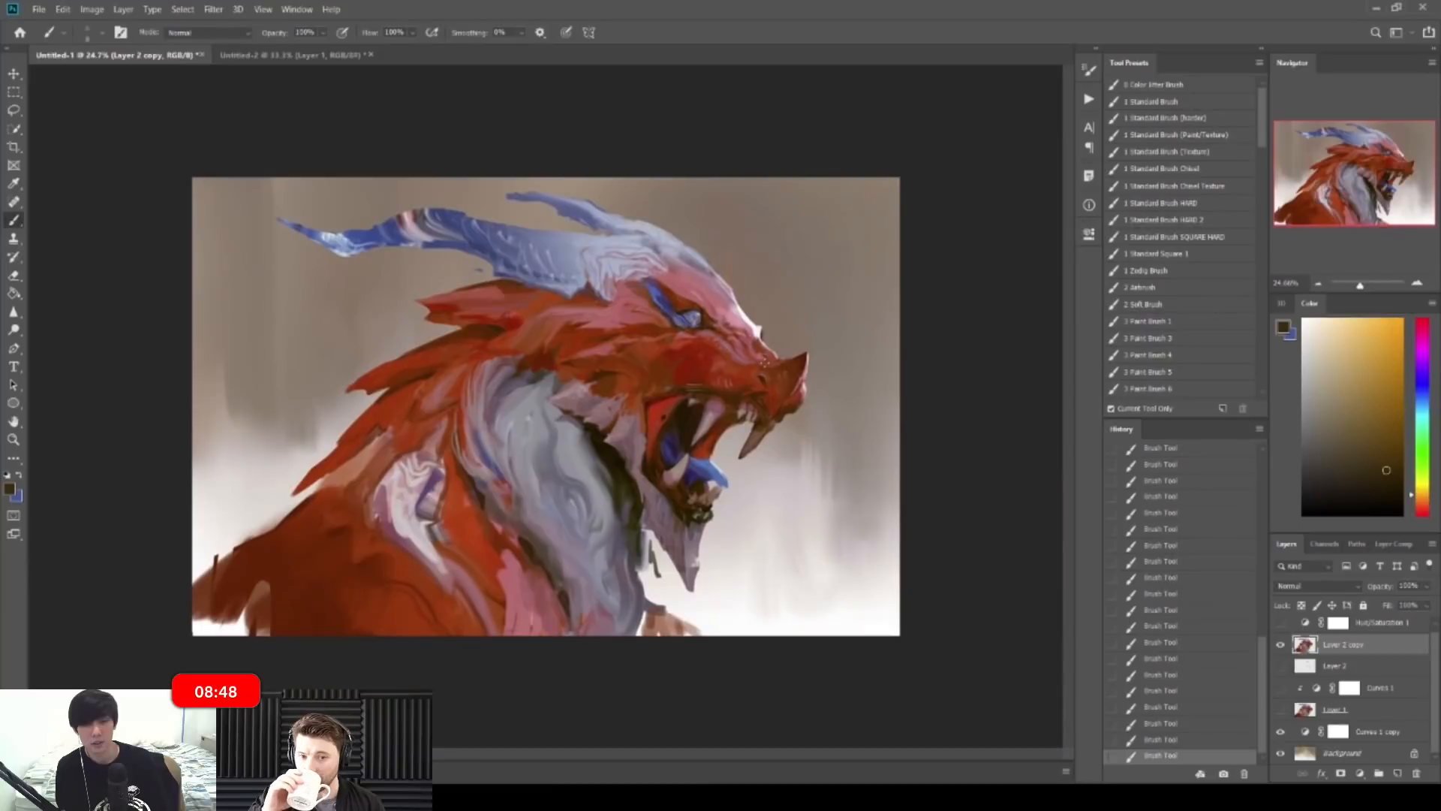
key("ctrl+shift+h")
Step: Paint short purple-grey and lighter grey-purple strokes near the eye
left_click_drag(387, 317, 468, 320)
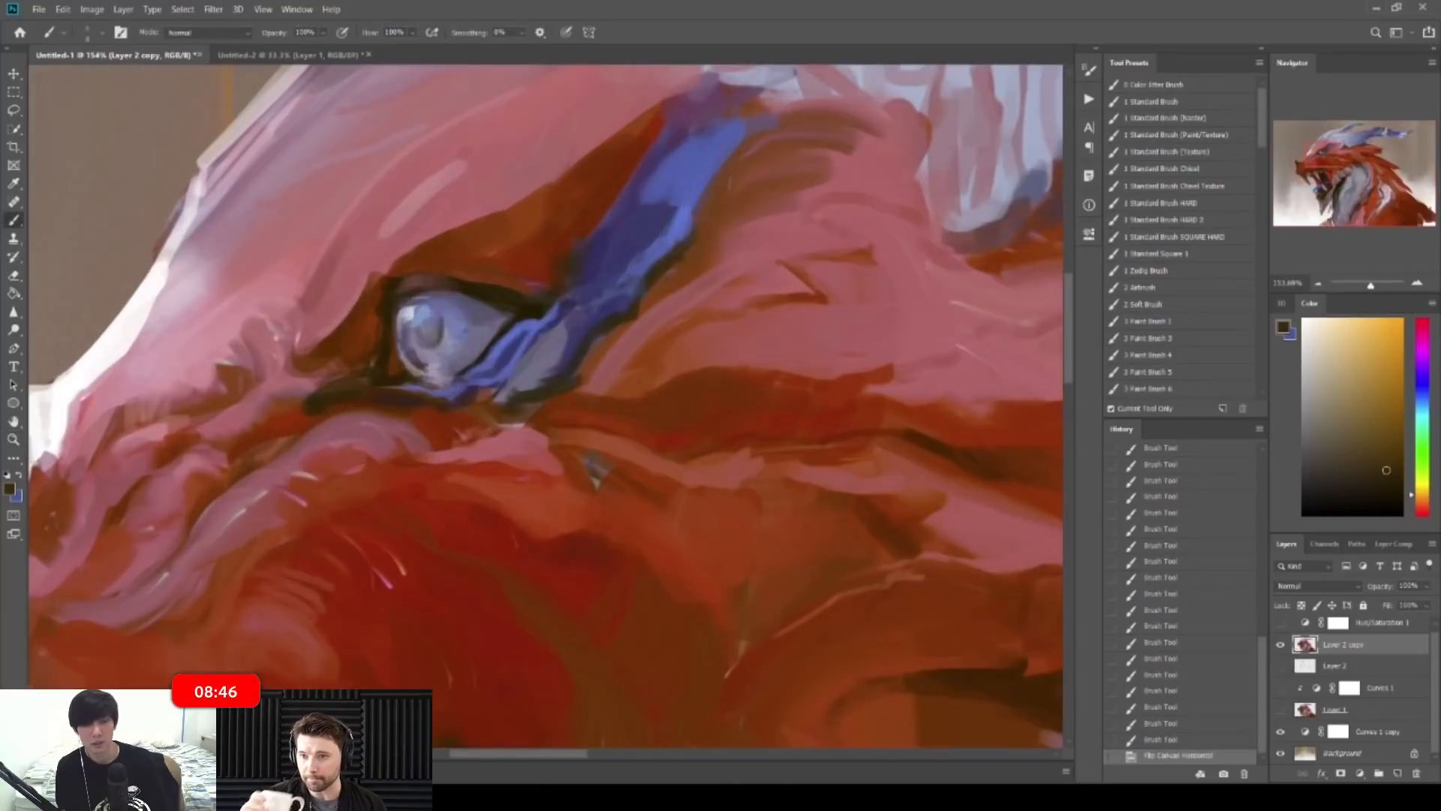
left_click(426, 377, "alt")
left_click_drag(425, 377, 465, 370)
left_click(433, 373, "alt")
left_click_drag(542, 301, 463, 297)
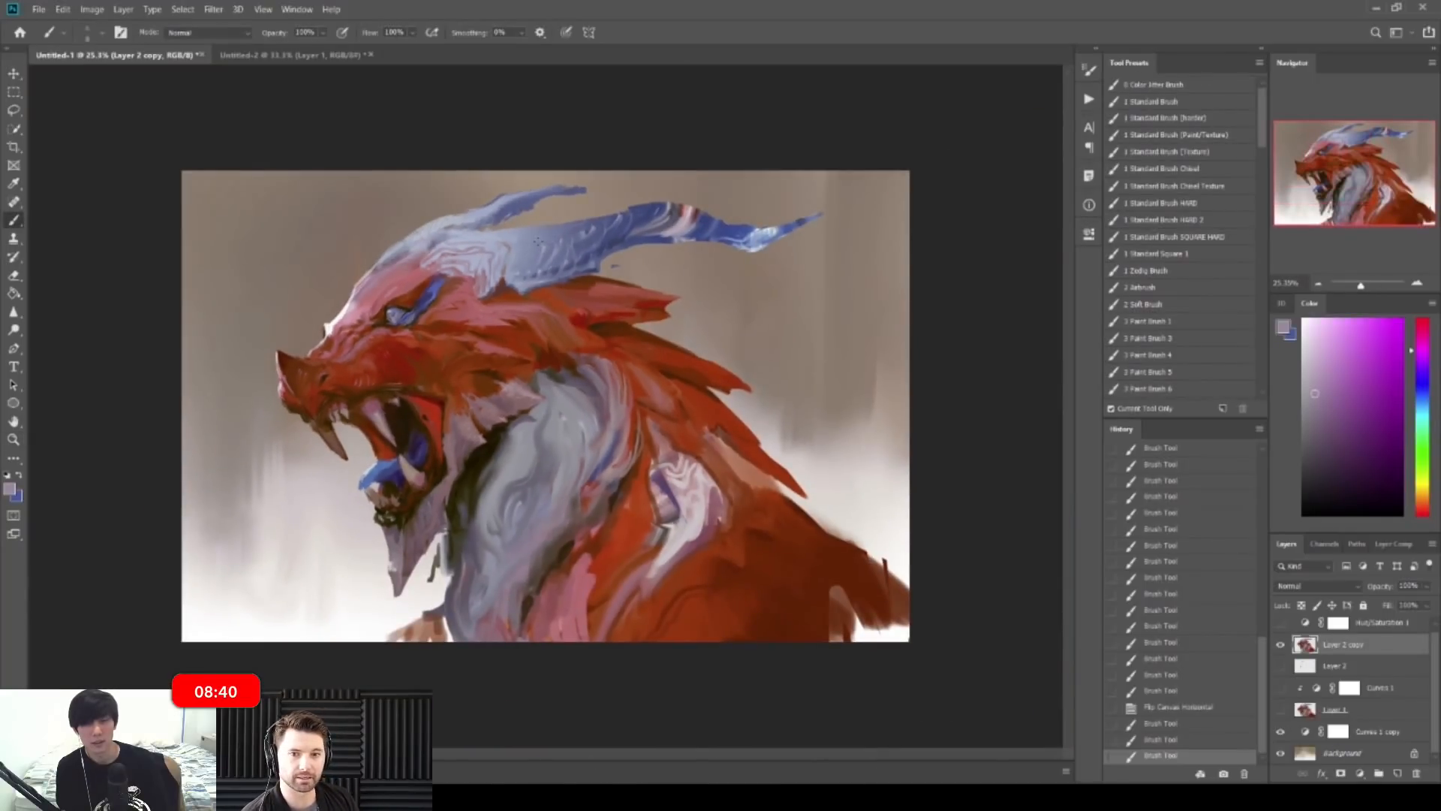
Step: Paint a muted pink stroke across the face below the eye
left_click_drag(398, 271, 460, 271)
left_click(558, 418, "alt")
left_click(565, 404, "alt")
mouse_move(557, 417)
left_mouse_down()
mouse_move(567, 401)
mouse_move(655, 428)
mouse_move(664, 411)
left_mouse_up()
left_click(651, 390, "alt")
left_click_drag(675, 379, 635, 319)
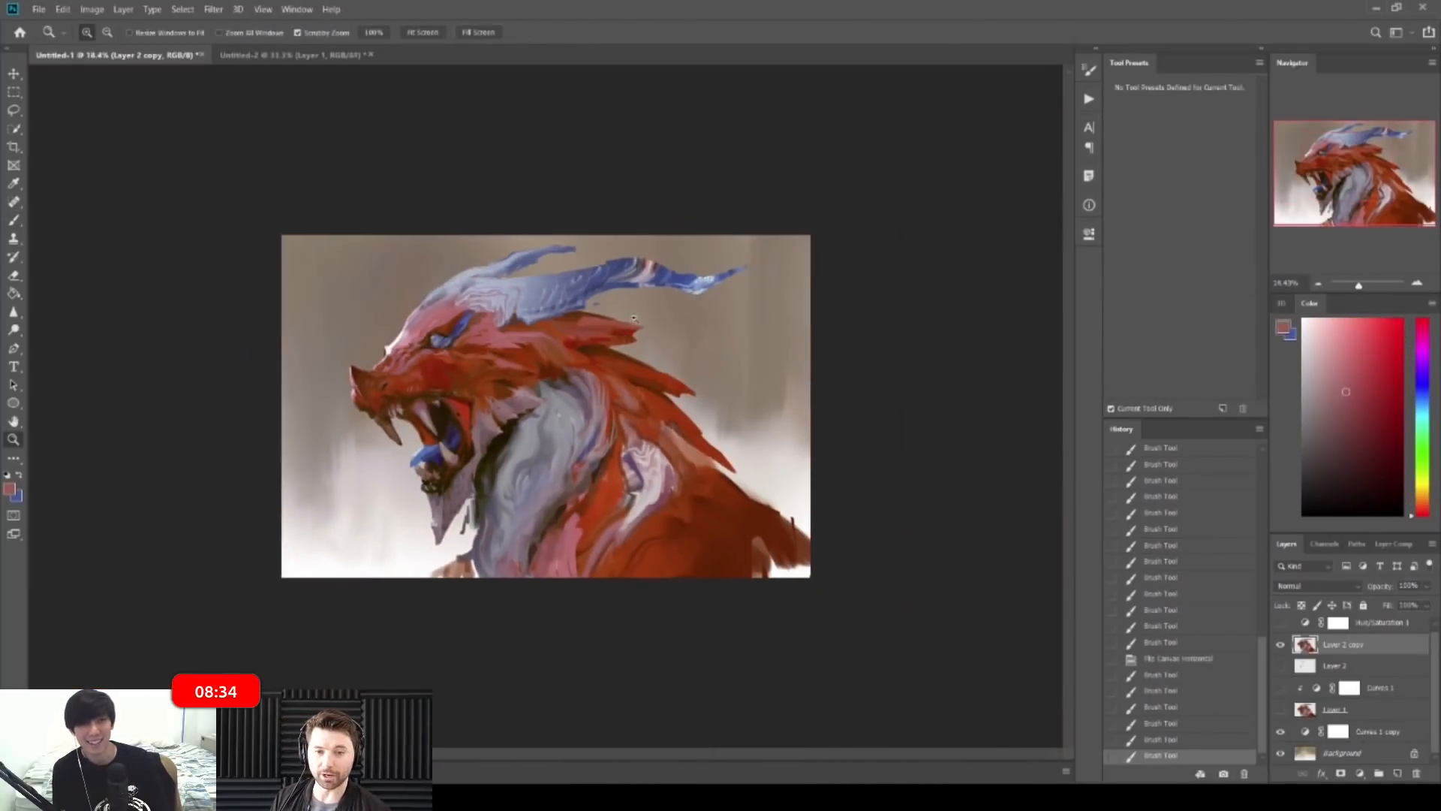
Step: Paint a blue stroke along the brow, then flip the canvas horizontally again
left_click_drag(460, 322, 521, 325)
left_click(525, 411, "alt")
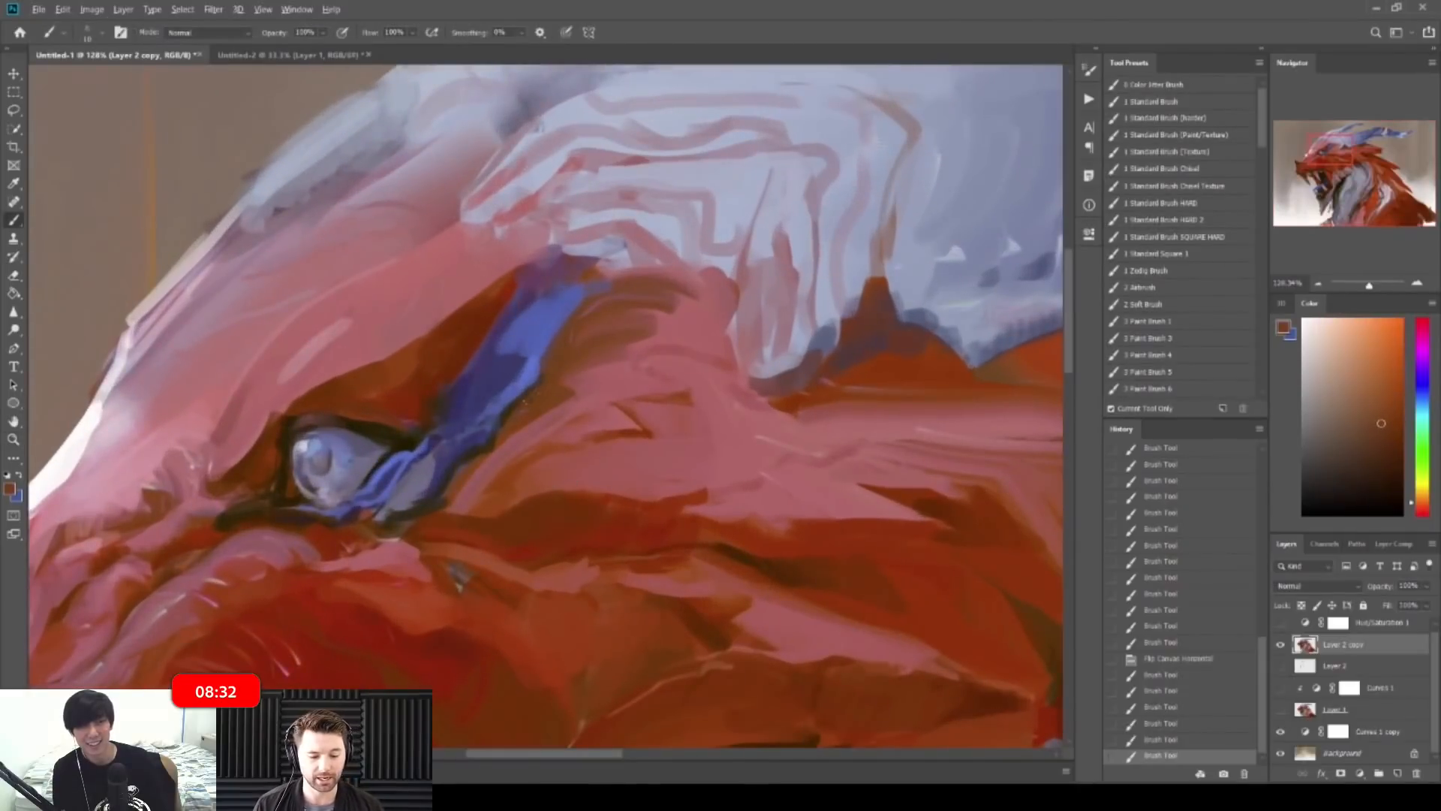
left_click(537, 379, "alt")
left_click_drag(568, 341, 511, 302)
left_click_drag(414, 284, 477, 293)
left_click(592, 407, "alt")
mouse_move(610, 411)
left_mouse_down()
mouse_move(654, 381)
mouse_move(637, 342)
mouse_move(587, 326)
mouse_move(713, 330)
left_mouse_up()
key("ctrl+shift+h")
Step: Add small dark touches beneath the eye on the flipped canvas
key("ctrl+space")
left_click_drag(607, 329, 661, 329)
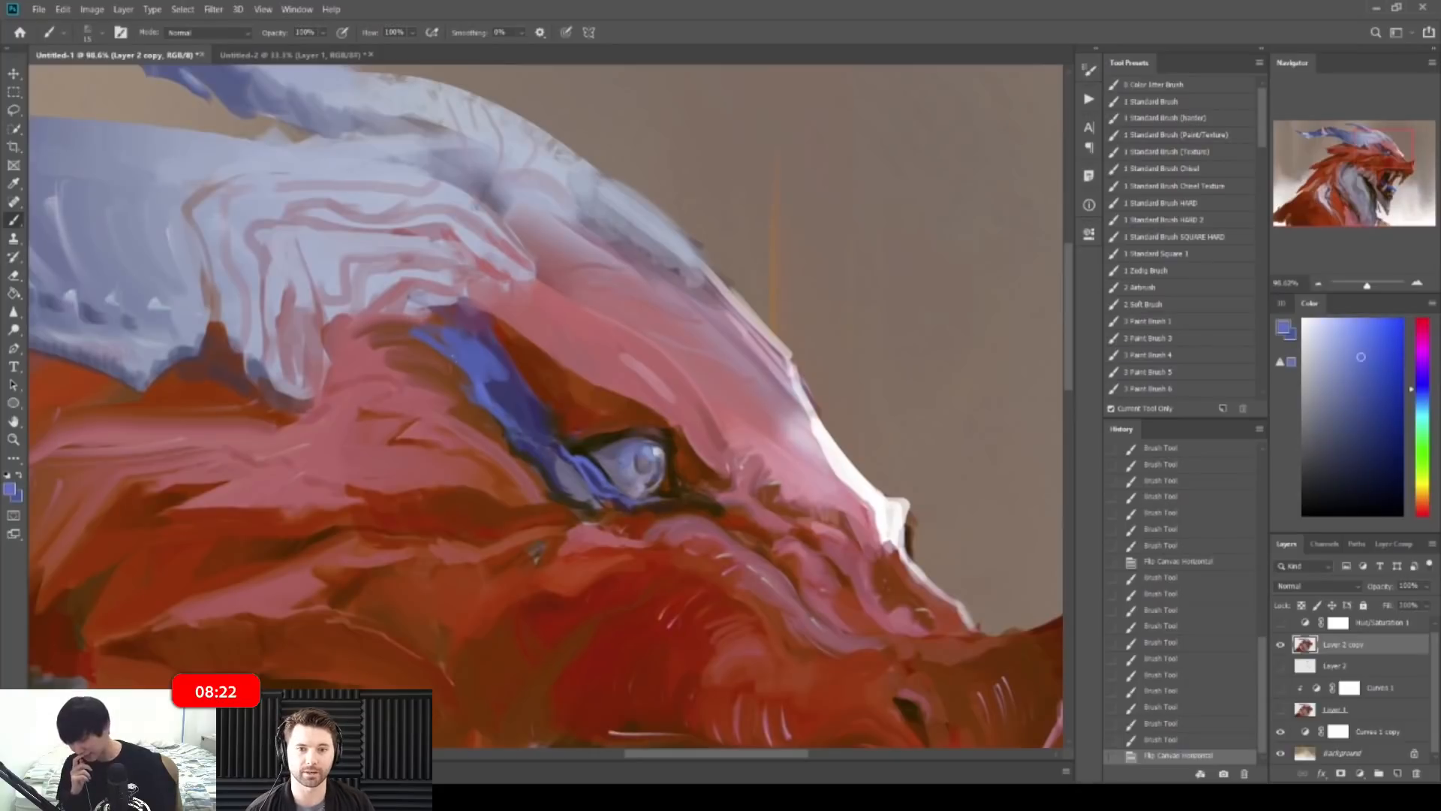
left_click_drag(557, 455, 580, 487)
mouse_move(565, 467)
left_mouse_down()
mouse_move(590, 499)
mouse_move(583, 488)
left_mouse_up()
key("ctrl+space")
mouse_move(519, 362)
left_mouse_down()
mouse_move(494, 323)
mouse_move(464, 312)
left_mouse_up()
Step: Paint brown strokes on the head and zoom out to review the whole dragon
key("ctrl+space")
left_click_drag(590, 264, 649, 268)
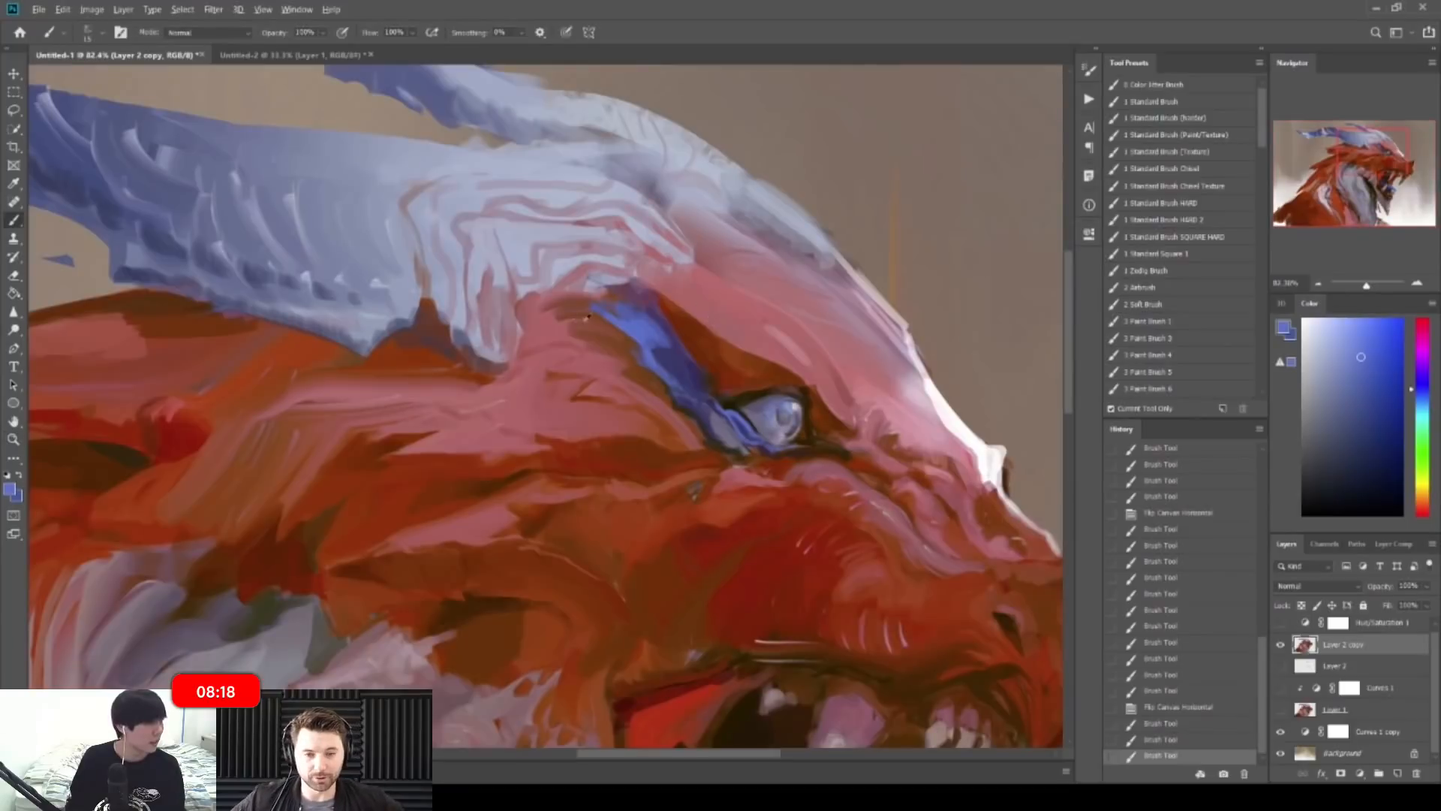
left_click(608, 319, "alt")
left_click_drag(606, 318, 625, 335)
key("ctrl+space")
mouse_move(720, 277)
left_mouse_down()
mouse_move(655, 251)
mouse_move(675, 283)
left_mouse_up()
key("ctrl+space")
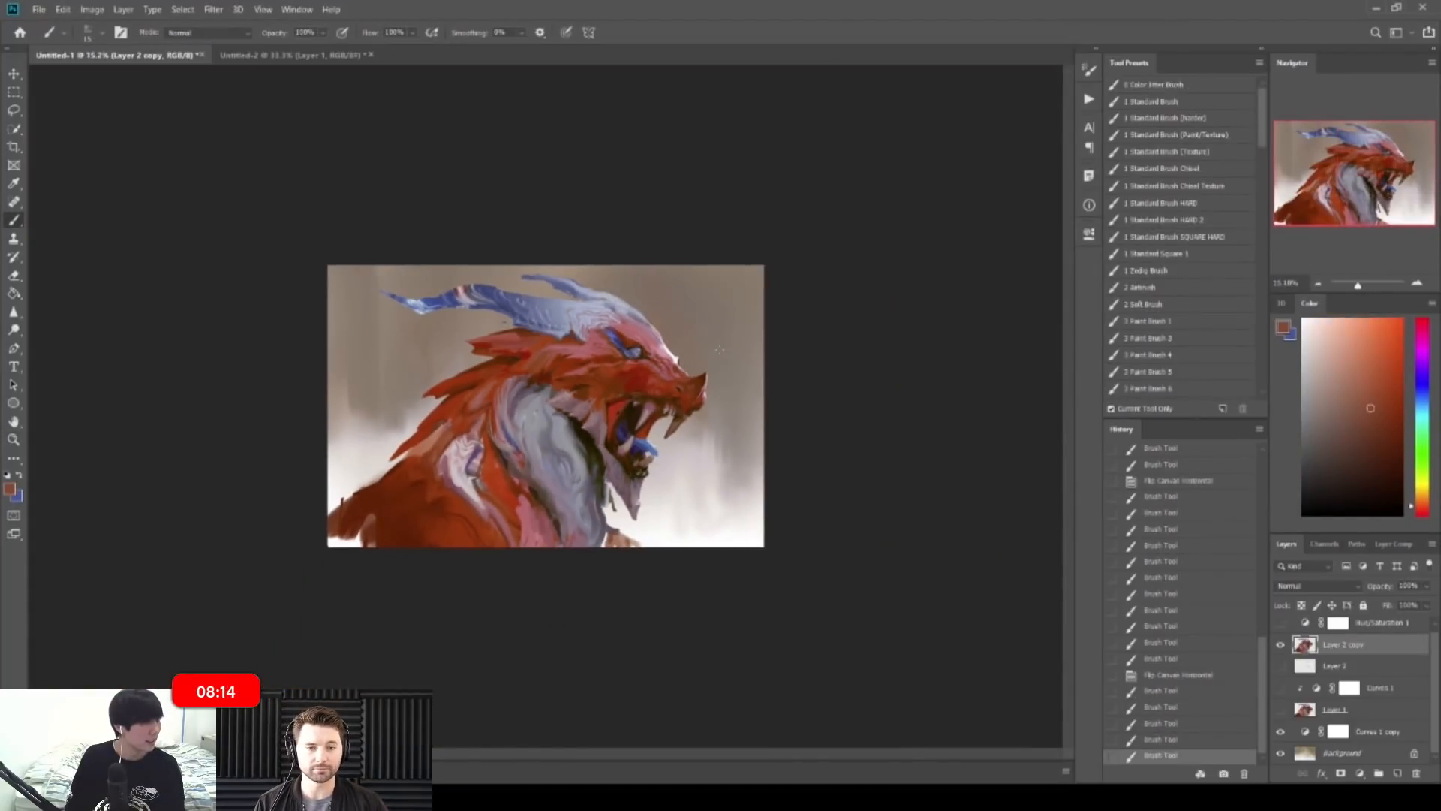
Step: Zoom in on the neck and paint lilac strokes at the pink spike's tip
left_click_drag(545, 406, 645, 406)
mouse_move(705, 187)
left_mouse_down()
mouse_move(790, 187)
mouse_move(778, 226)
mouse_move(746, 222)
left_mouse_up()
left_click(749, 207, "alt")
left_click(773, 214, "alt")
left_click_drag(568, 380, 692, 380)
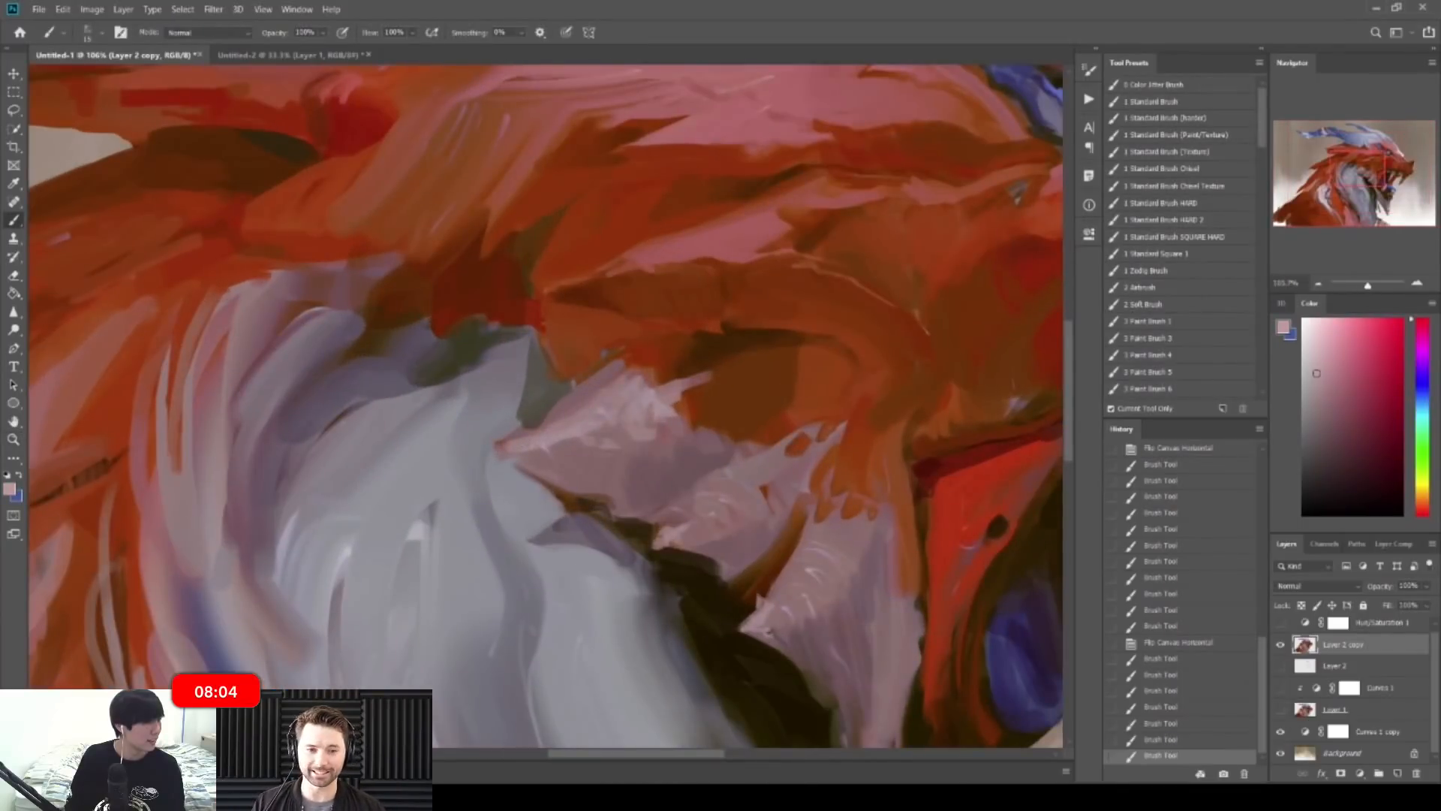
left_click_drag(507, 450, 523, 442)
key("ctrl+z")
left_click(517, 452, "alt")
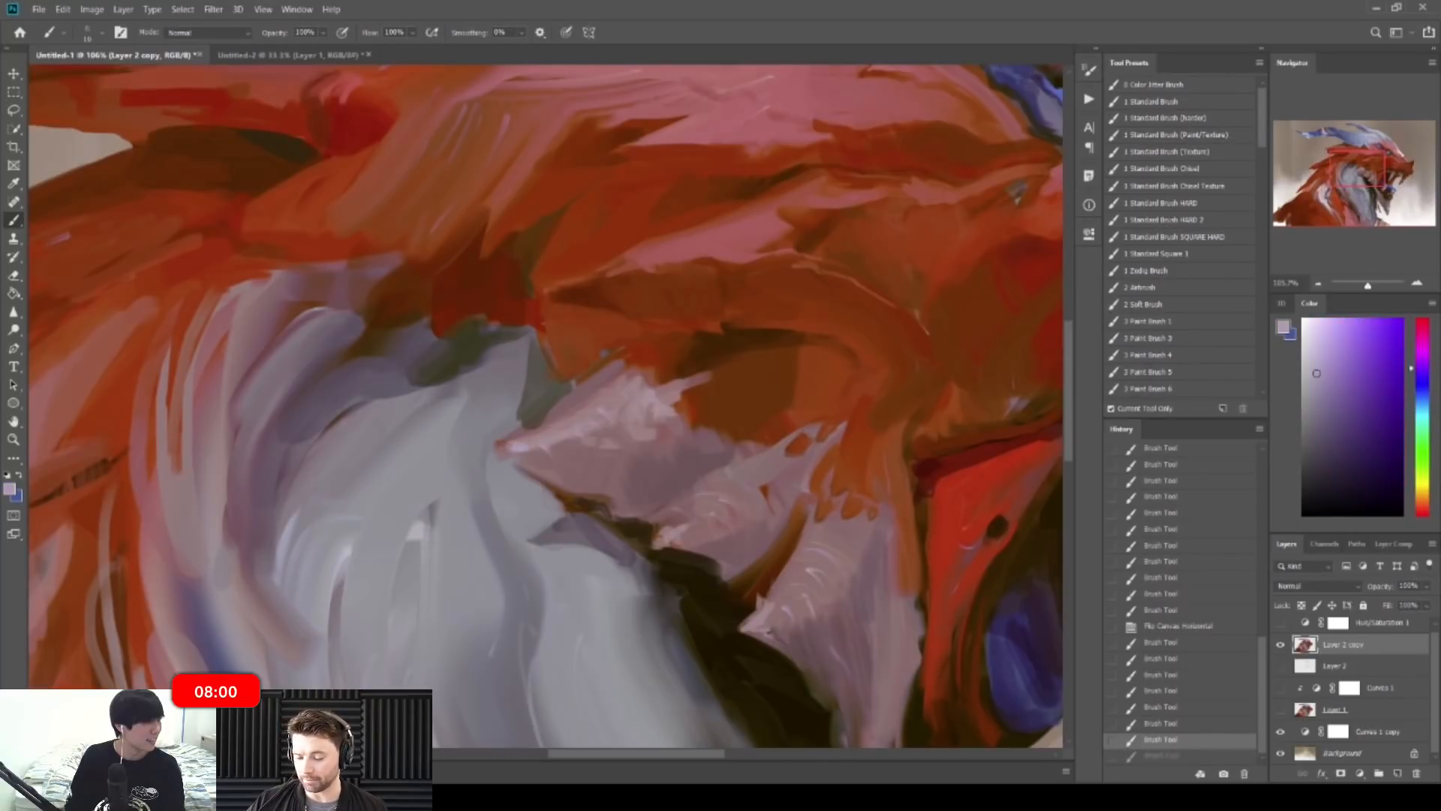
left_click_drag(509, 448, 535, 439)
left_click_drag(521, 448, 554, 437)
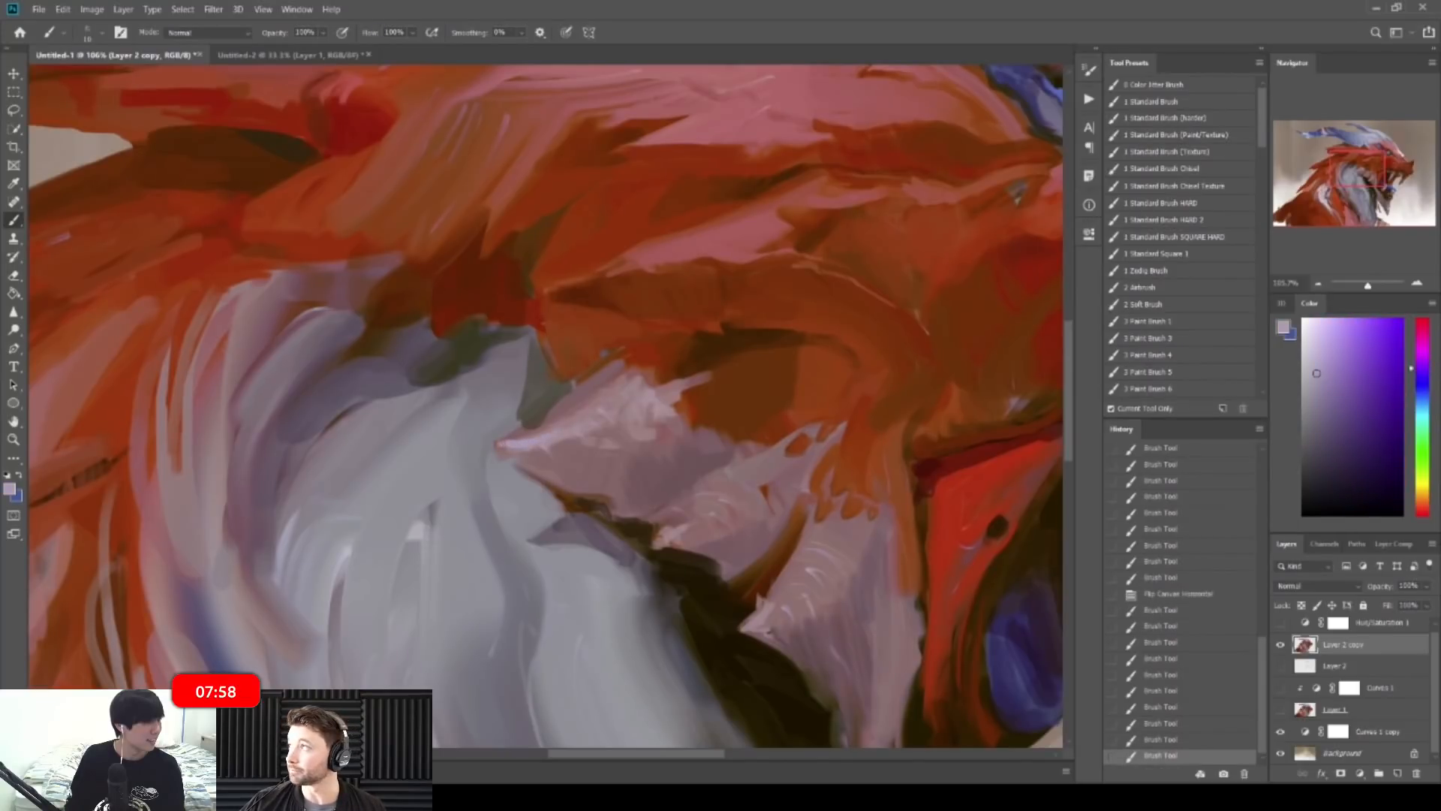
Step: Paint orange-brown over the fur tip, undo a dark stroke, then flip the canvas back
scroll(751, 471, "down", 10)
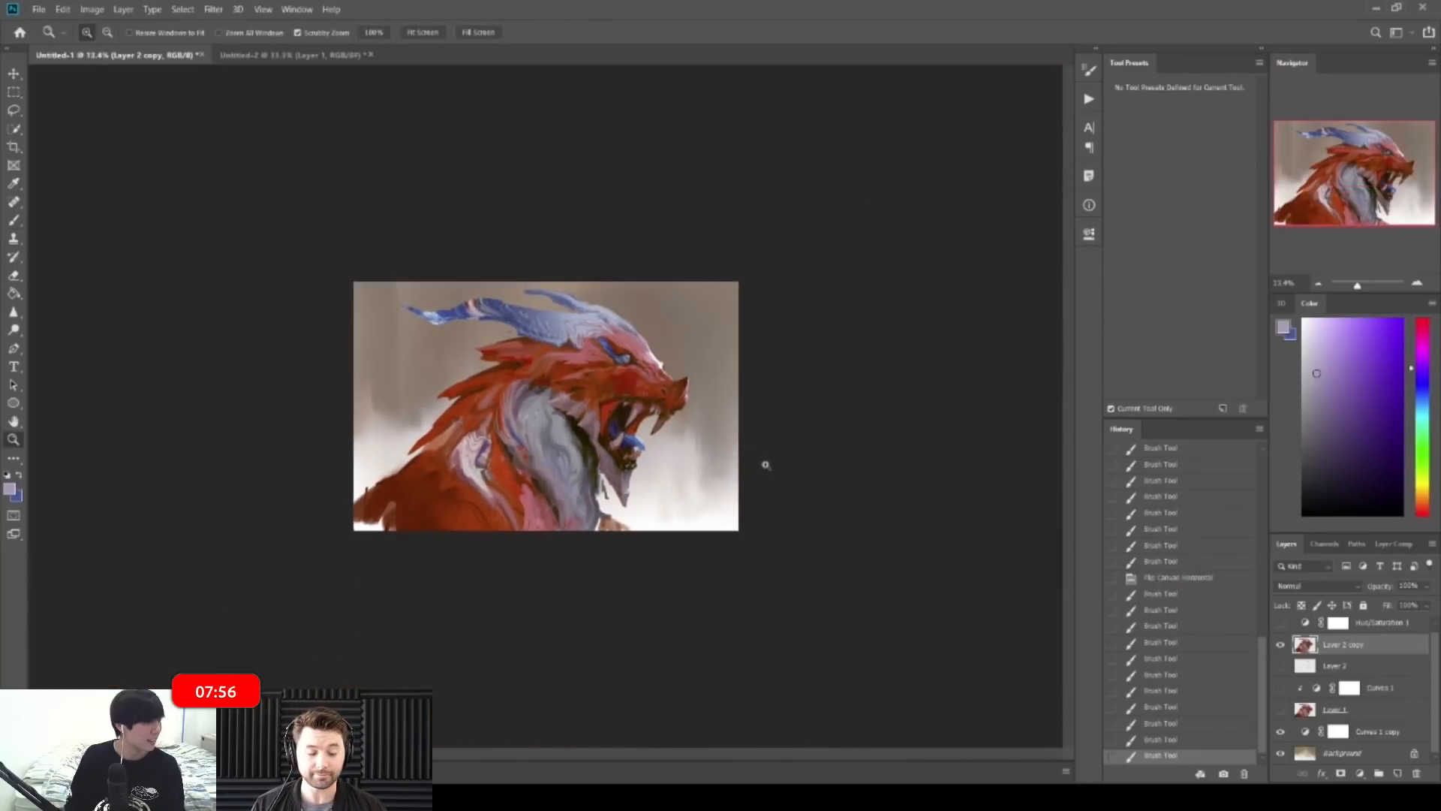
scroll(700, 451, "up", 10)
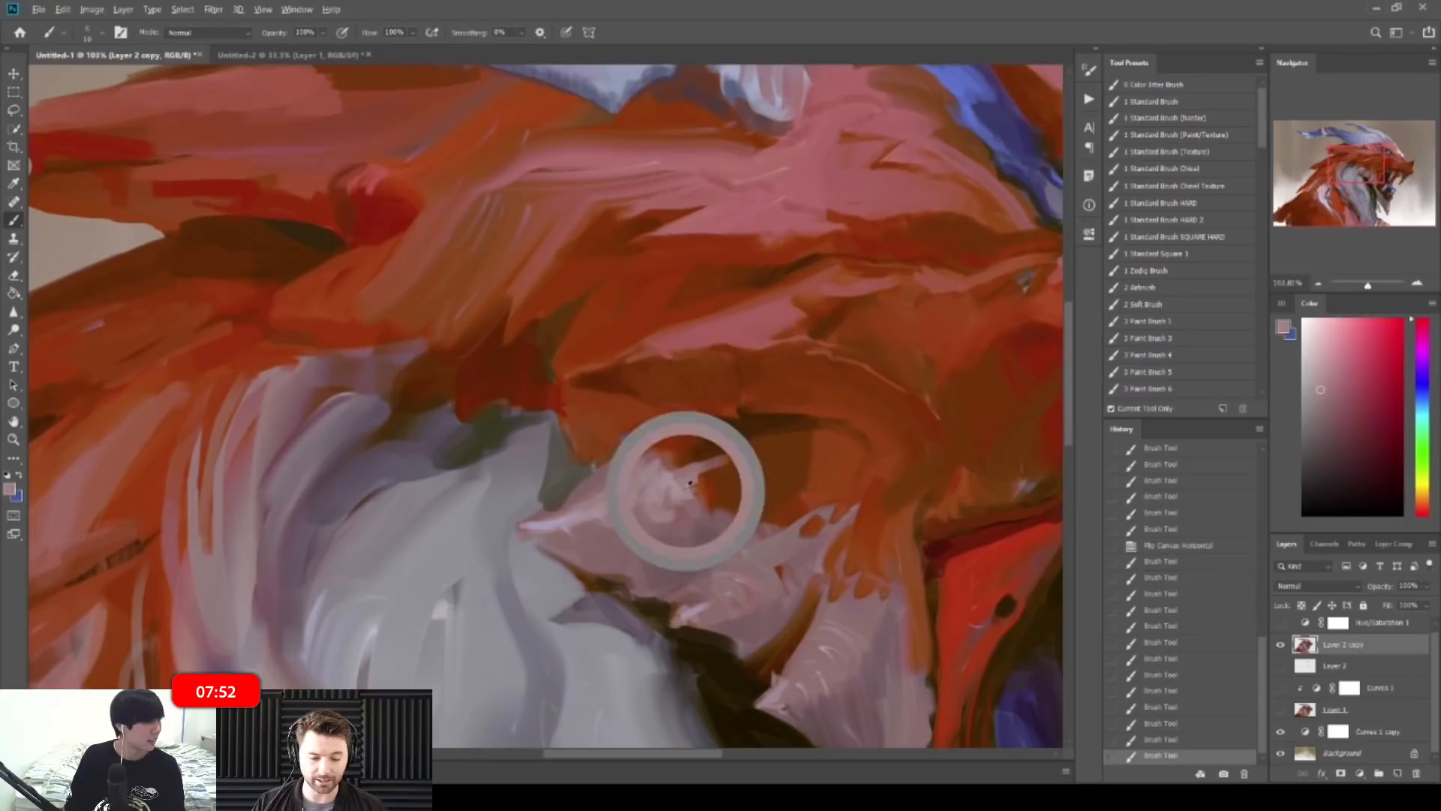
mouse_move(662, 469)
left_mouse_down()
mouse_move(684, 474)
mouse_move(680, 490)
mouse_move(710, 476)
mouse_move(667, 490)
mouse_move(680, 505)
left_mouse_up()
left_click(710, 448, "alt")
key("bracketleft")
key("ctrl+z")
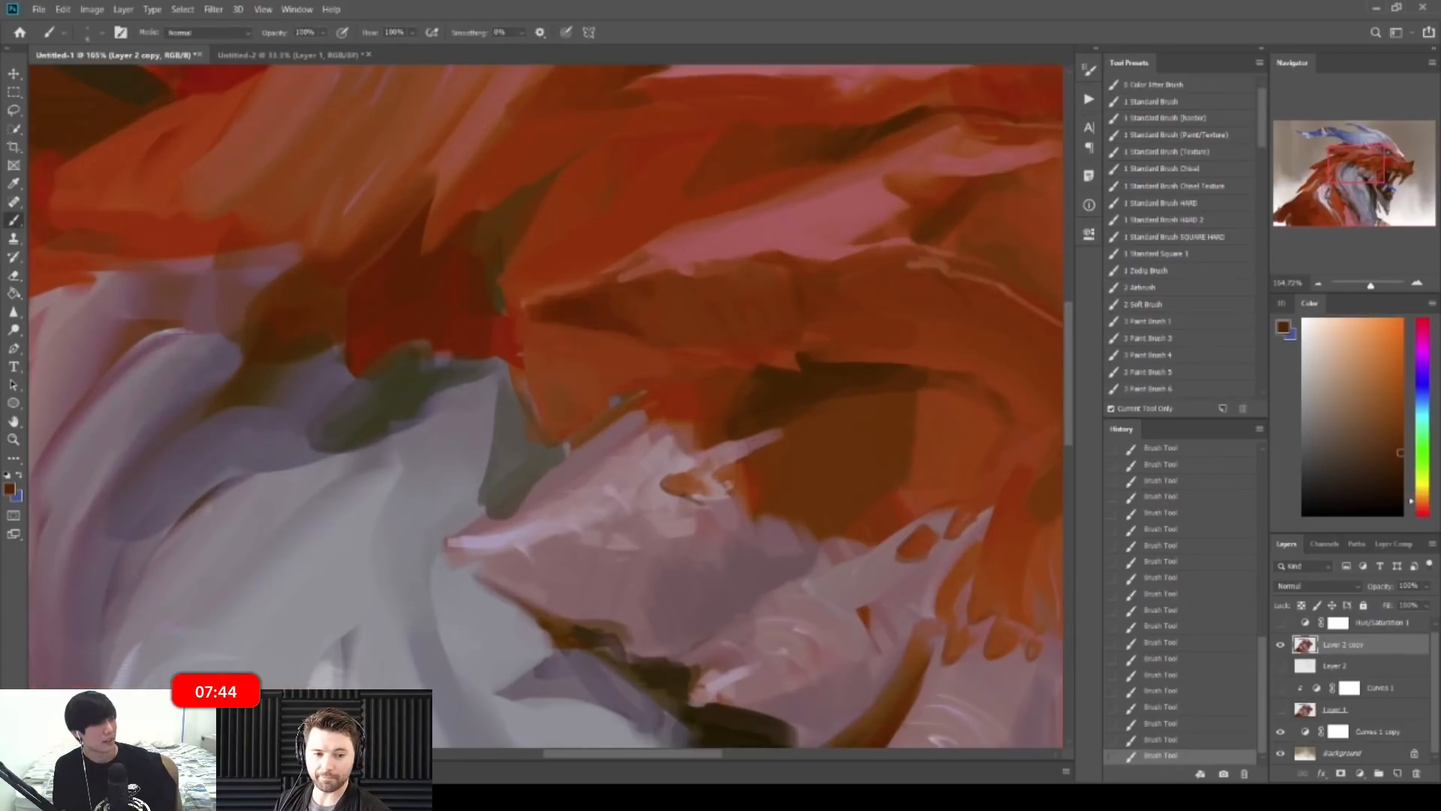
left_click(640, 522, "alt")
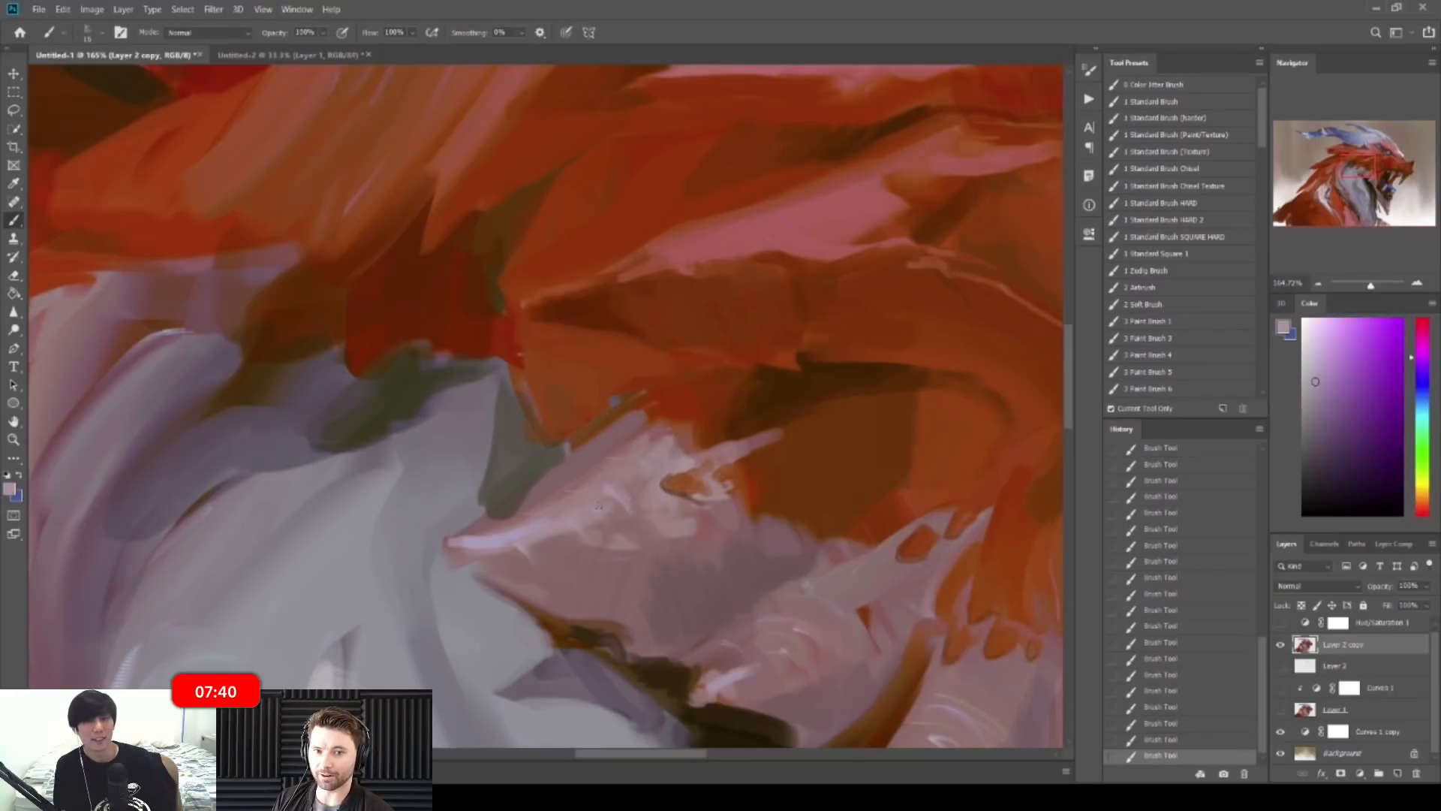
left_click(539, 522, "alt")
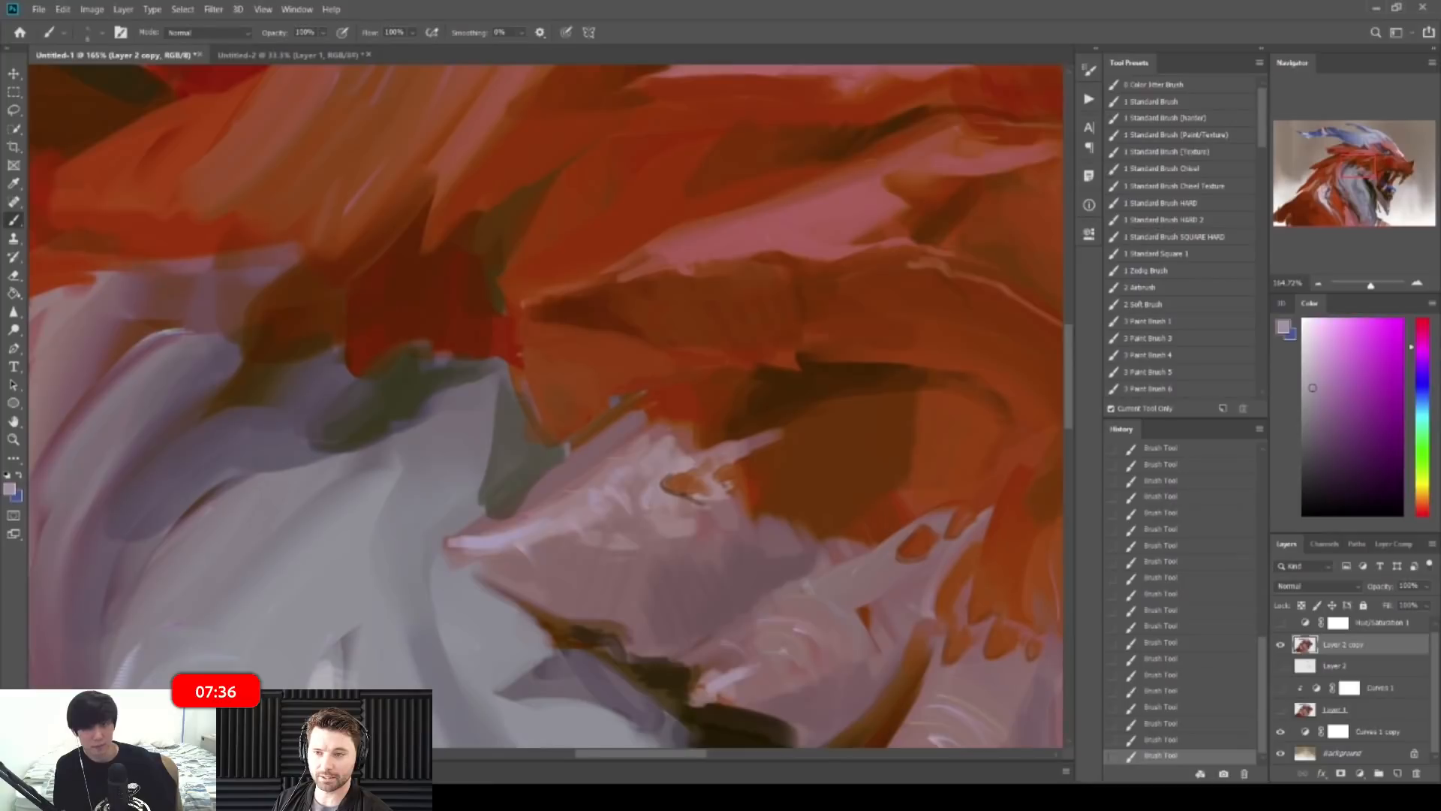
left_click_drag(674, 484, 555, 484)
left_click_drag(698, 525, 833, 525)
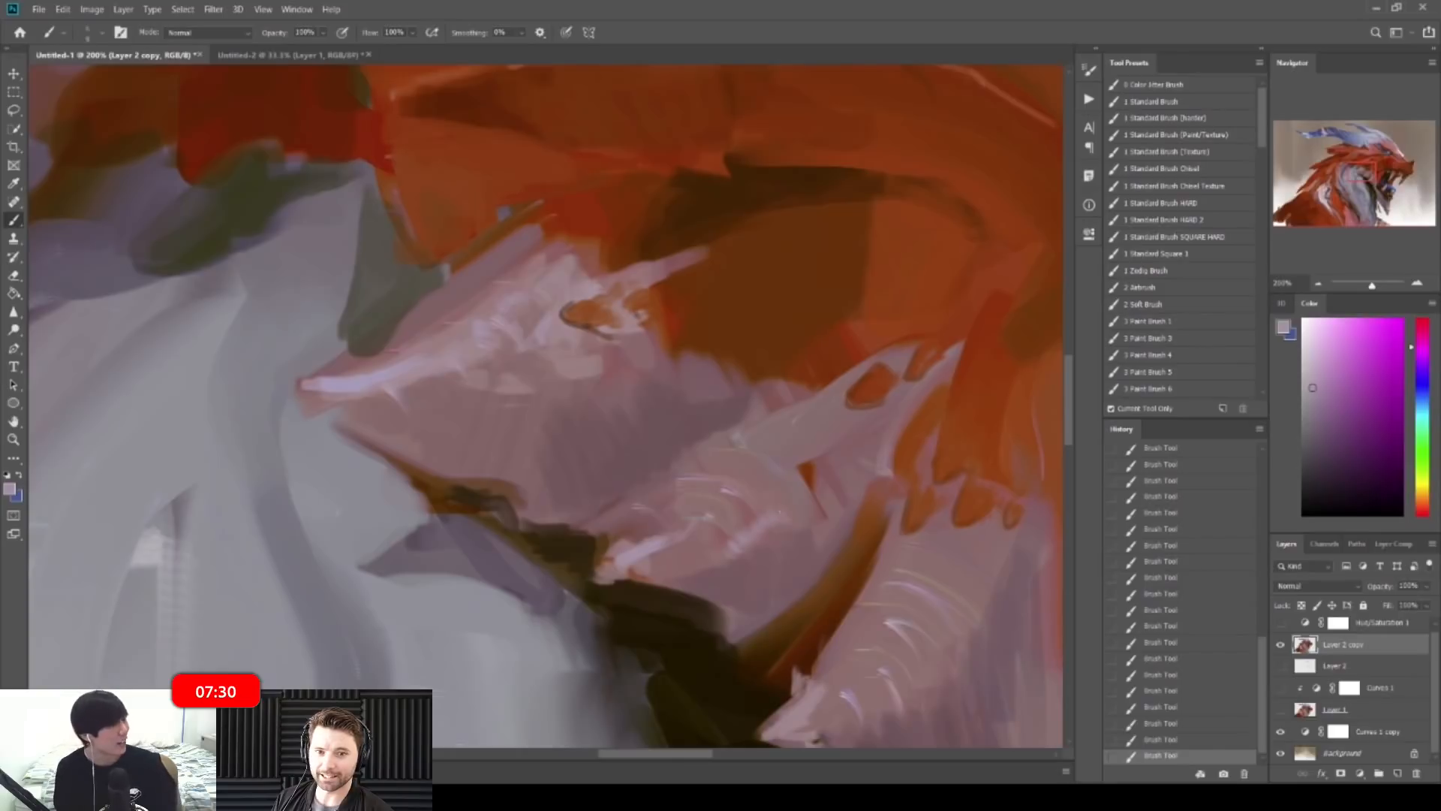
left_click_drag(826, 499, 672, 484)
key("ctrl+shift+h")
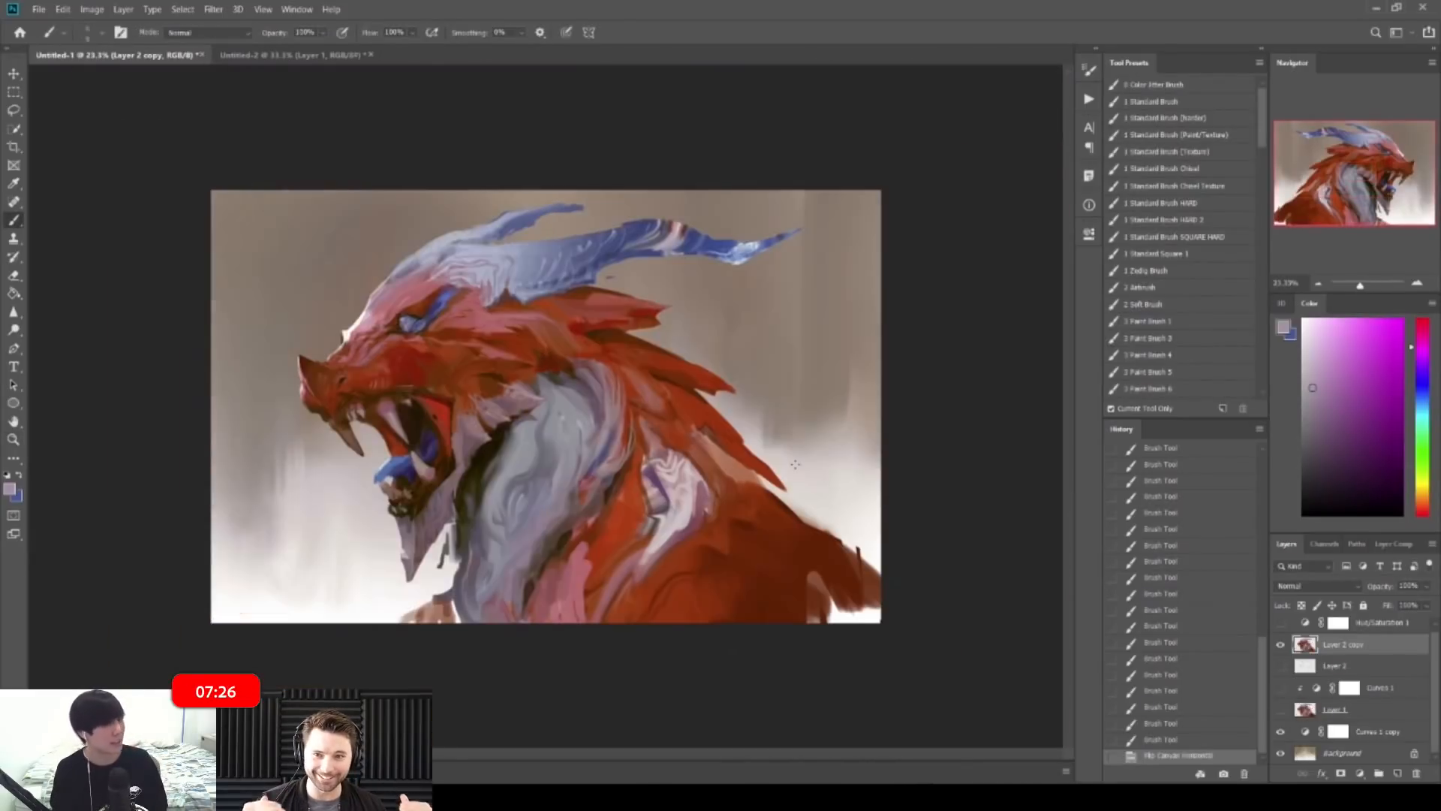
Step: Sample mauve and grey tones and retouch the spike's tip and lower edge
left_click_drag(798, 452, 768, 451)
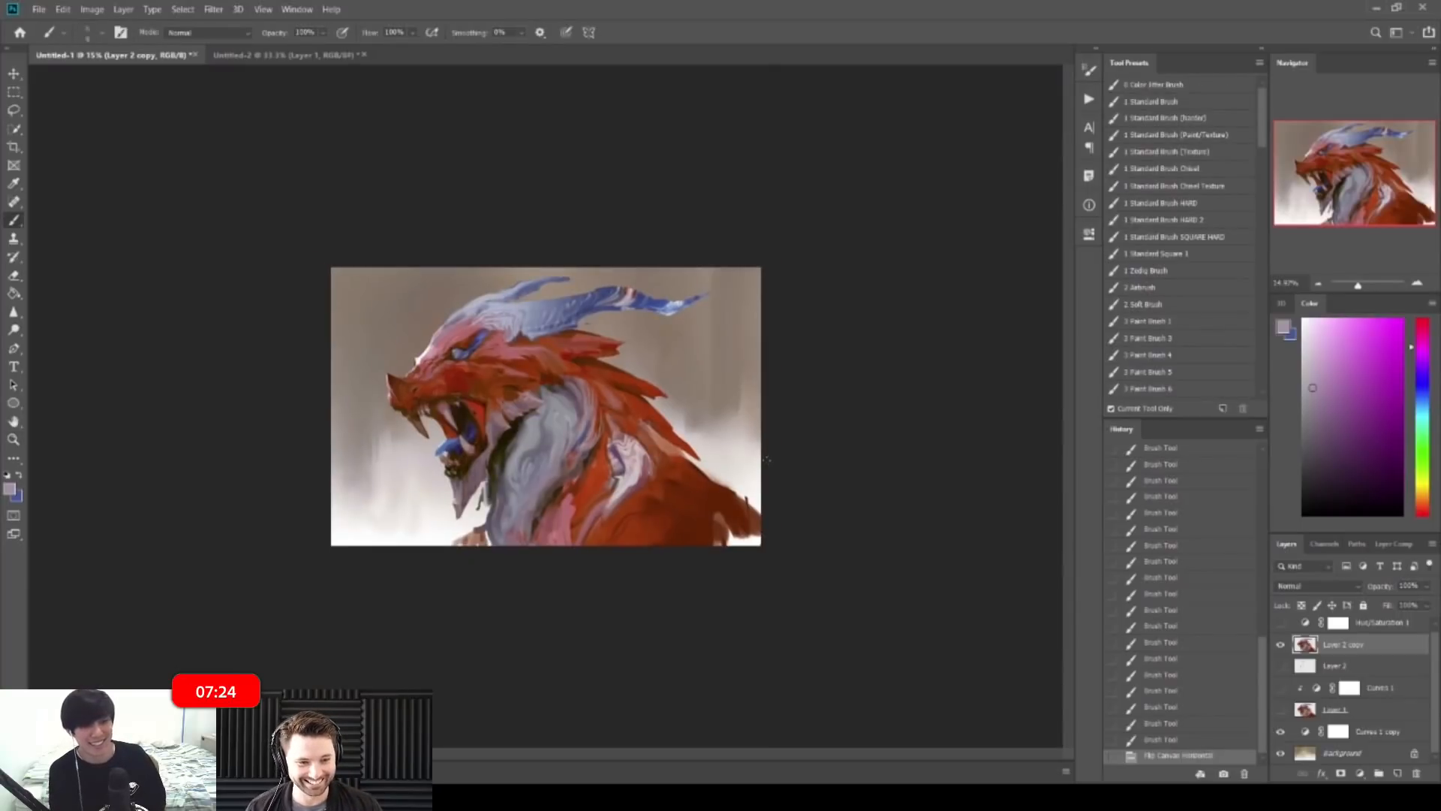
left_click_drag(655, 474, 780, 473)
left_click(685, 472, "alt")
left_click(664, 443, "alt")
mouse_move(699, 447)
left_mouse_down()
mouse_move(656, 467)
mouse_move(695, 491)
mouse_move(683, 501)
mouse_move(698, 497)
left_mouse_up()
left_click(639, 482, "alt")
left_click(631, 480, "alt")
left_click(647, 460, "alt")
left_click(650, 518, "alt")
left_click(644, 484, "alt")
left_click(698, 510, "alt")
Step: Flip the canvas horizontally and paint dark olive and dark red strokes on the neck
key("z")
left_click_drag(716, 480, 600, 457)
key("b")
key("ctrl+shift+h")
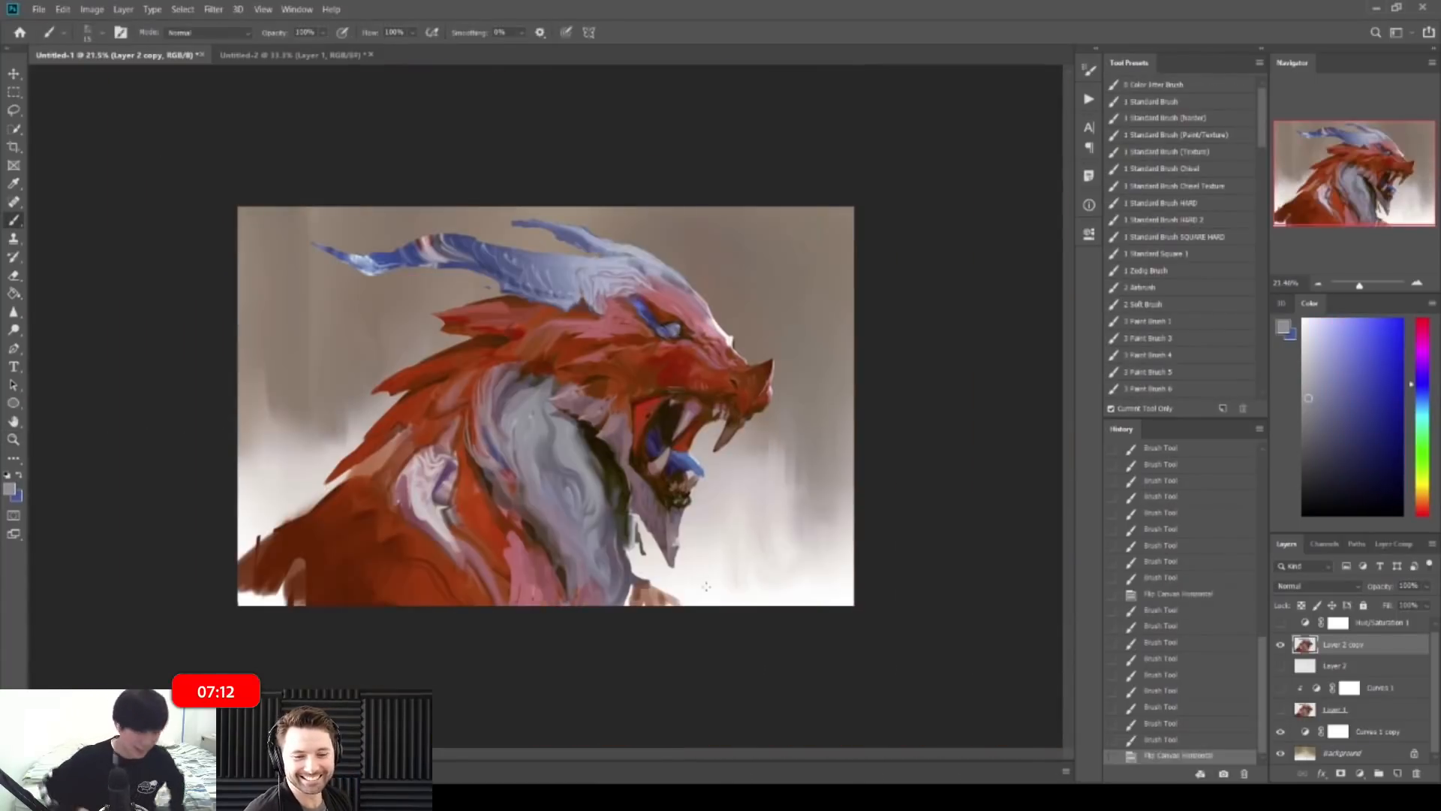
key("z")
mouse_move(542, 367)
left_mouse_down()
mouse_move(617, 397)
mouse_move(629, 465)
left_mouse_up()
key("b")
left_click(550, 434, "alt")
key("]")
left_click(611, 421, "alt")
left_click(607, 409, "alt")
mouse_move(609, 417)
left_mouse_down()
mouse_move(627, 458)
mouse_move(655, 441)
left_mouse_up()
Step: Switch to the Mixer Brush and blend short strokes on the dark red shoulder
key("z")
mouse_move(658, 425)
left_mouse_down()
mouse_move(547, 425)
mouse_move(600, 431)
mouse_move(589, 434)
left_mouse_up()
key("b")
key("z")
key("b")
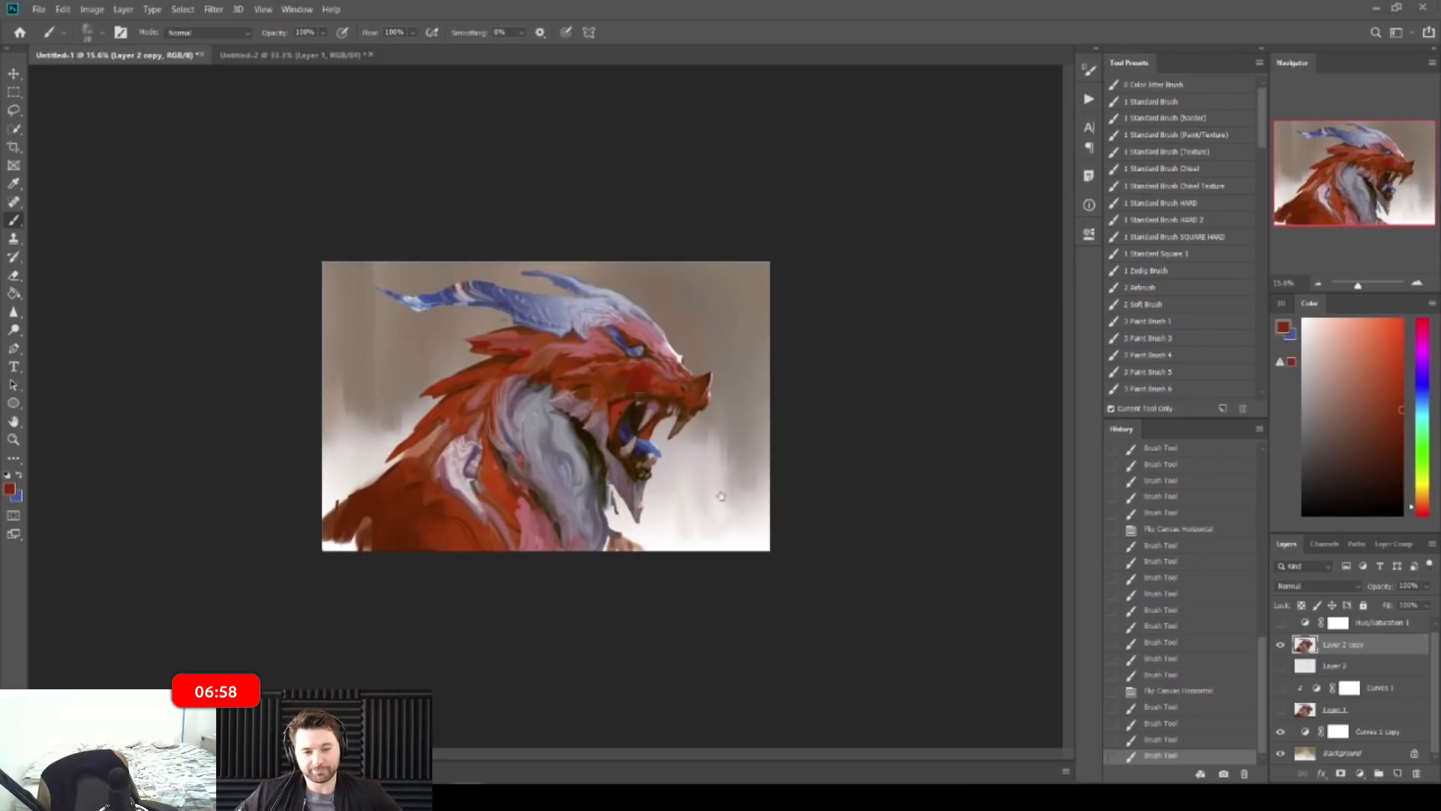
key("z")
mouse_move(285, 631)
left_mouse_down()
mouse_move(345, 624)
mouse_move(241, 643)
mouse_move(359, 588)
mouse_move(337, 627)
mouse_move(327, 617)
left_mouse_up()
right_click(13, 220)
left_click(82, 262)
left_click_drag(364, 608, 360, 580)
mouse_move(342, 568)
left_mouse_down()
mouse_move(378, 580)
mouse_move(338, 558)
mouse_move(363, 590)
left_mouse_up()
Step: Choose a flat 80px brush preset and blend light streaks into the dark red shoulder
right_click(383, 580)
left_click(737, 615)
left_click_drag(364, 588, 318, 559)
mouse_move(327, 593)
left_mouse_down()
mouse_move(359, 633)
mouse_move(315, 562)
mouse_move(328, 594)
left_mouse_up()
left_click_drag(324, 535, 330, 587)
mouse_move(329, 585)
left_mouse_down()
mouse_move(328, 607)
mouse_move(334, 578)
left_mouse_up()
mouse_move(338, 580)
left_mouse_down()
mouse_move(341, 604)
mouse_move(347, 585)
left_mouse_up()
left_click_drag(481, 537, 428, 535)
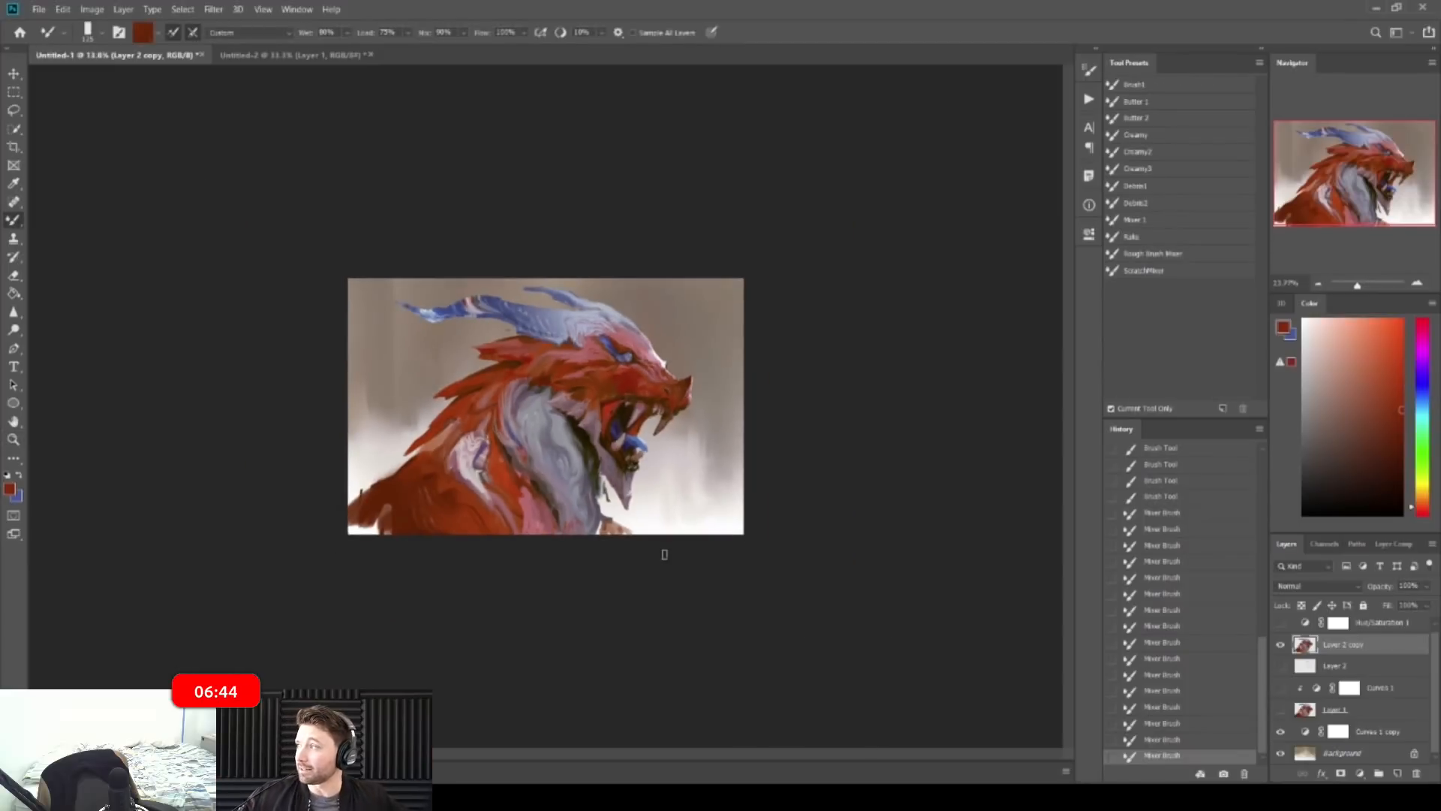
Step: Flip the canvas back, shrink the brush, and smooth the pale patch on the neck with pink
key("ctrl+shift+h")
left_click_drag(683, 495, 696, 520)
mouse_move(705, 499)
left_mouse_down()
mouse_move(721, 512)
mouse_move(734, 464)
mouse_move(765, 462)
left_mouse_up()
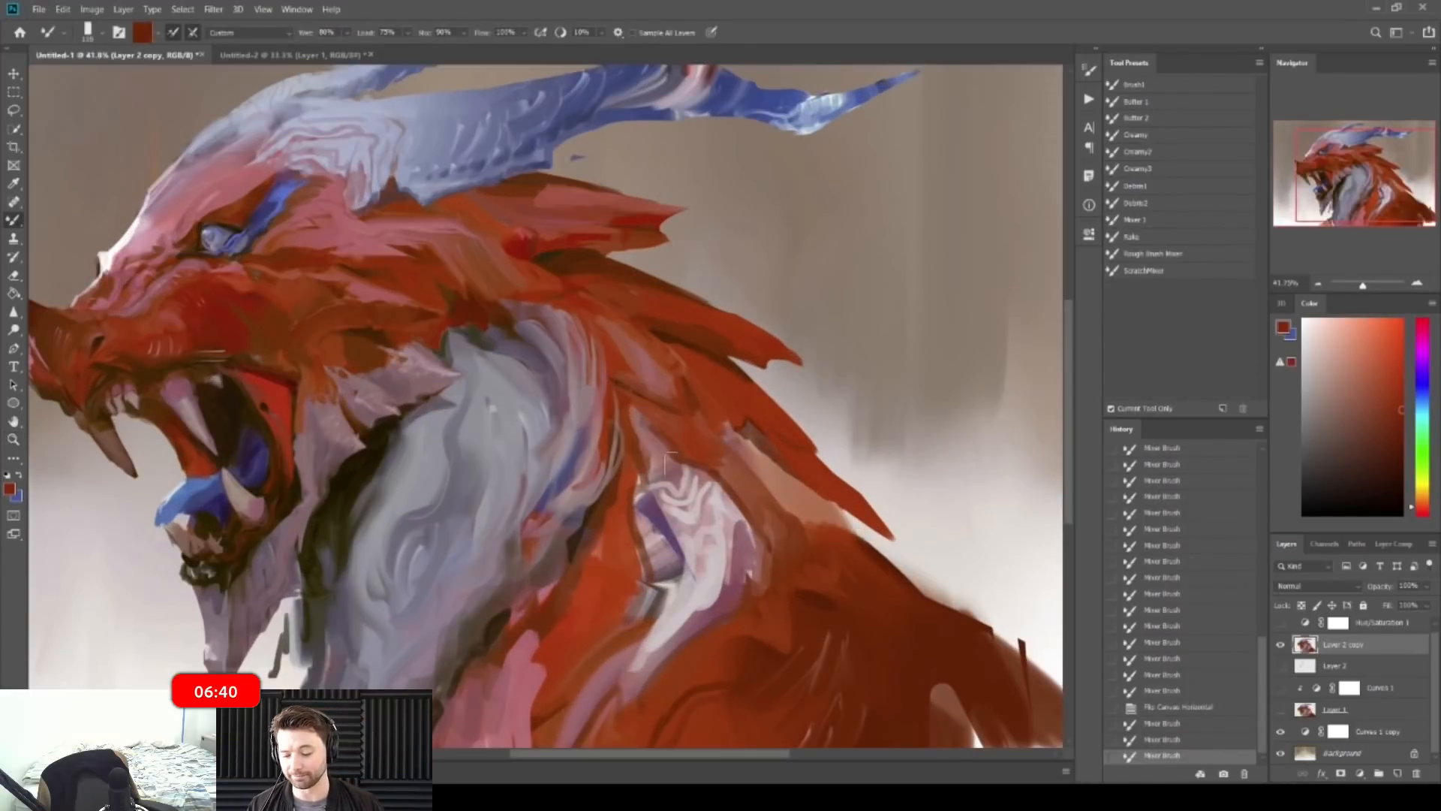
key("bracketleft")
key("bracketleft")
left_click(666, 466, "alt")
mouse_move(649, 478)
left_mouse_down()
mouse_move(669, 473)
mouse_move(704, 510)
left_mouse_up()
left_click_drag(701, 490, 708, 521)
left_click_drag(704, 506, 712, 525)
Step: Blend pale paint into the chest and add orange-brown and red-orange dabs around the neck
mouse_move(693, 576)
left_mouse_down()
mouse_move(682, 614)
mouse_move(603, 681)
mouse_move(609, 669)
left_mouse_up()
left_click(655, 628, "alt")
mouse_move(629, 656)
left_mouse_down()
mouse_move(607, 678)
mouse_move(600, 645)
left_mouse_up()
key("z")
mouse_move(638, 447)
left_mouse_down()
mouse_move(727, 443)
mouse_move(756, 482)
left_mouse_up()
key("b")
left_click(738, 455, "alt")
left_click(759, 475, "alt")
left_click_drag(756, 464, 766, 510)
left_click(739, 473, "alt")
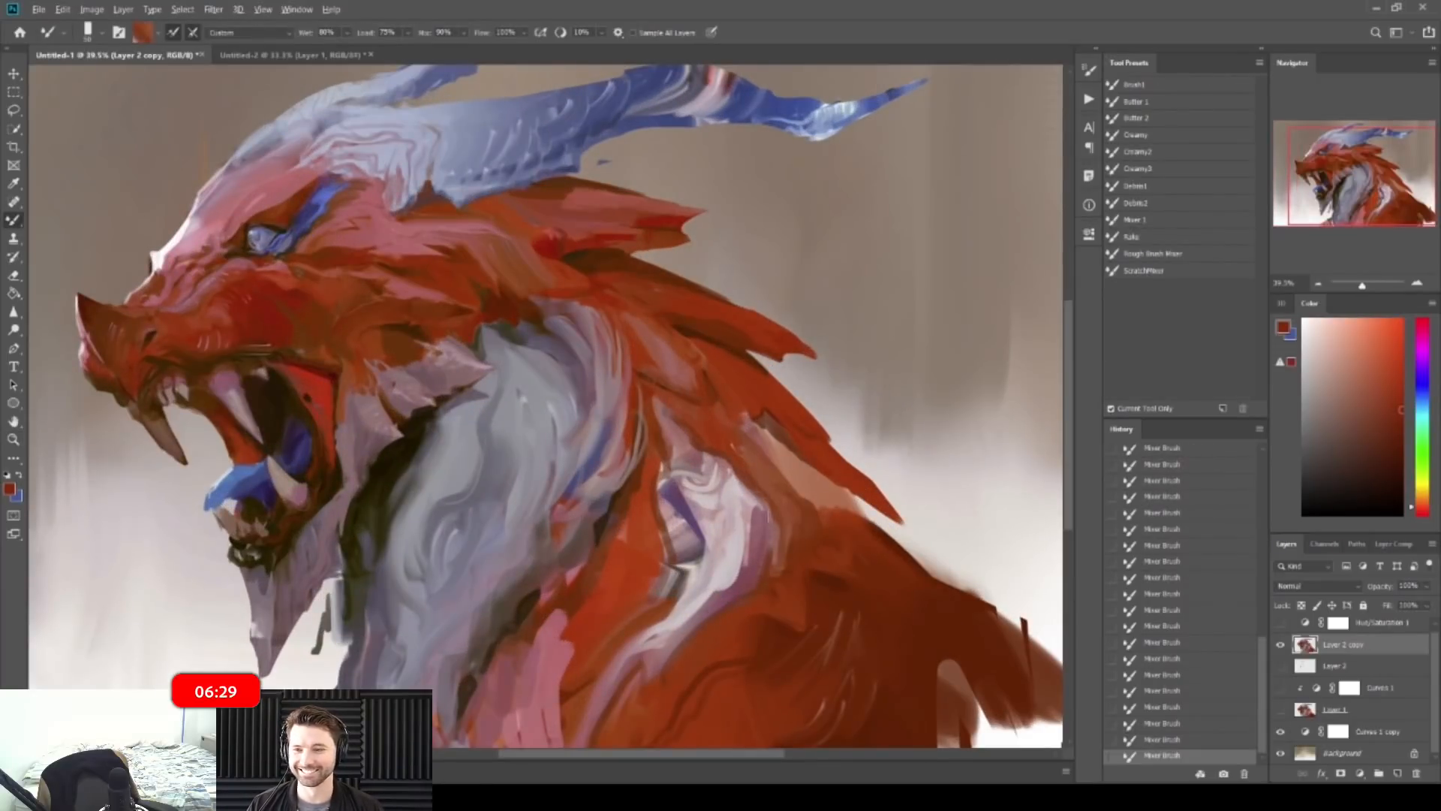
left_click(698, 439, "alt")
left_click_drag(664, 404, 678, 416)
Step: Undo and redo the last blending stroke while zooming to review the whole painting
key("z")
mouse_move(785, 393)
left_mouse_down()
mouse_move(708, 389)
mouse_move(773, 391)
left_mouse_up()
key("b")
key("z")
key("b")
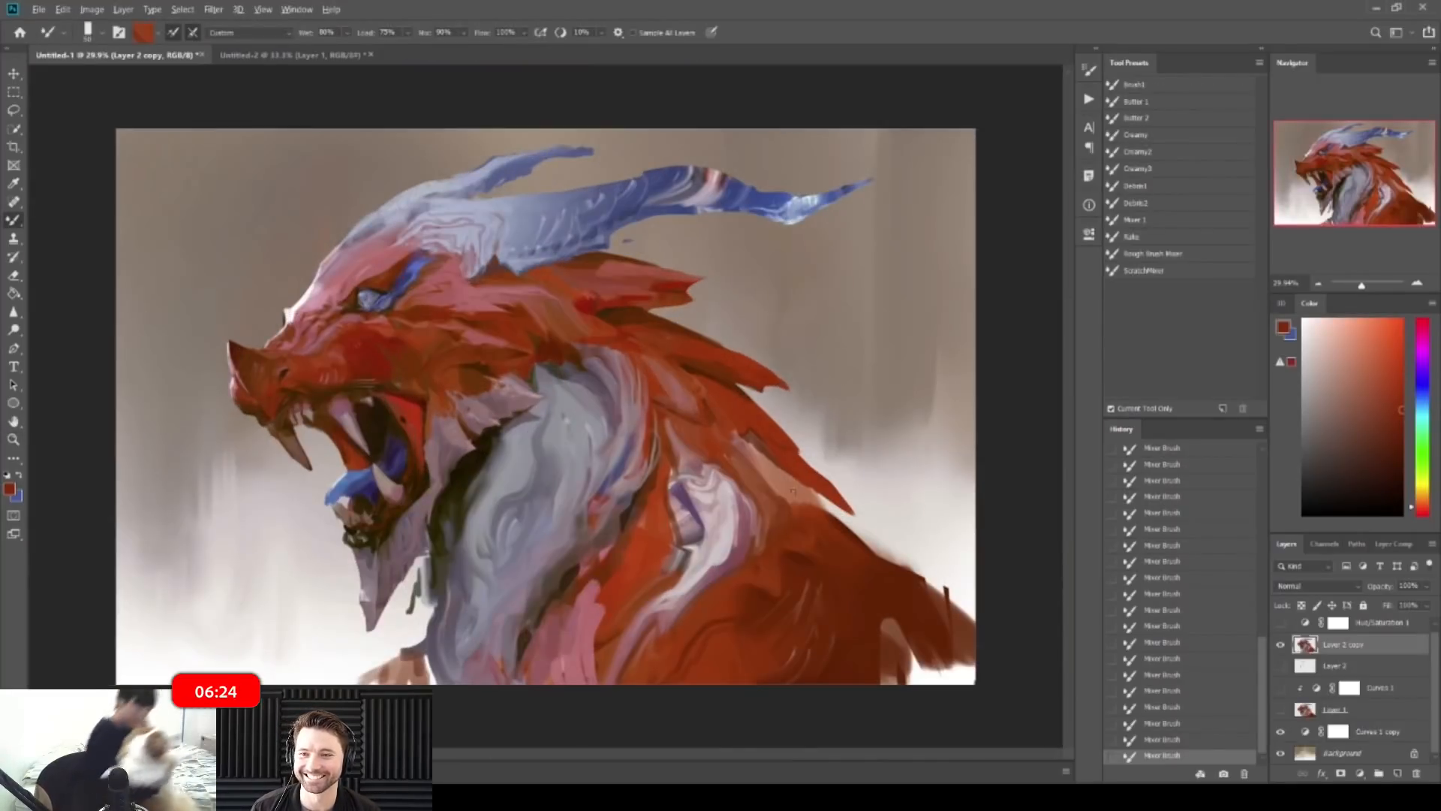
key("ctrl+z")
key("ctrl+shift+z")
key("z")
key("b")
mouse_move(755, 387)
left_mouse_down()
mouse_move(705, 387)
mouse_move(761, 372)
left_mouse_up()
key("z")
key("b")
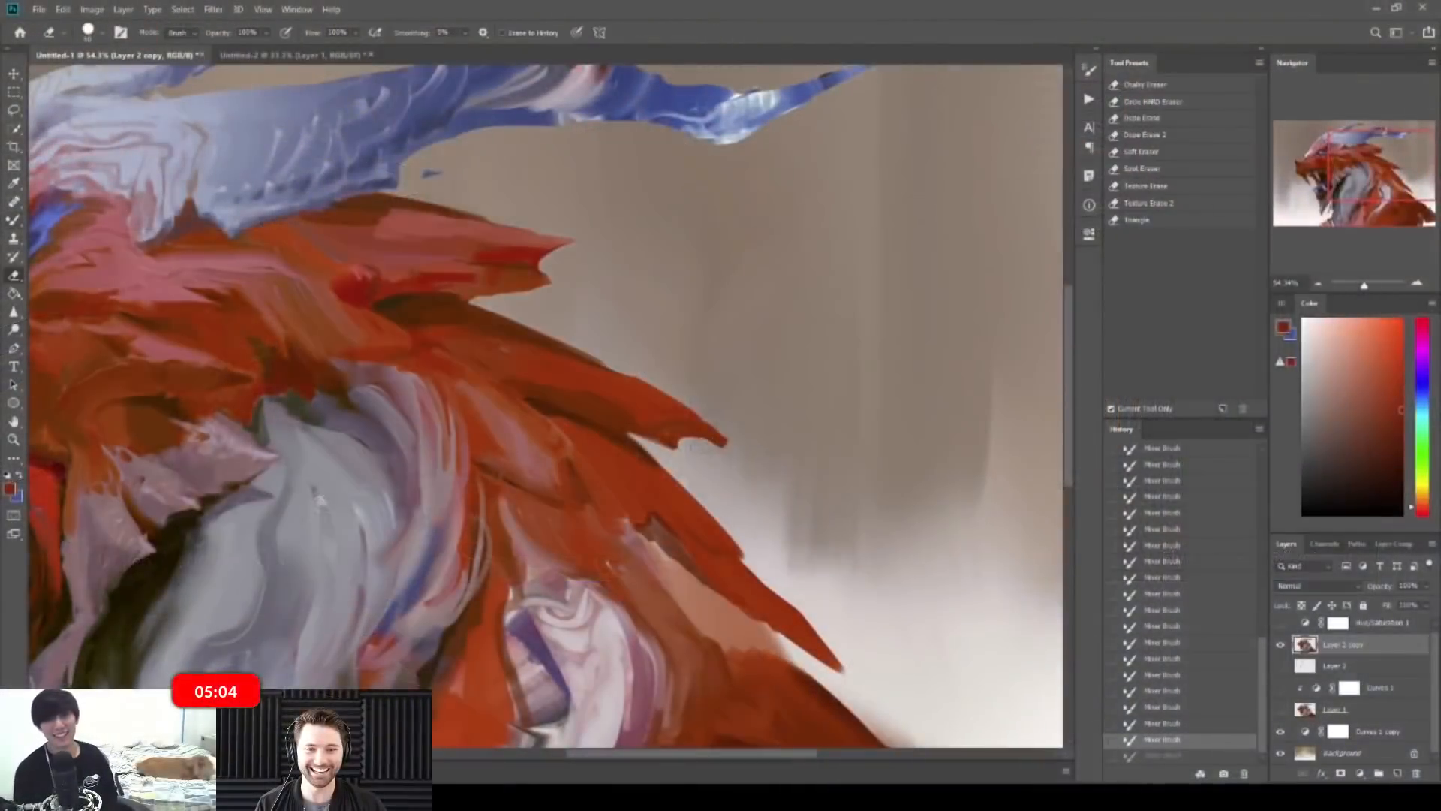
Step: Erase the tip of the red spike and reduce the blending brush to 60
left_click_drag(704, 452, 727, 450)
left_click_drag(901, 391, 759, 382)
left_click_drag(754, 445, 797, 450)
key("b")
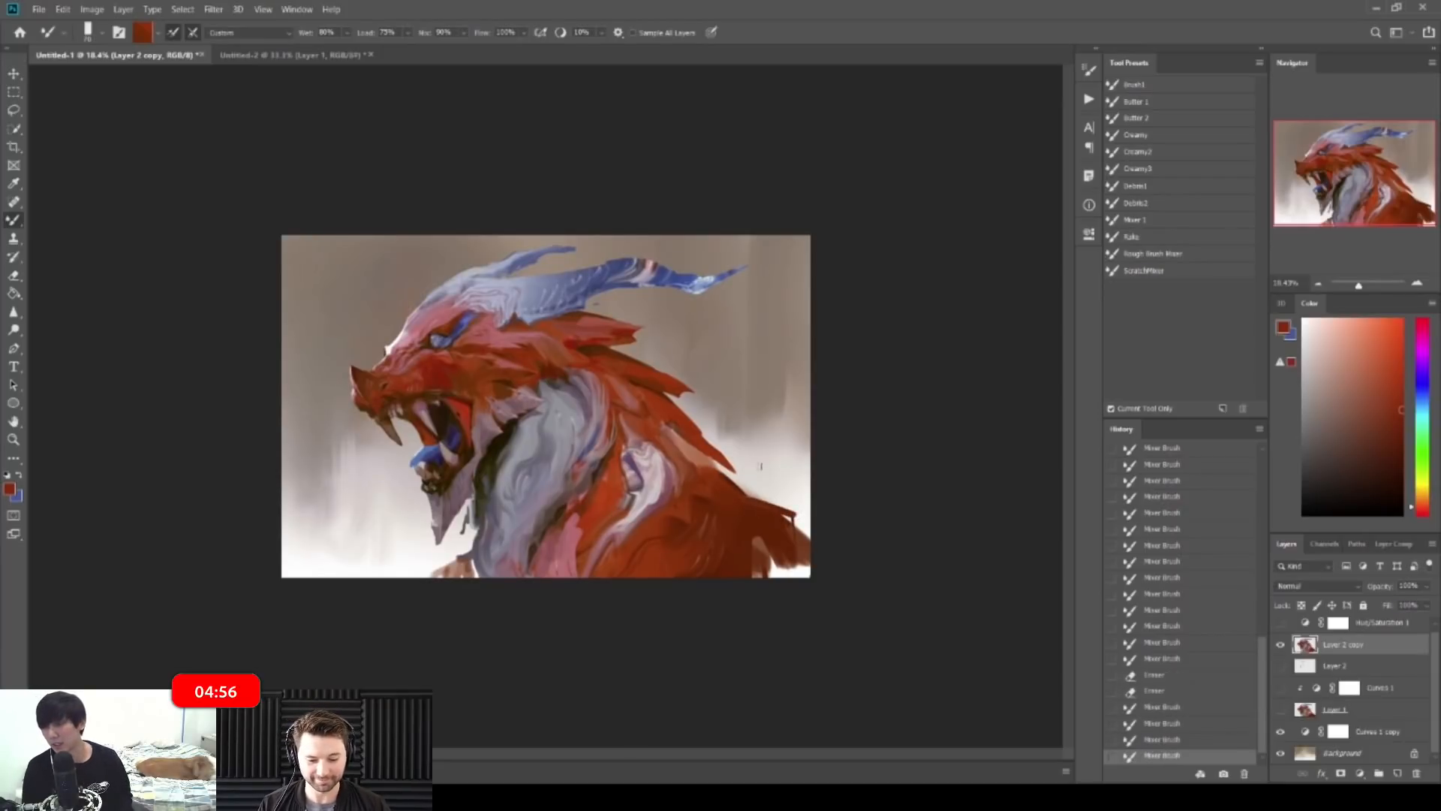
left_click_drag(741, 404, 729, 398)
key("[")
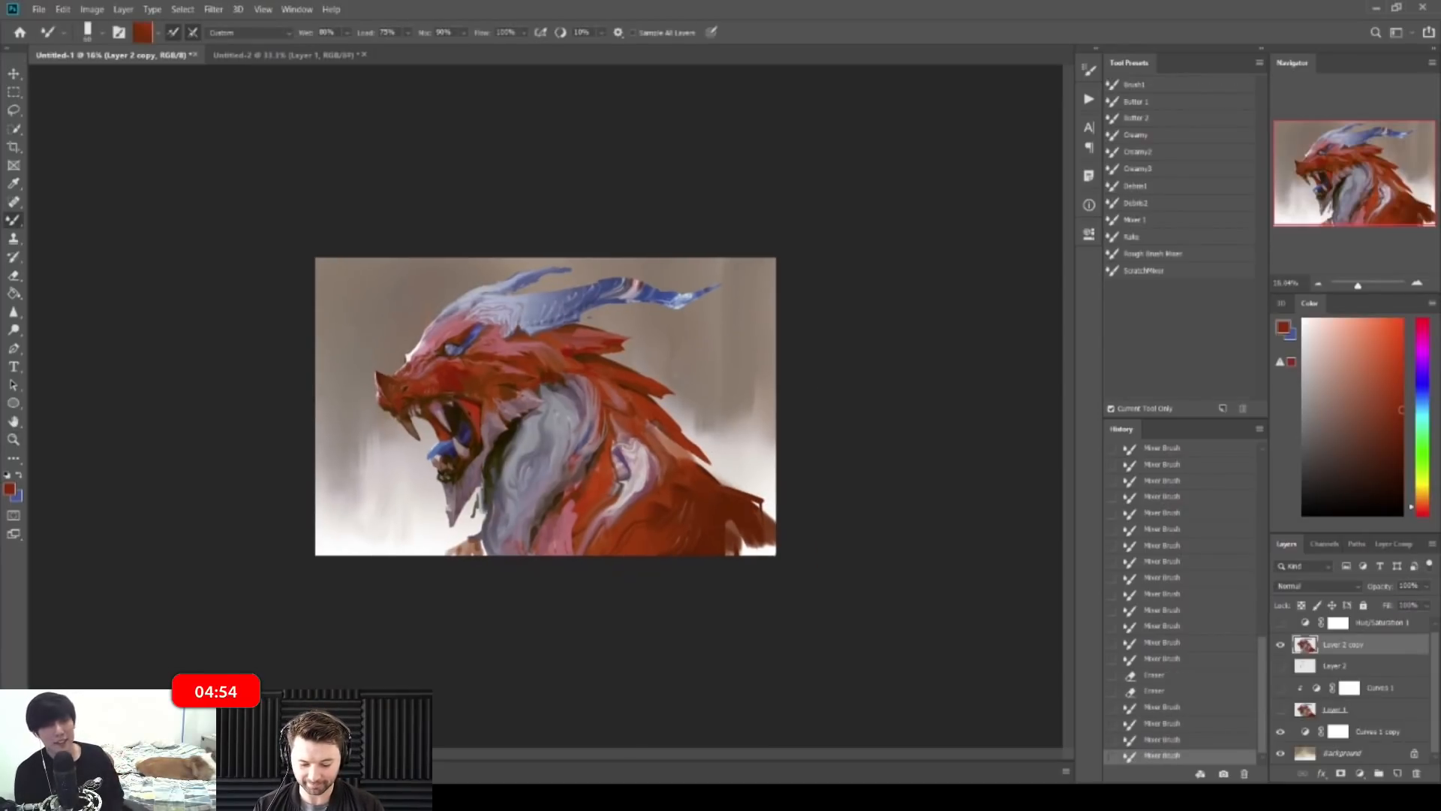
left_click_drag(588, 318, 656, 306)
key("b")
Step: Blend short strokes along the horn and crest edges, undoing one stroke
left_click_drag(569, 368, 715, 401)
key("z")
mouse_move(739, 352)
left_mouse_down()
mouse_move(636, 330)
mouse_move(724, 278)
left_mouse_up()
key("b")
key("ctrl+z")
mouse_move(598, 310)
left_mouse_down()
mouse_move(689, 334)
mouse_move(622, 274)
mouse_move(671, 299)
mouse_move(584, 296)
left_mouse_up()
key("z")
key("b")
key("z")
key("b")
Step: Blend pinkish red into the upper crest, then show the painting in greyscale
left_click(573, 299, "alt")
left_click_drag(562, 291, 598, 294)
left_click_drag(571, 289, 604, 295)
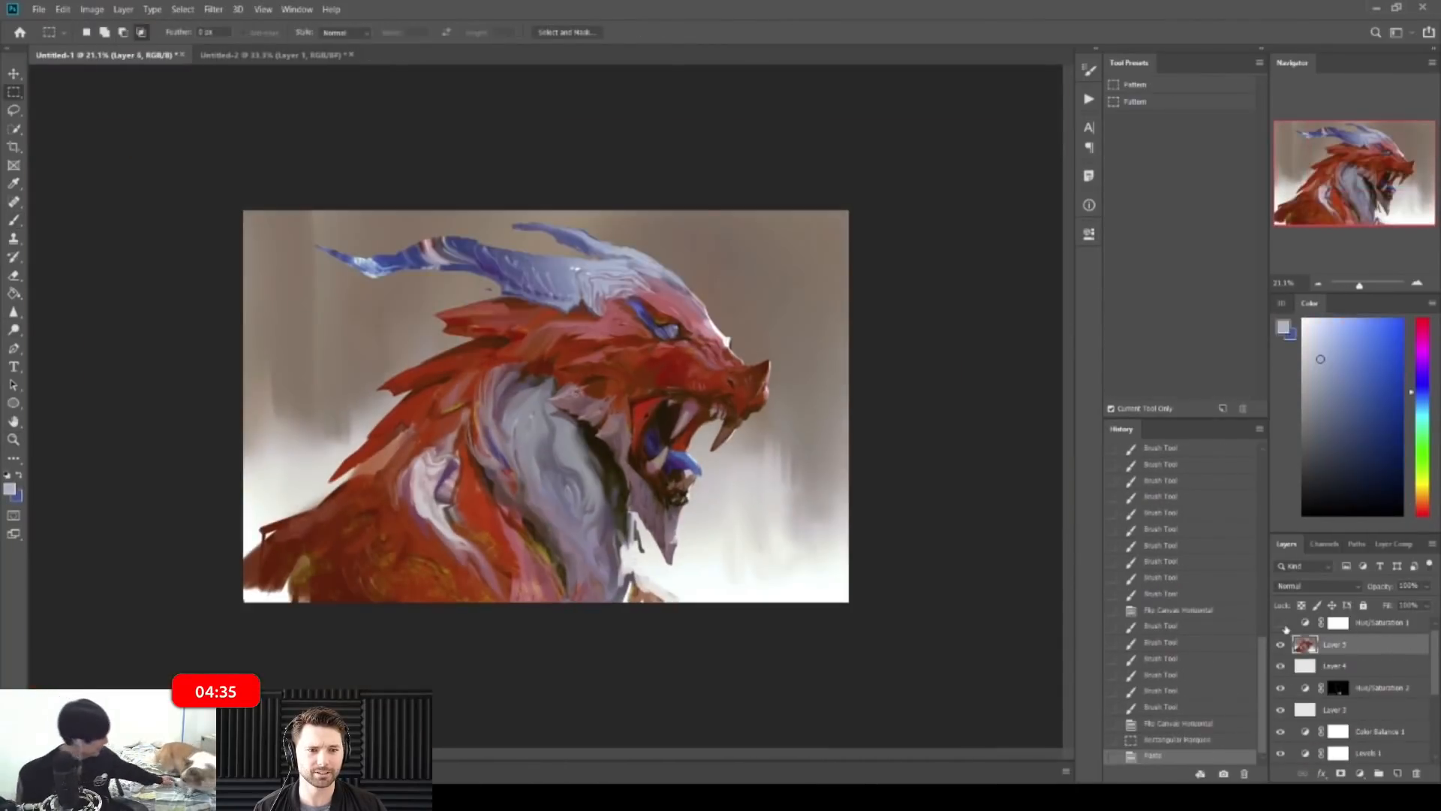
left_click(1281, 623)
left_click(1281, 623)
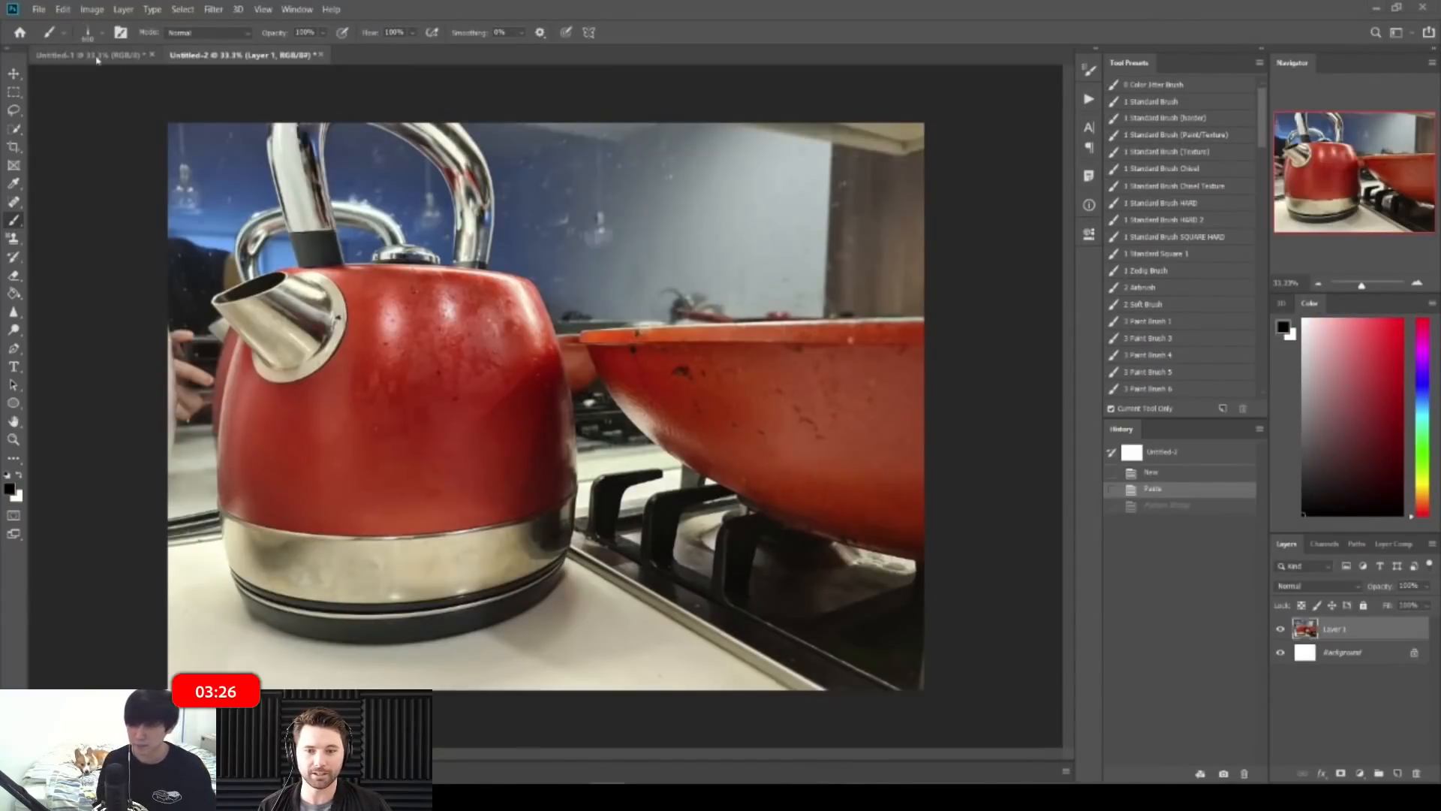
Step: Define the kettle photo as a pattern named 'Red Stuff' and return to Untitled-1
left_click(94, 11)
mouse_move(62, 9)
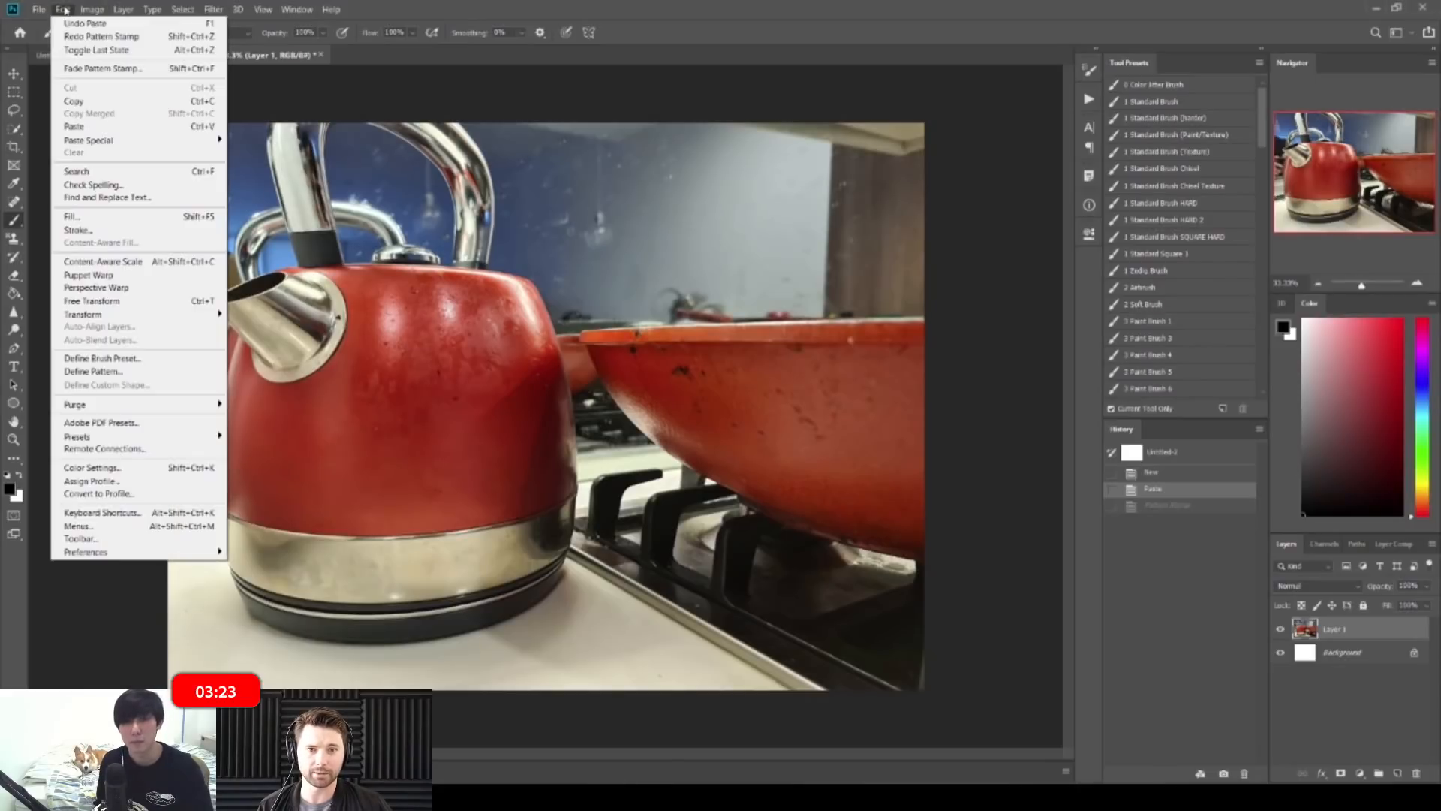
left_click(103, 373)
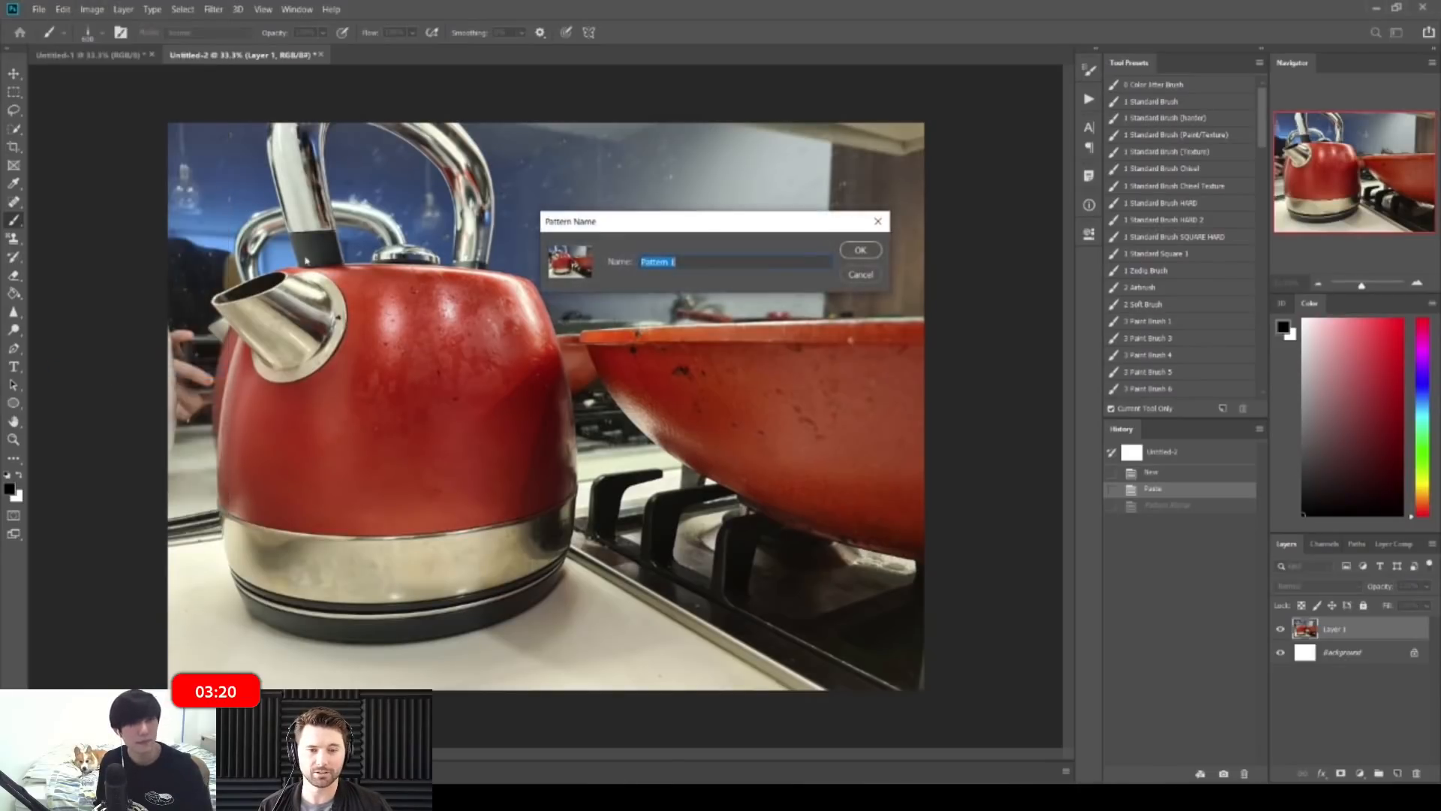
type("Red ")
type("Stuff")
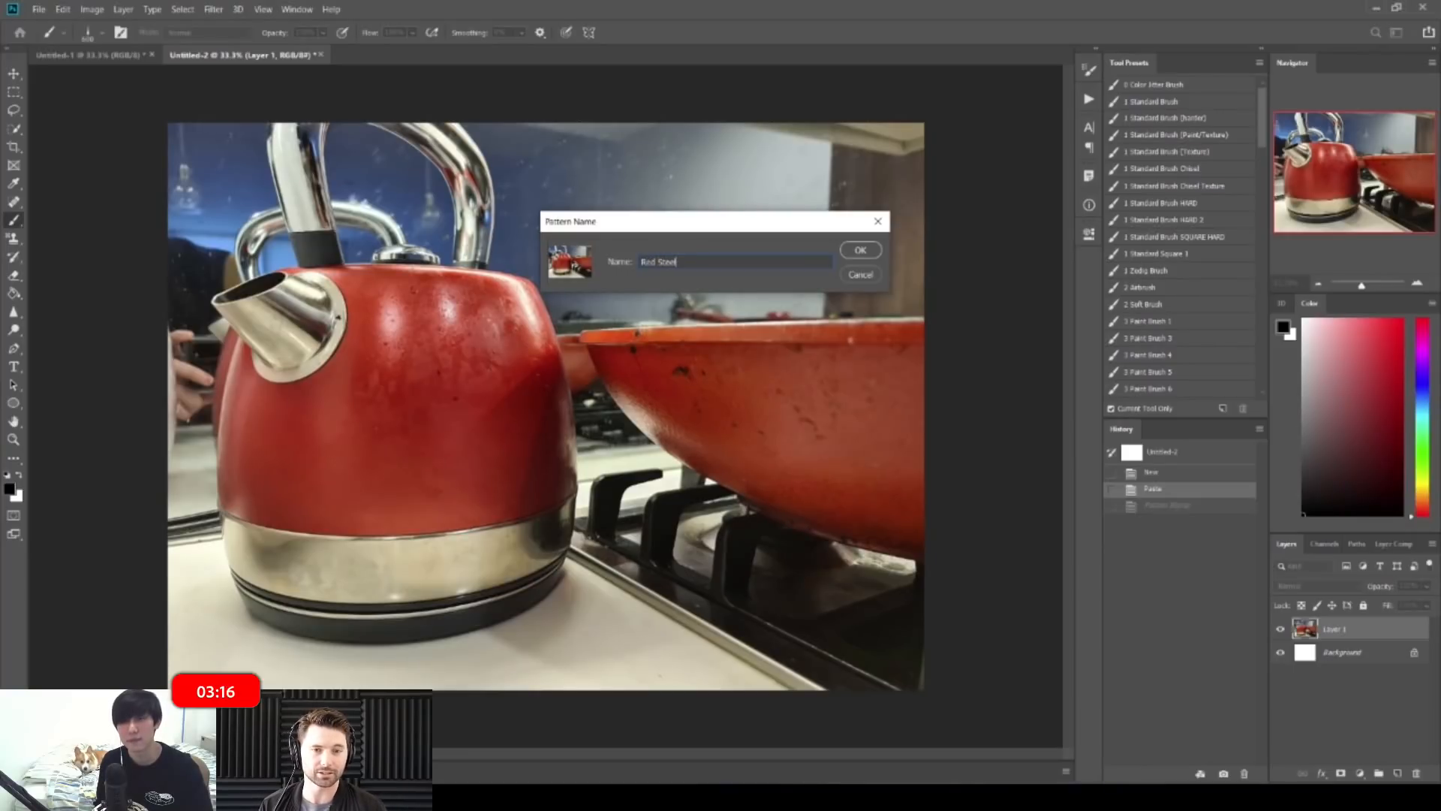
left_click(862, 249)
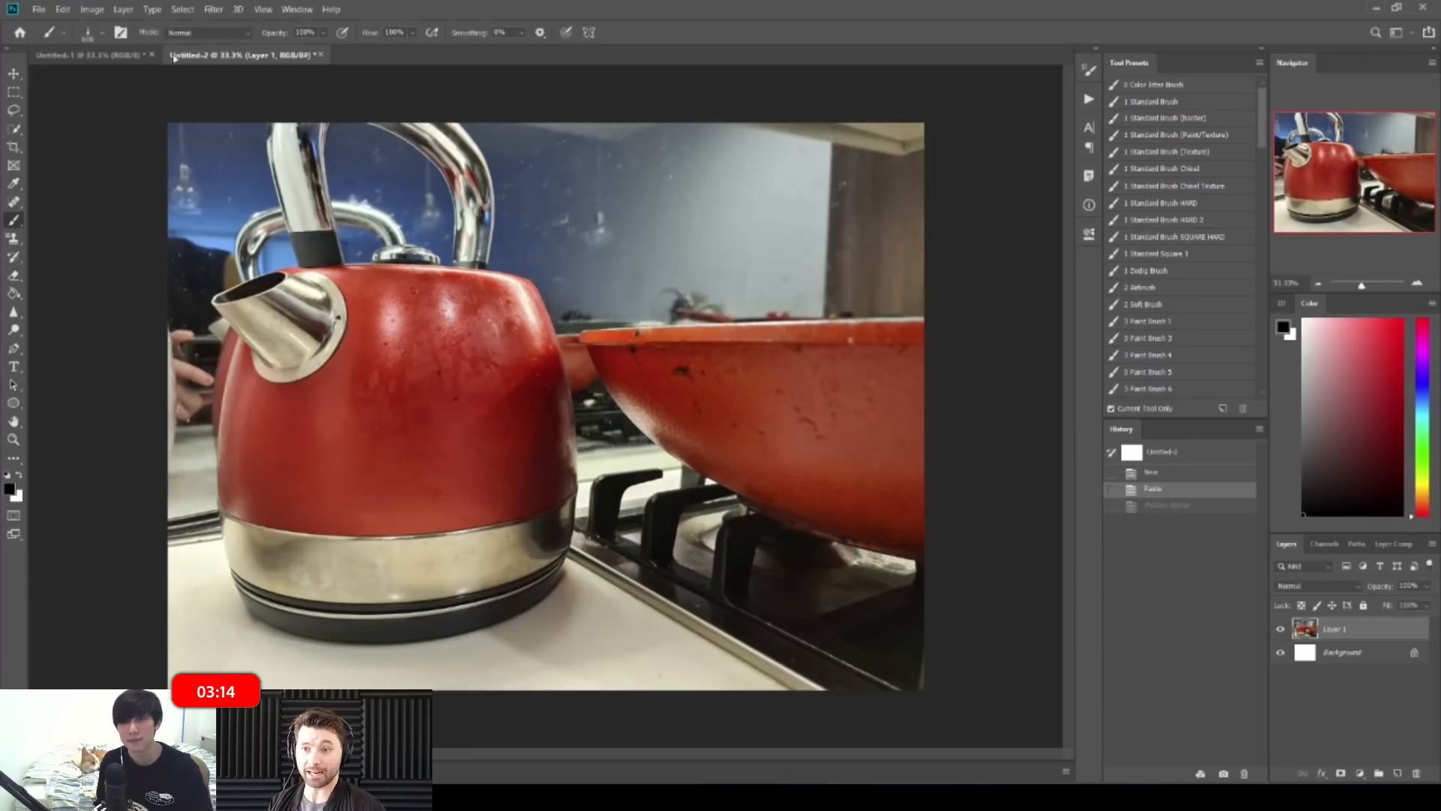
left_click(103, 57)
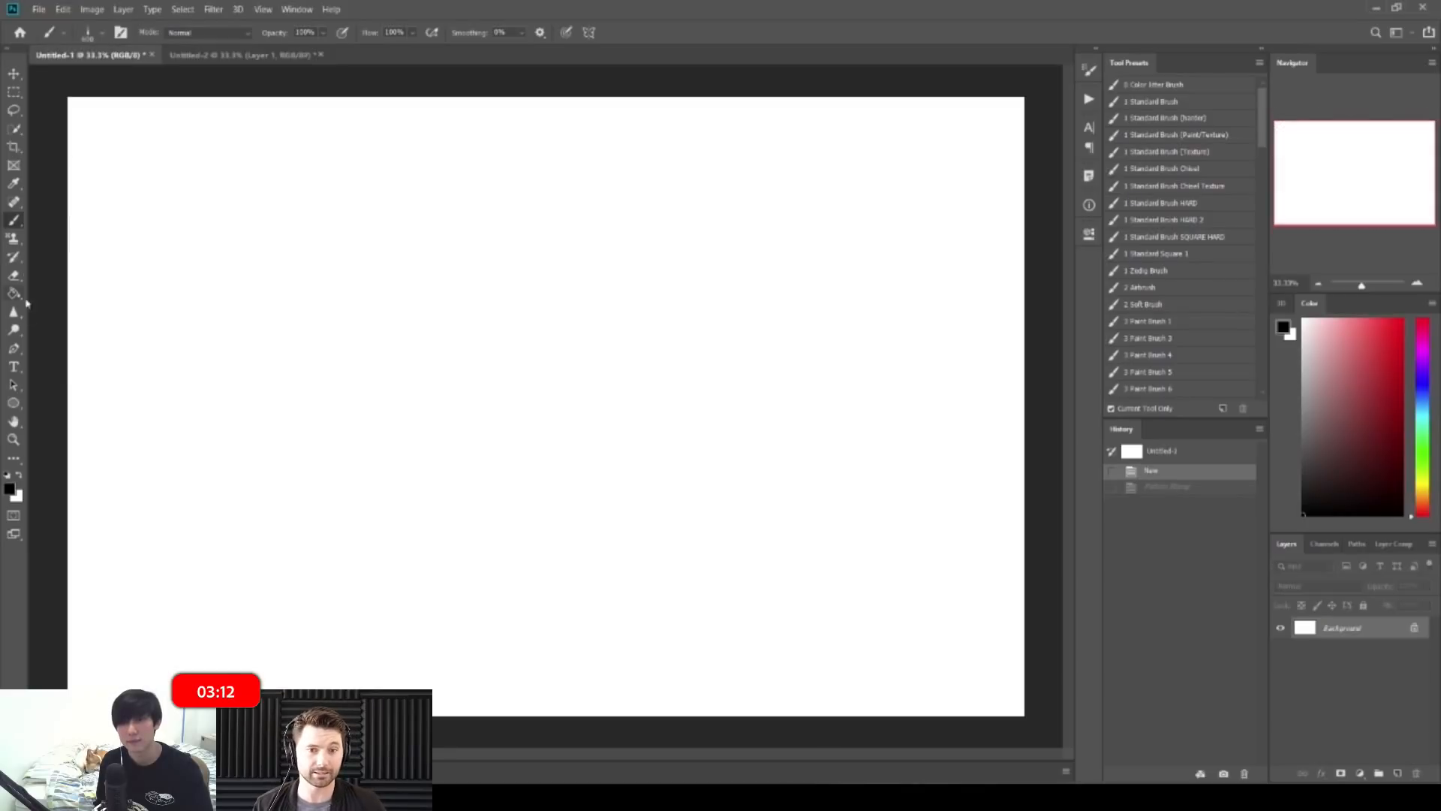
Step: Stamp the new kettle pattern across the canvas with the Pattern Stamp, then undo it
key("s")
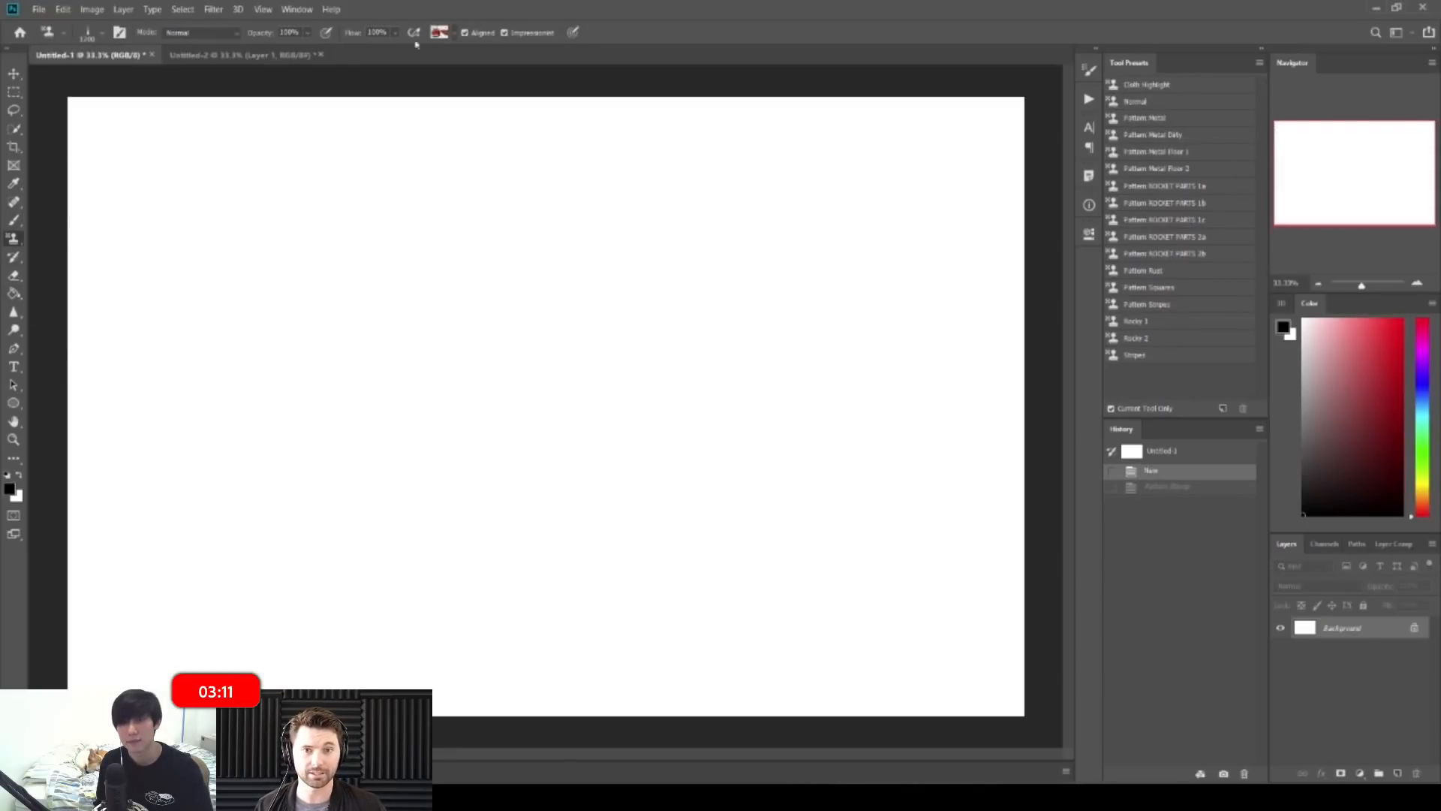
left_click(454, 33)
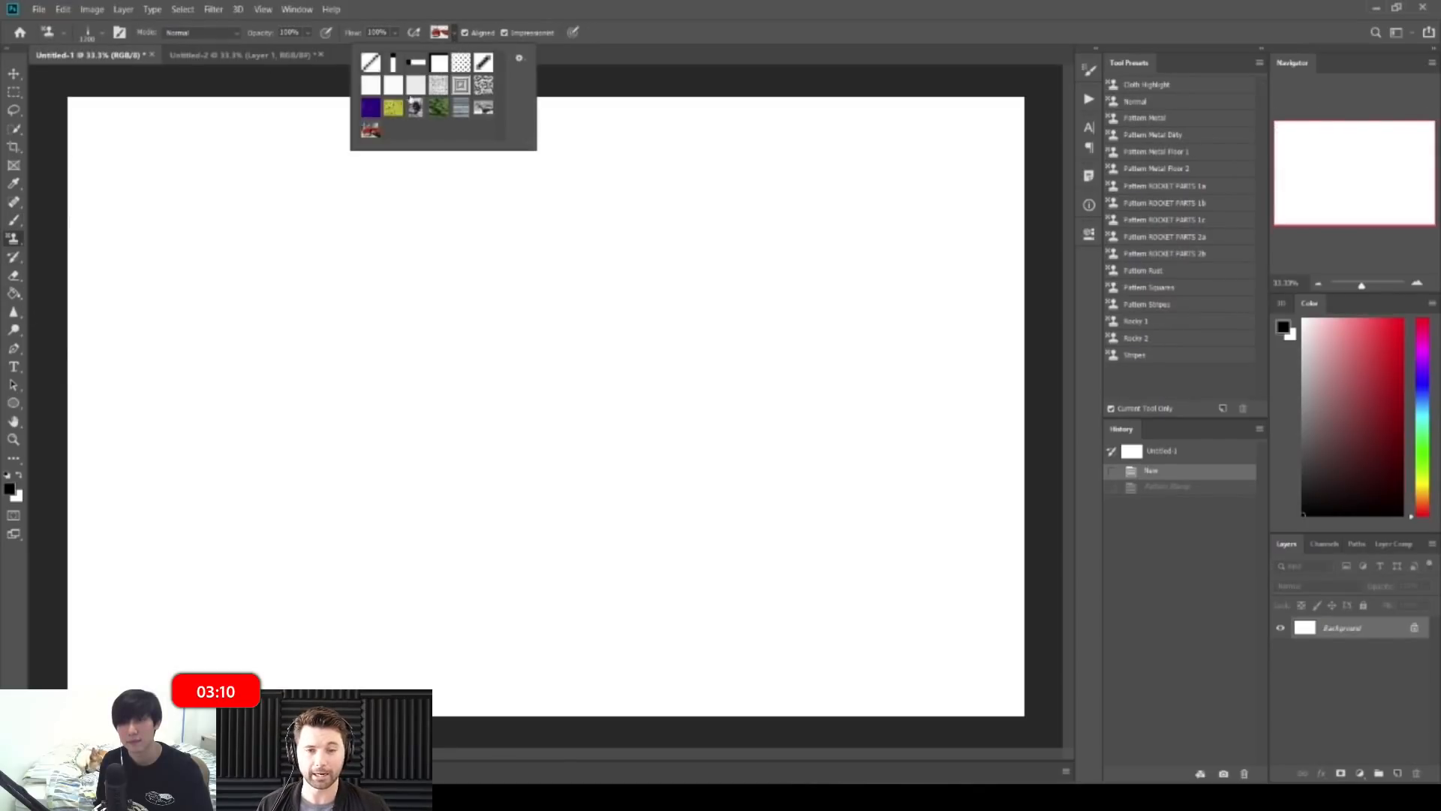
left_click(504, 34)
mouse_move(347, 289)
left_mouse_down()
mouse_move(315, 333)
mouse_move(378, 481)
mouse_move(326, 449)
mouse_move(488, 510)
mouse_move(751, 421)
left_mouse_up()
key("ctrl+z")
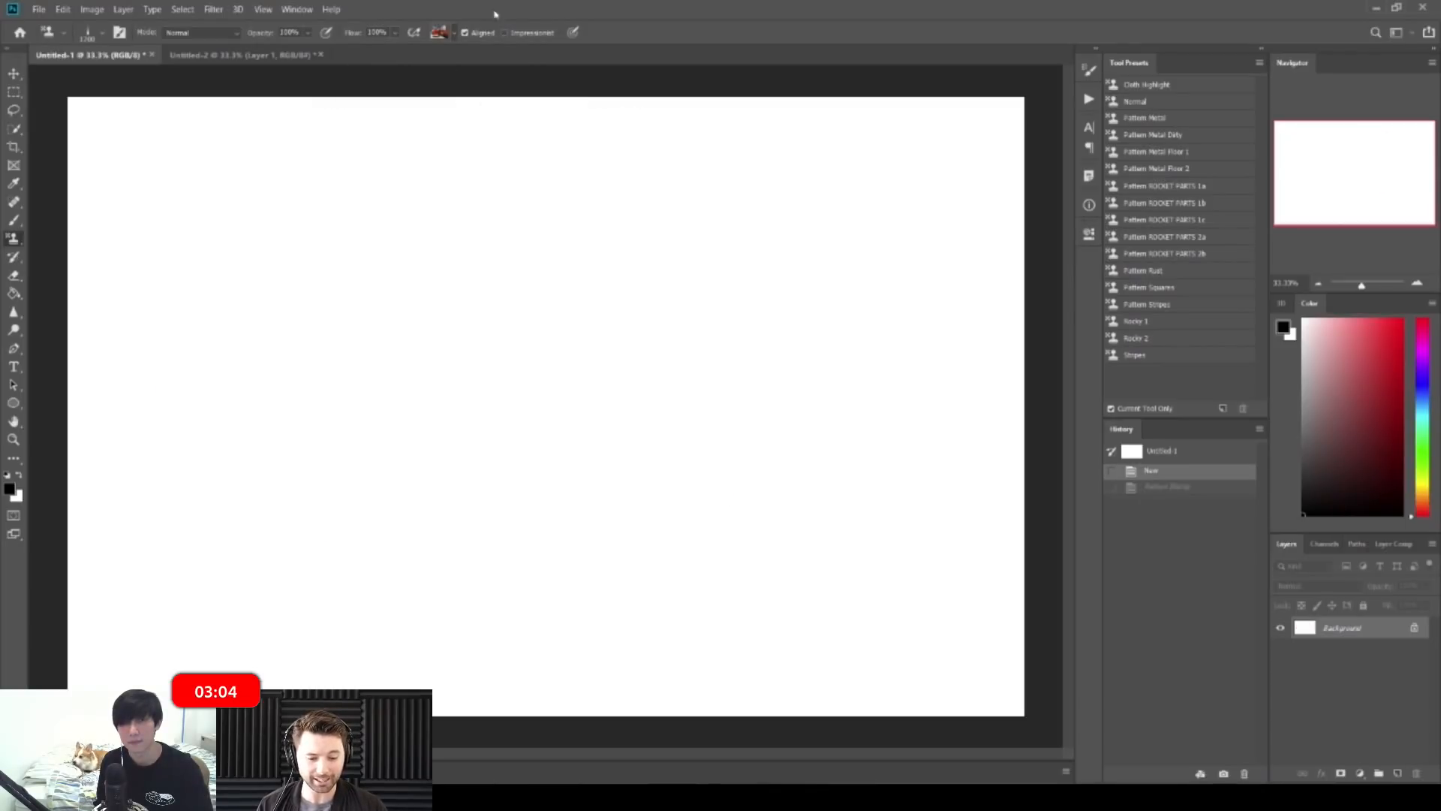
Step: Paint Impressionist pattern streaks on the canvas and undo them
left_click(506, 33)
mouse_move(257, 385)
left_mouse_down()
mouse_move(483, 315)
mouse_move(523, 484)
left_mouse_up()
left_click_drag(529, 426, 432, 308)
mouse_move(450, 308)
left_mouse_down()
mouse_move(597, 439)
mouse_move(600, 427)
left_mouse_up()
key("ctrl+z")
key("ctrl+z")
key("ctrl+z")
key("ctrl+z")
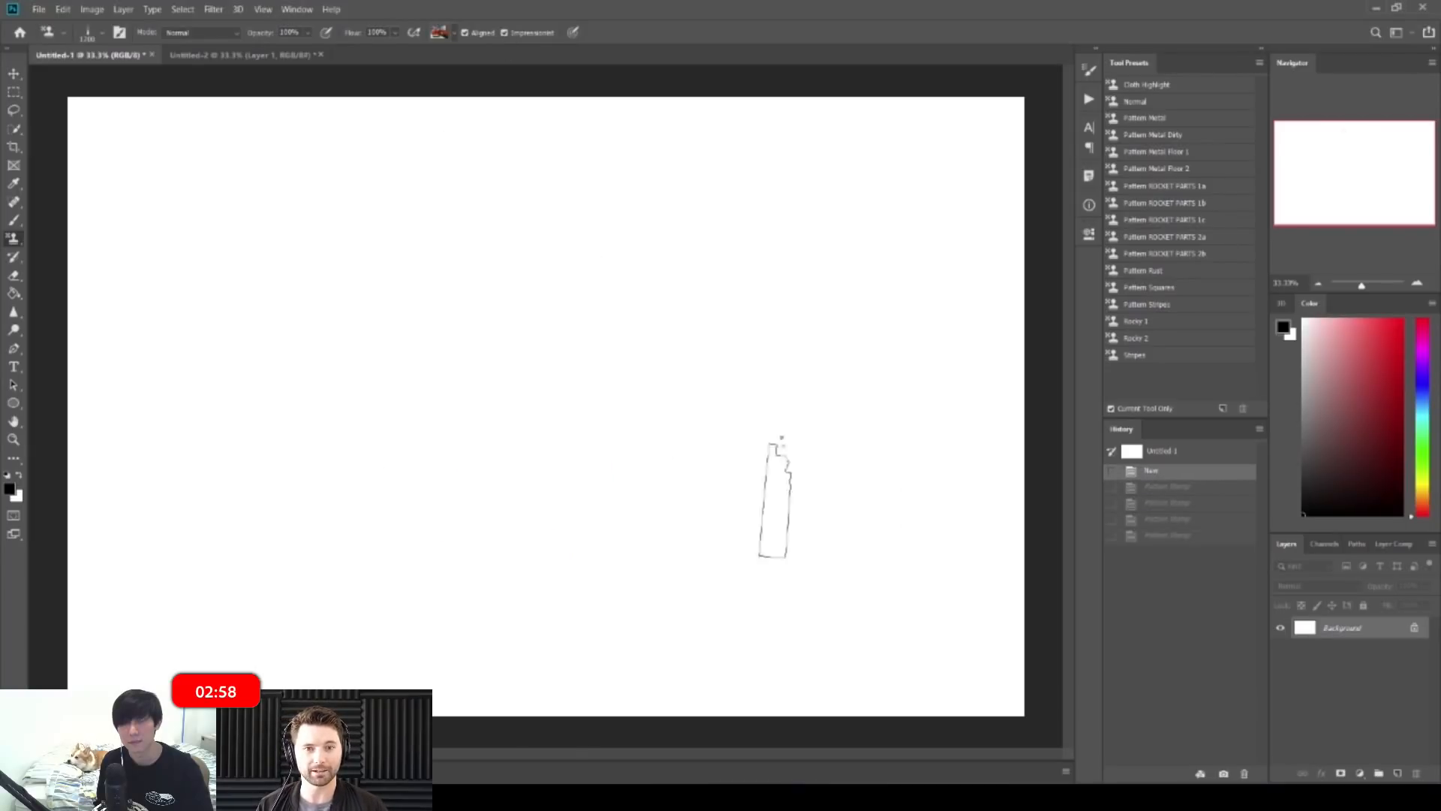
Step: Draw a thin test stroke with the Brush and select the soft round brush preset
key("b")
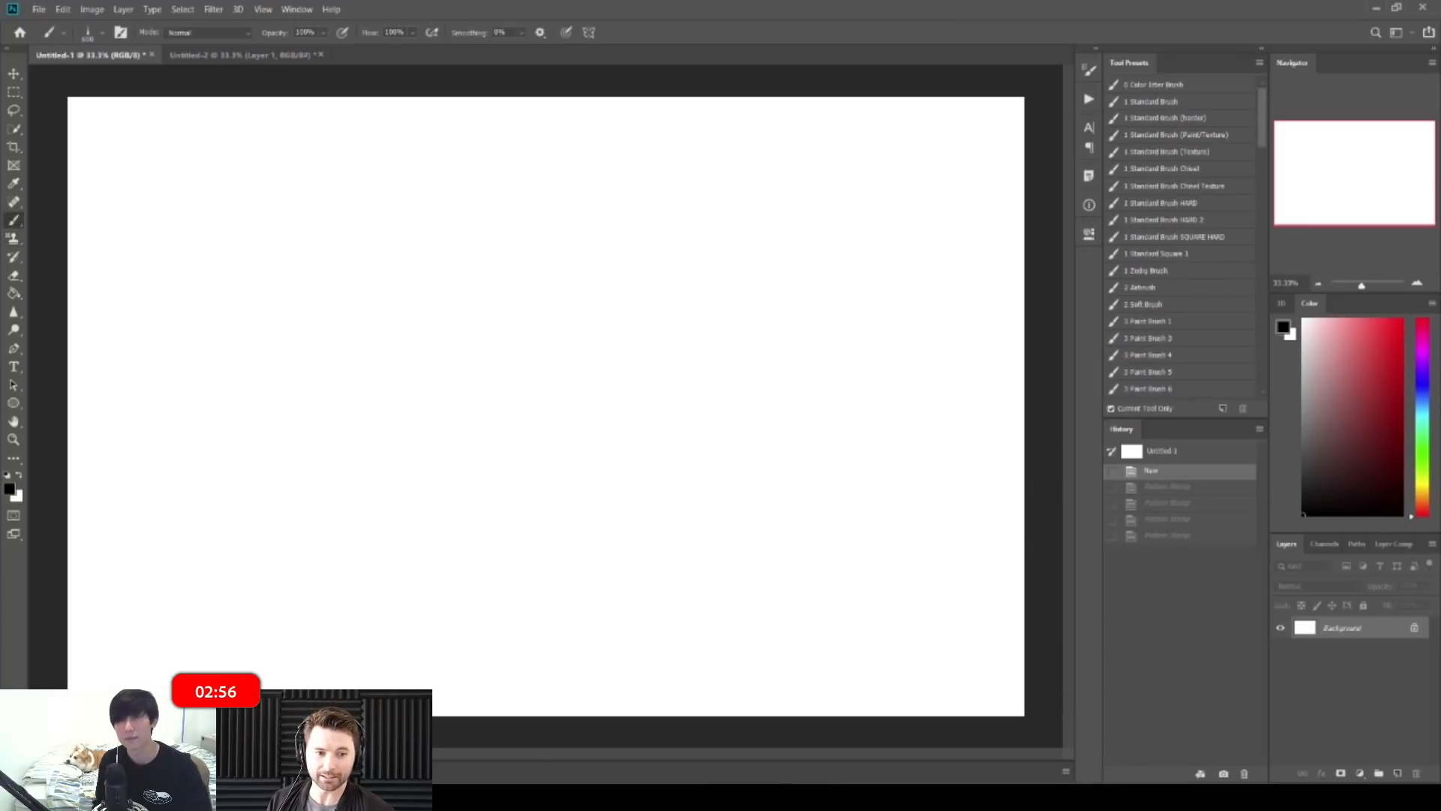
left_click_drag(261, 147, 269, 202)
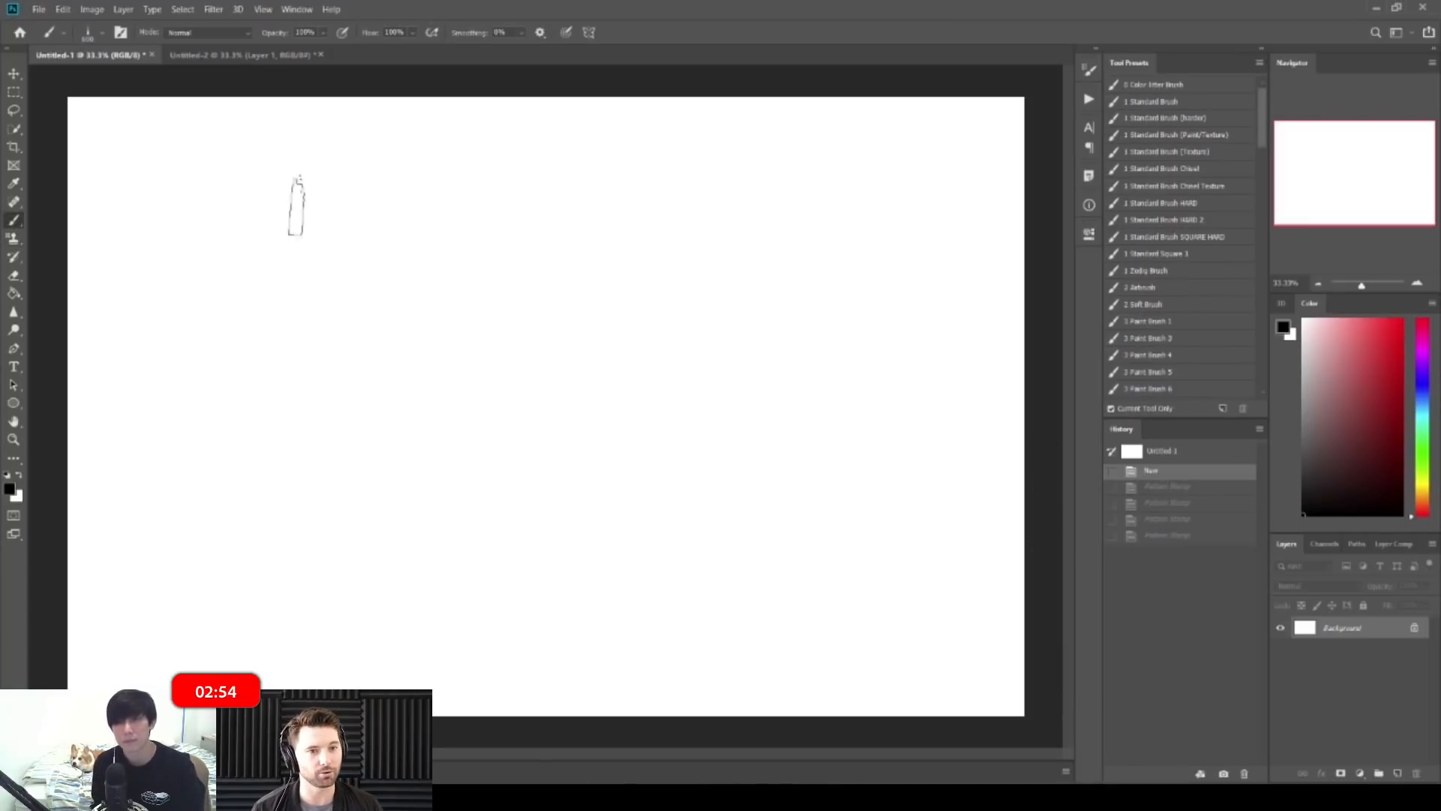
key("ctrl+space")
left_click_drag(389, 246, 374, 243)
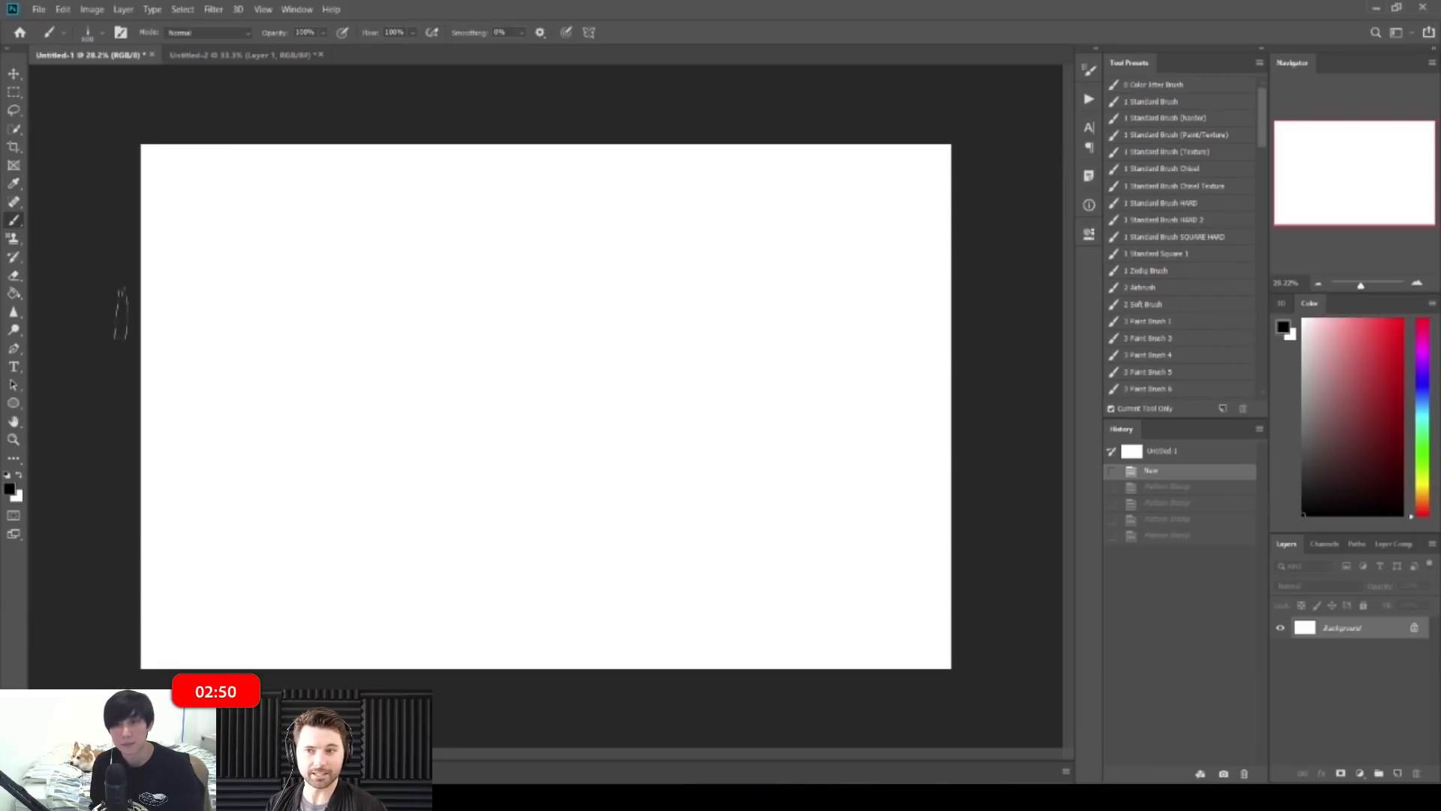
left_click(1152, 304)
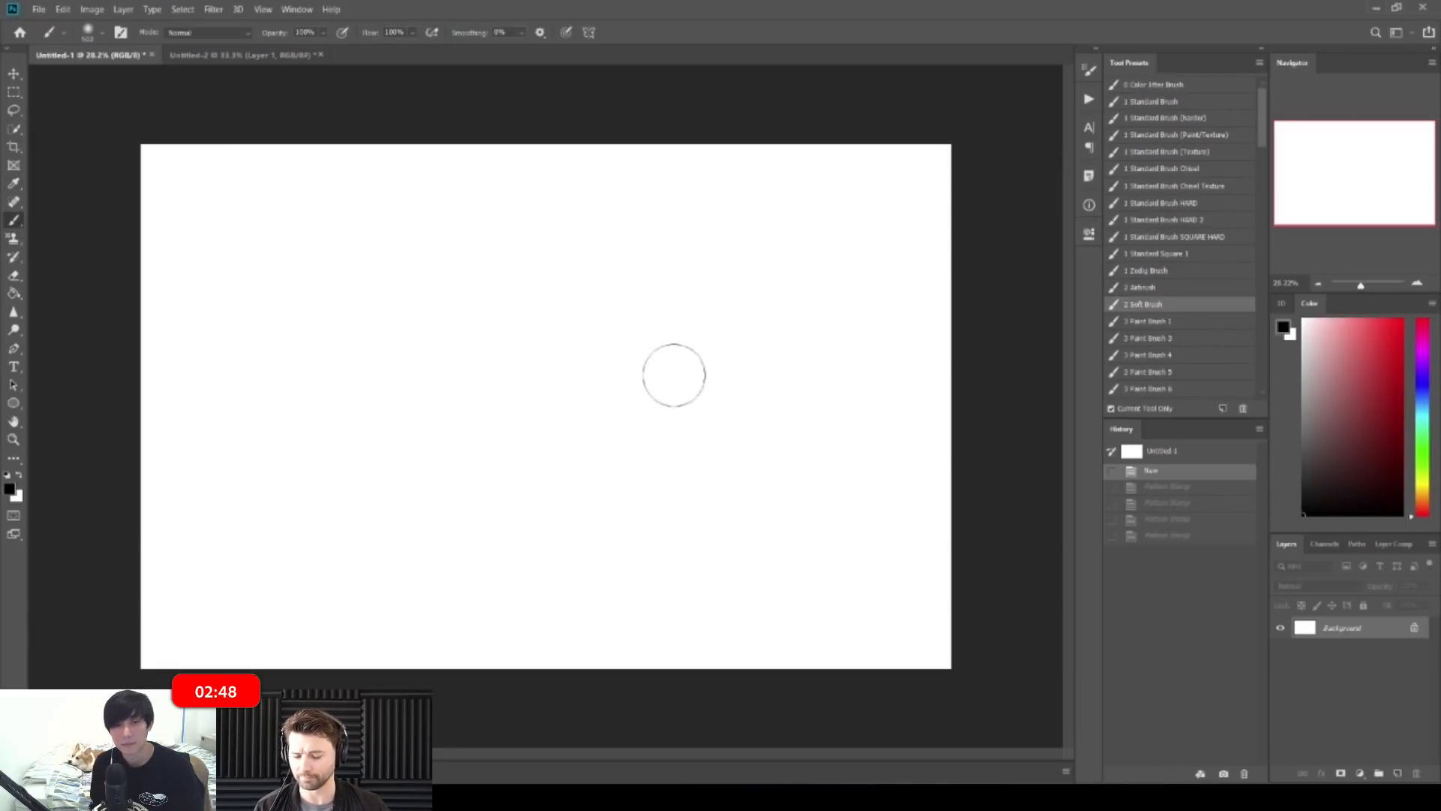
Step: Set a greyish-brown foreground colour, dab a soft spot, then undo it
left_click(9, 489)
left_click(1129, 436)
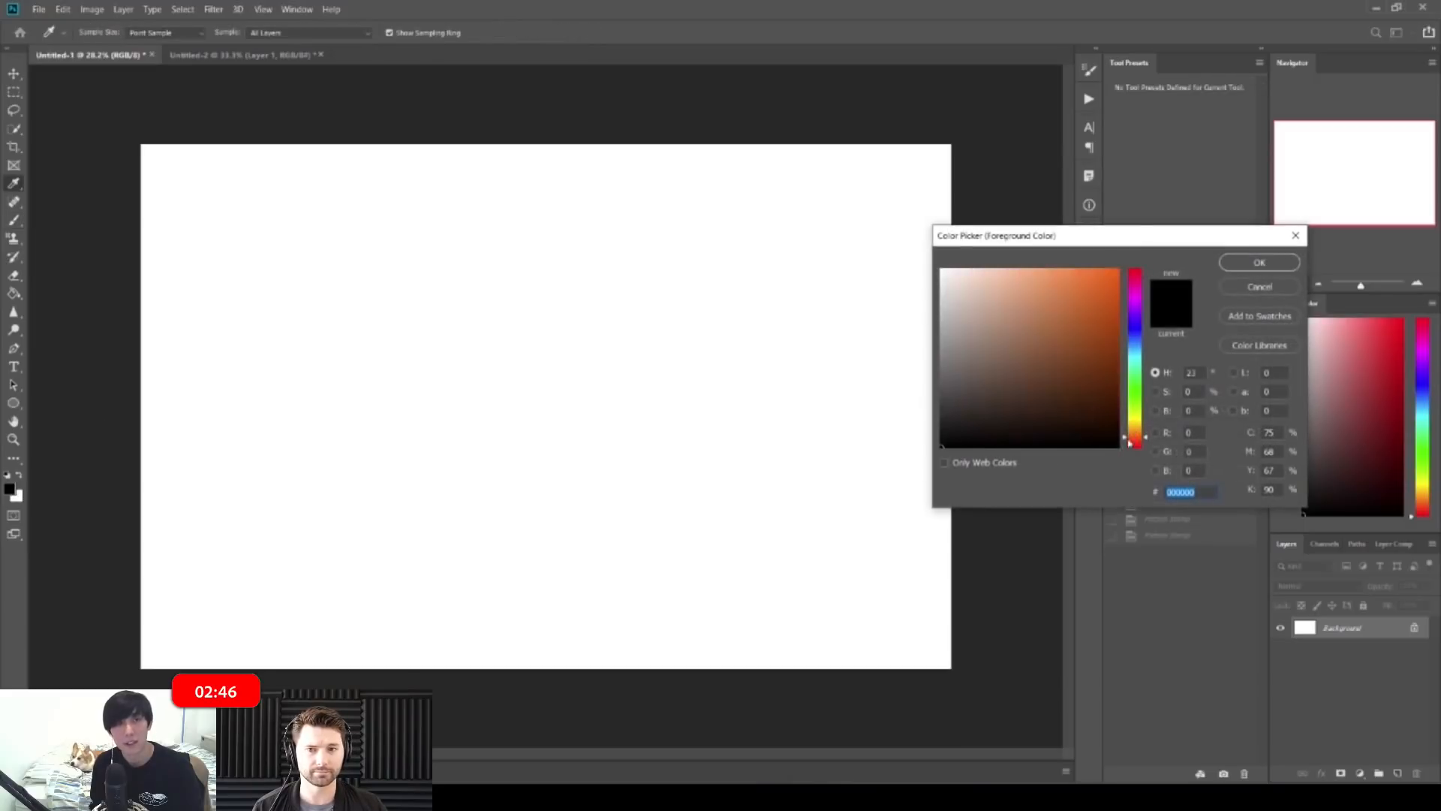
left_click(965, 363)
key("Return")
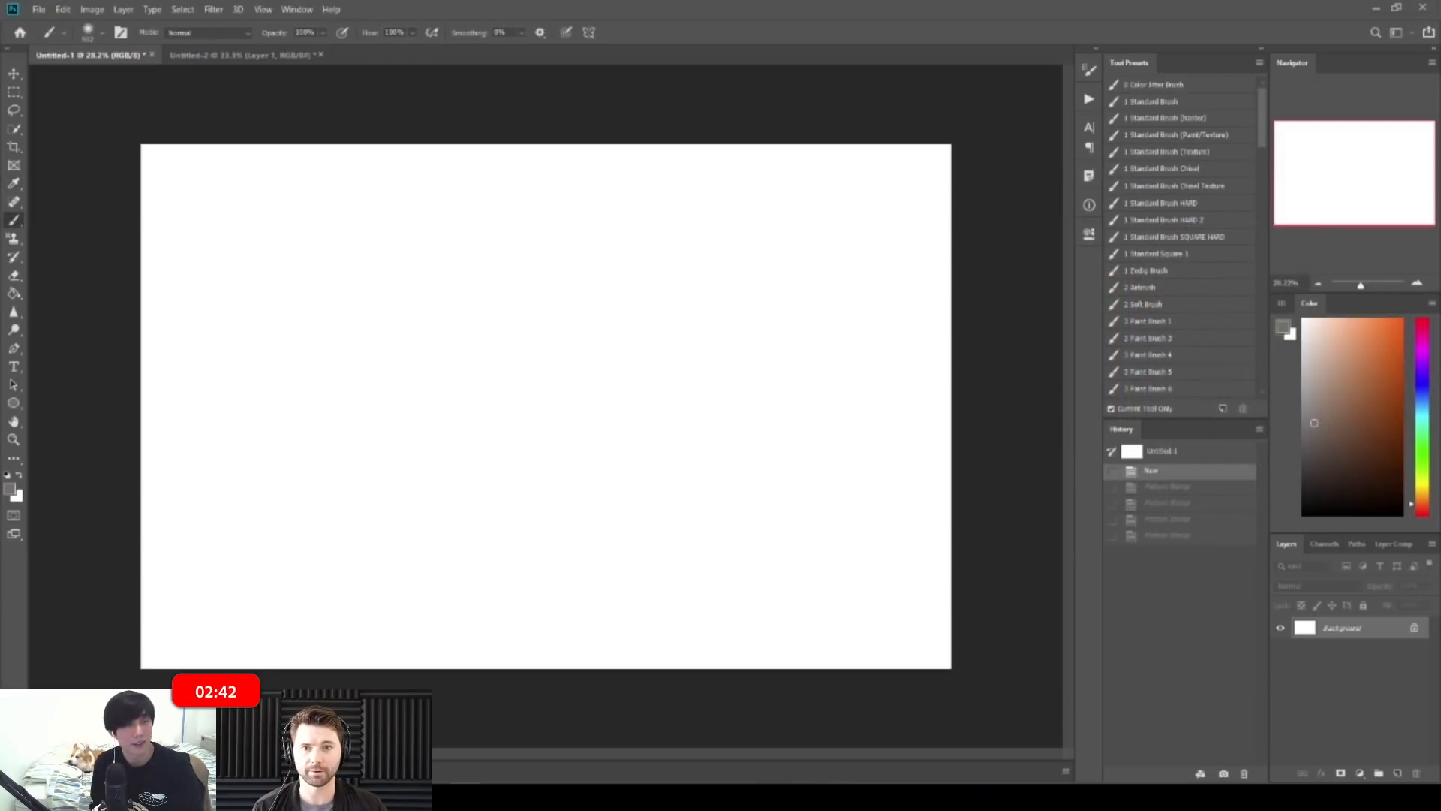
left_click(526, 248)
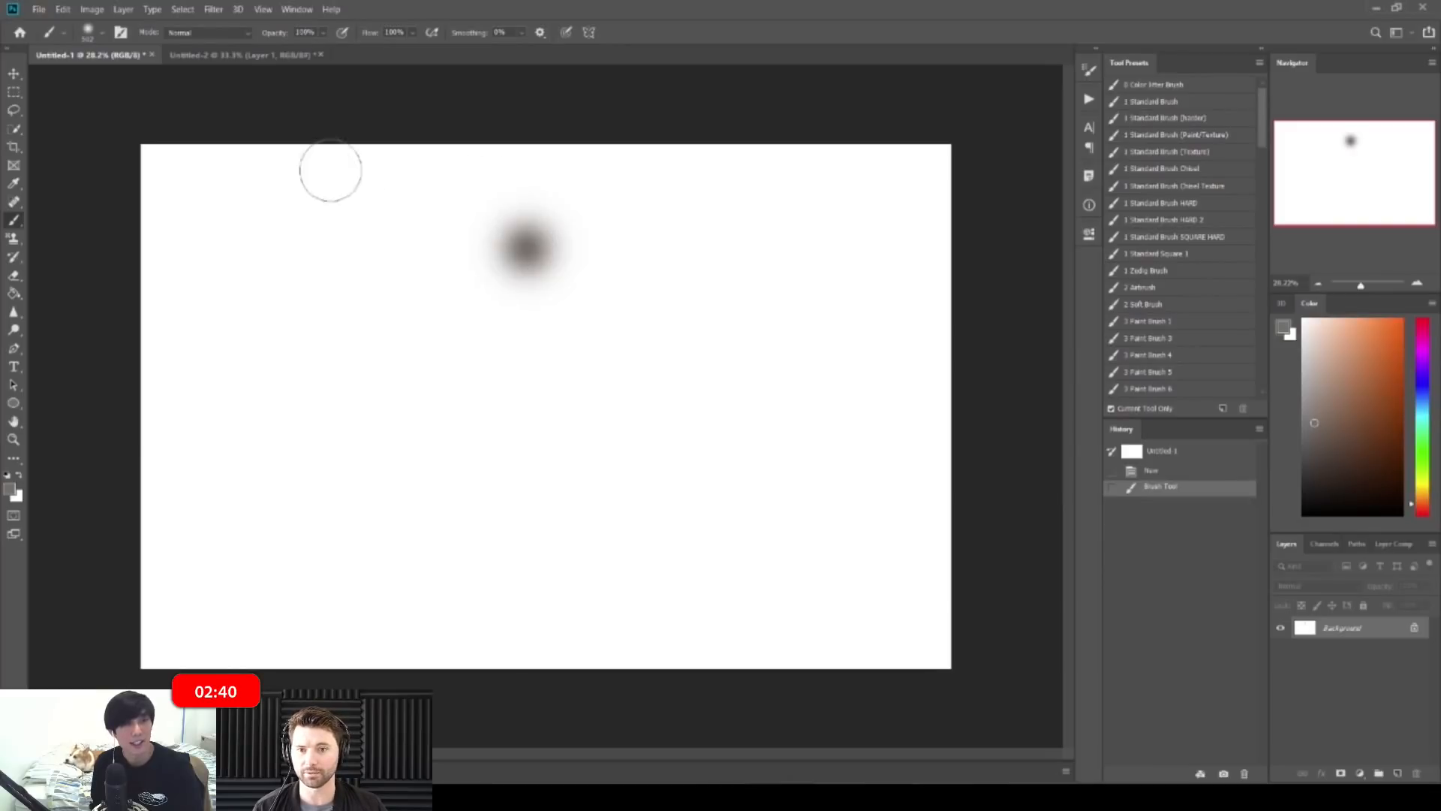
key("ctrl+z")
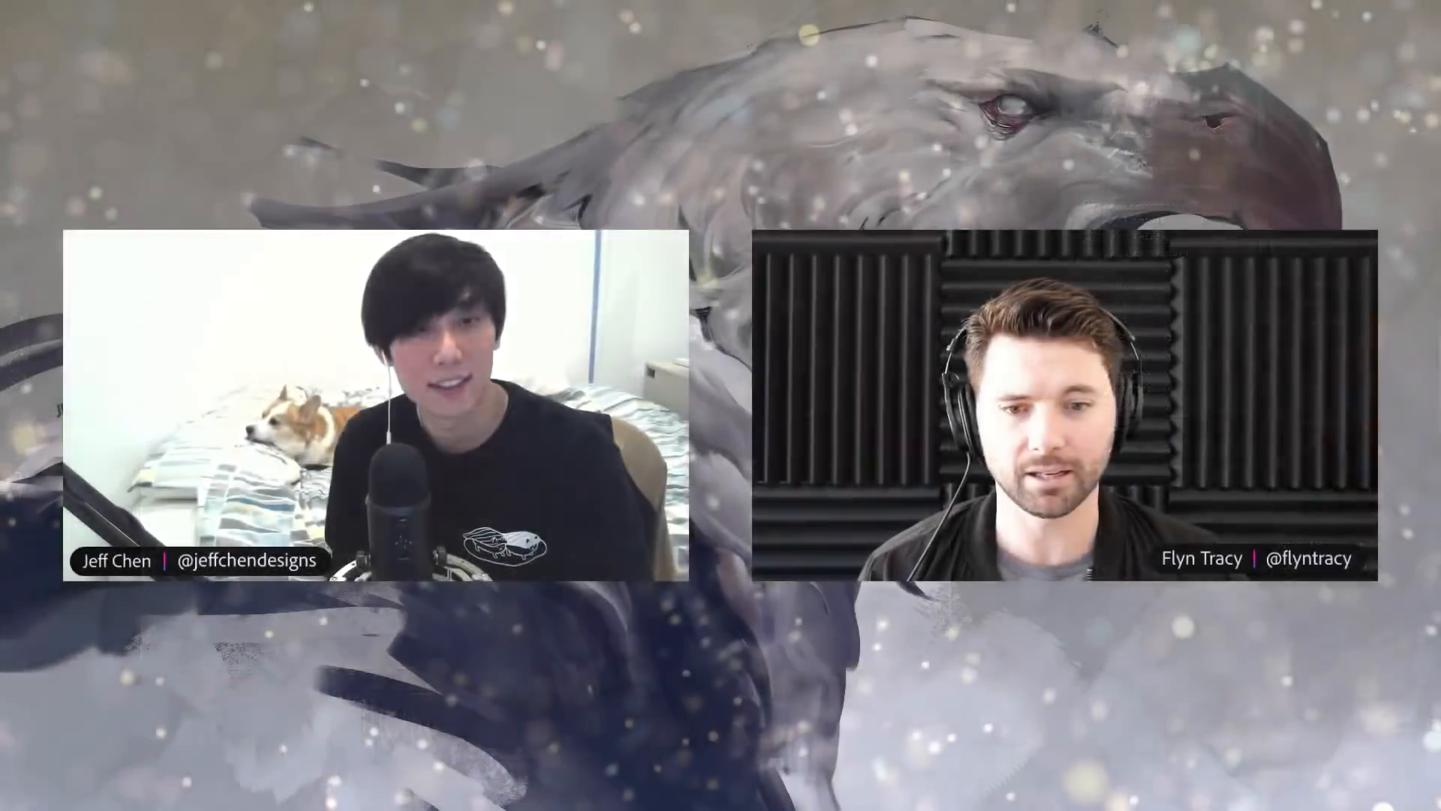